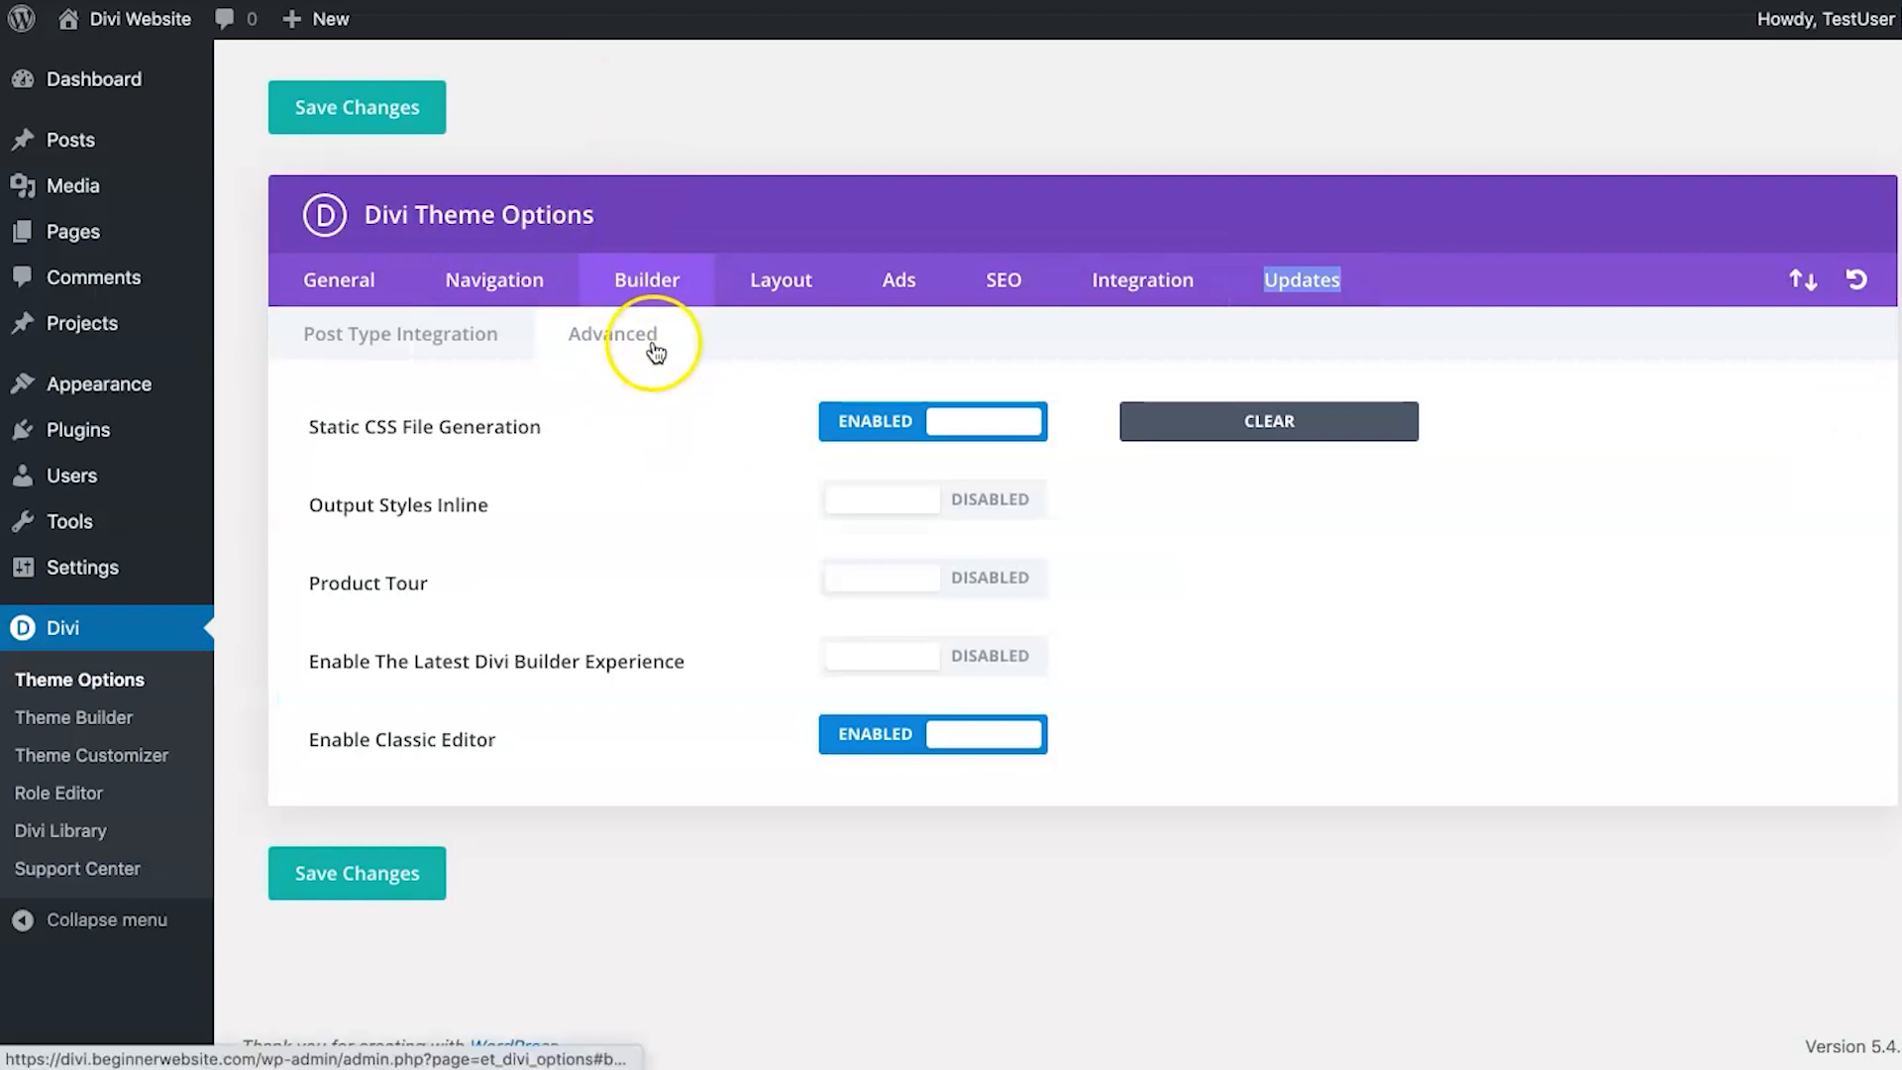
Save the theme's advanced builder options with the Classic Editor enabled.
{"action": "left_click_drag", "start_coordinate": [285, 733], "coordinate": [585, 756]}
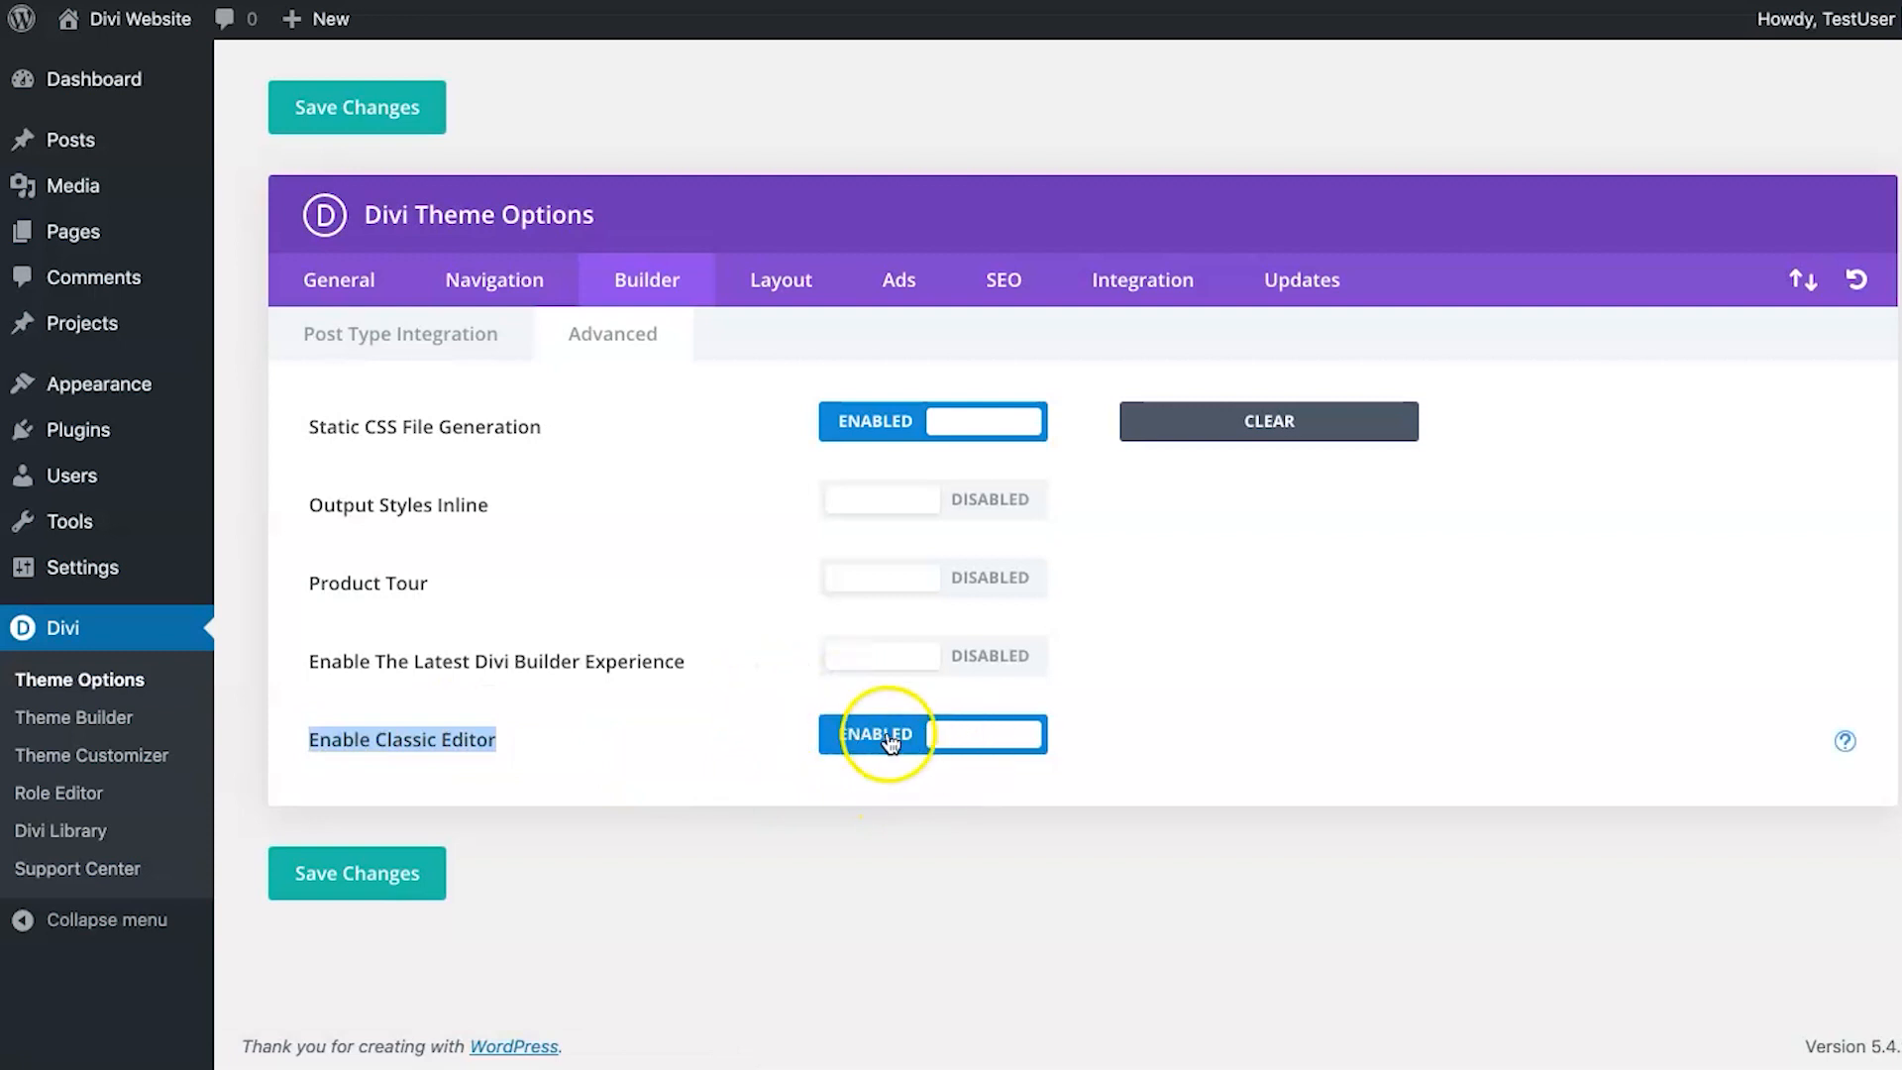
{"action": "left_click", "coordinate": [611, 755]}
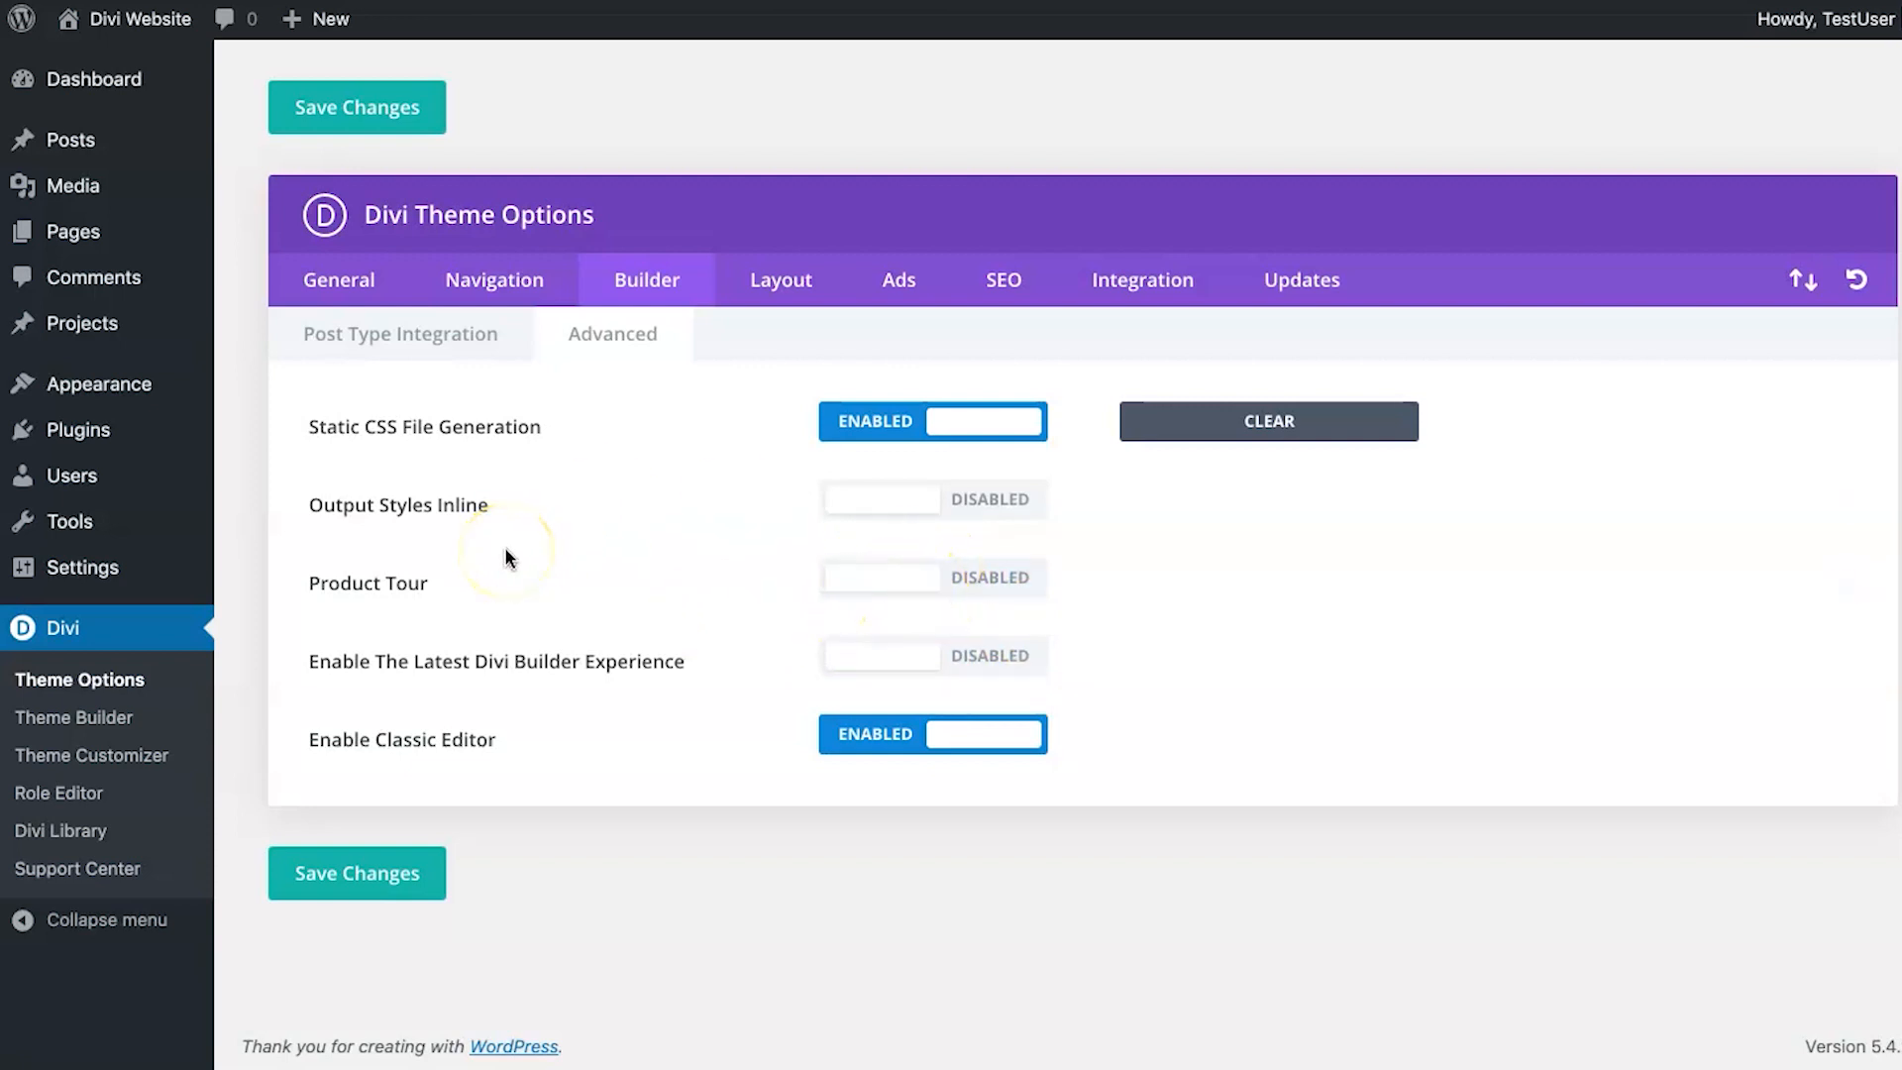
{"action": "left_click", "coordinate": [393, 881]}
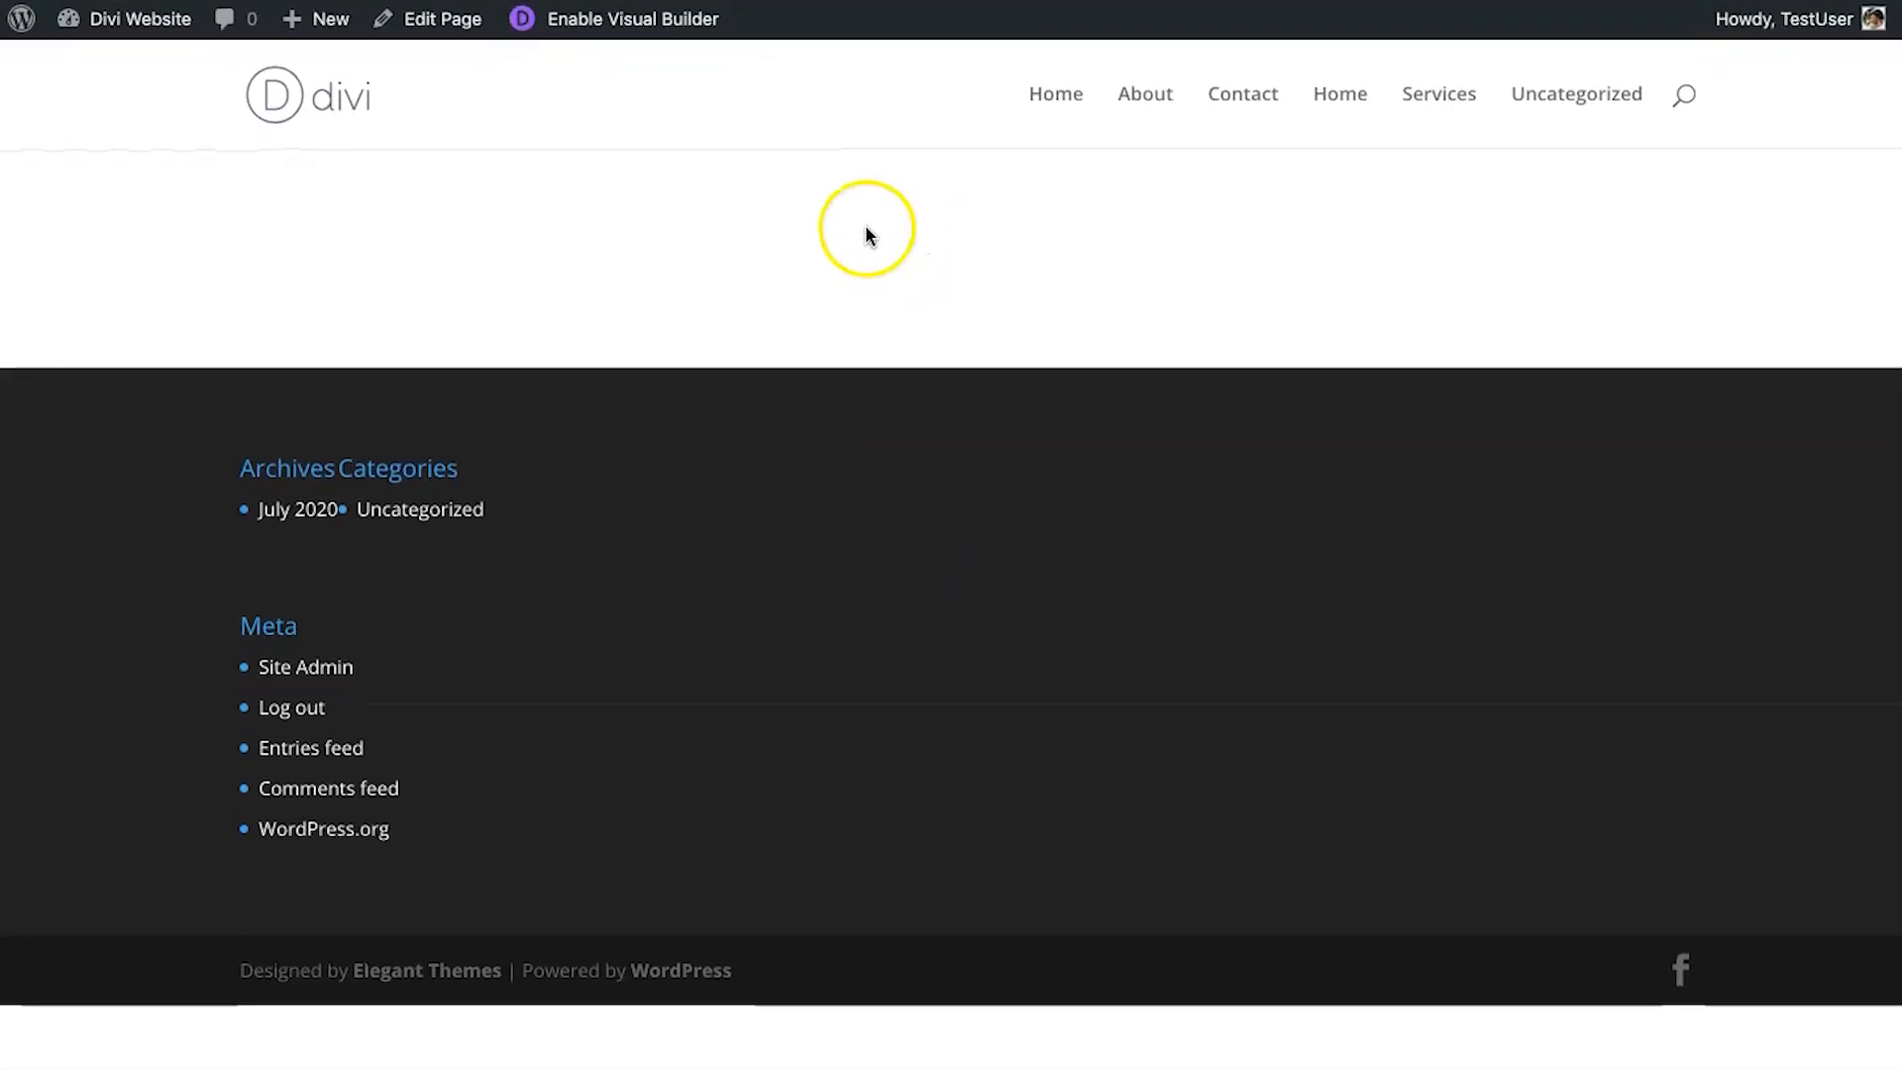
Reload the site's front end and check the About and Home pages through the navigation menu.
{"action": "right_click", "coordinate": [387, 146]}
{"action": "left_click", "coordinate": [445, 187]}
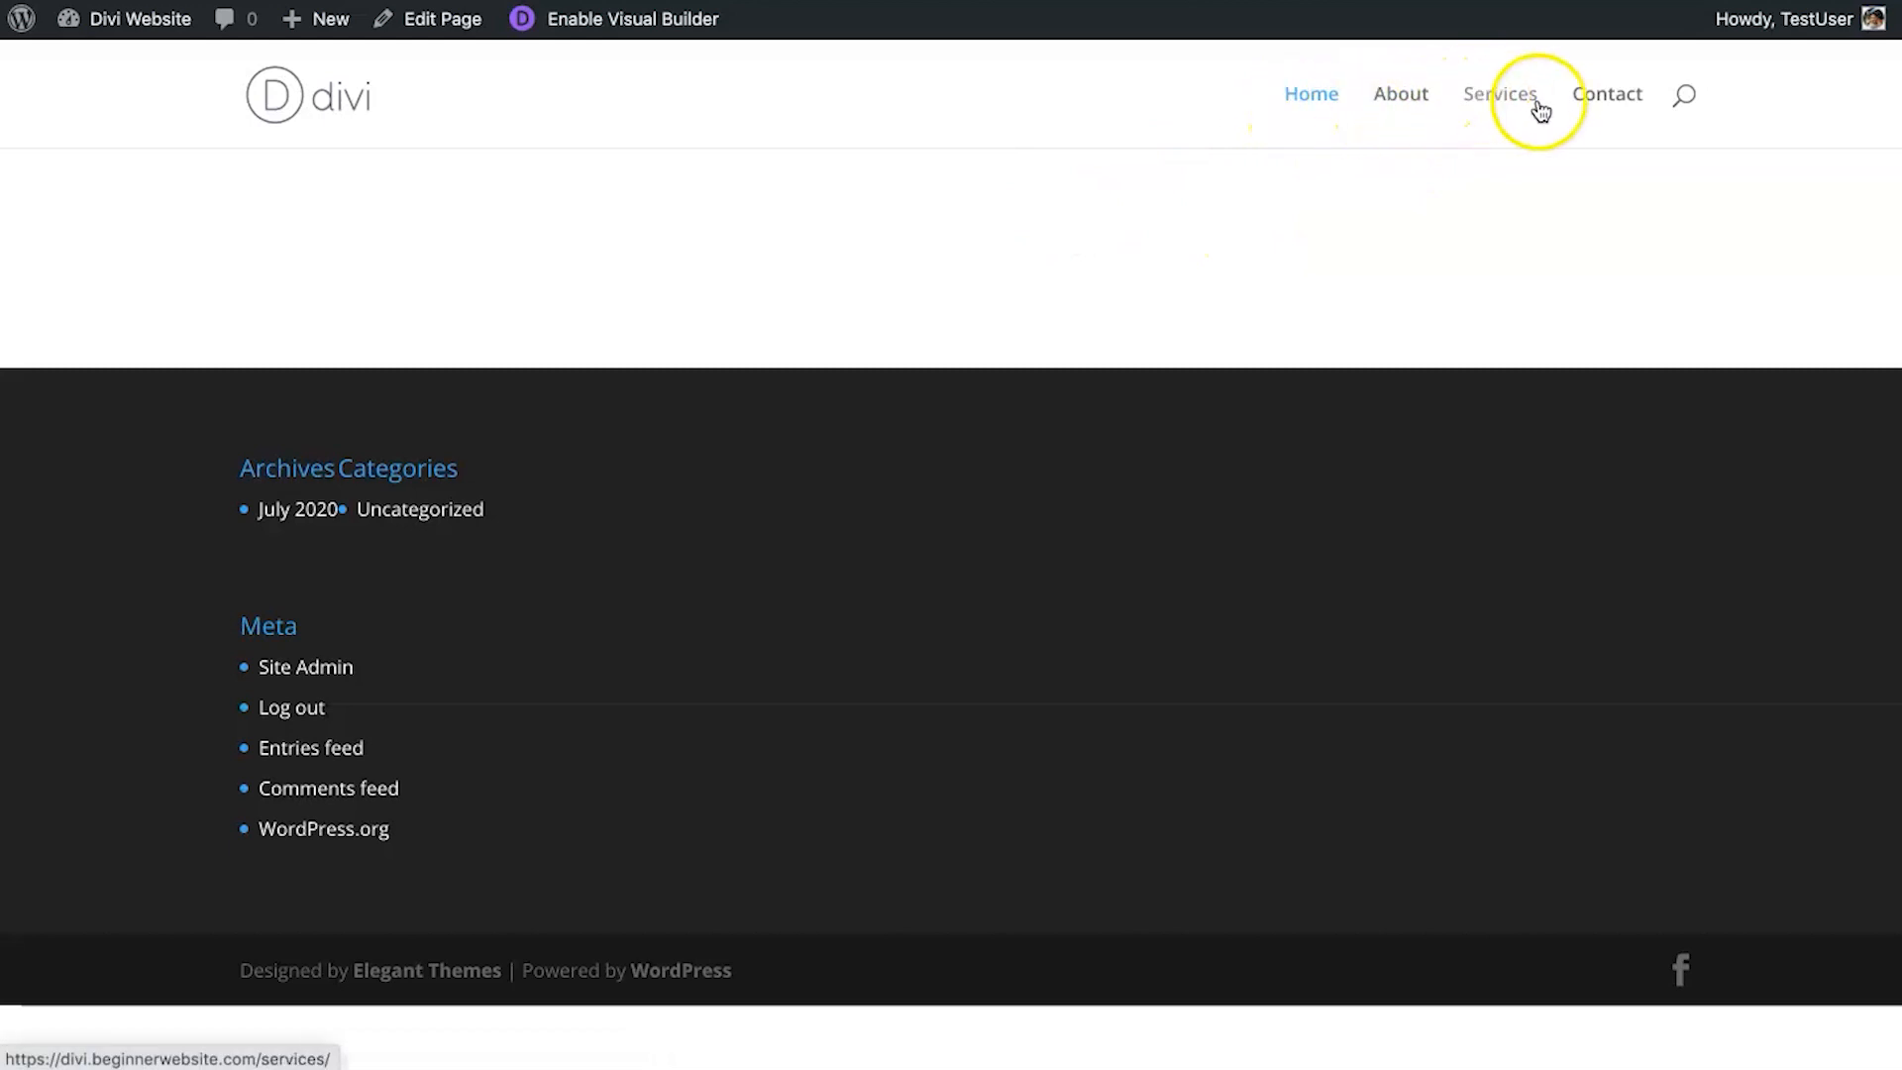
{"action": "left_click", "coordinate": [1391, 97]}
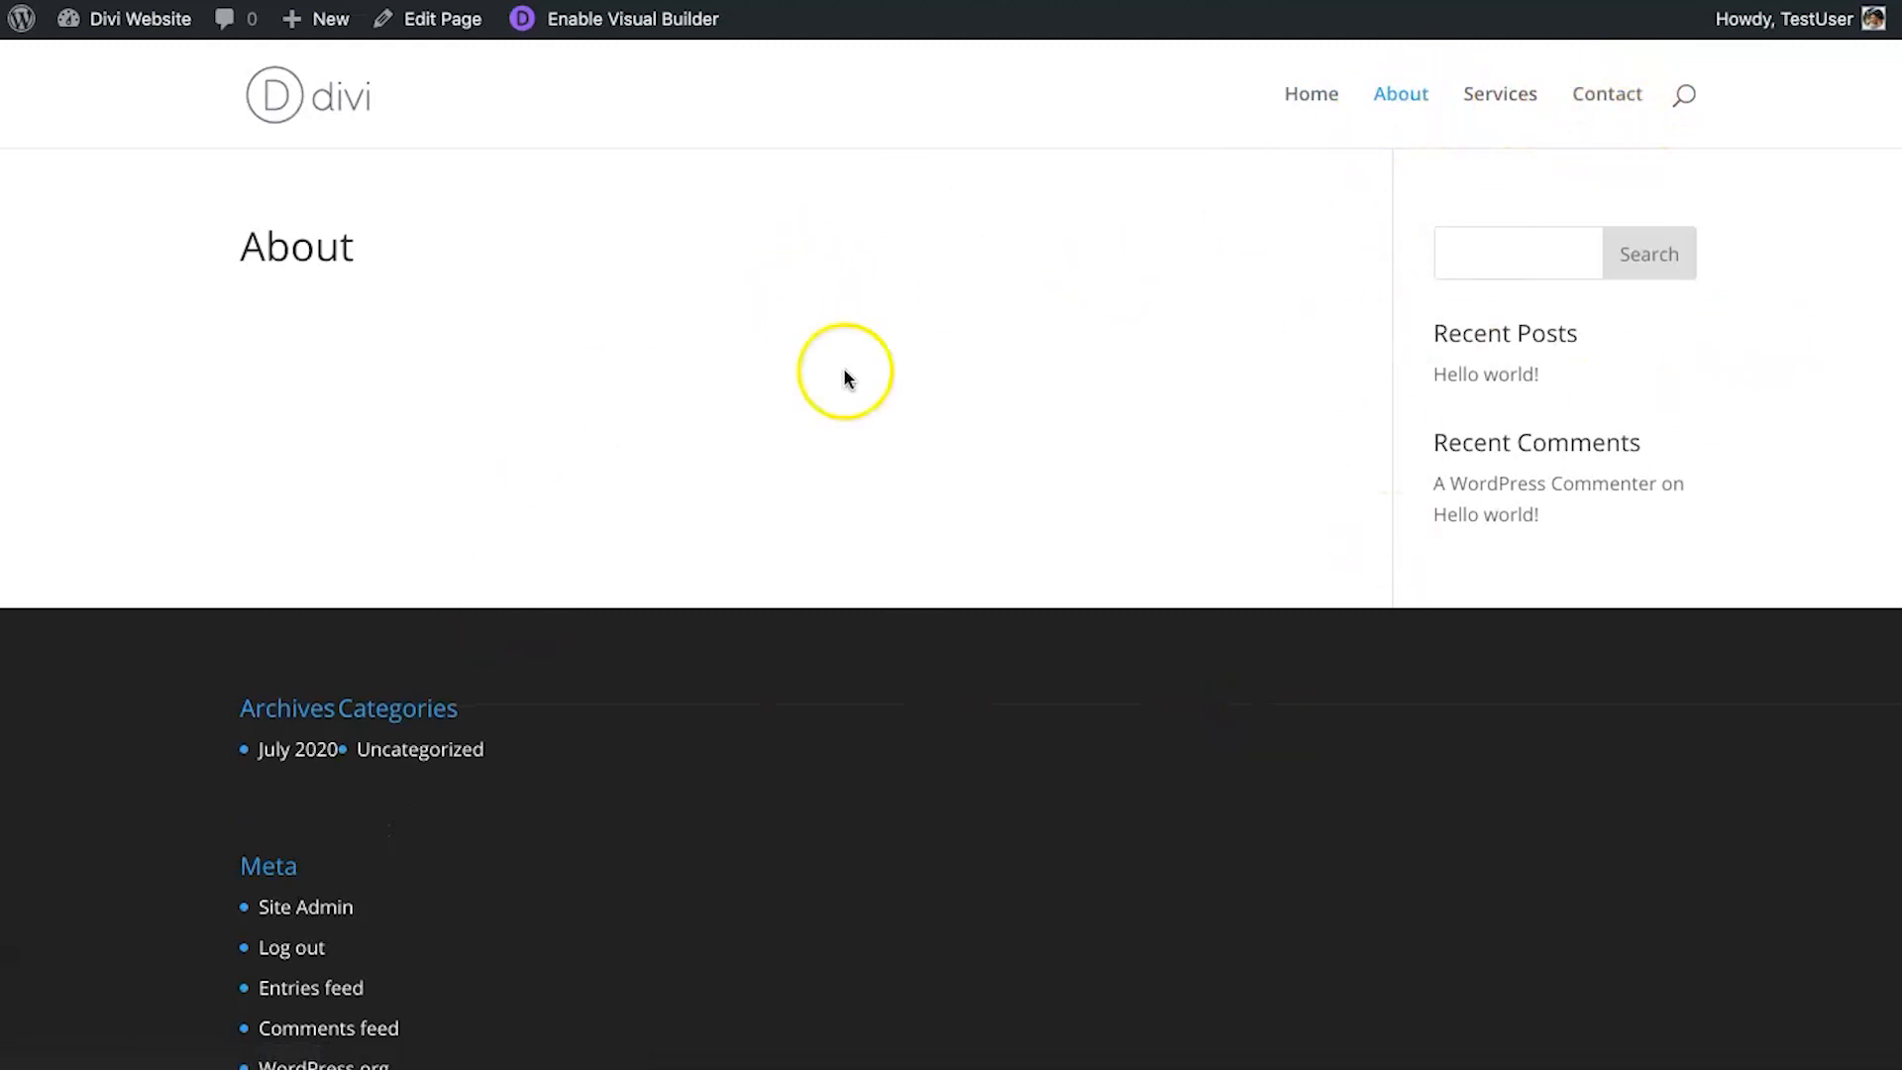
{"action": "scroll", "coordinate": [800, 475], "scroll_direction": "down", "scroll_amount": 2}
{"action": "scroll", "coordinate": [803, 490], "scroll_direction": "up", "scroll_amount": 3}
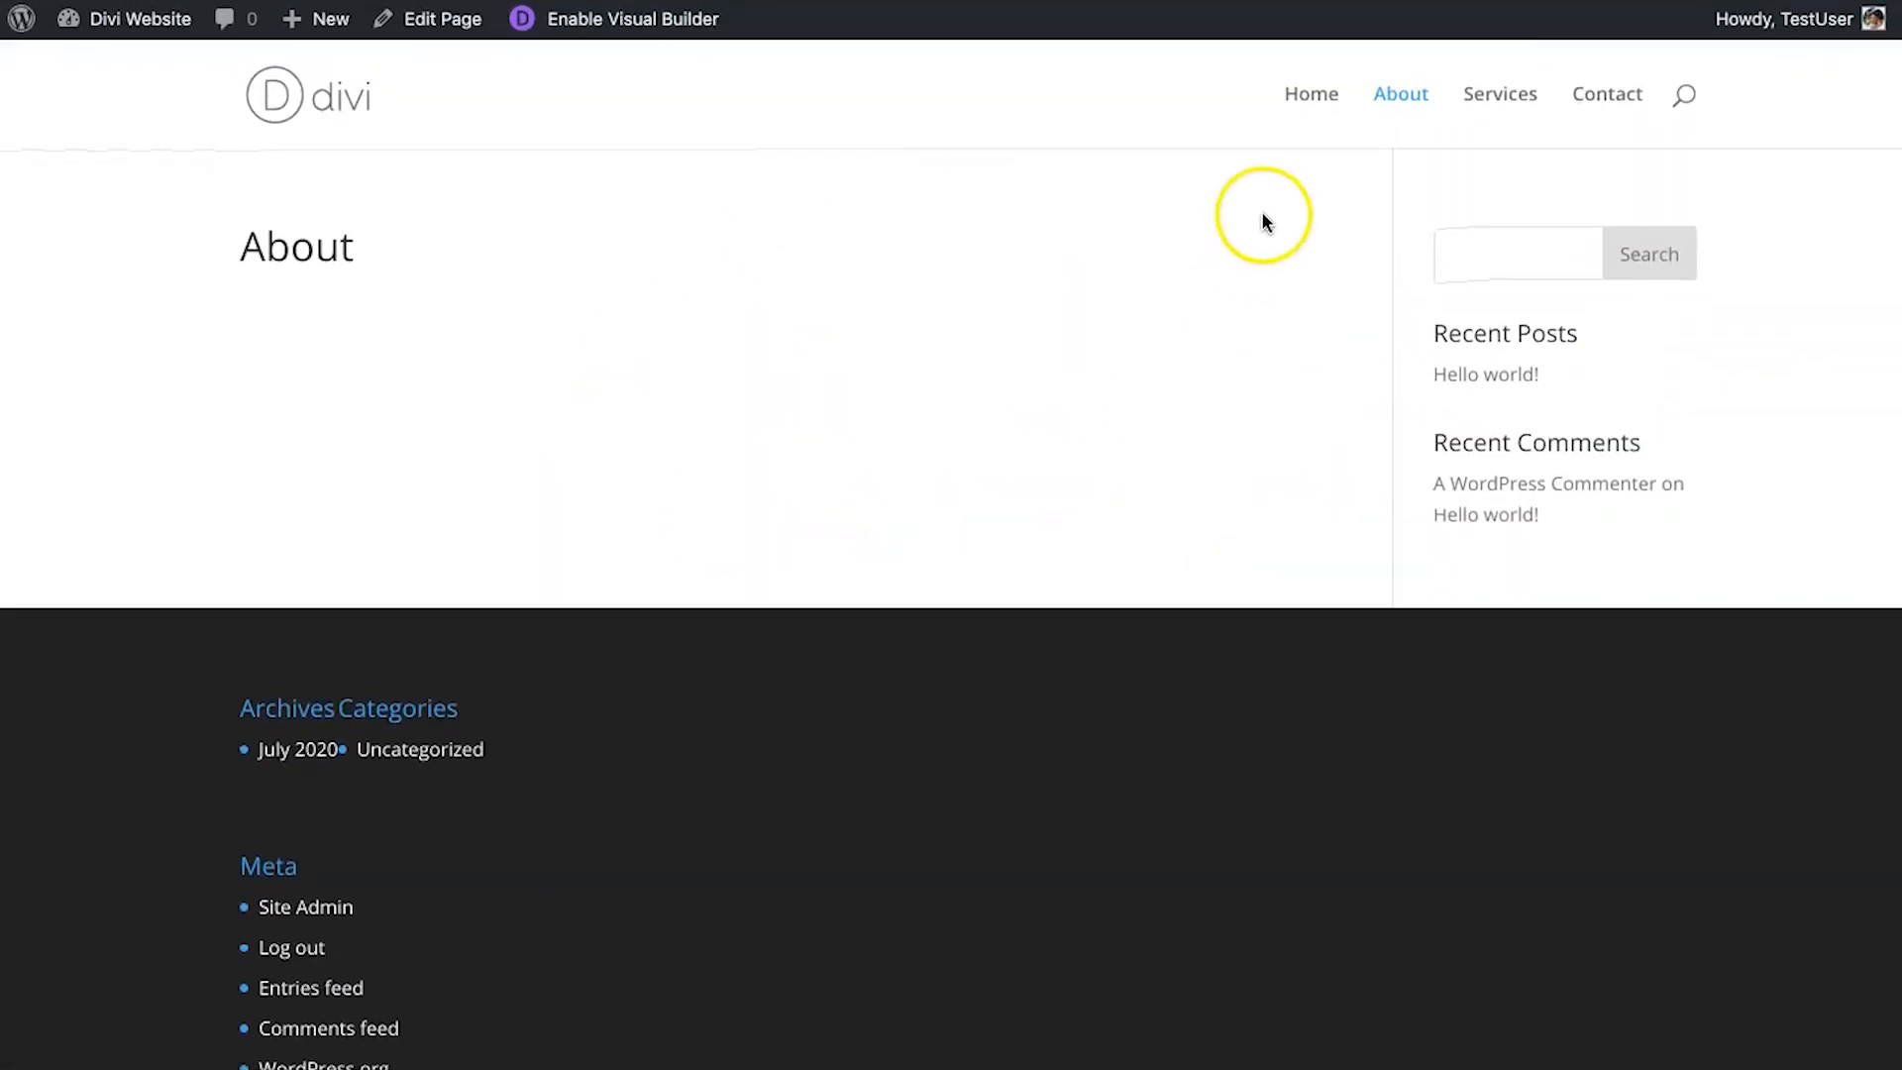
{"action": "left_click", "coordinate": [1334, 103]}
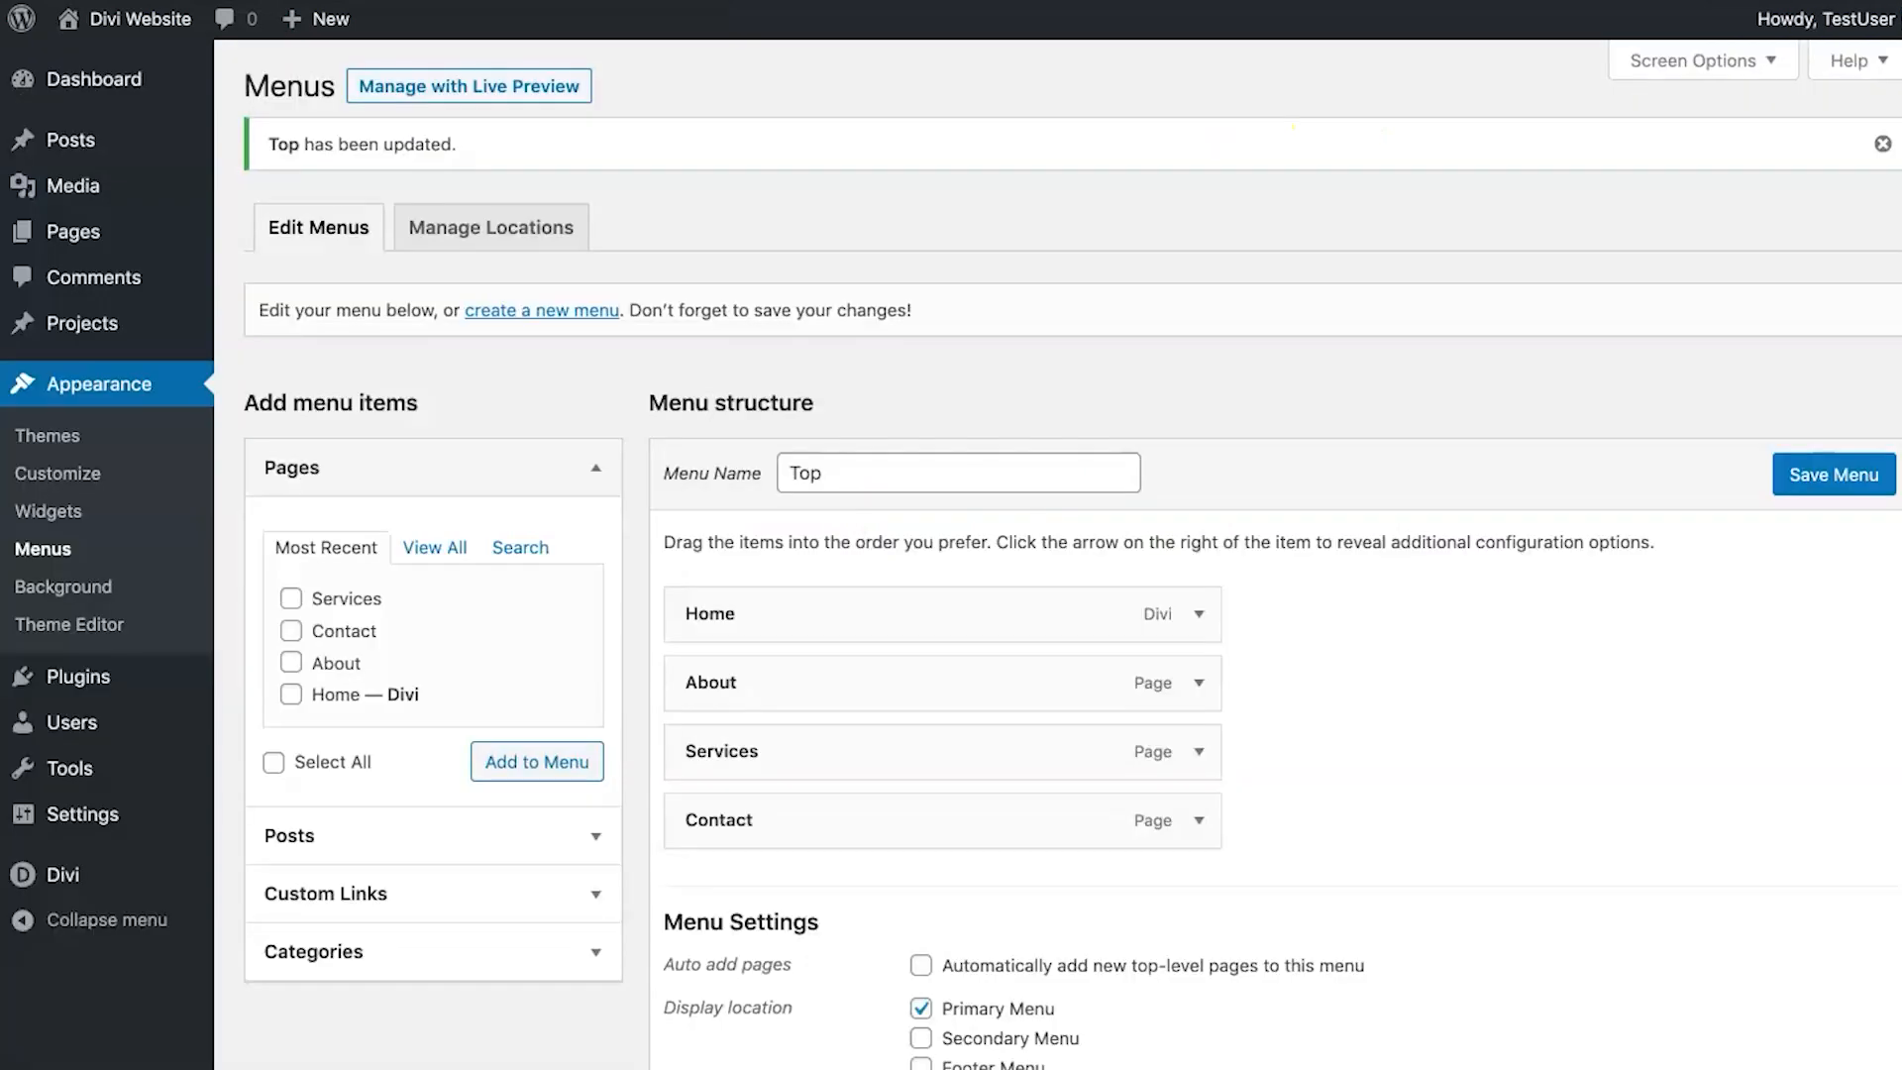
Review the sample address of the Post name structure in the Permalink Settings.
{"action": "scroll", "coordinate": [793, 748], "scroll_direction": "down", "scroll_amount": 1}
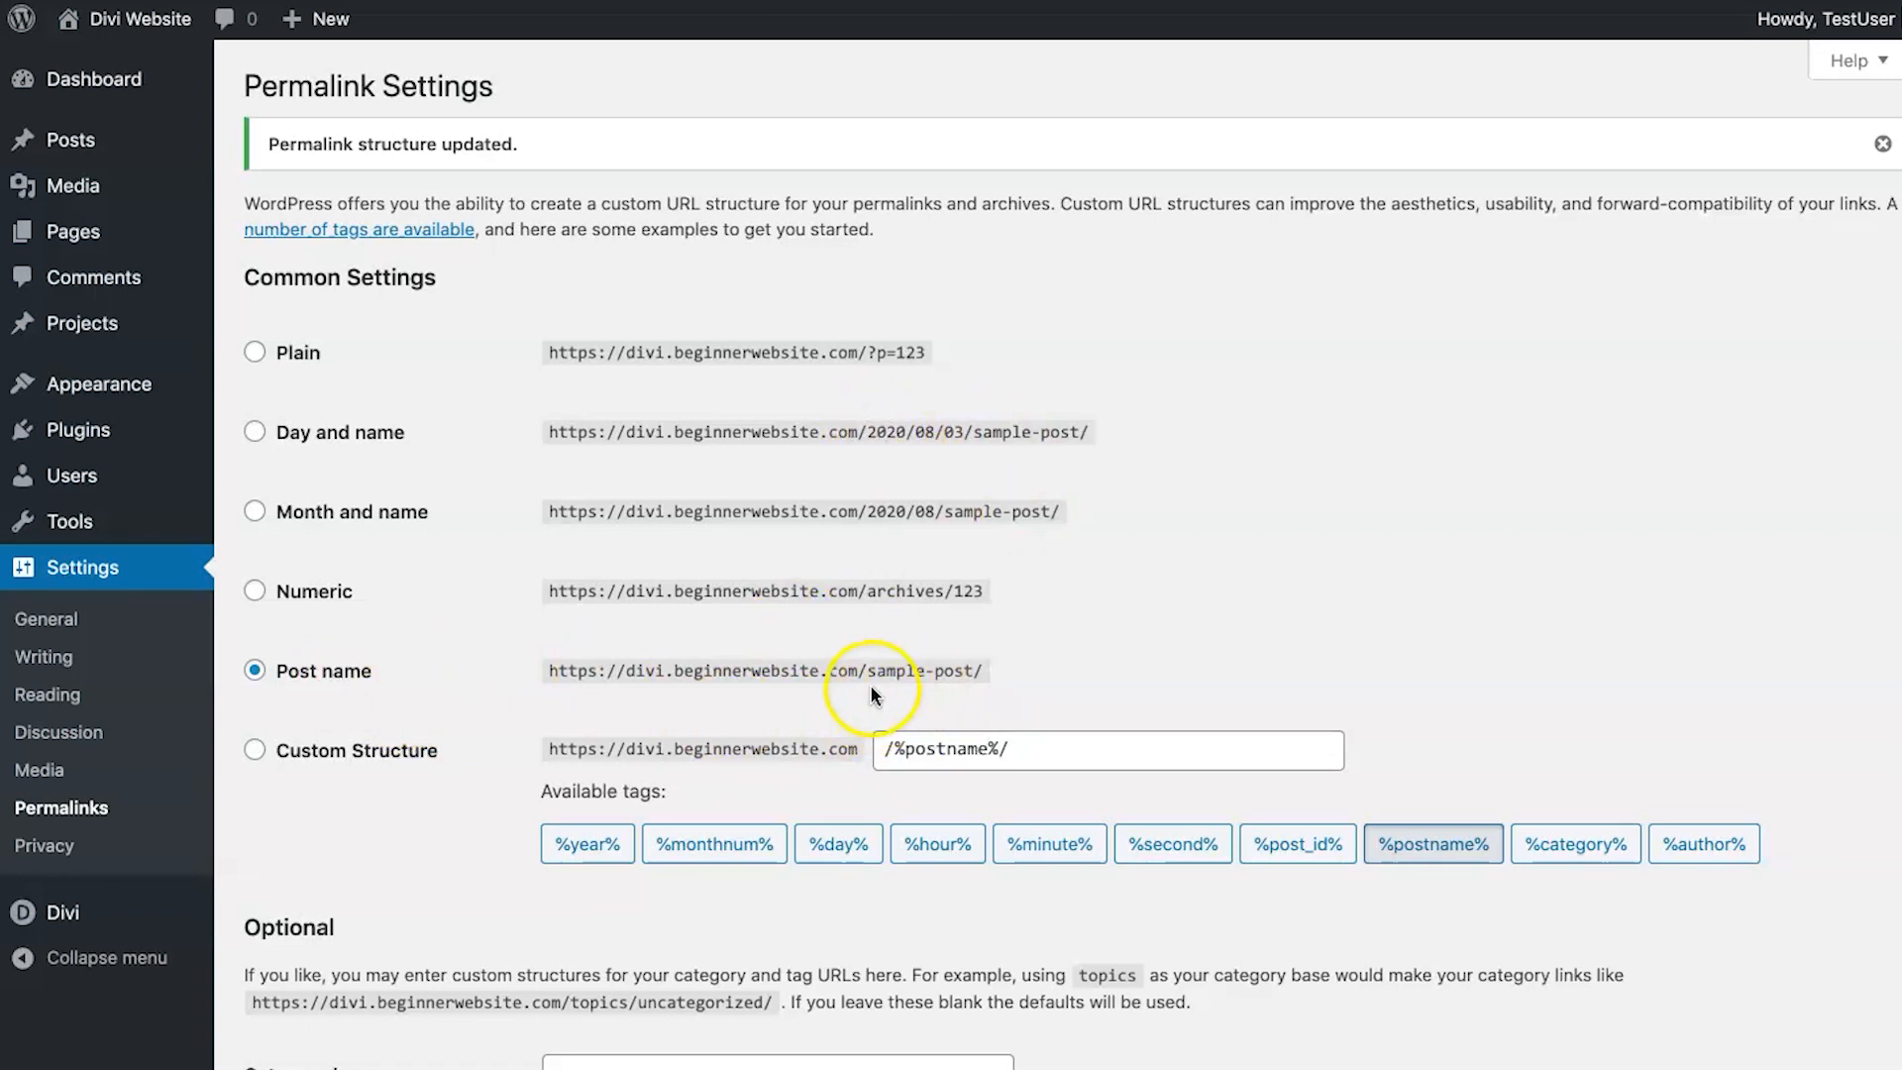
{"action": "left_click_drag", "start_coordinate": [860, 664], "coordinate": [884, 663]}
{"action": "left_click", "coordinate": [1026, 663]}
{"action": "left_click_drag", "start_coordinate": [1026, 663], "coordinate": [769, 667]}
{"action": "left_click", "coordinate": [752, 665]}
View the Home page from the list of all pages and enable the Visual Builder on it.
{"action": "mouse_move", "coordinate": [158, 228]}
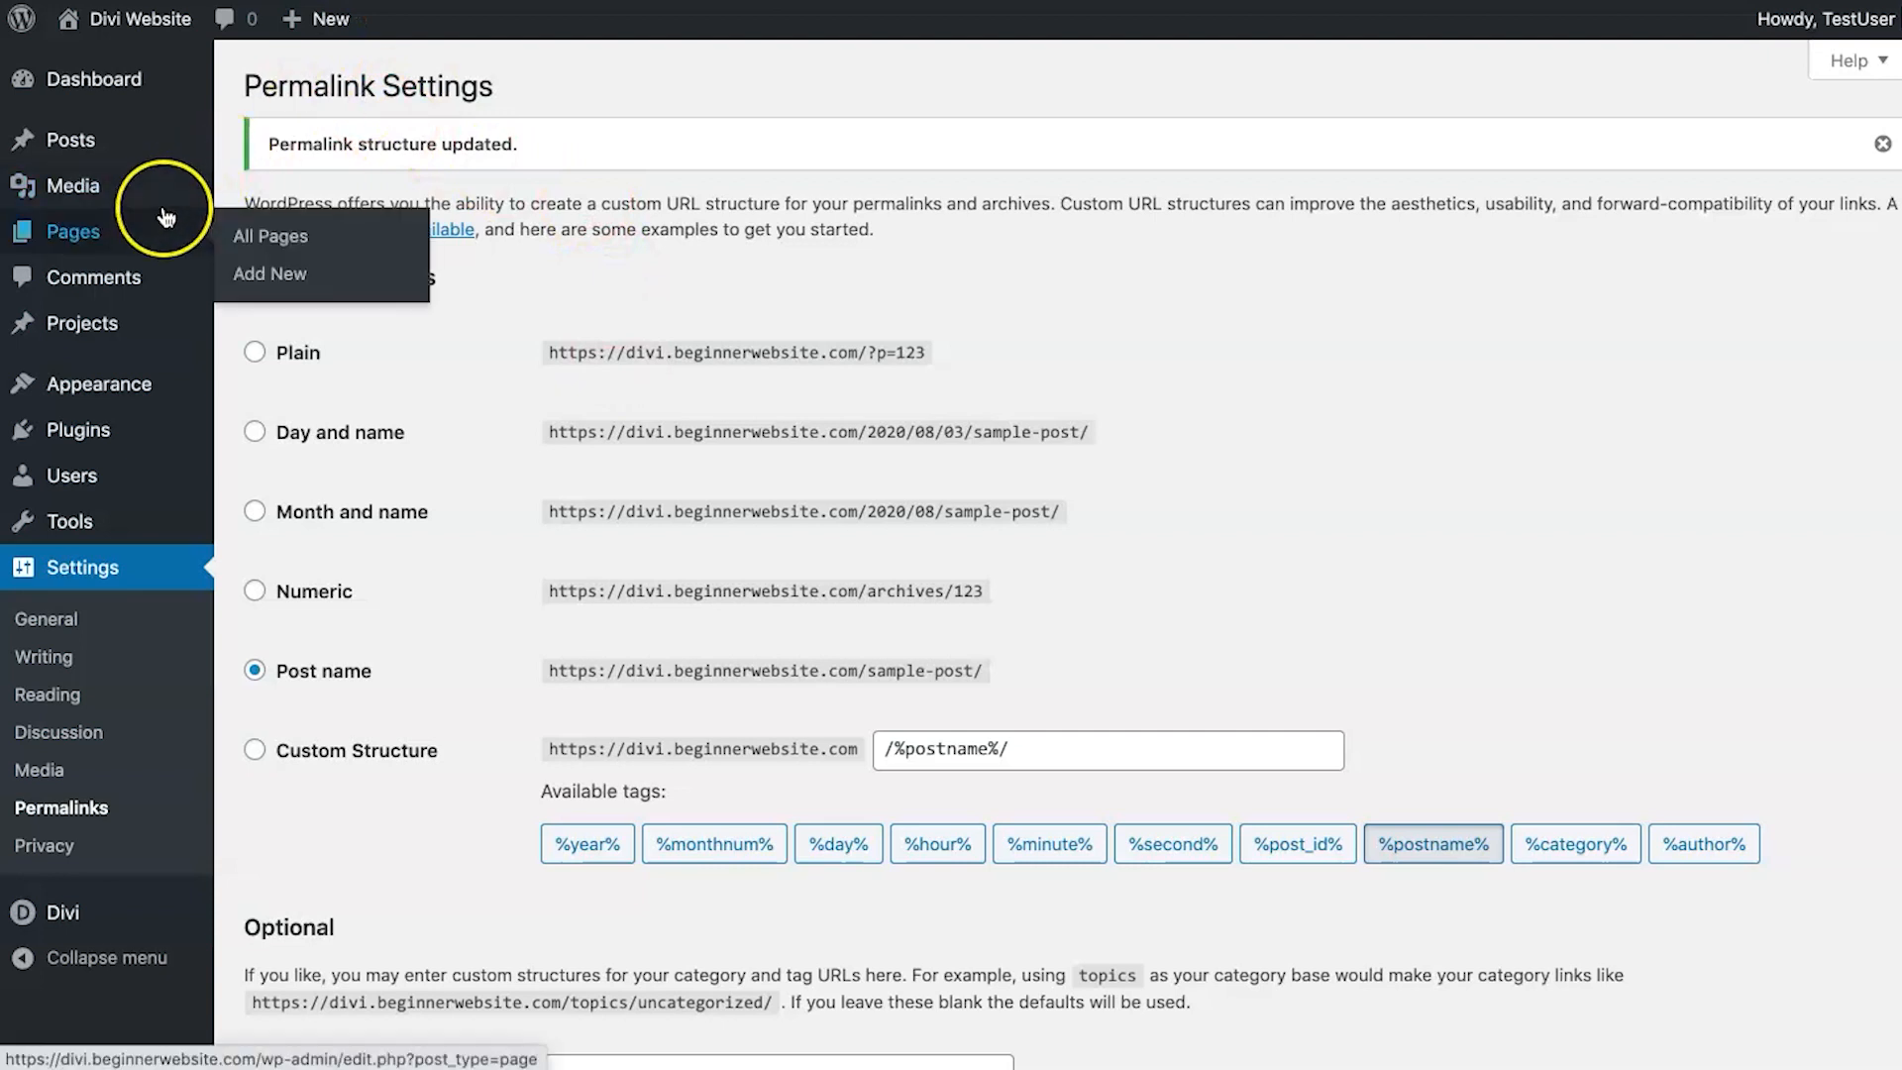
{"action": "left_click", "coordinate": [270, 238]}
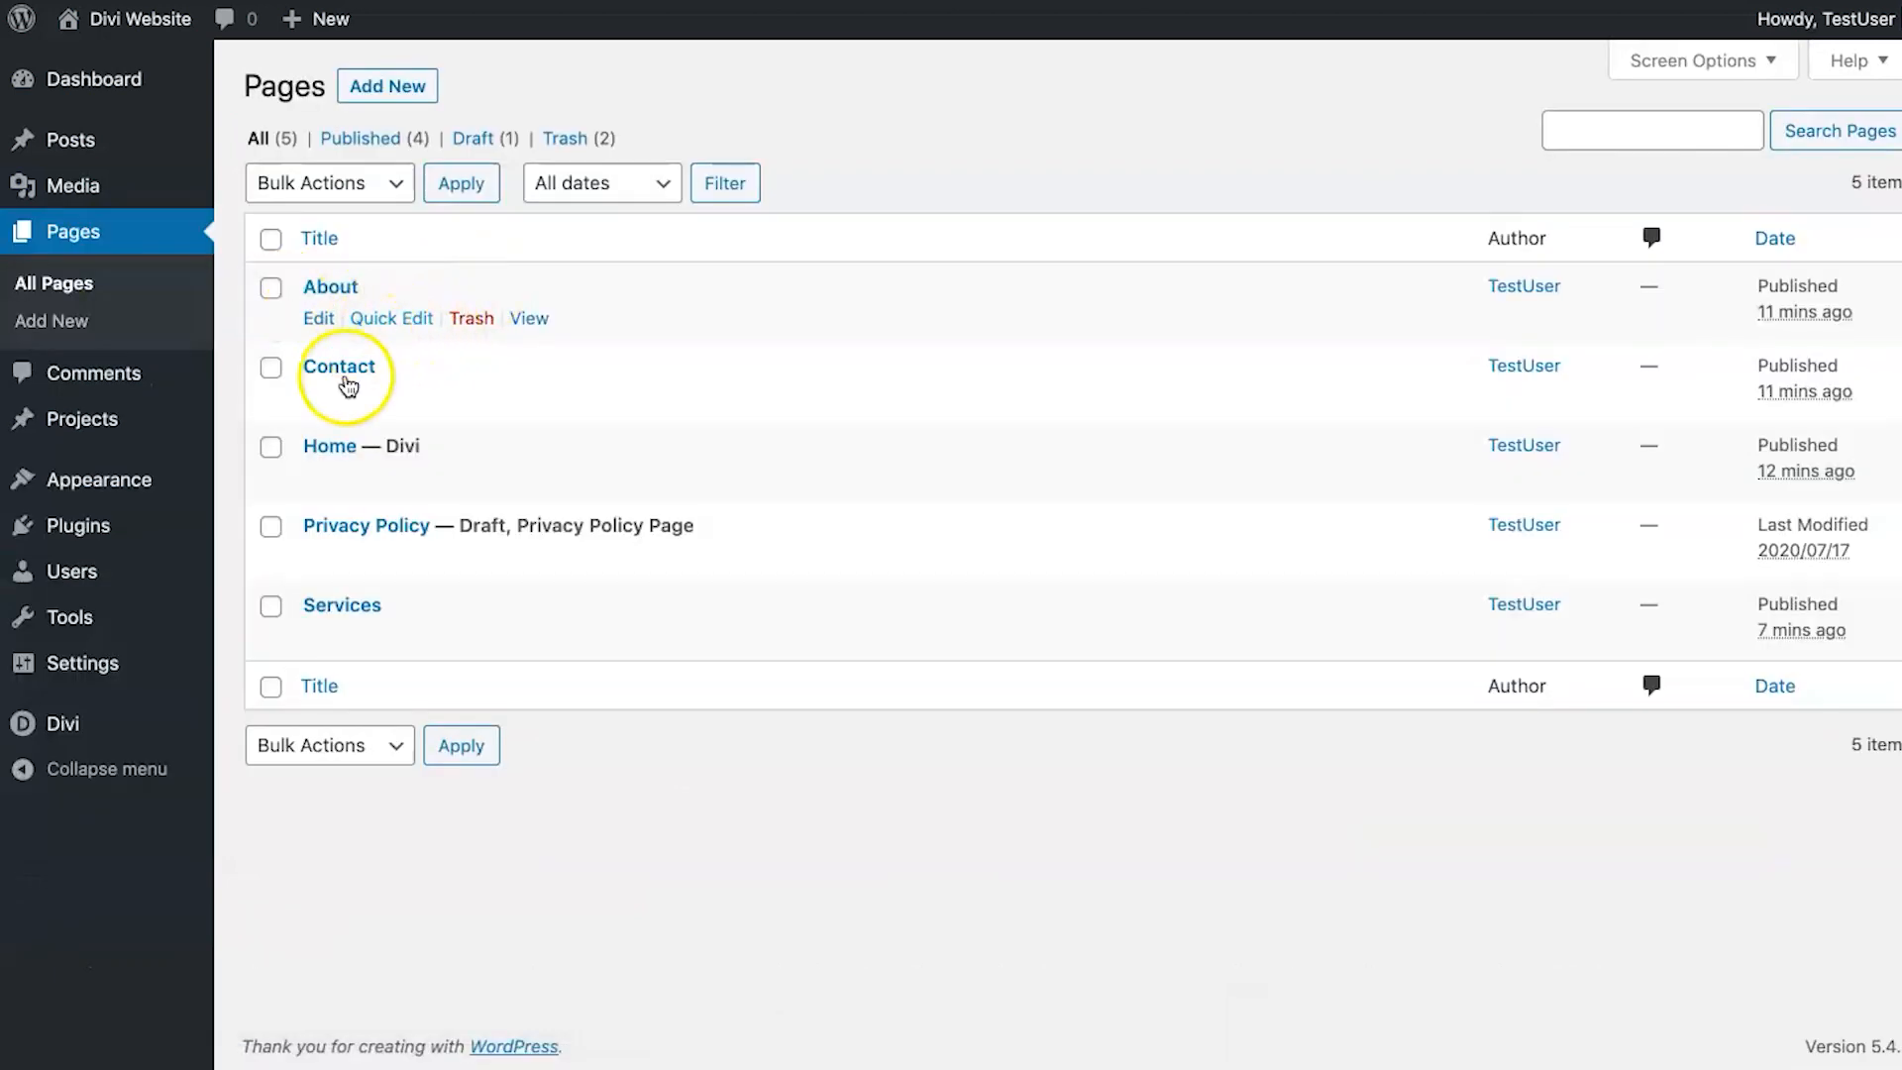
{"action": "mouse_move", "coordinate": [335, 444]}
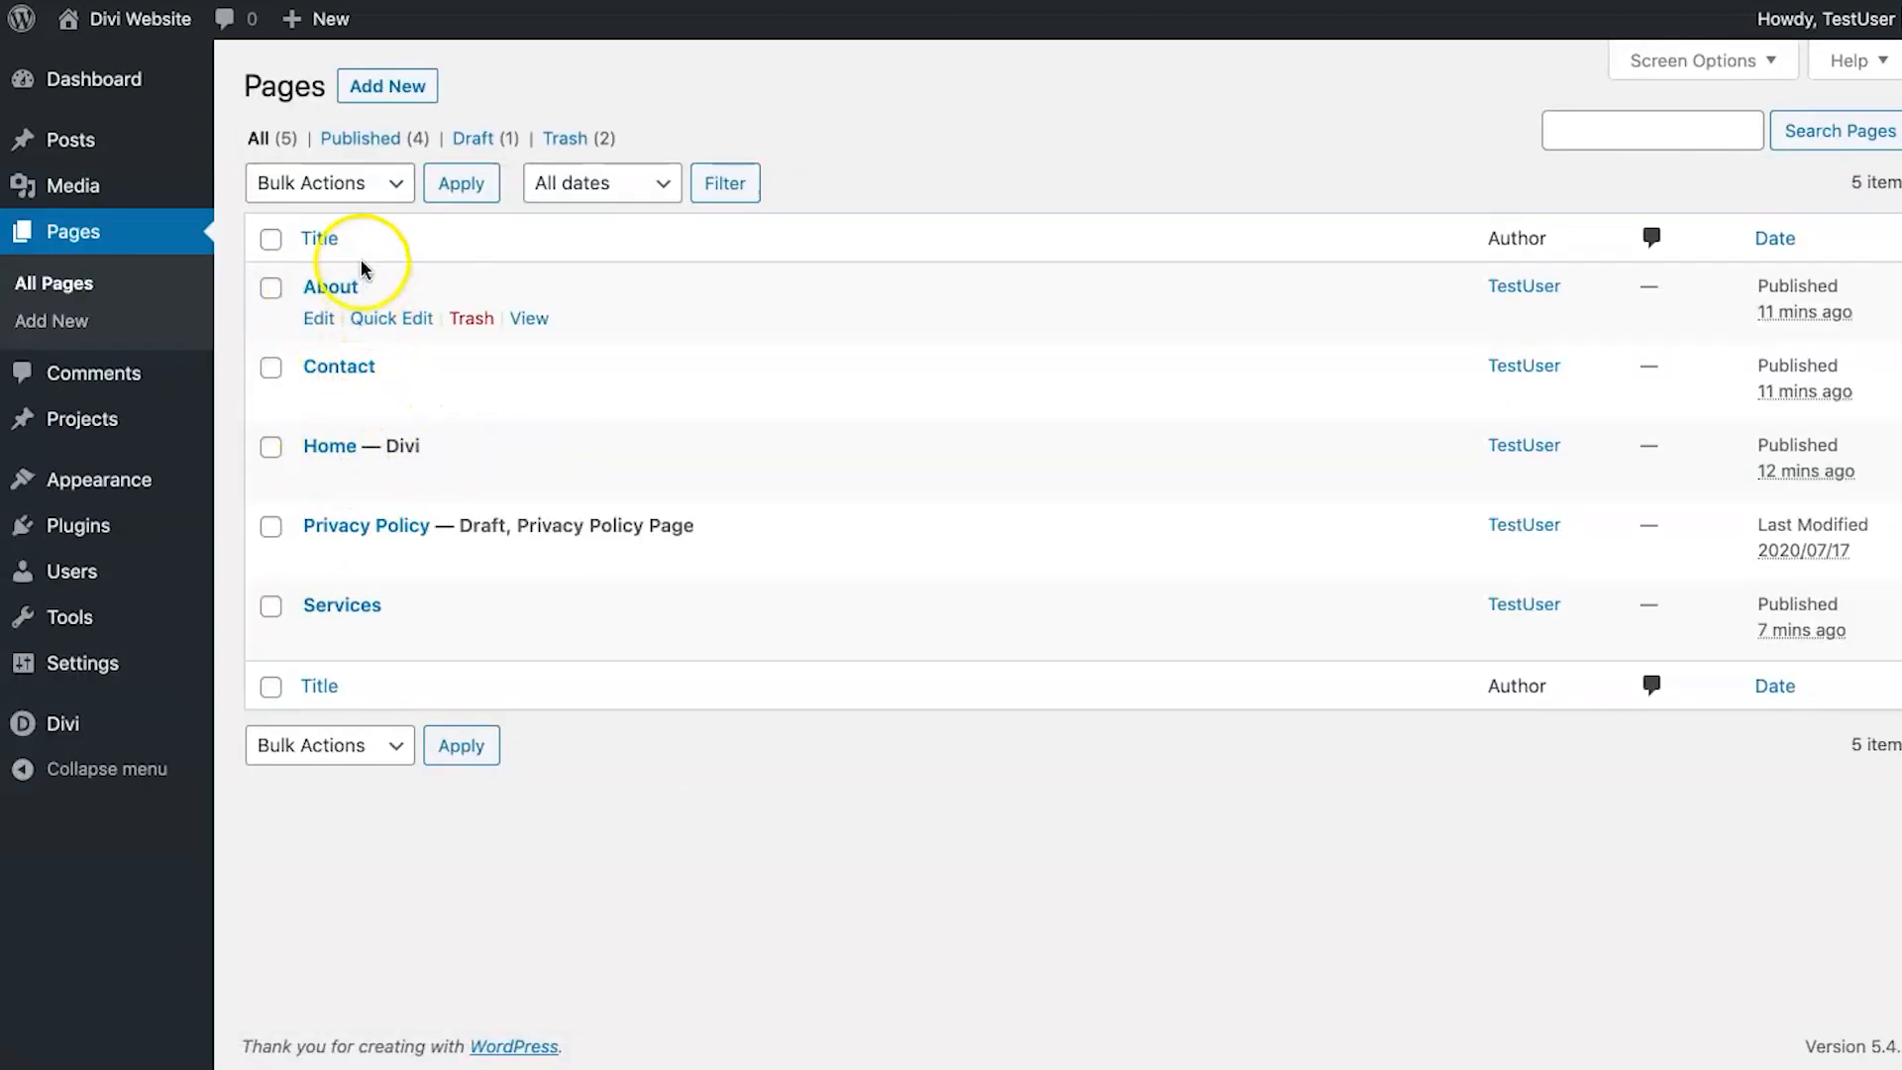
{"action": "mouse_move", "coordinate": [359, 645]}
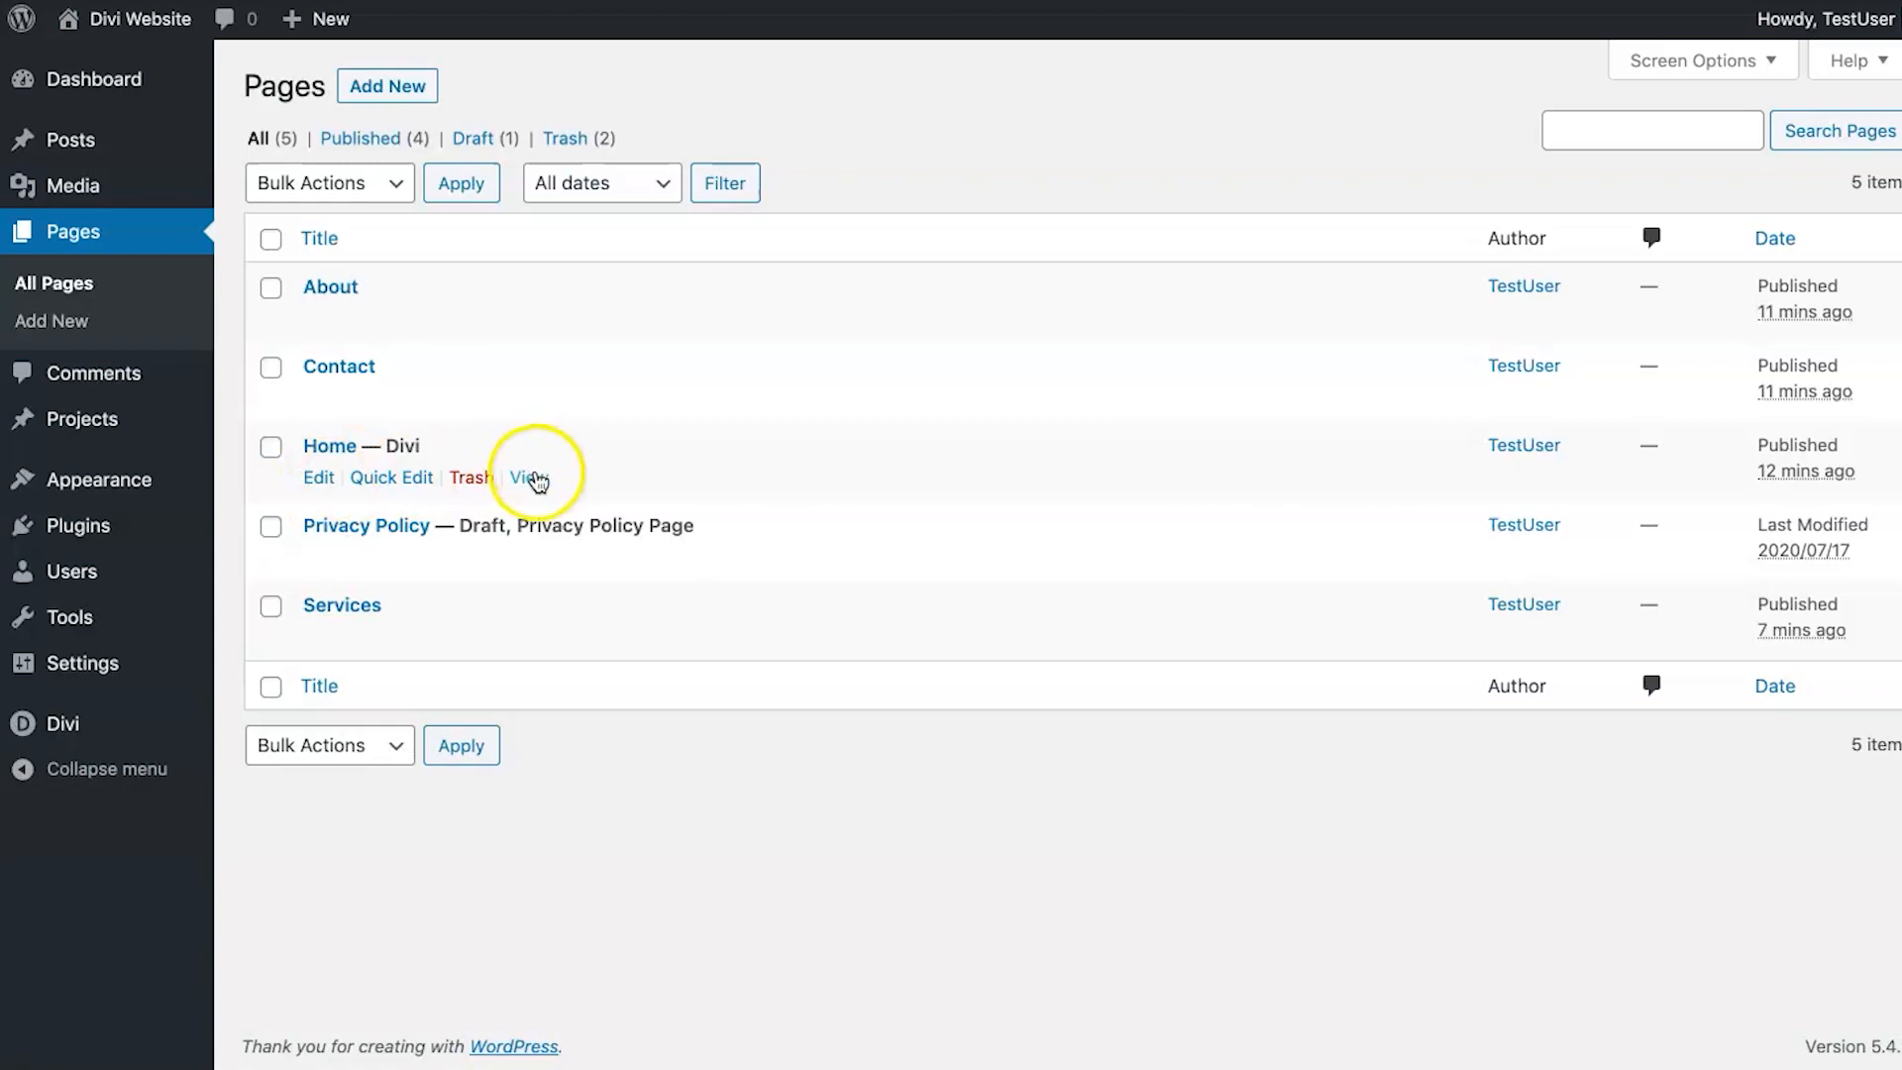
{"action": "left_click", "coordinate": [528, 477]}
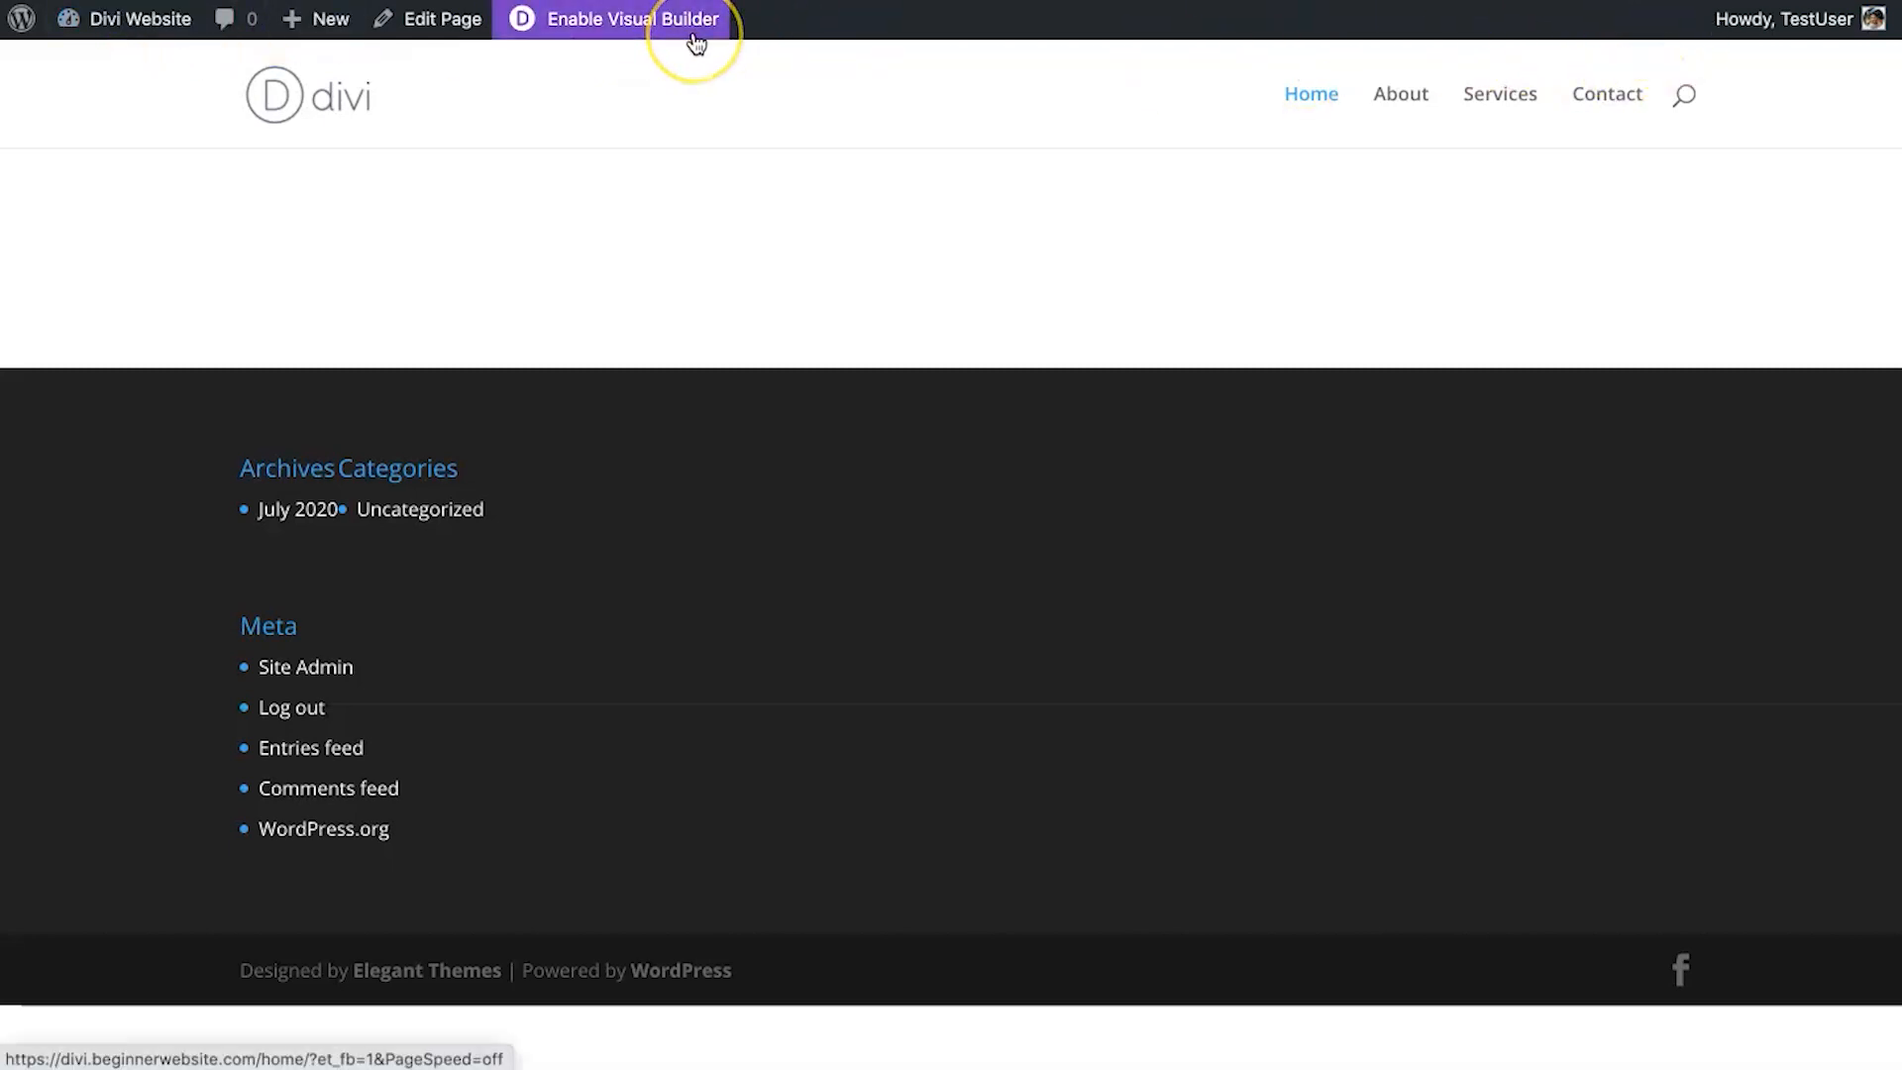
{"action": "left_click", "coordinate": [585, 21]}
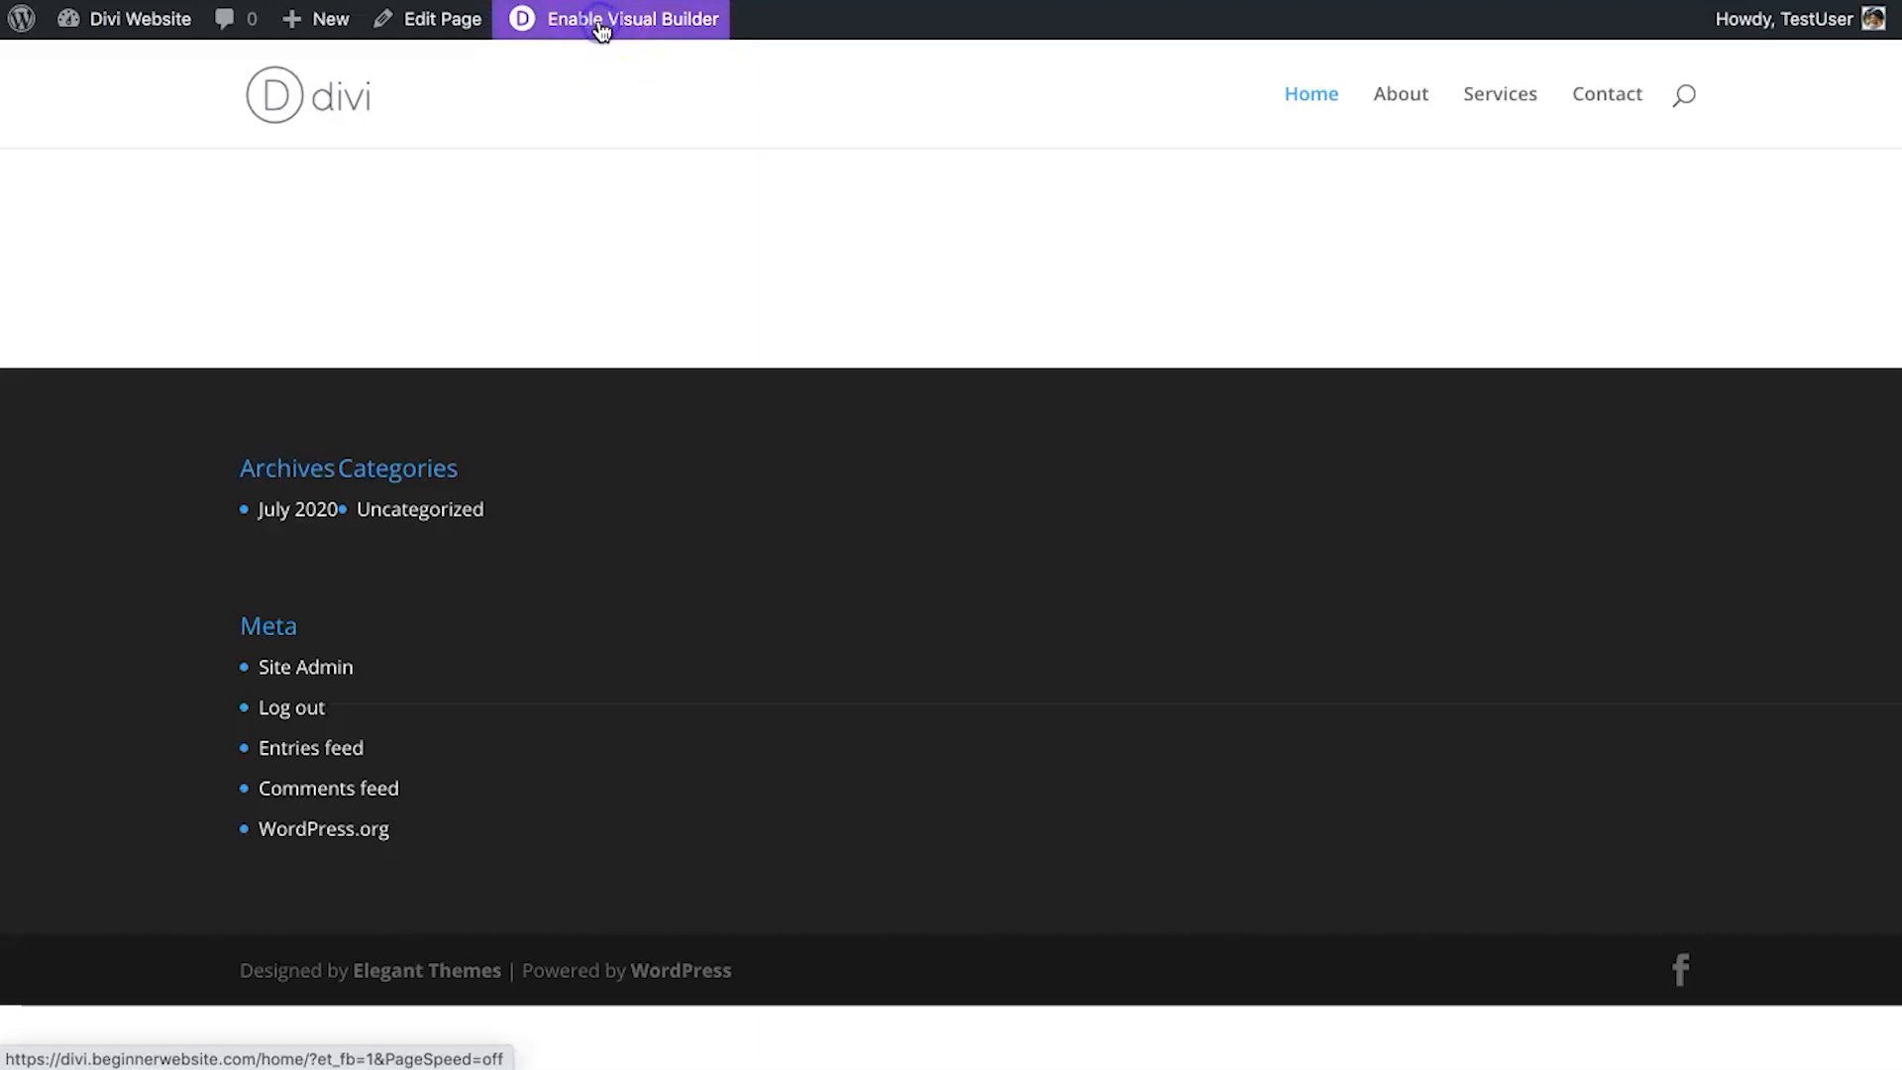
{"action": "left_click", "coordinate": [601, 31]}
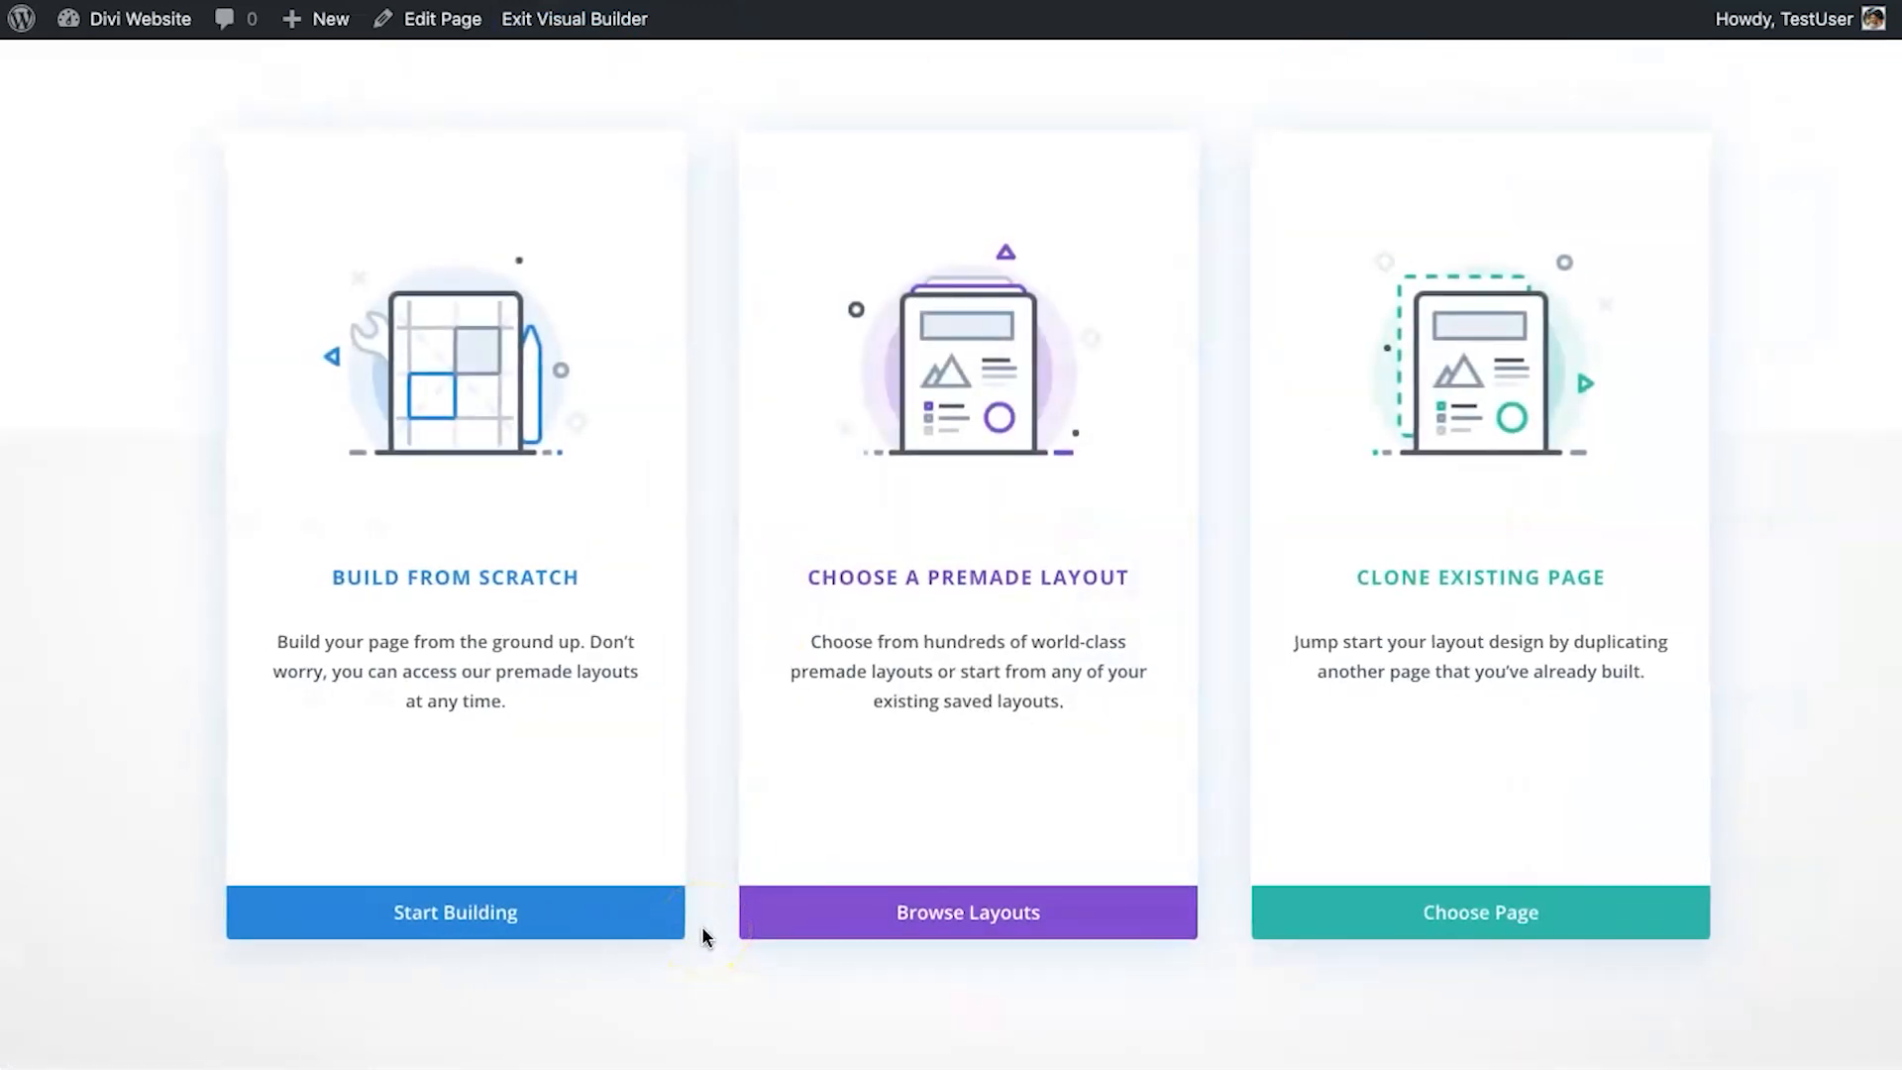
Choose to start from a premade layout, browse the layout packs and open the Design Agency pack.
{"action": "left_click", "coordinate": [900, 934]}
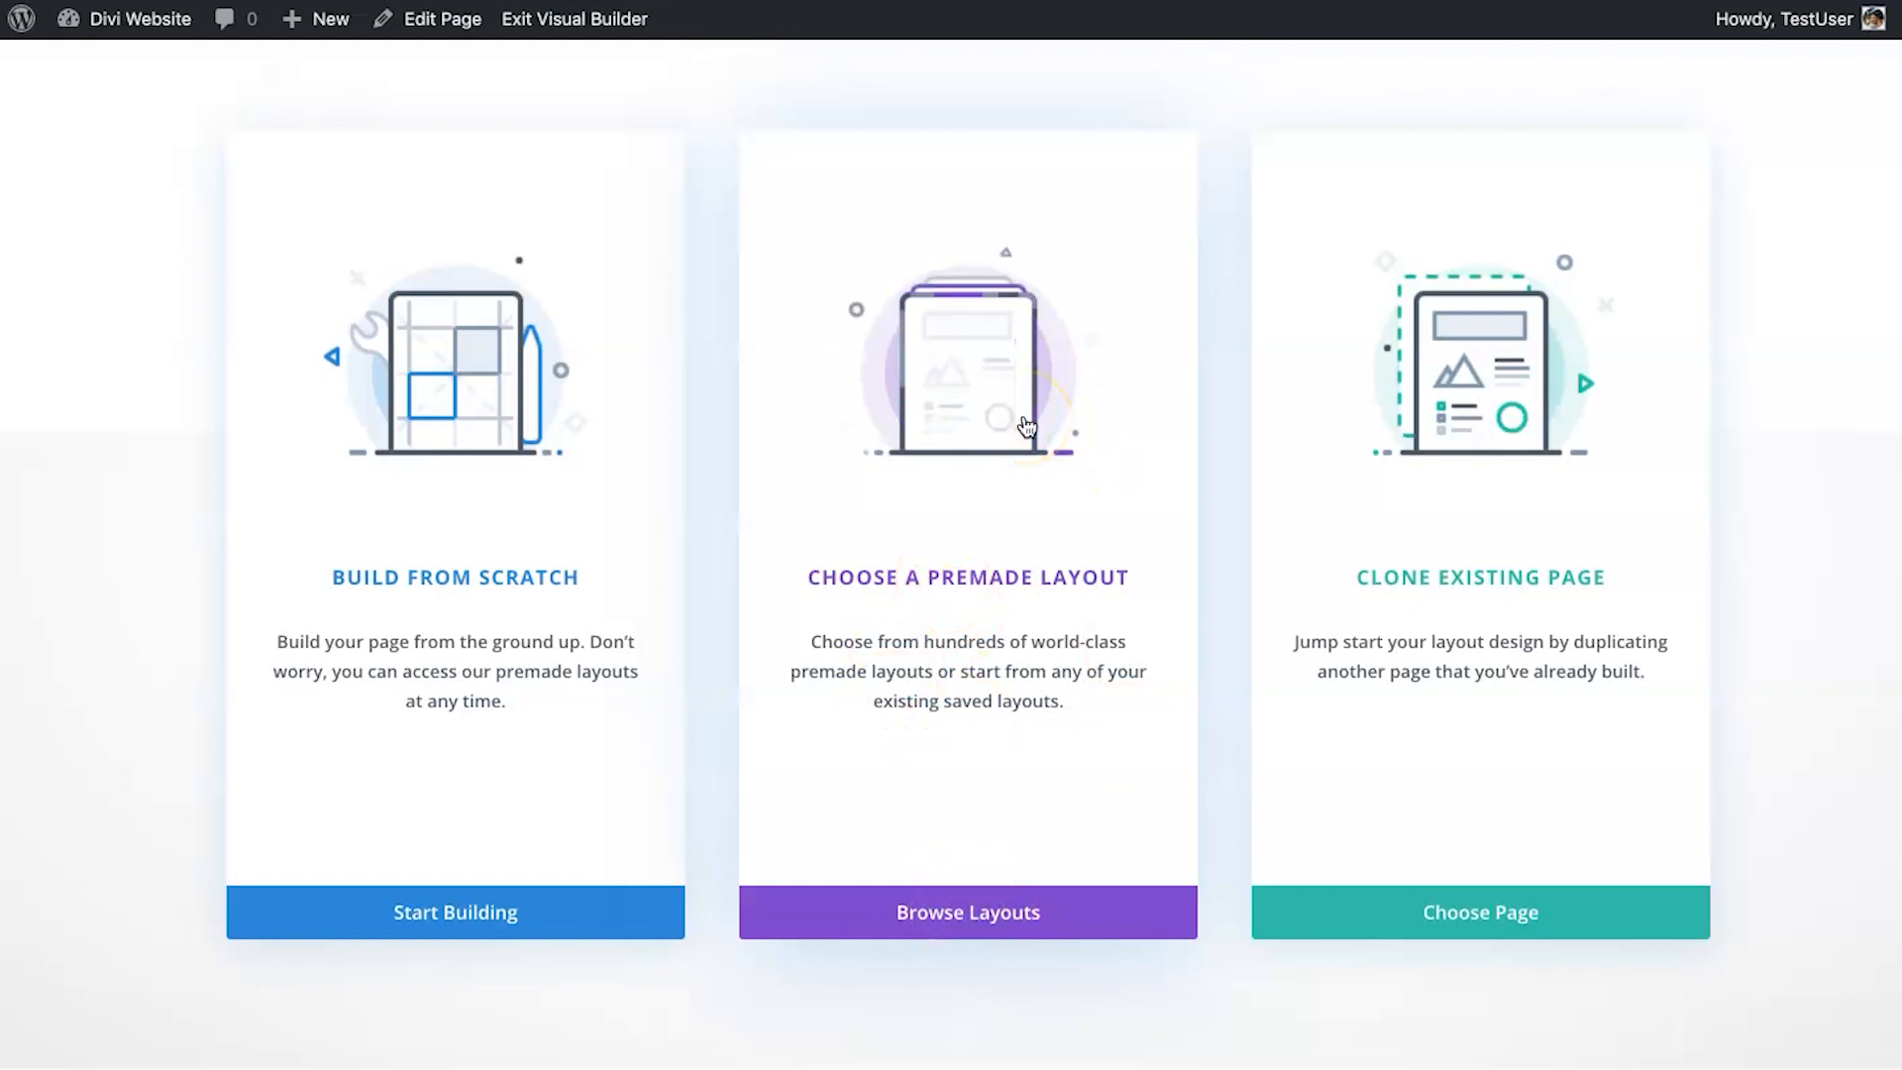
{"action": "left_click", "coordinate": [973, 915]}
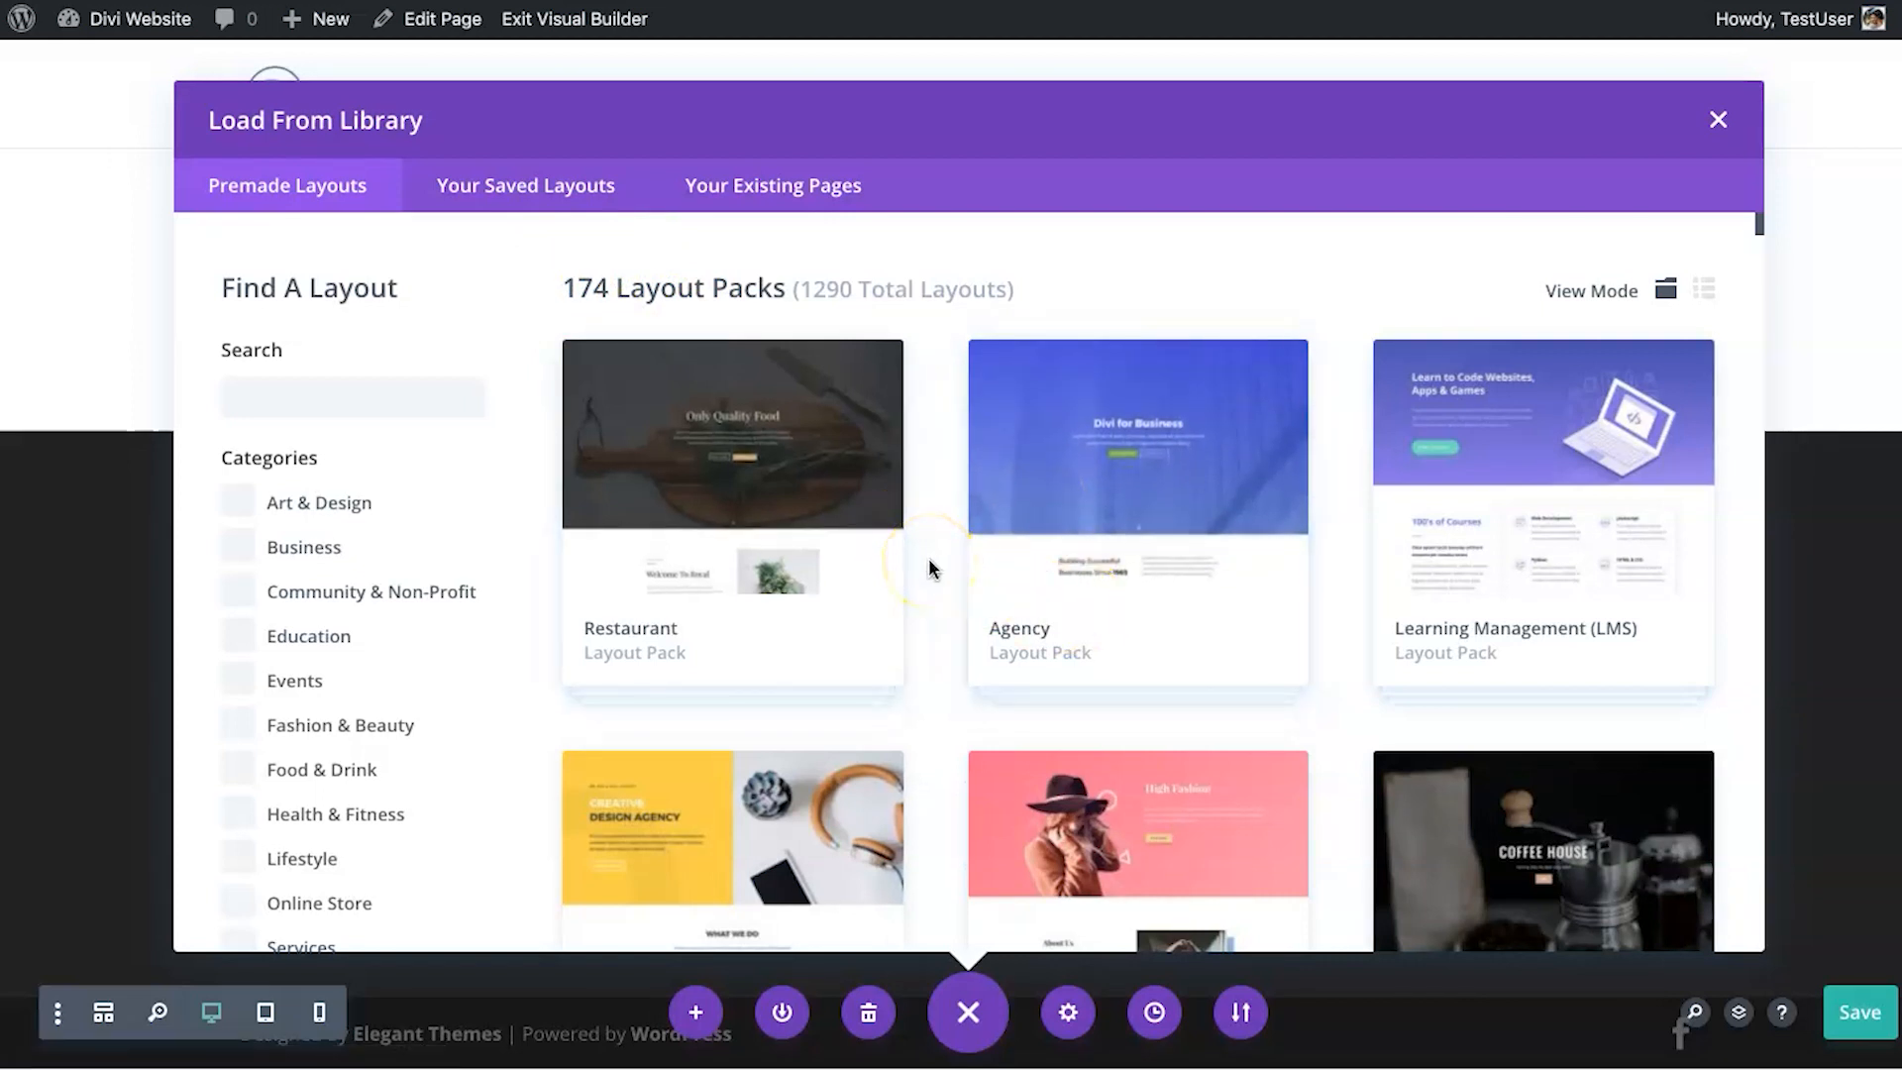
{"action": "scroll", "coordinate": [929, 567], "scroll_direction": "down", "scroll_amount": 5}
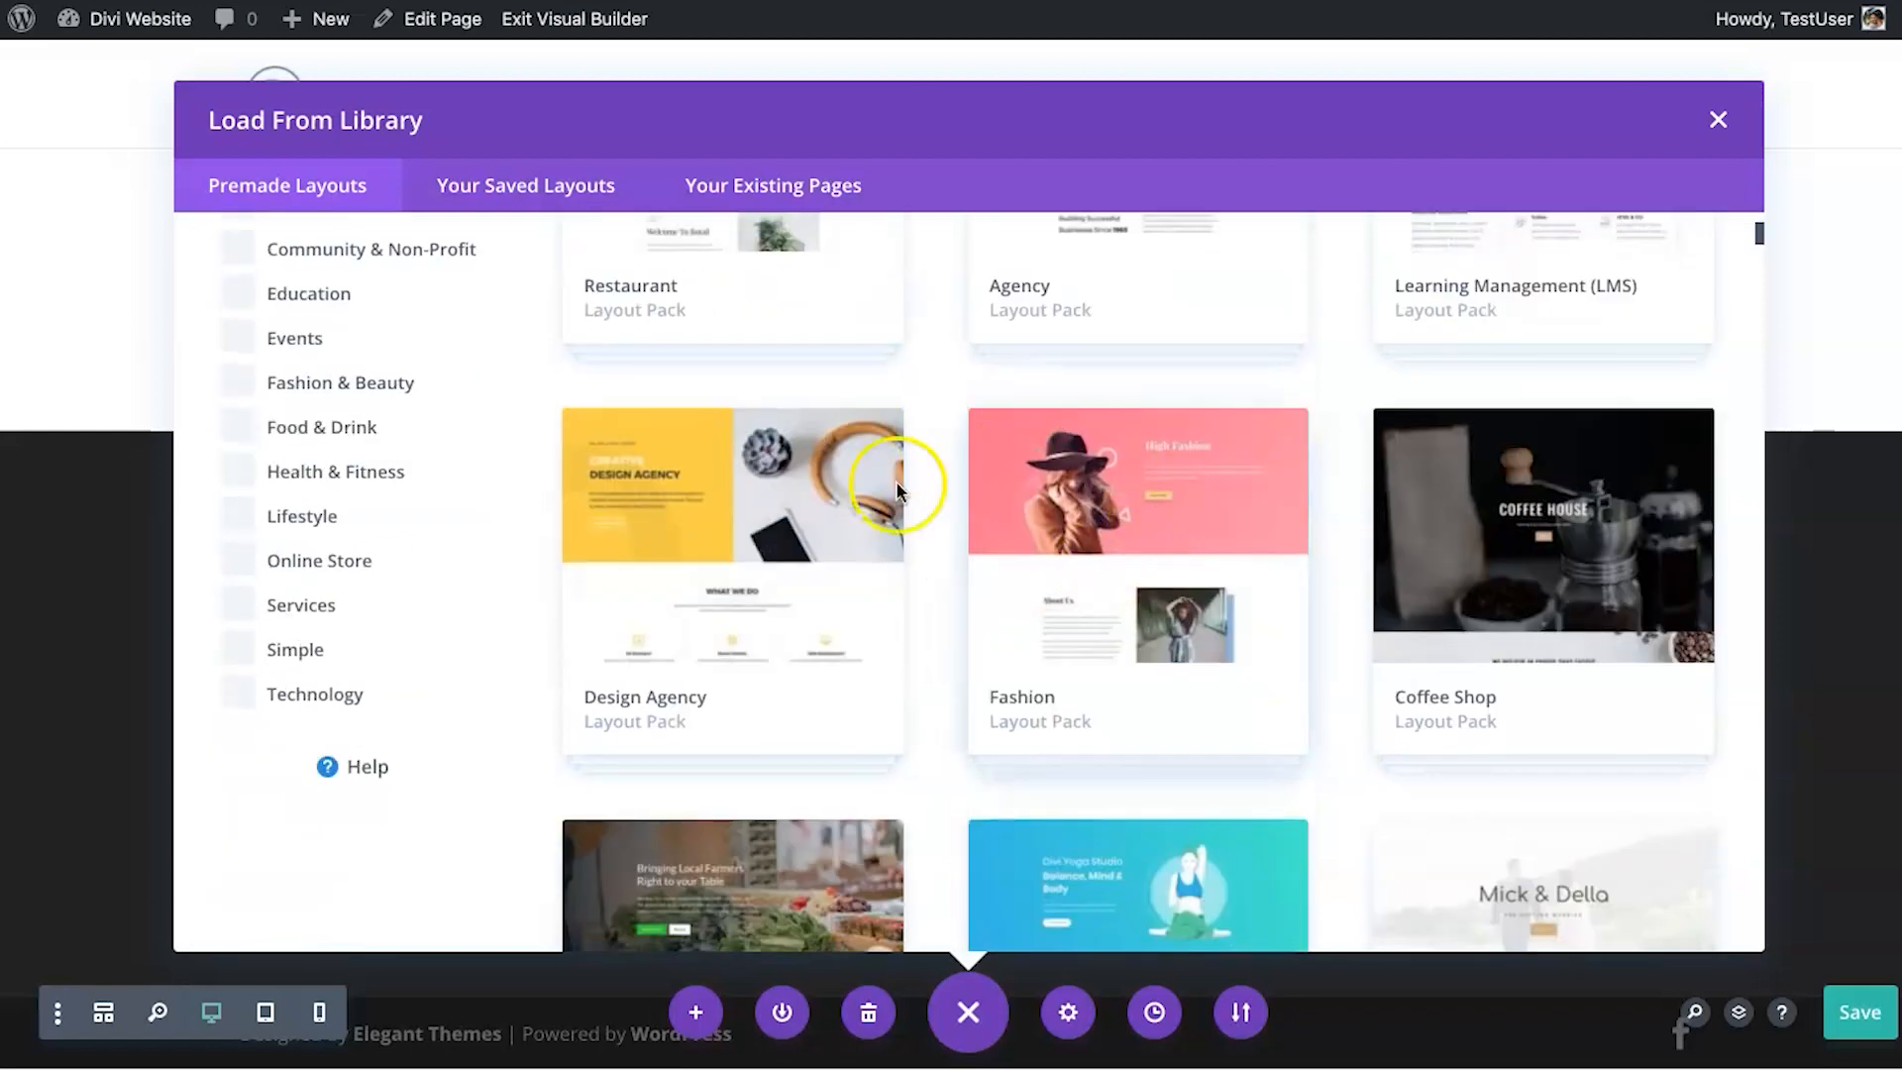
{"action": "scroll", "coordinate": [1177, 574], "scroll_direction": "down", "scroll_amount": 3}
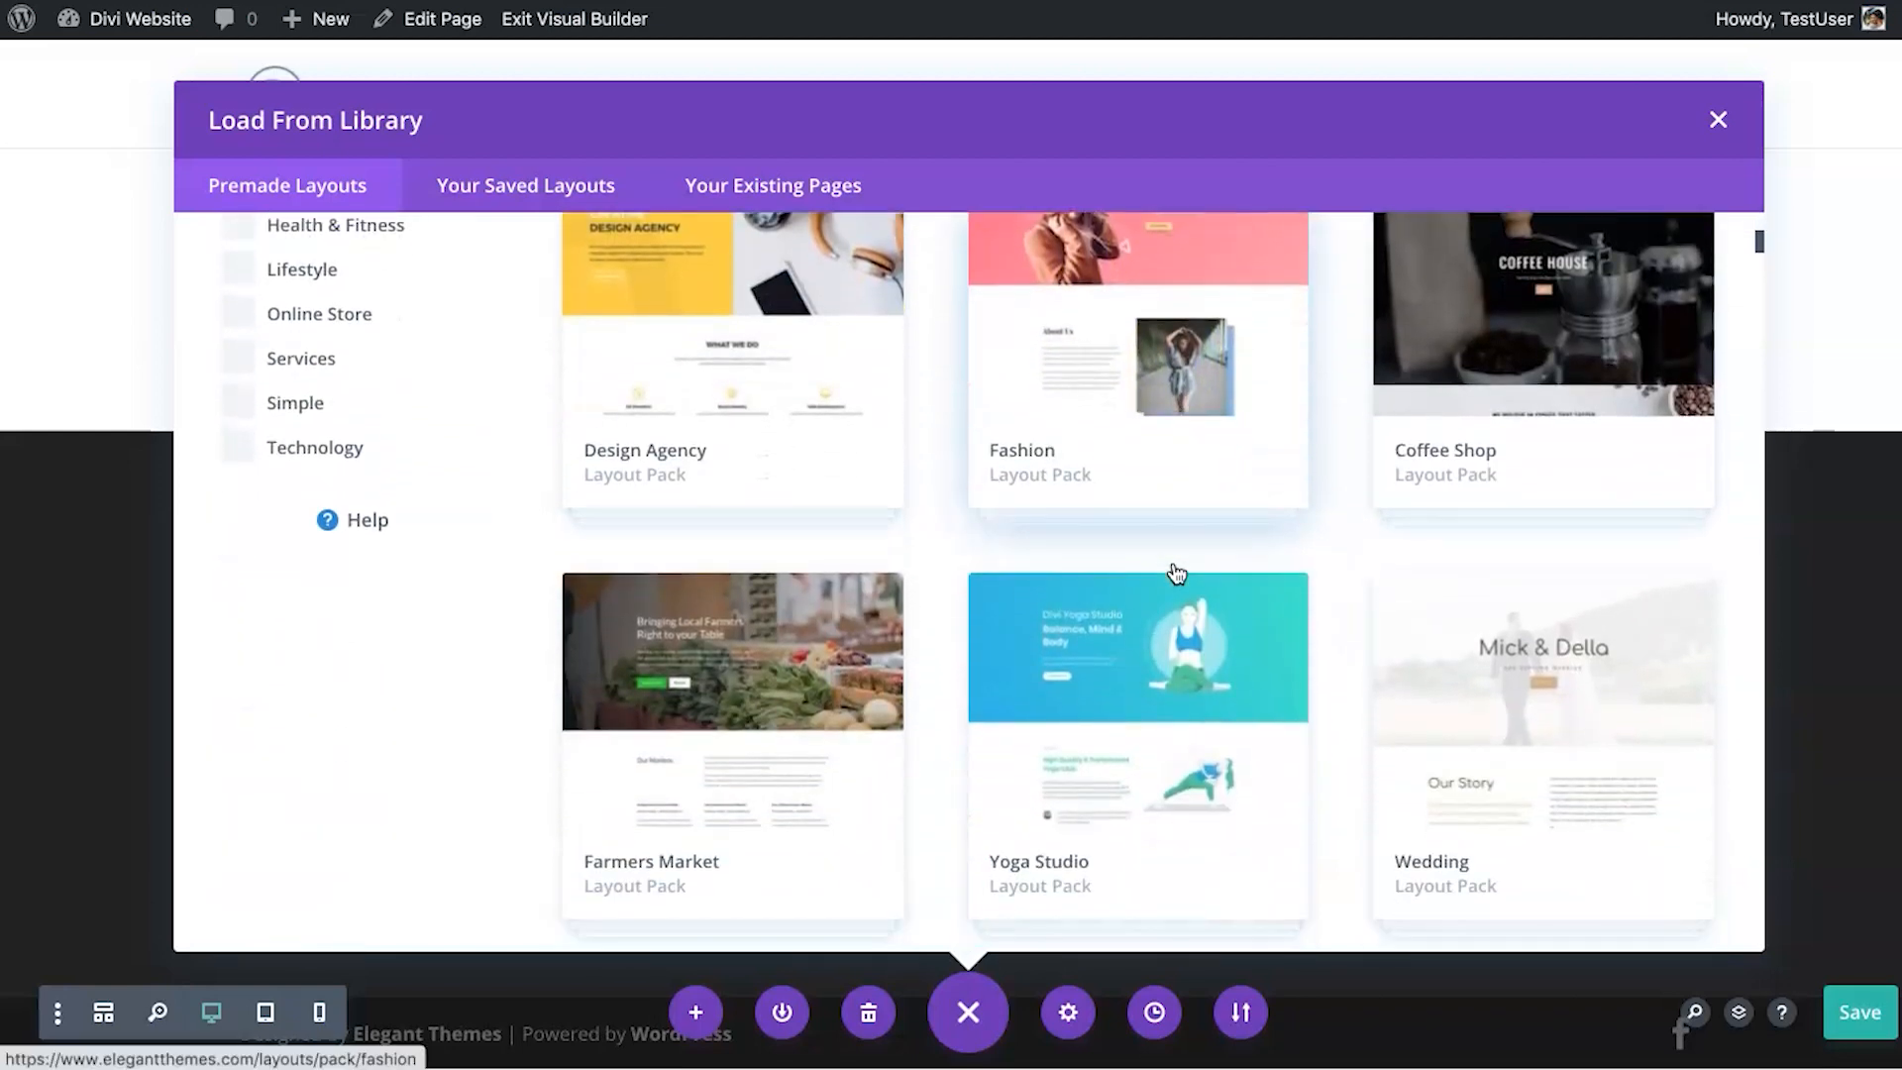
{"action": "scroll", "coordinate": [1177, 575], "scroll_direction": "down", "scroll_amount": 1}
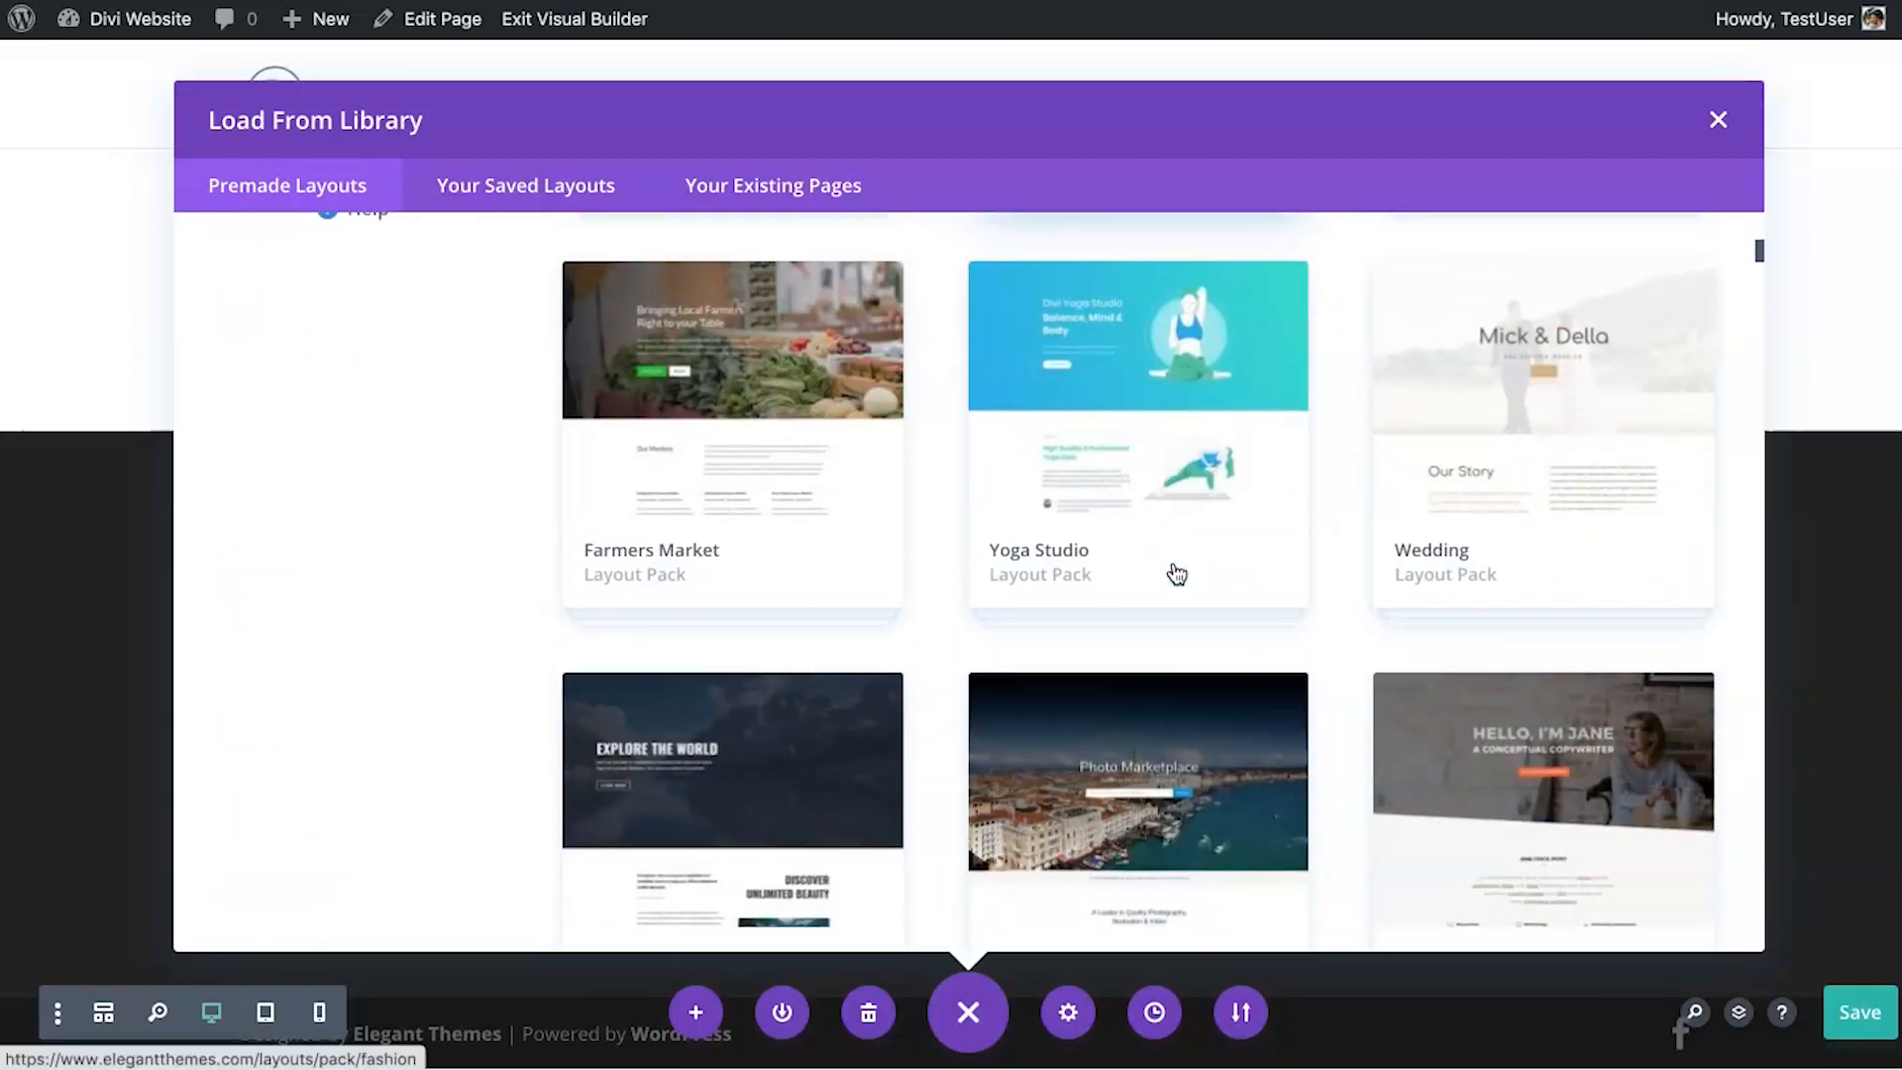
{"action": "scroll", "coordinate": [1176, 574], "scroll_direction": "down", "scroll_amount": 3}
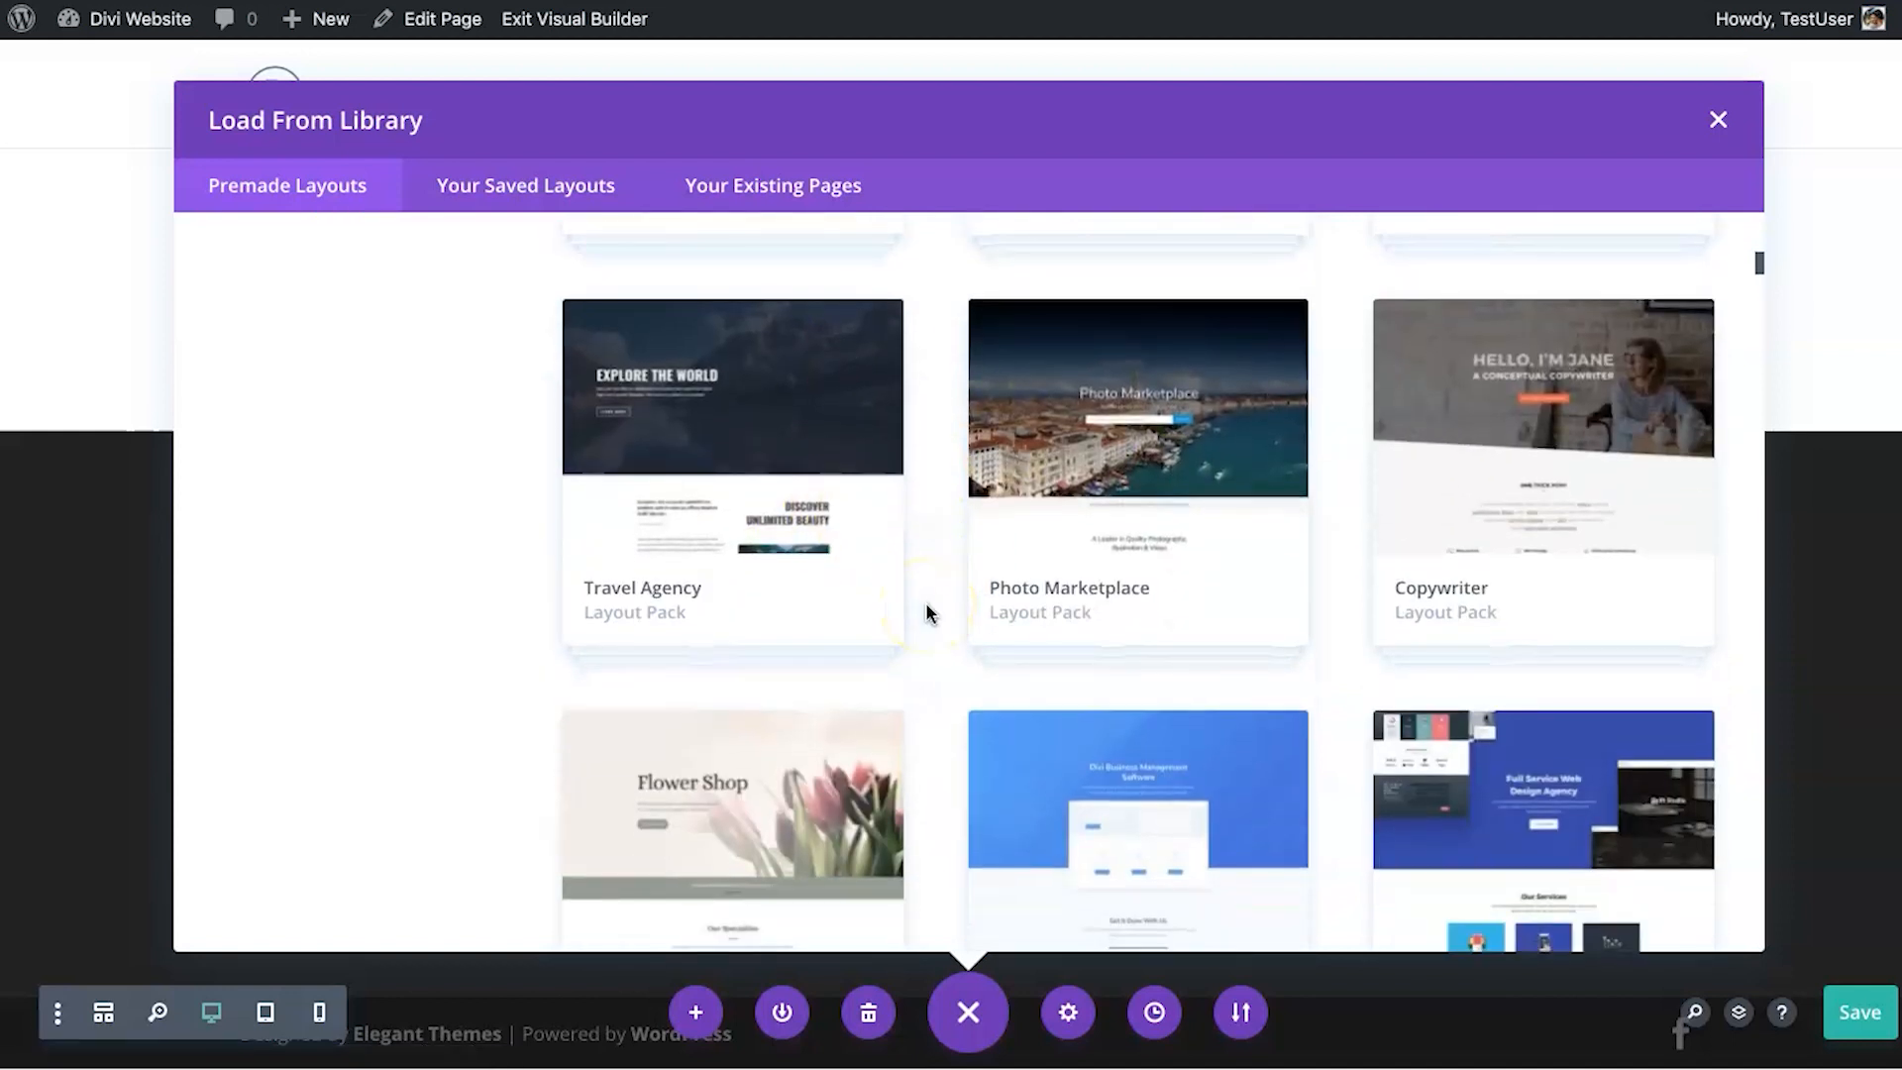
{"action": "scroll", "coordinate": [926, 602], "scroll_direction": "up", "scroll_amount": 7}
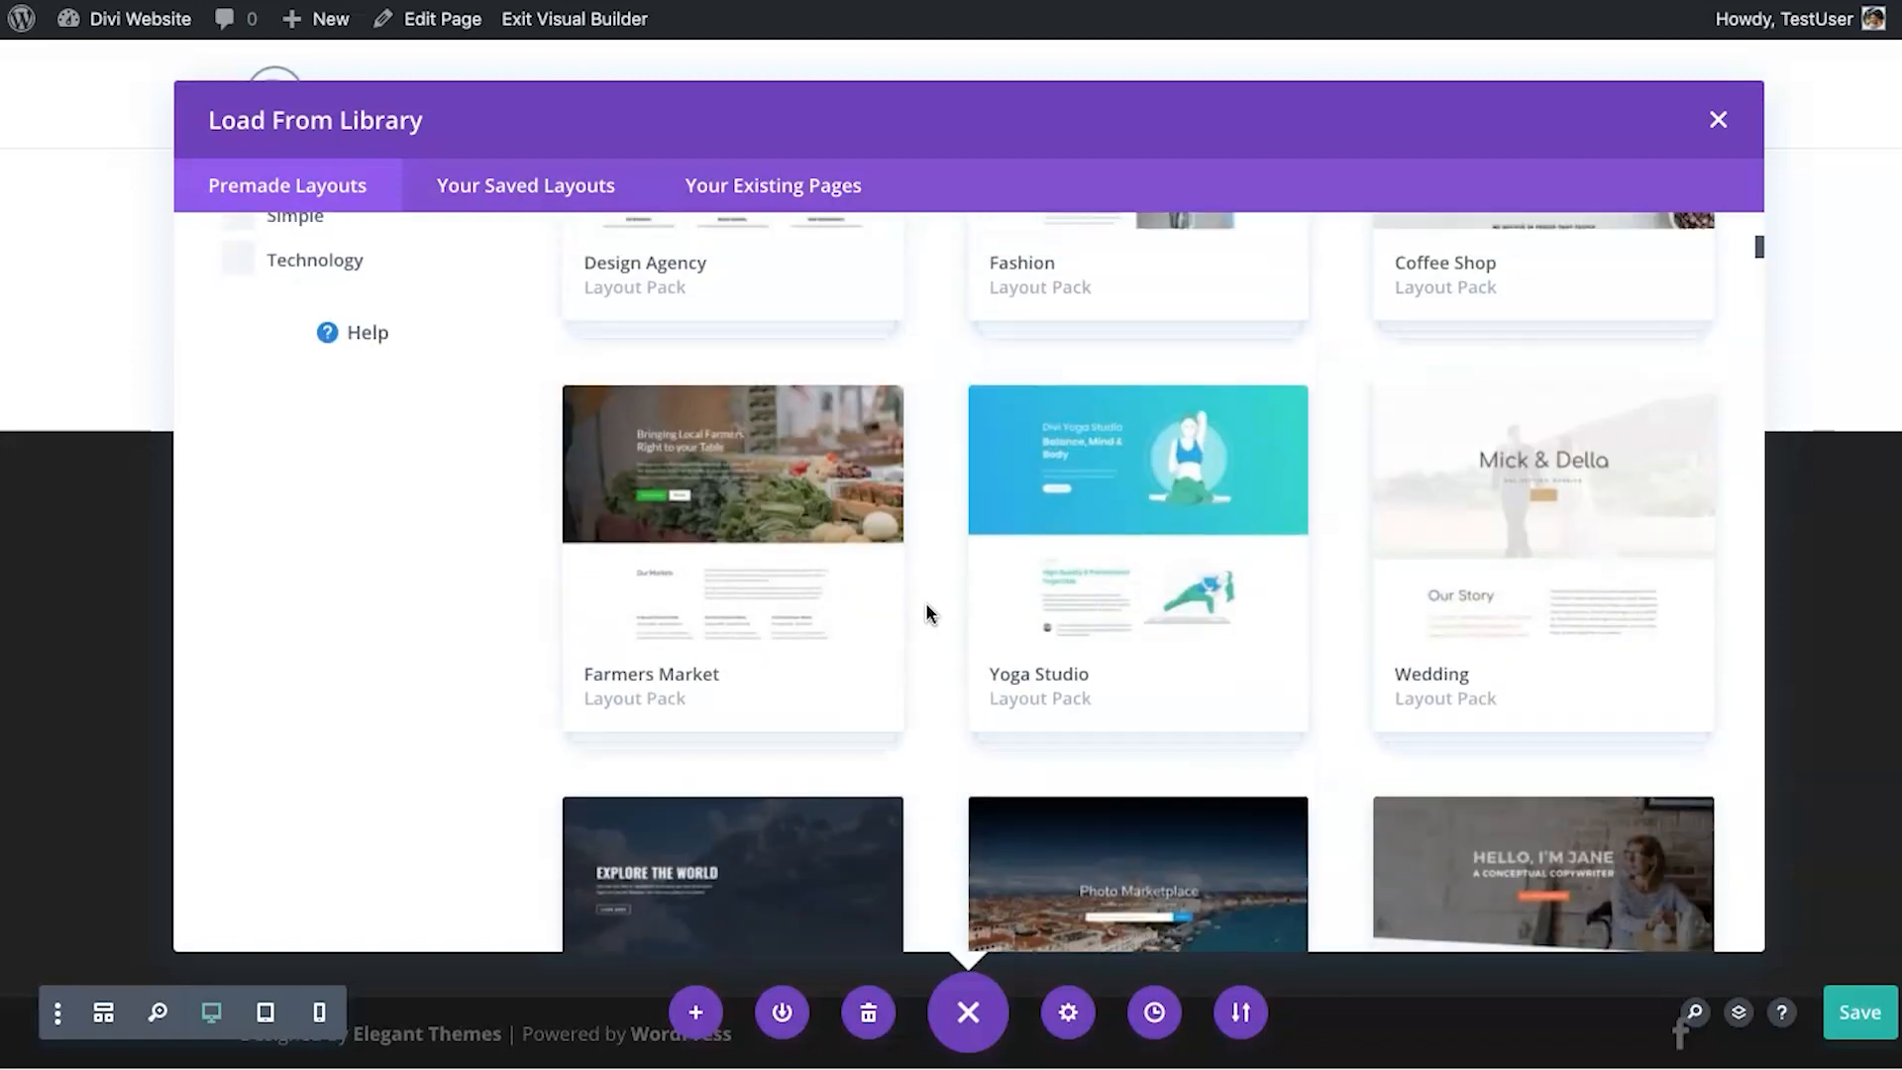
{"action": "scroll", "coordinate": [925, 603], "scroll_direction": "up", "scroll_amount": 3}
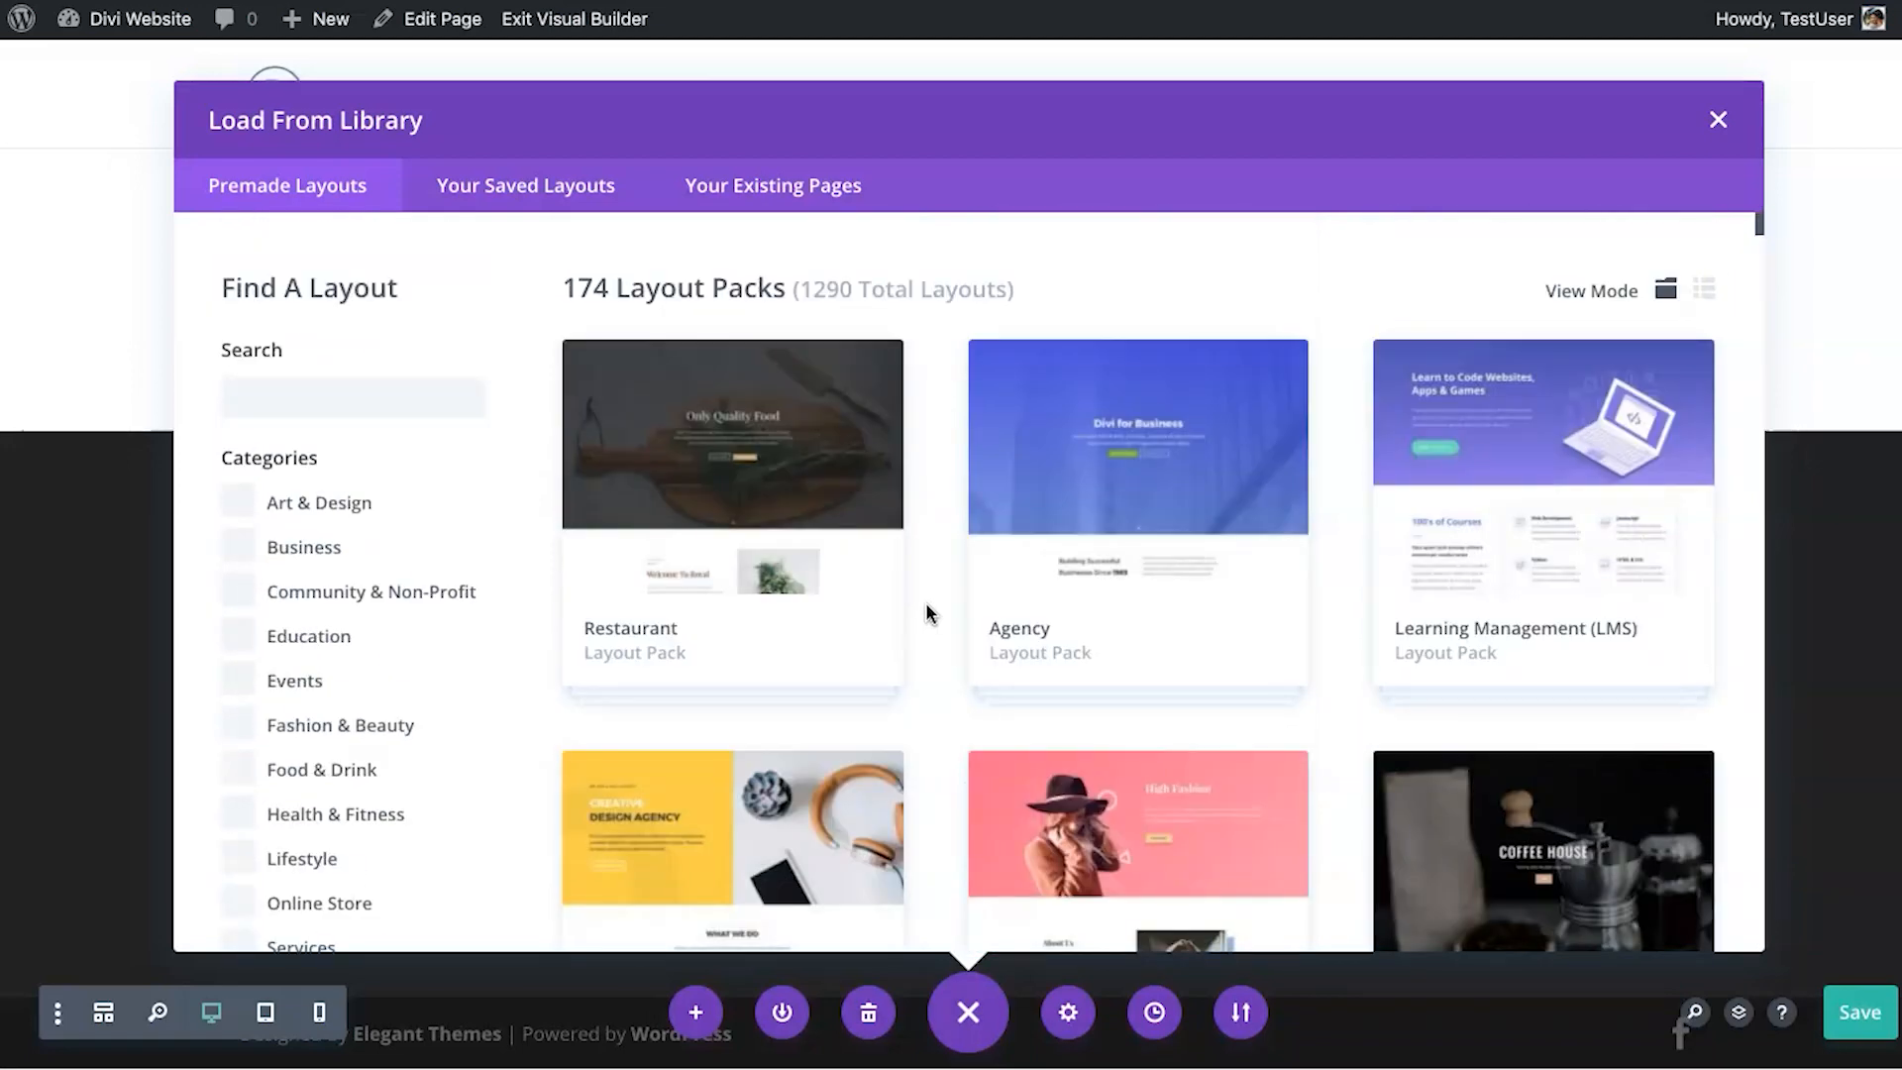
{"action": "scroll", "coordinate": [941, 700], "scroll_direction": "down", "scroll_amount": 3}
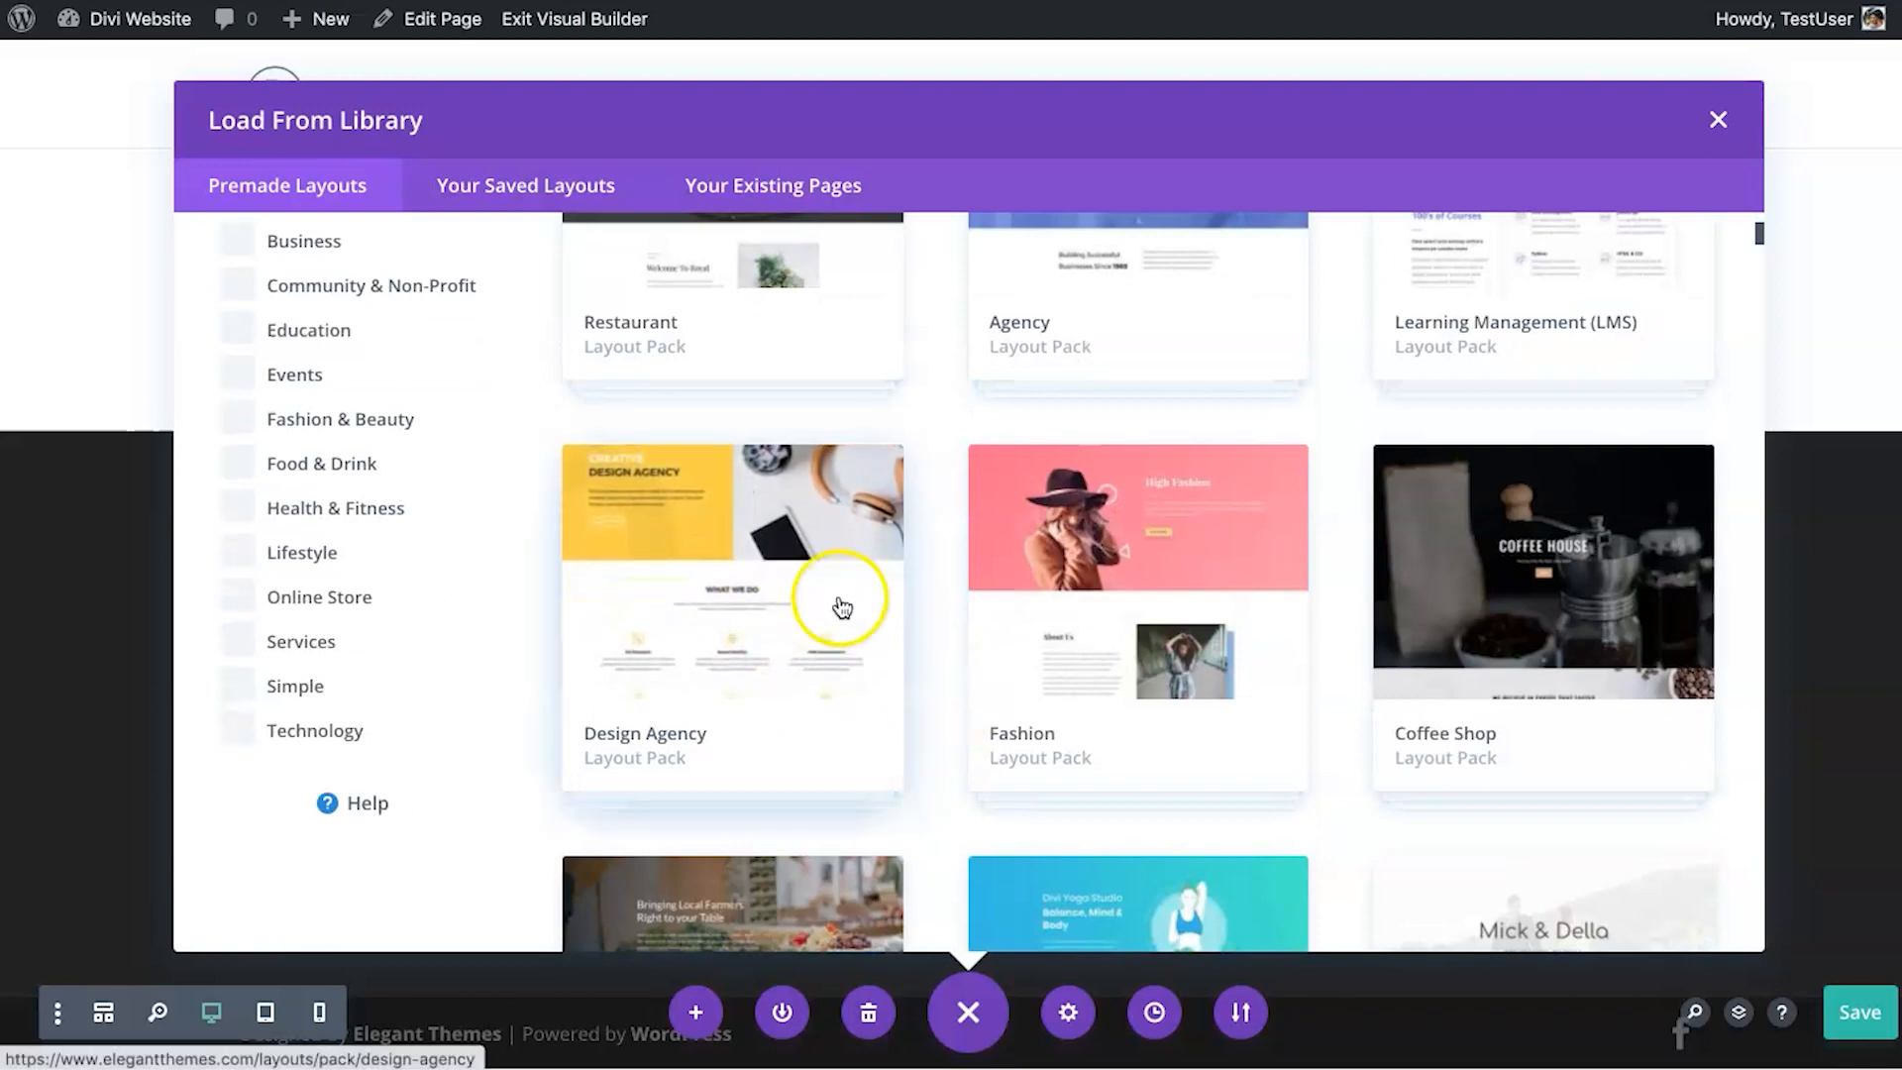
{"action": "scroll", "coordinate": [840, 585], "scroll_direction": "up", "scroll_amount": 3}
{"action": "scroll", "coordinate": [594, 778], "scroll_direction": "down", "scroll_amount": 2}
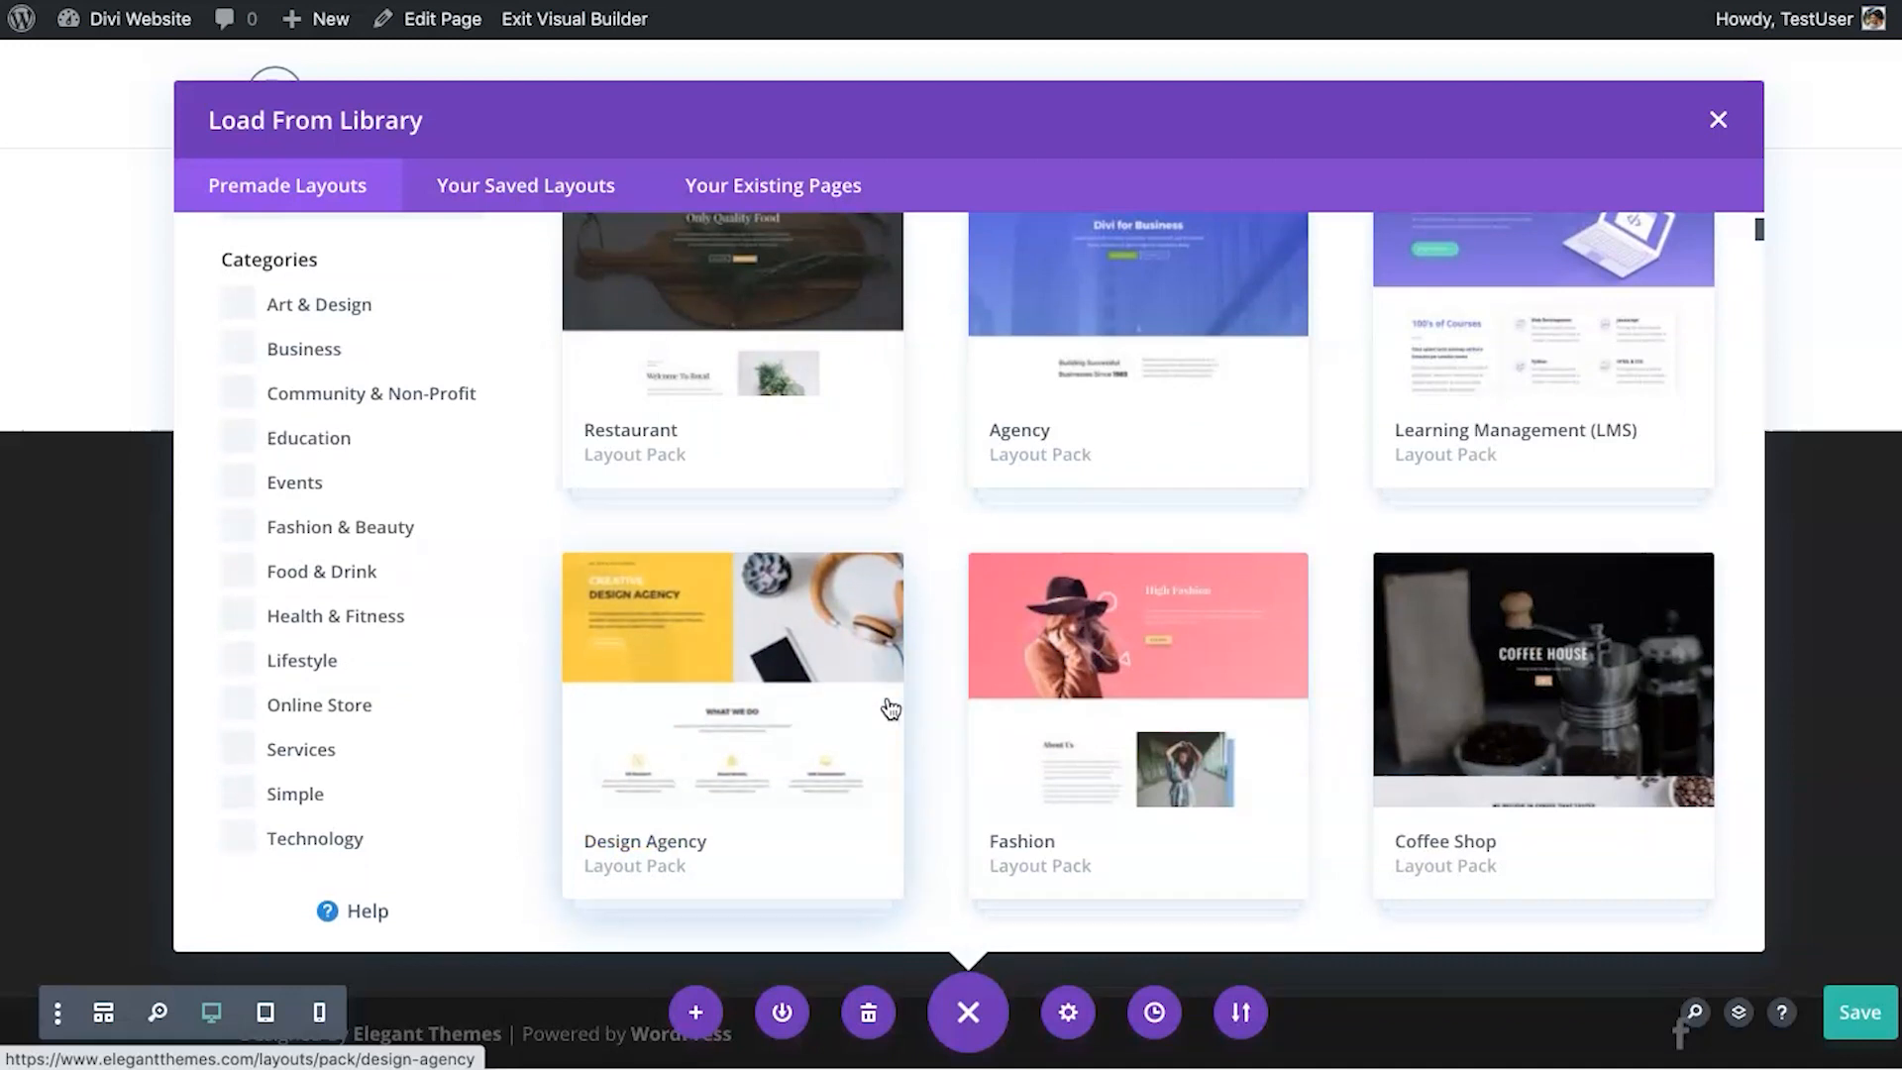
{"action": "left_click", "coordinate": [742, 762]}
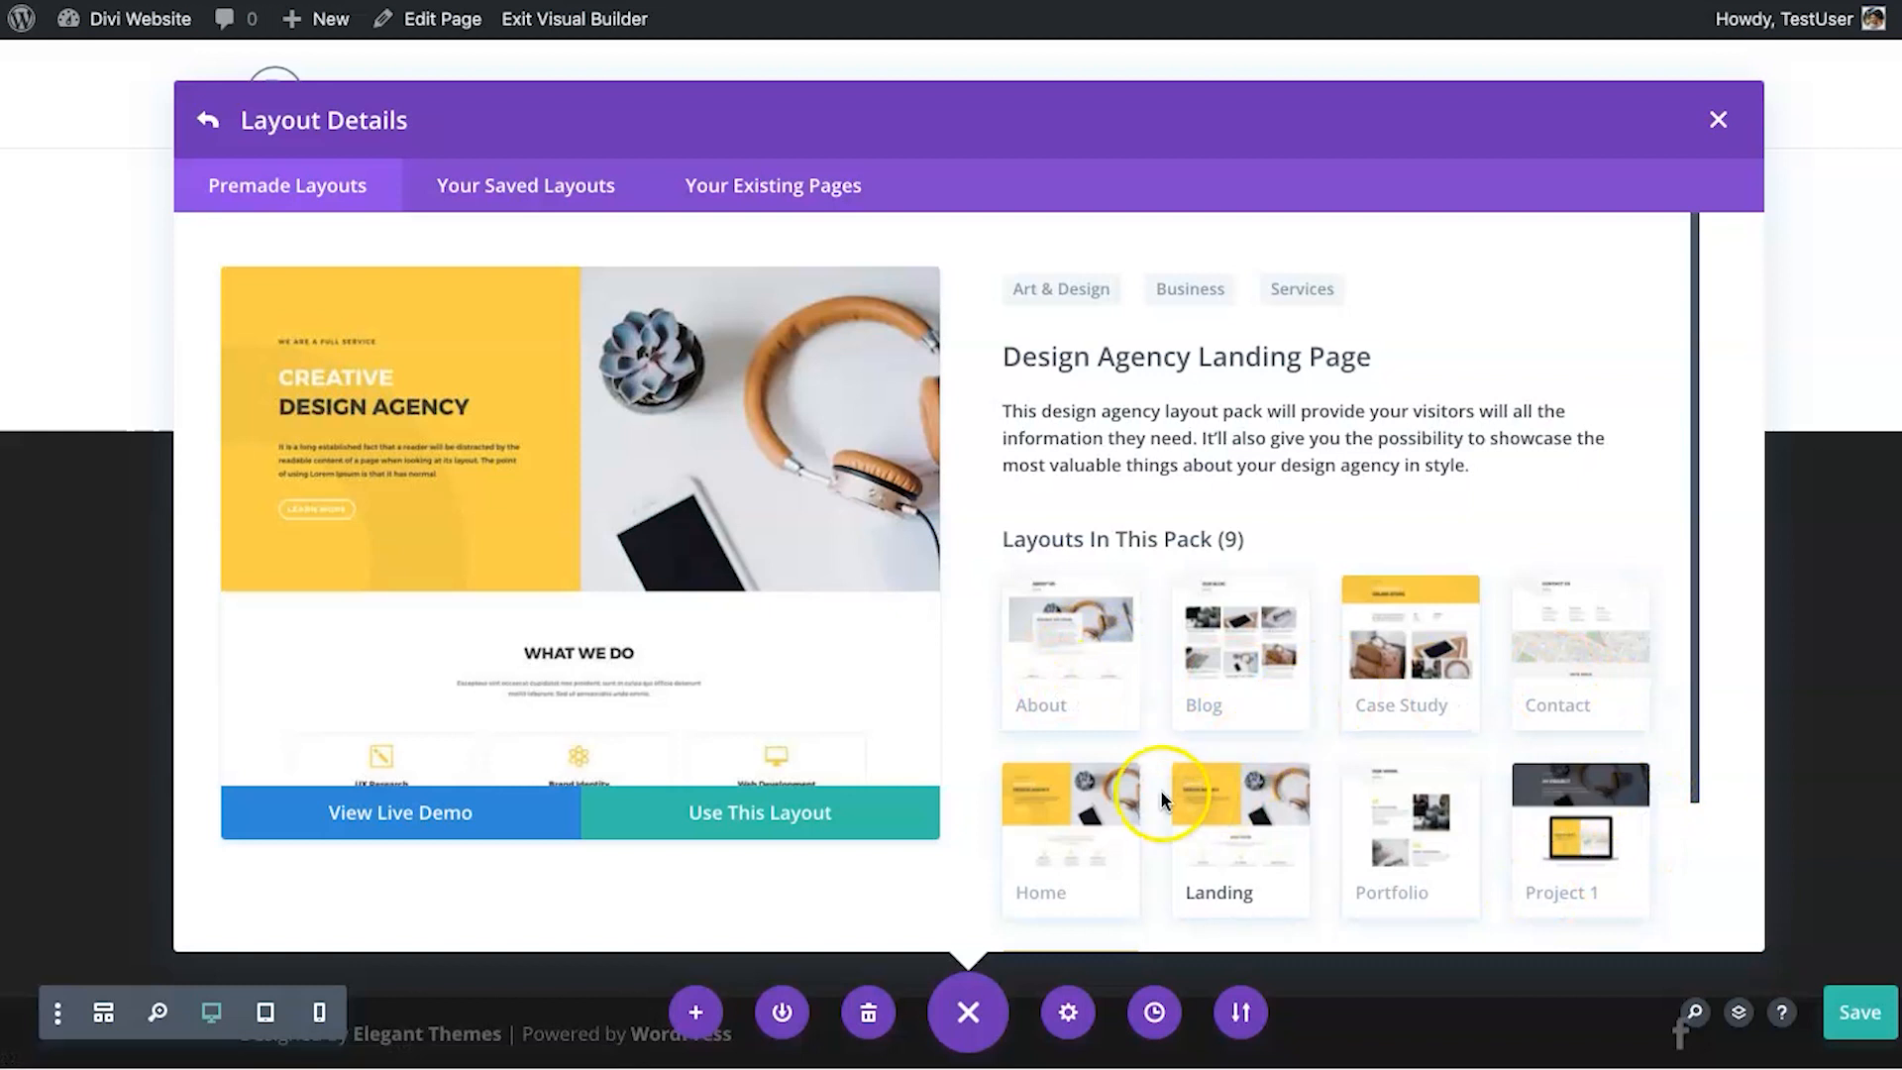
Compare the Home and Landing layouts of the Design Agency pack and select the Home layout.
{"action": "left_click", "coordinate": [1075, 840]}
{"action": "left_click", "coordinate": [1226, 854]}
{"action": "left_click", "coordinate": [1091, 832]}
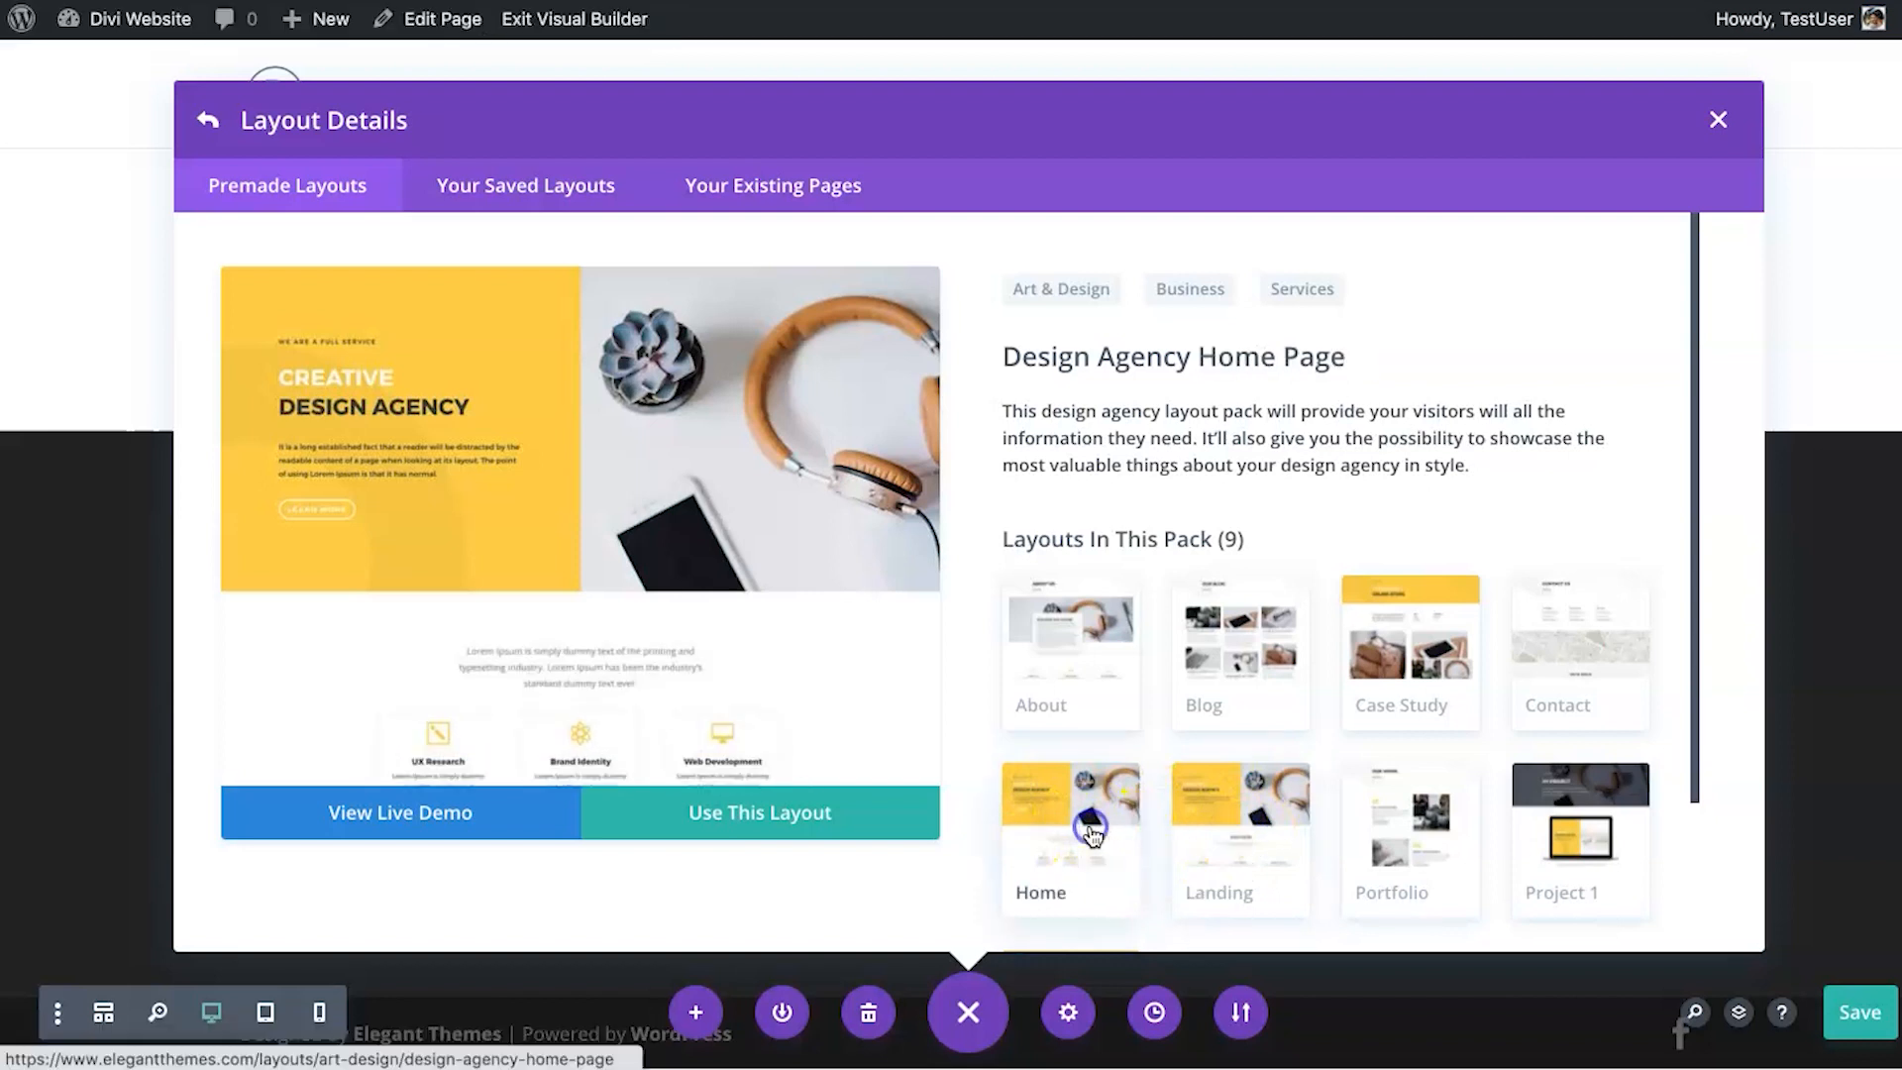
{"action": "left_click", "coordinate": [1199, 843]}
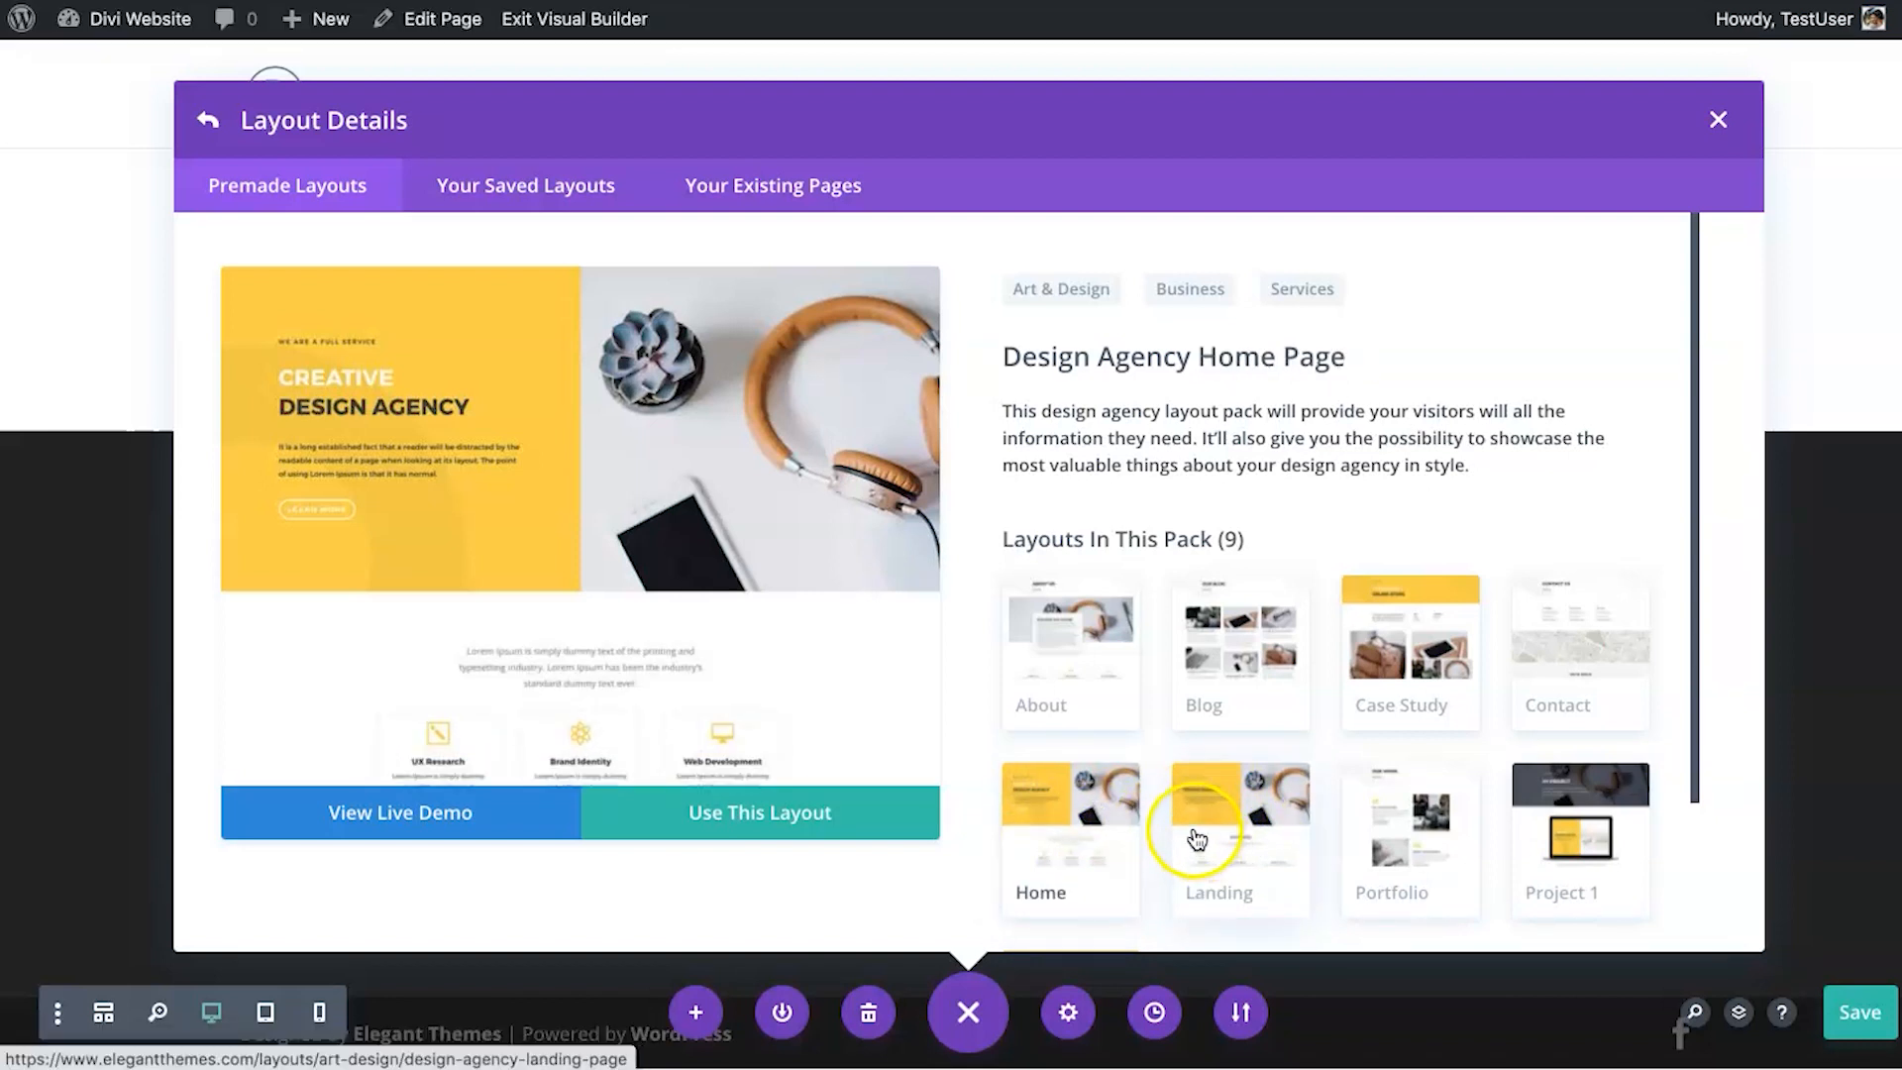
{"action": "left_click", "coordinate": [750, 832]}
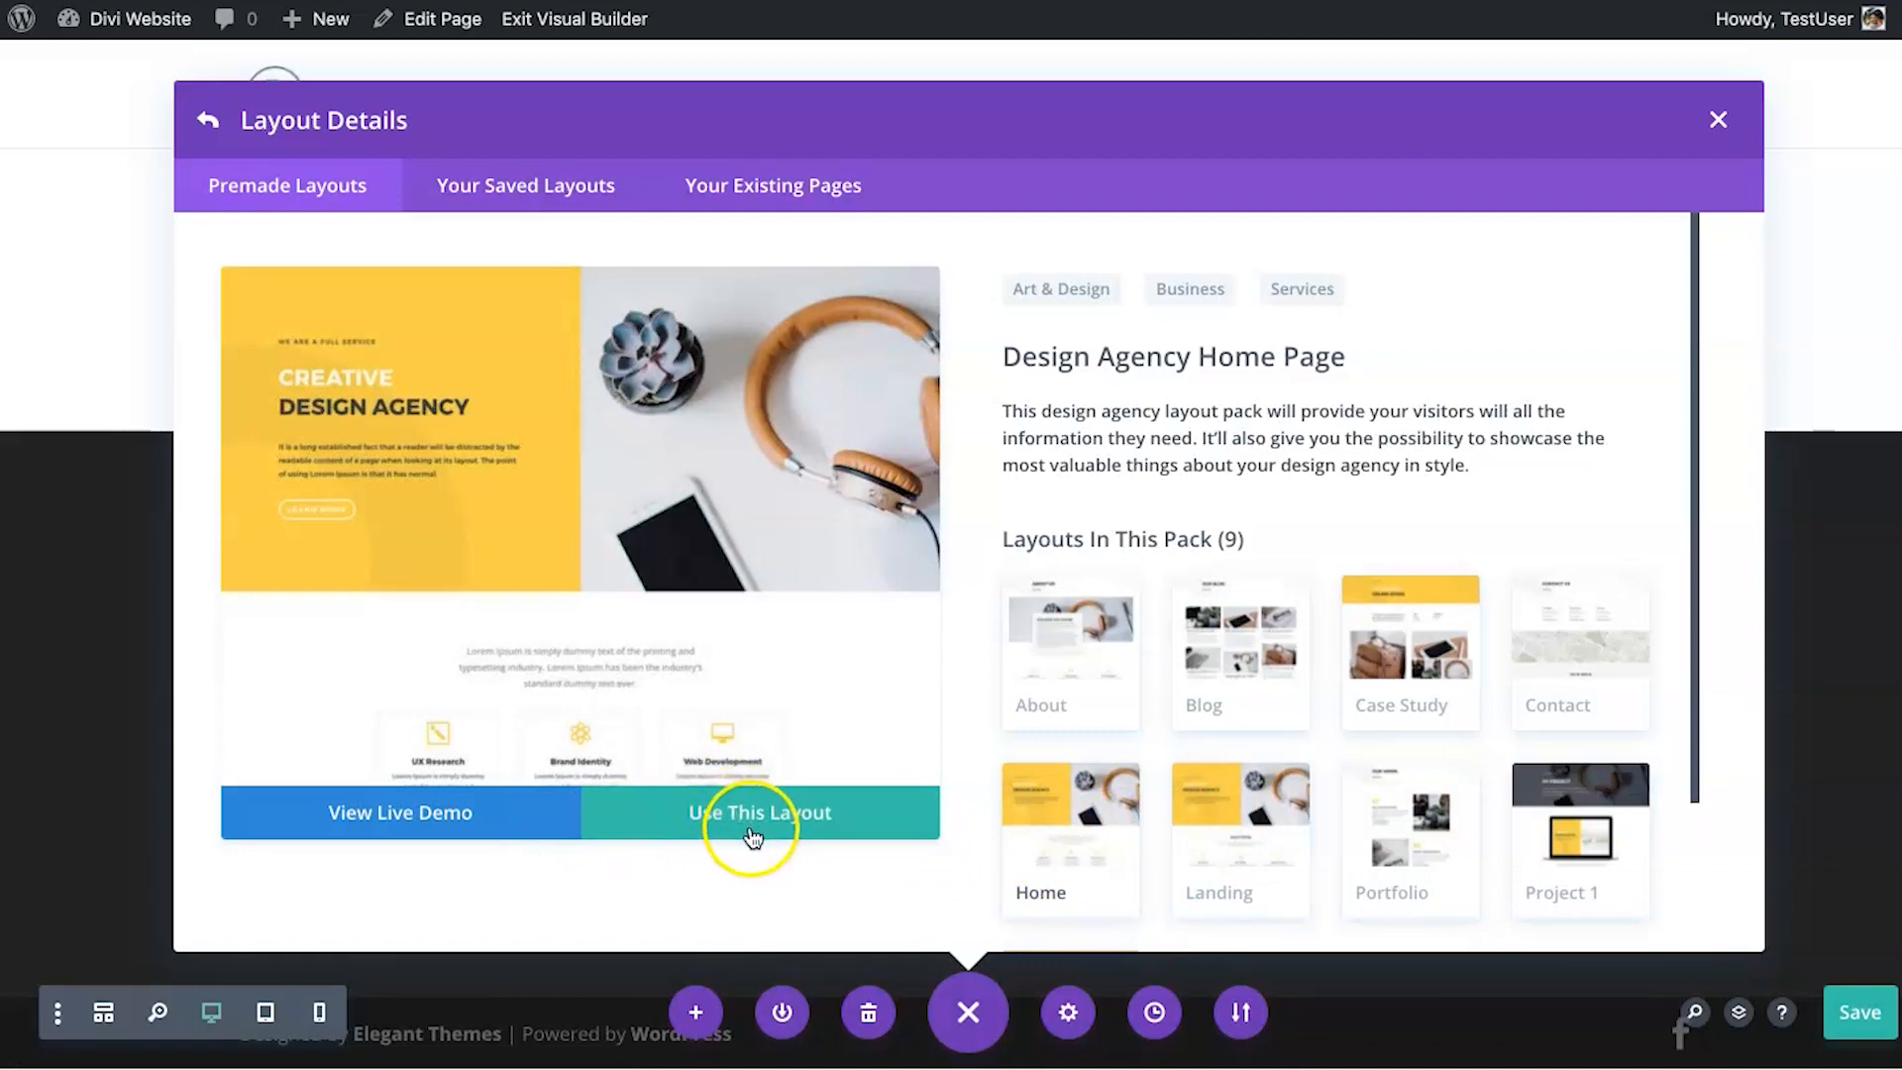
Look through the live demo of the Design Agency Home Page down to its contact section.
{"action": "left_click", "coordinate": [437, 834]}
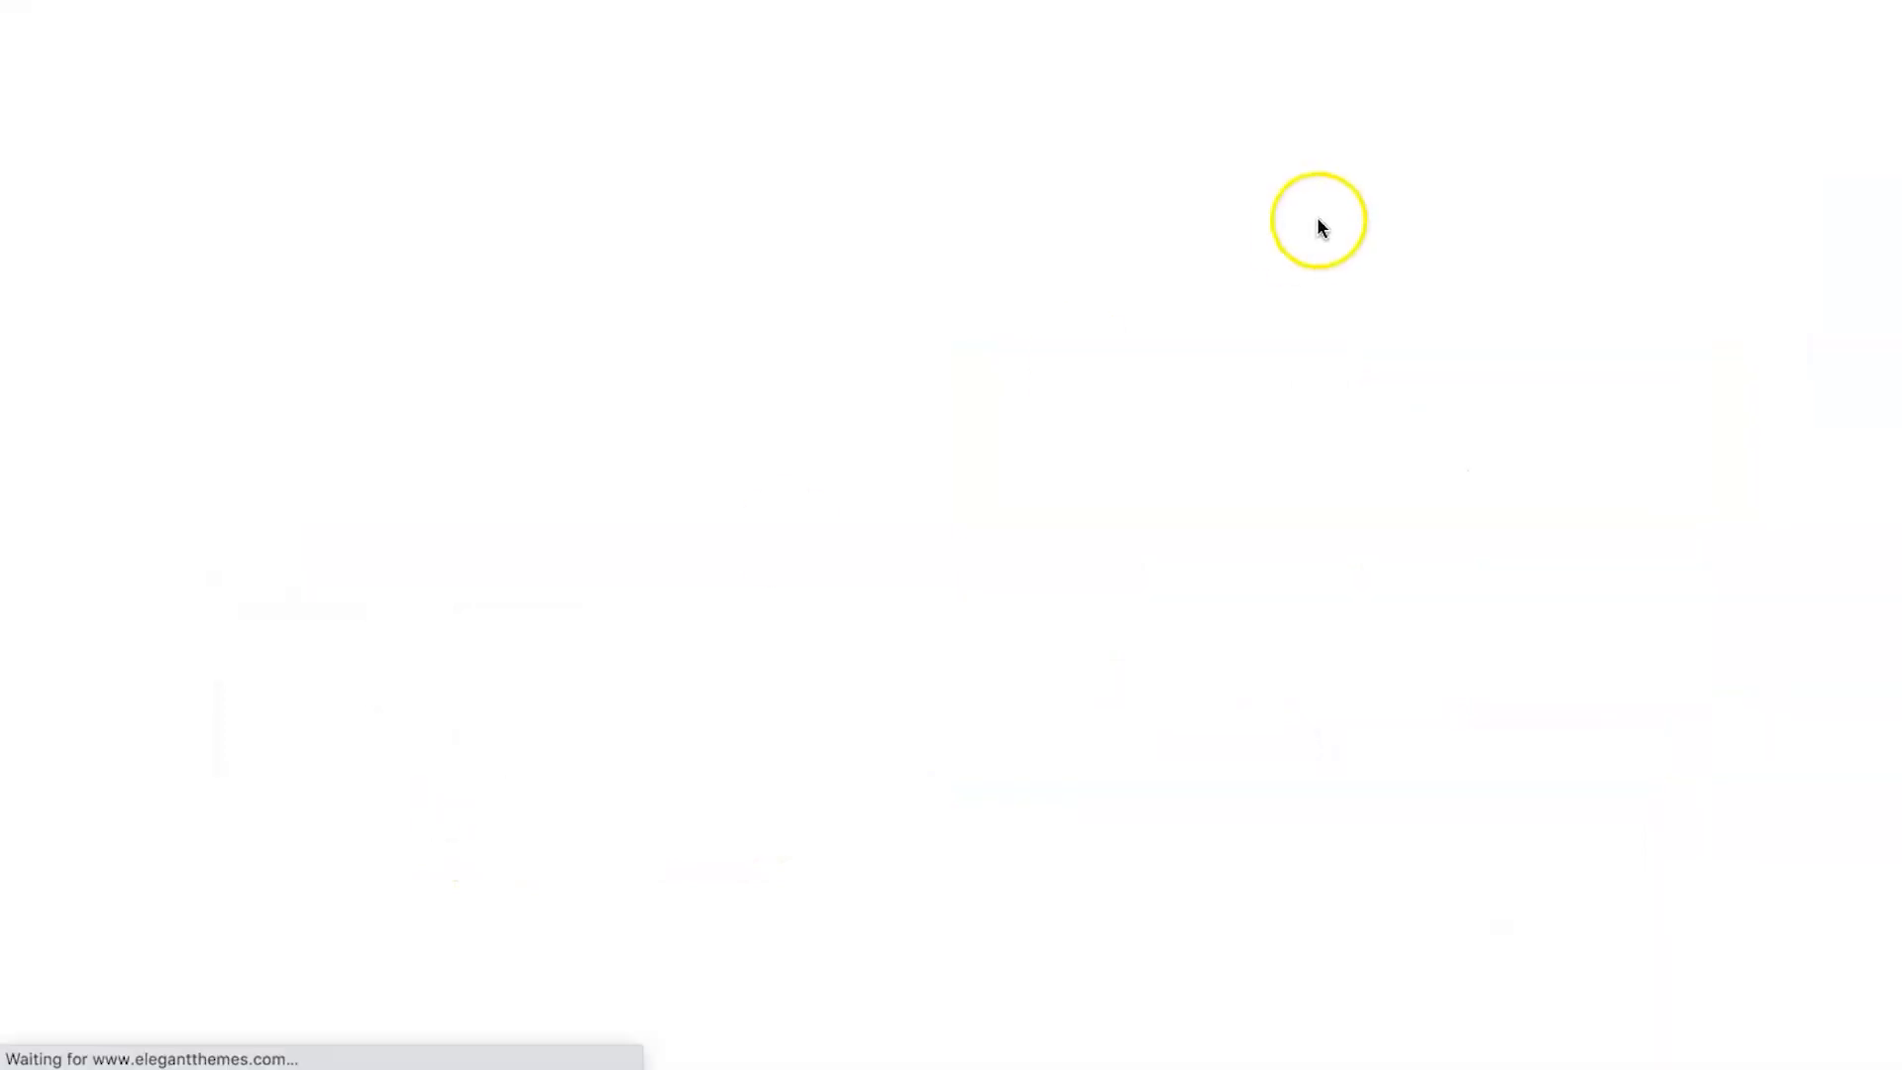
{"action": "scroll", "coordinate": [1435, 377], "scroll_direction": "down", "scroll_amount": 6}
{"action": "scroll", "coordinate": [1436, 377], "scroll_direction": "down", "scroll_amount": 15}
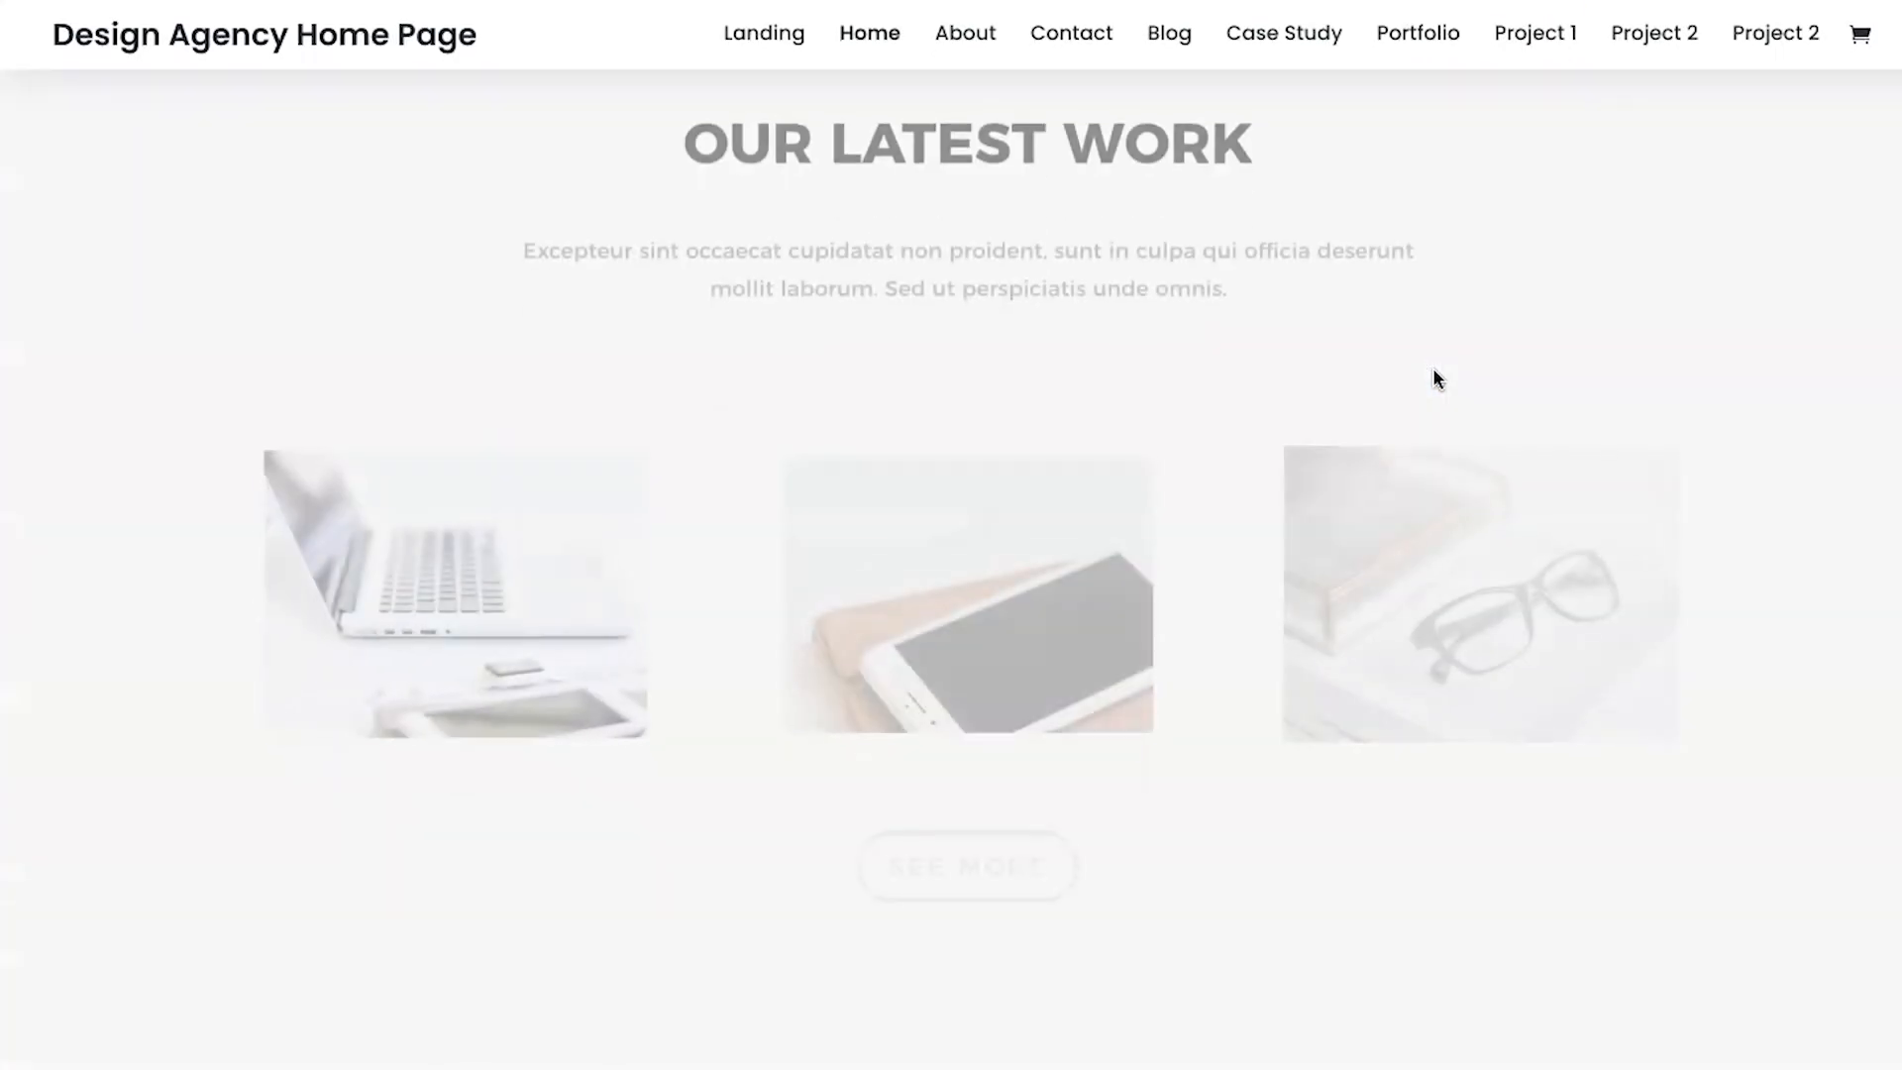
{"action": "scroll", "coordinate": [1367, 560], "scroll_direction": "down", "scroll_amount": 12}
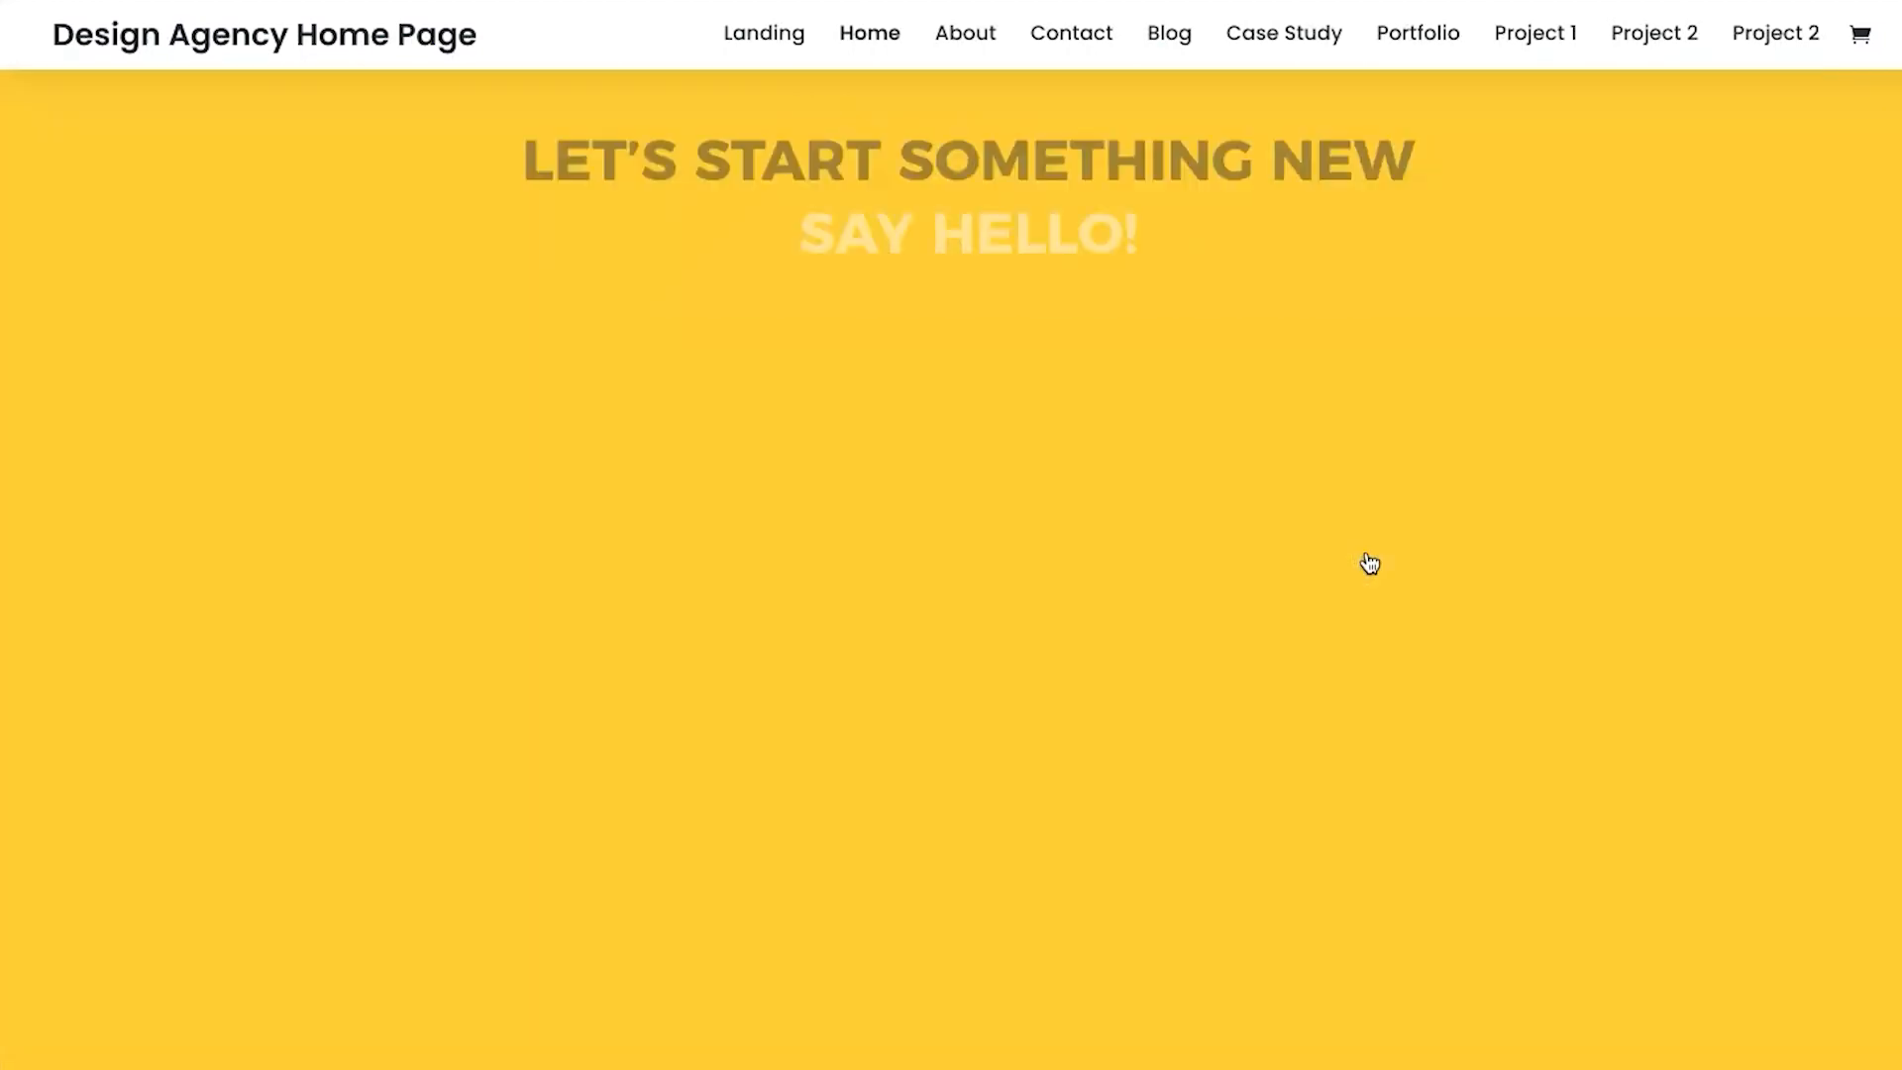
{"action": "scroll", "coordinate": [1369, 561], "scroll_direction": "up", "scroll_amount": 20}
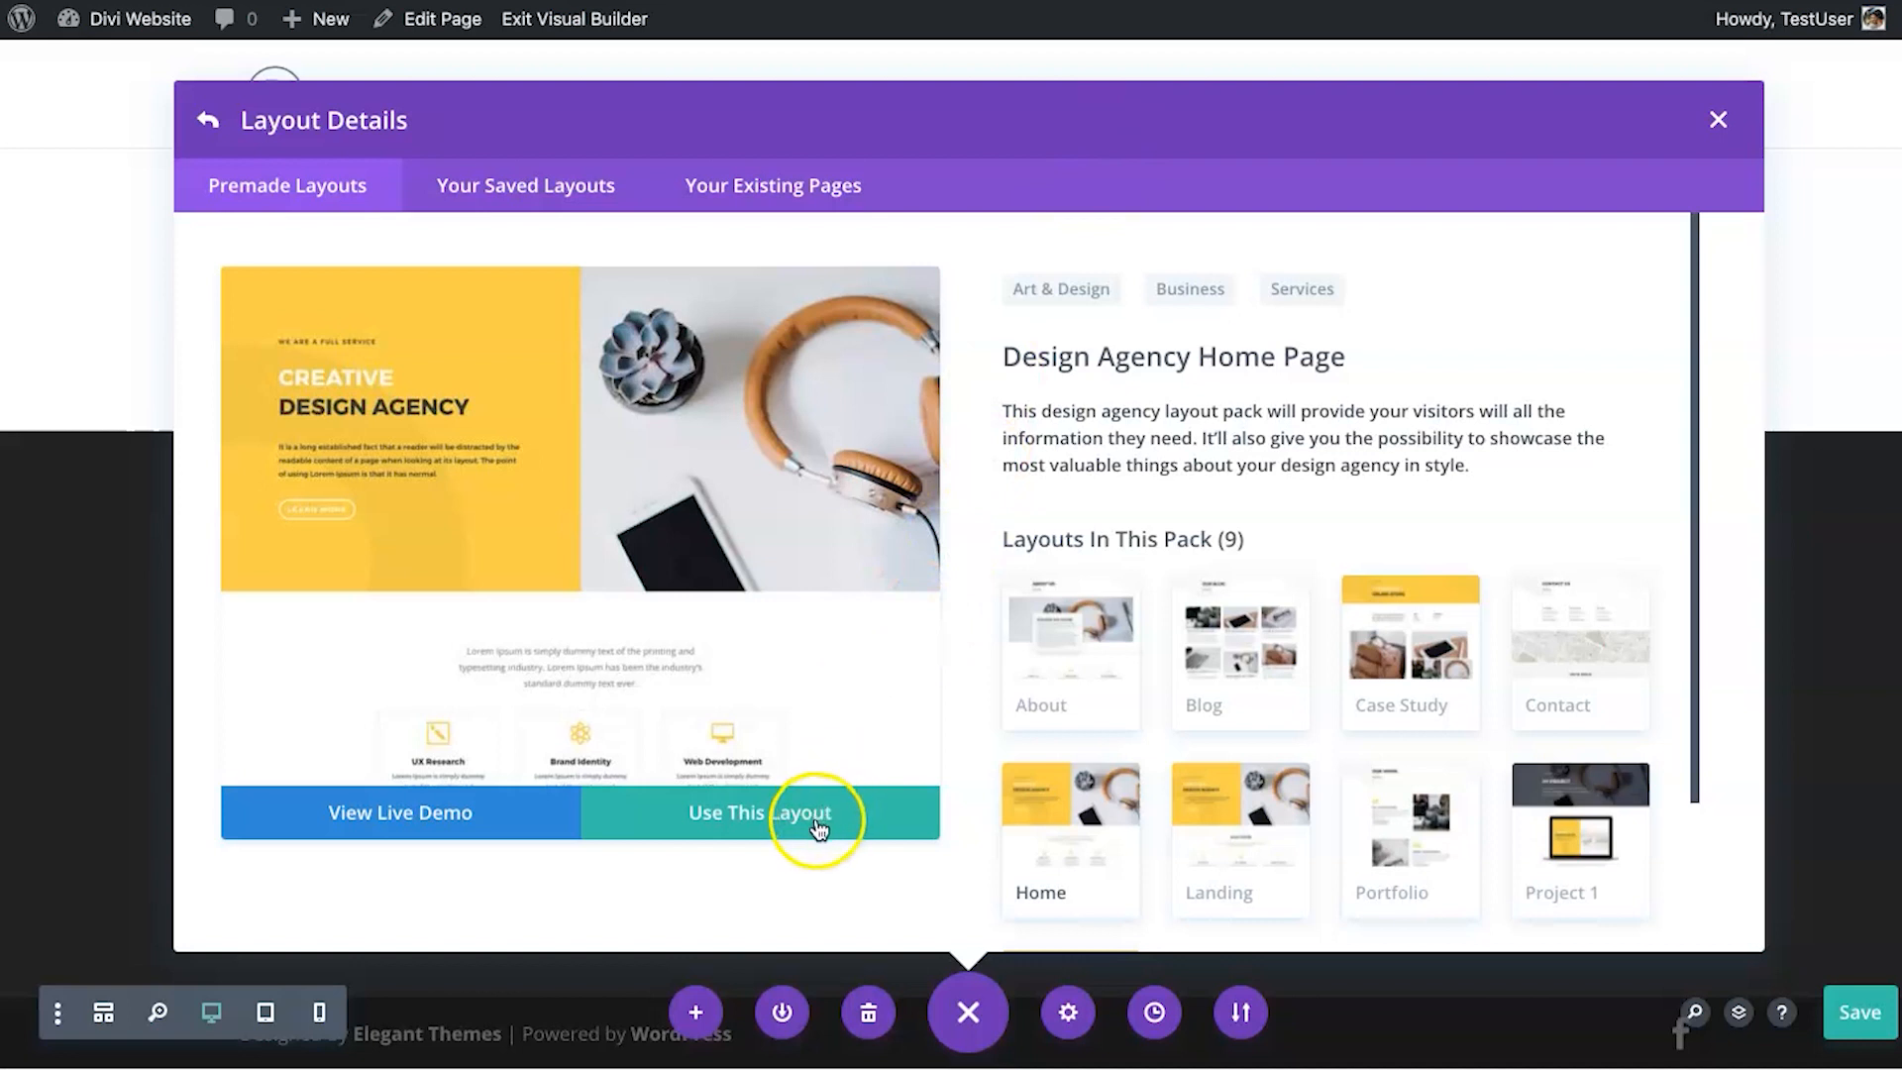
Load the Design Agency Home Page layout onto the site's Home page.
{"action": "left_click", "coordinate": [797, 825]}
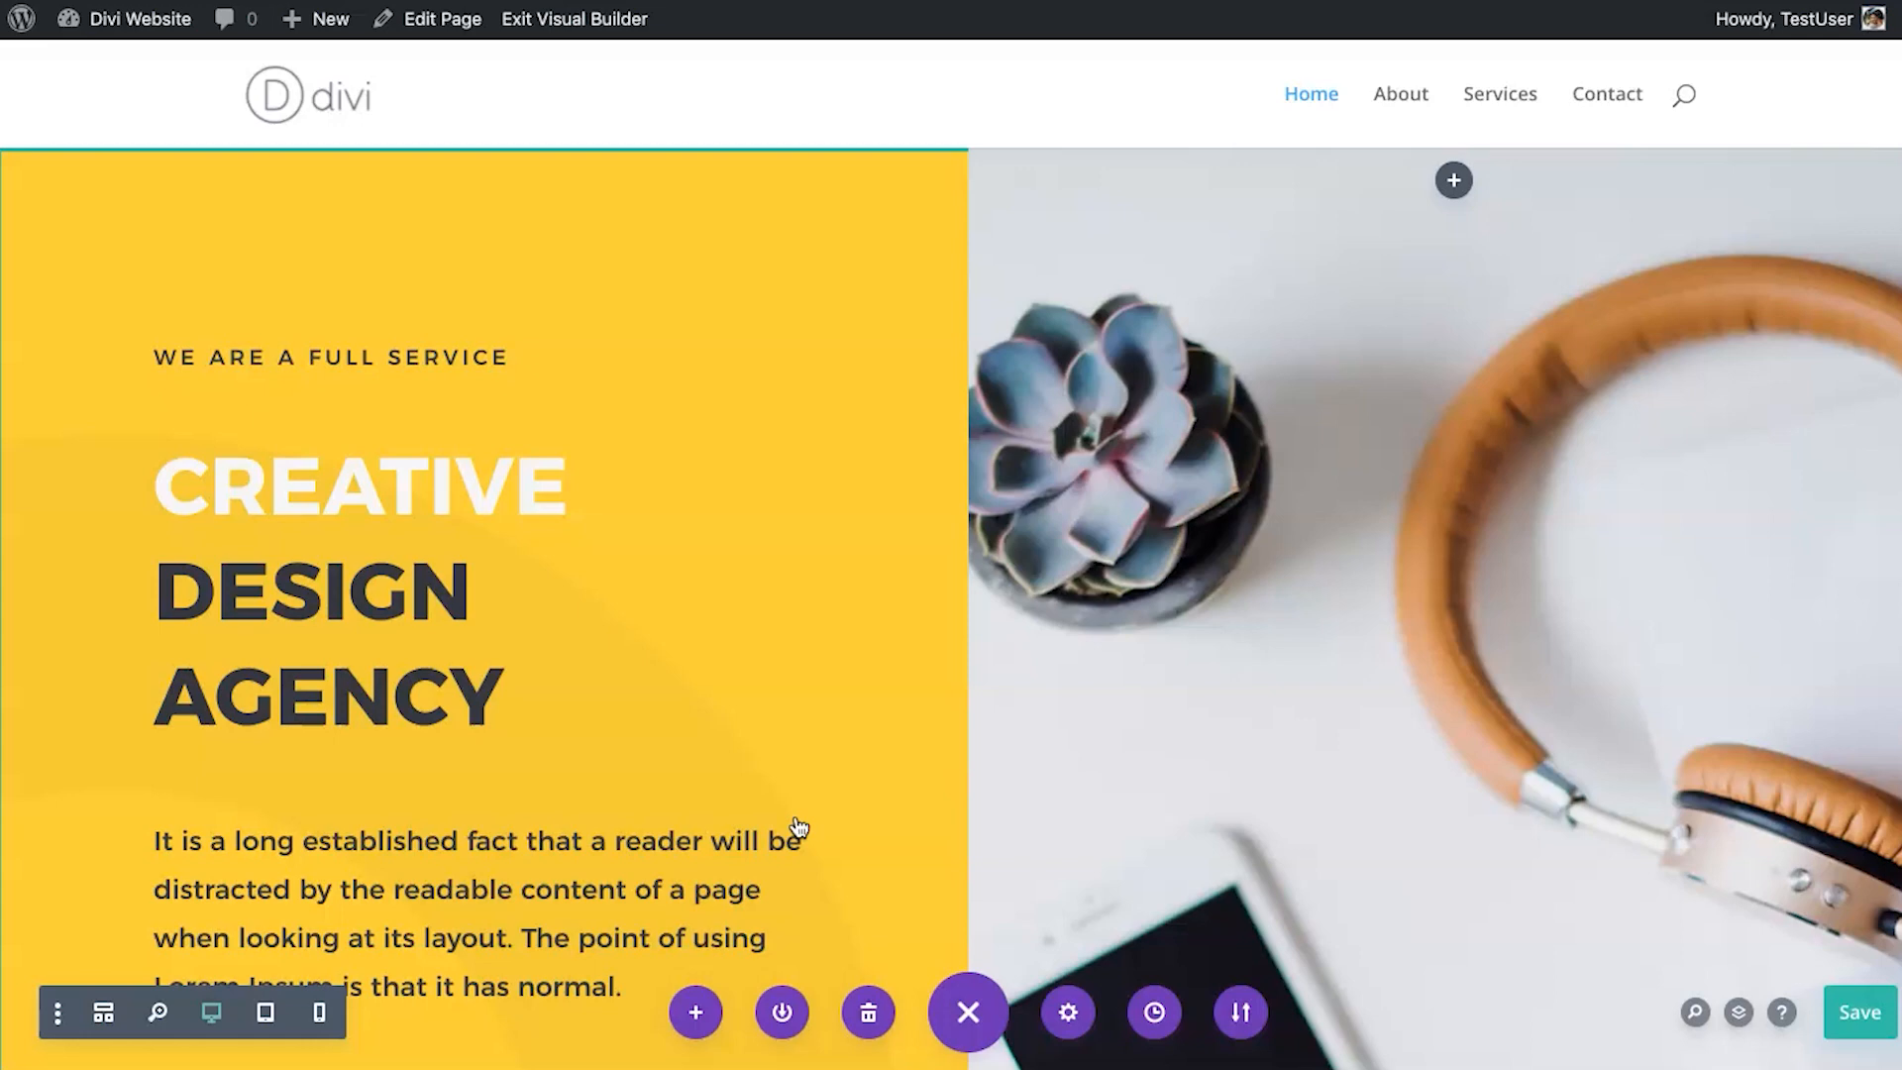
{"action": "scroll", "coordinate": [852, 701], "scroll_direction": "down", "scroll_amount": 3}
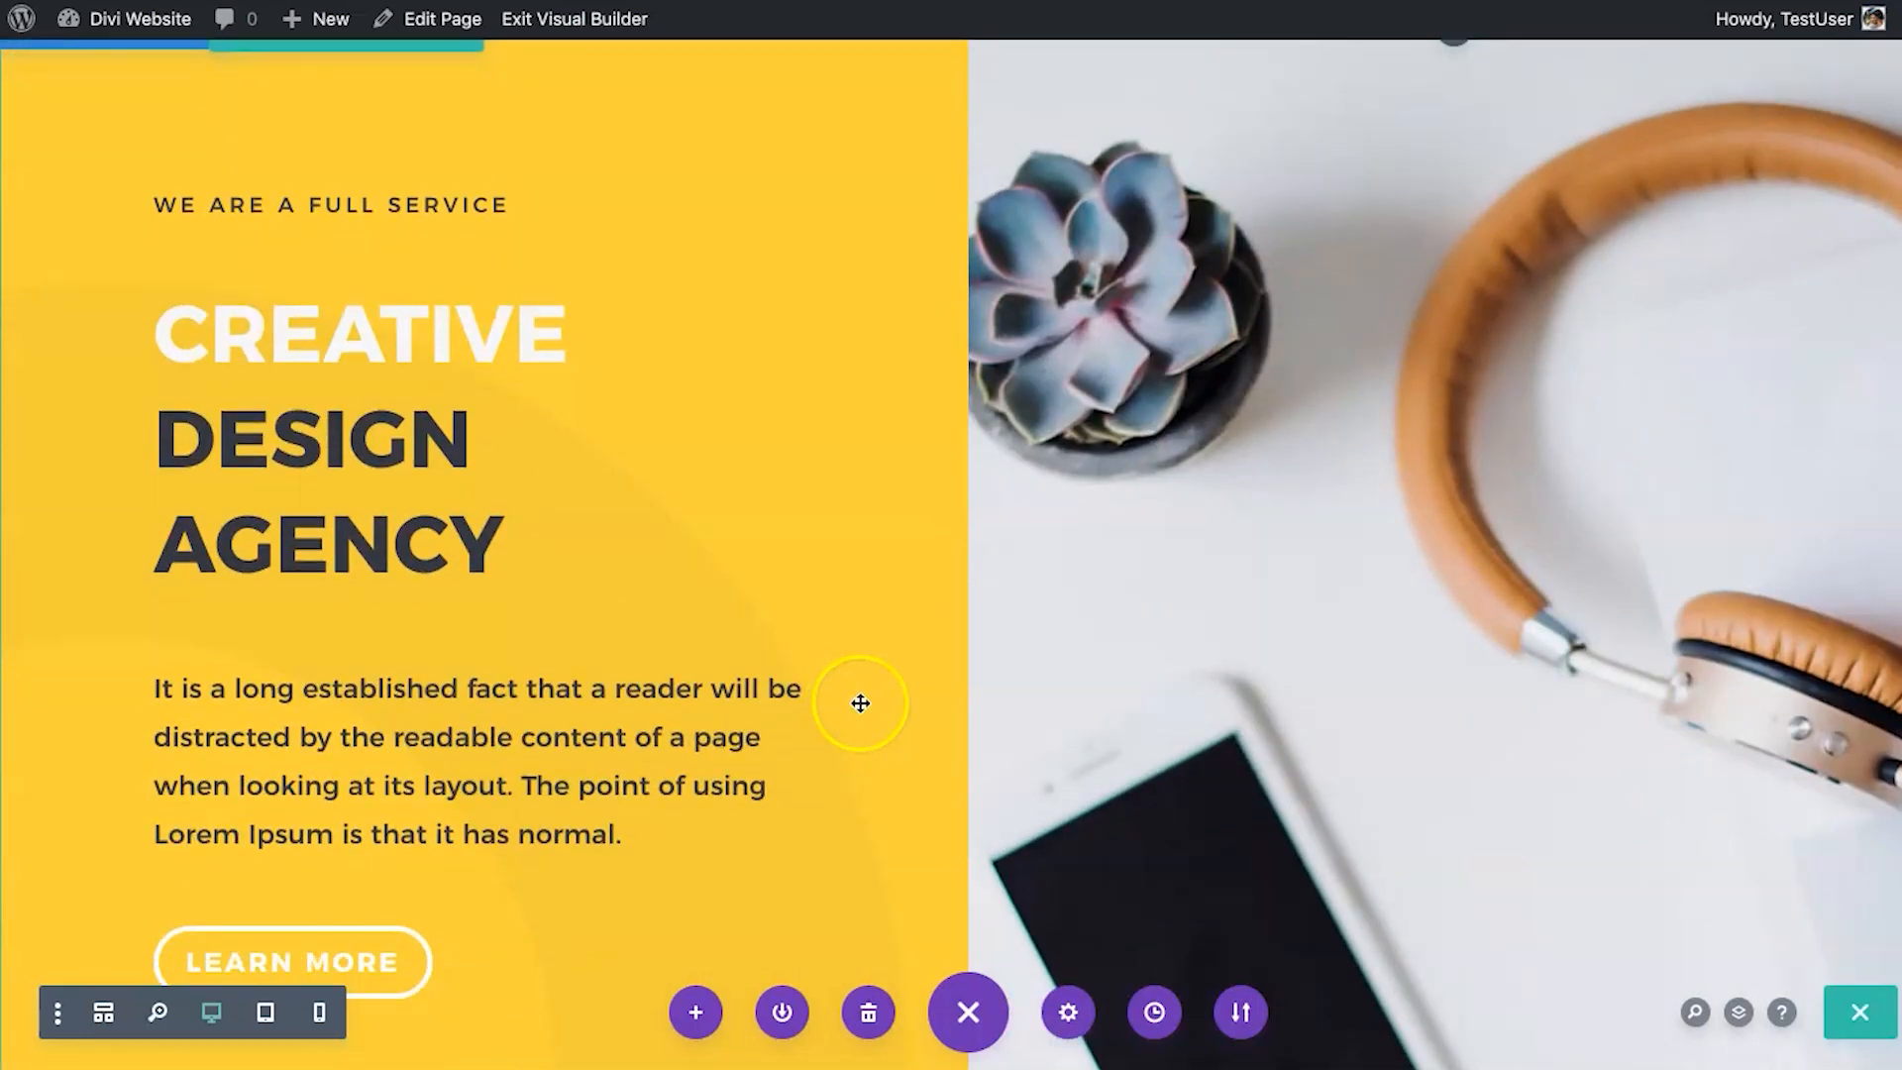
Look through the imported Home page layout from the hero down to the contact section and return to the hero.
{"action": "scroll", "coordinate": [1013, 669], "scroll_direction": "down", "scroll_amount": 10}
{"action": "scroll", "coordinate": [1013, 670], "scroll_direction": "up", "scroll_amount": 10}
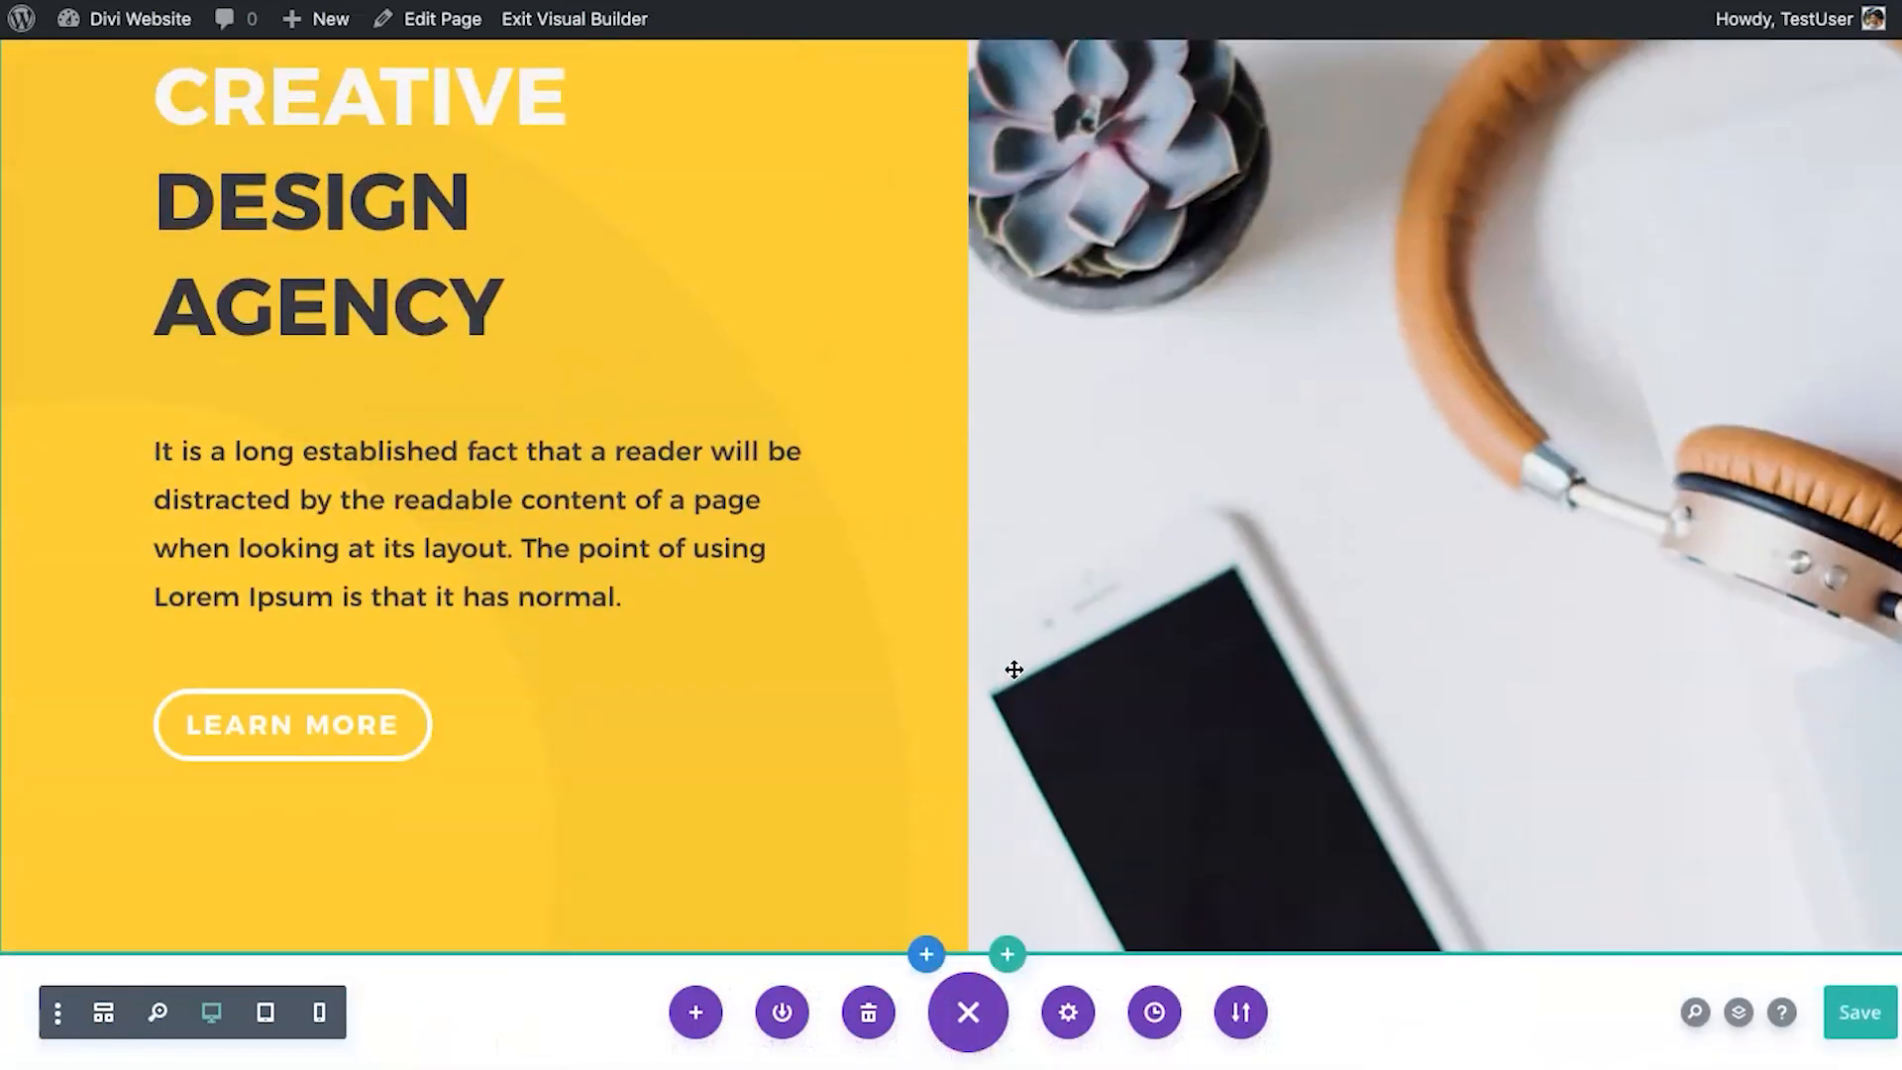
{"action": "scroll", "coordinate": [1013, 670], "scroll_direction": "up", "scroll_amount": 2}
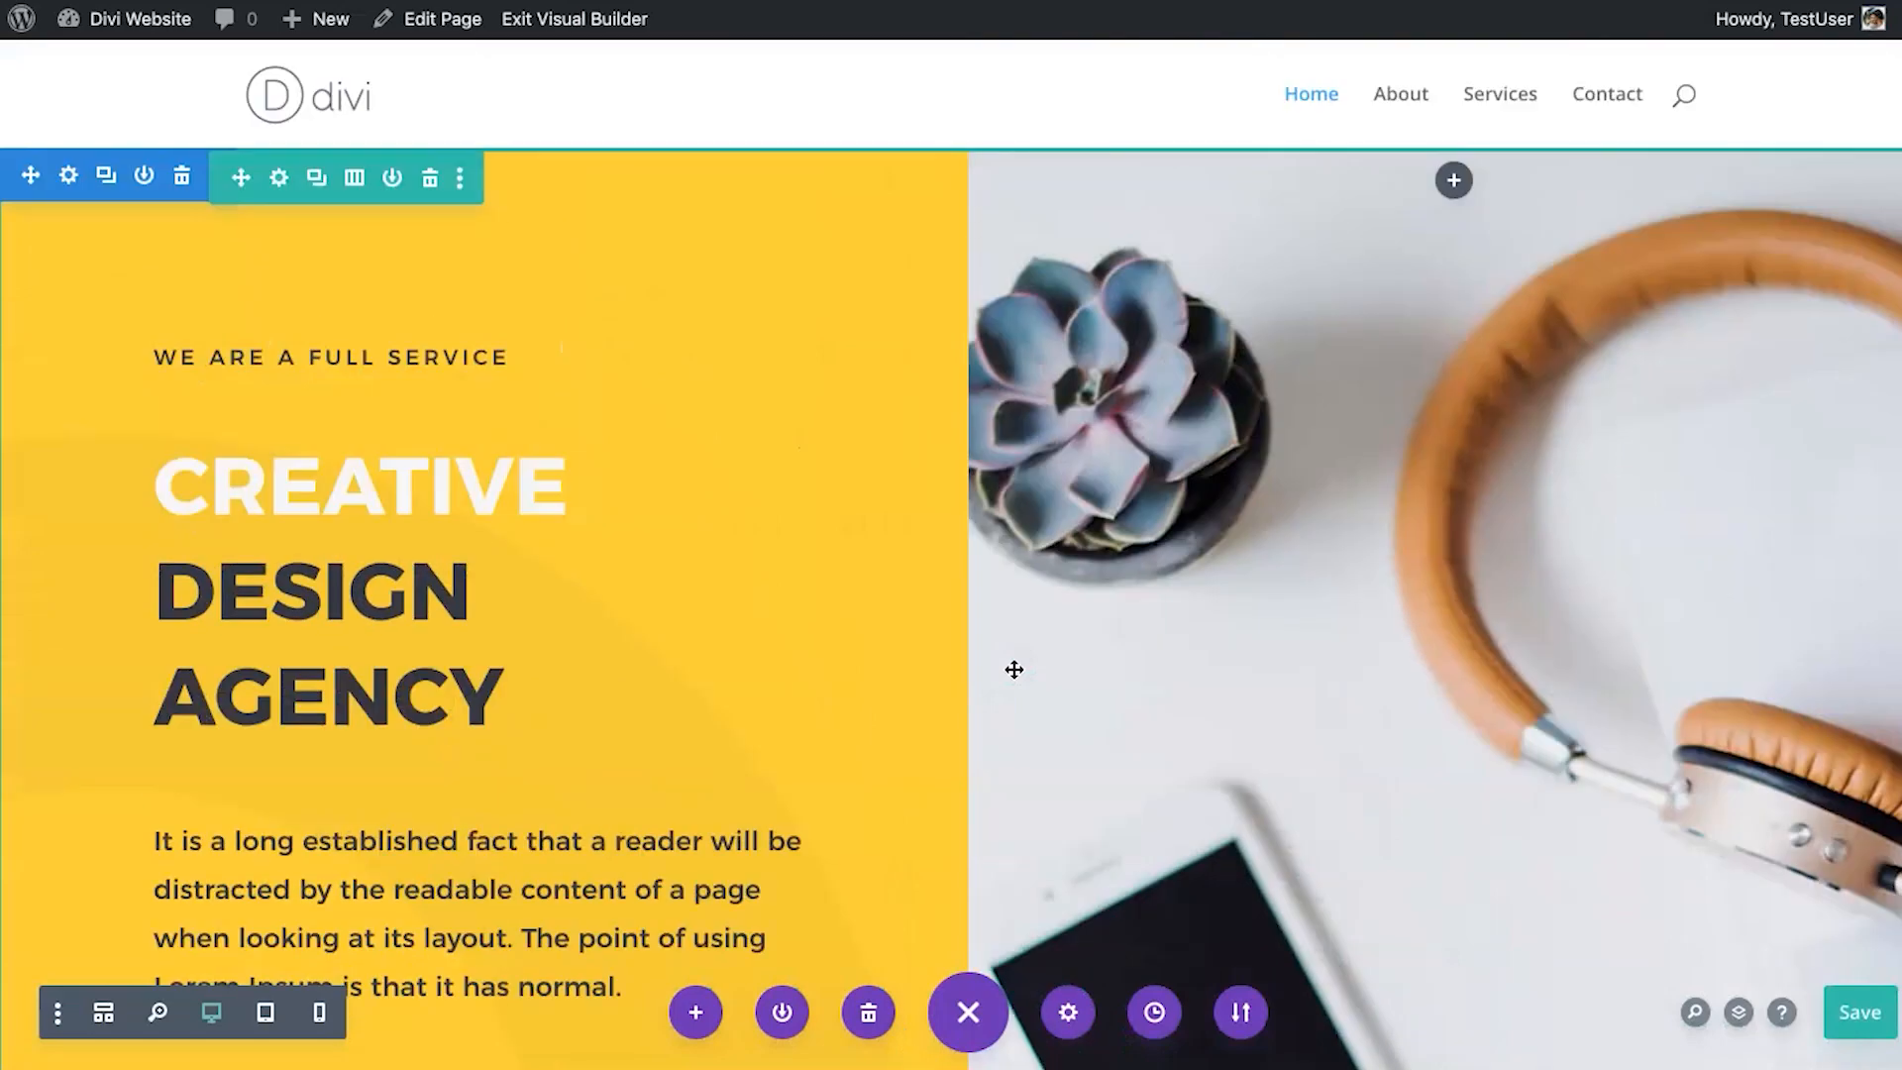
{"action": "scroll", "coordinate": [1163, 716], "scroll_direction": "down", "scroll_amount": 12}
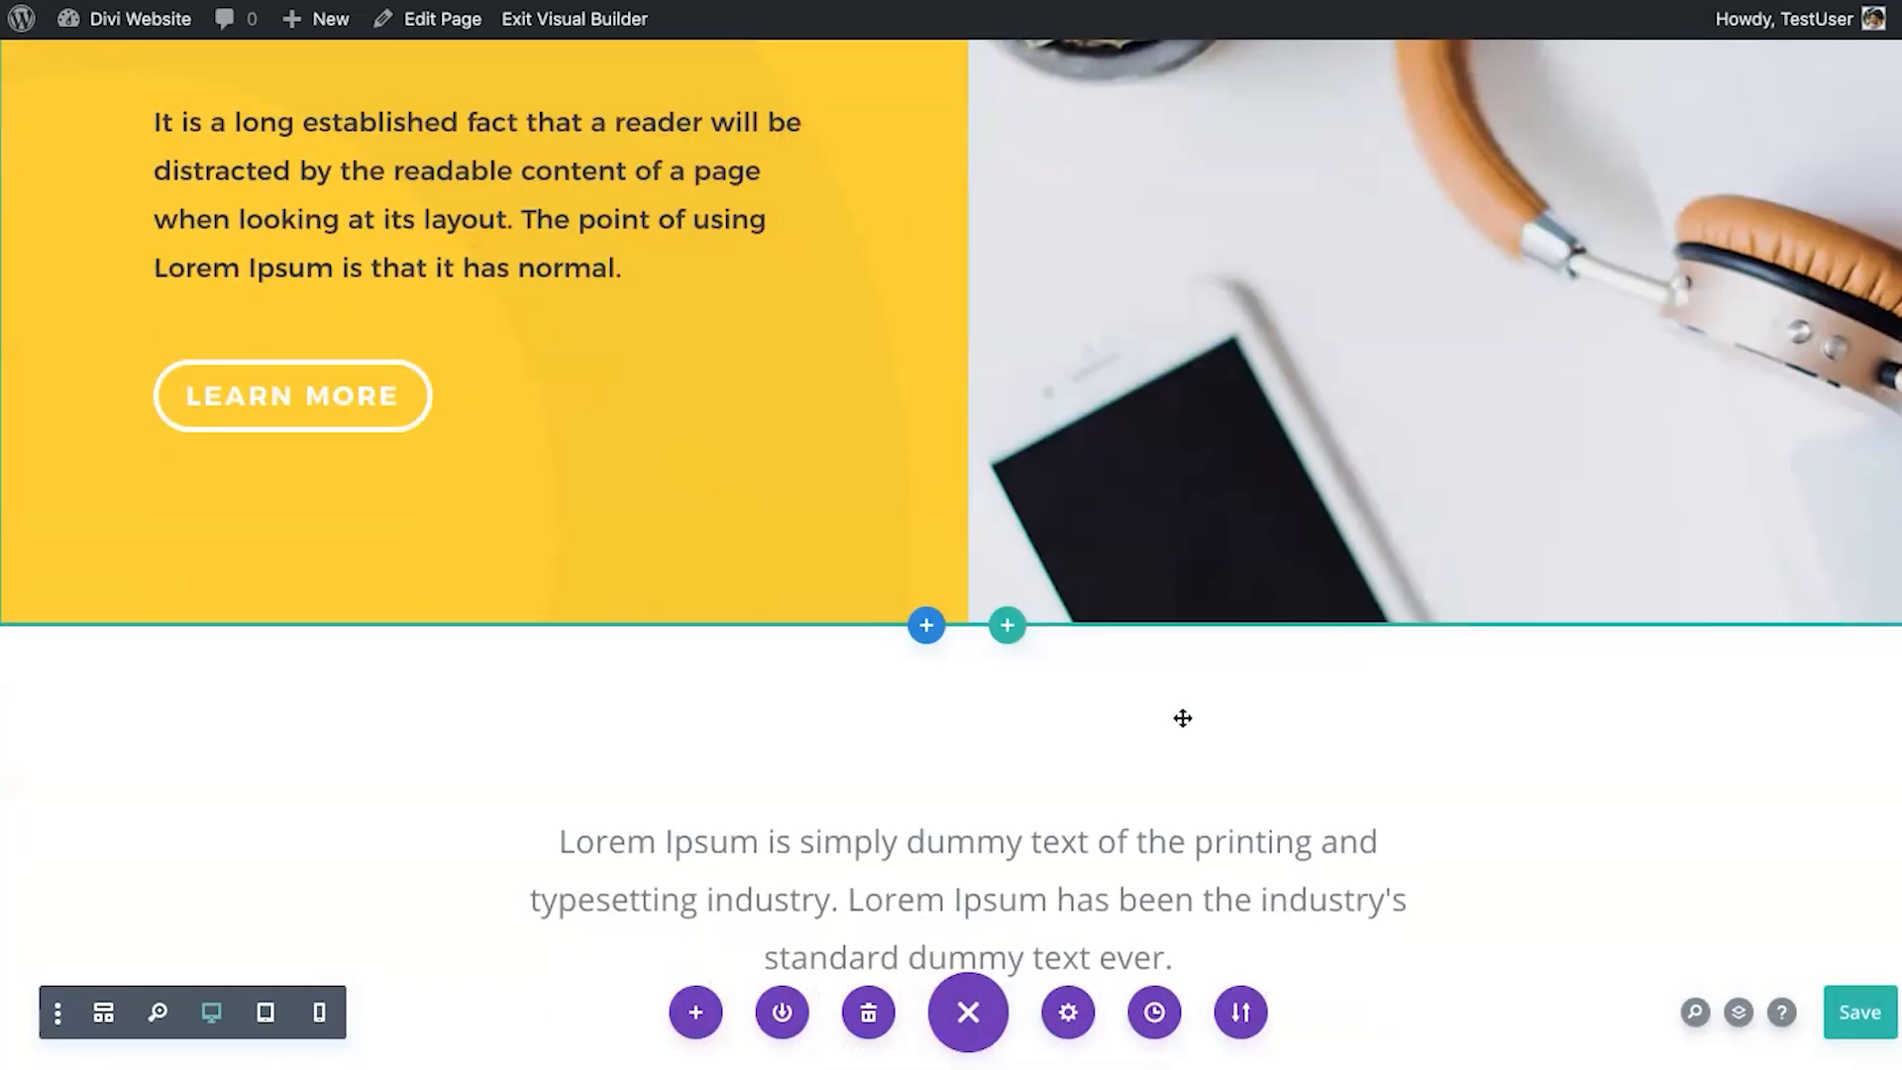
{"action": "scroll", "coordinate": [1182, 717], "scroll_direction": "down", "scroll_amount": 16}
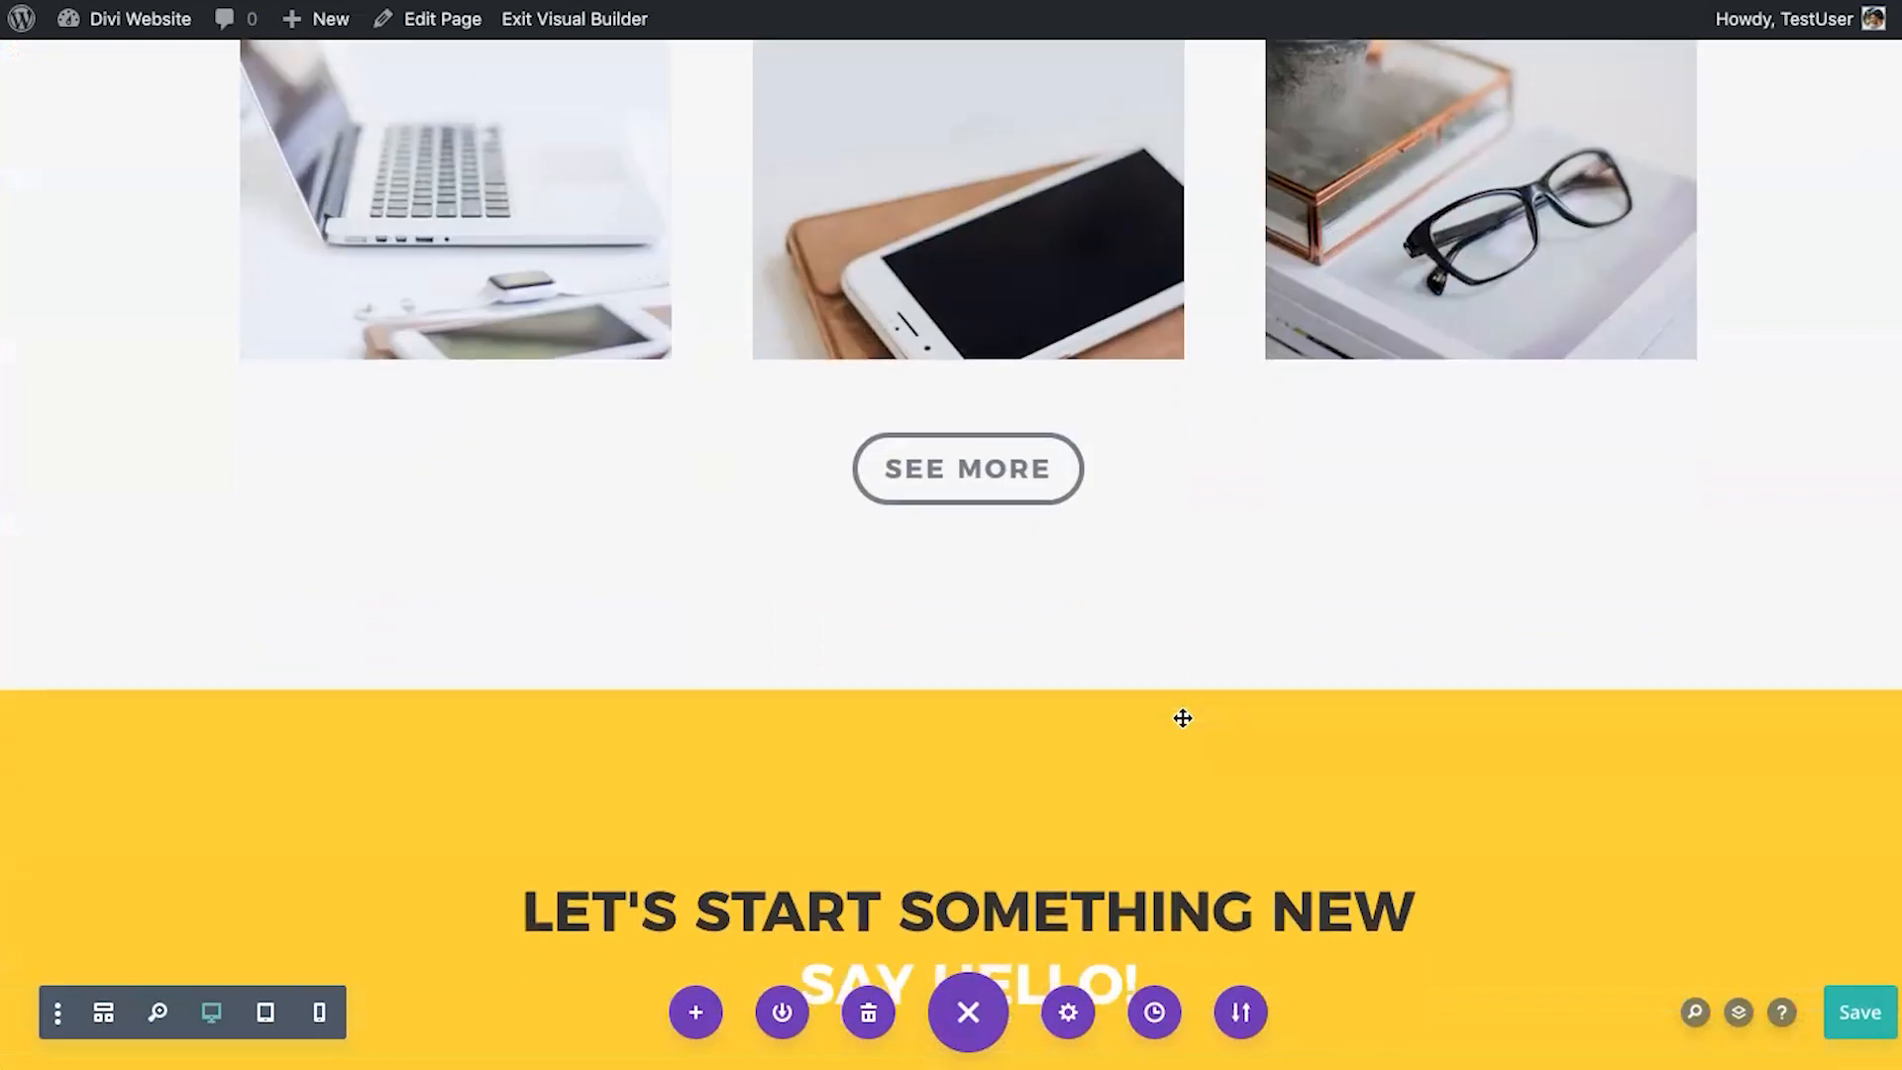
{"action": "scroll", "coordinate": [1183, 737], "scroll_direction": "down", "scroll_amount": 5}
{"action": "scroll", "coordinate": [1161, 547], "scroll_direction": "up", "scroll_amount": 5}
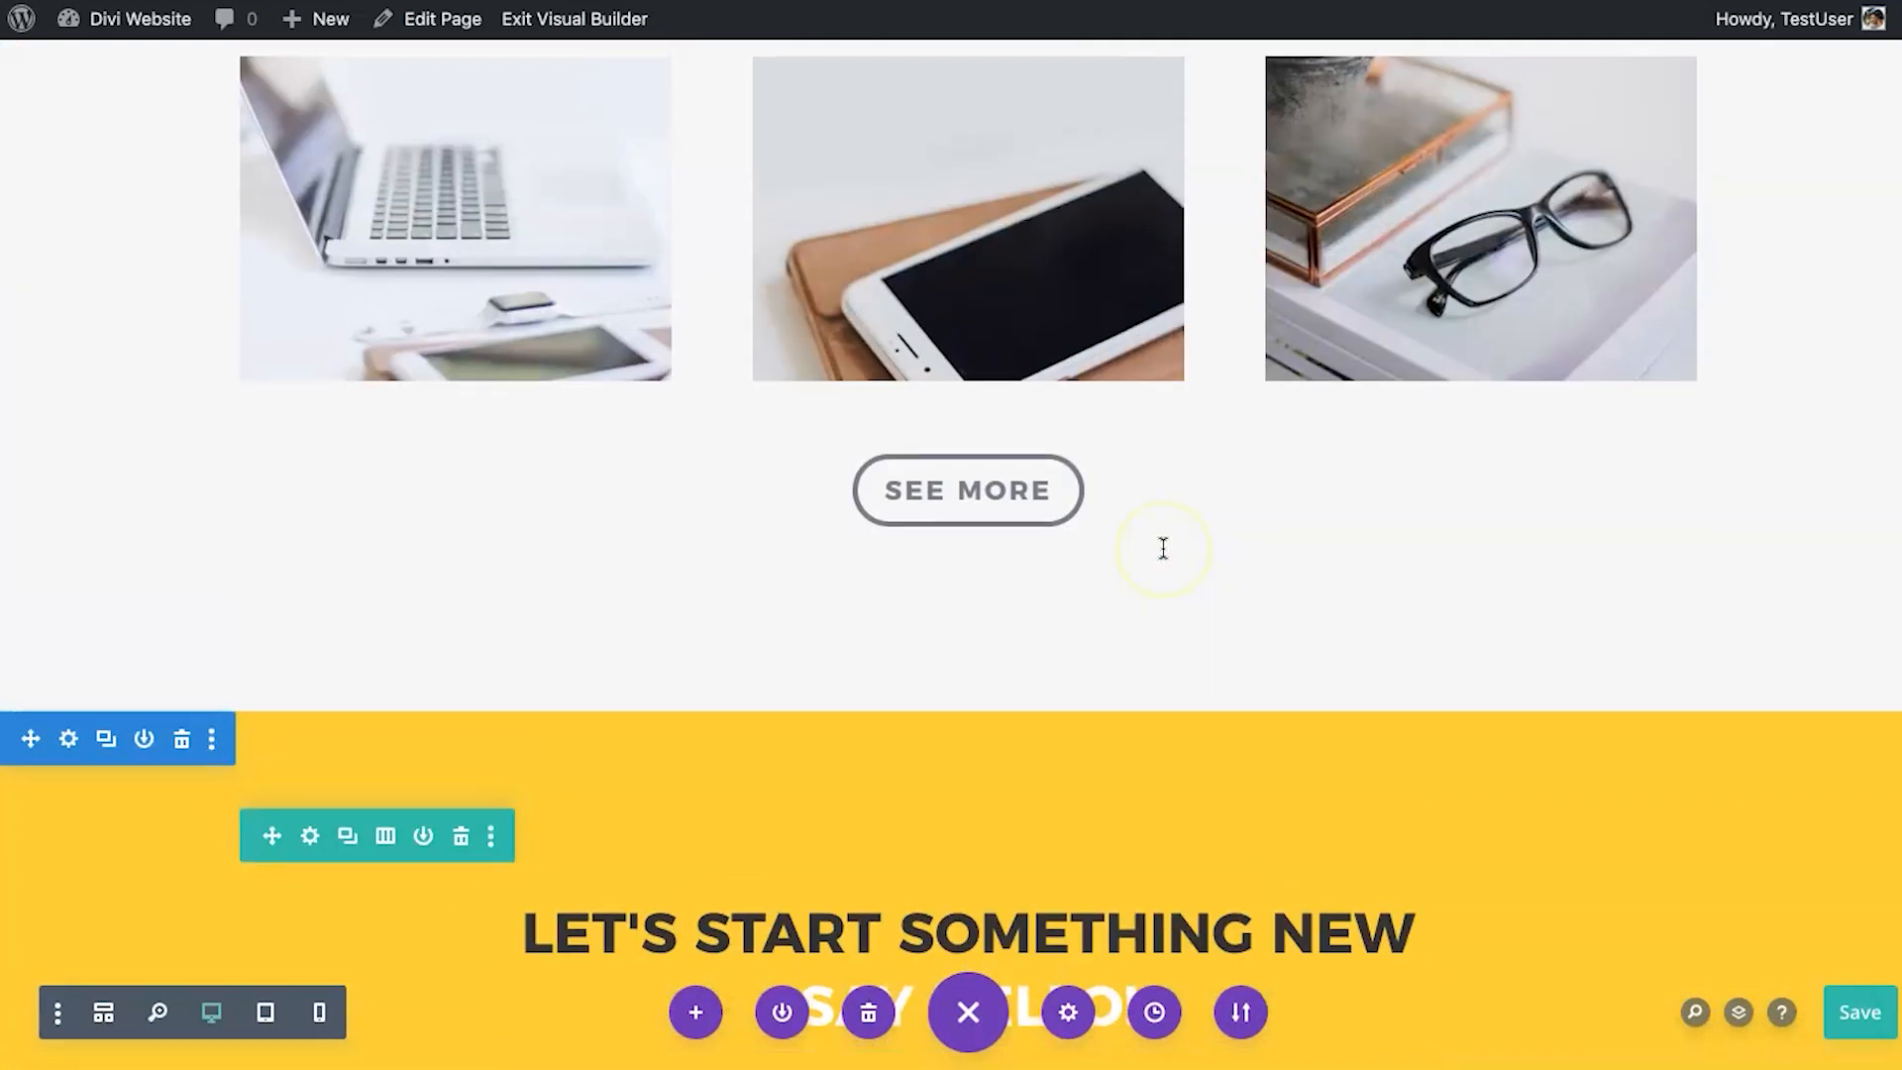
{"action": "scroll", "coordinate": [1163, 548], "scroll_direction": "up", "scroll_amount": 20}
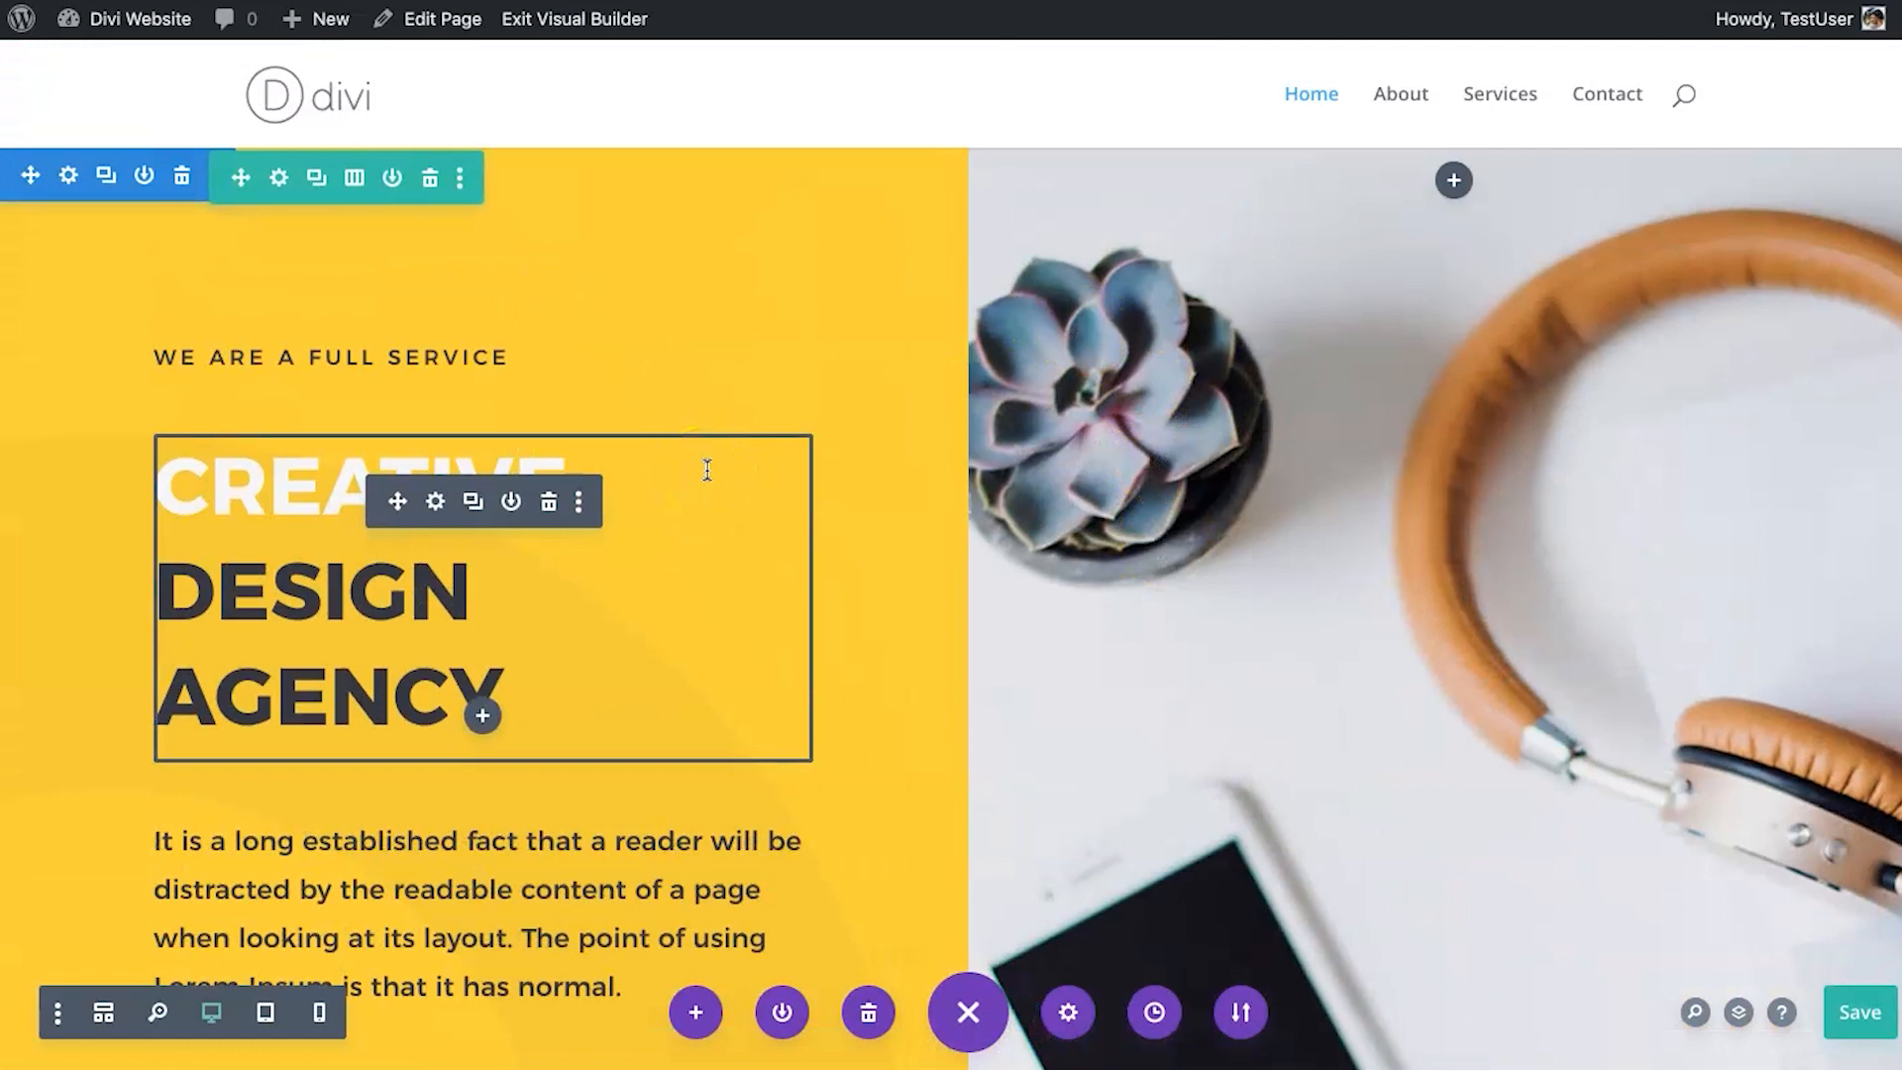
{"action": "left_click", "coordinate": [517, 589]}
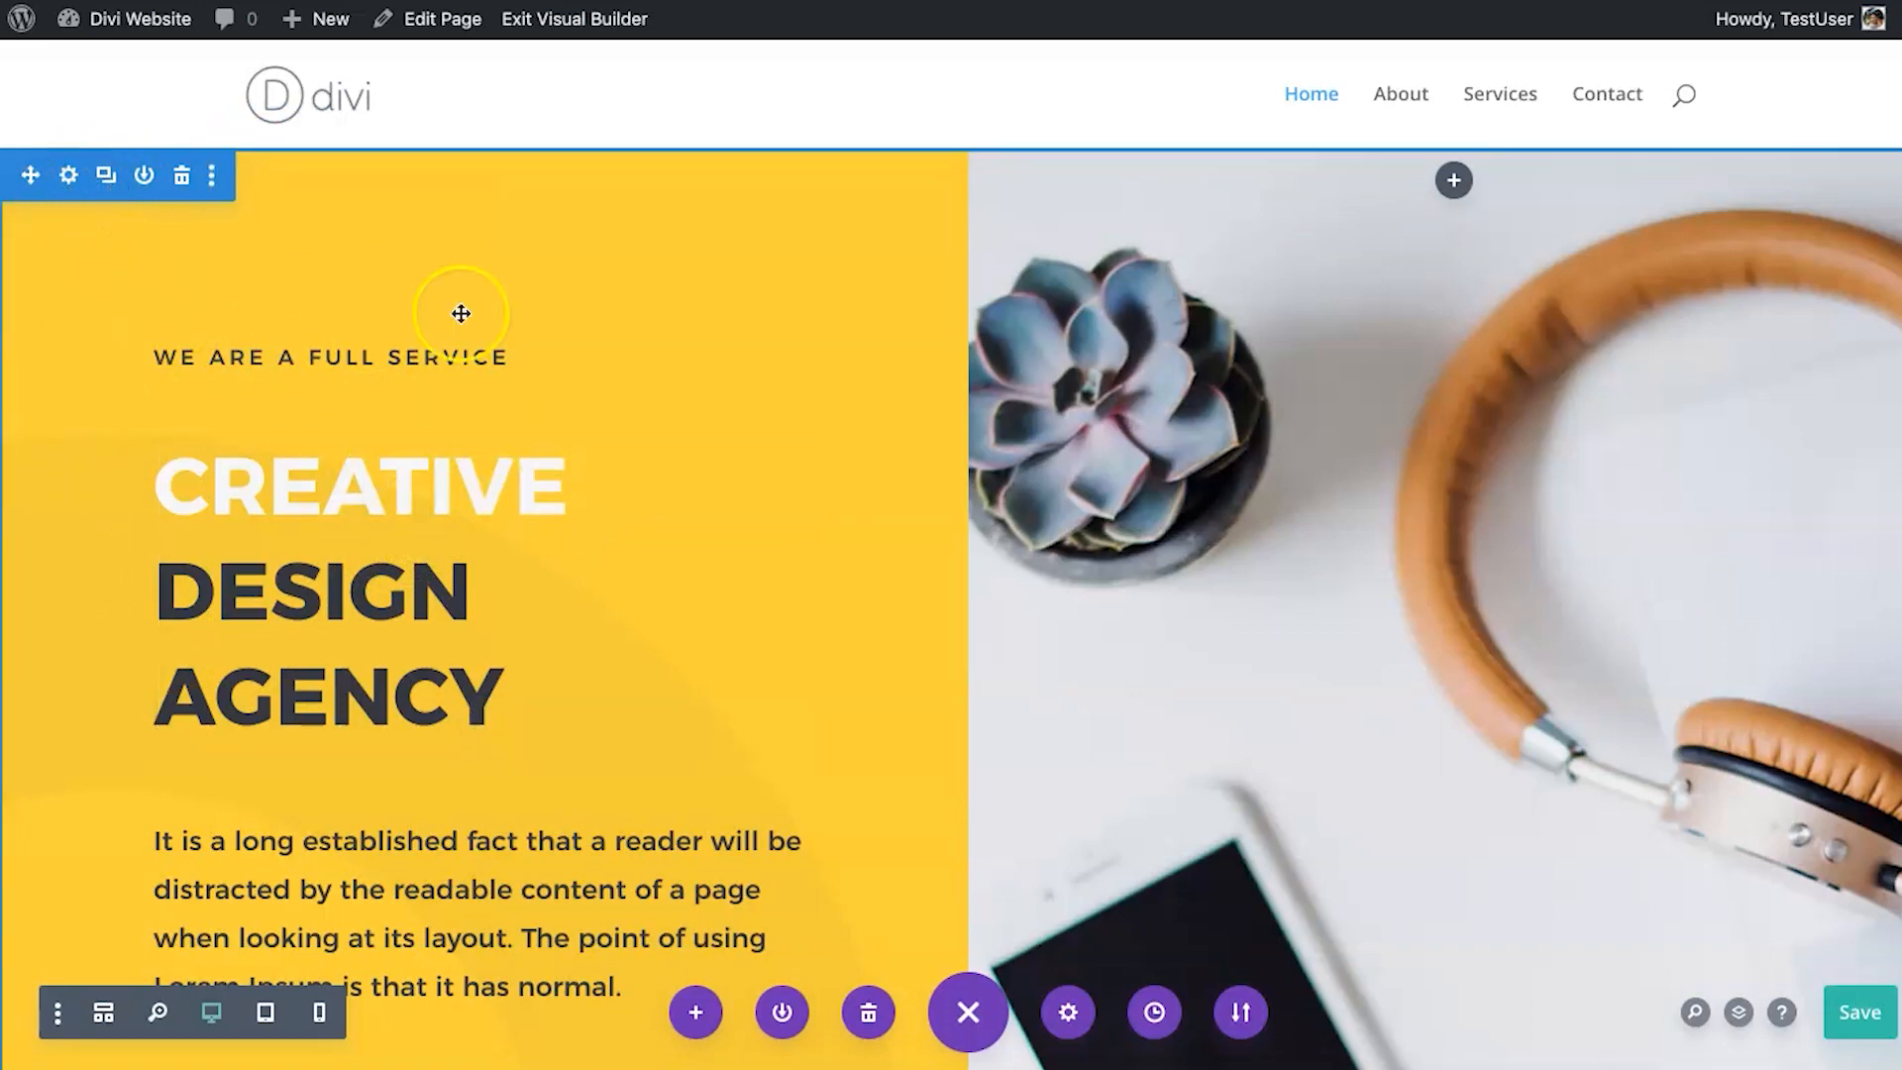
View the section types that can be inserted below the hero section, without adding one.
{"action": "scroll", "coordinate": [694, 433], "scroll_direction": "down", "scroll_amount": 5}
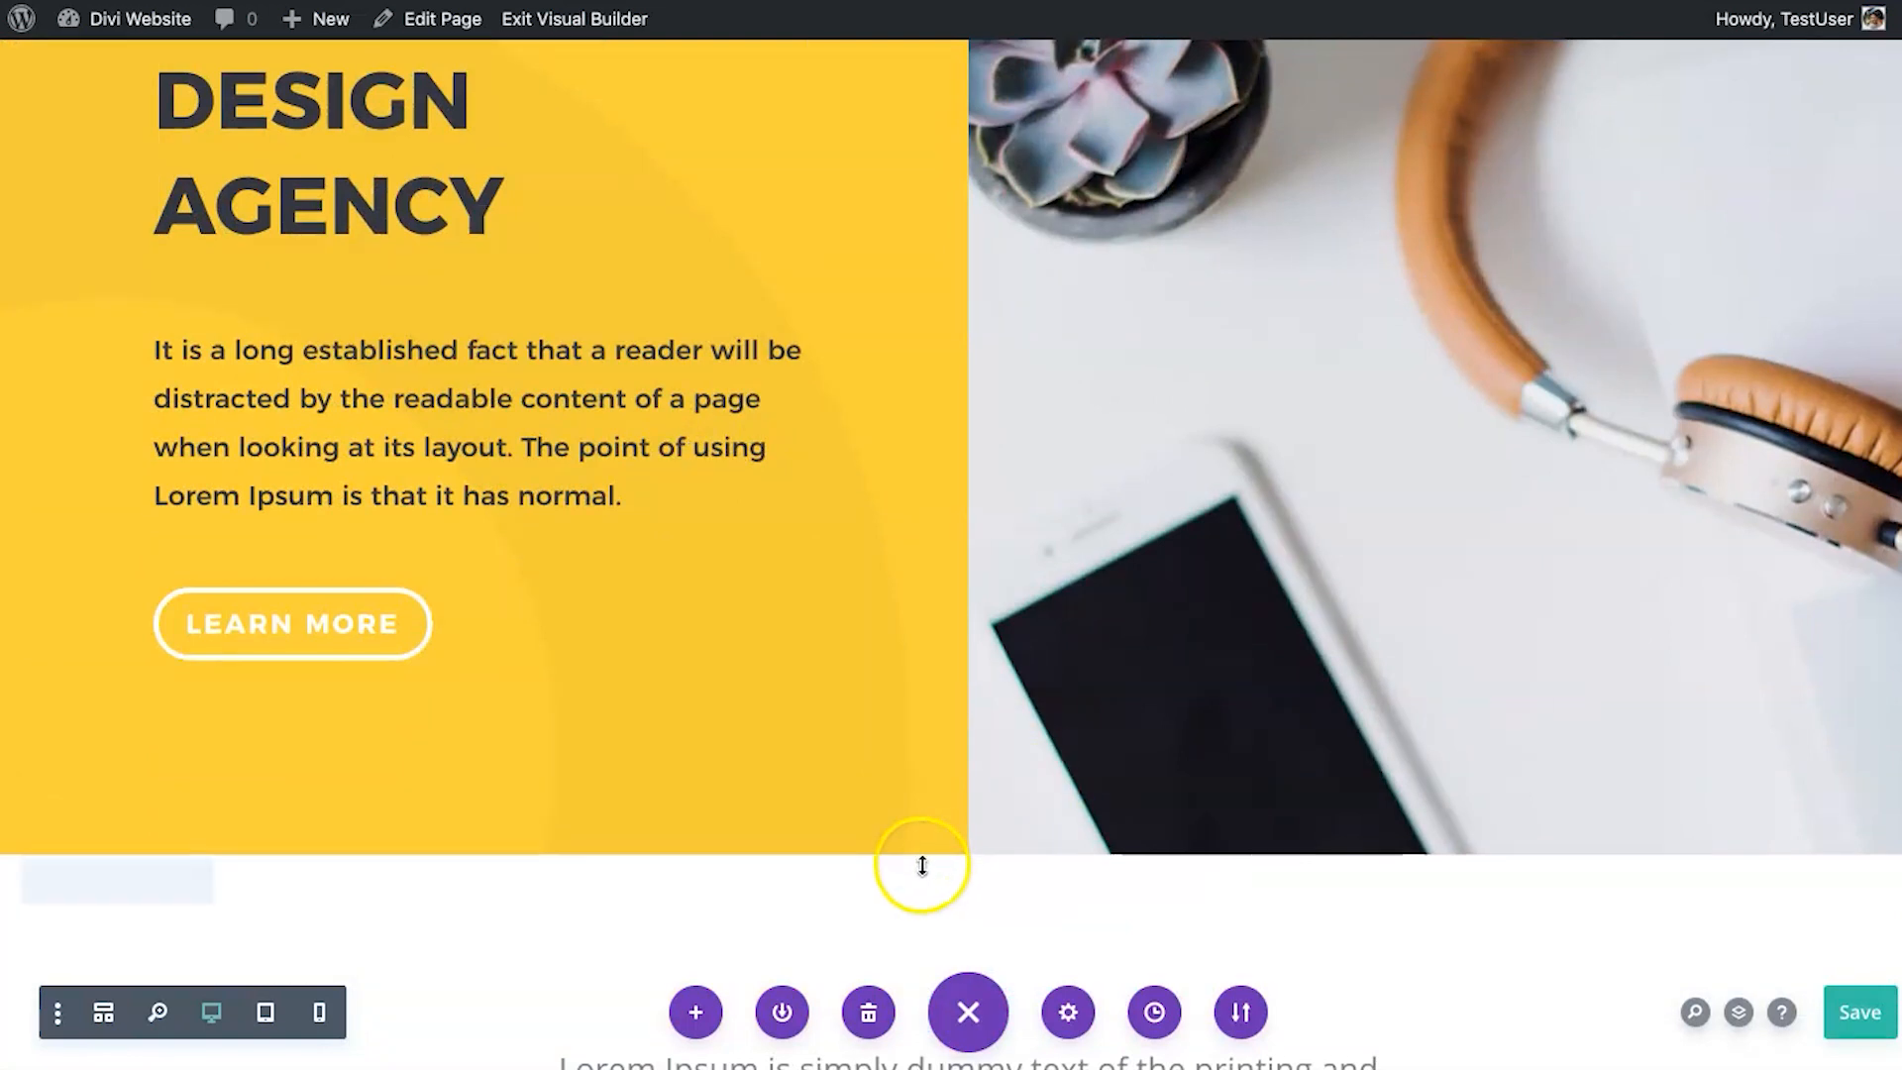
{"action": "left_click", "coordinate": [927, 850]}
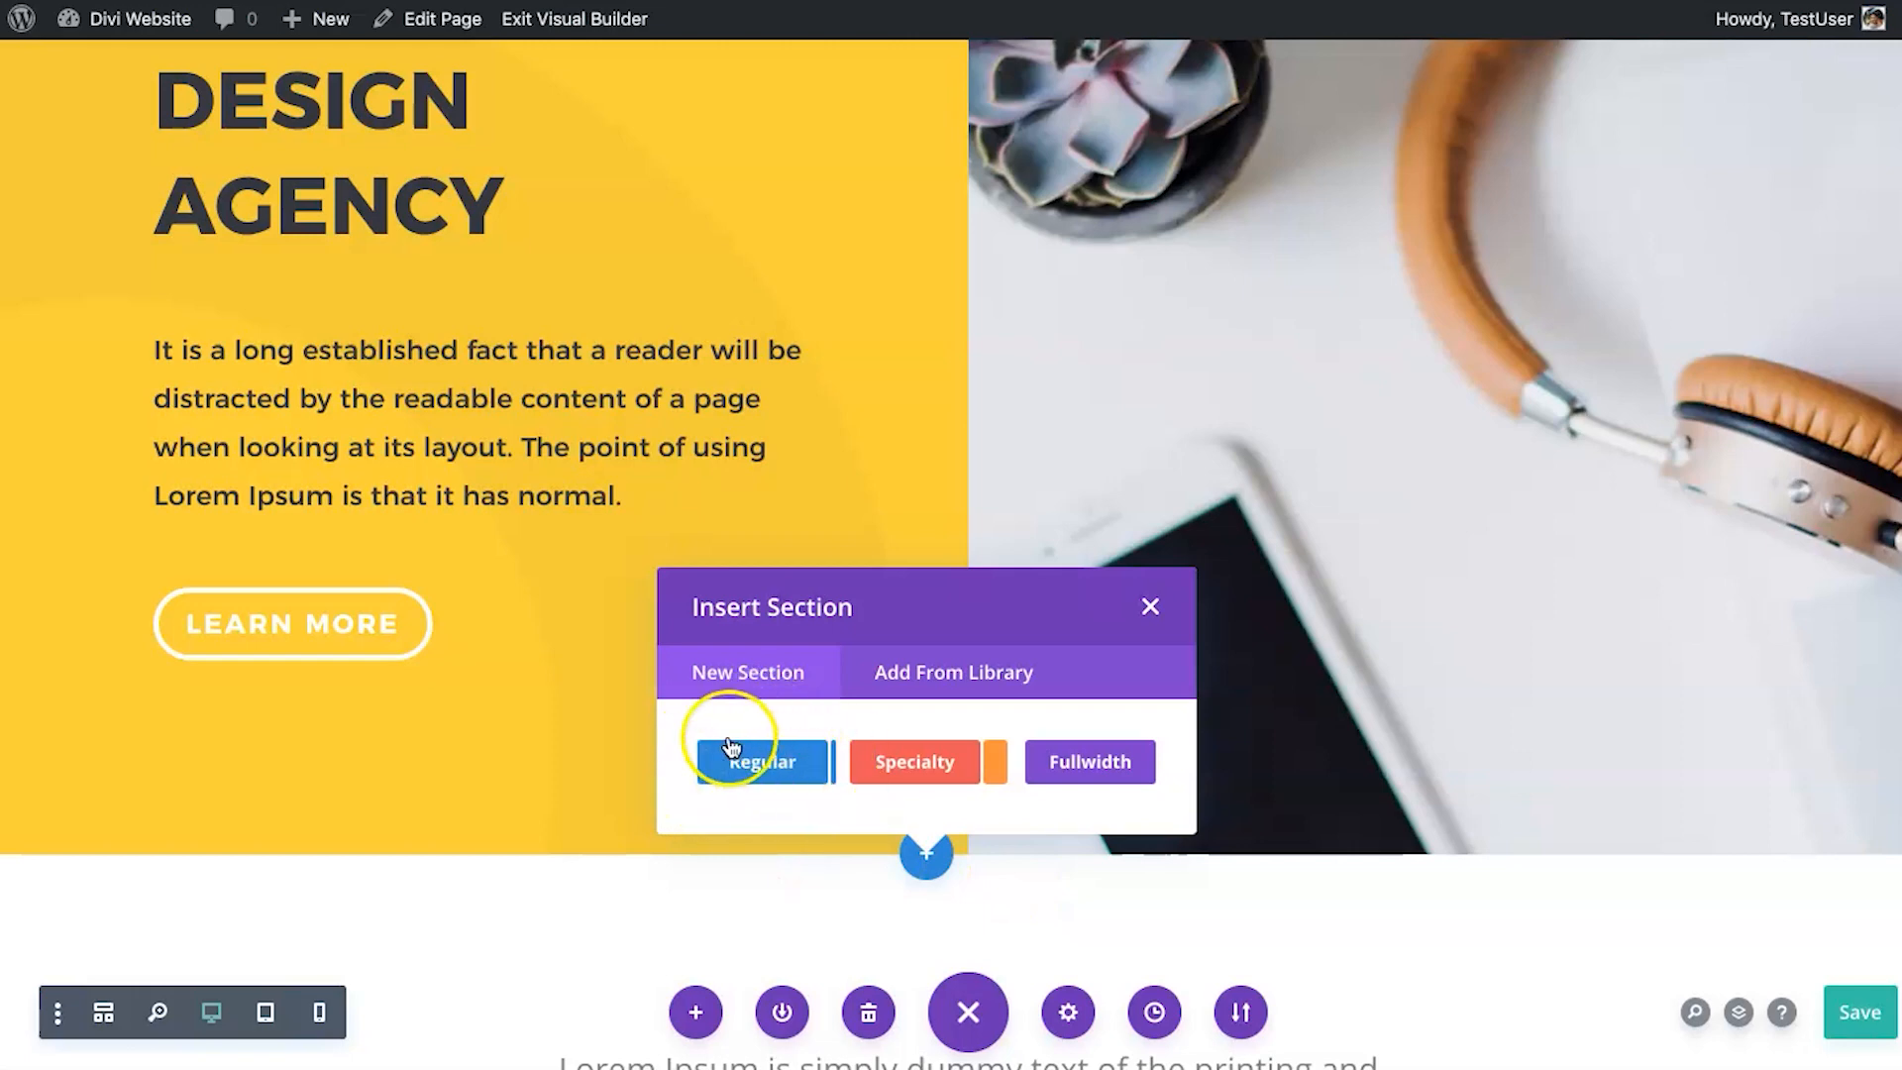
{"action": "left_click", "coordinate": [1148, 606]}
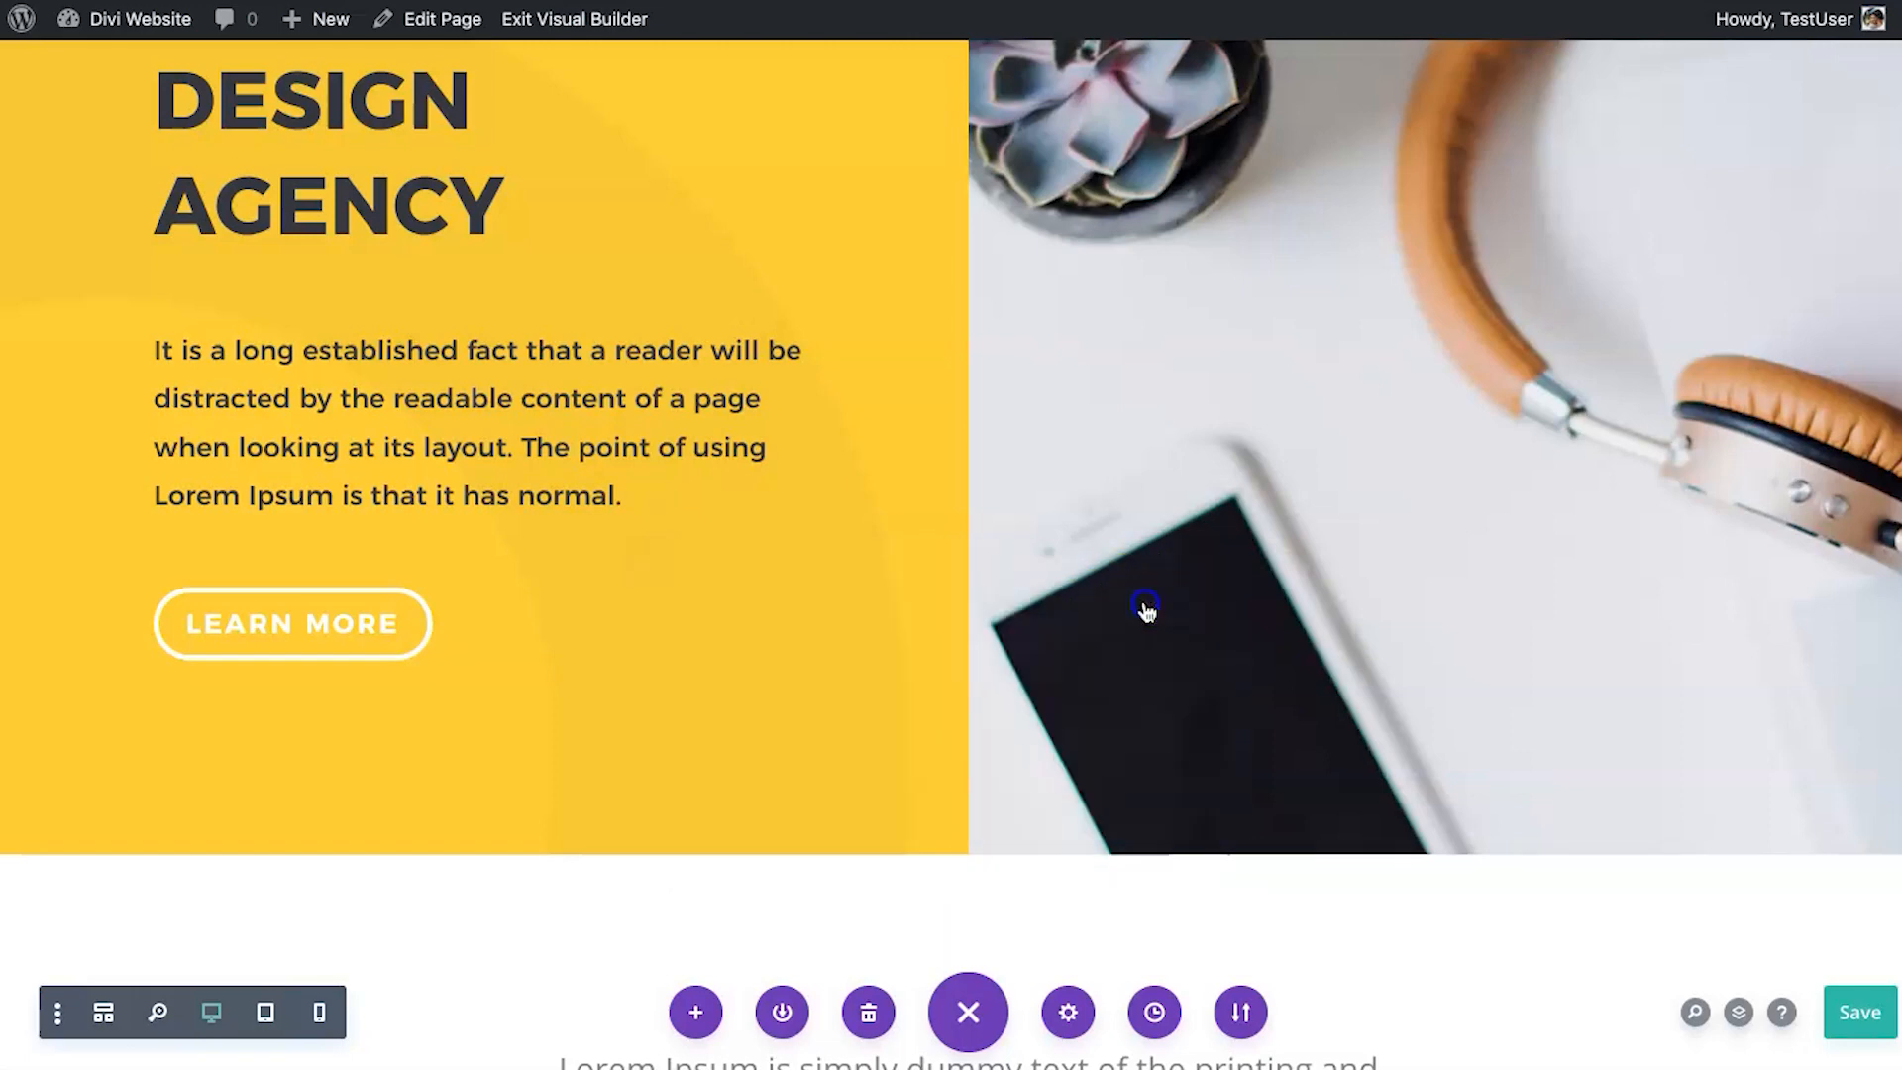
{"action": "scroll", "coordinate": [1146, 607], "scroll_direction": "up", "scroll_amount": 5}
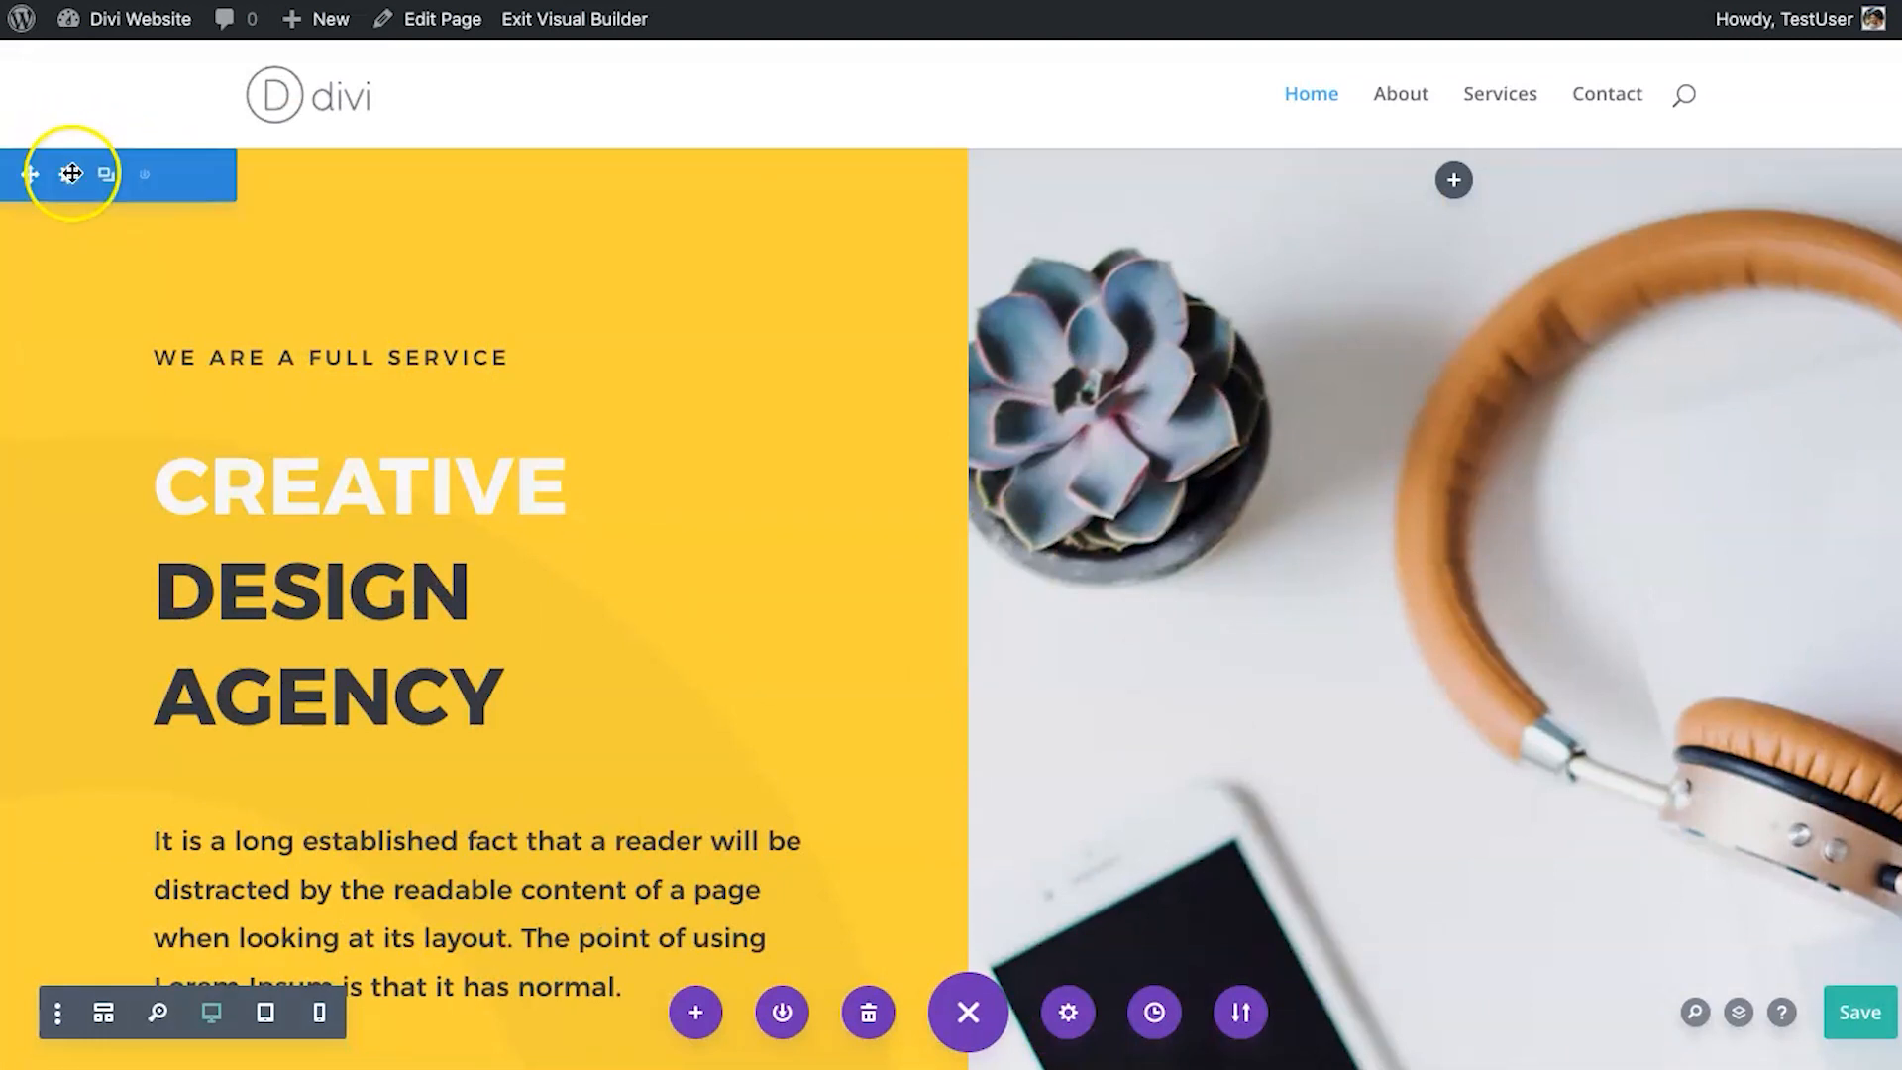
Look through the column structures available for a new row below the hero row, without adding one.
{"action": "mouse_move", "coordinate": [403, 212]}
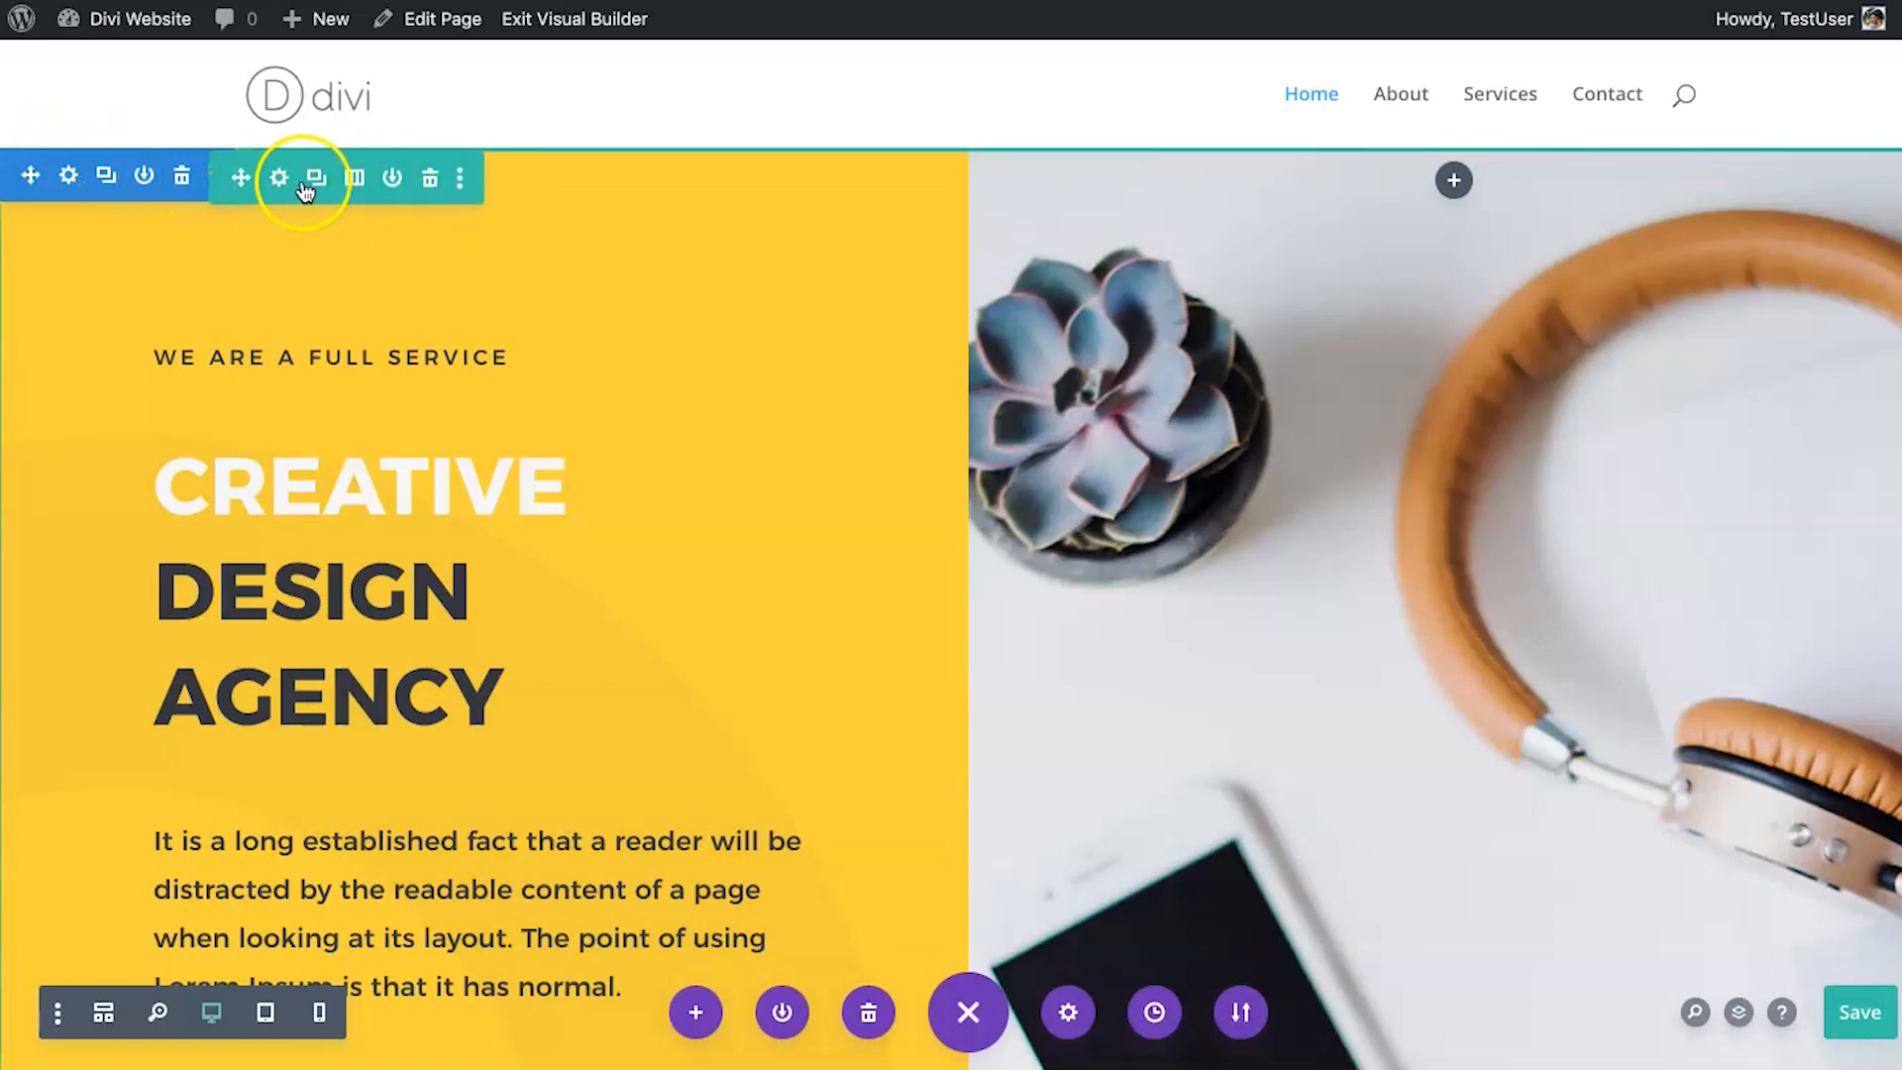
{"action": "scroll", "coordinate": [586, 350], "scroll_direction": "down", "scroll_amount": 5}
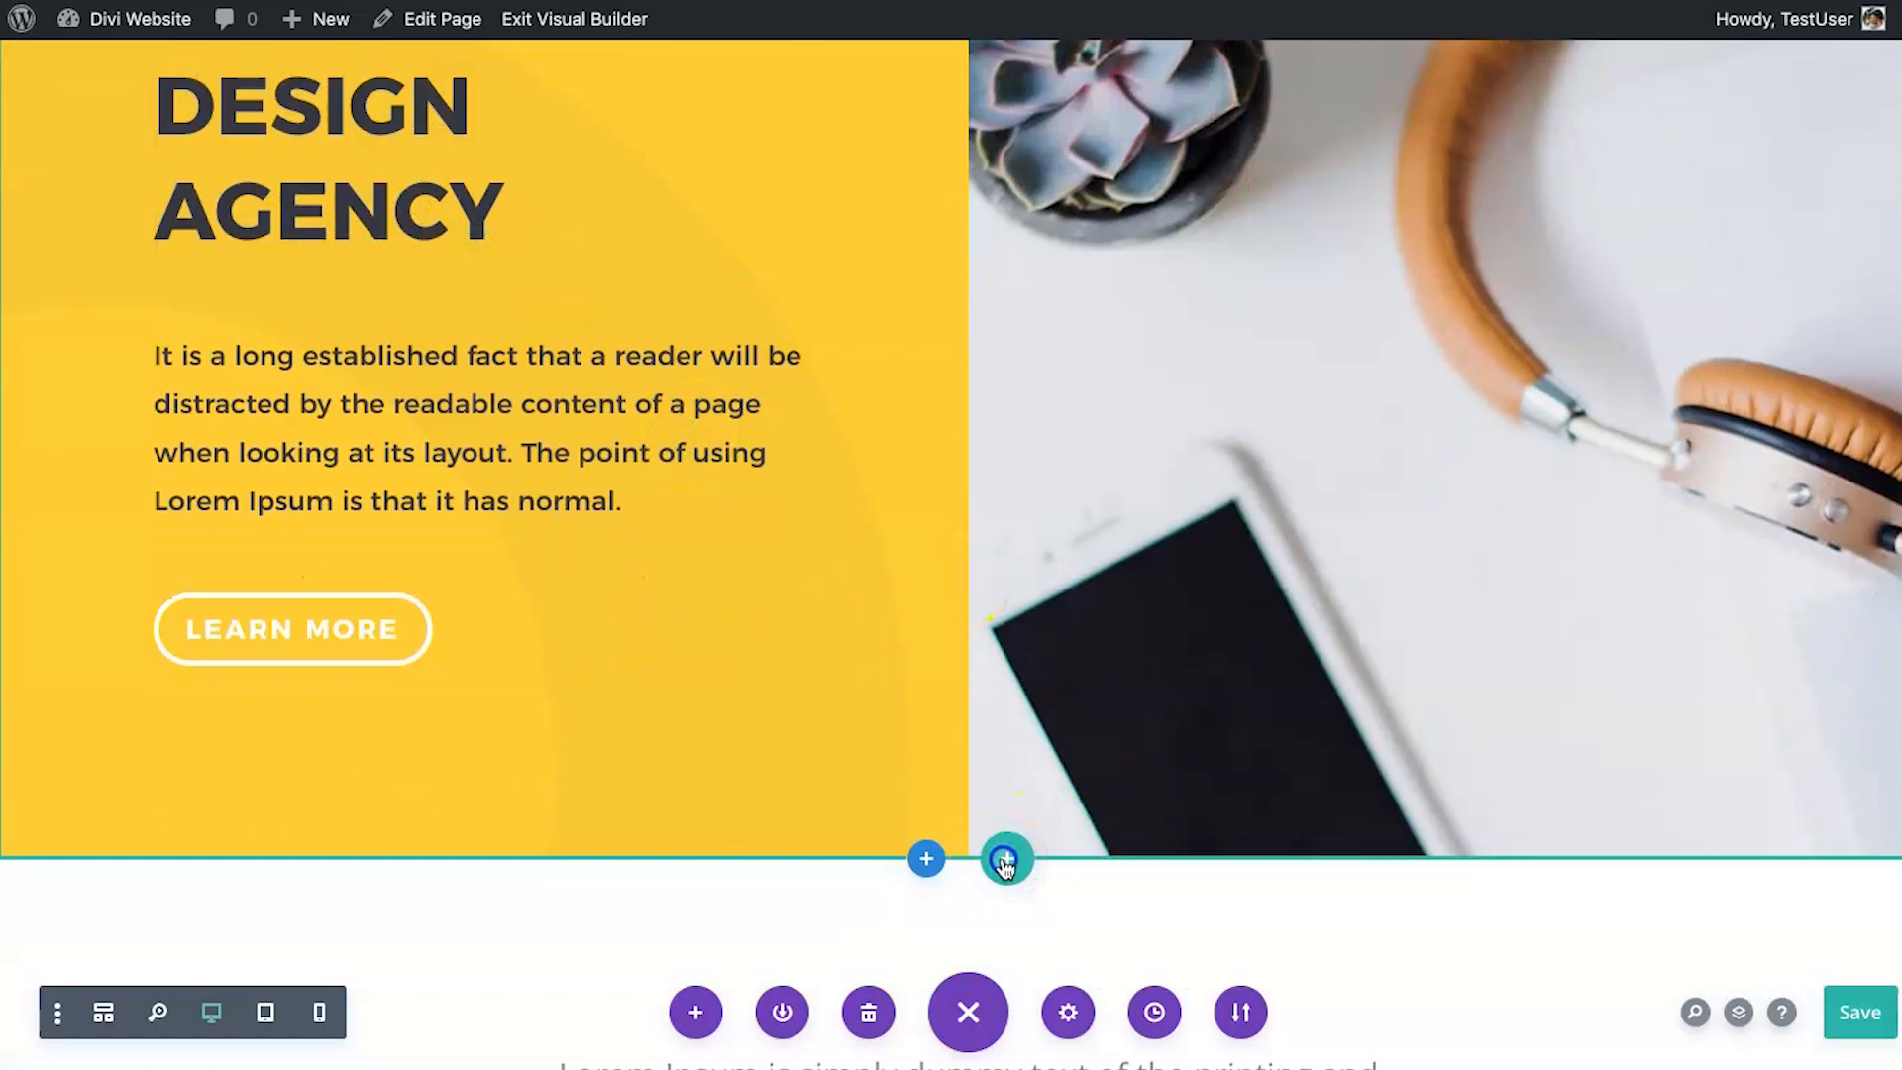
{"action": "left_click", "coordinate": [1006, 862]}
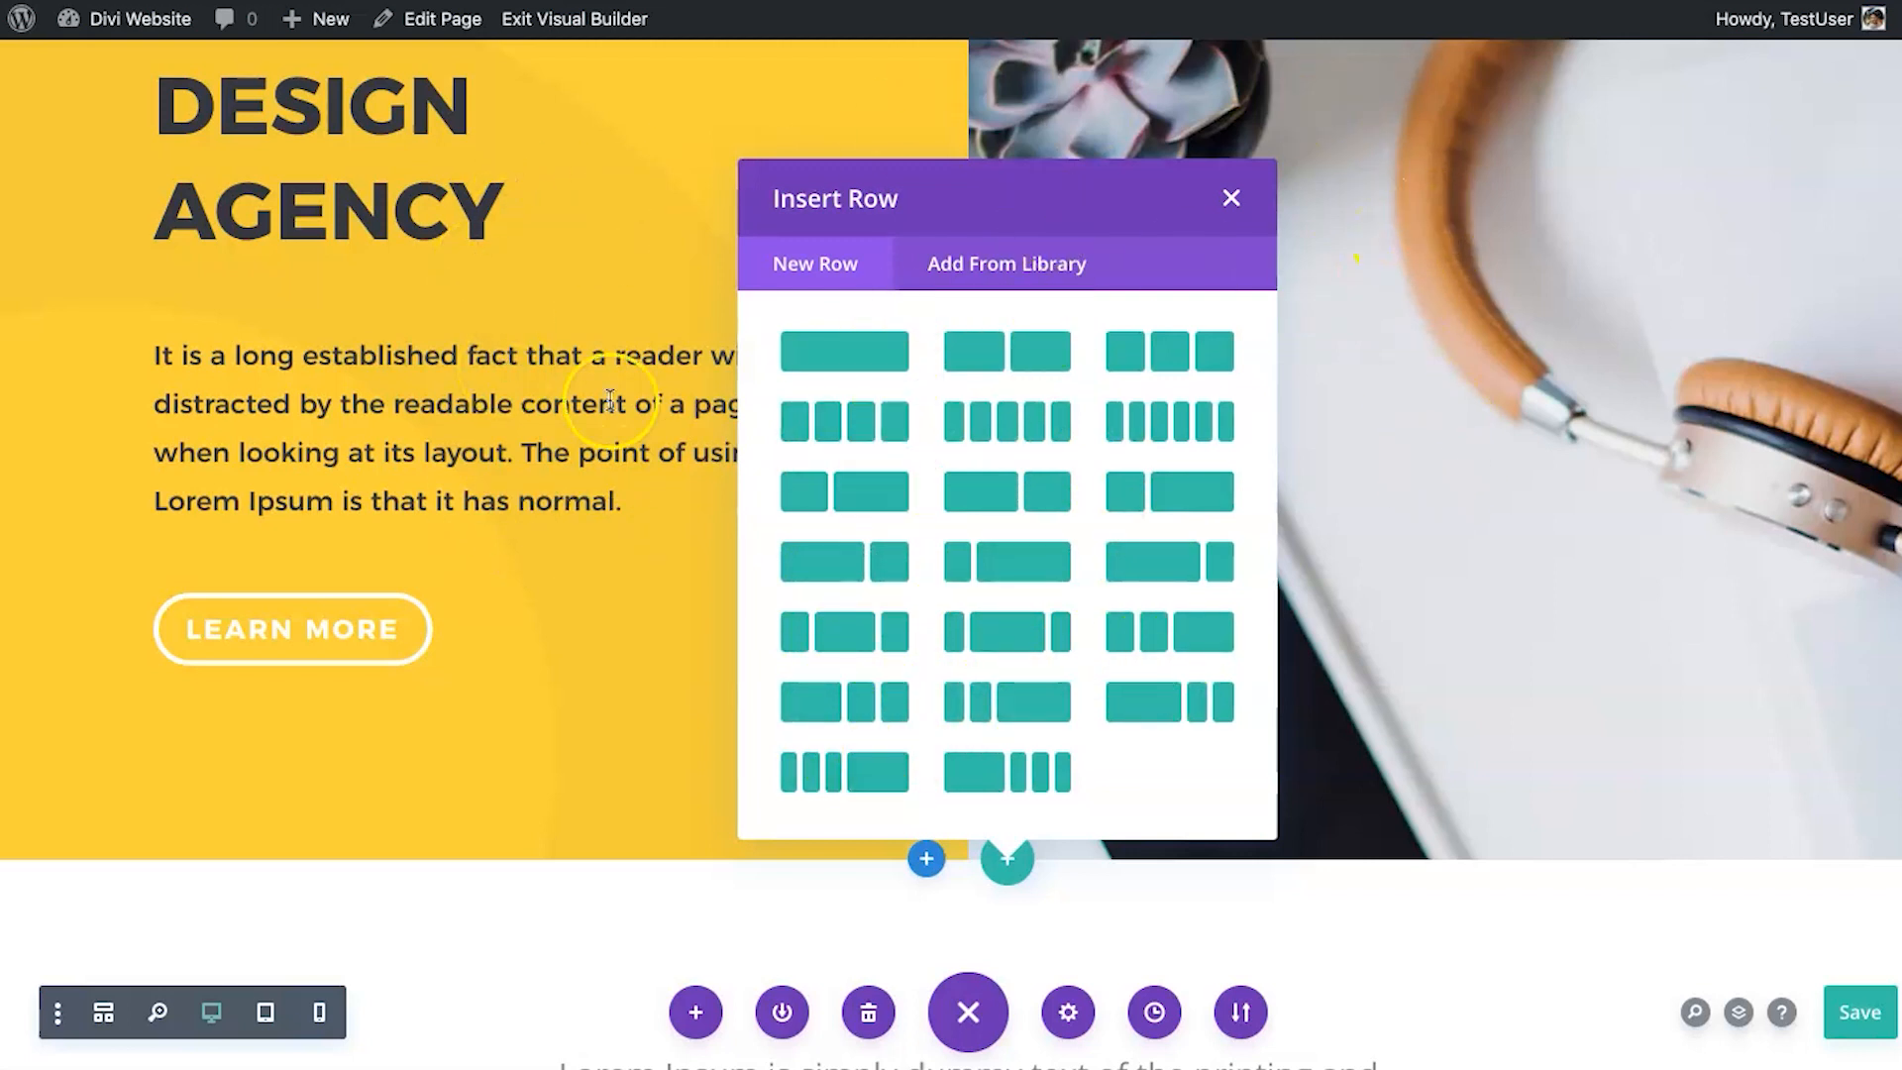
{"action": "scroll", "coordinate": [786, 875], "scroll_direction": "down", "scroll_amount": 5}
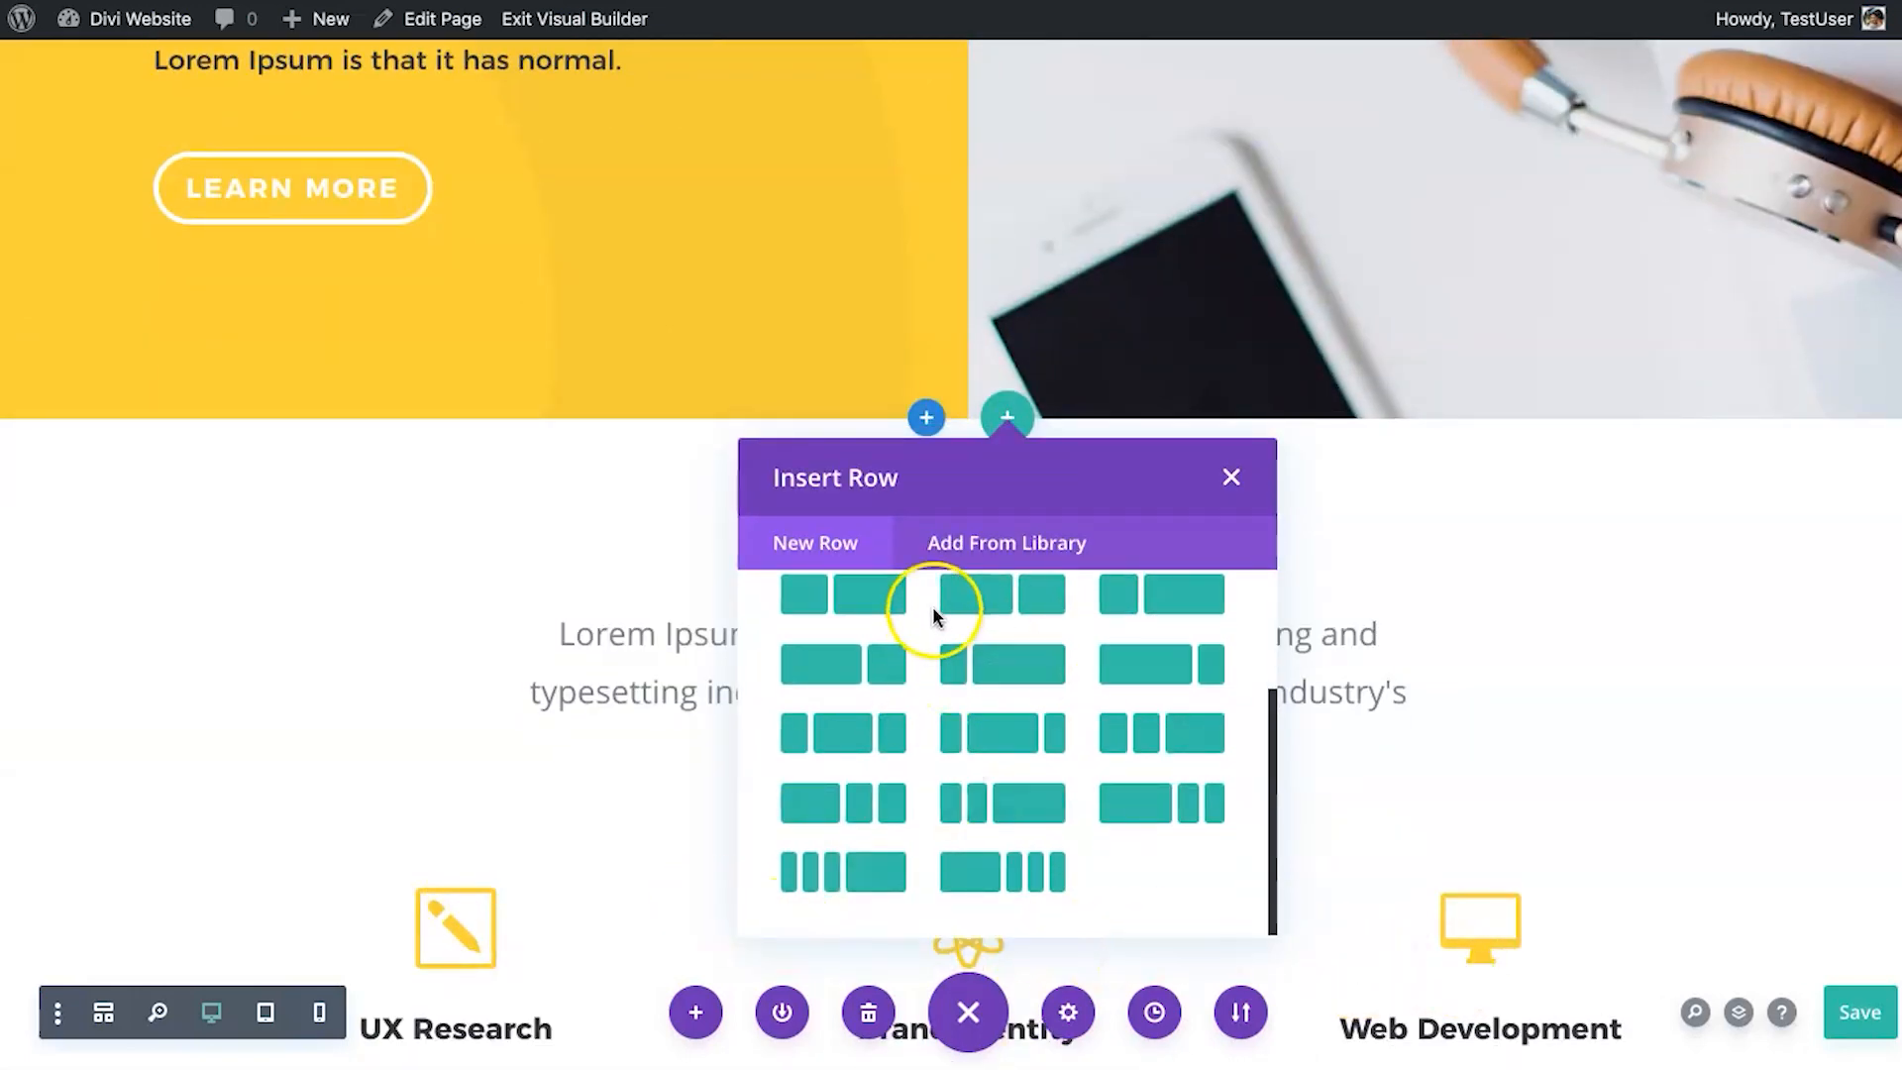
{"action": "scroll", "coordinate": [991, 644], "scroll_direction": "up", "scroll_amount": 2}
{"action": "scroll", "coordinate": [1405, 858], "scroll_direction": "up", "scroll_amount": 1}
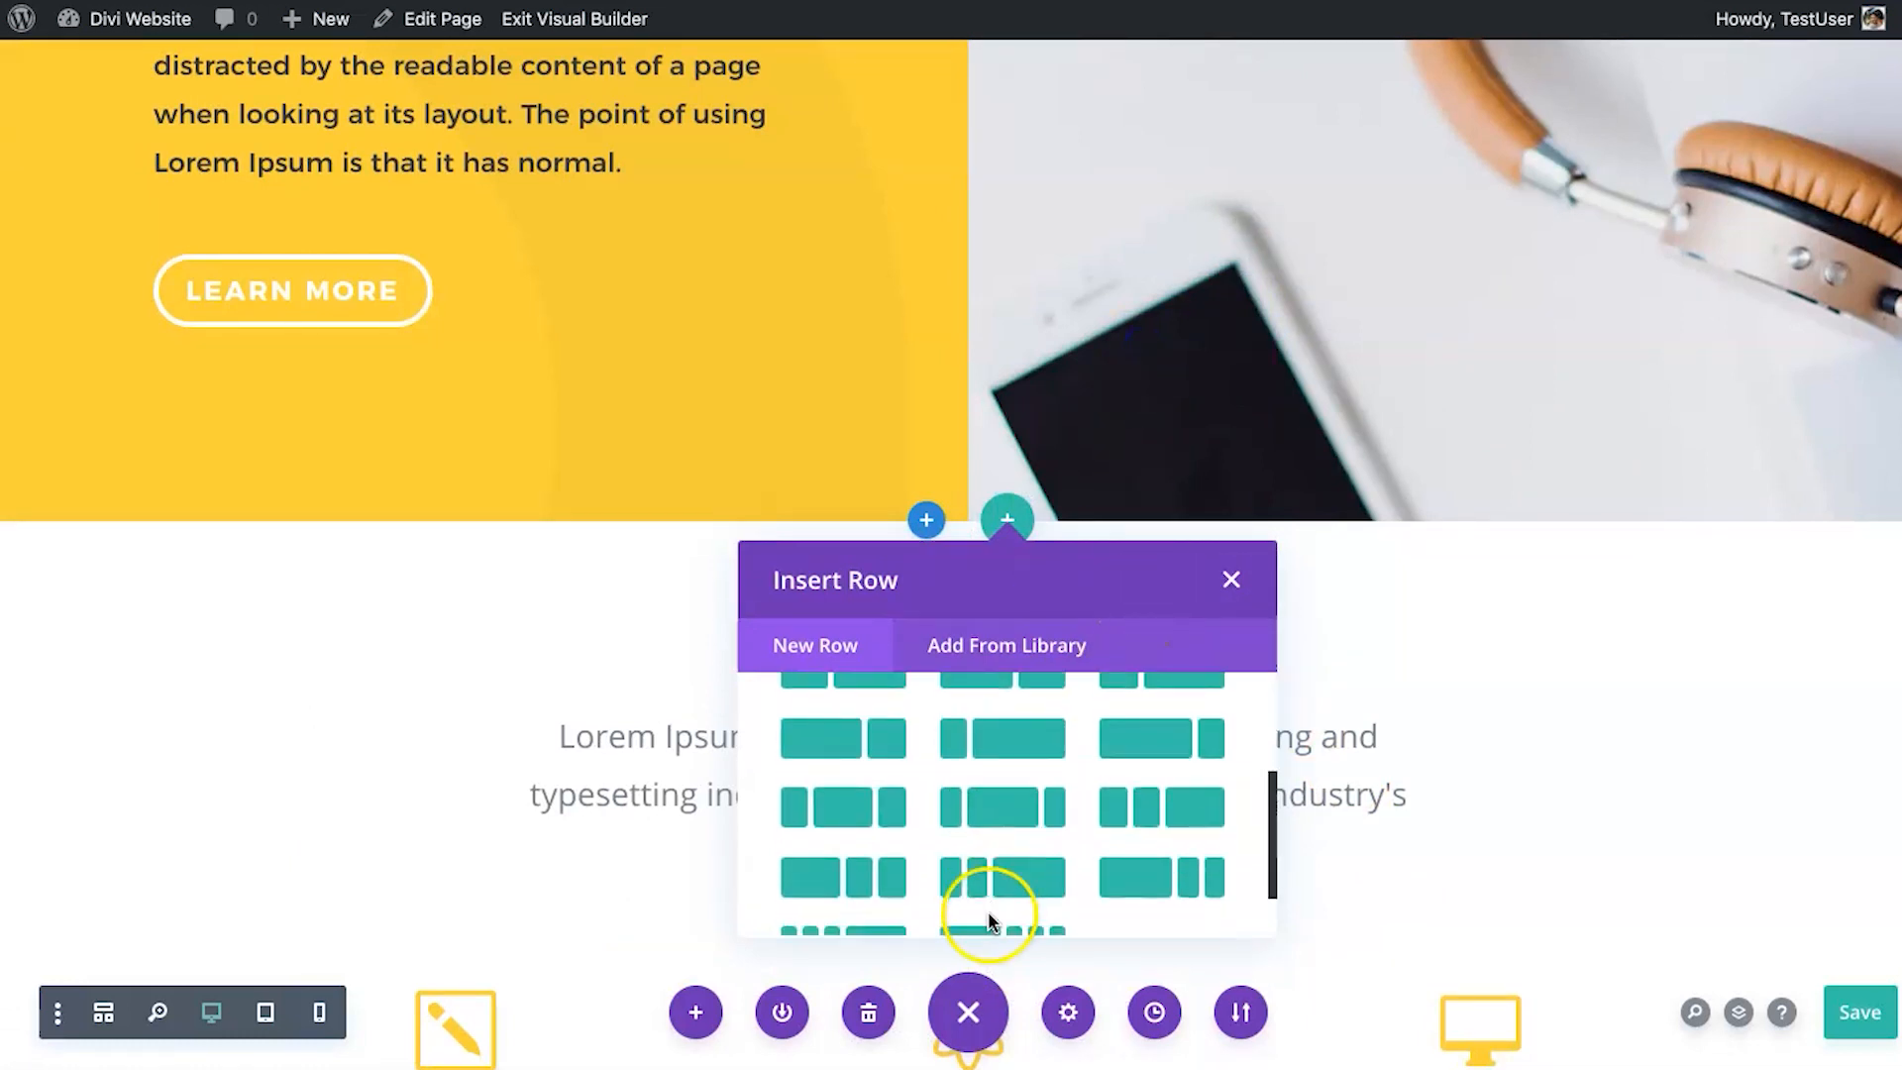
{"action": "scroll", "coordinate": [1008, 906], "scroll_direction": "down", "scroll_amount": 1}
{"action": "scroll", "coordinate": [1009, 905], "scroll_direction": "up", "scroll_amount": 1}
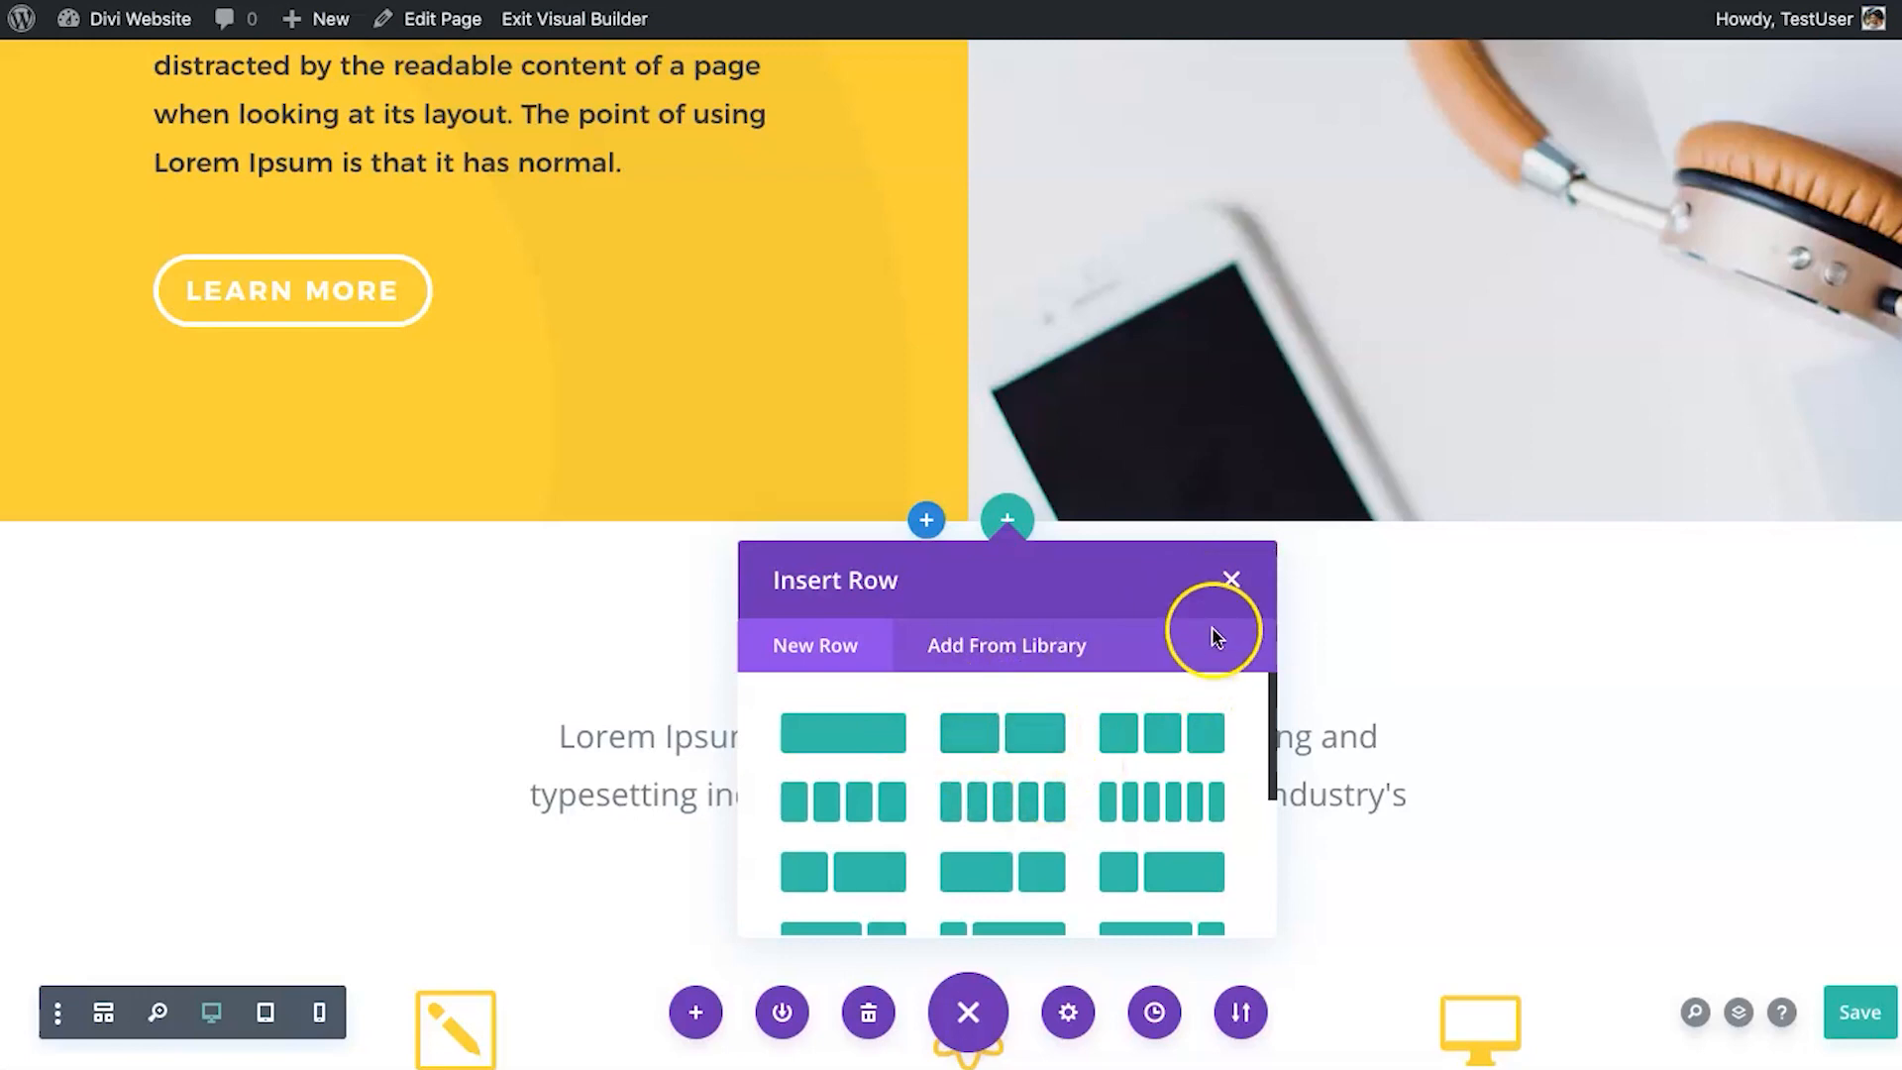
{"action": "left_click", "coordinate": [1231, 578]}
Change the row with the UX Research, Brand Identity and Web Development blurbs to two equal columns.
{"action": "scroll", "coordinate": [790, 782], "scroll_direction": "down", "scroll_amount": 2}
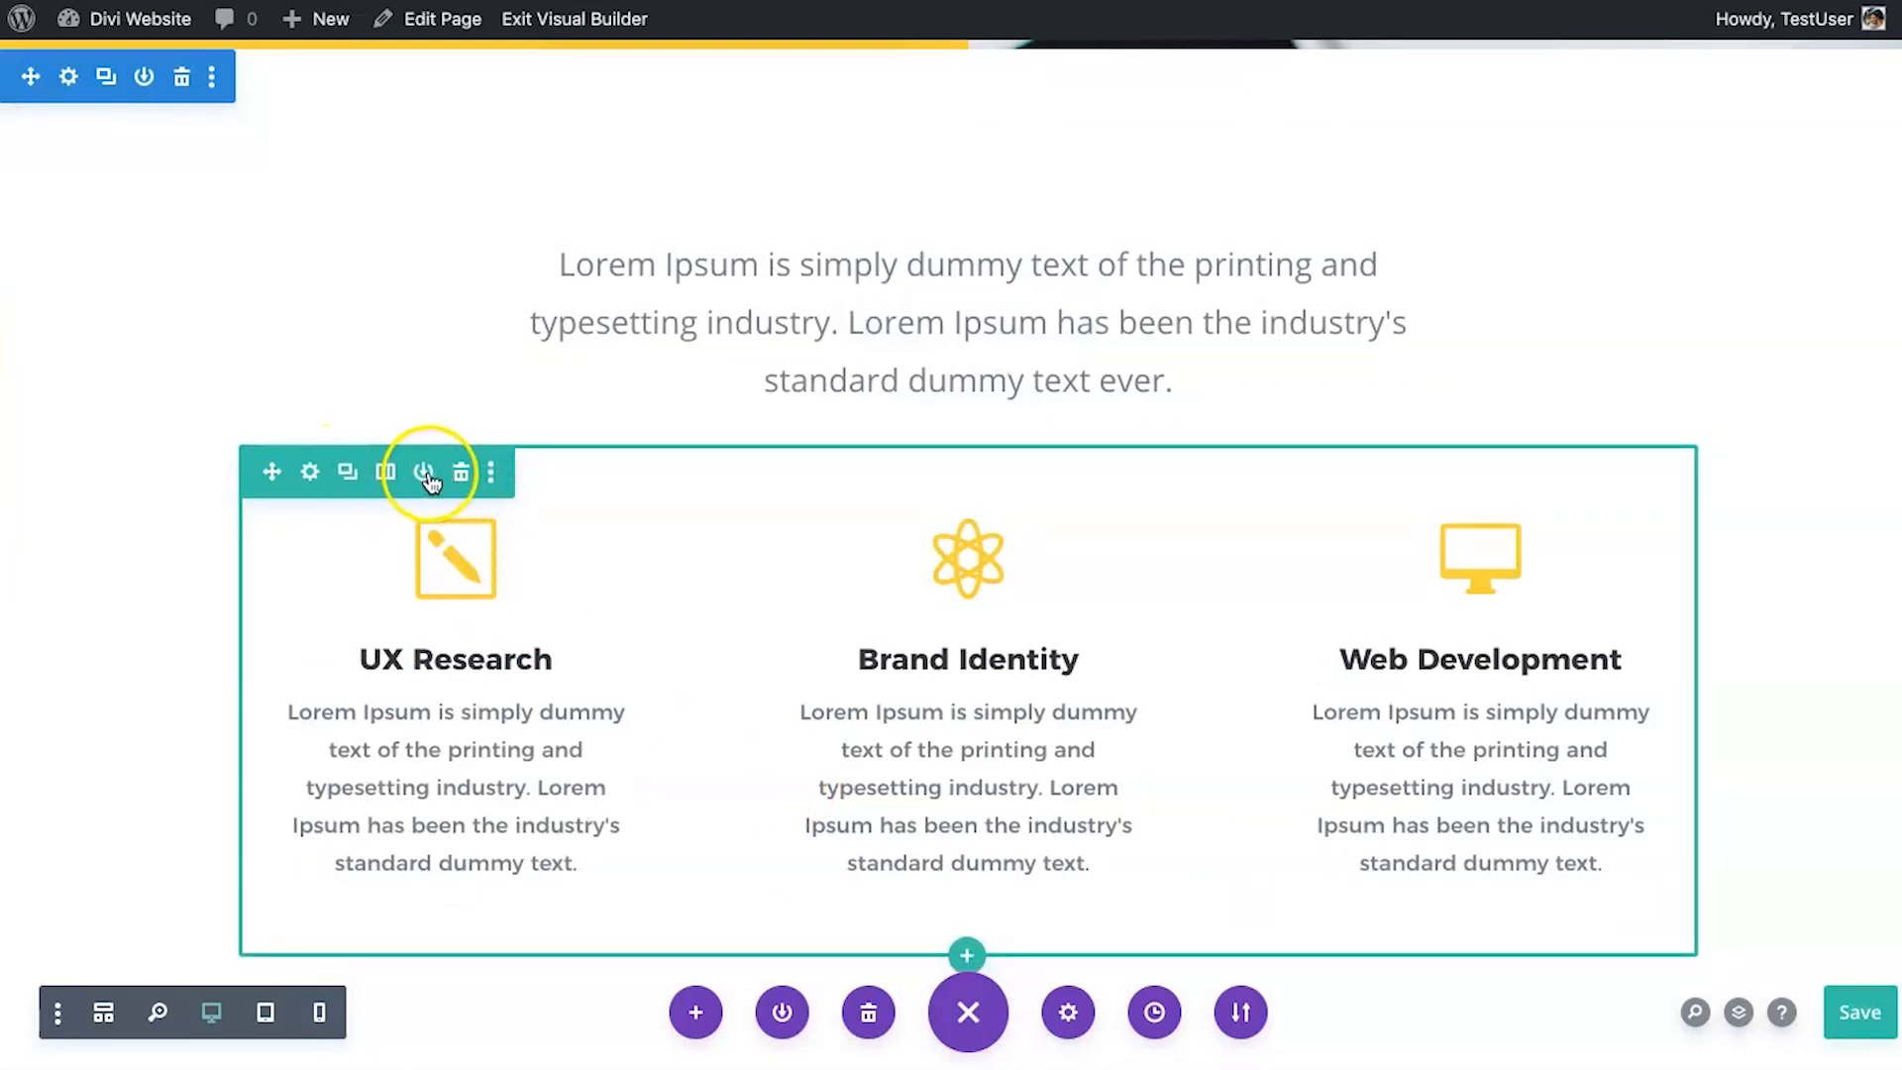
{"action": "left_click", "coordinate": [389, 475]}
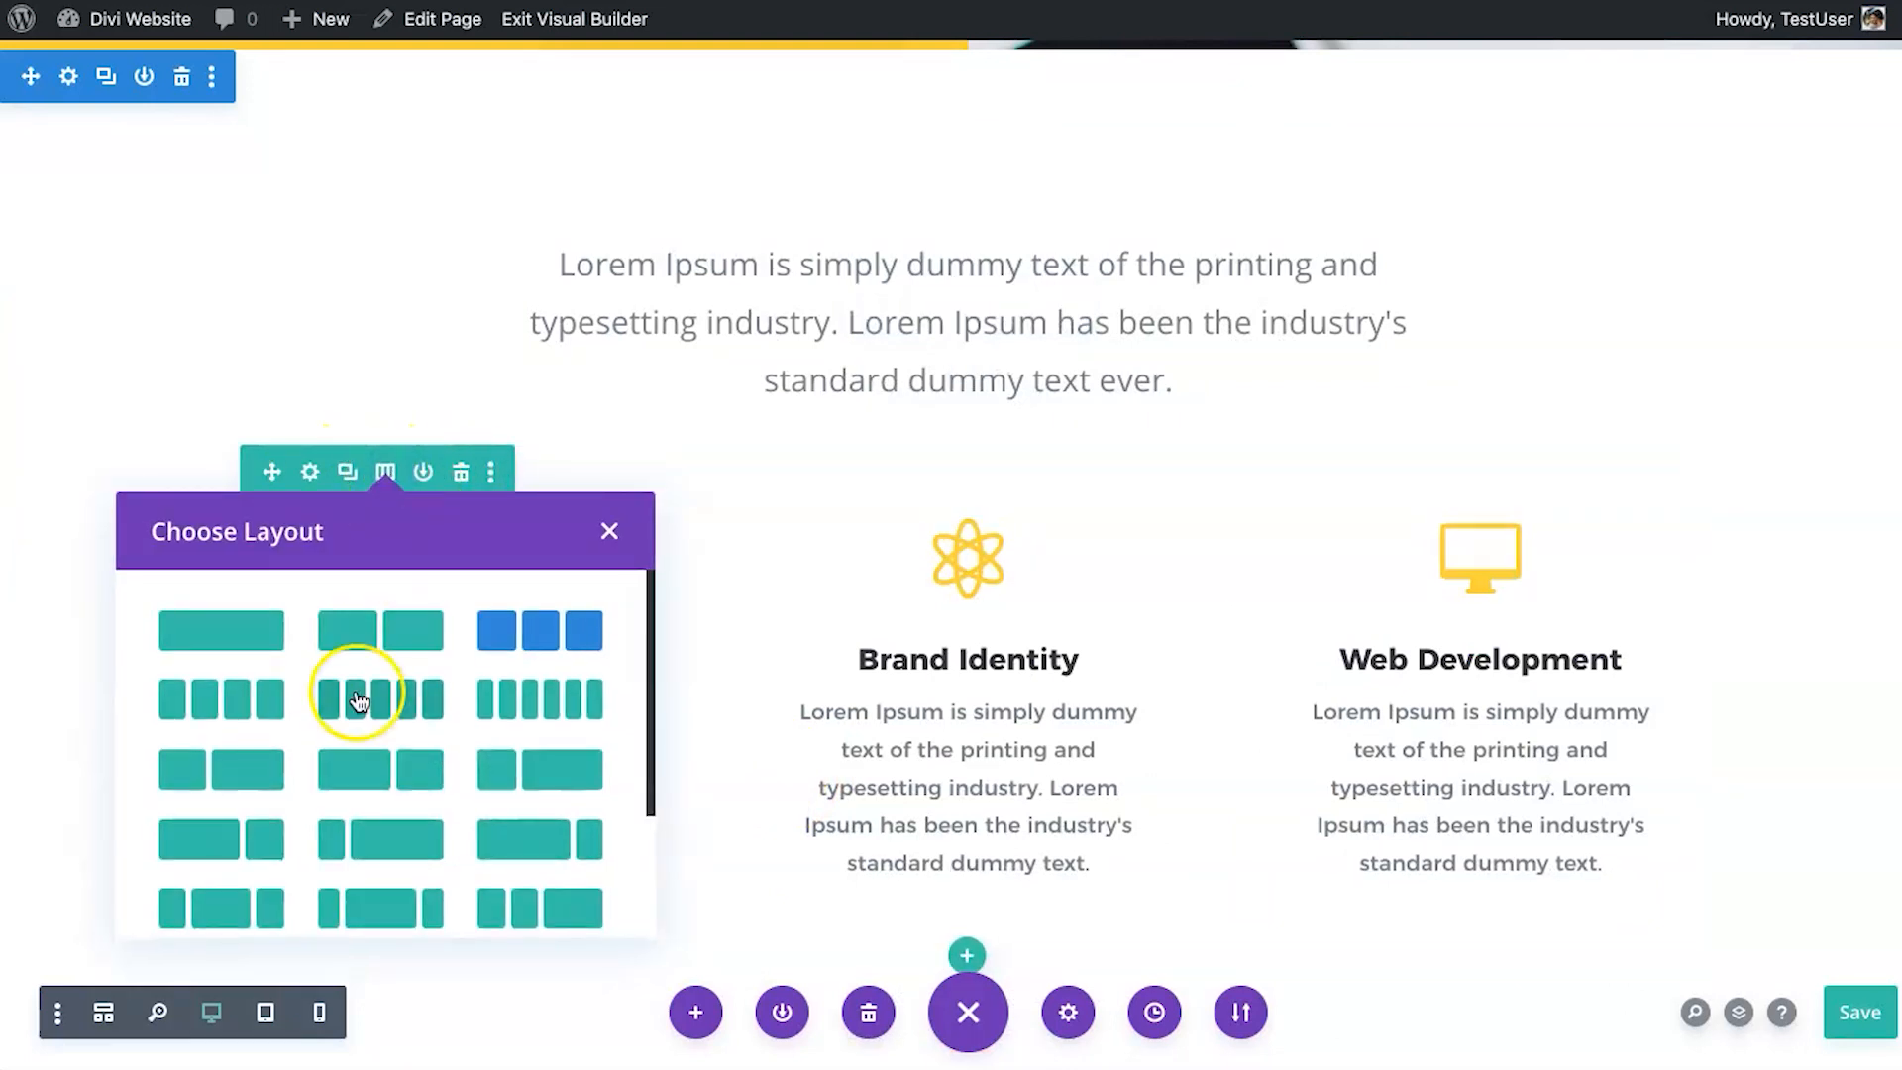
{"action": "left_click", "coordinate": [394, 628]}
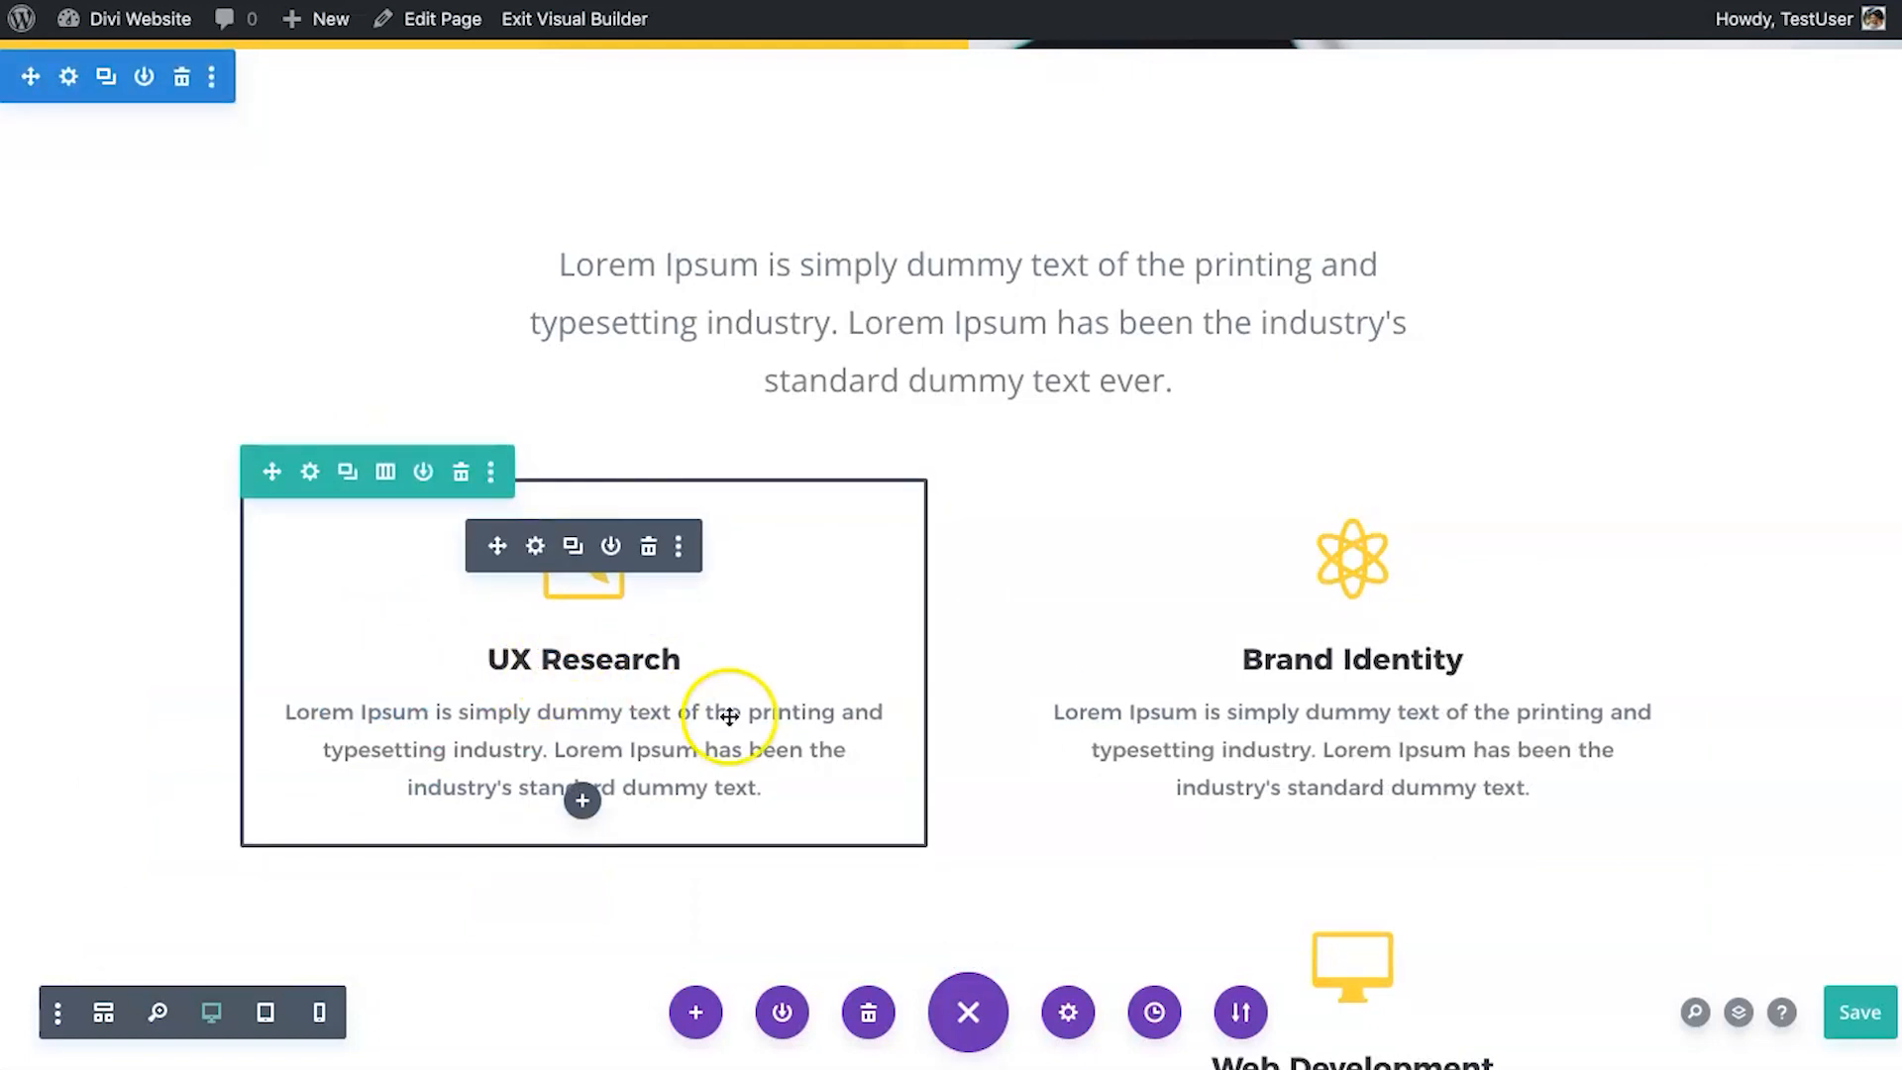
{"action": "scroll", "coordinate": [783, 753], "scroll_direction": "down", "scroll_amount": 3}
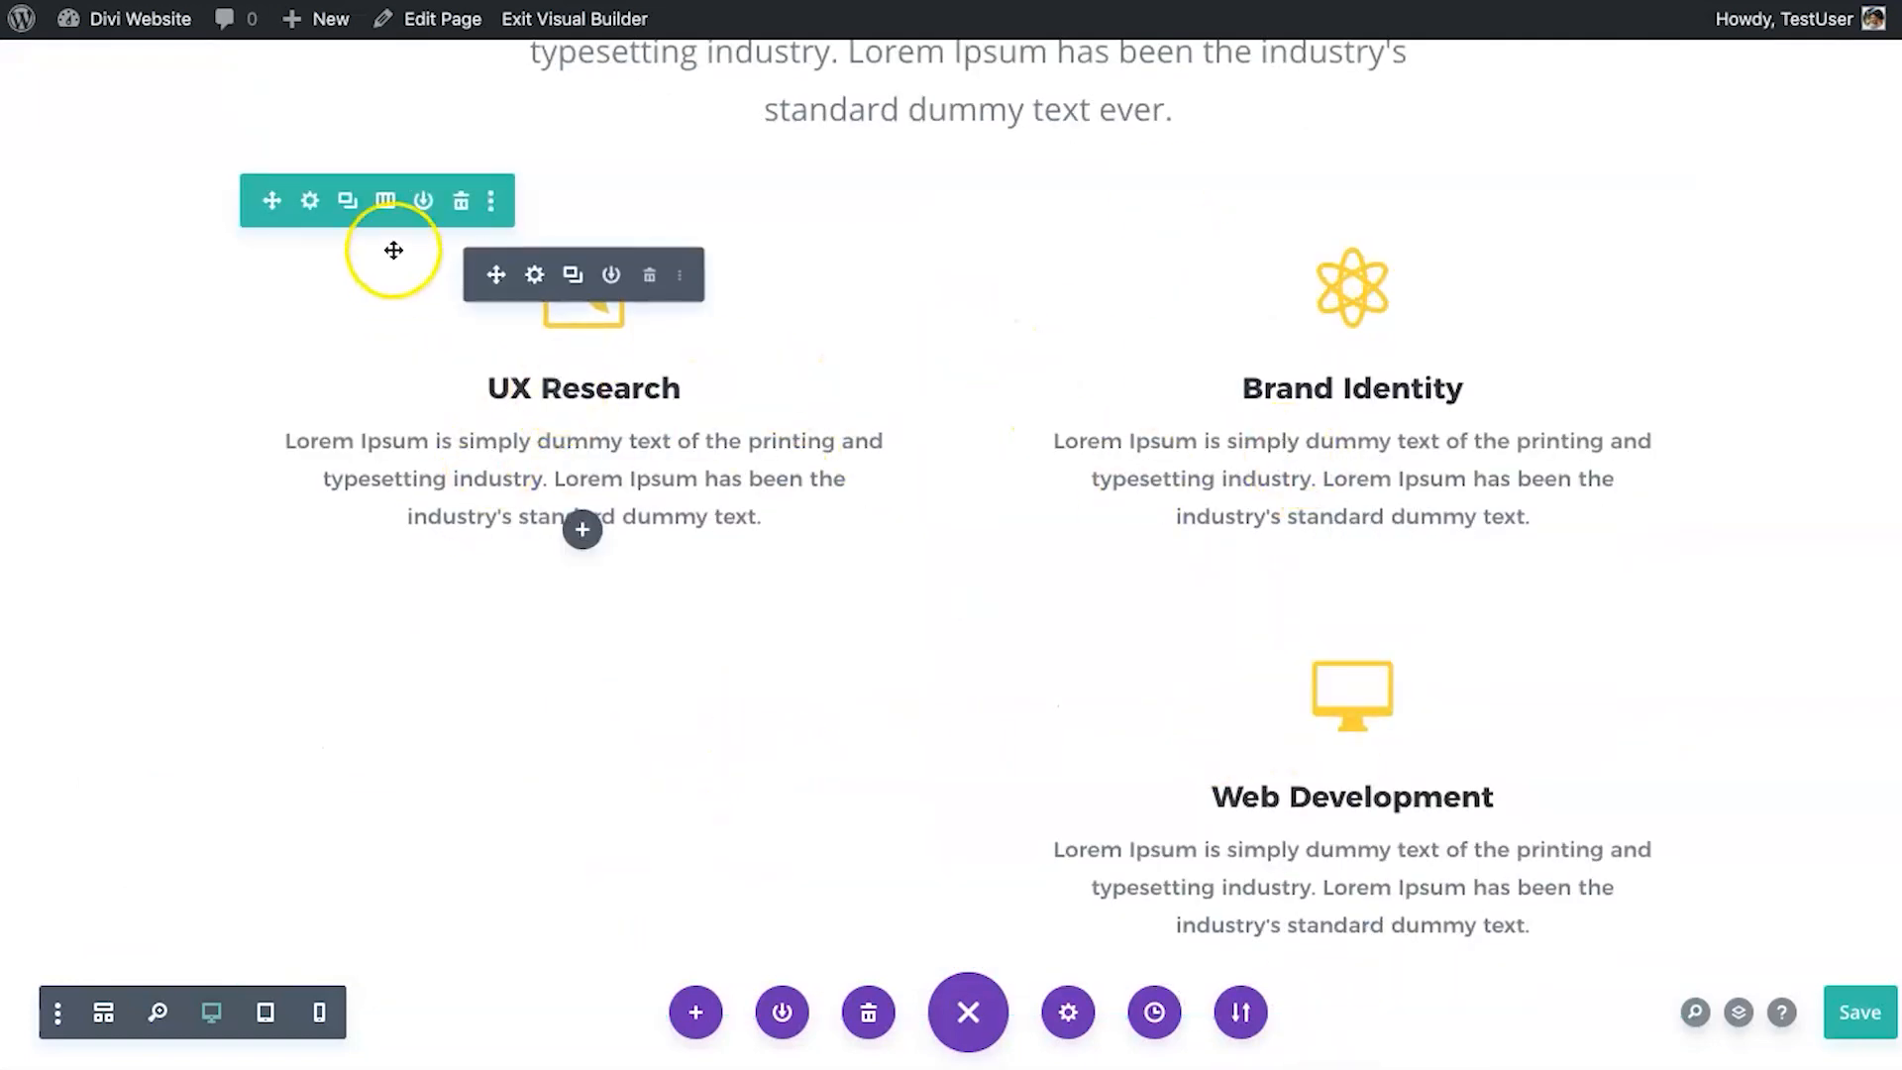
Set the service blurbs row to three equal columns and move the Web Development blurb into the third column.
{"action": "left_click", "coordinate": [386, 202]}
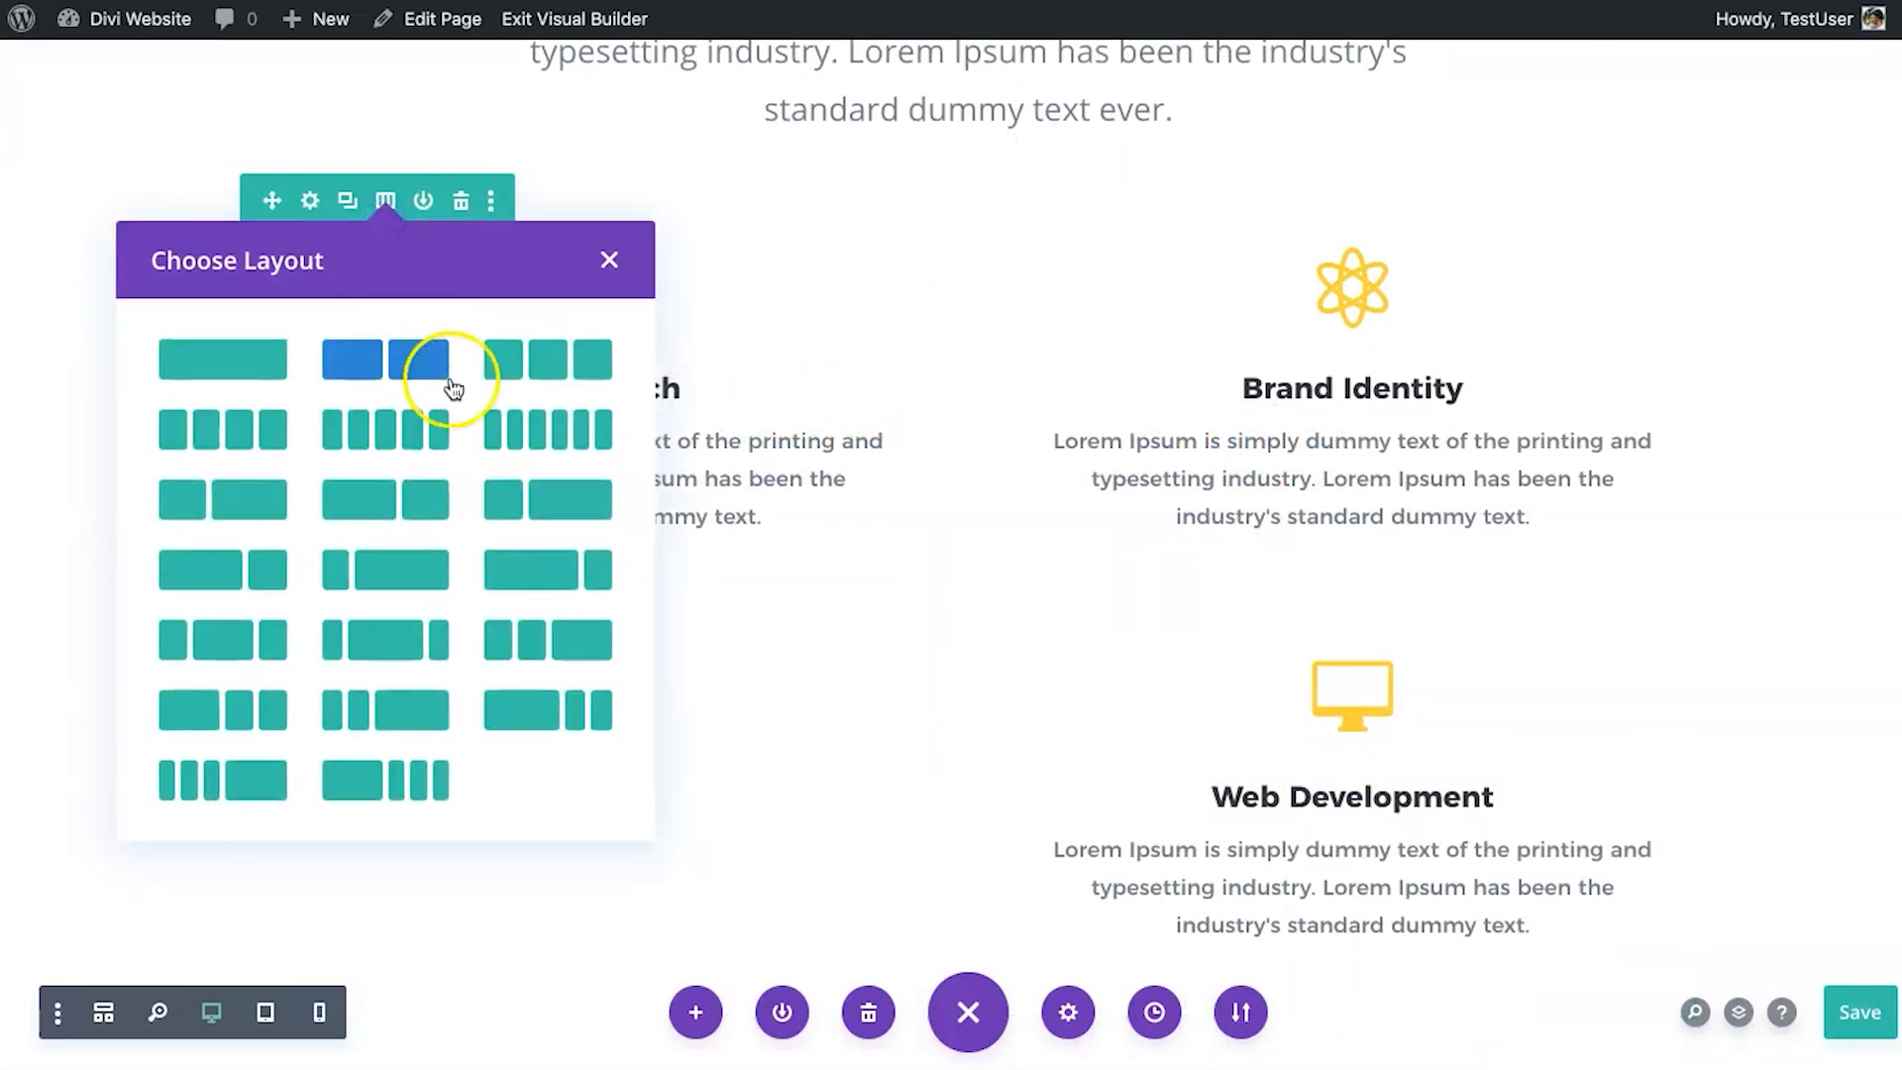
{"action": "left_click", "coordinate": [503, 363]}
{"action": "left_click_drag", "start_coordinate": [881, 758], "coordinate": [1422, 314]}
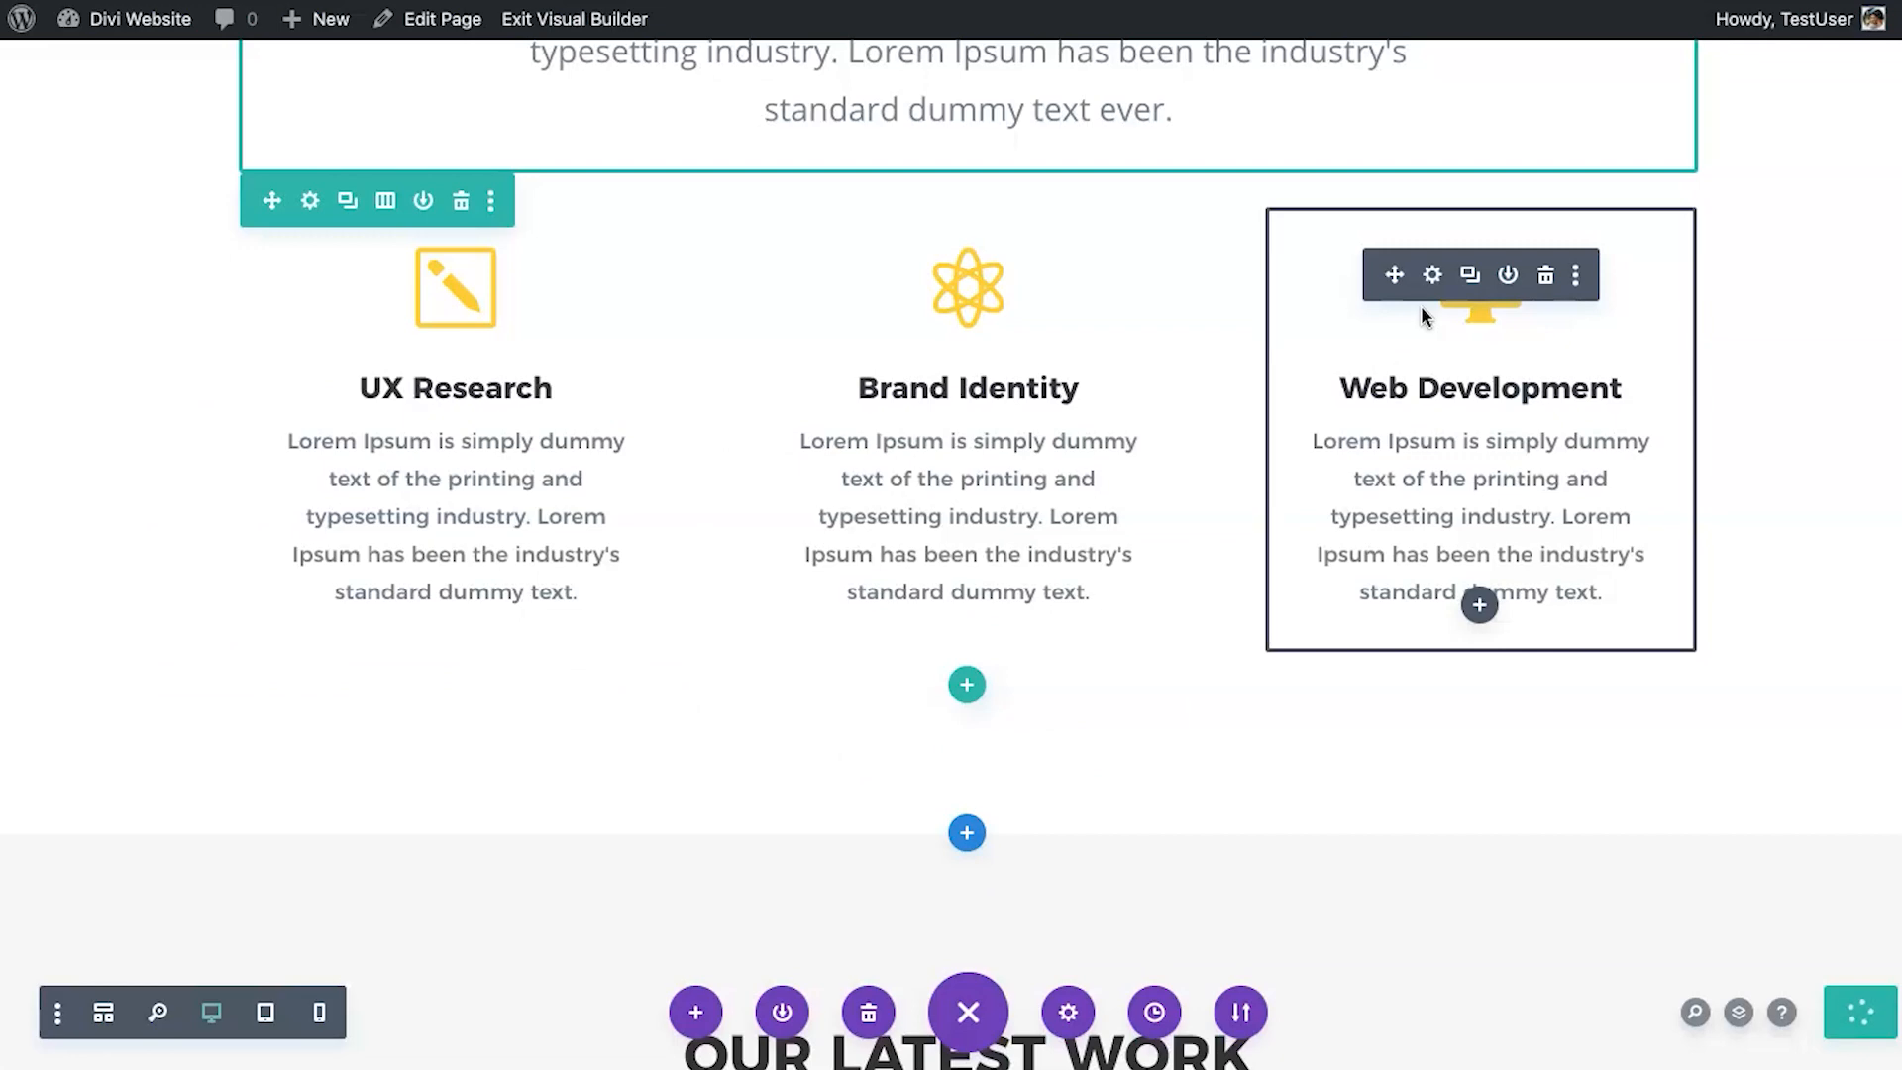
Return to the hero section and inspect the controls of its text modules.
{"action": "scroll", "coordinate": [1009, 448], "scroll_direction": "up", "scroll_amount": 3}
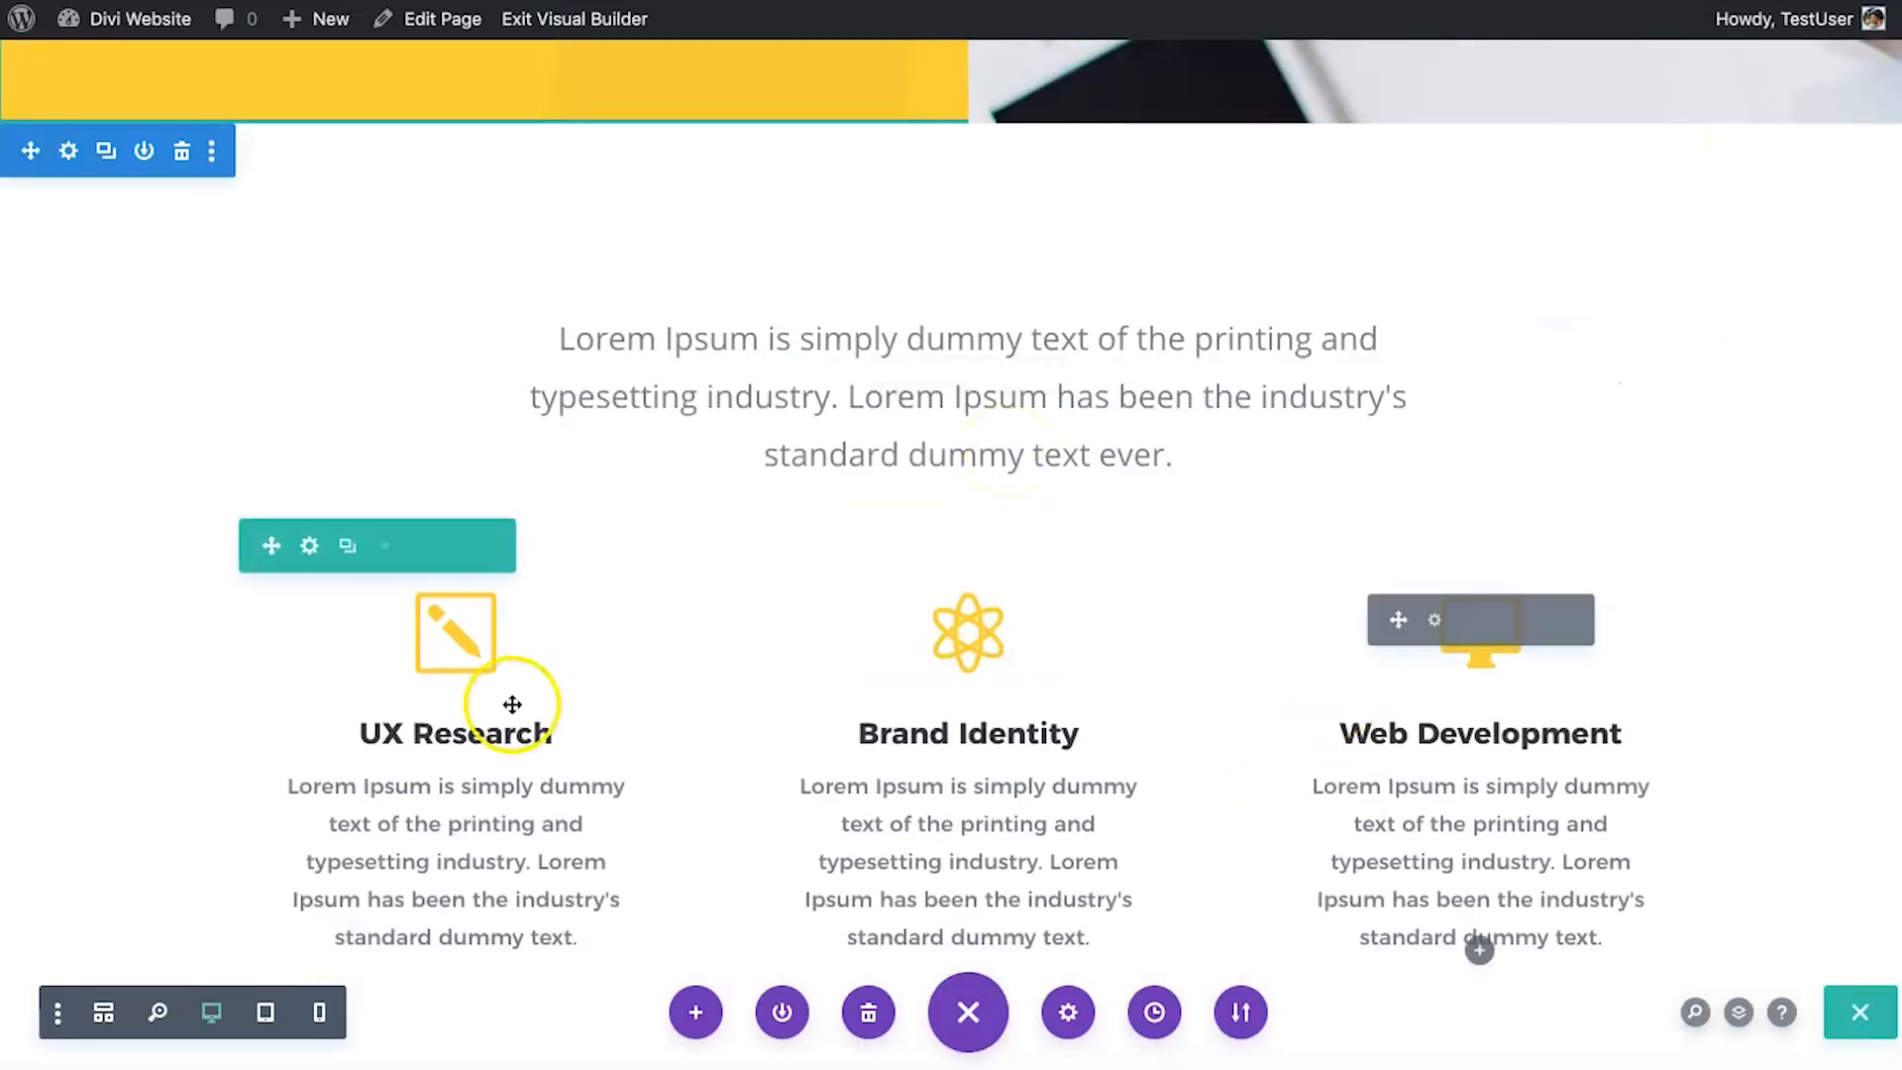
{"action": "mouse_move", "coordinate": [401, 655]}
{"action": "scroll", "coordinate": [385, 664], "scroll_direction": "up", "scroll_amount": 3}
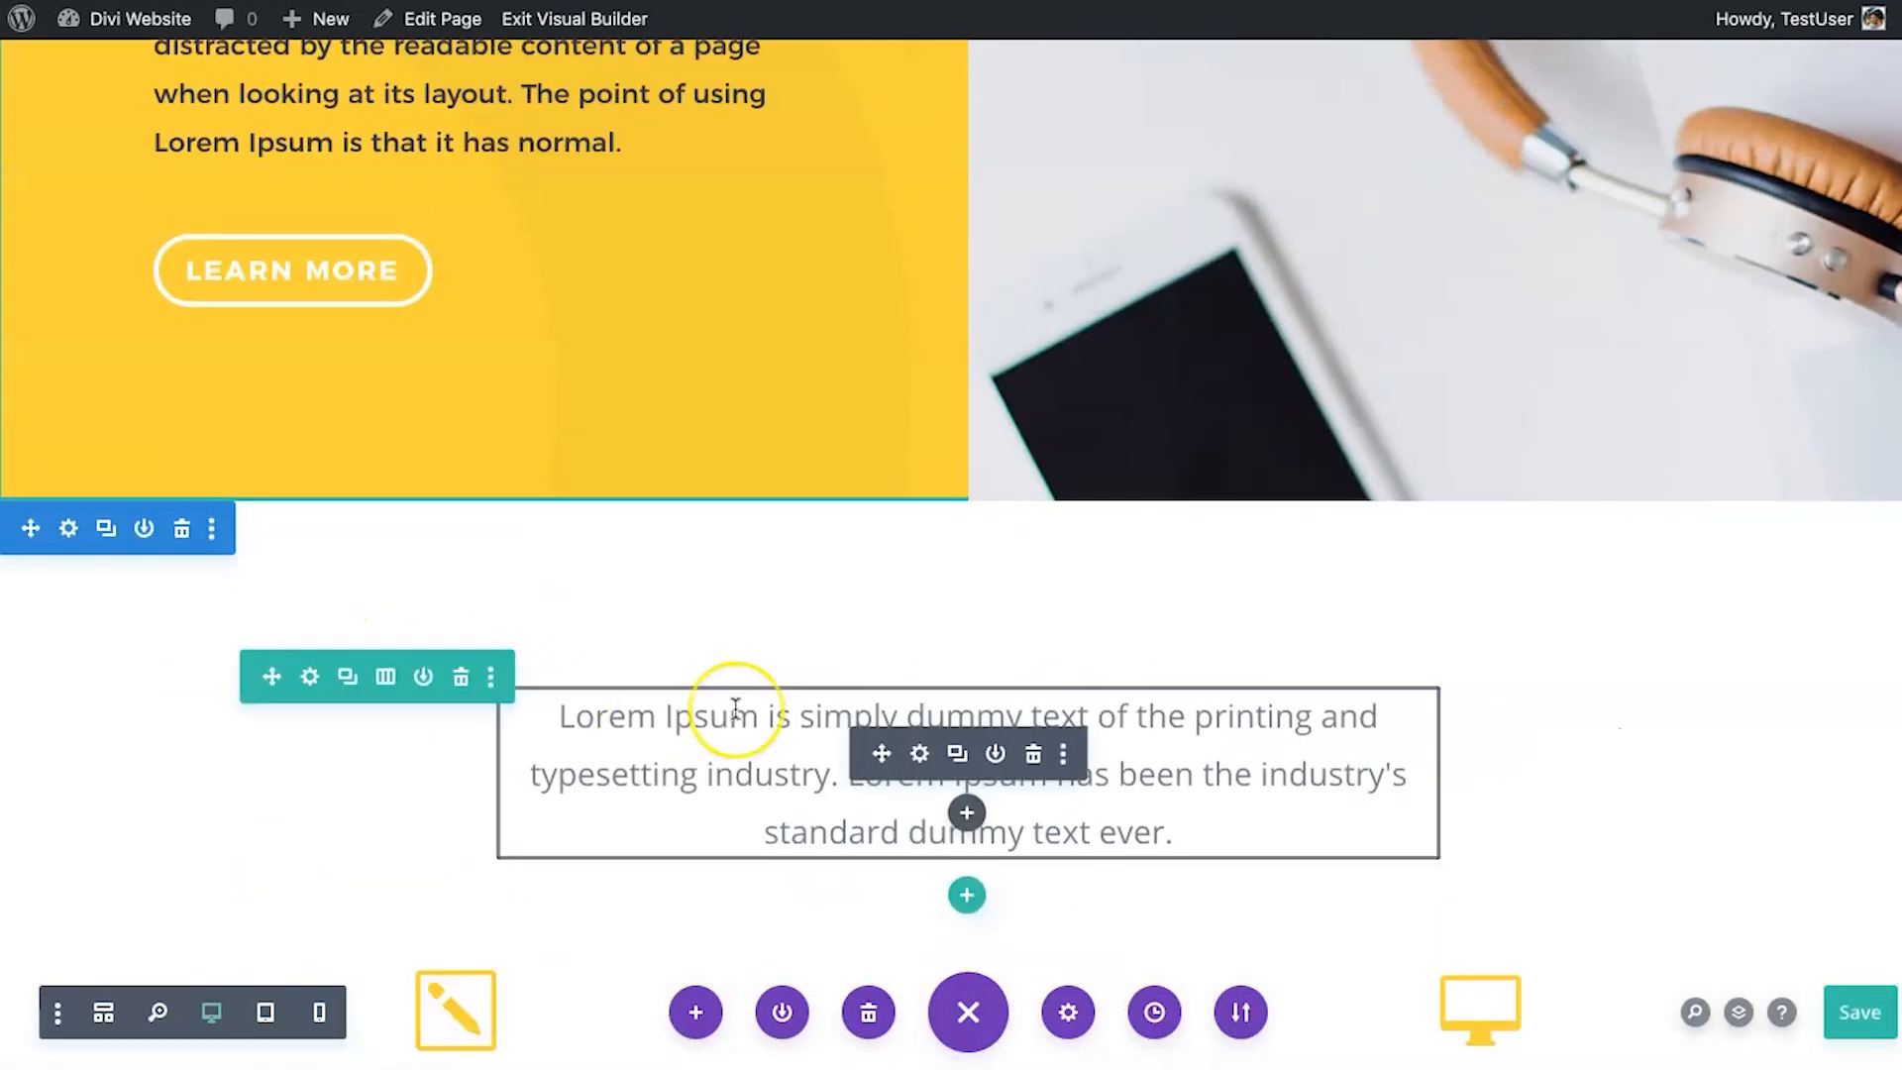
{"action": "scroll", "coordinate": [734, 704], "scroll_direction": "up", "scroll_amount": 8}
{"action": "left_click", "coordinate": [618, 550]}
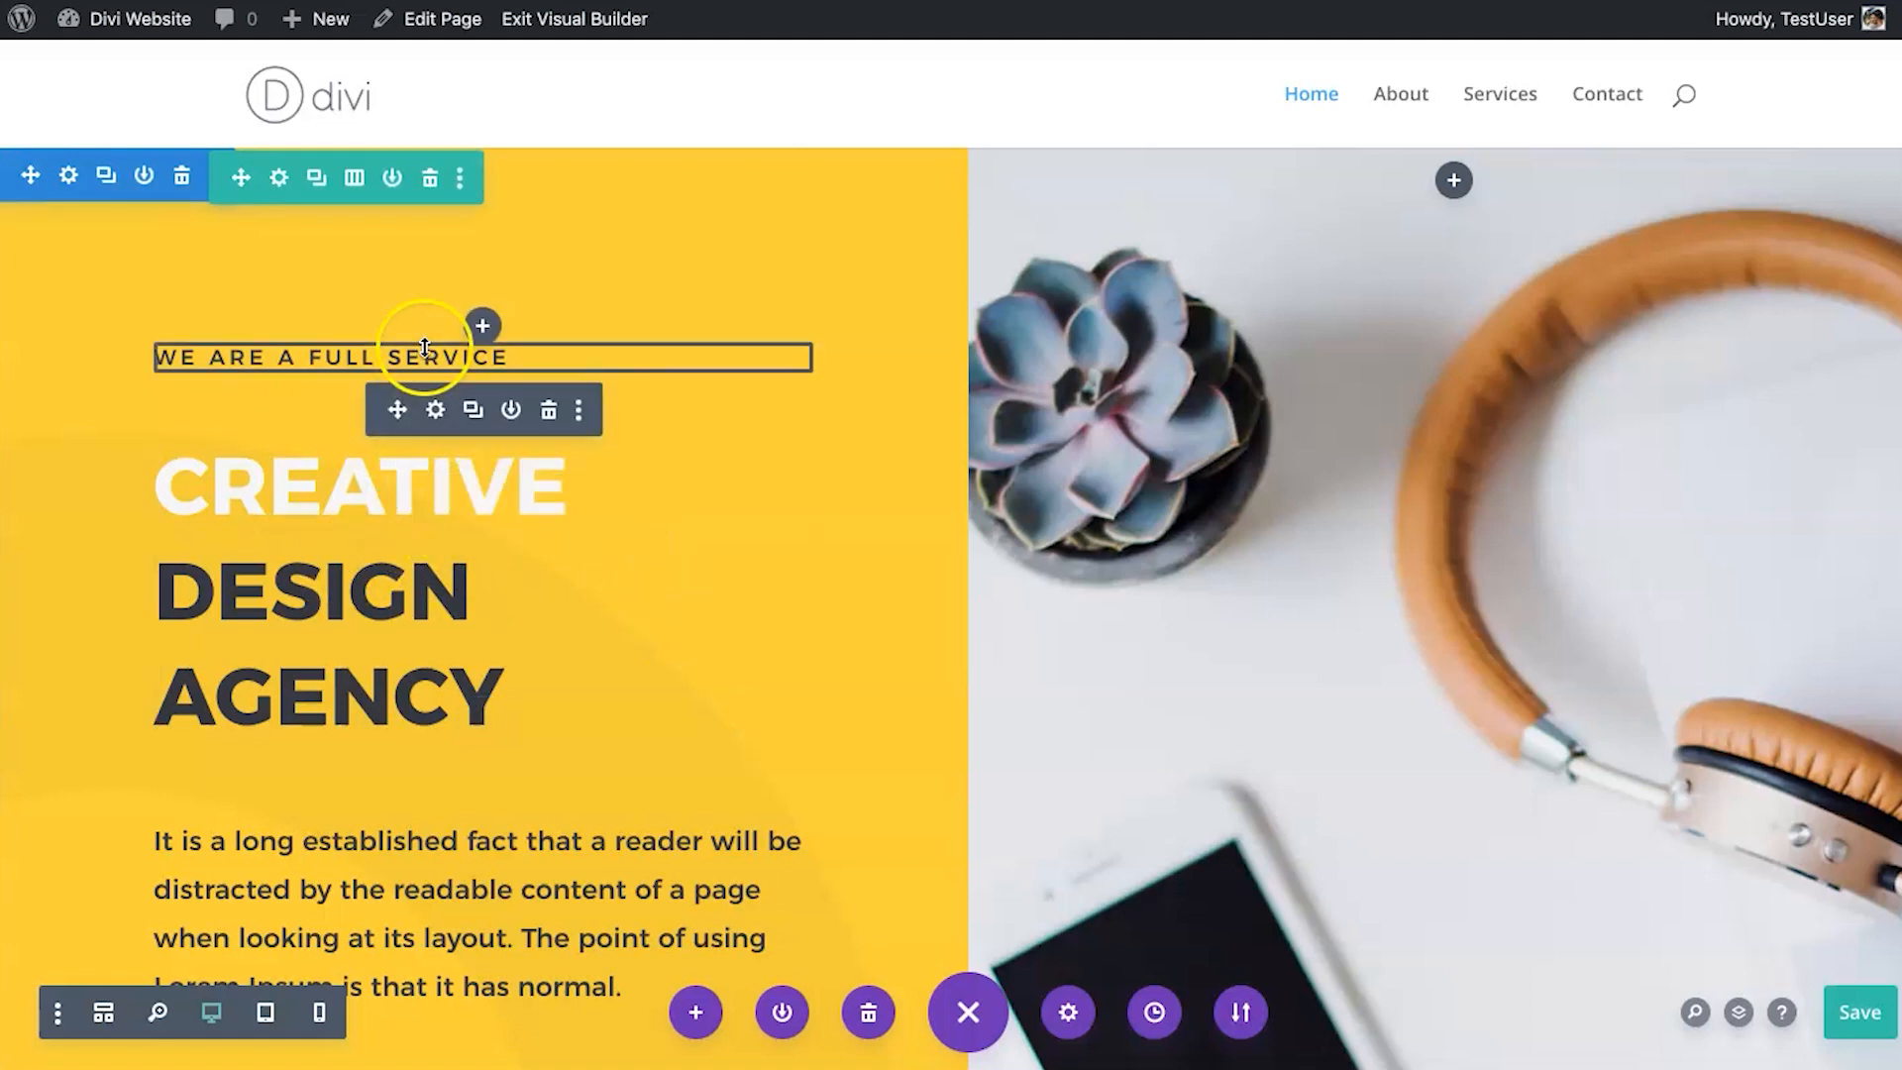
{"action": "mouse_move", "coordinate": [428, 894]}
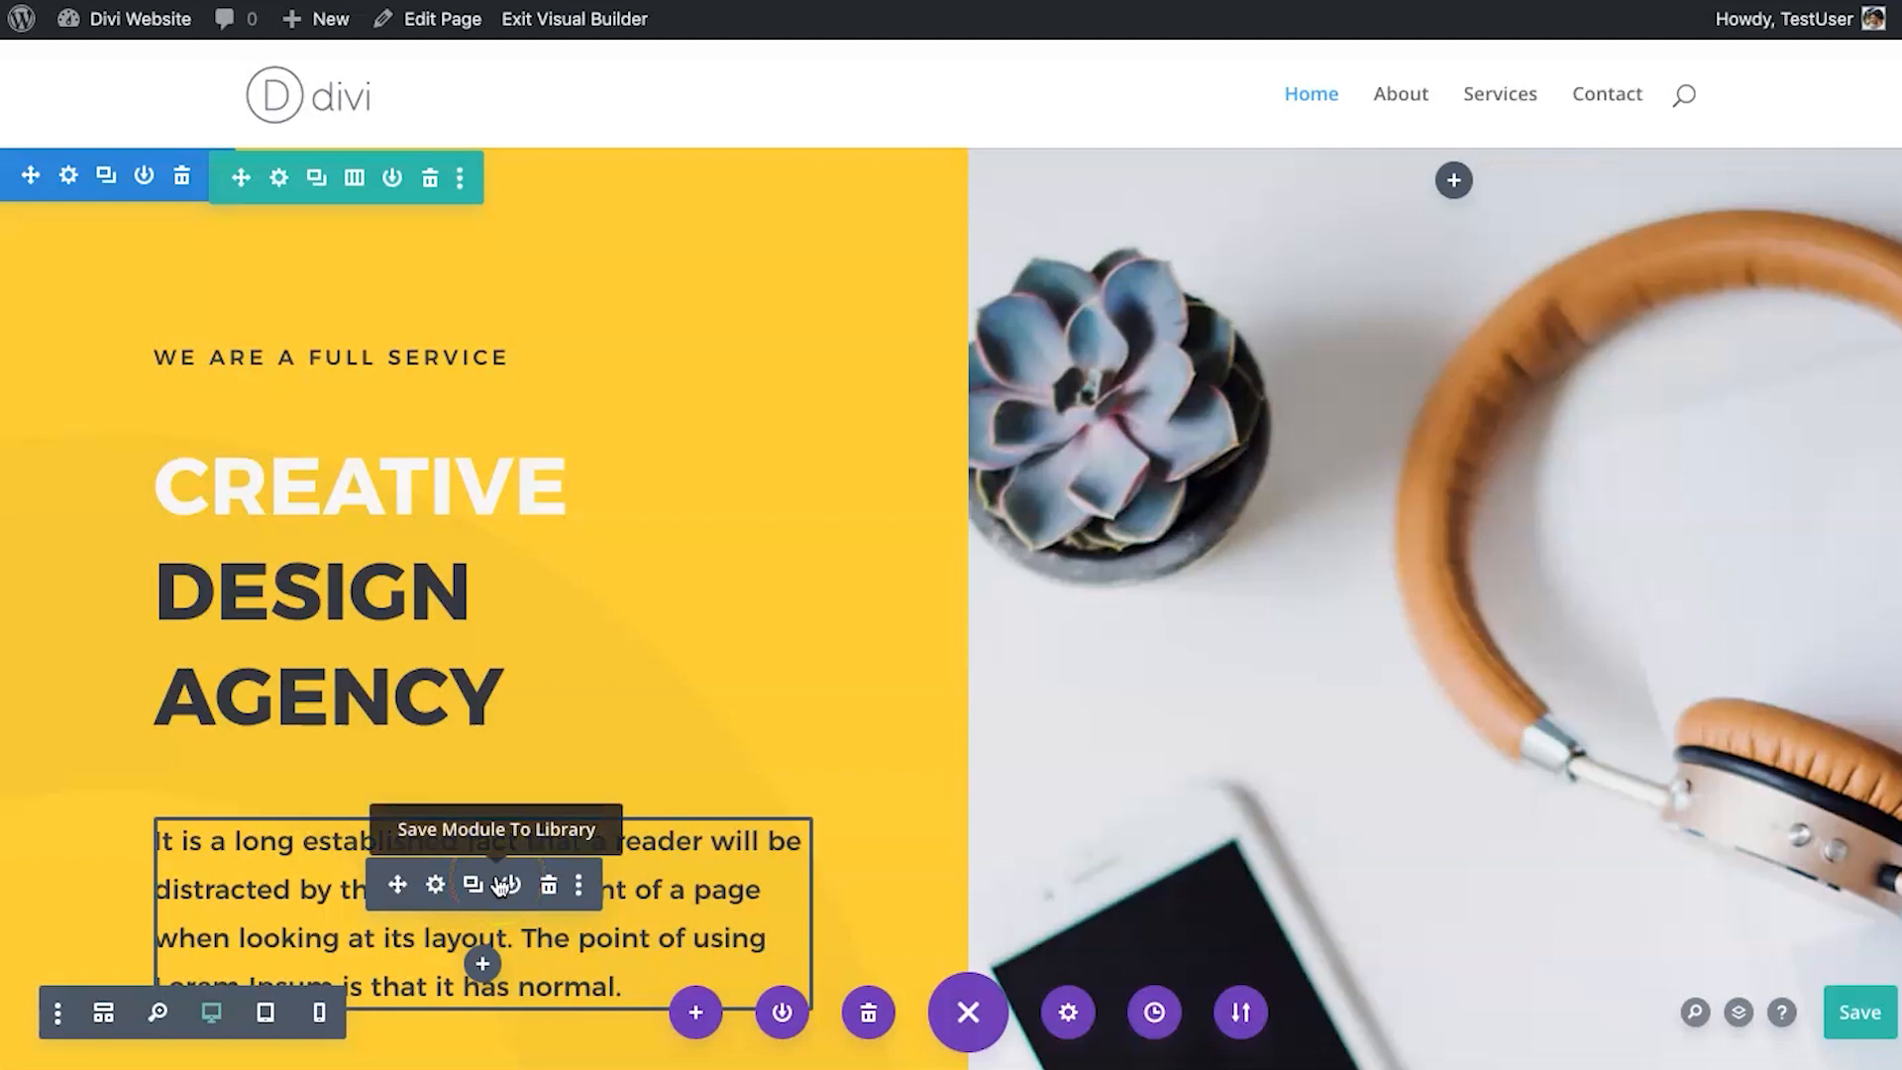
Look through the modules available for insertion below the hero paragraph, from Accordion to Video Slider.
{"action": "scroll", "coordinate": [501, 884], "scroll_direction": "down", "scroll_amount": 1}
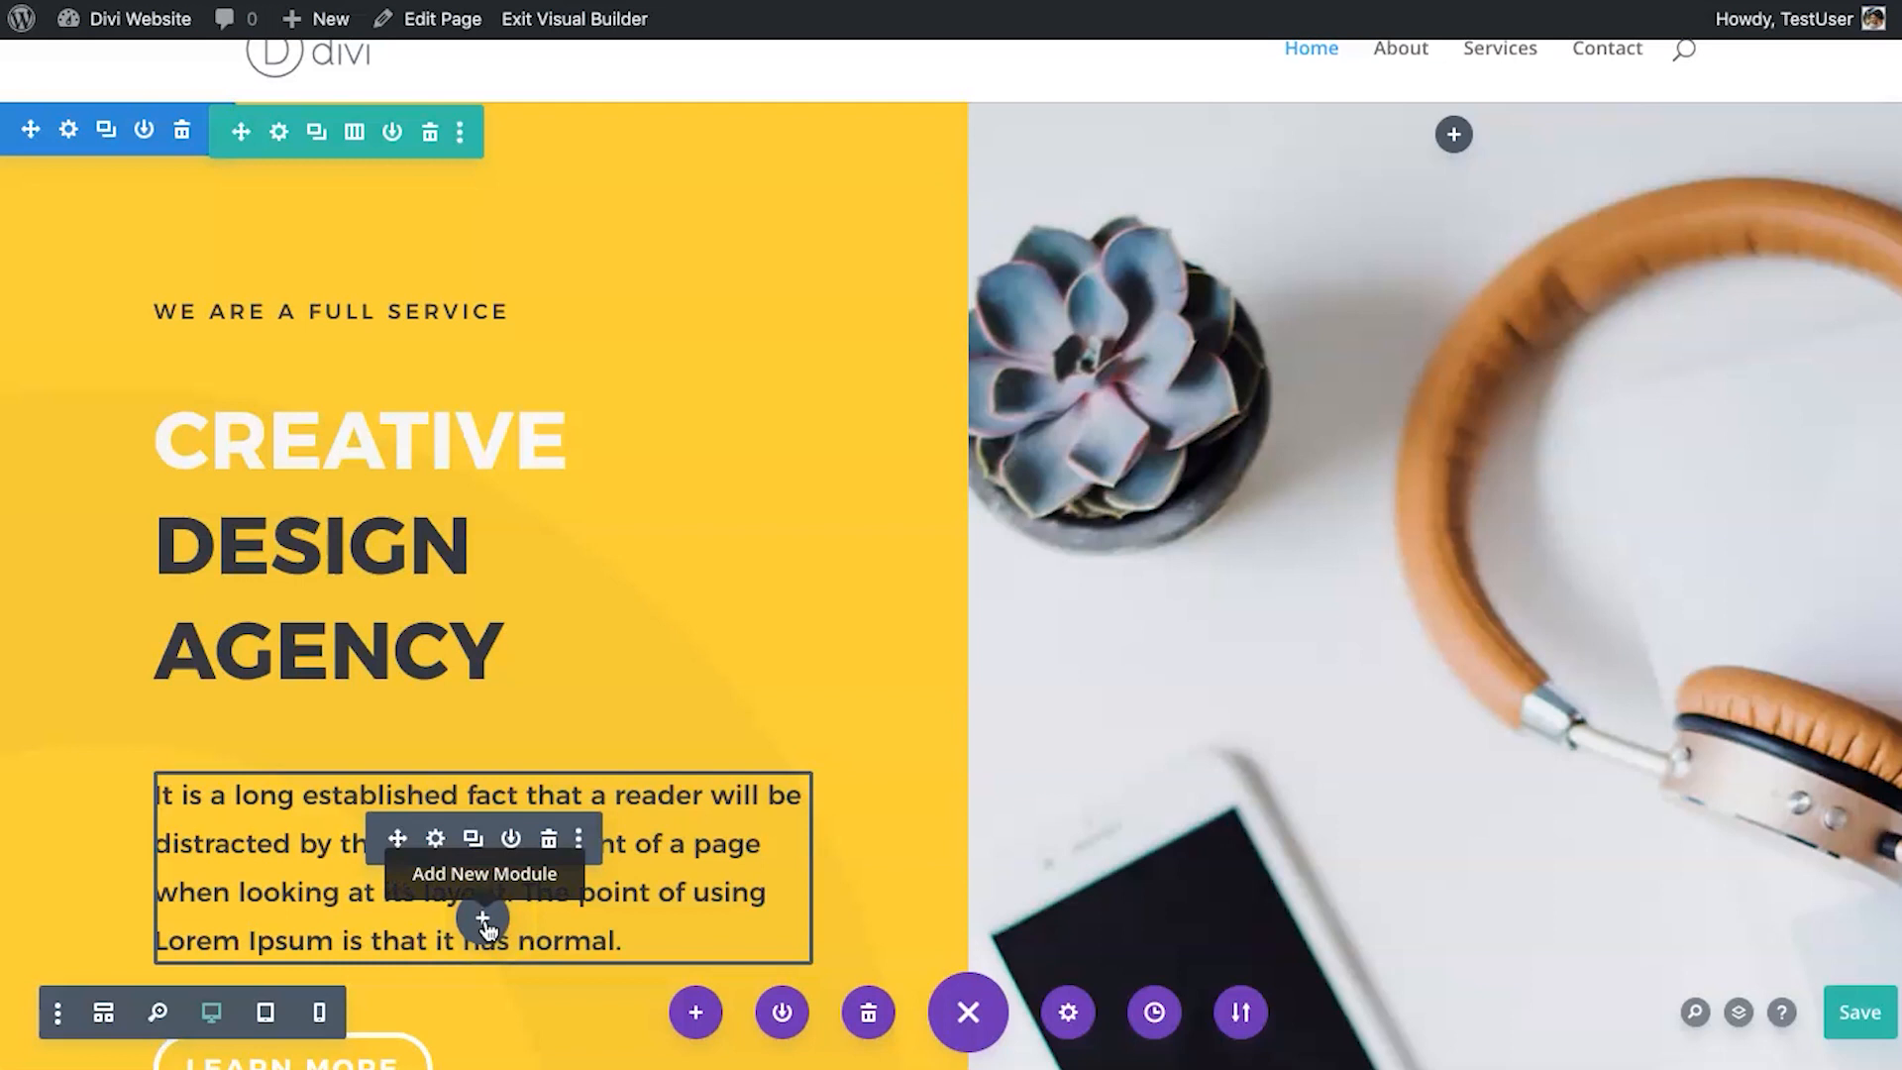
{"action": "left_click", "coordinate": [483, 919]}
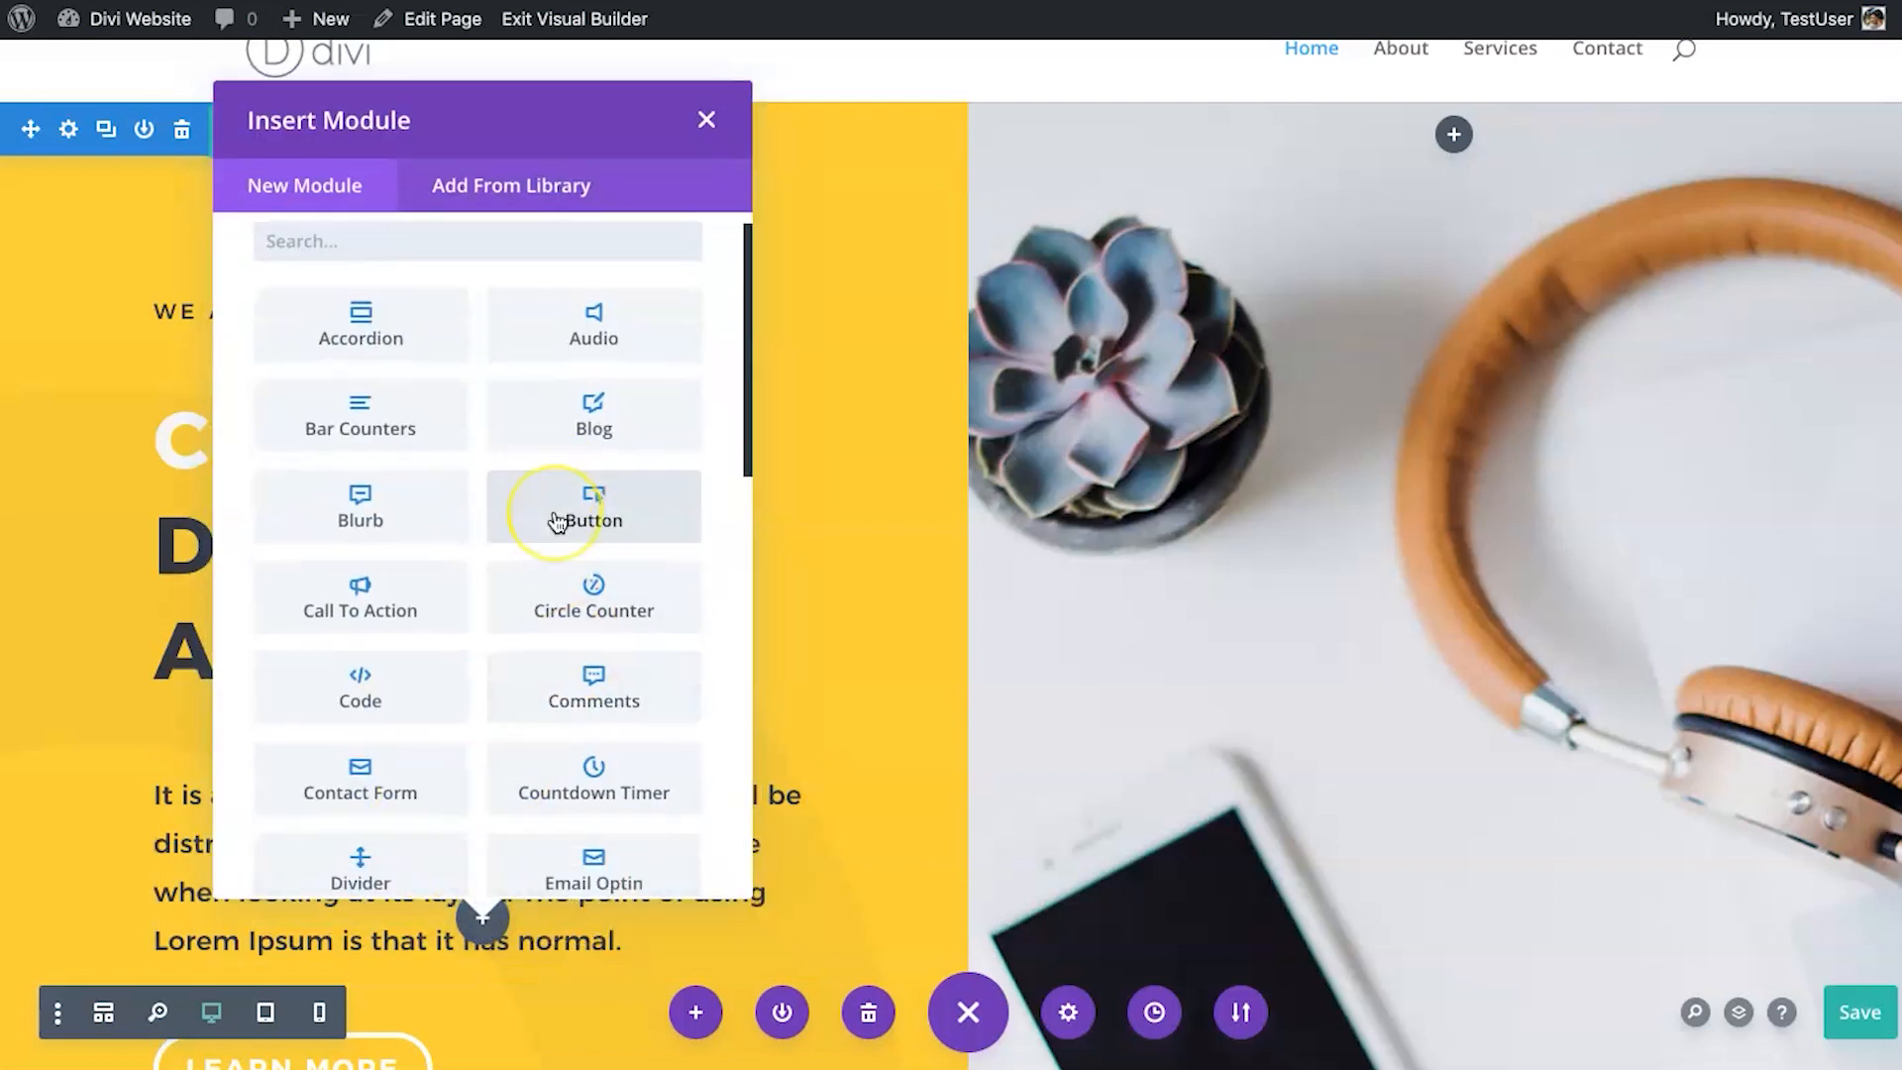
{"action": "scroll", "coordinate": [556, 522], "scroll_direction": "down", "scroll_amount": 5}
{"action": "scroll", "coordinate": [557, 522], "scroll_direction": "up", "scroll_amount": 5}
{"action": "left_click", "coordinate": [498, 343]}
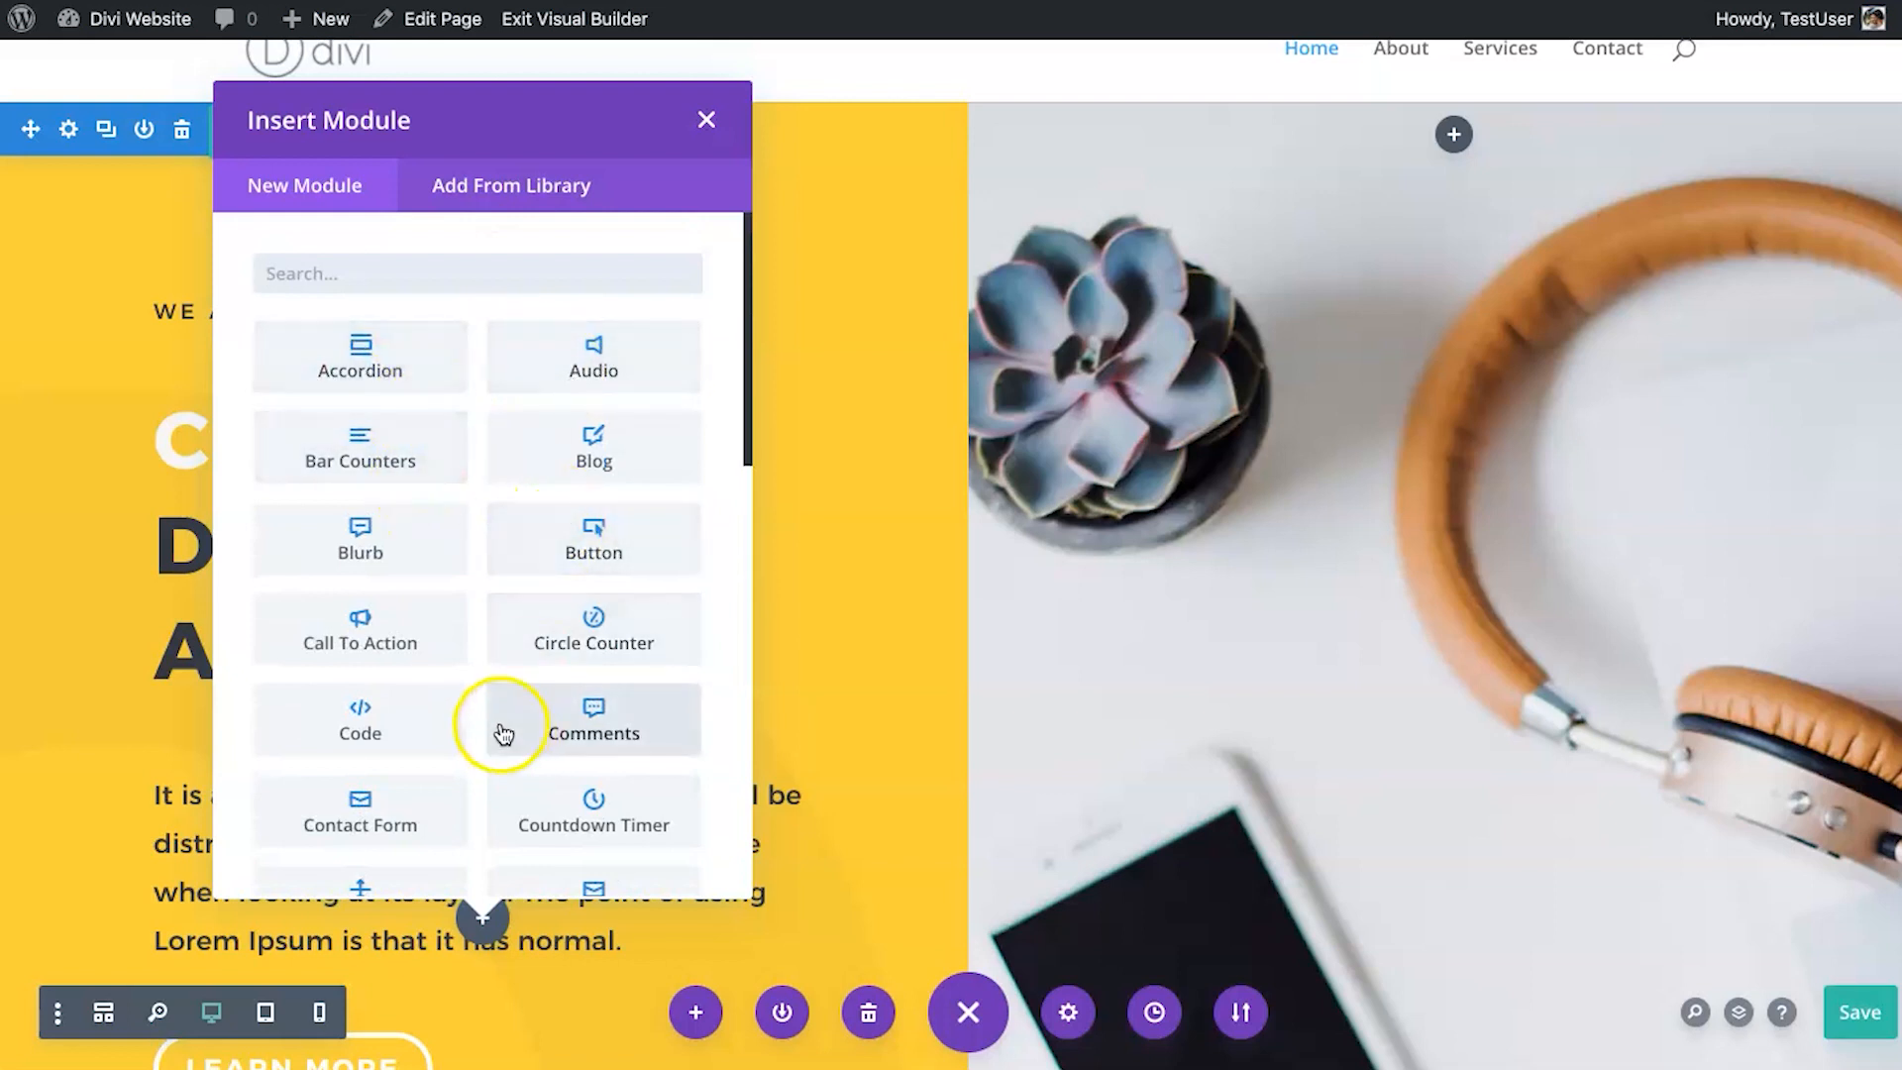
{"action": "scroll", "coordinate": [475, 733], "scroll_direction": "down", "scroll_amount": 5}
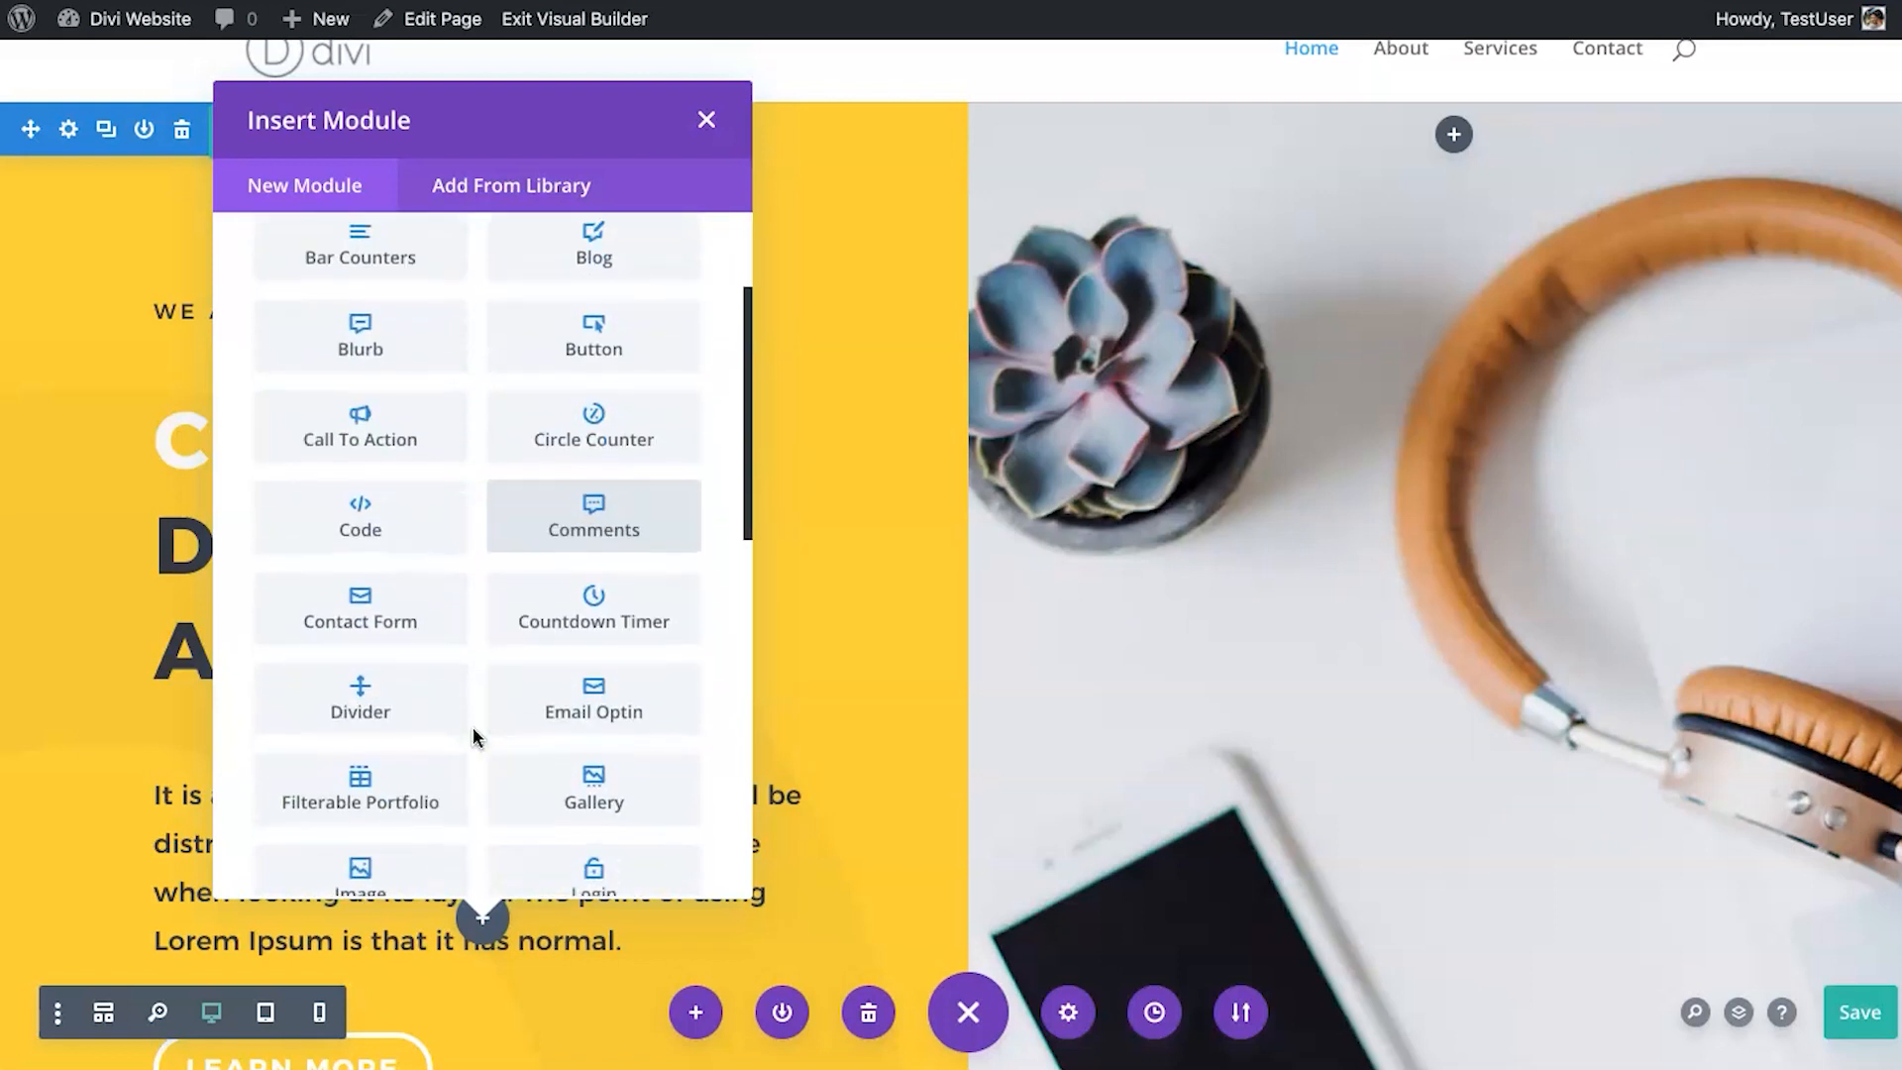
{"action": "scroll", "coordinate": [472, 731], "scroll_direction": "down", "scroll_amount": 5}
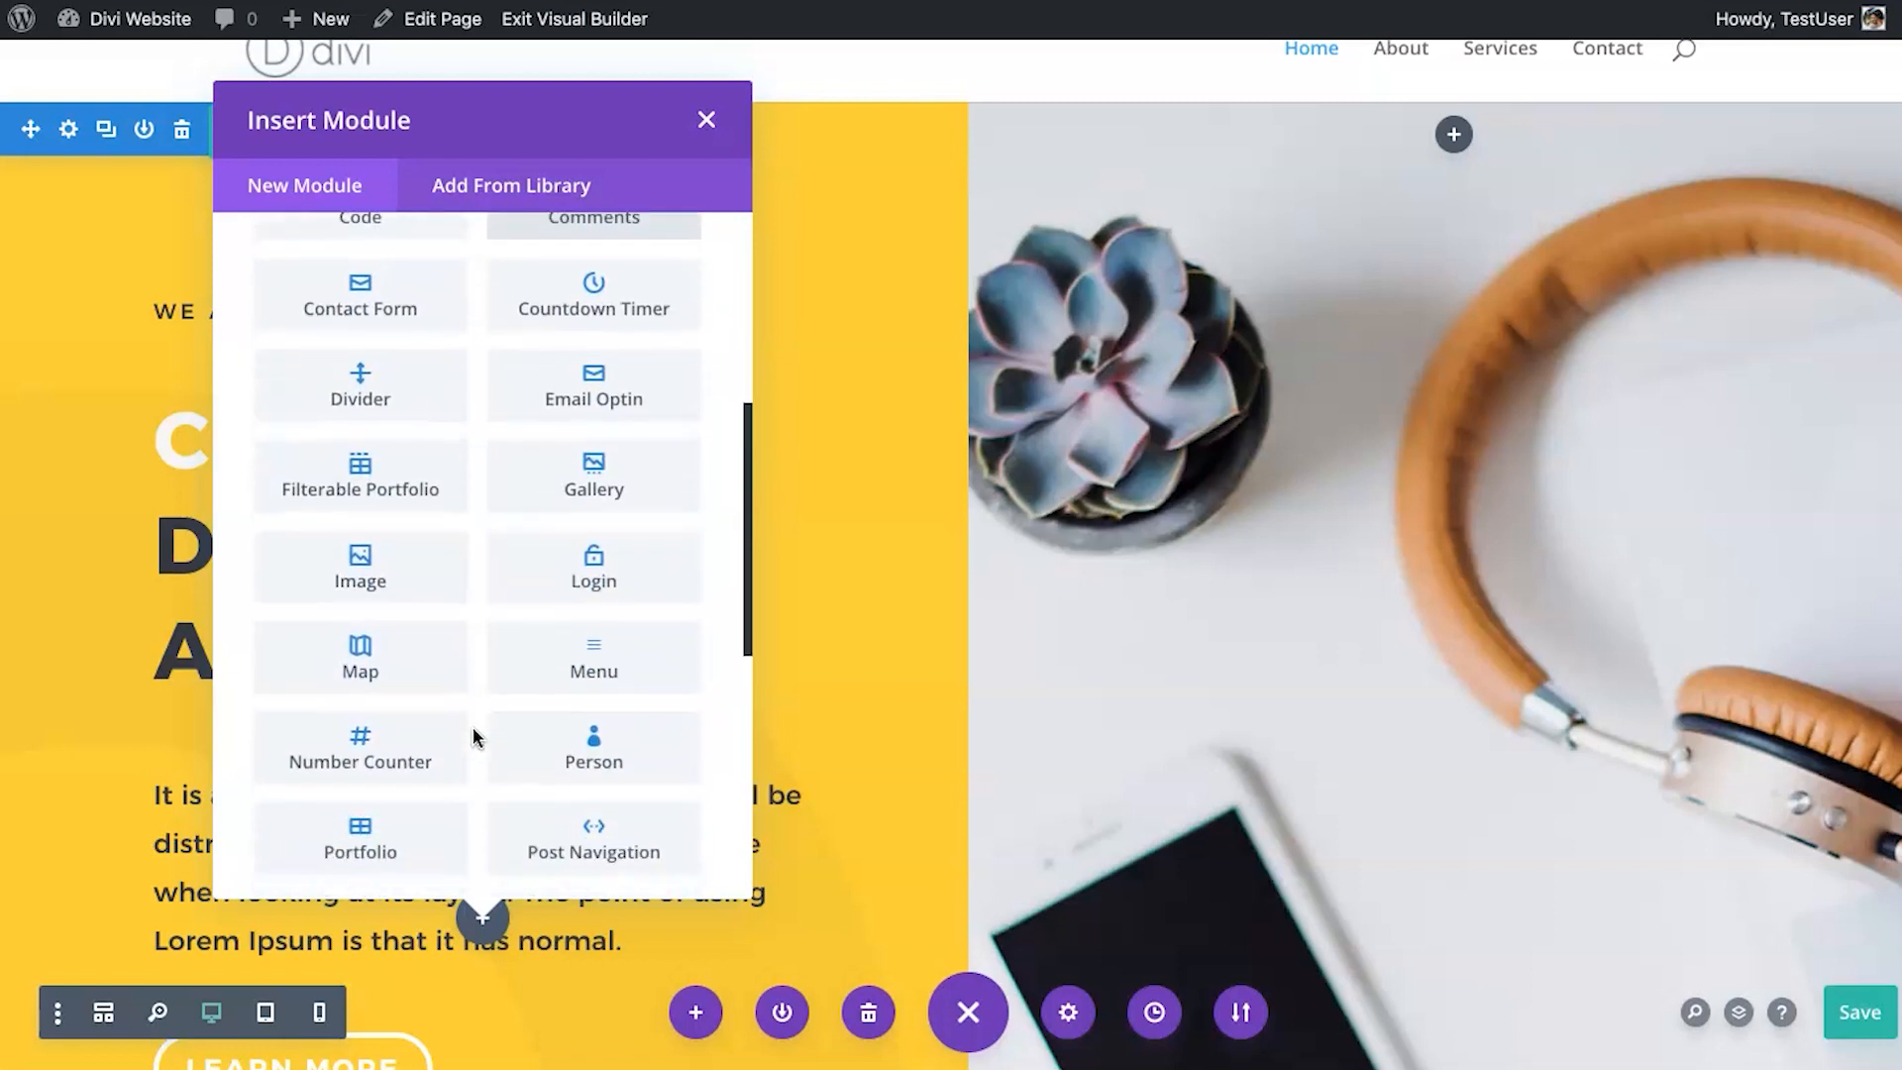
{"action": "scroll", "coordinate": [472, 735], "scroll_direction": "down", "scroll_amount": 9}
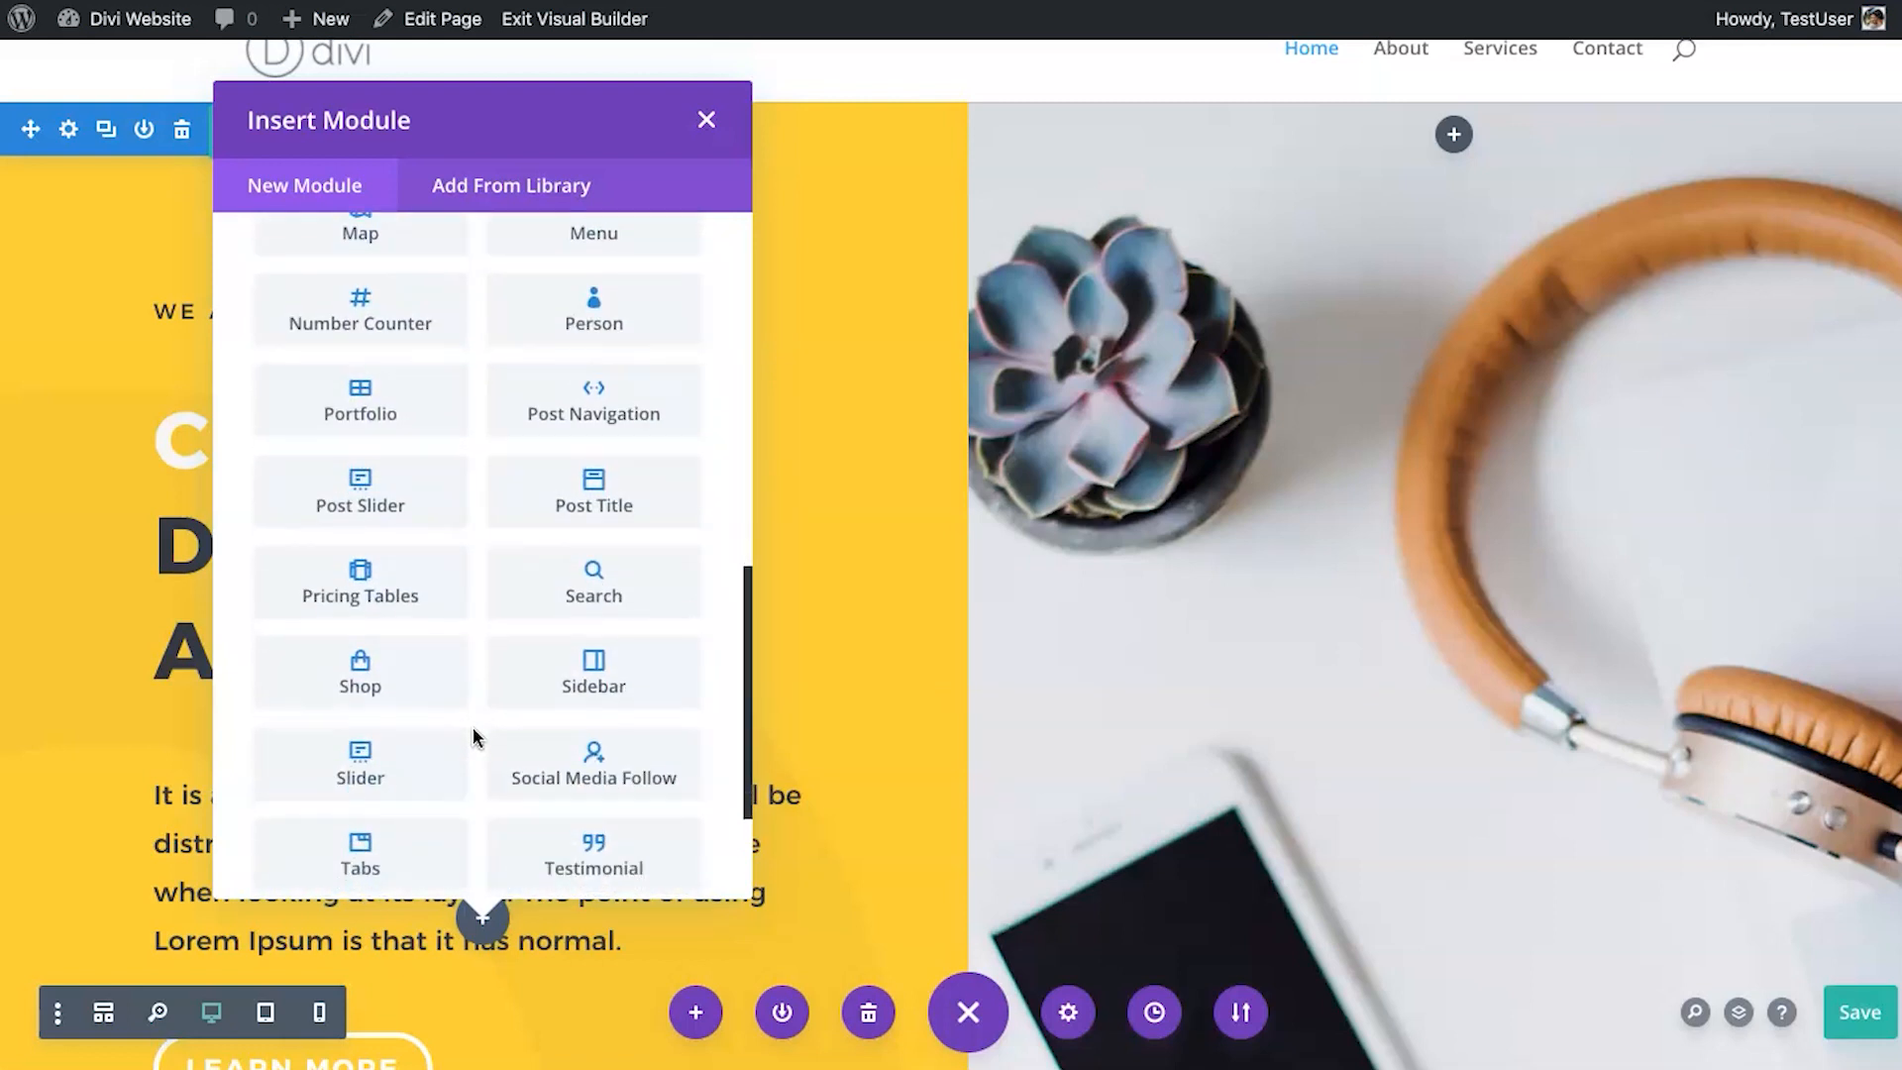
{"action": "scroll", "coordinate": [473, 737], "scroll_direction": "up", "scroll_amount": 10}
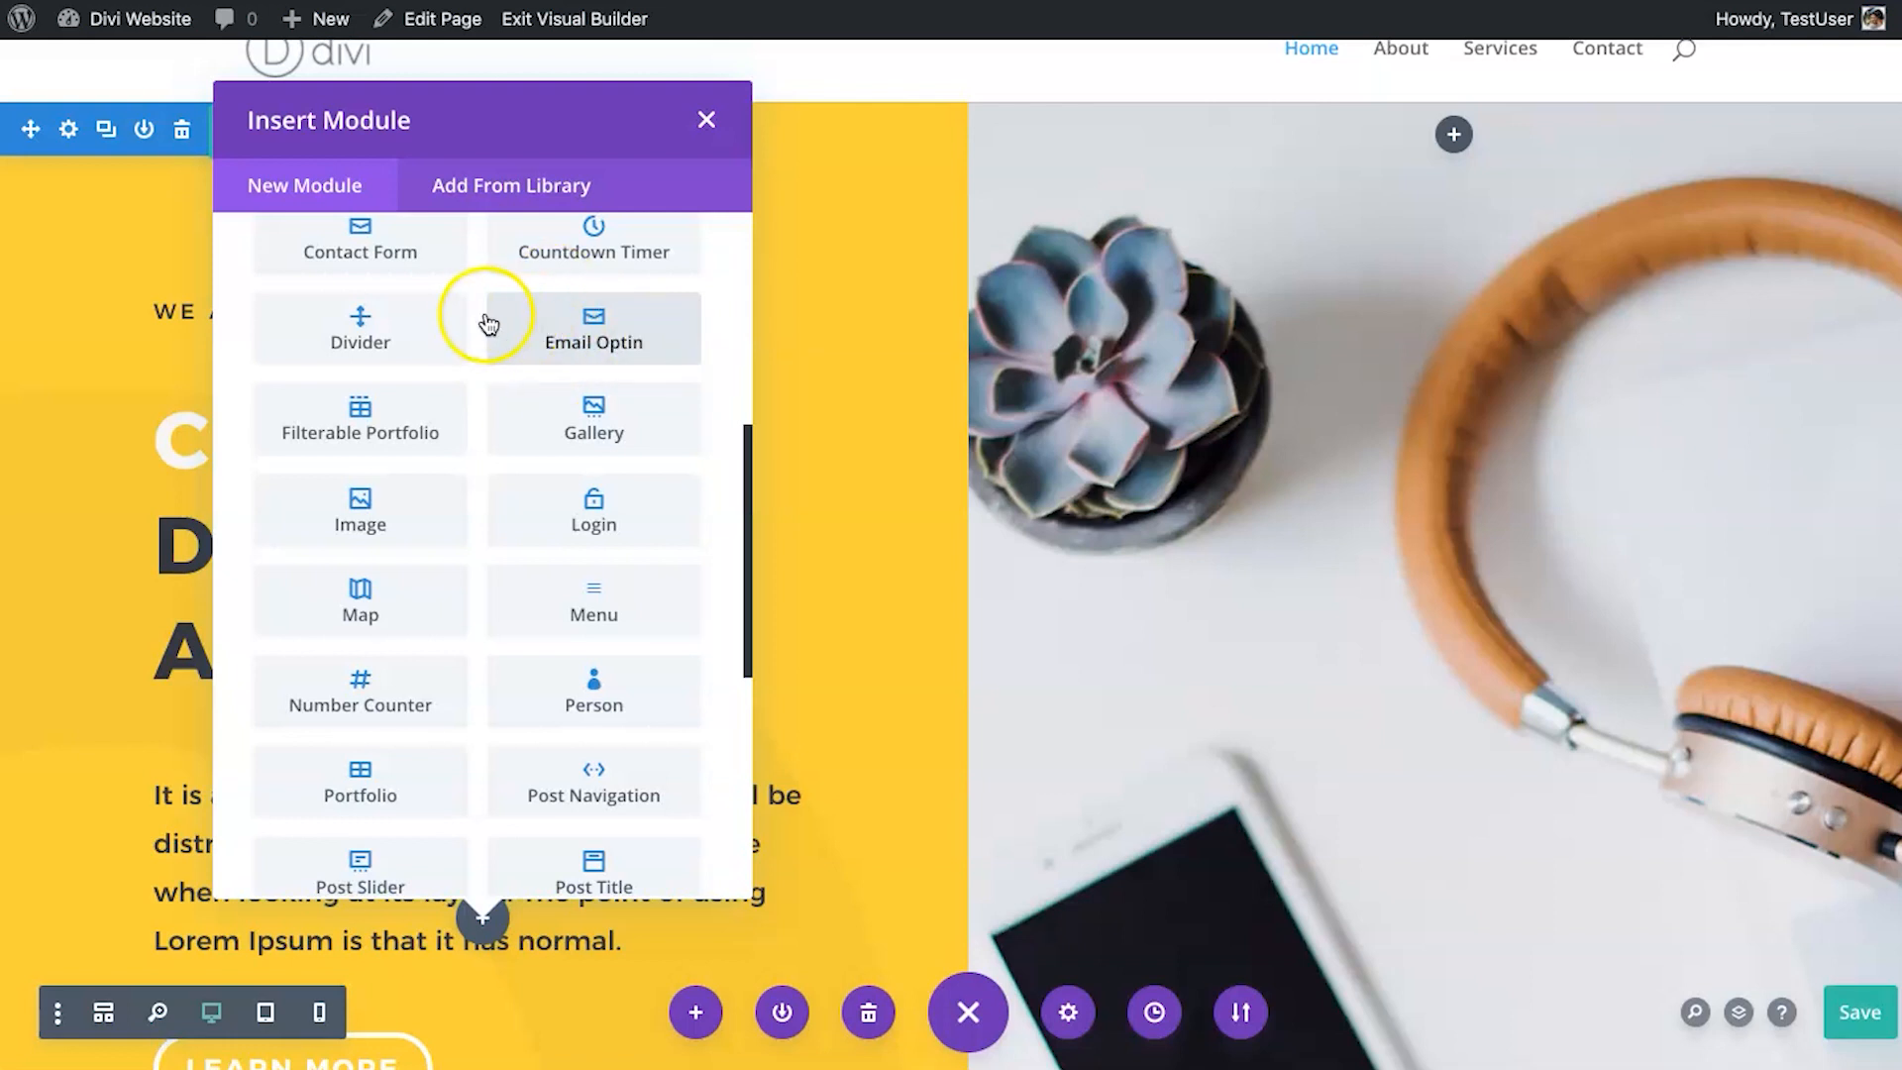
{"action": "scroll", "coordinate": [480, 319], "scroll_direction": "up", "scroll_amount": 2}
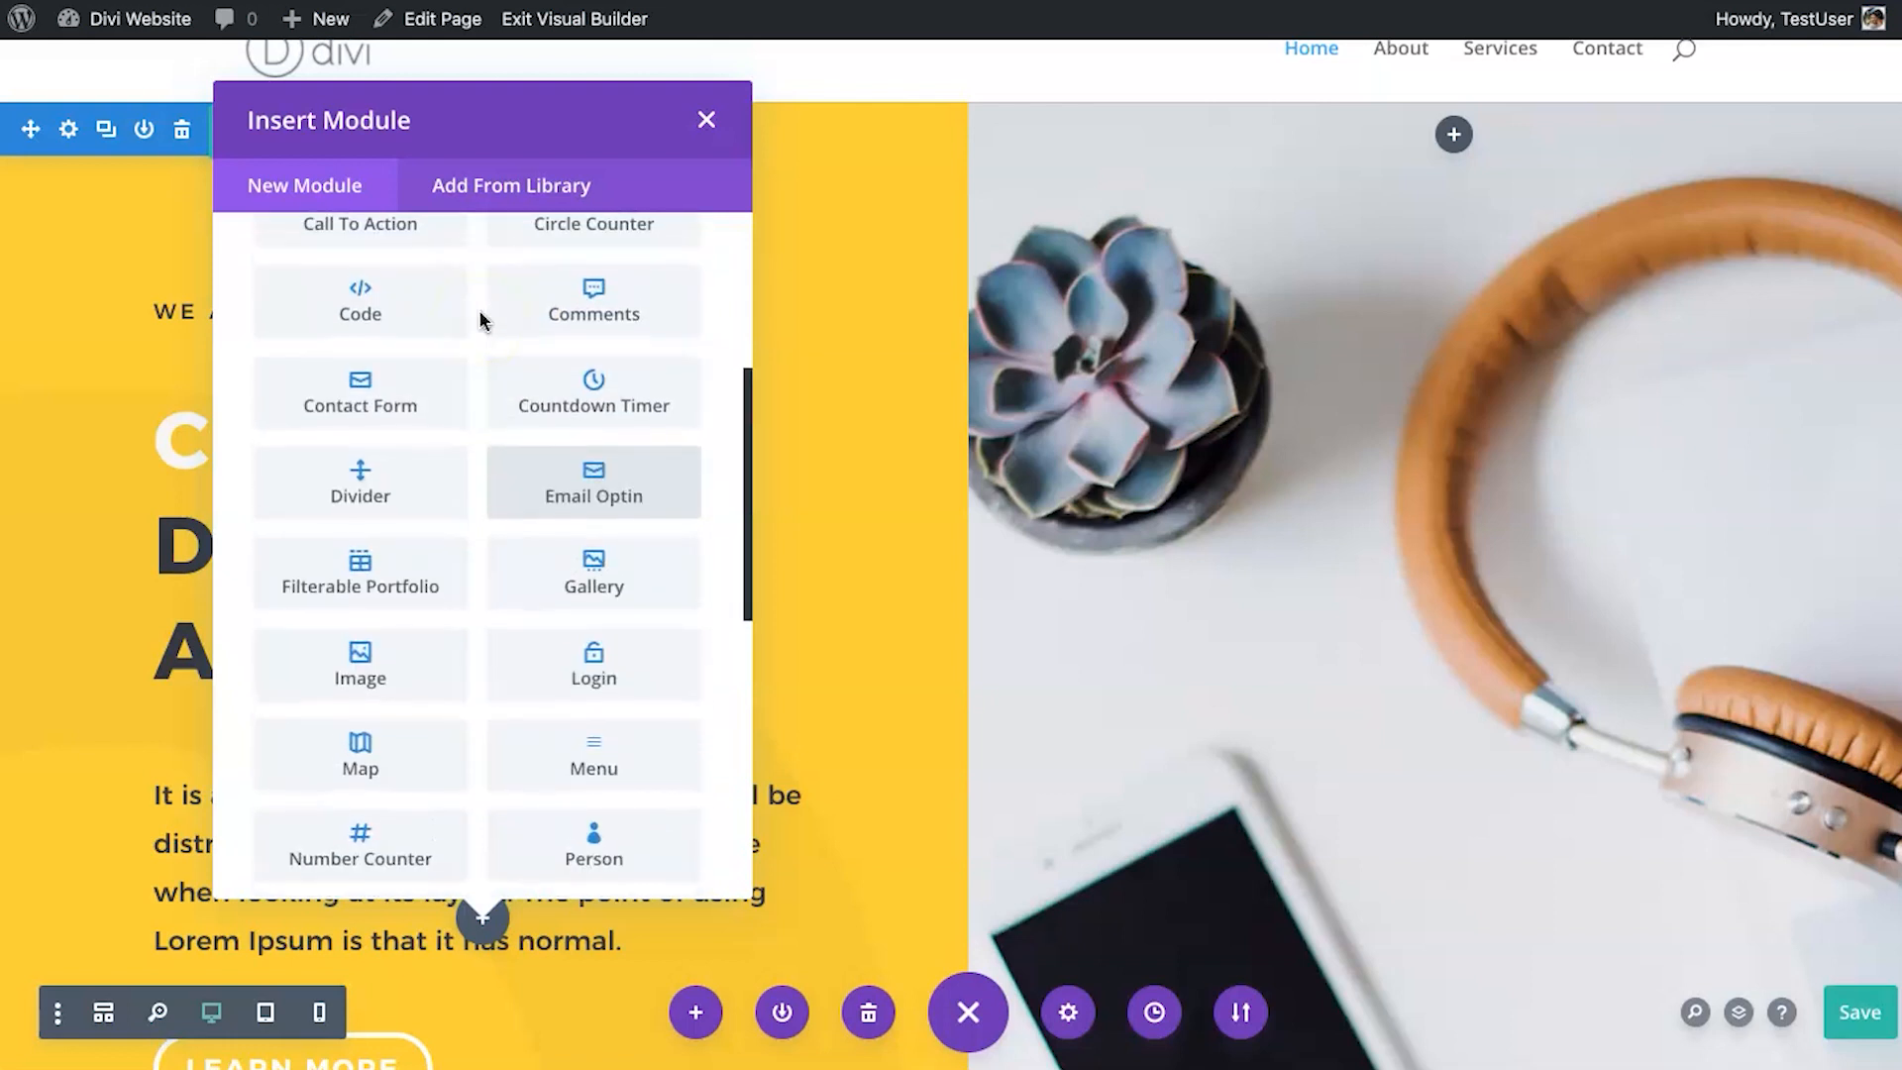
{"action": "scroll", "coordinate": [471, 494], "scroll_direction": "down", "scroll_amount": 1}
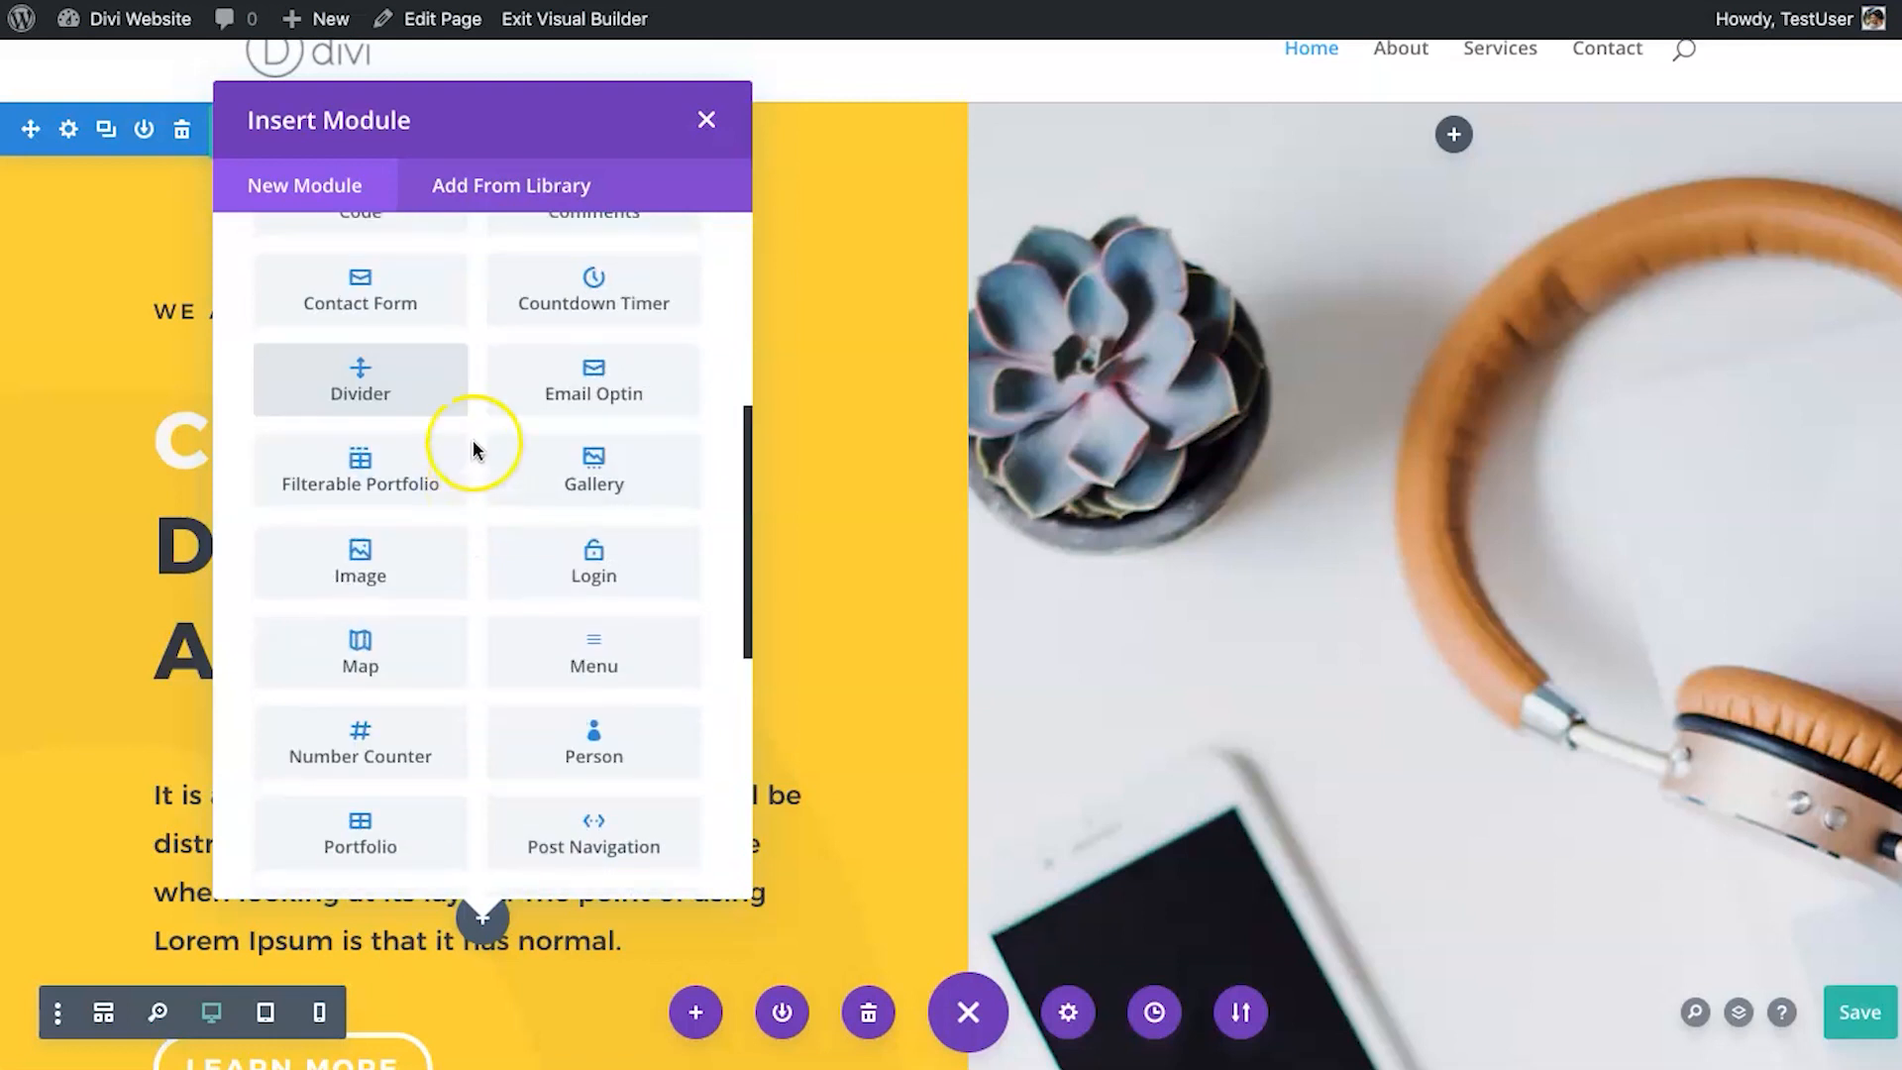
{"action": "scroll", "coordinate": [472, 508], "scroll_direction": "up", "scroll_amount": 3}
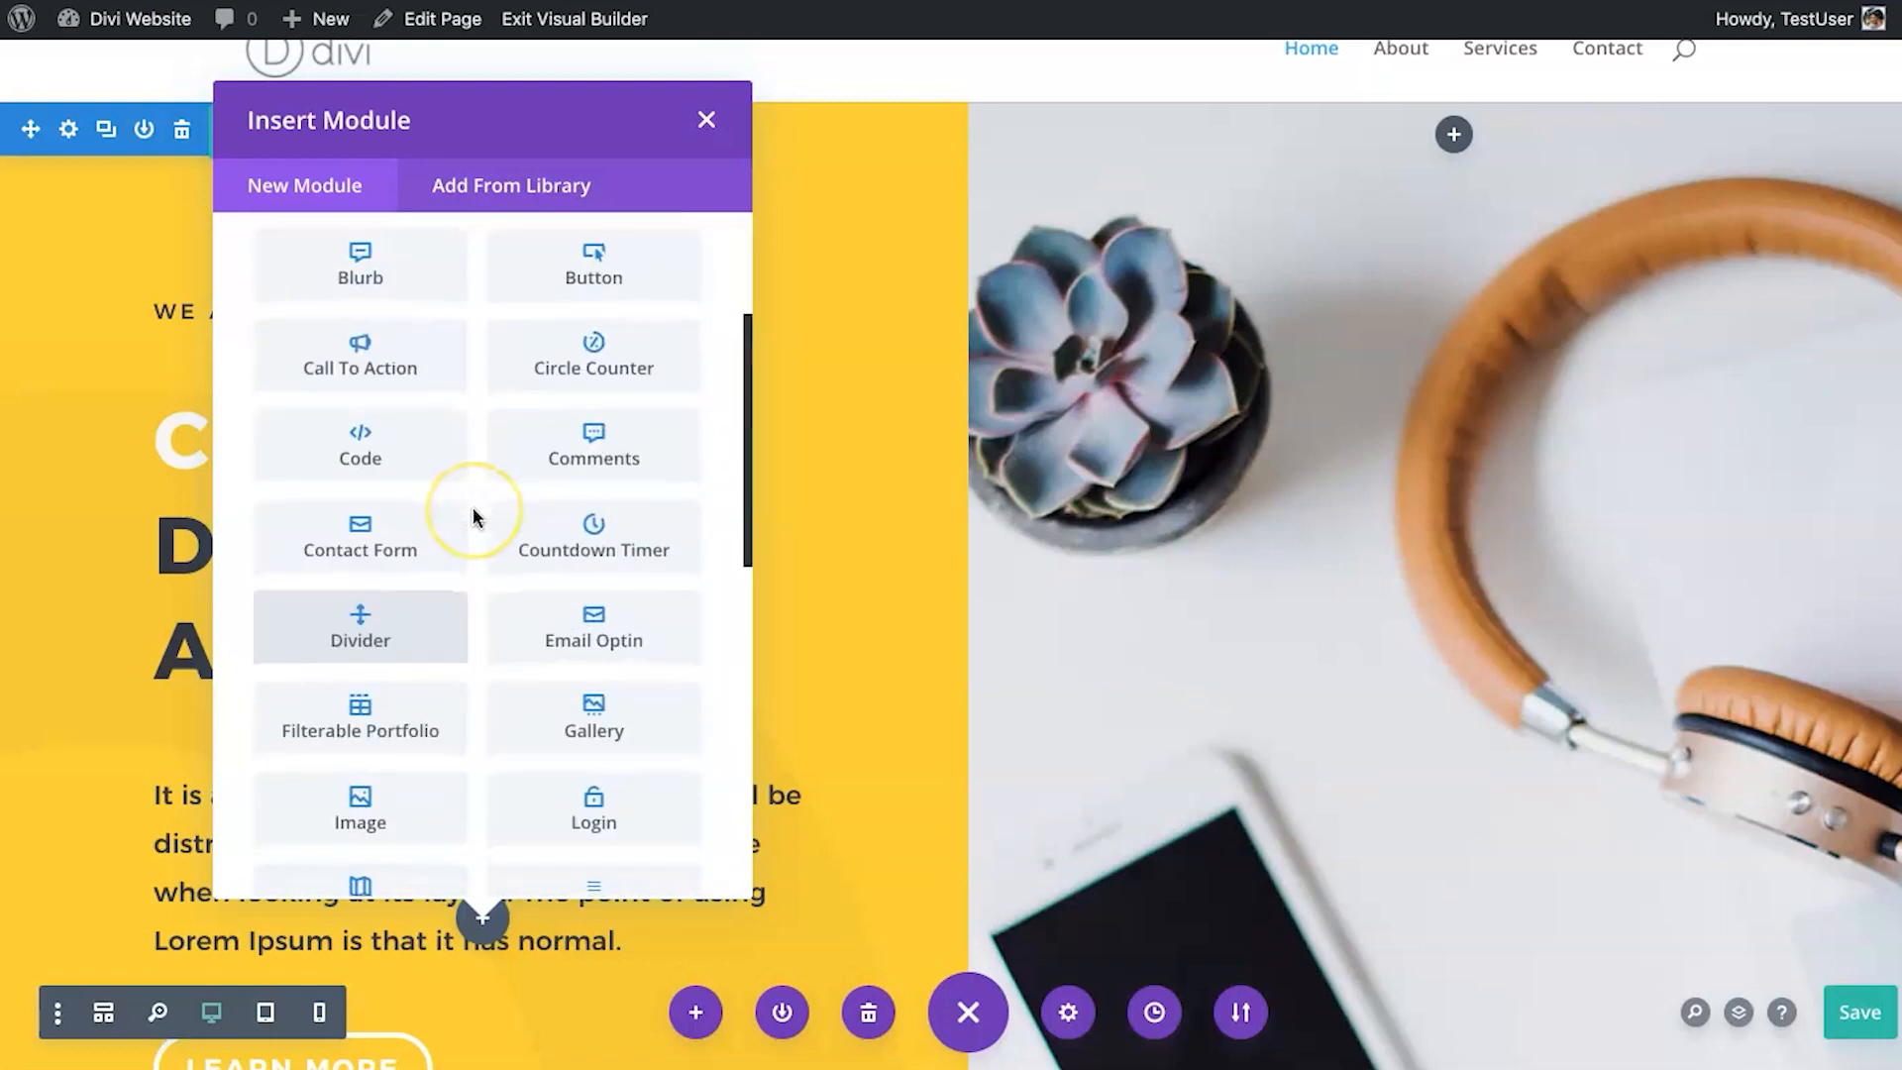
{"action": "scroll", "coordinate": [472, 507], "scroll_direction": "down", "scroll_amount": 2}
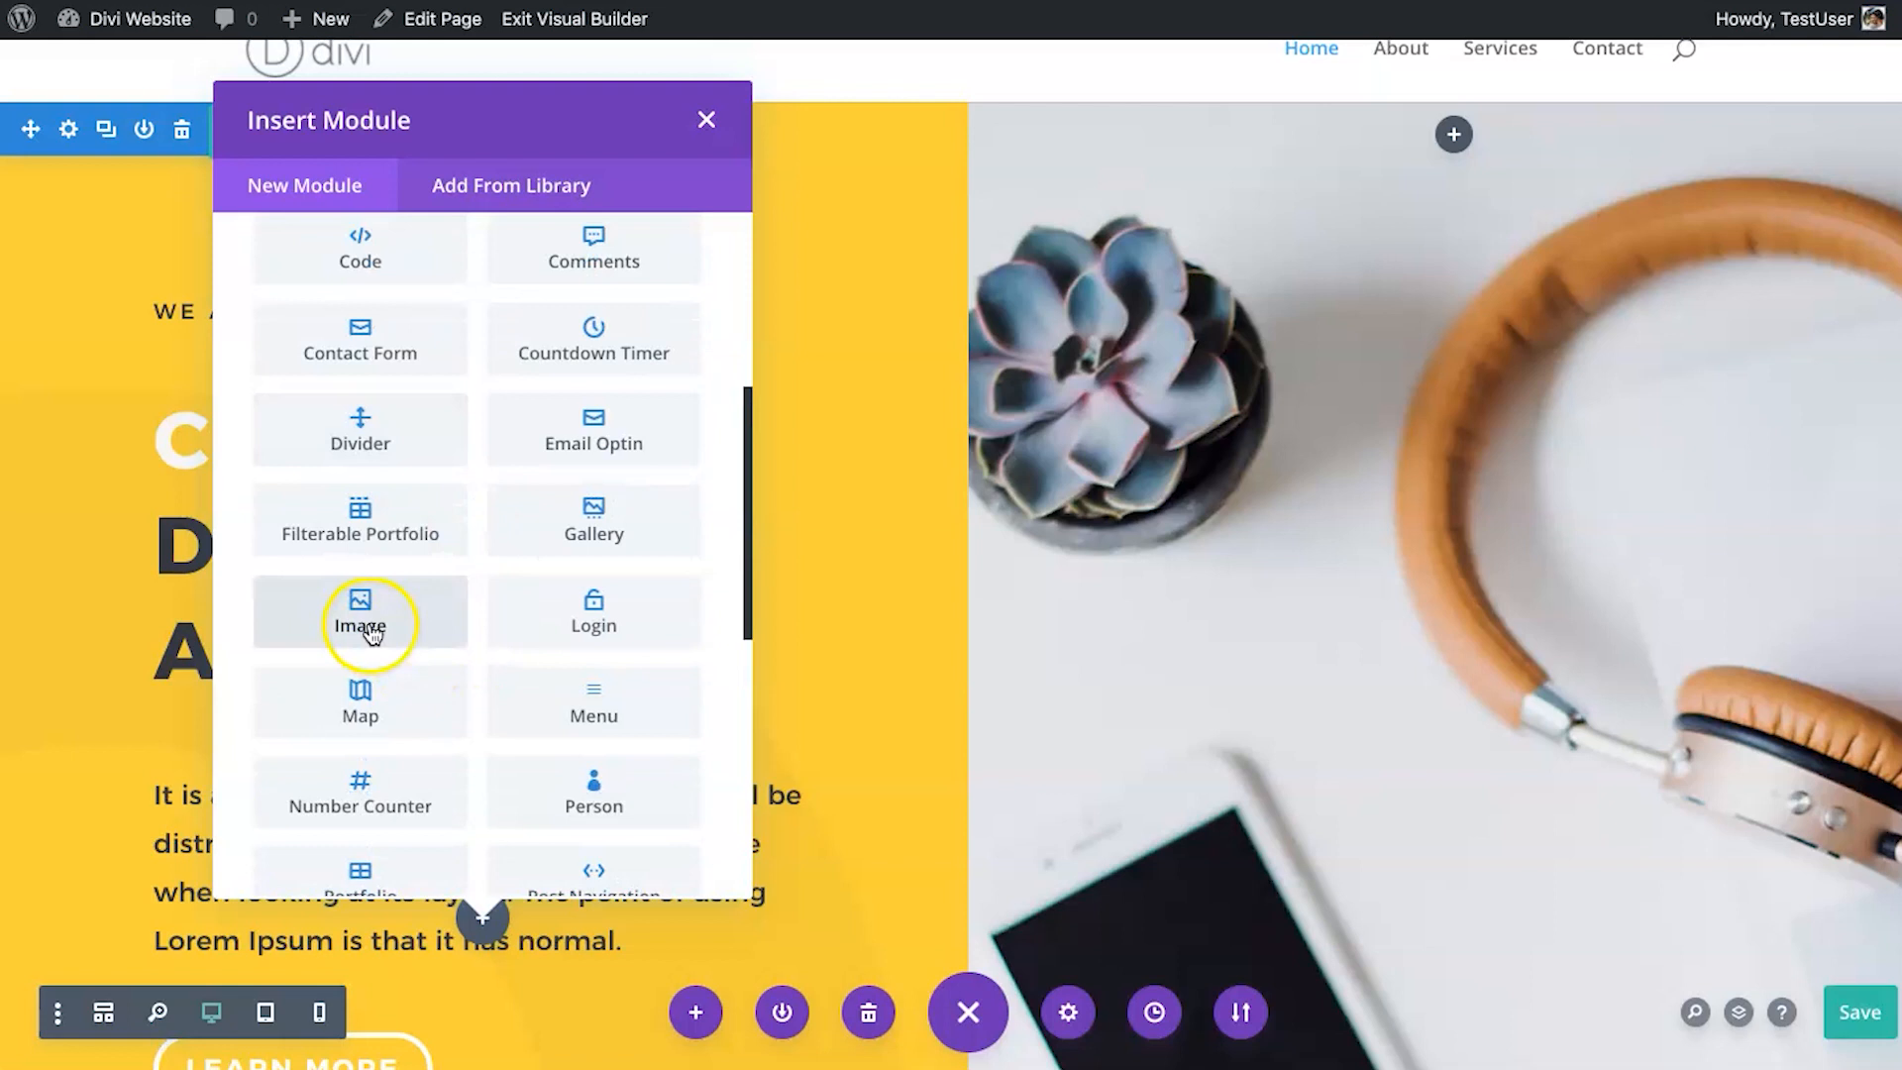
{"action": "scroll", "coordinate": [594, 518], "scroll_direction": "down", "scroll_amount": 2}
{"action": "scroll", "coordinate": [581, 756], "scroll_direction": "down", "scroll_amount": 1}
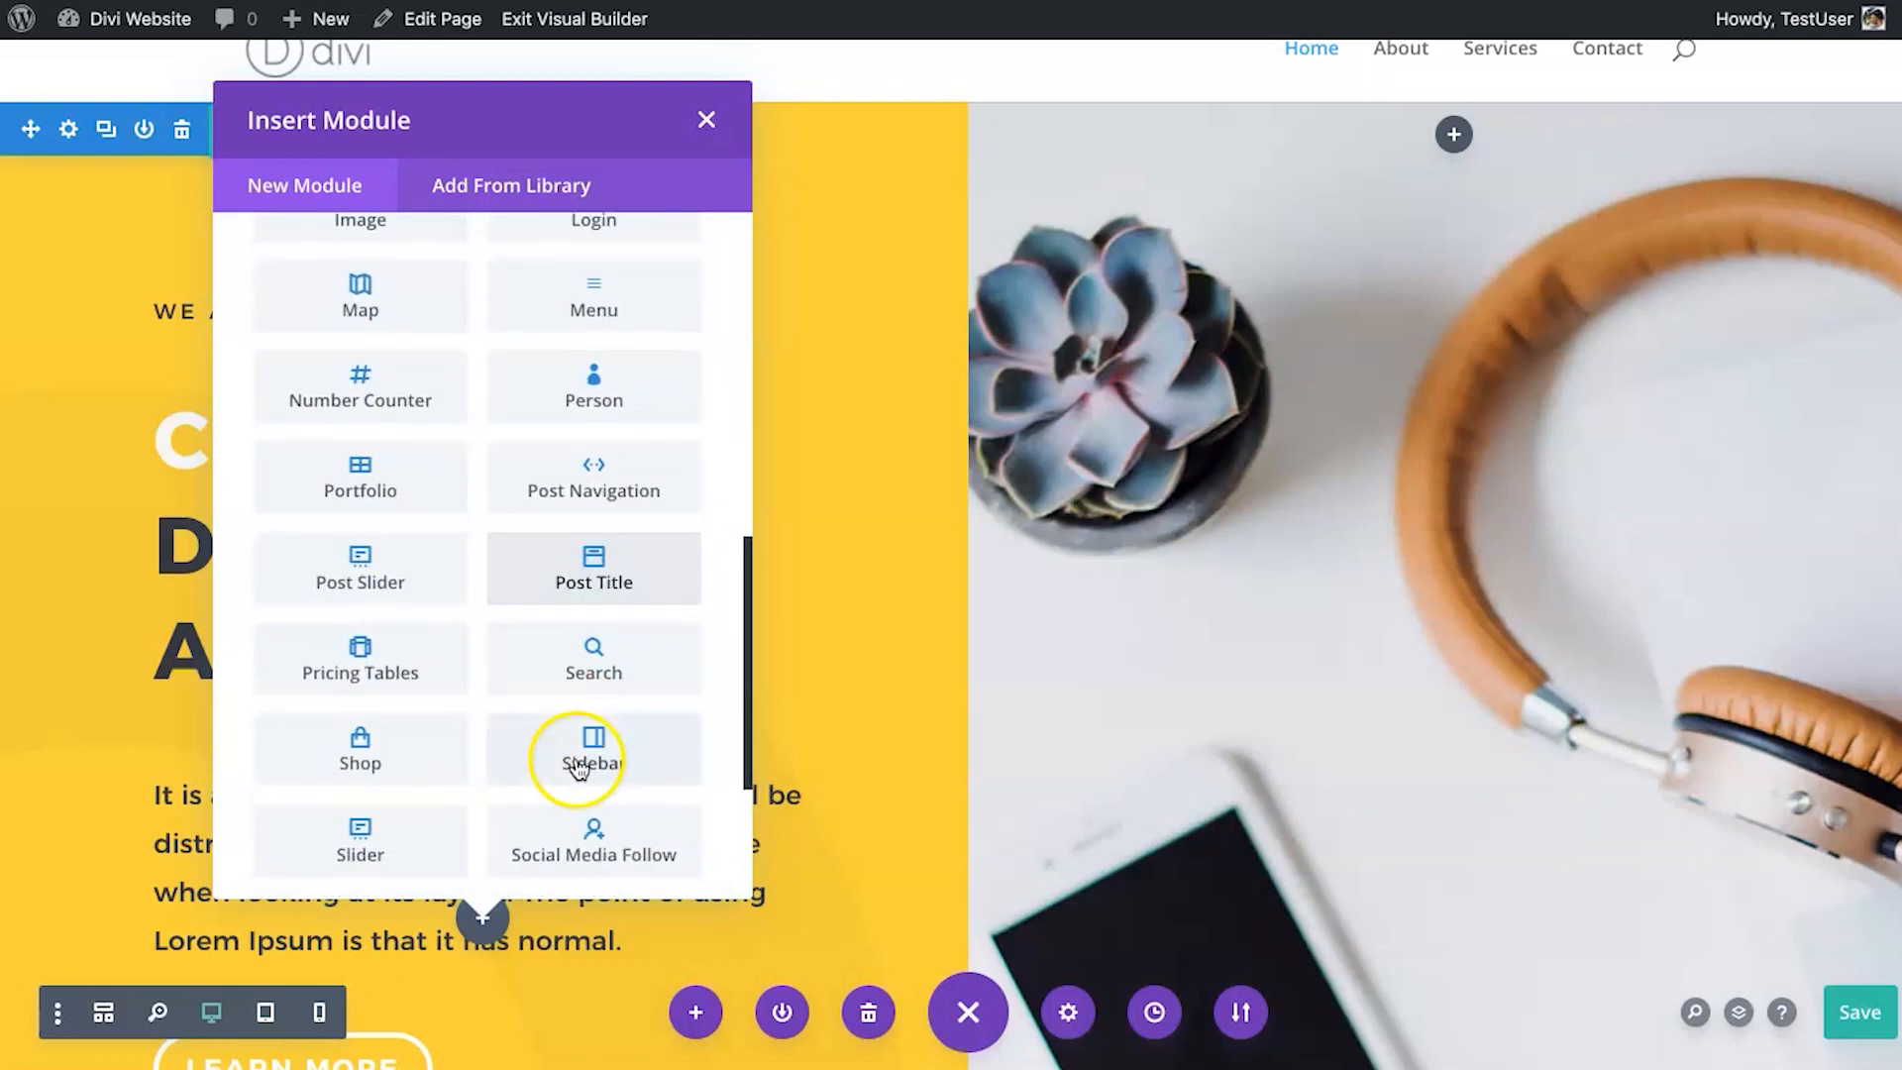
{"action": "scroll", "coordinate": [578, 765], "scroll_direction": "down", "scroll_amount": 2}
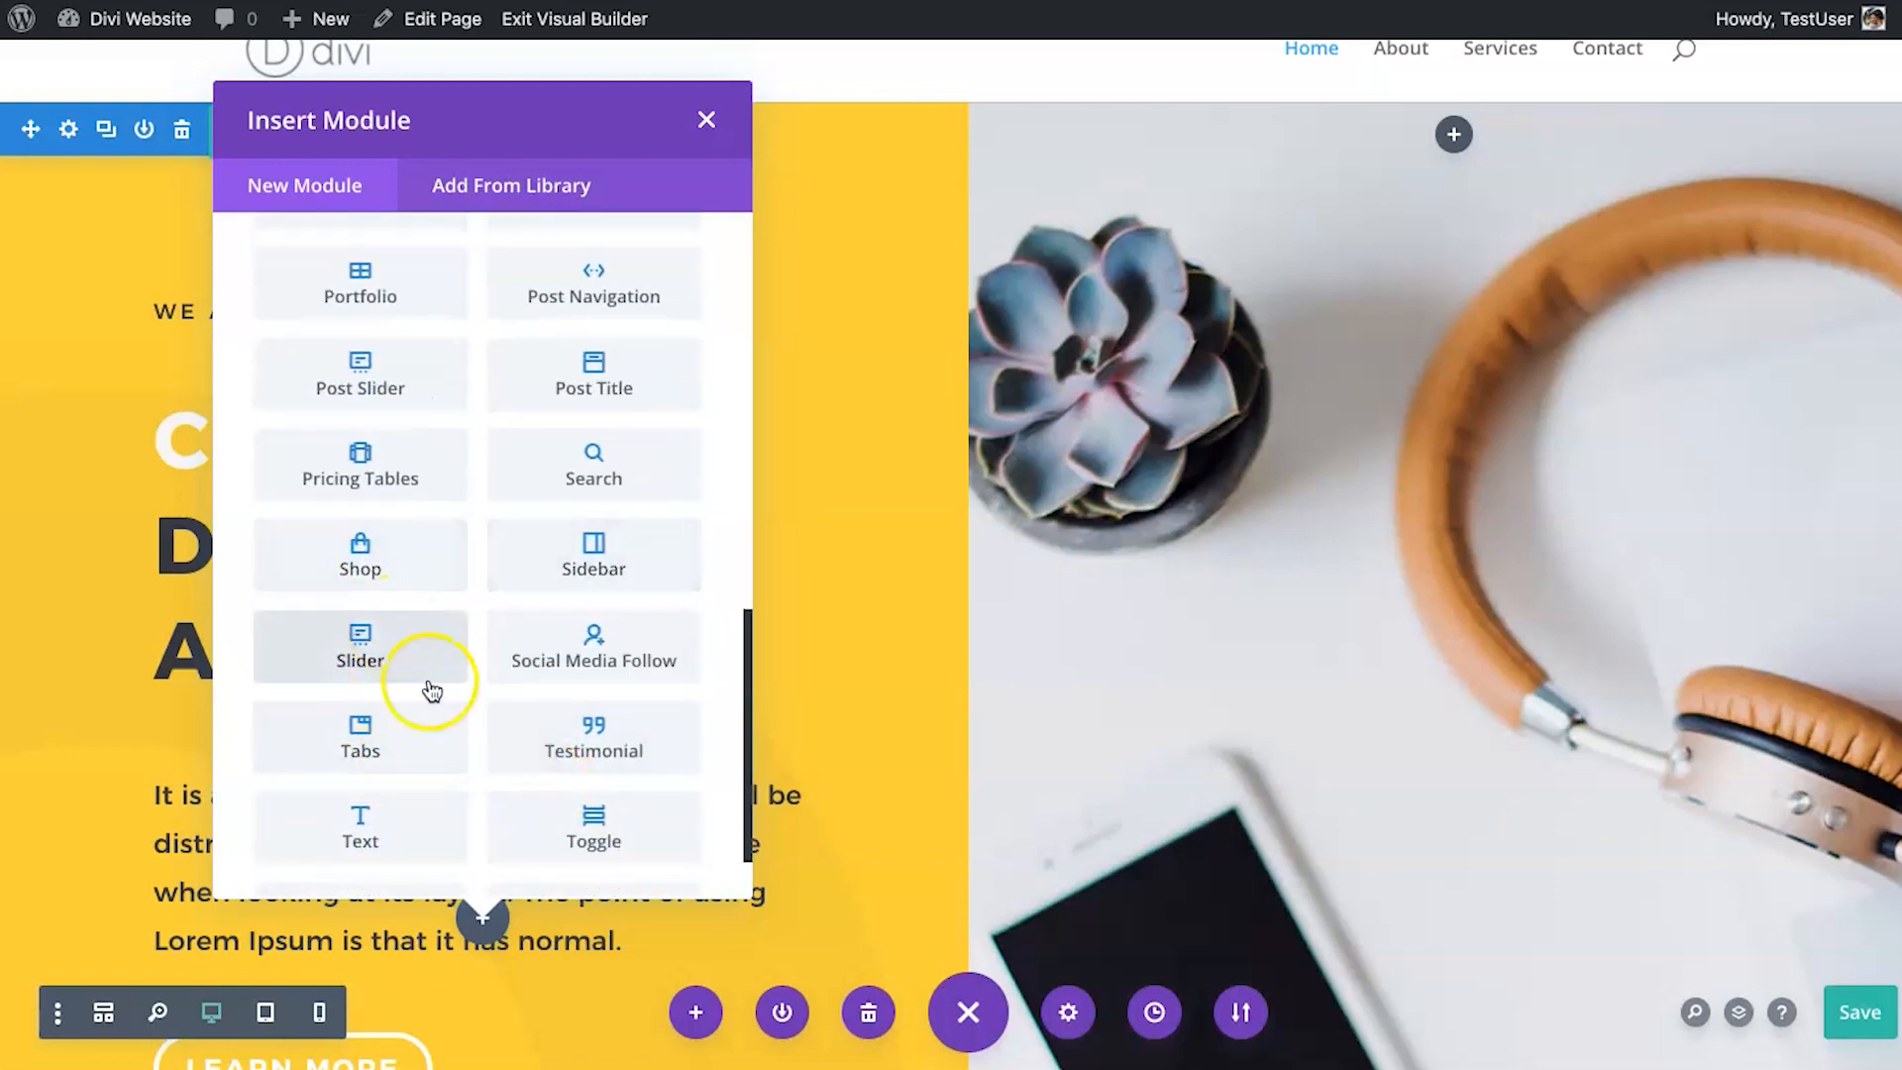
{"action": "scroll", "coordinate": [415, 803], "scroll_direction": "down", "scroll_amount": 1}
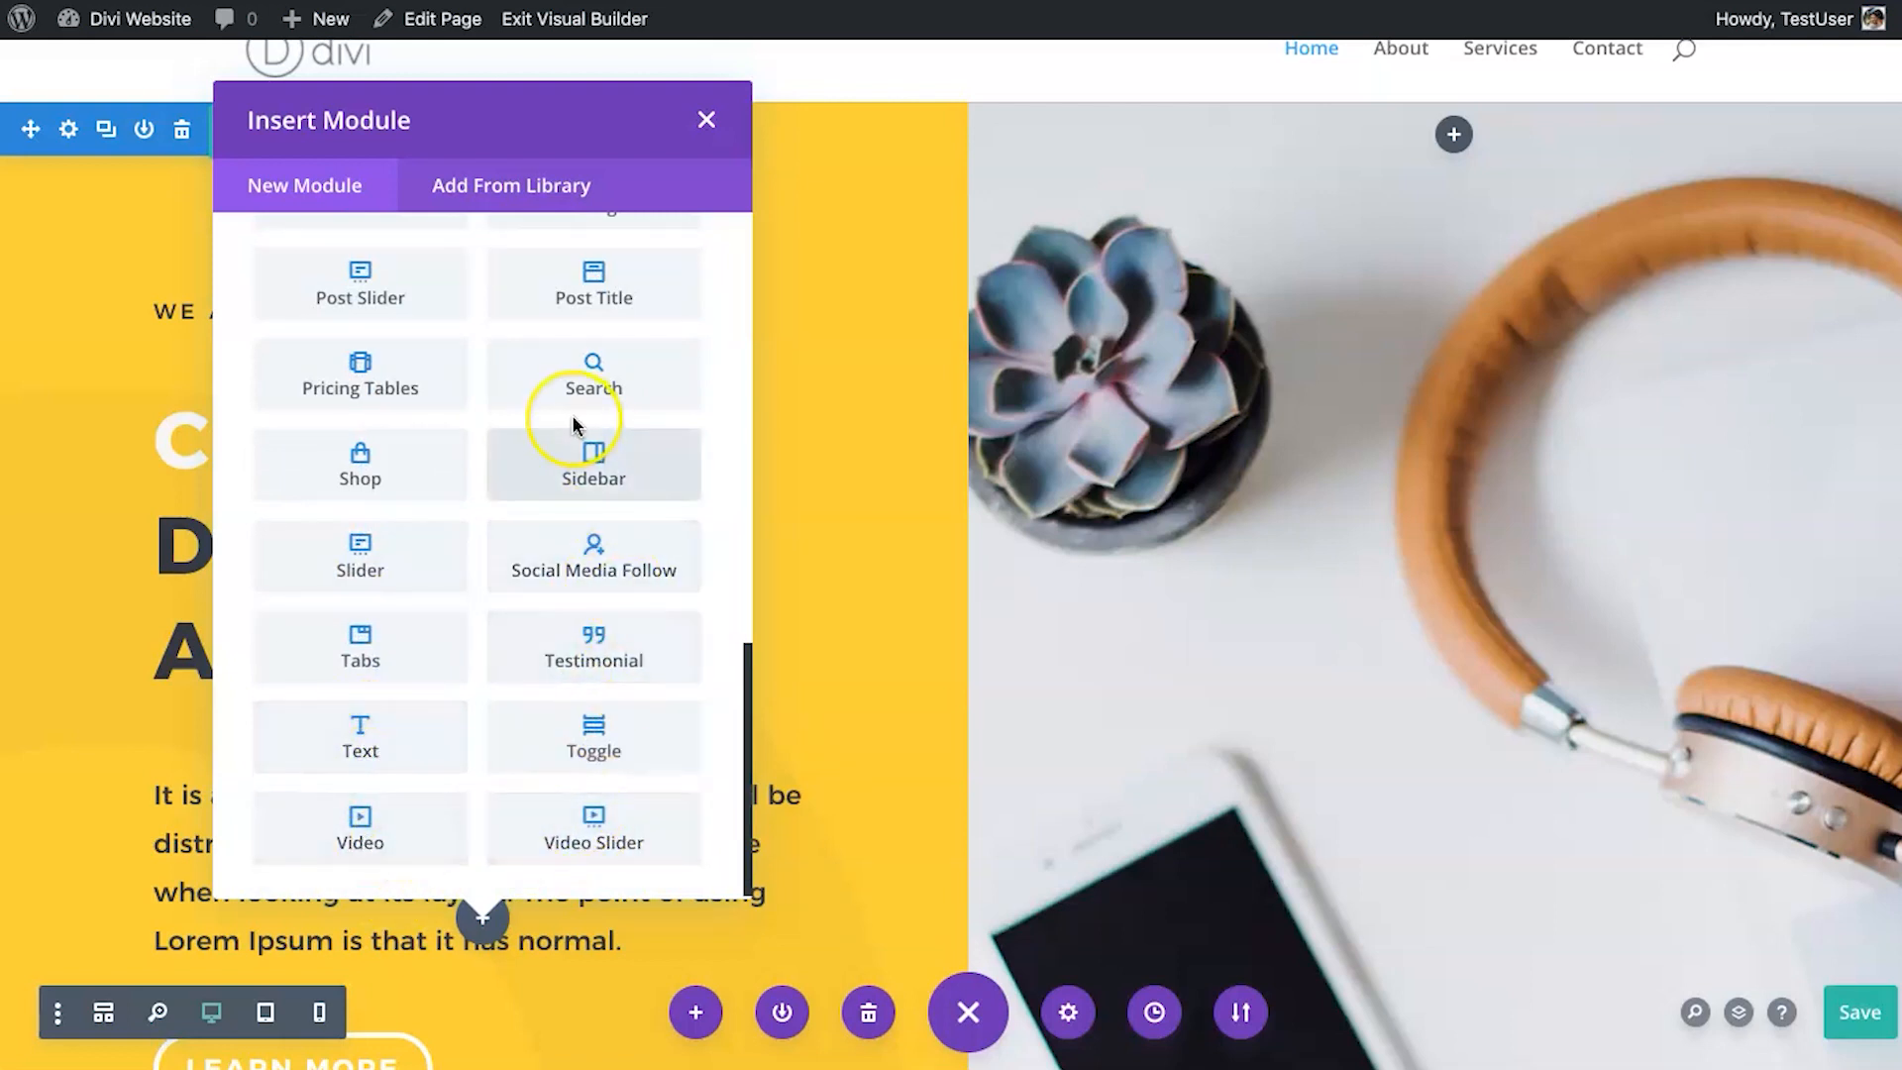
{"action": "scroll", "coordinate": [573, 424], "scroll_direction": "up", "scroll_amount": 10}
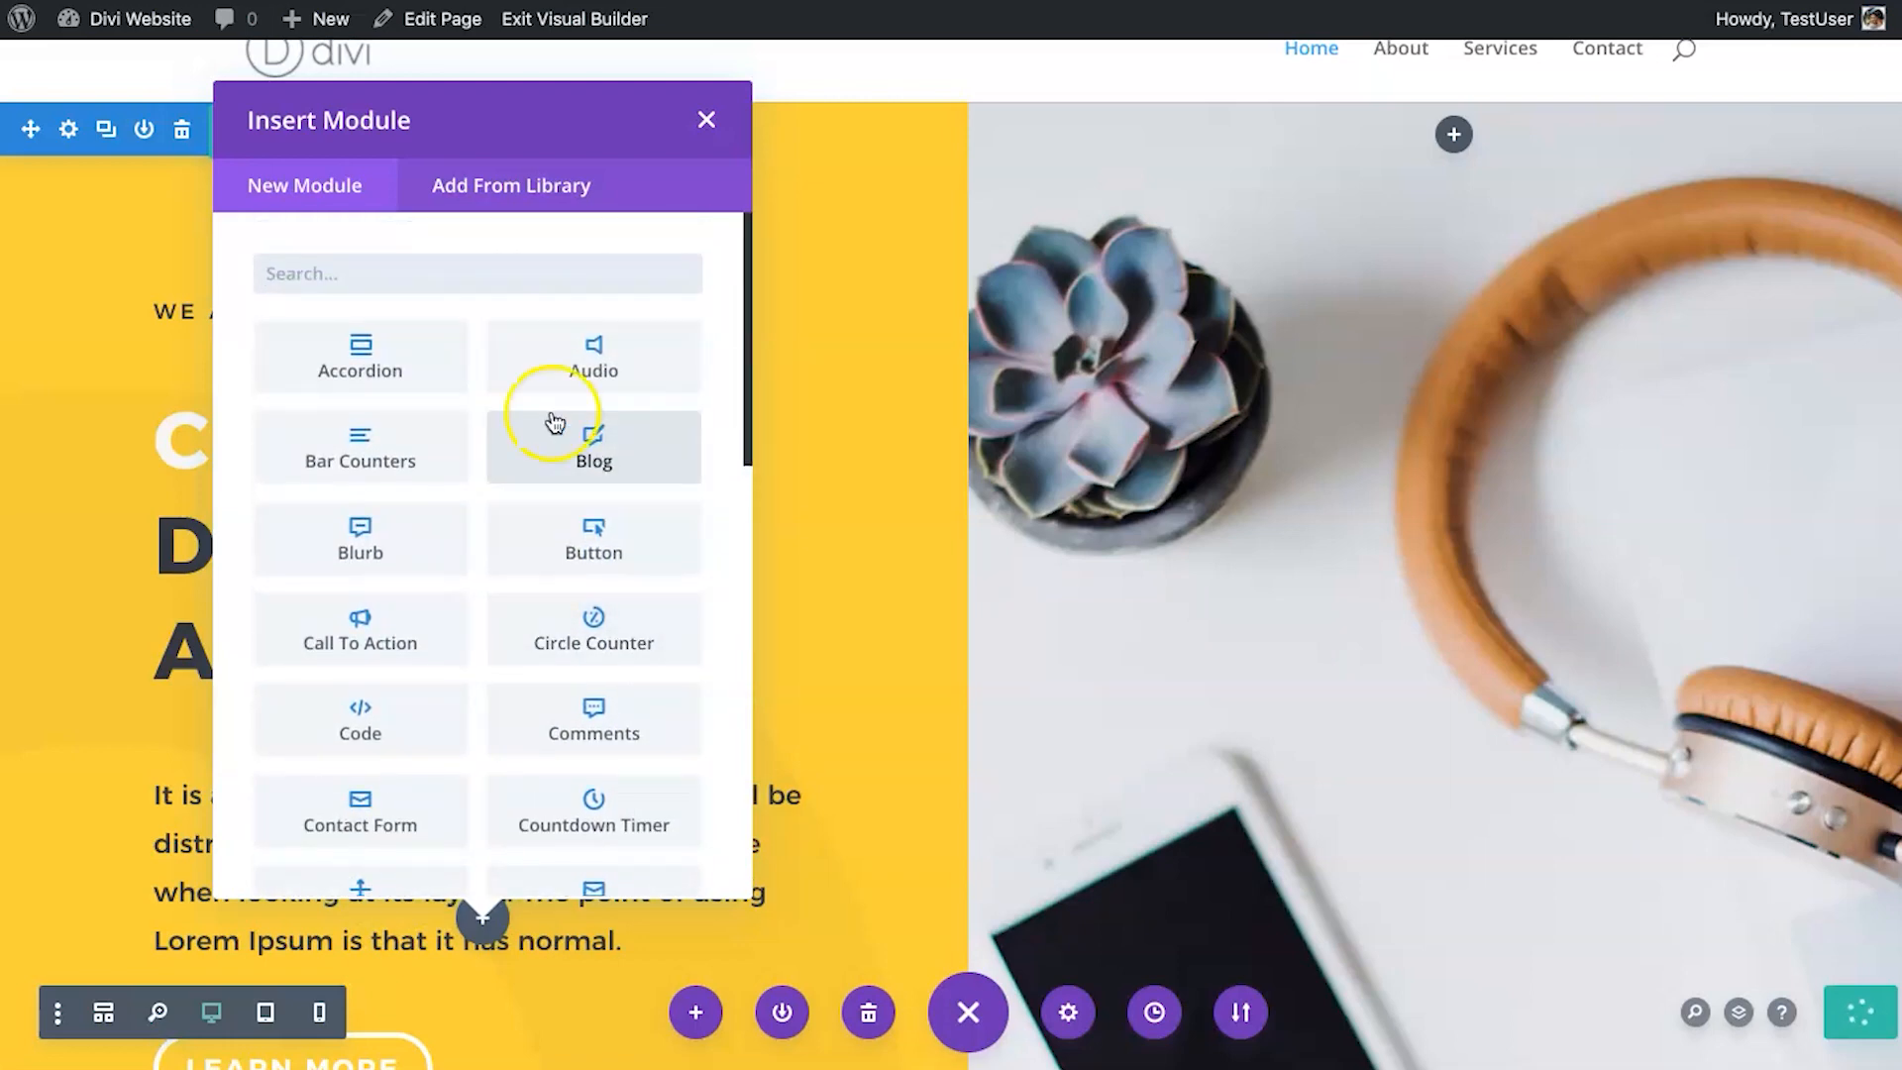
{"action": "scroll", "coordinate": [482, 594], "scroll_direction": "down", "scroll_amount": 10}
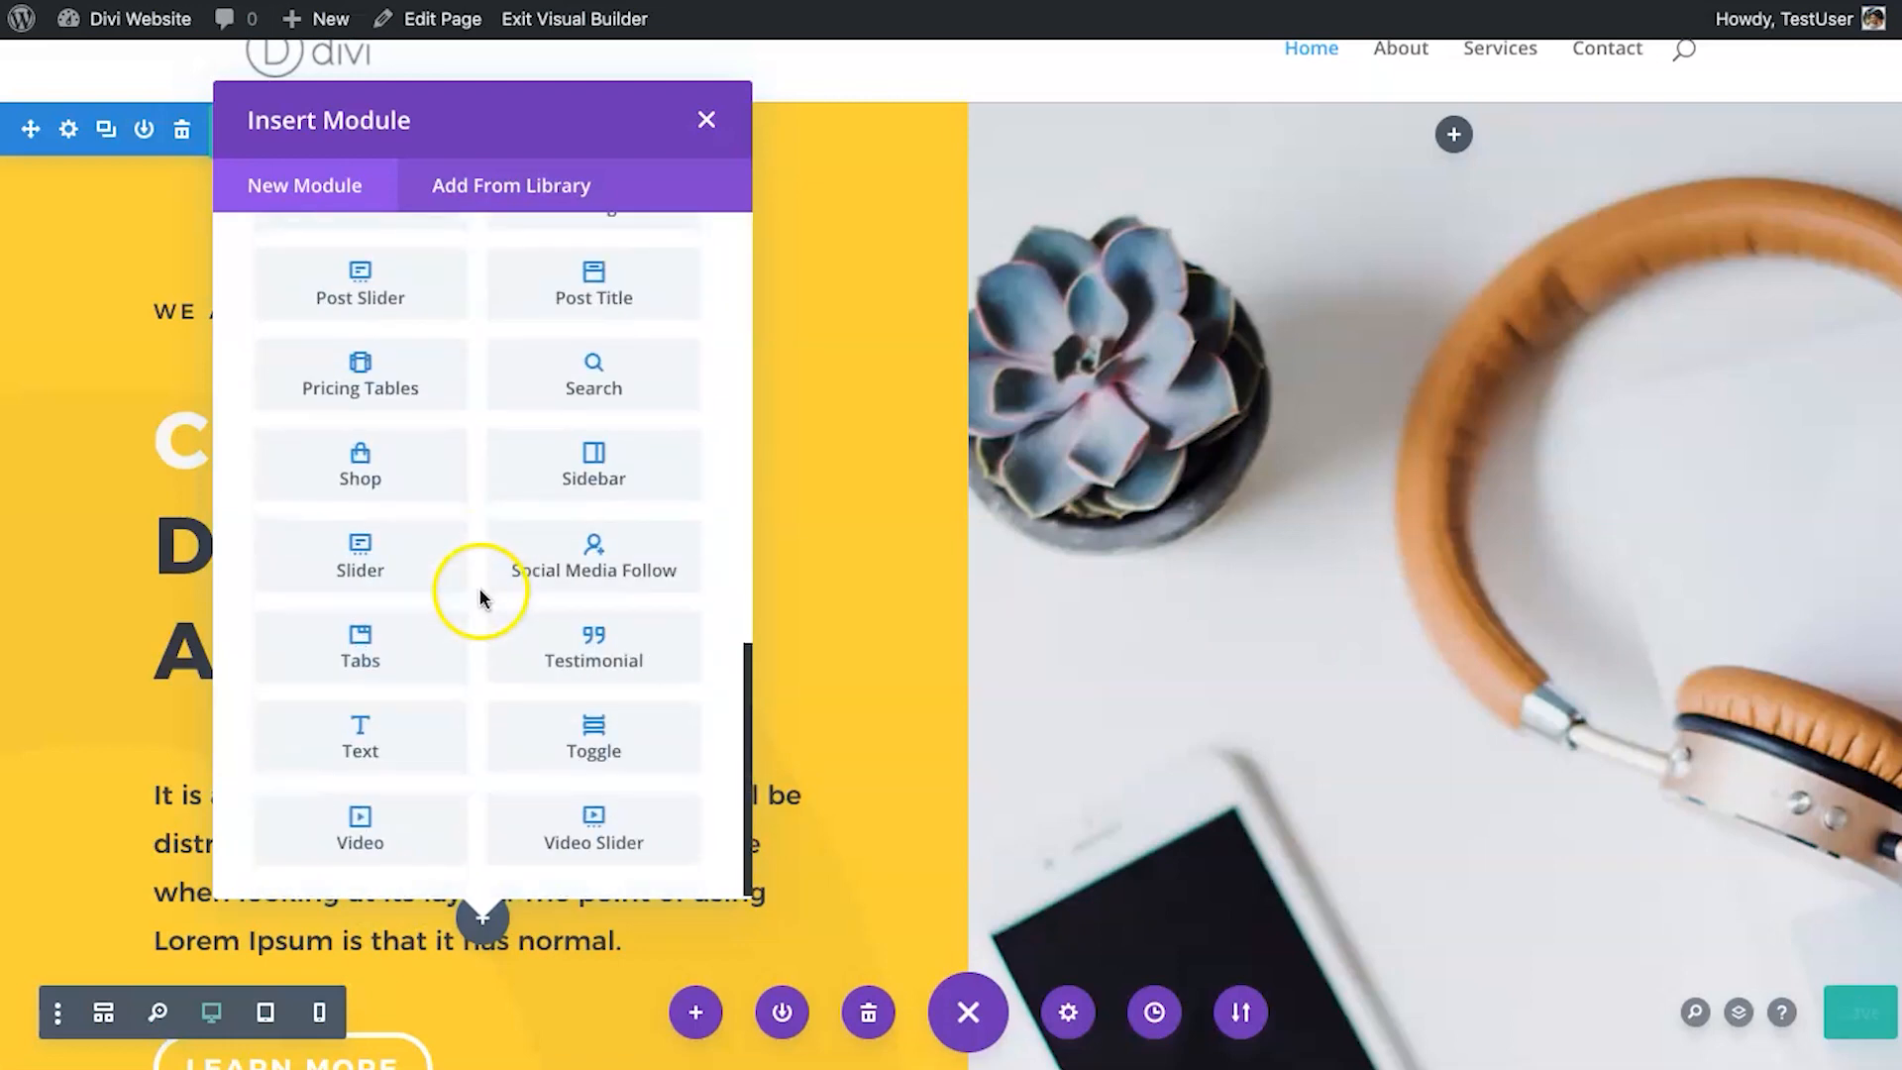
Add a Video module with its default video below the hero paragraph and move it above the Brand Identity blurb.
{"action": "left_click", "coordinate": [367, 822]}
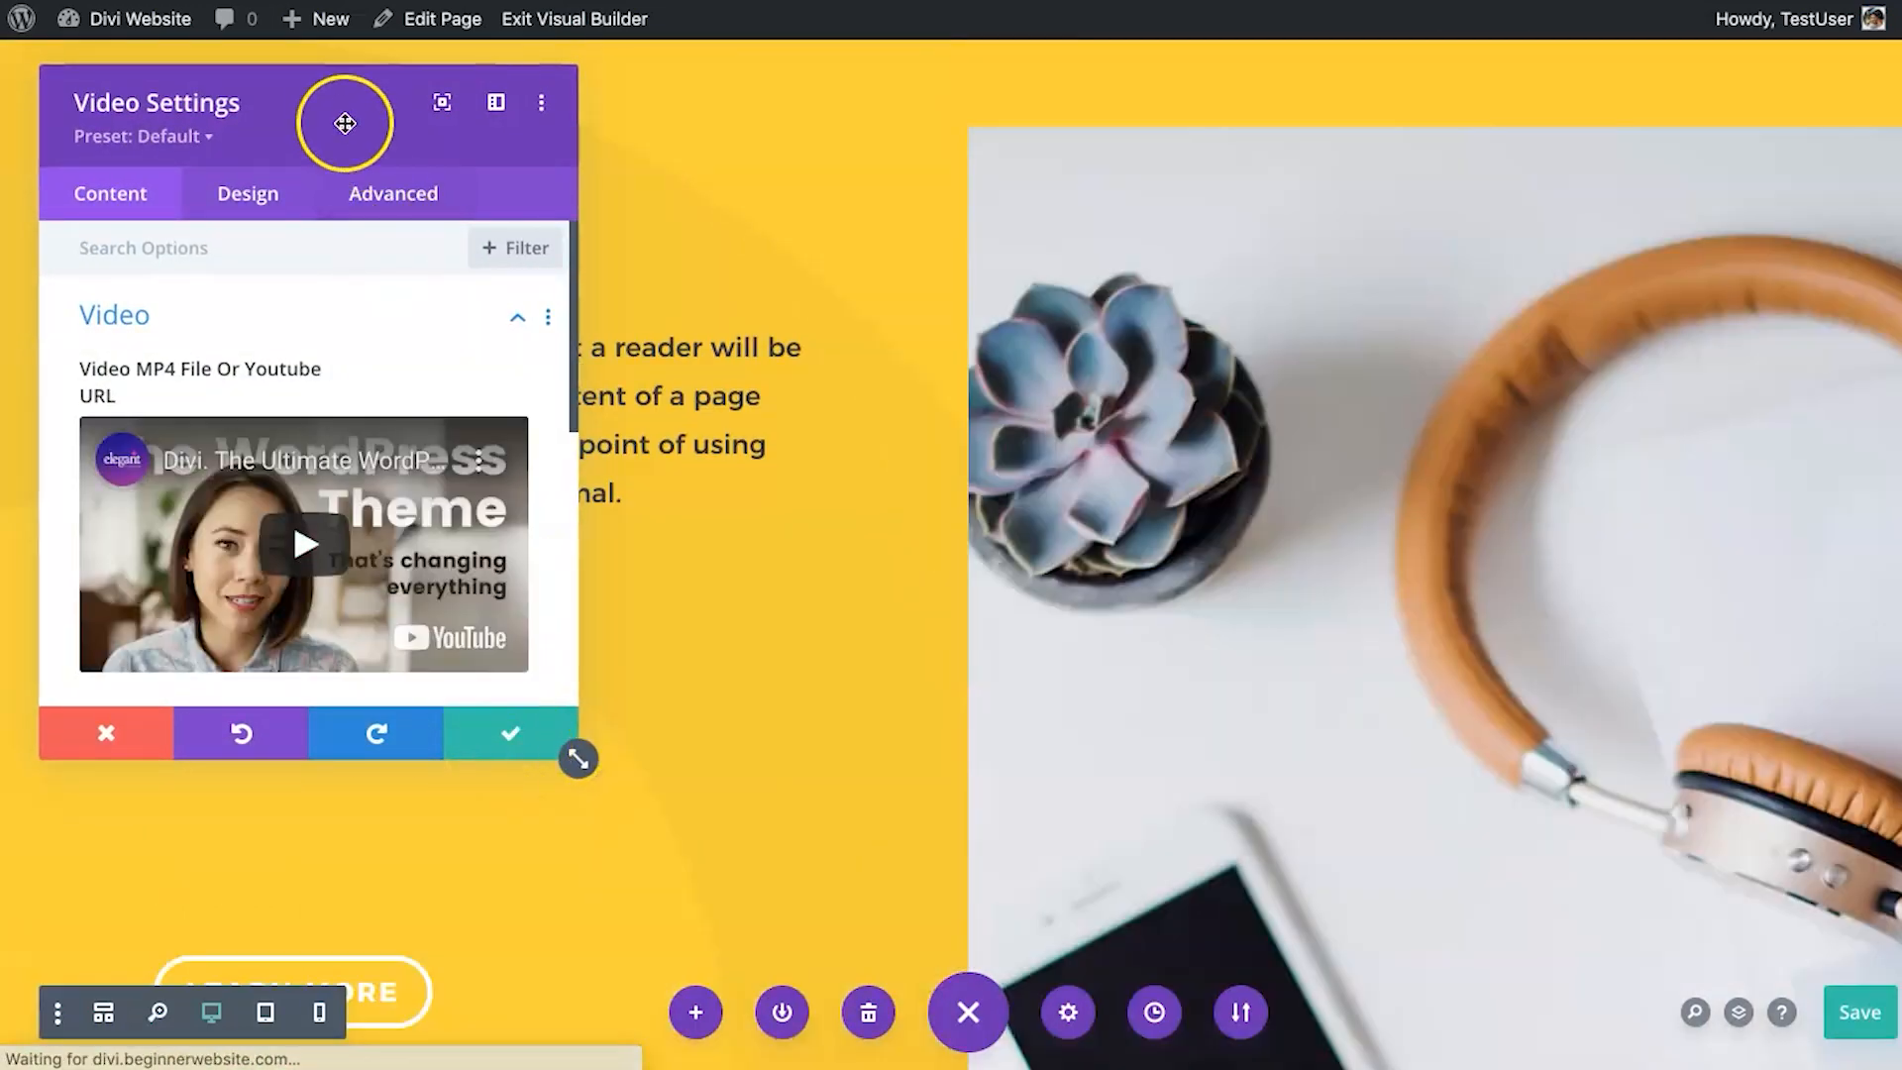
{"action": "left_click_drag", "start_coordinate": [345, 123], "coordinate": [1376, 261]}
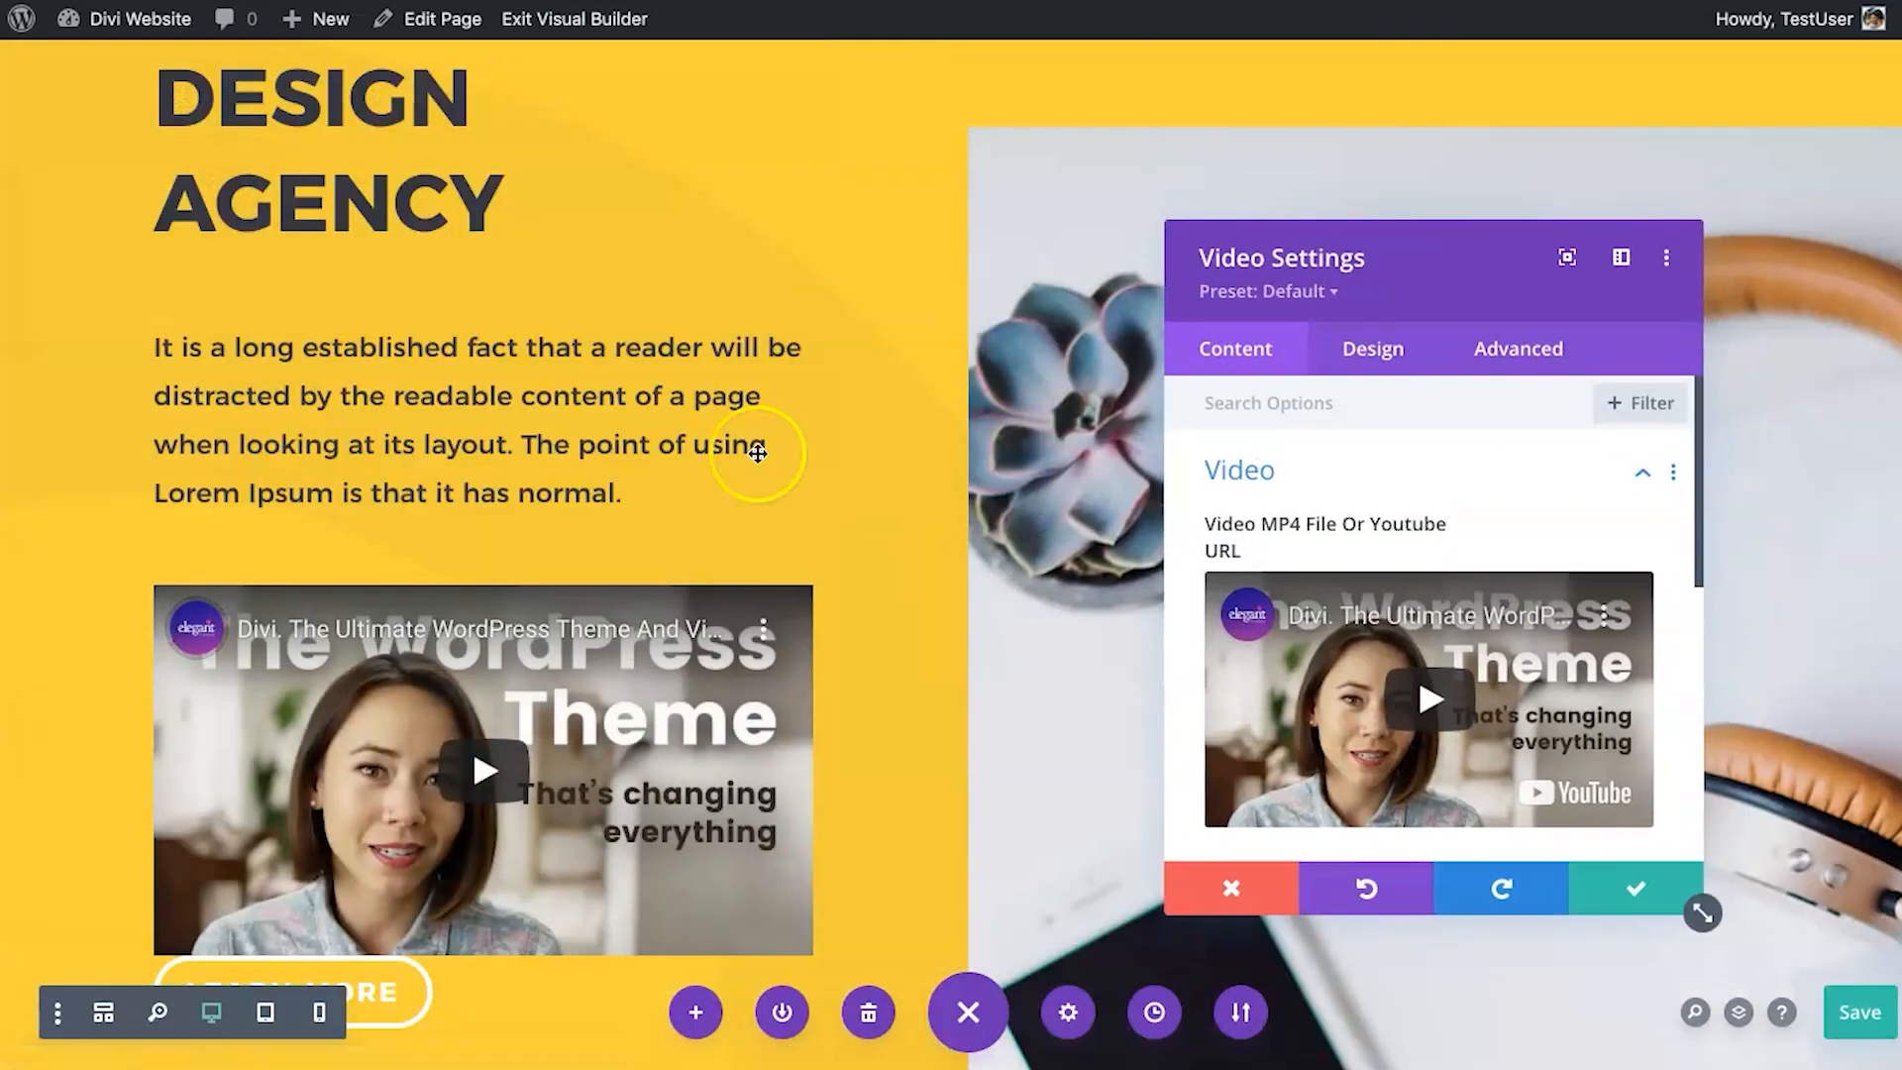
{"action": "left_click", "coordinate": [1632, 881]}
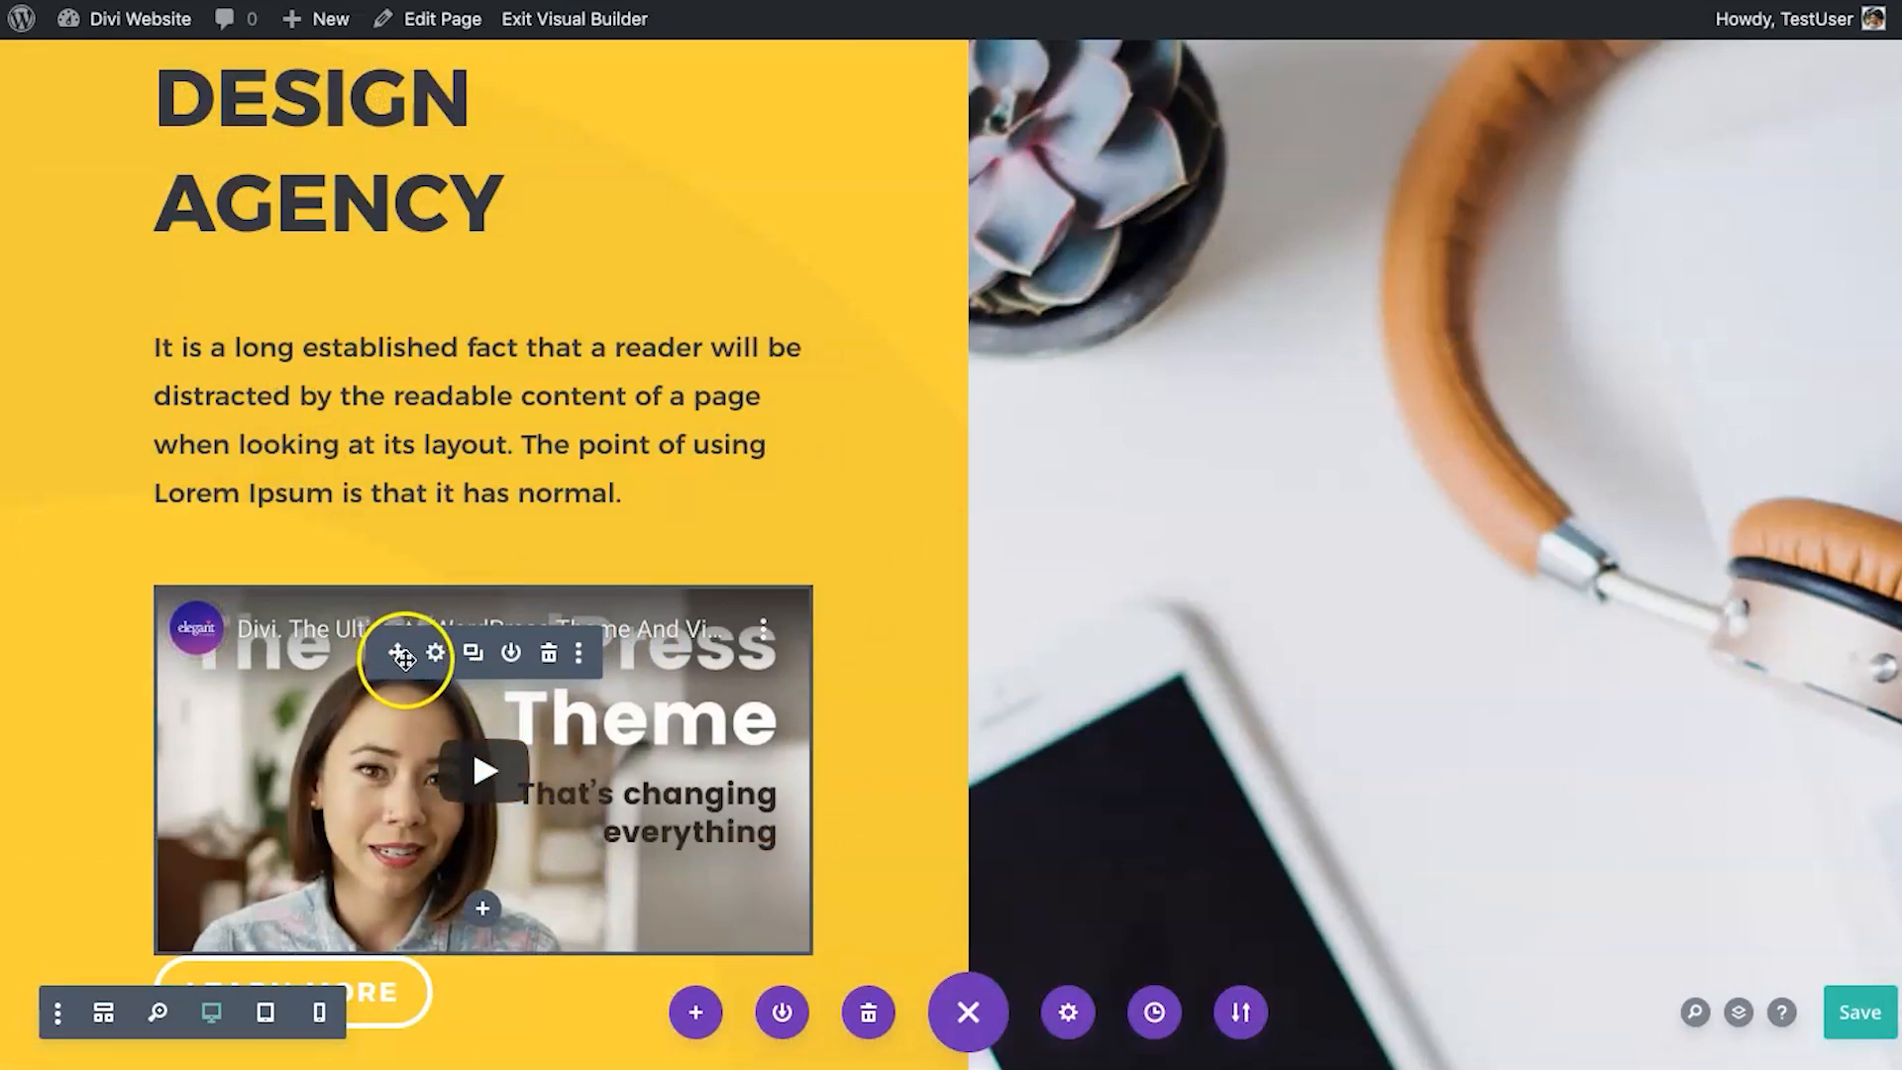
{"action": "left_click_drag", "start_coordinate": [398, 654], "coordinate": [1060, 473]}
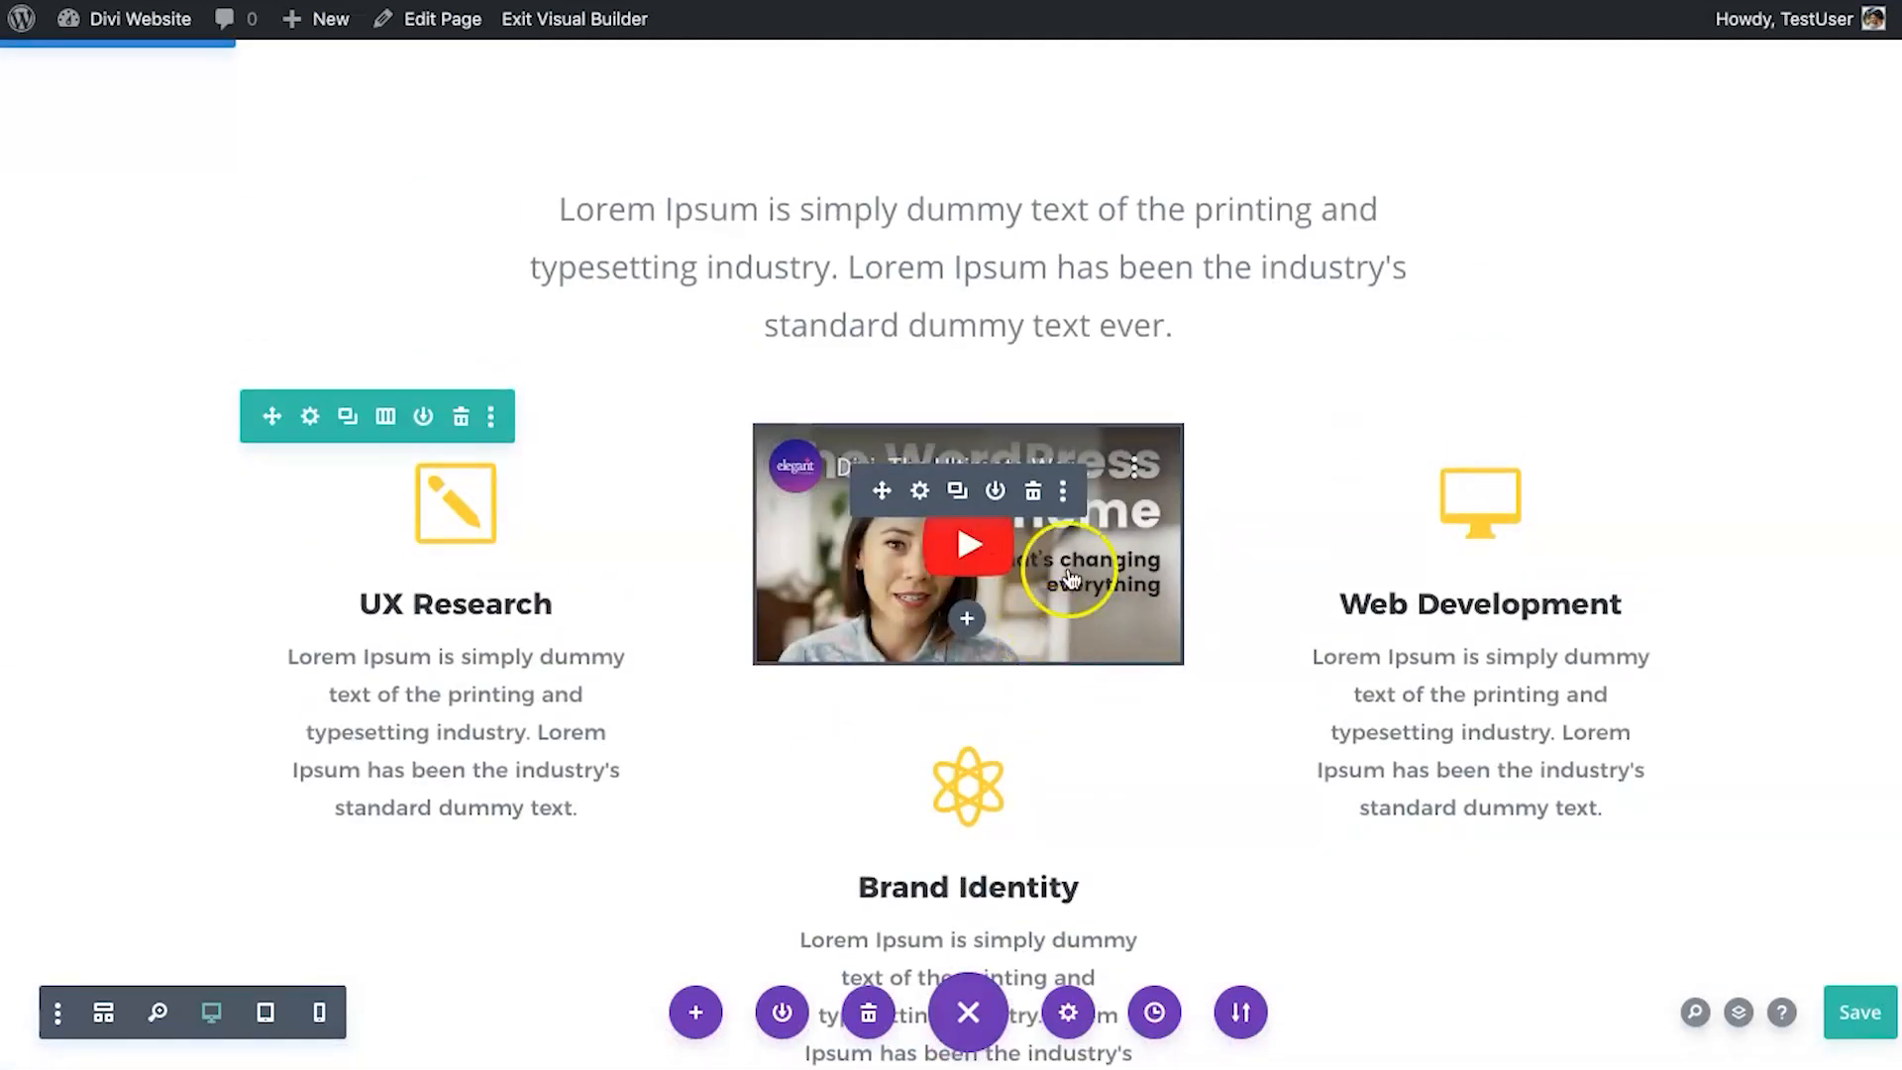
Delete the video module above the Brand Identity blurb and undo the deletion.
{"action": "left_click", "coordinate": [1033, 492]}
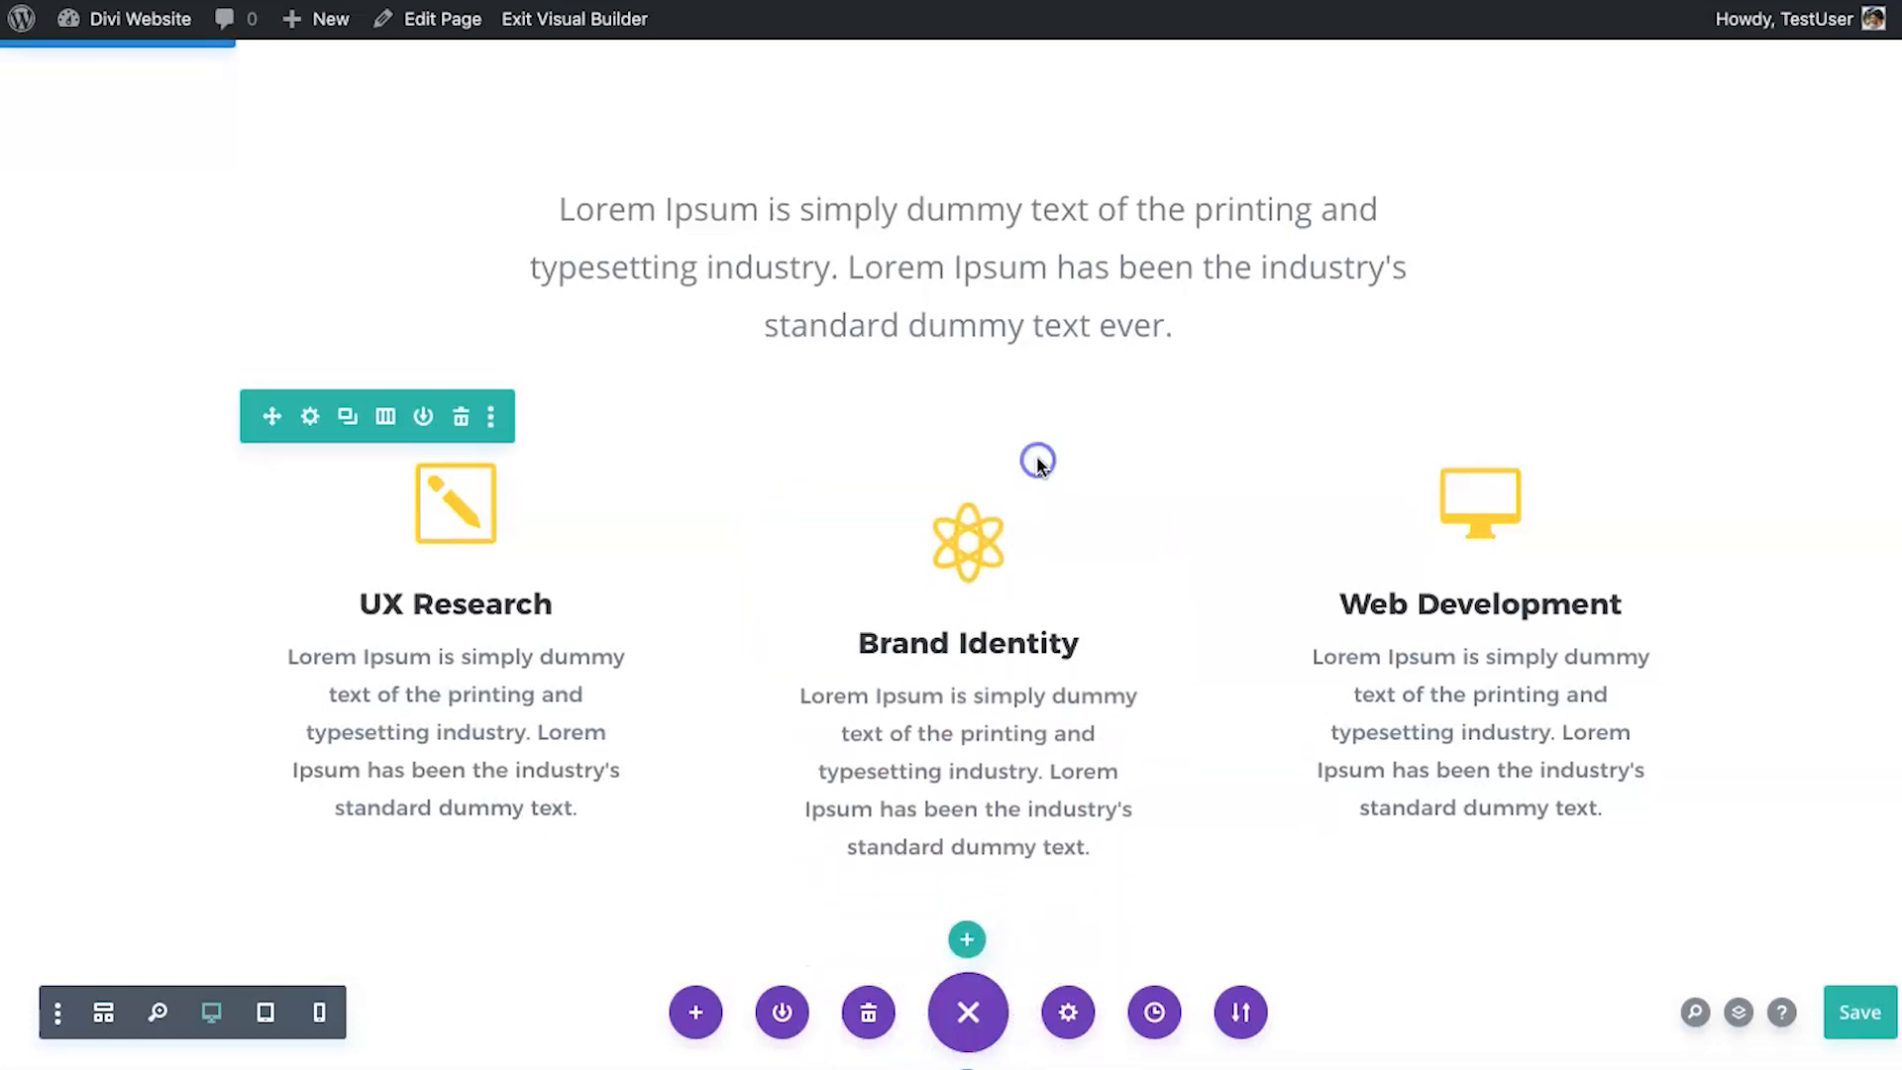
{"action": "left_click", "coordinate": [1025, 522]}
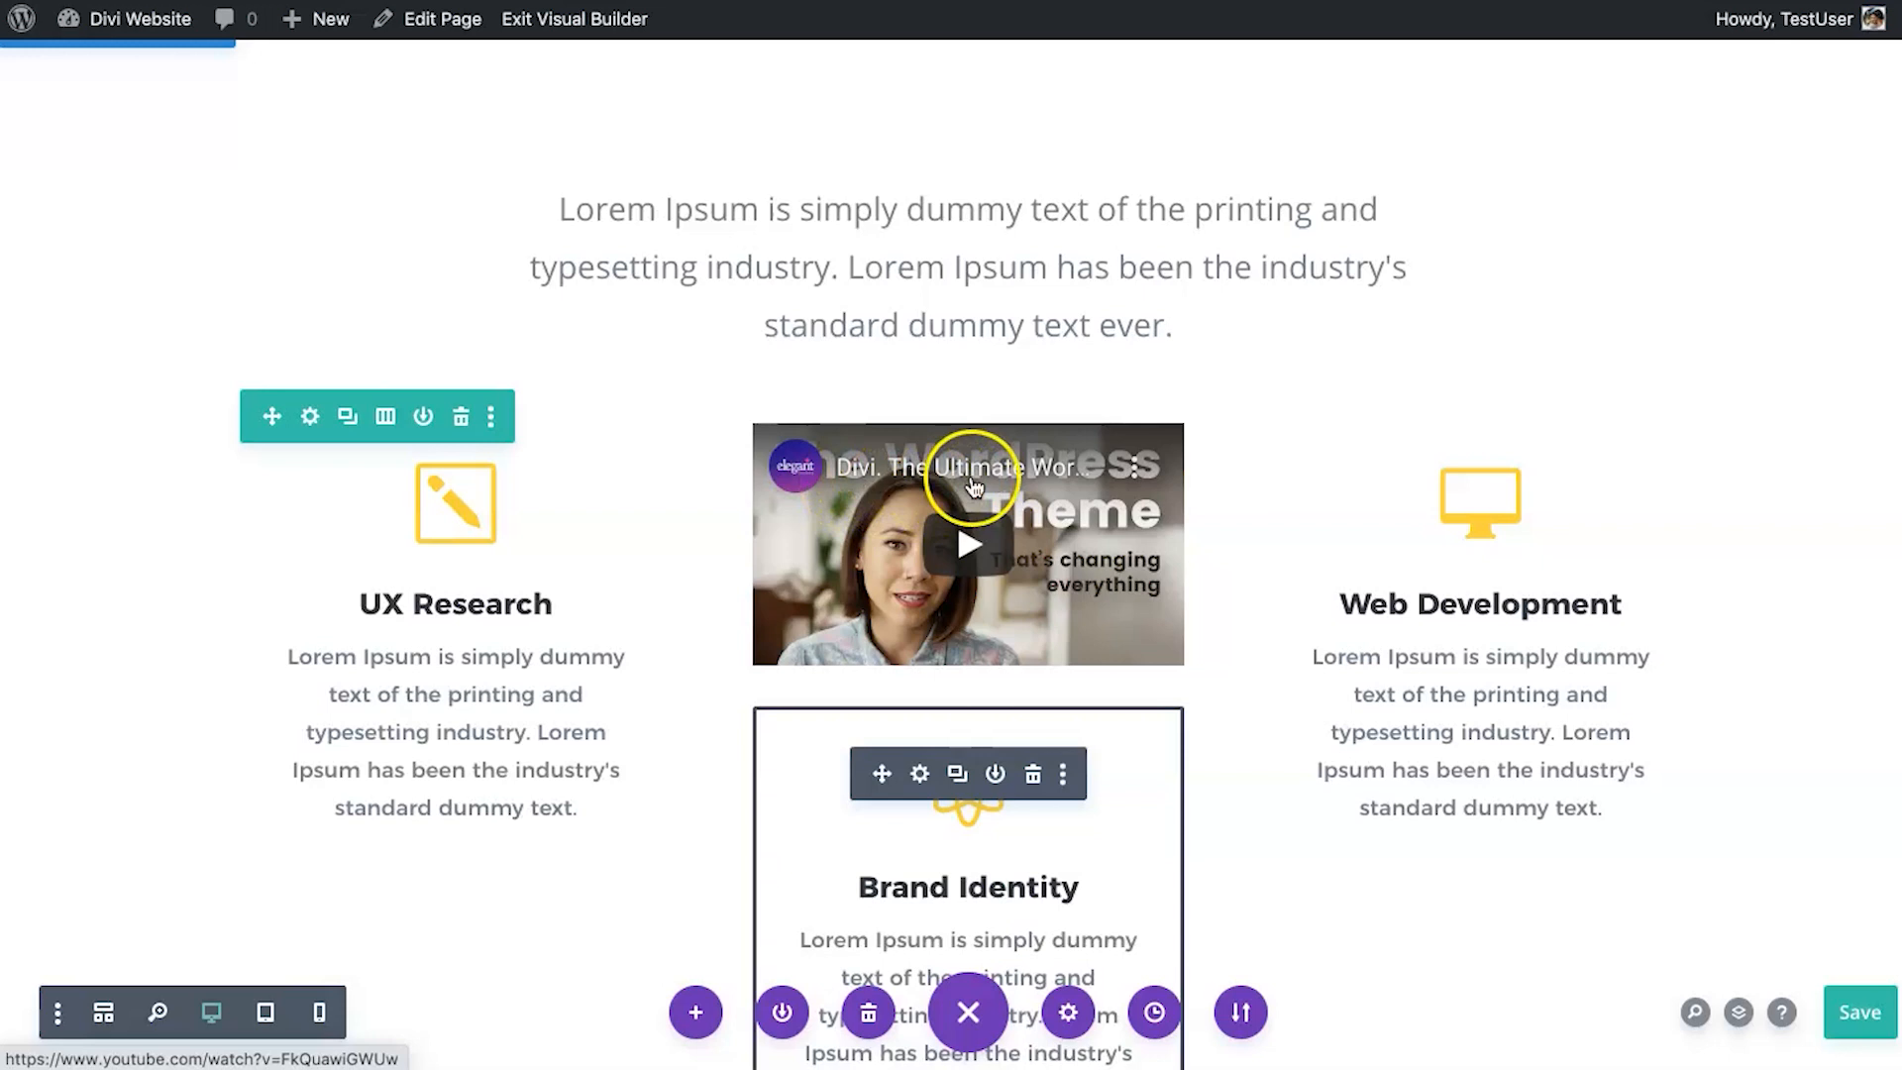
Duplicate the video module in the middle column and delete the copy.
{"action": "mouse_move", "coordinate": [1088, 495]}
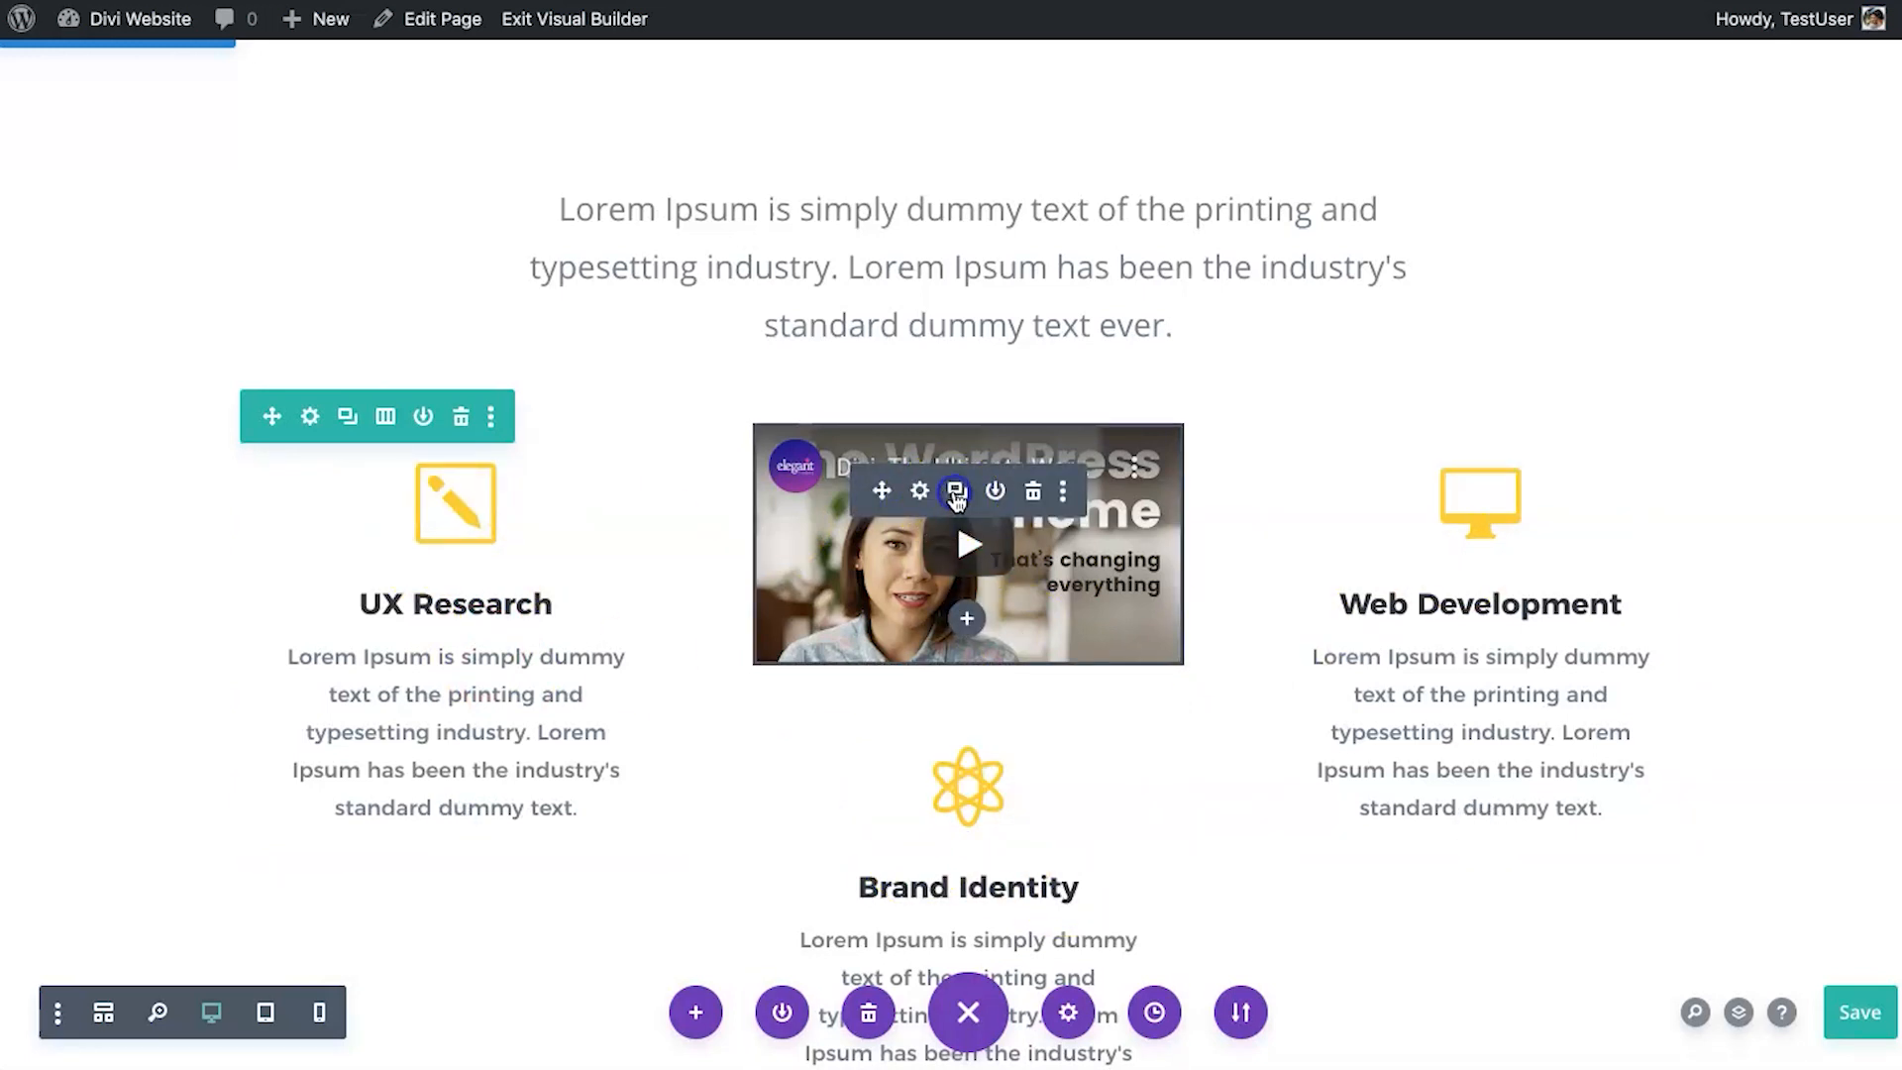
{"action": "left_click", "coordinate": [955, 495]}
{"action": "left_click", "coordinate": [1035, 776]}
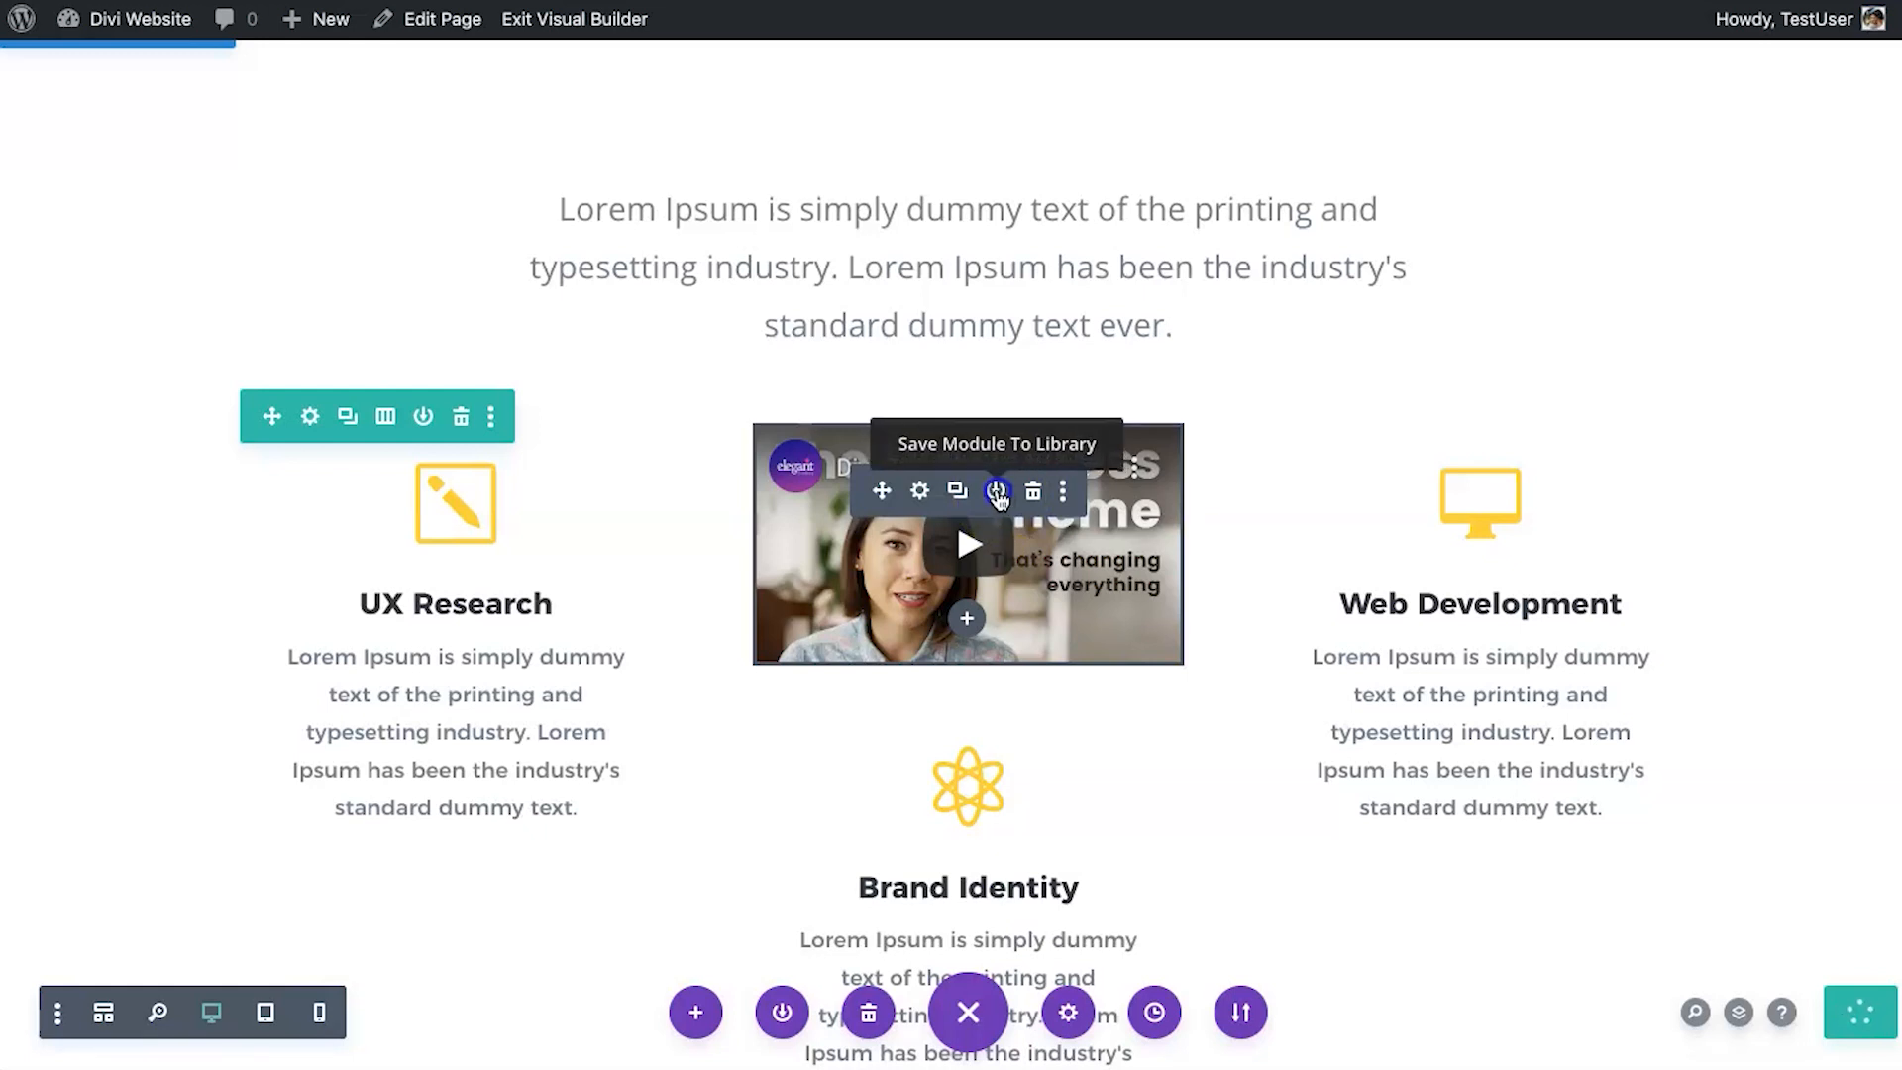
Try the global item option for saving the video module to the library, leave without saving, and delete the module.
{"action": "left_click", "coordinate": [996, 492]}
{"action": "left_click", "coordinate": [837, 755]}
{"action": "scroll", "coordinate": [871, 758], "scroll_direction": "down", "scroll_amount": 2}
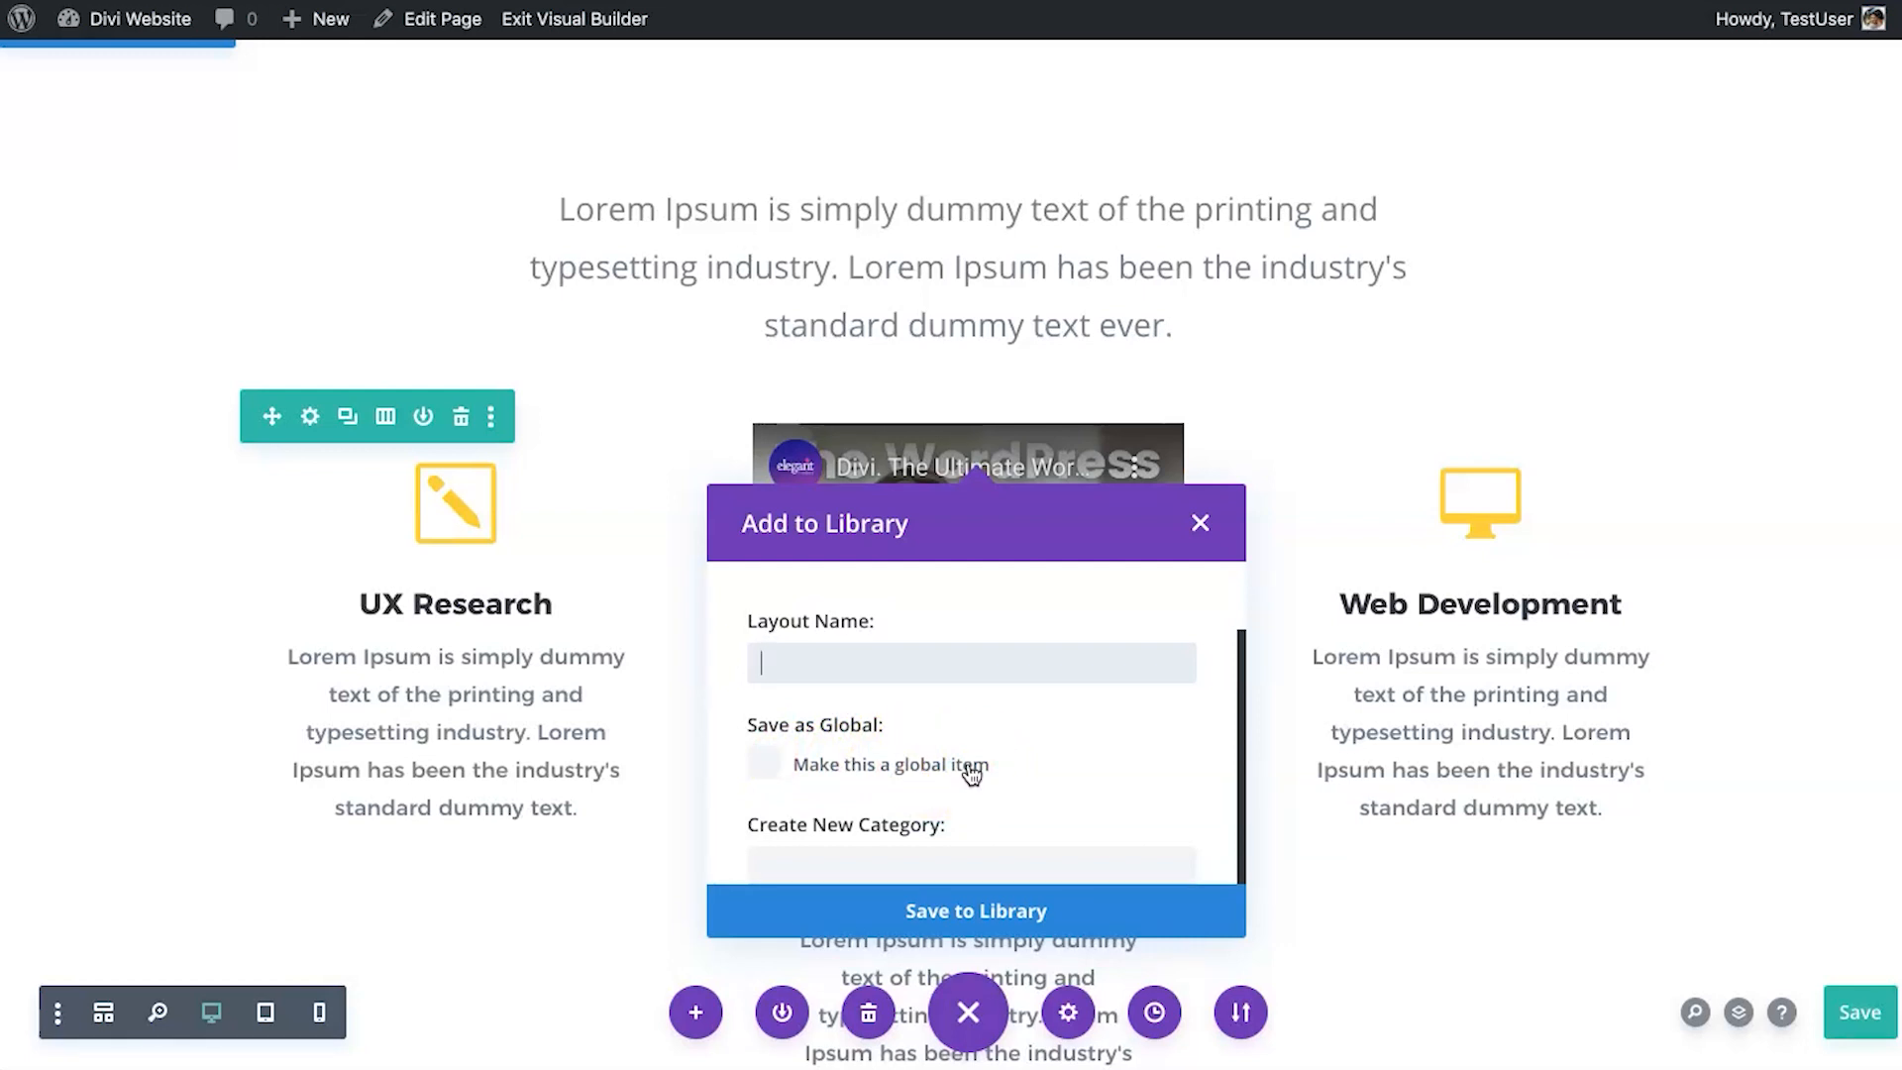
{"action": "left_click", "coordinate": [920, 770]}
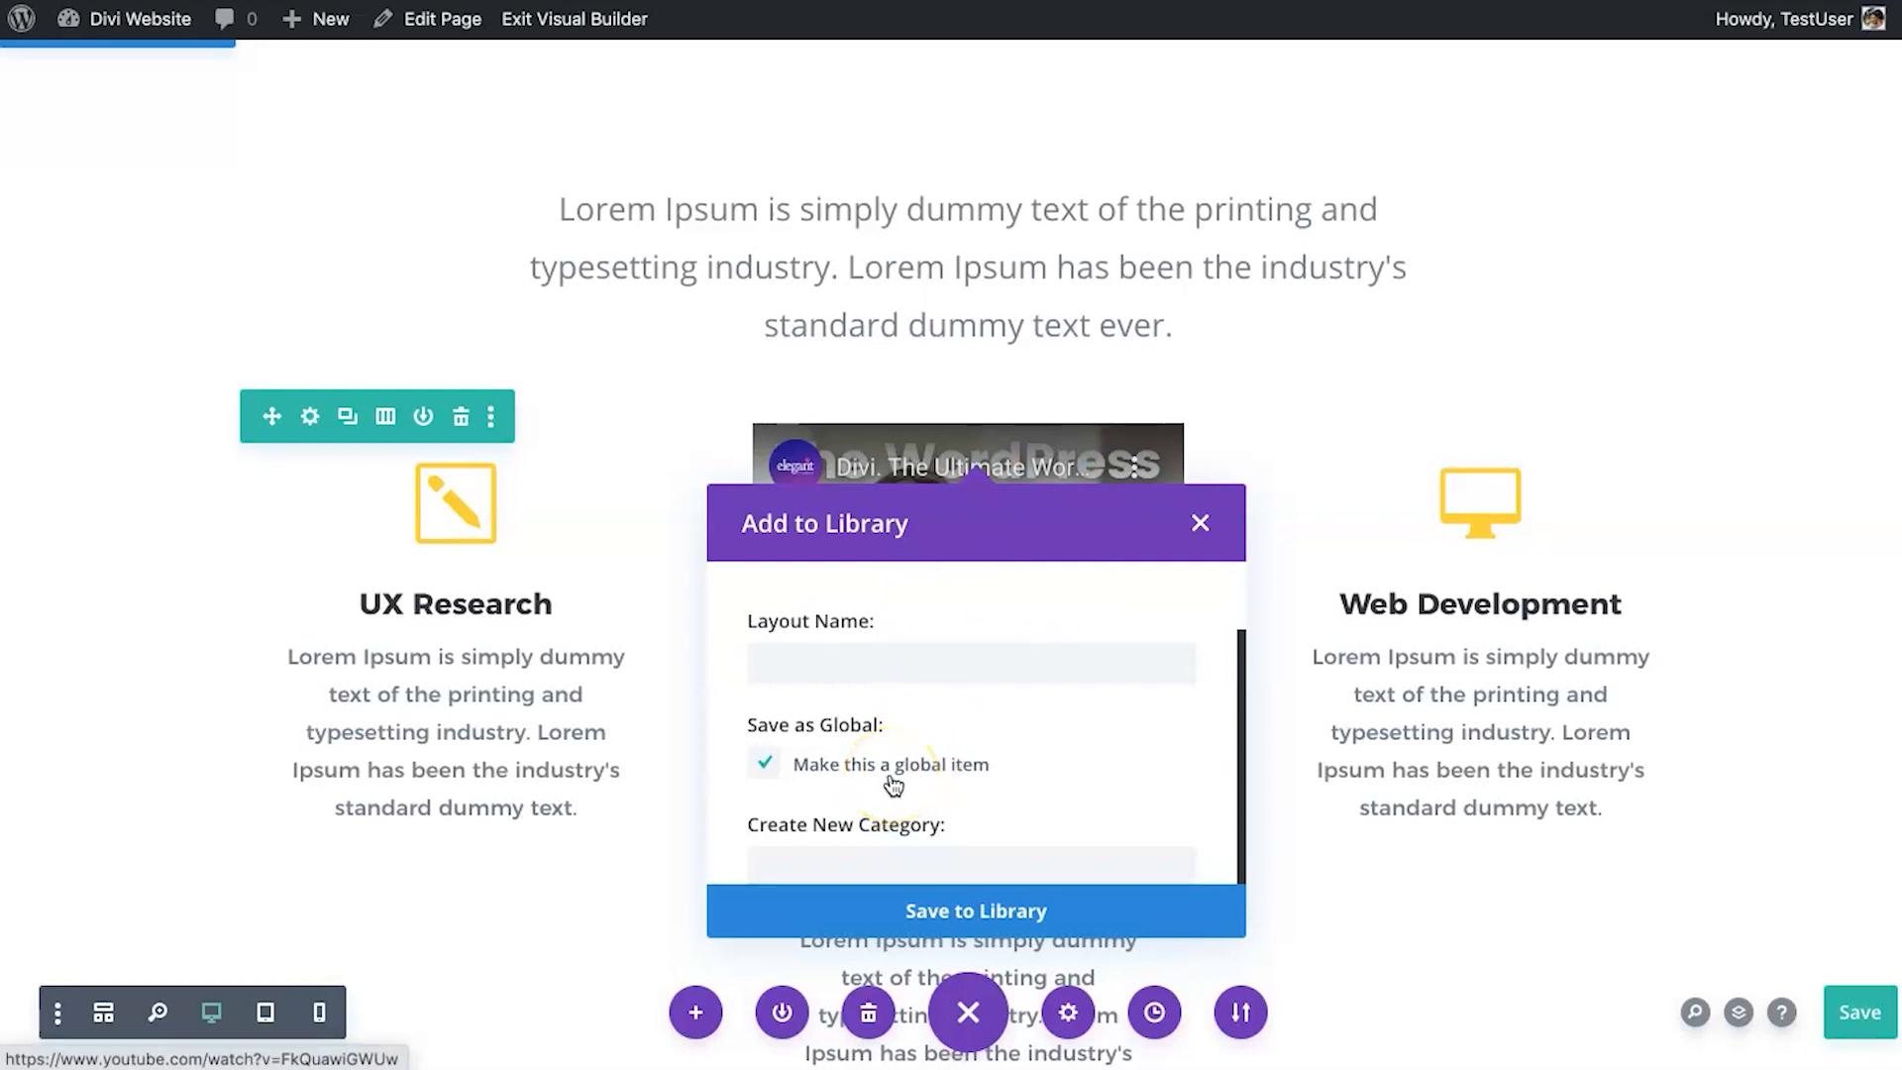
{"action": "left_click", "coordinate": [1198, 526]}
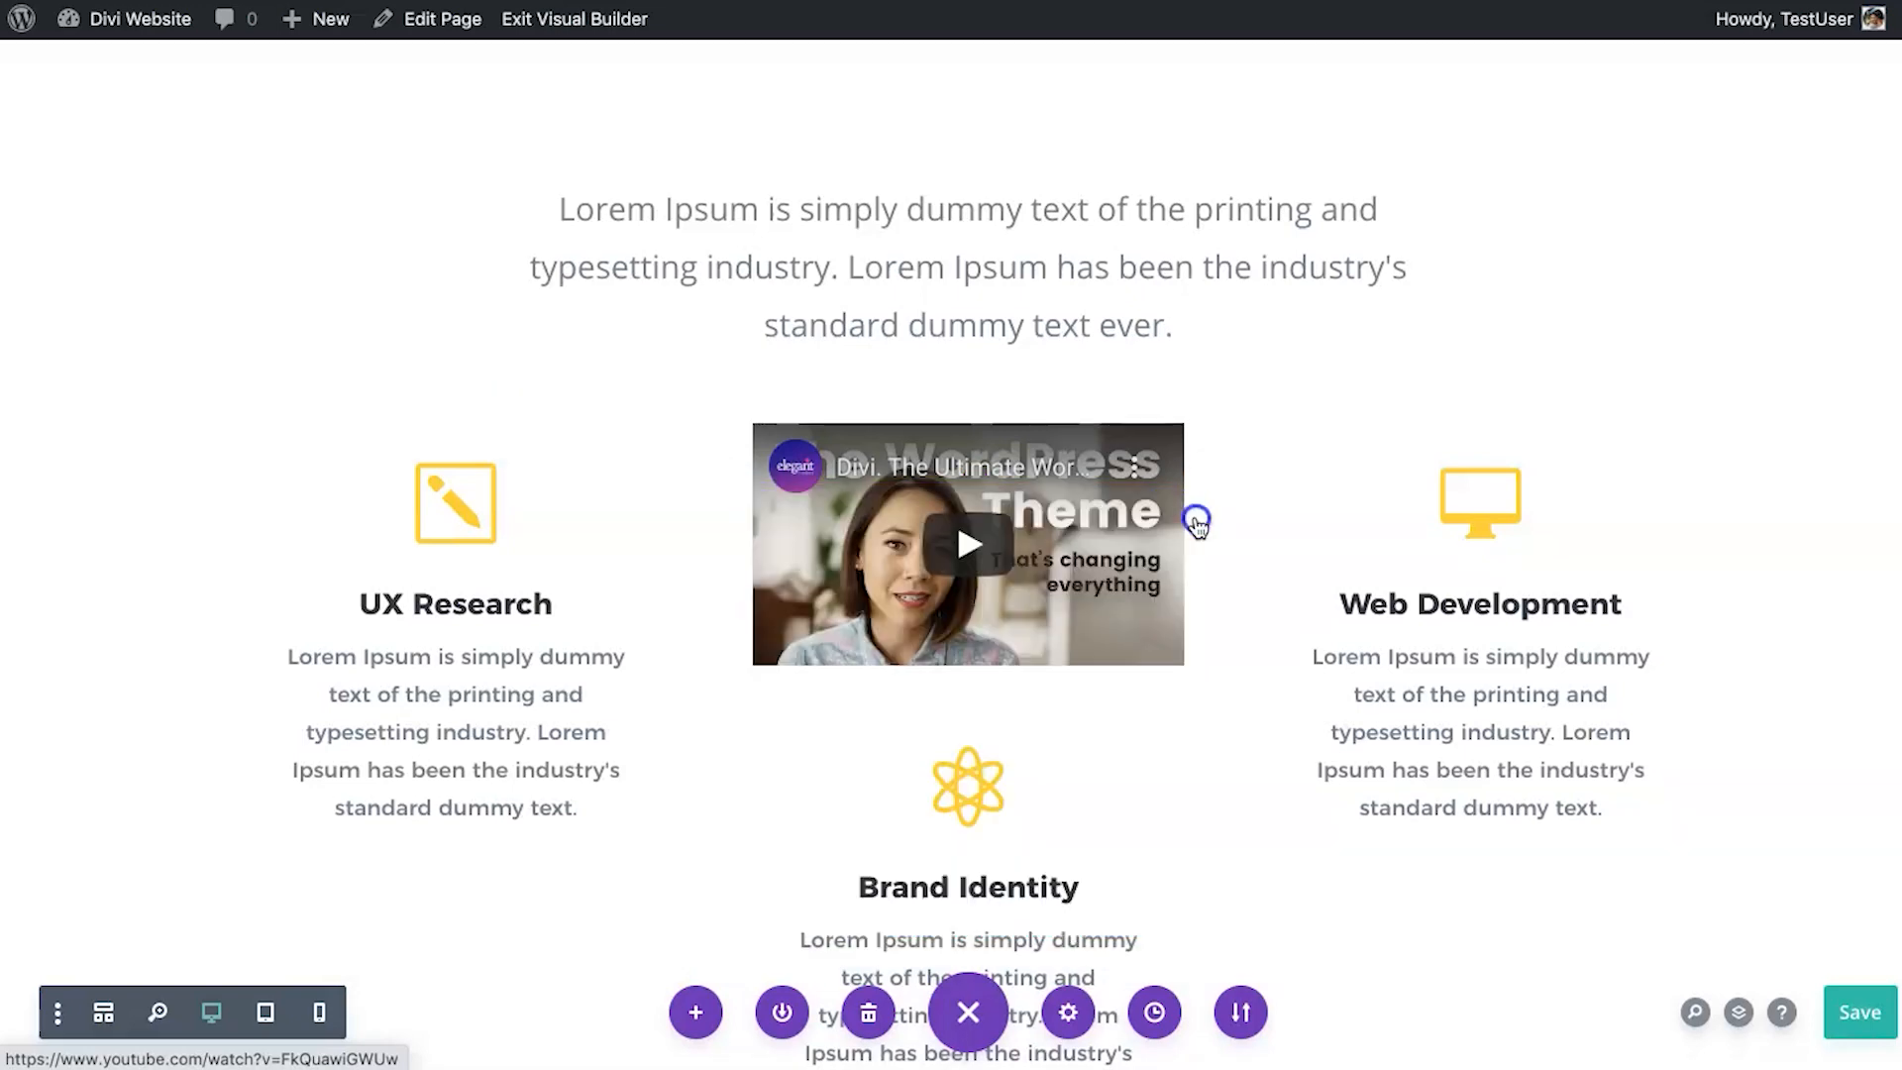
{"action": "left_click", "coordinate": [1035, 492]}
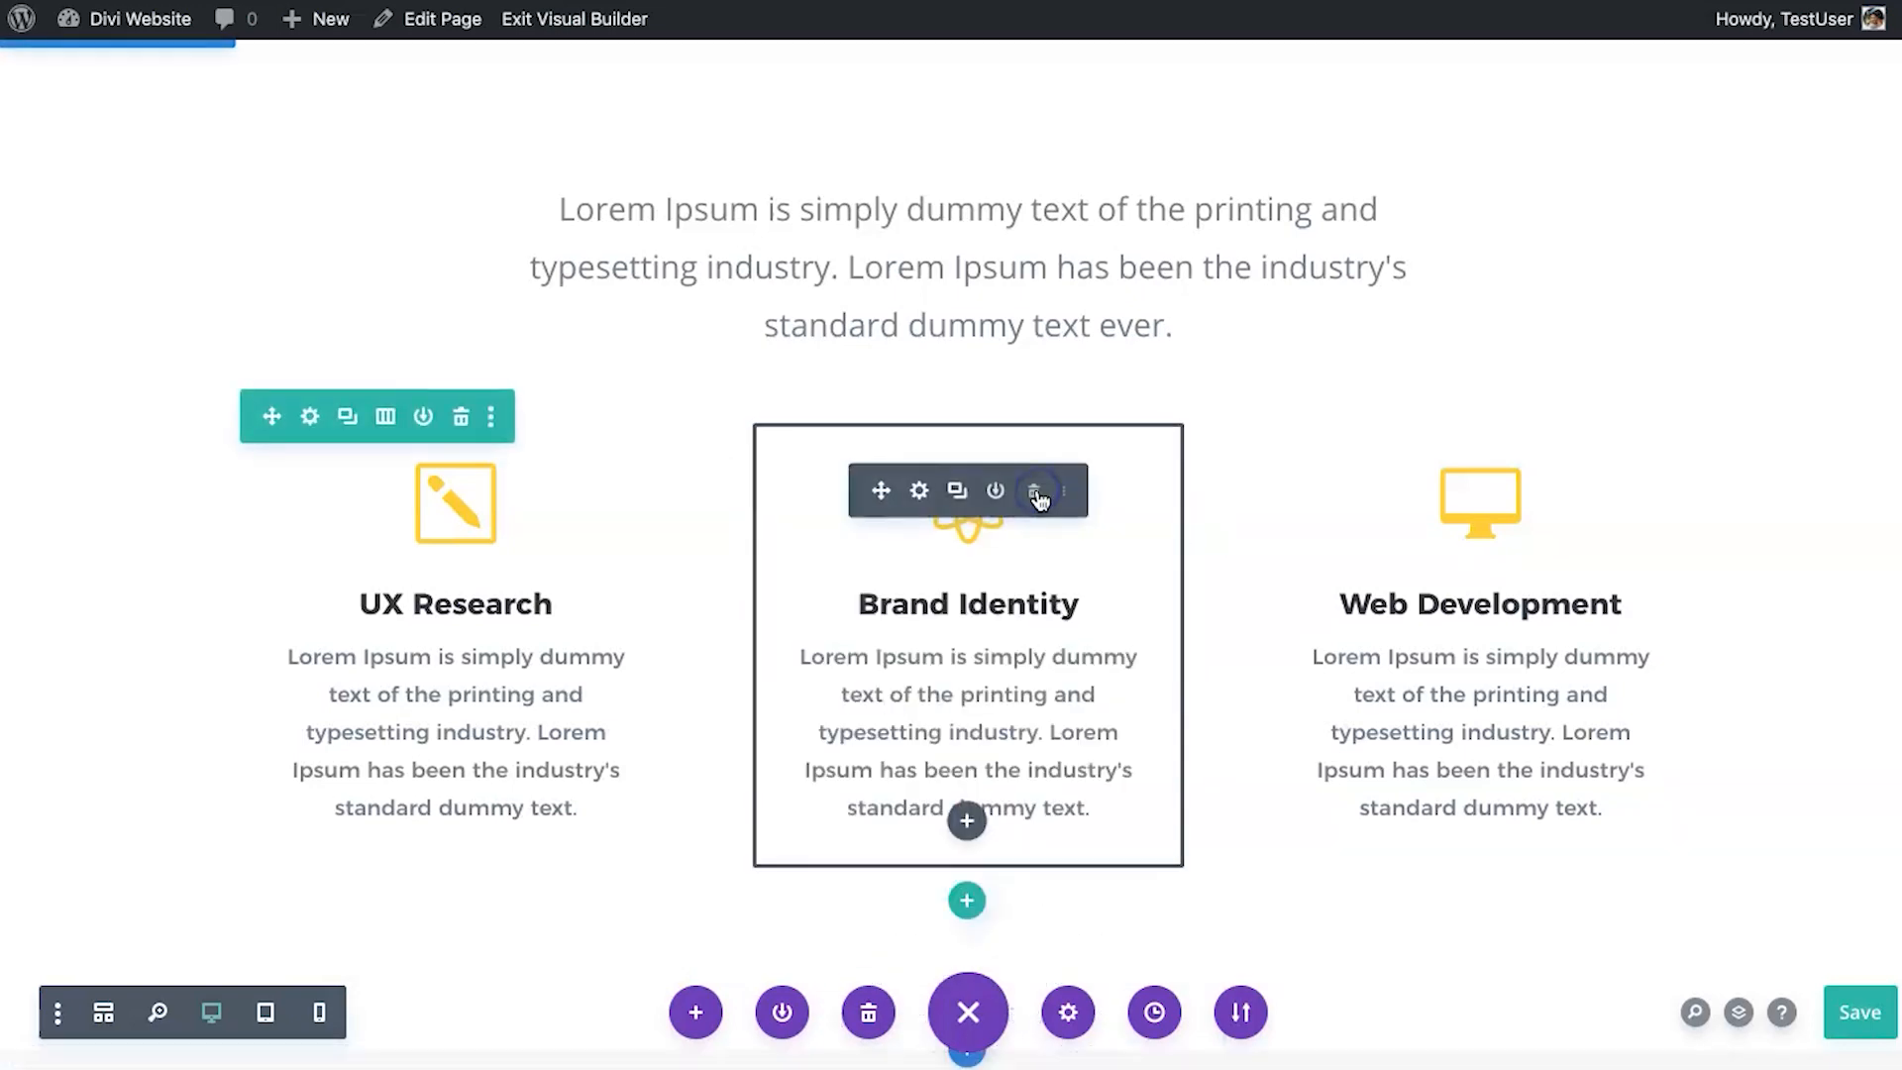
Replace the tagline above the hero heading with "We are open 24/7", save the page, and apply the text module's settings.
{"action": "scroll", "coordinate": [480, 614], "scroll_direction": "up", "scroll_amount": 2}
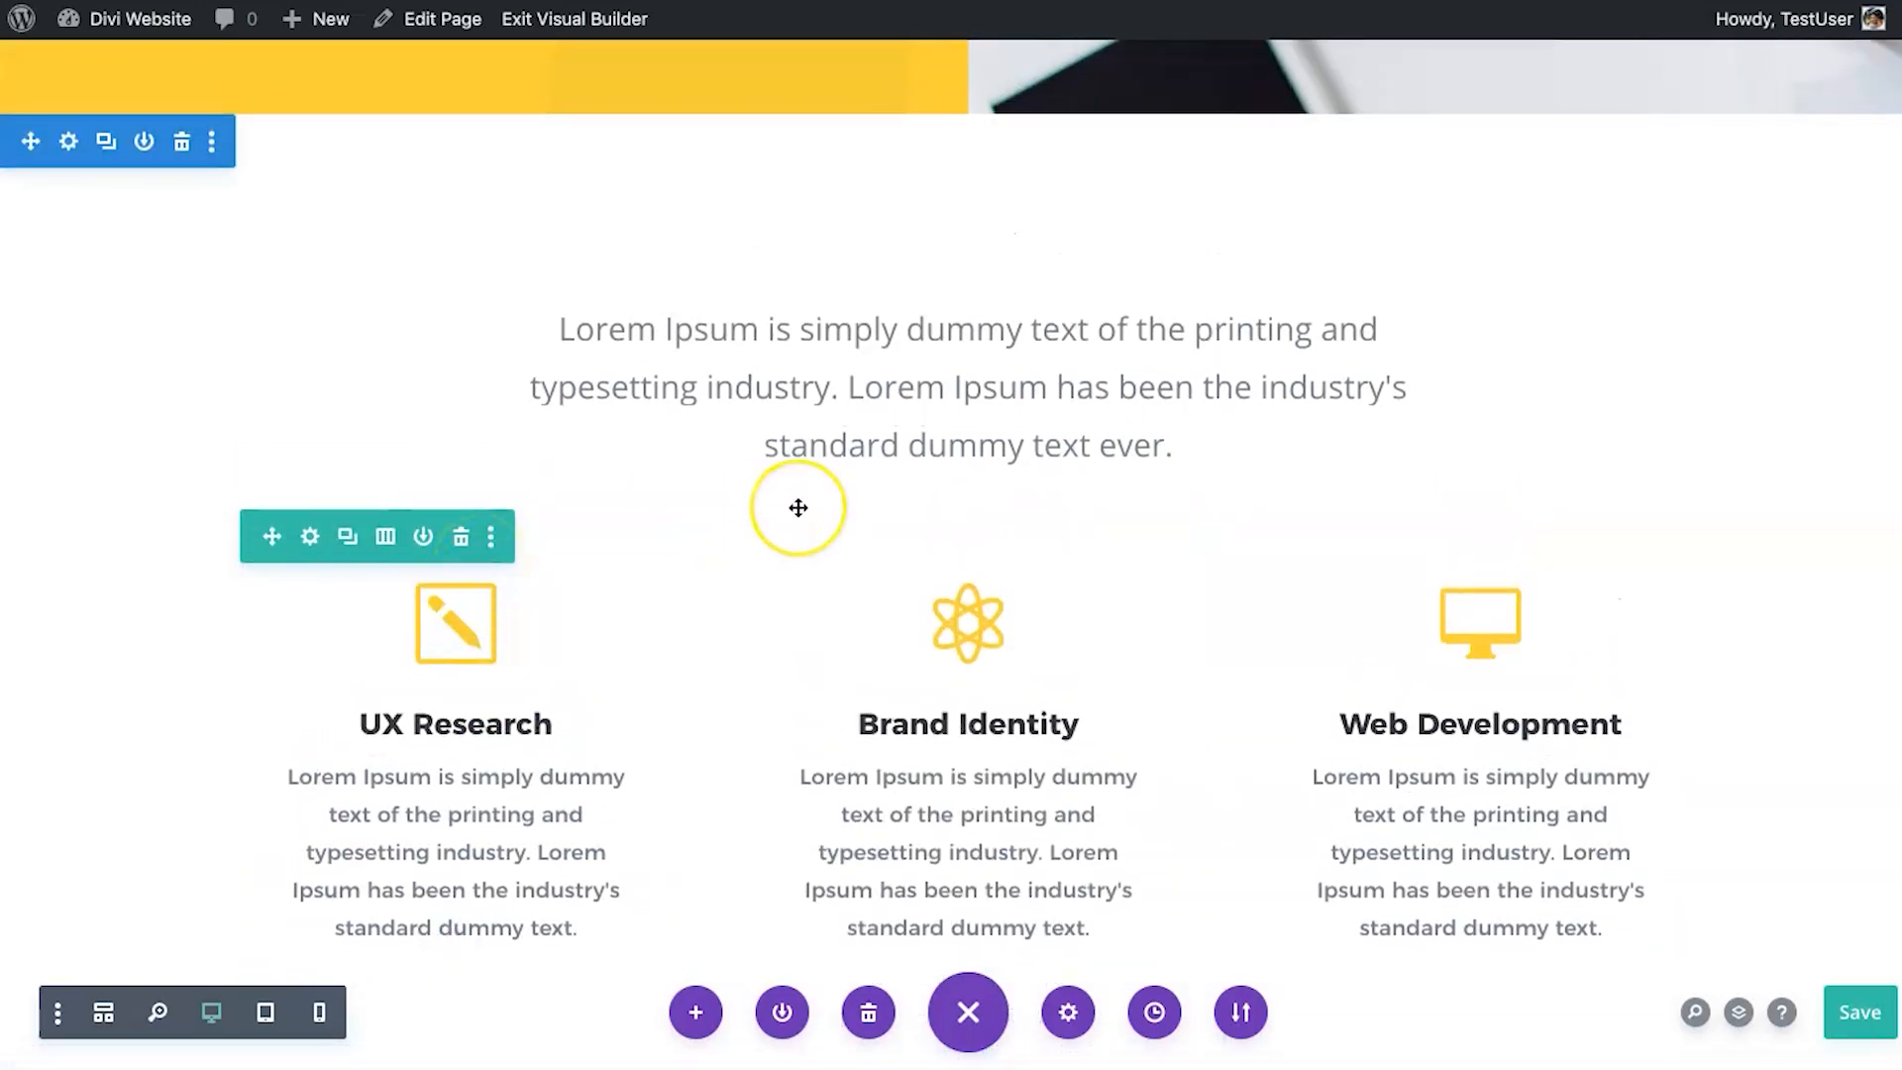
{"action": "scroll", "coordinate": [799, 503], "scroll_direction": "up", "scroll_amount": 10}
{"action": "scroll", "coordinate": [798, 508], "scroll_direction": "up", "scroll_amount": 1}
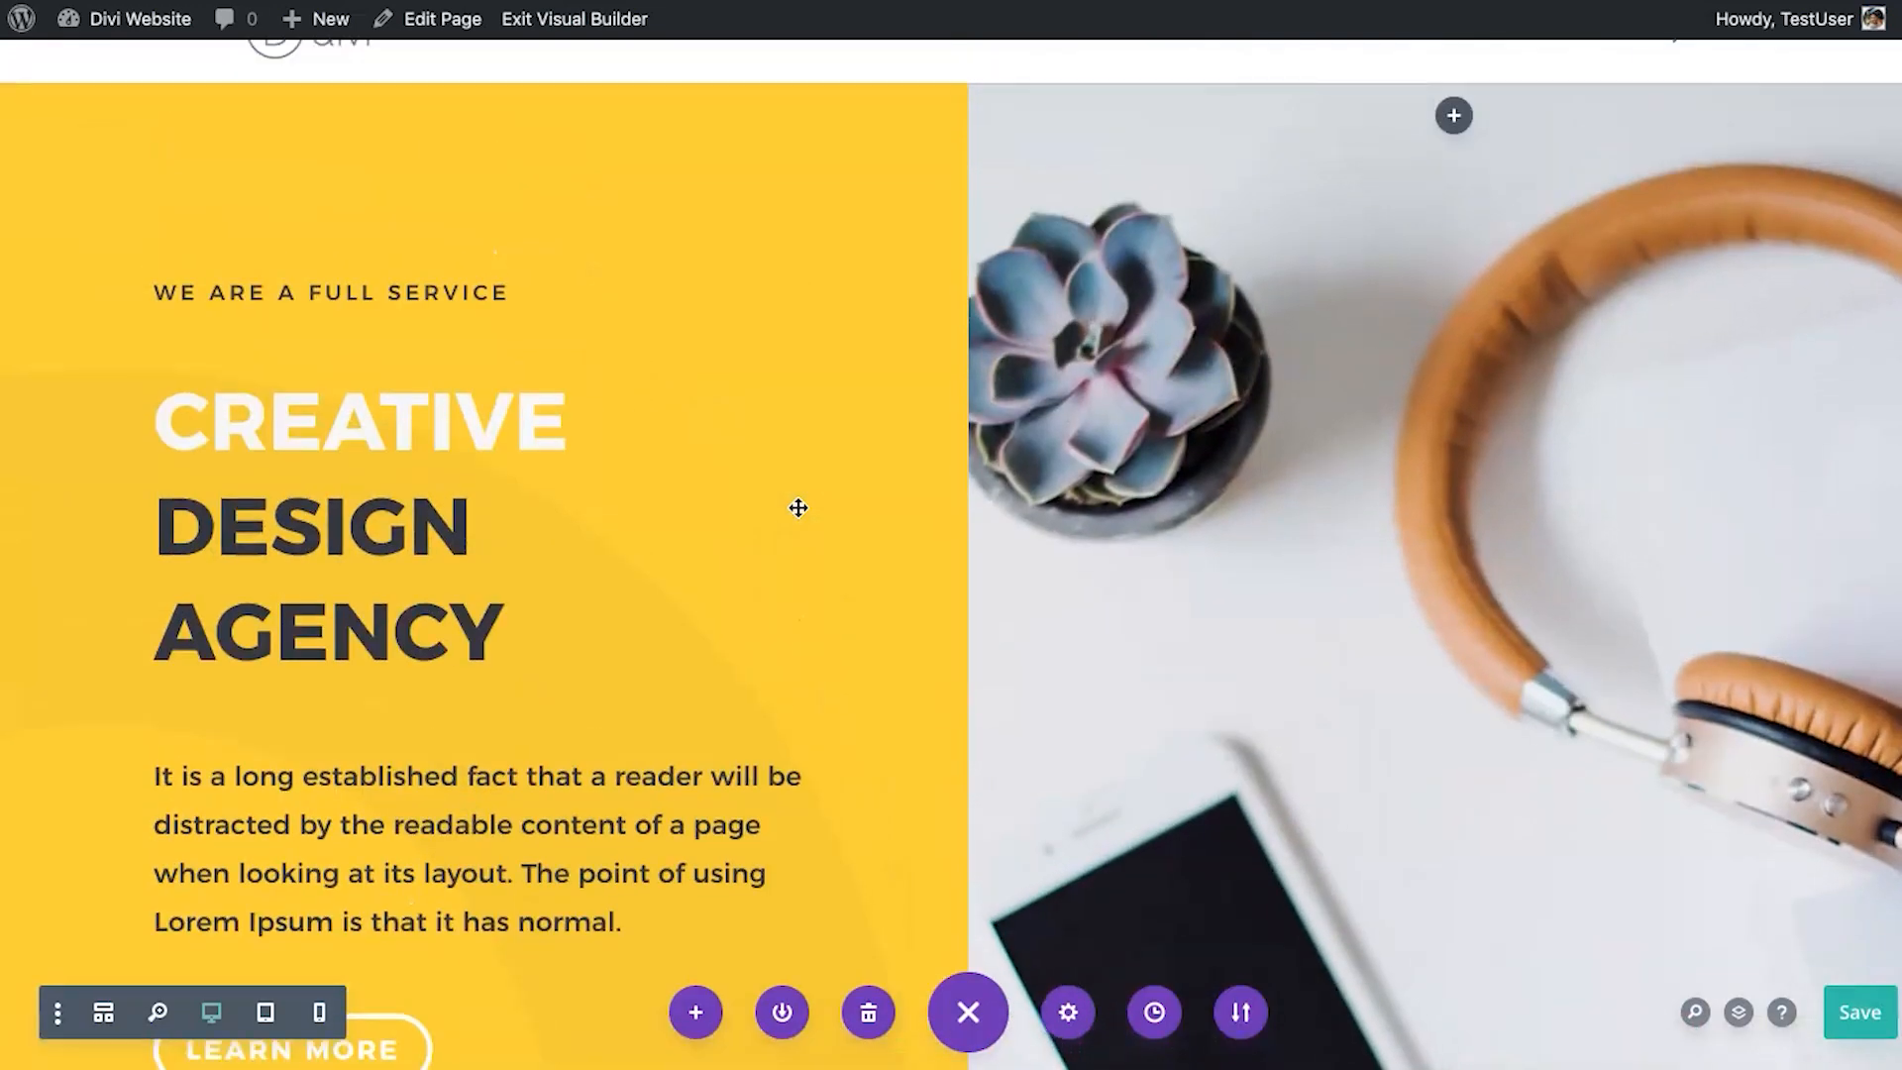
{"action": "scroll", "coordinate": [455, 467], "scroll_direction": "down", "scroll_amount": 1}
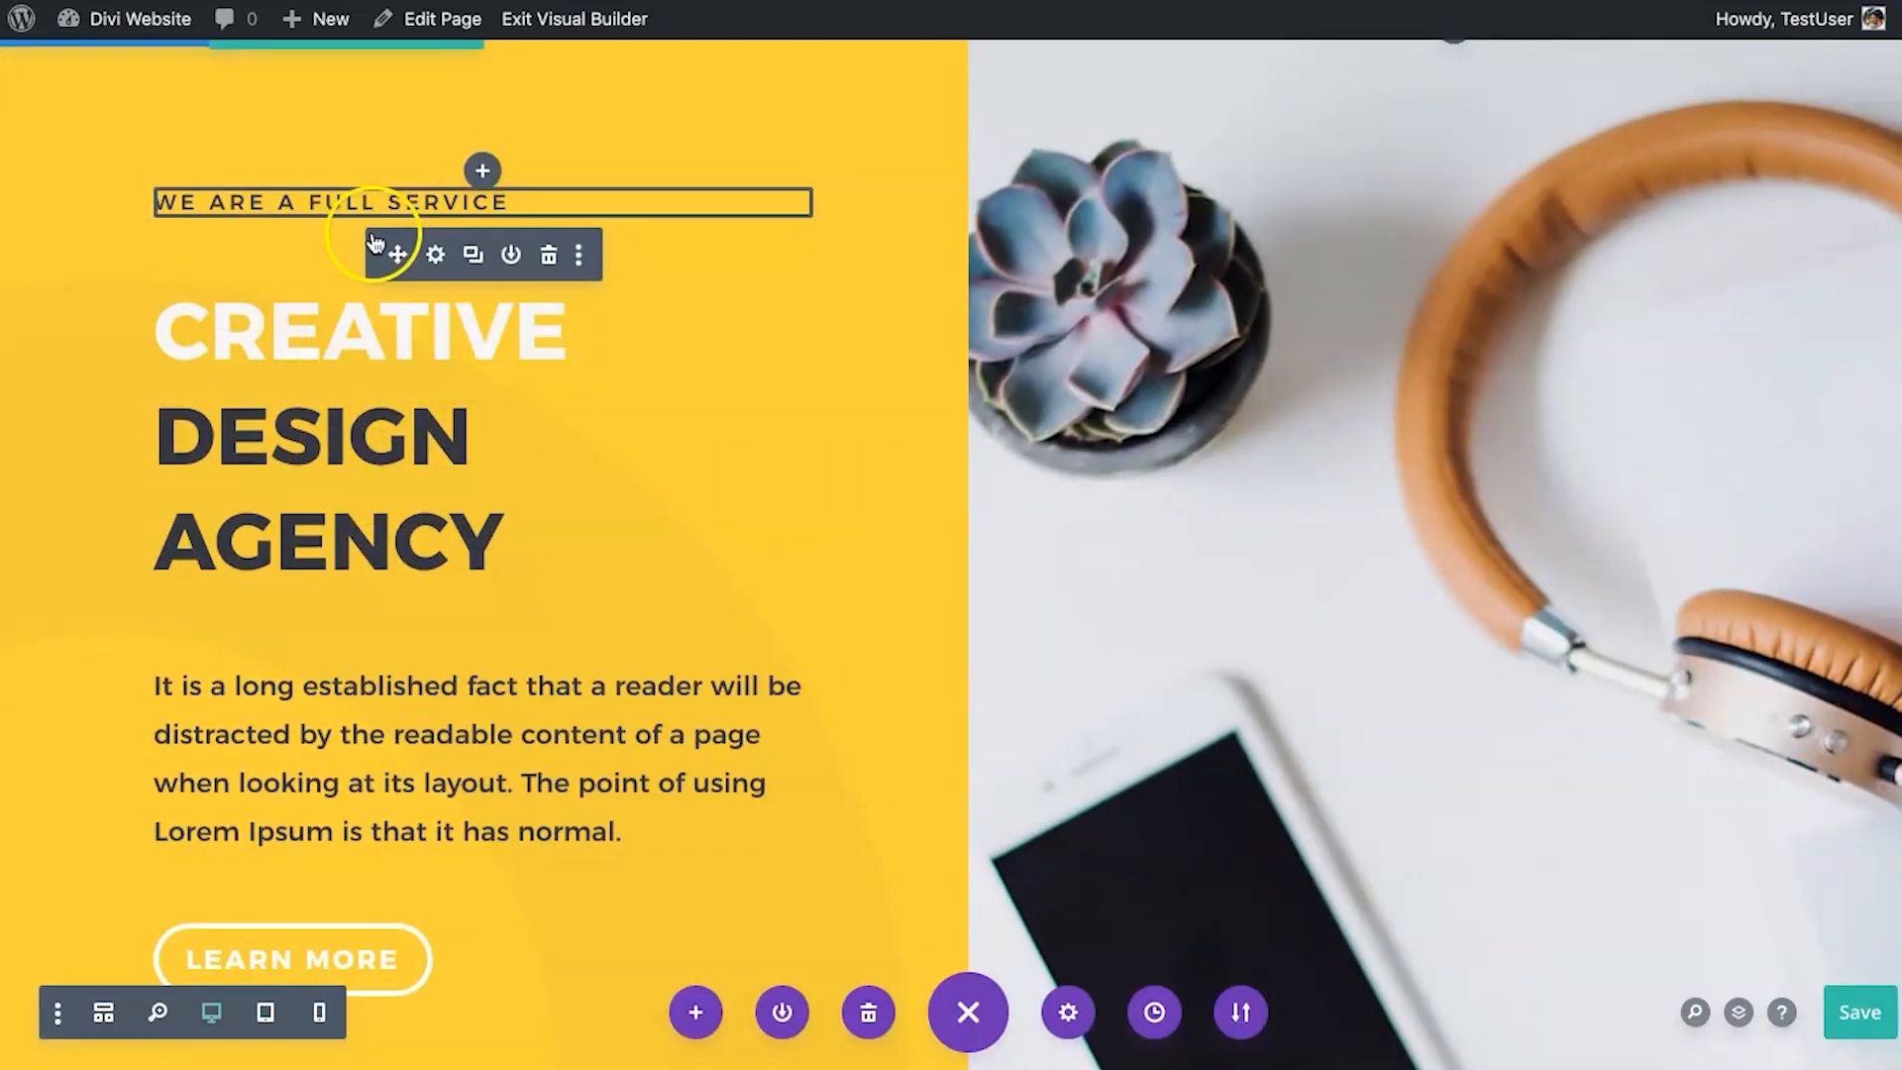
{"action": "scroll", "coordinate": [395, 211], "scroll_direction": "up", "scroll_amount": 2}
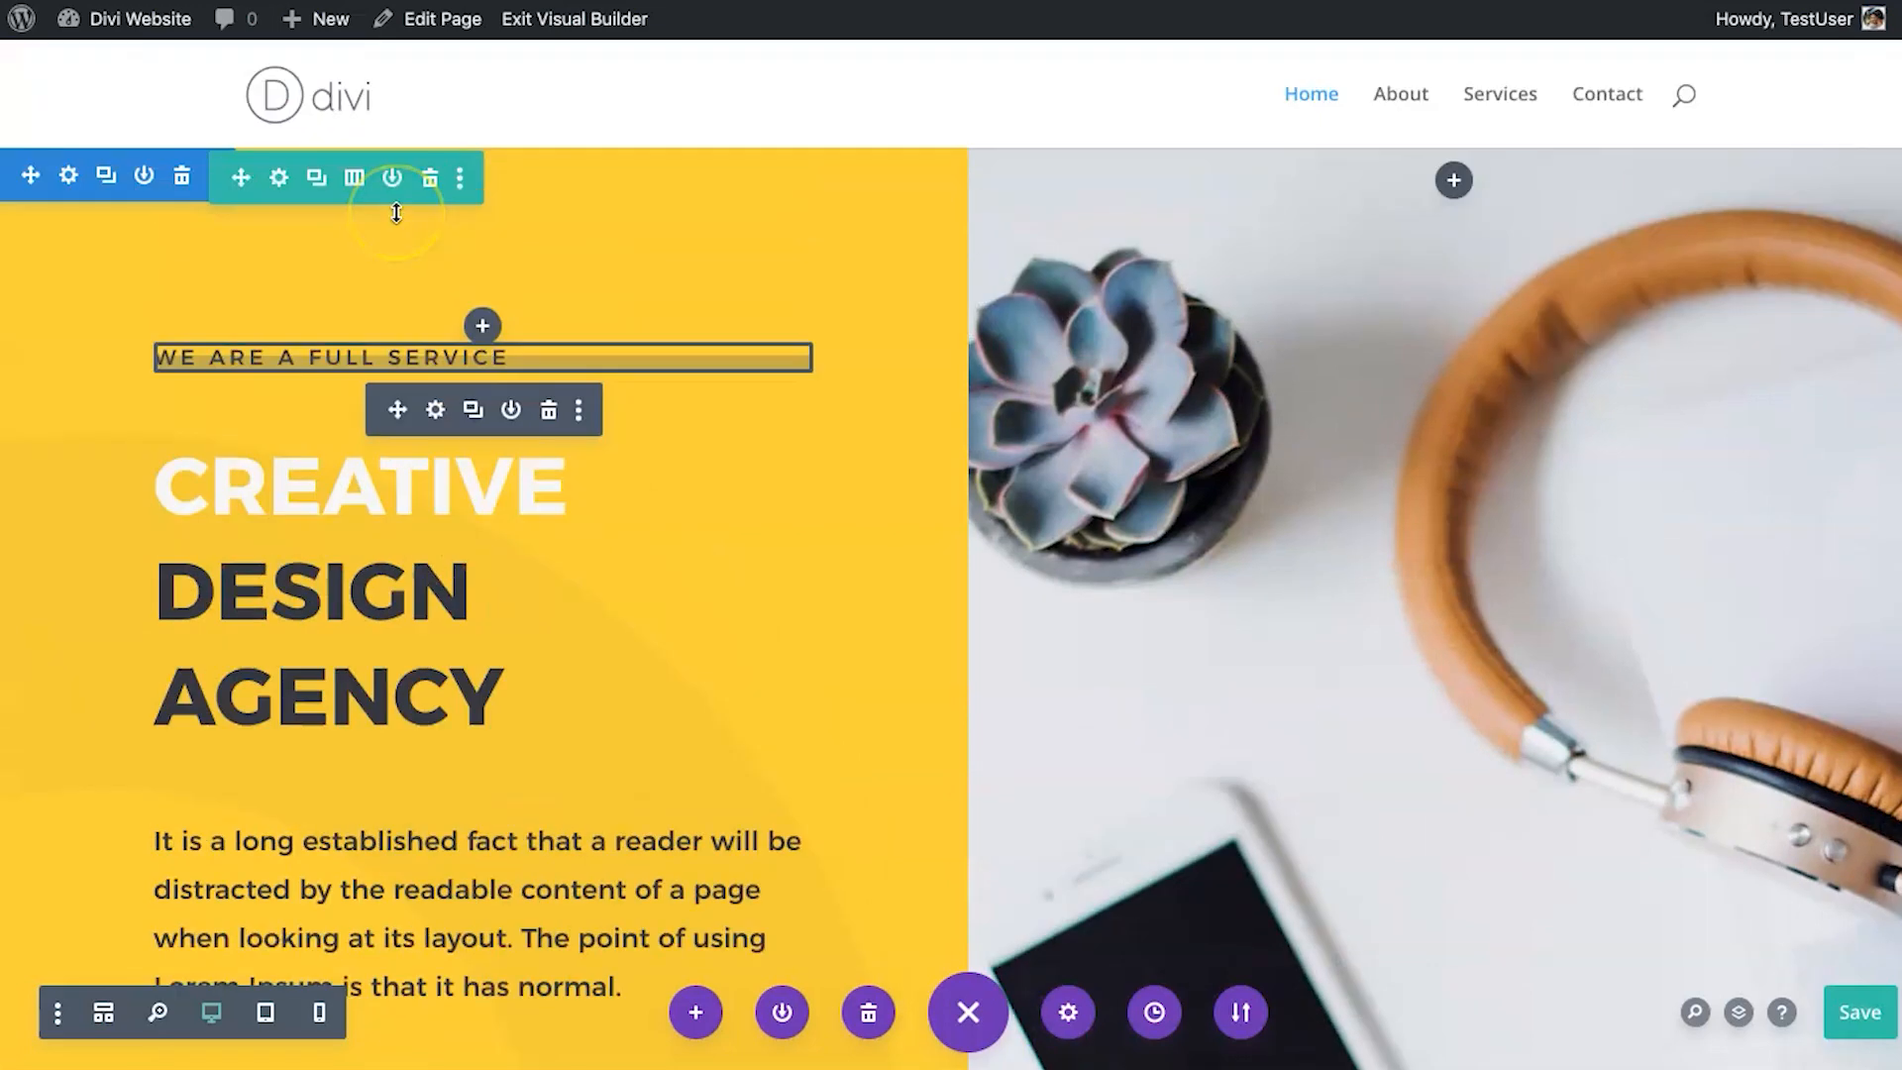
{"action": "left_click", "coordinate": [437, 410]}
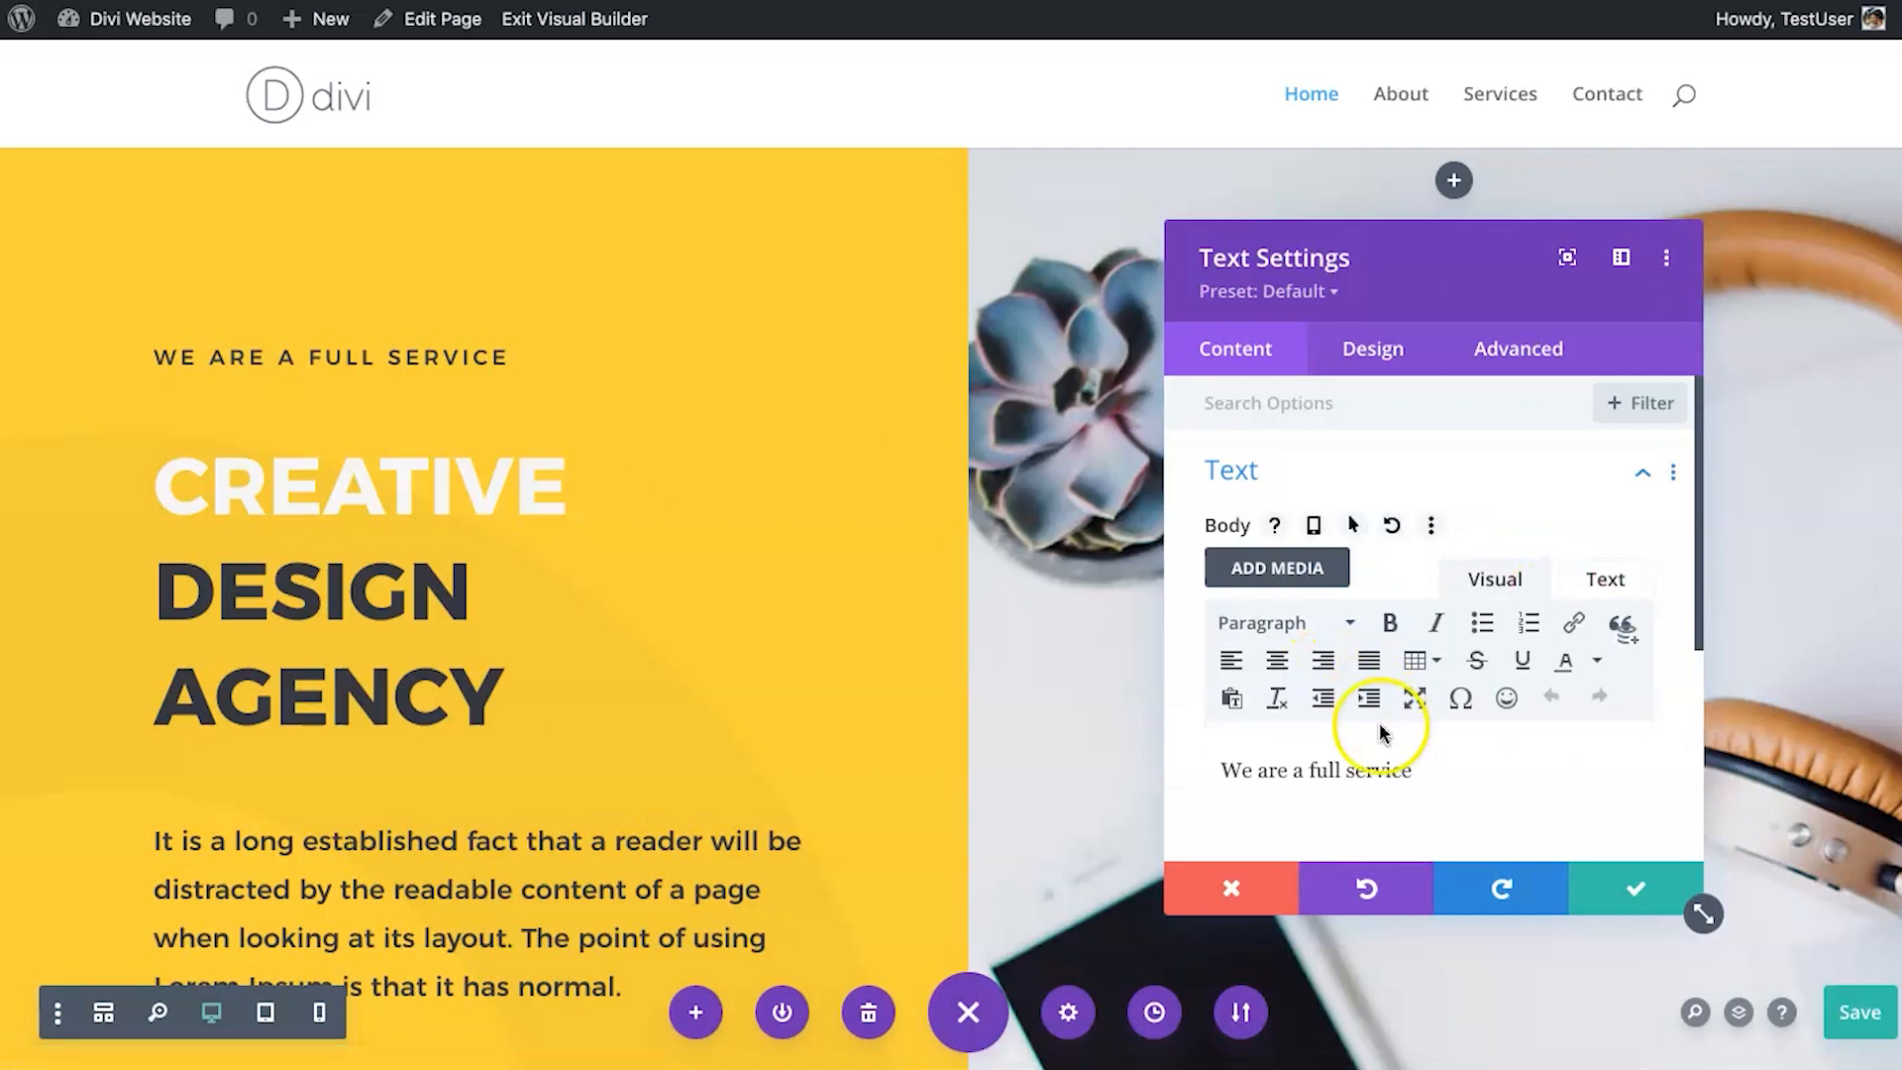
{"action": "scroll", "coordinate": [1378, 730], "scroll_direction": "down", "scroll_amount": 1}
{"action": "triple_click", "coordinate": [1394, 643]}
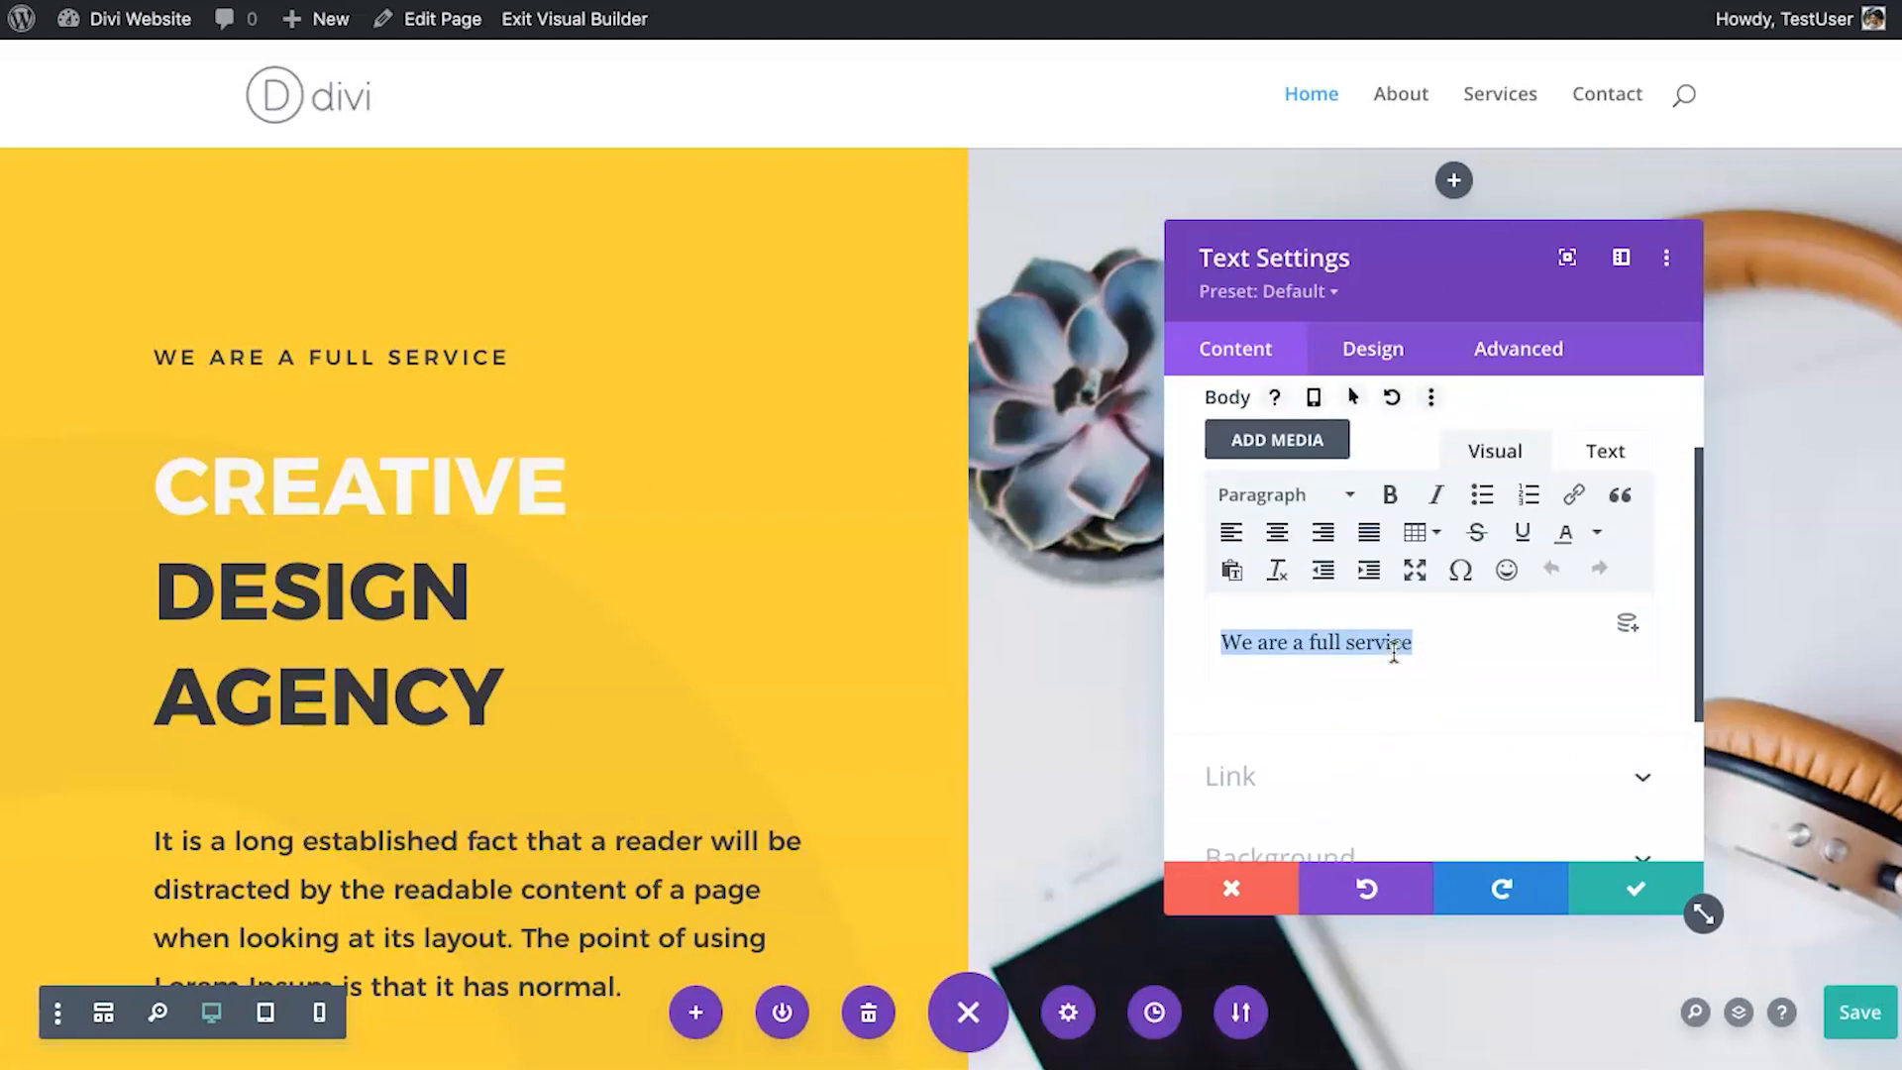
{"action": "type", "text": "A"}
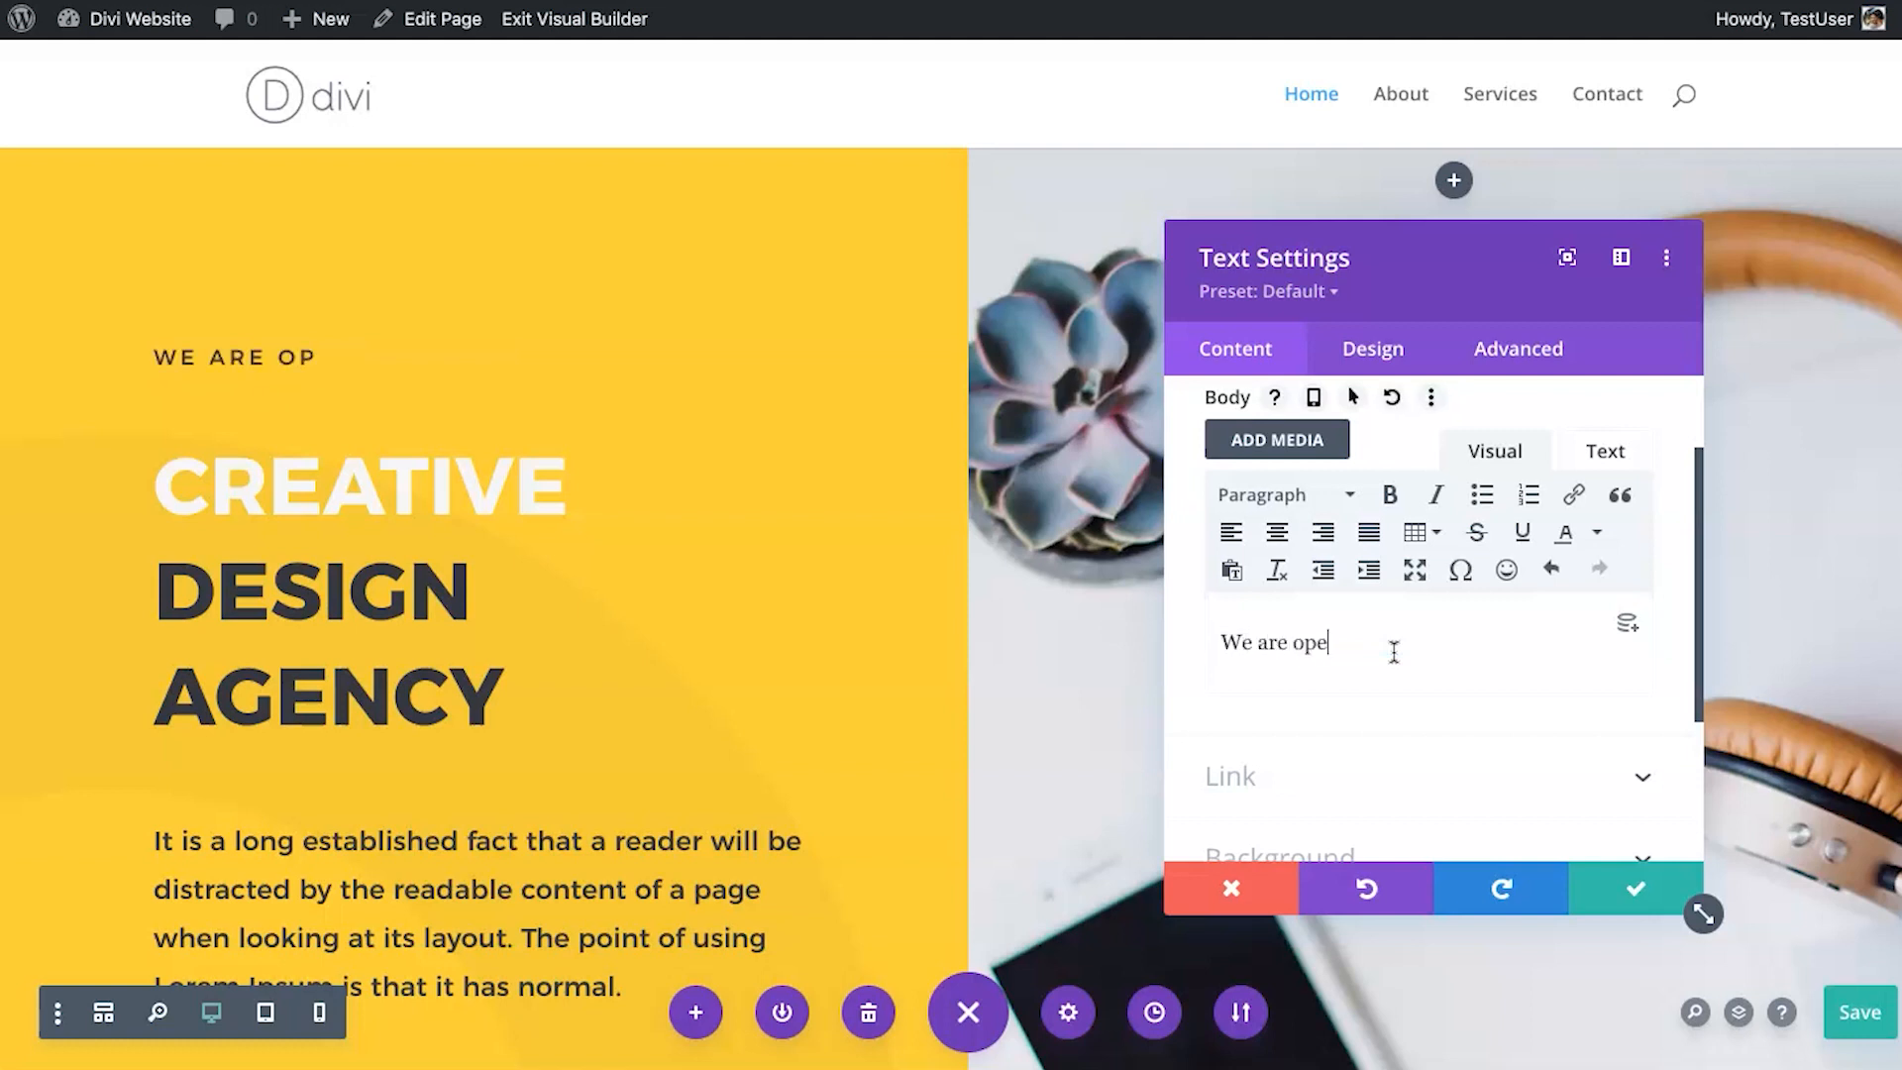
{"action": "type", "text": "e are open 24/7"}
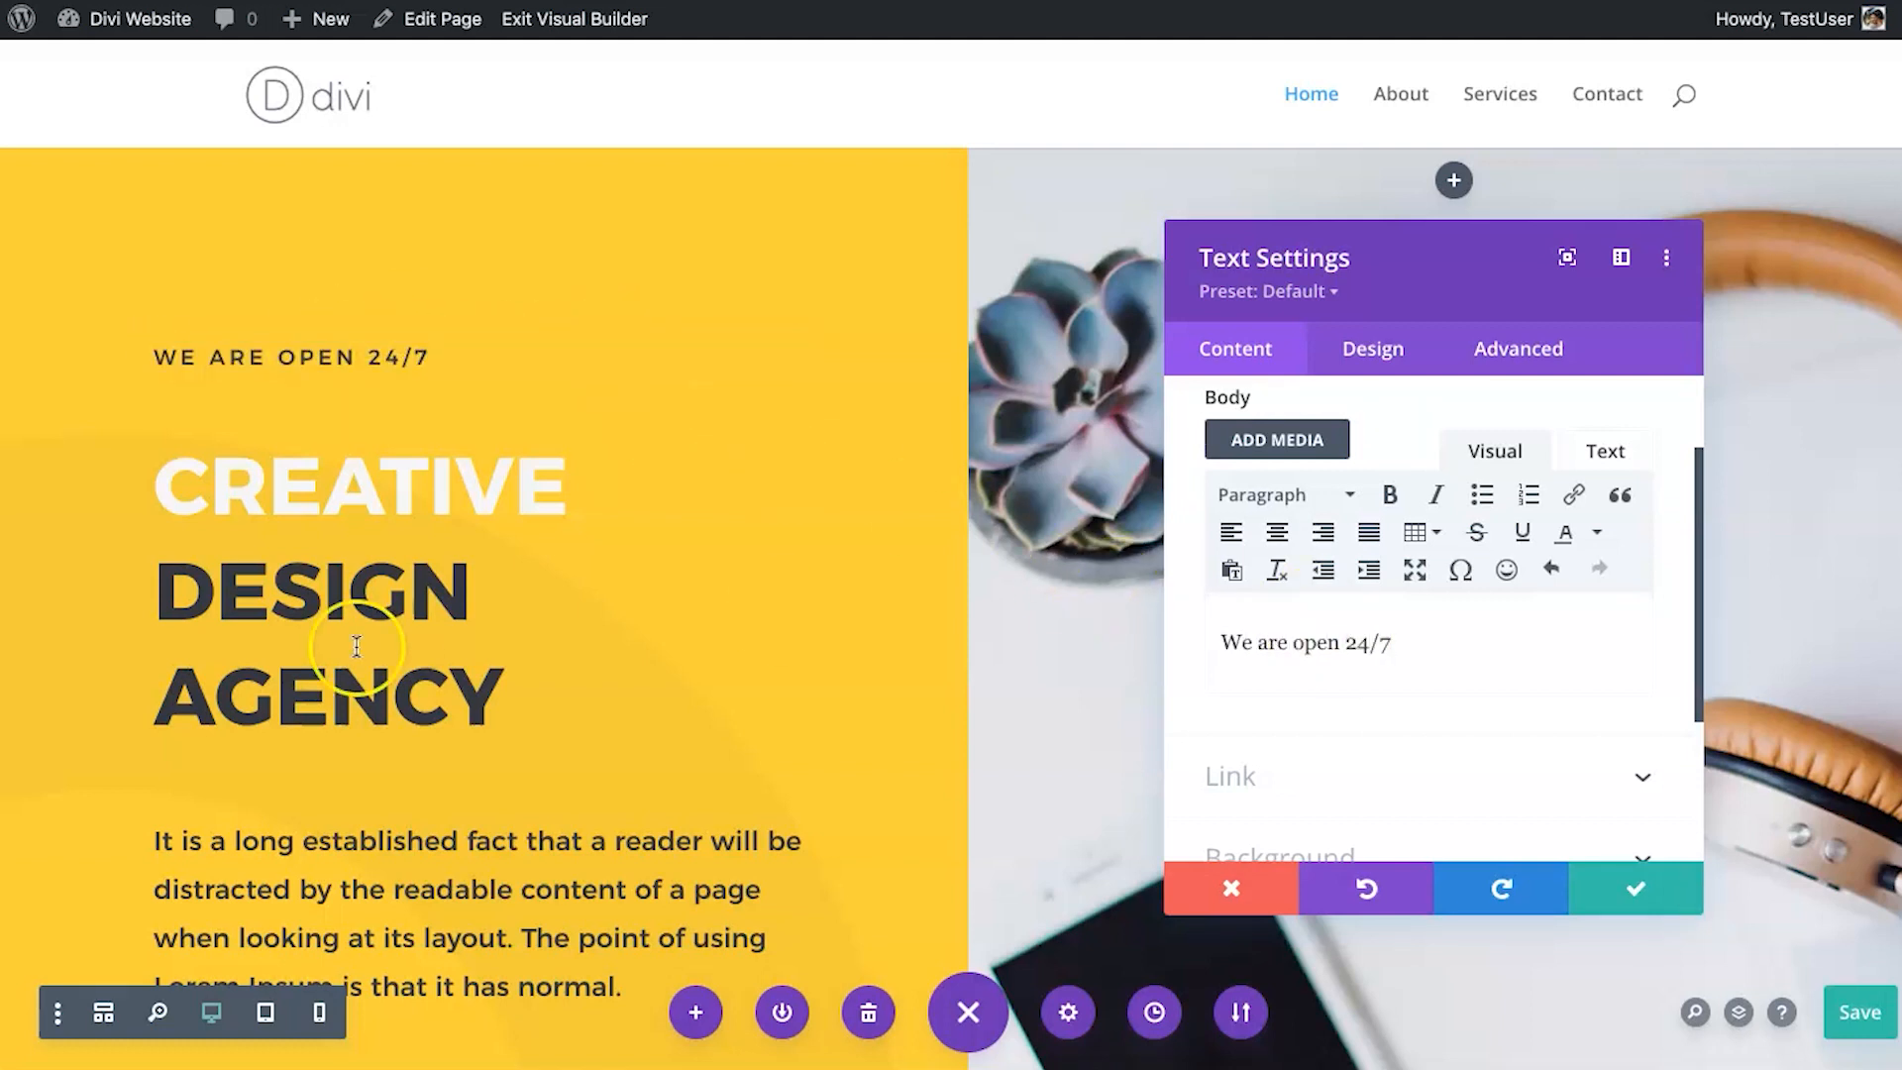
{"action": "key", "text": "ctrl+s"}
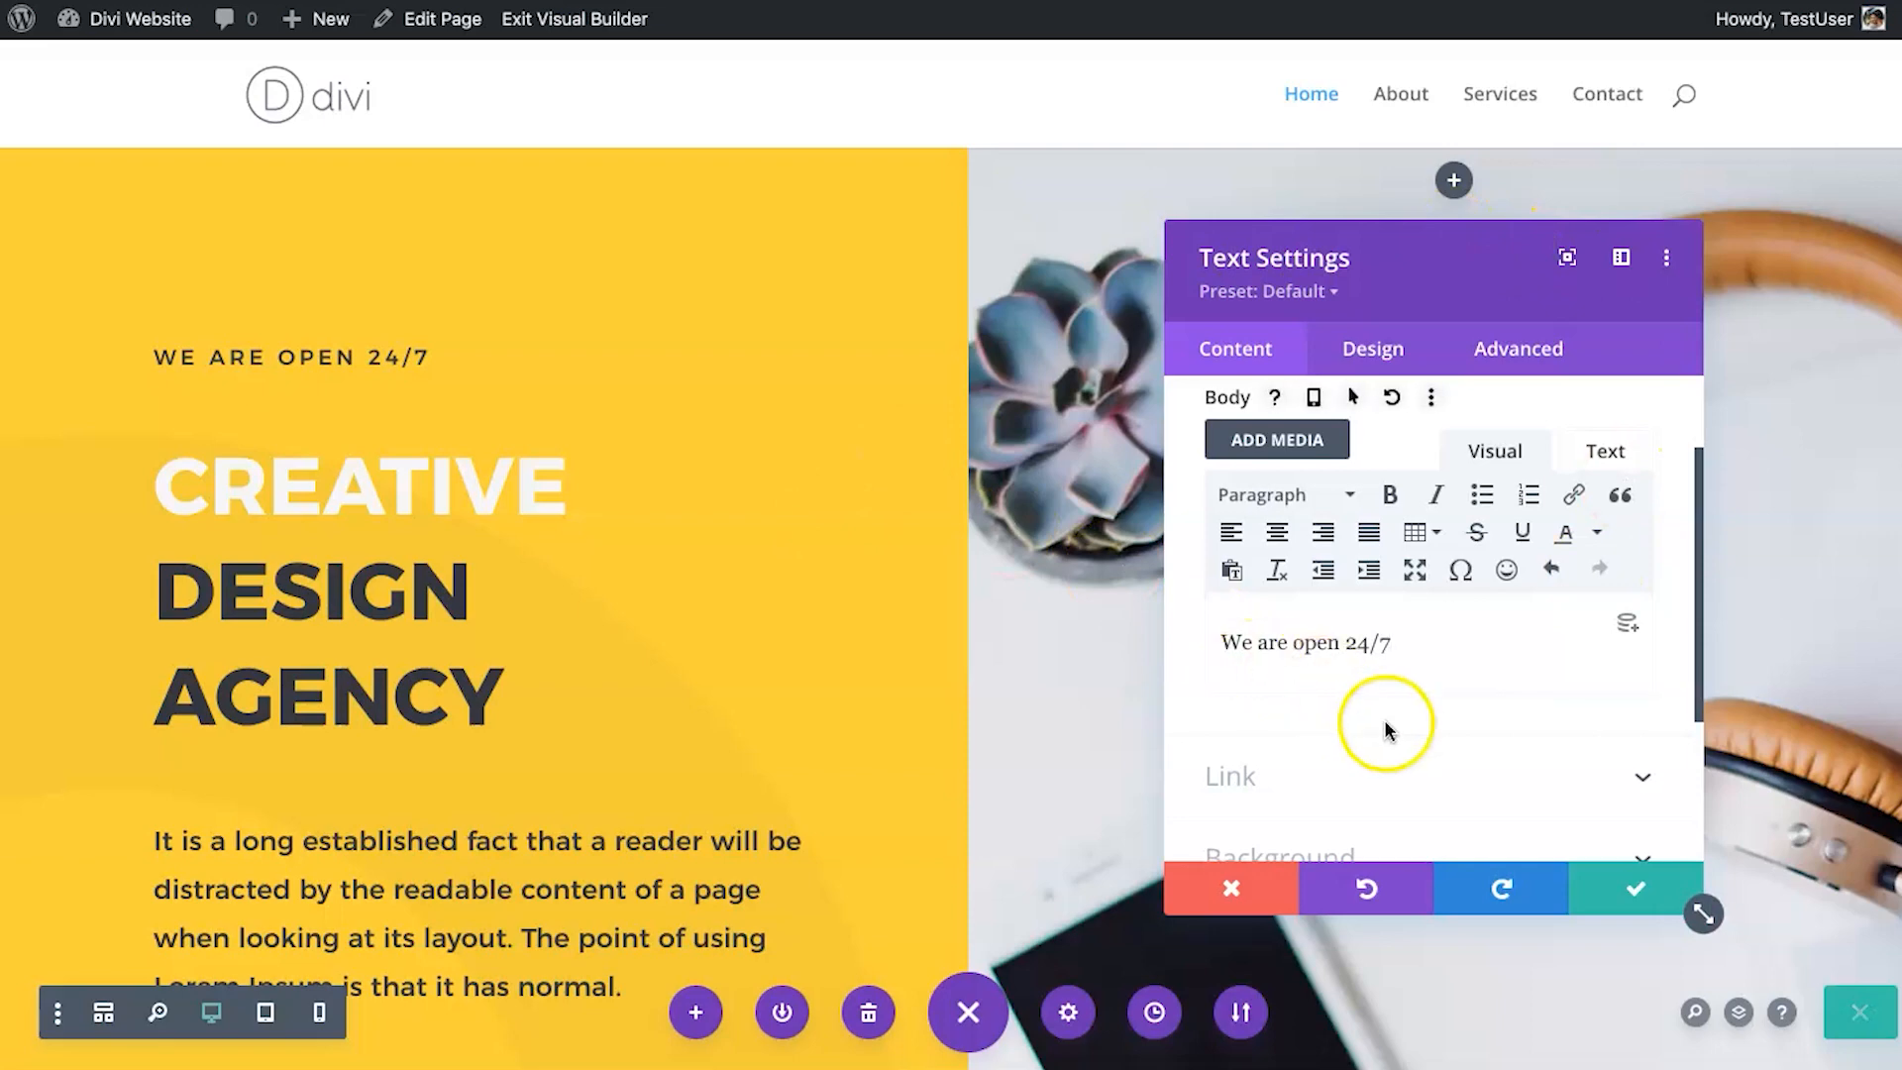
{"action": "left_click", "coordinate": [1627, 875]}
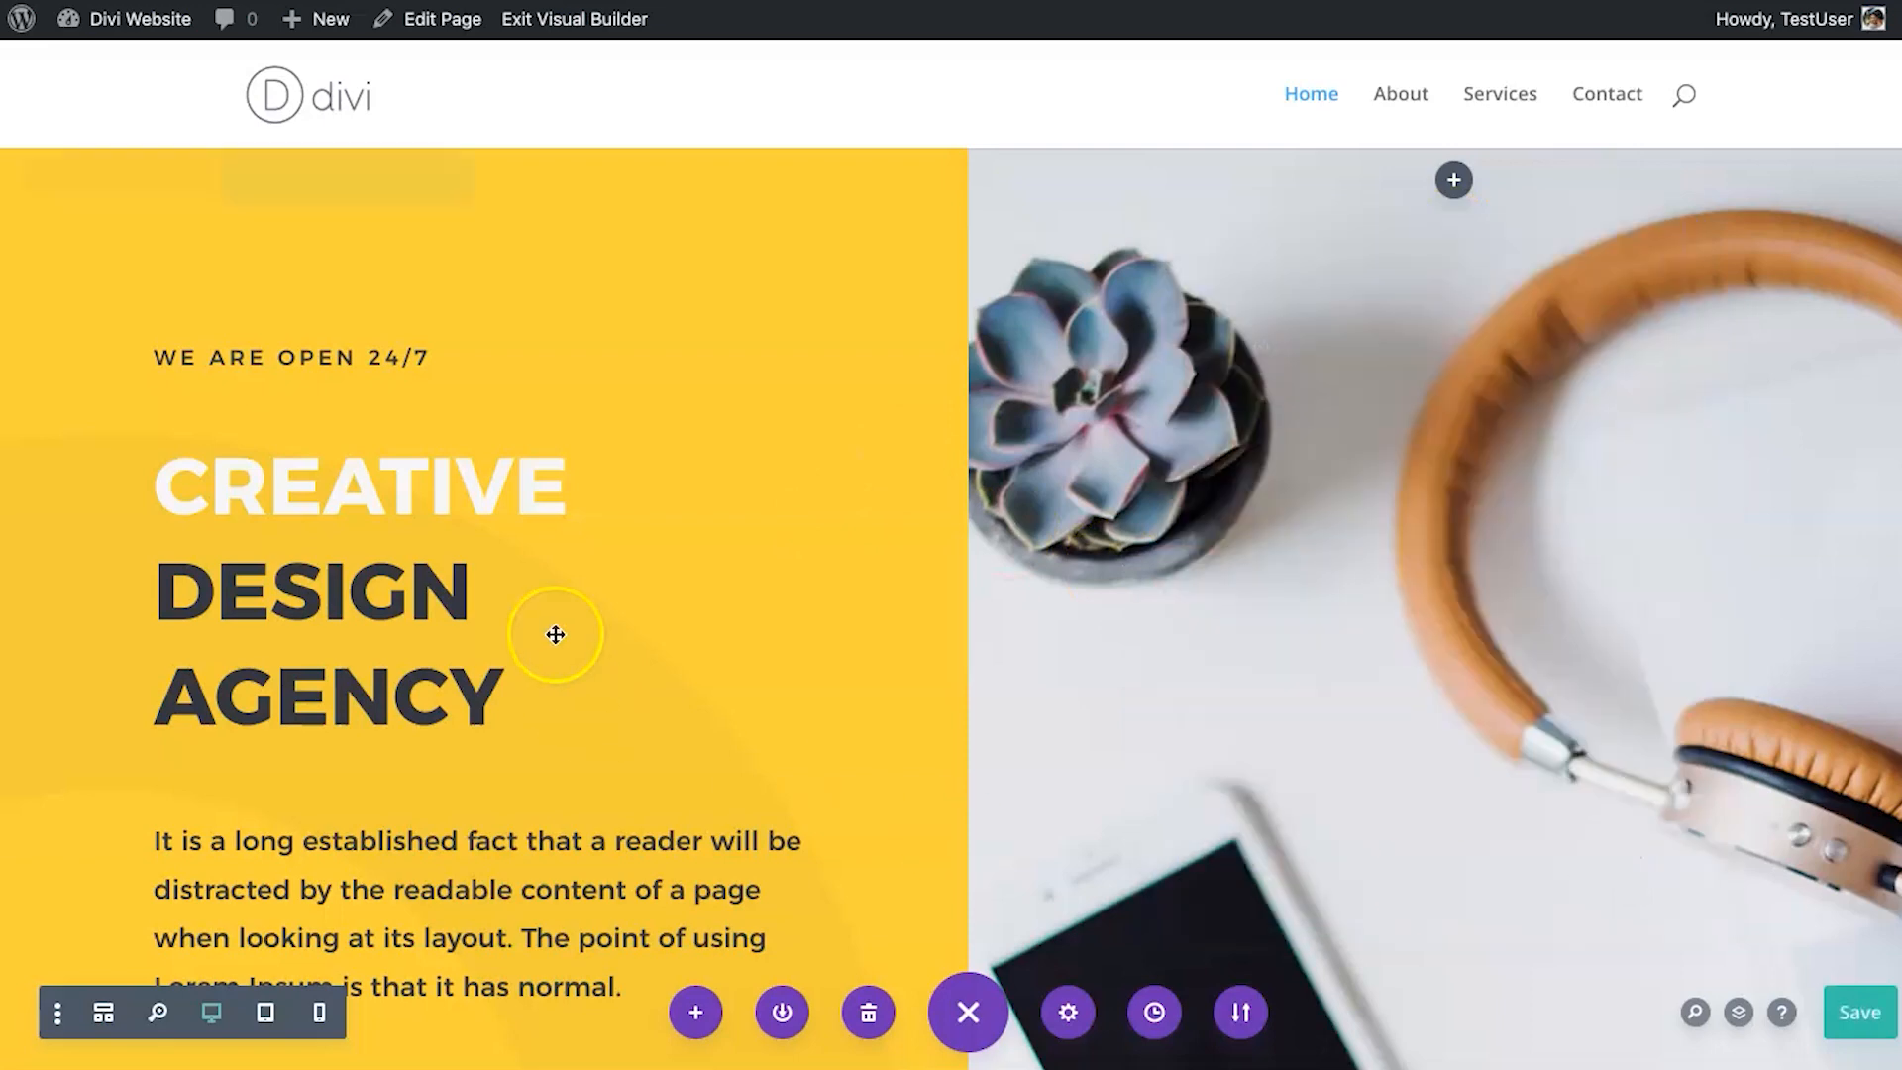
Replace the hero heading's text with "Beginner Website Agency" and apply the module settings.
{"action": "left_click", "coordinate": [437, 383]}
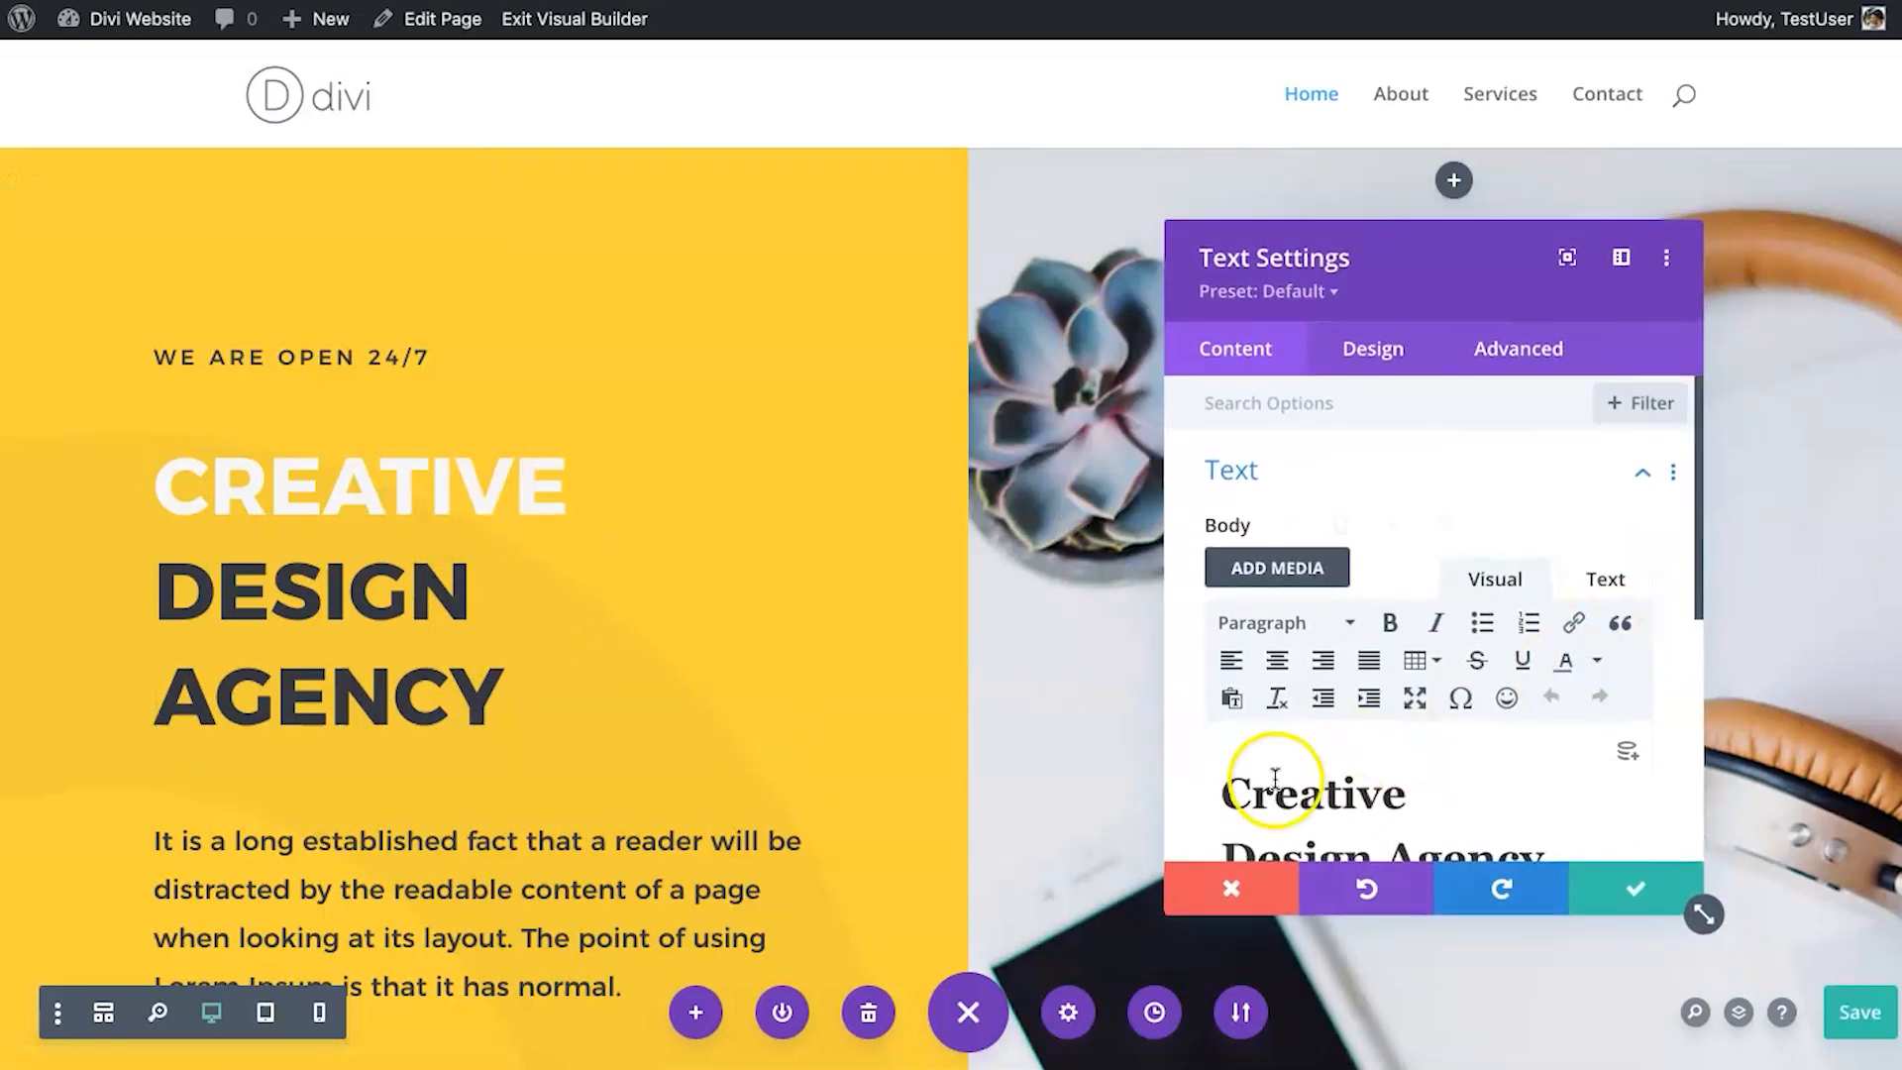
{"action": "scroll", "coordinate": [1274, 763], "scroll_direction": "down", "scroll_amount": 3}
{"action": "left_click_drag", "start_coordinate": [1226, 632], "coordinate": [1541, 701]}
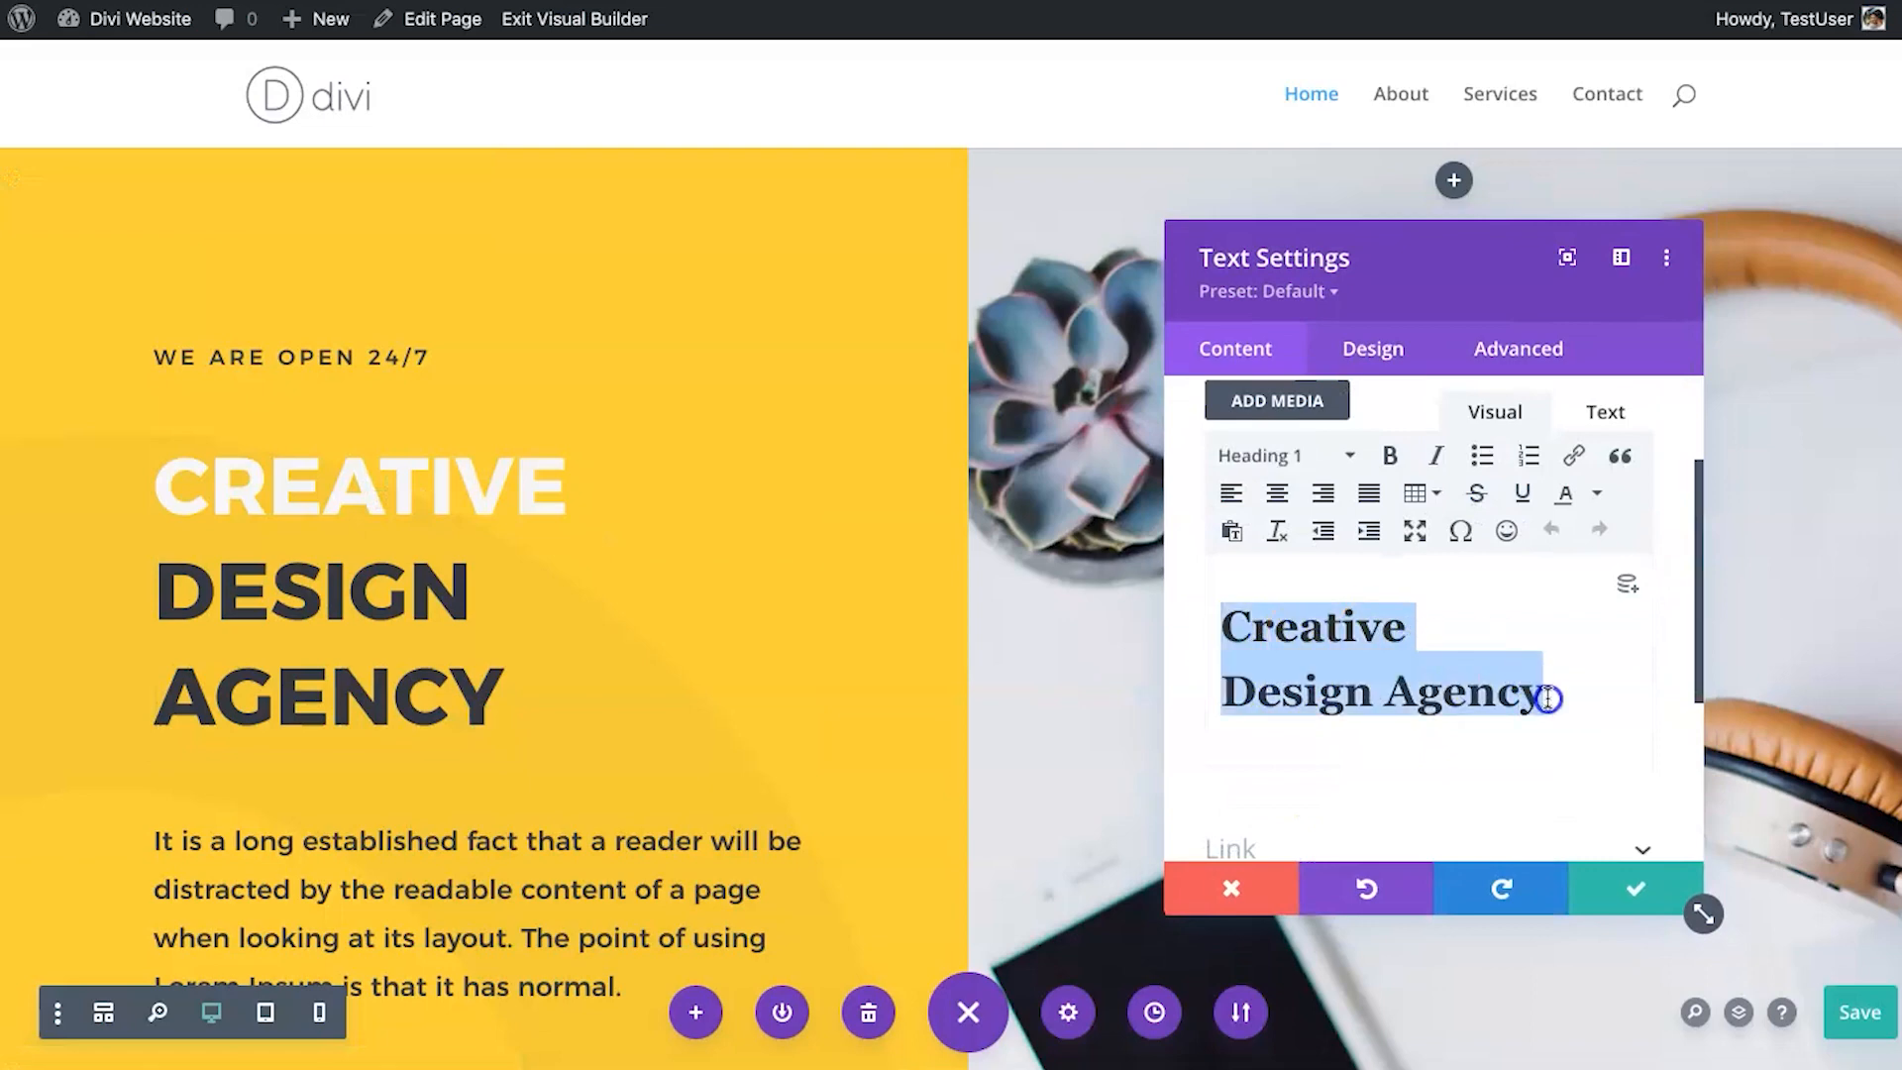
{"action": "type", "text": "Beginner Website Agency"}
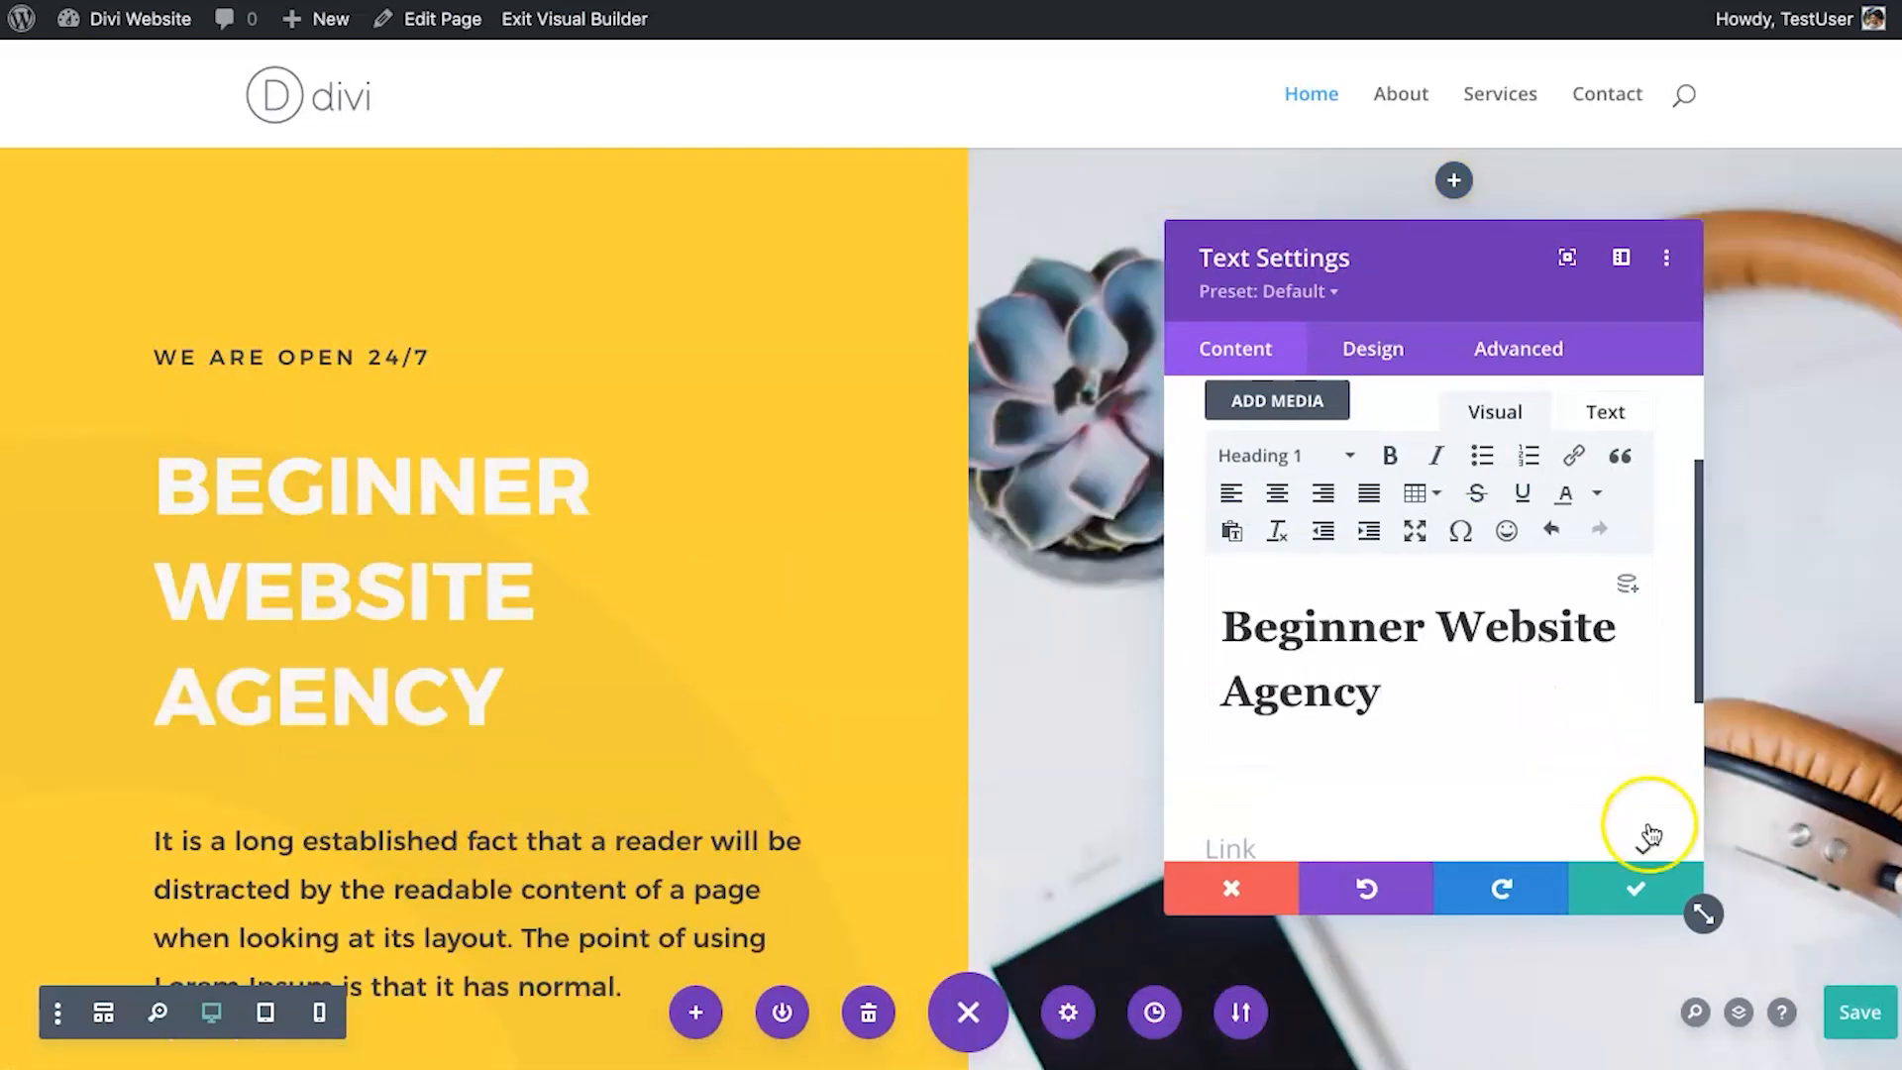
{"action": "left_click", "coordinate": [1636, 888]}
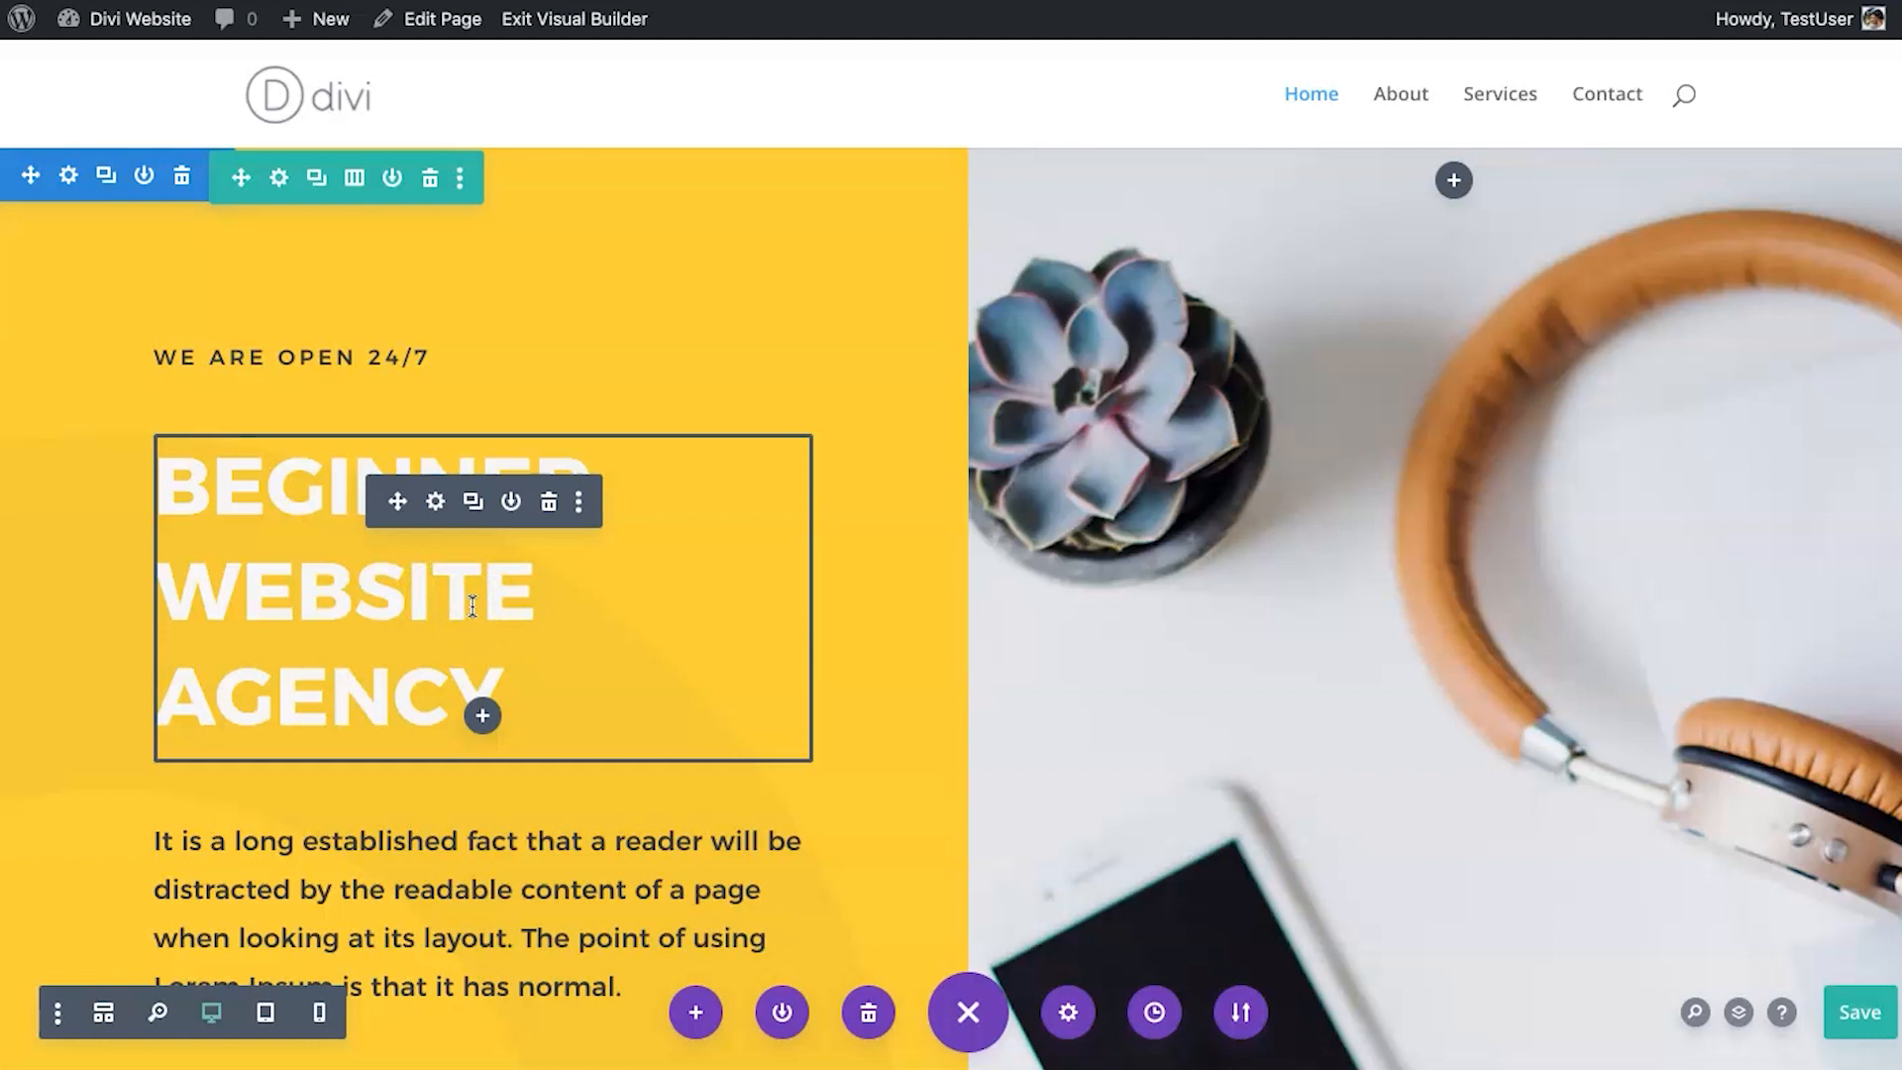
Review the hero heading's content in its text module settings and close them.
{"action": "left_click", "coordinate": [435, 501]}
{"action": "scroll", "coordinate": [1324, 743], "scroll_direction": "down", "scroll_amount": 3}
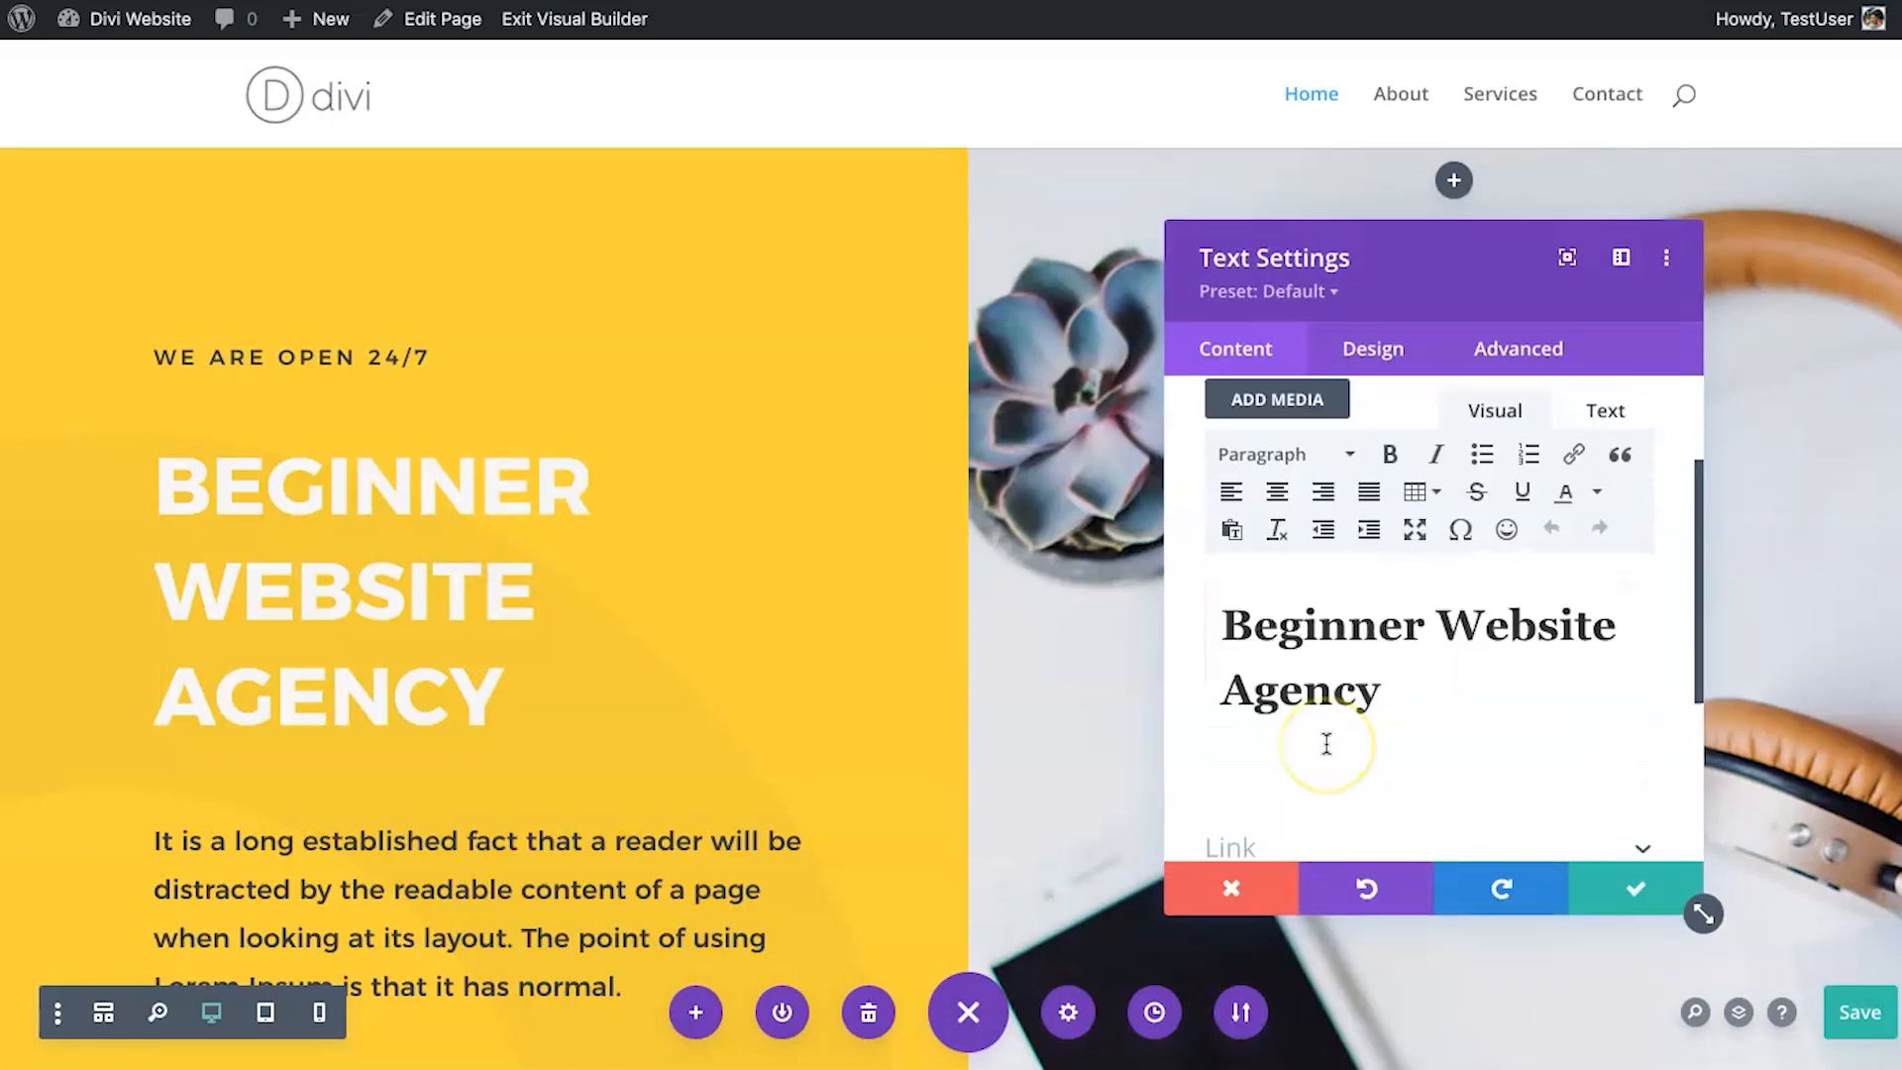
{"action": "scroll", "coordinate": [1324, 743], "scroll_direction": "up", "scroll_amount": 3}
{"action": "left_click", "coordinate": [1600, 896]}
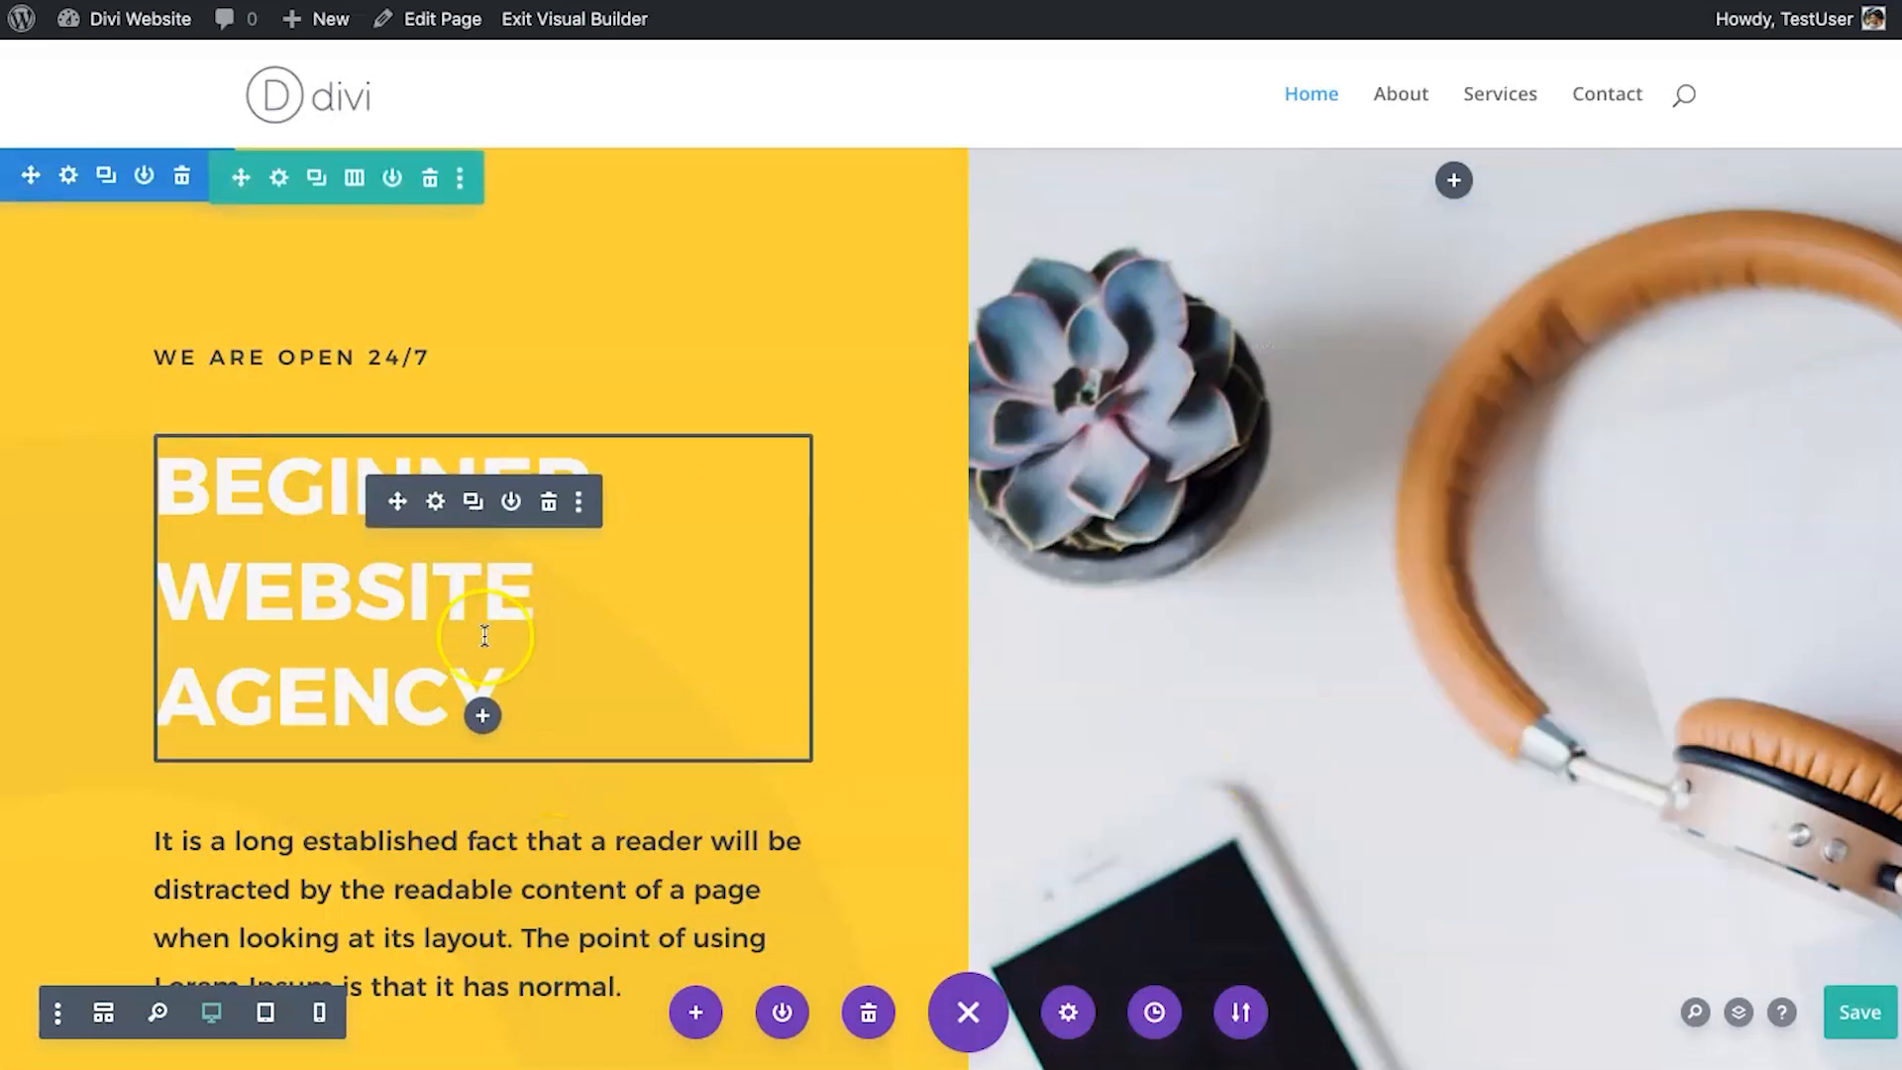
Try inline editing at the end of the hero heading by adding "SDFLK" and removing it.
{"action": "left_click", "coordinate": [554, 669]}
{"action": "left_click", "coordinate": [554, 669]}
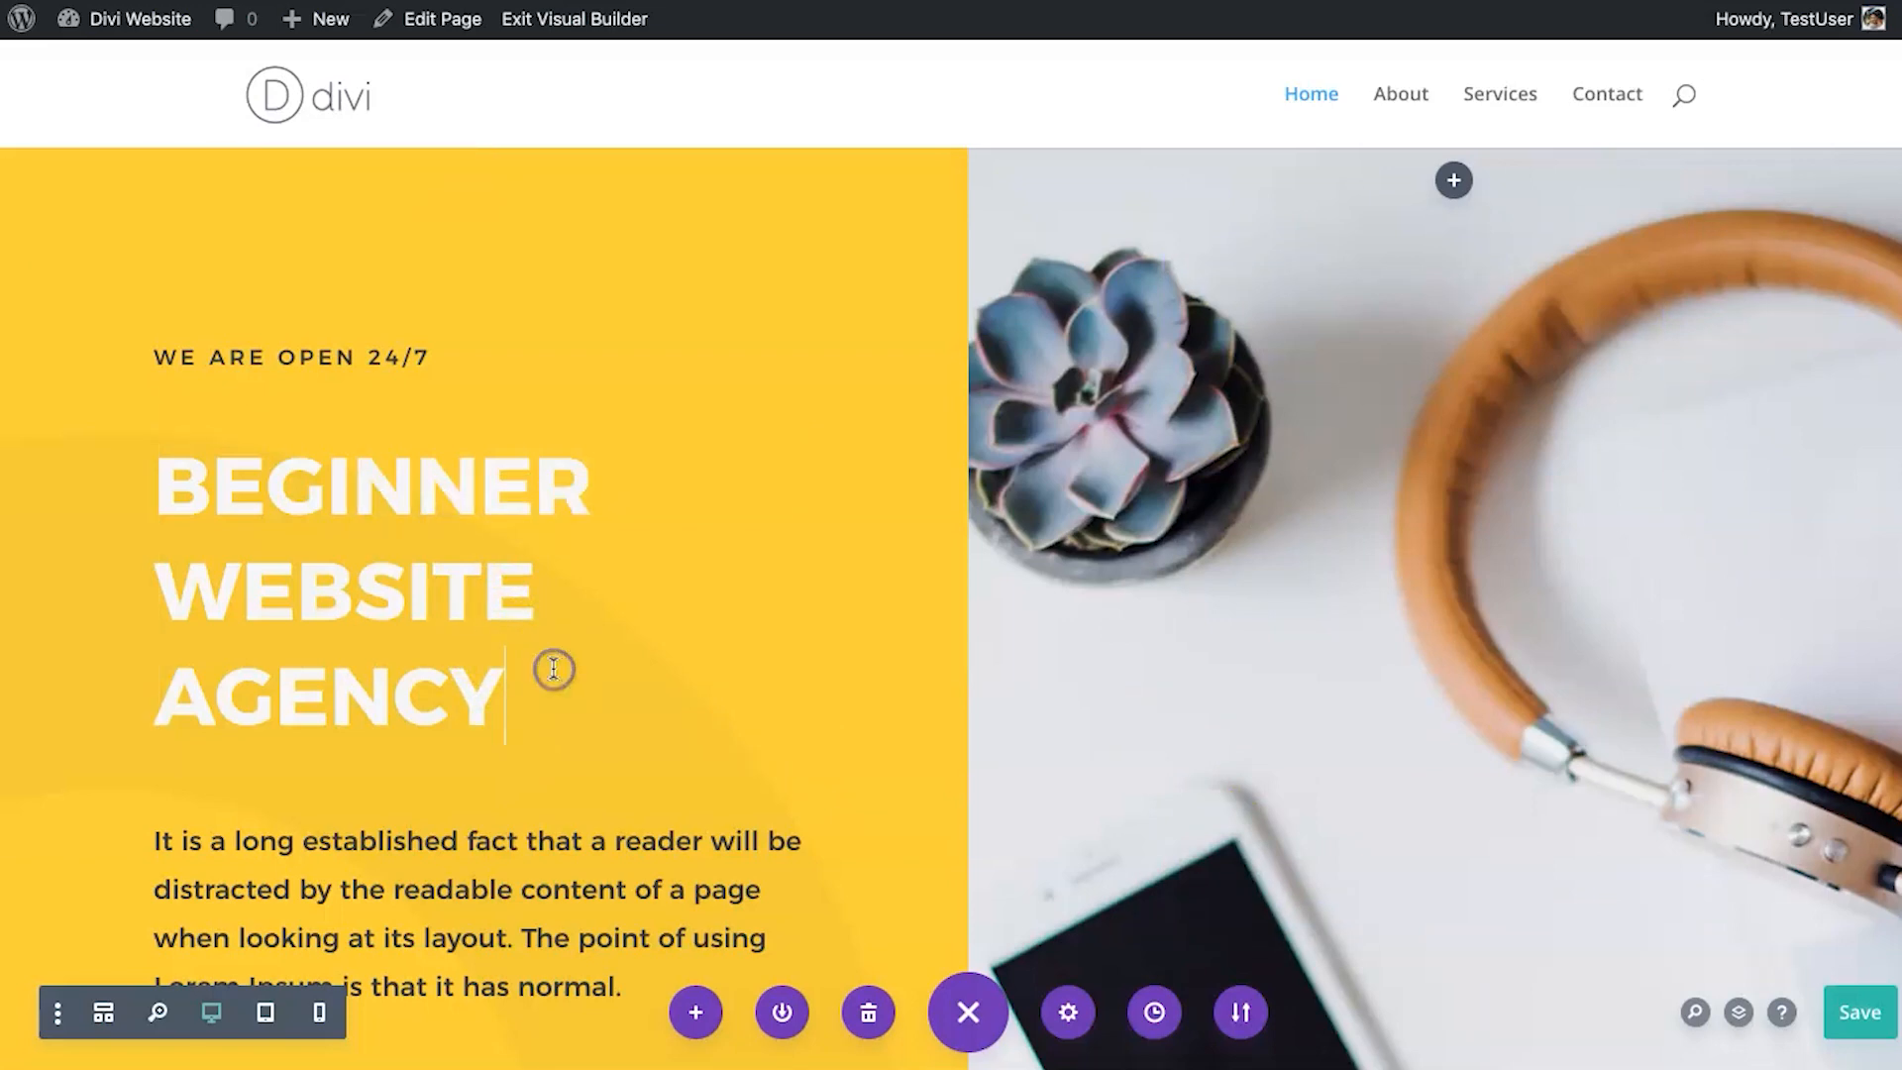
{"action": "type", "text": "SDFLK"}
{"action": "key", "text": "BackSpace"}
{"action": "key", "text": "BackSpace"}
{"action": "key", "text": "BackSpace"}
{"action": "key", "text": "BackSpace"}
{"action": "key", "text": "BackSpace"}
Toggle underline on and off for "Website Agency" in the hero heading and color those words black.
{"action": "left_click_drag", "start_coordinate": [498, 698], "coordinate": [193, 602]}
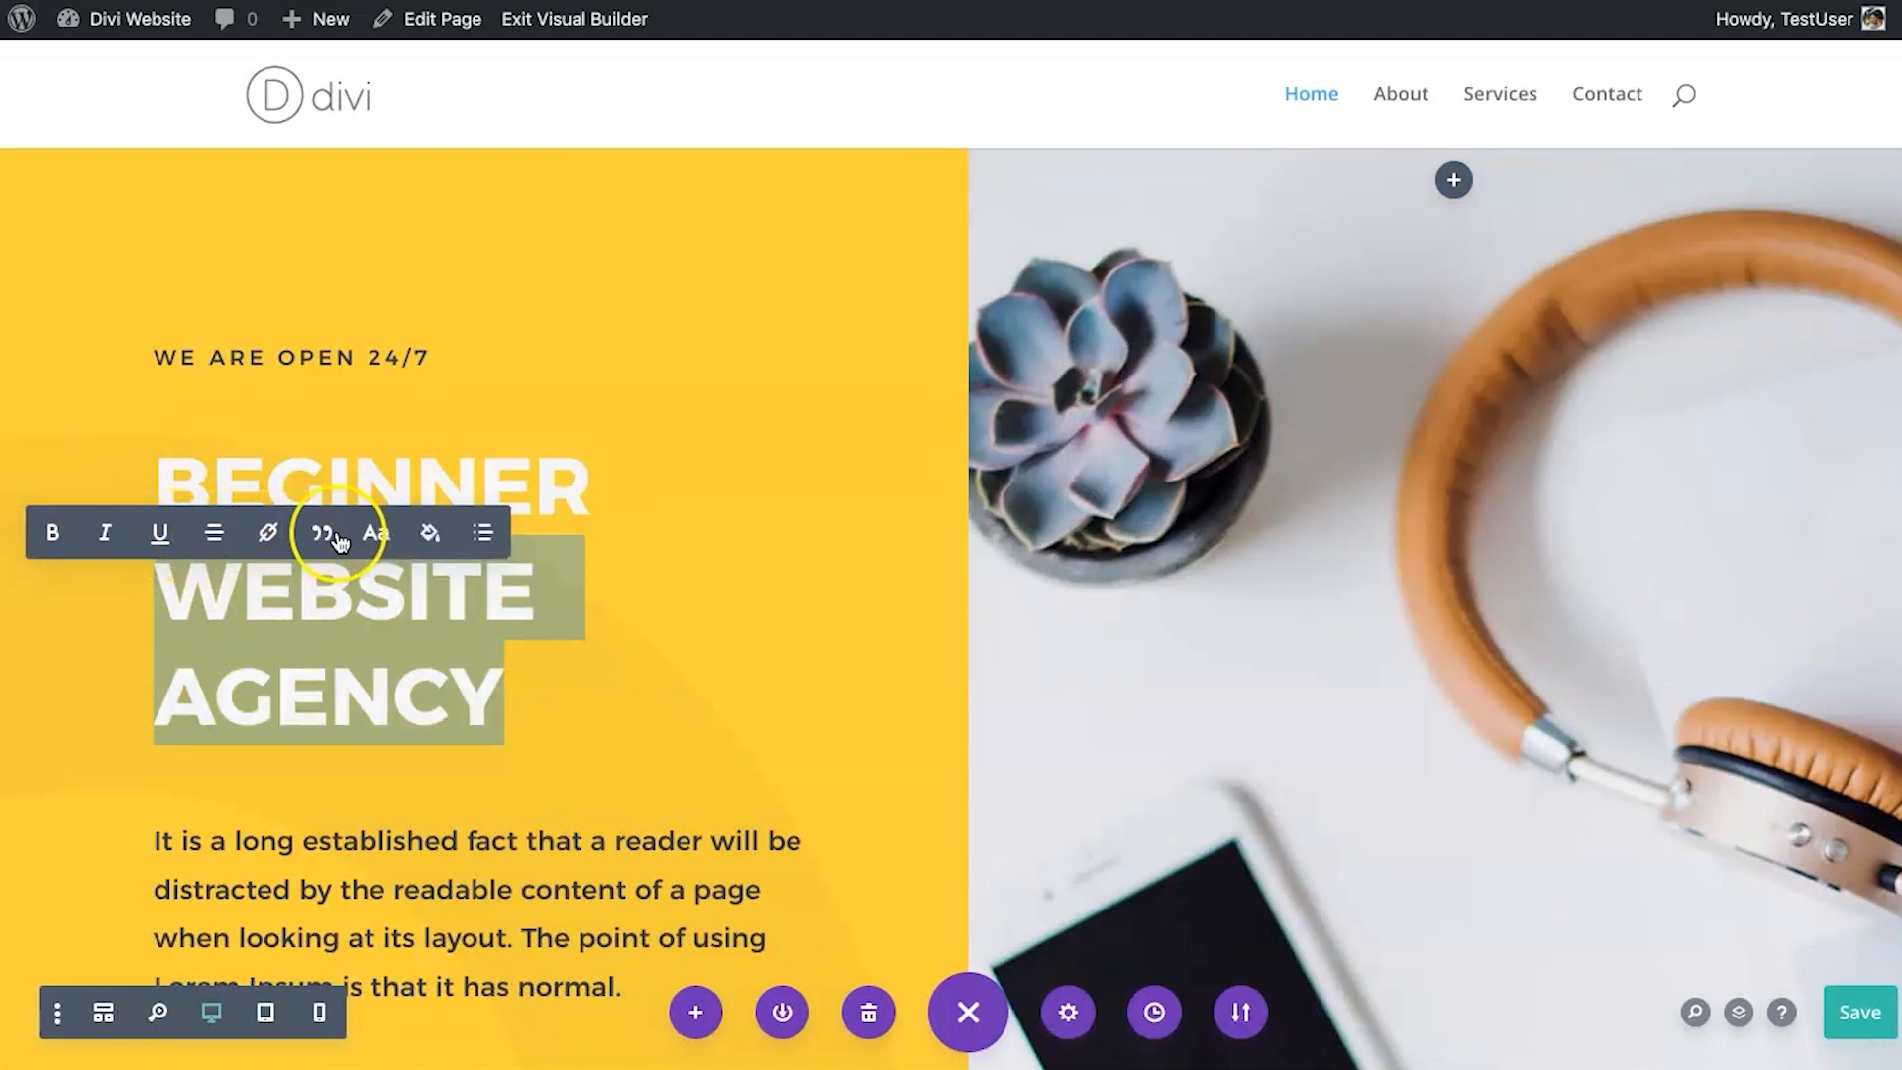
{"action": "left_click", "coordinate": [161, 536]}
{"action": "left_click", "coordinate": [167, 538]}
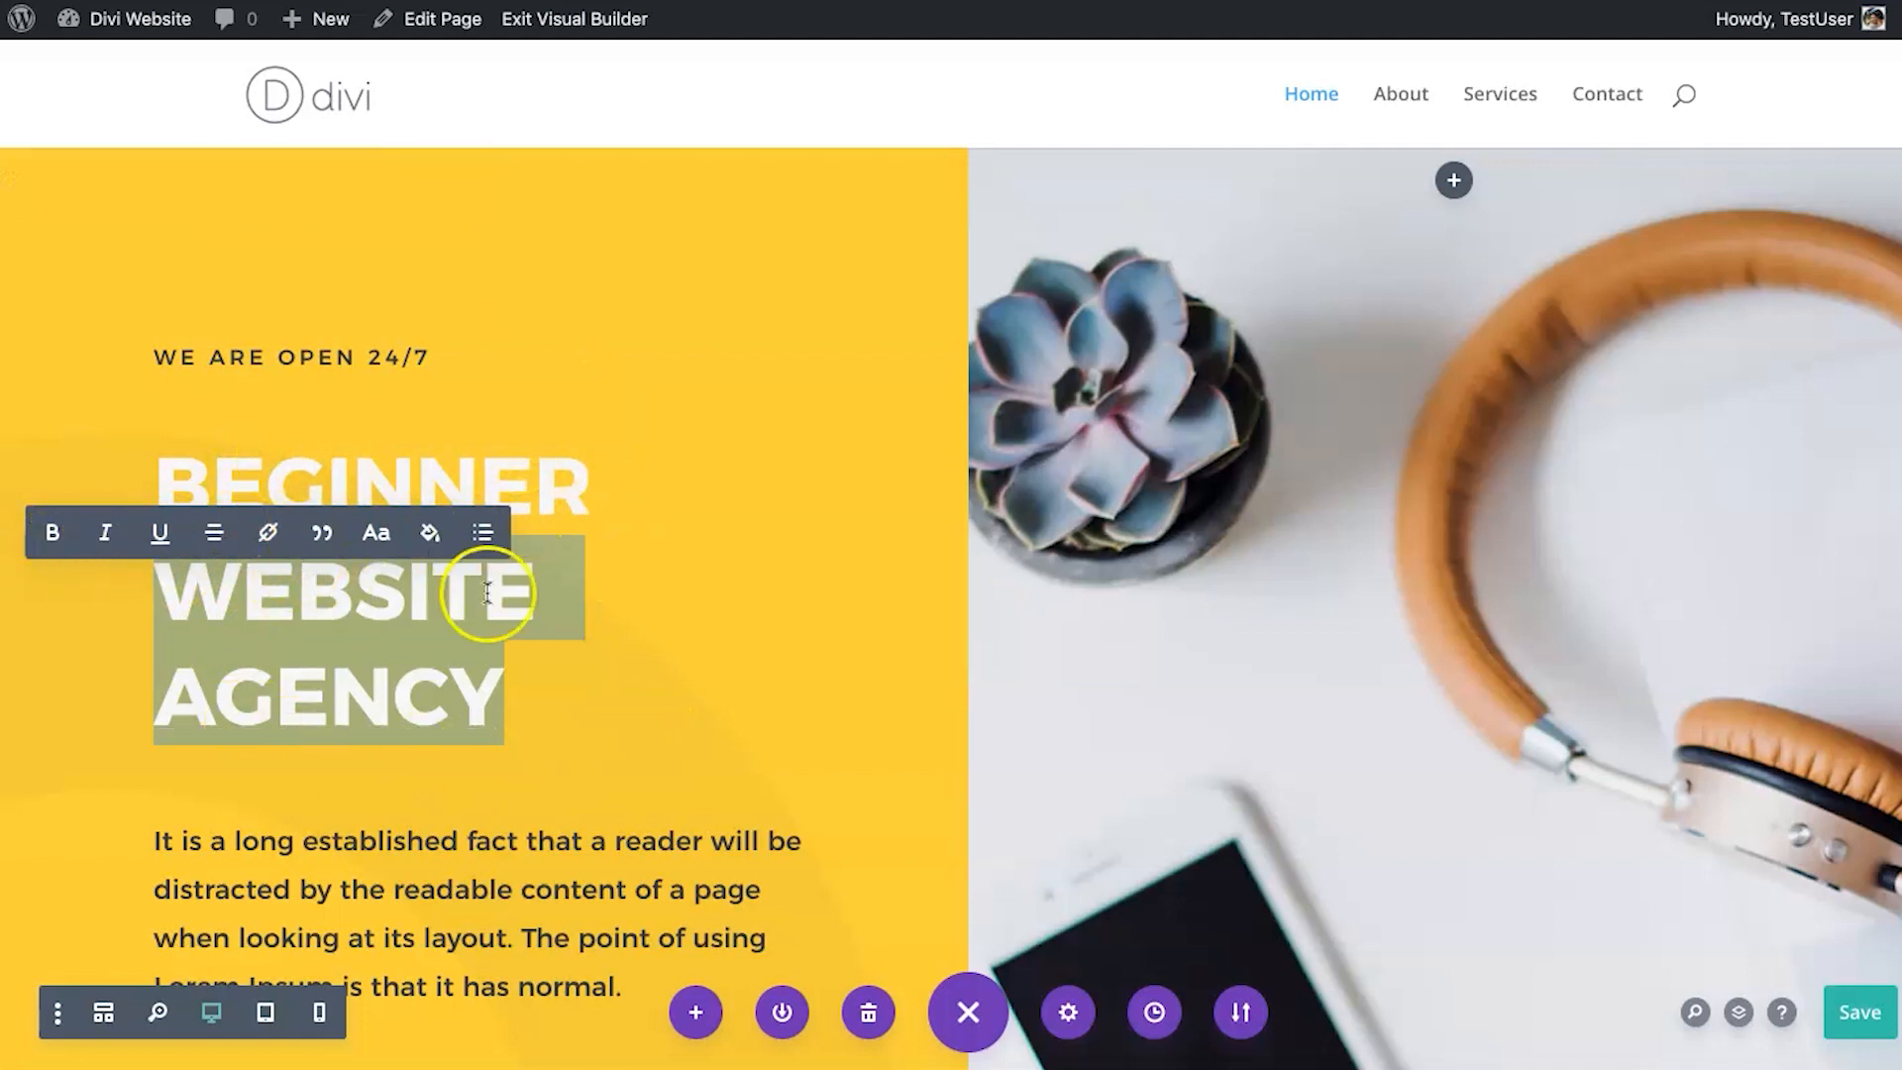
{"action": "left_click", "coordinate": [428, 535]}
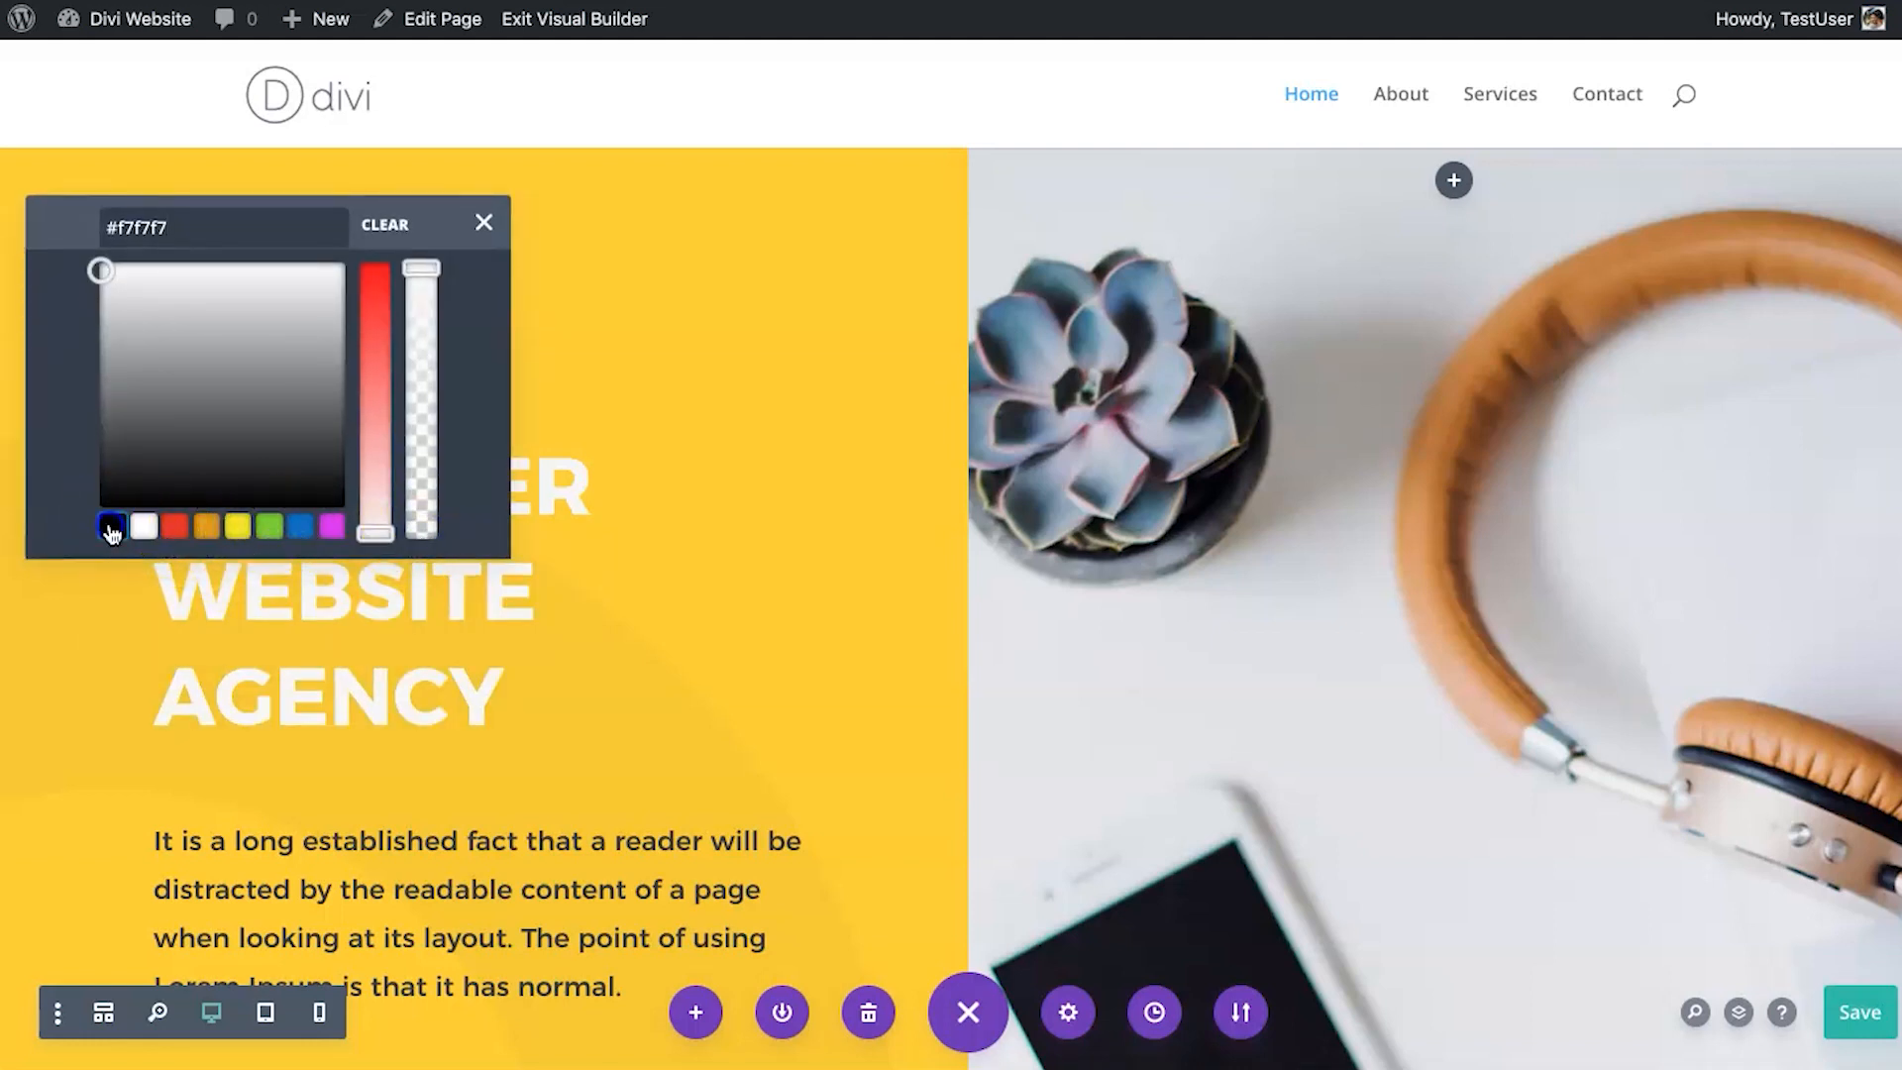
{"action": "left_click", "coordinate": [112, 526]}
{"action": "left_click", "coordinate": [484, 222]}
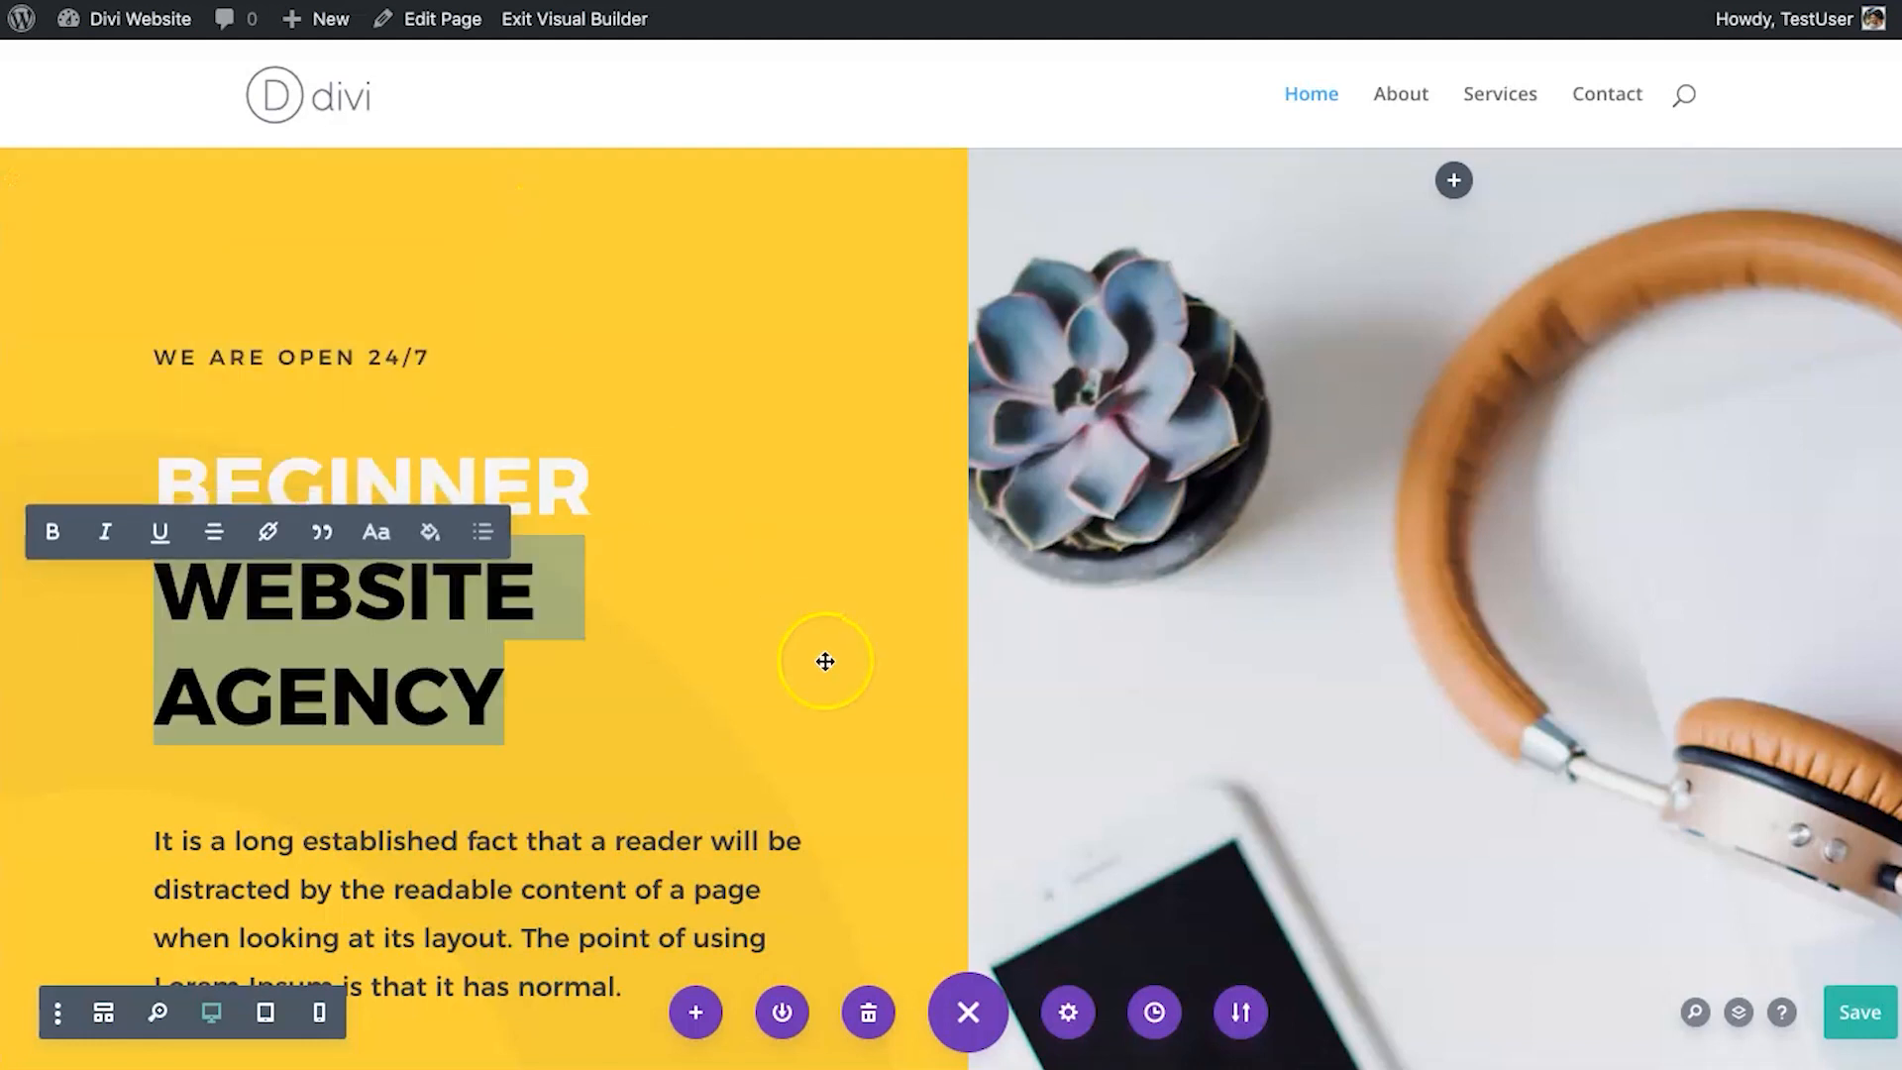
{"action": "left_click", "coordinate": [685, 830]}
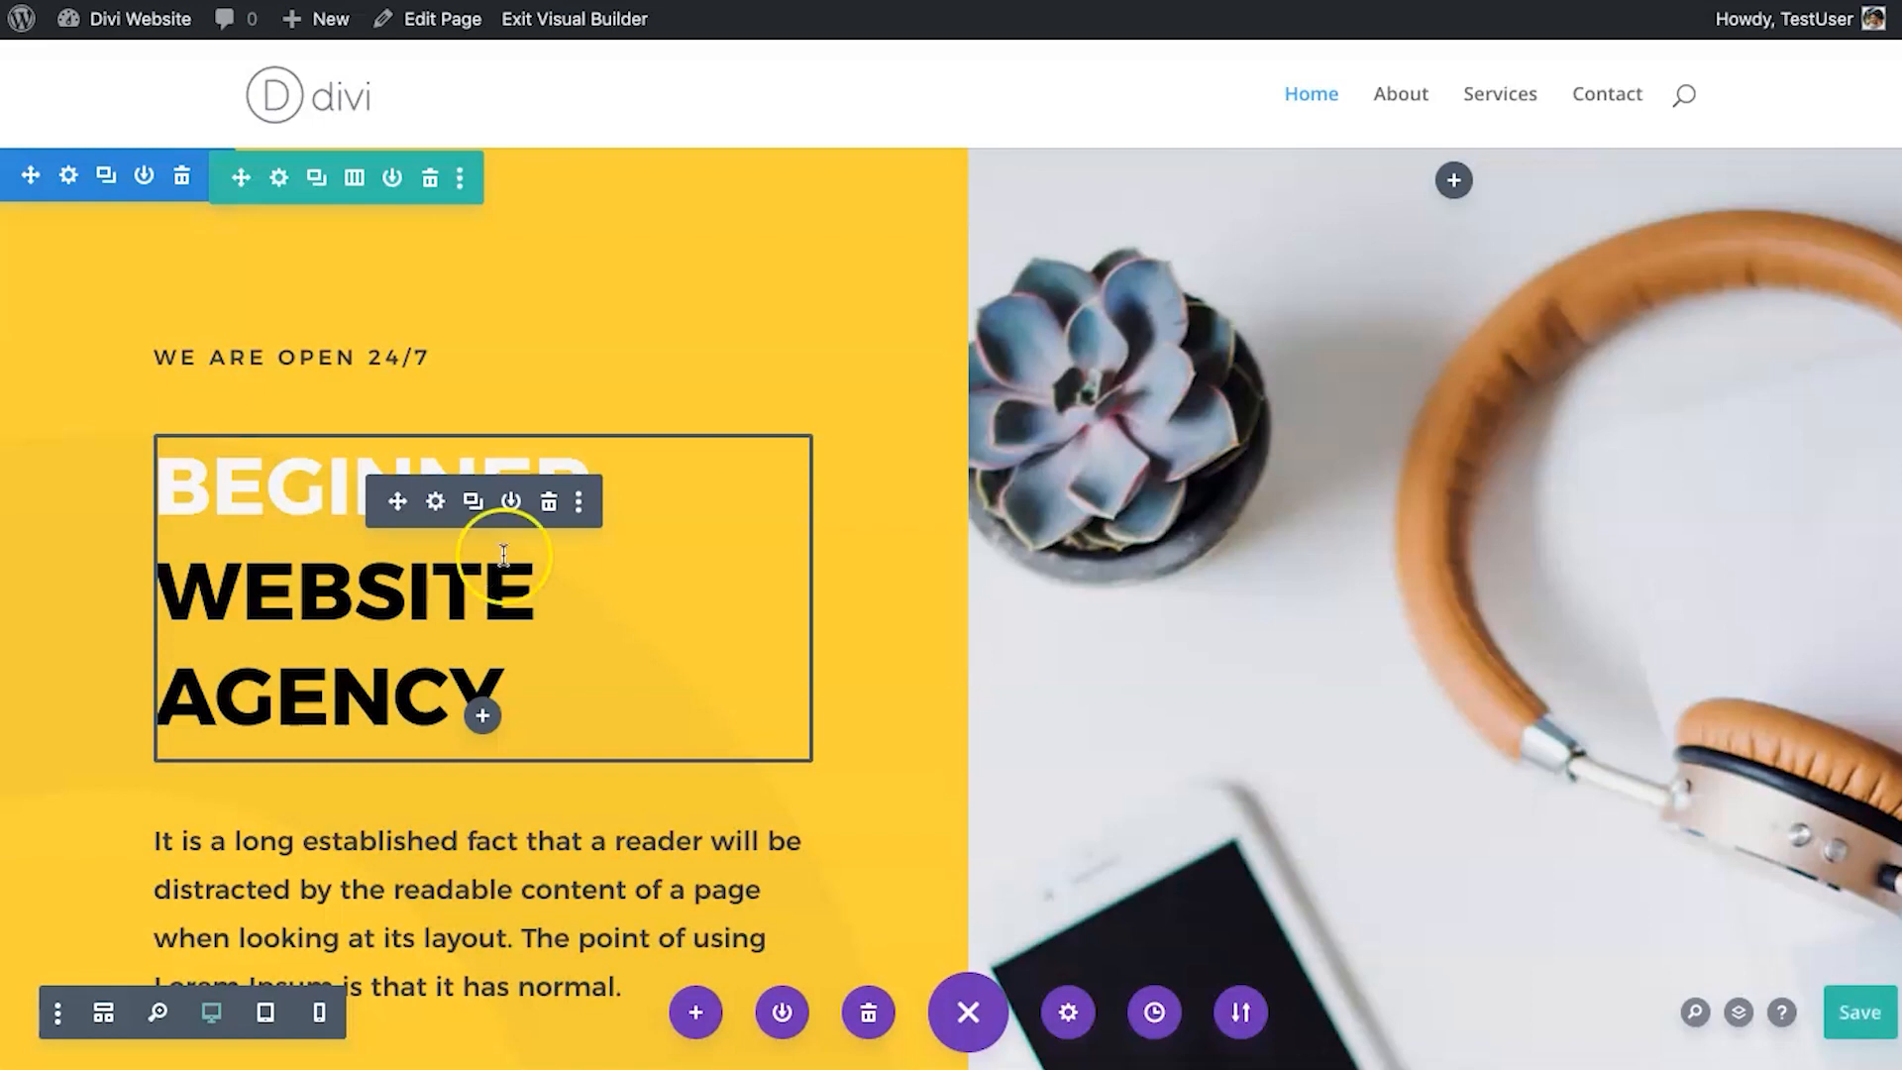
Delete the paragraph below the hero heading and undo the deletion.
{"action": "scroll", "coordinate": [501, 594], "scroll_direction": "down", "scroll_amount": 3}
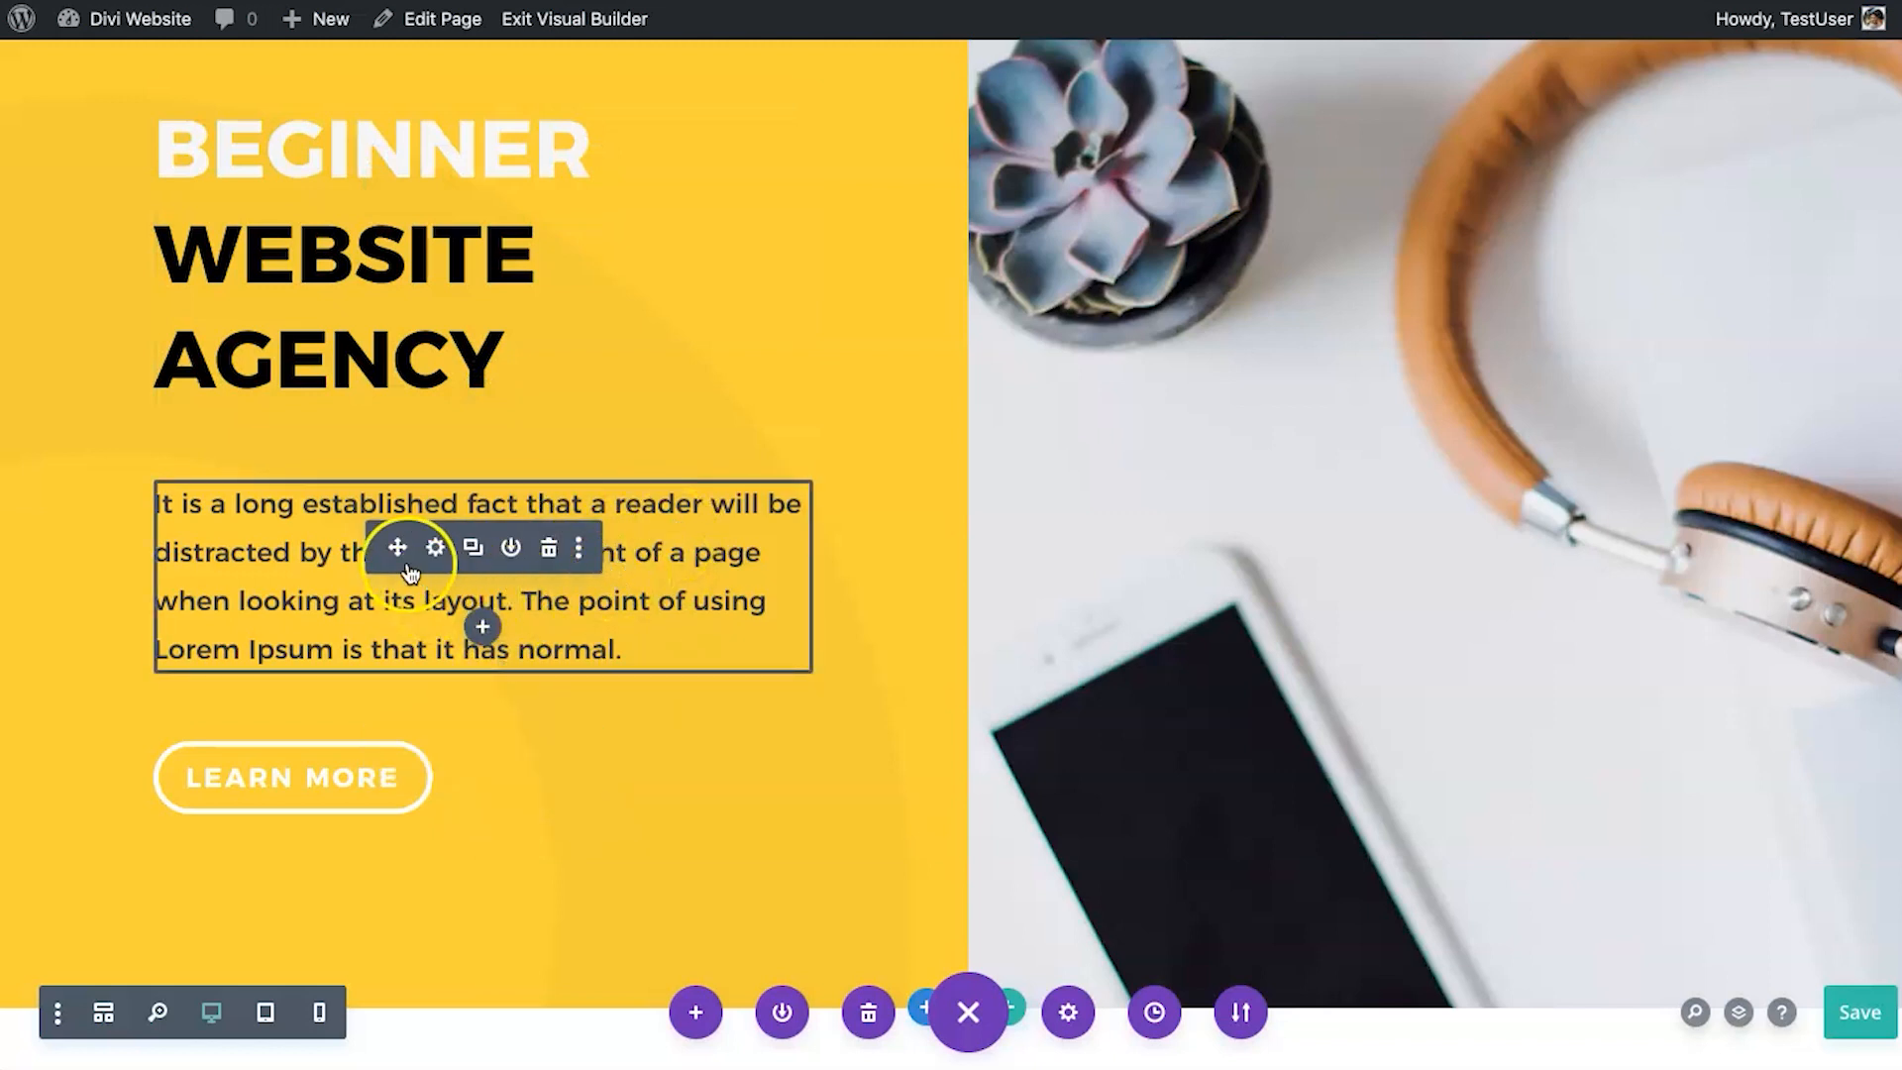
{"action": "left_click", "coordinate": [548, 555]}
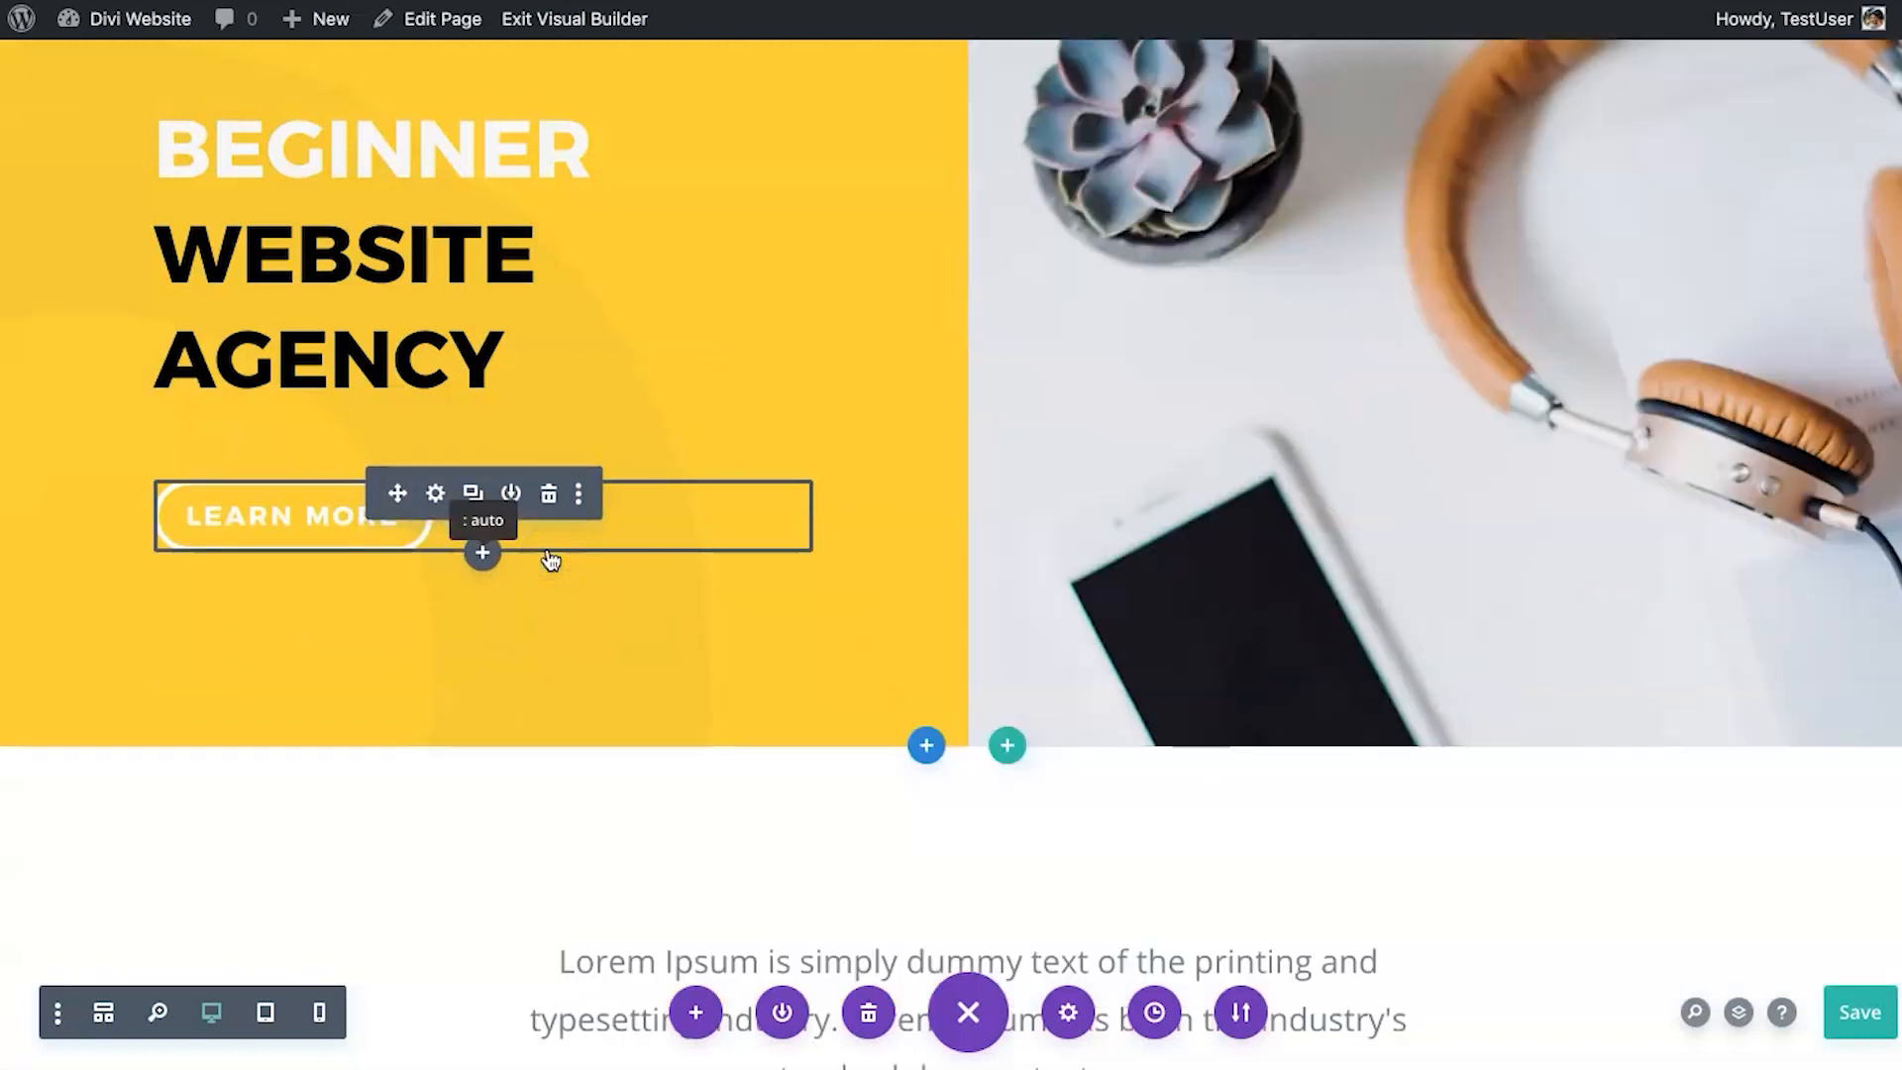
{"action": "left_click", "coordinate": [547, 496]}
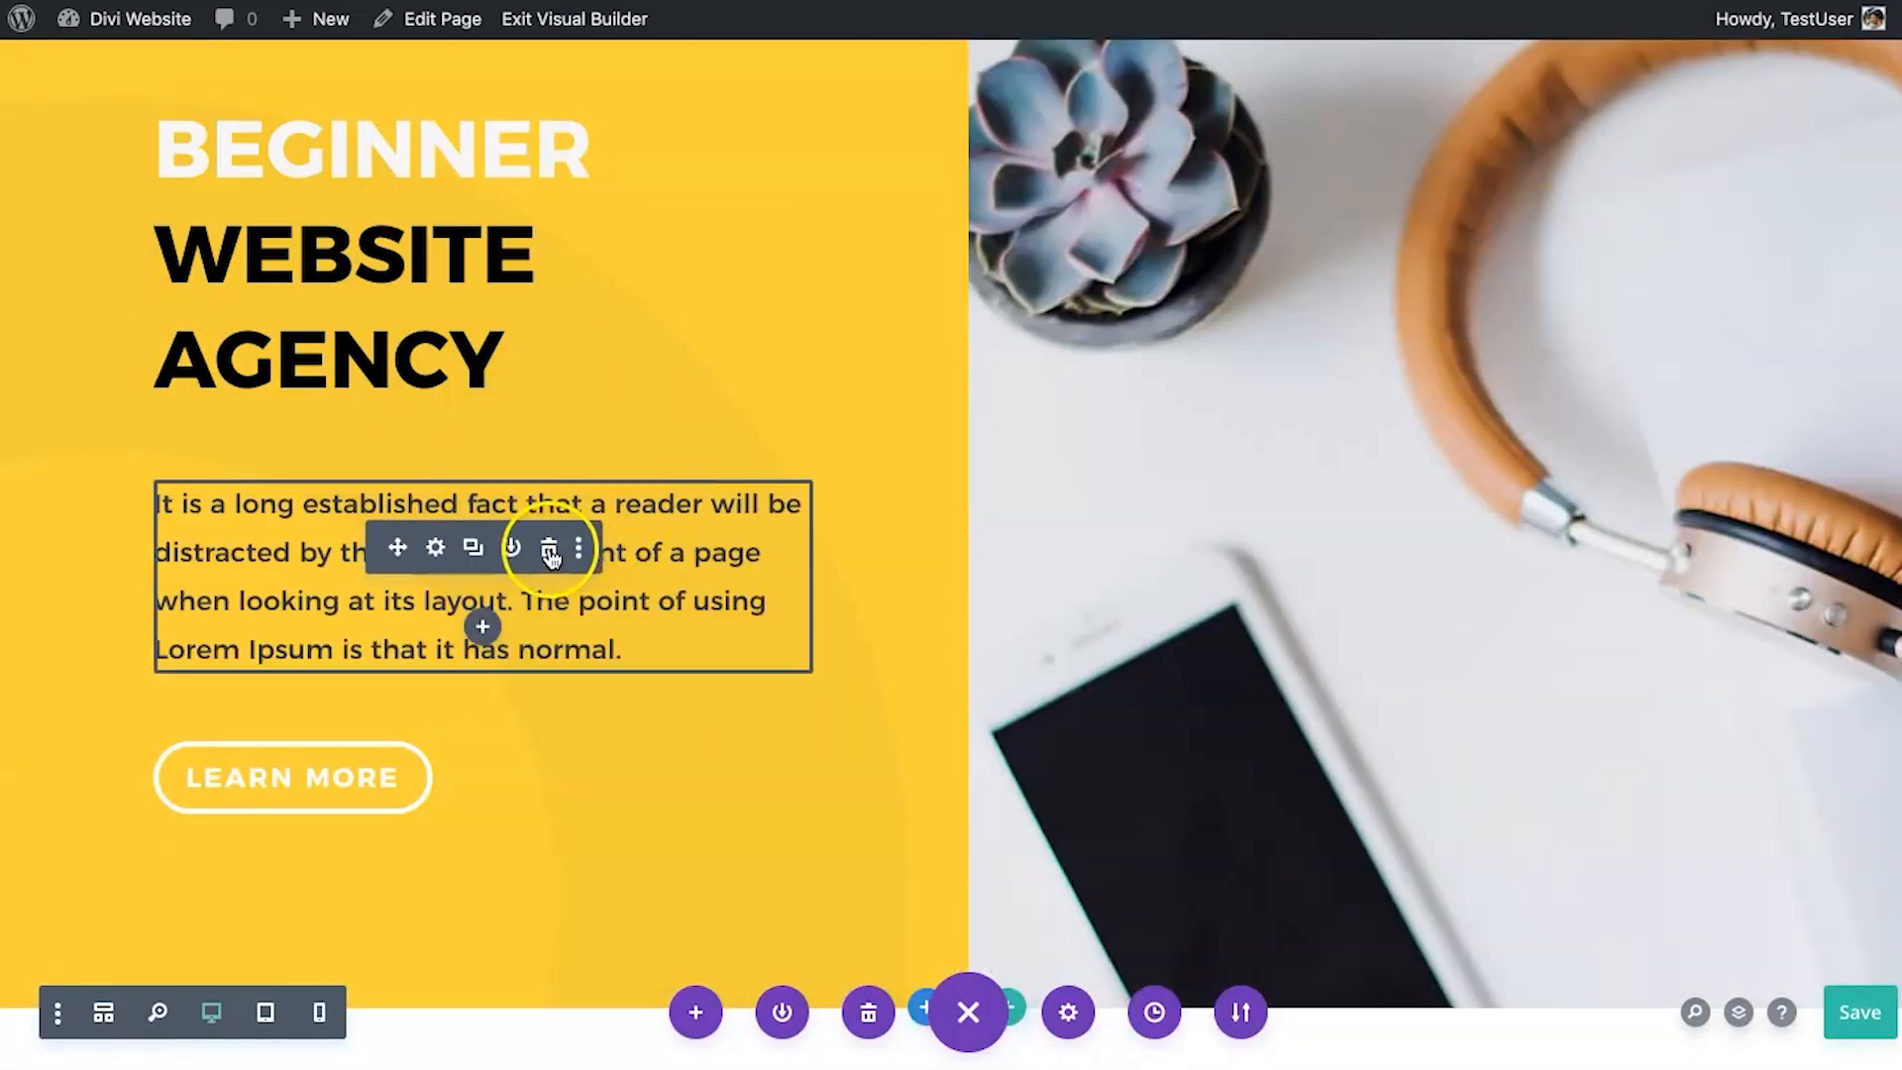
{"action": "left_click", "coordinate": [548, 548]}
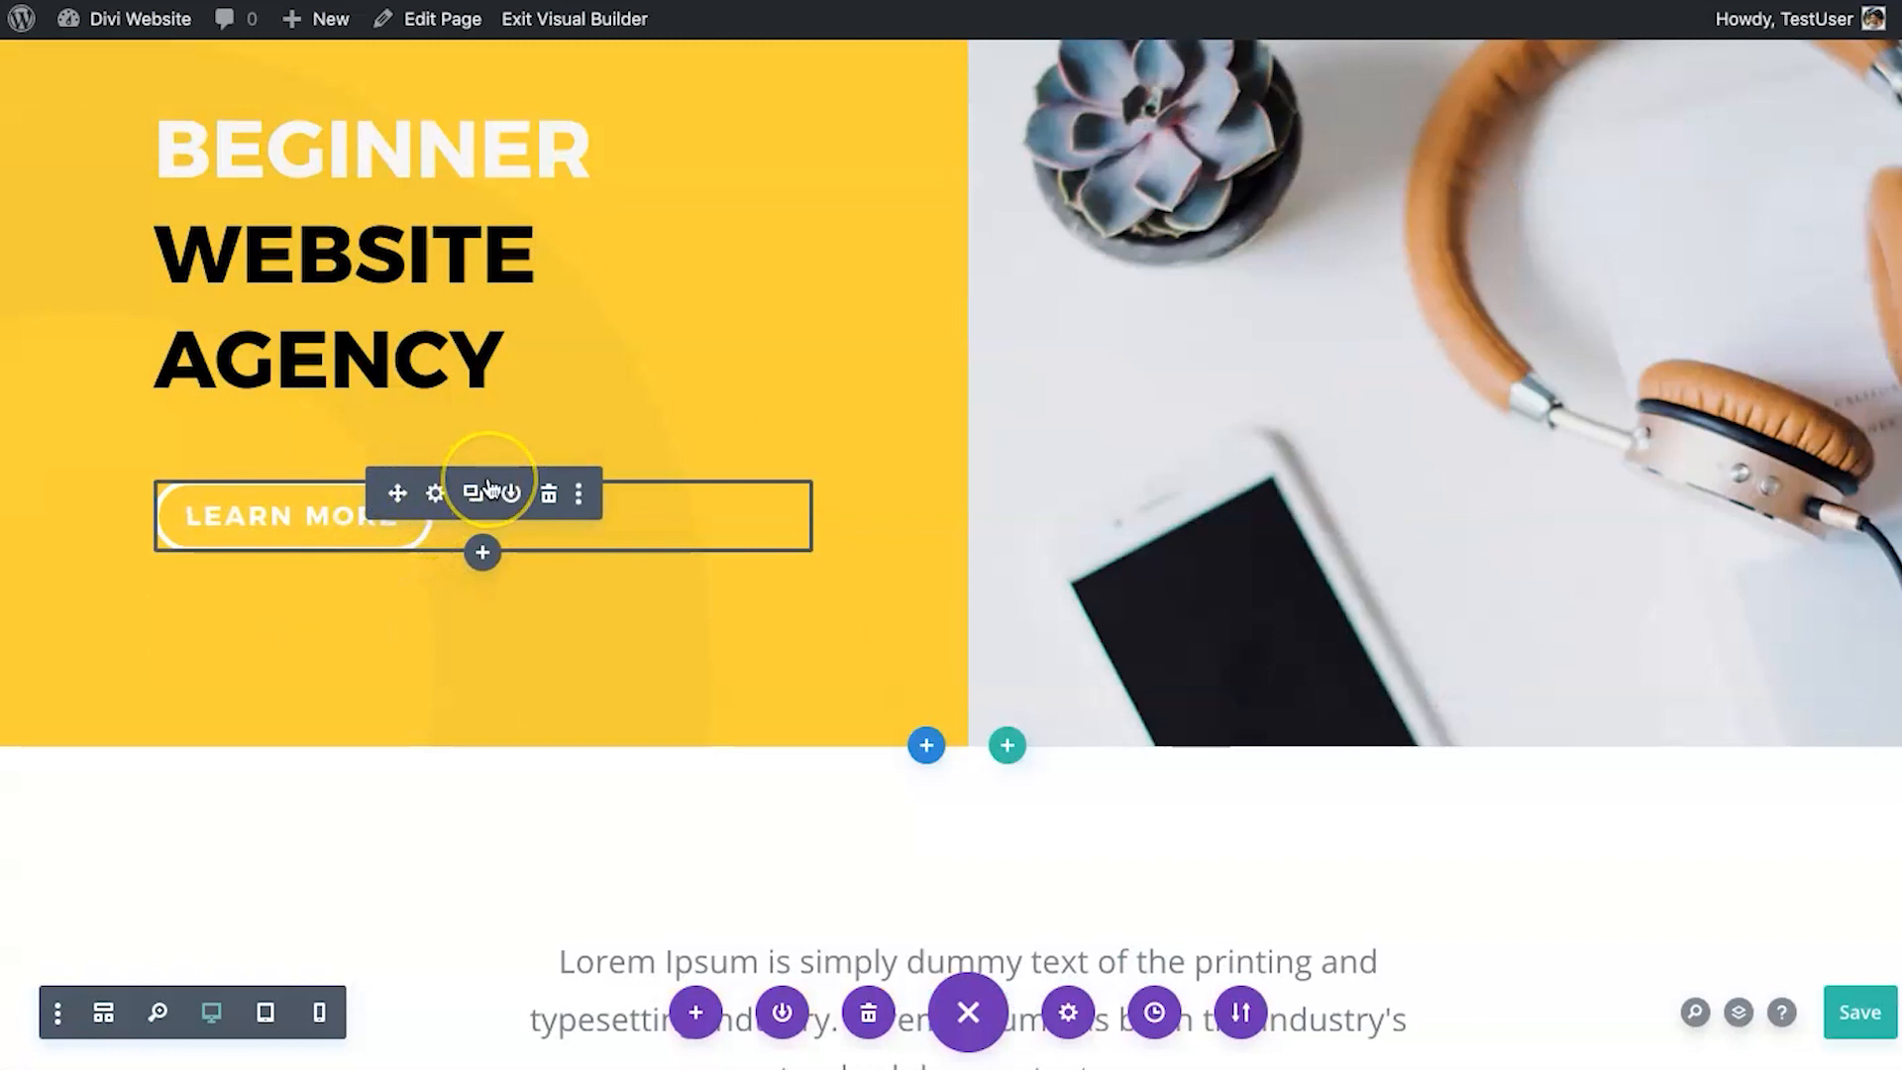
{"action": "right_click", "coordinate": [489, 486]}
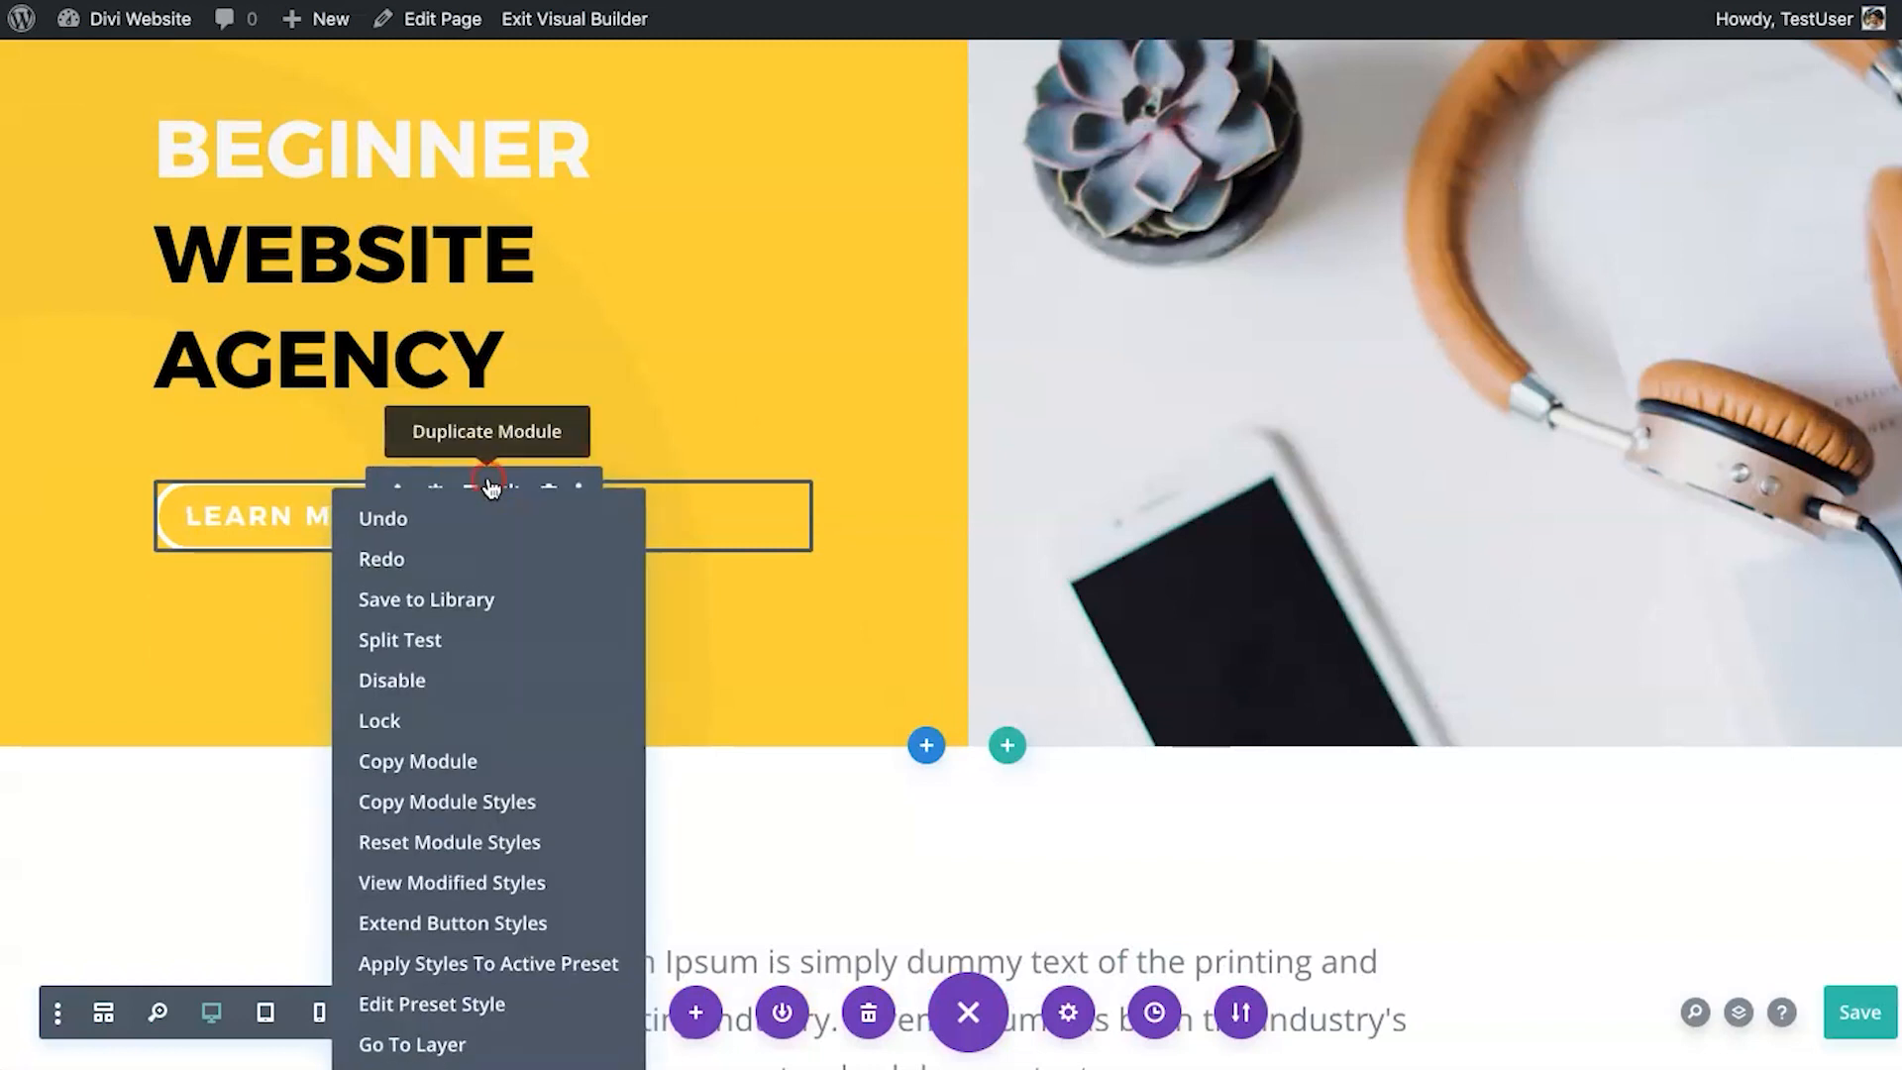
{"action": "left_click", "coordinate": [411, 516]}
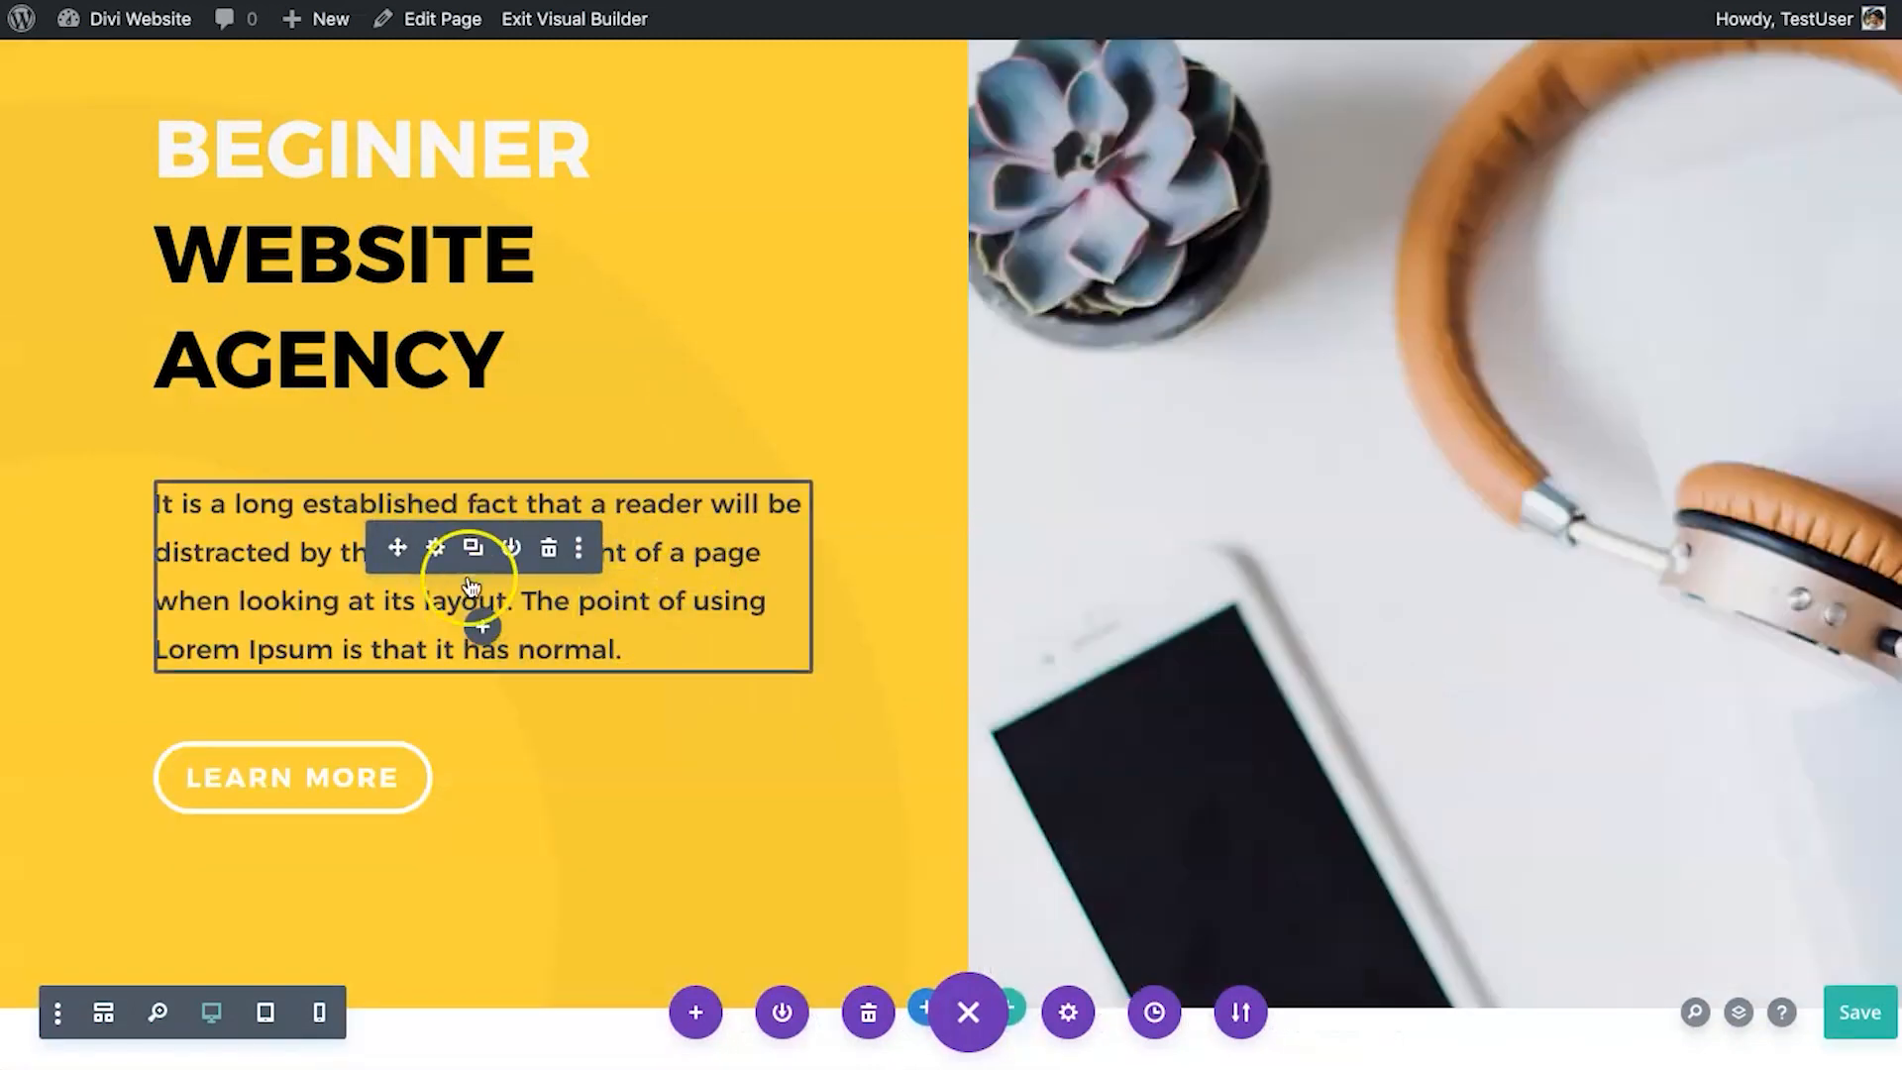
Delete the text module between the hero heading and the Learn More button.
{"action": "left_click", "coordinate": [554, 551]}
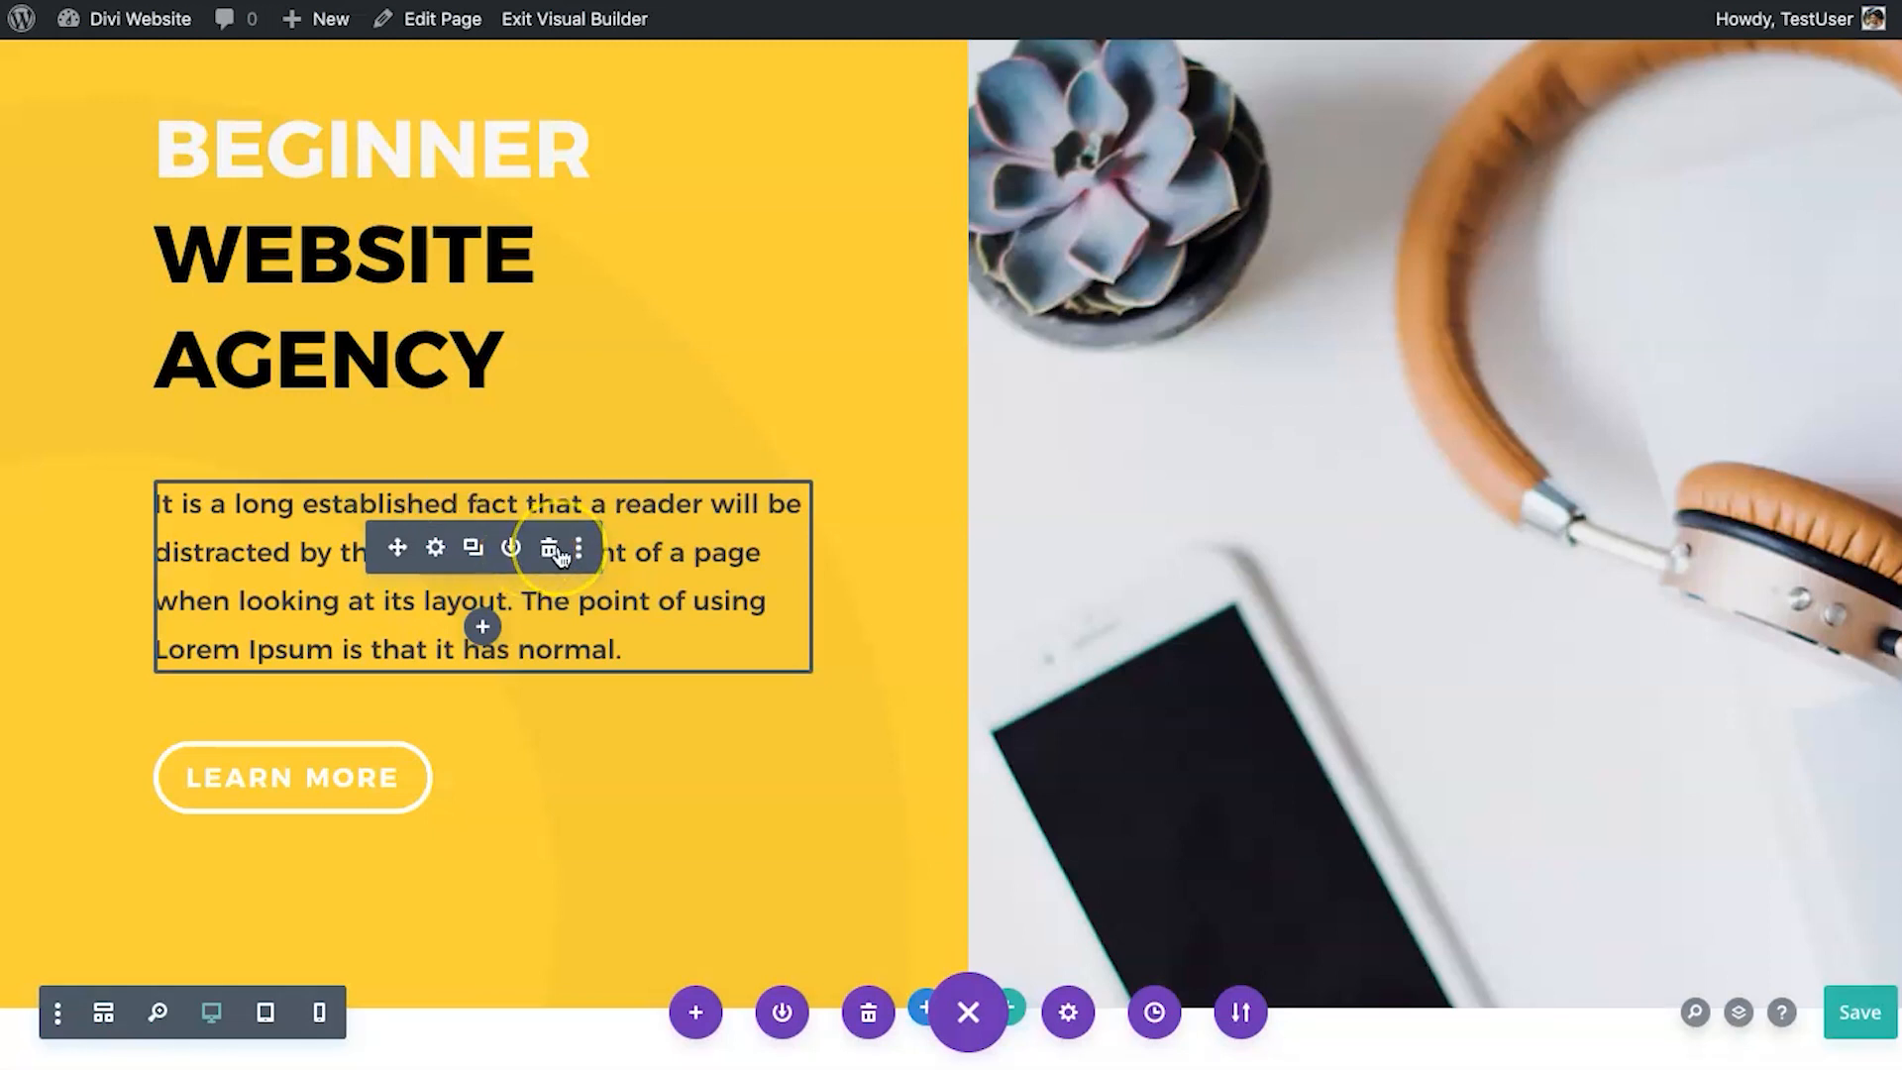
{"action": "left_click", "coordinate": [553, 549]}
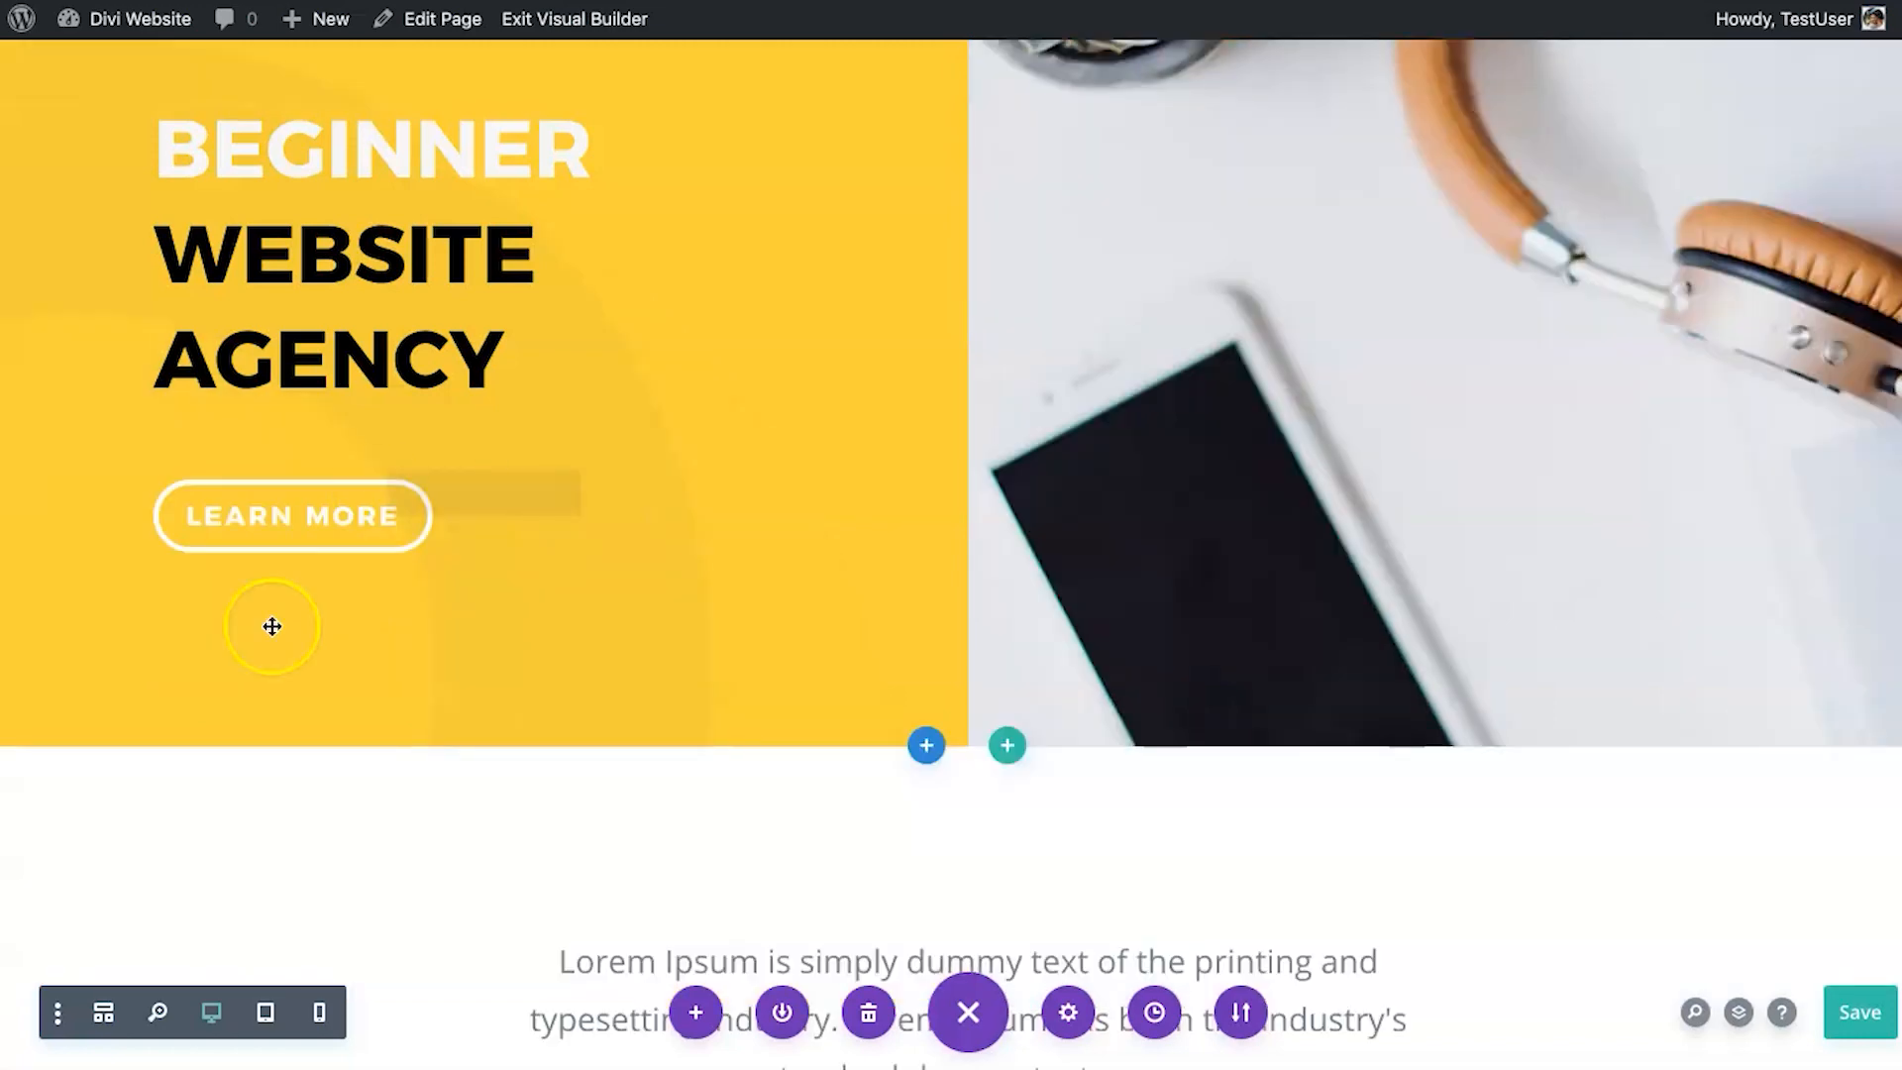
Change the text of the hero section's Learn More button to "Start Here".
{"action": "scroll", "coordinate": [849, 558], "scroll_direction": "up", "scroll_amount": 3}
{"action": "scroll", "coordinate": [849, 558], "scroll_direction": "down", "scroll_amount": 3}
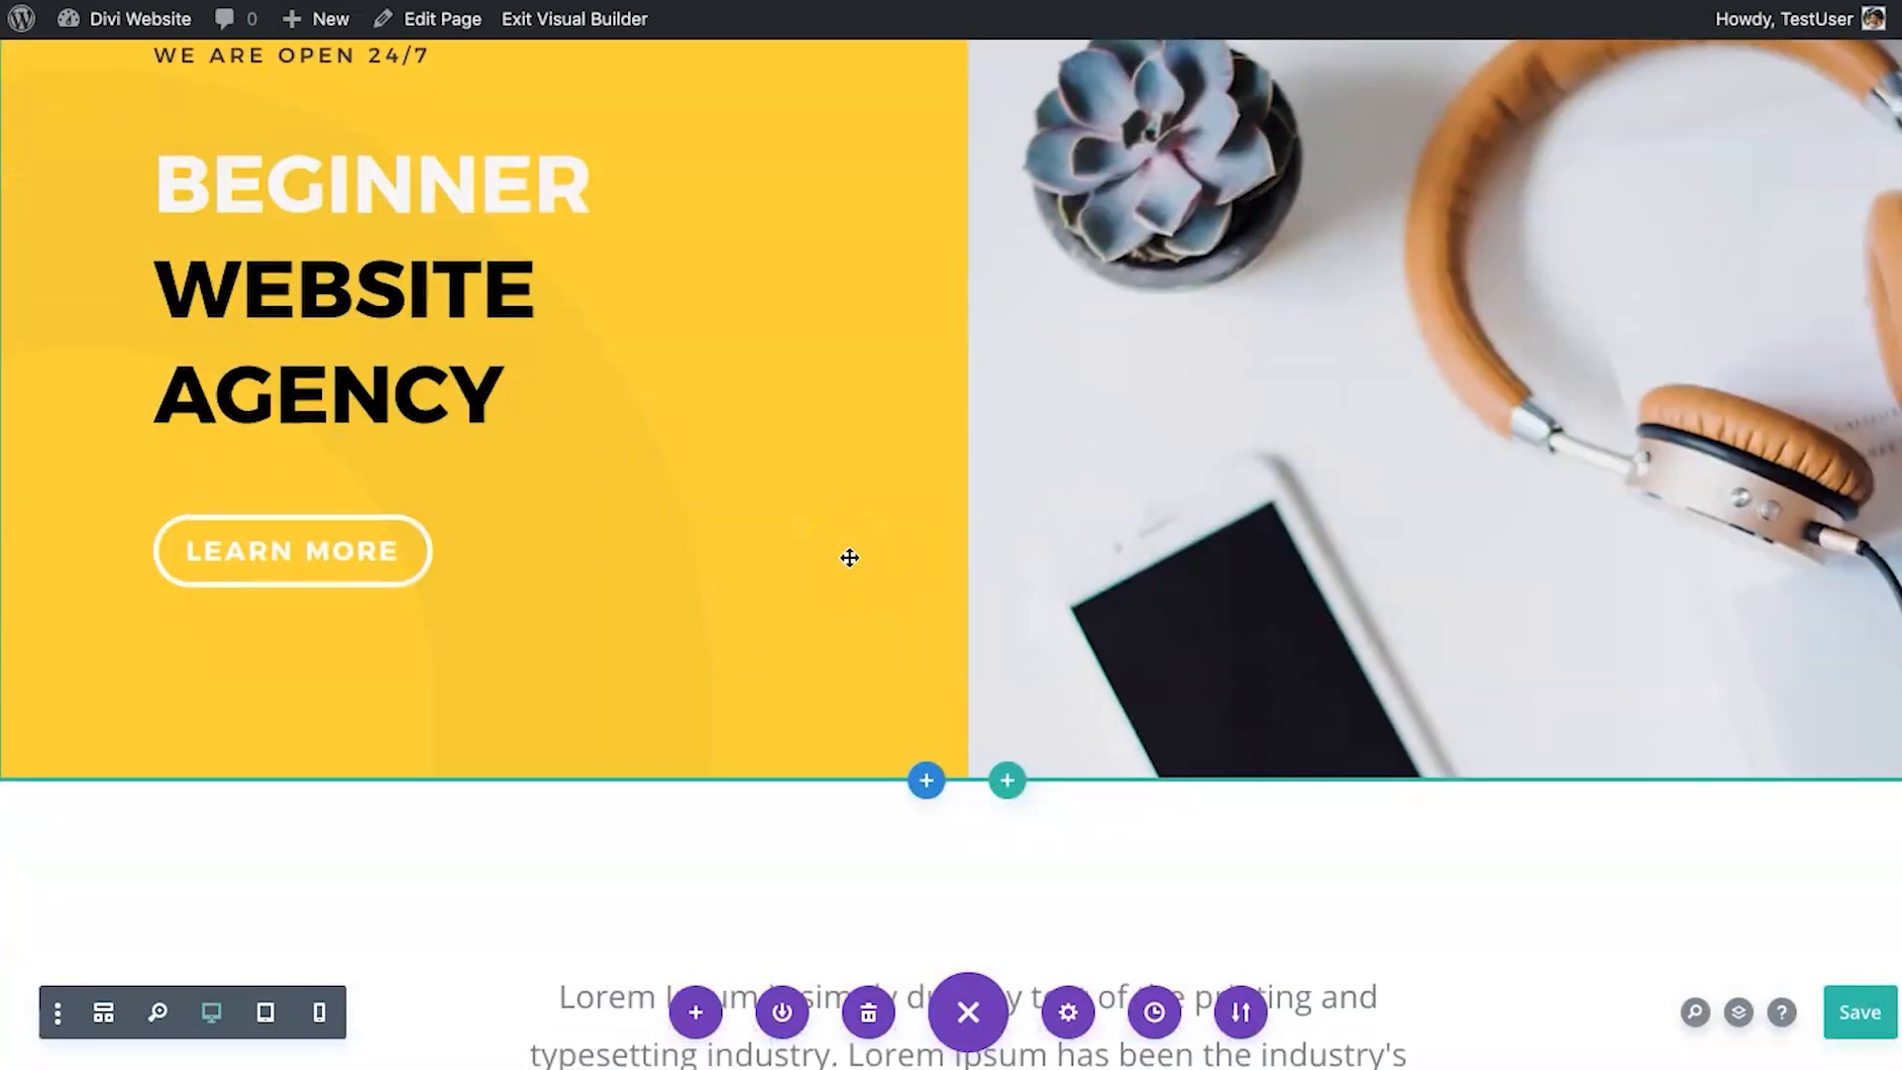
{"action": "scroll", "coordinate": [398, 693], "scroll_direction": "up", "scroll_amount": 2}
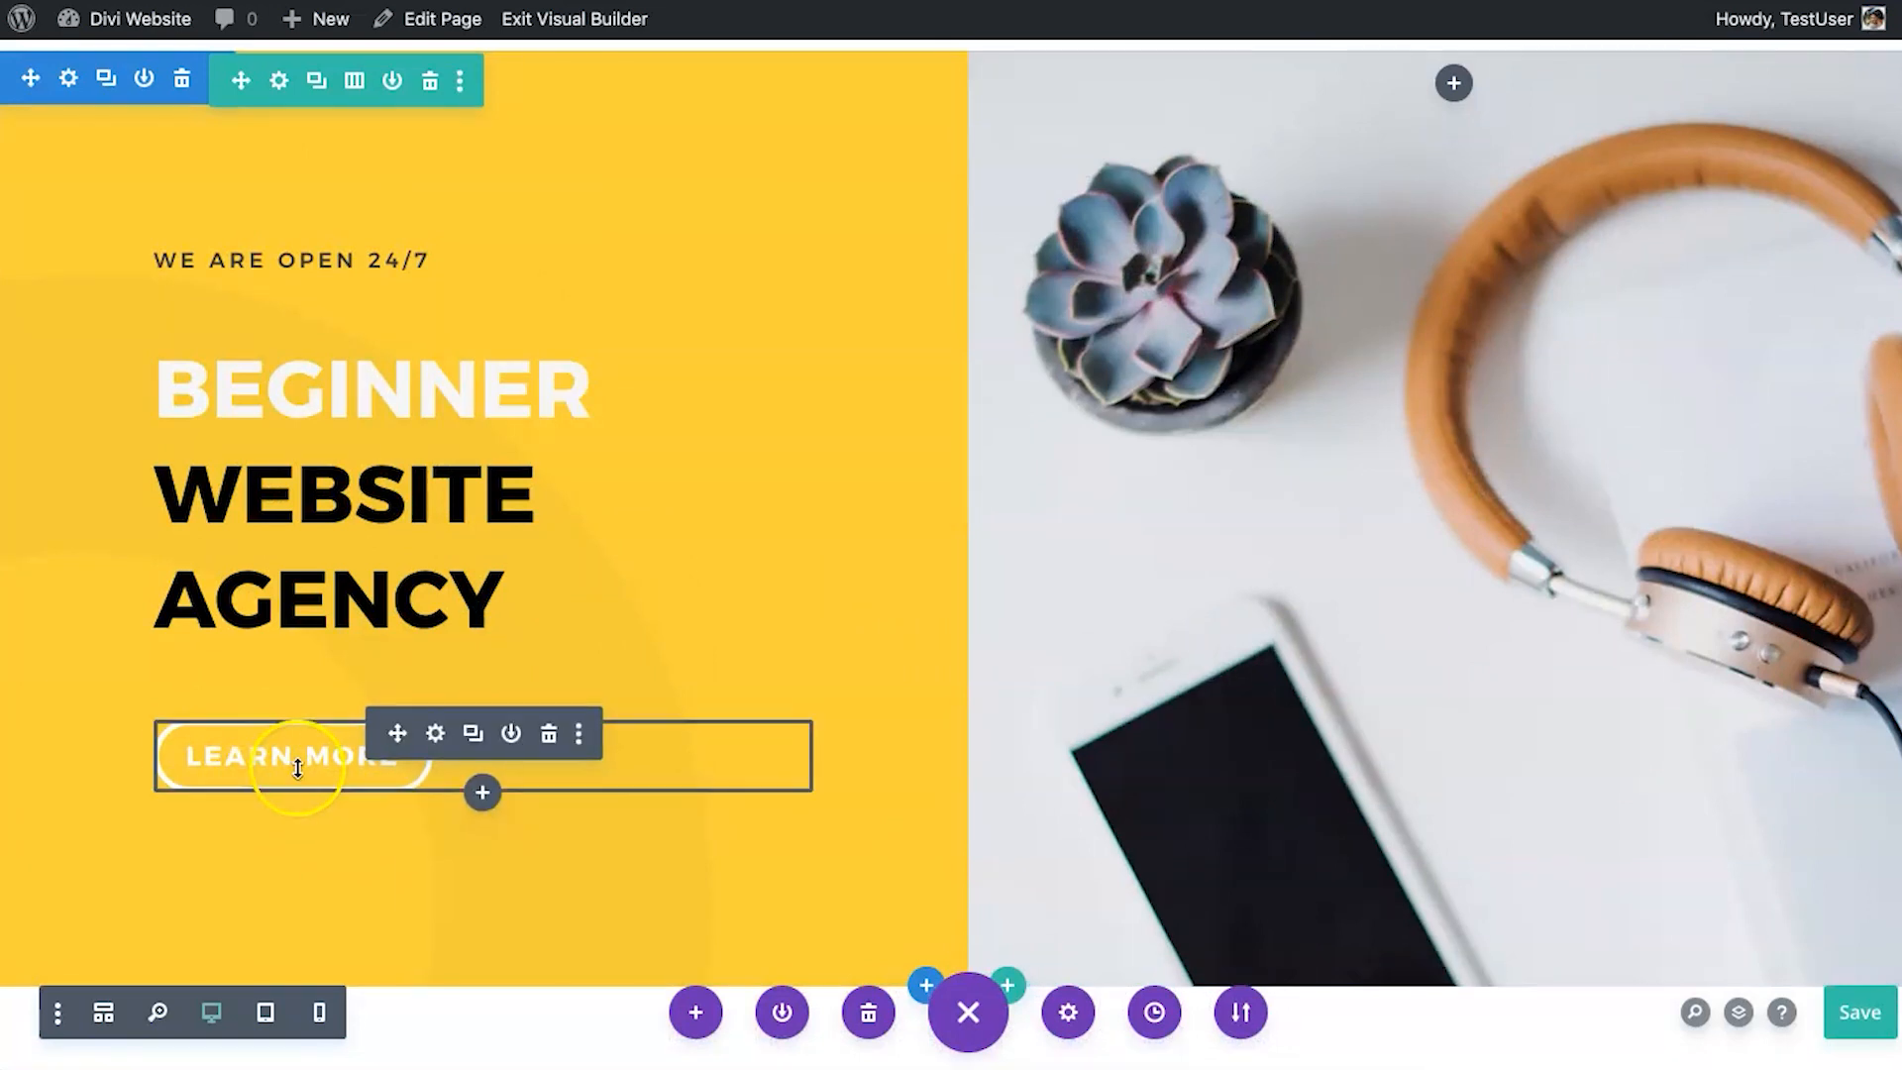
{"action": "left_click", "coordinate": [435, 733]}
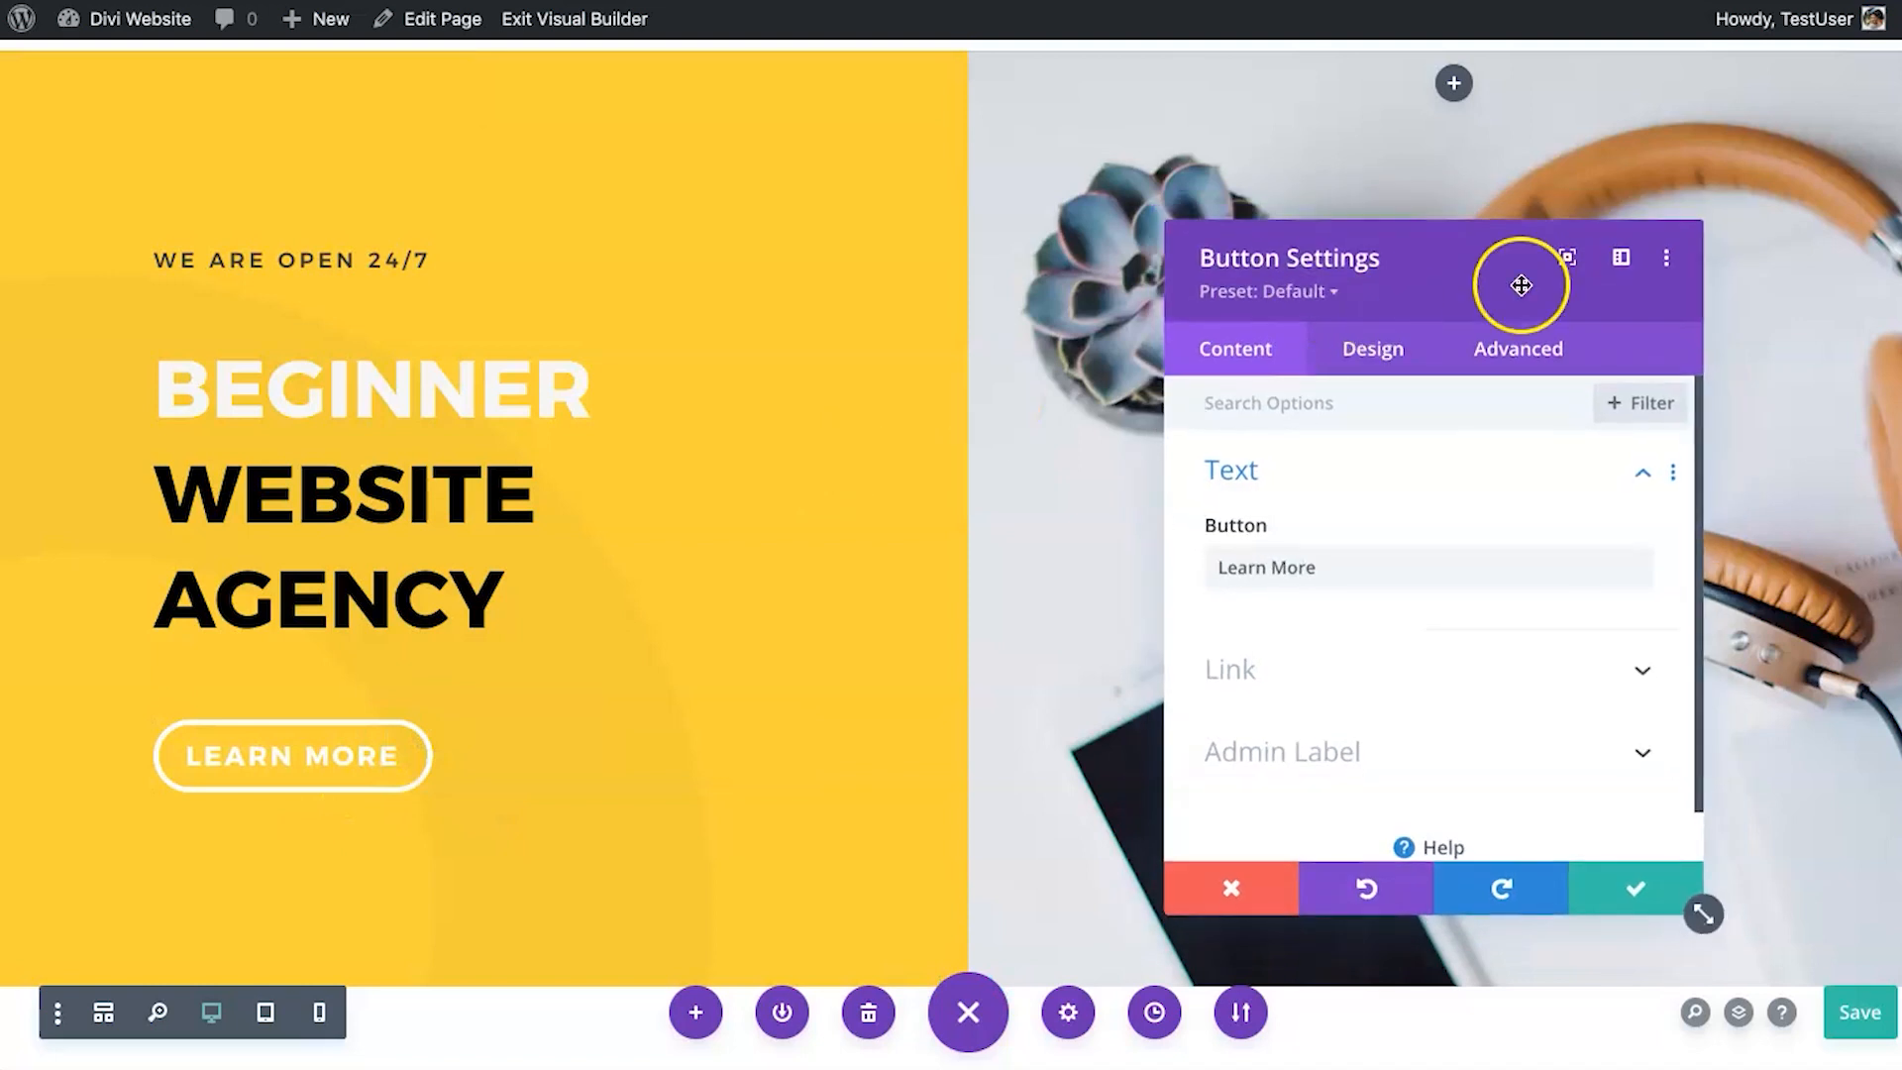
{"action": "left_click_drag", "start_coordinate": [1520, 286], "coordinate": [1480, 309]}
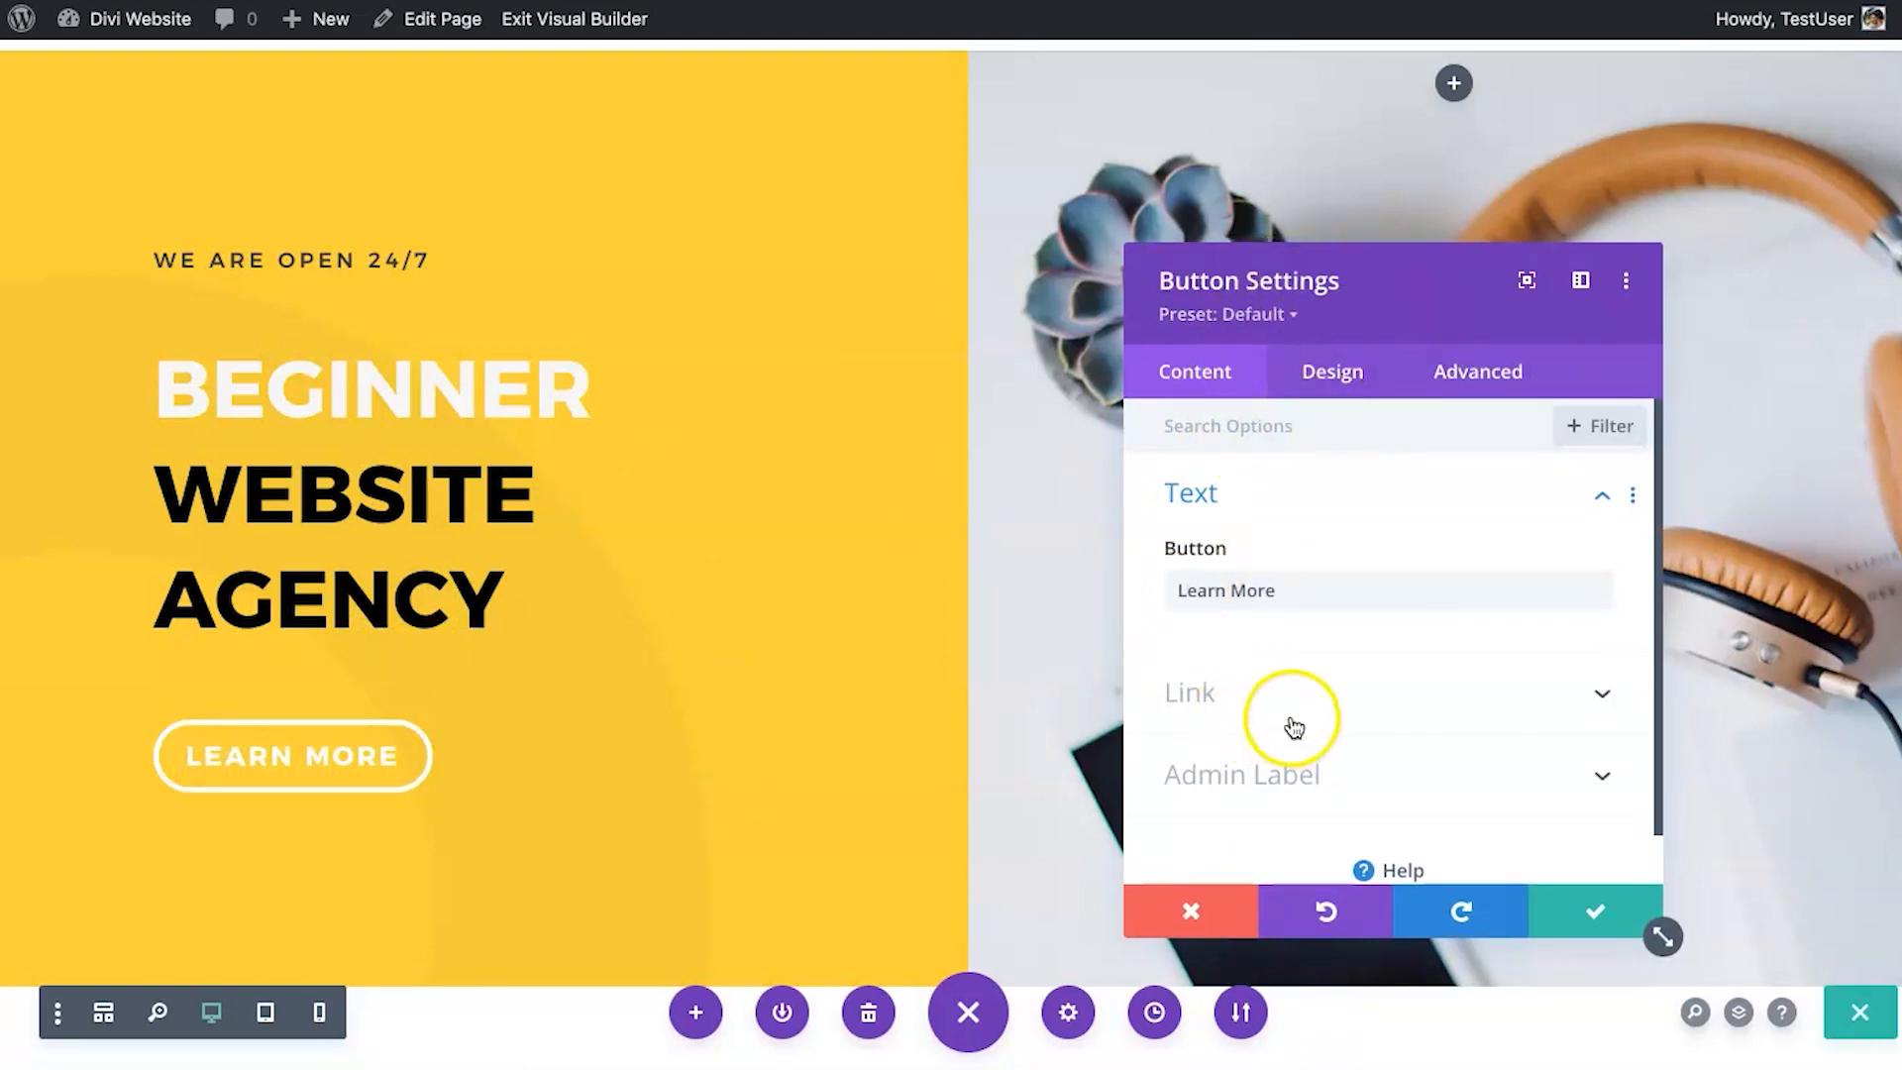
{"action": "double_click", "coordinate": [1219, 591]}
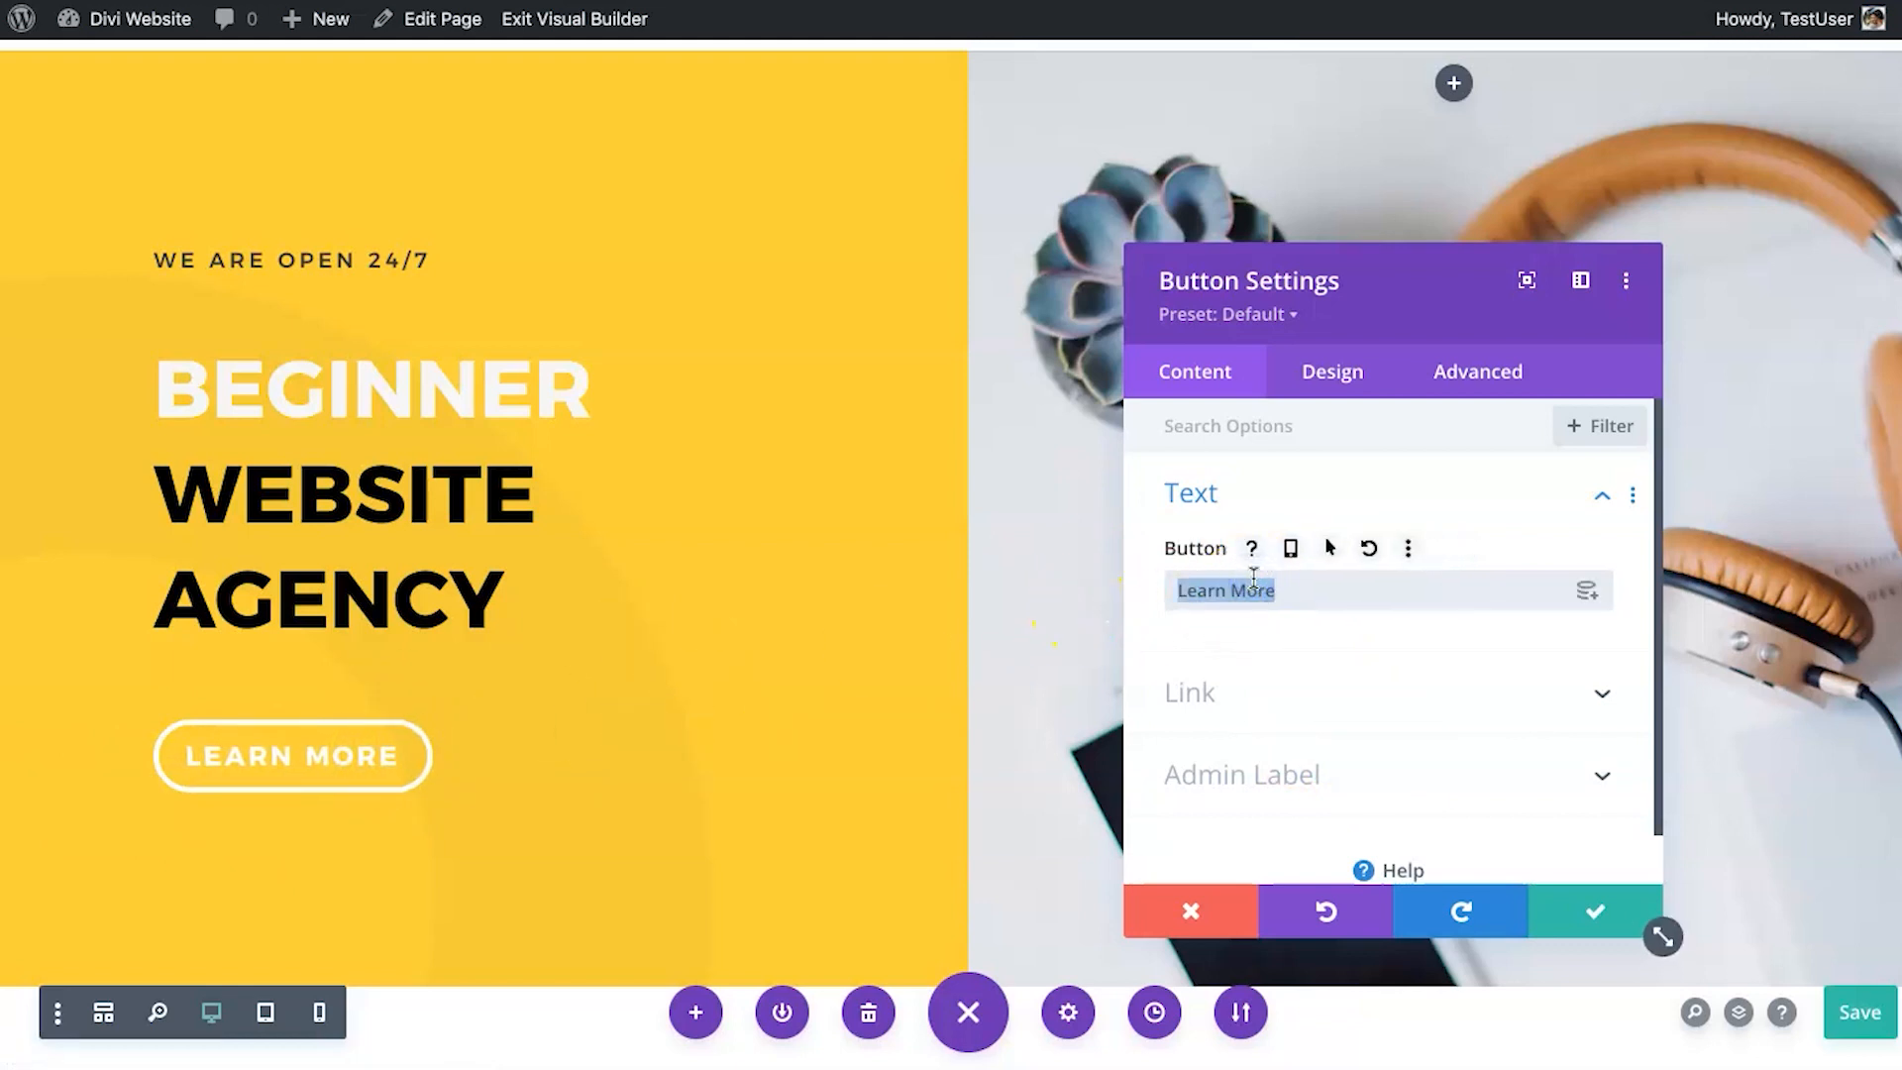
{"action": "type", "text": "Start Her"}
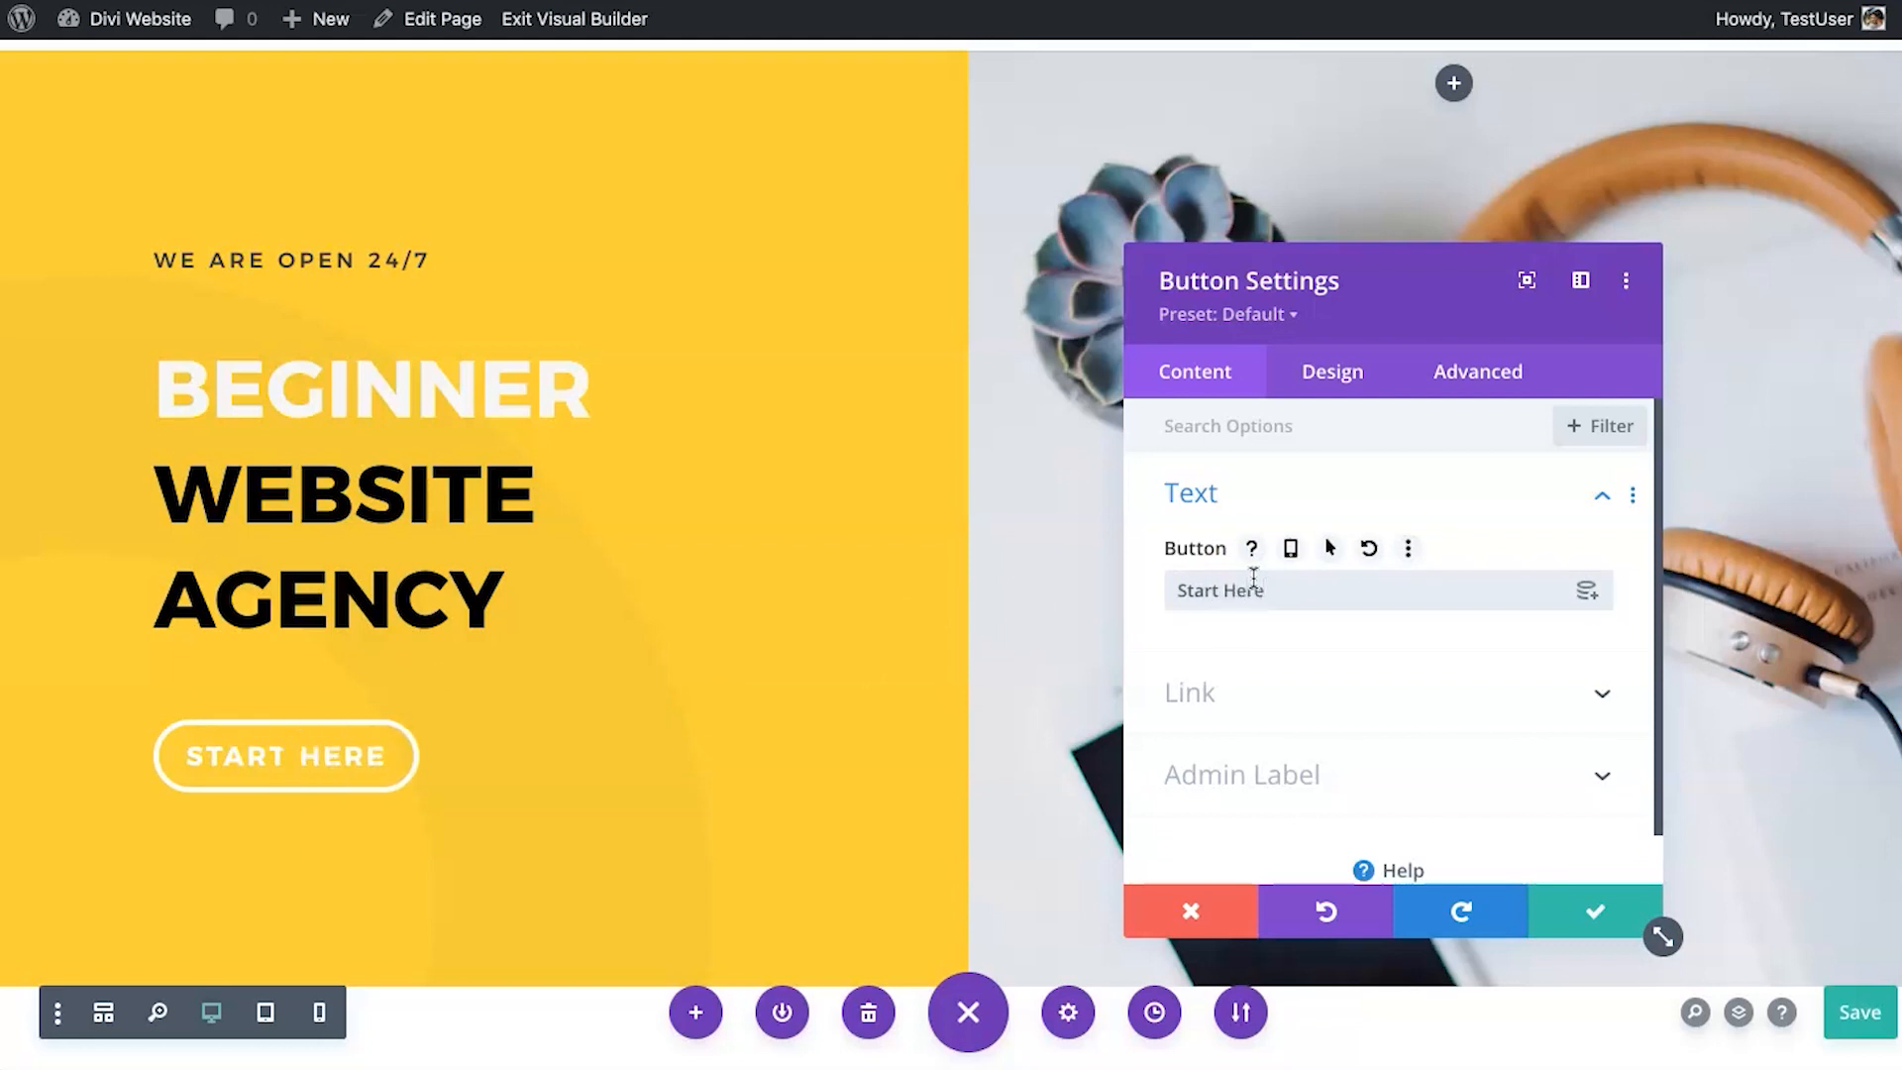
{"action": "left_click", "coordinate": [1320, 654]}
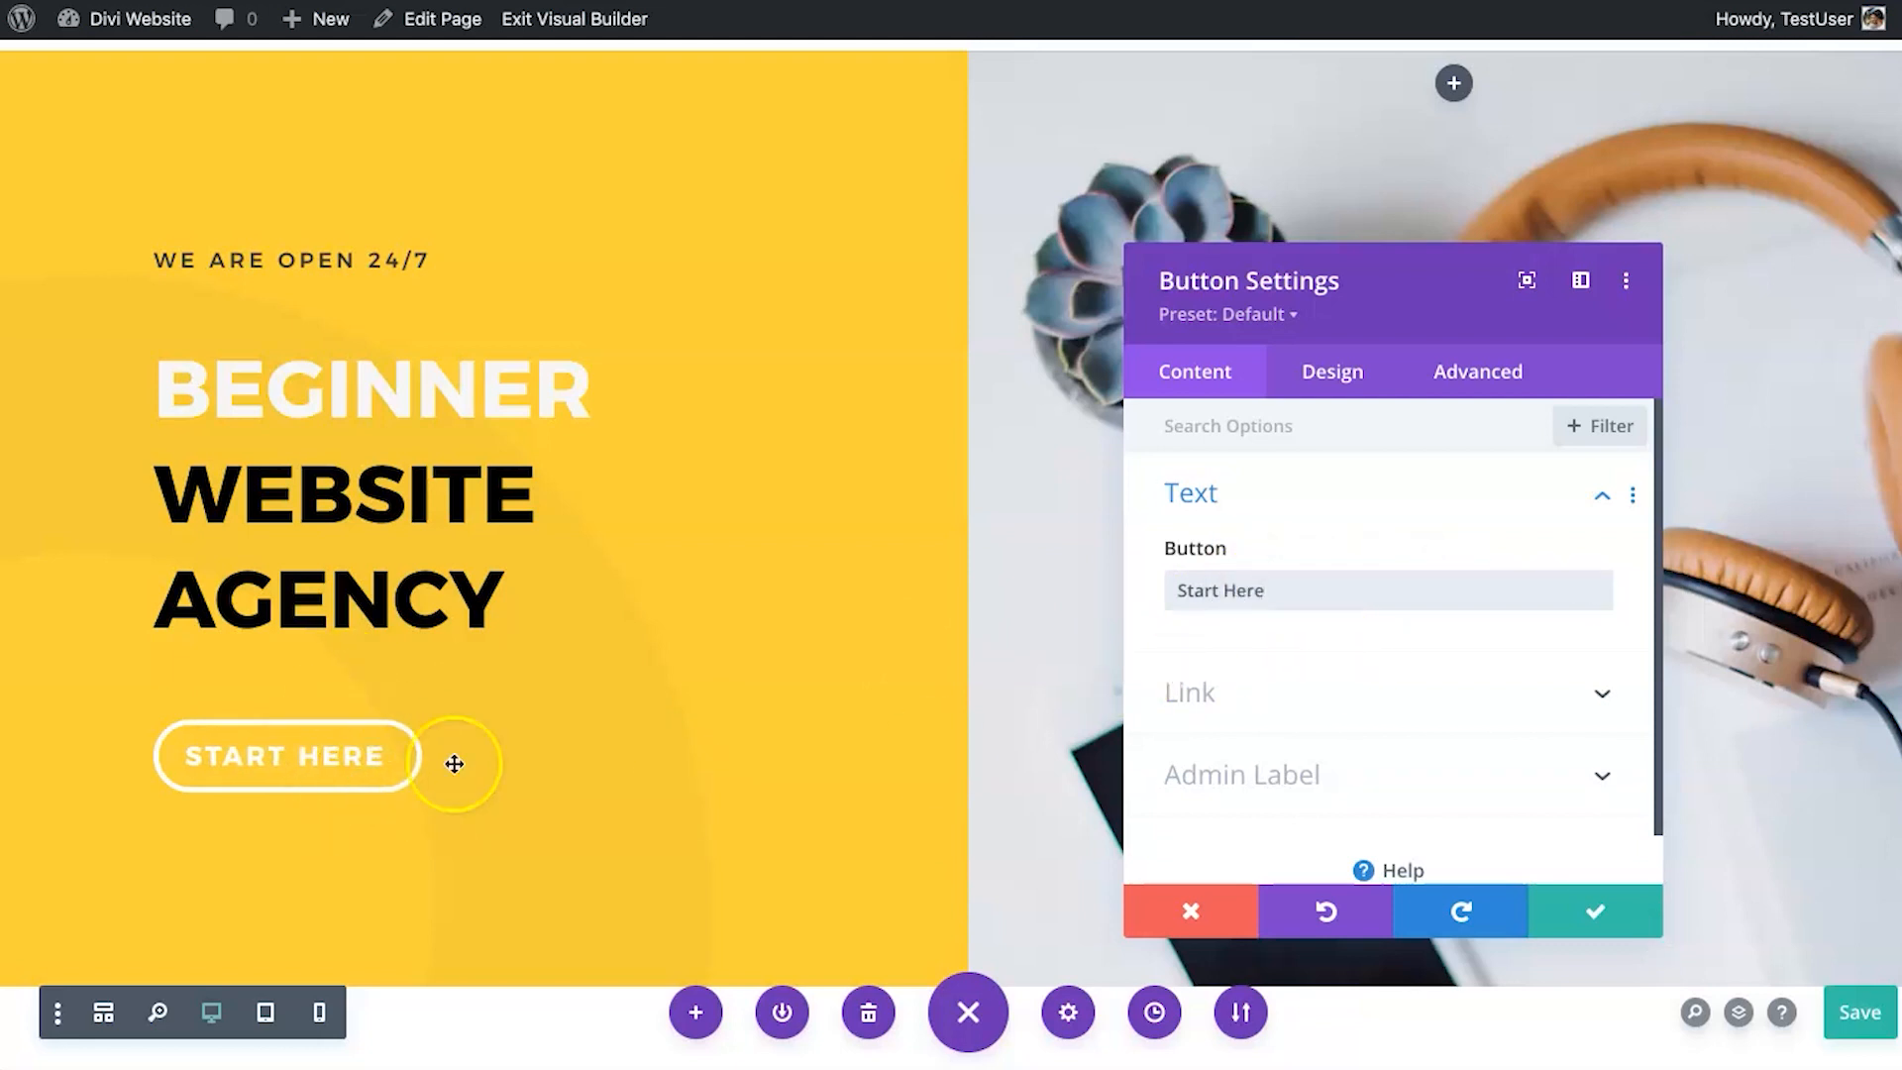
Set the Start Here button's link URL to /services/ and its link target to In The Same Window.
{"action": "left_click", "coordinate": [1403, 693]}
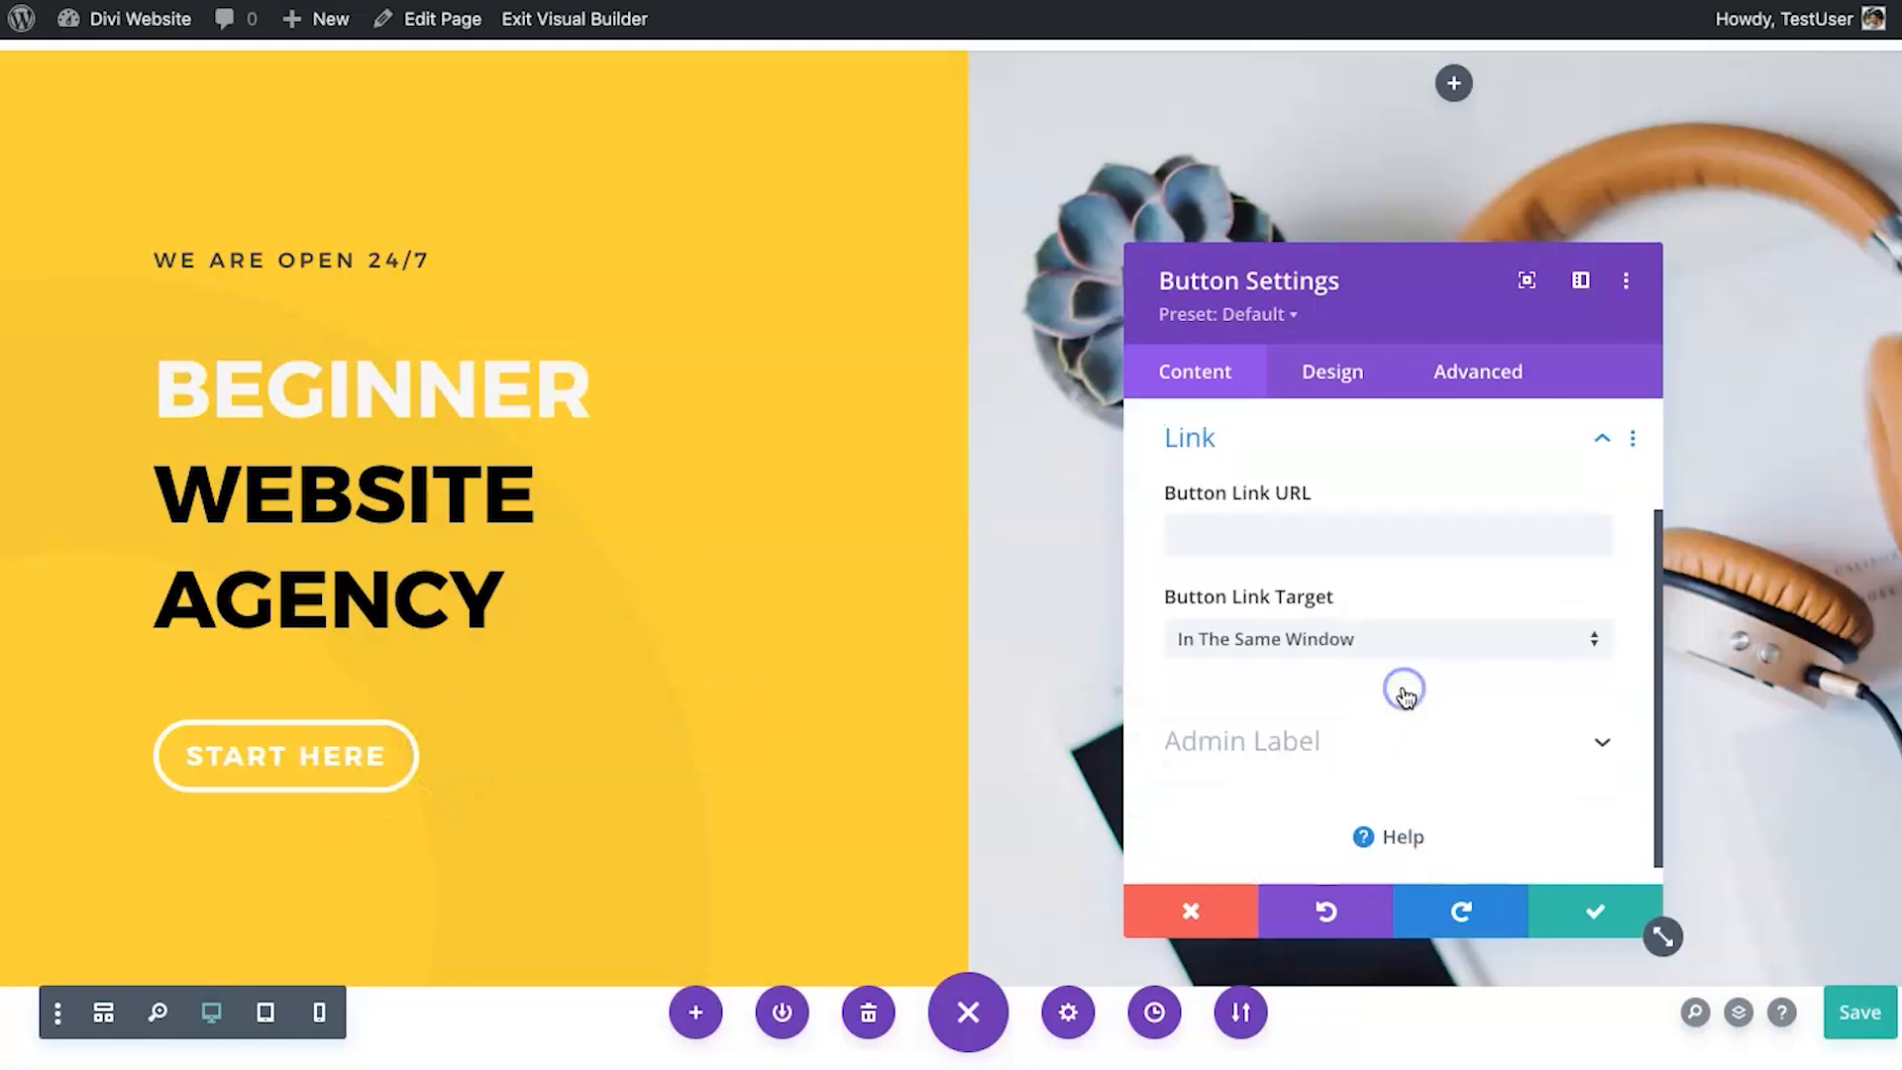
{"action": "left_click", "coordinate": [1334, 518]}
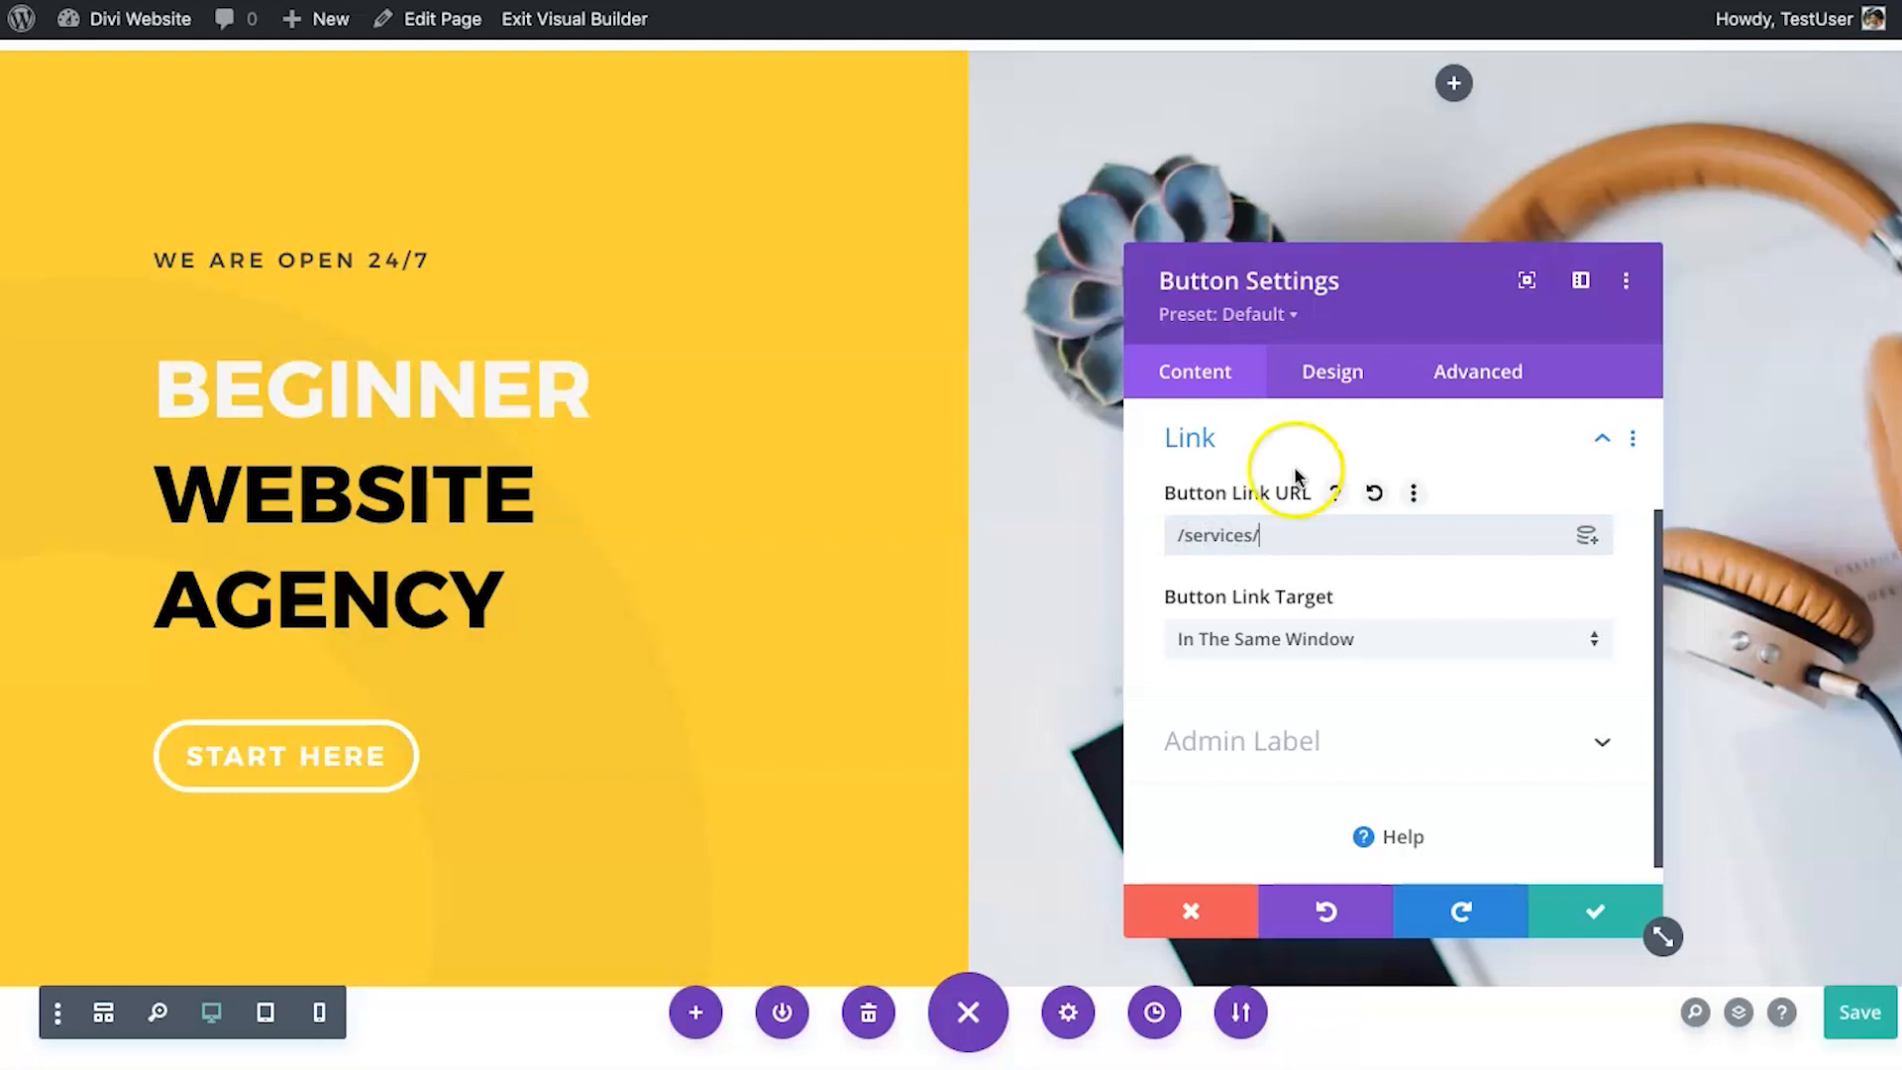
{"action": "left_click_drag", "start_coordinate": [1180, 535], "coordinate": [1142, 539]}
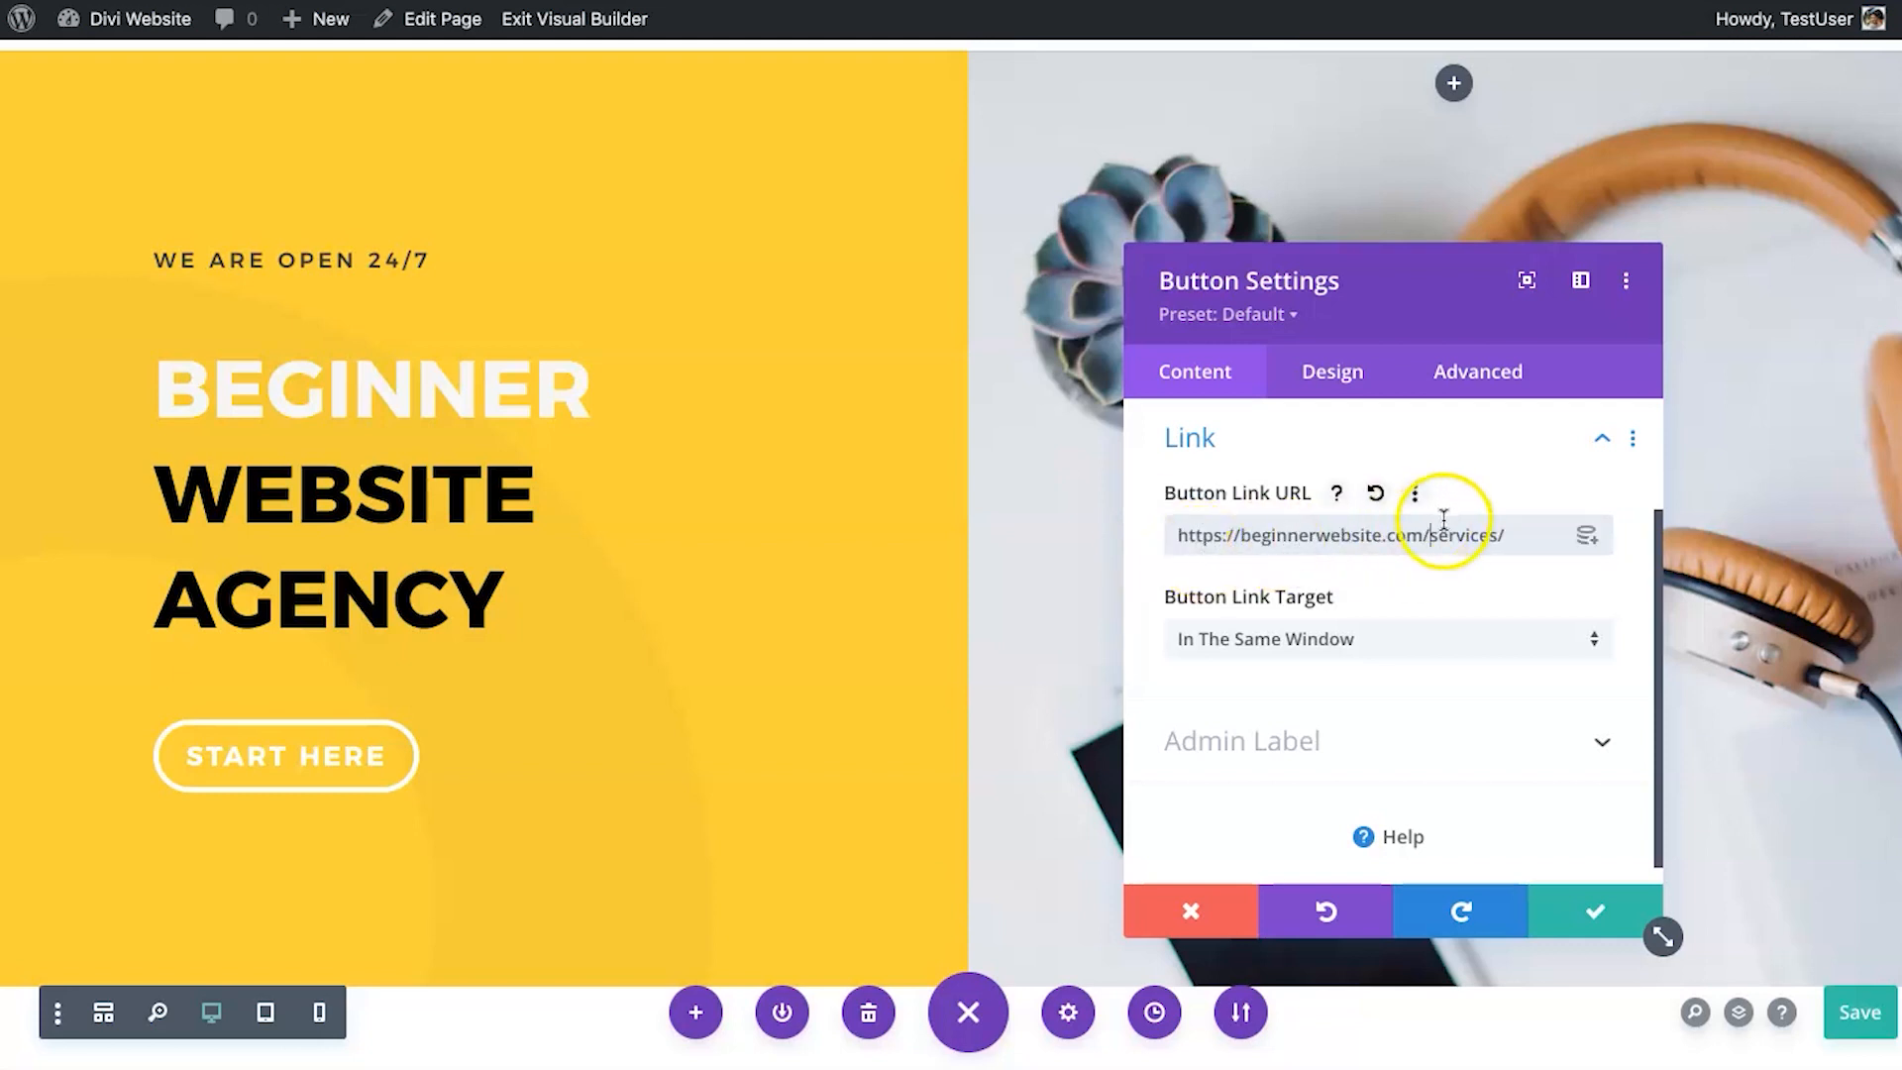
{"action": "left_click_drag", "start_coordinate": [1421, 544], "coordinate": [1095, 536]}
{"action": "key", "text": "BackSpace"}
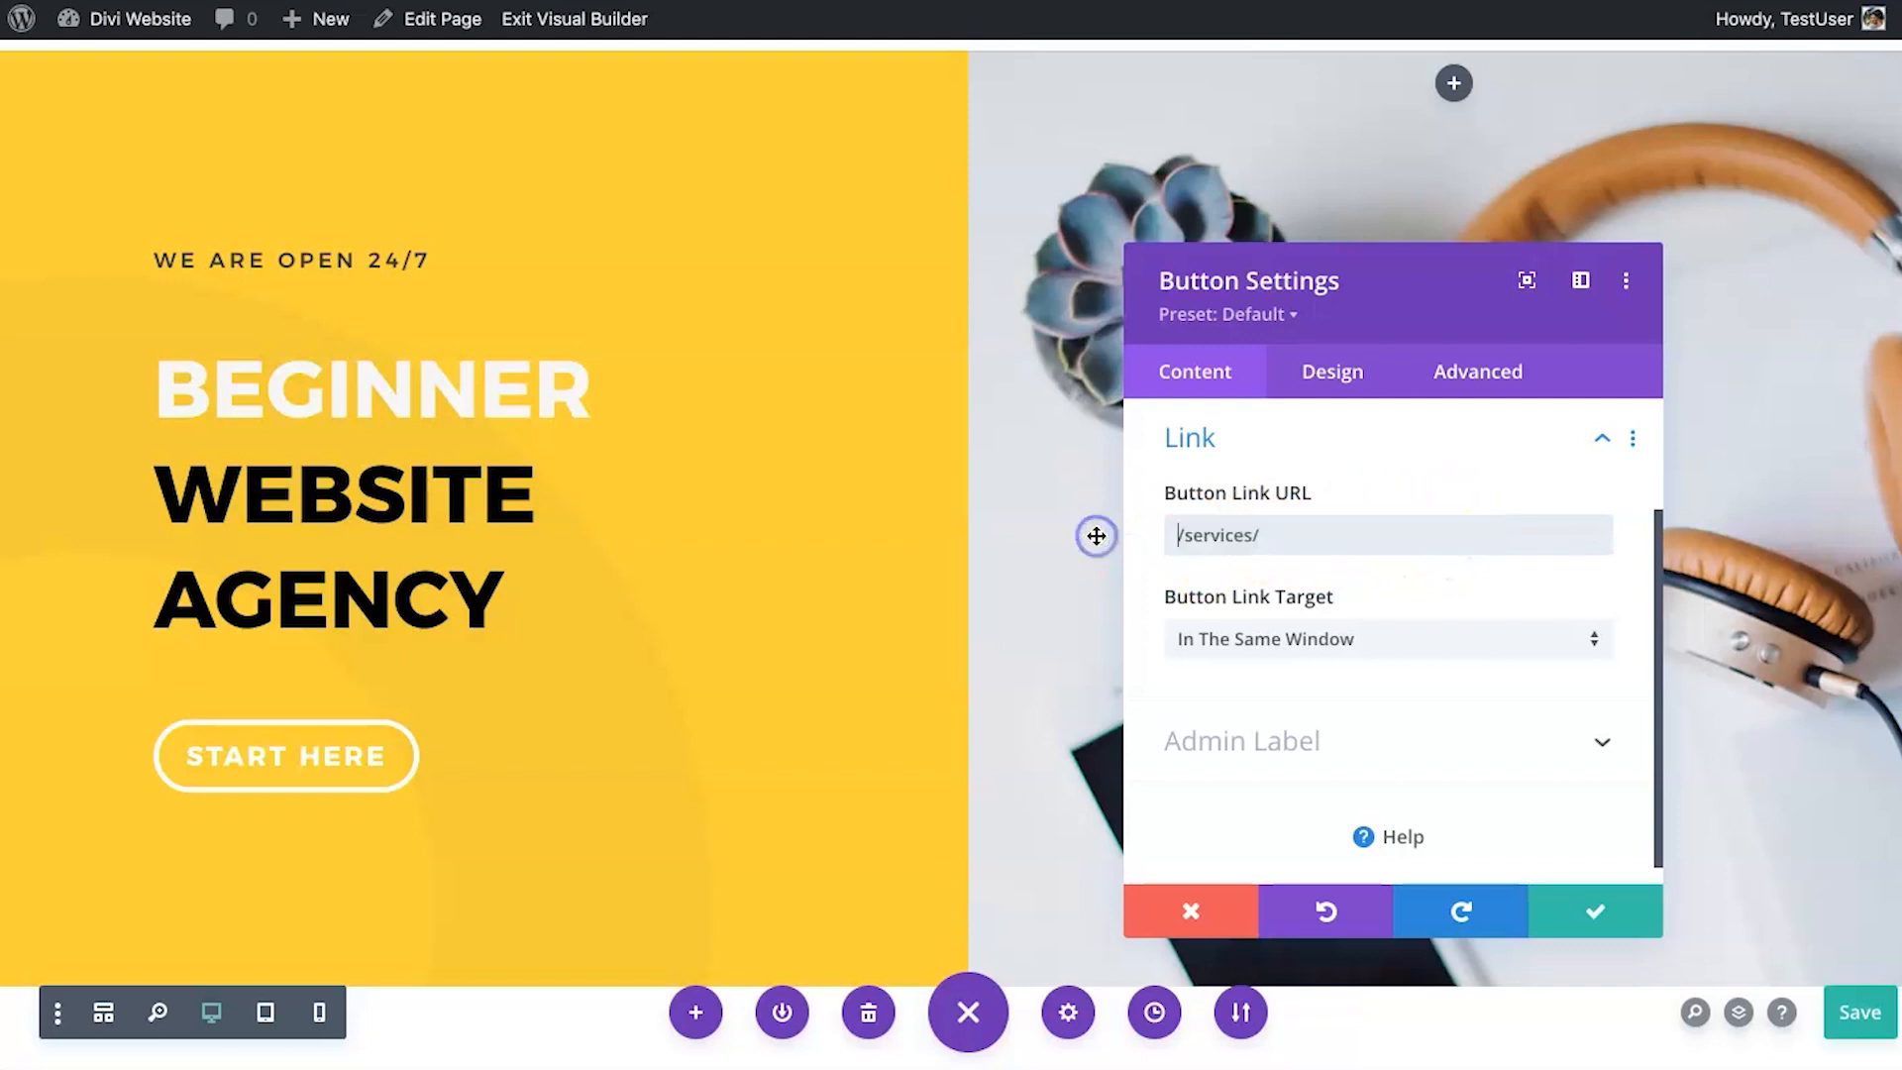
{"action": "left_click", "coordinate": [1293, 534]}
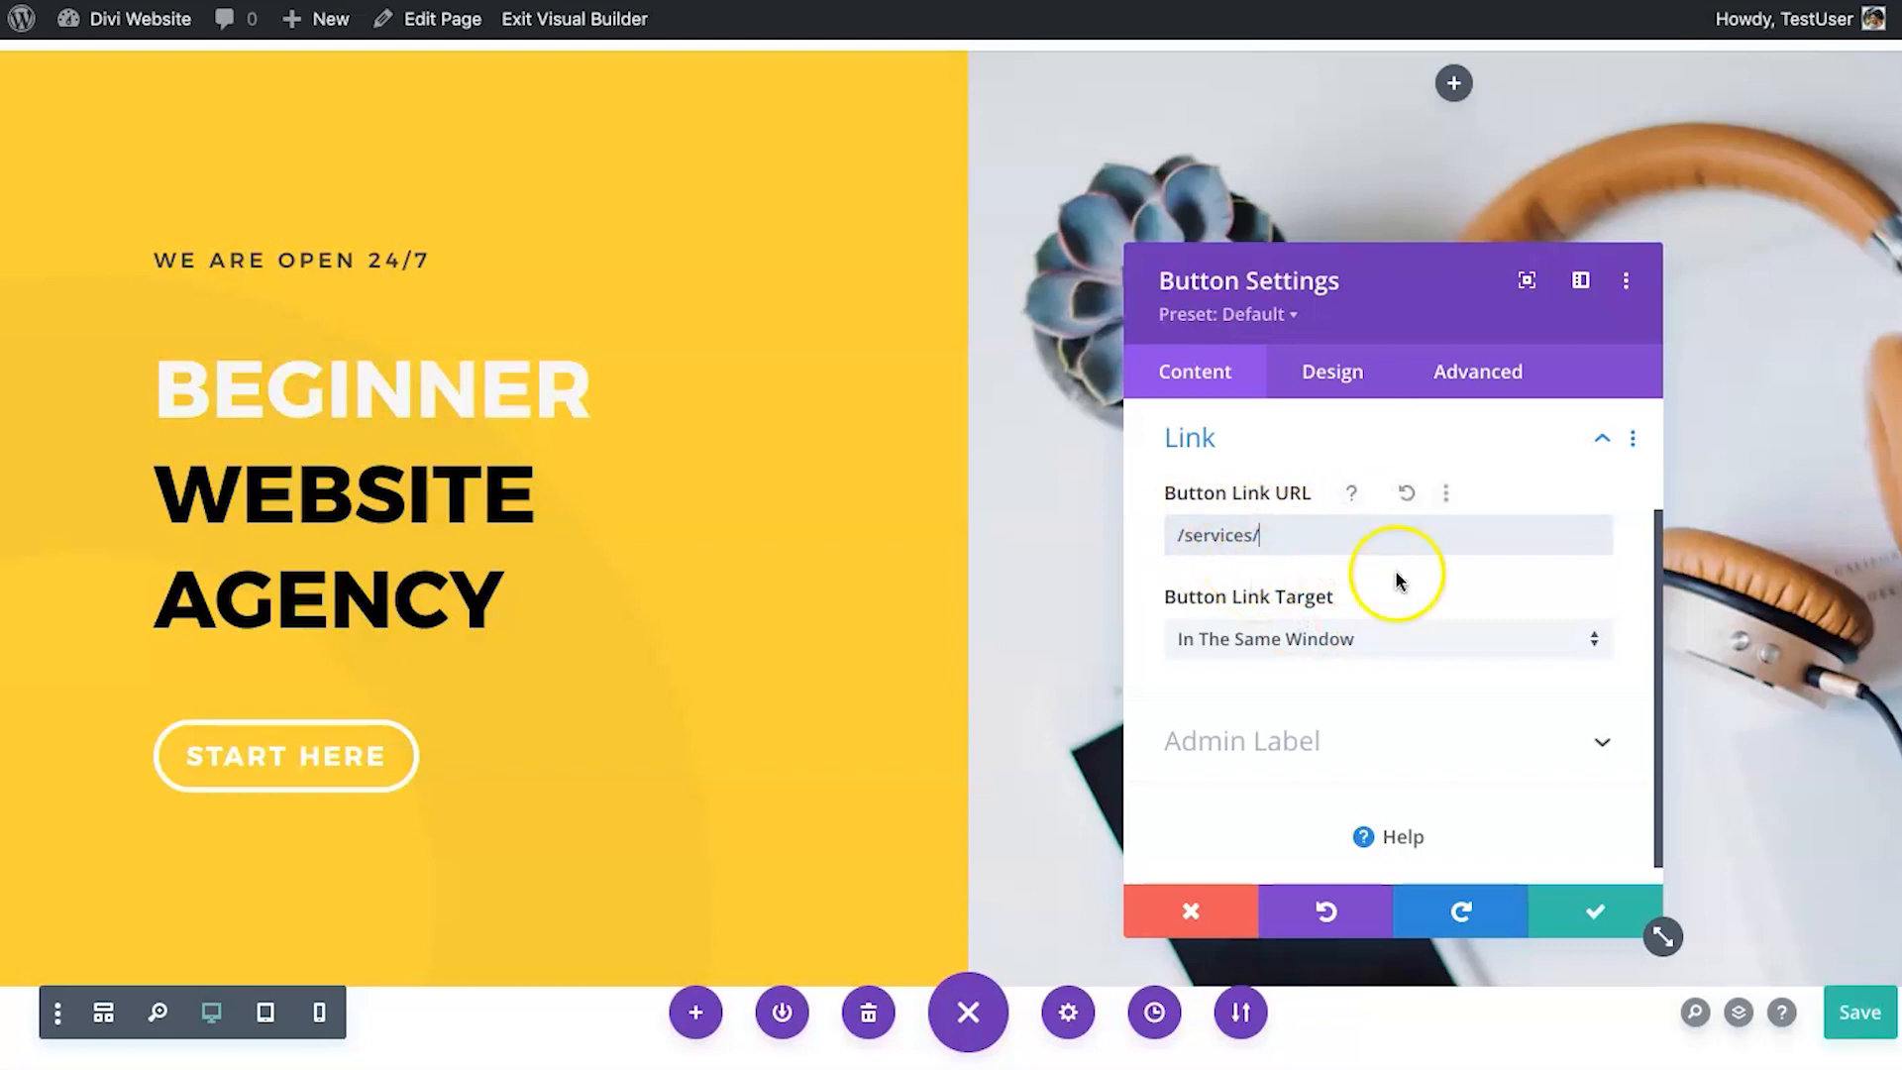
{"action": "left_click", "coordinate": [1382, 646]}
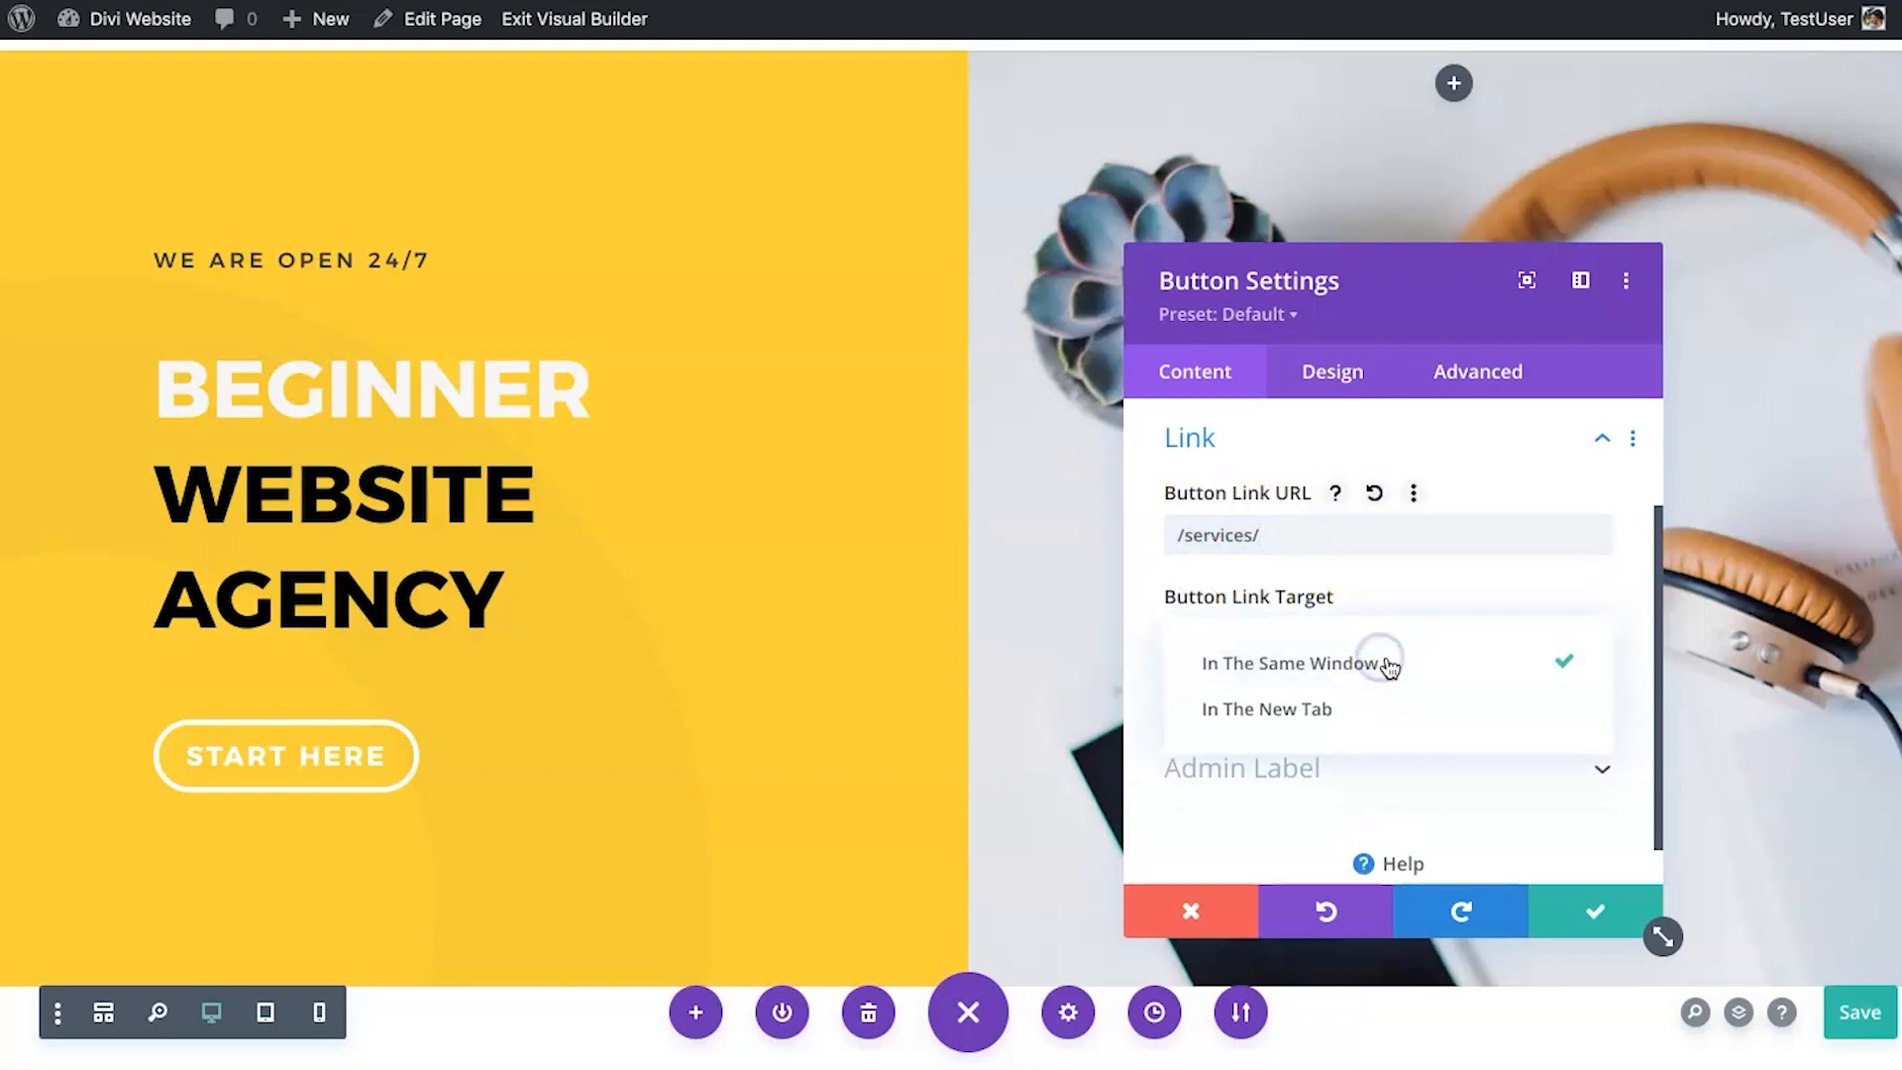
{"action": "left_click", "coordinate": [1375, 679]}
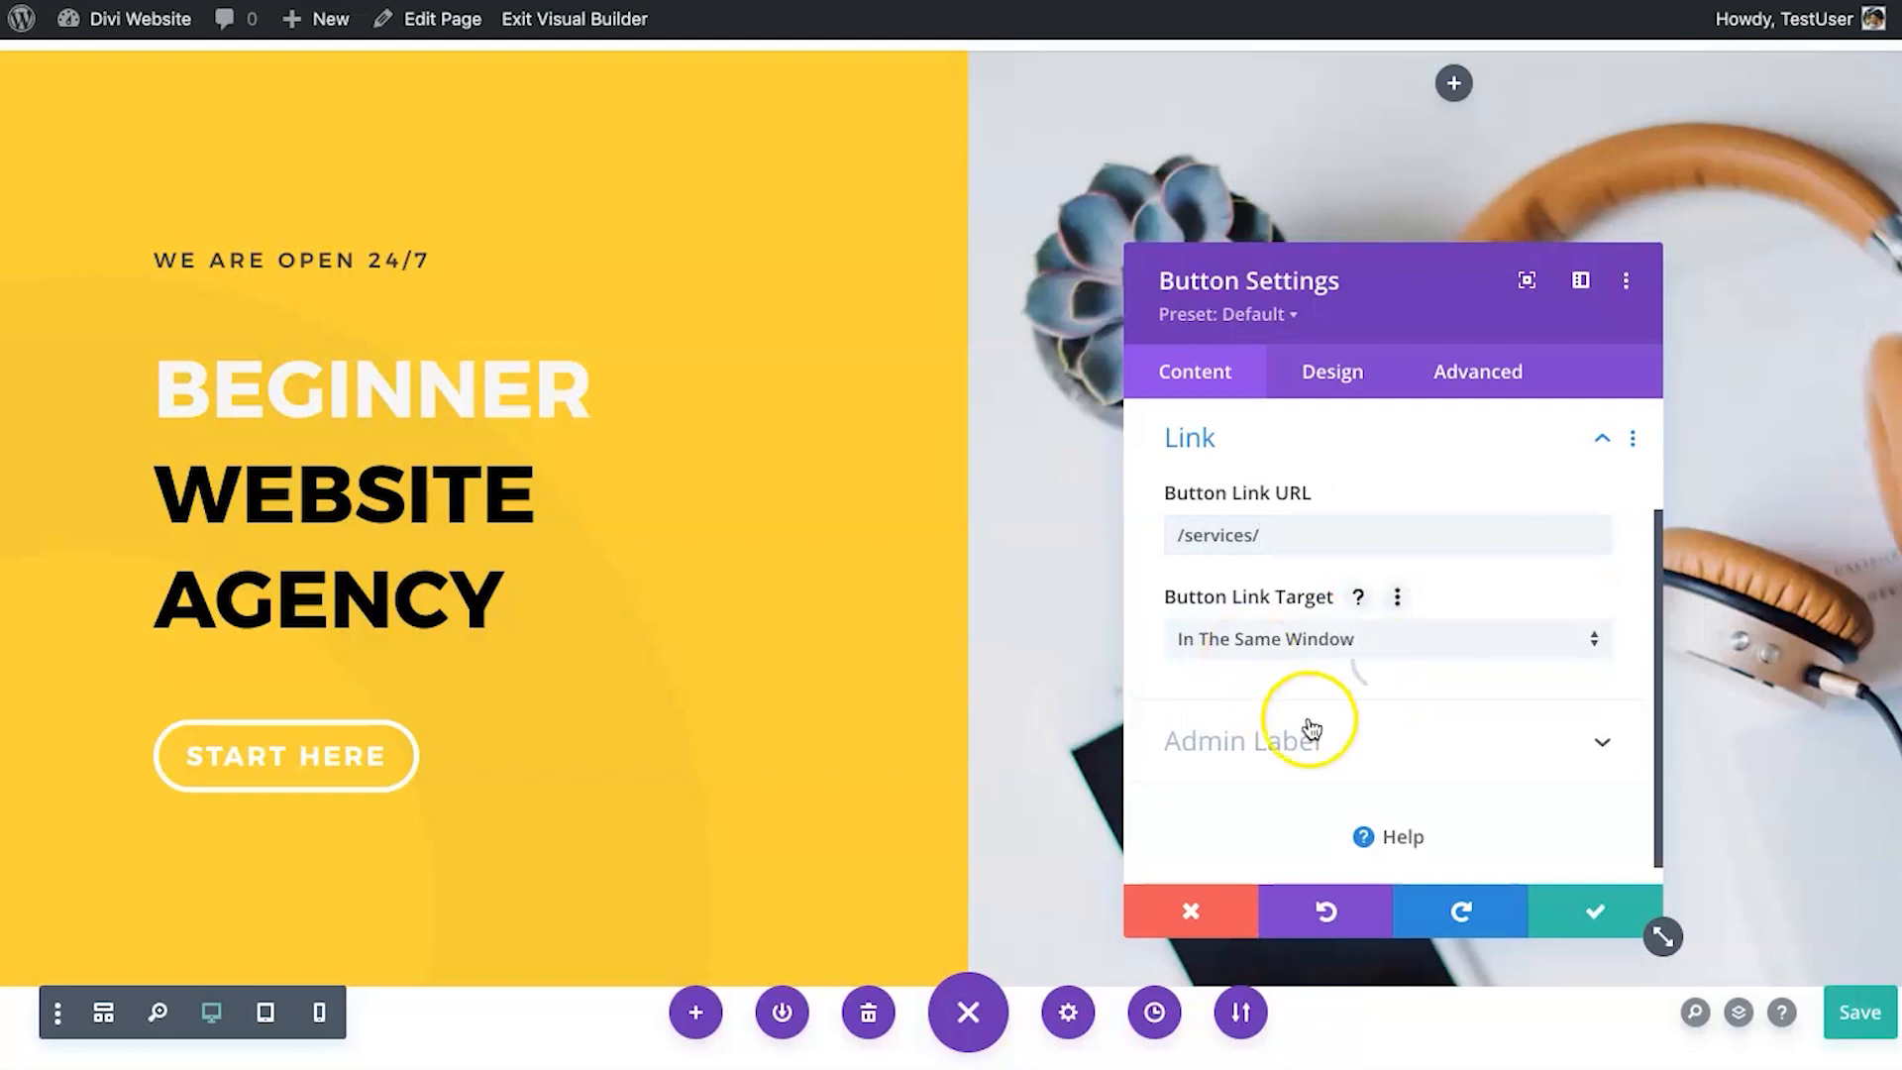
{"action": "left_click", "coordinate": [1320, 752]}
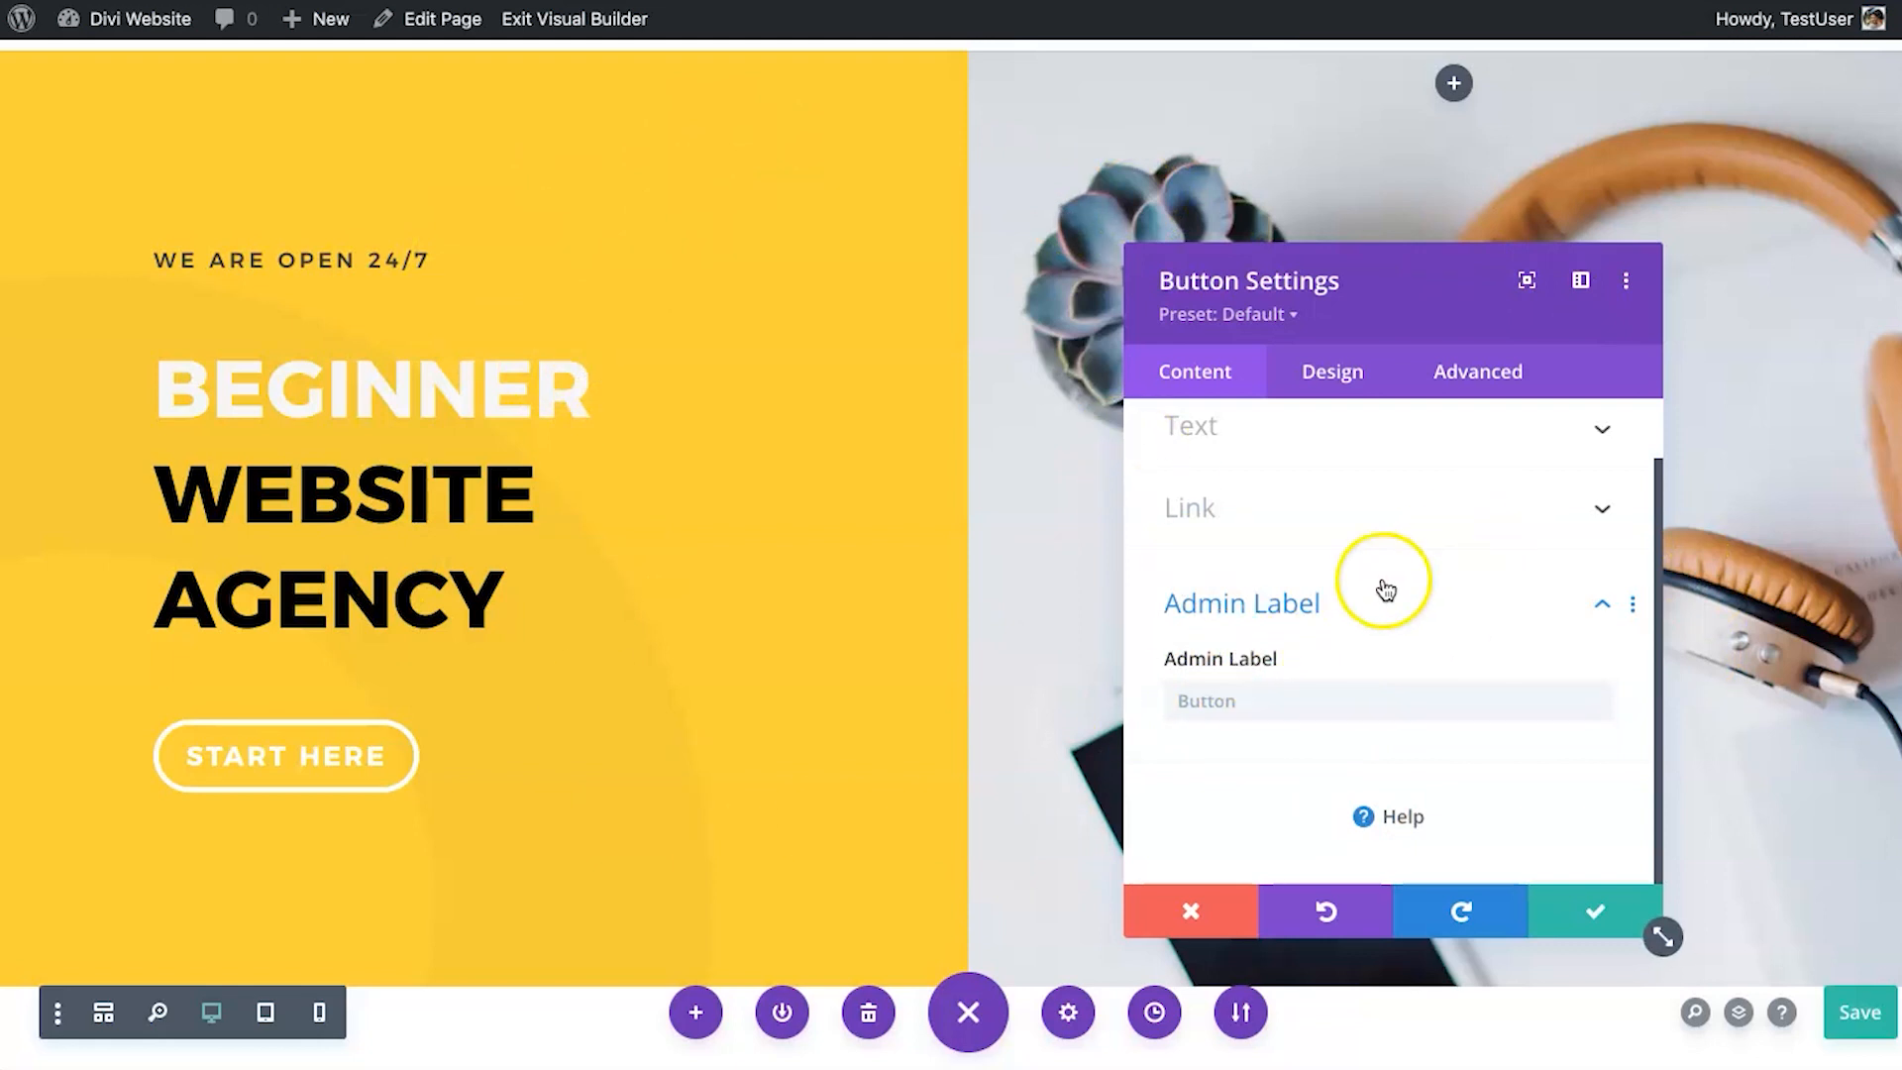
{"action": "left_click", "coordinate": [1263, 624]}
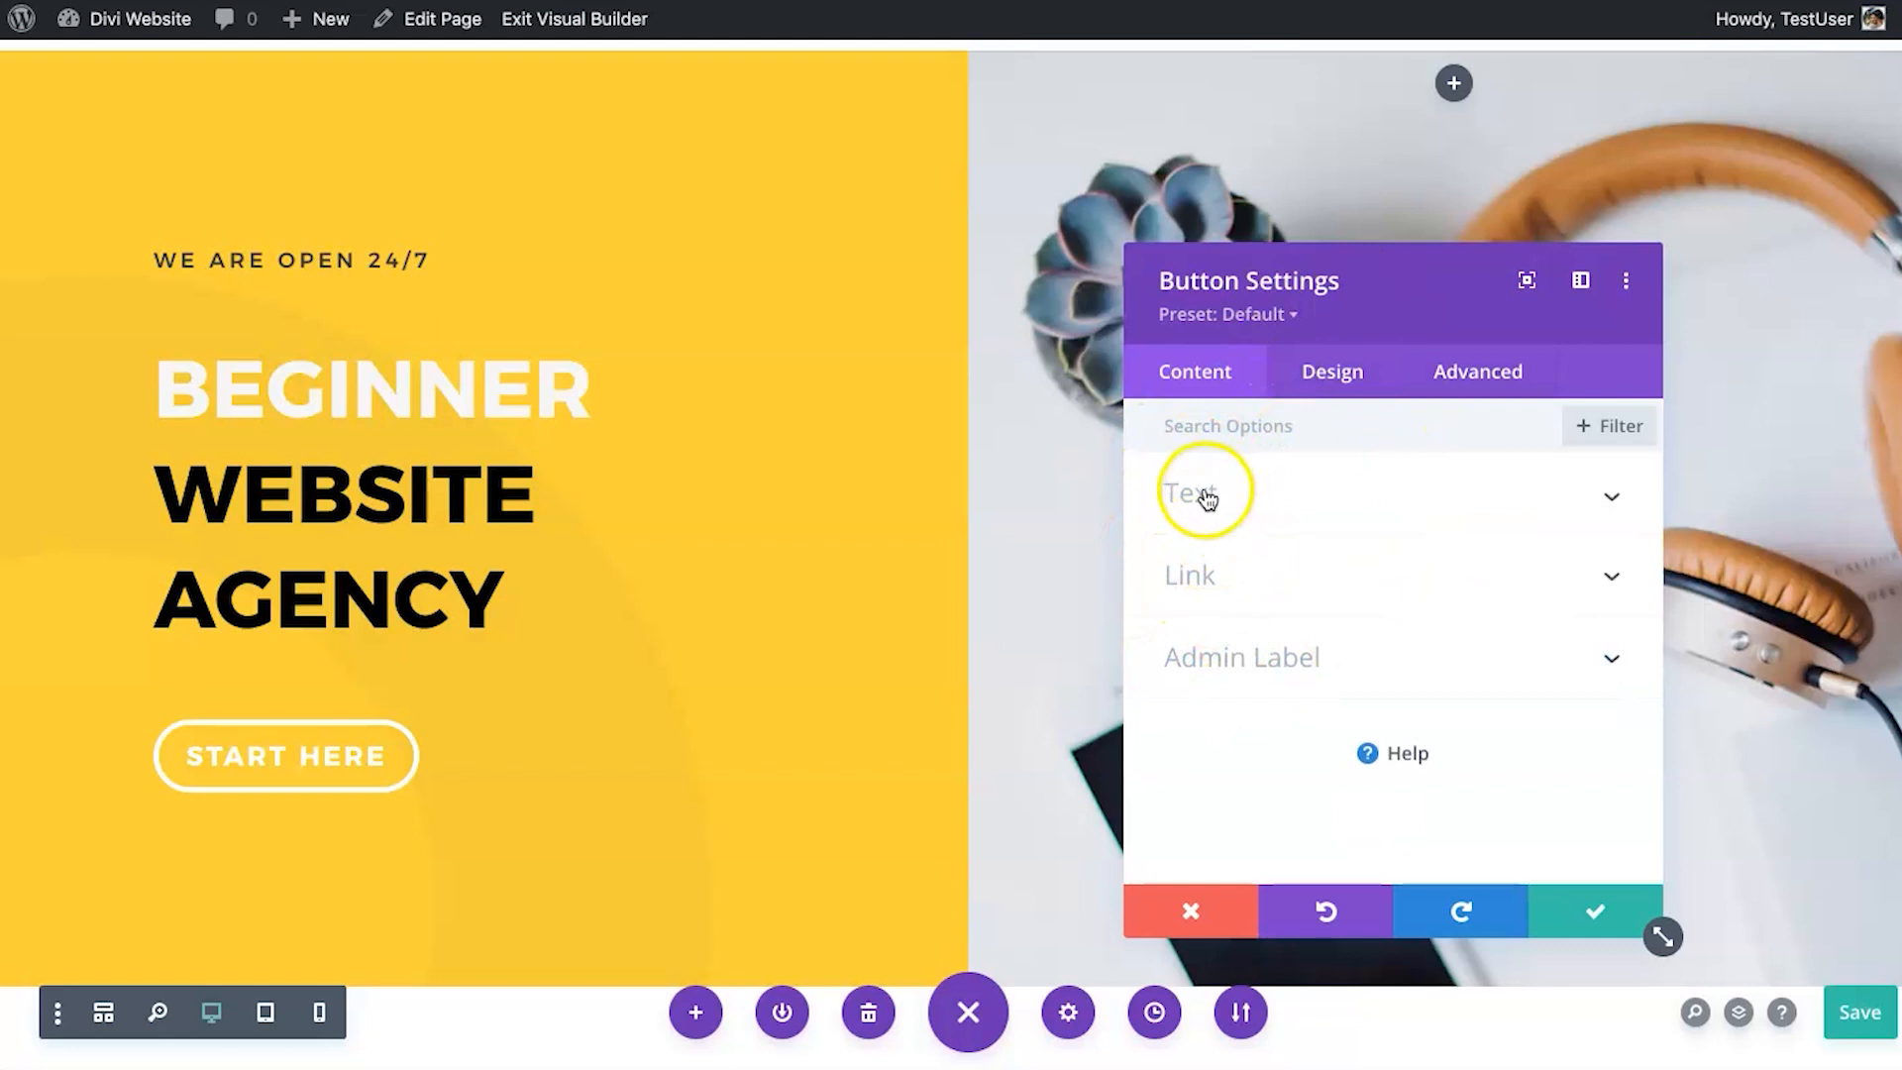
Try left, center and right alignment on the Start Here button and return it to left alignment.
{"action": "left_click", "coordinate": [1326, 381]}
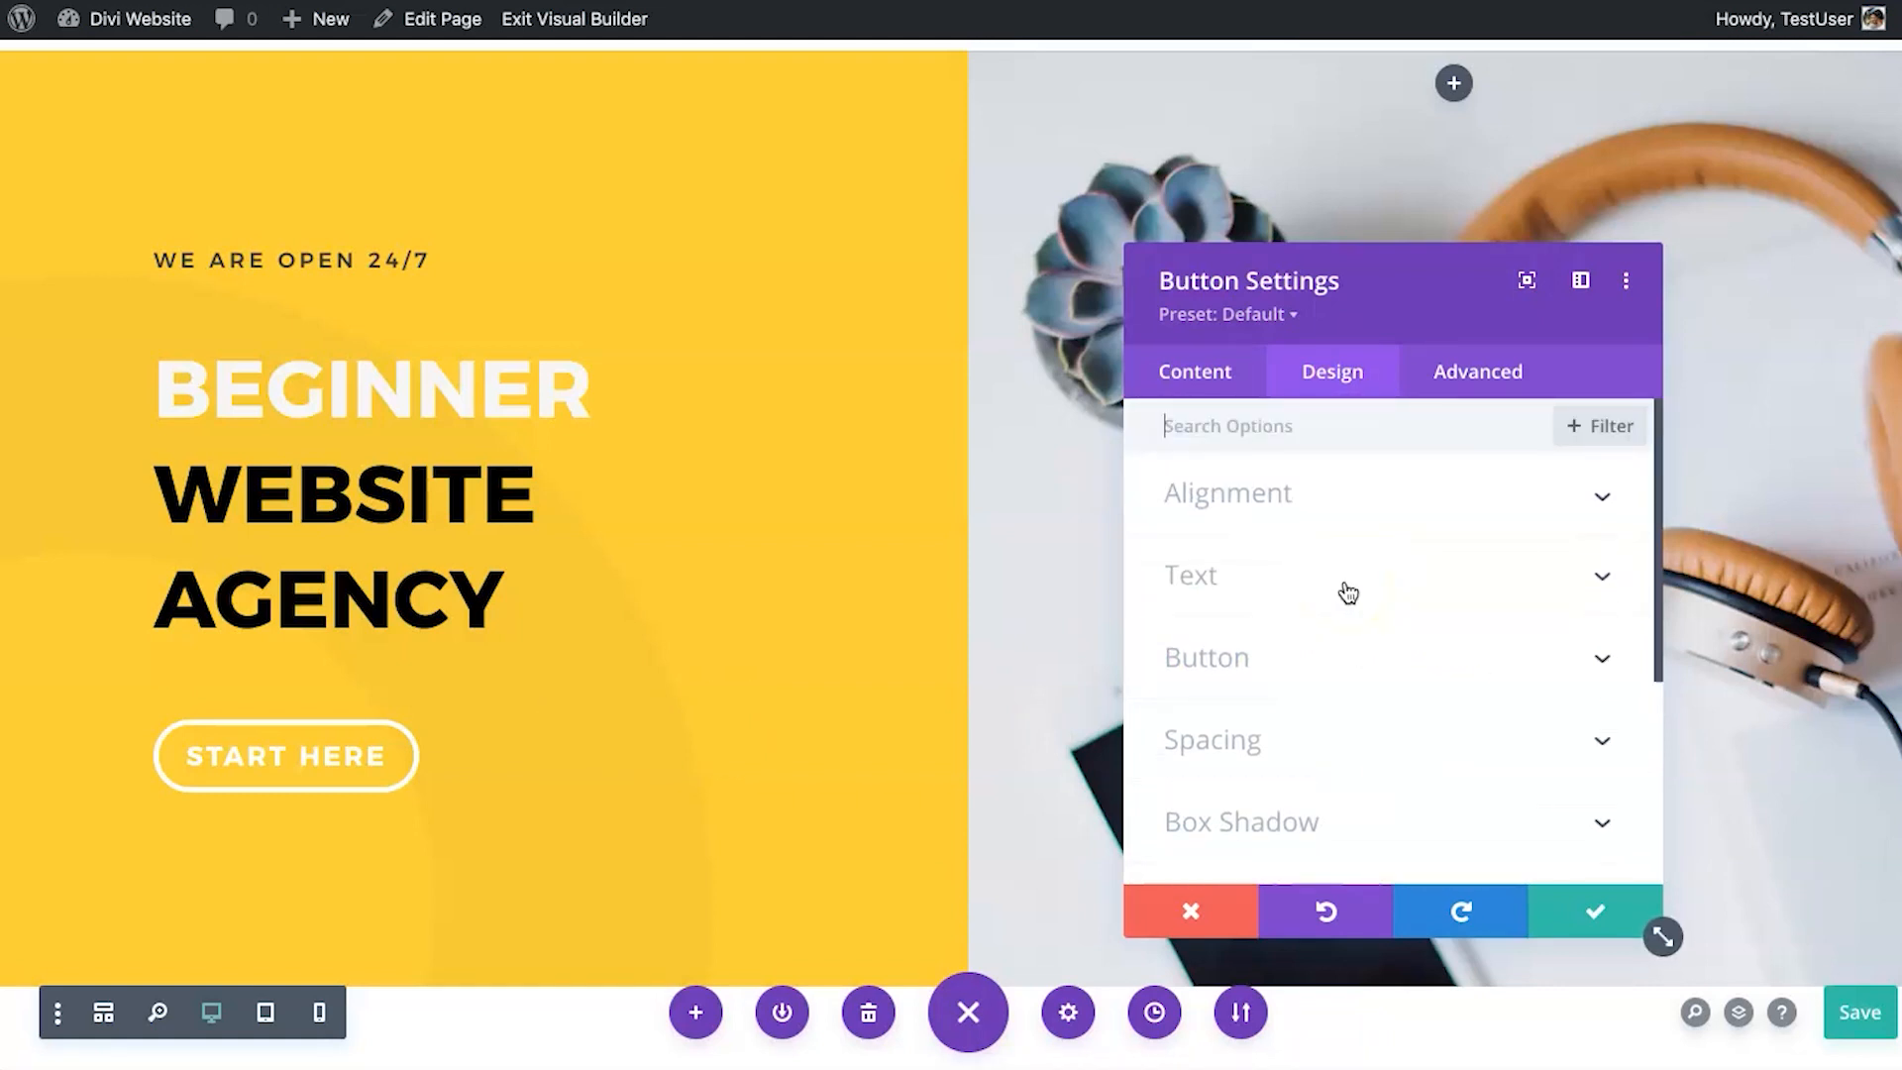
{"action": "left_click", "coordinate": [1247, 512]}
{"action": "left_click", "coordinate": [1308, 503]}
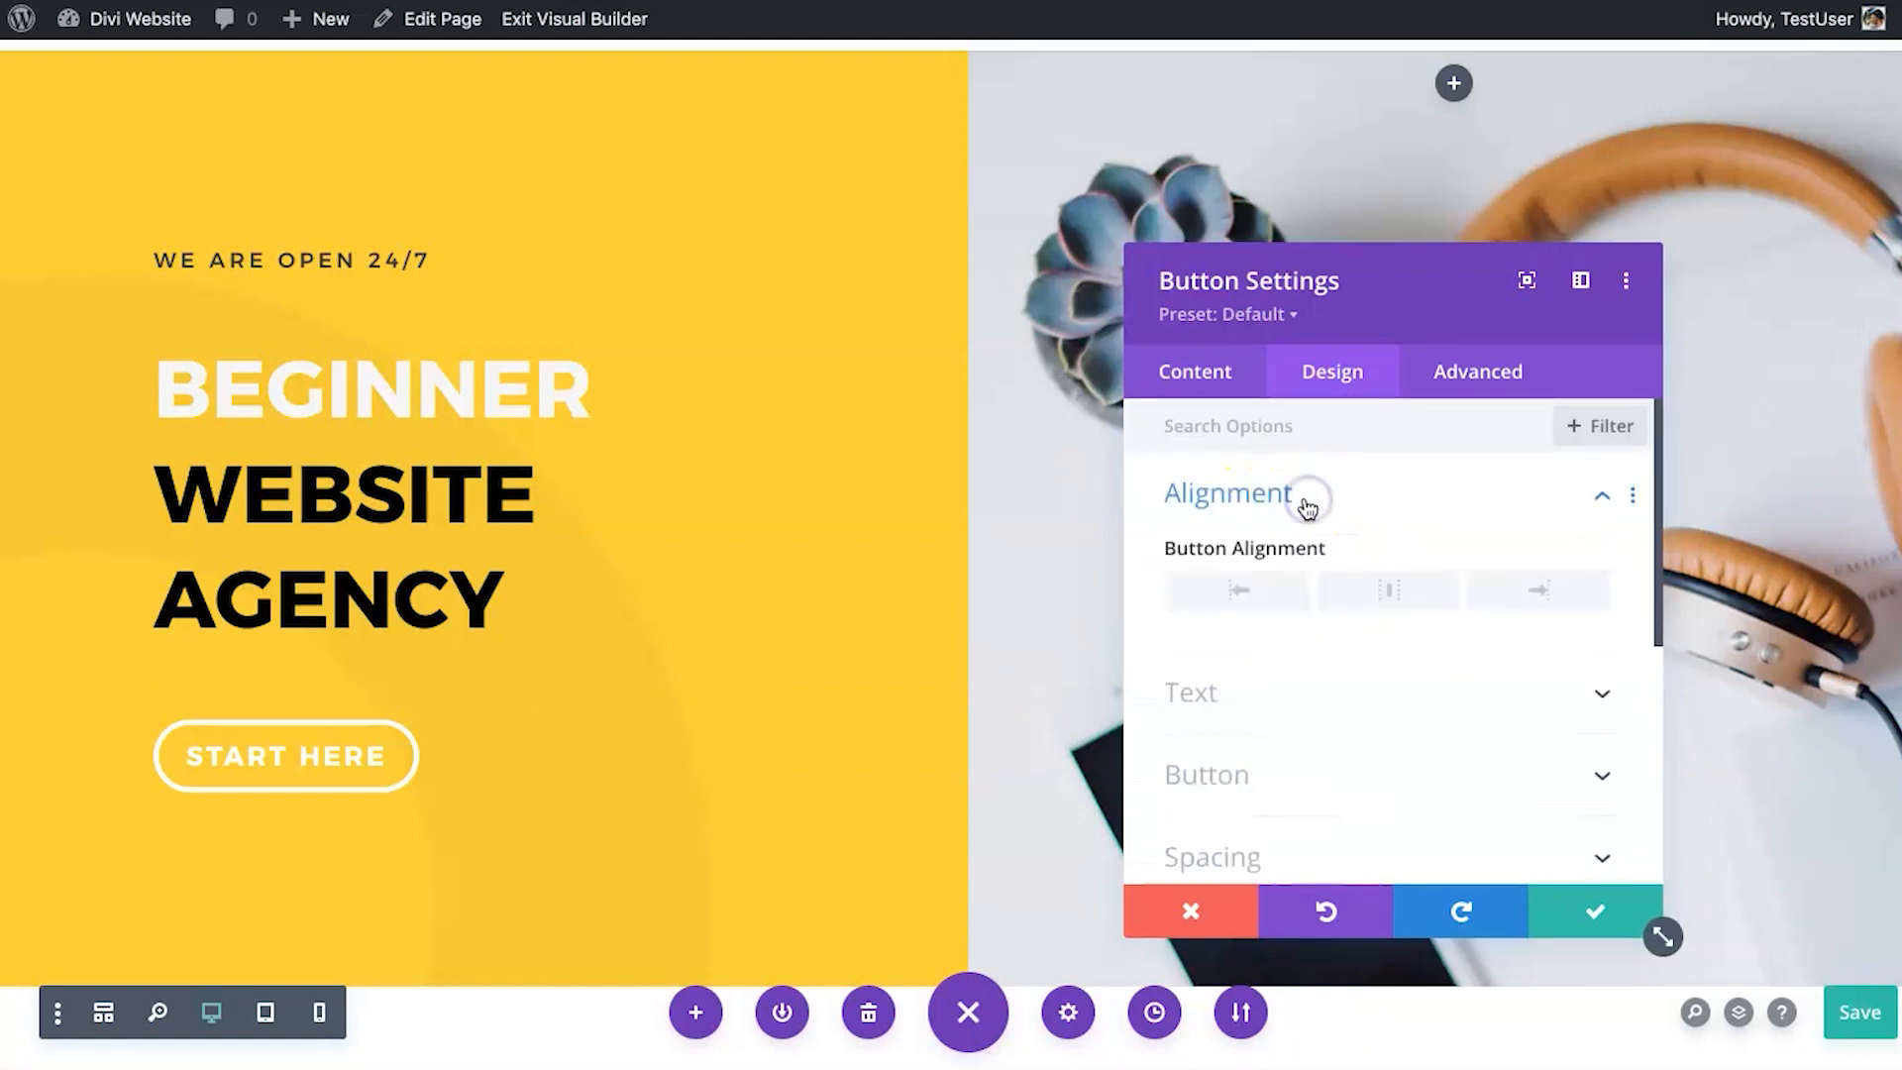
{"action": "mouse_move", "coordinate": [1274, 603]}
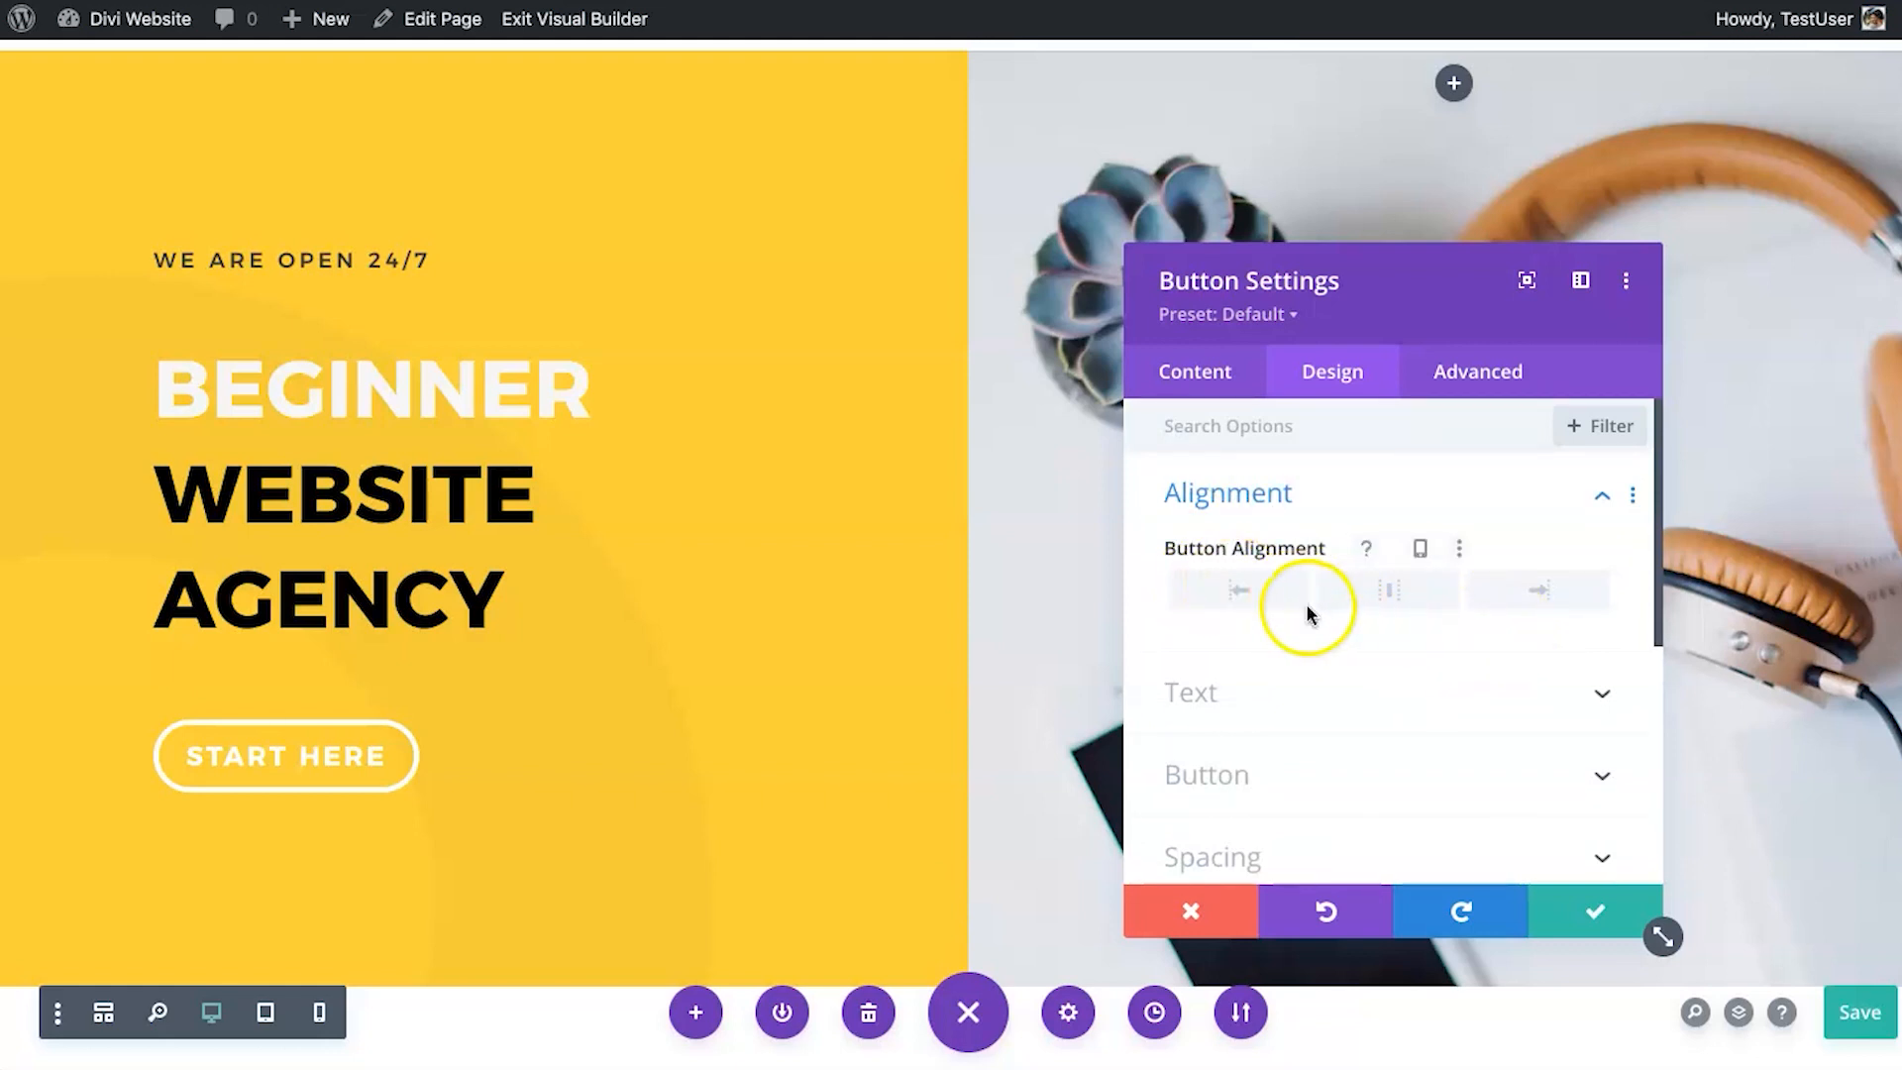
{"action": "left_click", "coordinate": [1252, 599]}
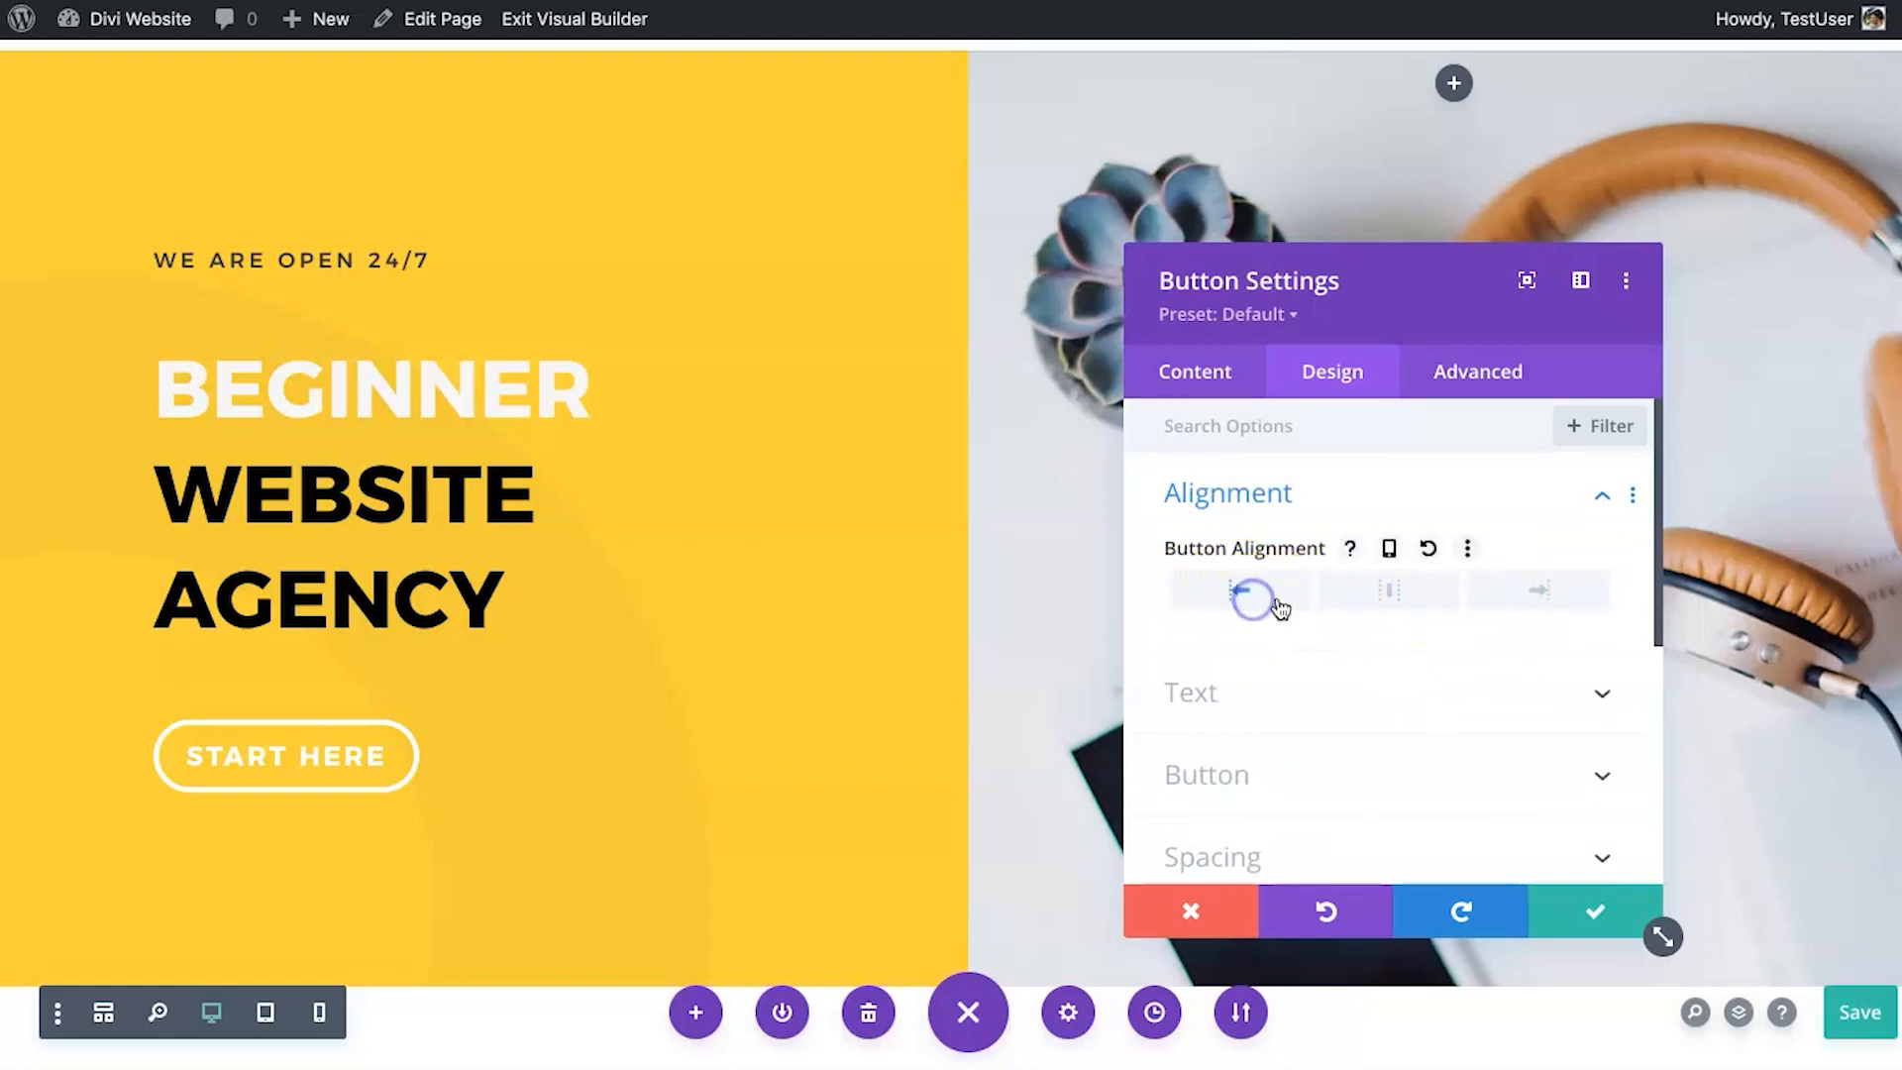
{"action": "left_click", "coordinate": [1387, 599]}
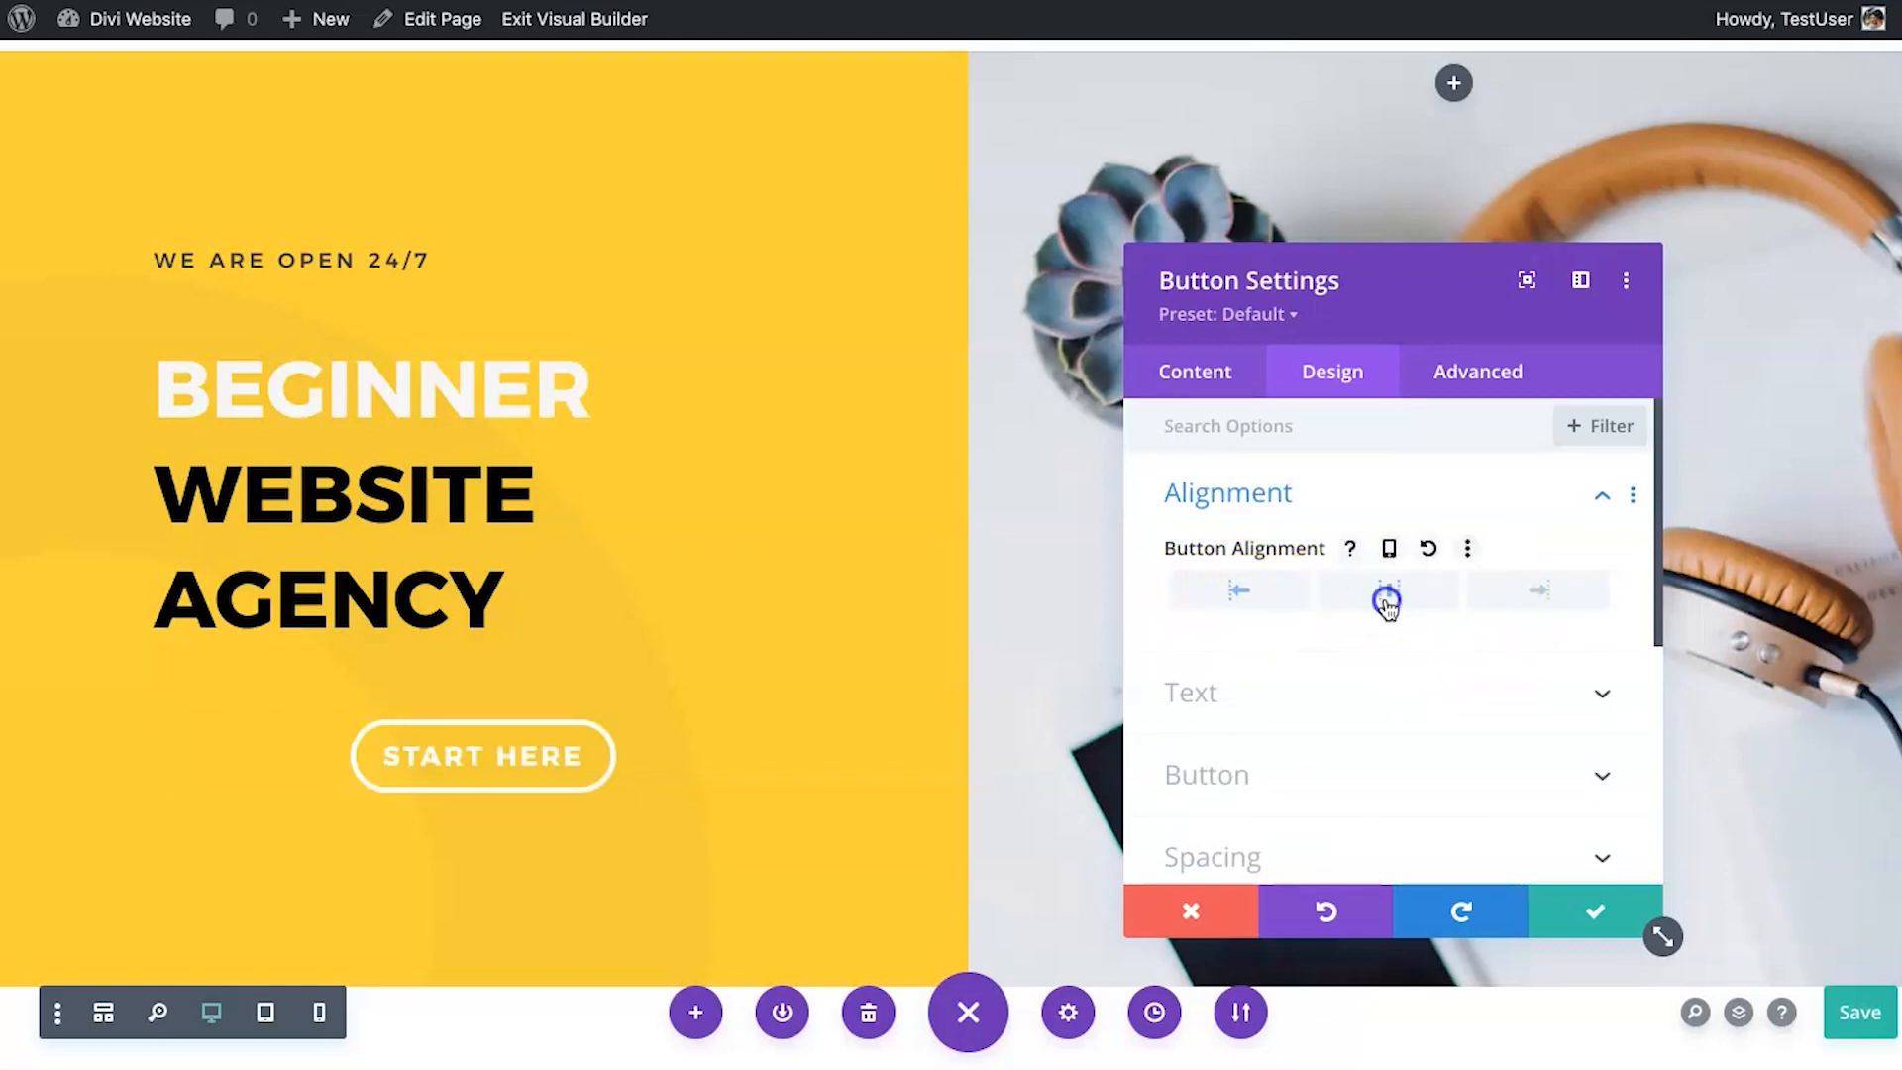
{"action": "left_click", "coordinate": [1551, 599]}
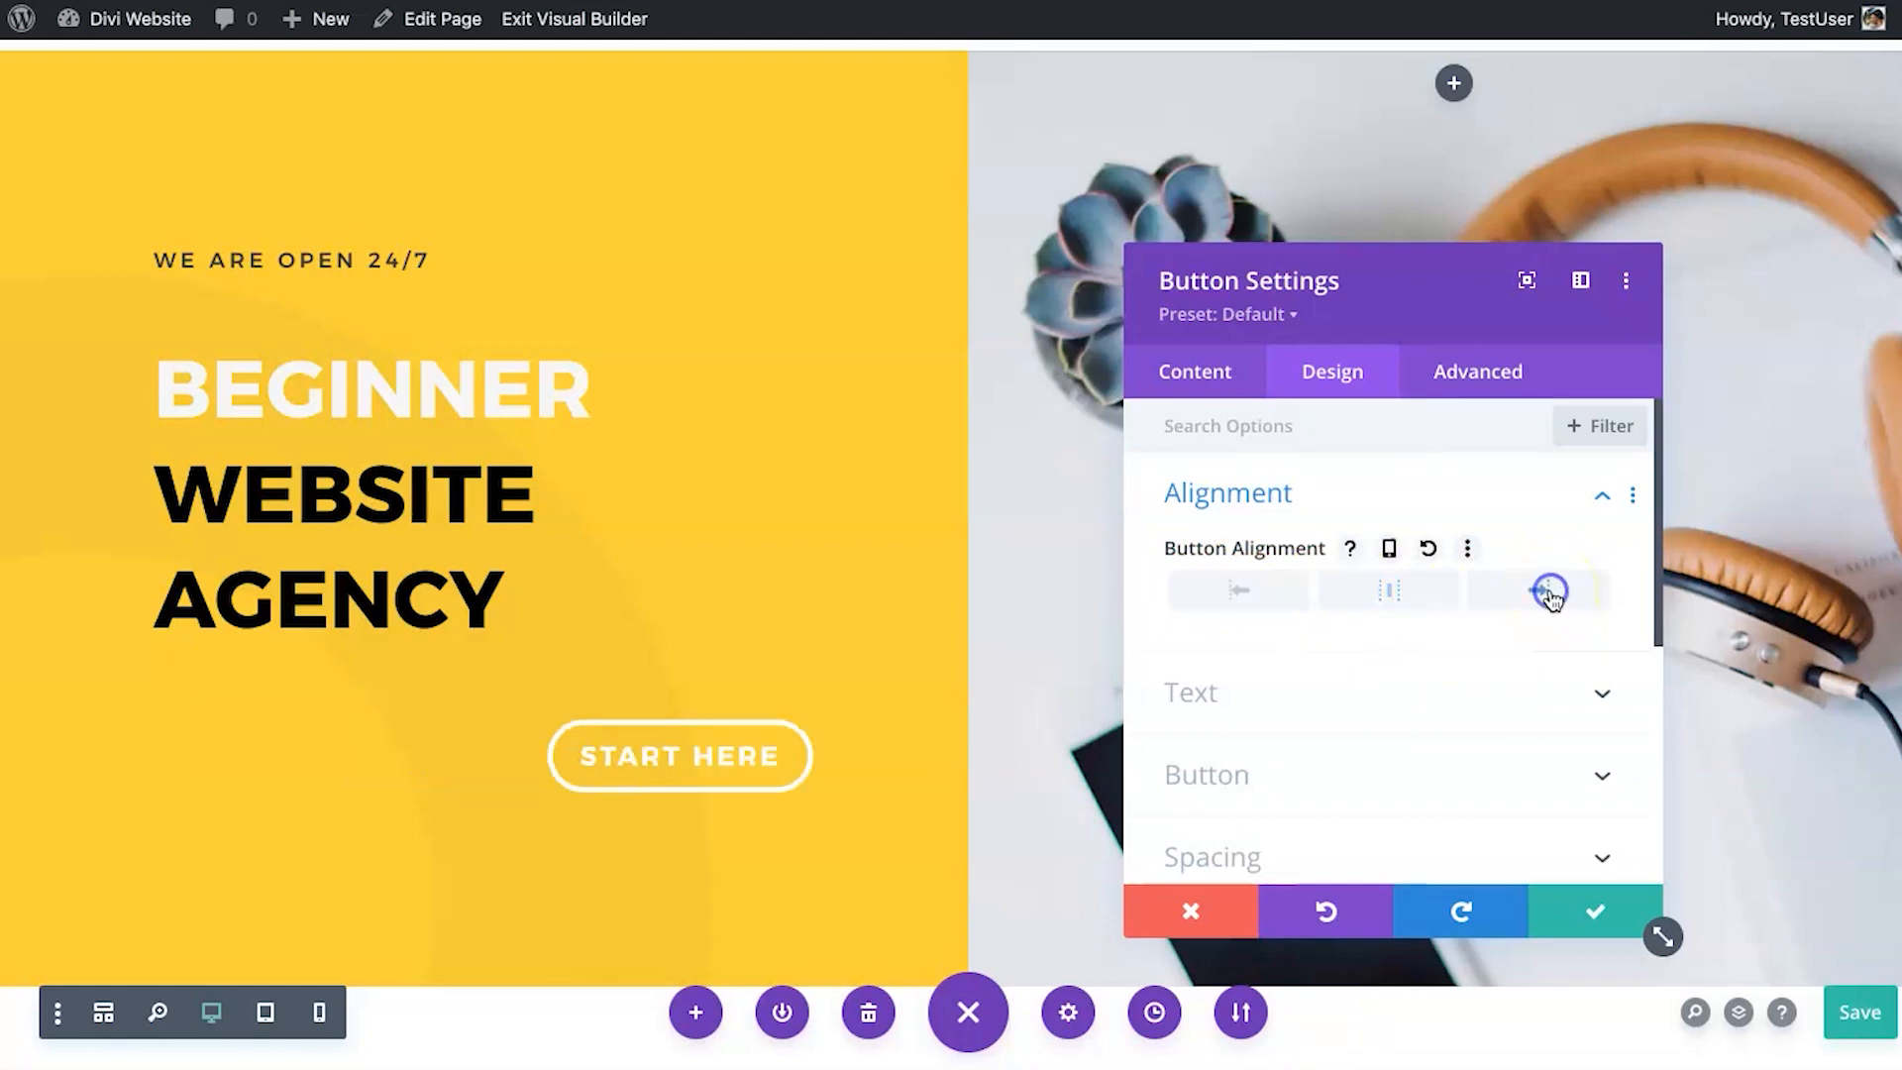
{"action": "left_click", "coordinate": [1267, 591]}
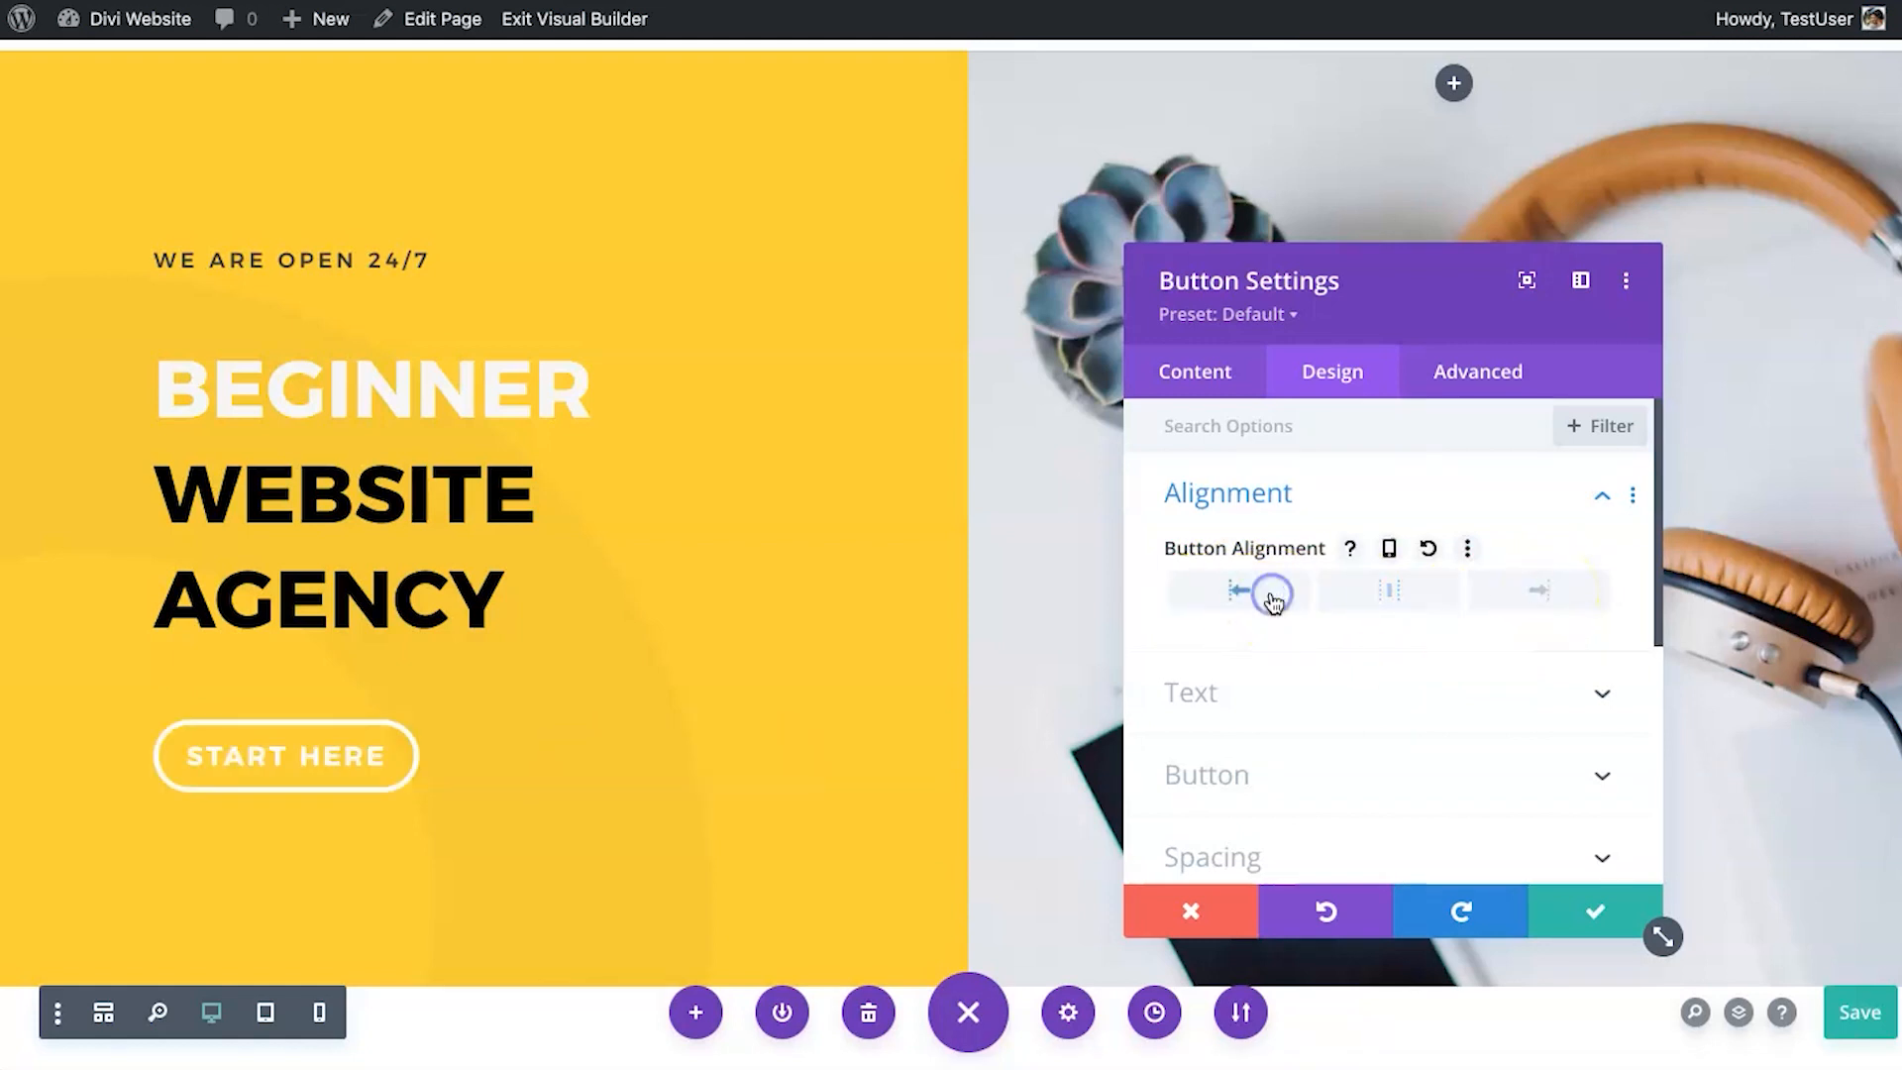
Enable responsive alignment for the Start Here button and try center alignment for the phone view.
{"action": "left_click", "coordinate": [1390, 550]}
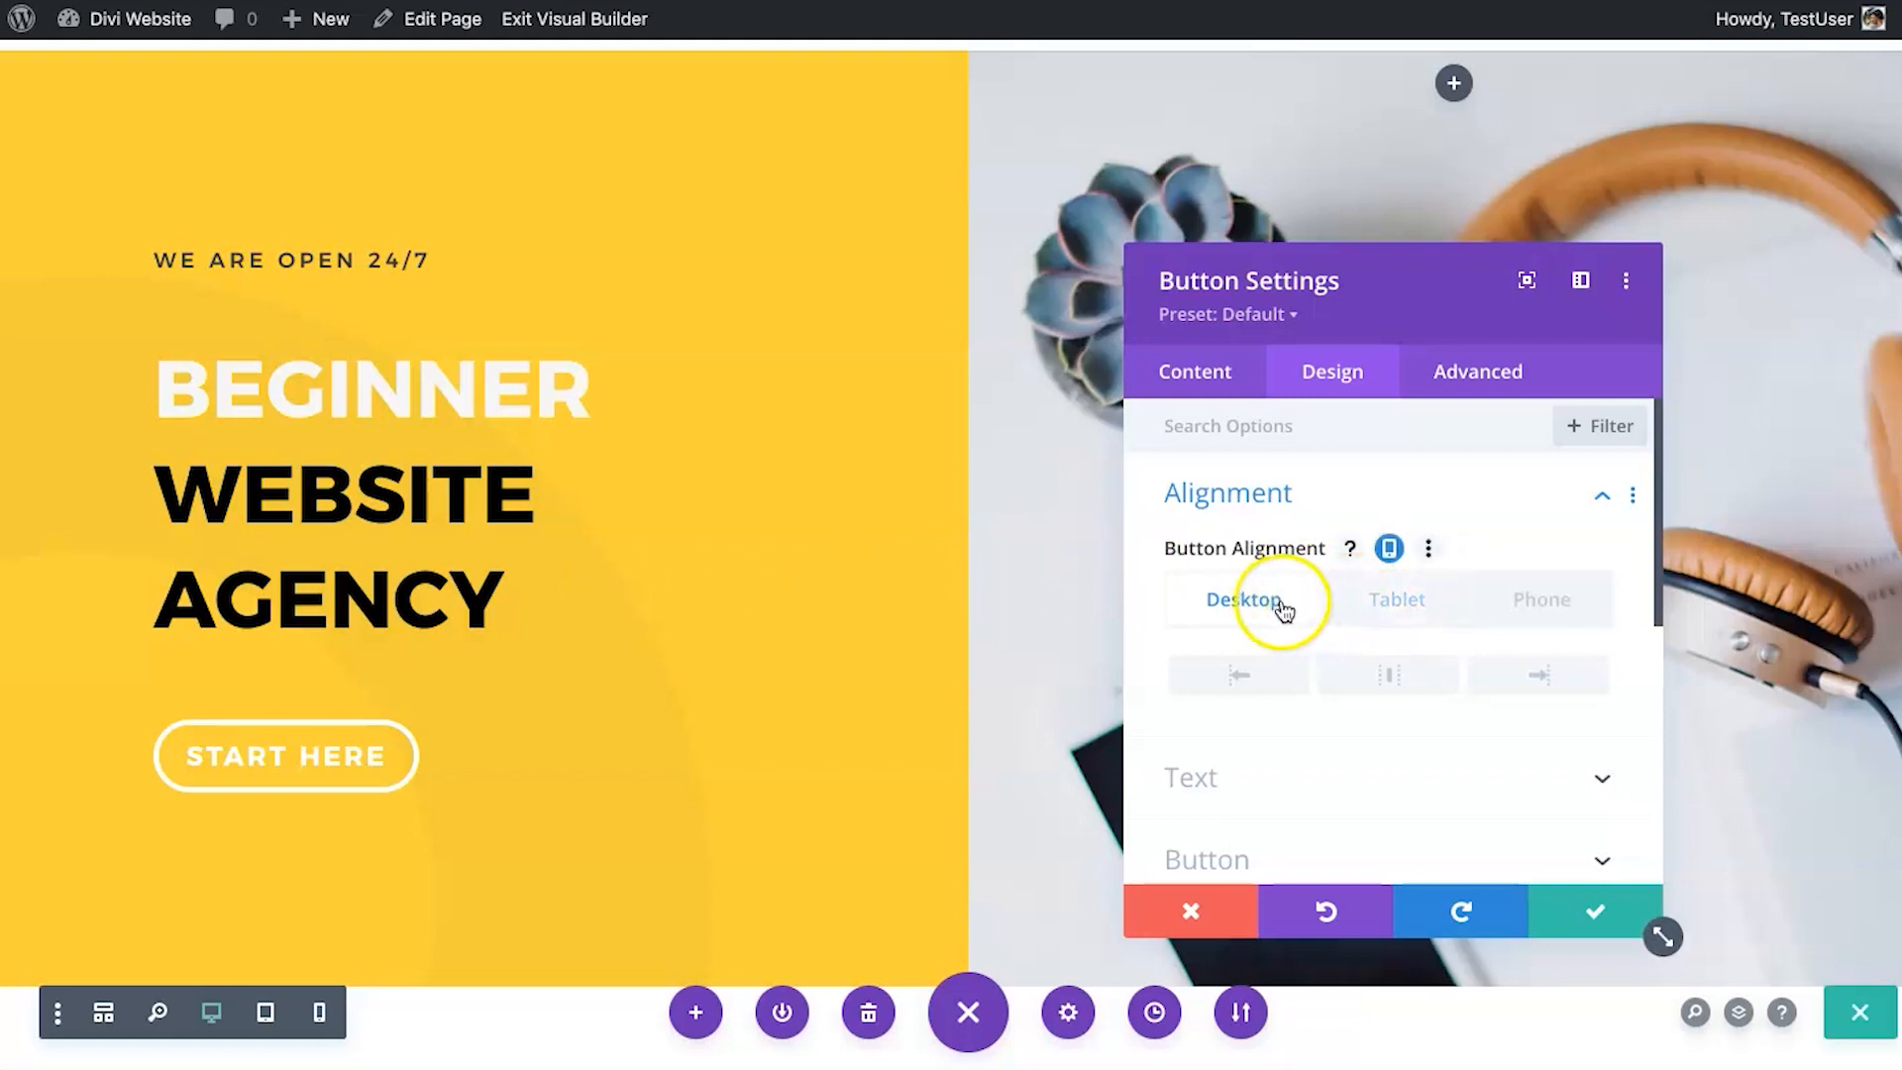
{"action": "left_click", "coordinate": [1387, 547]}
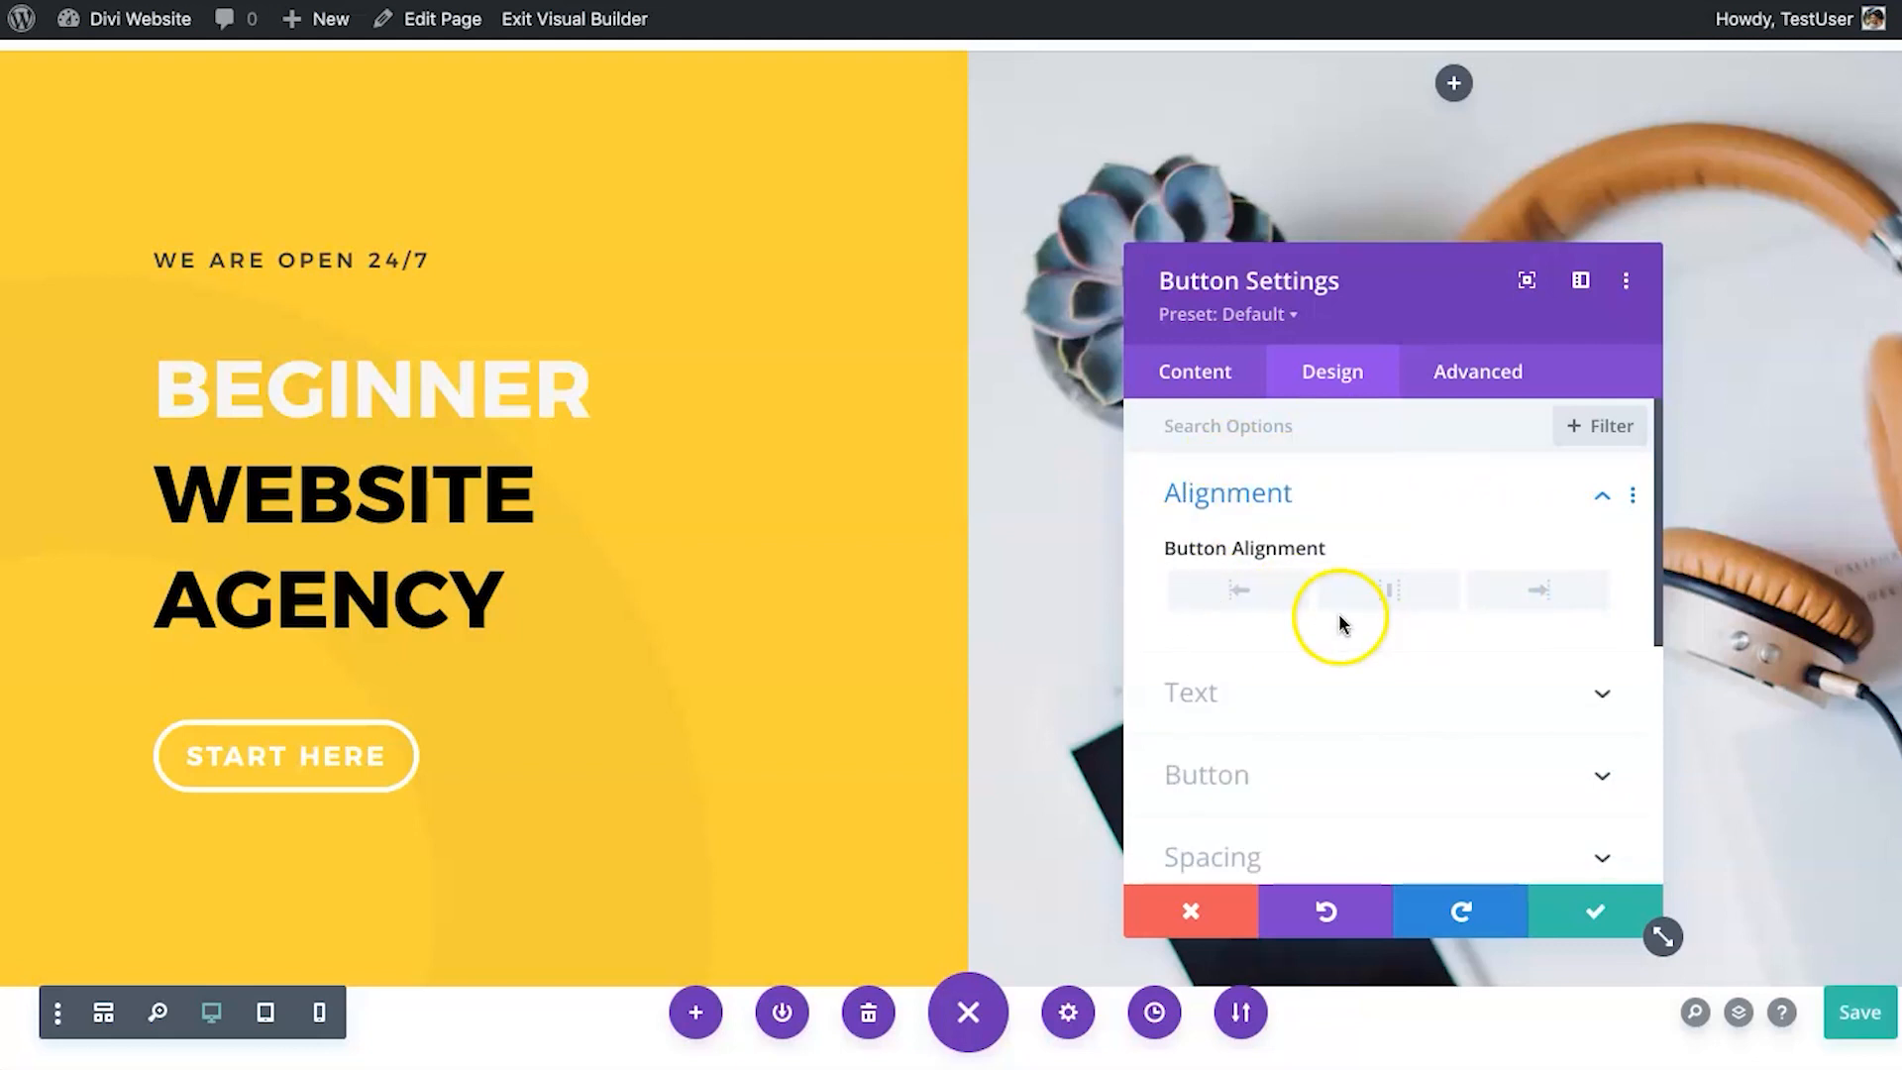
{"action": "left_click", "coordinate": [1389, 547]}
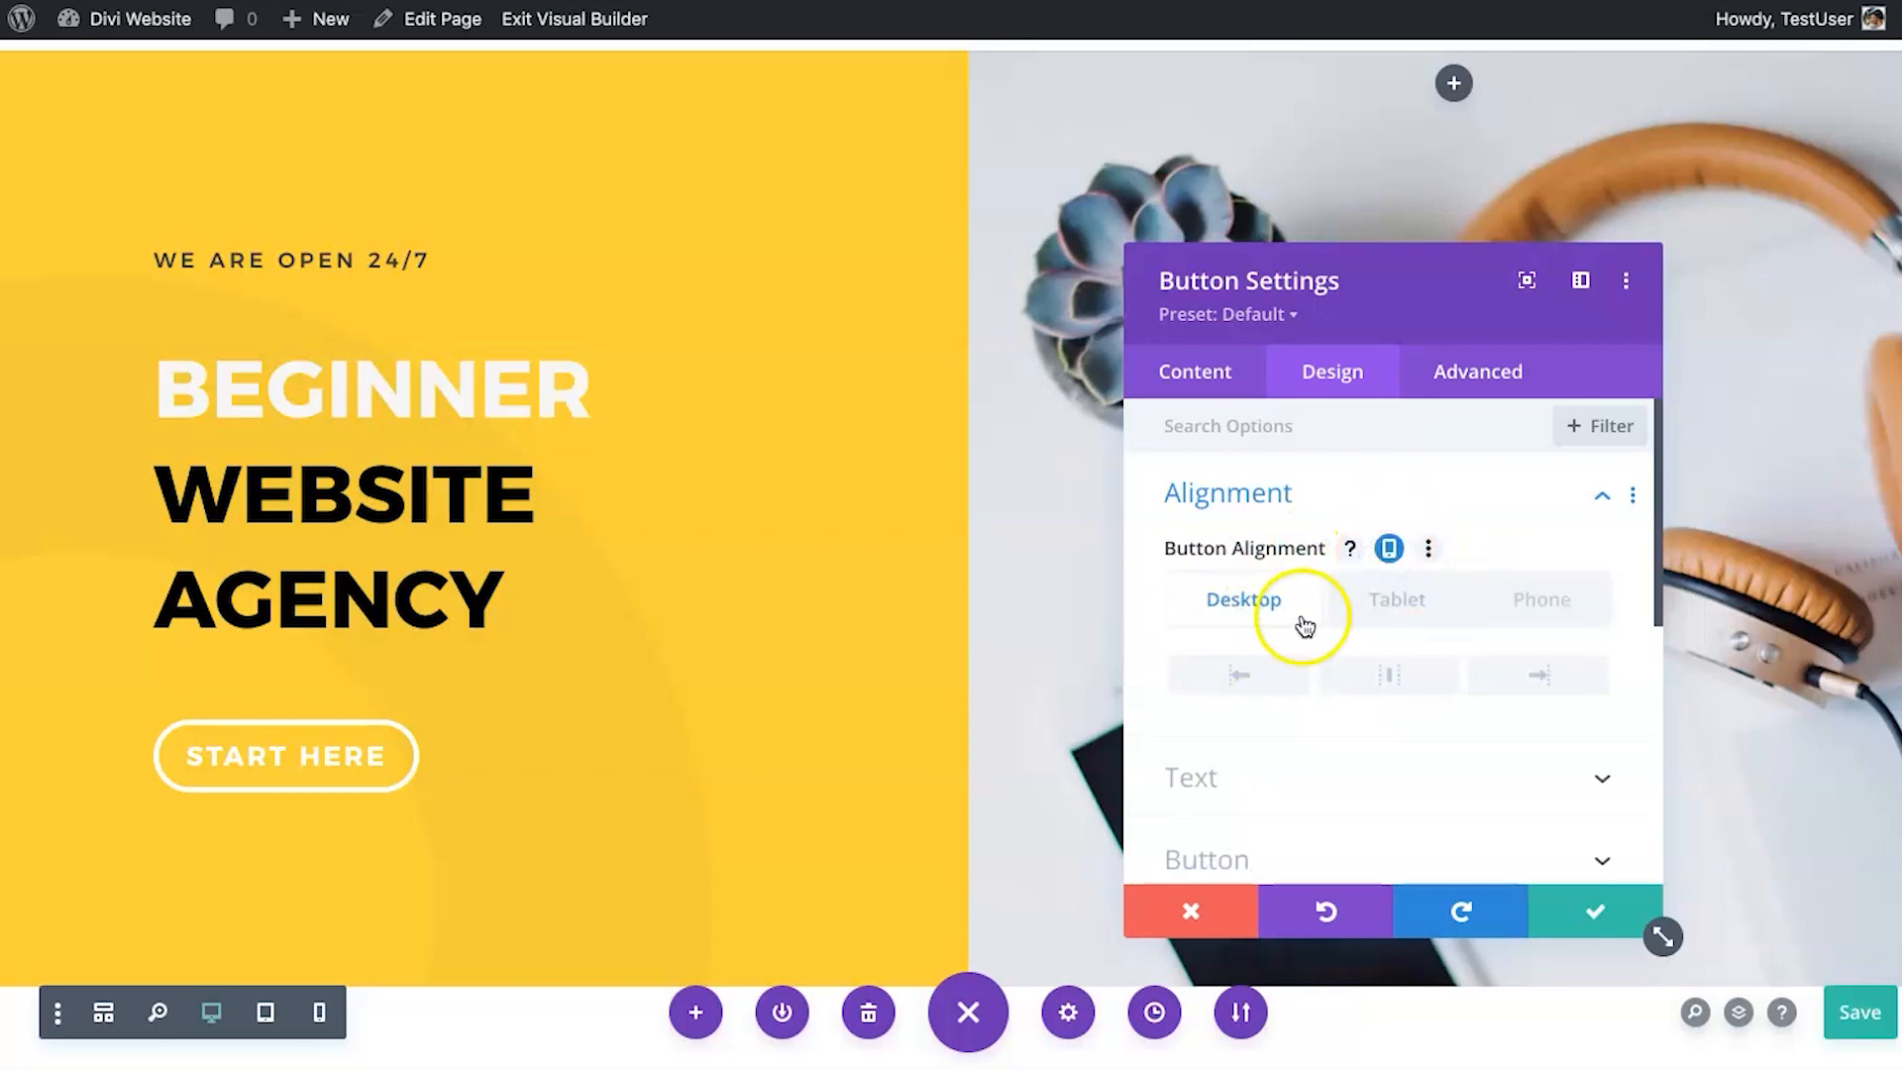
{"action": "left_click", "coordinate": [1372, 622]}
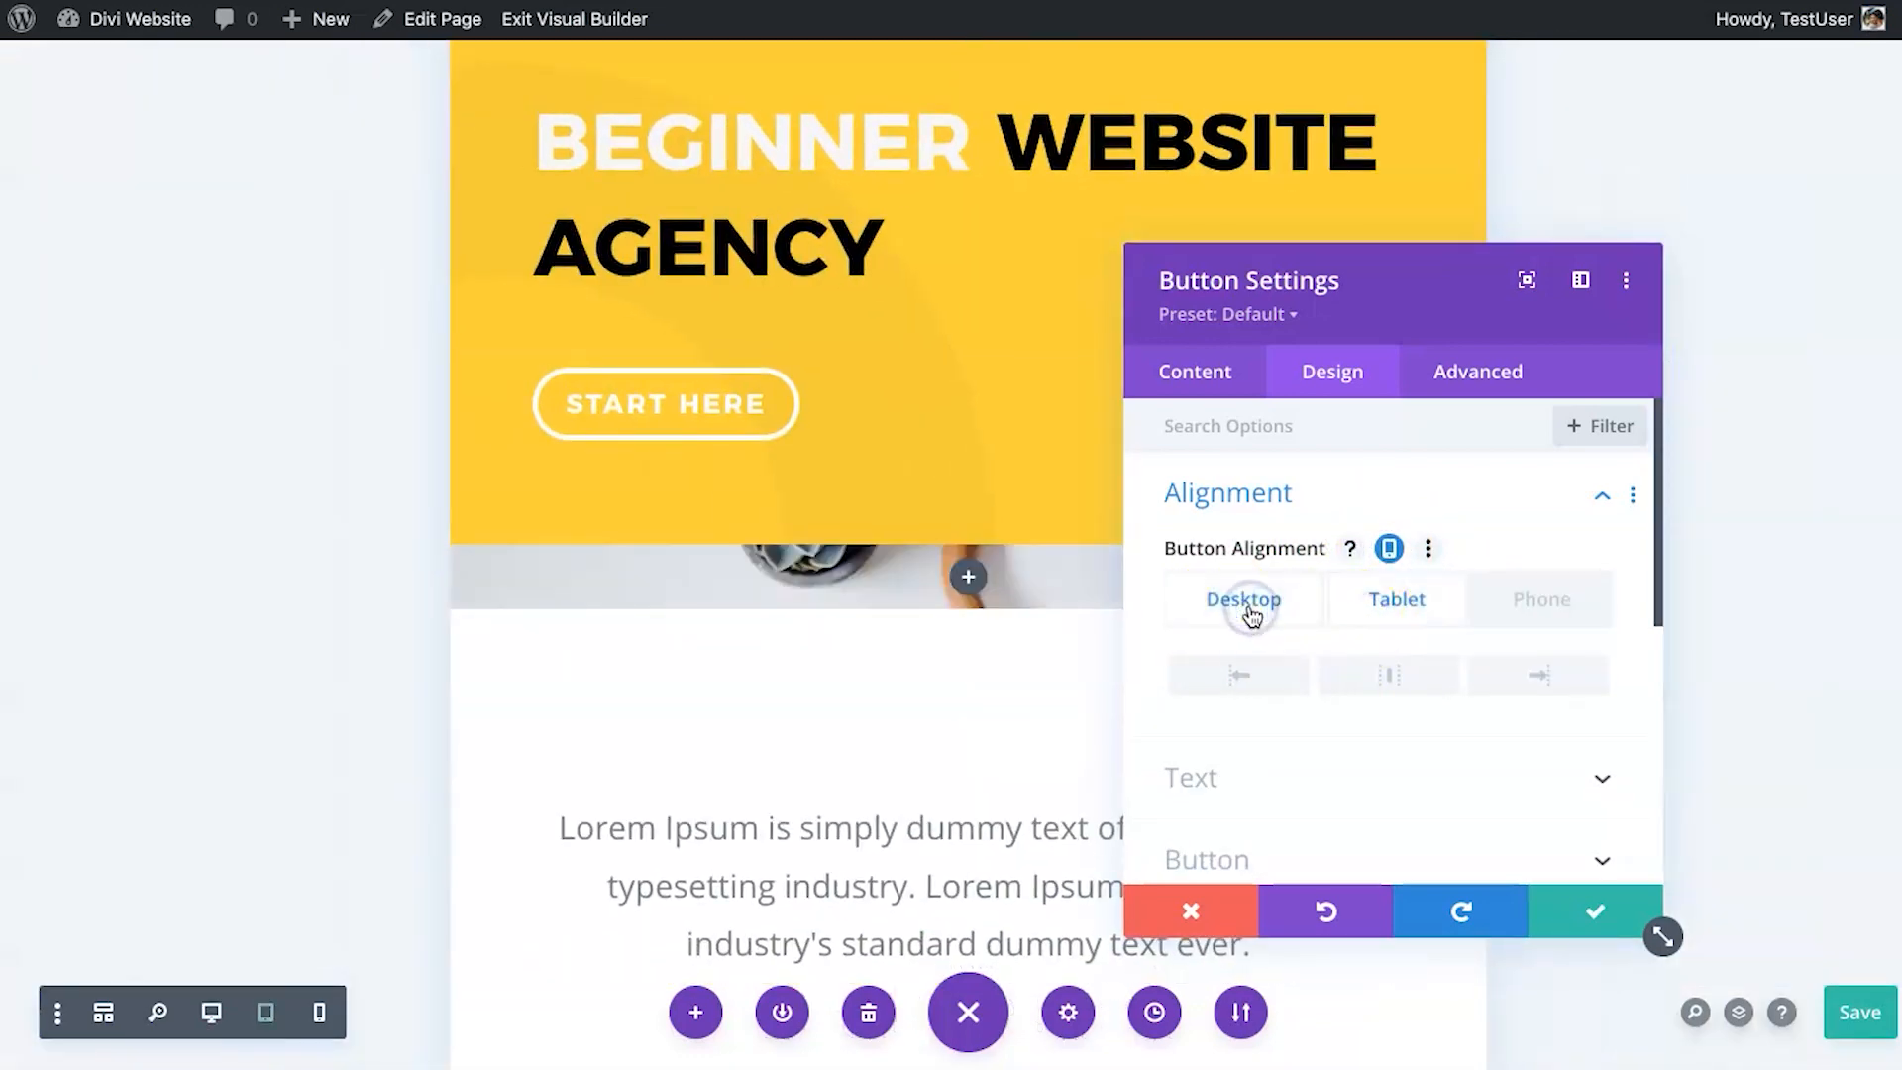
{"action": "left_click", "coordinate": [1251, 612]}
{"action": "left_click", "coordinate": [1527, 606]}
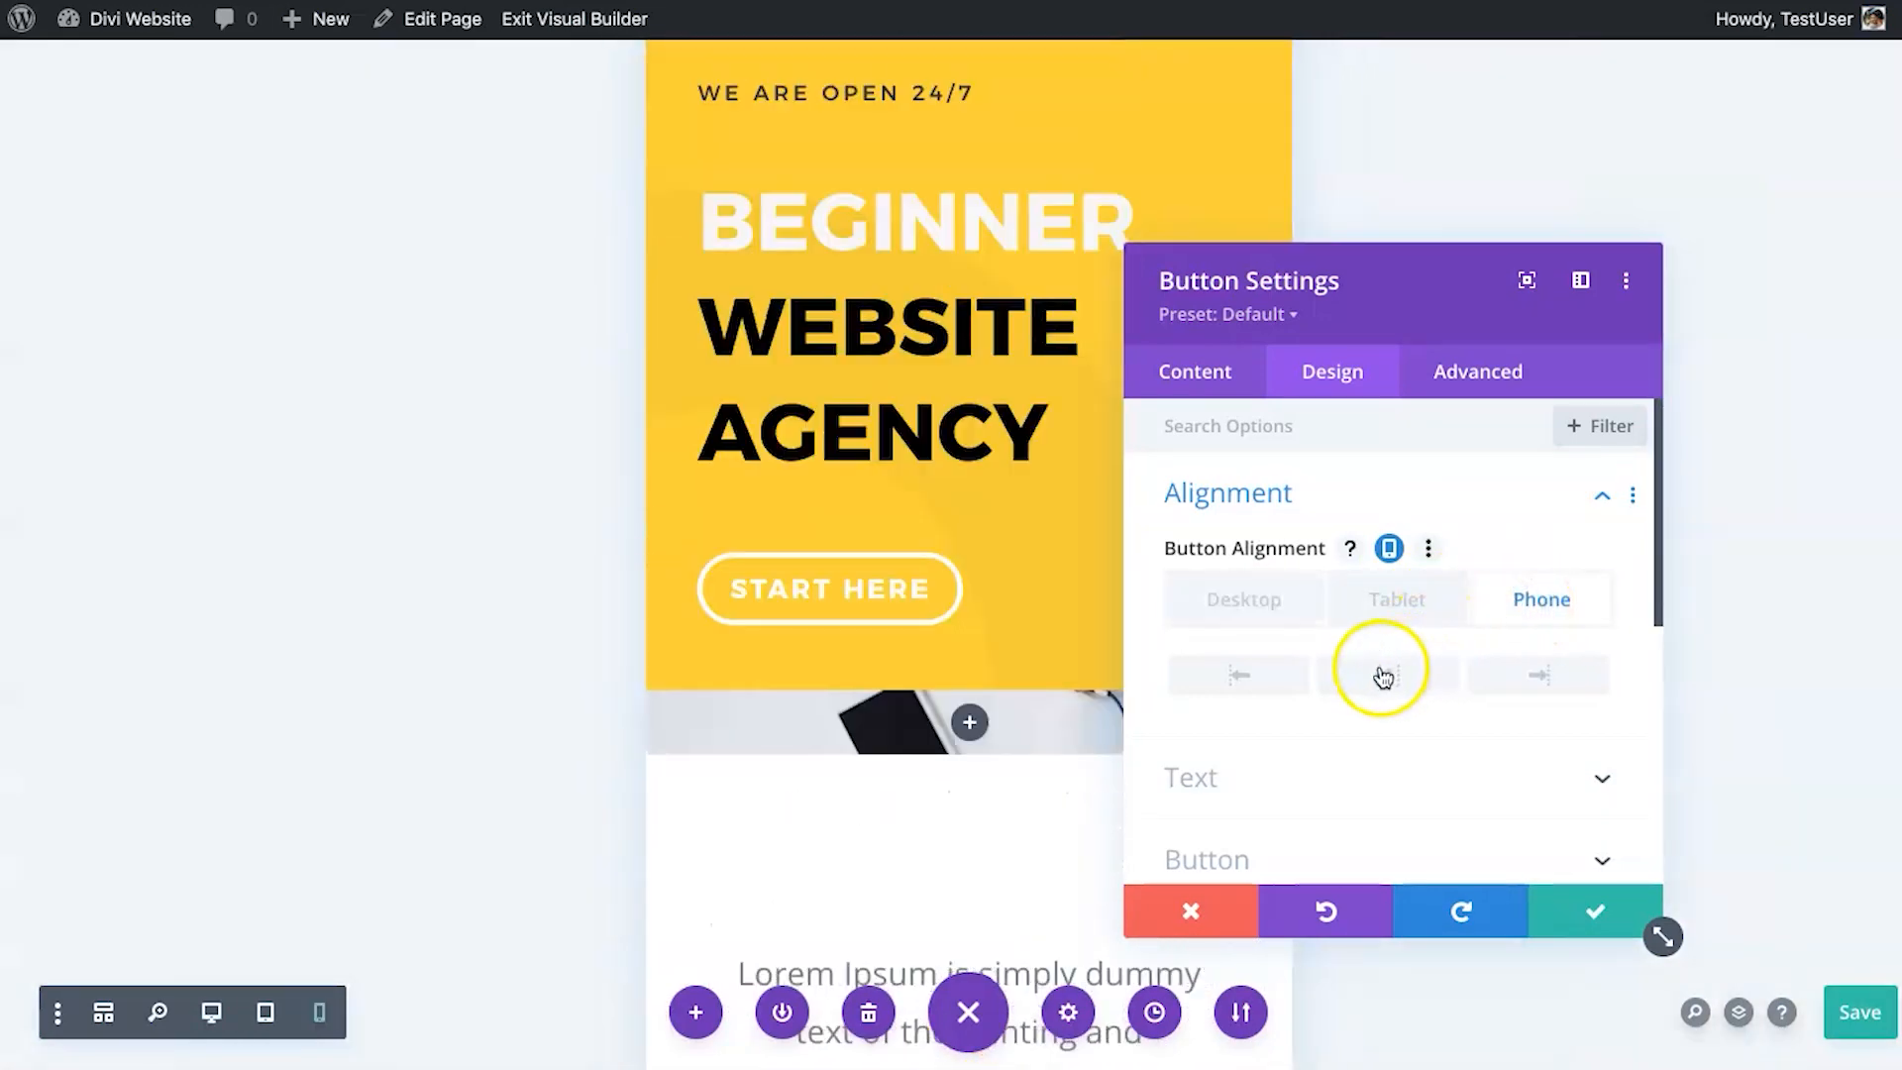
{"action": "left_click", "coordinate": [1385, 676]}
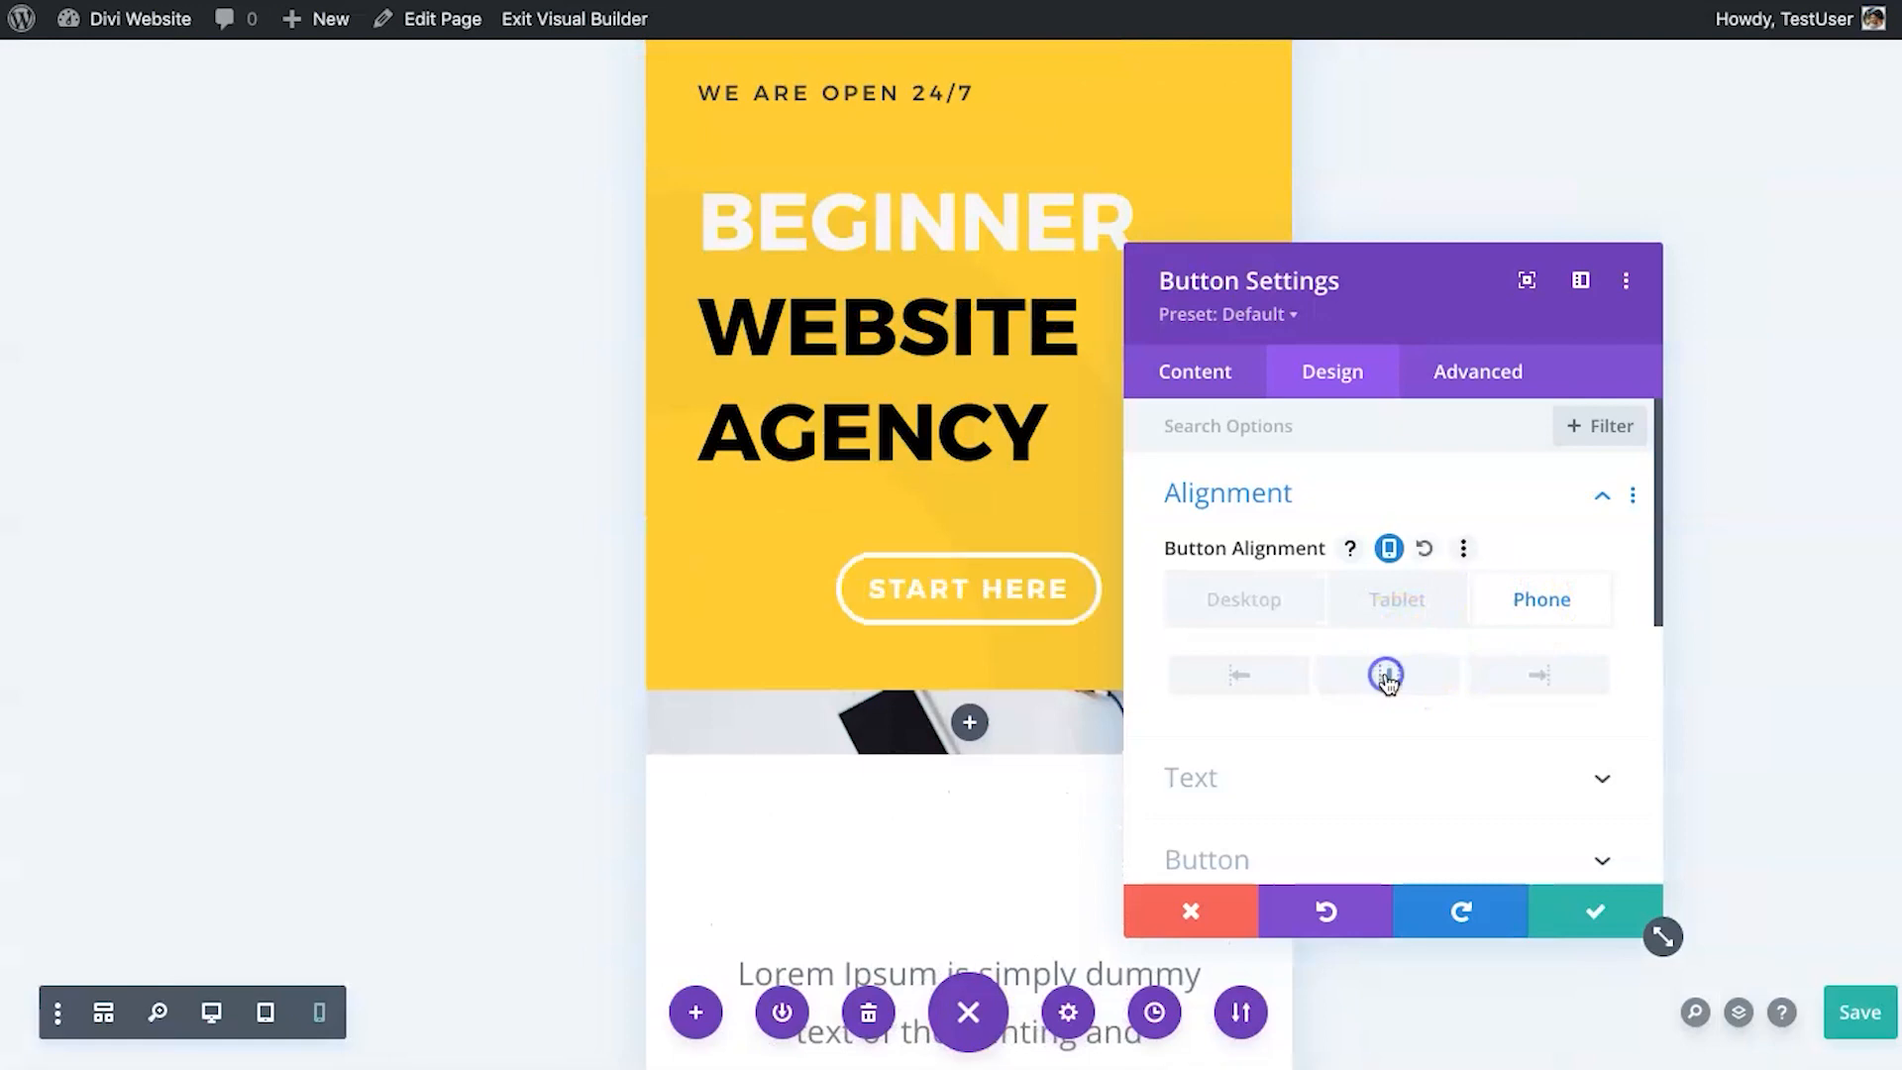
Compare the button's alignment across devices, clear the phone alignment and turn off its responsive settings.
{"action": "left_click", "coordinate": [1396, 614]}
{"action": "left_click", "coordinate": [1269, 606]}
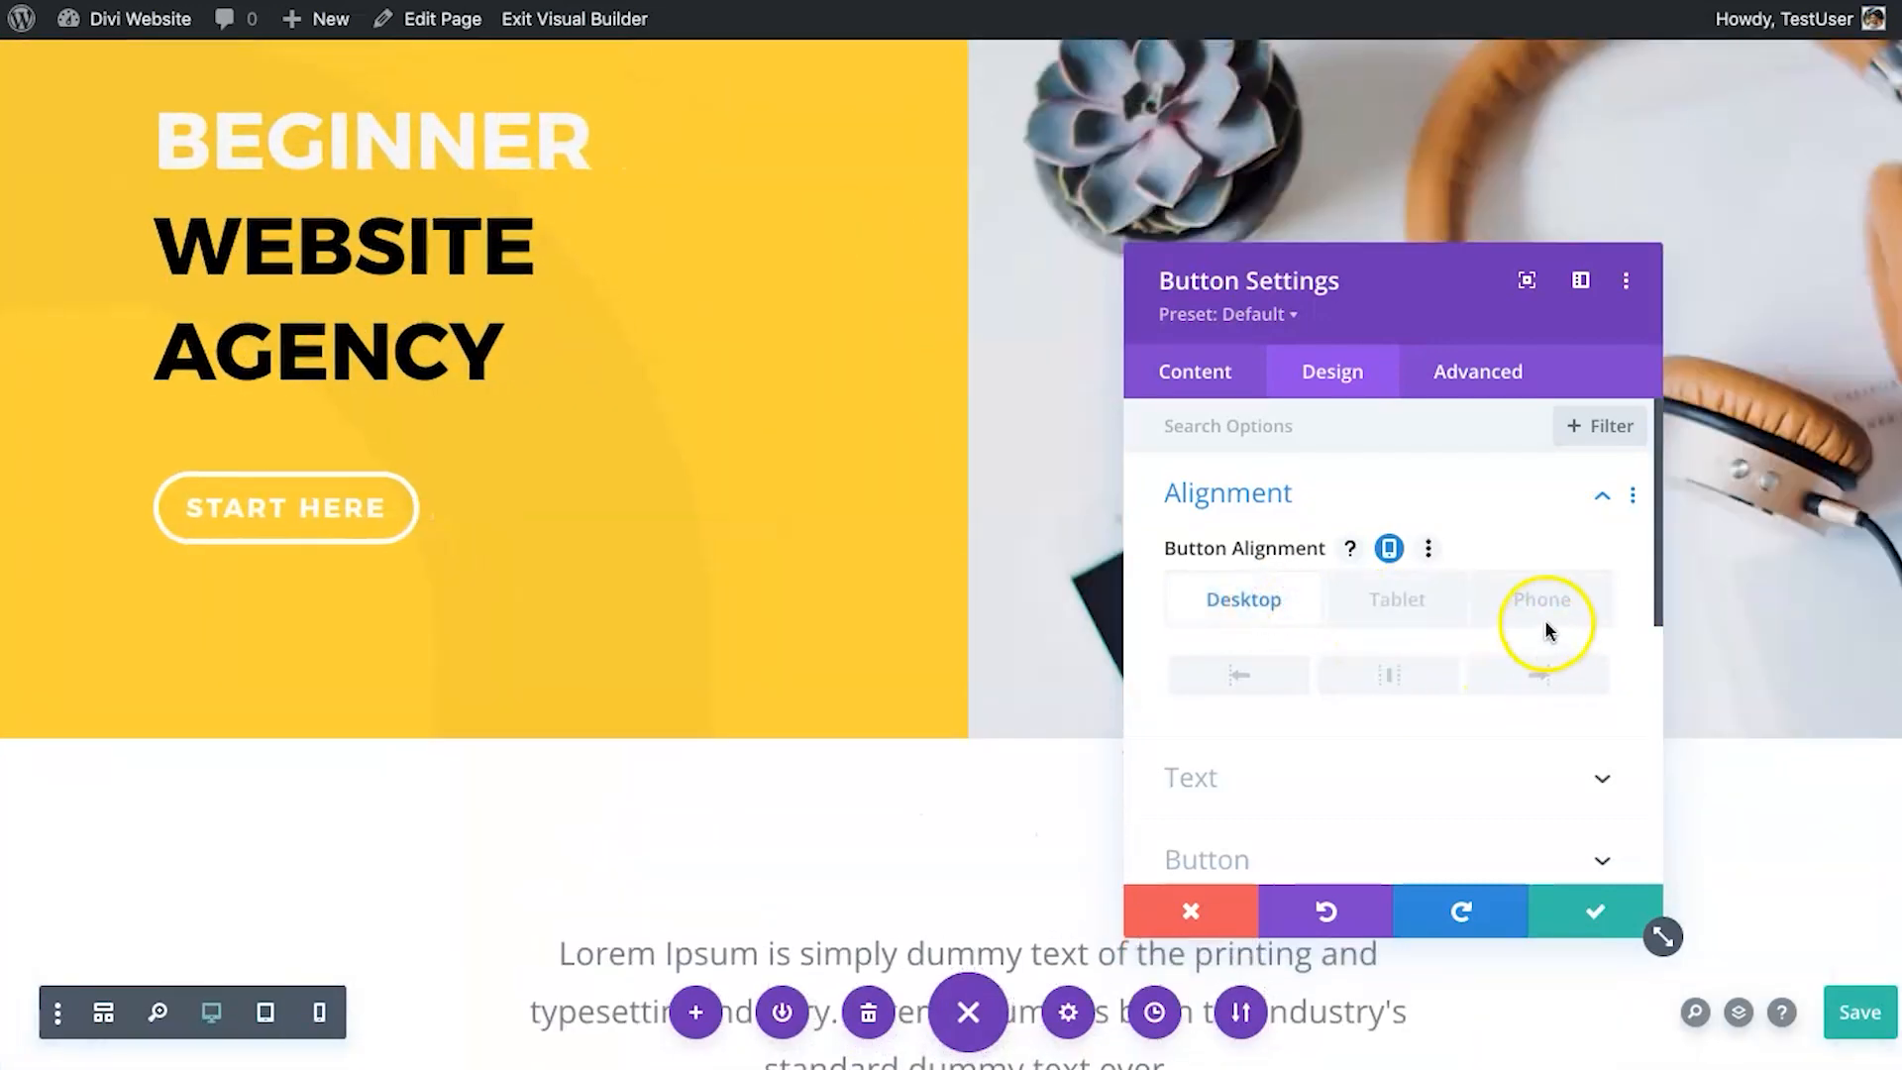
{"action": "left_click", "coordinate": [1482, 597]}
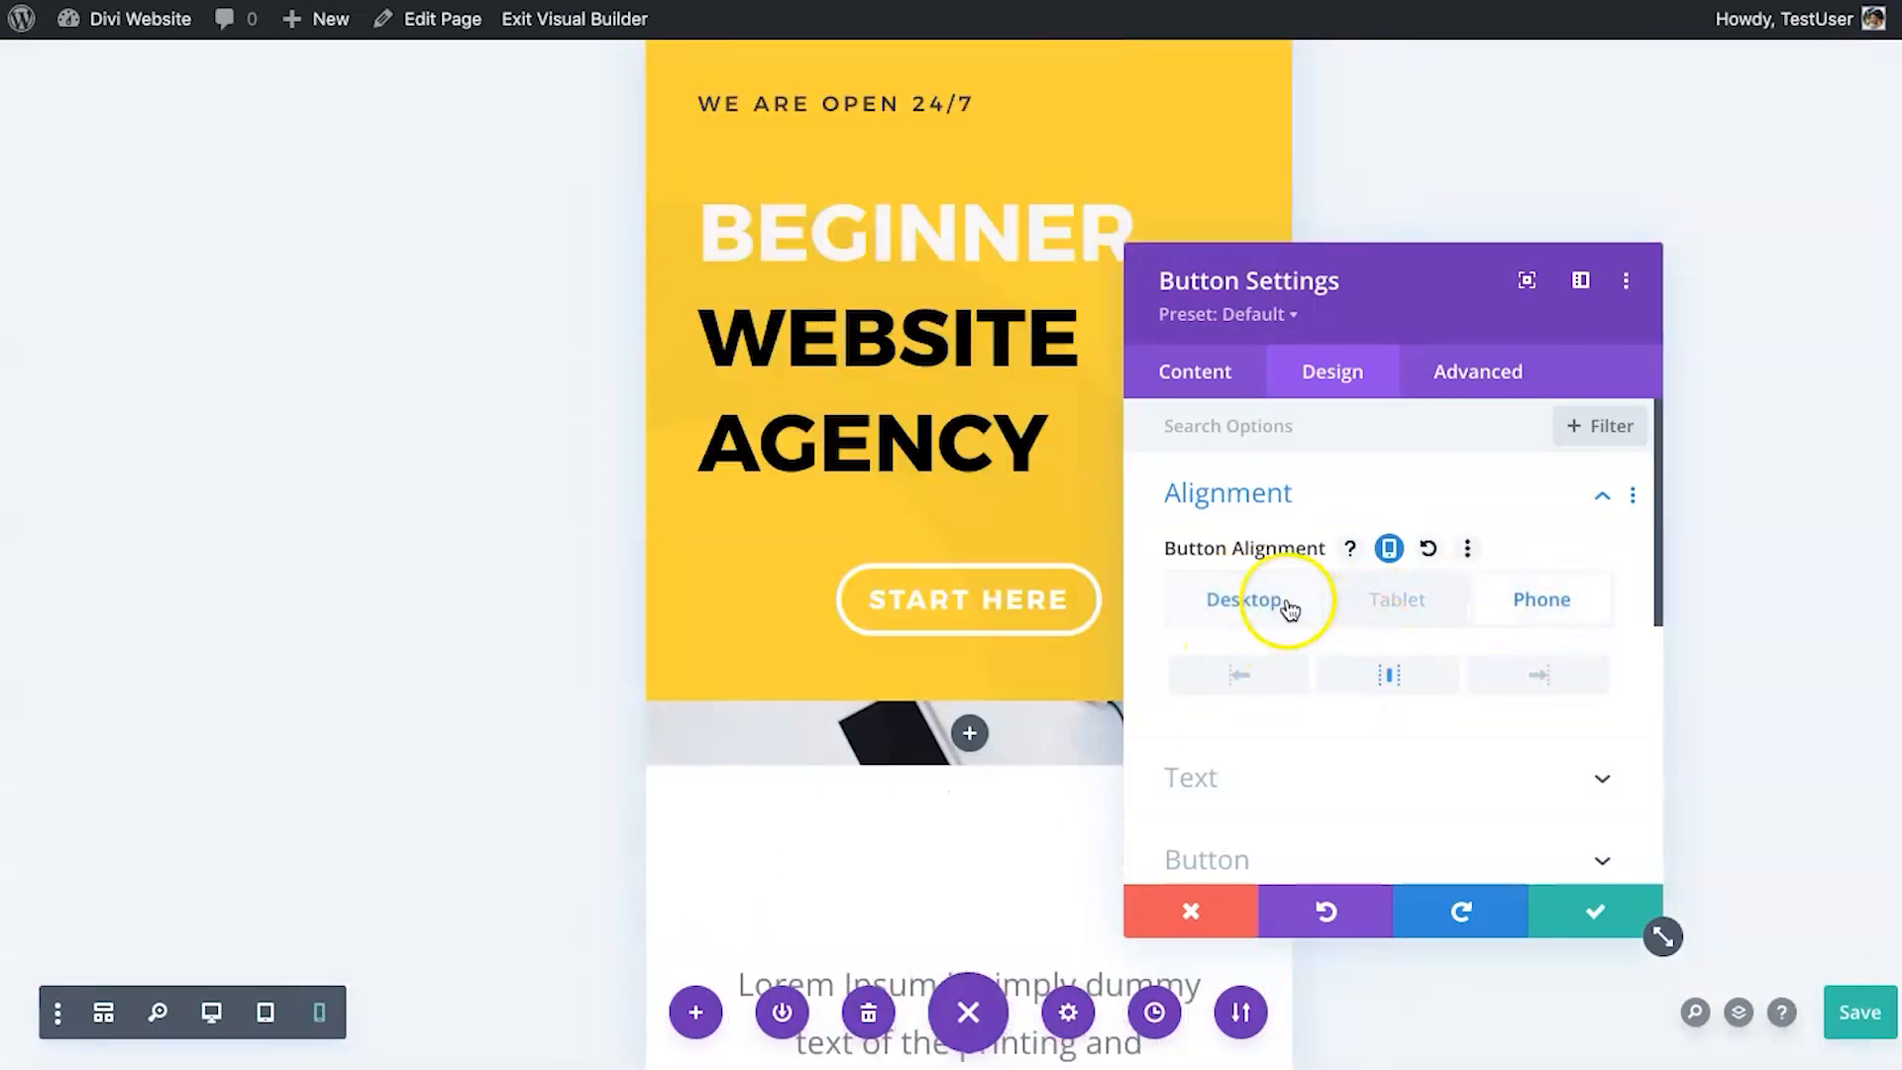
{"action": "left_click", "coordinate": [1383, 681]}
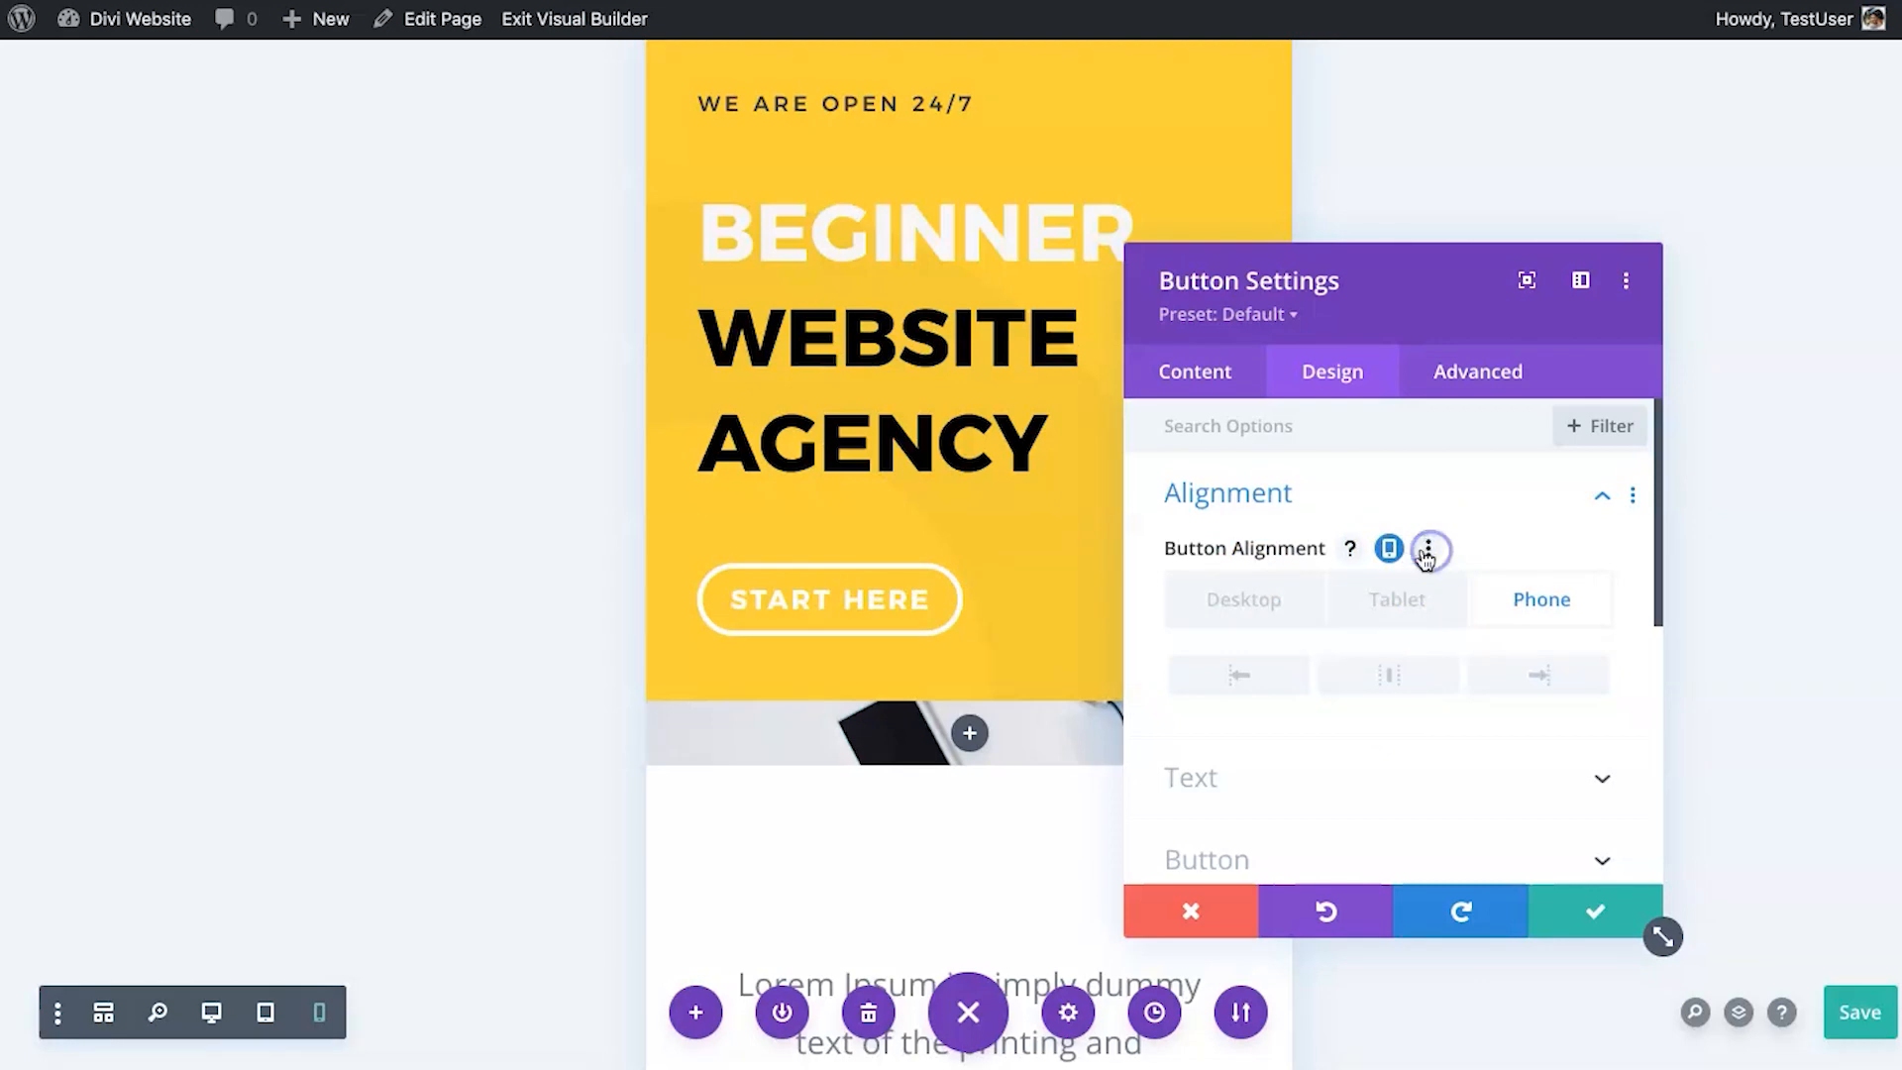
{"action": "left_click", "coordinate": [1392, 551]}
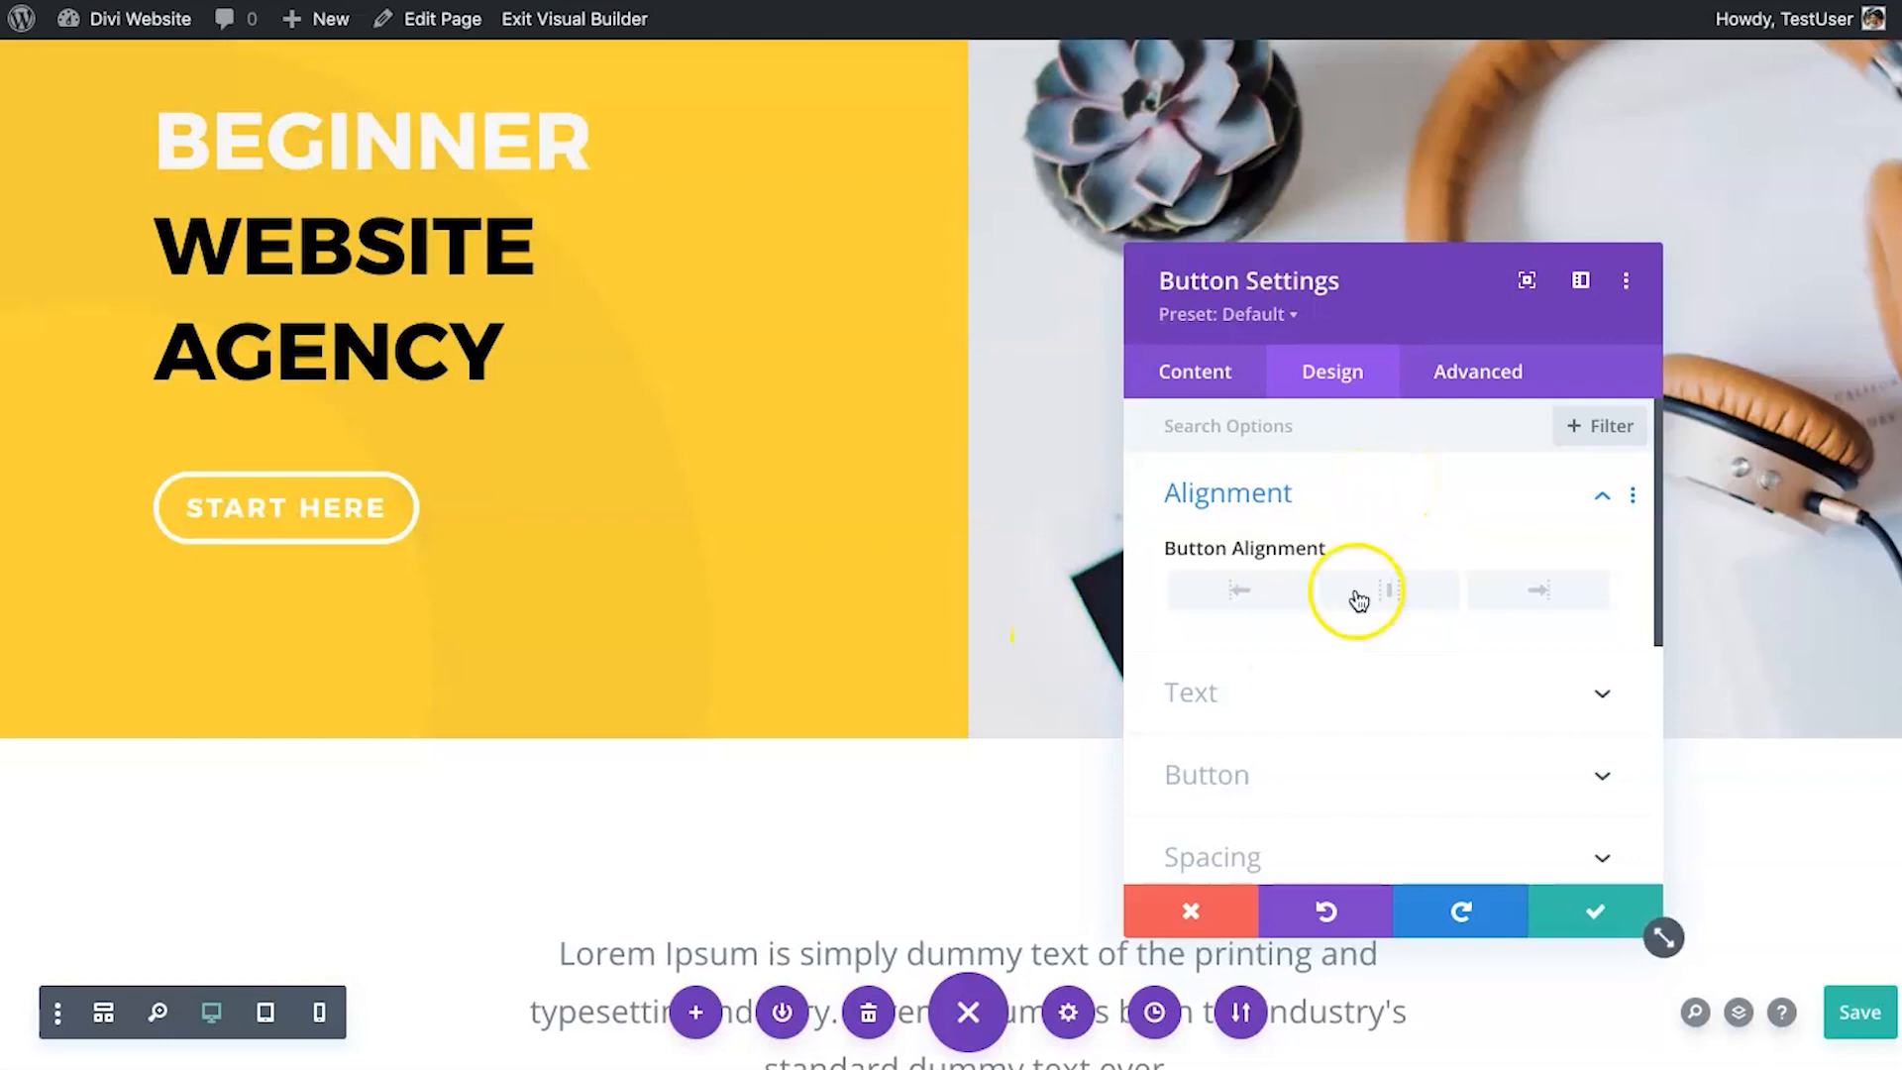
Try the other text color option in the Start Here button's Text settings and return it to Dark.
{"action": "left_click", "coordinate": [1398, 491]}
{"action": "left_click", "coordinate": [1366, 575]}
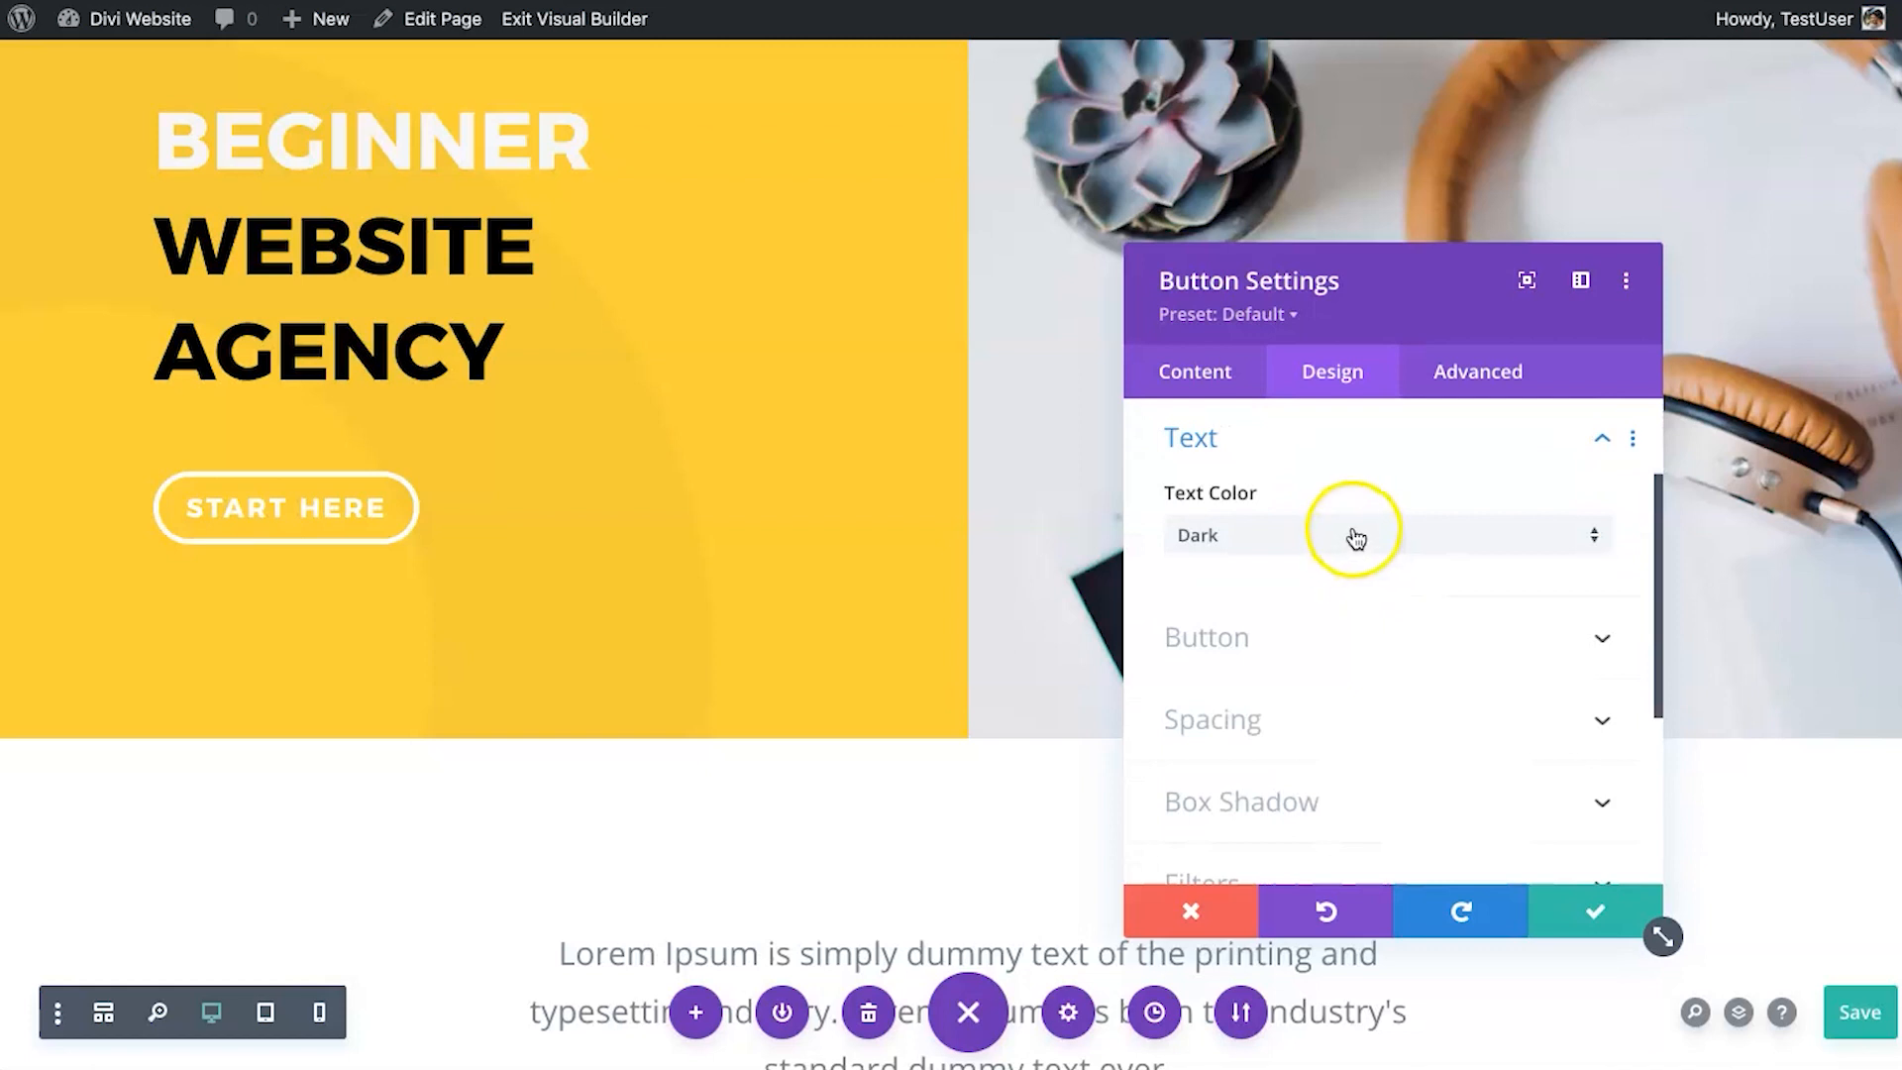
{"action": "left_click", "coordinate": [1354, 534]}
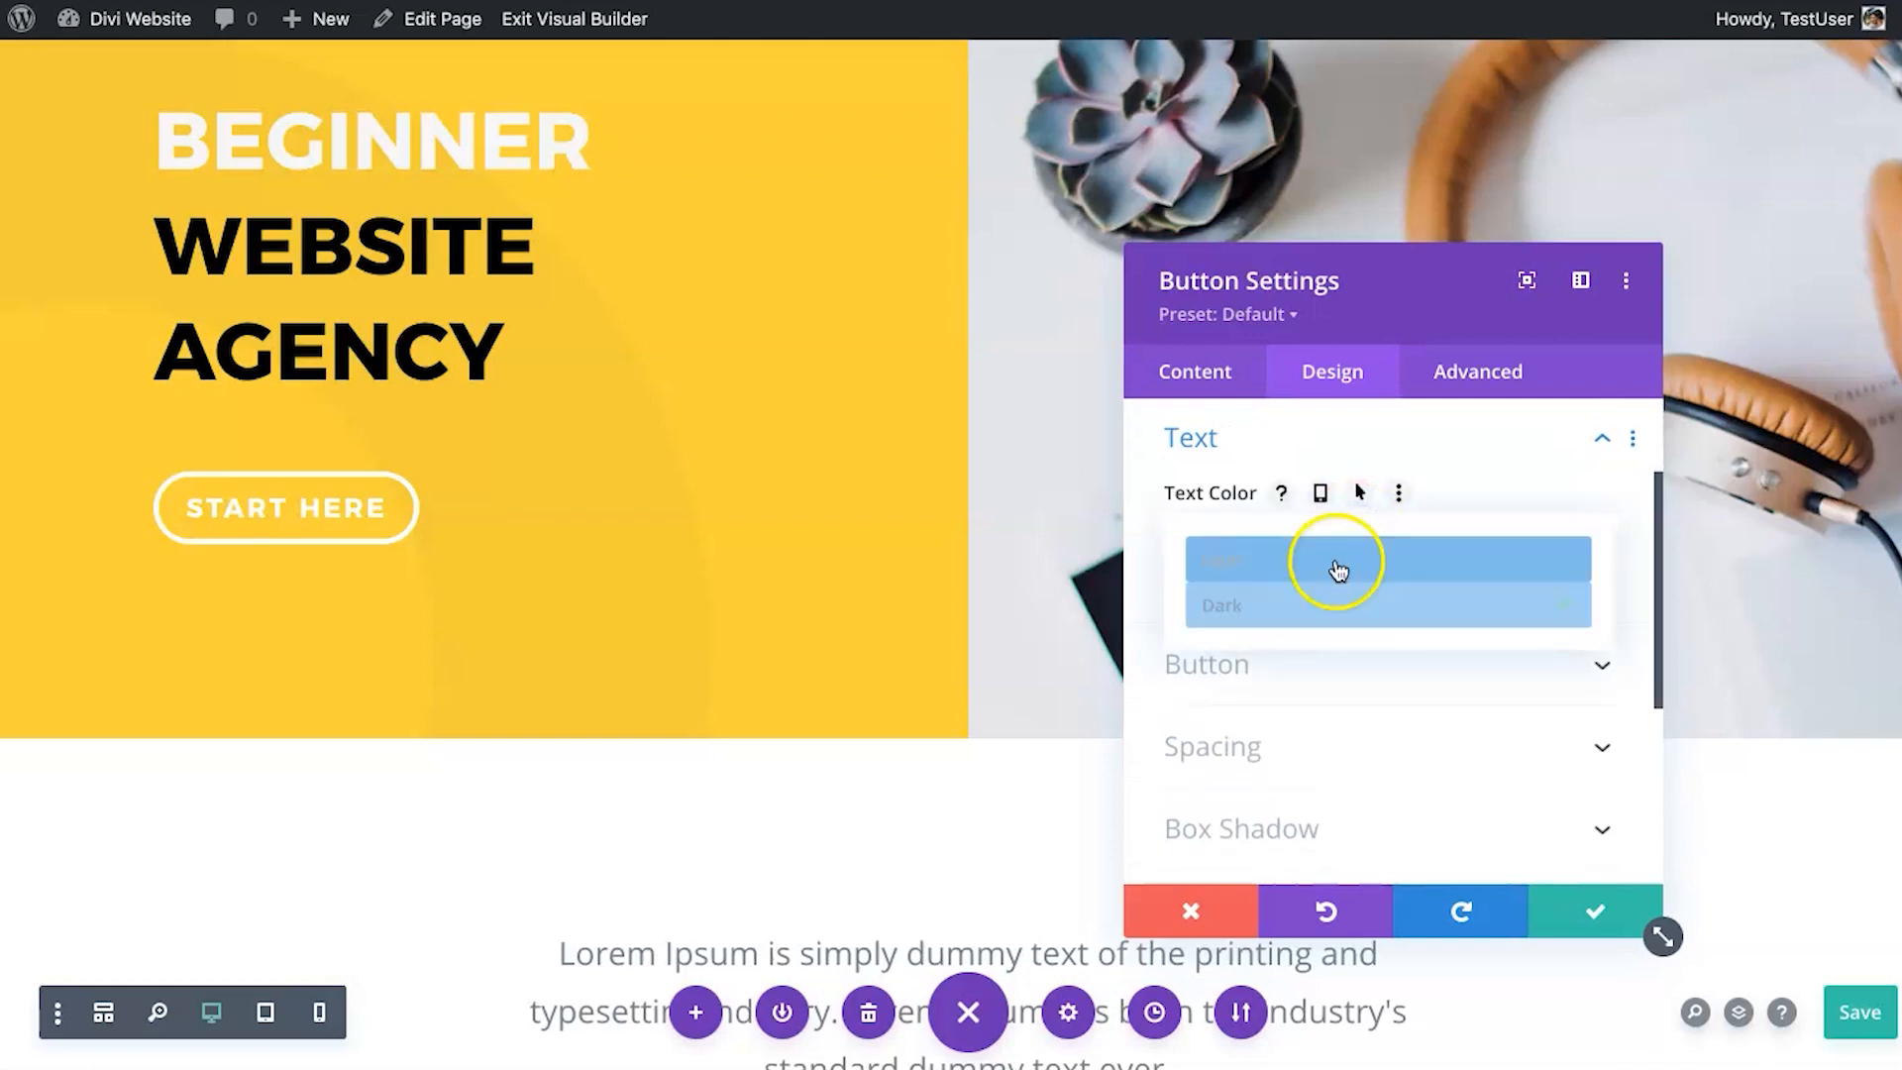
{"action": "left_click", "coordinate": [1338, 573]}
{"action": "left_click", "coordinate": [1345, 550]}
{"action": "left_click", "coordinate": [1339, 592]}
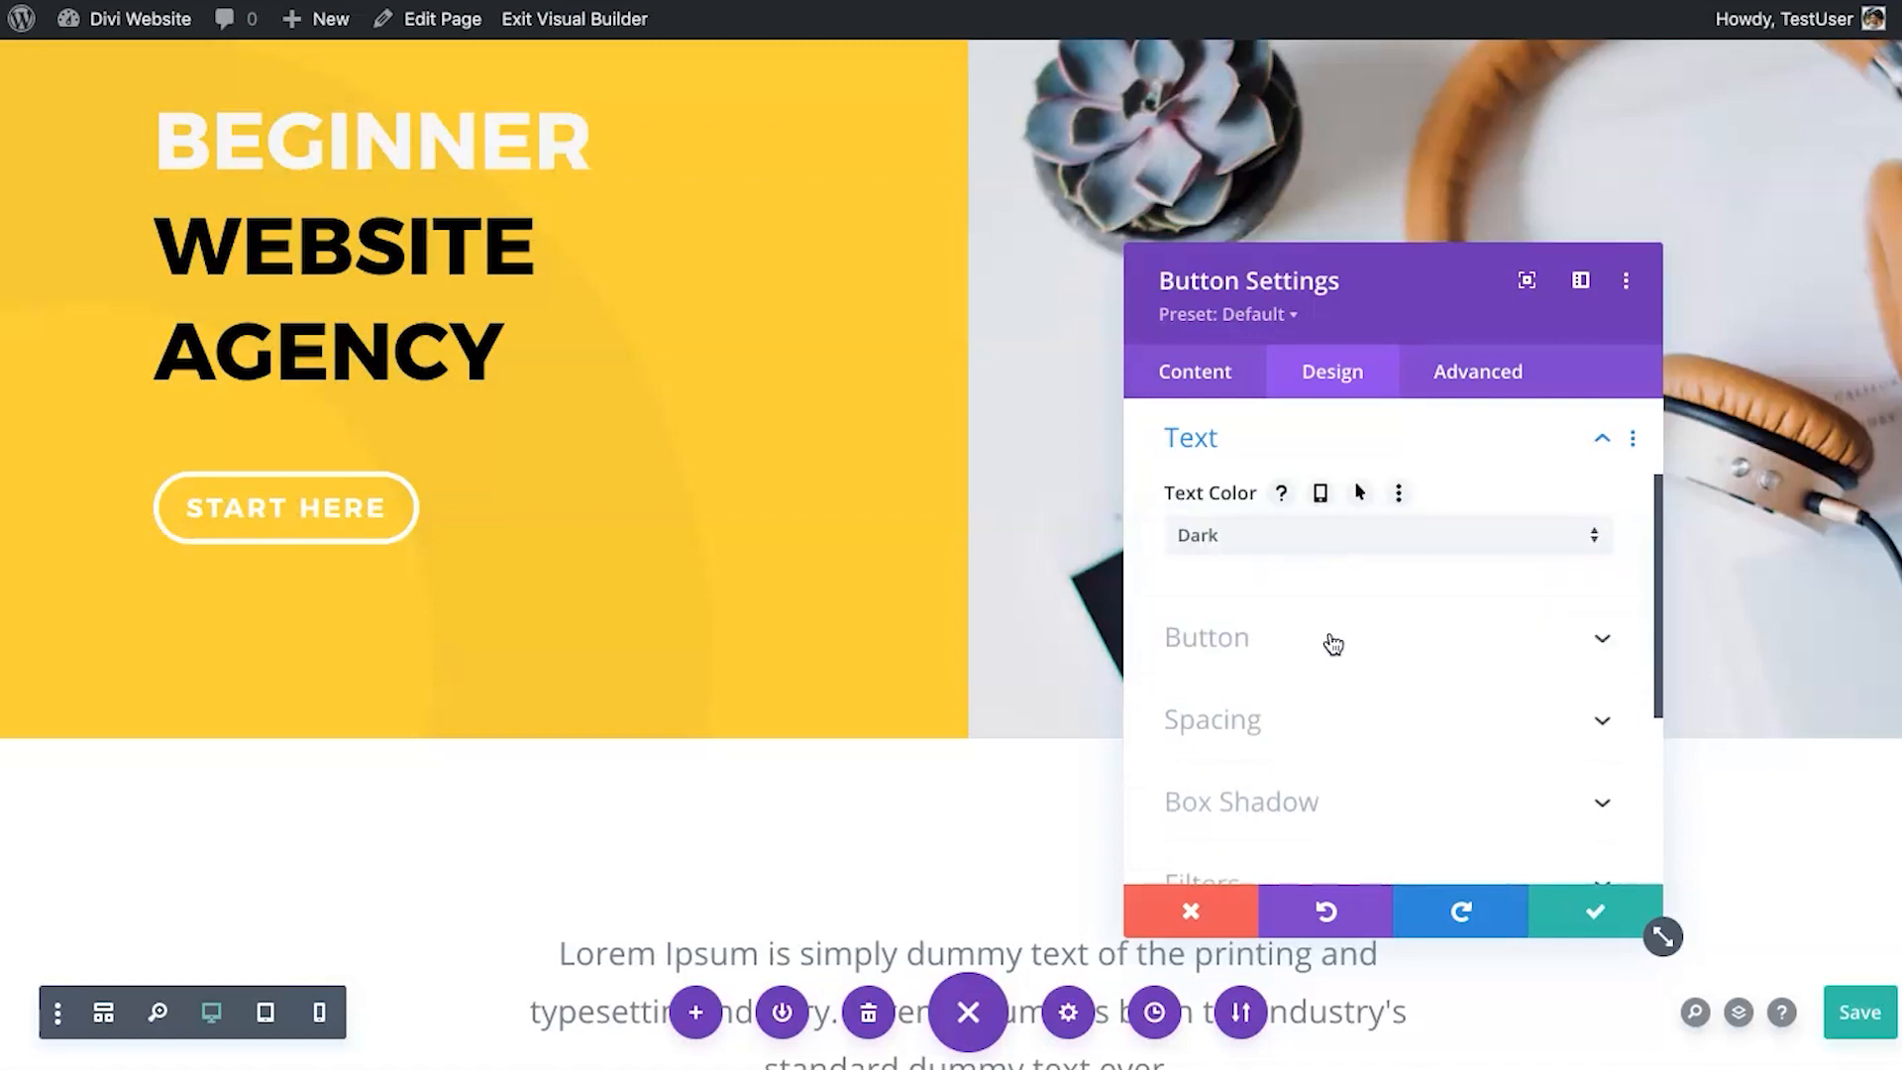
Switch the Start Here button's custom styles off and back on, and briefly enable the responsive options for its text size.
{"action": "left_click", "coordinate": [1332, 638]}
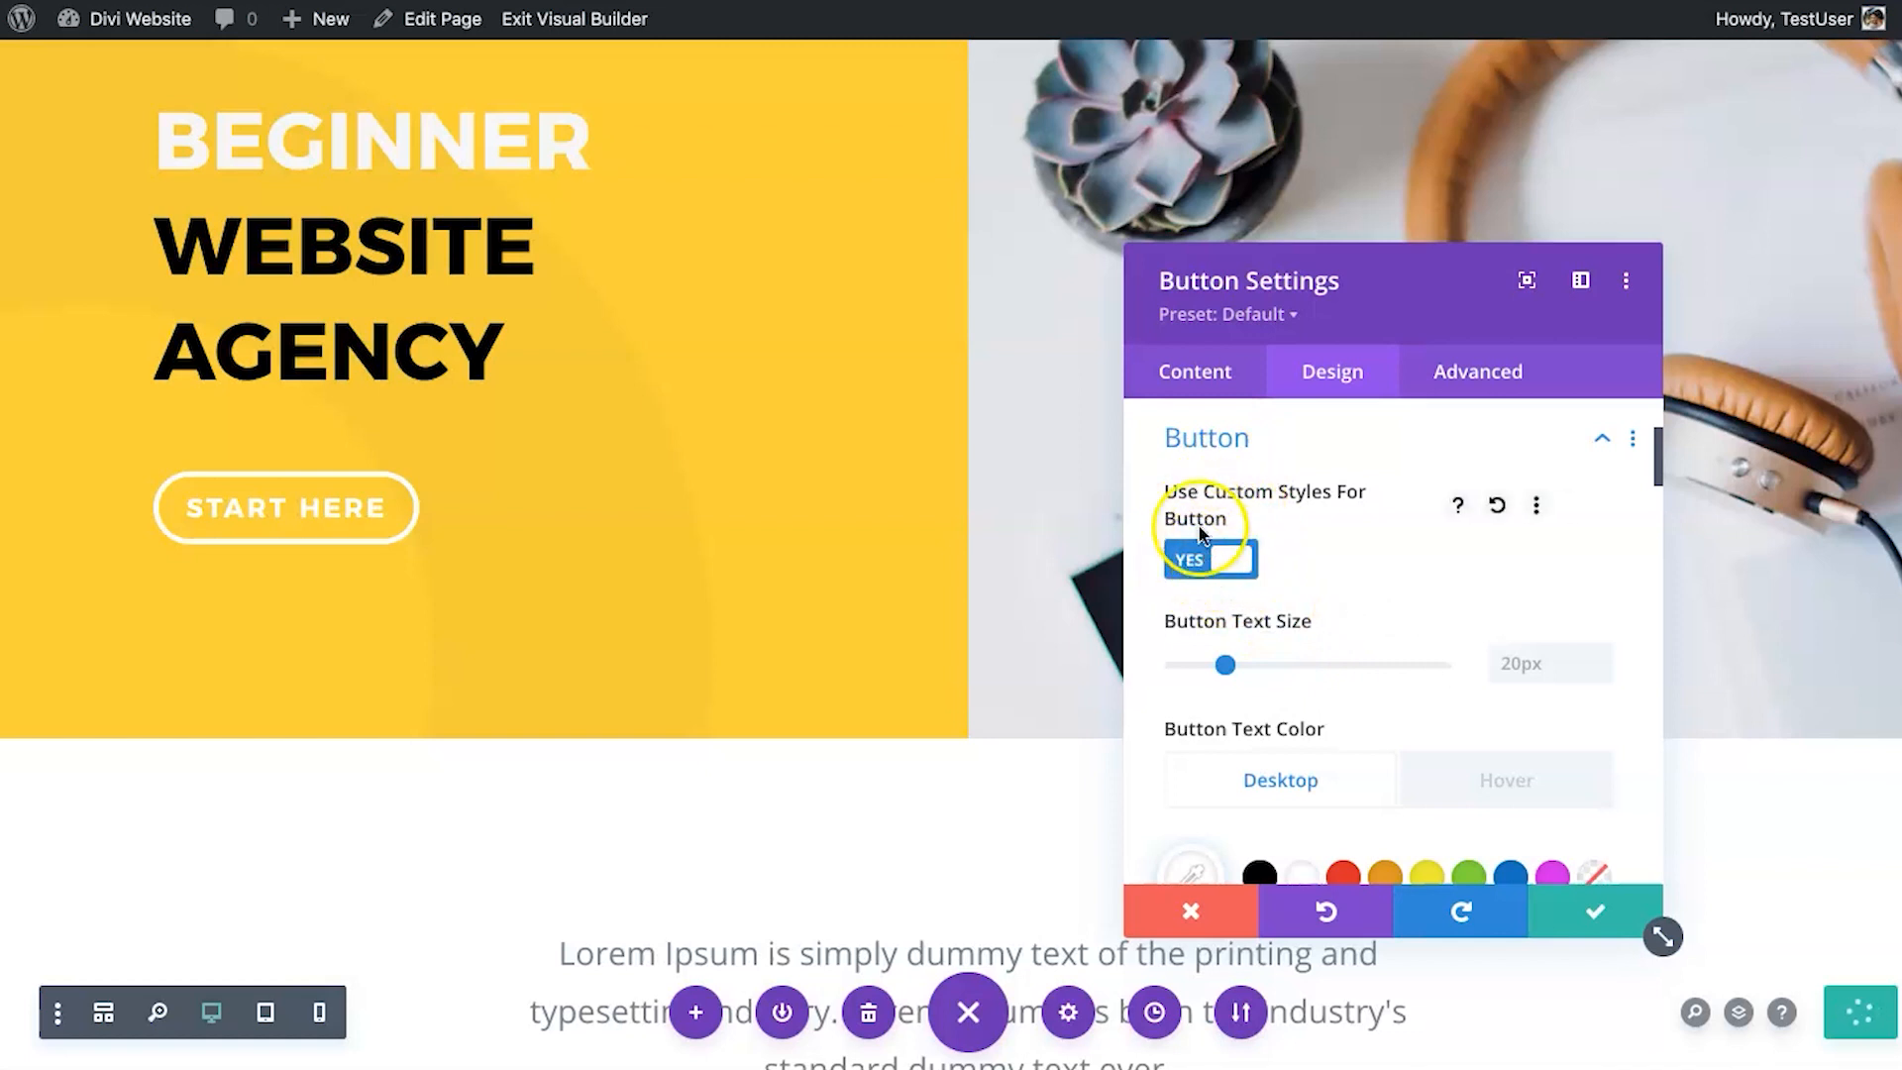
{"action": "left_click", "coordinate": [1228, 559]}
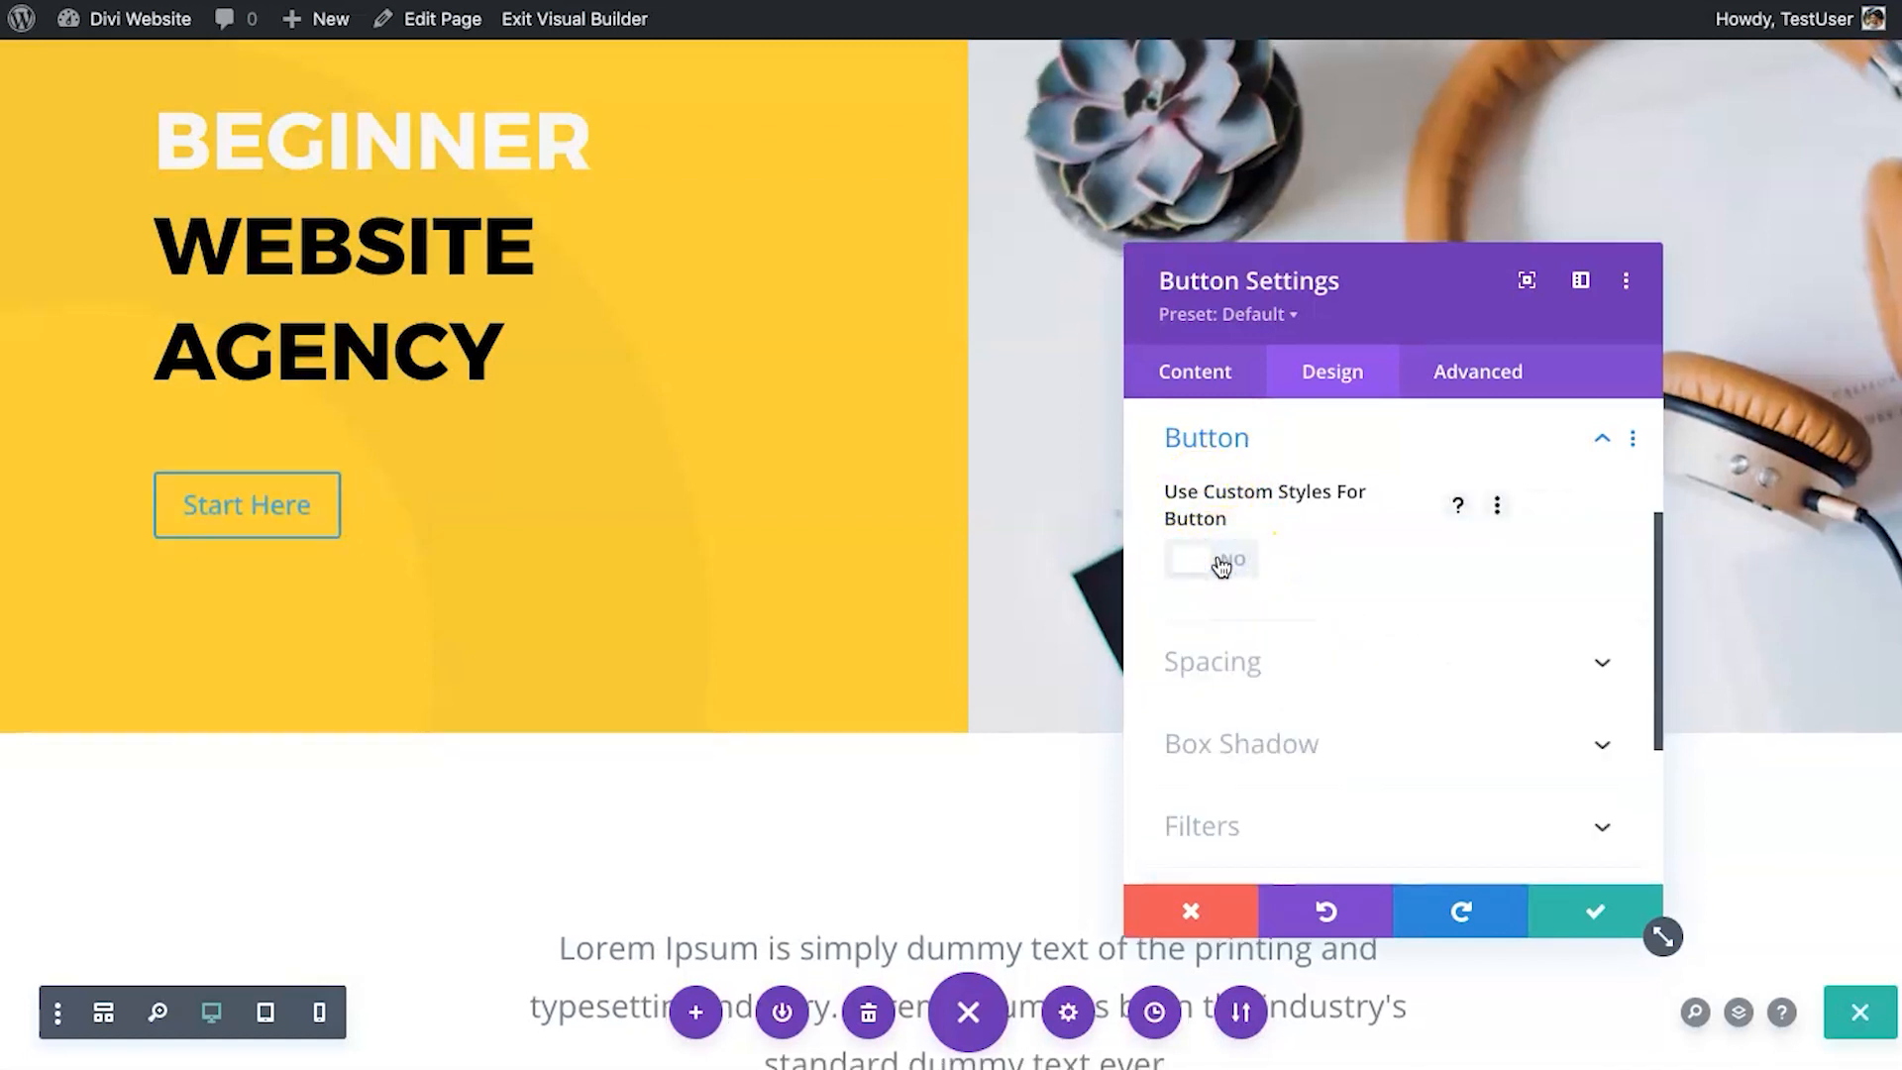
{"action": "left_click", "coordinate": [1221, 559]}
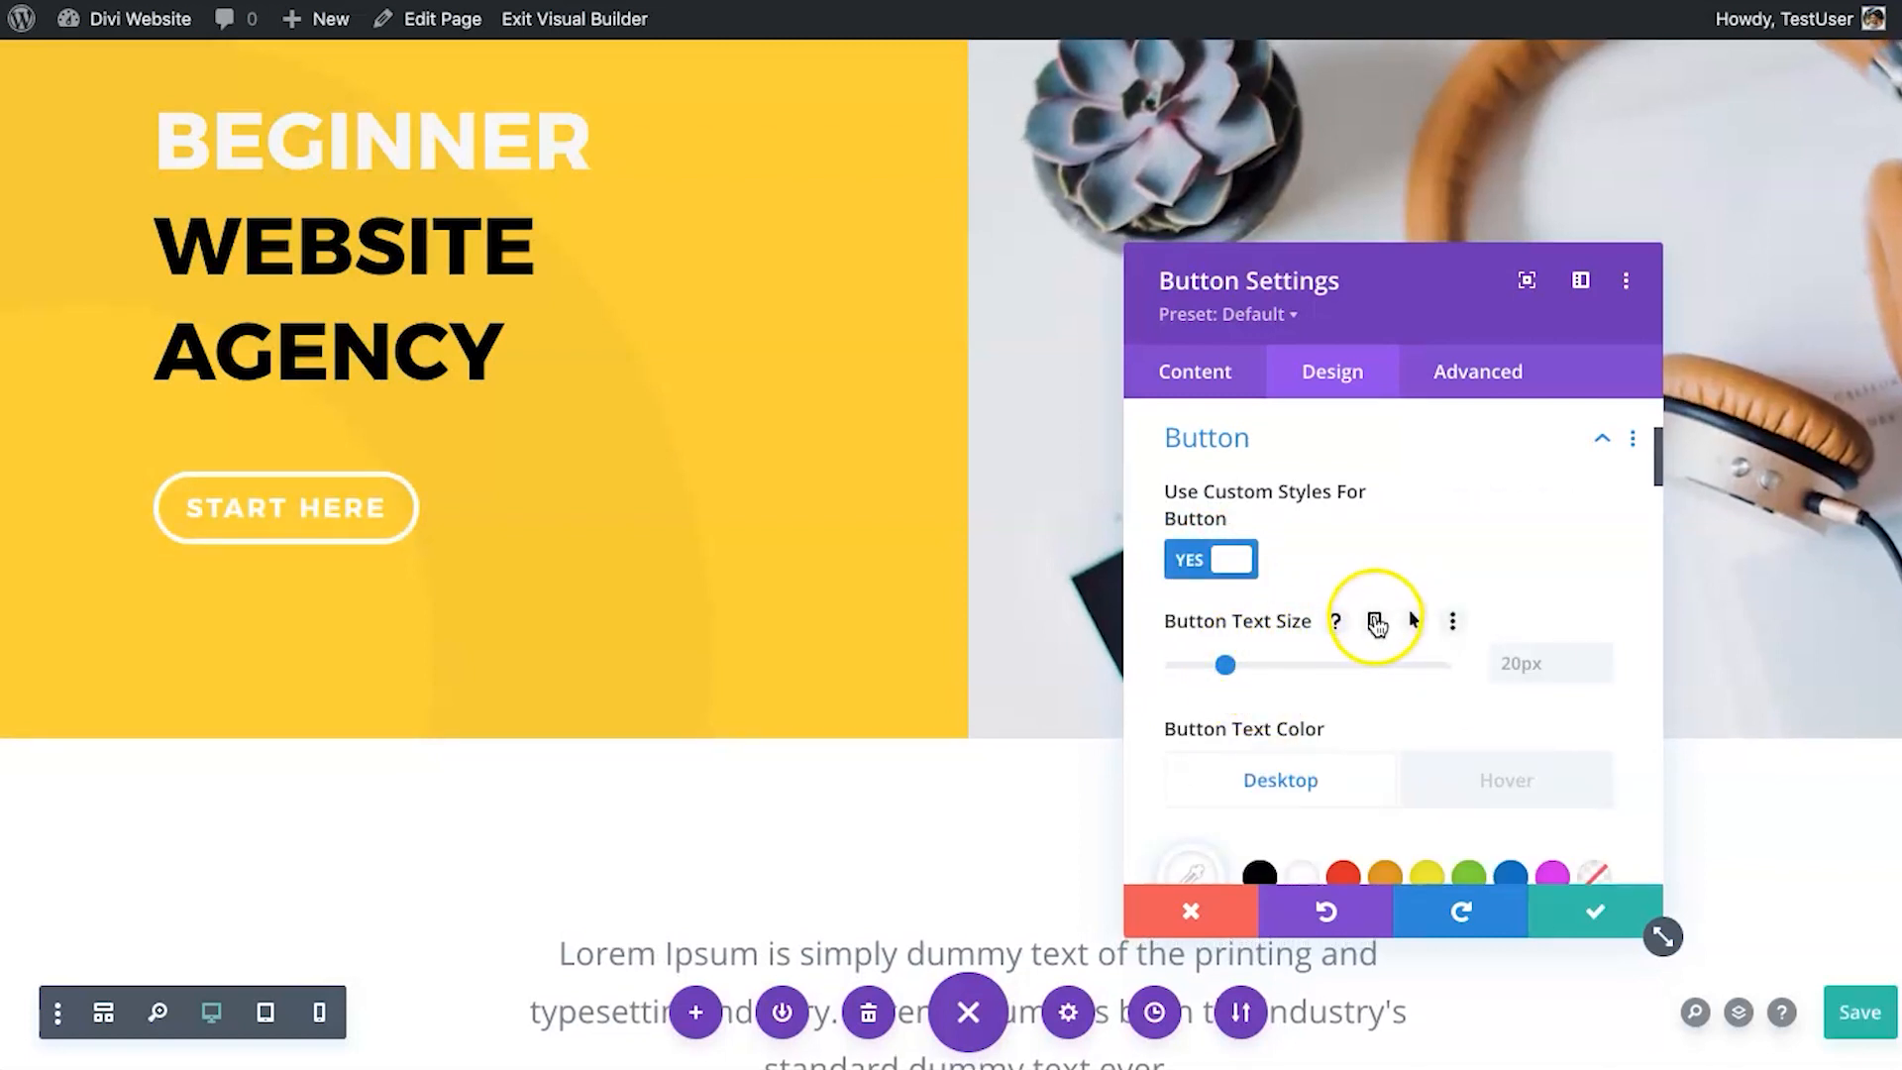
{"action": "left_click", "coordinate": [1374, 621]}
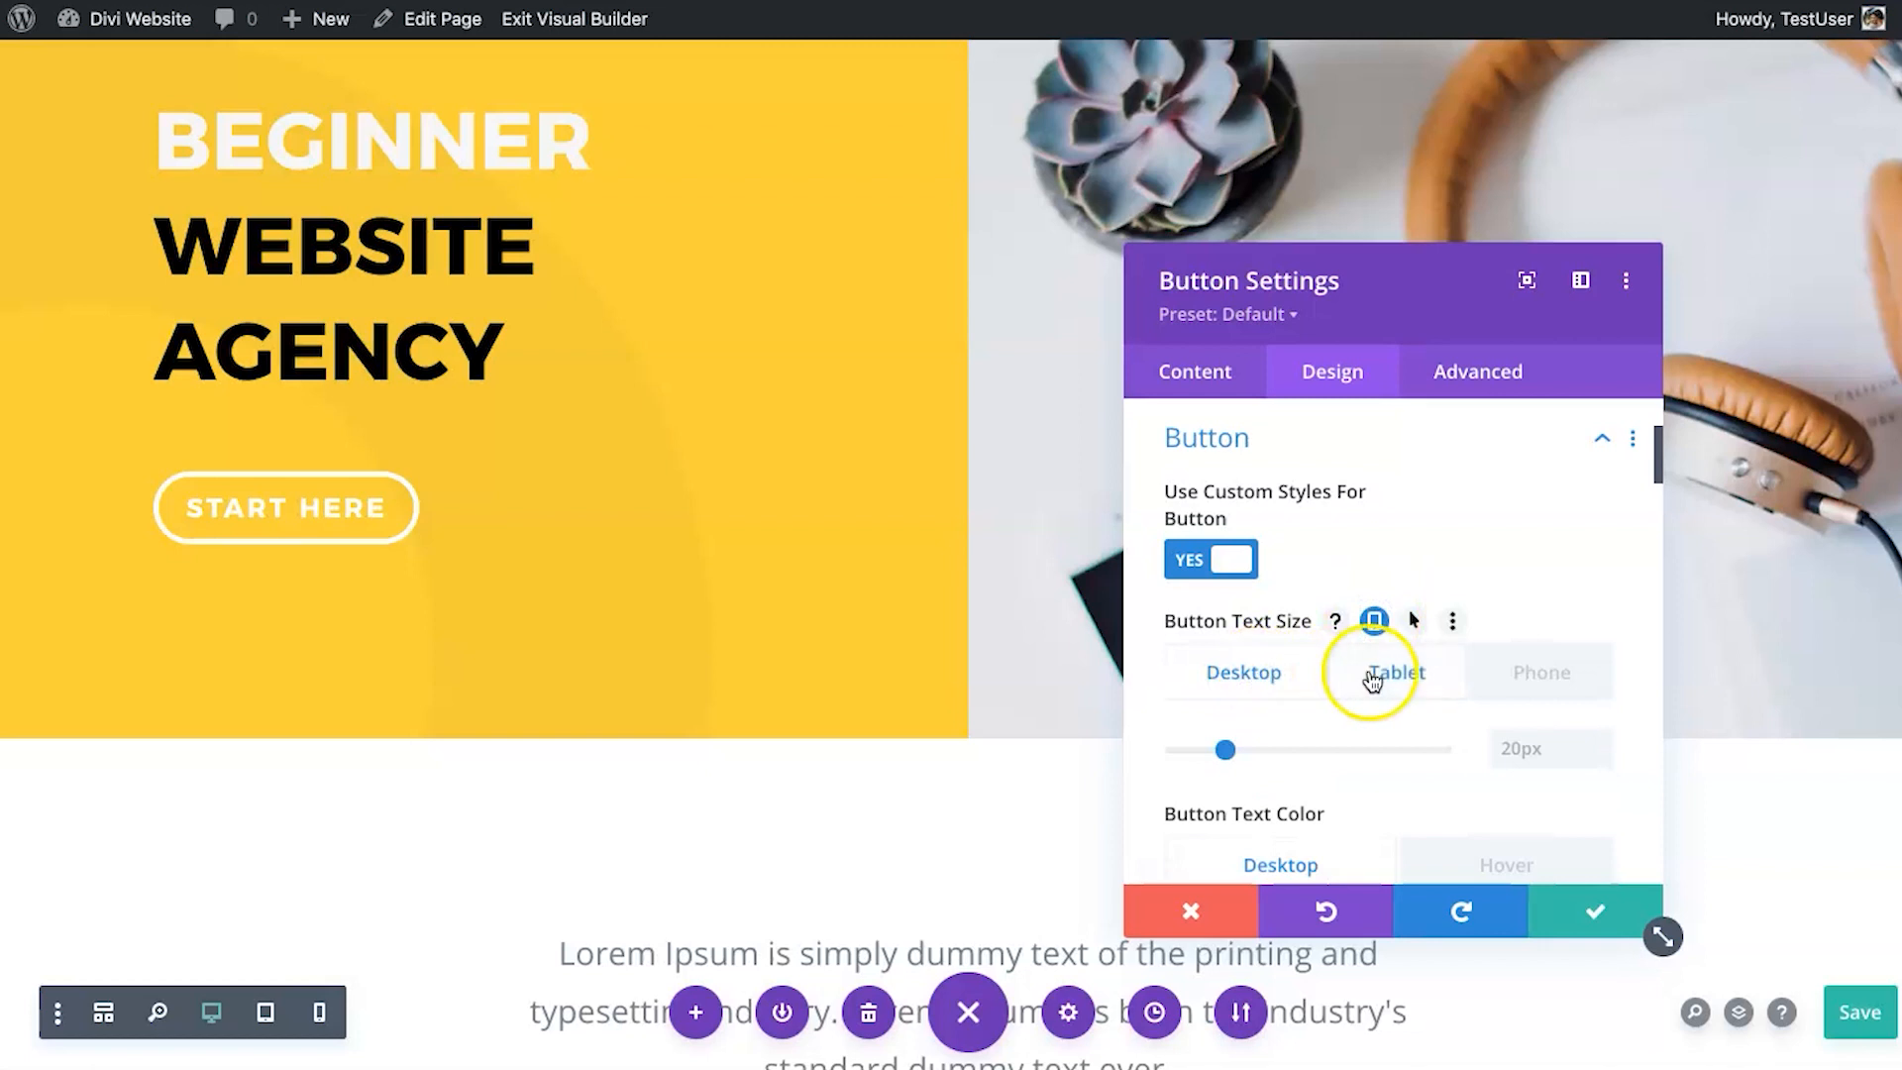
{"action": "left_click", "coordinate": [1375, 624]}
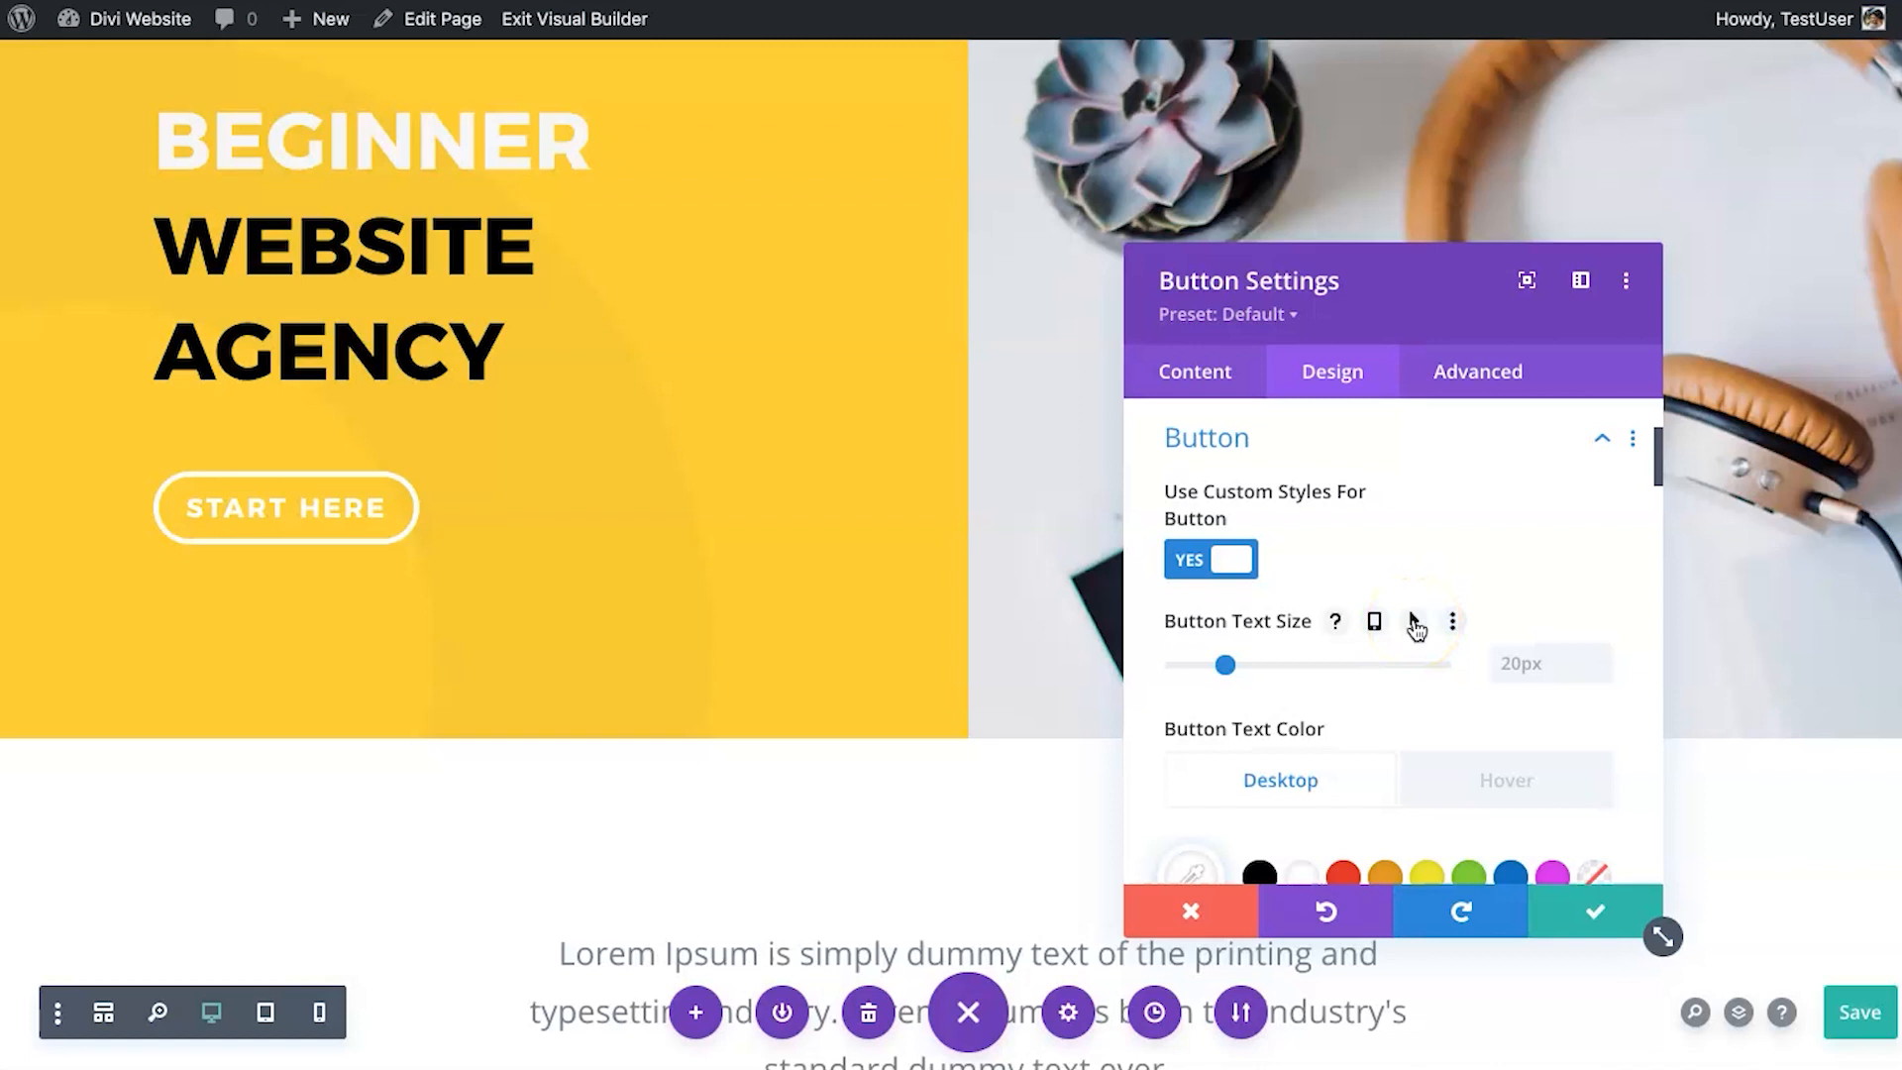
Enable hover options for the button text size, set the hover size to 22px and save the module settings.
{"action": "left_click", "coordinate": [1414, 624]}
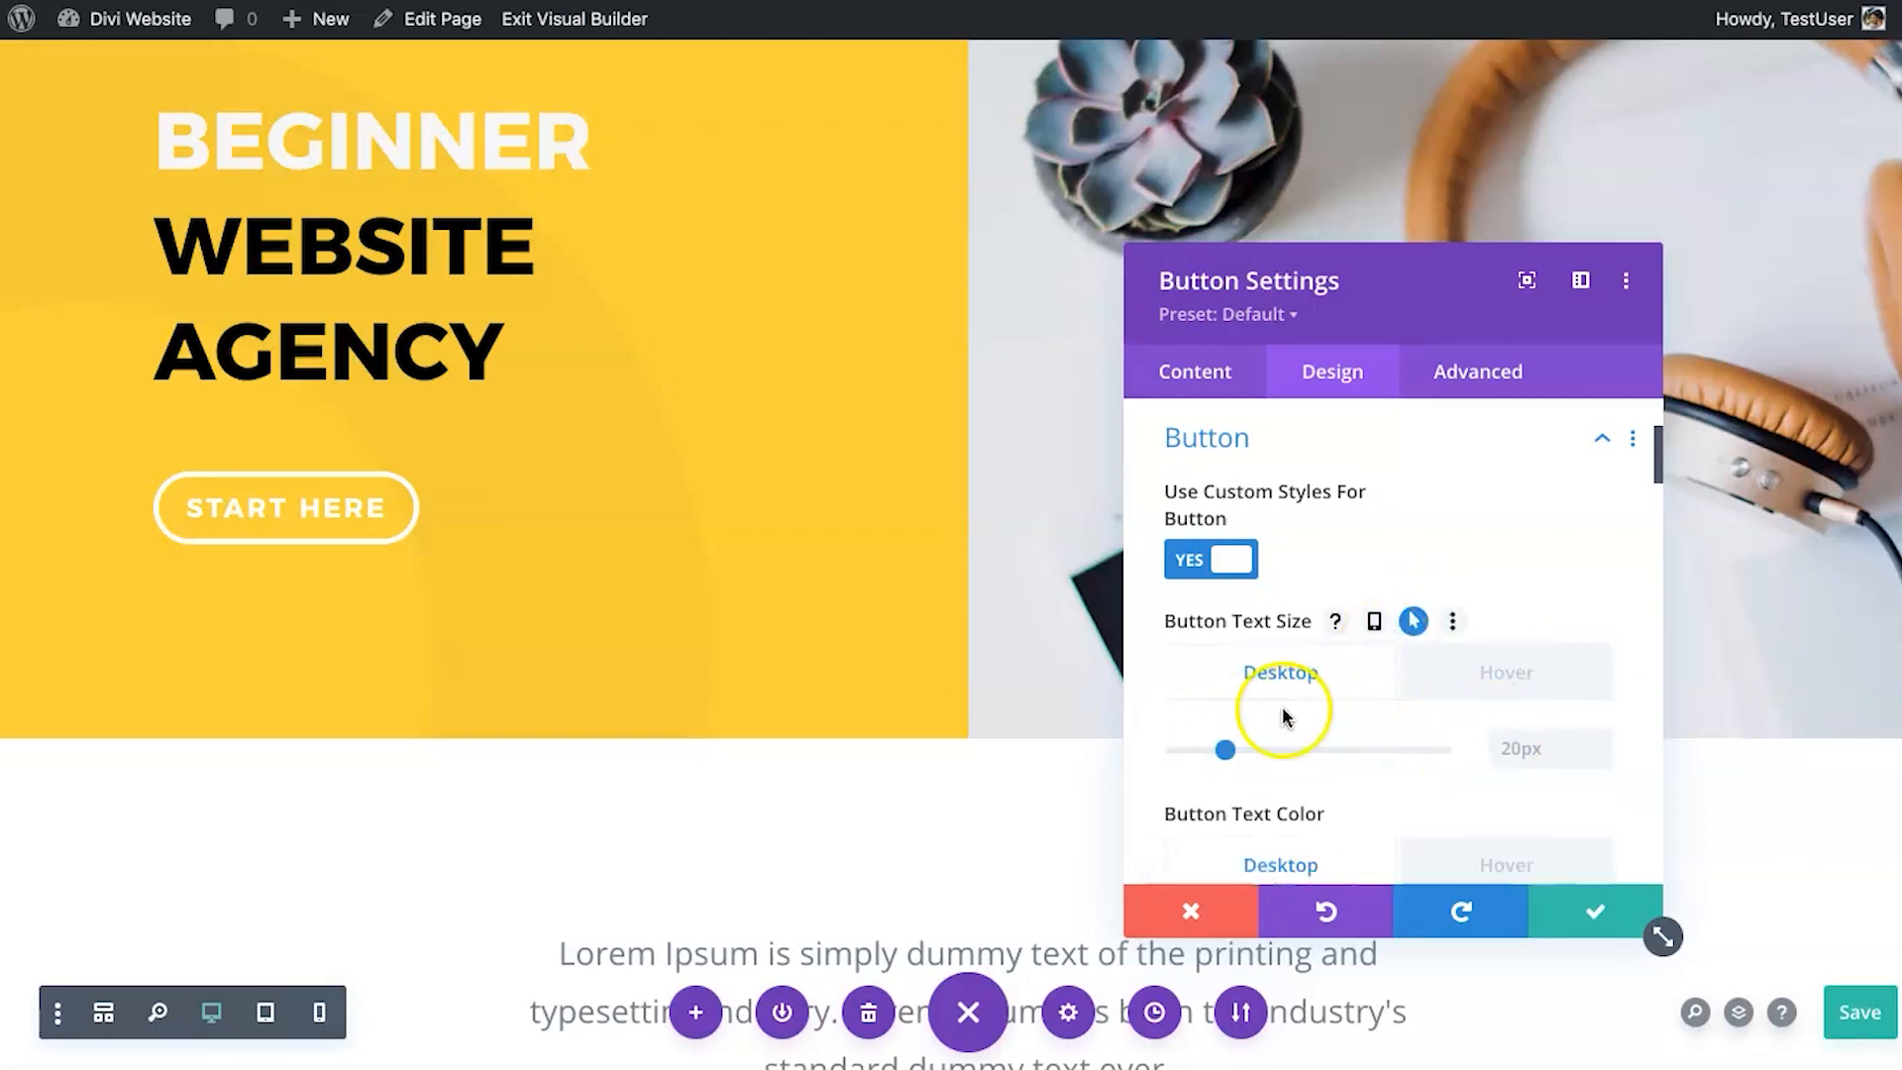
{"action": "left_click", "coordinate": [1478, 684]}
{"action": "left_click_drag", "start_coordinate": [1228, 756], "coordinate": [1233, 758]}
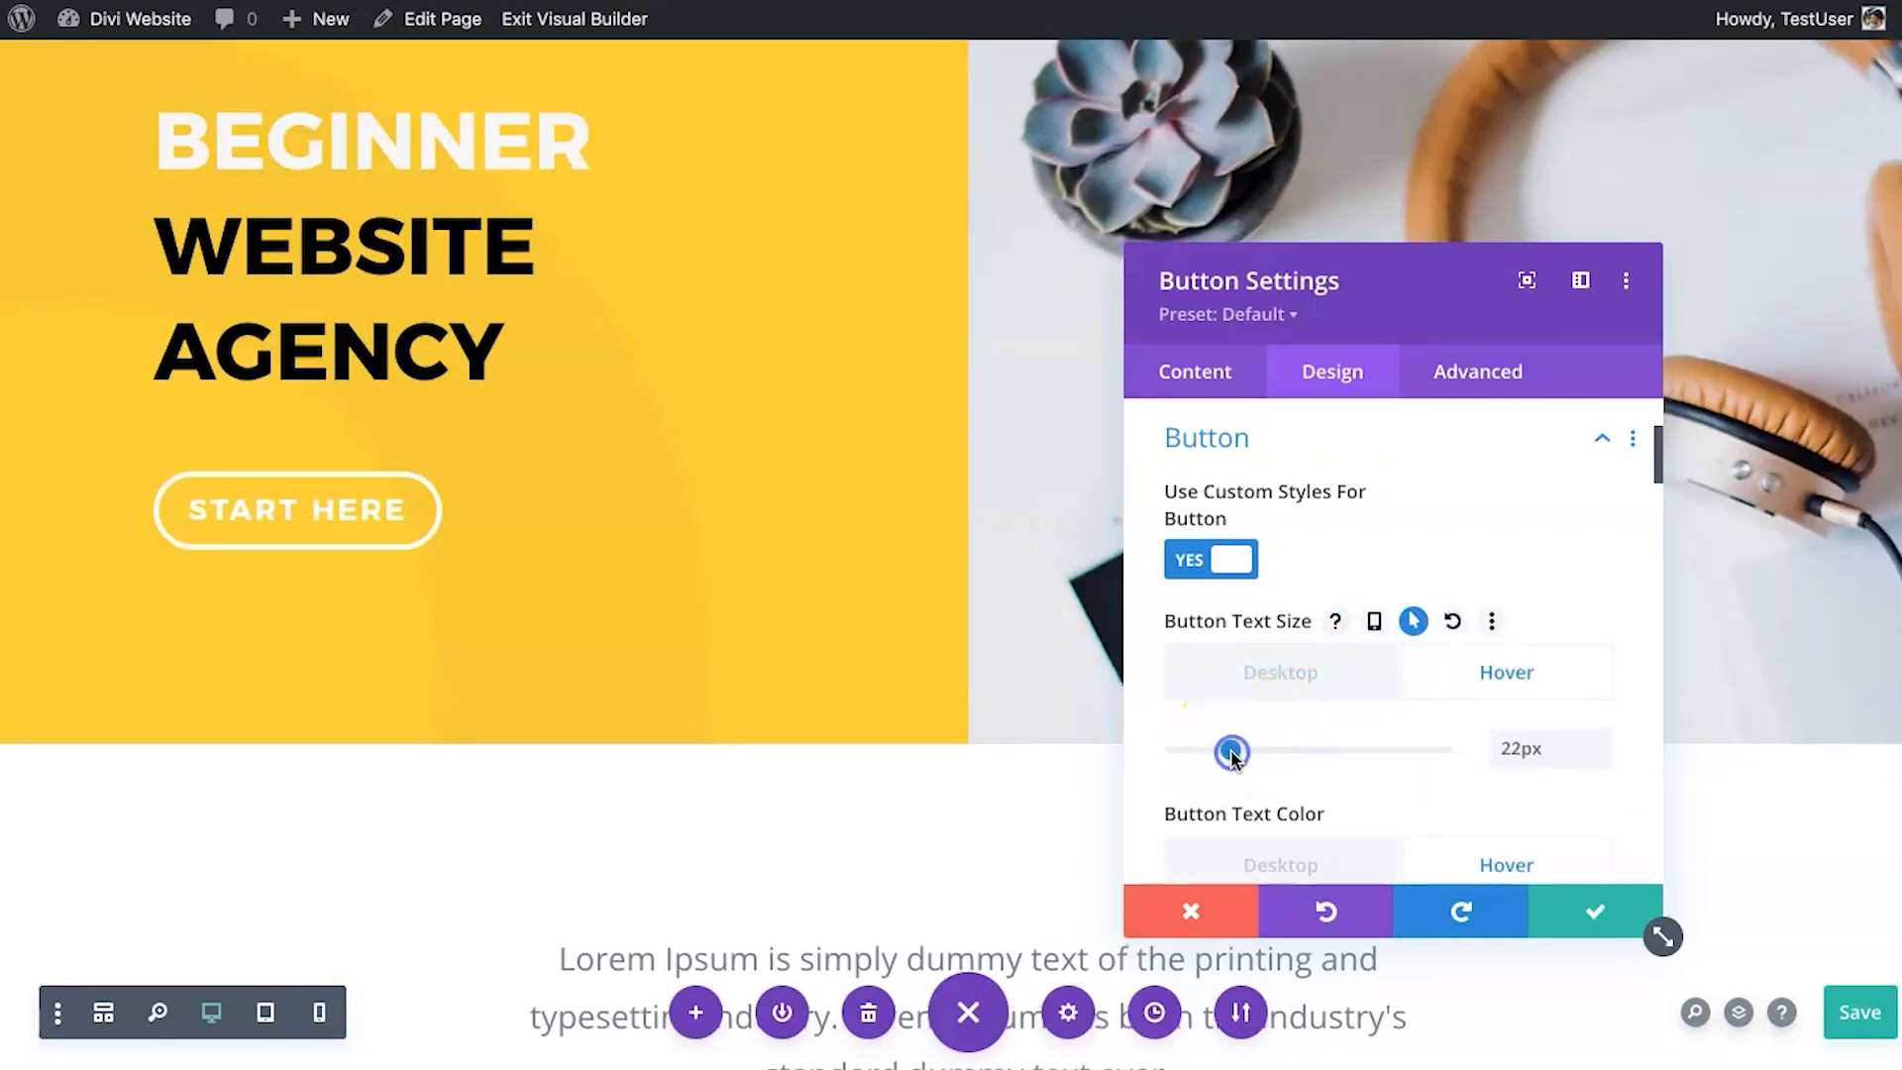
{"action": "left_click", "coordinate": [1305, 684]}
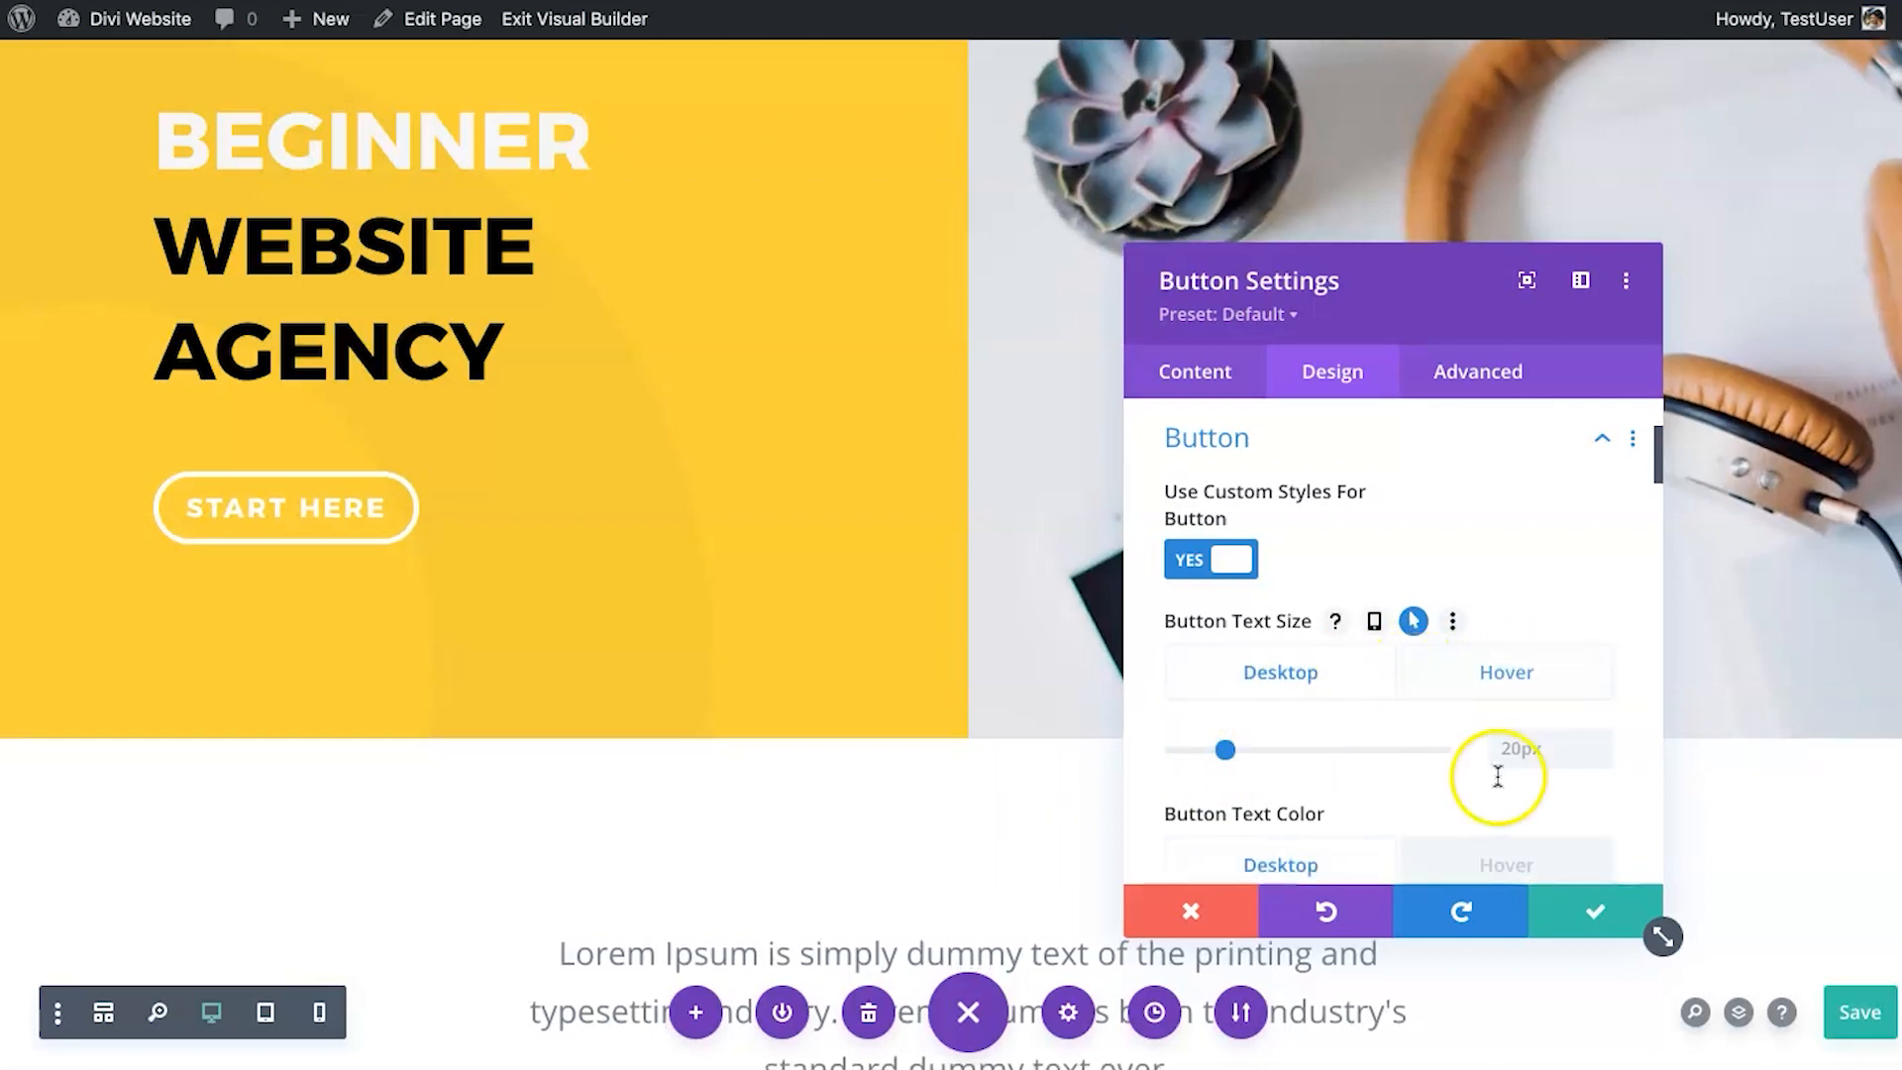
{"action": "left_click", "coordinate": [1575, 917]}
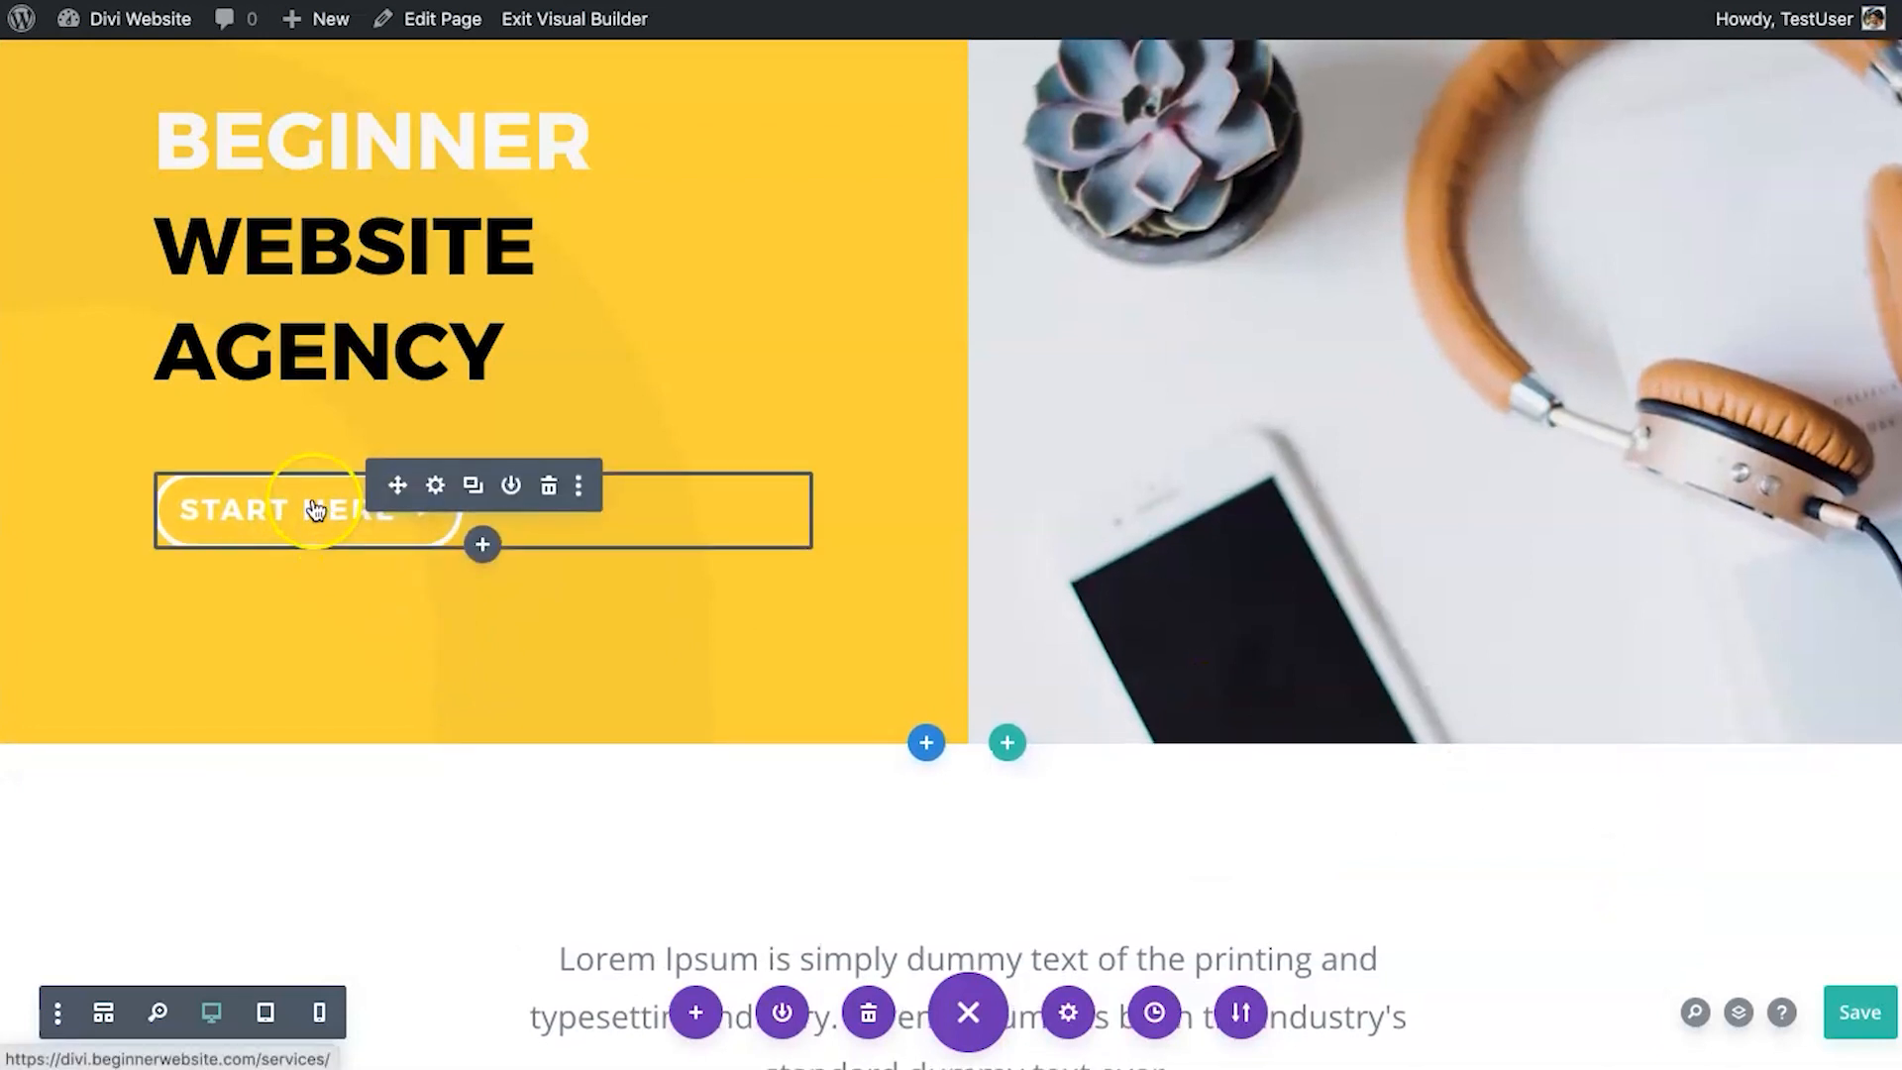
Reopen the Start Here button's design settings, reset its hover text size and turn off the text size's hover and responsive options.
{"action": "mouse_move", "coordinate": [379, 517]}
{"action": "left_click", "coordinate": [436, 485]}
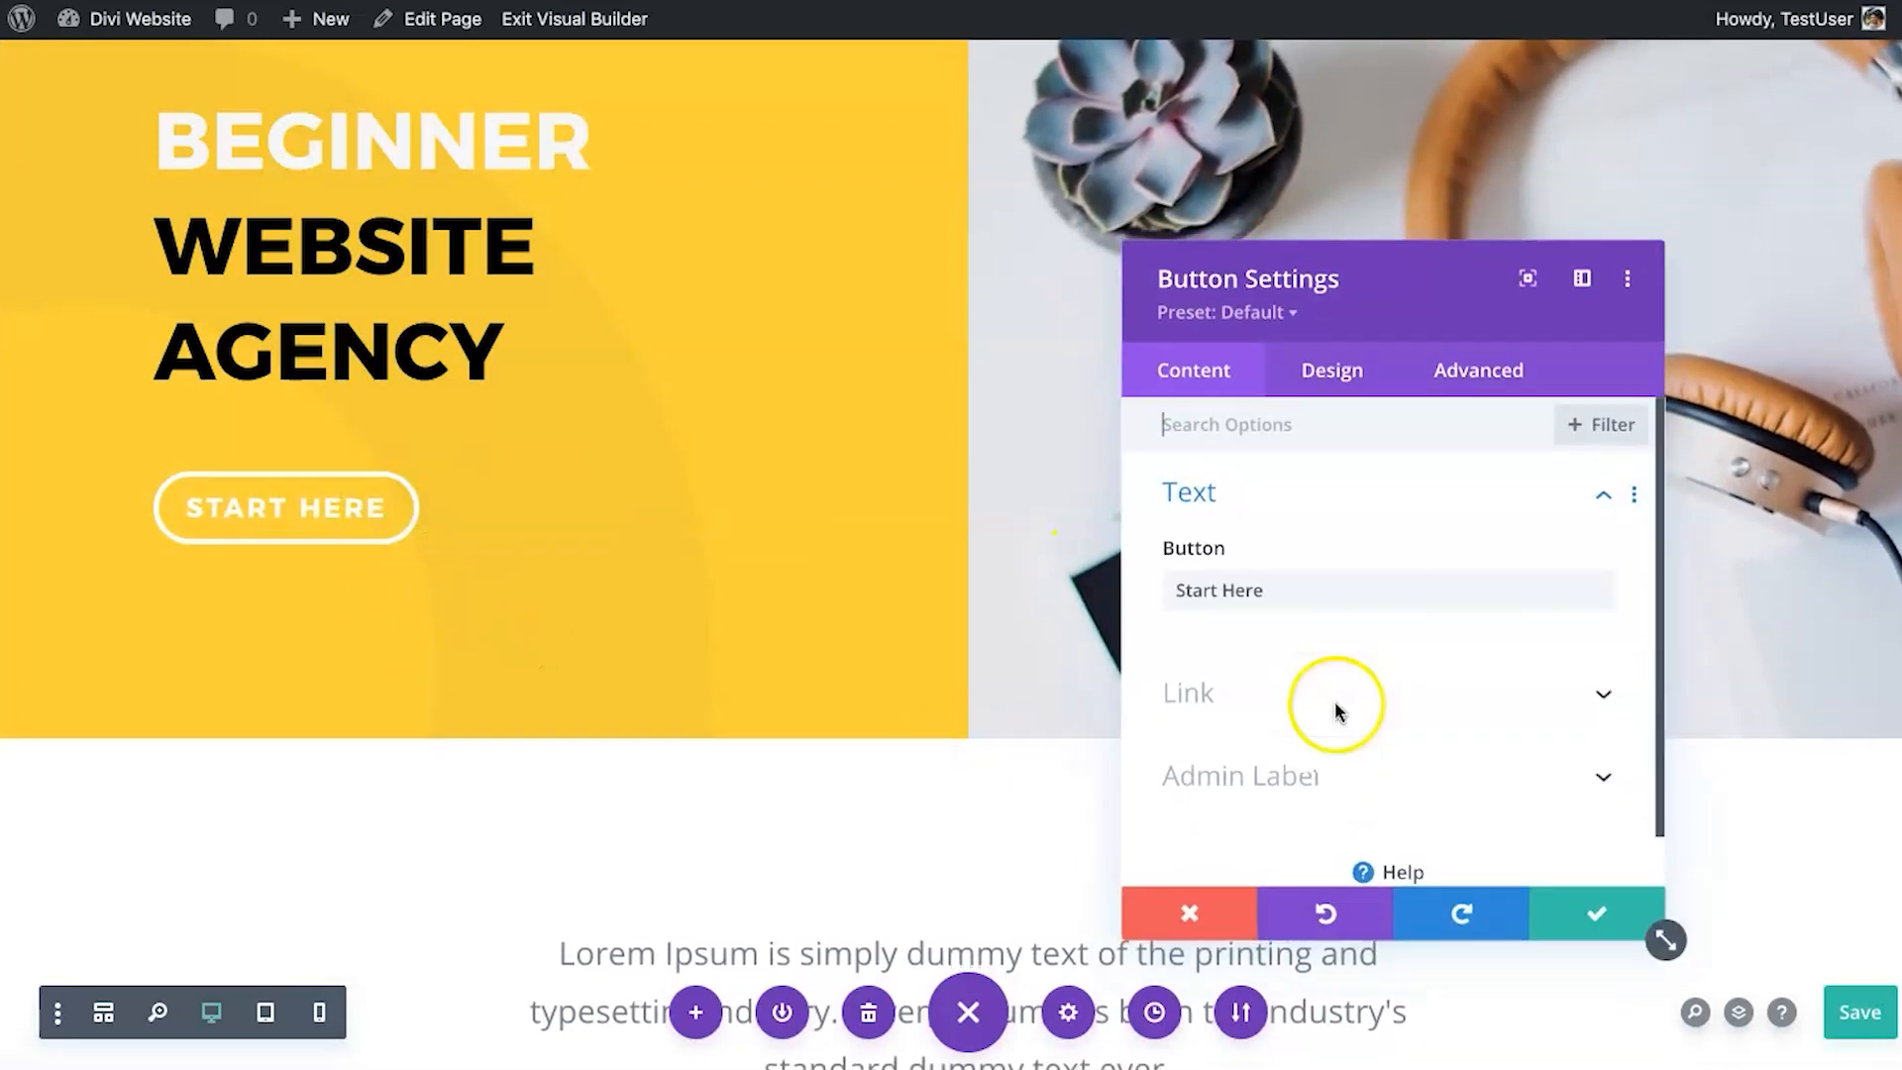
{"action": "left_click", "coordinate": [1332, 372]}
{"action": "left_click", "coordinate": [1365, 648]}
{"action": "scroll", "coordinate": [1372, 693], "scroll_direction": "down", "scroll_amount": 4}
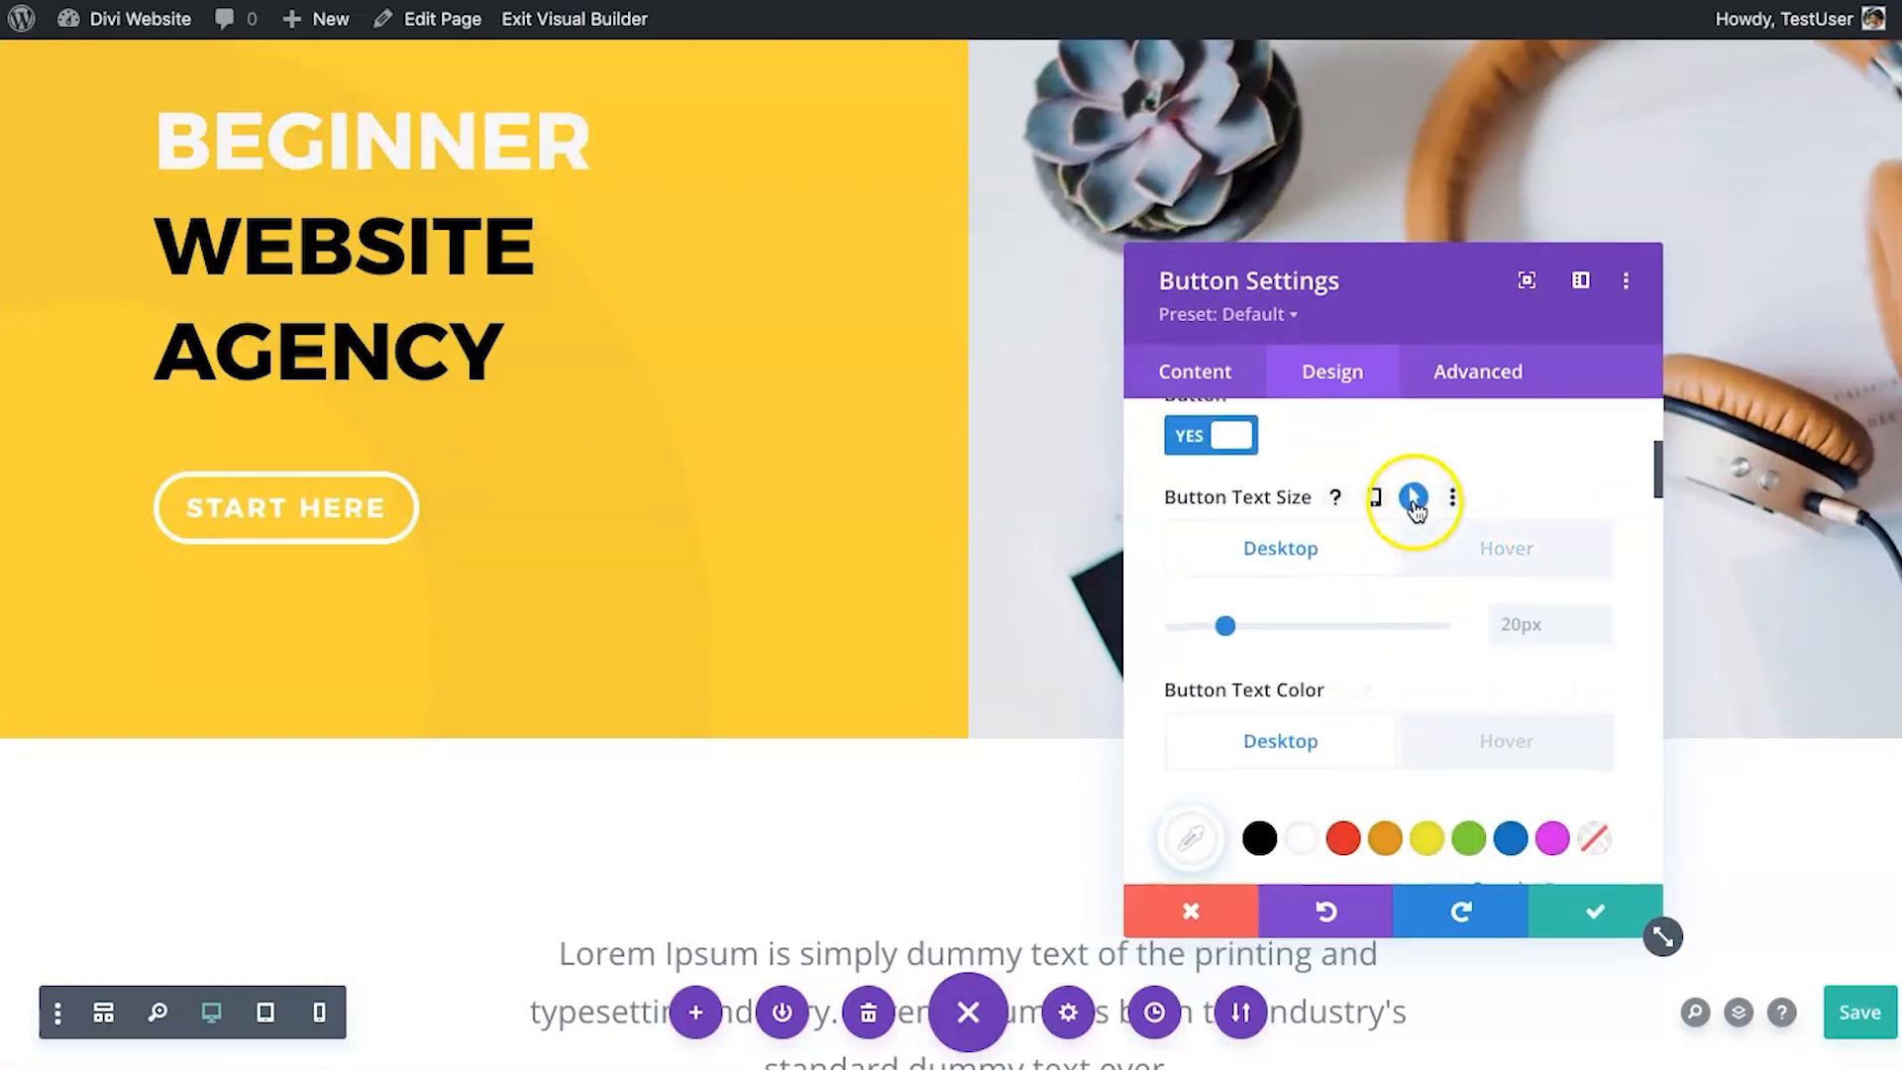
{"action": "left_click", "coordinate": [1494, 550]}
{"action": "left_click", "coordinate": [1231, 626]}
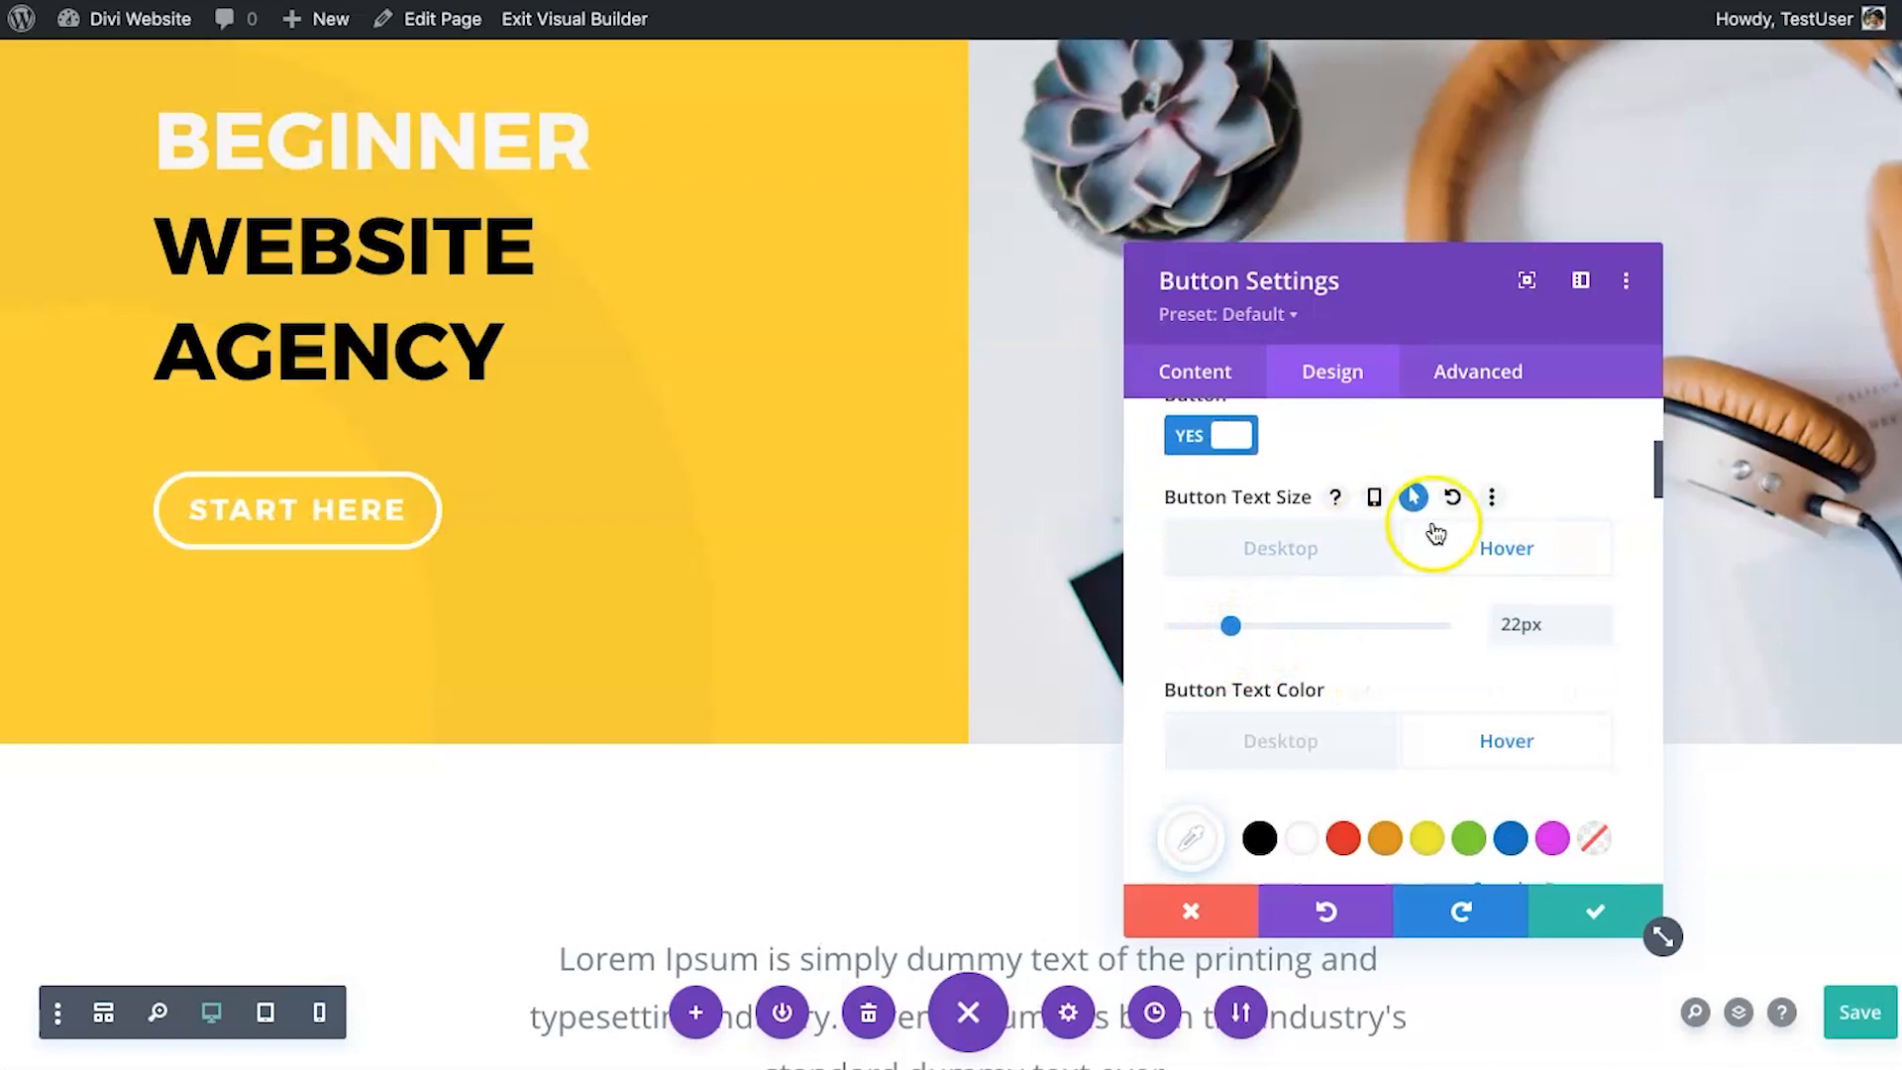
{"action": "left_click", "coordinate": [1456, 501]}
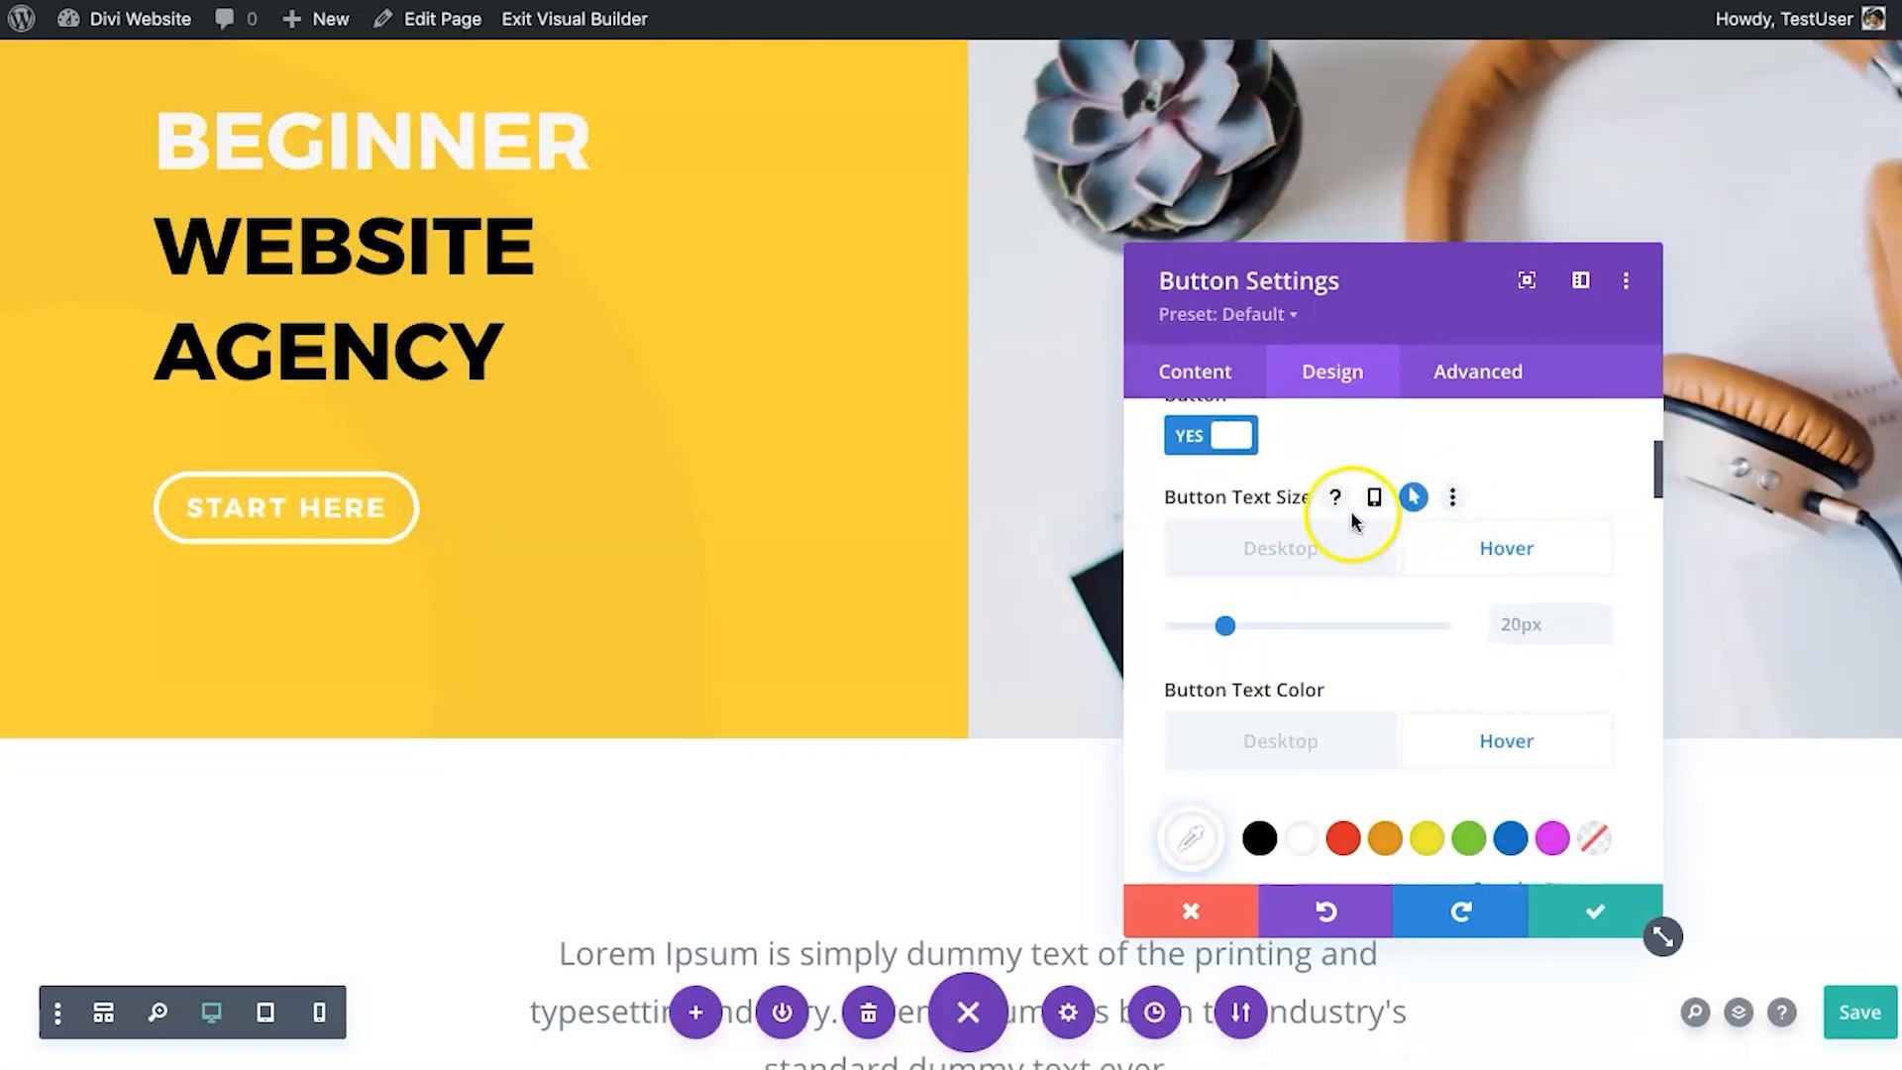
{"action": "left_click", "coordinate": [1375, 499]}
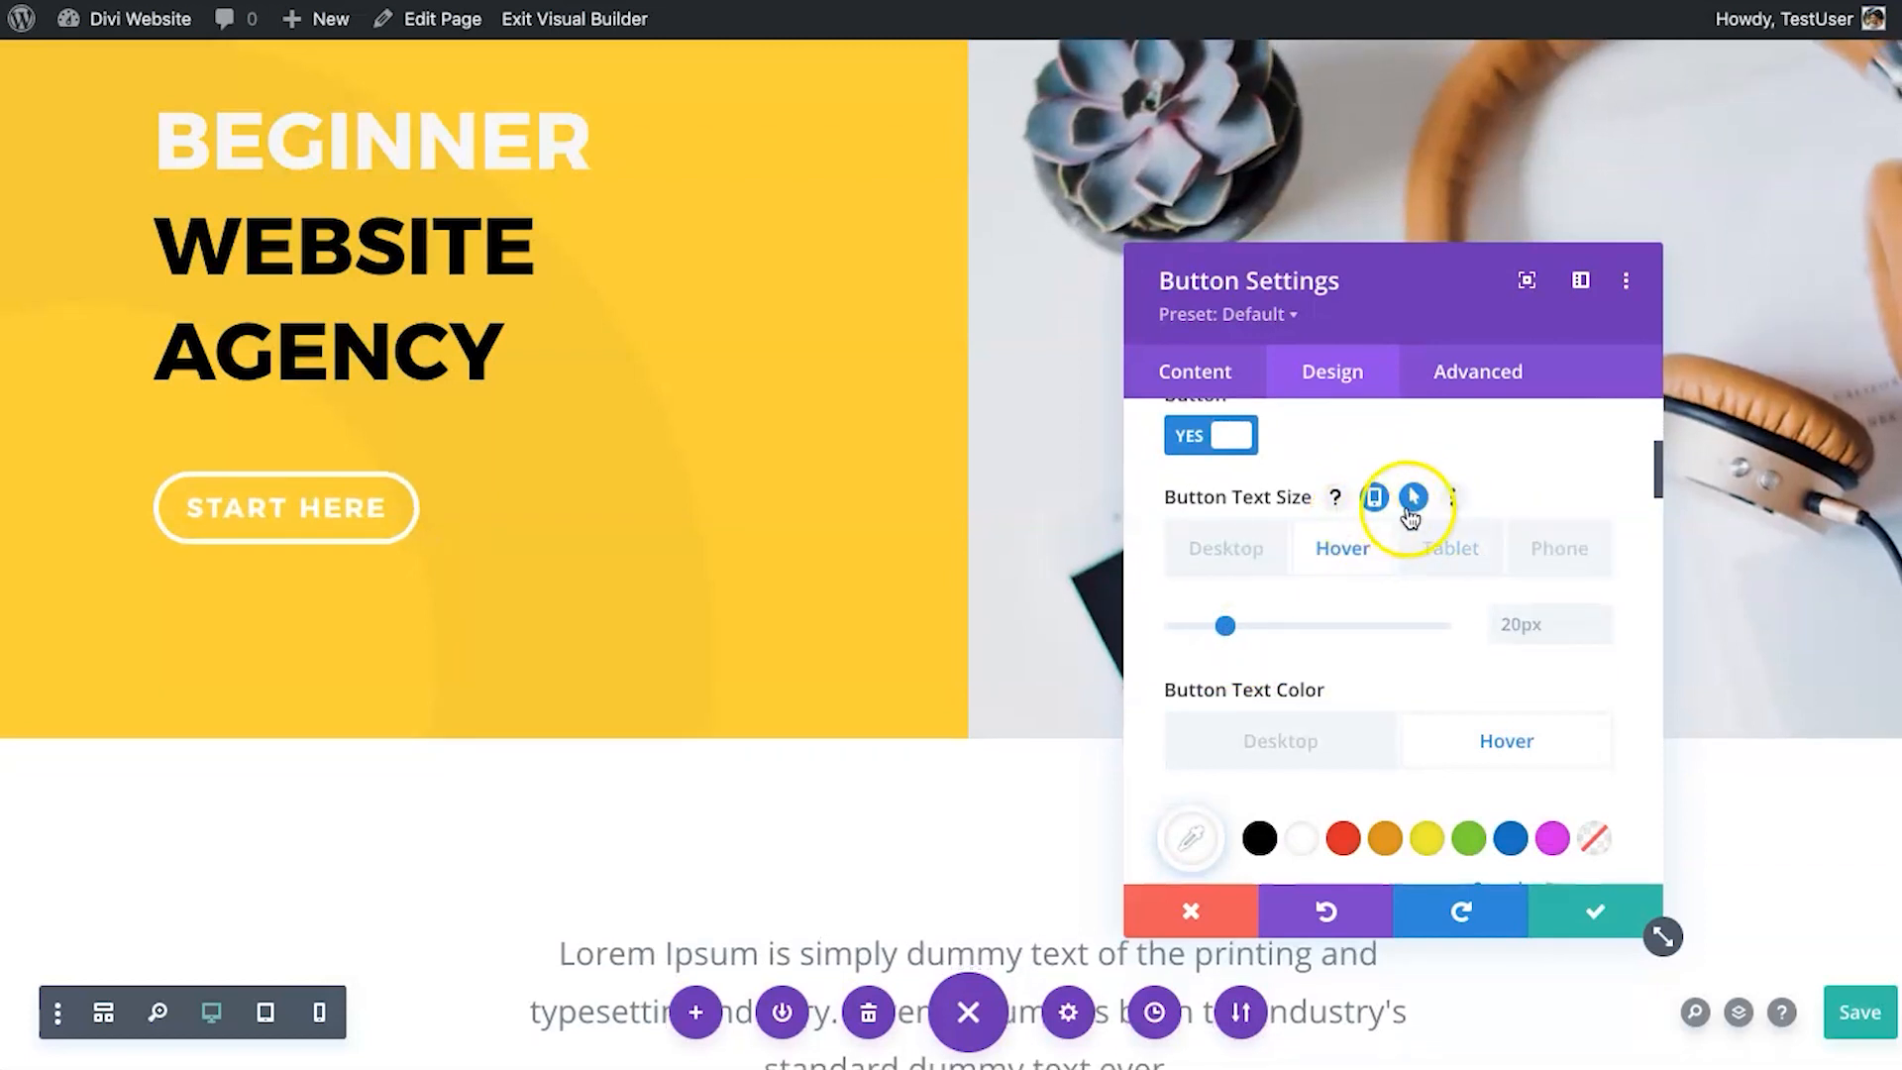
{"action": "left_click", "coordinate": [1416, 500]}
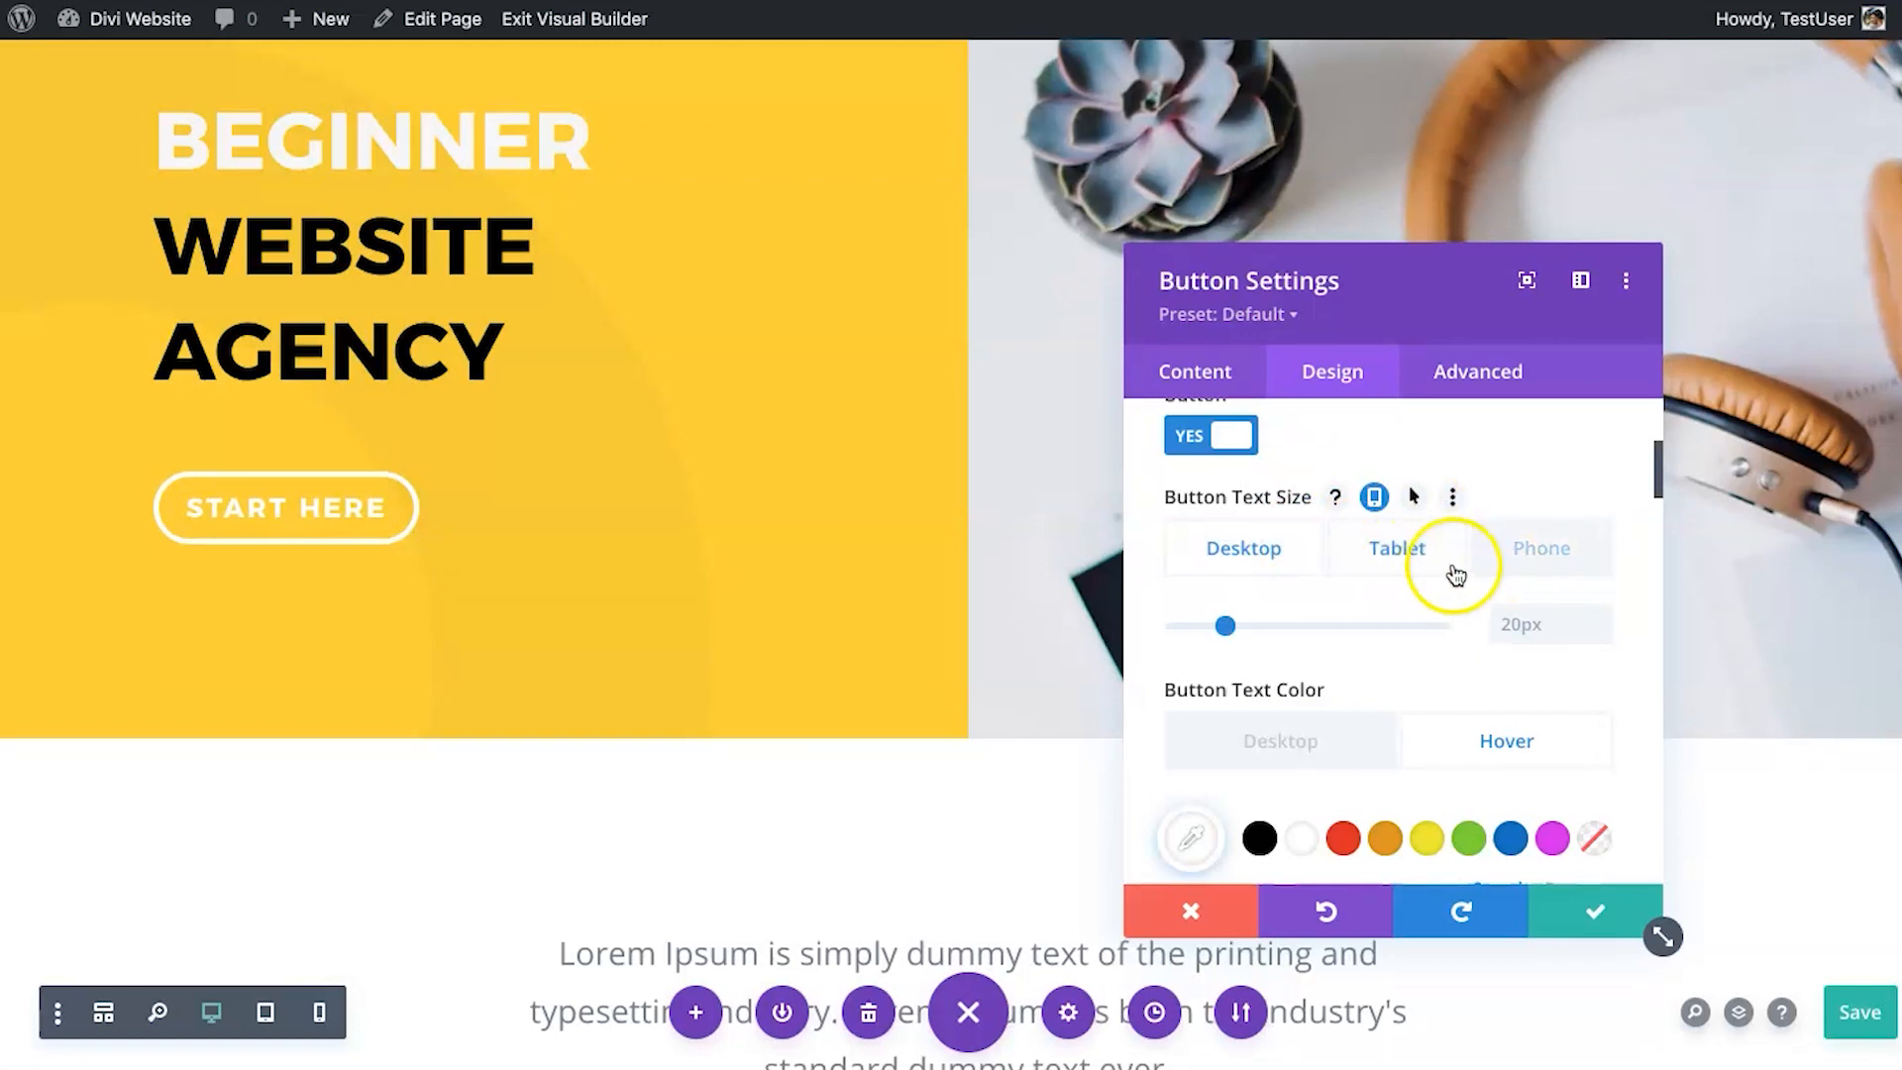
{"action": "left_click", "coordinate": [1372, 497]}
Set the Start Here button's hover text color to black.
{"action": "scroll", "coordinate": [1350, 680], "scroll_direction": "down", "scroll_amount": 2}
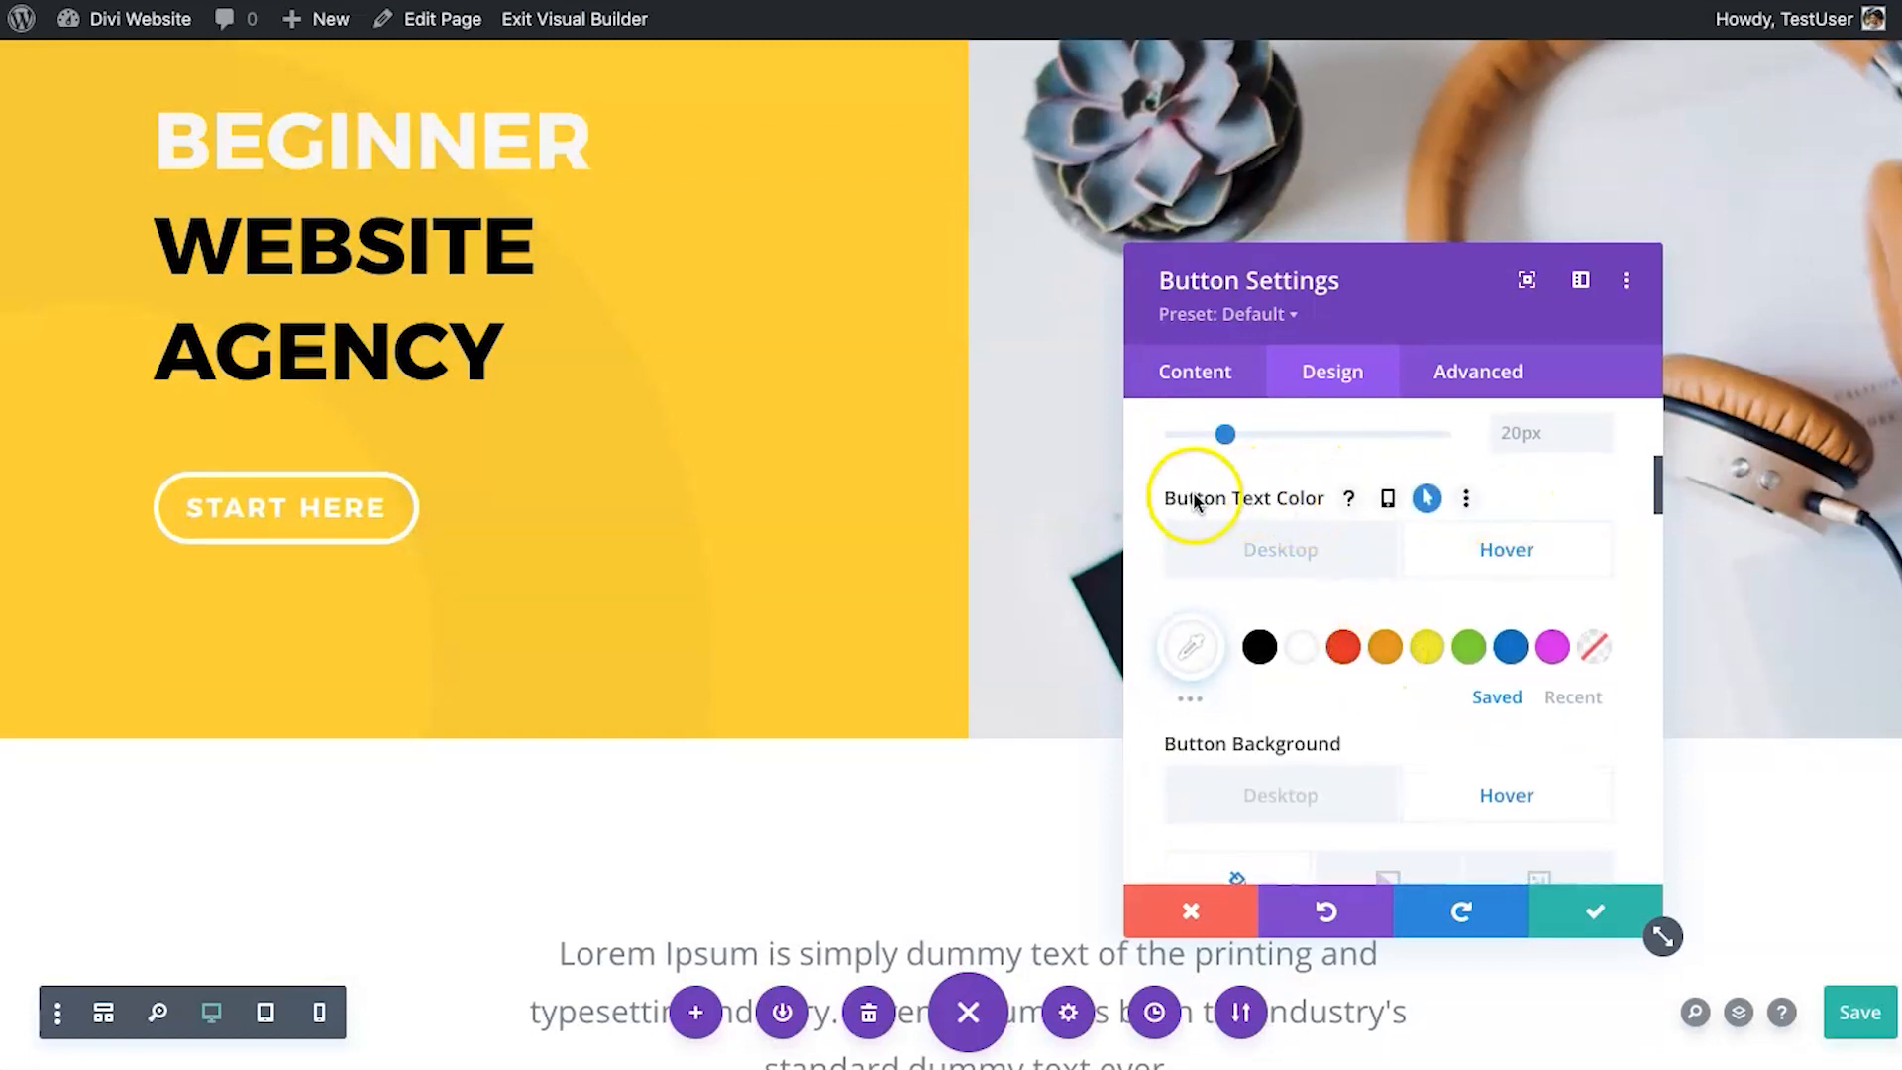
{"action": "left_click", "coordinate": [1260, 648]}
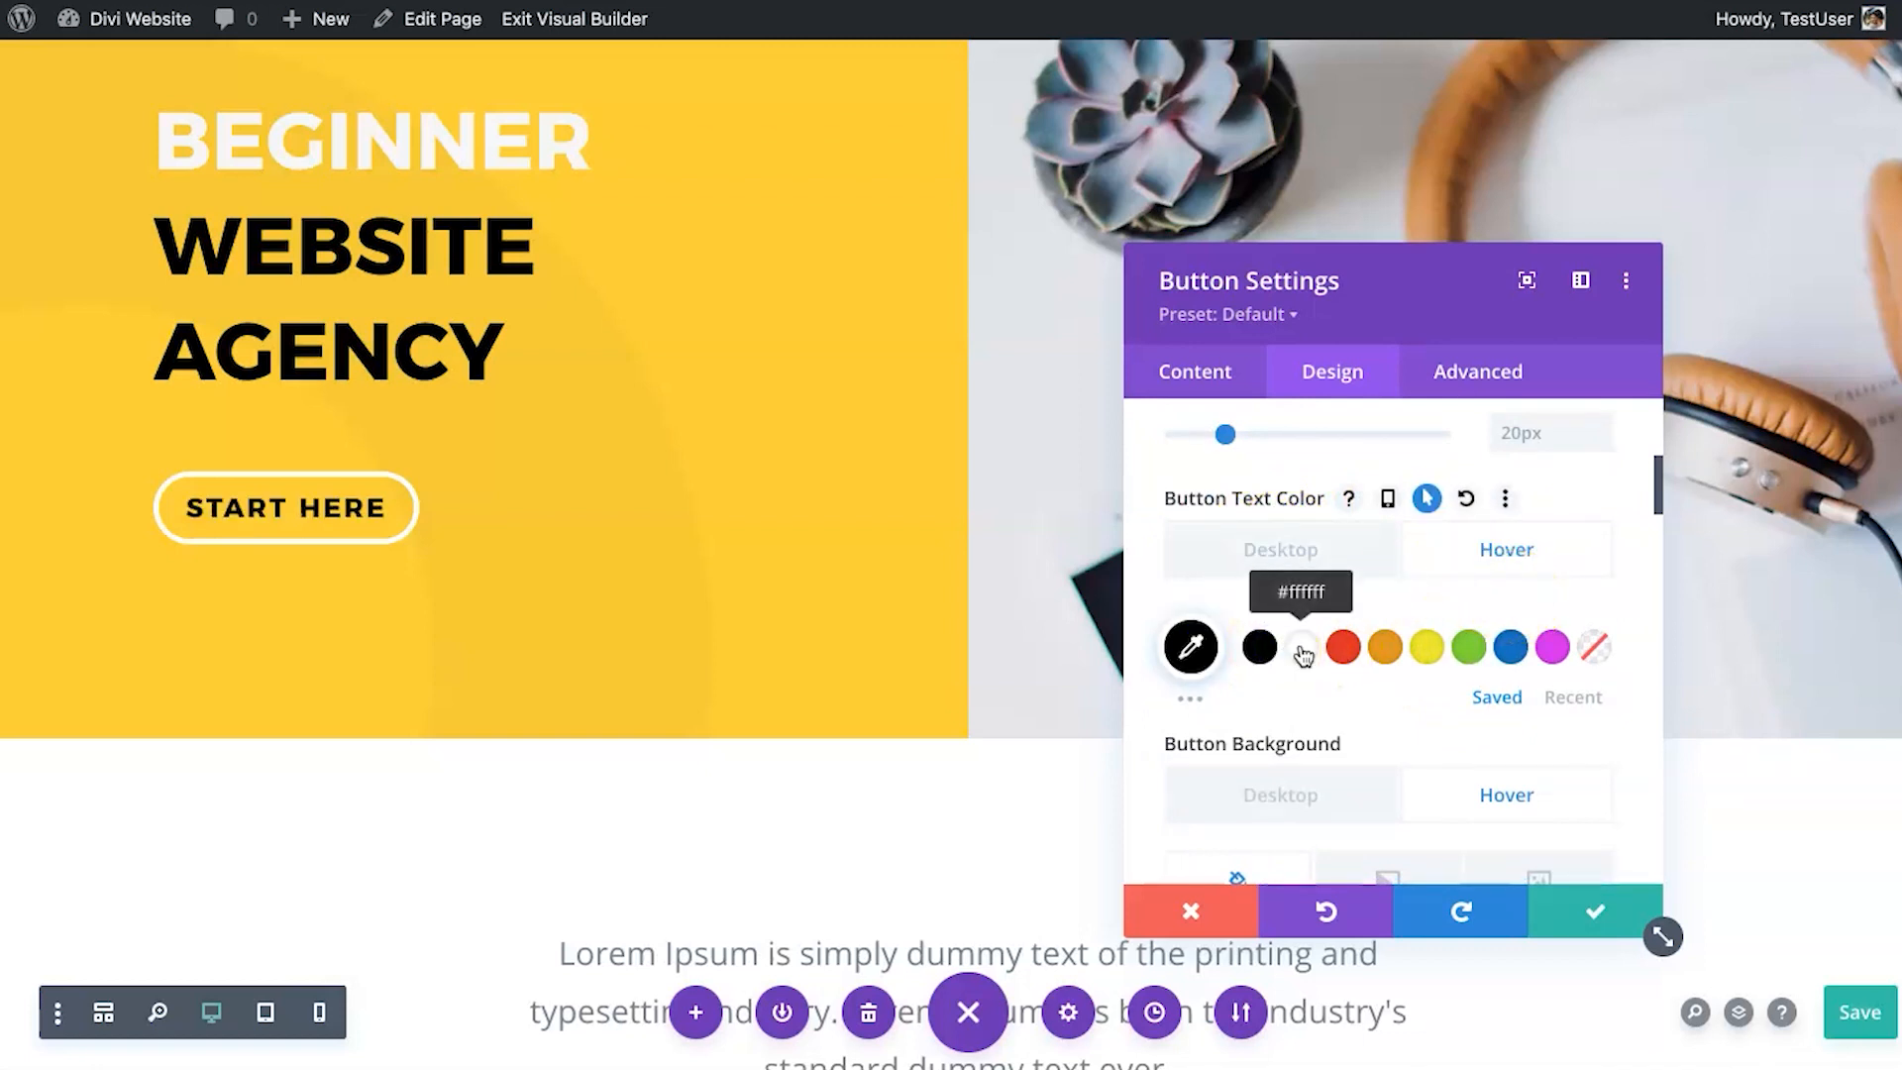
{"action": "scroll", "coordinate": [1304, 654], "scroll_direction": "down", "scroll_amount": 3}
{"action": "scroll", "coordinate": [1452, 501], "scroll_direction": "up", "scroll_amount": 3}
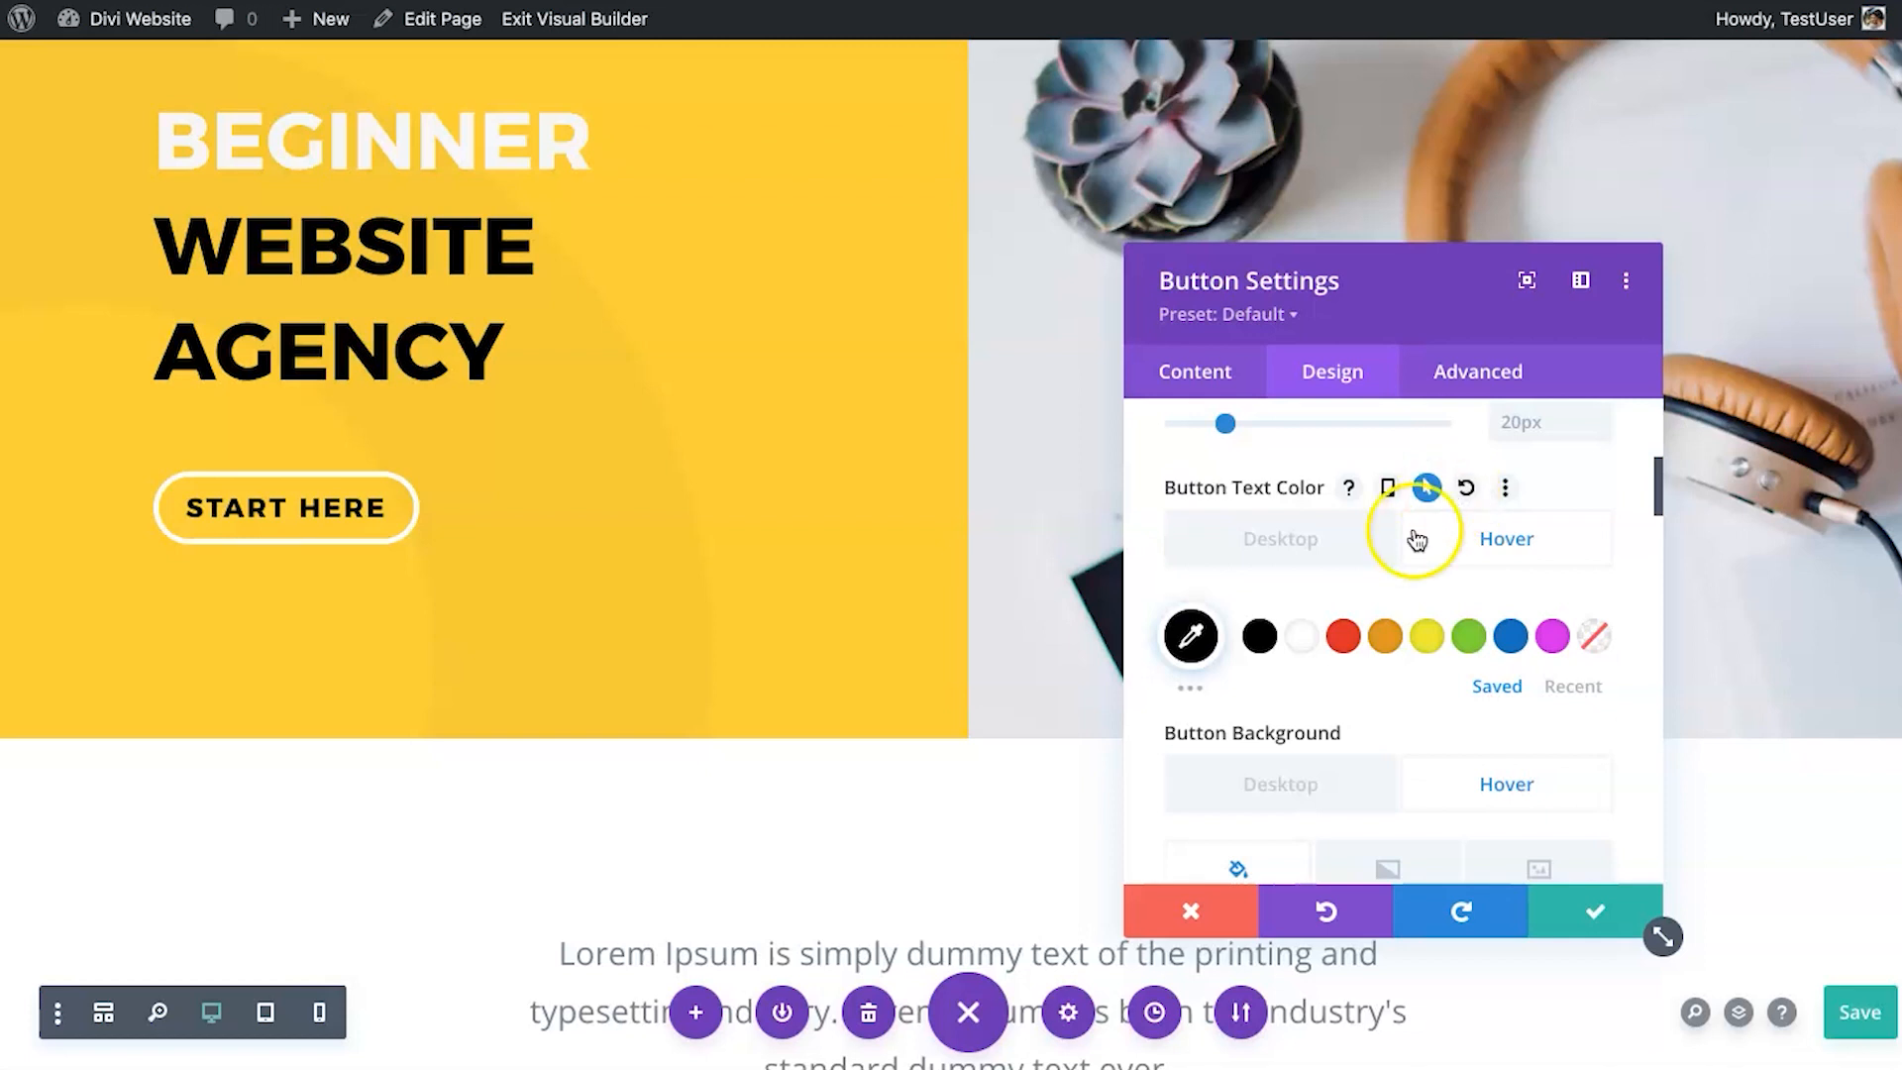
Open the color picker for the Start Here button's hover background.
{"action": "scroll", "coordinate": [1430, 654], "scroll_direction": "down", "scroll_amount": 3}
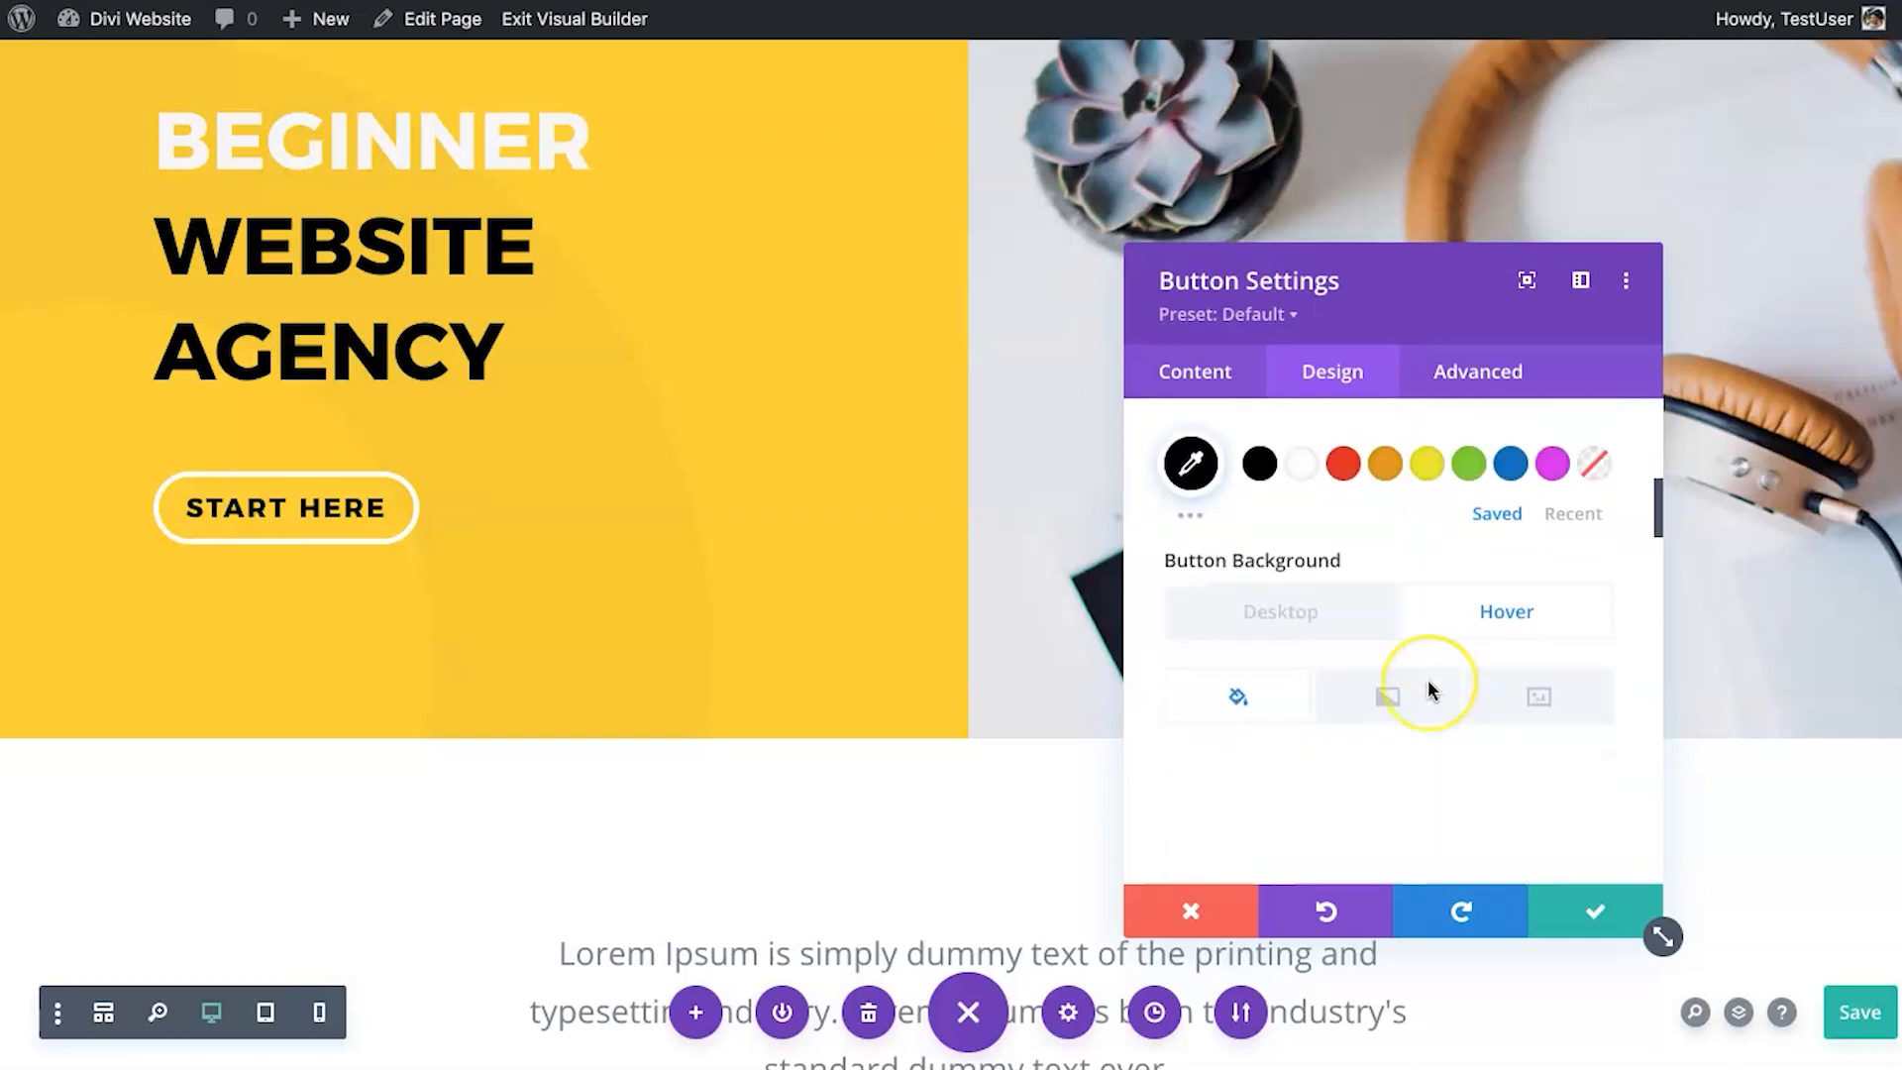
{"action": "scroll", "coordinate": [1387, 634], "scroll_direction": "down", "scroll_amount": 3}
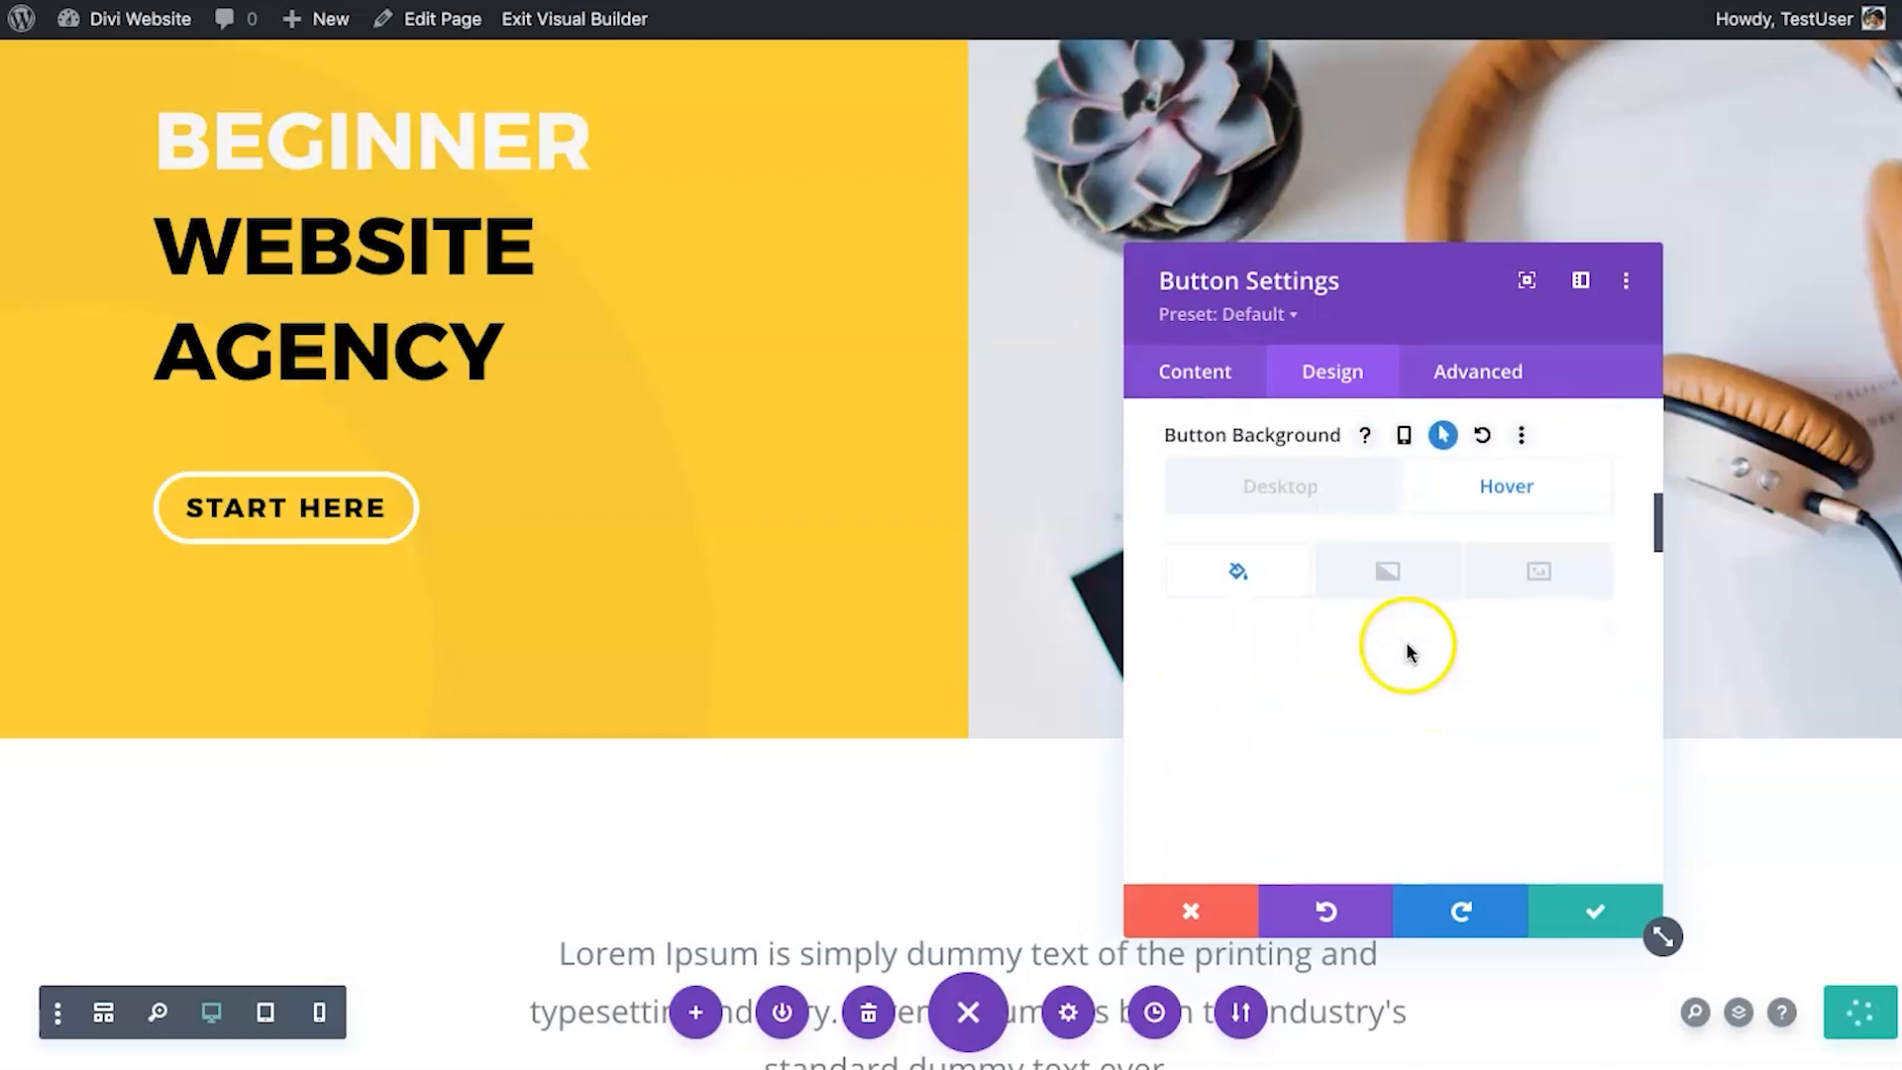
{"action": "scroll", "coordinate": [1333, 689], "scroll_direction": "up", "scroll_amount": 2}
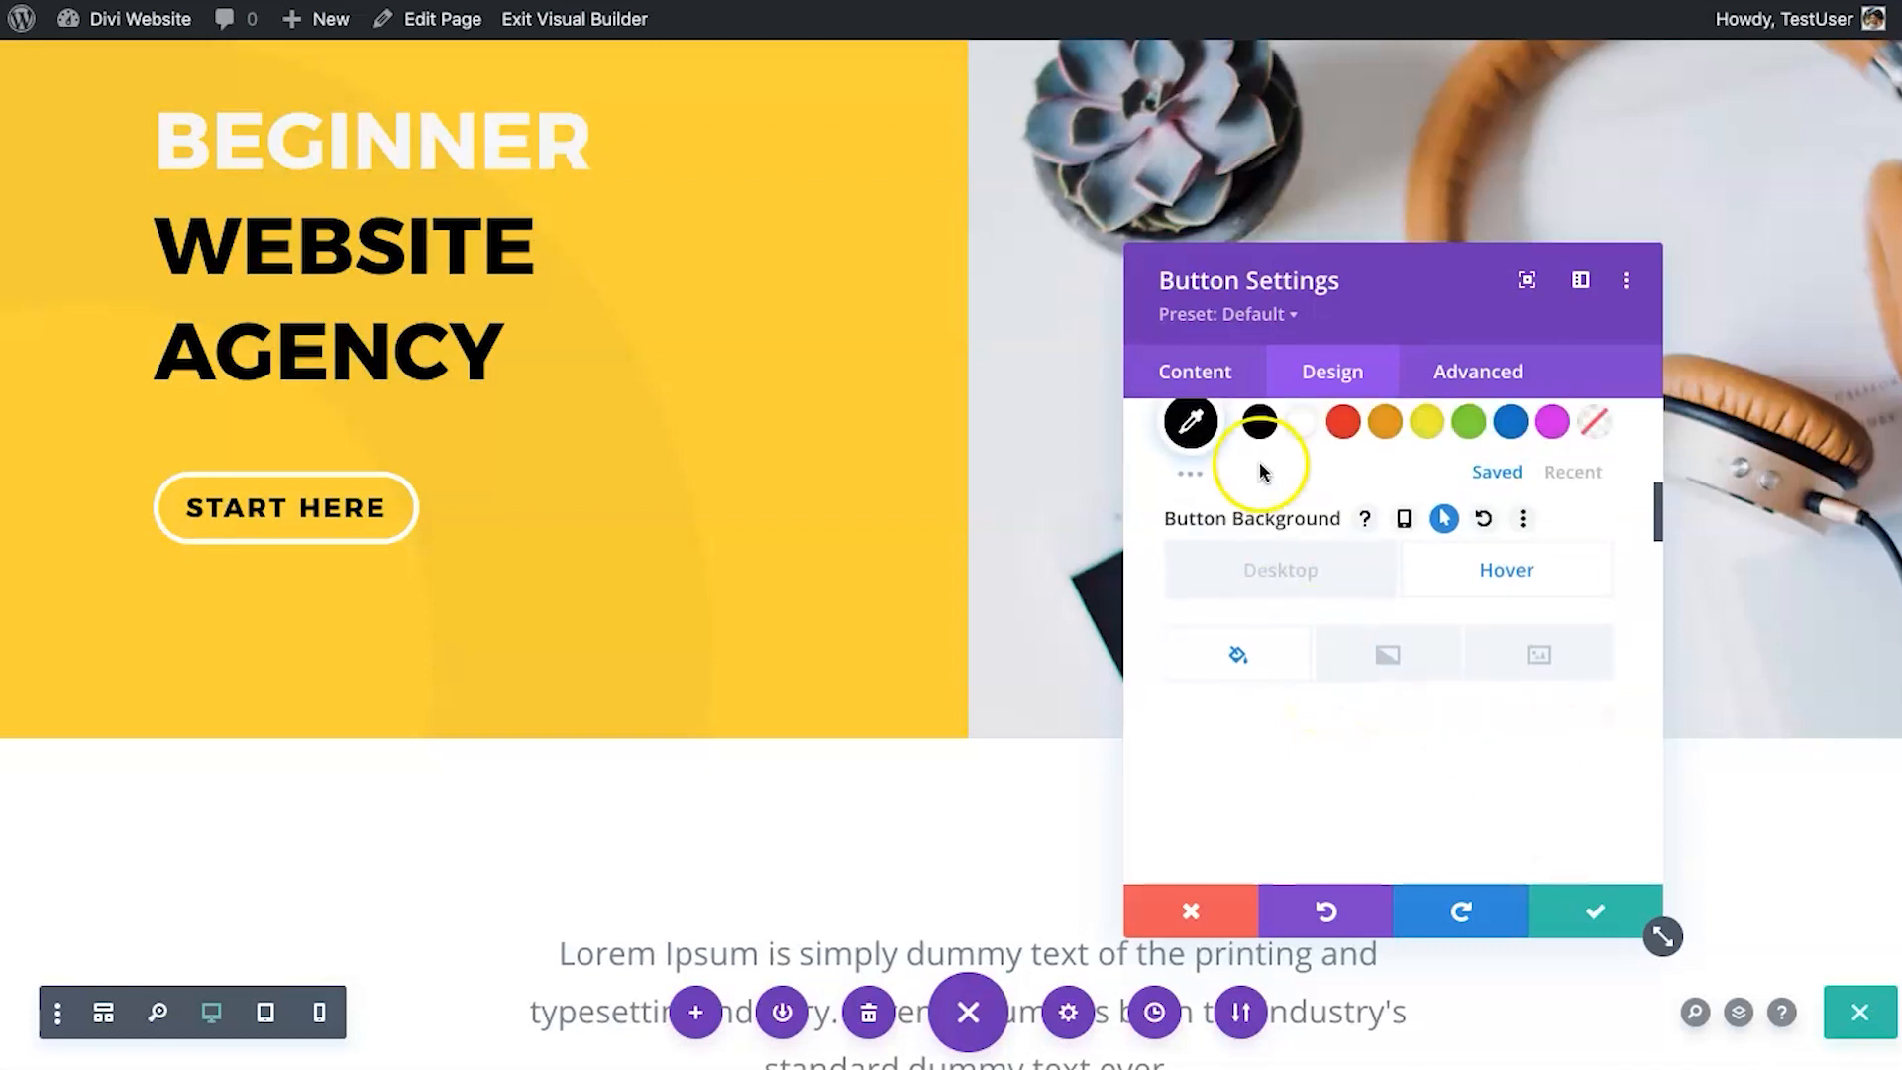
{"action": "left_click", "coordinate": [1328, 696]}
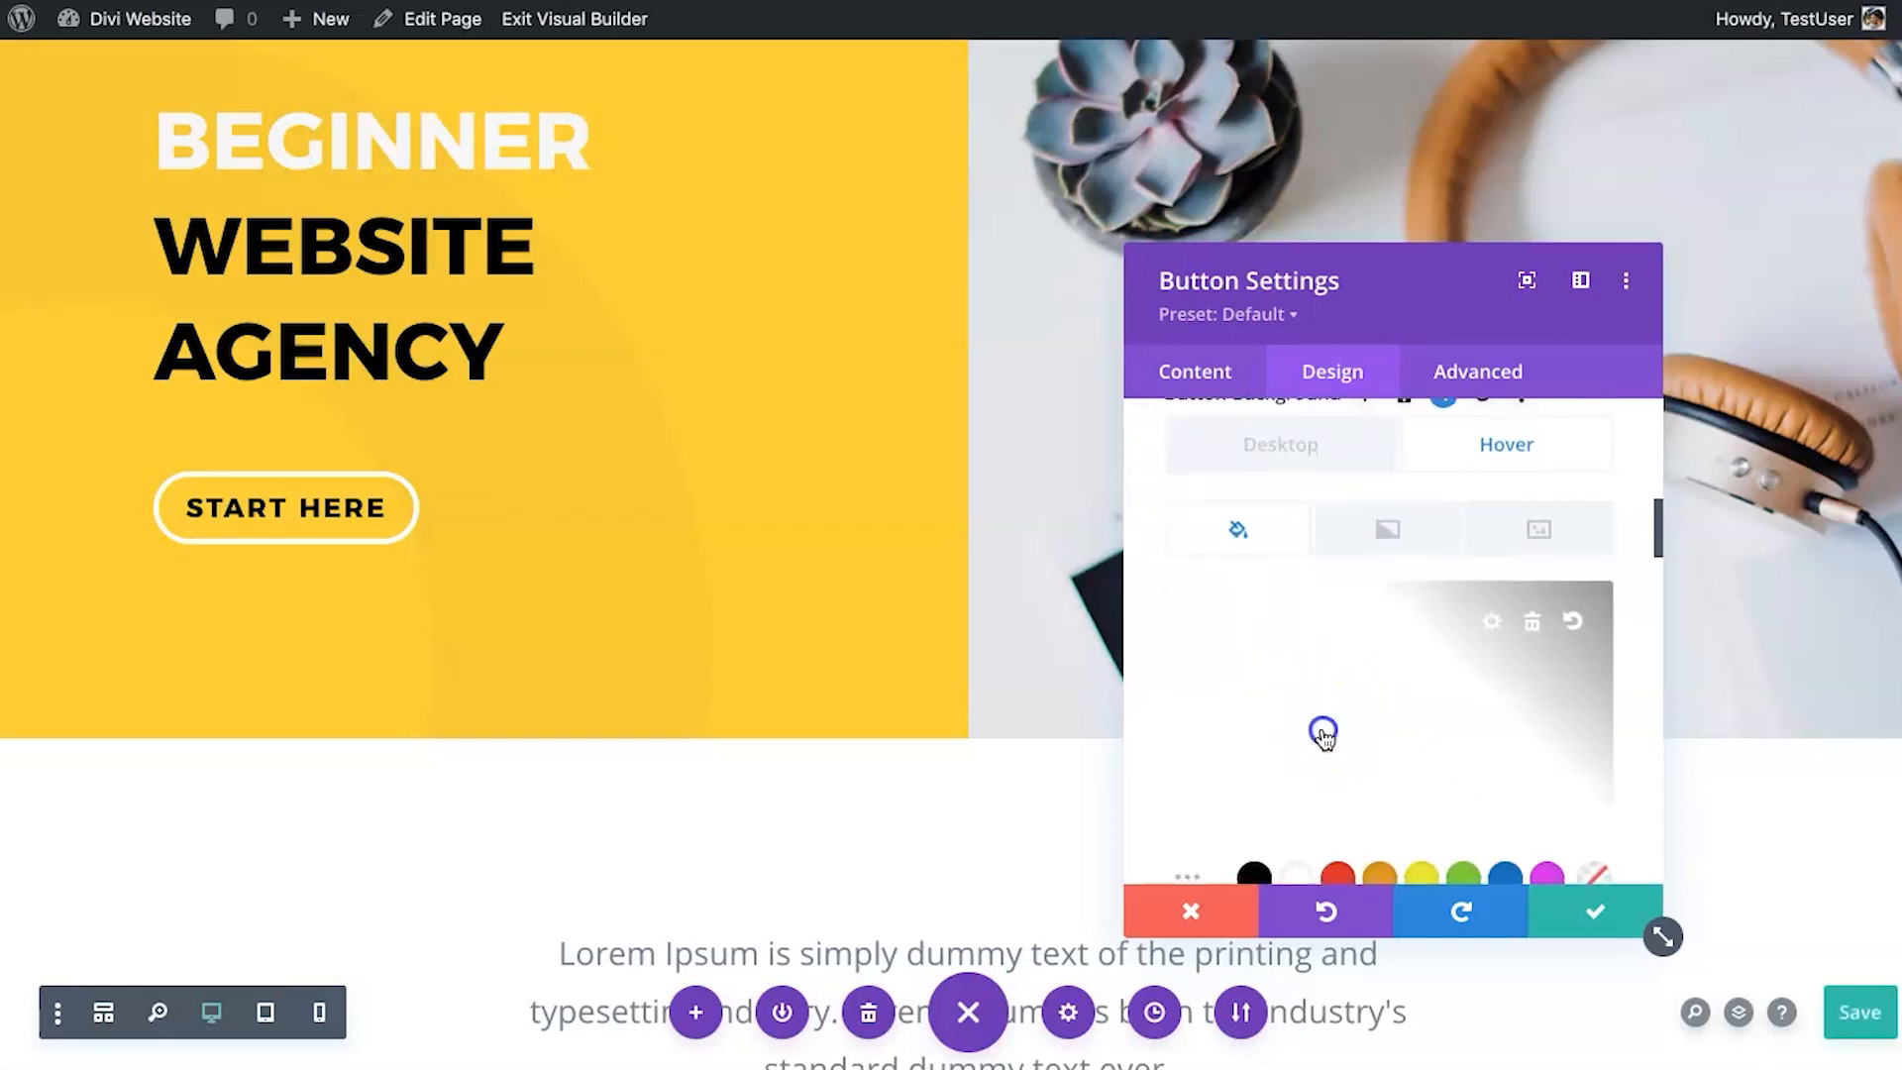
{"action": "scroll", "coordinate": [1325, 738], "scroll_direction": "down", "scroll_amount": 1}
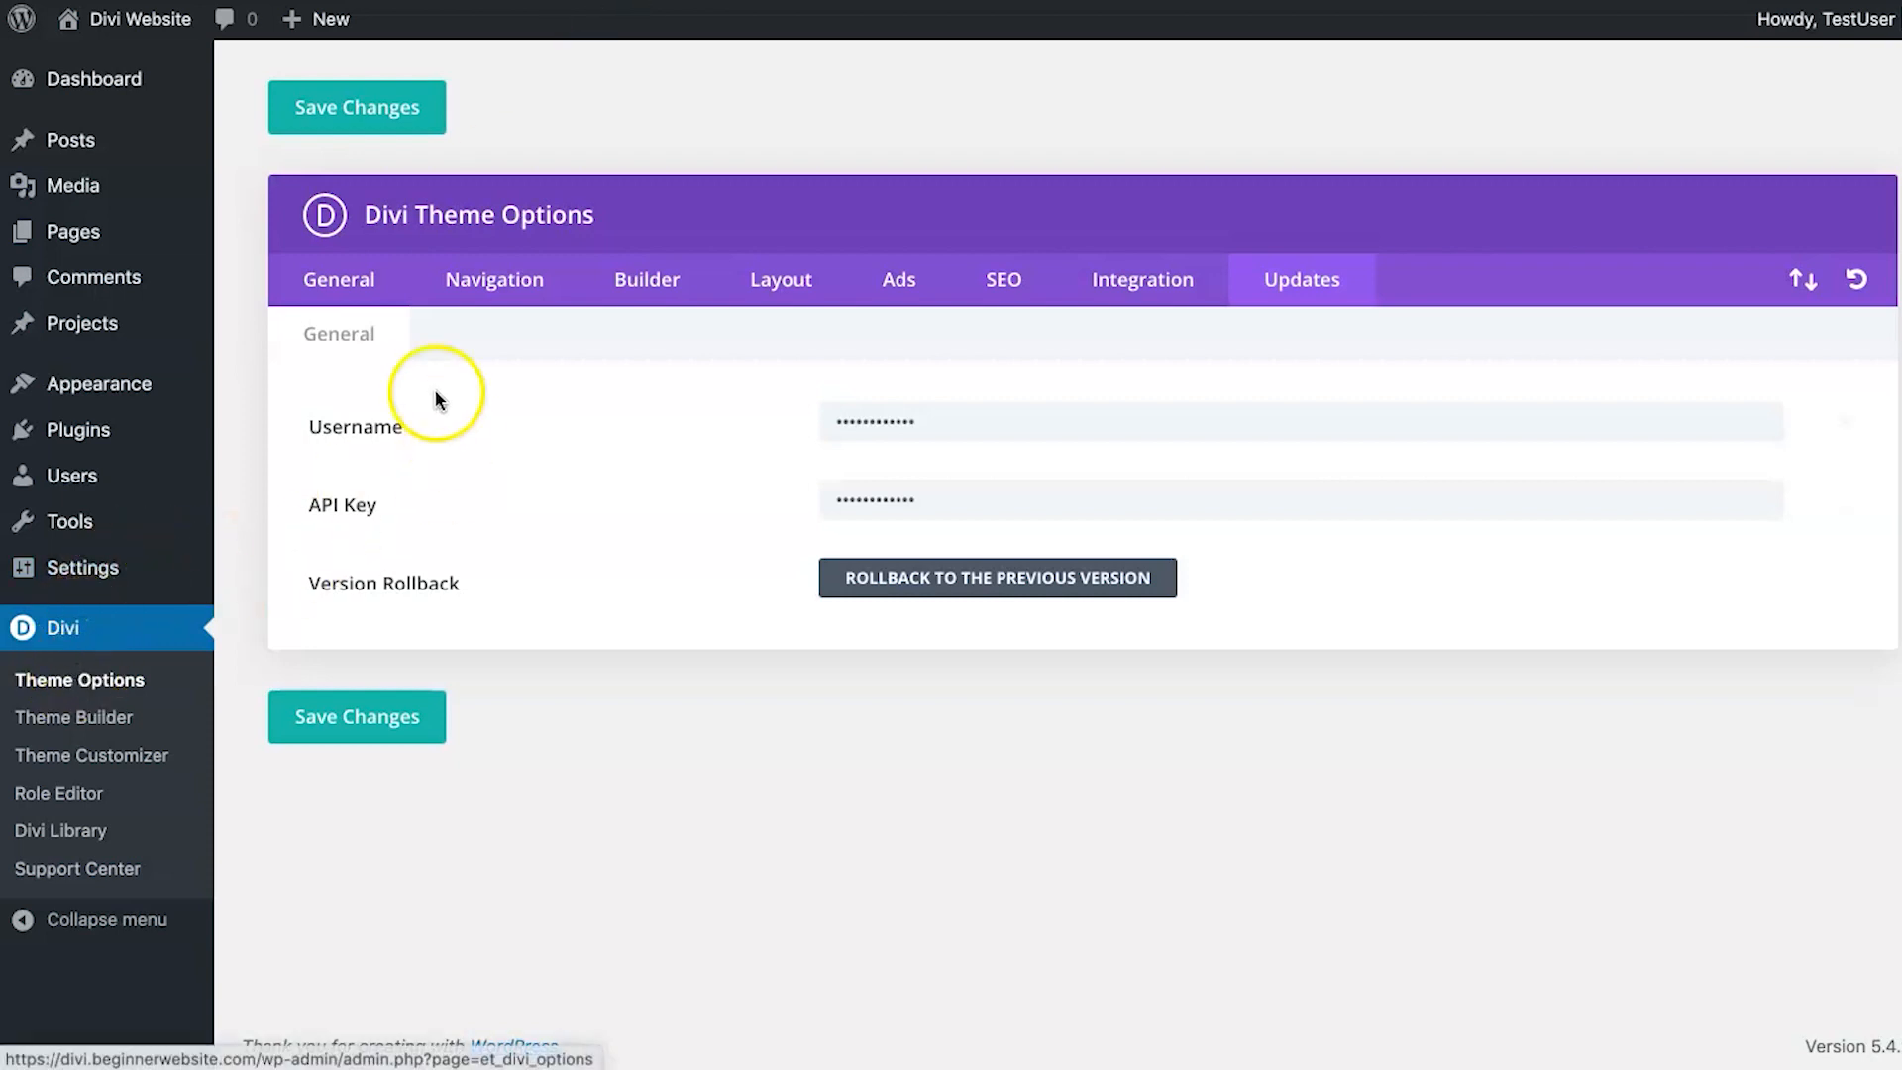
Examine the Color Pickers Default Palette in the General section of the Divi Theme Options.
{"action": "left_click", "coordinate": [330, 279]}
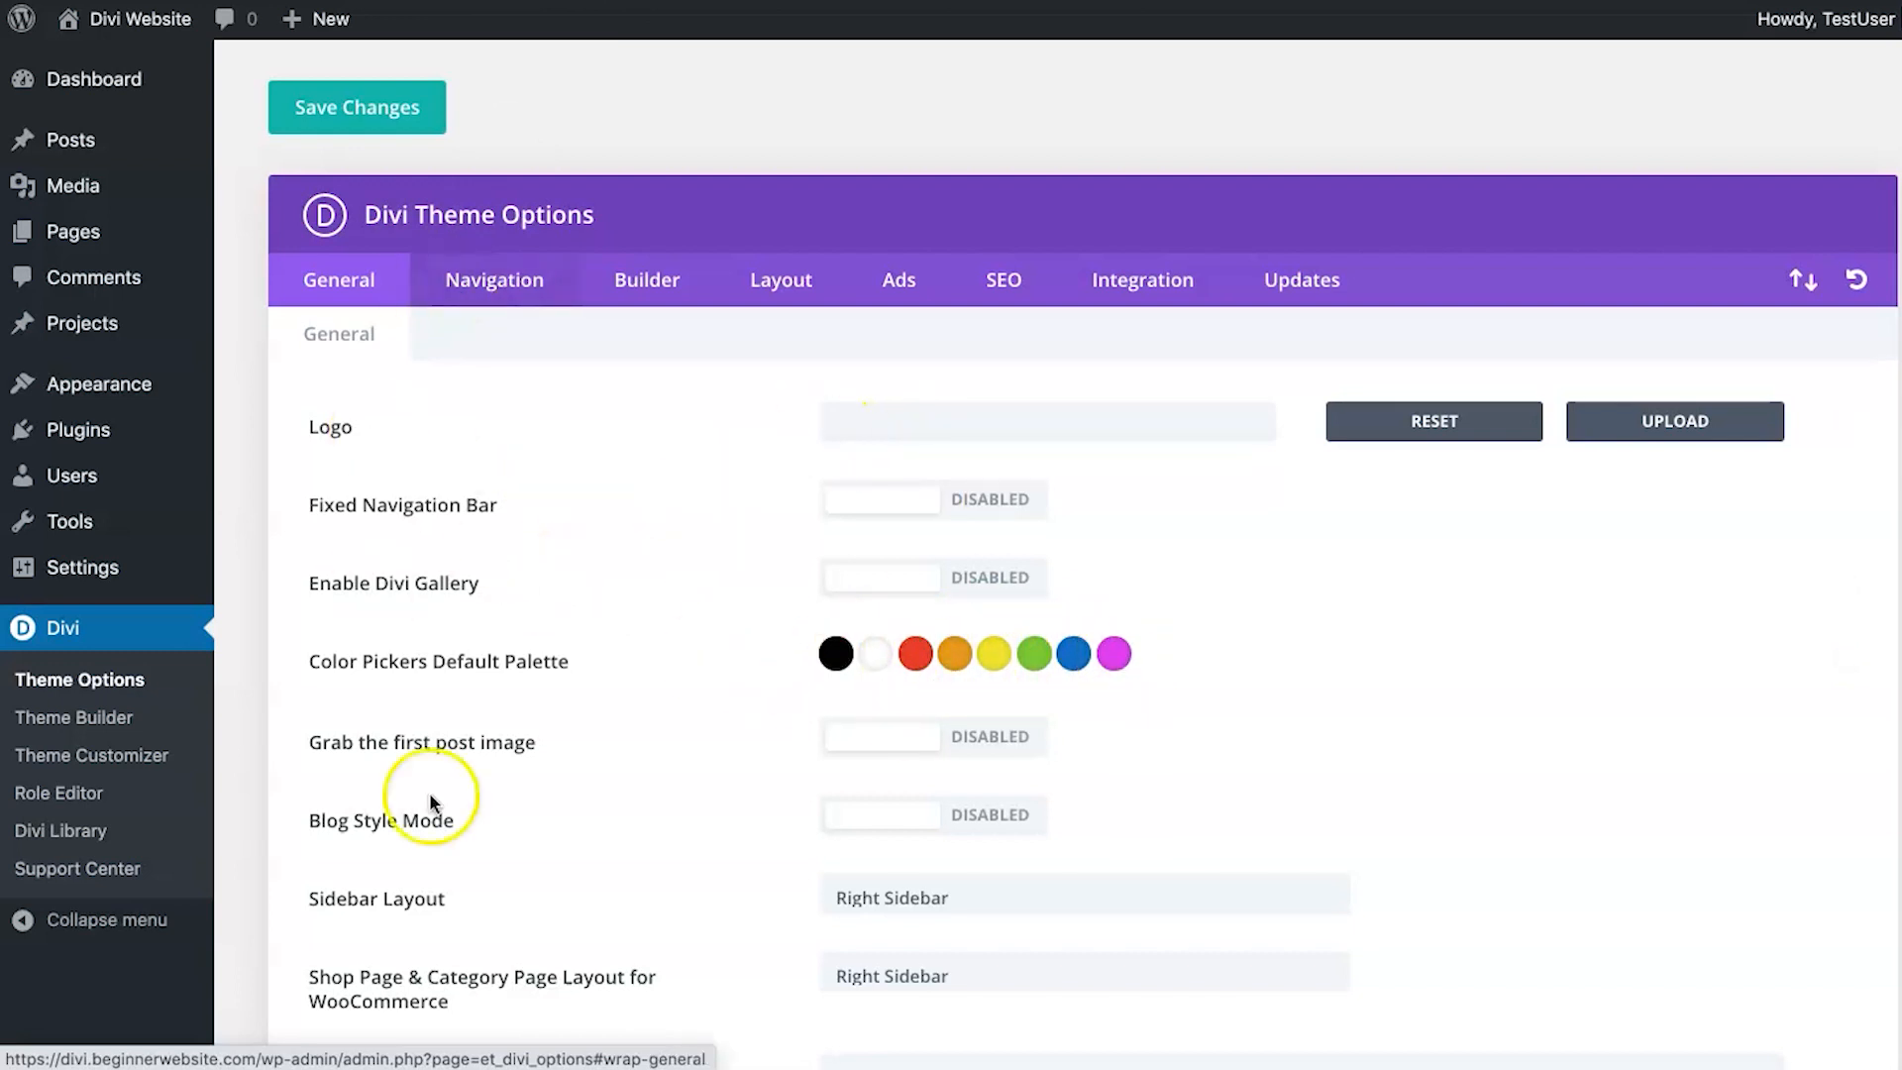
{"action": "left_click", "coordinate": [349, 125]}
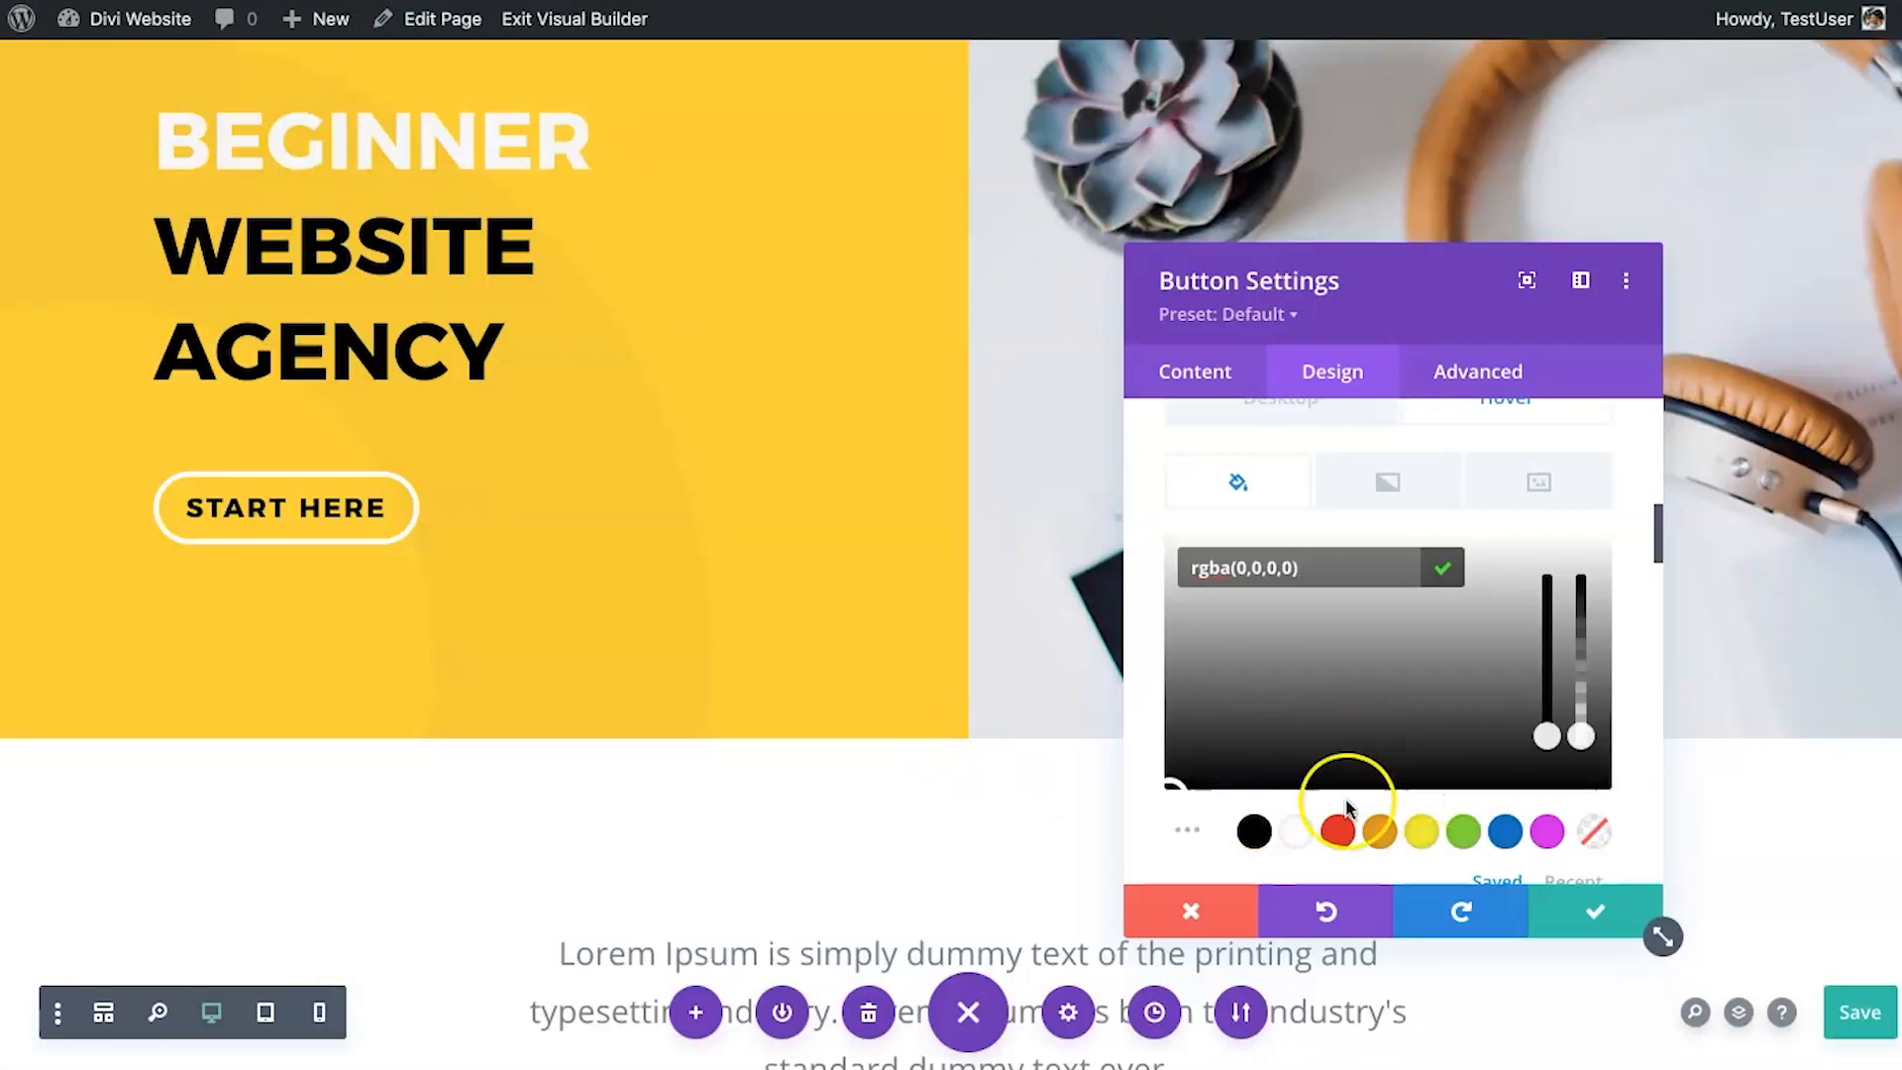
Try red (#e02b20) as the Start Here button's hover background, then set it to white.
{"action": "left_click", "coordinate": [1340, 834]}
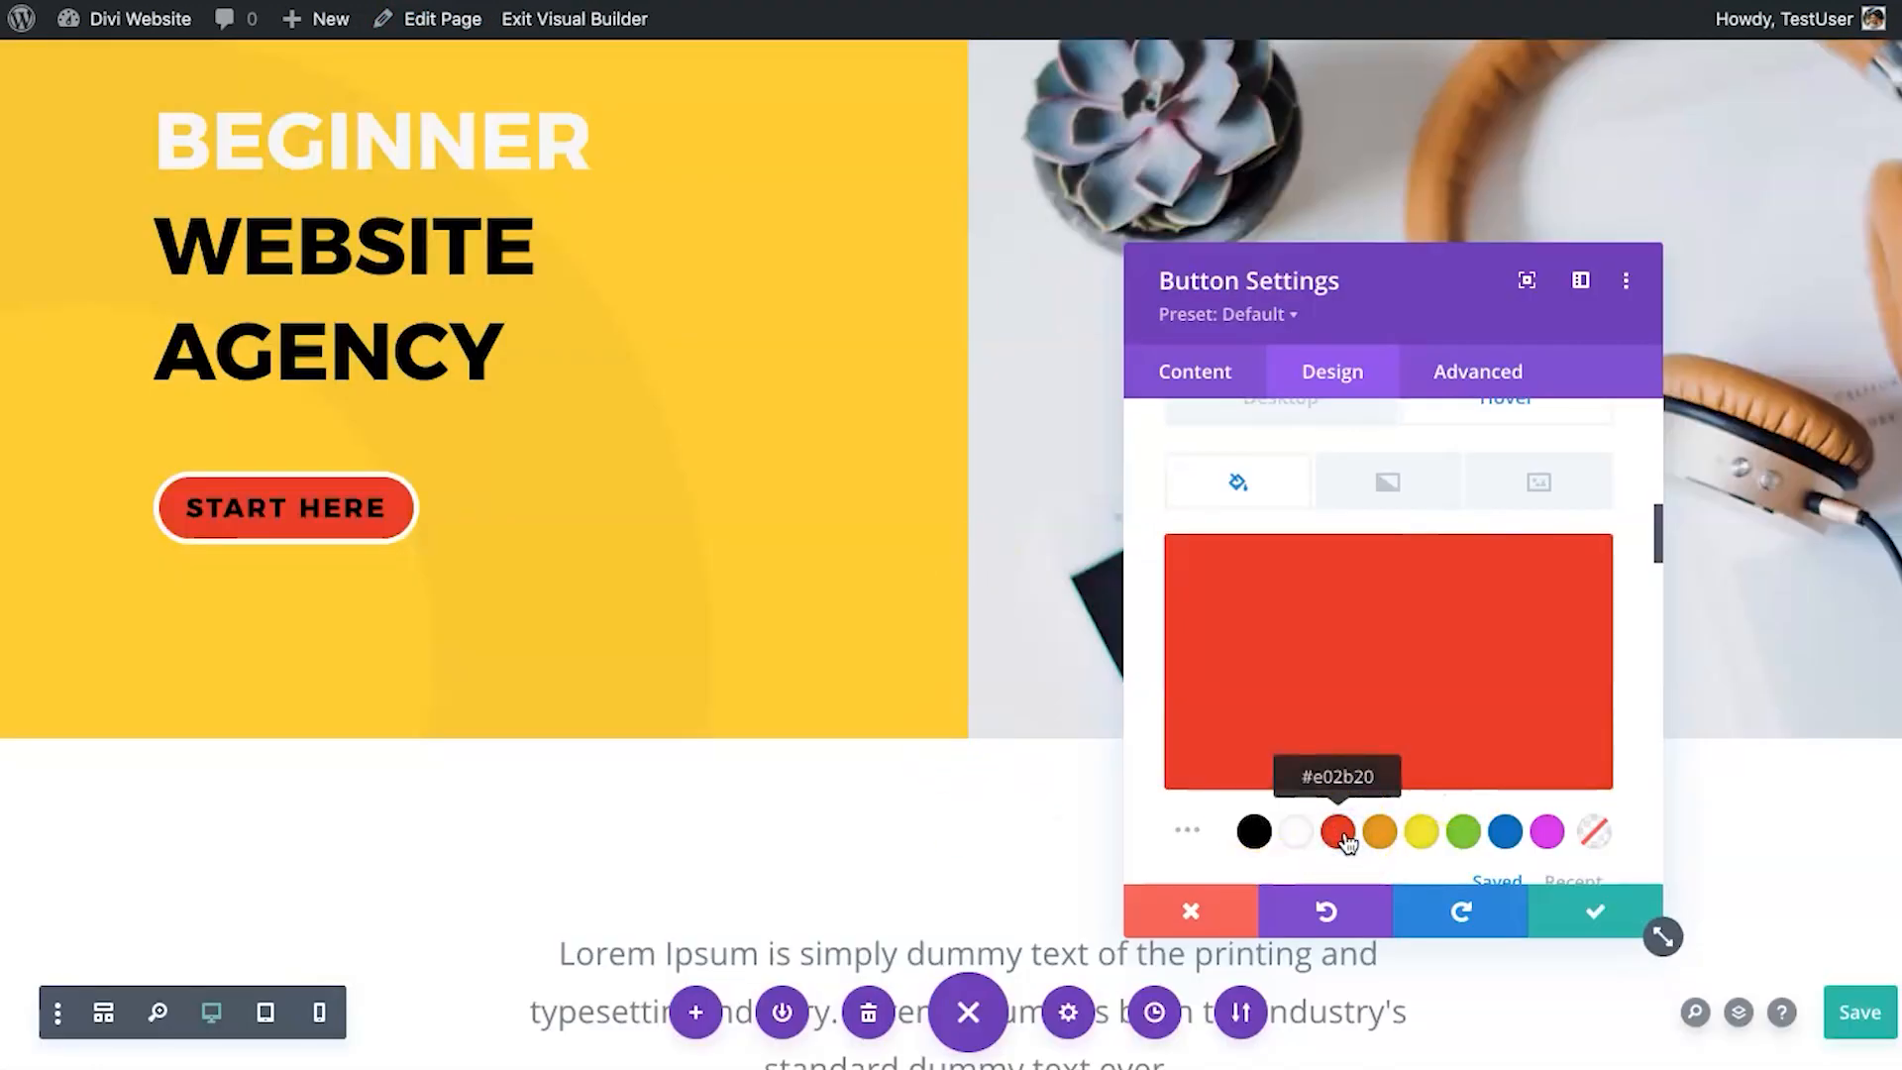
{"action": "left_click", "coordinate": [1298, 832]}
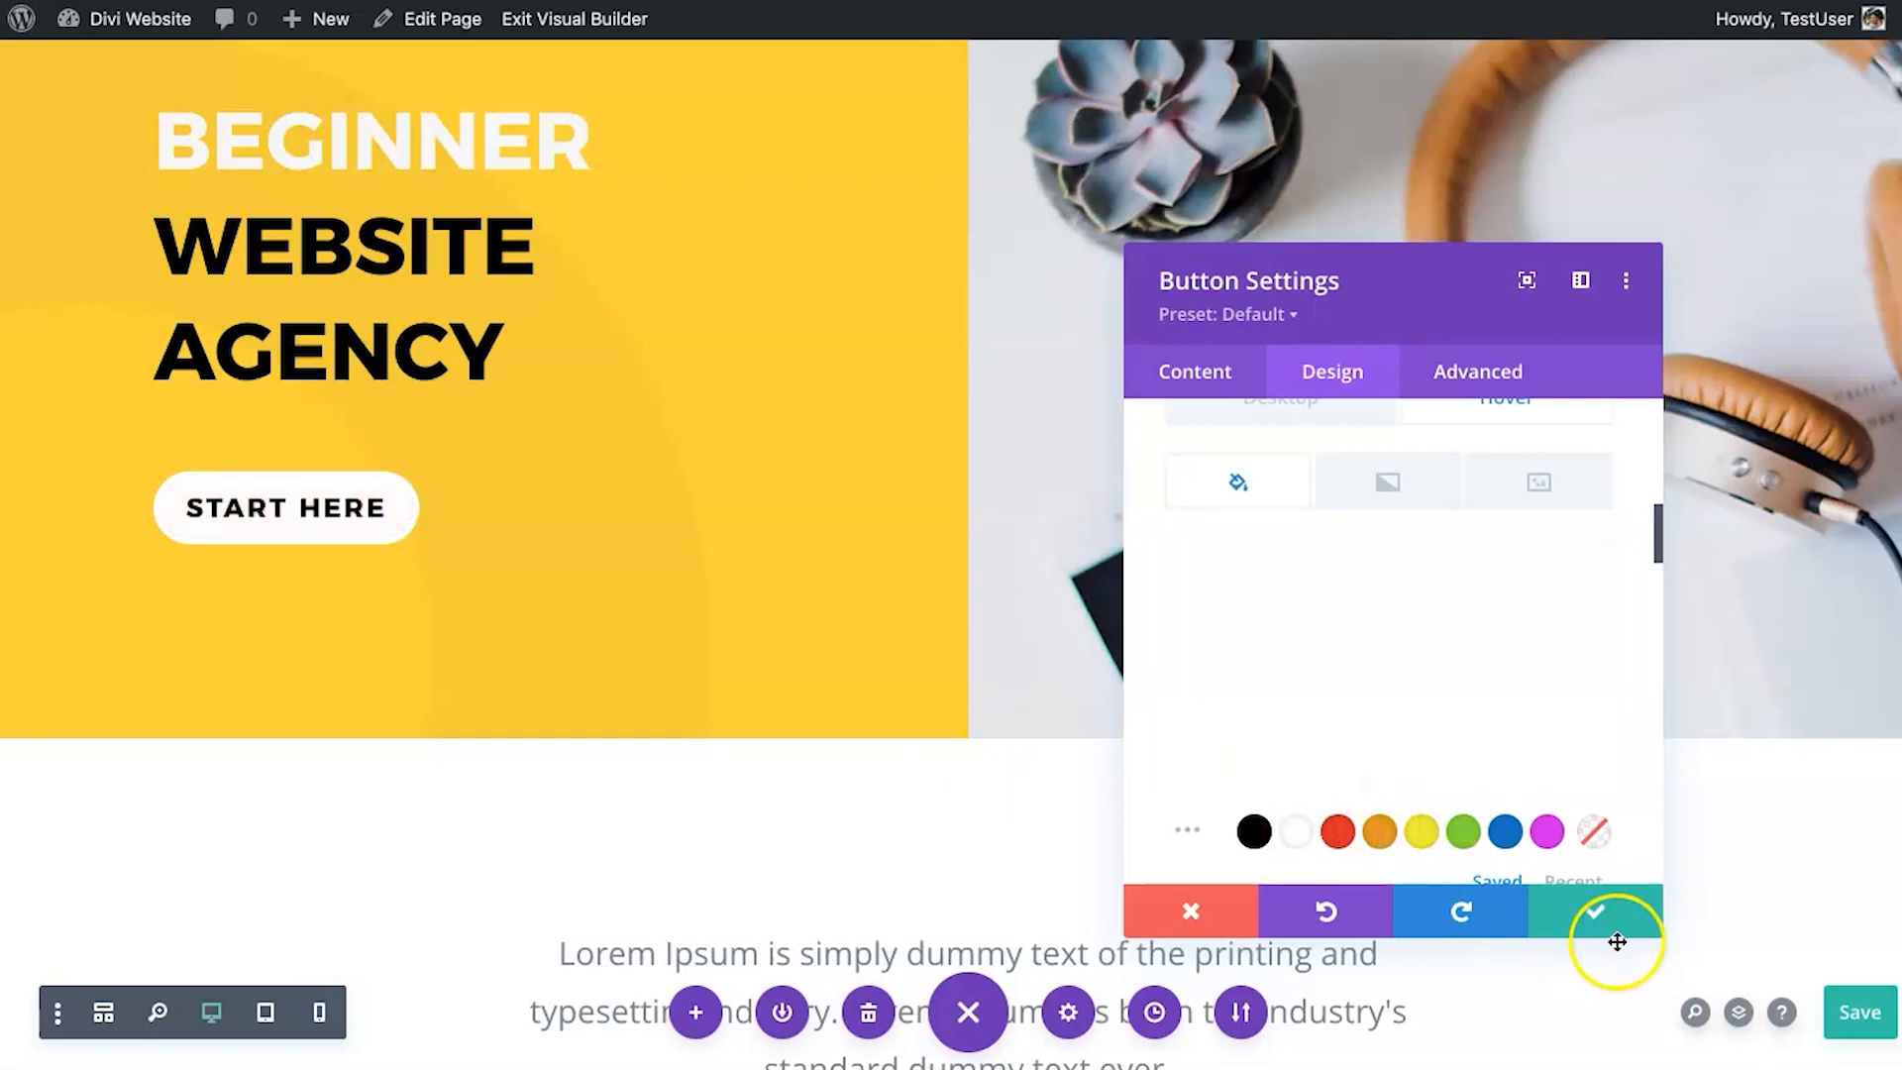
Try white (#ffffff) as the Start Here button's desktop background, then set it to black.
{"action": "scroll", "coordinate": [1444, 621], "scroll_direction": "up", "scroll_amount": 1}
{"action": "left_click", "coordinate": [1367, 495]}
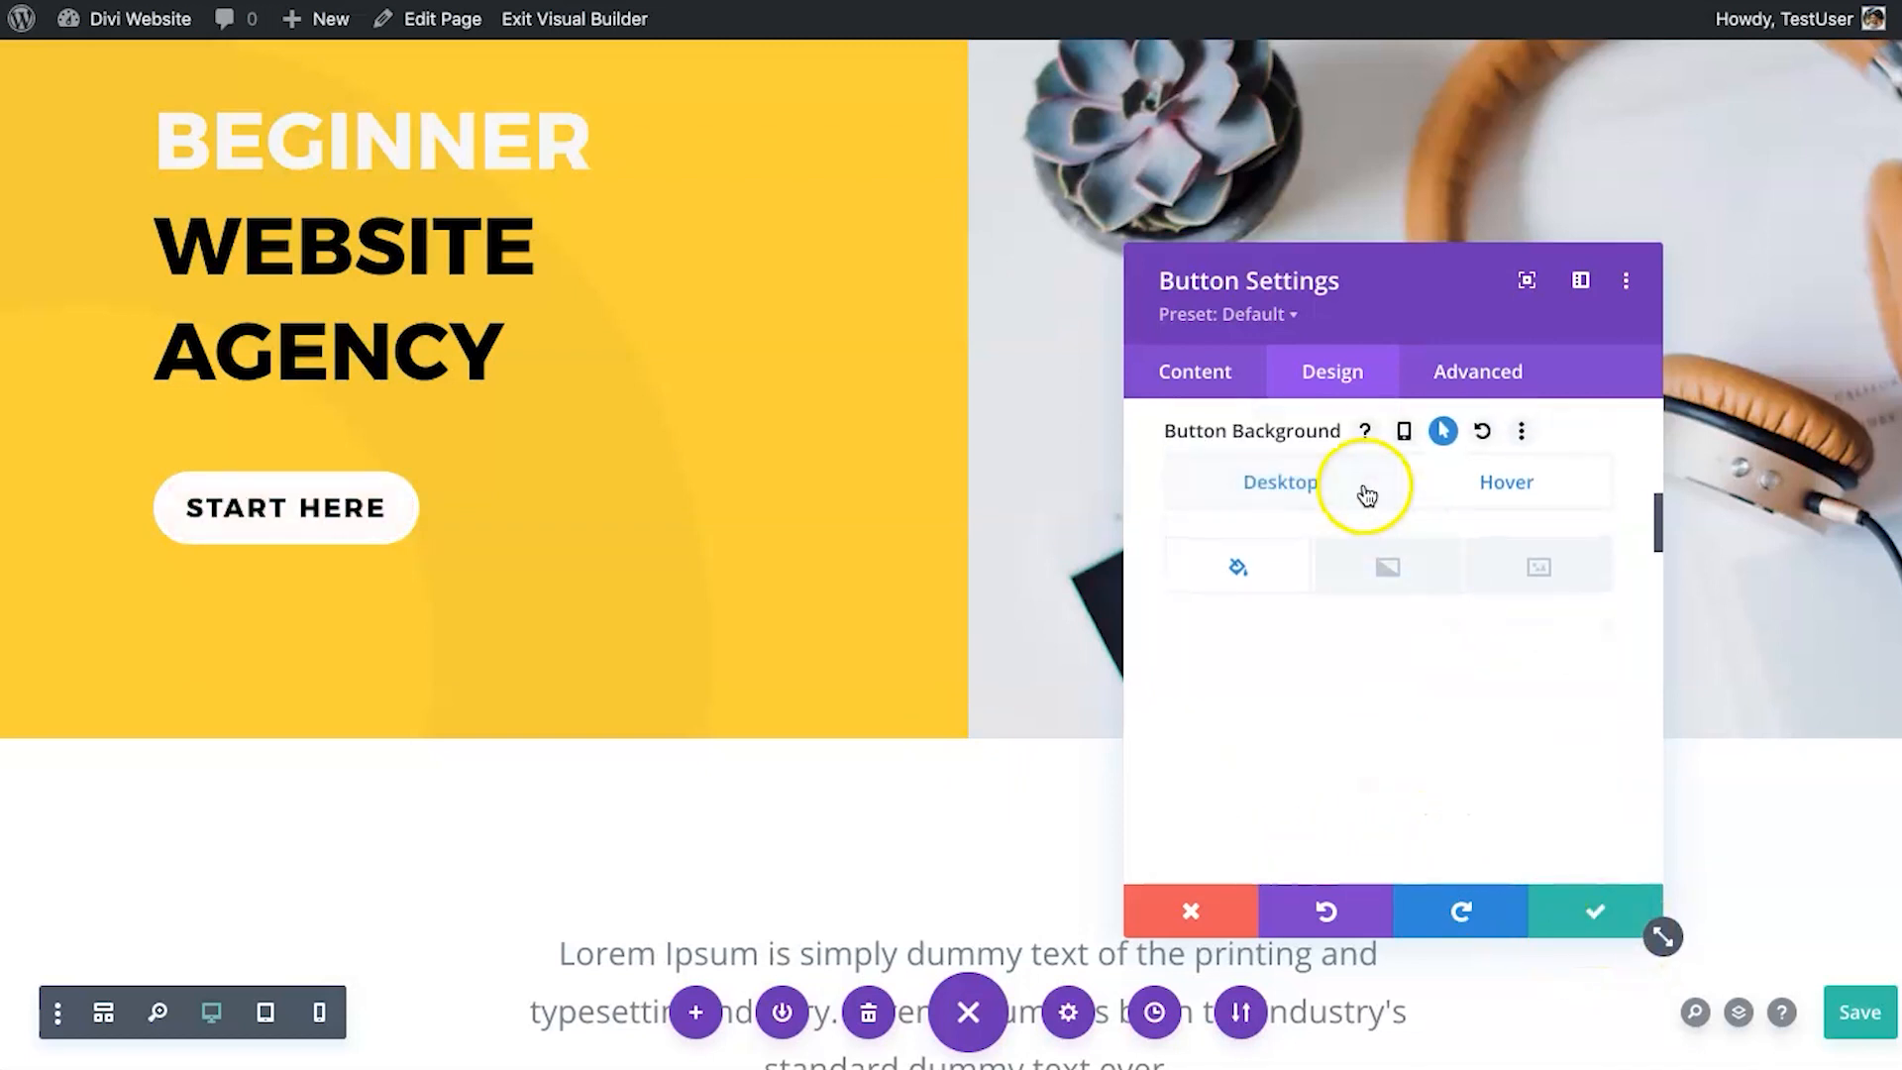
{"action": "scroll", "coordinate": [1351, 616], "scroll_direction": "down", "scroll_amount": 2}
{"action": "left_click", "coordinate": [1298, 725]}
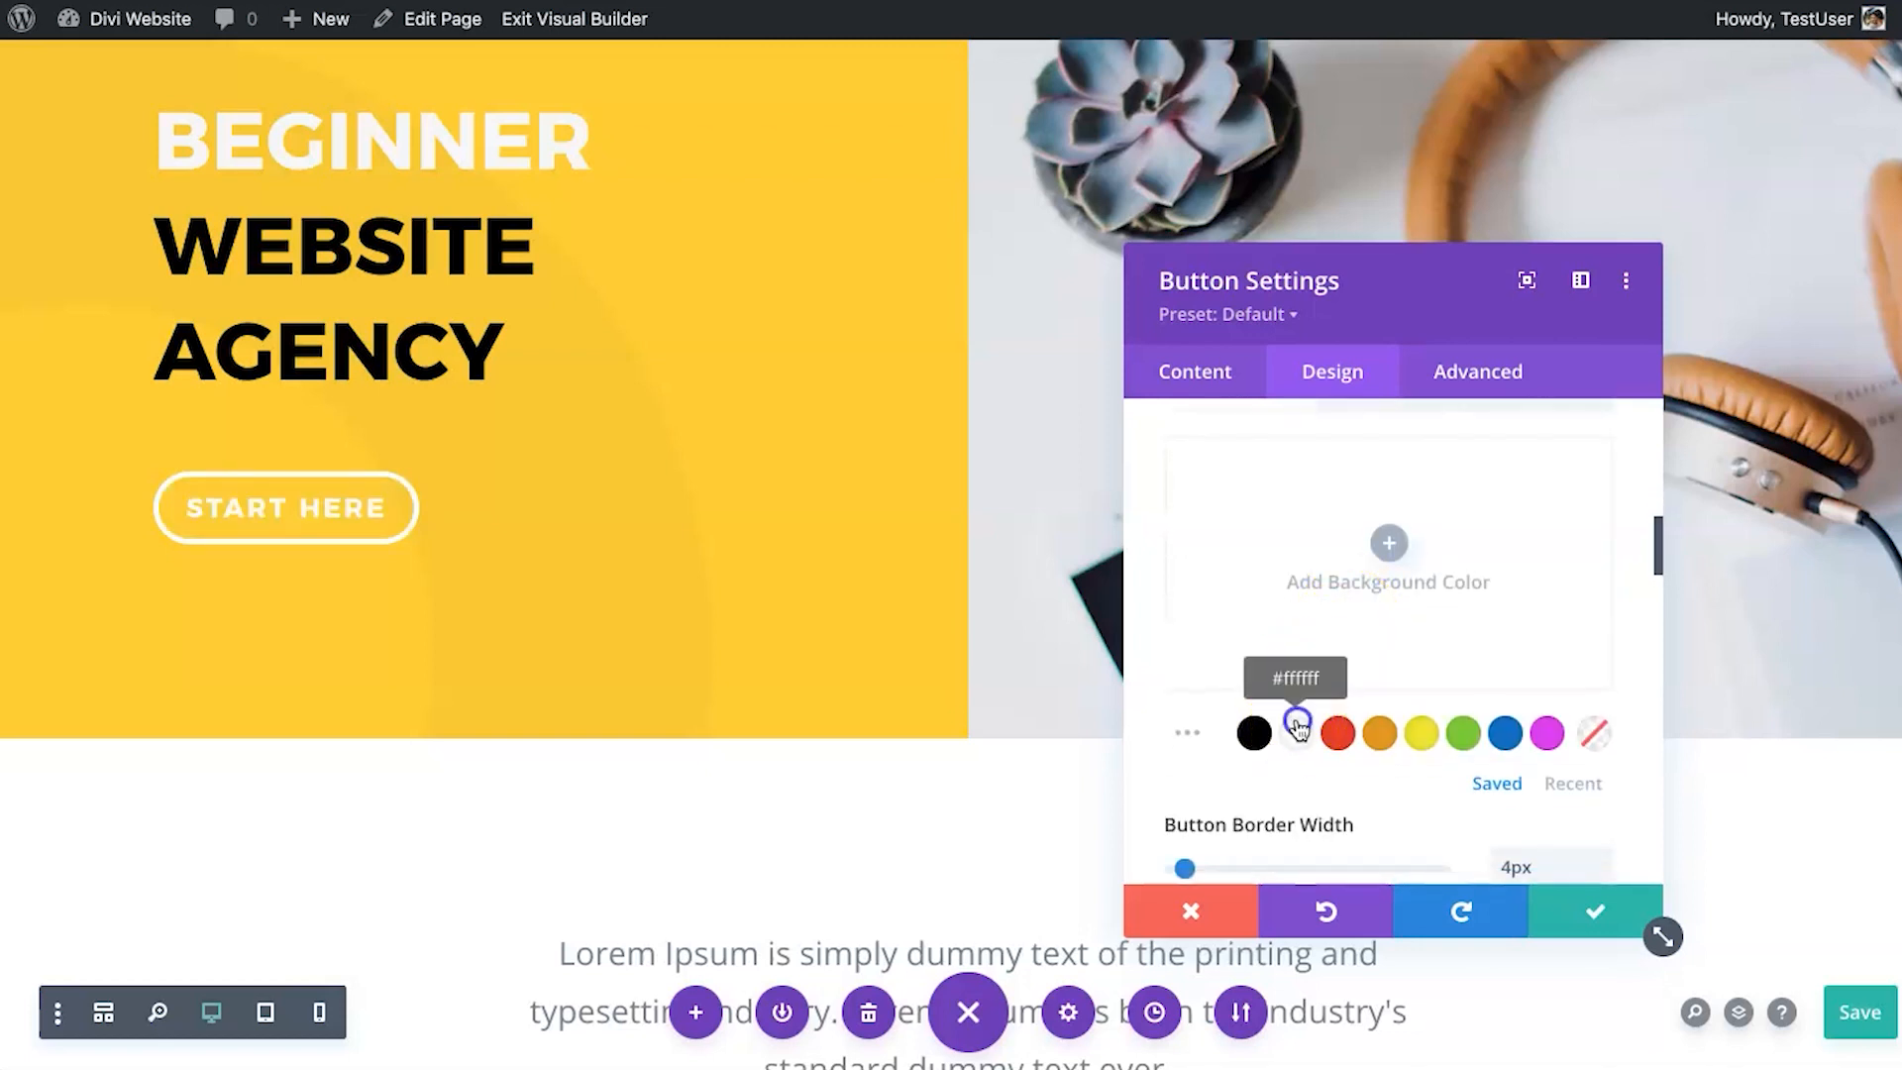
{"action": "scroll", "coordinate": [1346, 777], "scroll_direction": "down", "scroll_amount": 2}
{"action": "left_click", "coordinate": [1254, 687]}
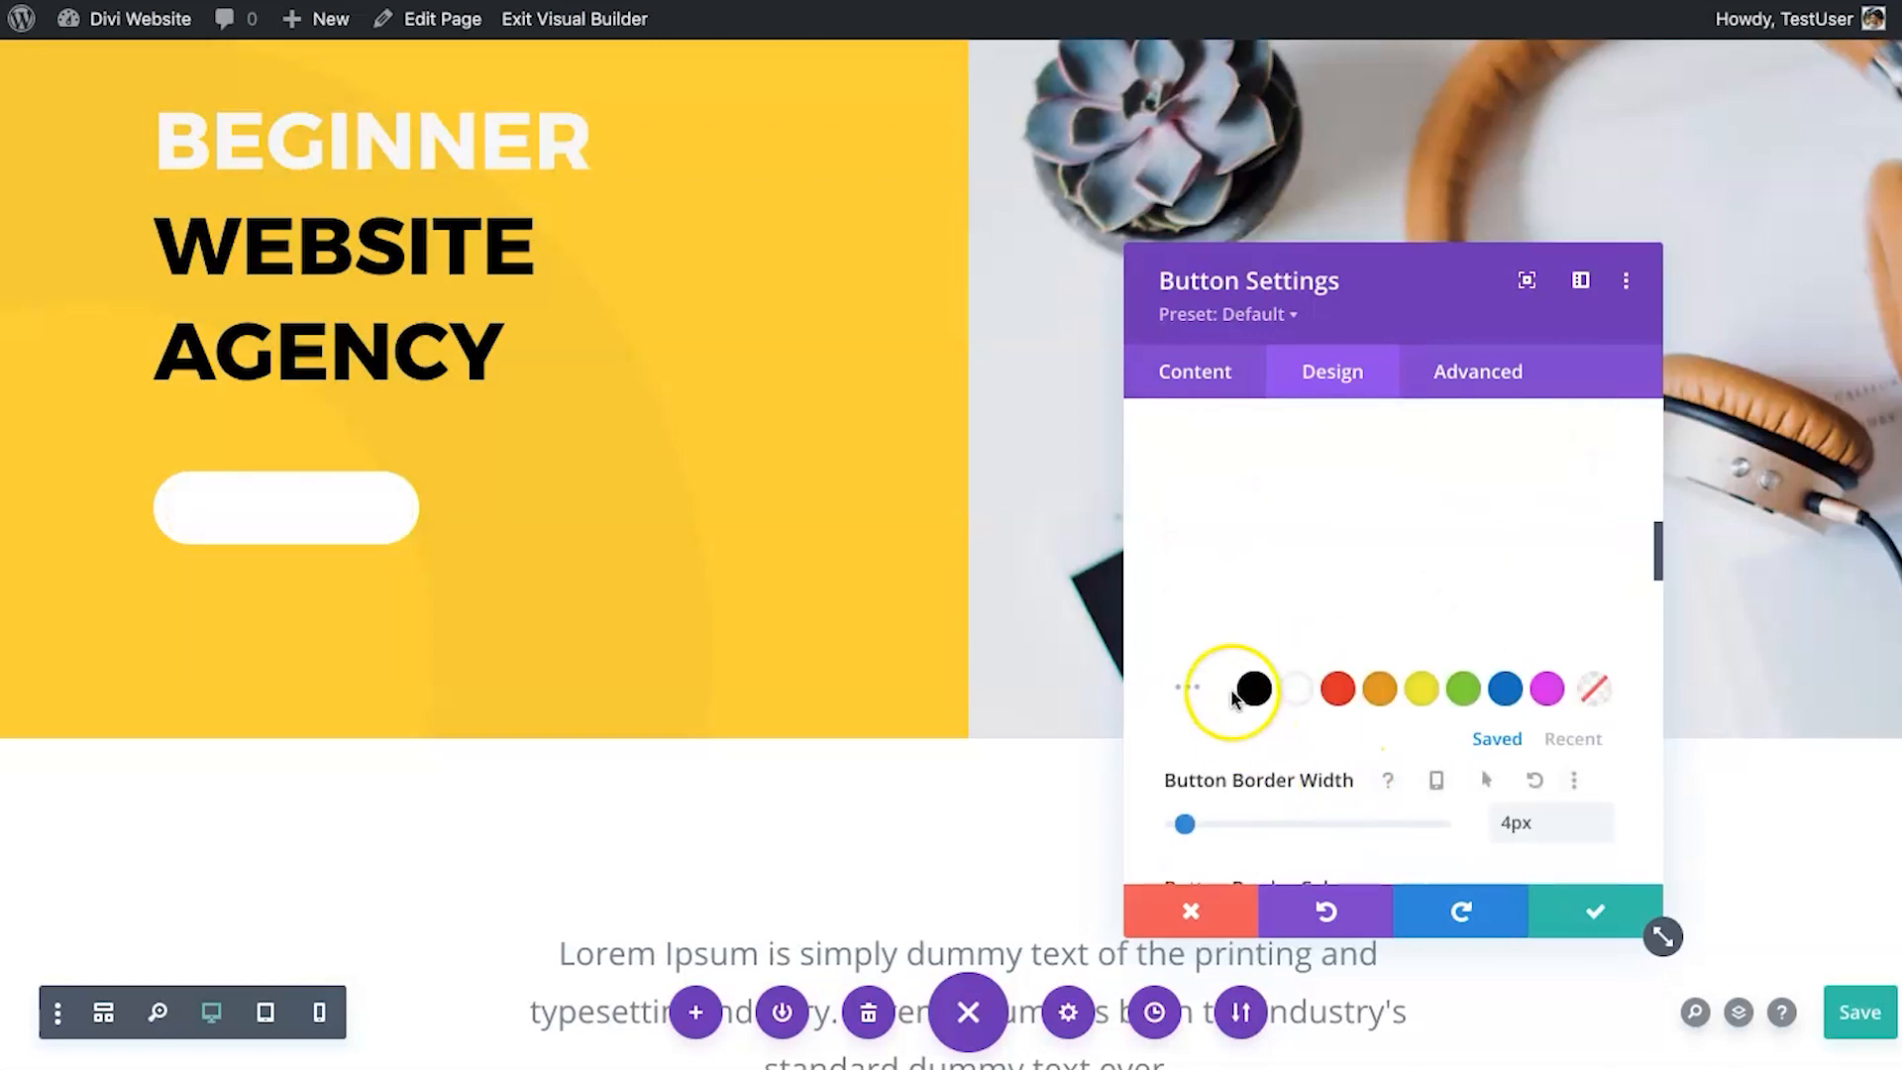
{"action": "scroll", "coordinate": [1347, 634], "scroll_direction": "up", "scroll_amount": 2}
{"action": "left_click", "coordinate": [1477, 506]}
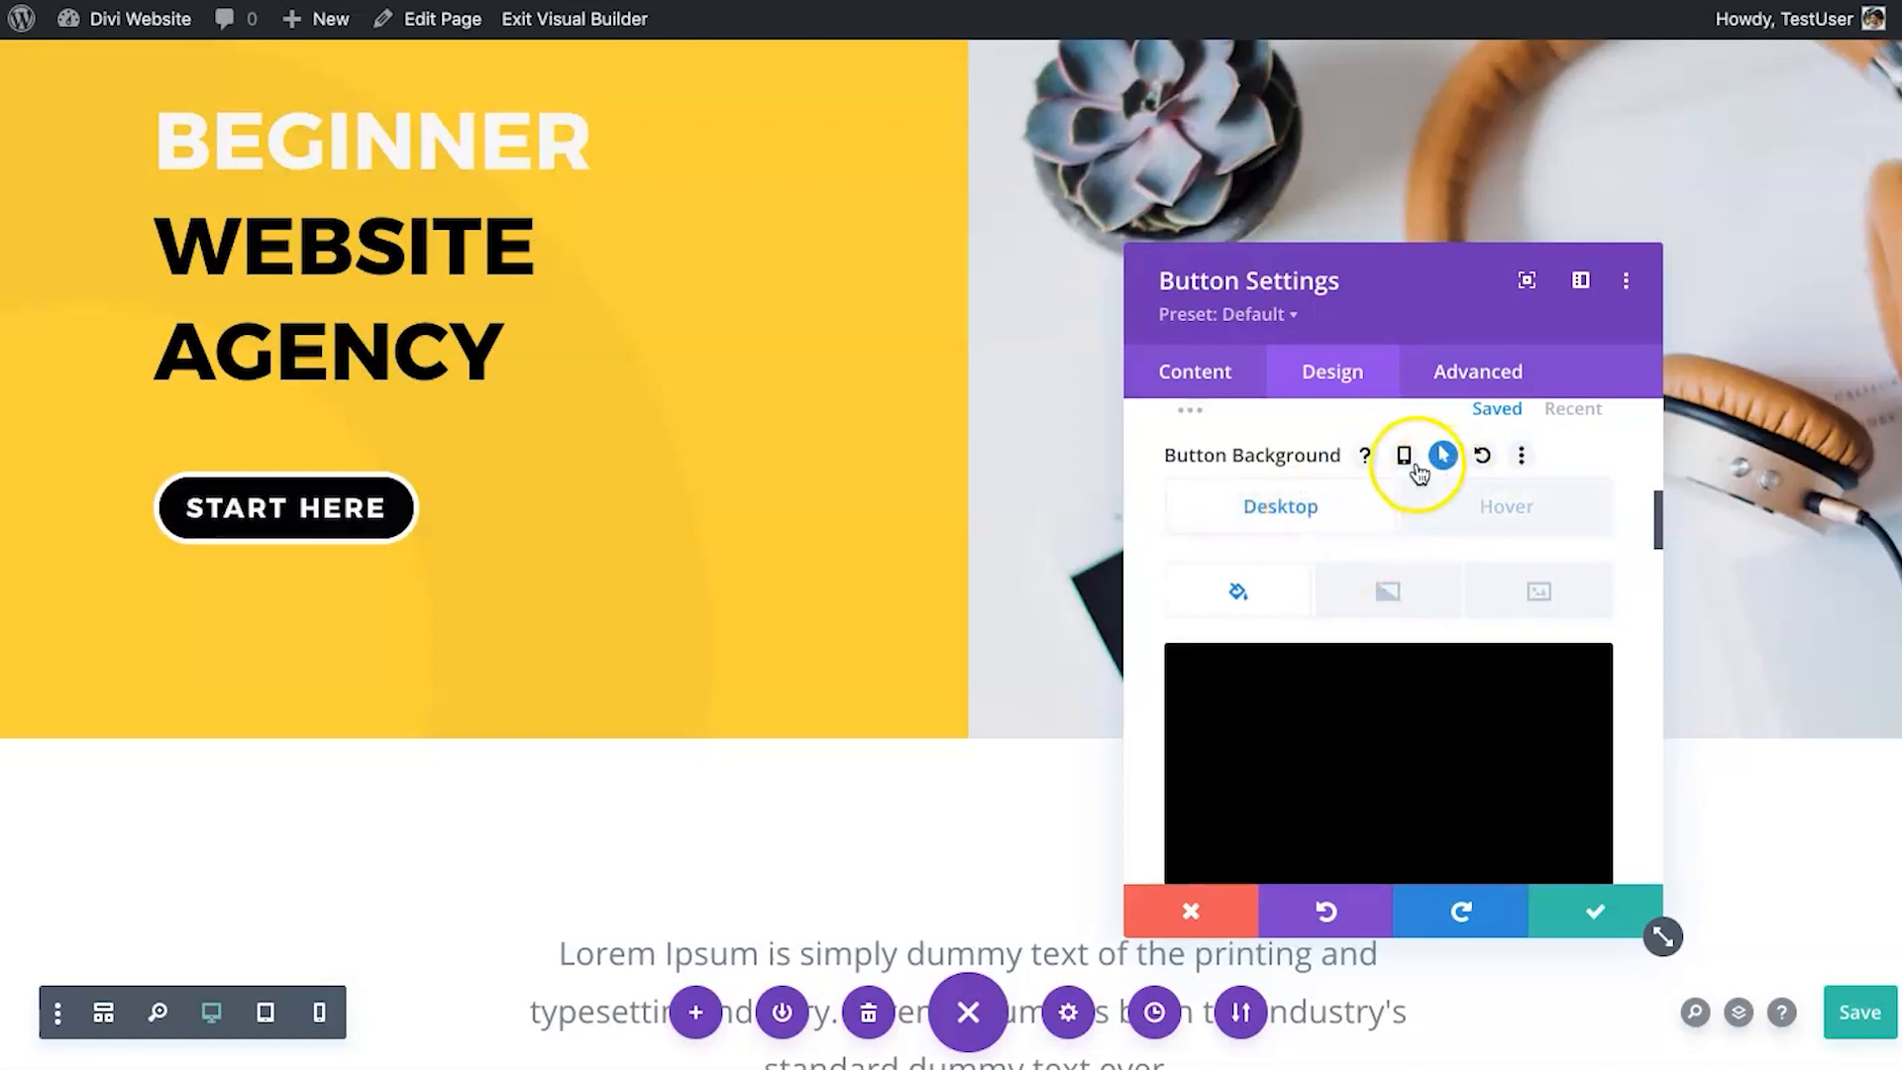
Set the Start Here button's border width to 6px and its border radius to 100px.
{"action": "scroll", "coordinate": [1400, 466], "scroll_direction": "down", "scroll_amount": 1}
{"action": "scroll", "coordinate": [1416, 555], "scroll_direction": "down", "scroll_amount": 5}
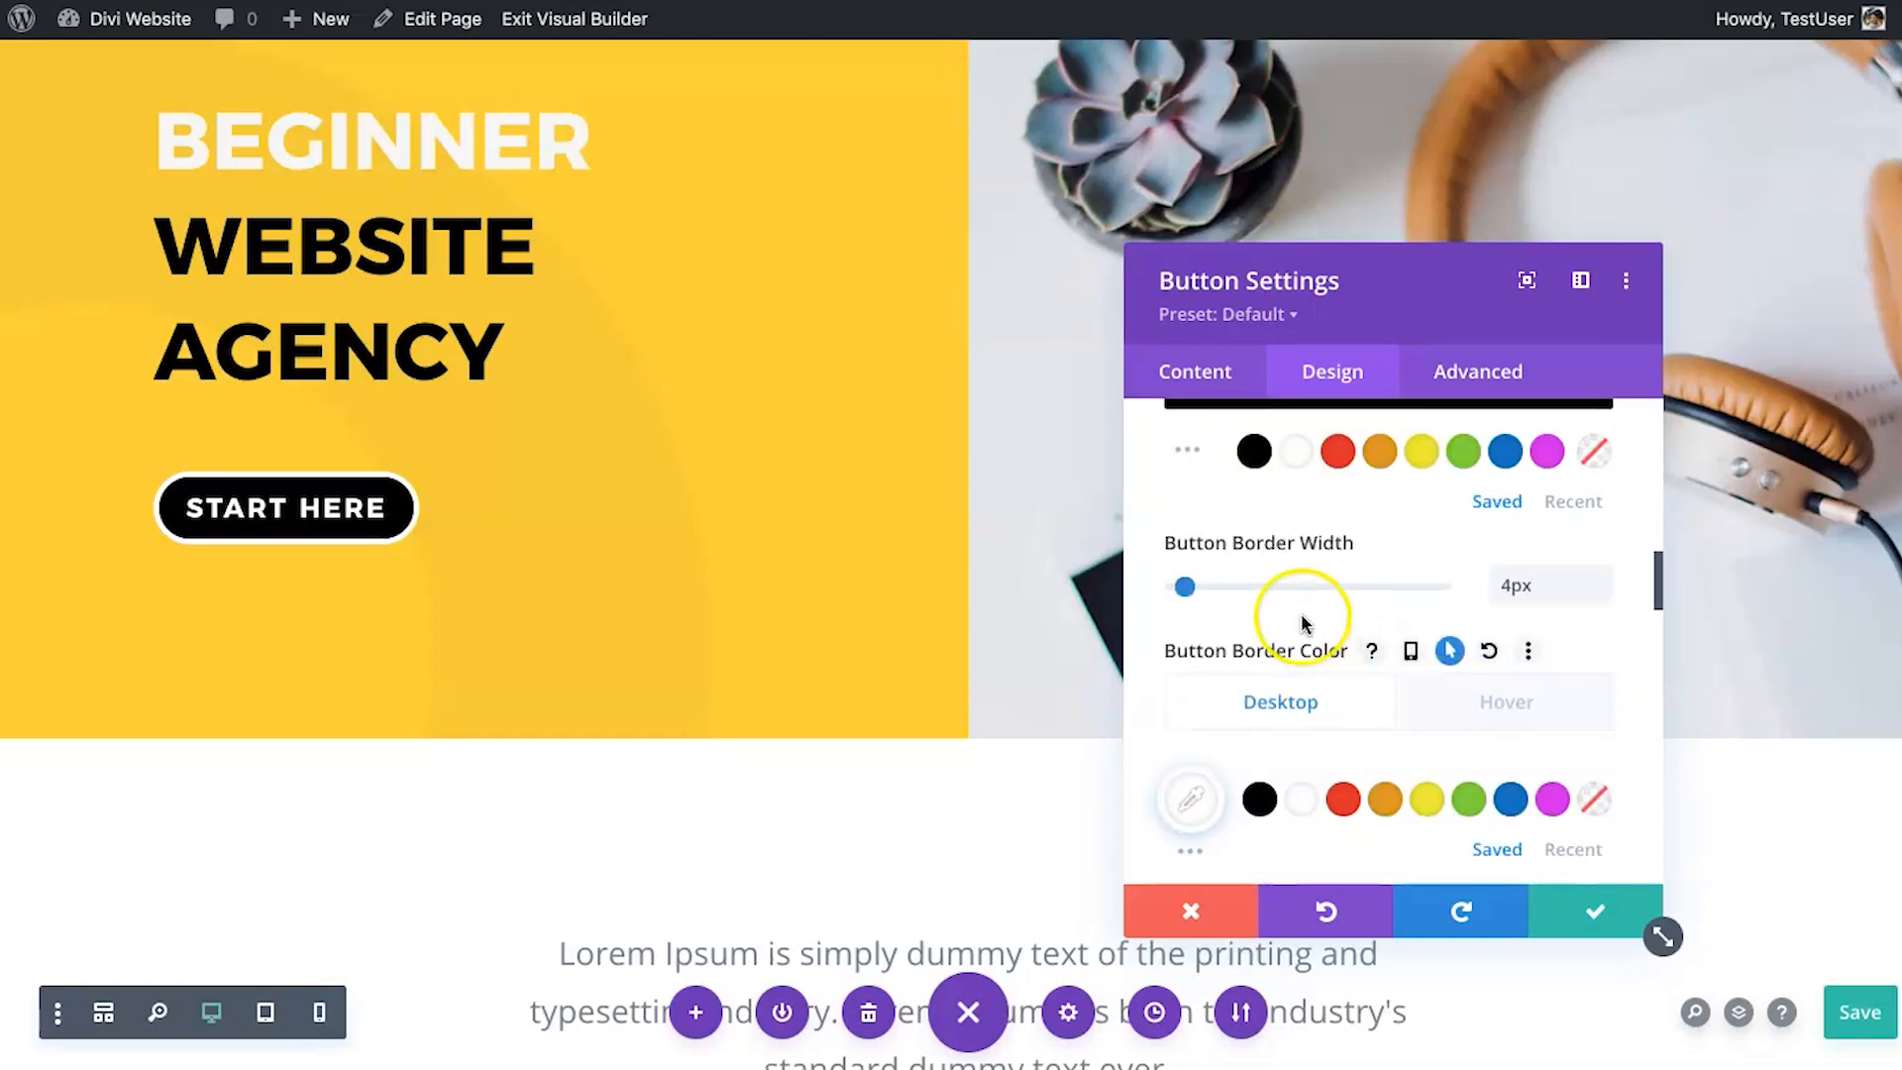
{"action": "mouse_move", "coordinate": [1184, 586]}
{"action": "left_mouse_down"}
{"action": "mouse_move", "coordinate": [1216, 588]}
{"action": "mouse_move", "coordinate": [1189, 587]}
{"action": "left_mouse_up"}
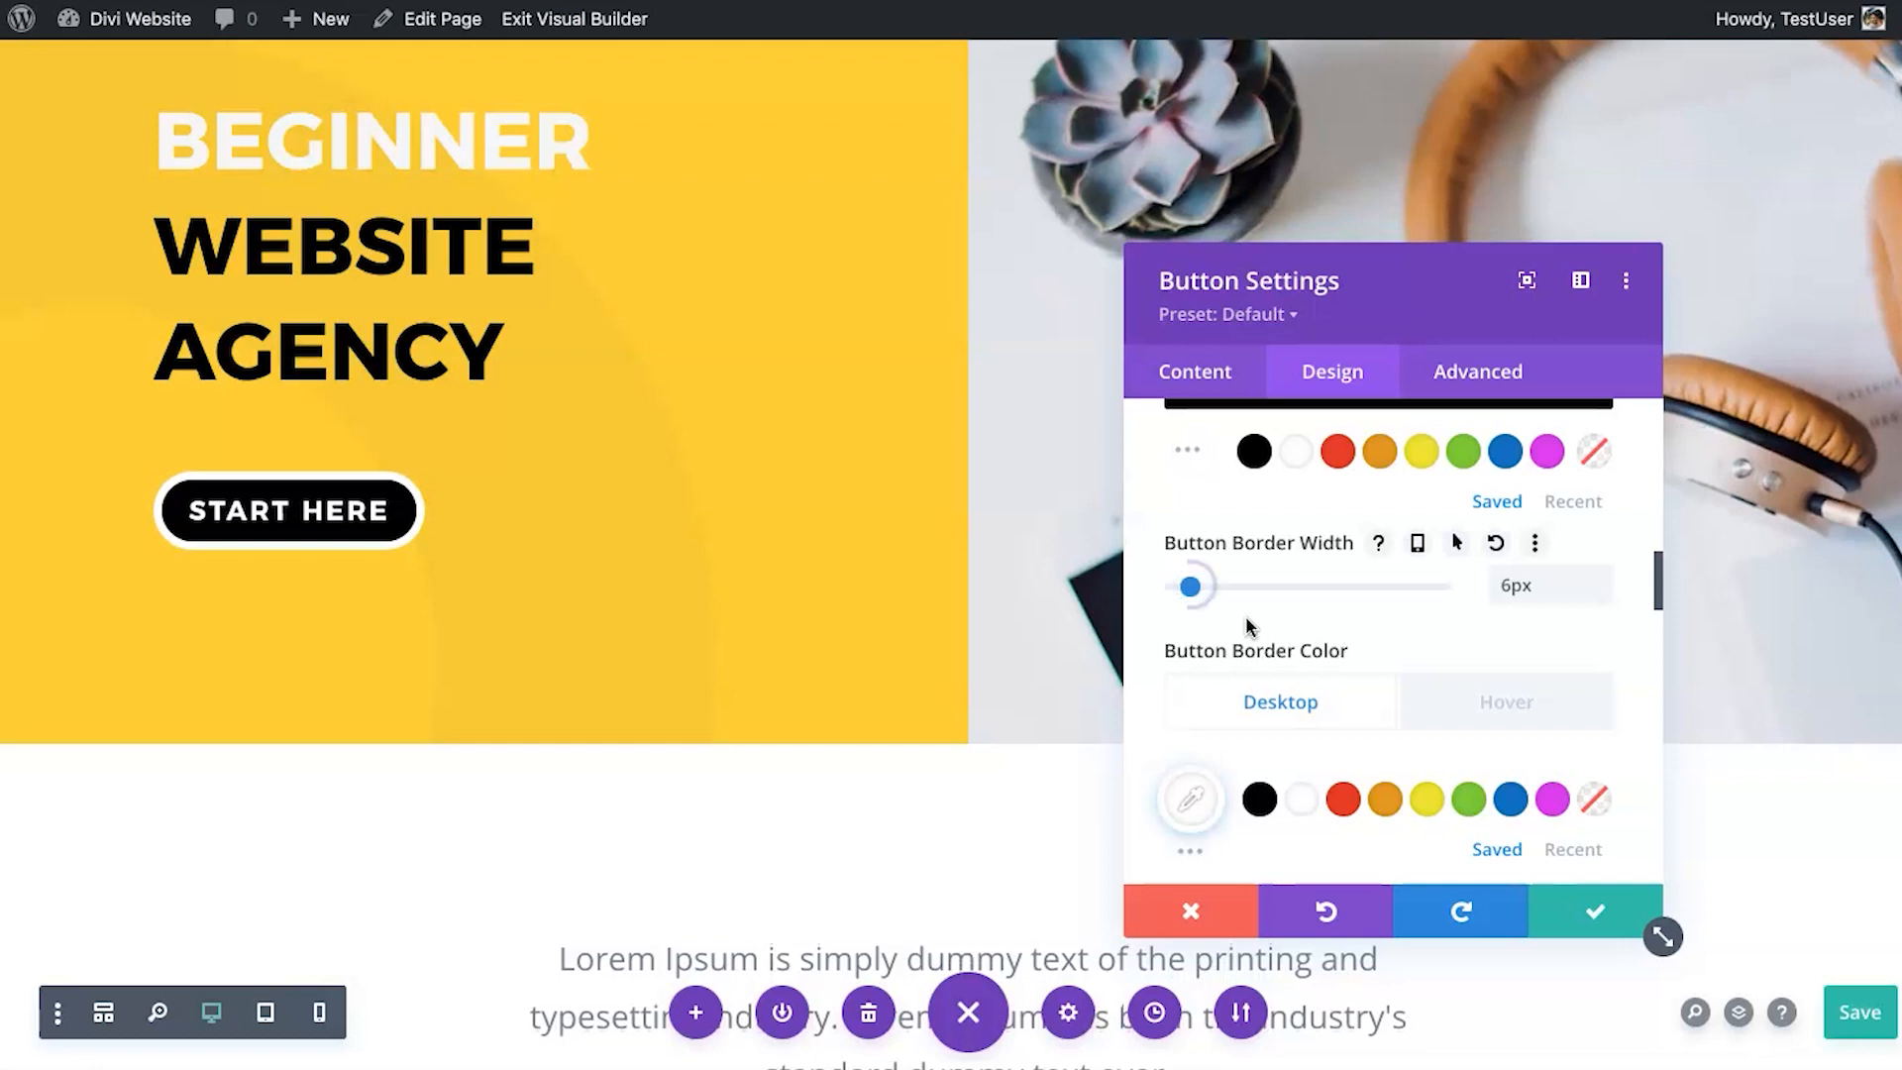
{"action": "scroll", "coordinate": [1245, 615], "scroll_direction": "down", "scroll_amount": 3}
{"action": "left_click_drag", "start_coordinate": [1329, 621], "coordinate": [1519, 598]}
{"action": "left_click_drag", "start_coordinate": [1077, 616], "coordinate": [1545, 619]}
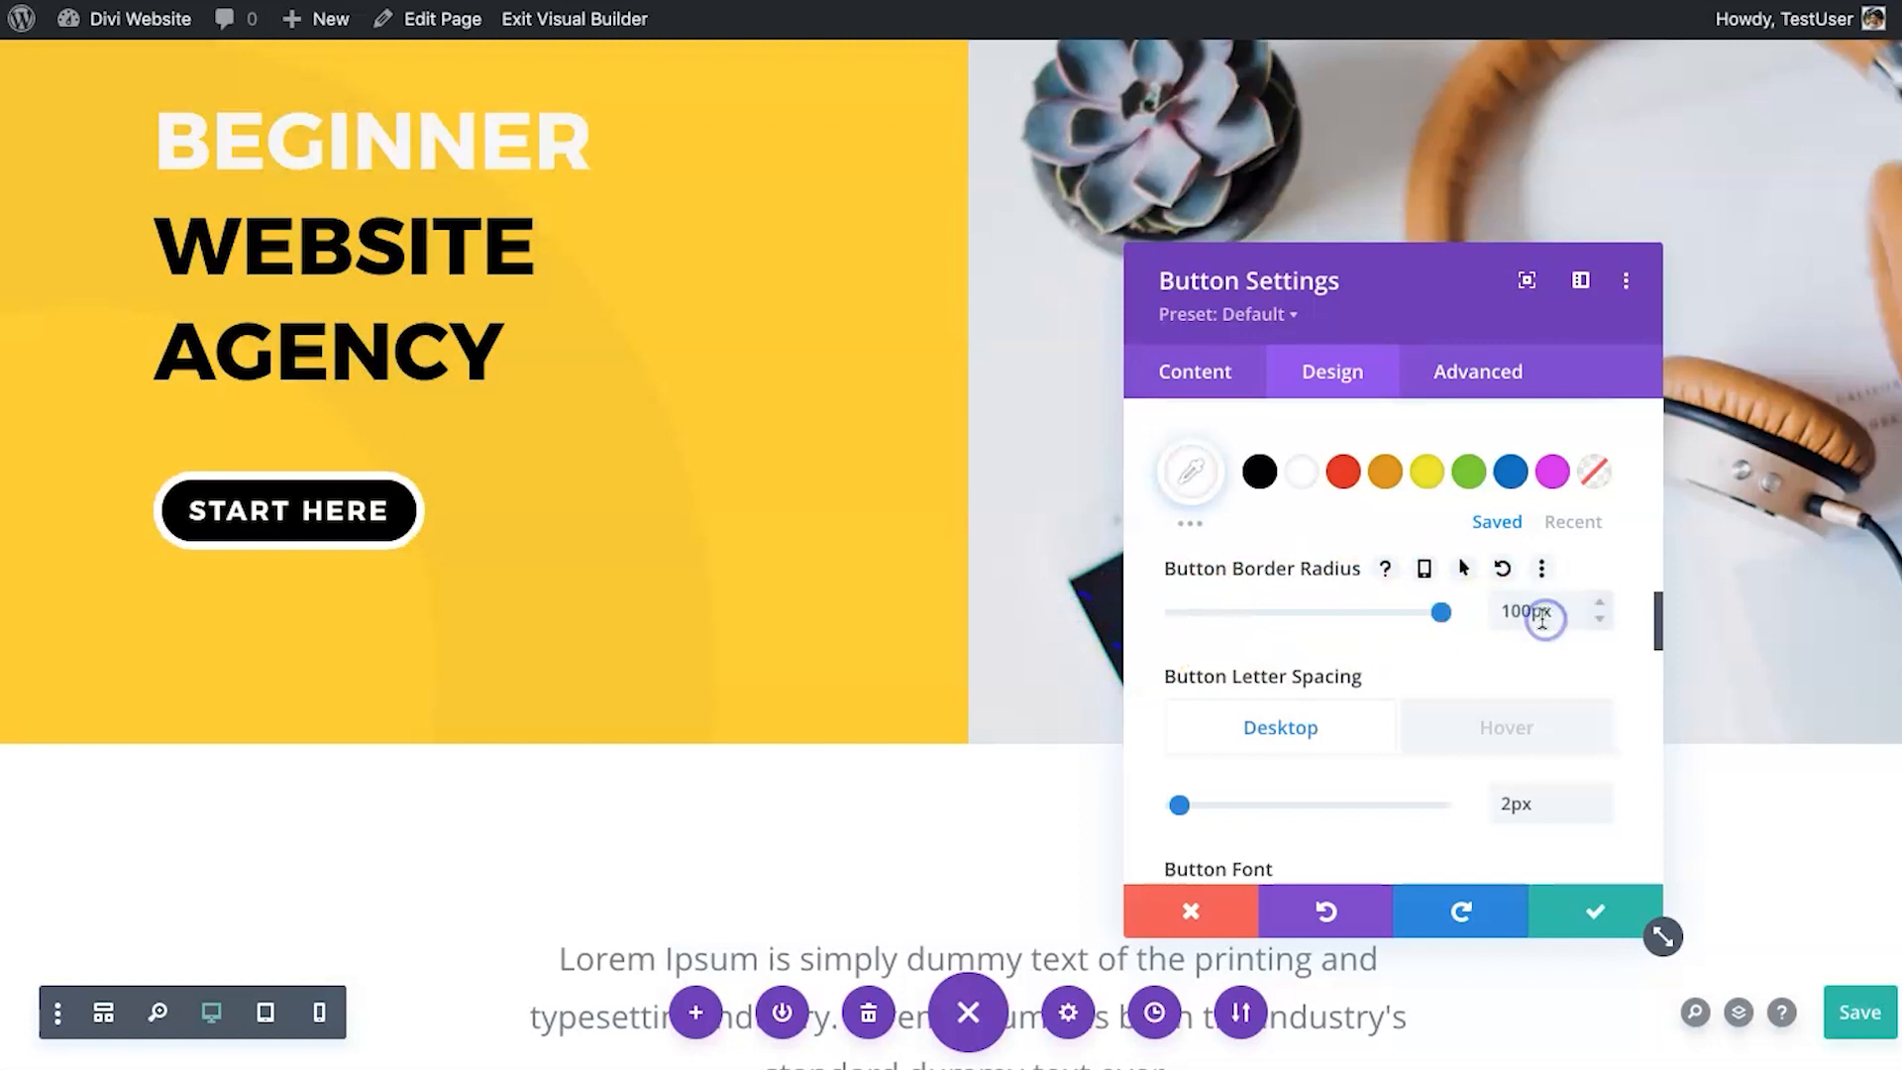
Try the Ultra Light font weight on the Start Here button, then set it to Bold.
{"action": "scroll", "coordinate": [1274, 777], "scroll_direction": "down", "scroll_amount": 3}
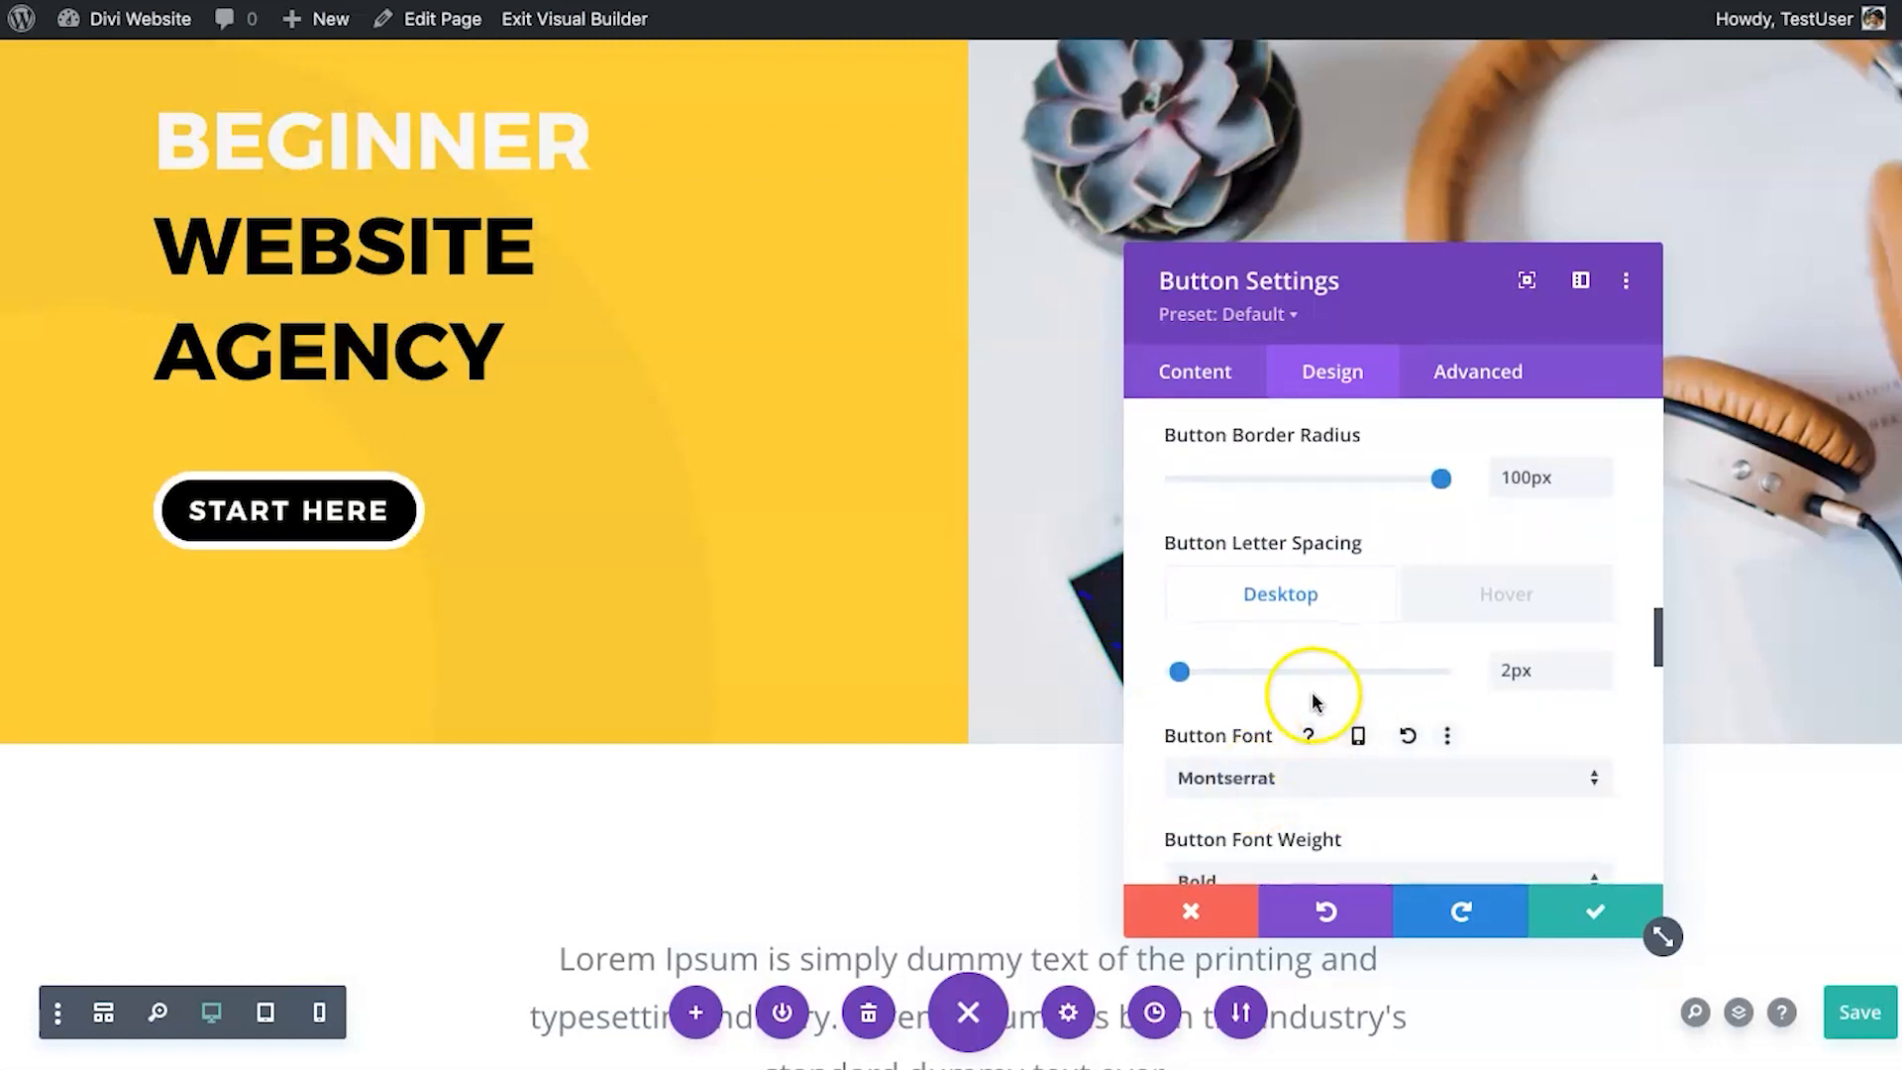
{"action": "scroll", "coordinate": [1288, 714], "scroll_direction": "down", "scroll_amount": 3}
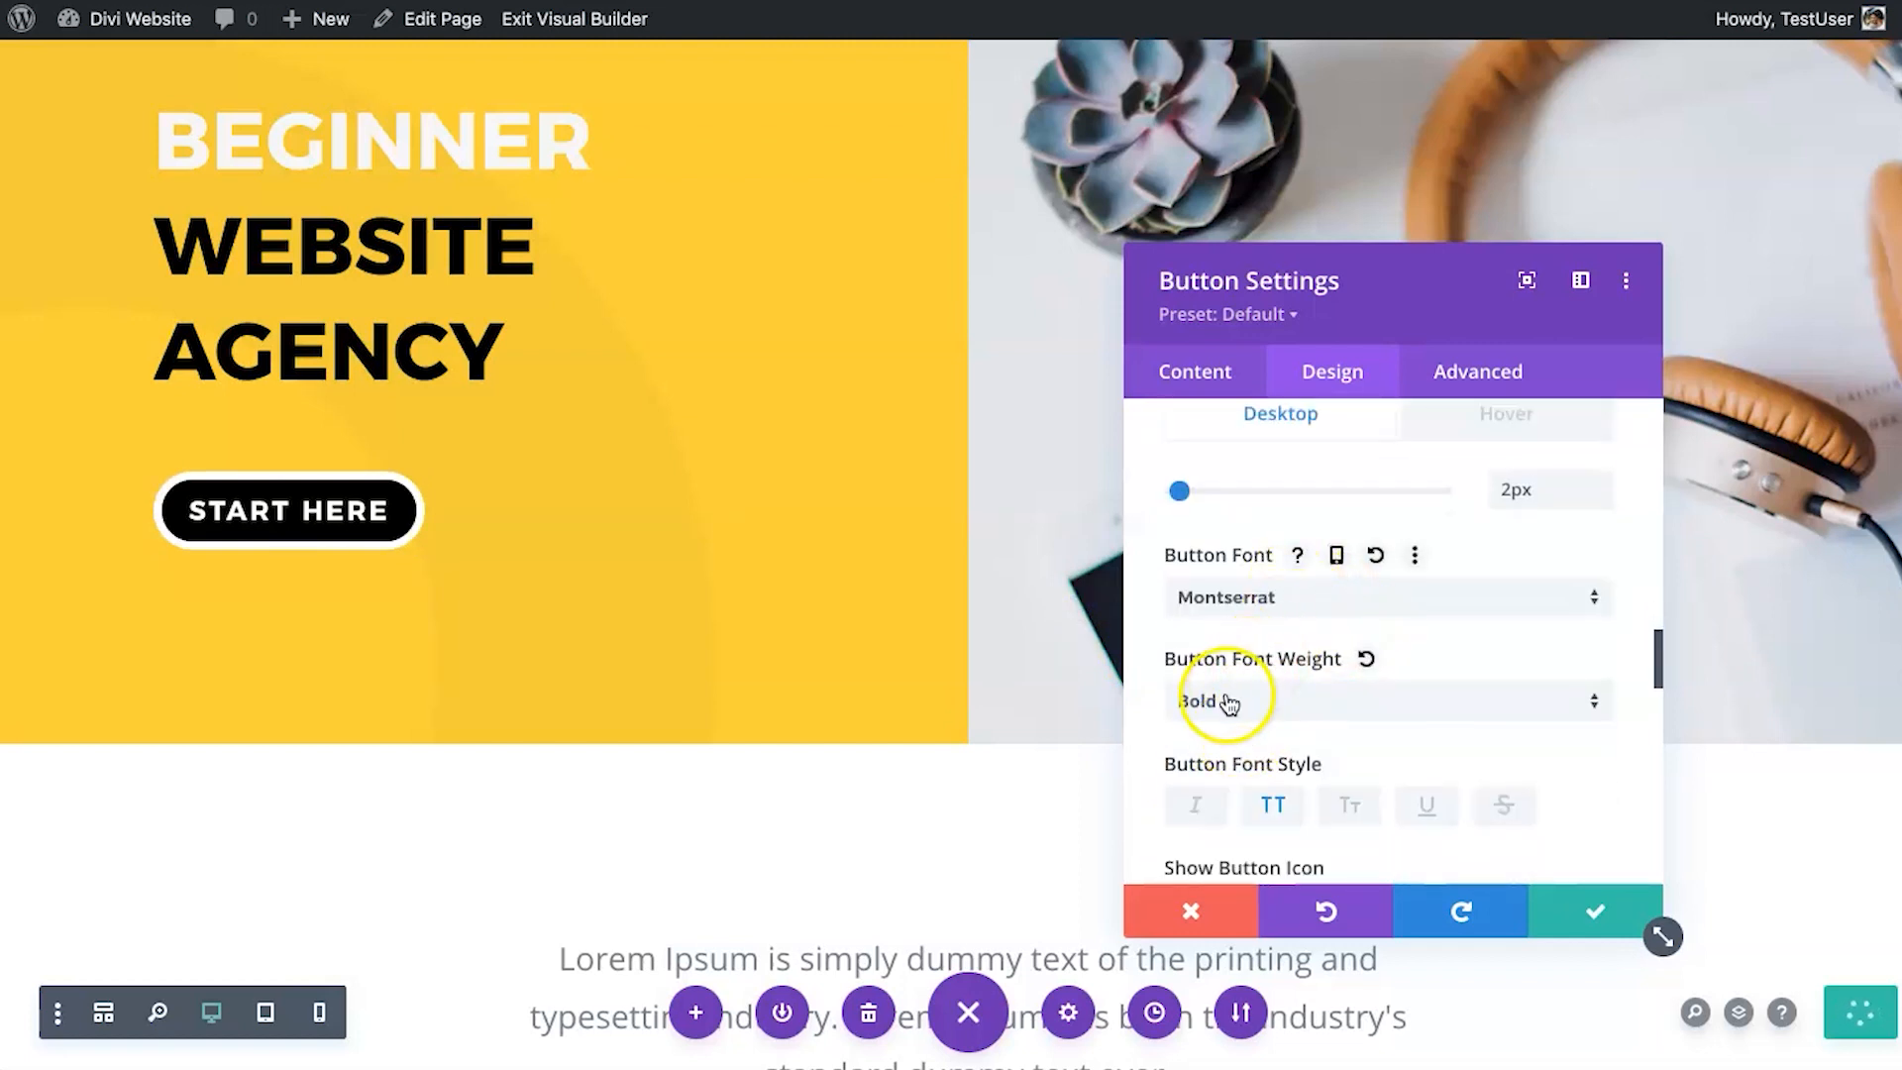
{"action": "left_click", "coordinate": [1228, 702]}
{"action": "left_click", "coordinate": [1276, 573]}
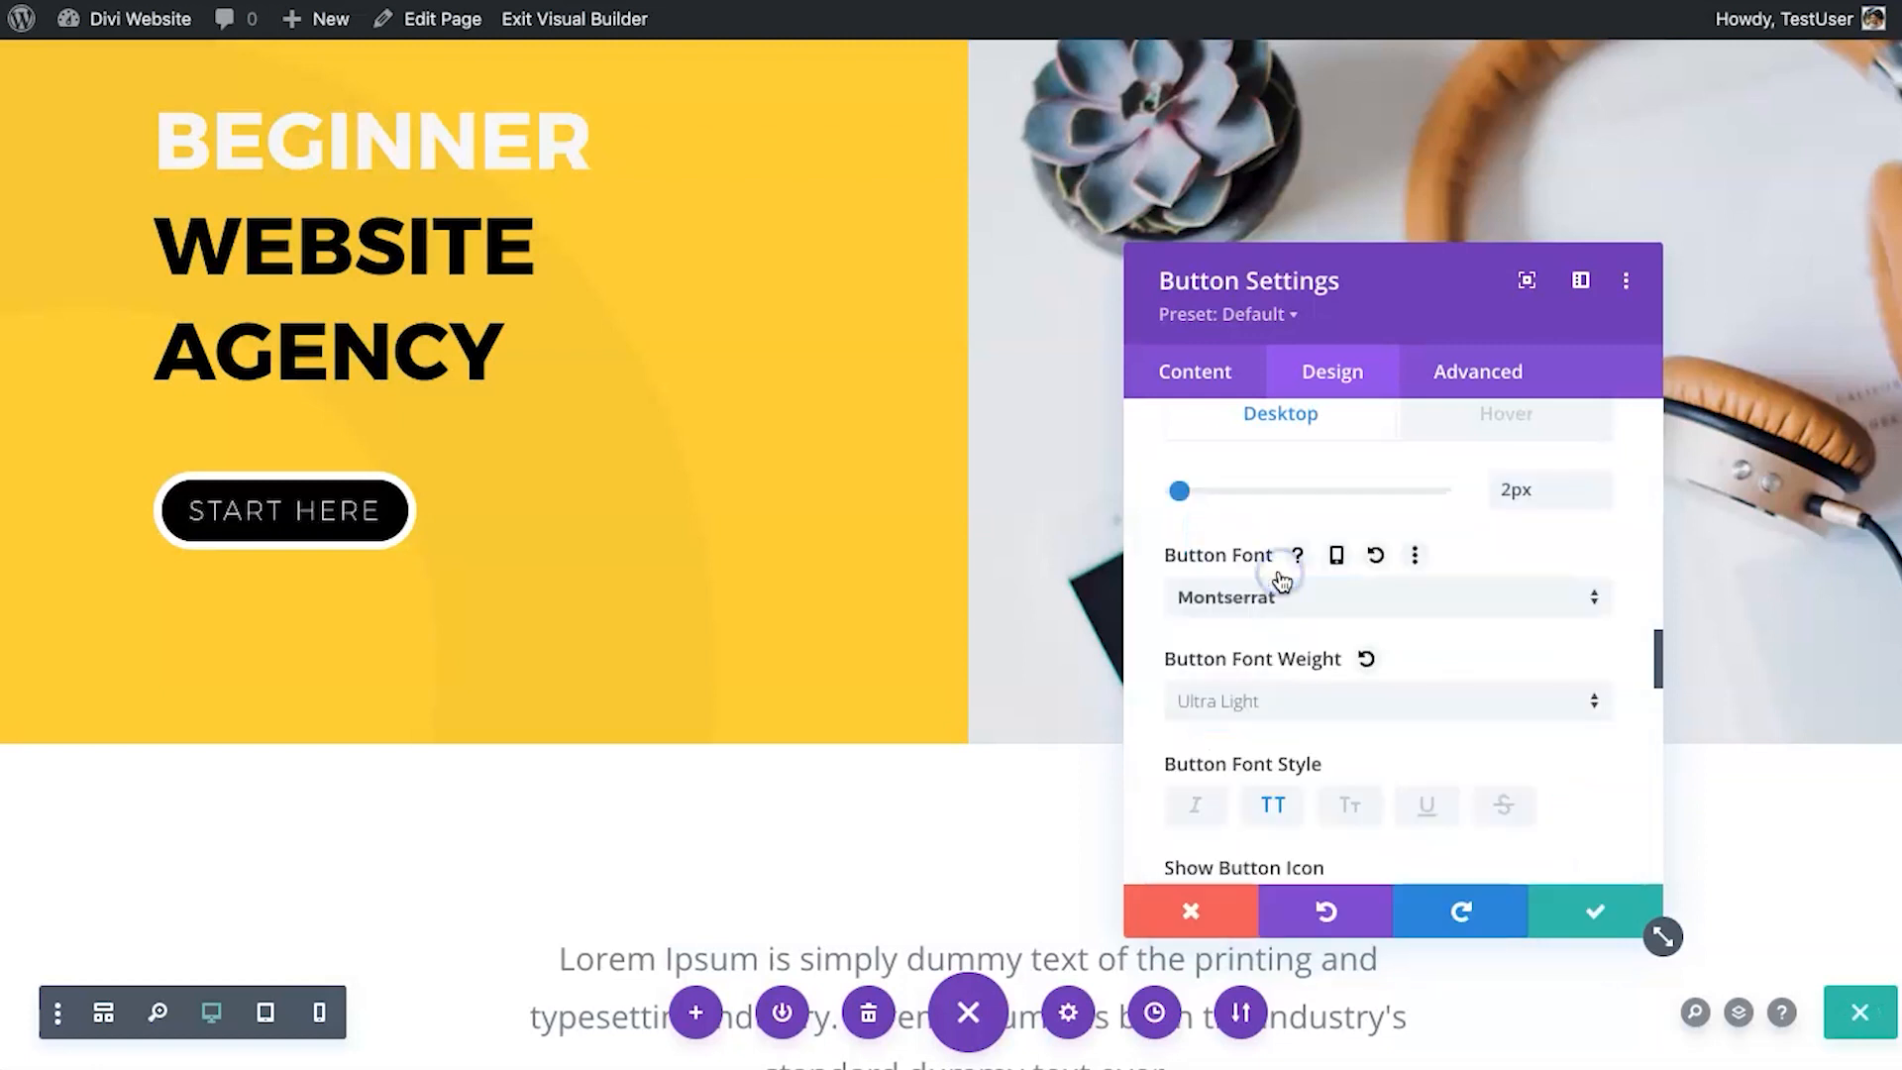
{"action": "left_click", "coordinate": [1293, 702]}
{"action": "left_click", "coordinate": [1295, 917]}
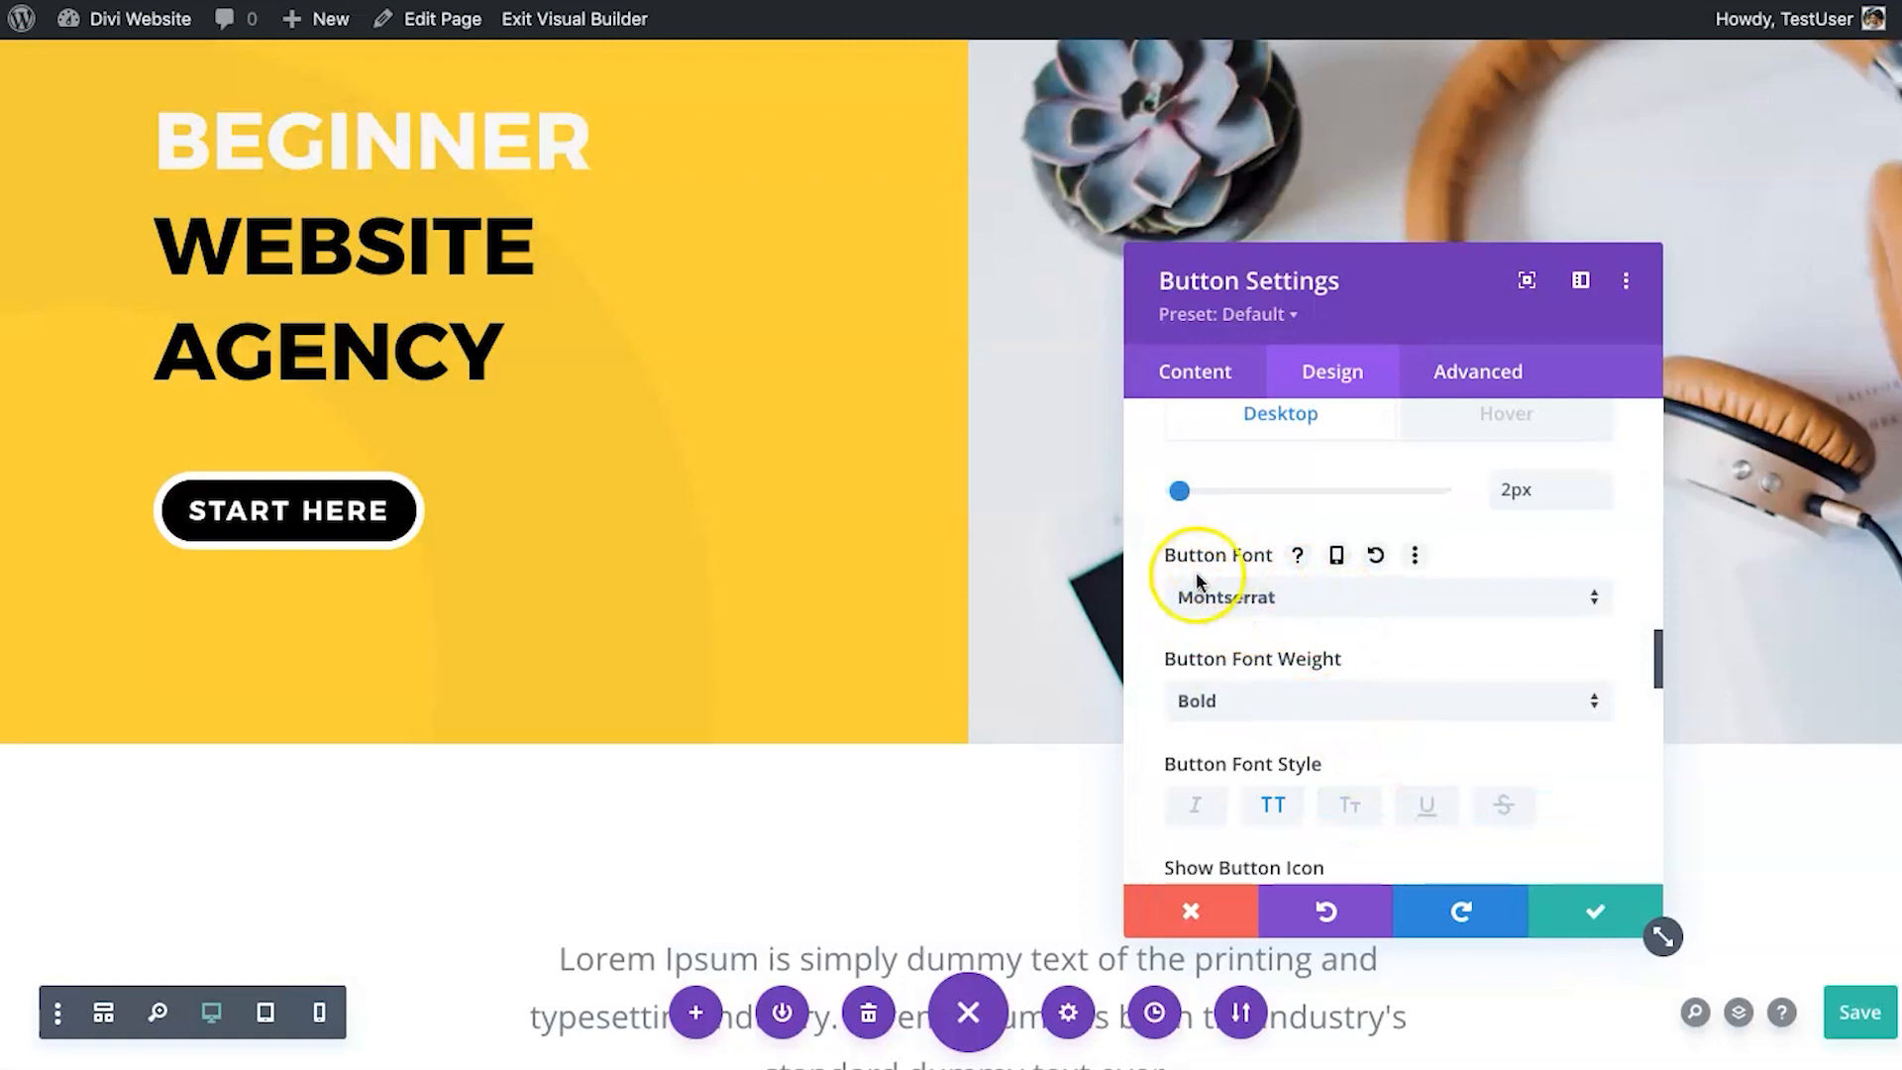
{"action": "left_click", "coordinate": [1203, 701]}
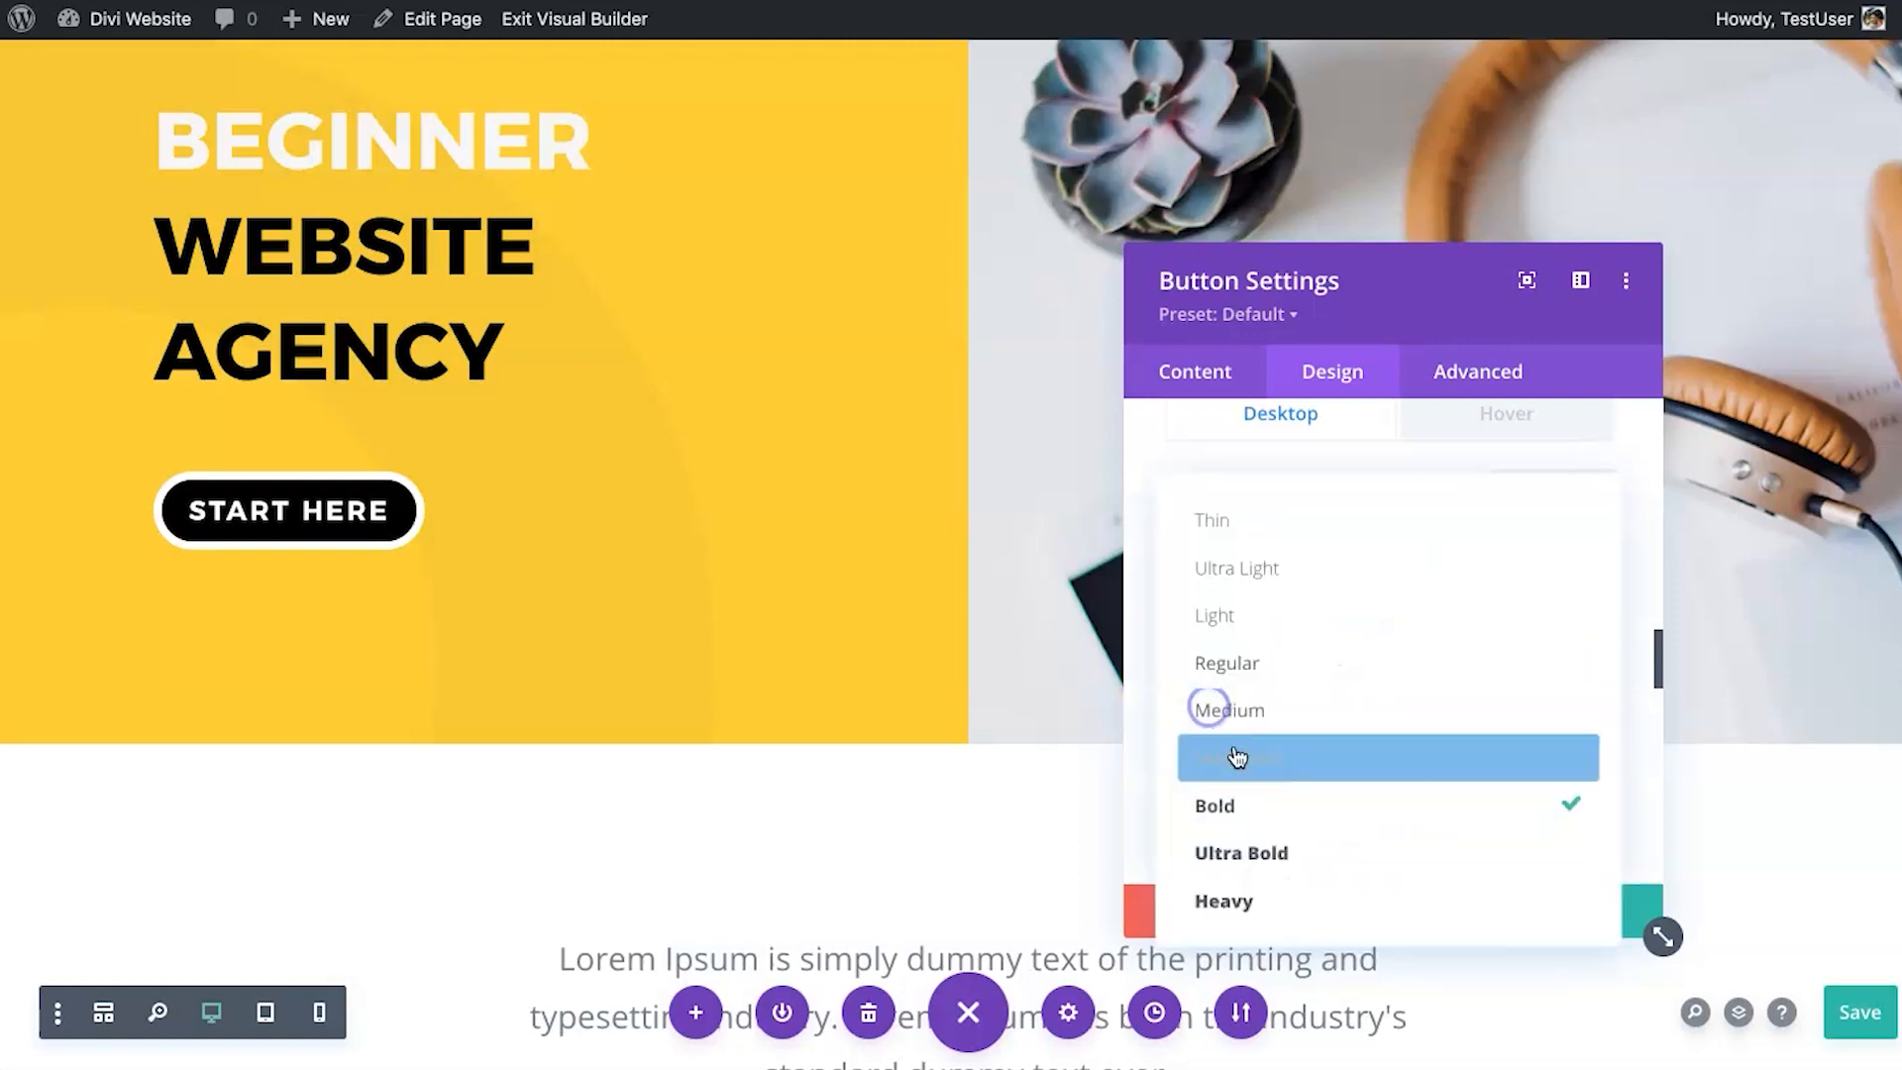
{"action": "left_click", "coordinate": [1138, 667]}
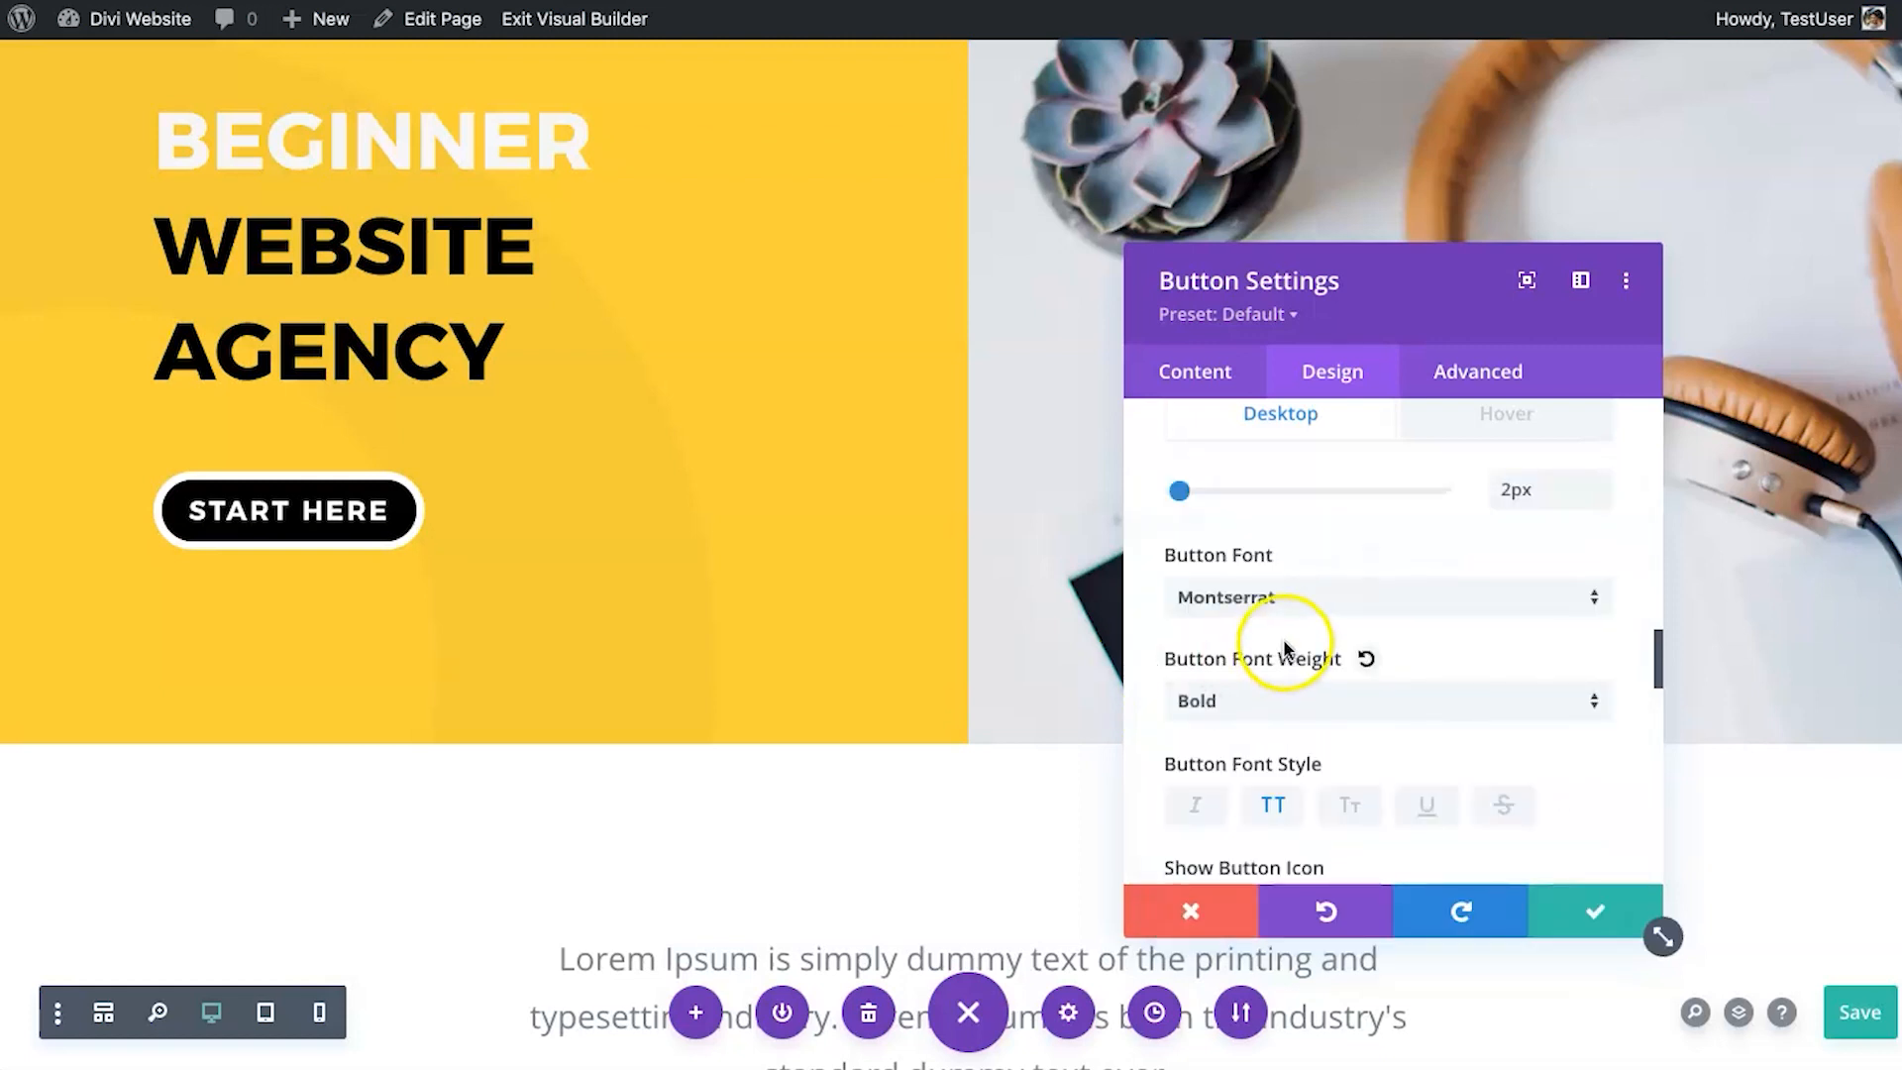
Choose the circled check mark as the Start Here button's icon and toggle the Show Button Icon setting.
{"action": "scroll", "coordinate": [1387, 658], "scroll_direction": "down", "scroll_amount": 3}
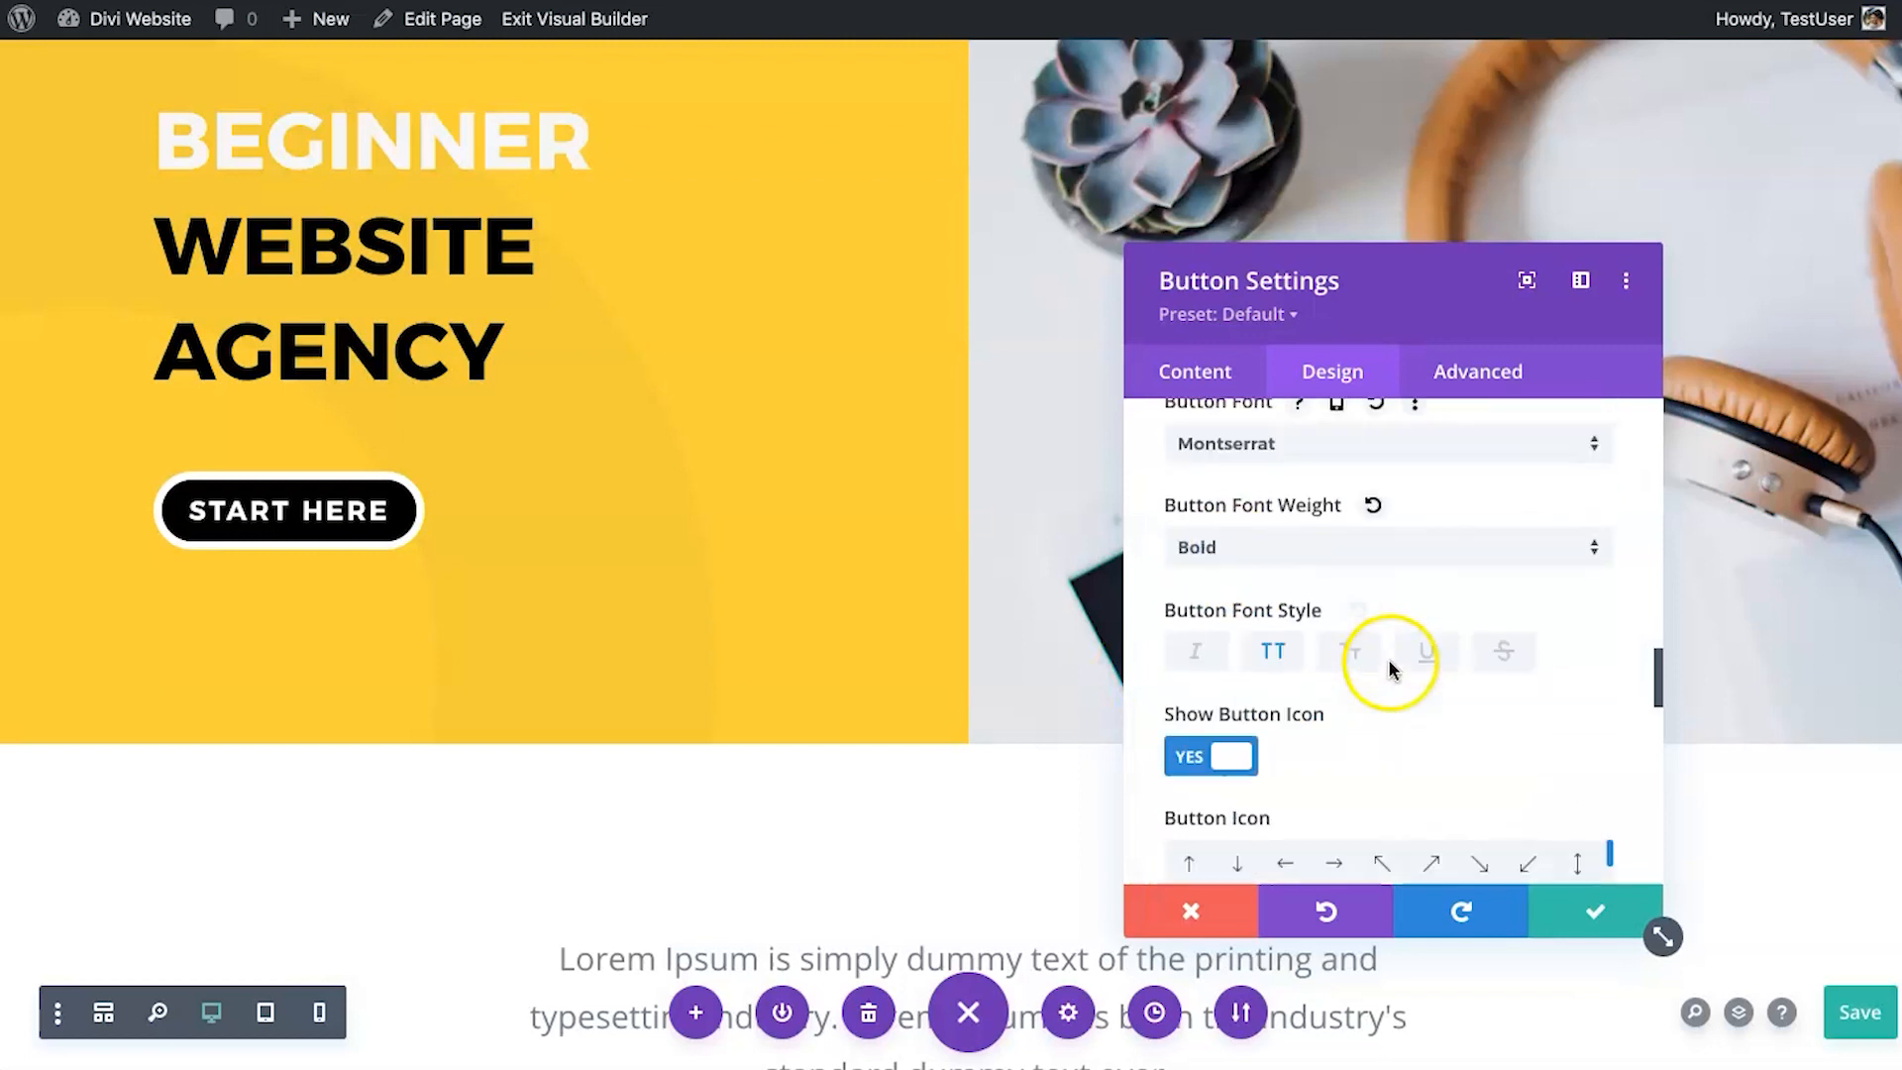
{"action": "scroll", "coordinate": [1350, 637], "scroll_direction": "down", "scroll_amount": 2}
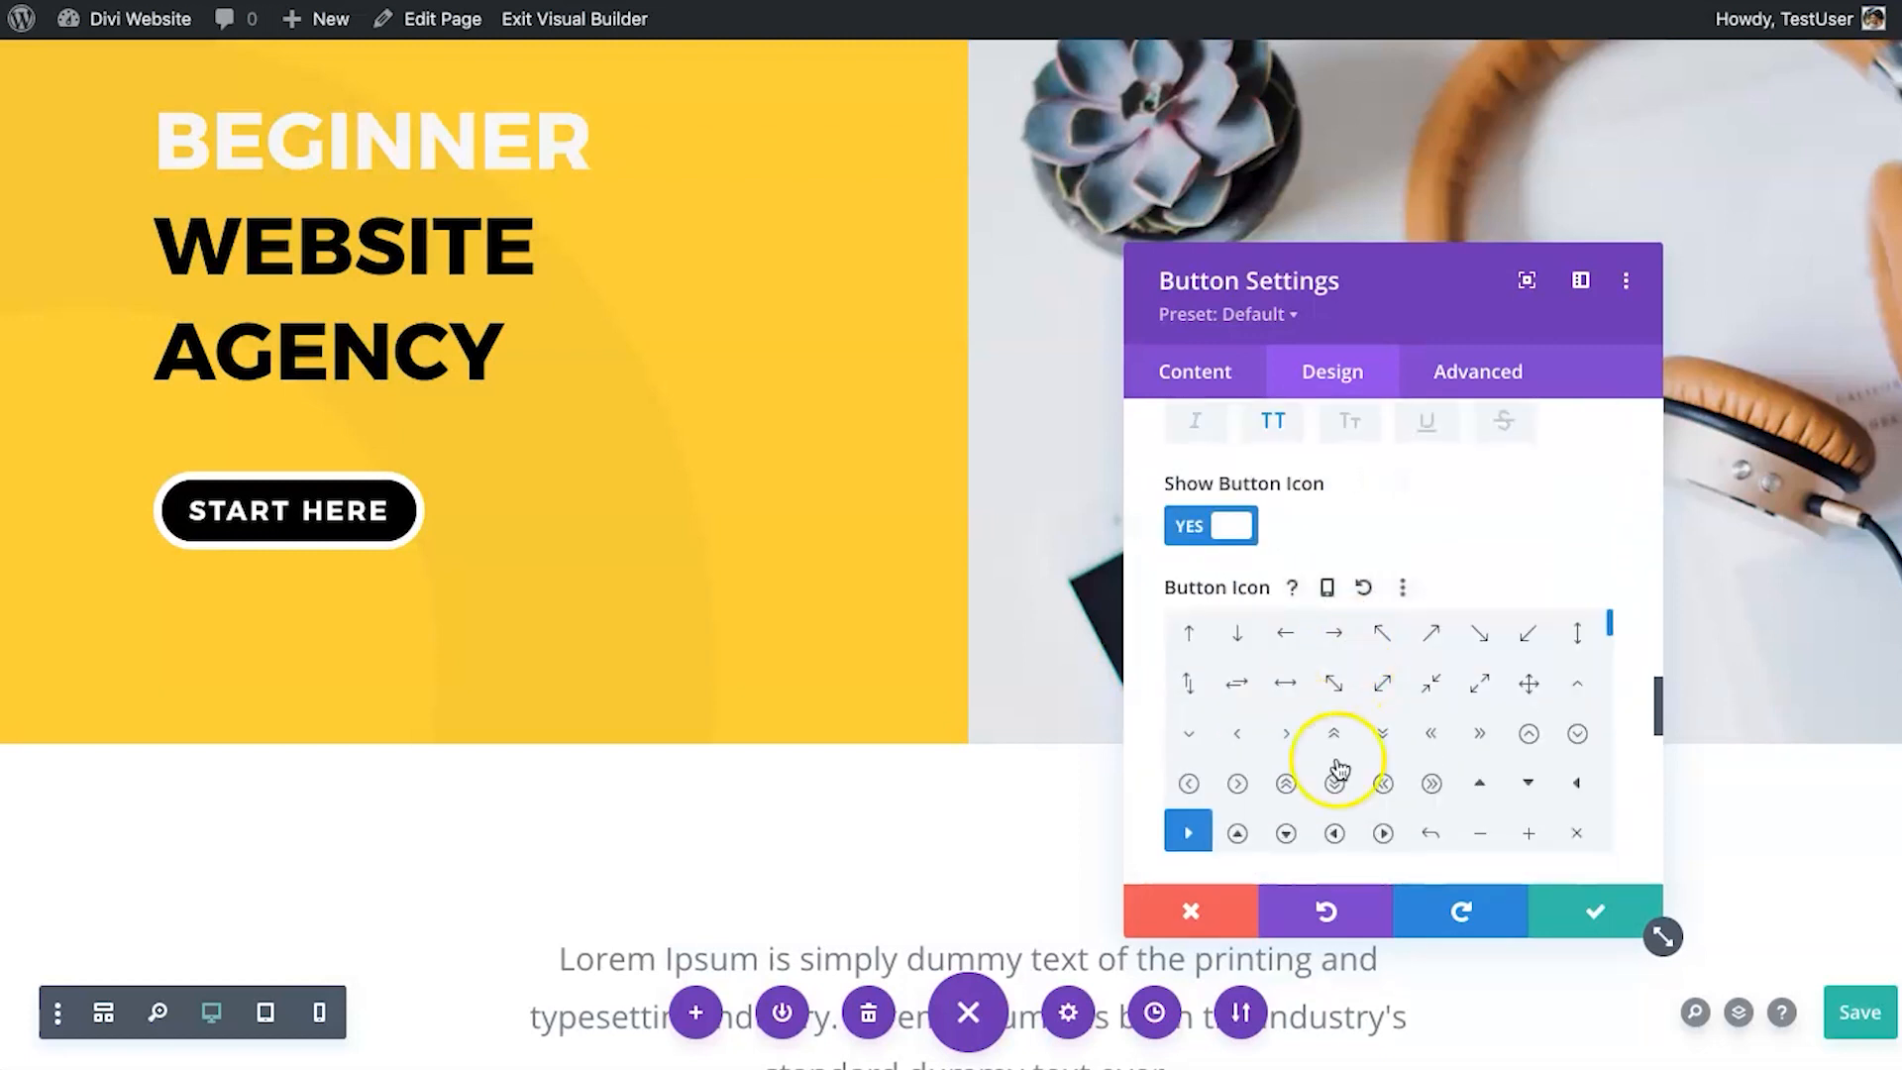
{"action": "scroll", "coordinate": [1345, 792], "scroll_direction": "down", "scroll_amount": 1}
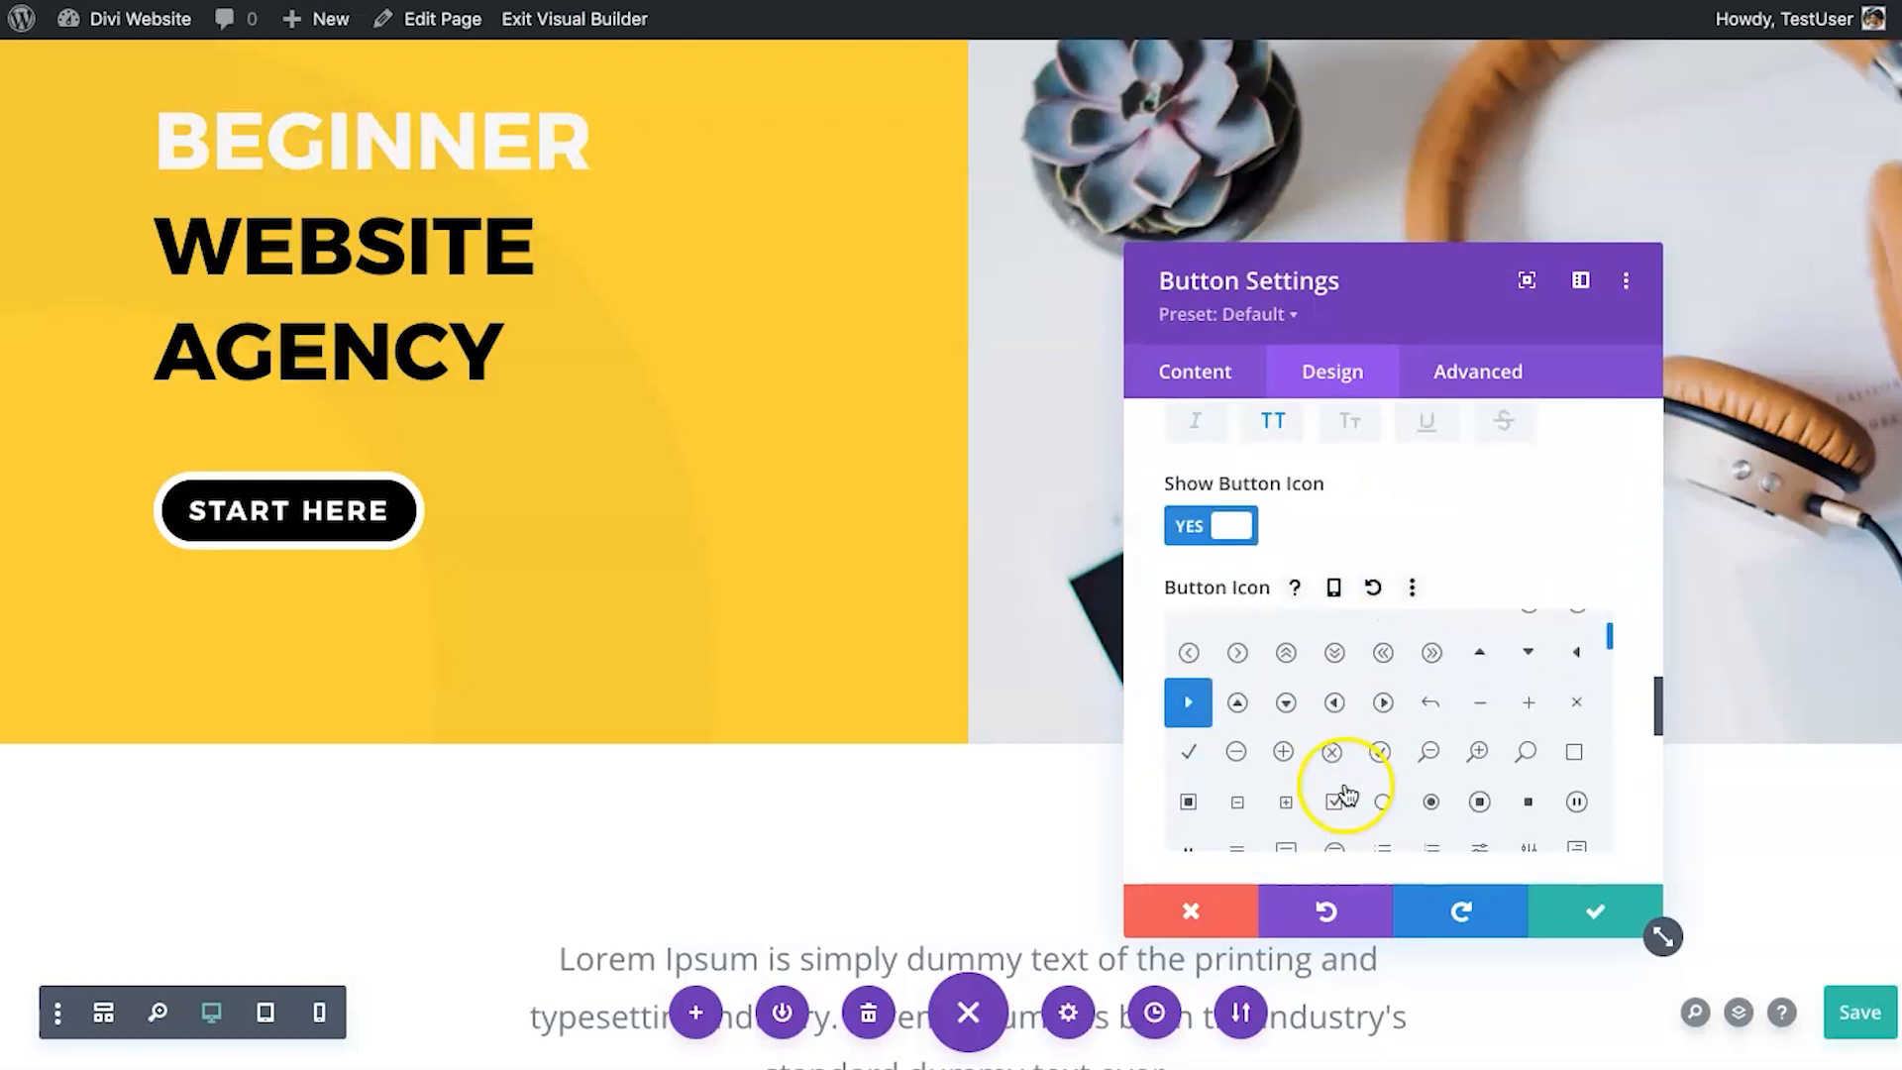
{"action": "left_click", "coordinate": [1381, 749]}
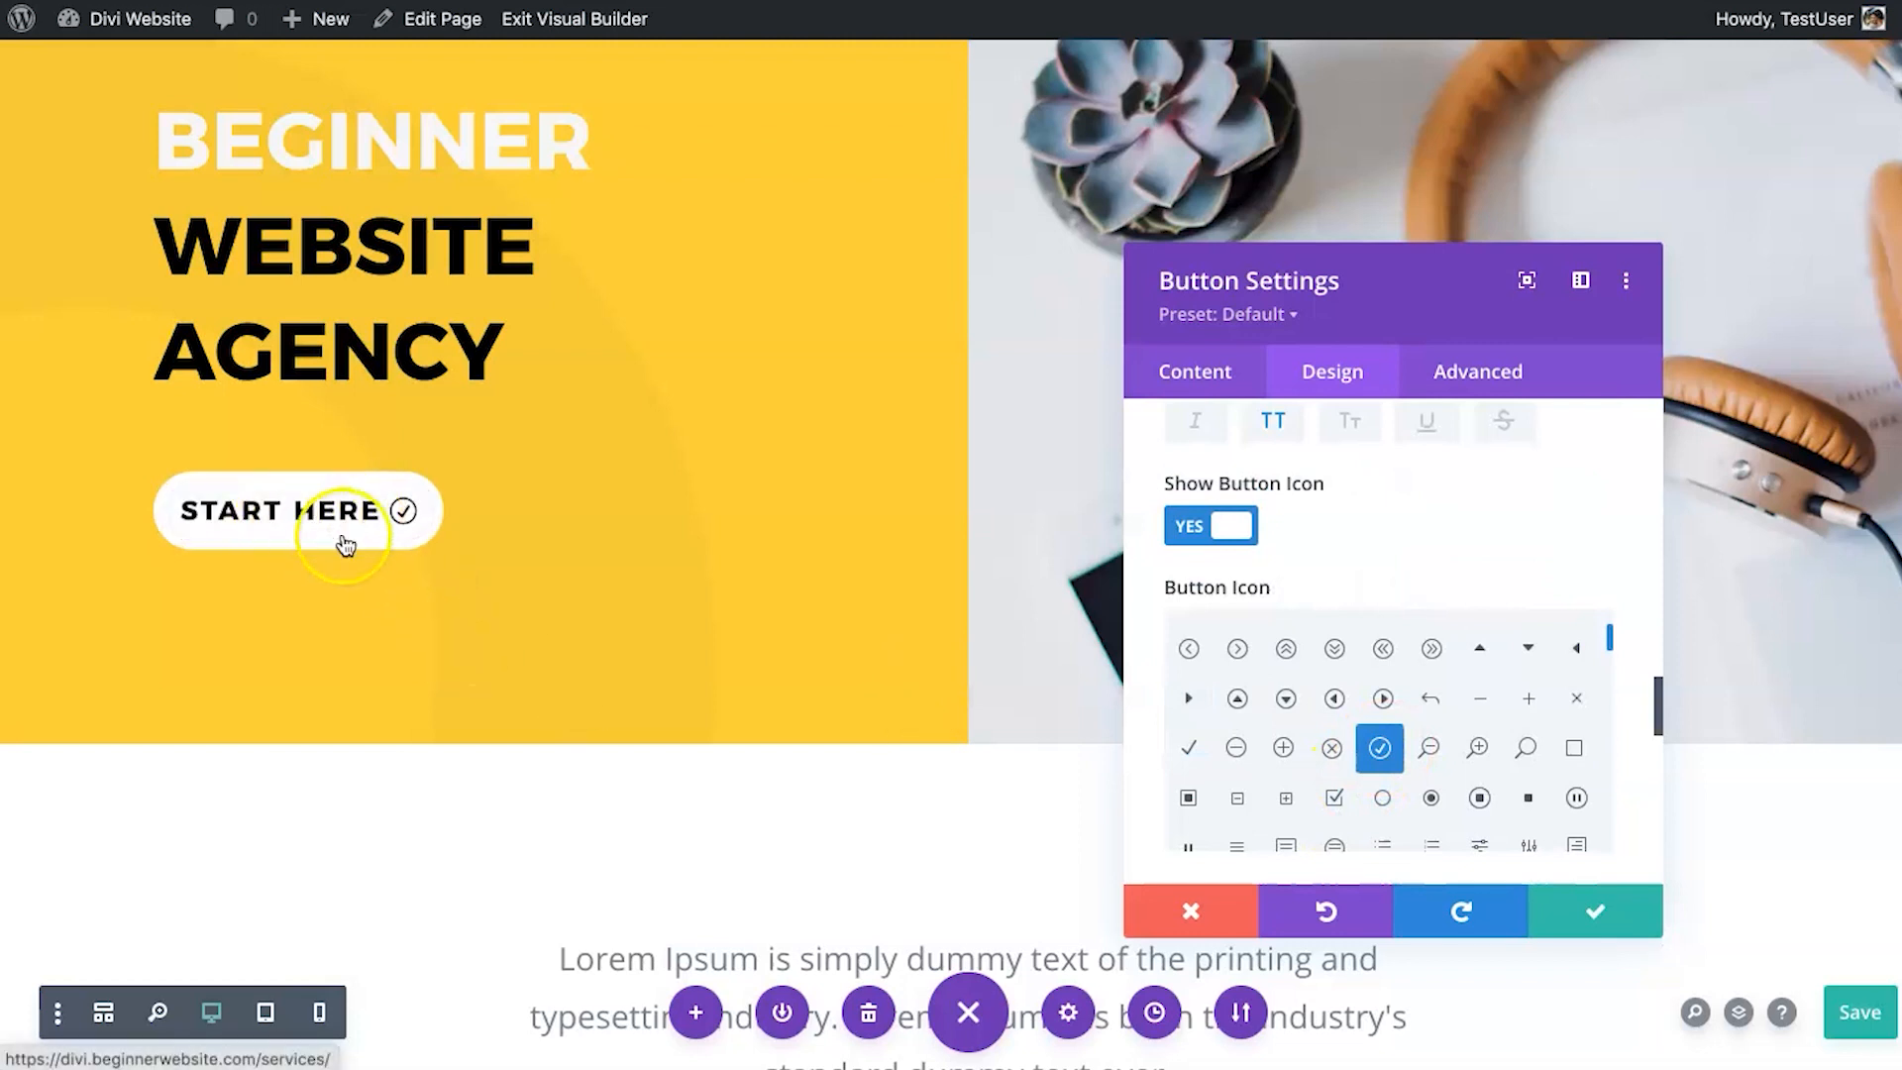
{"action": "left_click", "coordinate": [1189, 527]}
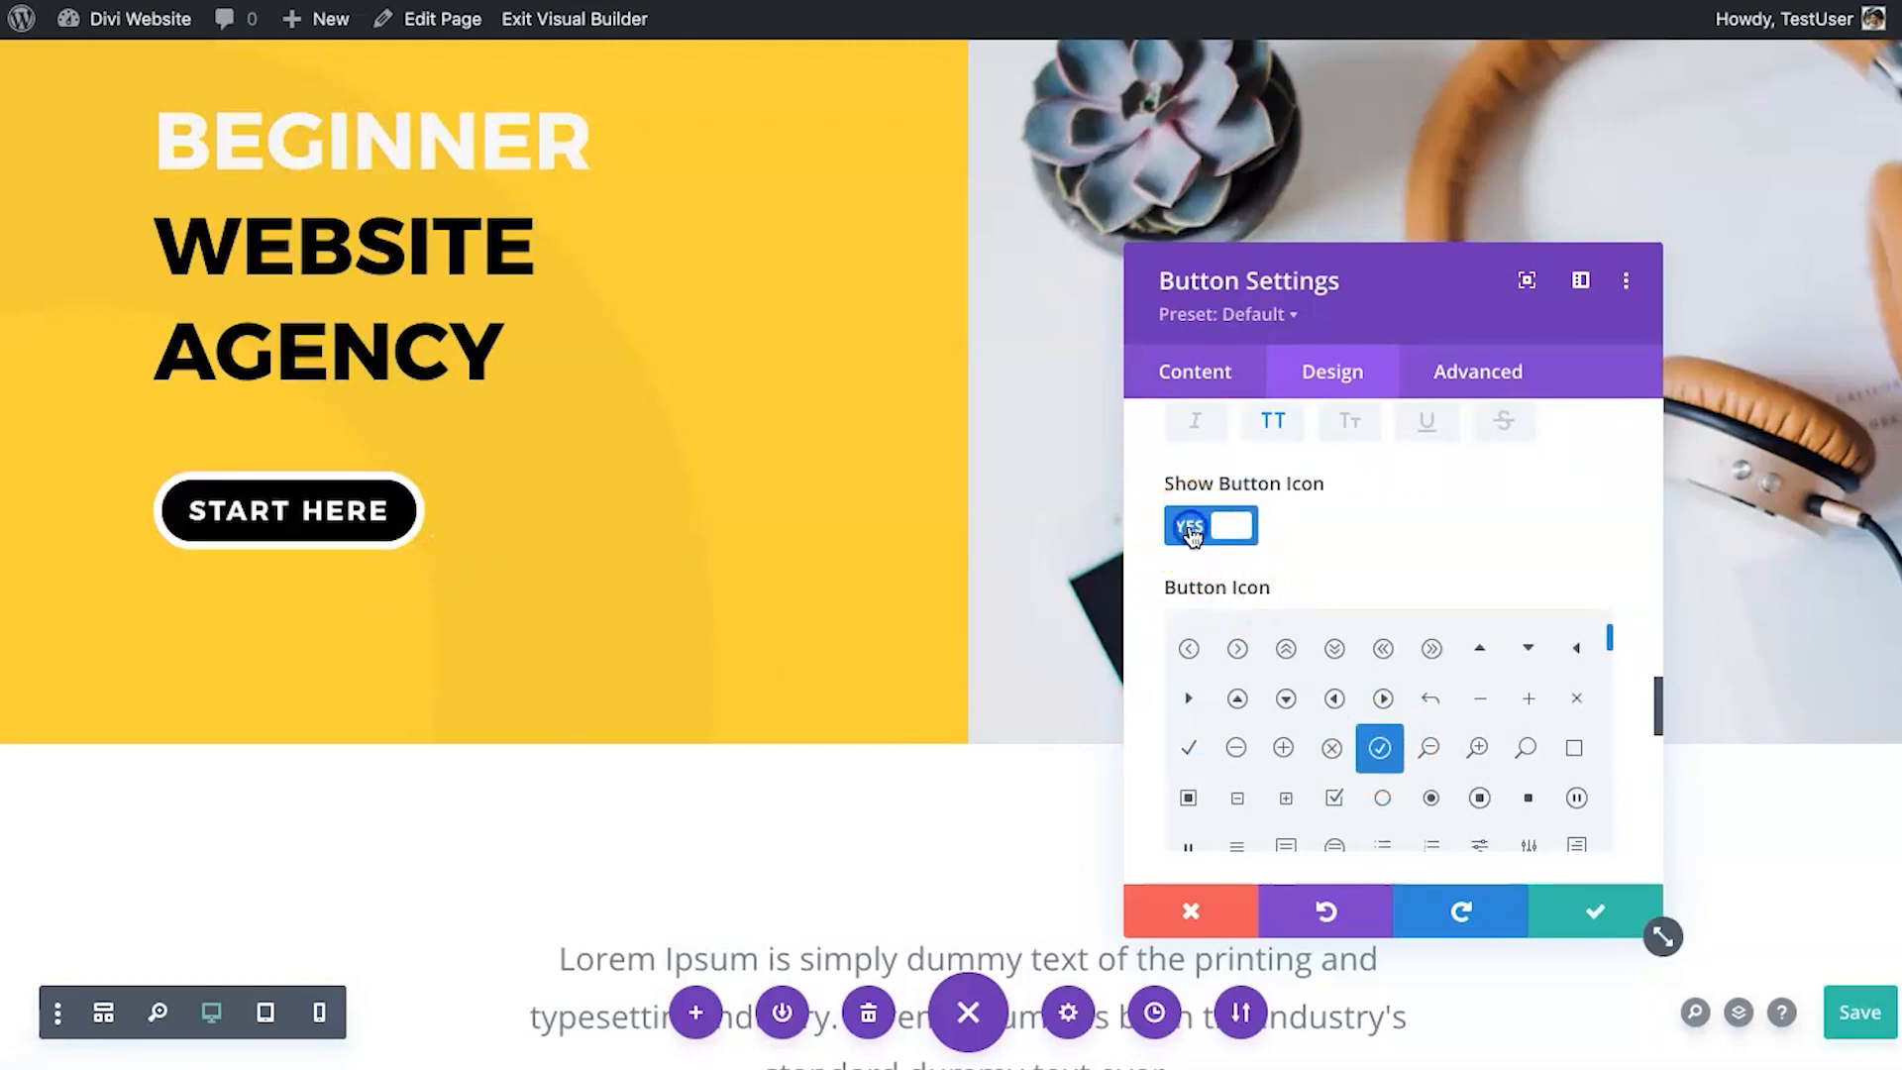
{"action": "left_click", "coordinate": [1194, 496]}
Examine the Start Here button's Button design options, then collapse that group.
{"action": "scroll", "coordinate": [1337, 703], "scroll_direction": "down", "scroll_amount": 5}
{"action": "scroll", "coordinate": [1337, 708], "scroll_direction": "down", "scroll_amount": 6}
{"action": "scroll", "coordinate": [1558, 480], "scroll_direction": "up", "scroll_amount": 10}
{"action": "scroll", "coordinate": [1558, 480], "scroll_direction": "down", "scroll_amount": 13}
{"action": "scroll", "coordinate": [1554, 477], "scroll_direction": "down", "scroll_amount": 5}
{"action": "scroll", "coordinate": [1555, 478], "scroll_direction": "up", "scroll_amount": 8}
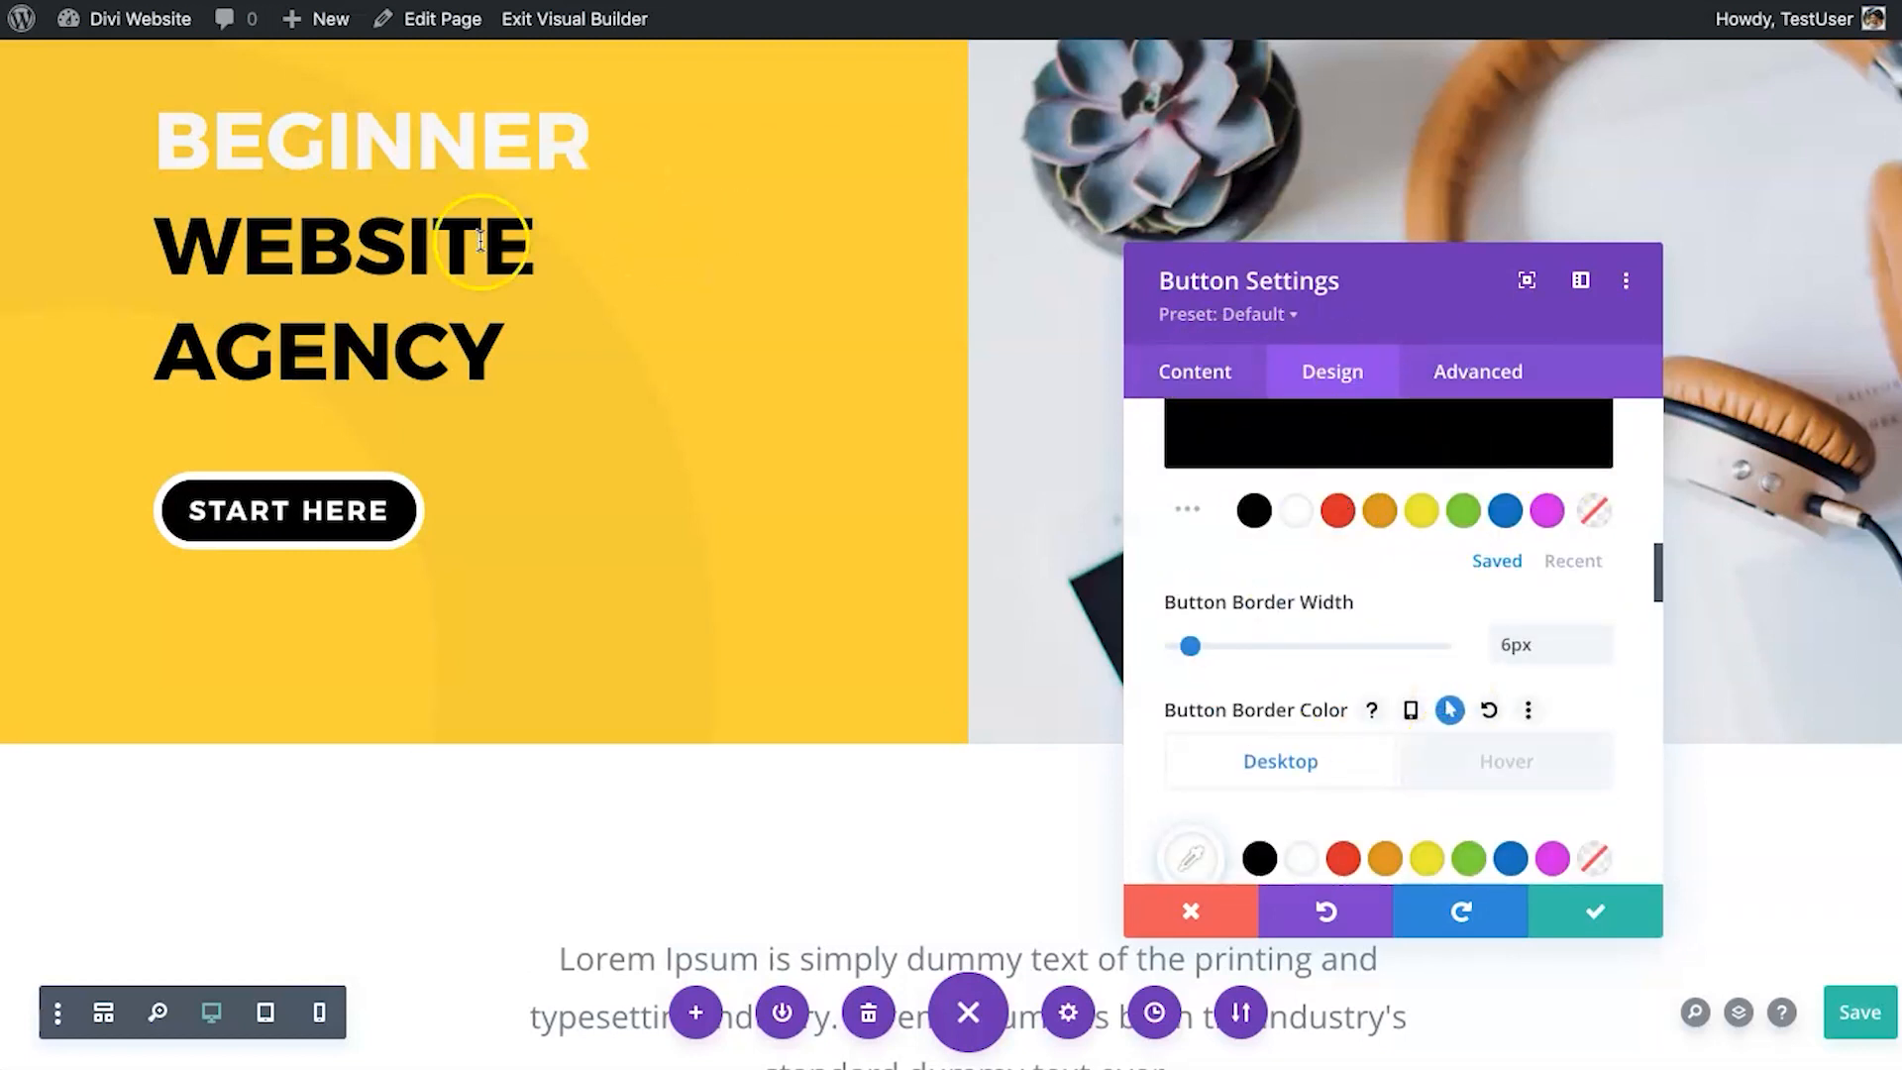
{"action": "scroll", "coordinate": [1501, 476], "scroll_direction": "up", "scroll_amount": 4}
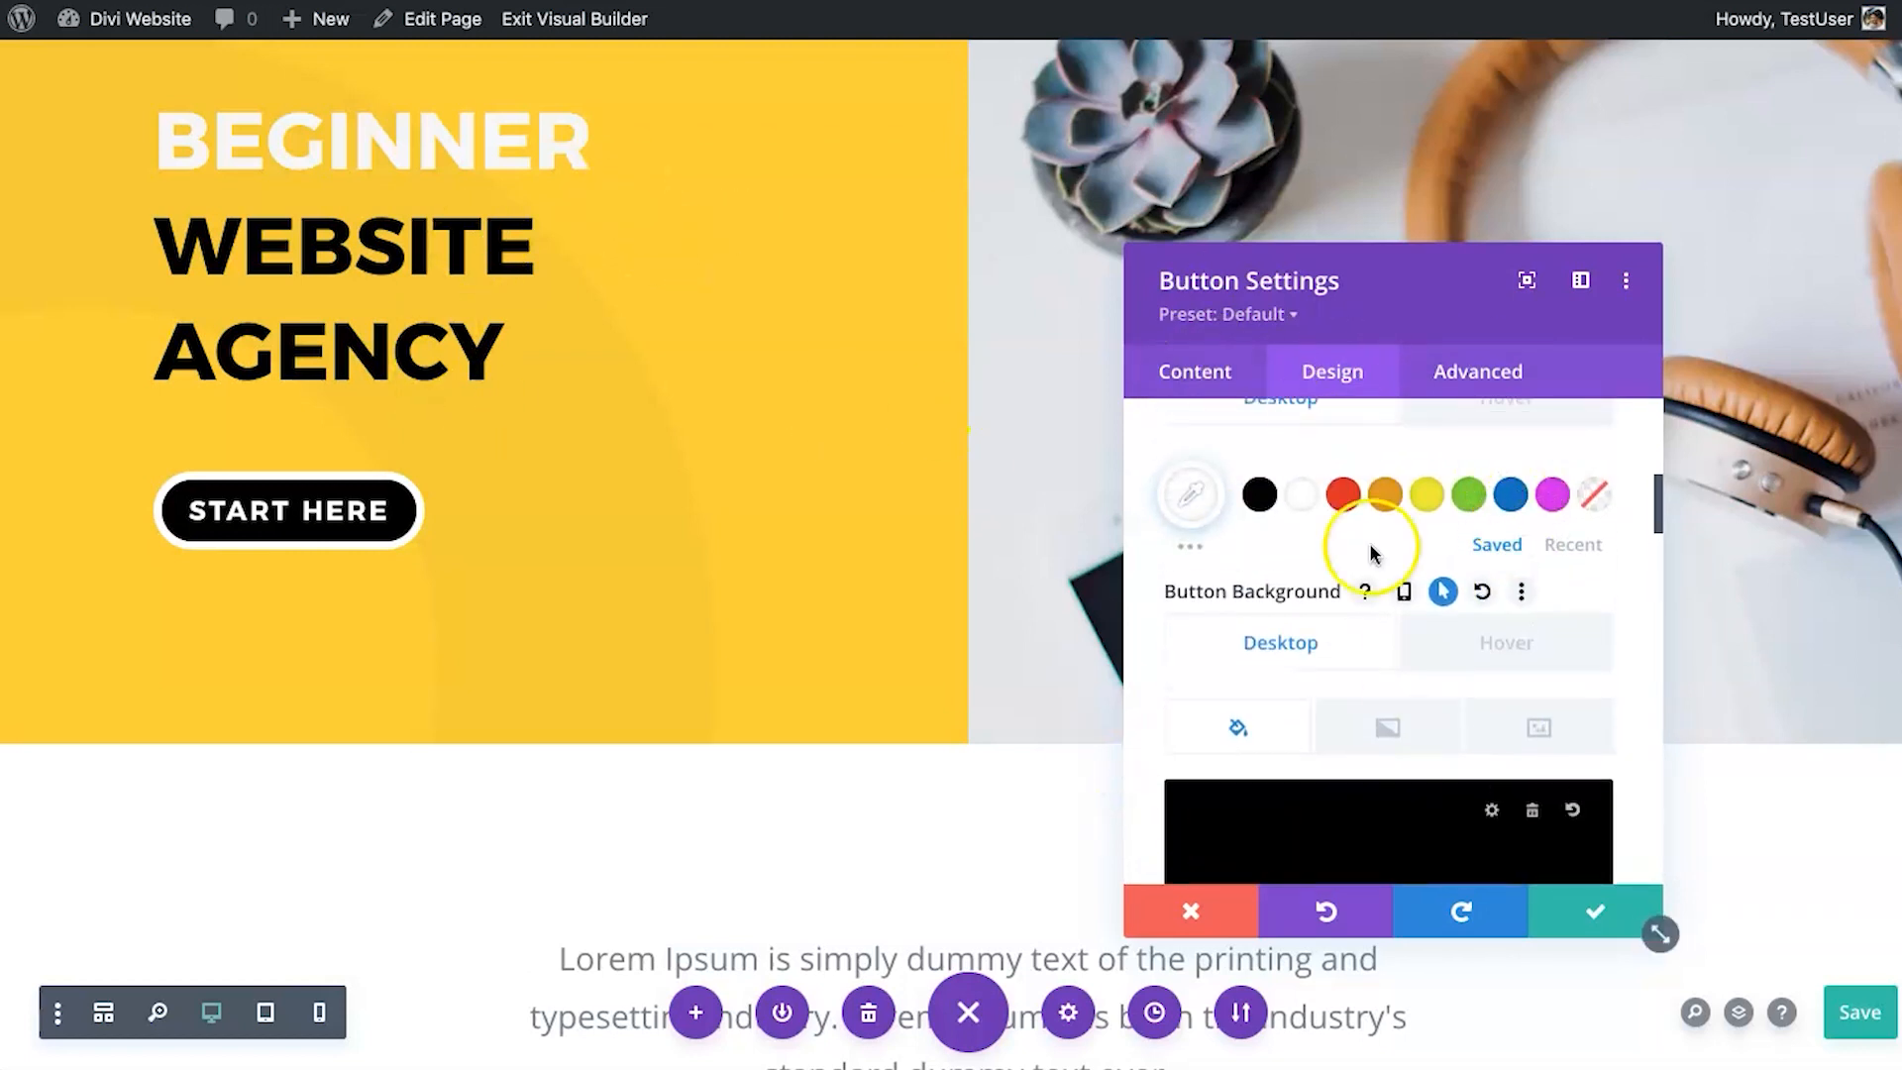
{"action": "scroll", "coordinate": [1370, 644], "scroll_direction": "up", "scroll_amount": 6}
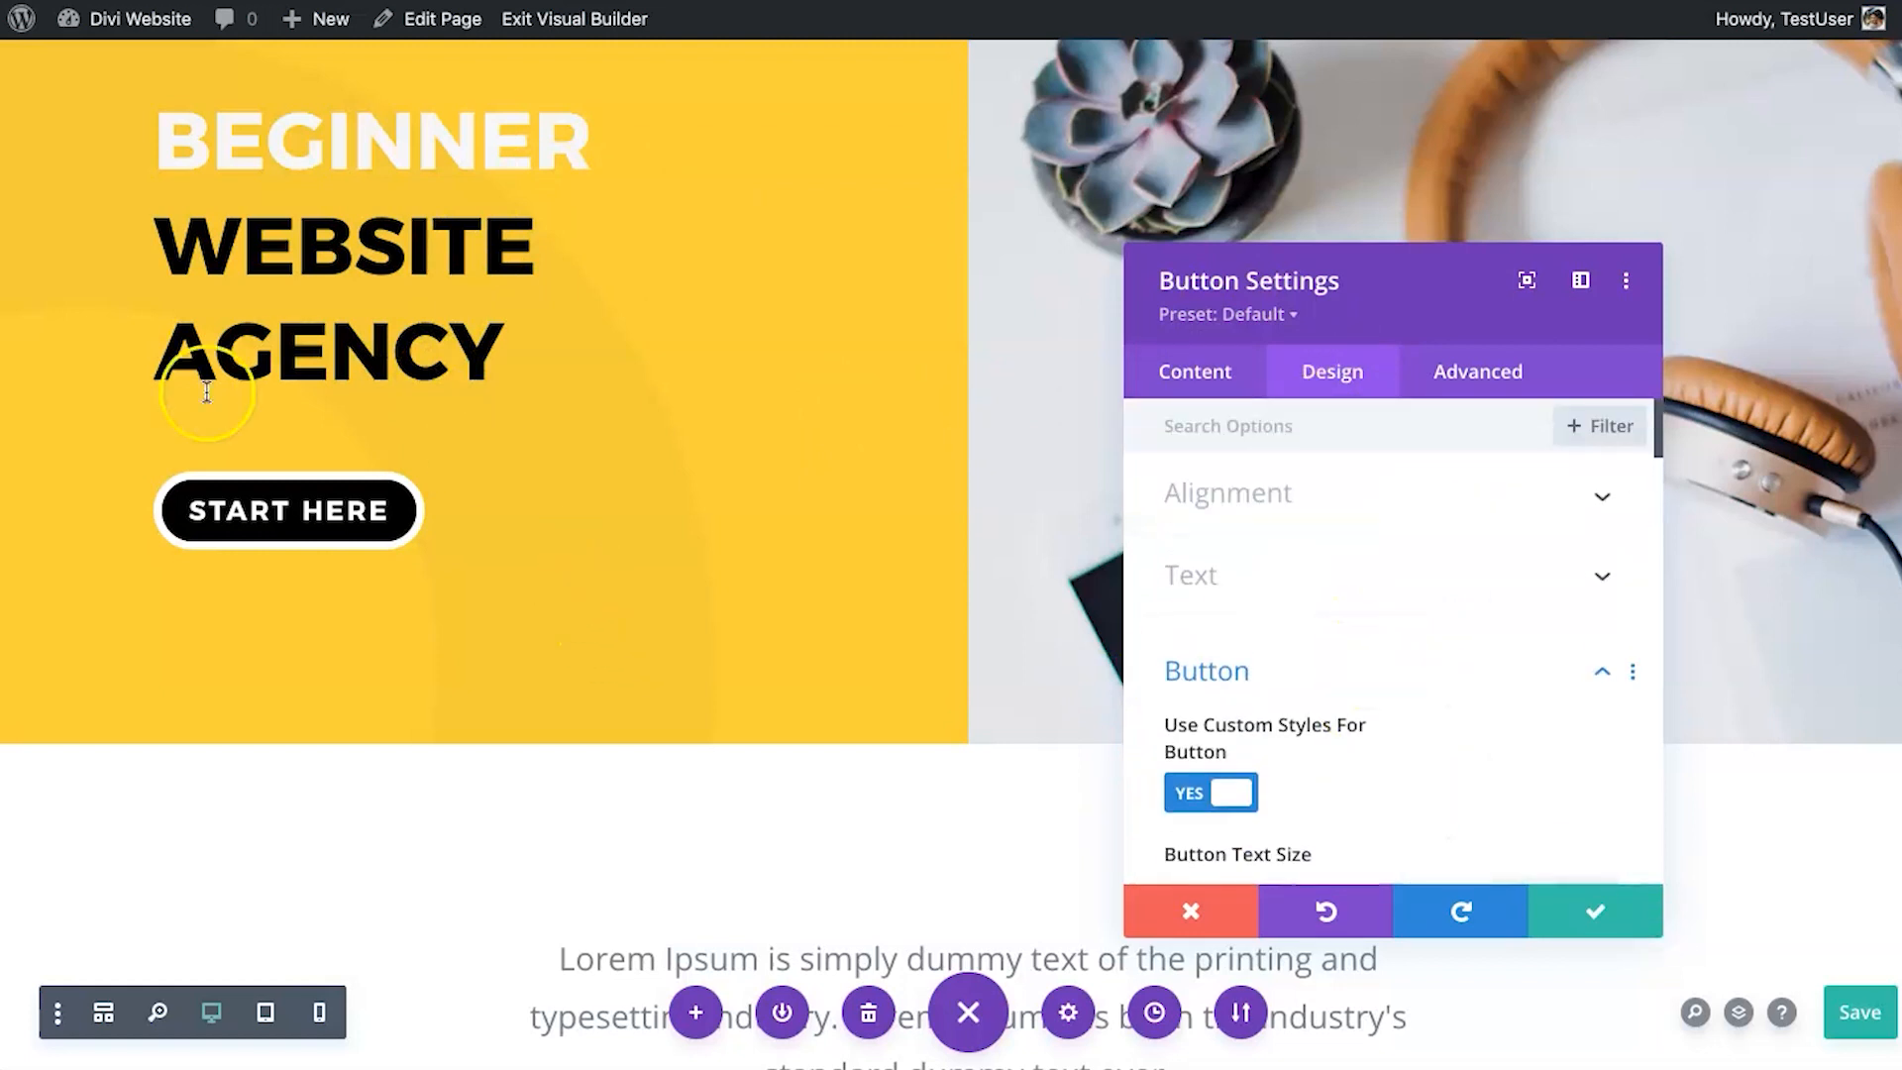
{"action": "left_click", "coordinate": [1264, 662]}
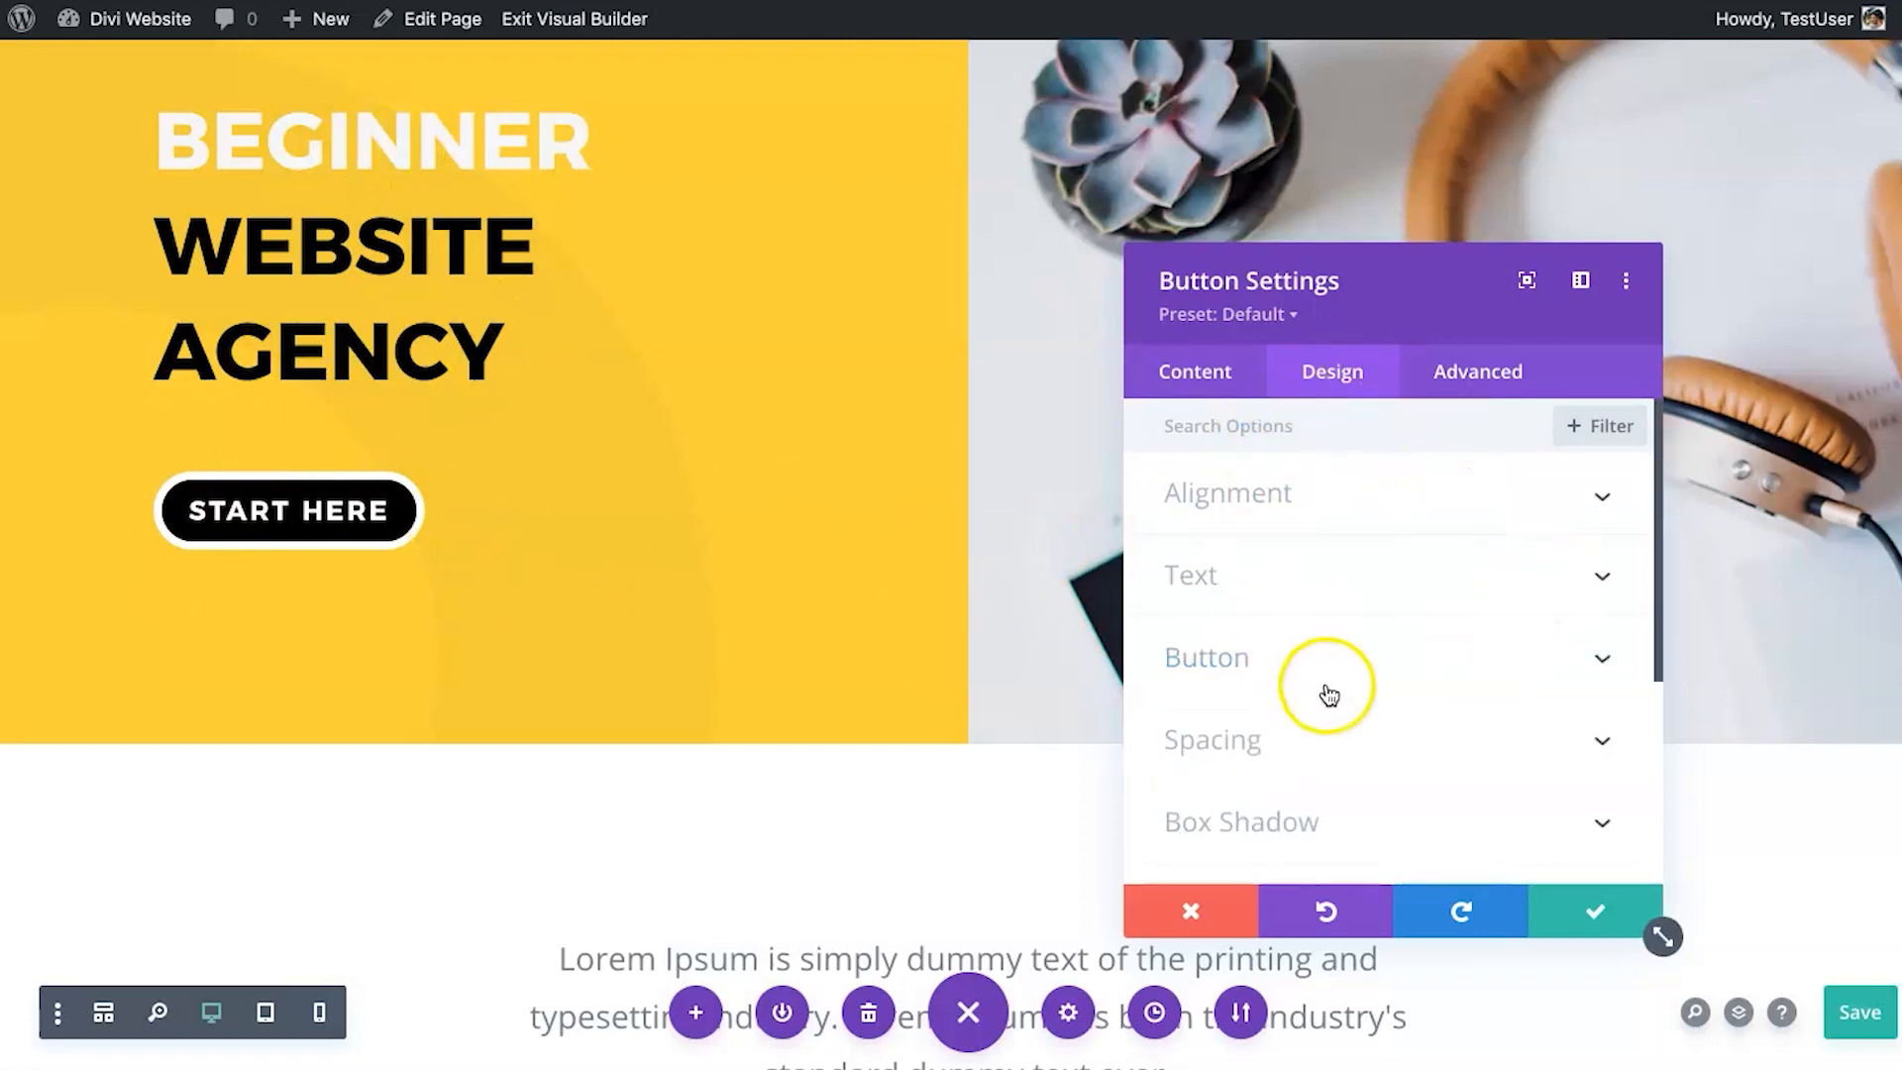
Review the Start Here button's margin and padding fields, then save the button settings and the page.
{"action": "scroll", "coordinate": [1328, 688], "scroll_direction": "down", "scroll_amount": 2}
{"action": "left_click", "coordinate": [1323, 555]}
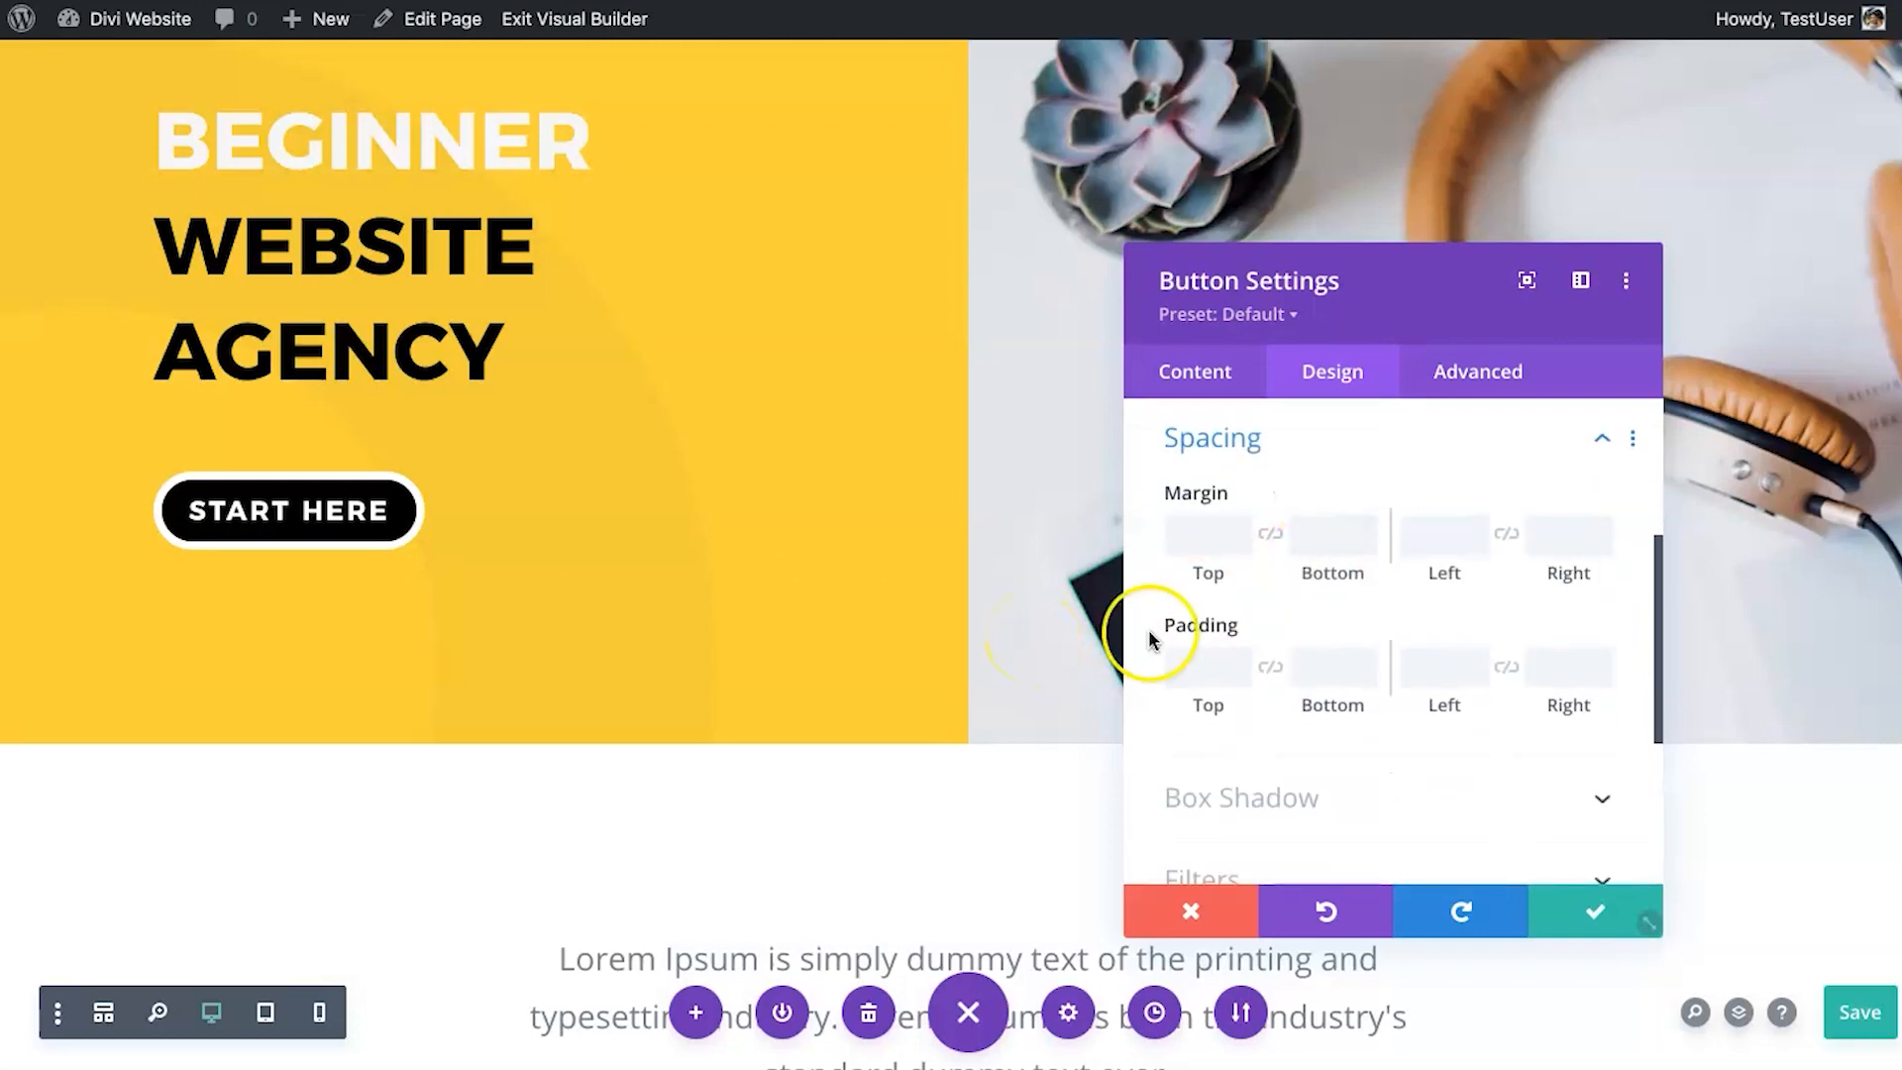
{"action": "scroll", "coordinate": [506, 573], "scroll_direction": "up", "scroll_amount": 3}
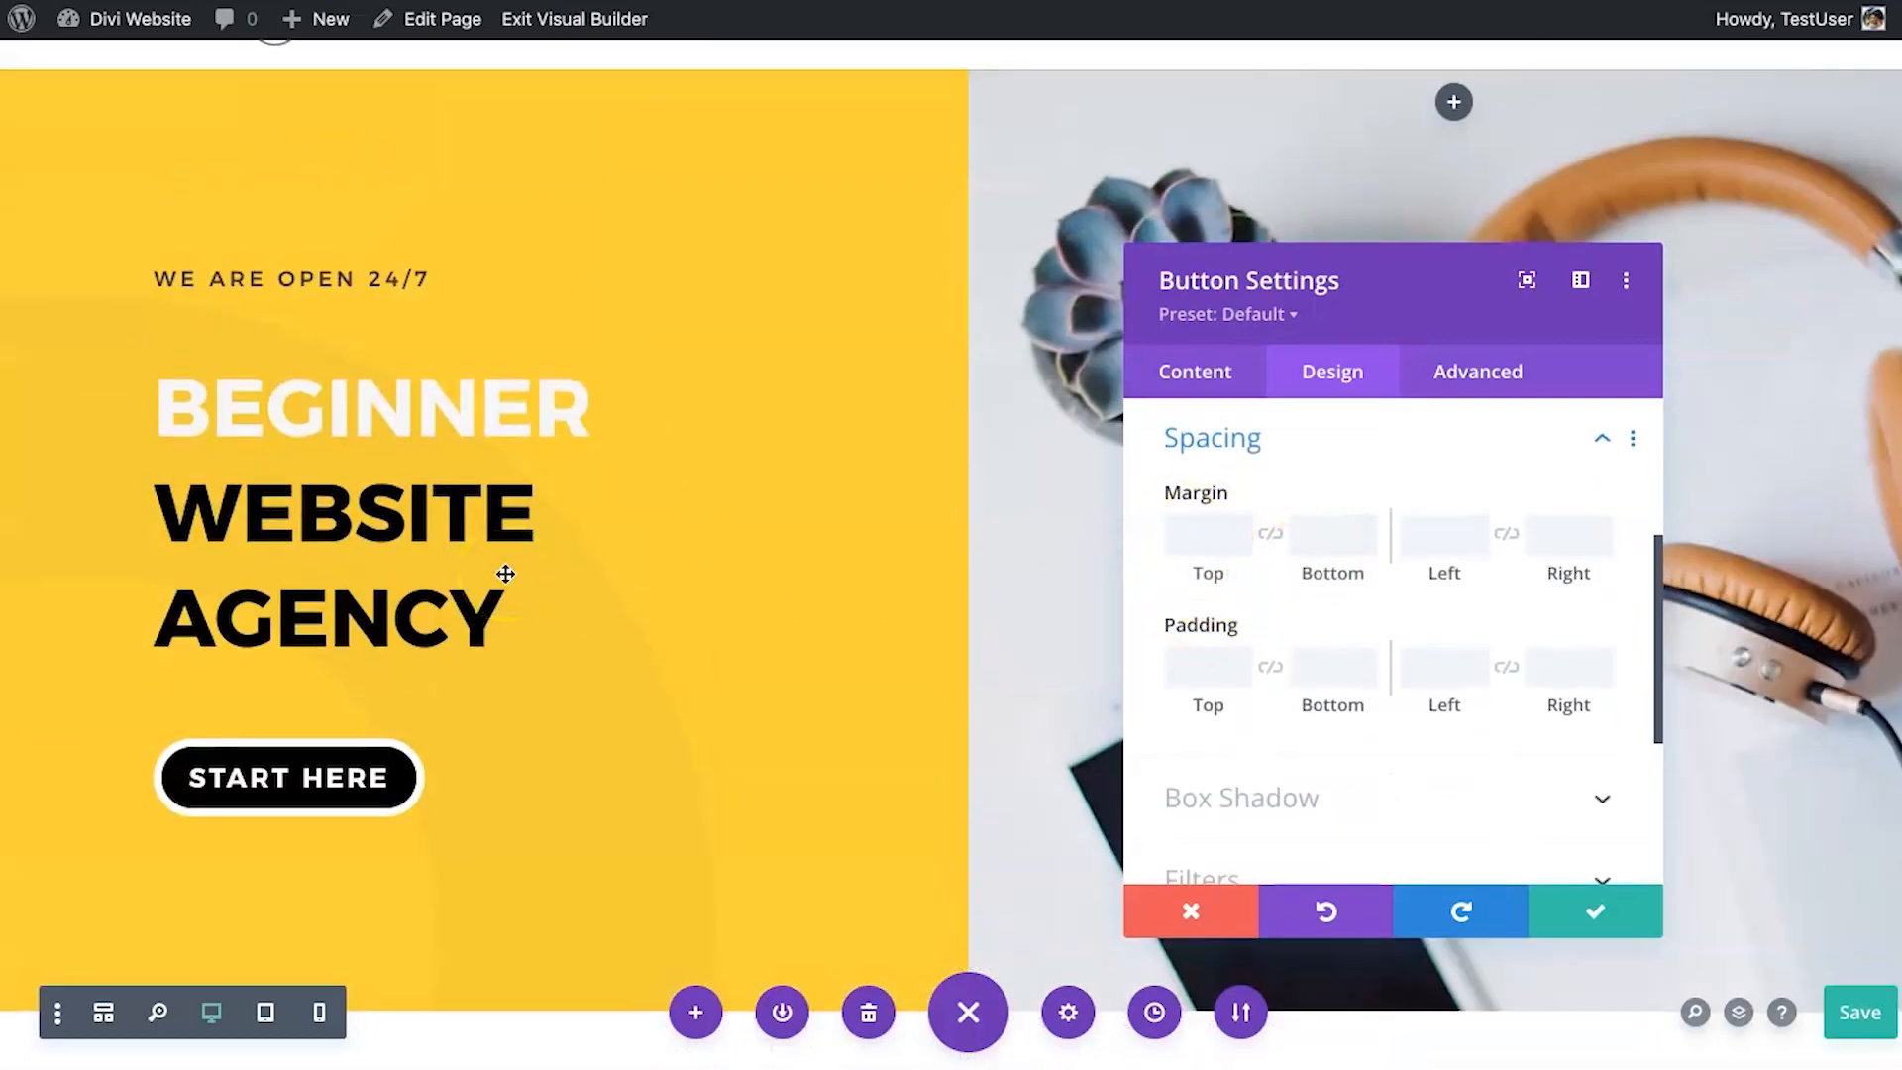
{"action": "scroll", "coordinate": [505, 573], "scroll_direction": "down", "scroll_amount": 2}
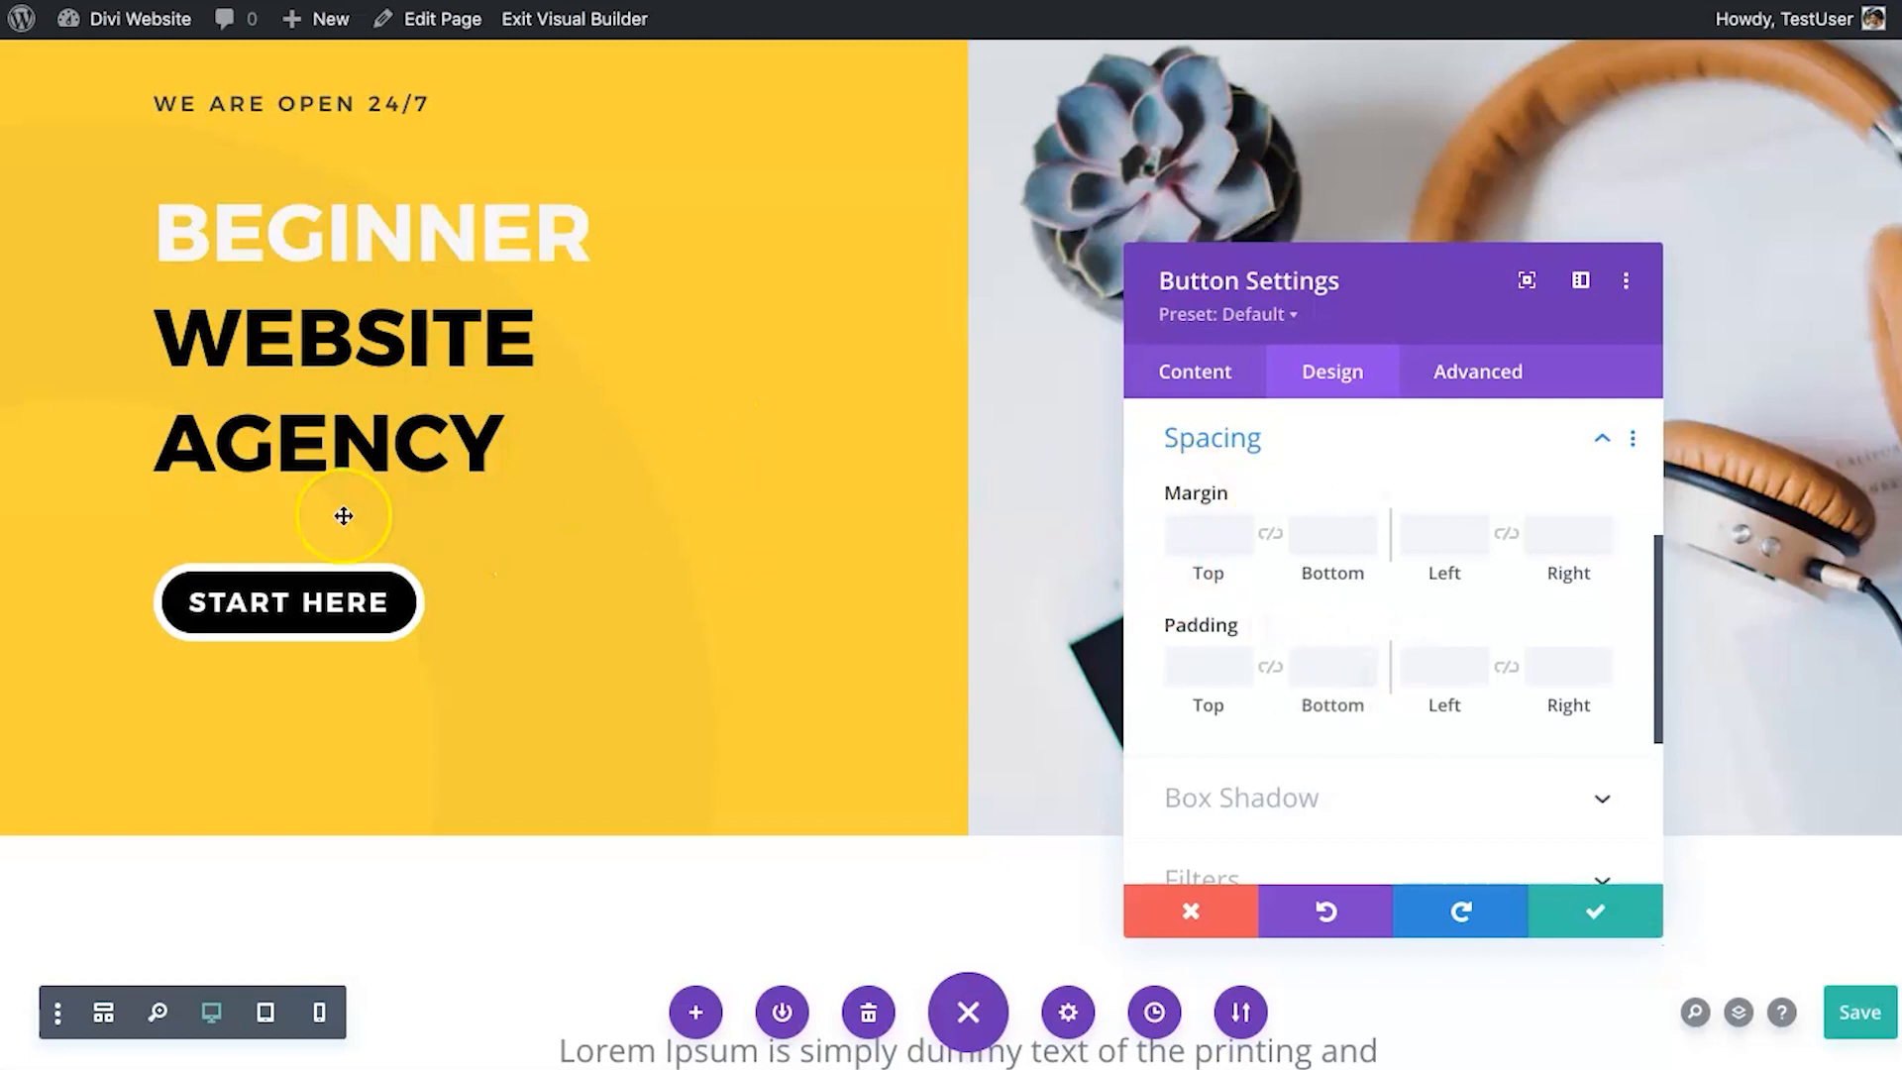
{"action": "left_click", "coordinate": [1206, 673]}
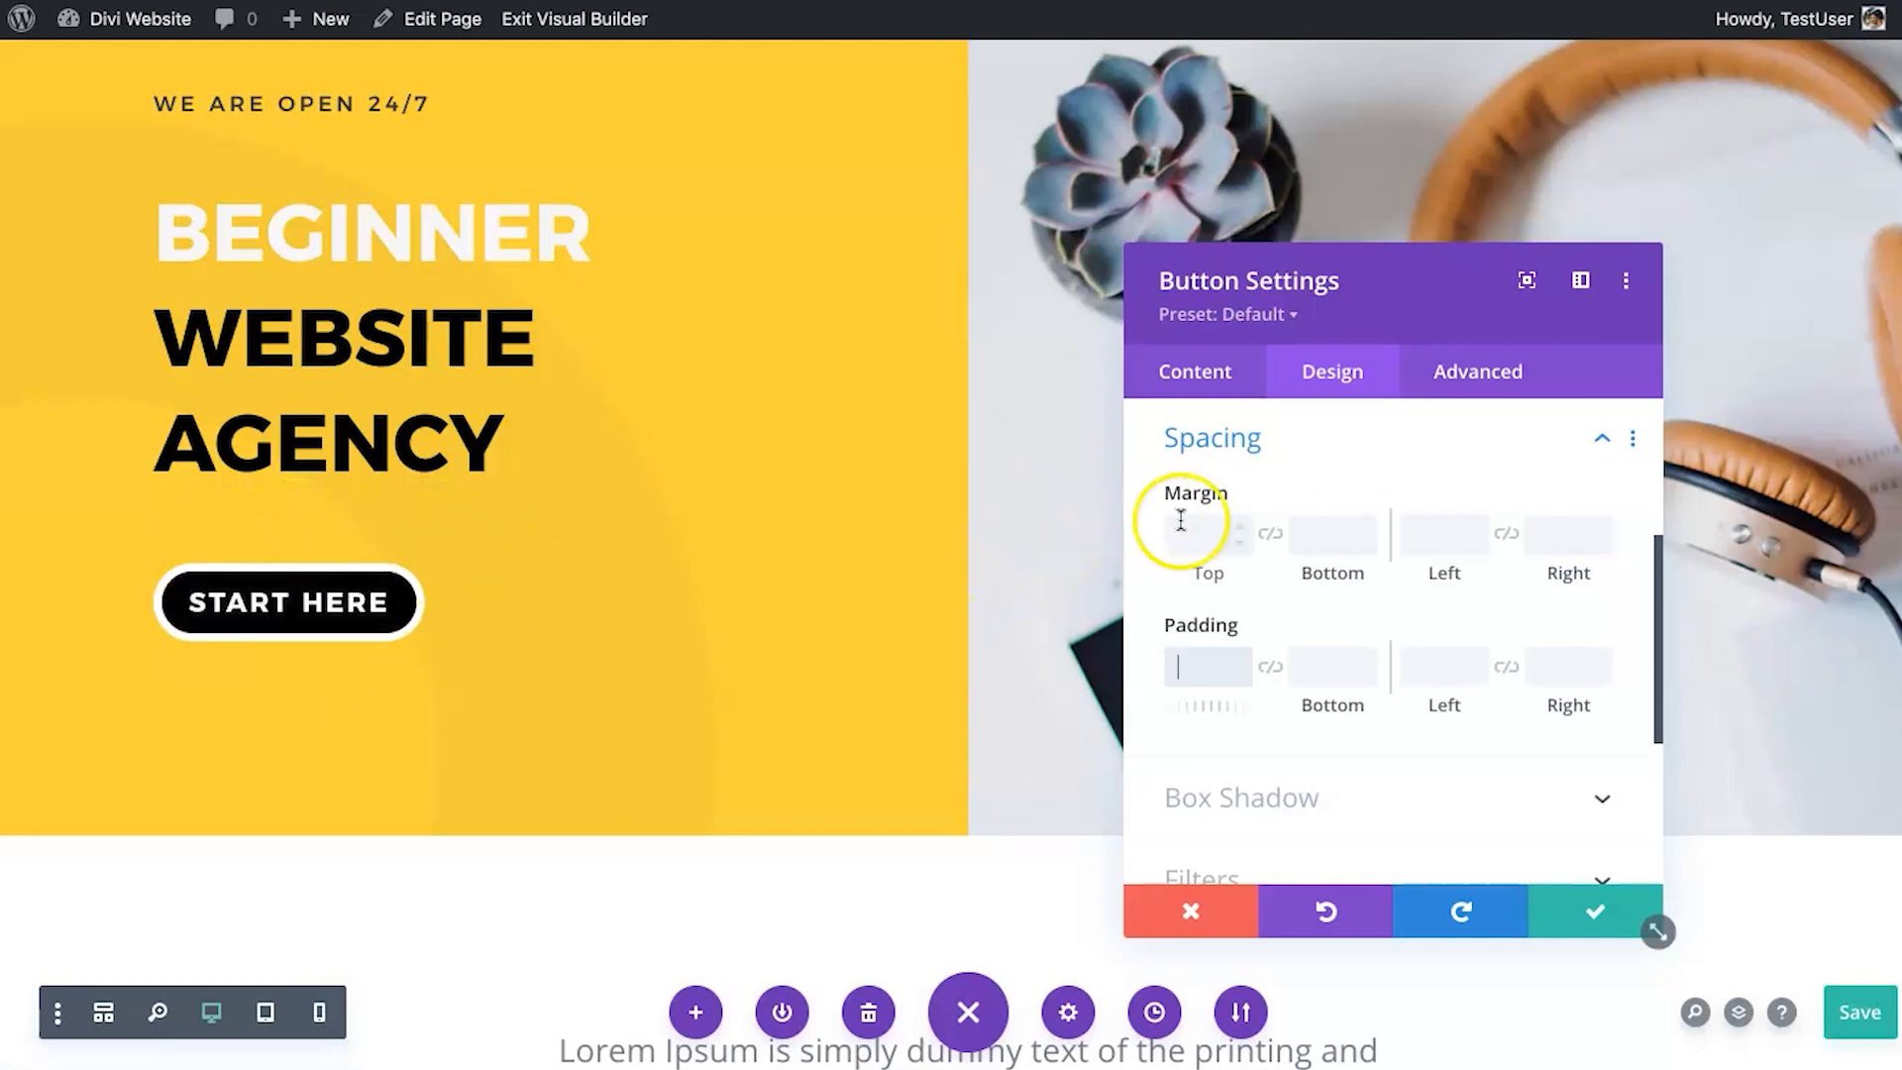
{"action": "left_click", "coordinate": [1540, 901]}
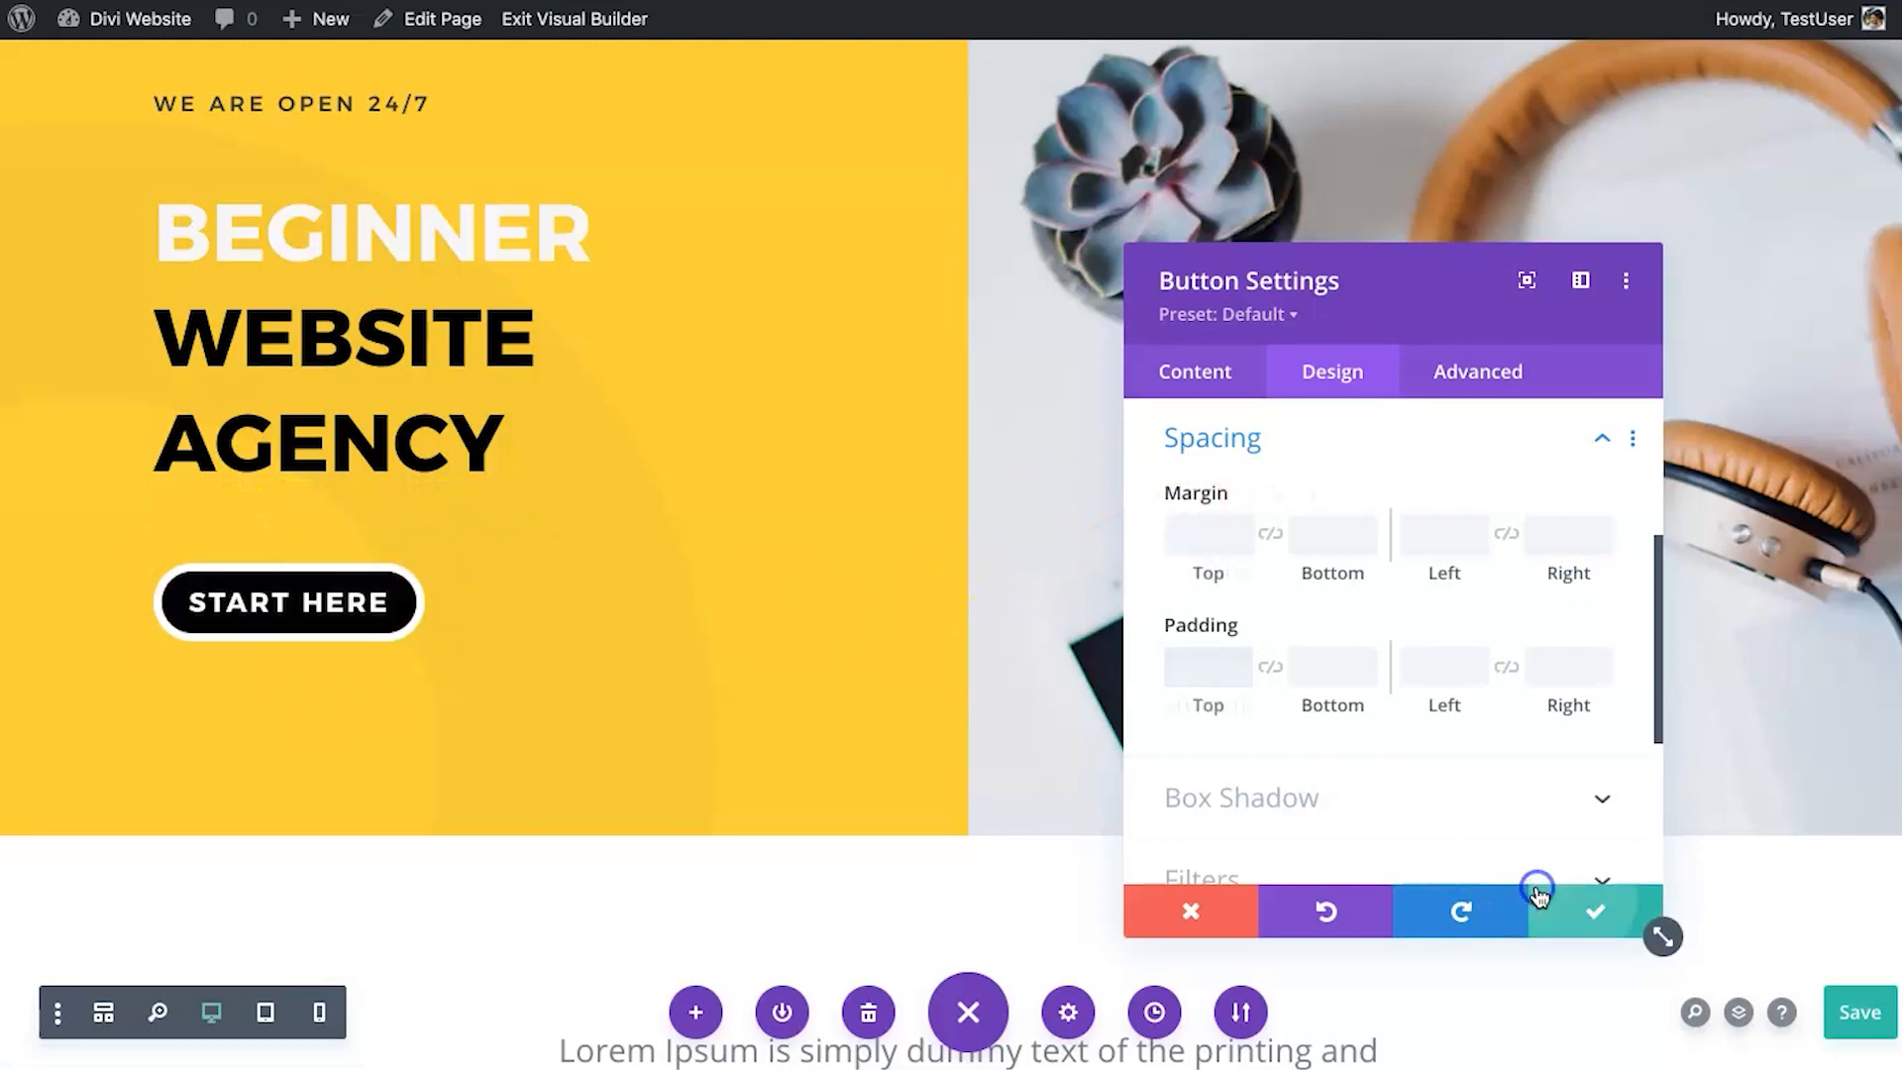
{"action": "key", "text": "super+s"}
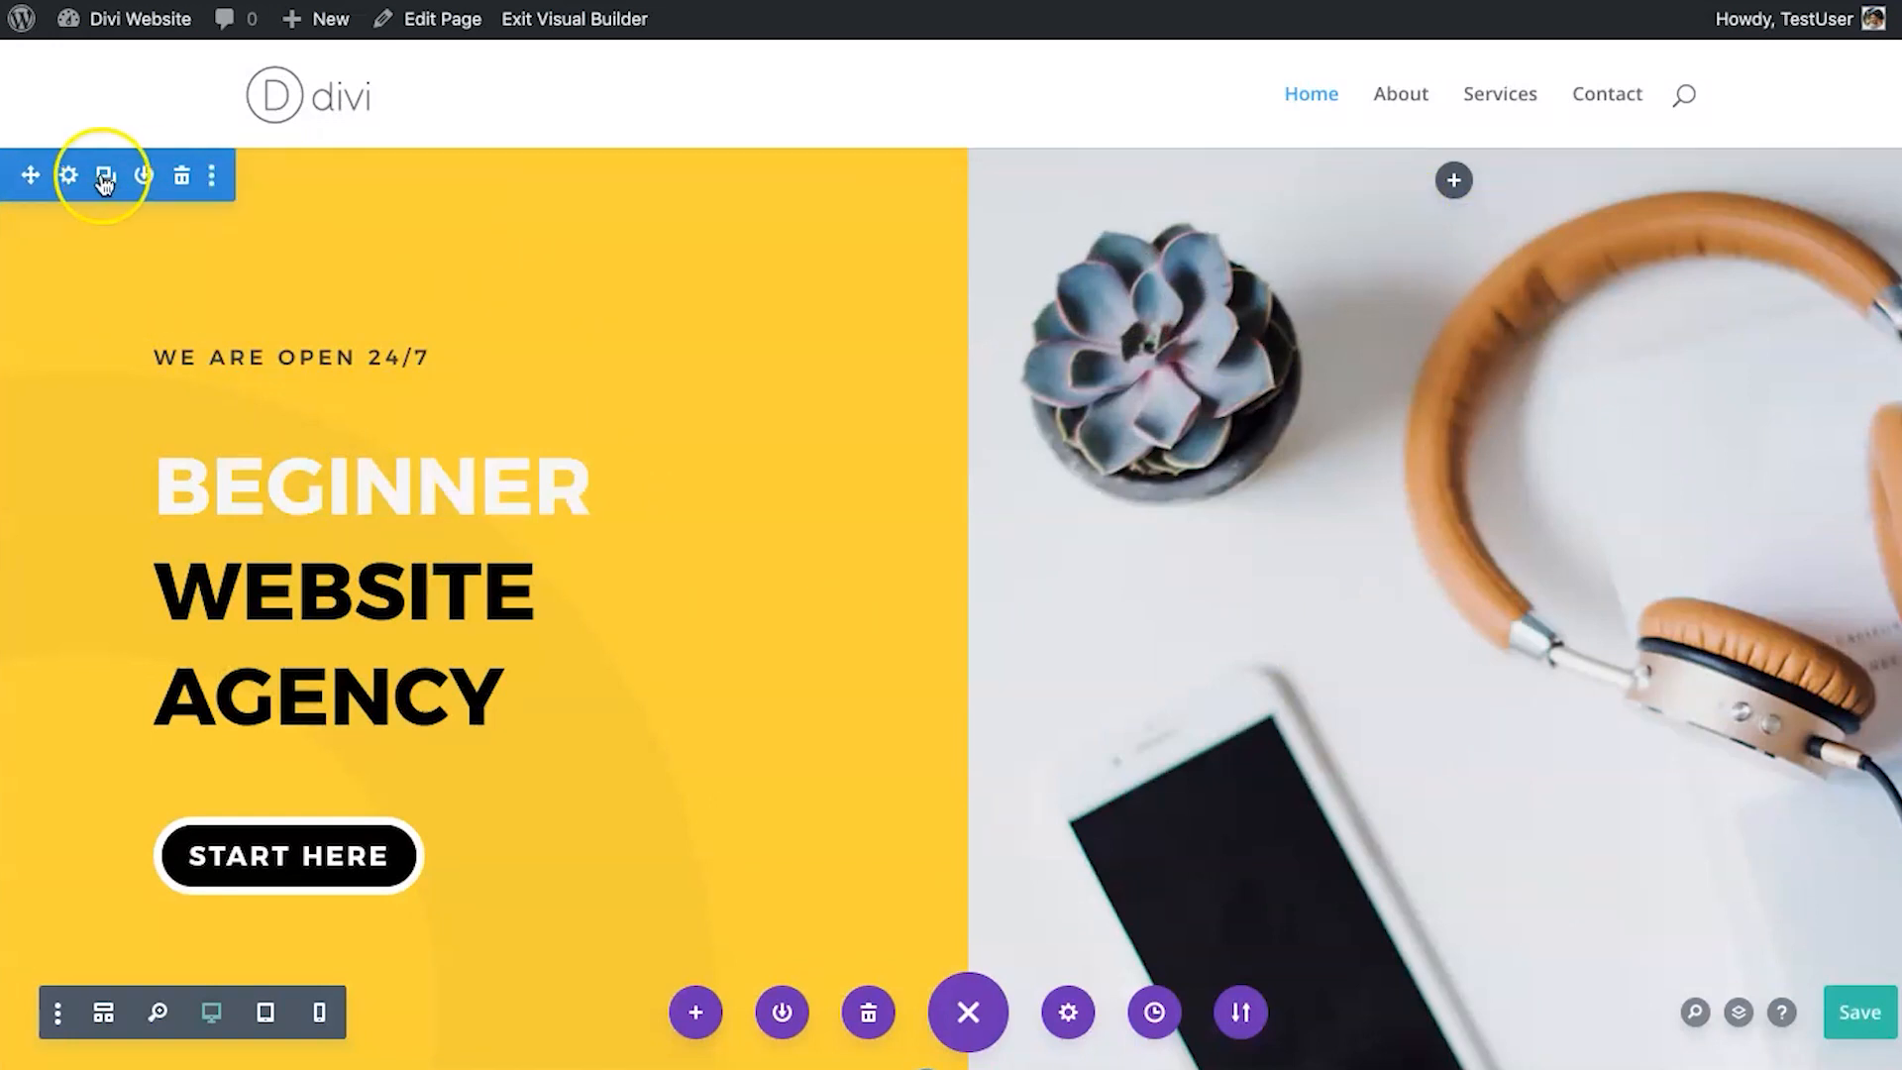
Try 20px padding on all four sides of the hero section, with opposite sides linked.
{"action": "left_click", "coordinate": [69, 177]}
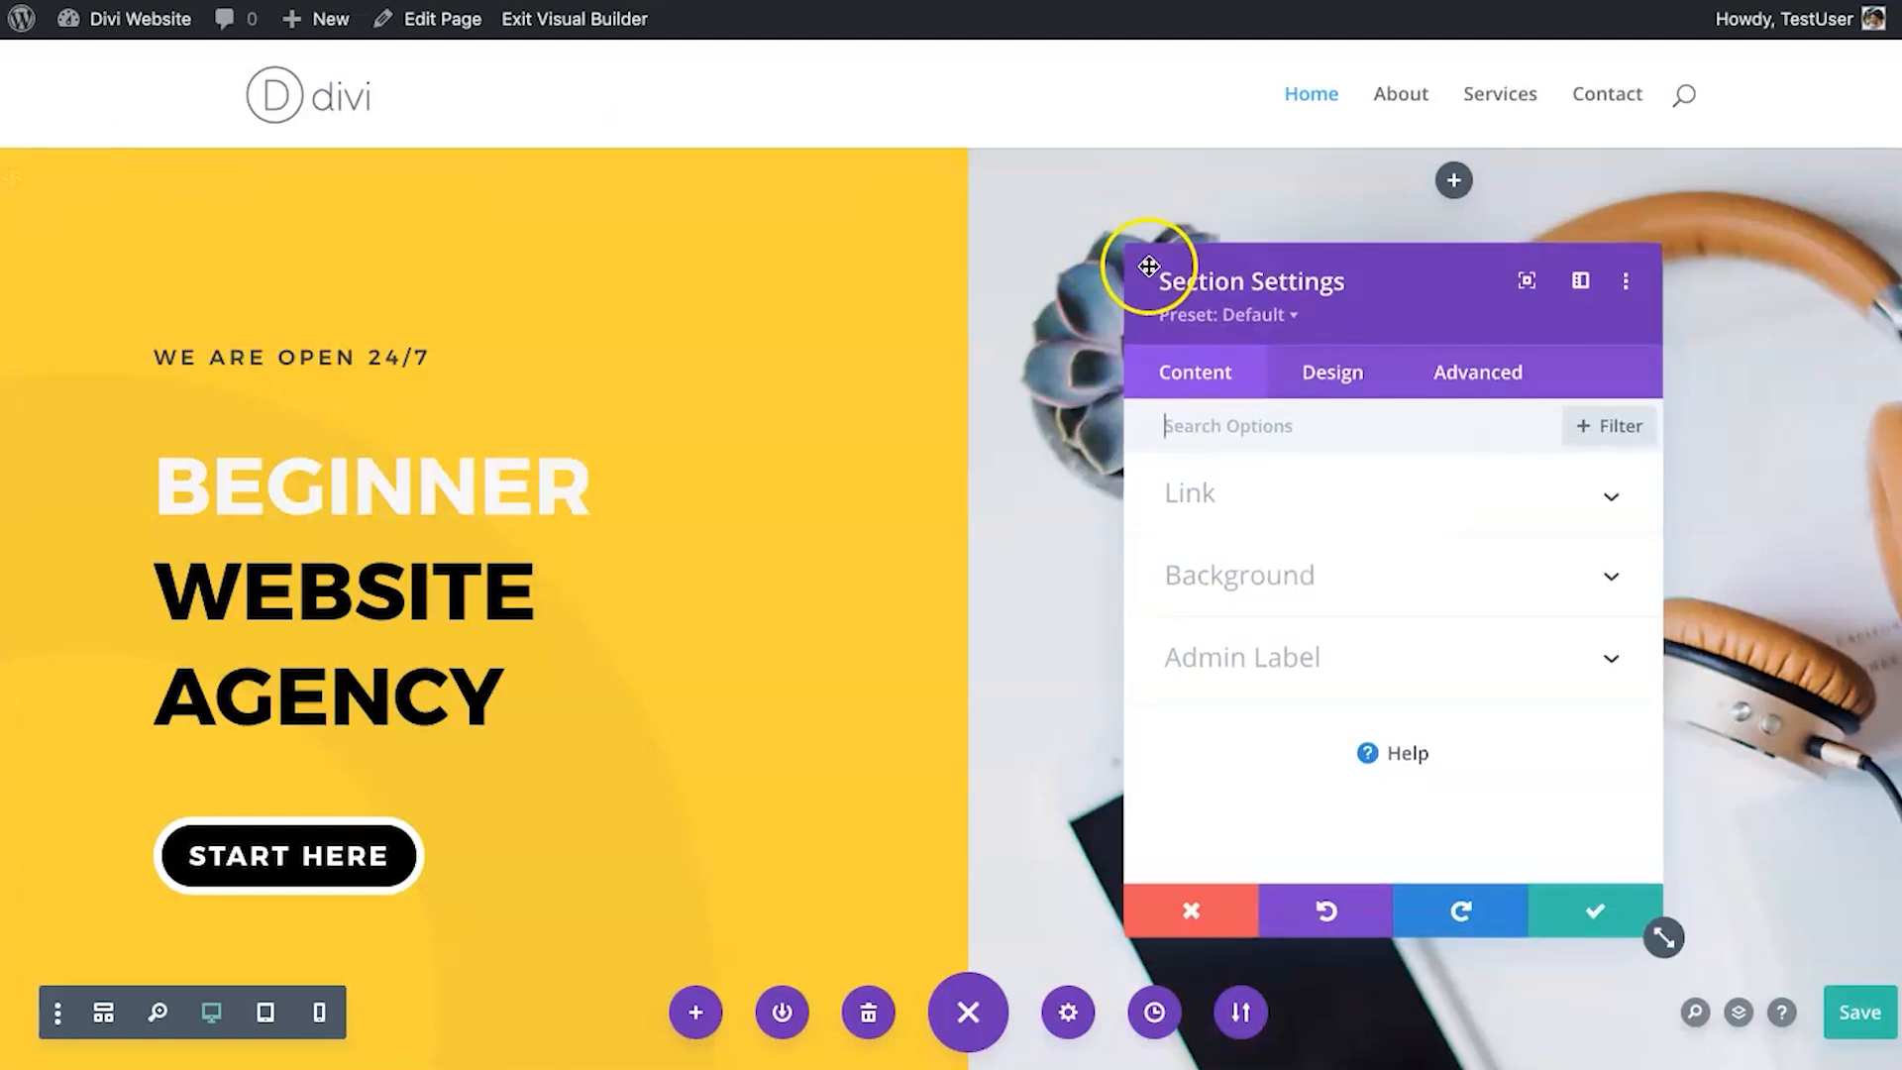
{"action": "left_click", "coordinate": [1323, 363]}
{"action": "left_click", "coordinate": [1271, 728]}
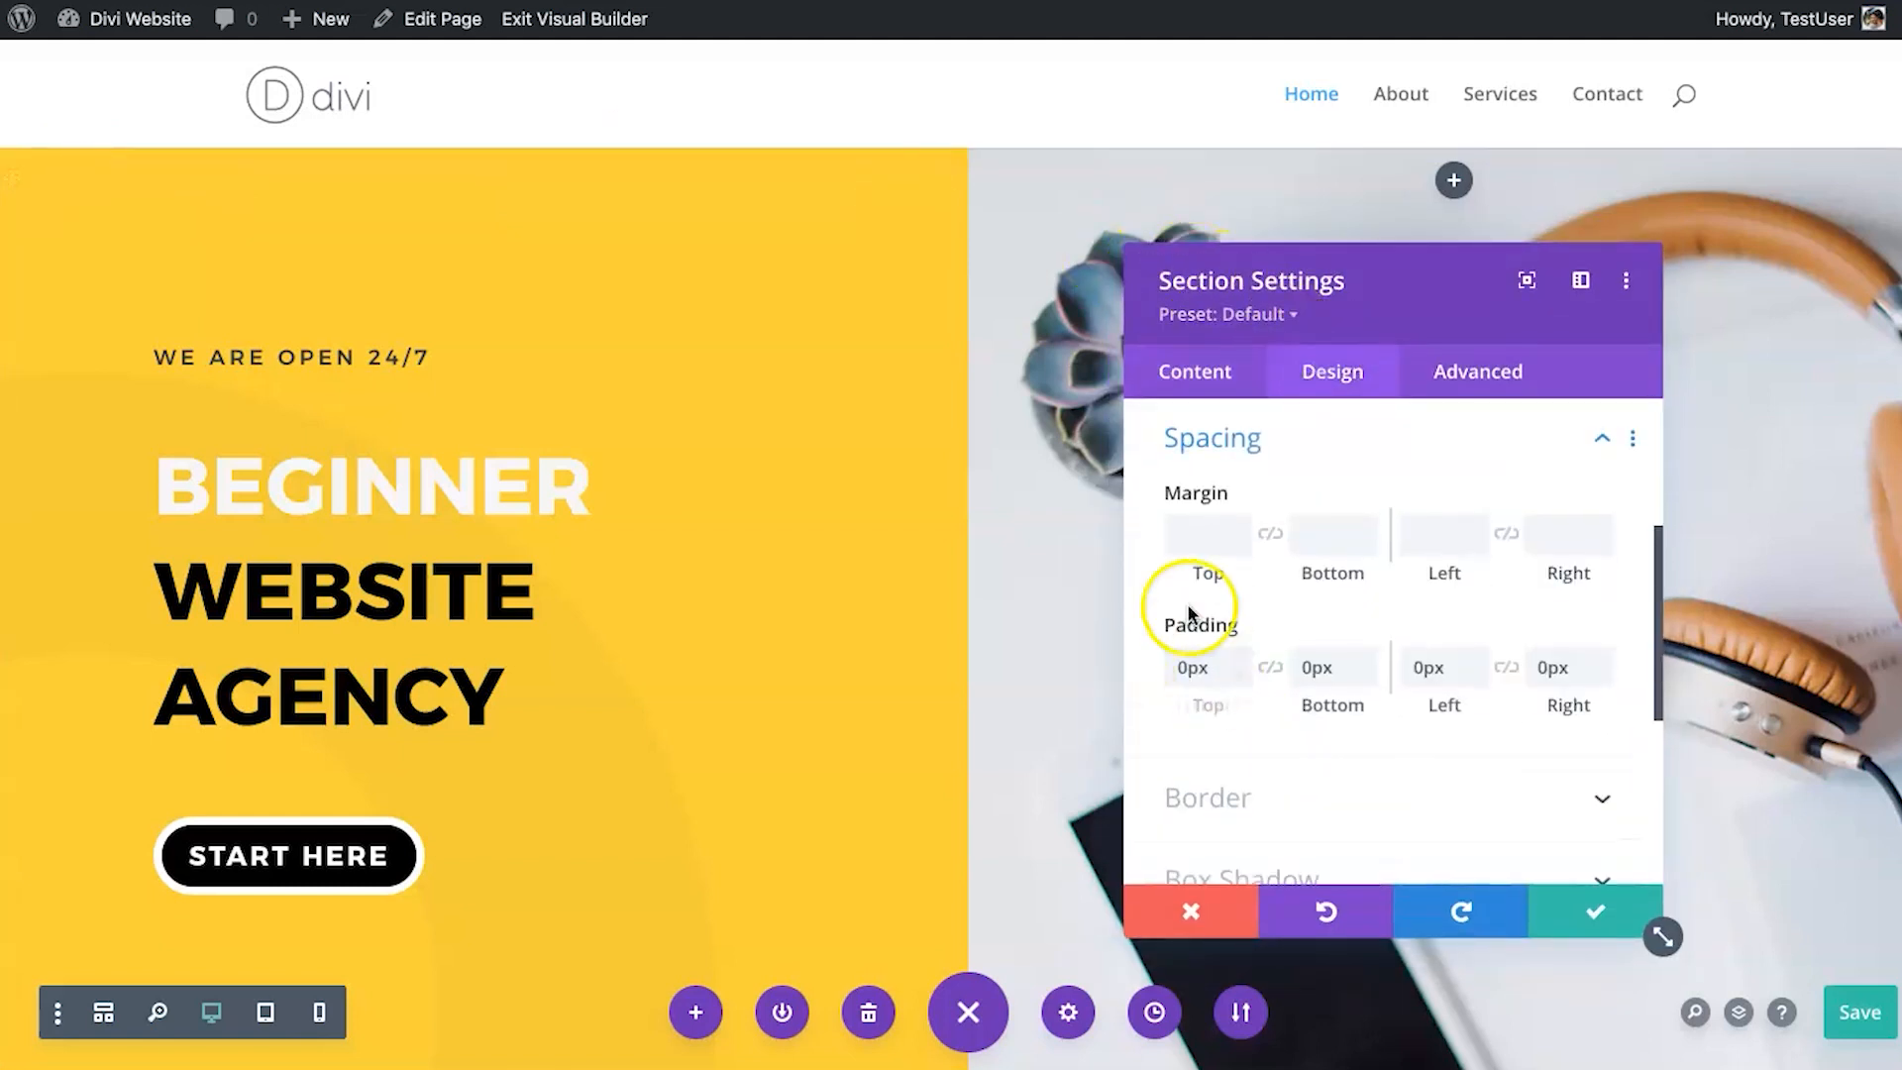
{"action": "left_click", "coordinate": [1170, 664]}
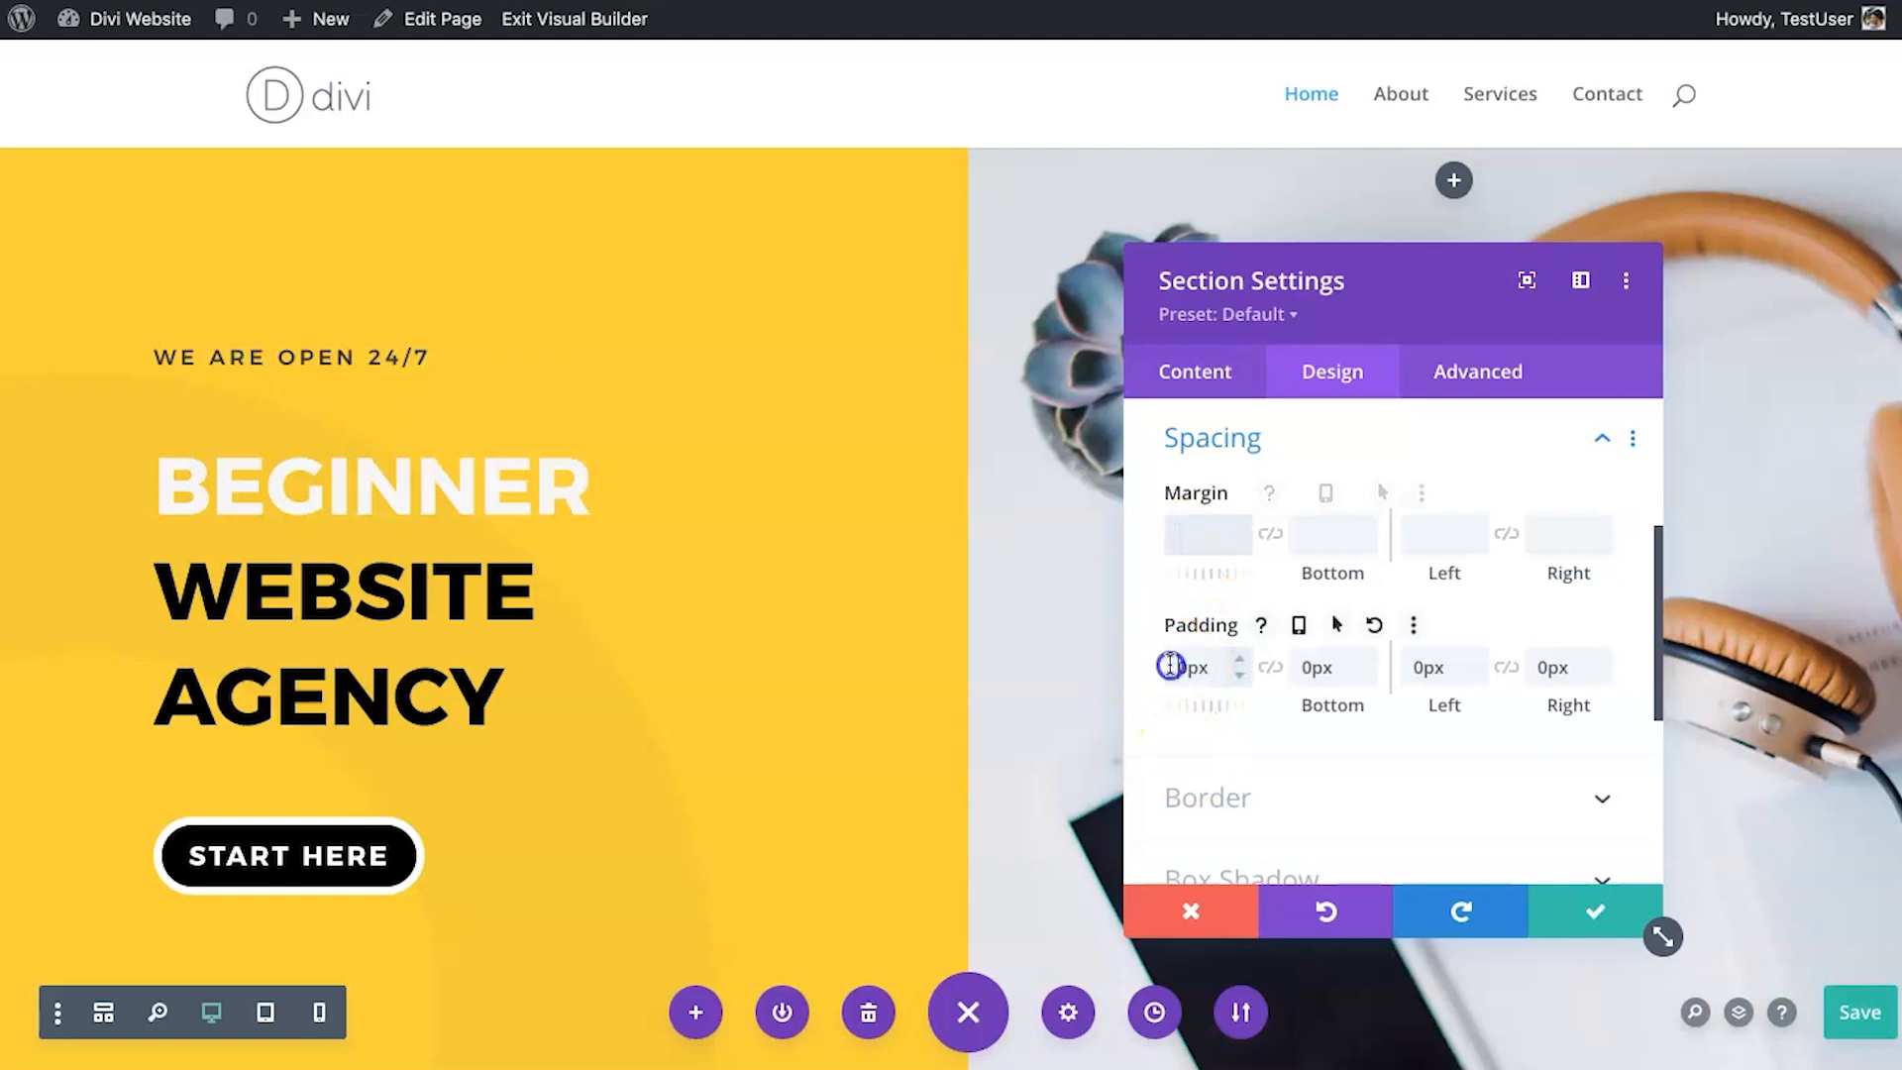
{"action": "type", "text": "2"}
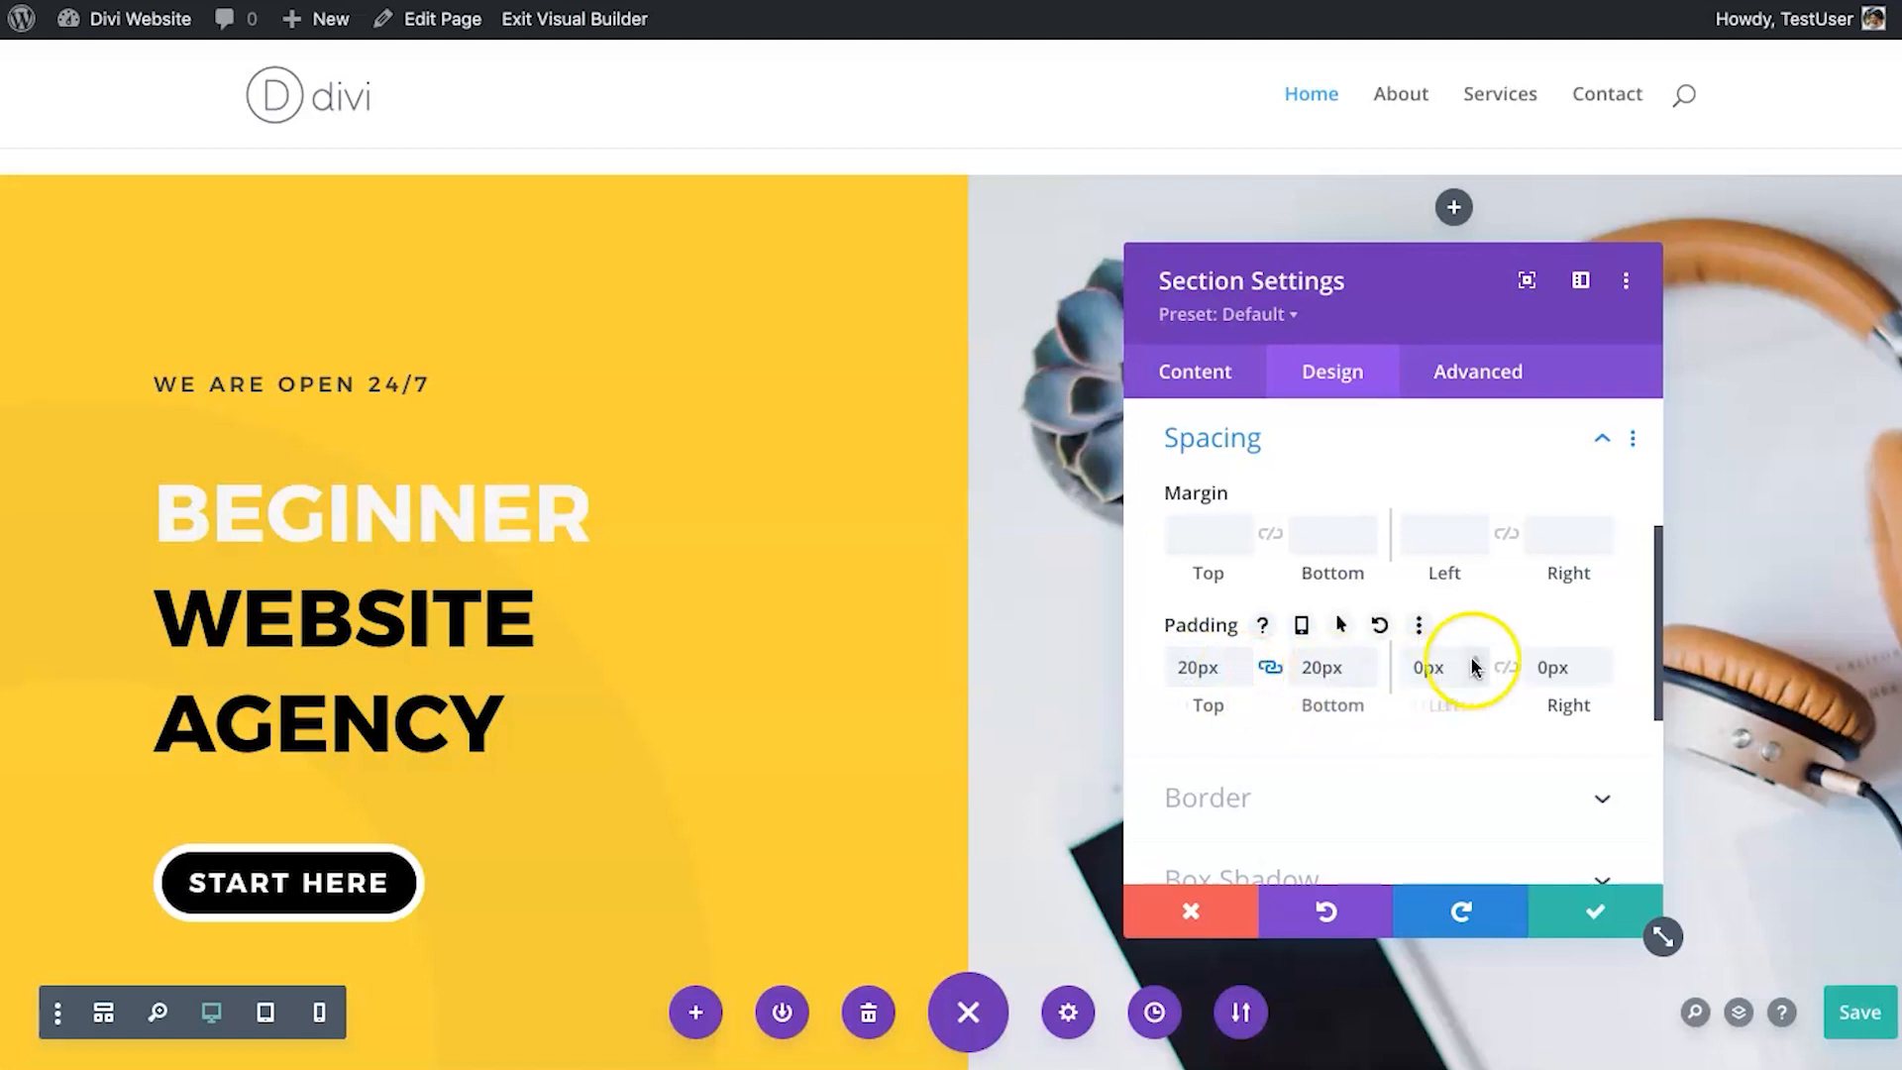
{"action": "left_click", "coordinate": [1510, 664]}
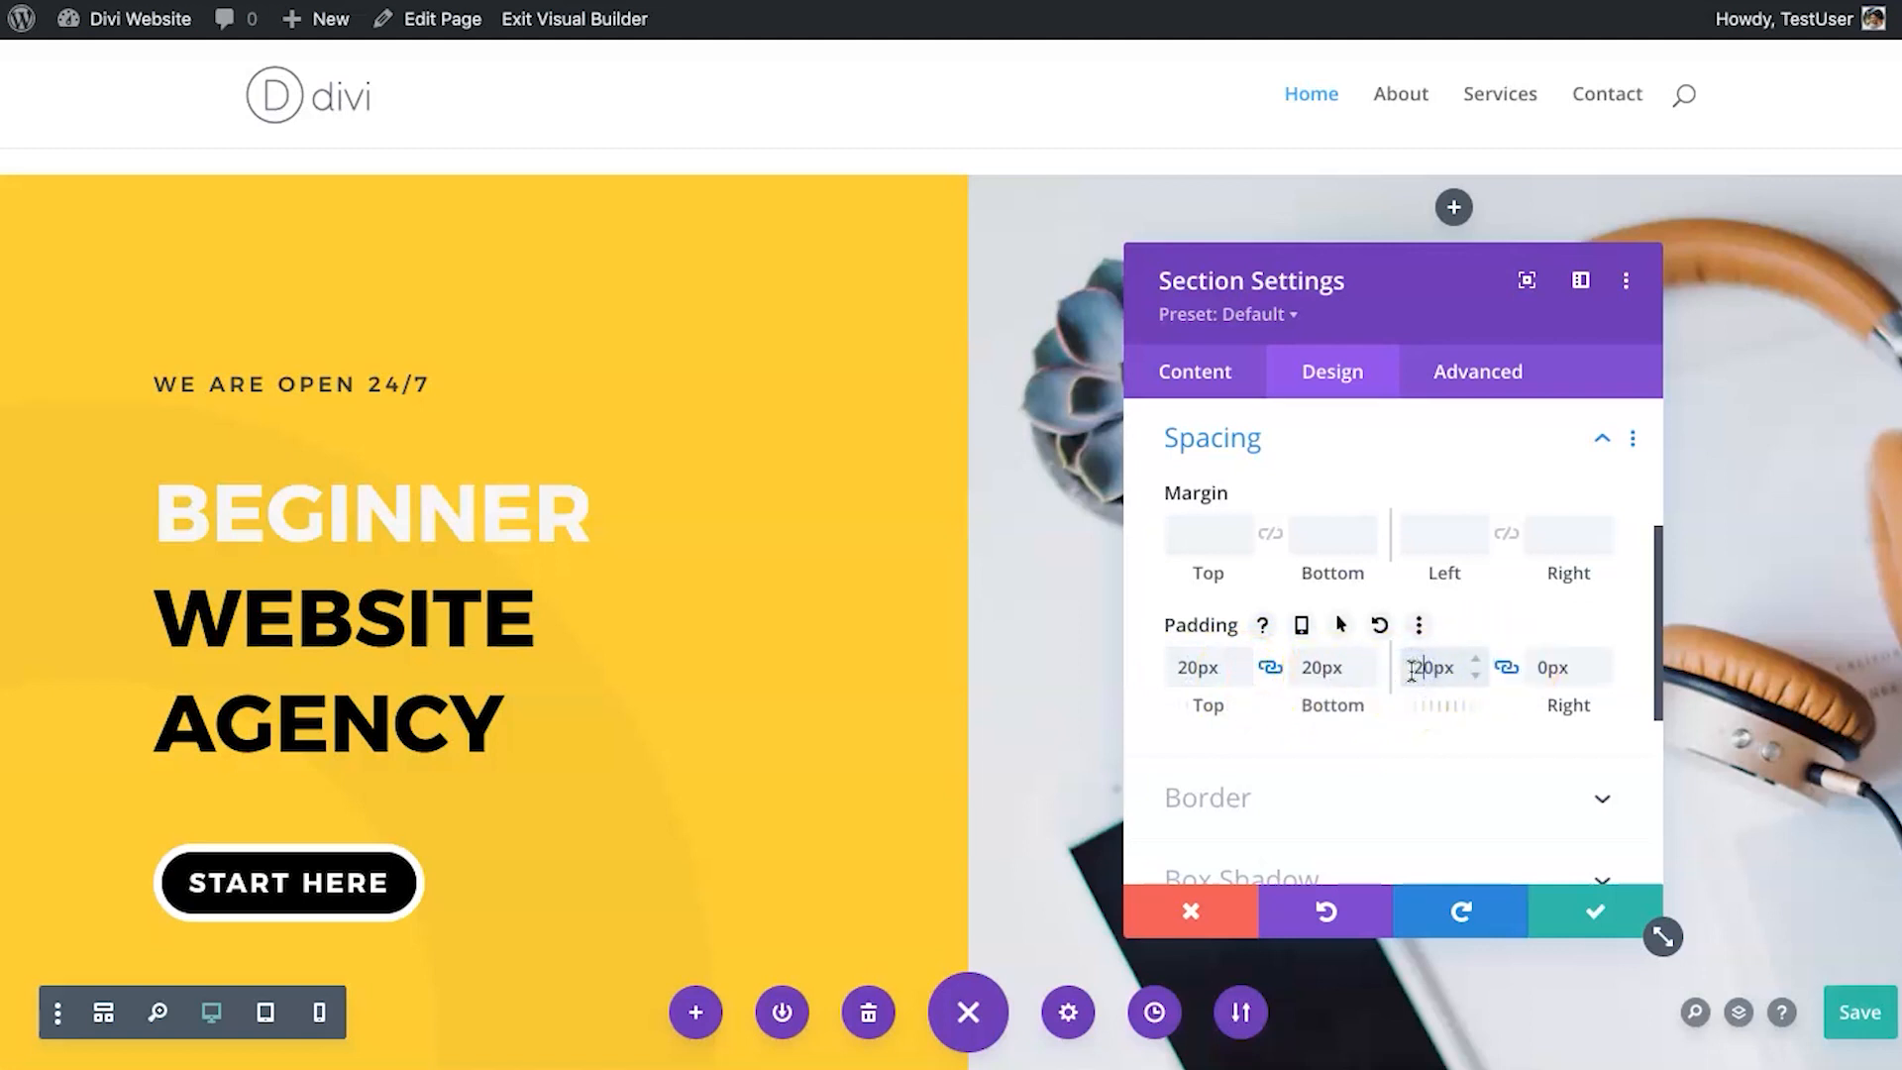
{"action": "left_click", "coordinate": [1595, 911]}
Reset the hero section's padding, set all four sides to 0px and save the section settings.
{"action": "mouse_move", "coordinate": [177, 181]}
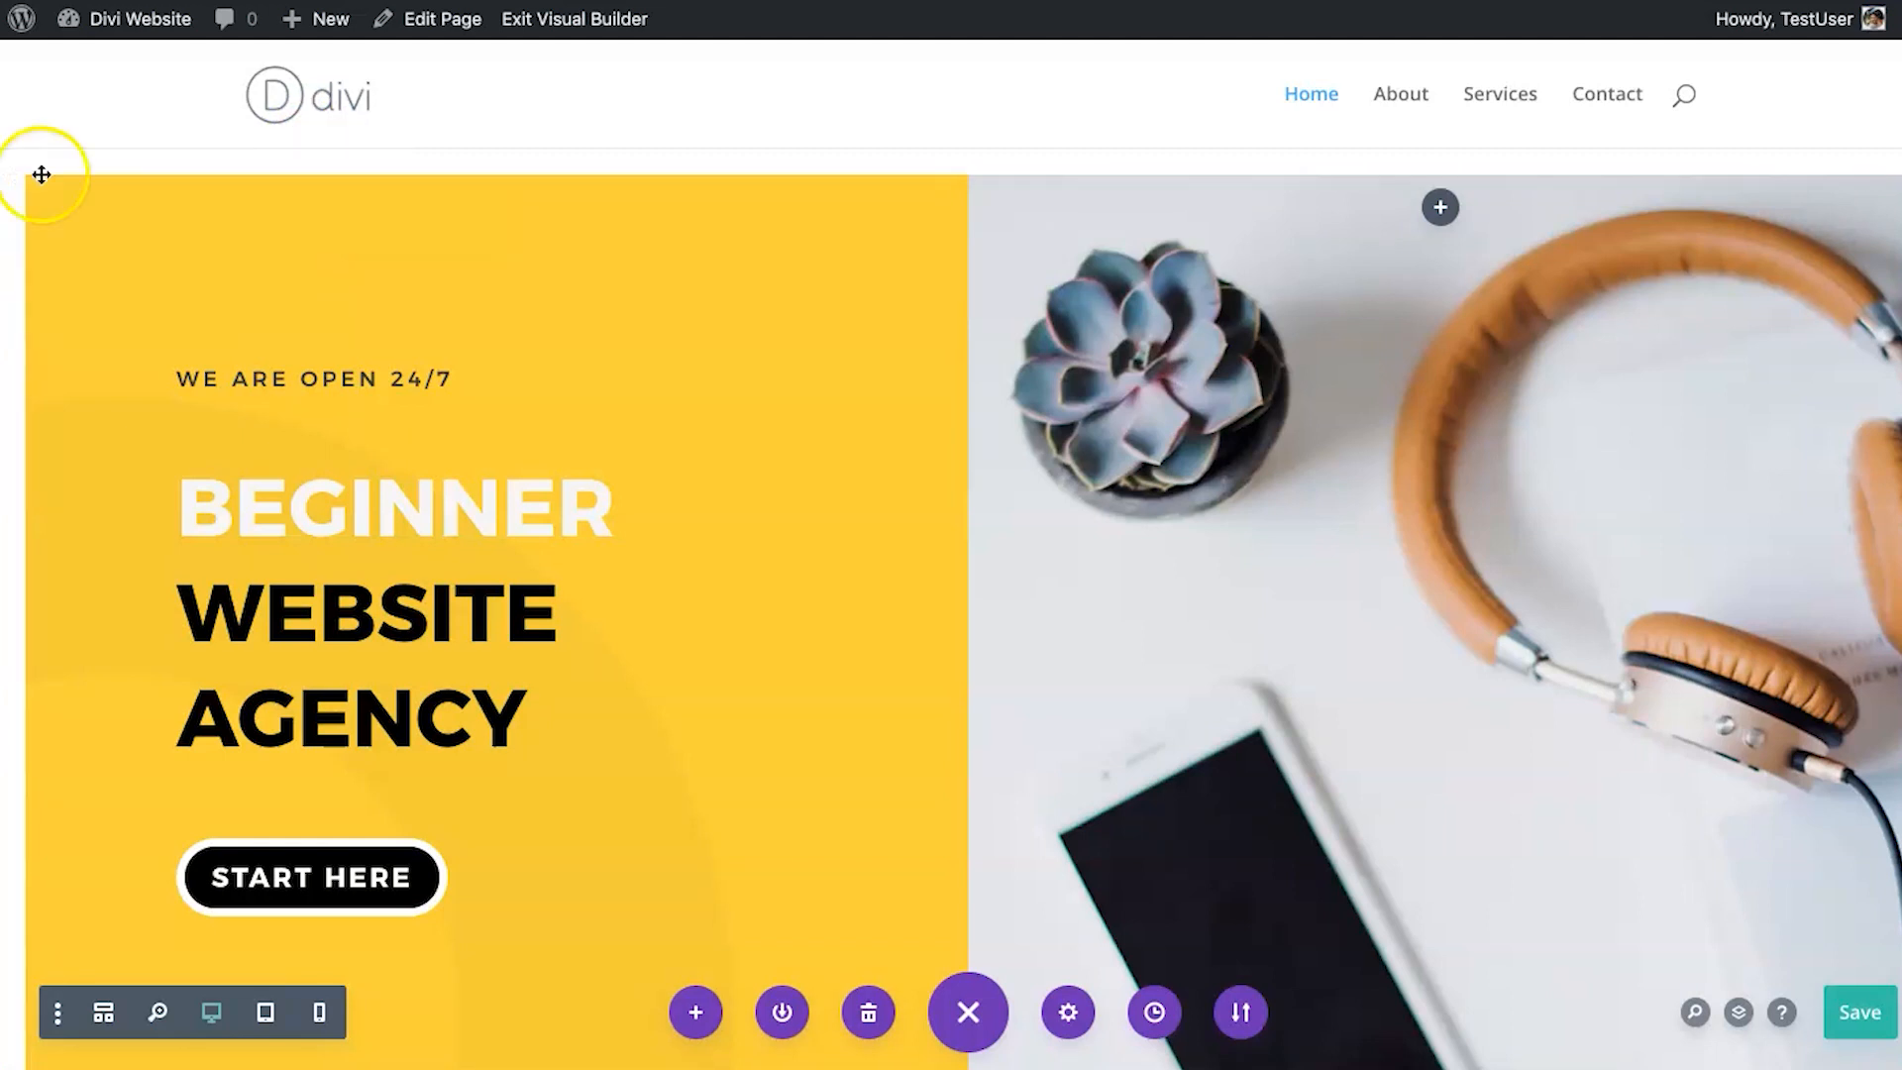
{"action": "left_click", "coordinate": [67, 179]}
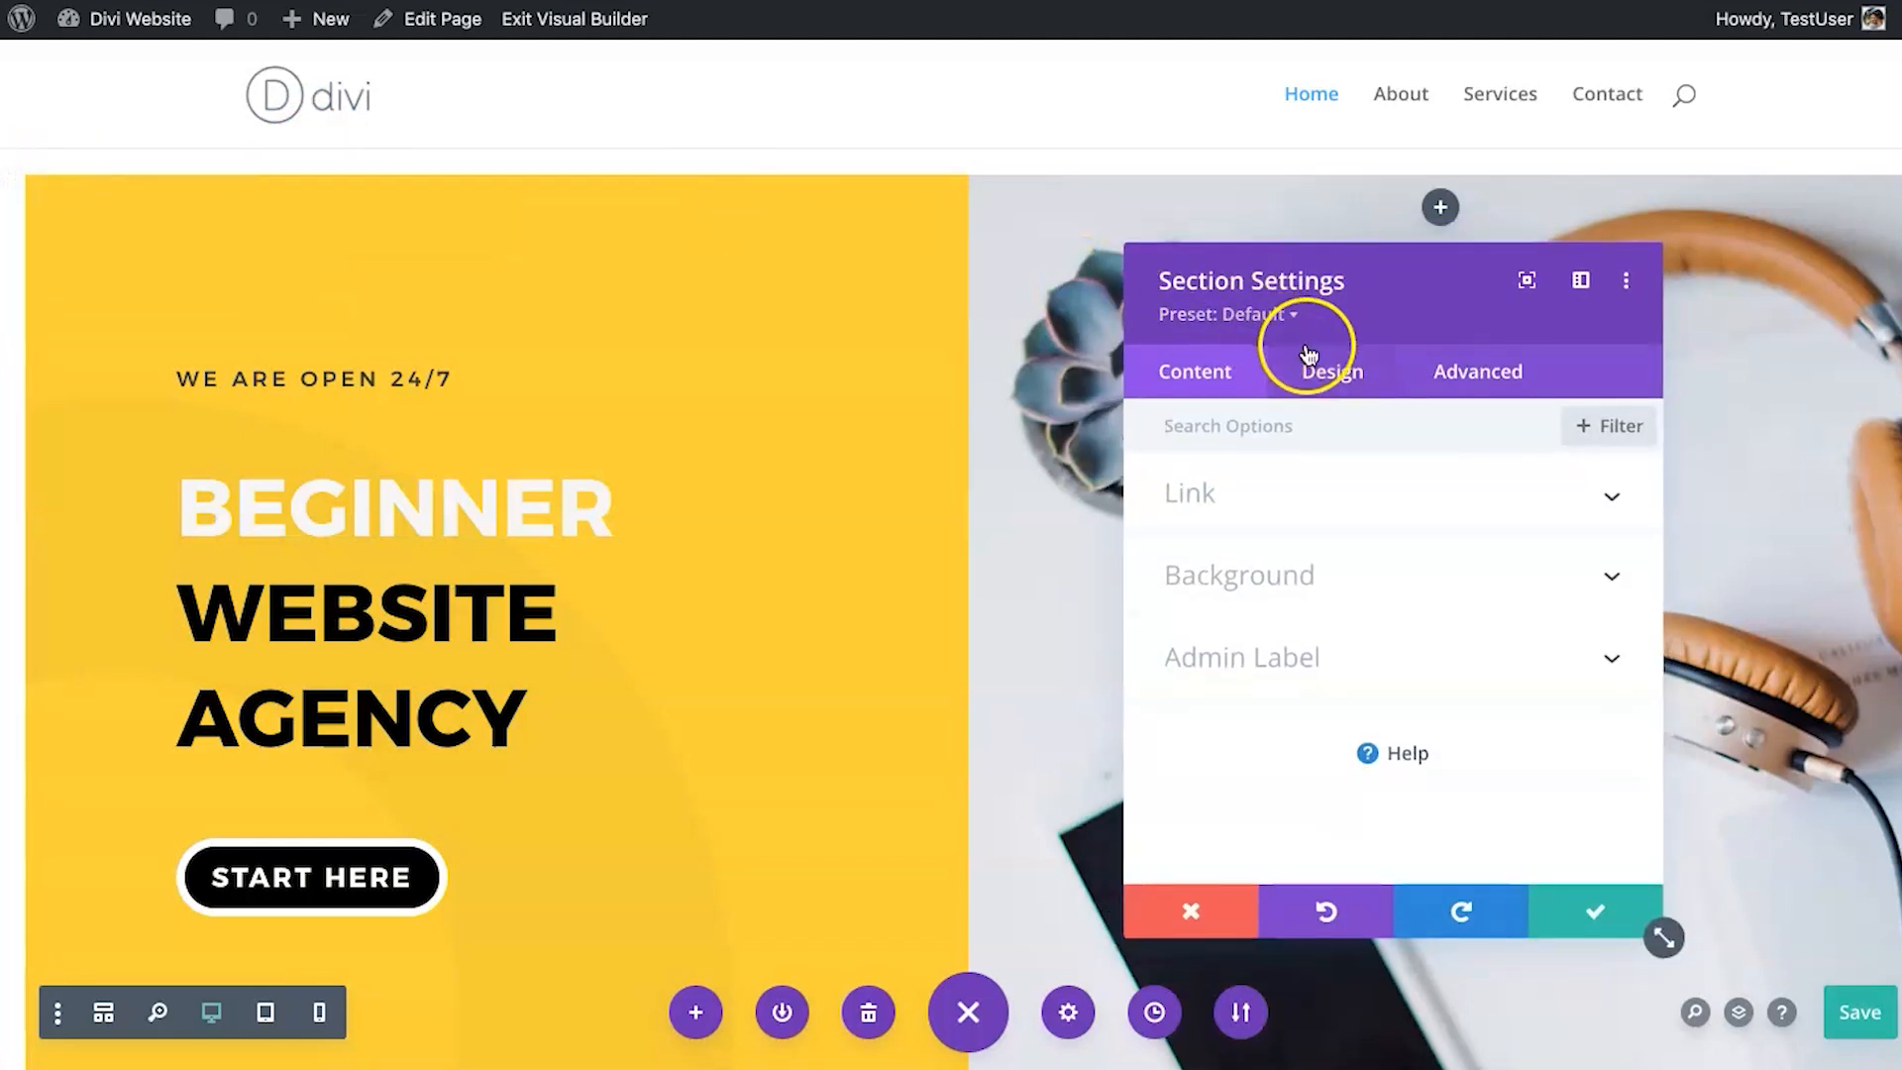
{"action": "left_click", "coordinate": [1330, 371]}
{"action": "left_click", "coordinate": [1284, 723]}
{"action": "mouse_move", "coordinate": [1303, 624]}
{"action": "left_click", "coordinate": [1378, 625]}
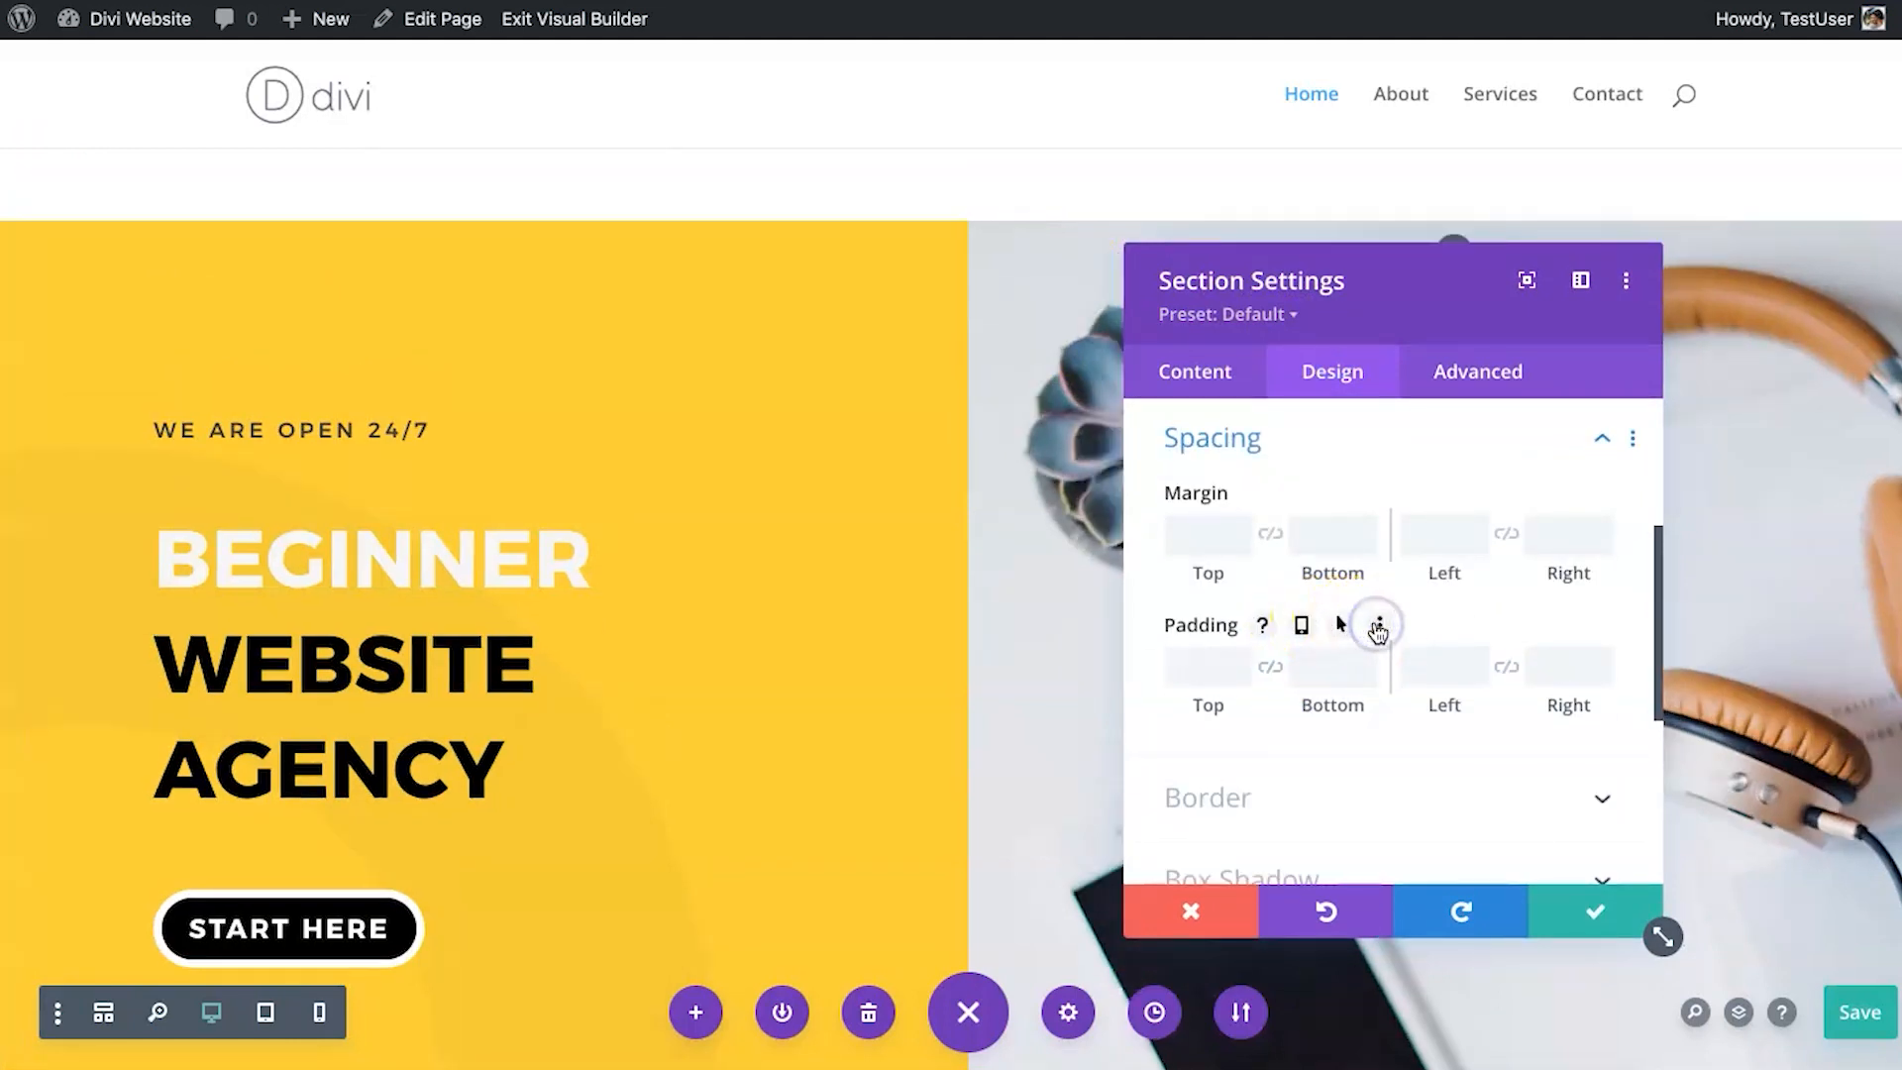
{"action": "left_click", "coordinate": [1181, 679]}
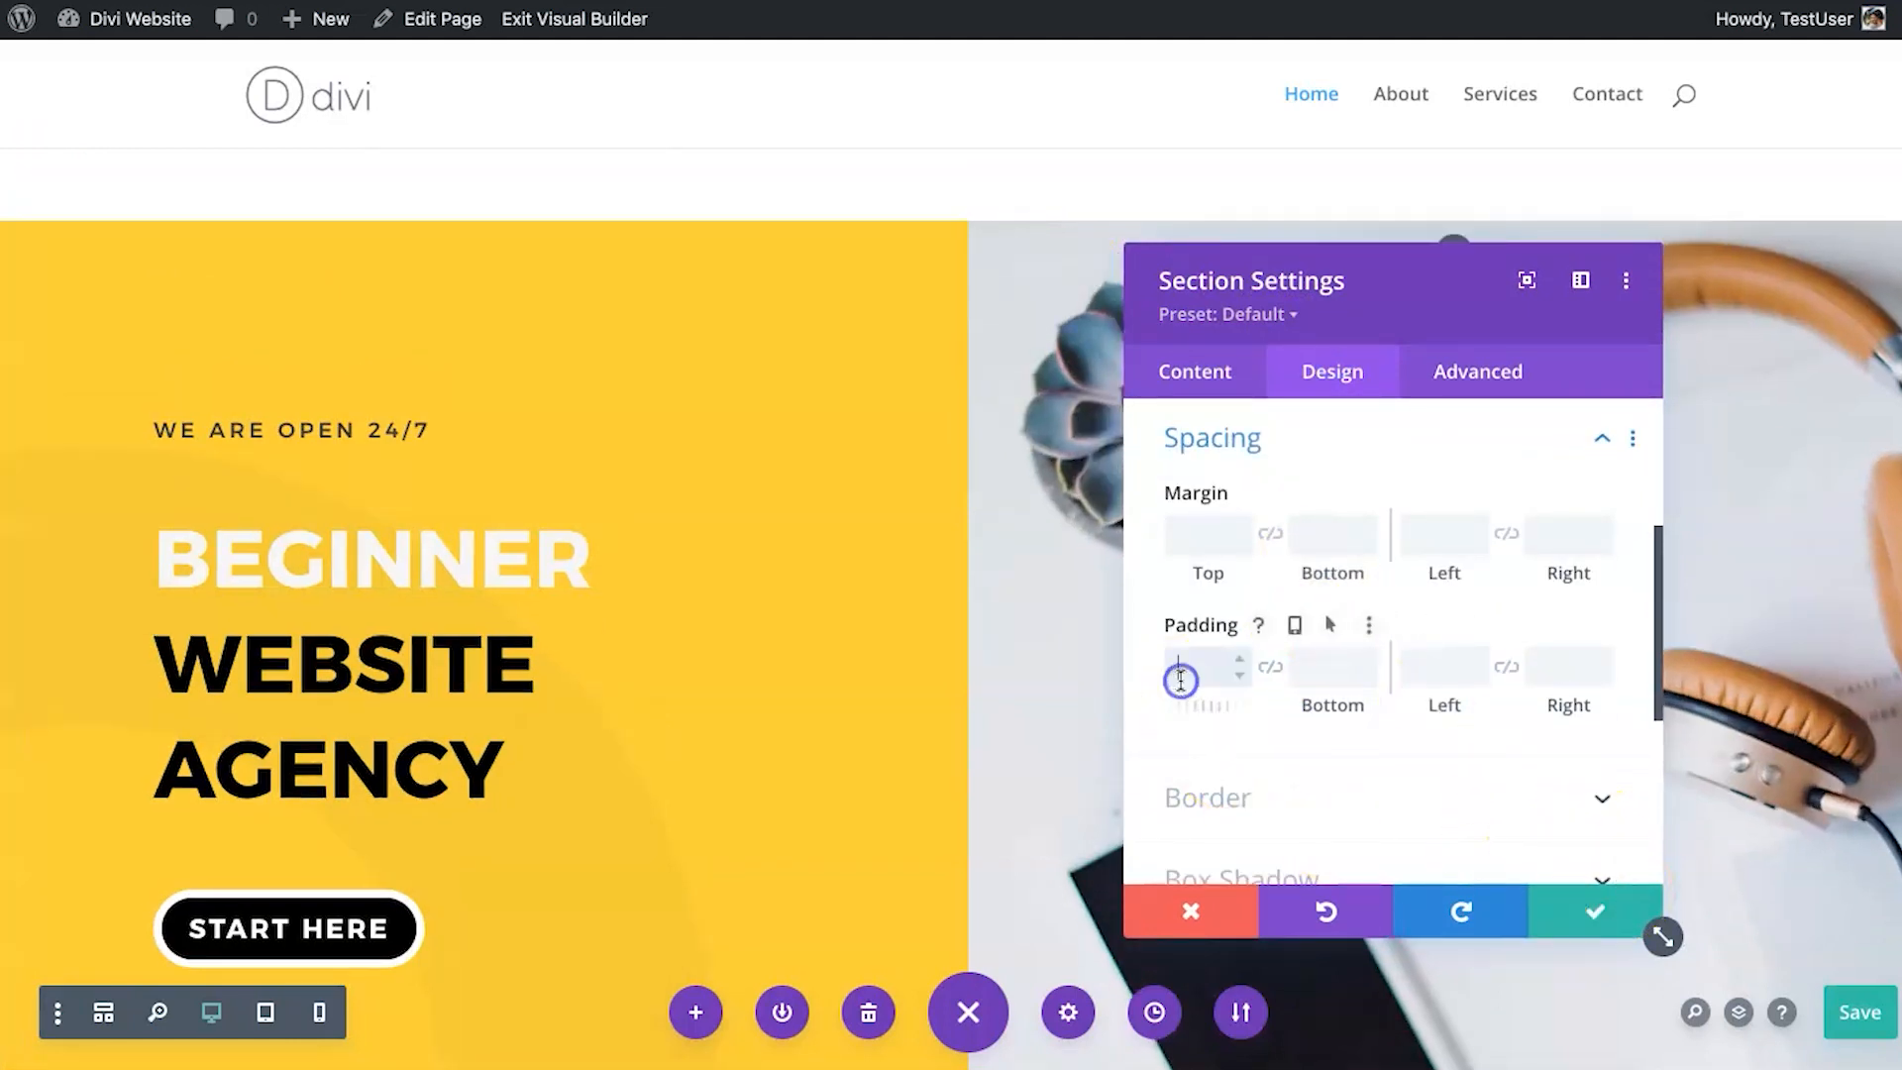
{"action": "type", "text": "0"}
{"action": "left_click", "coordinate": [1322, 663]}
{"action": "left_click", "coordinate": [1406, 666]}
{"action": "left_click", "coordinate": [1548, 656]}
{"action": "left_click", "coordinate": [1615, 916]}
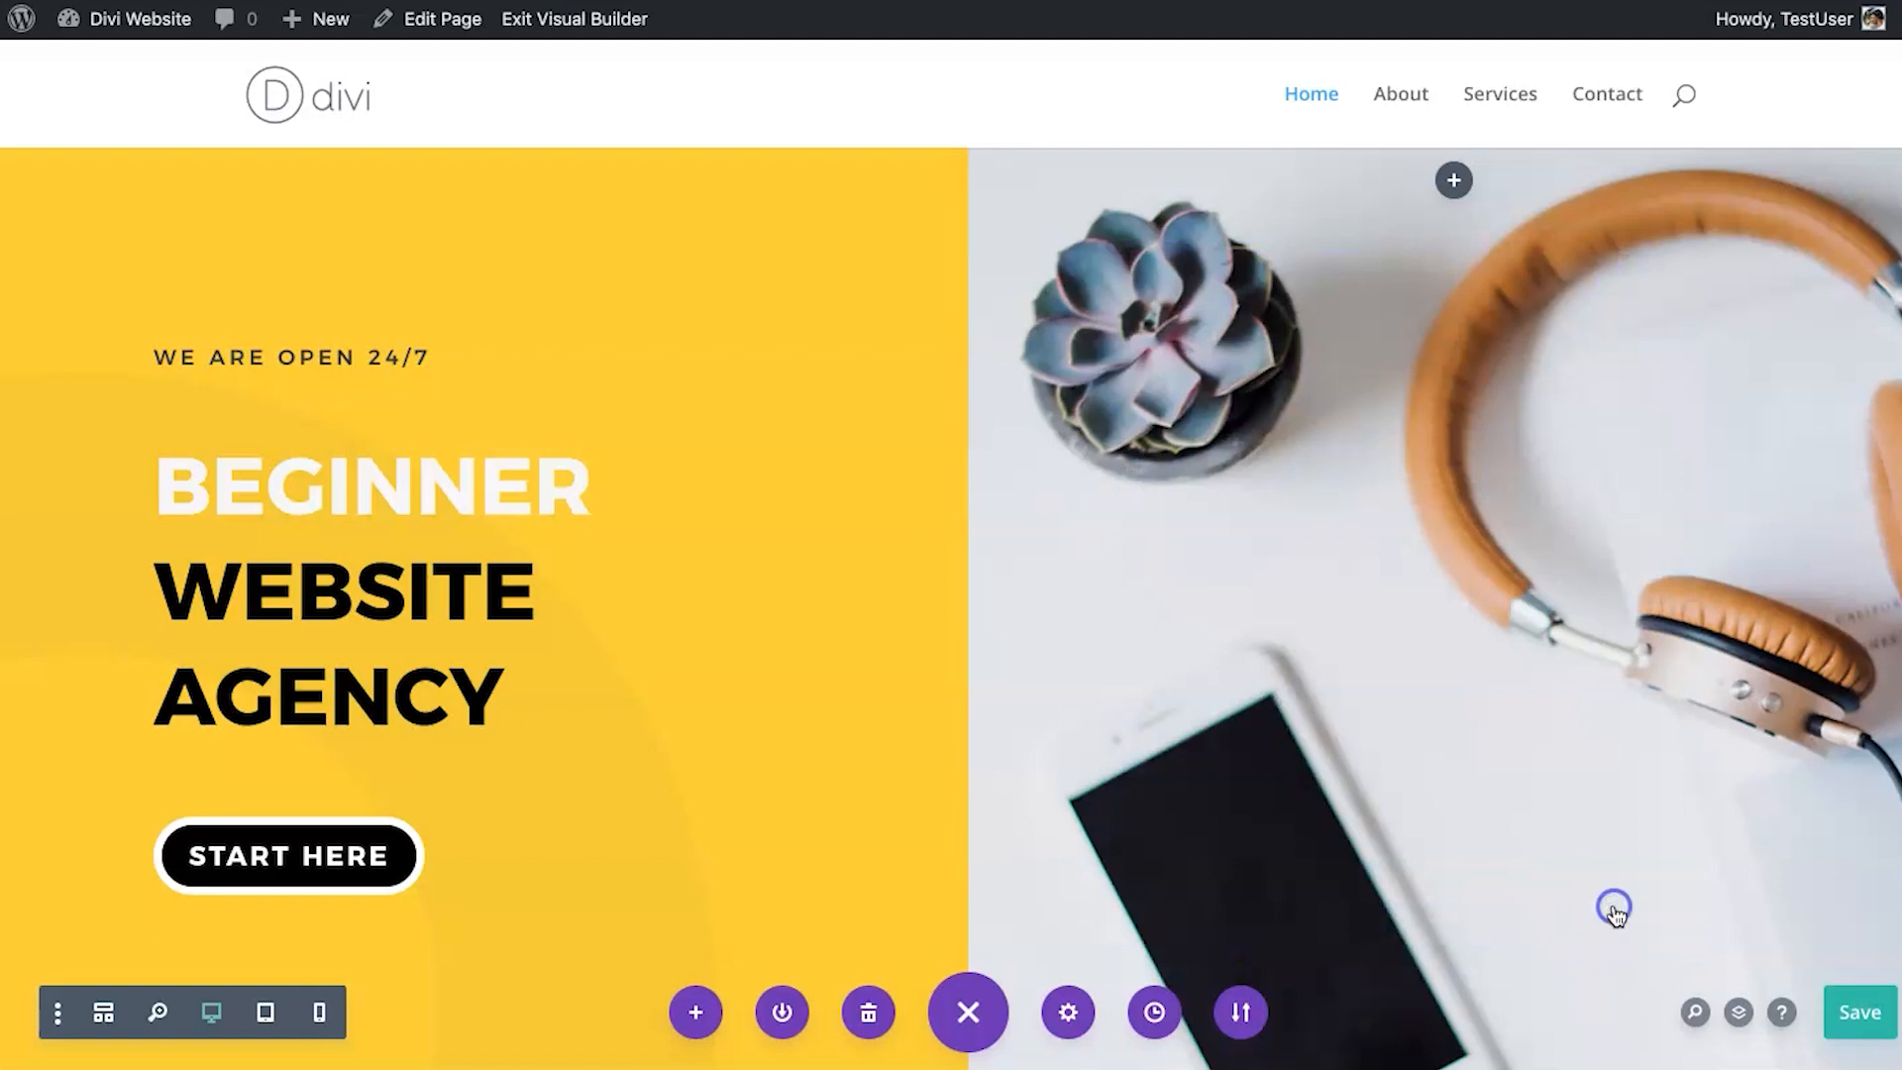
Try a 20px margin on all four sides of the hero row, with opposite sides linked, then discard the row changes.
{"action": "left_click", "coordinate": [281, 180]}
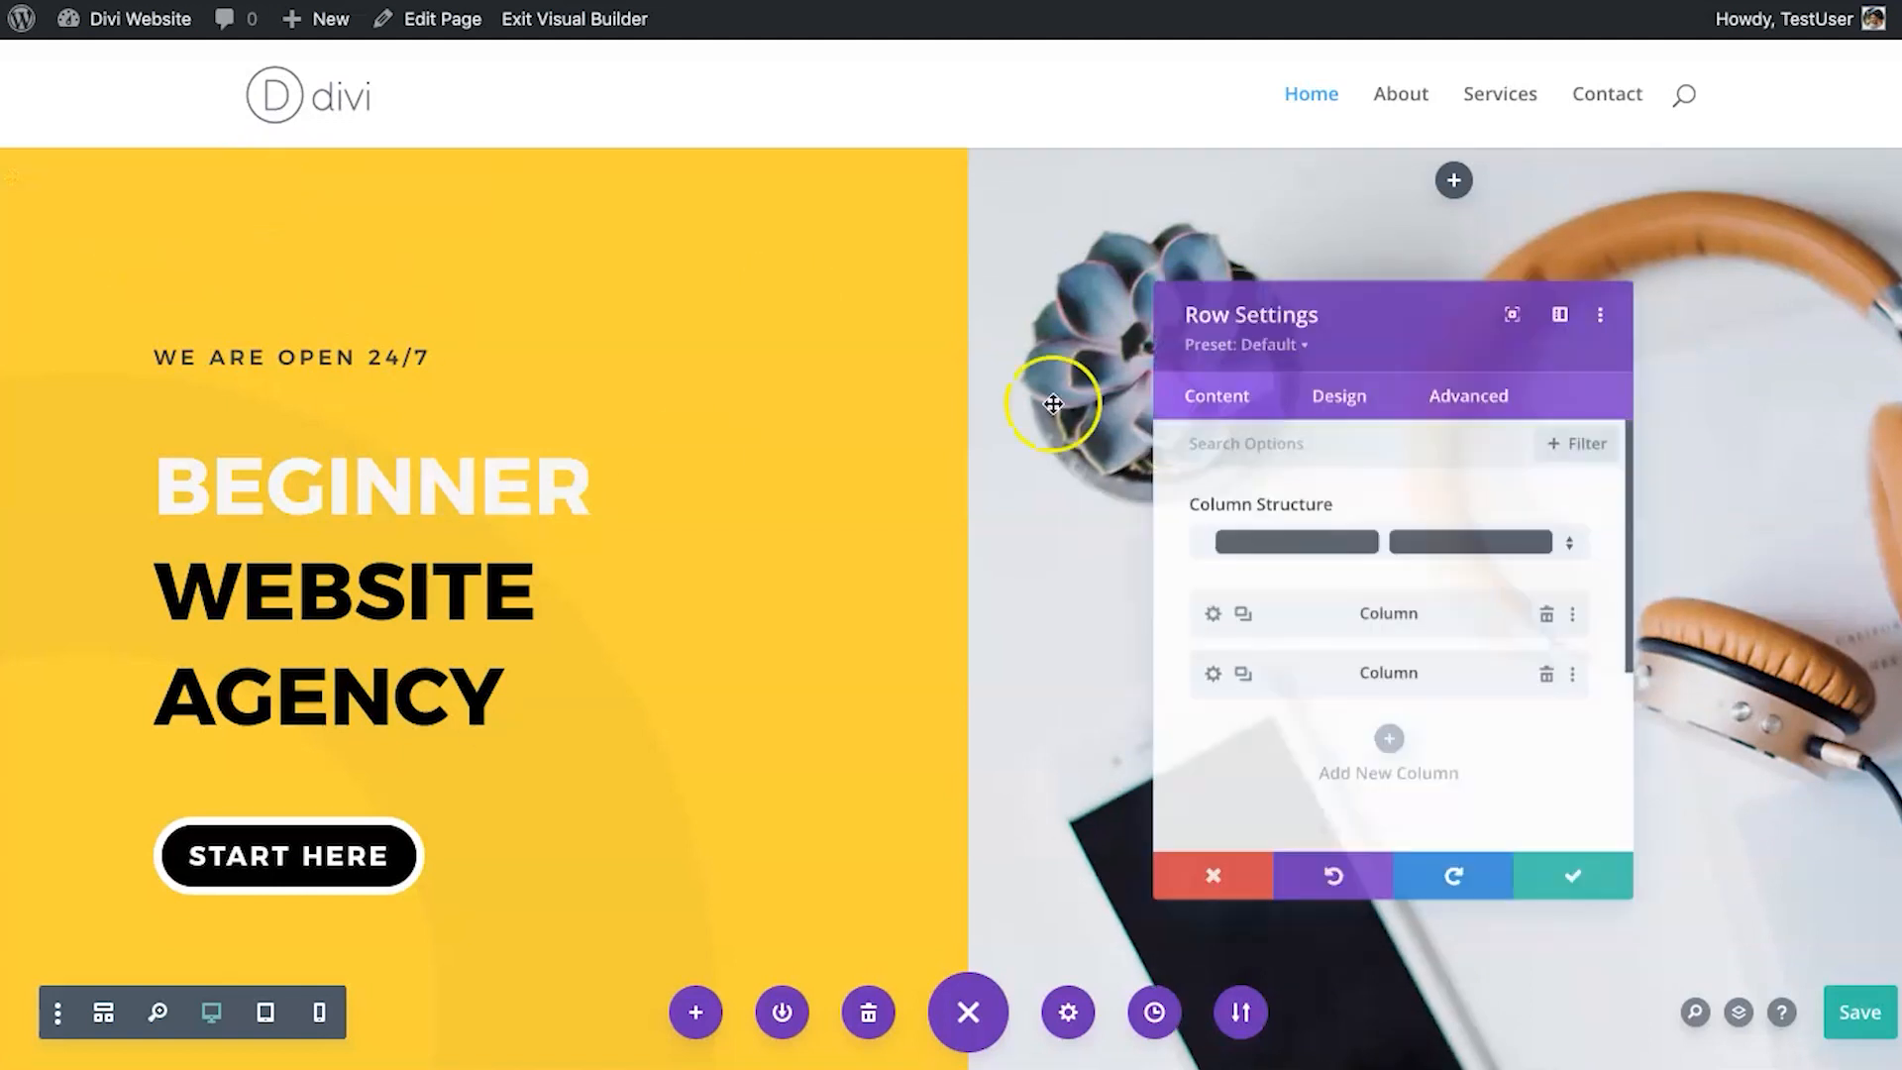
{"action": "left_click", "coordinate": [1347, 377]}
{"action": "left_click", "coordinate": [1393, 556]}
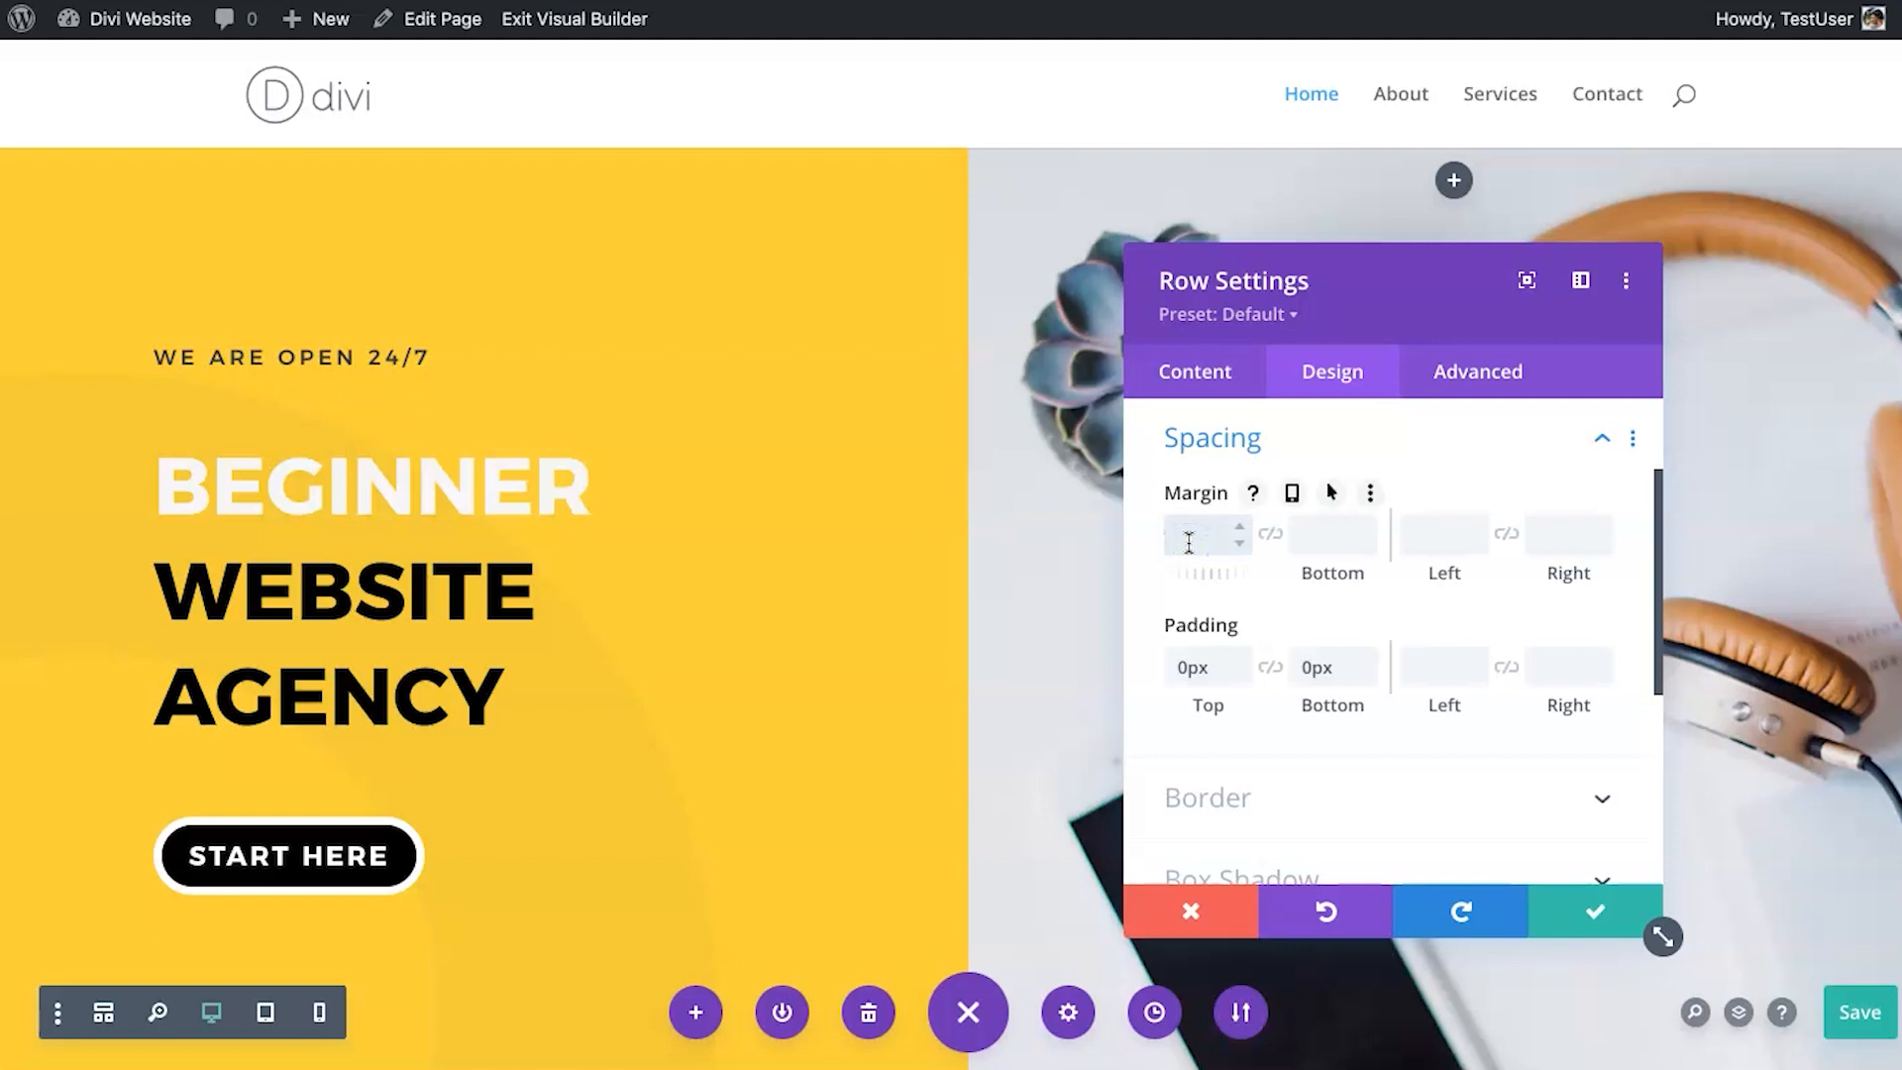
{"action": "left_click", "coordinate": [1198, 538]}
{"action": "type", "text": "20"}
{"action": "left_click", "coordinate": [1270, 534]}
{"action": "left_click", "coordinate": [1427, 532]}
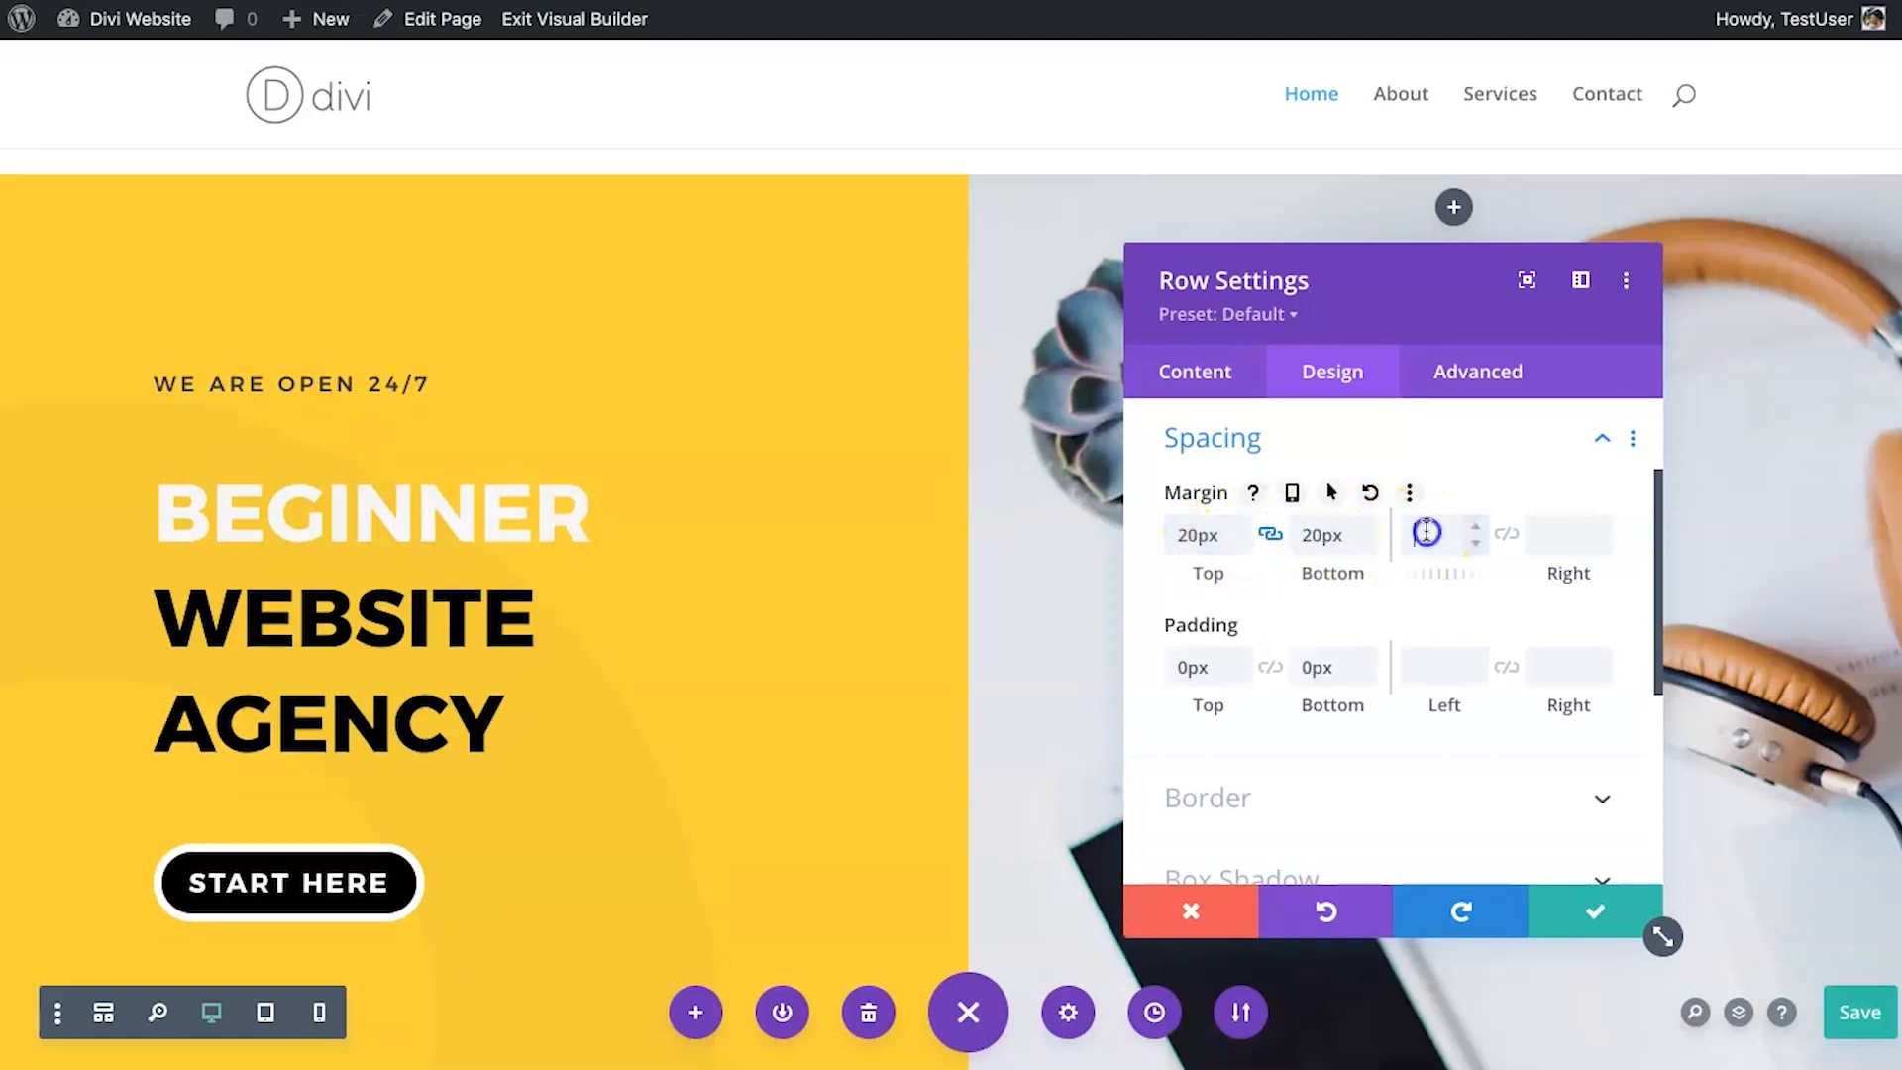
{"action": "left_click", "coordinate": [1506, 536]}
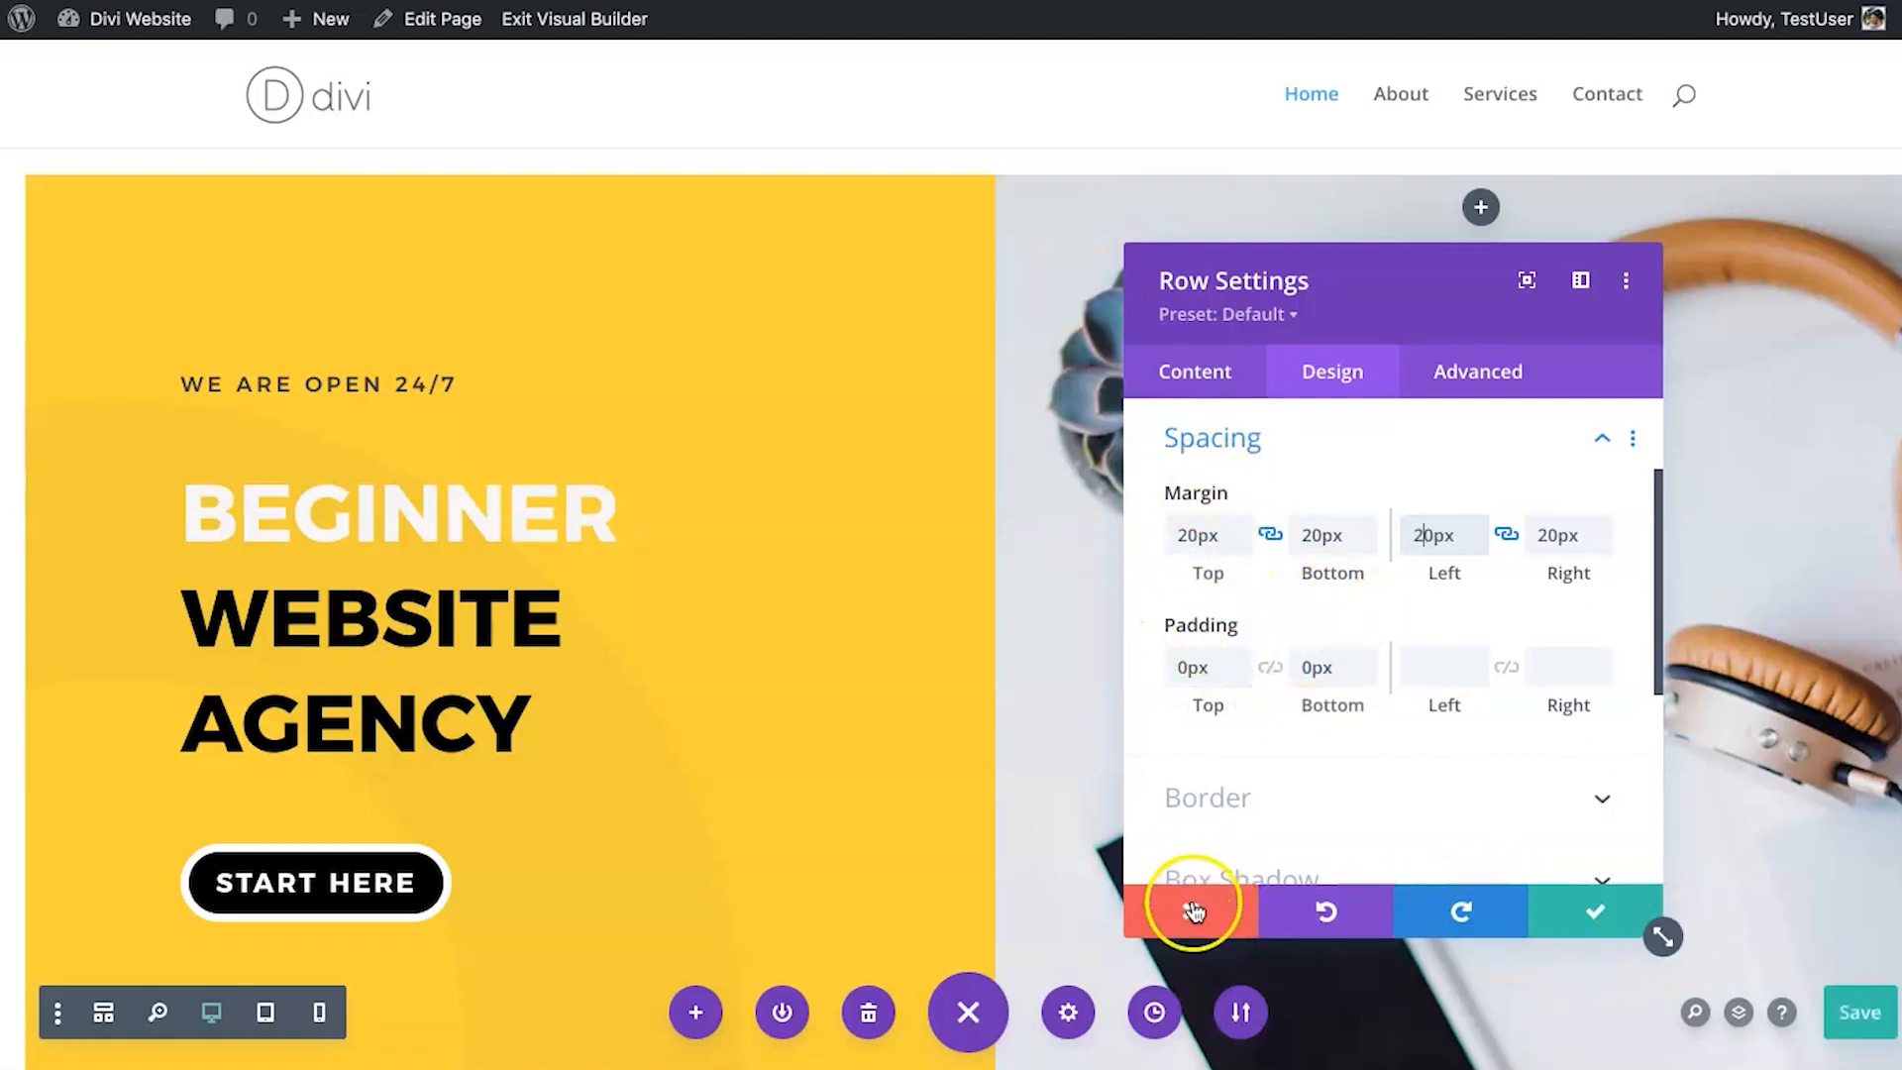
{"action": "scroll", "coordinate": [1288, 797], "scroll_direction": "down", "scroll_amount": 2}
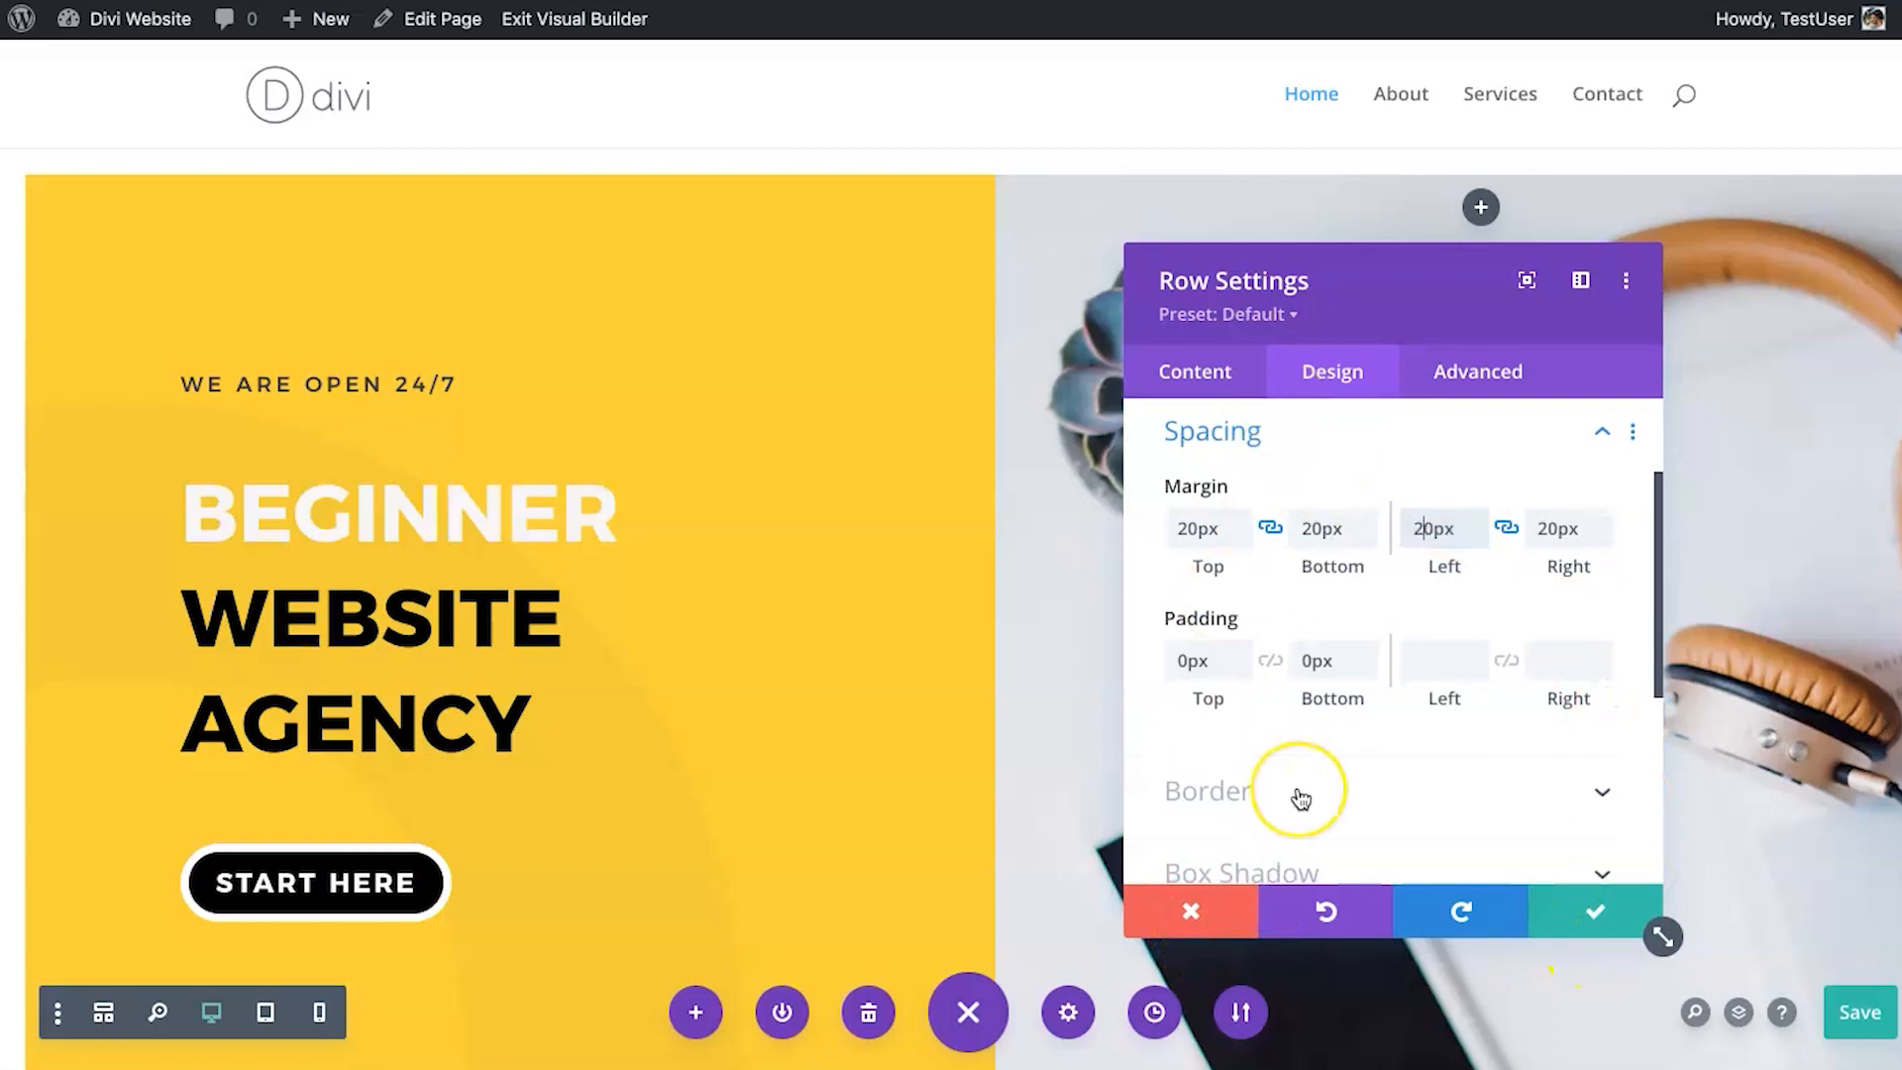
{"action": "scroll", "coordinate": [1297, 794], "scroll_direction": "up", "scroll_amount": 2}
{"action": "left_click", "coordinate": [1209, 912]}
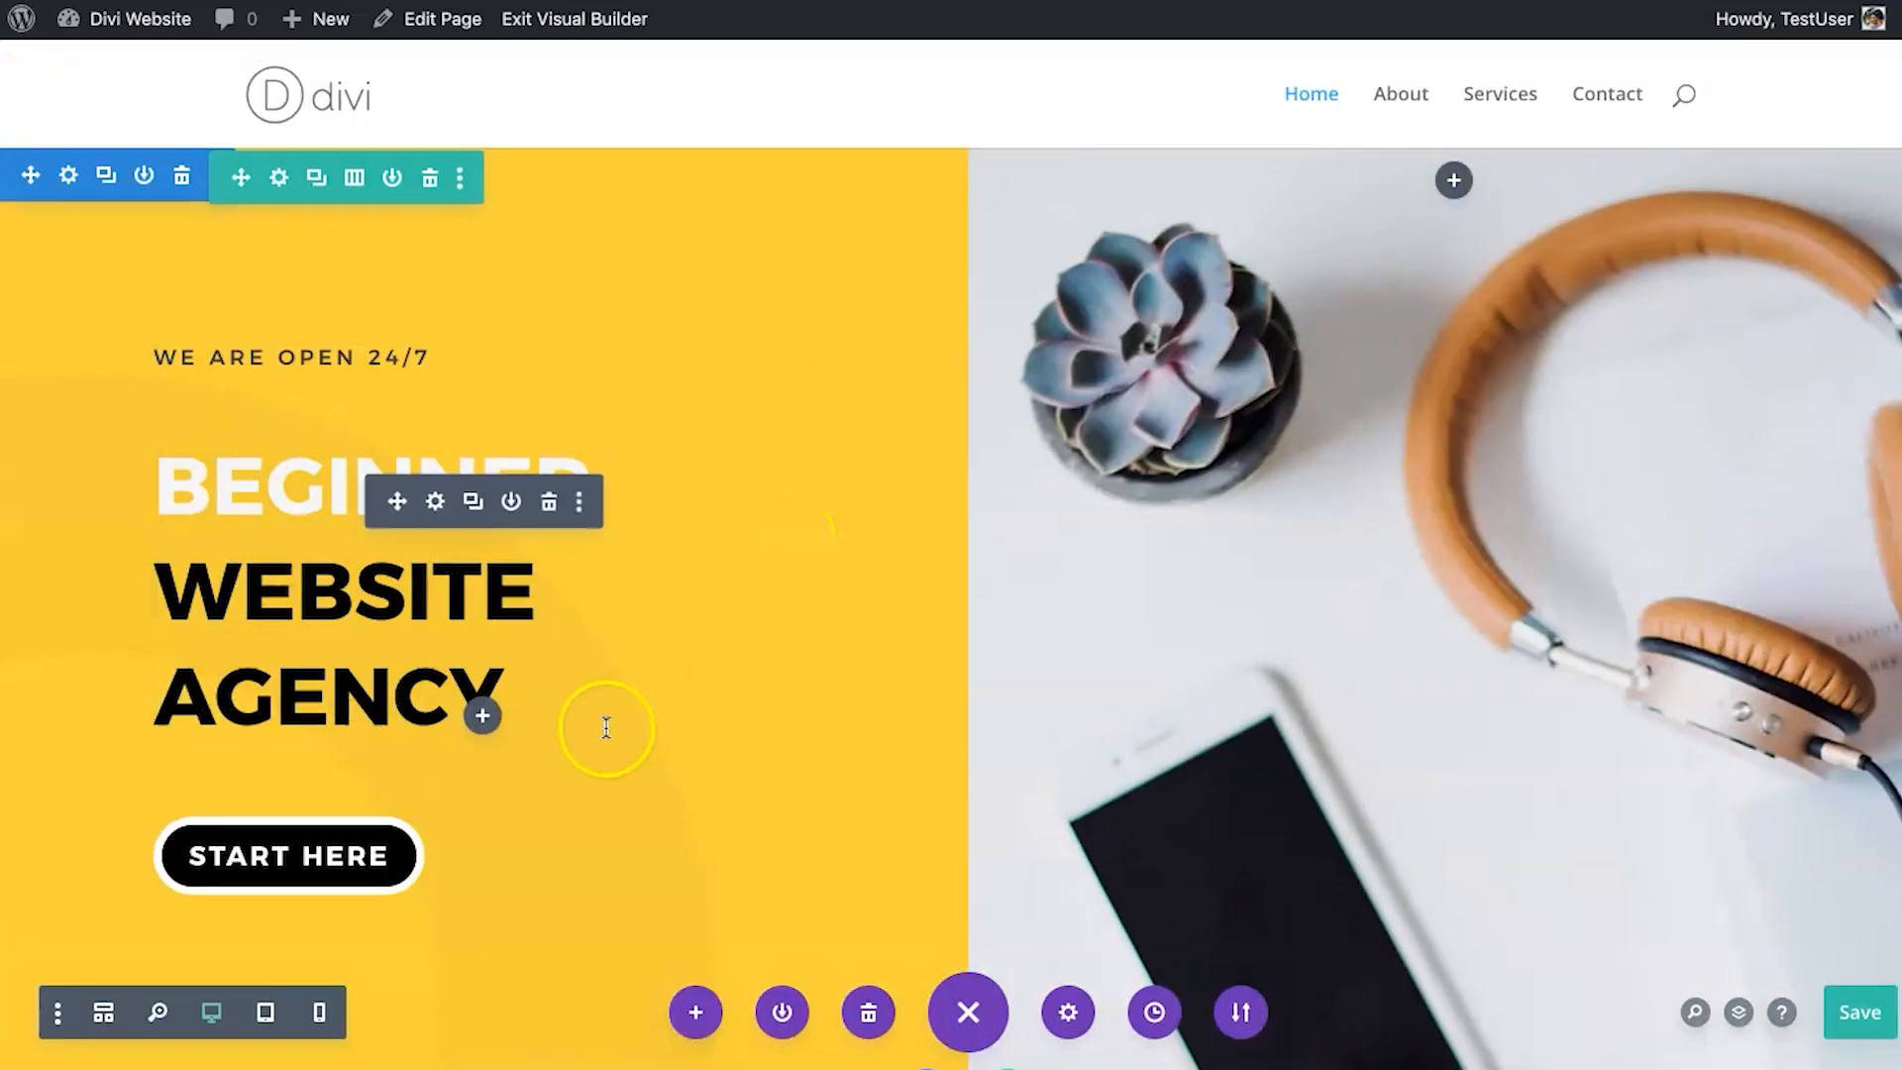
Try 100px rounded corners on all four linked corners of the hero row.
{"action": "left_click", "coordinate": [279, 177]}
{"action": "left_click", "coordinate": [1306, 366]}
{"action": "scroll", "coordinate": [1431, 722], "scroll_direction": "down", "scroll_amount": 1}
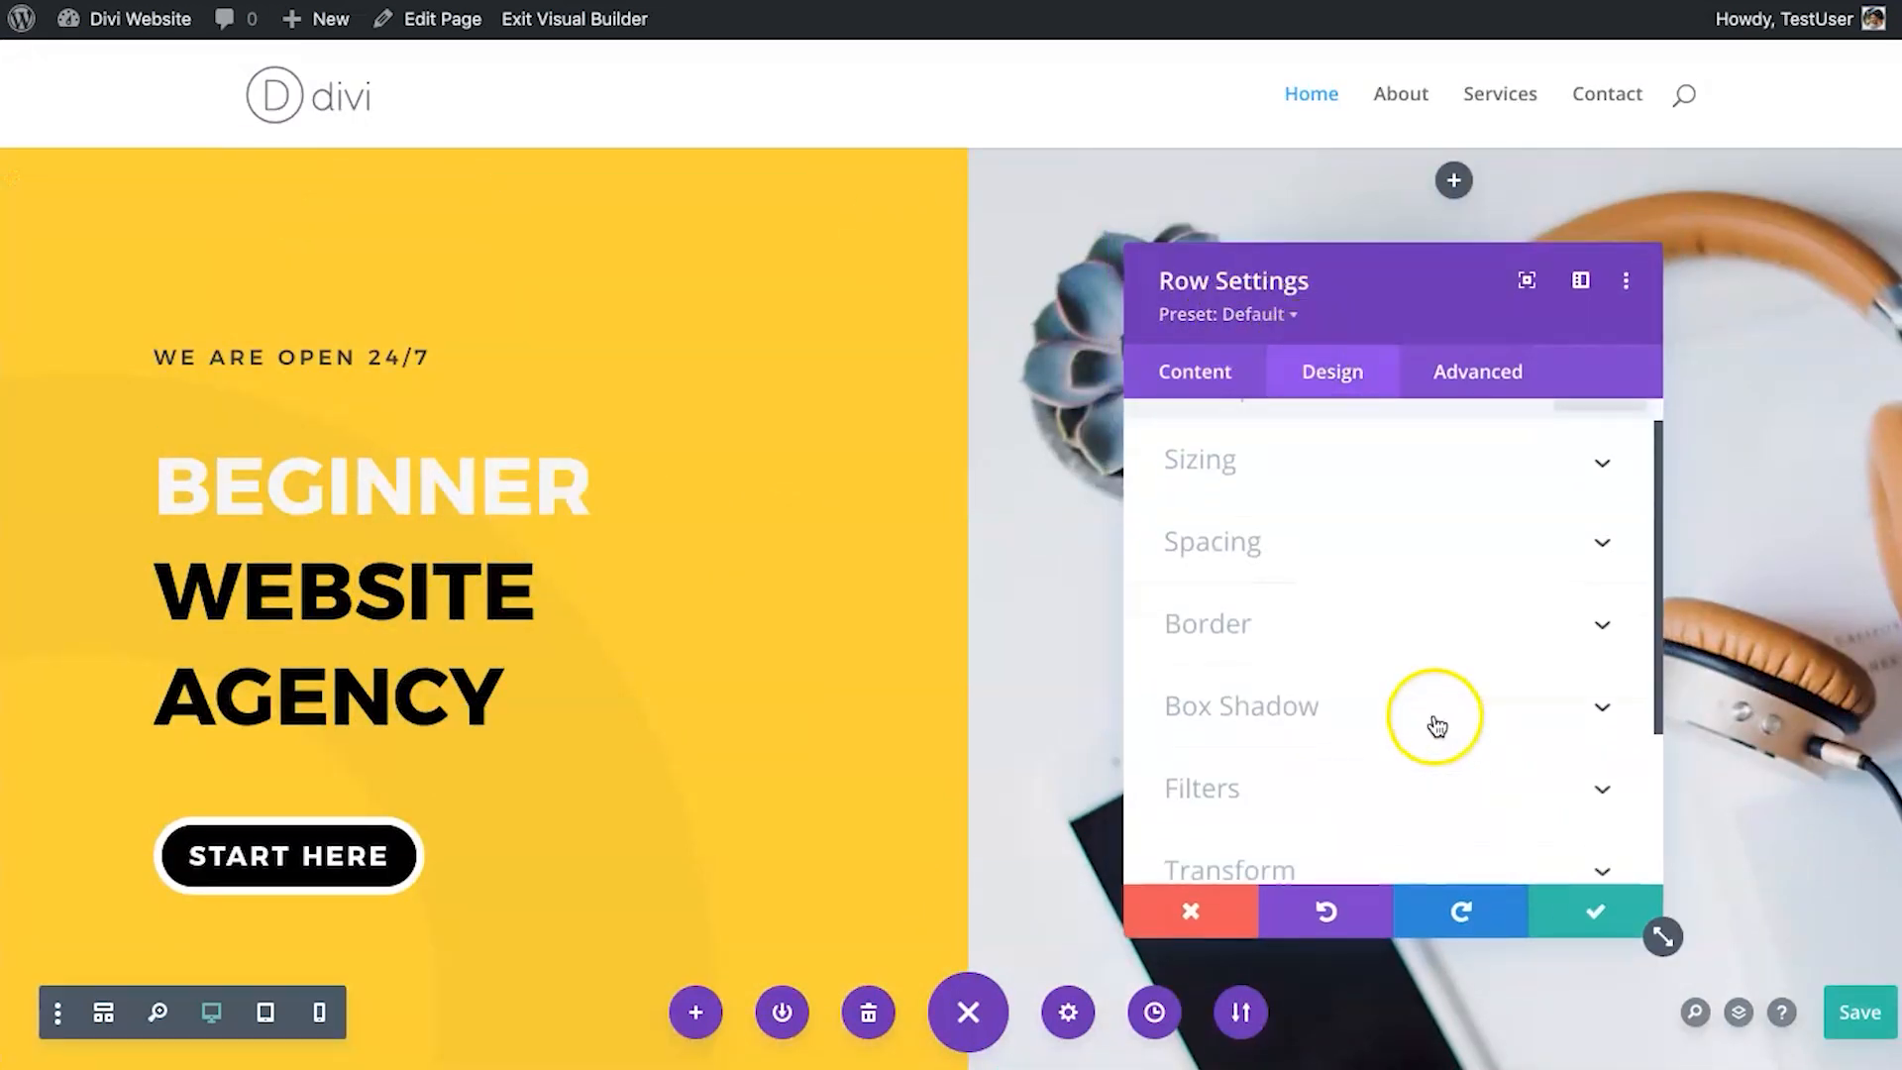
{"action": "left_click", "coordinate": [1342, 626]}
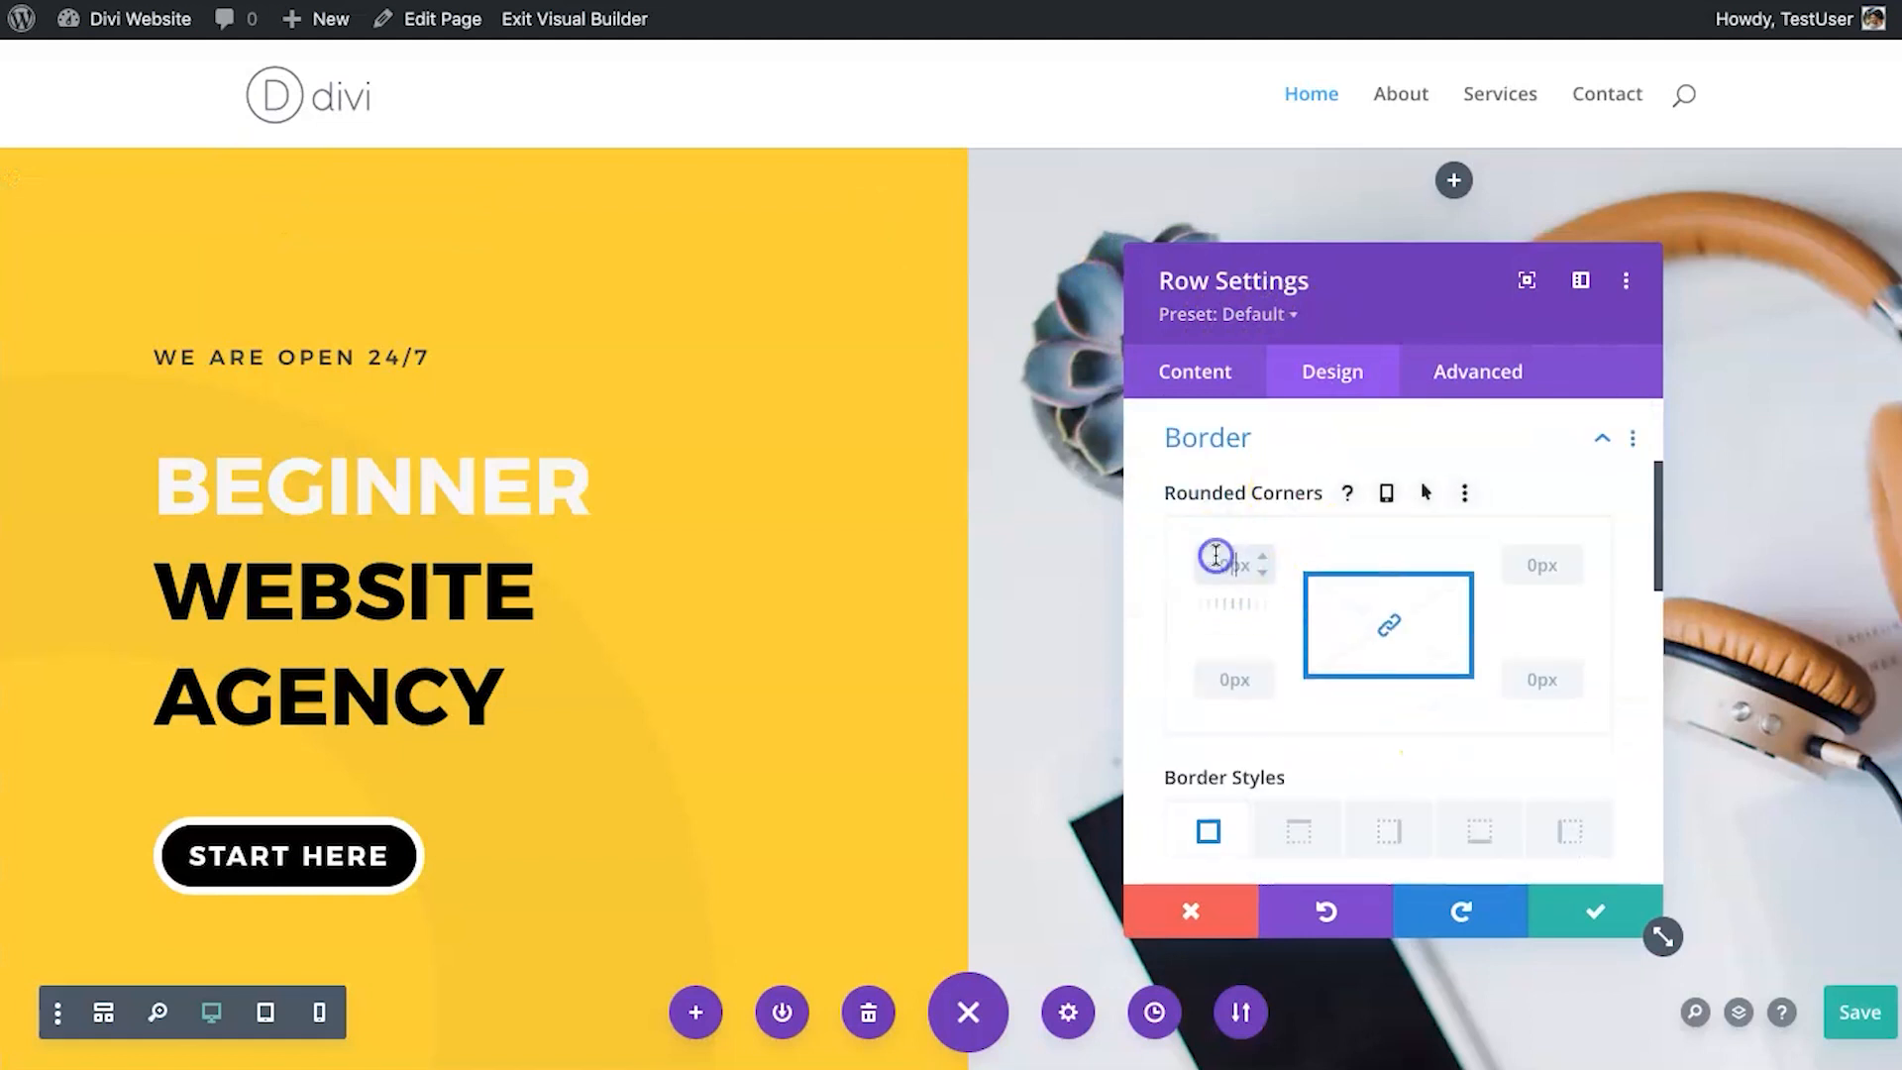
{"action": "left_click", "coordinate": [1216, 555]}
{"action": "type", "text": "100"}
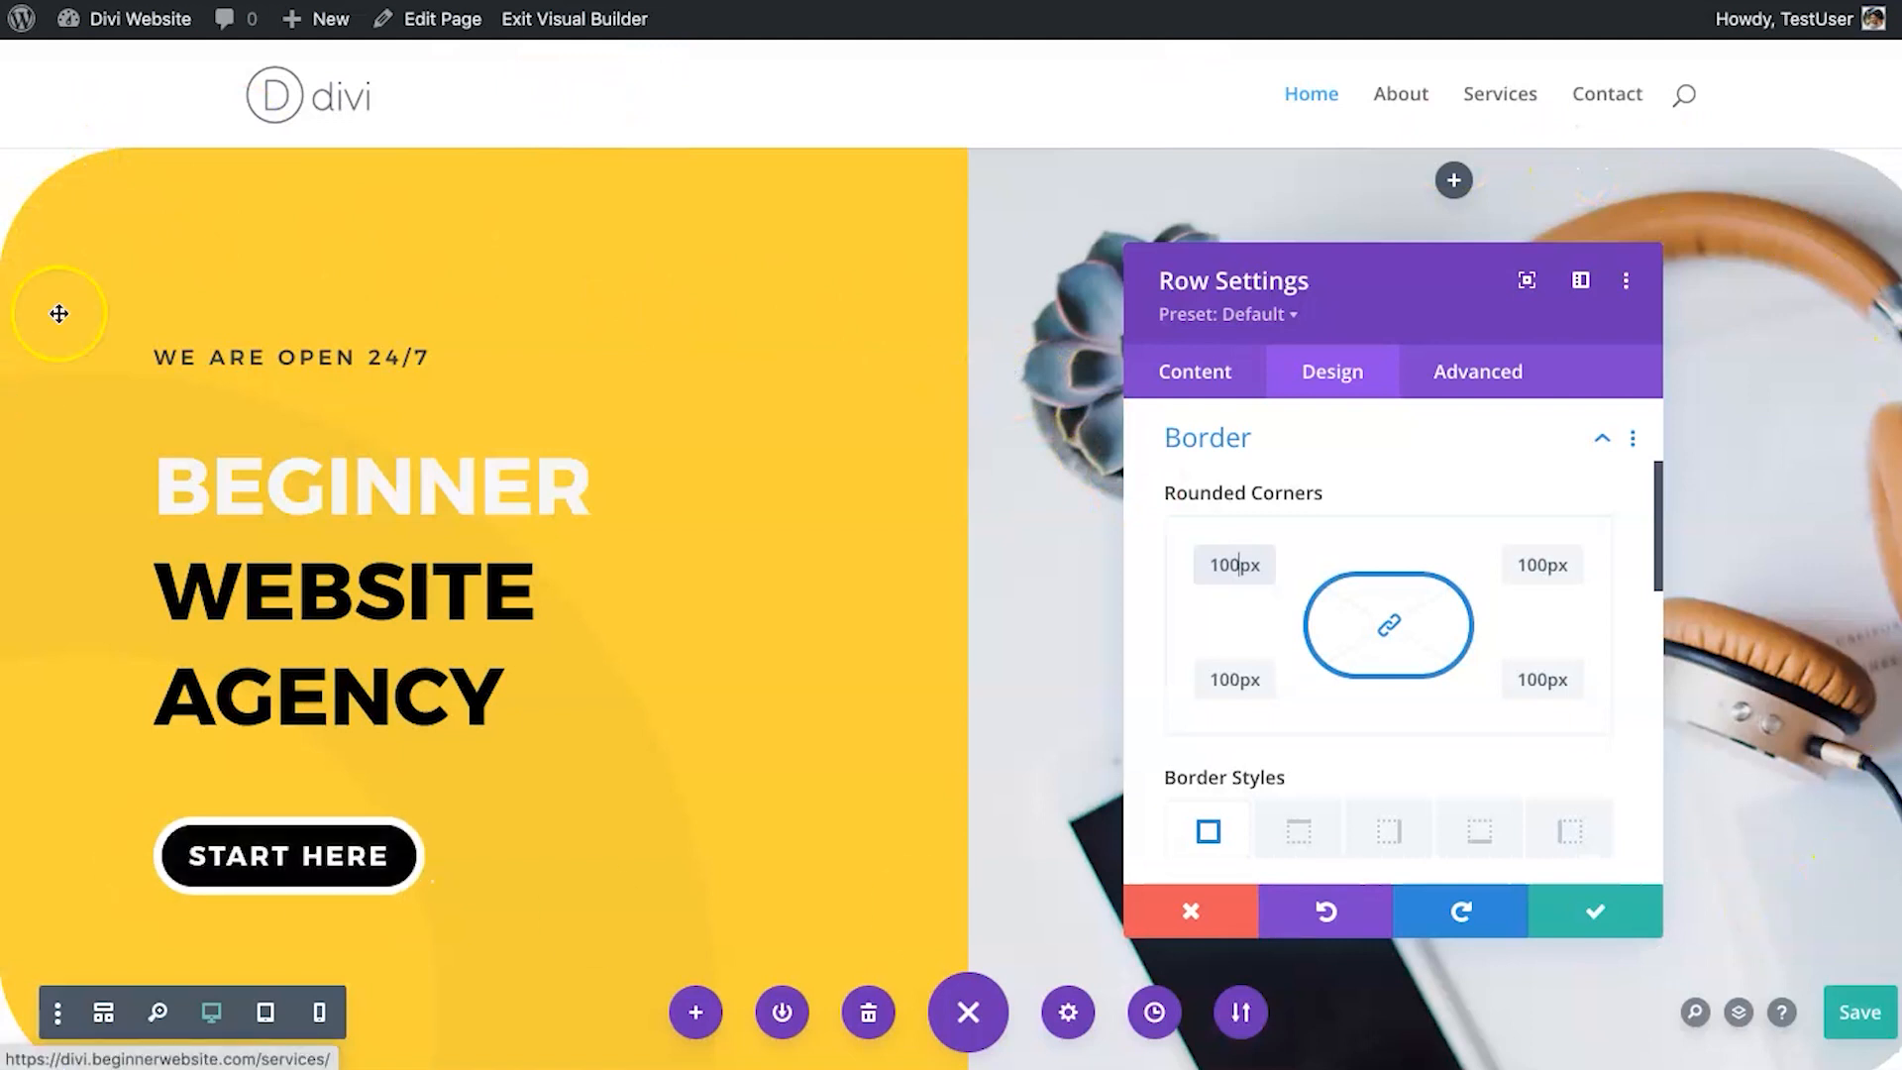
Try 10px row corners, unlink them for 100px at the upper-left and 50px at the upper-right, then discard the changes.
{"action": "left_click", "coordinate": [1230, 563]}
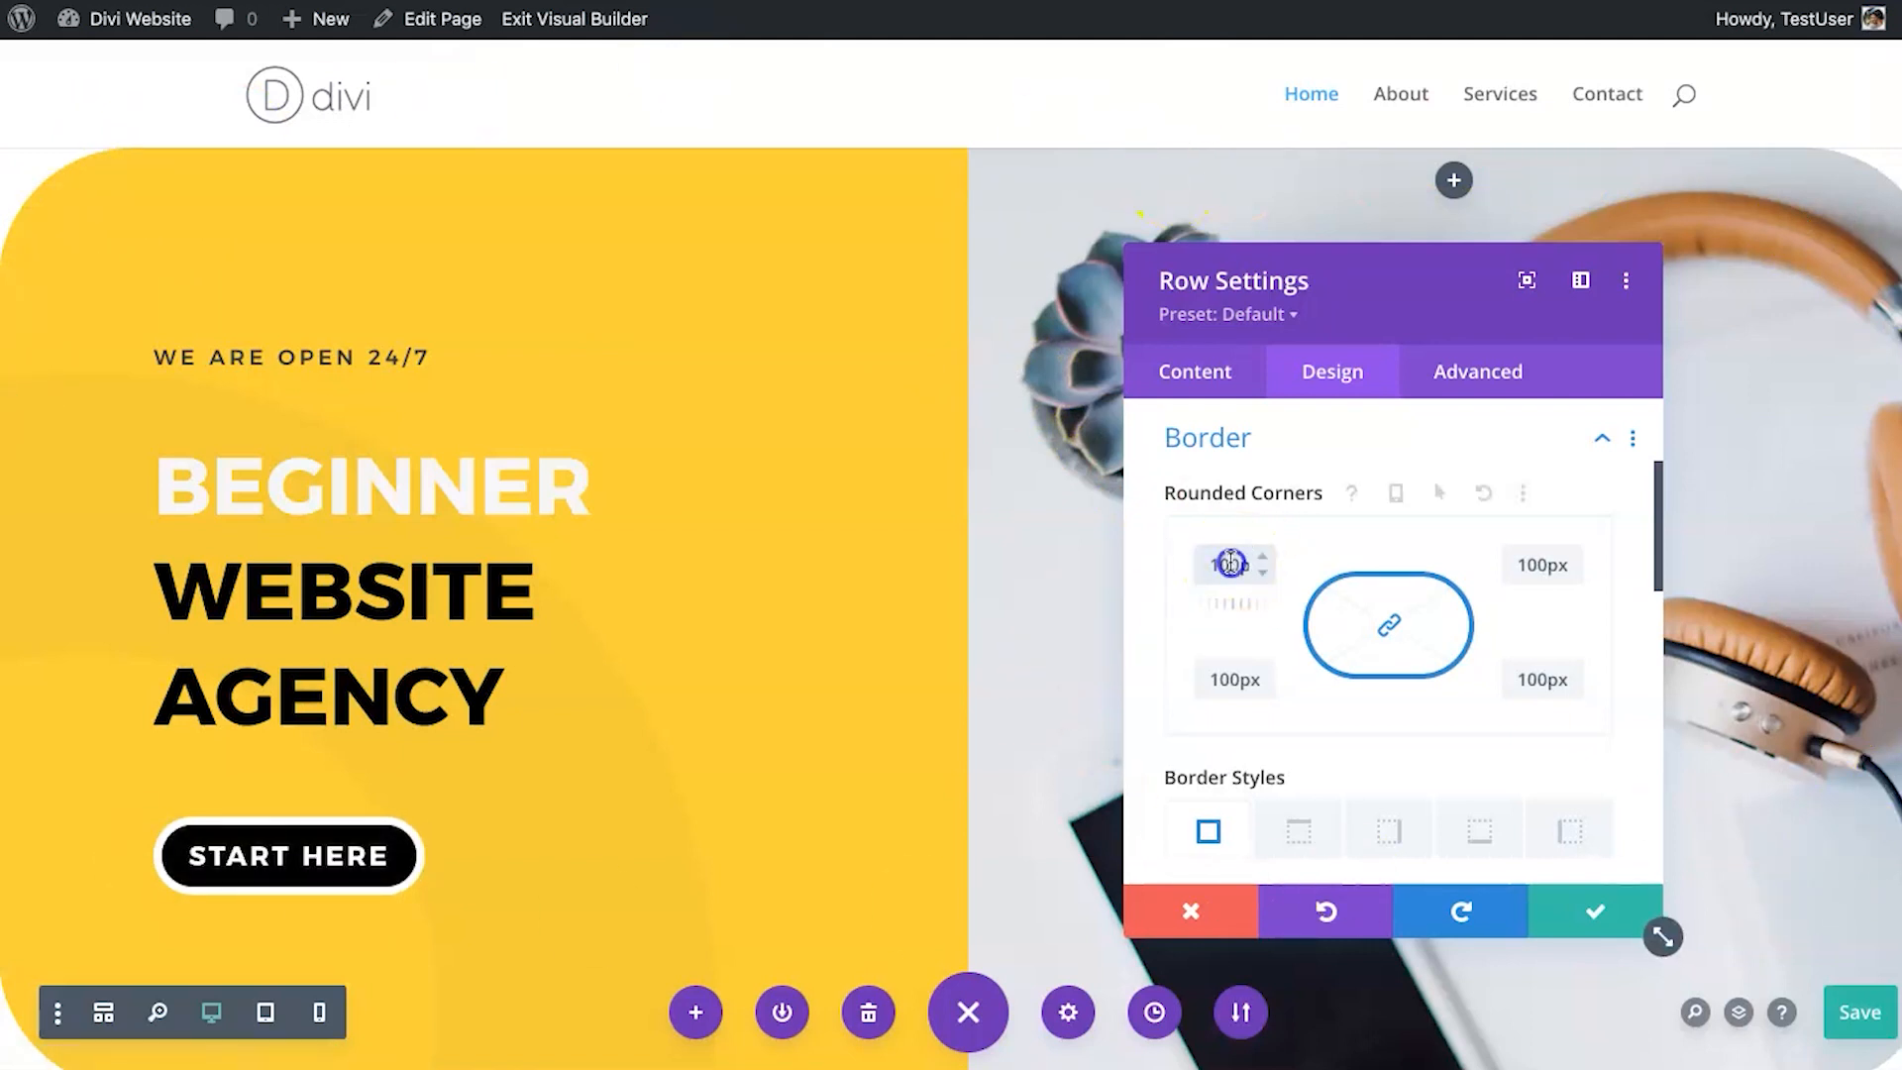
{"action": "left_click", "coordinate": [1391, 627]}
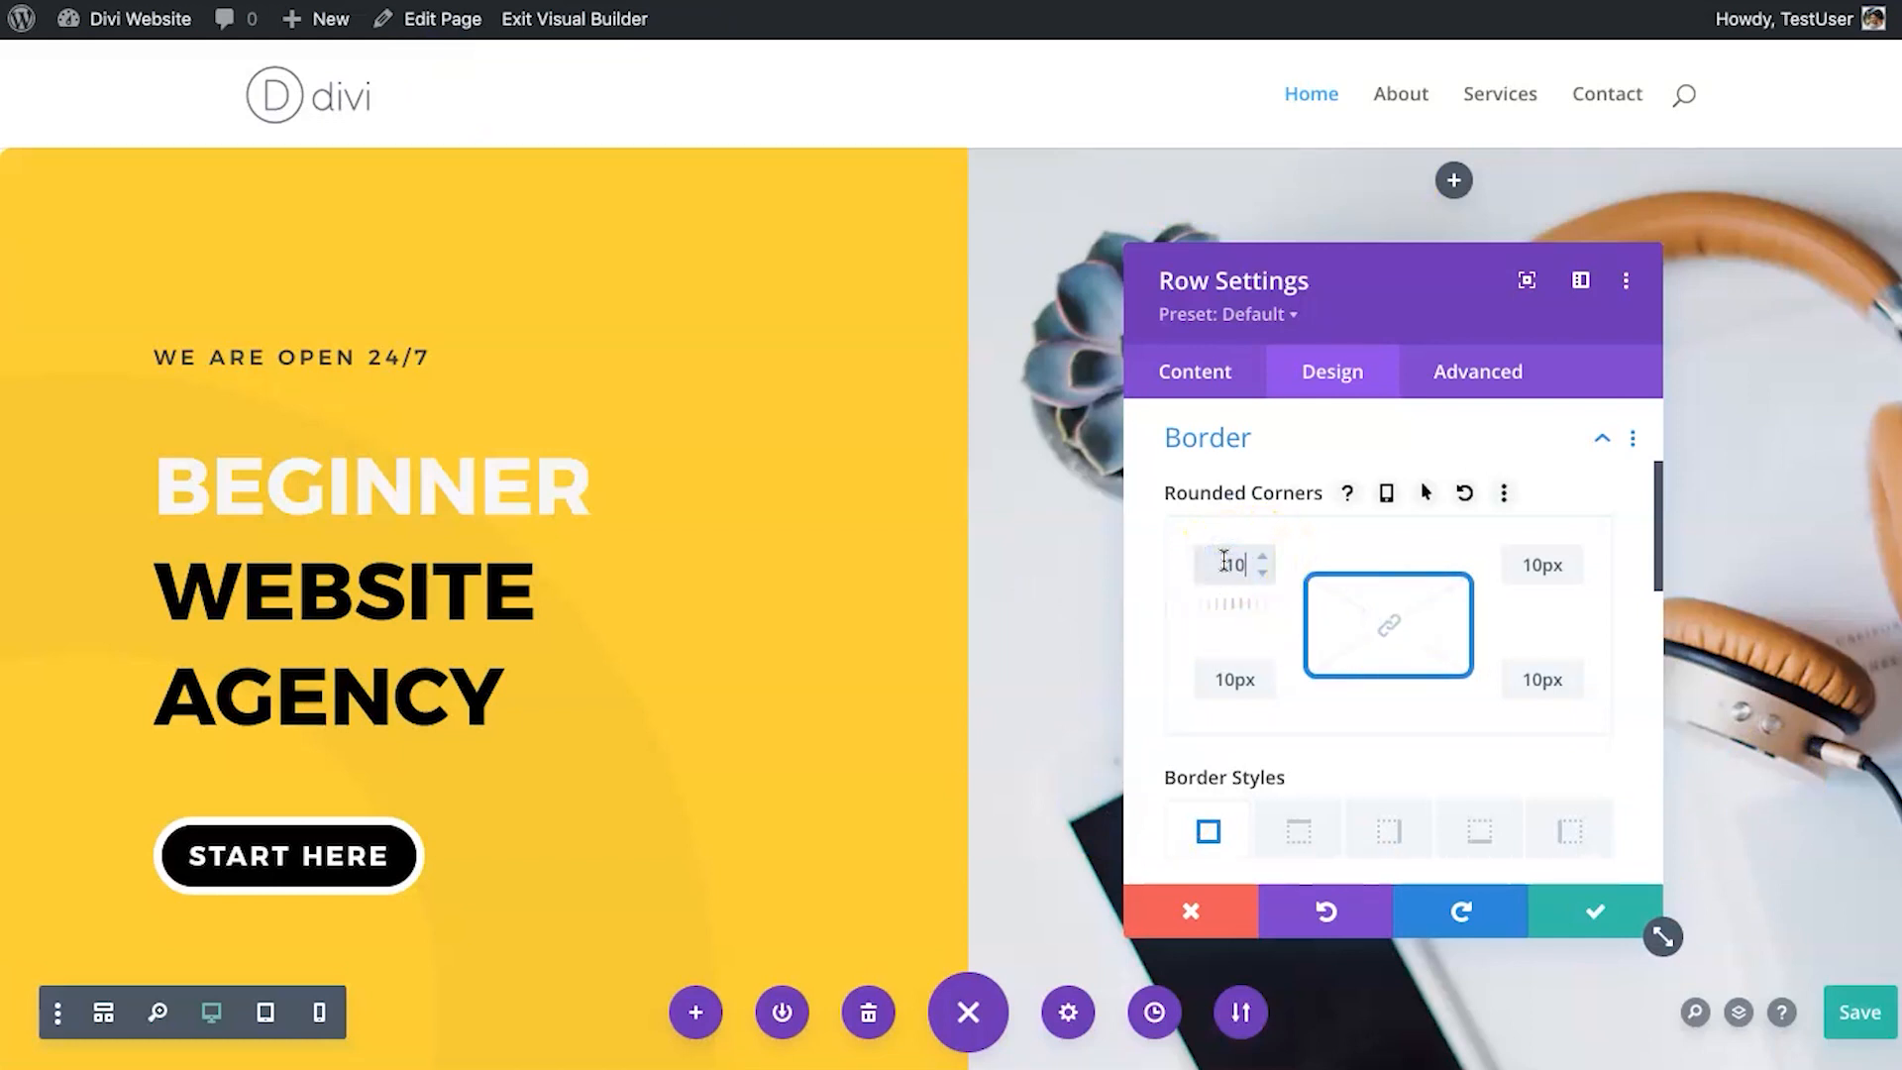
{"action": "left_click", "coordinate": [1520, 572]}
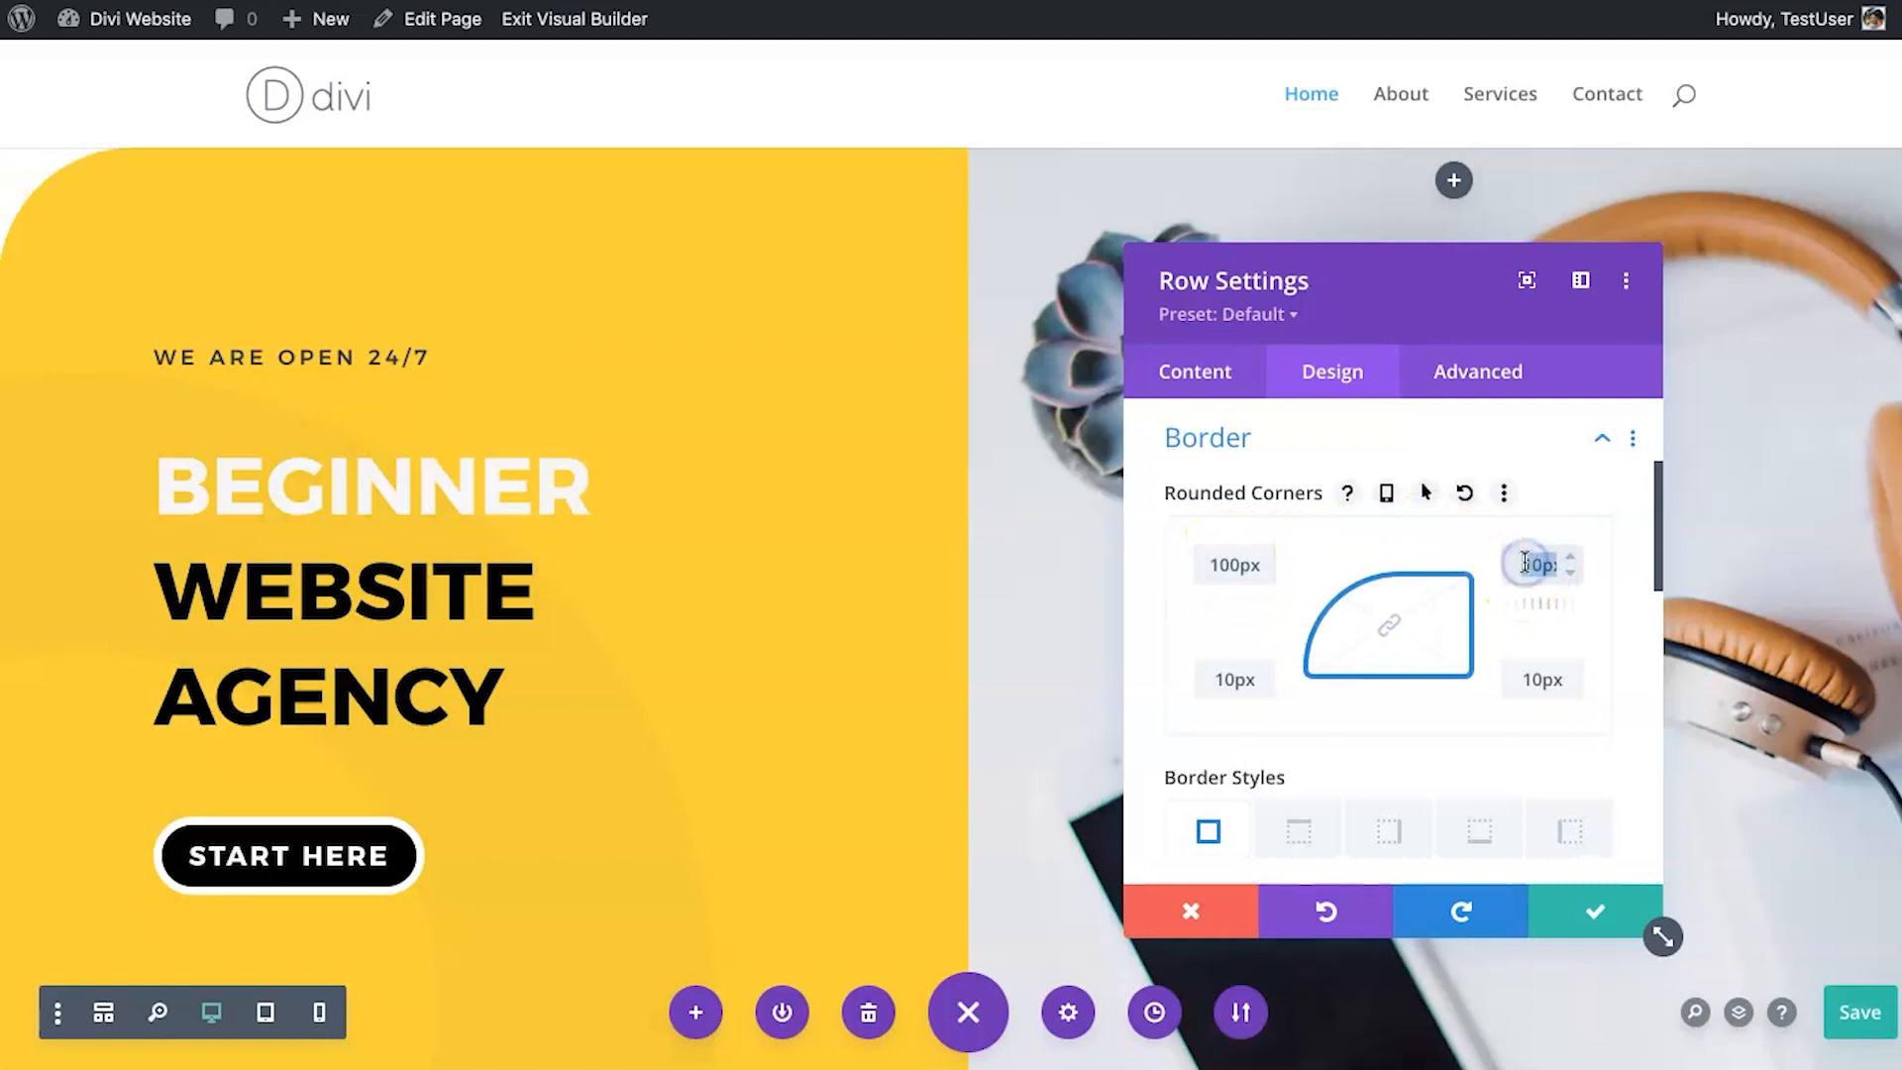
{"action": "left_click", "coordinate": [871, 201]}
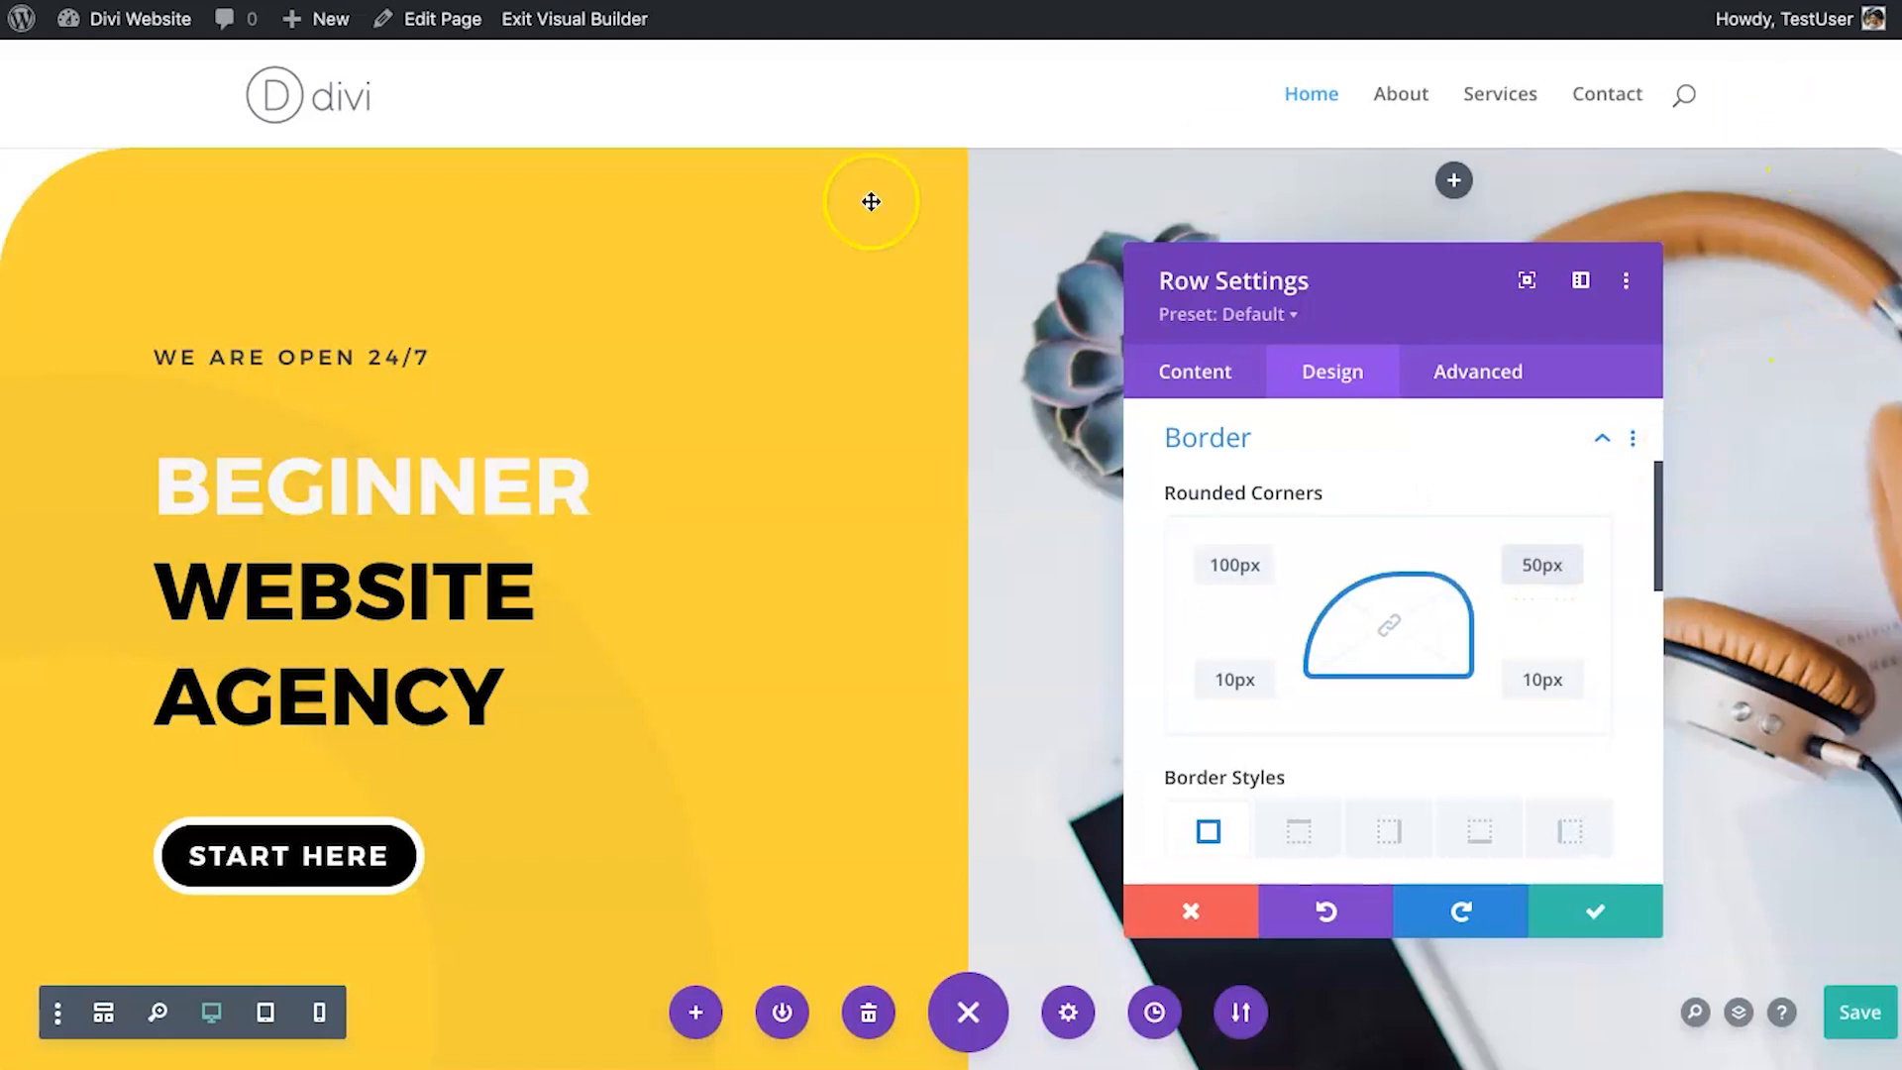
{"action": "left_click", "coordinate": [1387, 494]}
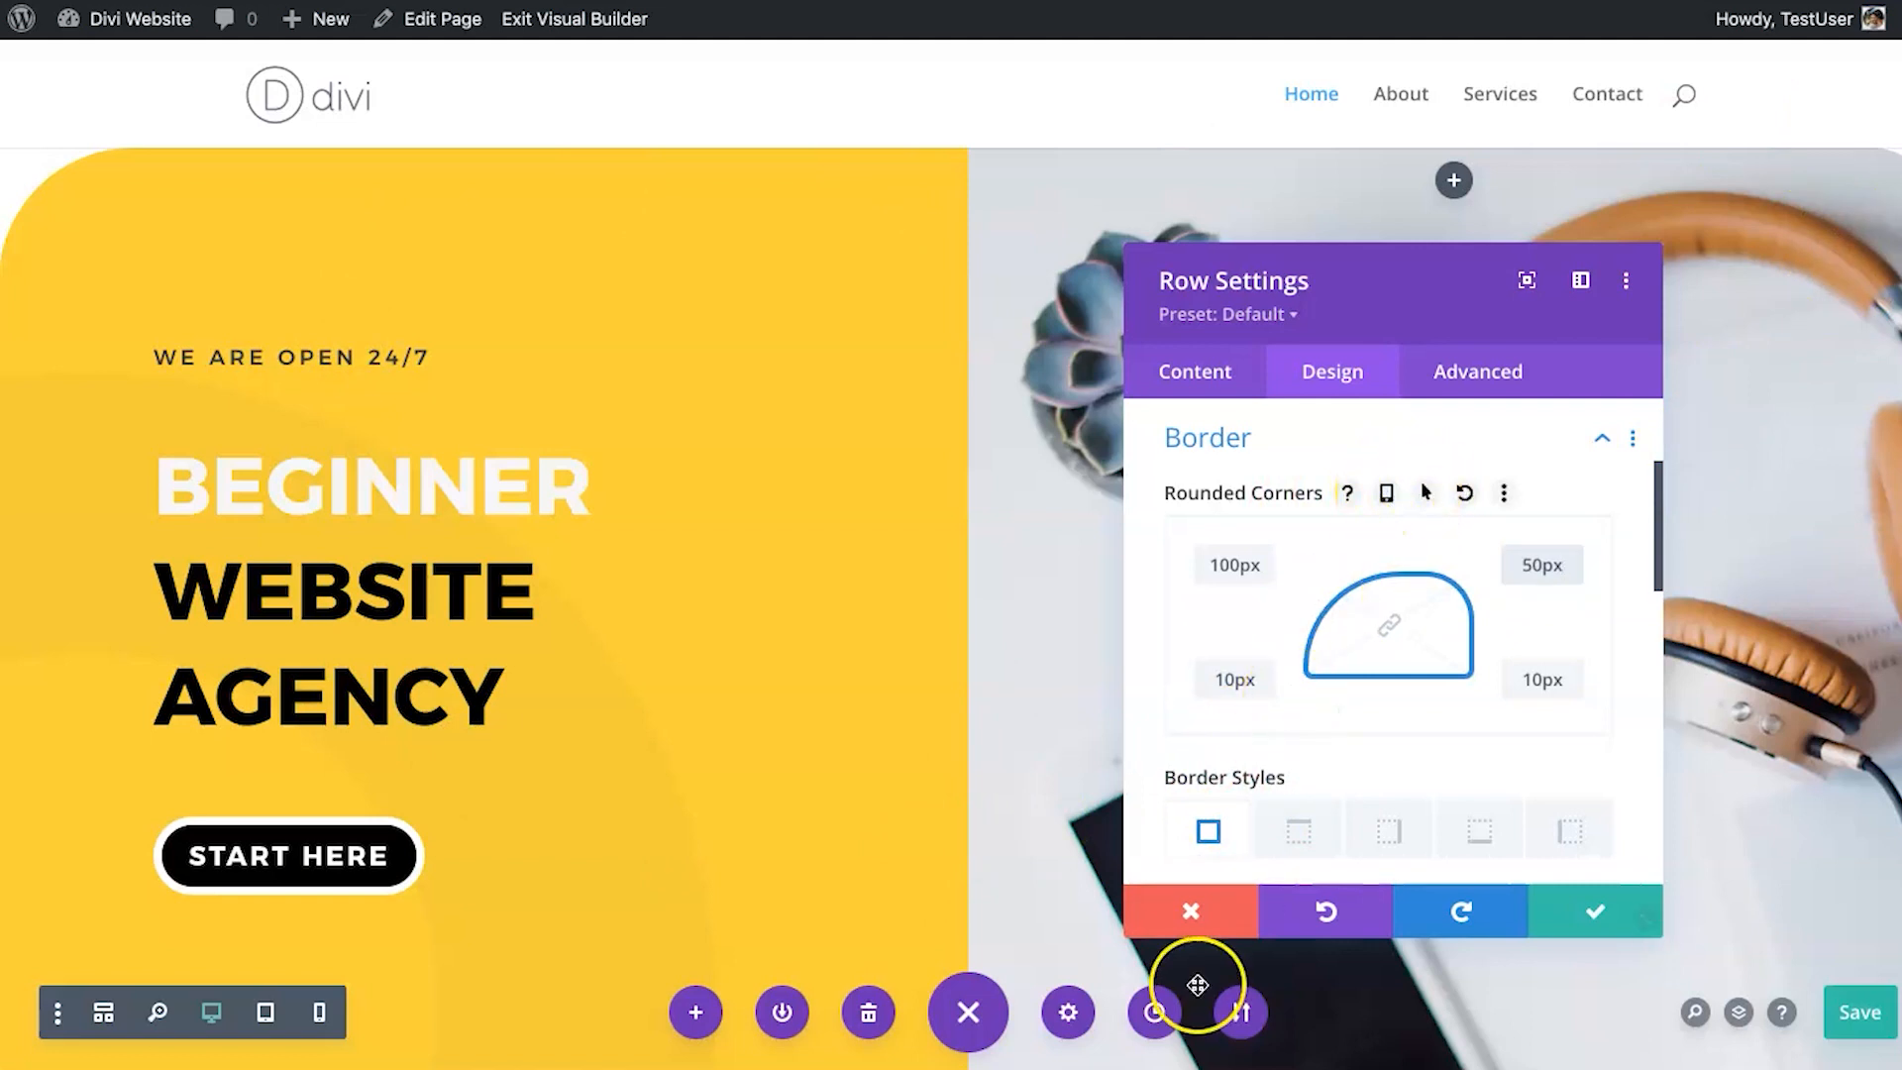
{"action": "left_click", "coordinate": [1204, 910]}
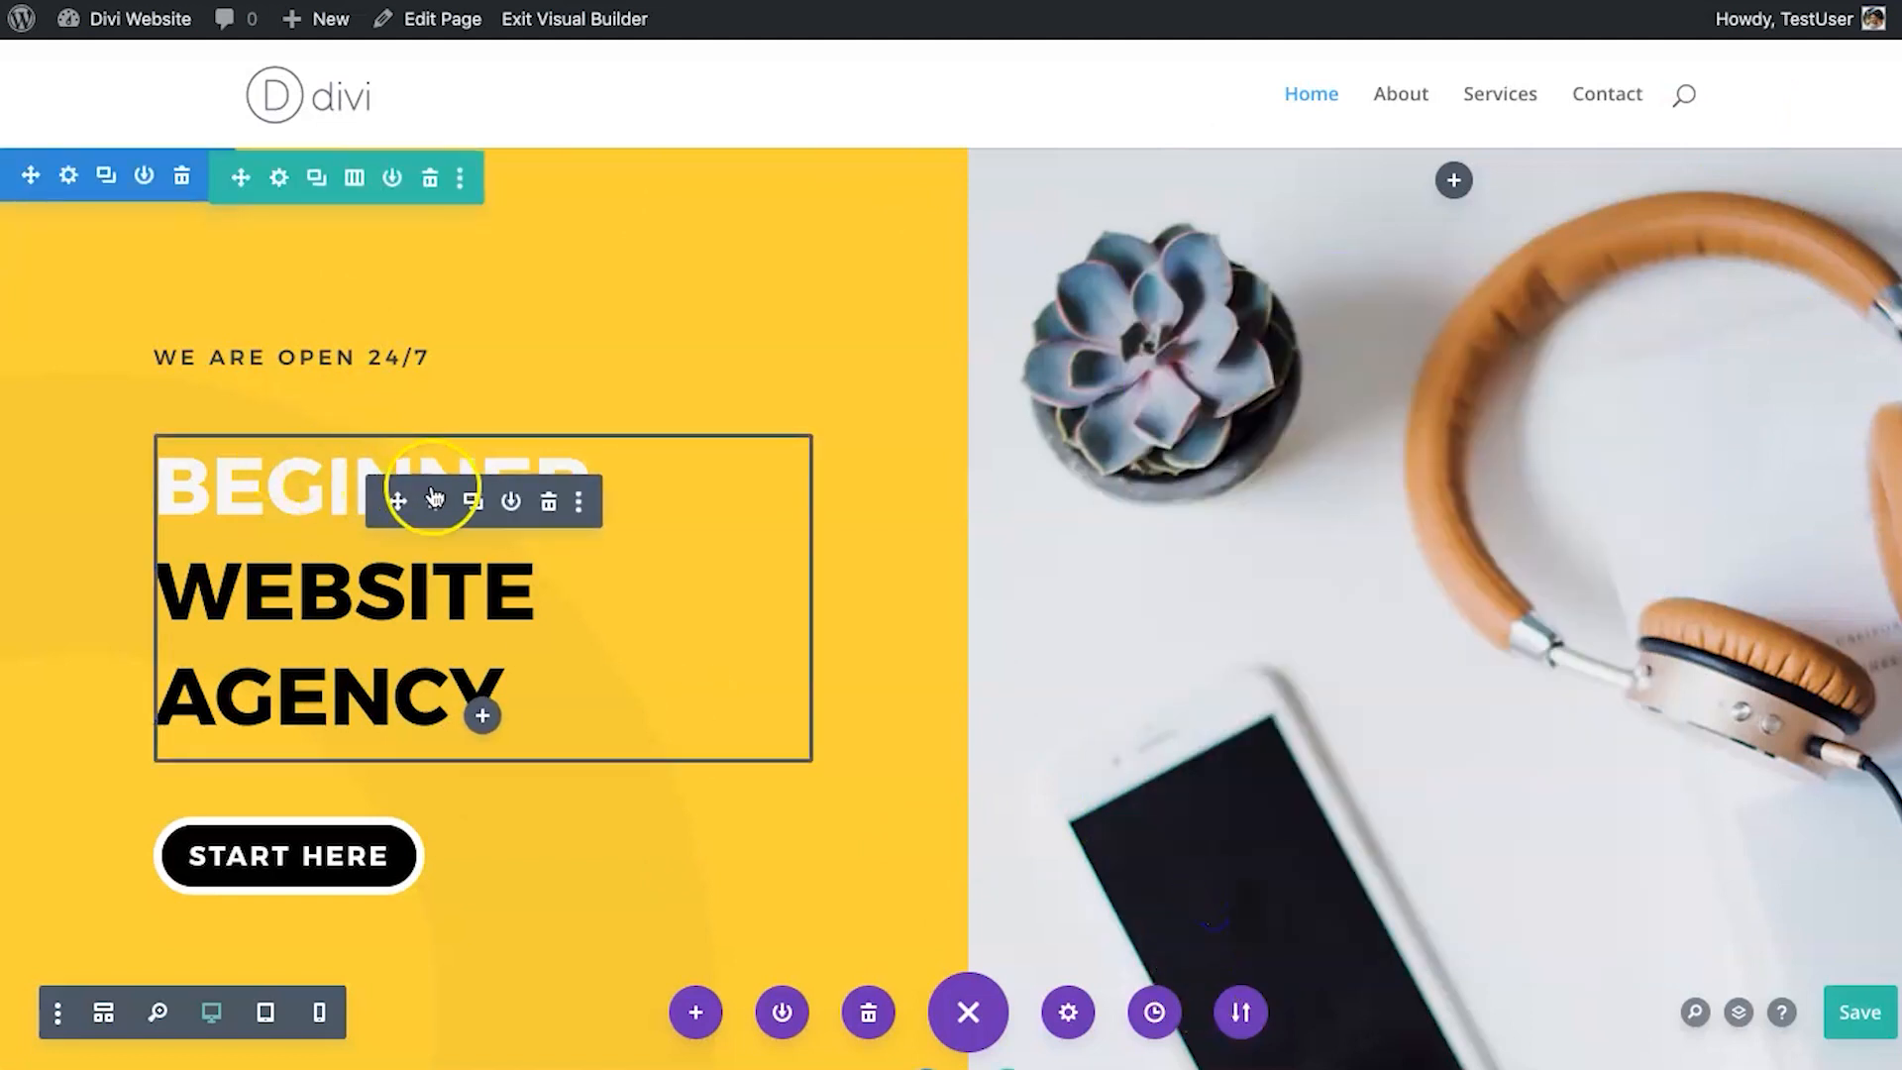
Try the first box shadow preset on the hero row, set the shadow back to none and save the row settings.
{"action": "left_click", "coordinate": [278, 176]}
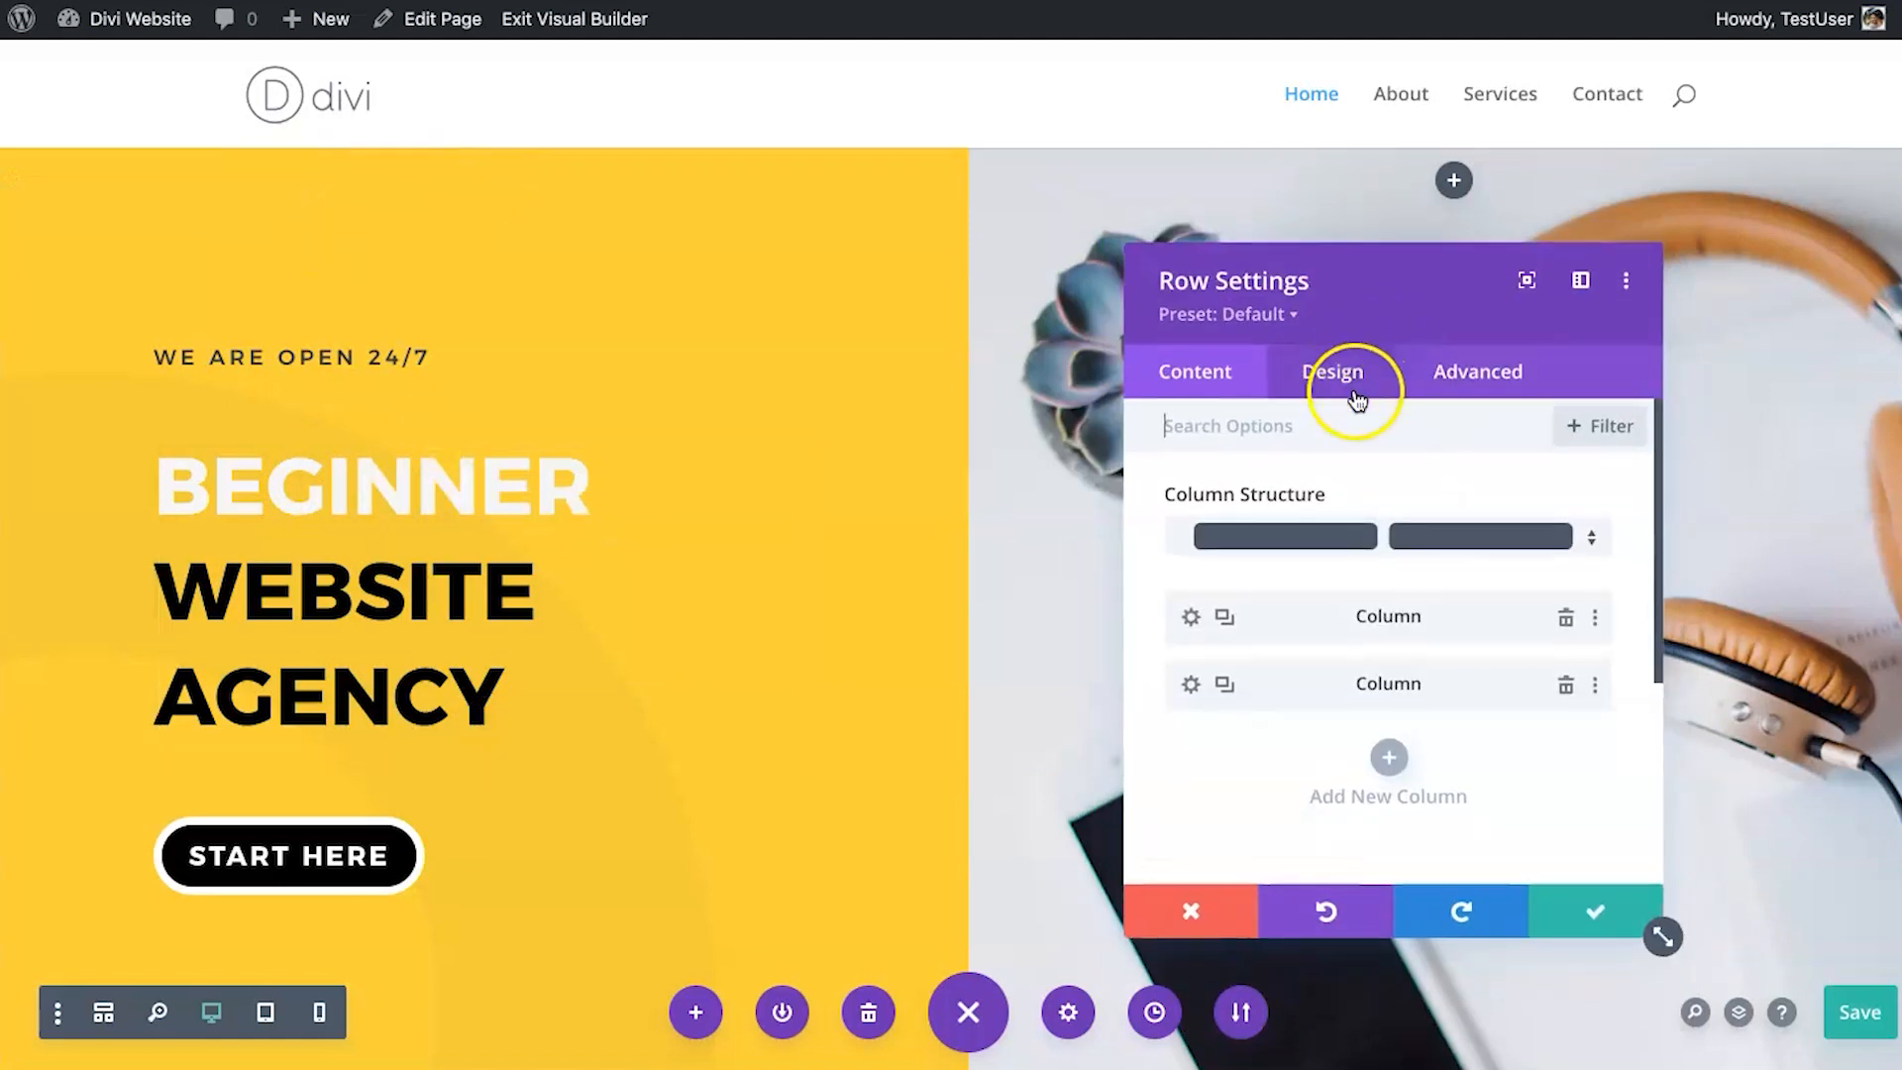
{"action": "left_click", "coordinate": [1352, 367]}
{"action": "scroll", "coordinate": [1358, 714], "scroll_direction": "down", "scroll_amount": 1}
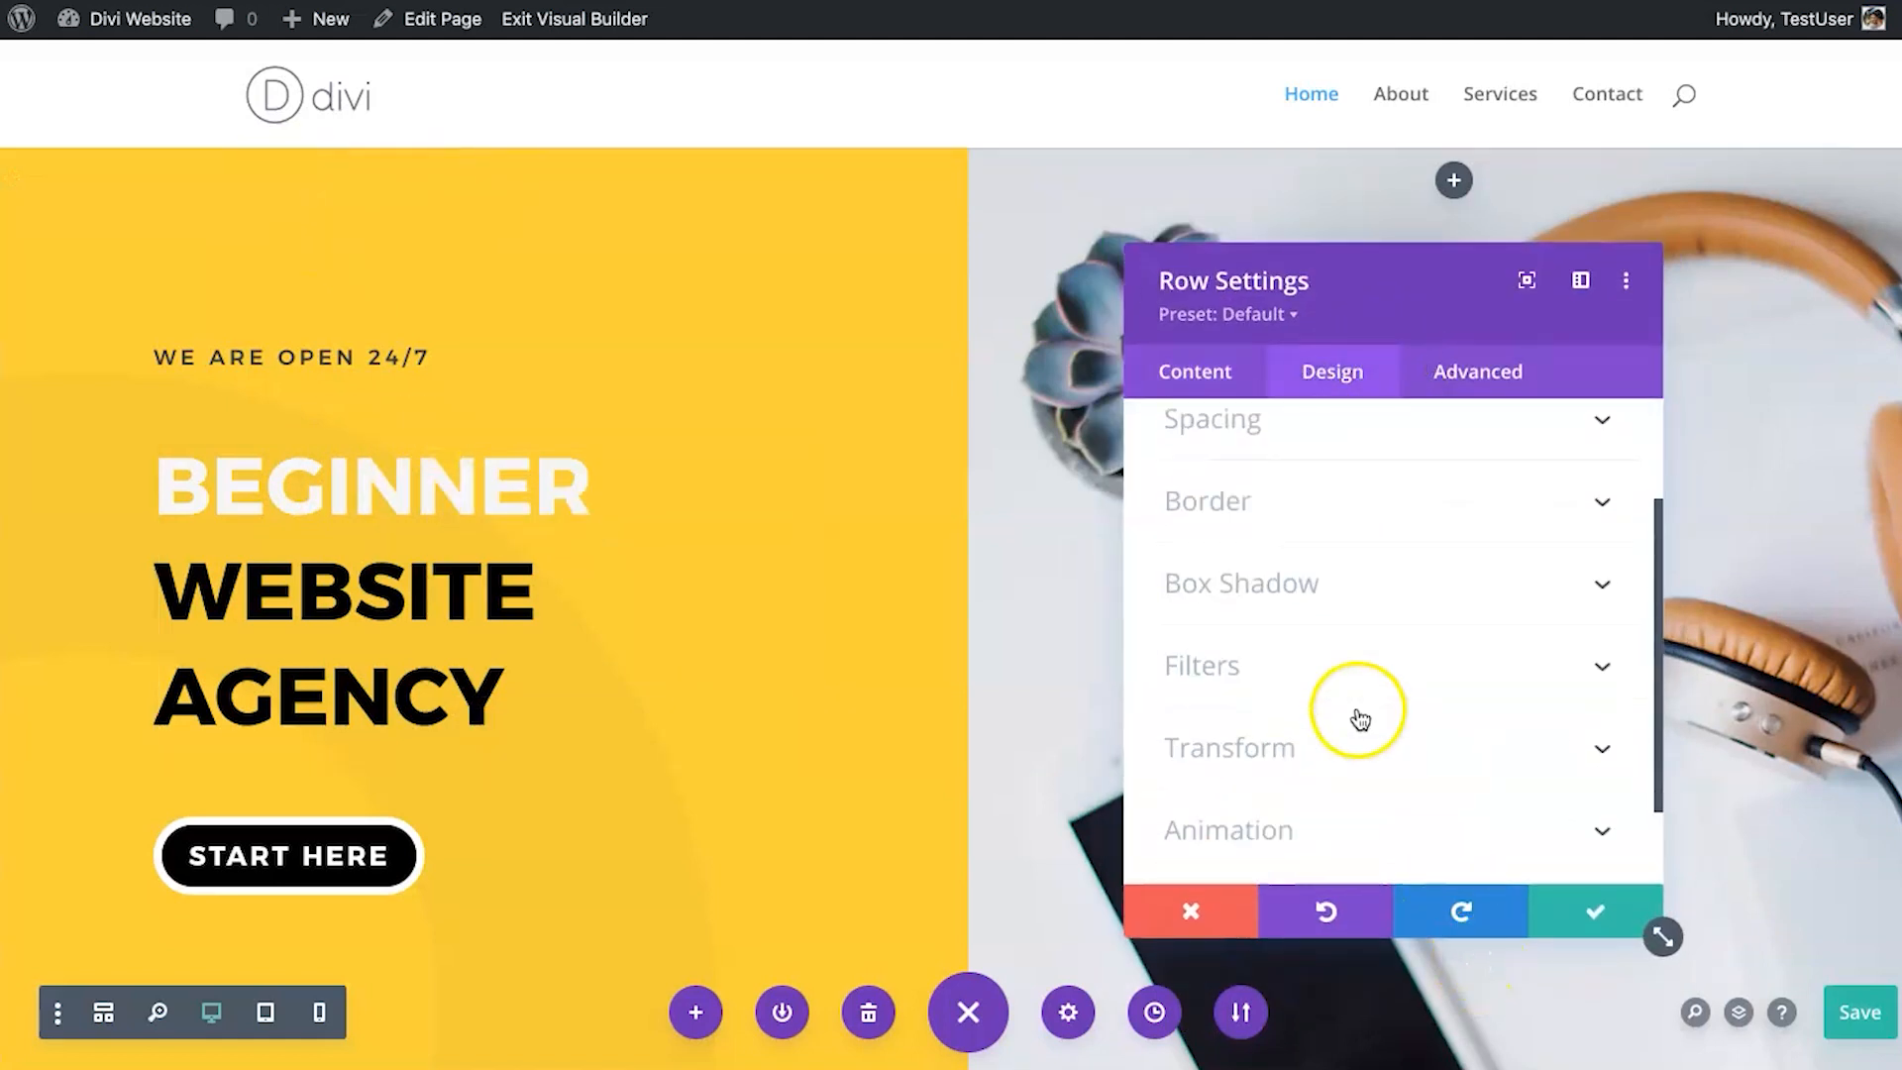
{"action": "left_click", "coordinate": [1366, 586]}
{"action": "left_click", "coordinate": [1352, 590]}
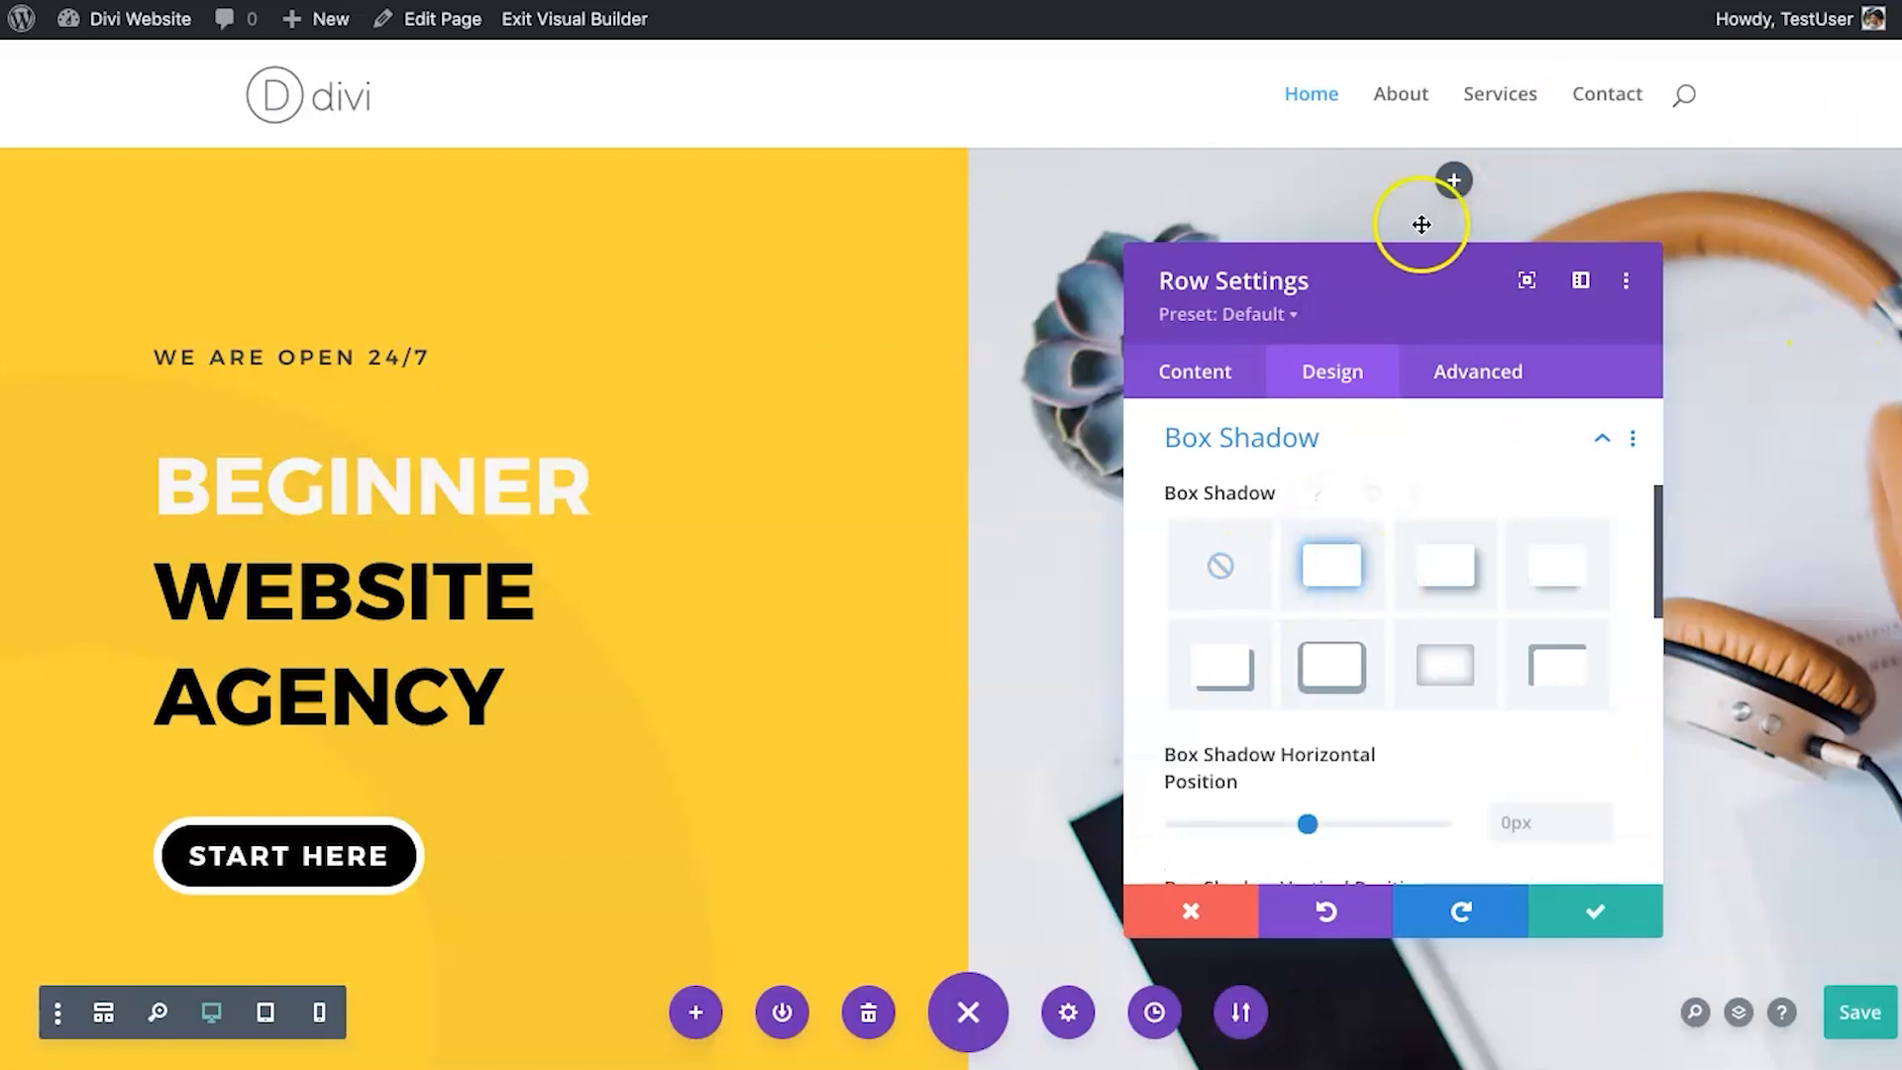
{"action": "left_click", "coordinate": [1224, 561]}
{"action": "left_click", "coordinate": [1581, 907]}
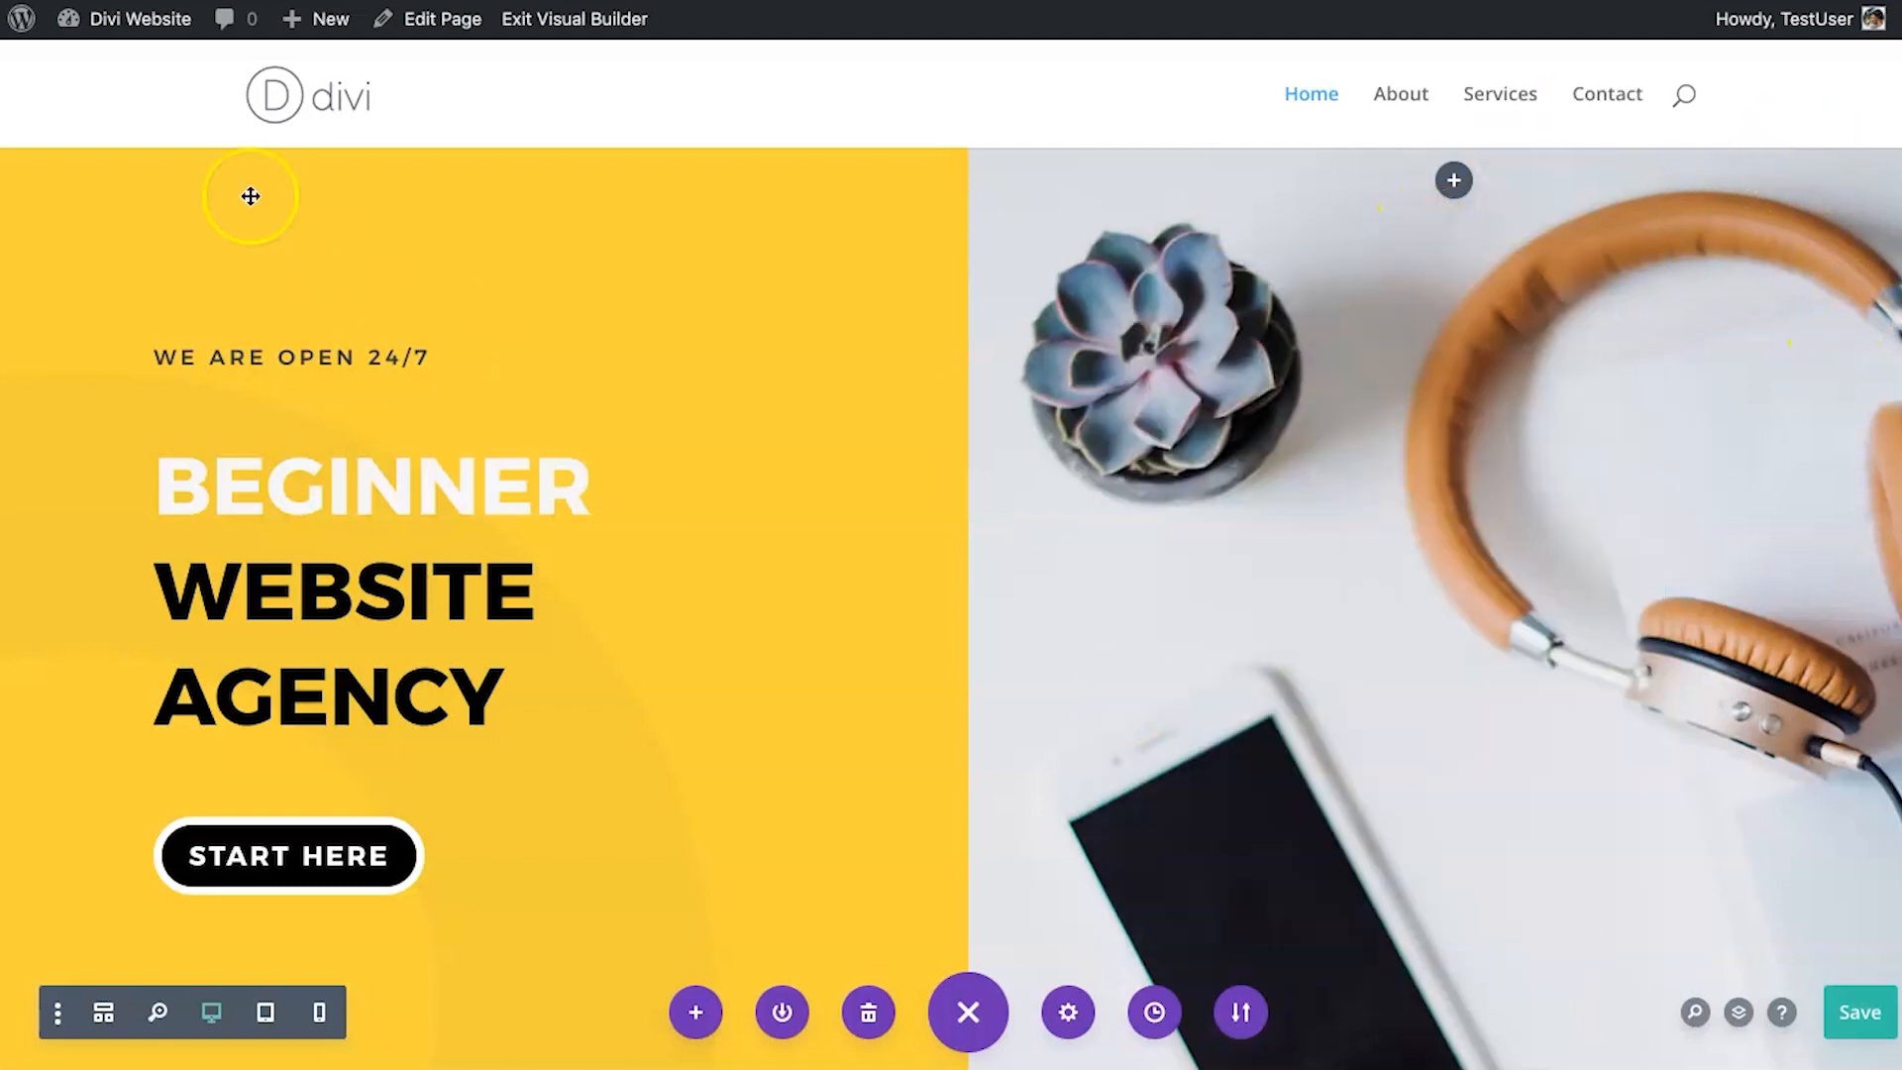
Set the hero section's top and left padding to 20px, link the right padding to the left and save the section settings.
{"action": "left_click", "coordinate": [77, 182]}
{"action": "left_click", "coordinate": [1307, 387]}
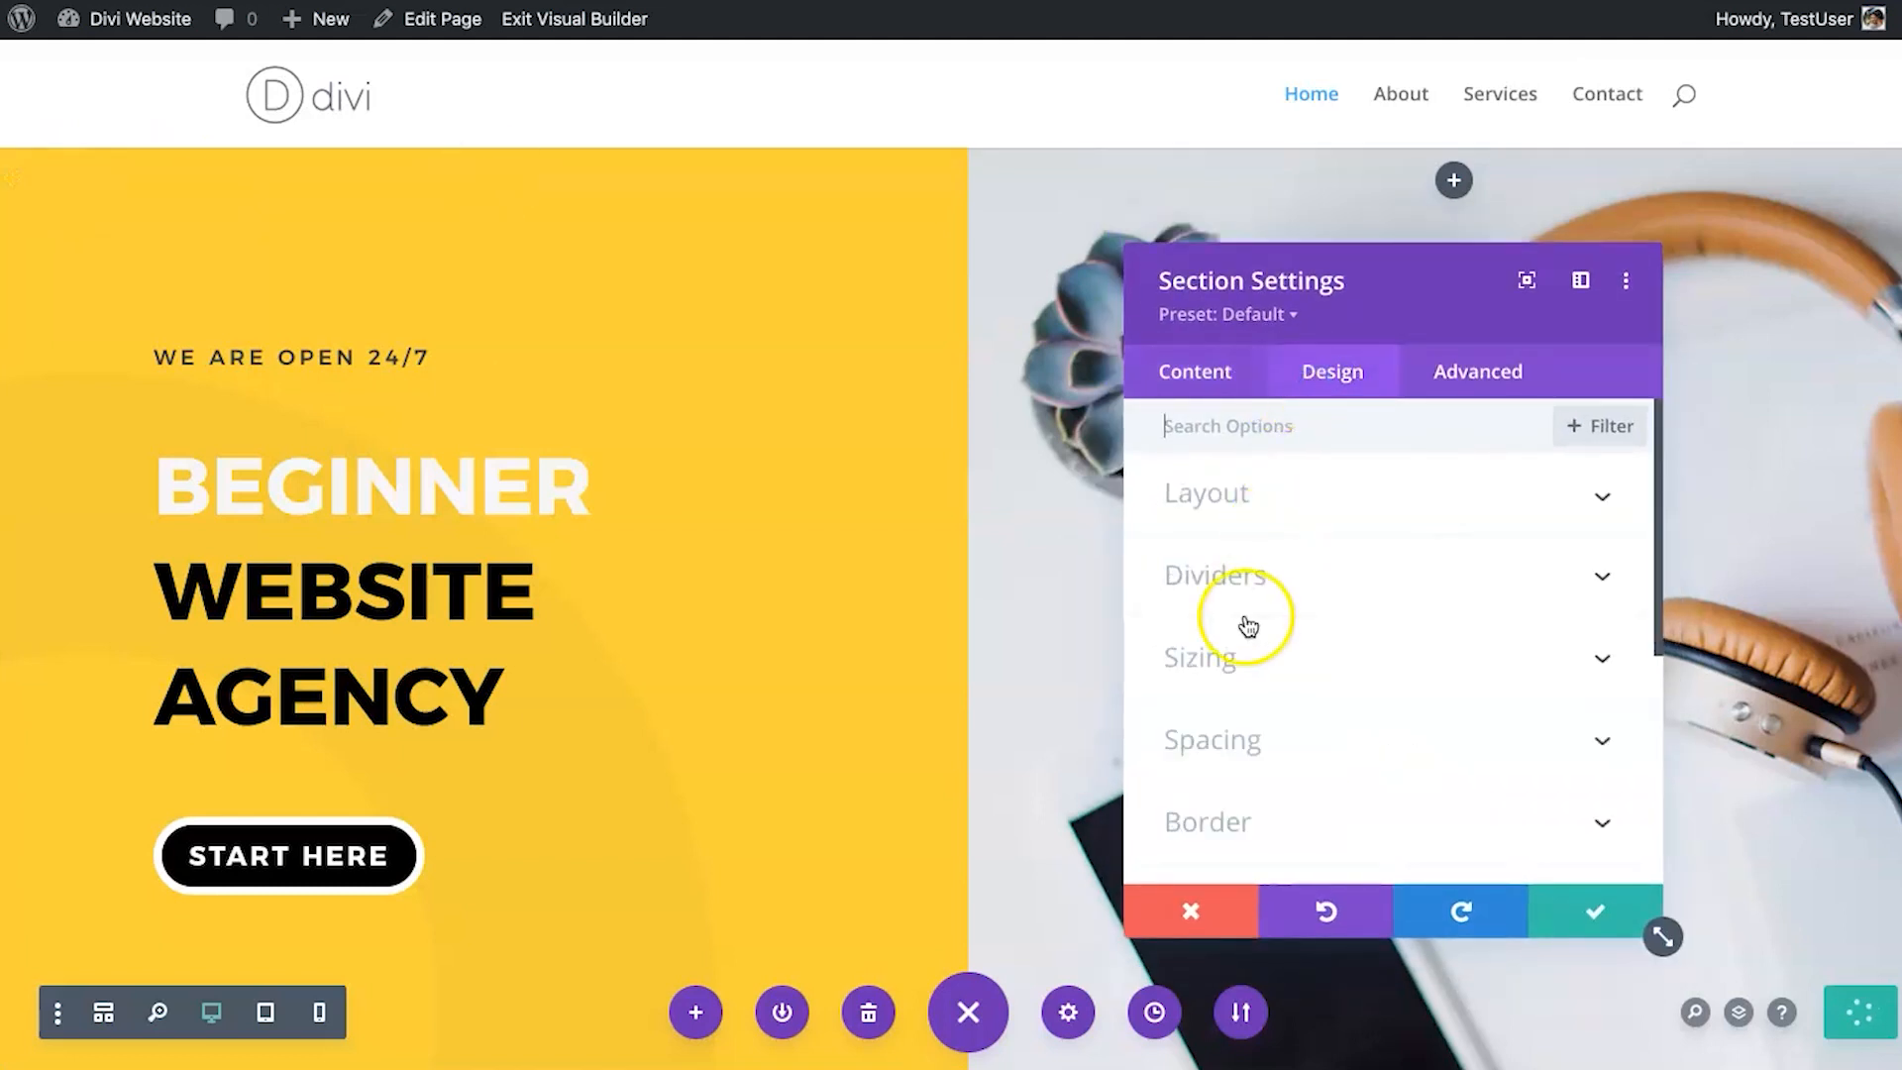
{"action": "left_click", "coordinate": [1231, 739]}
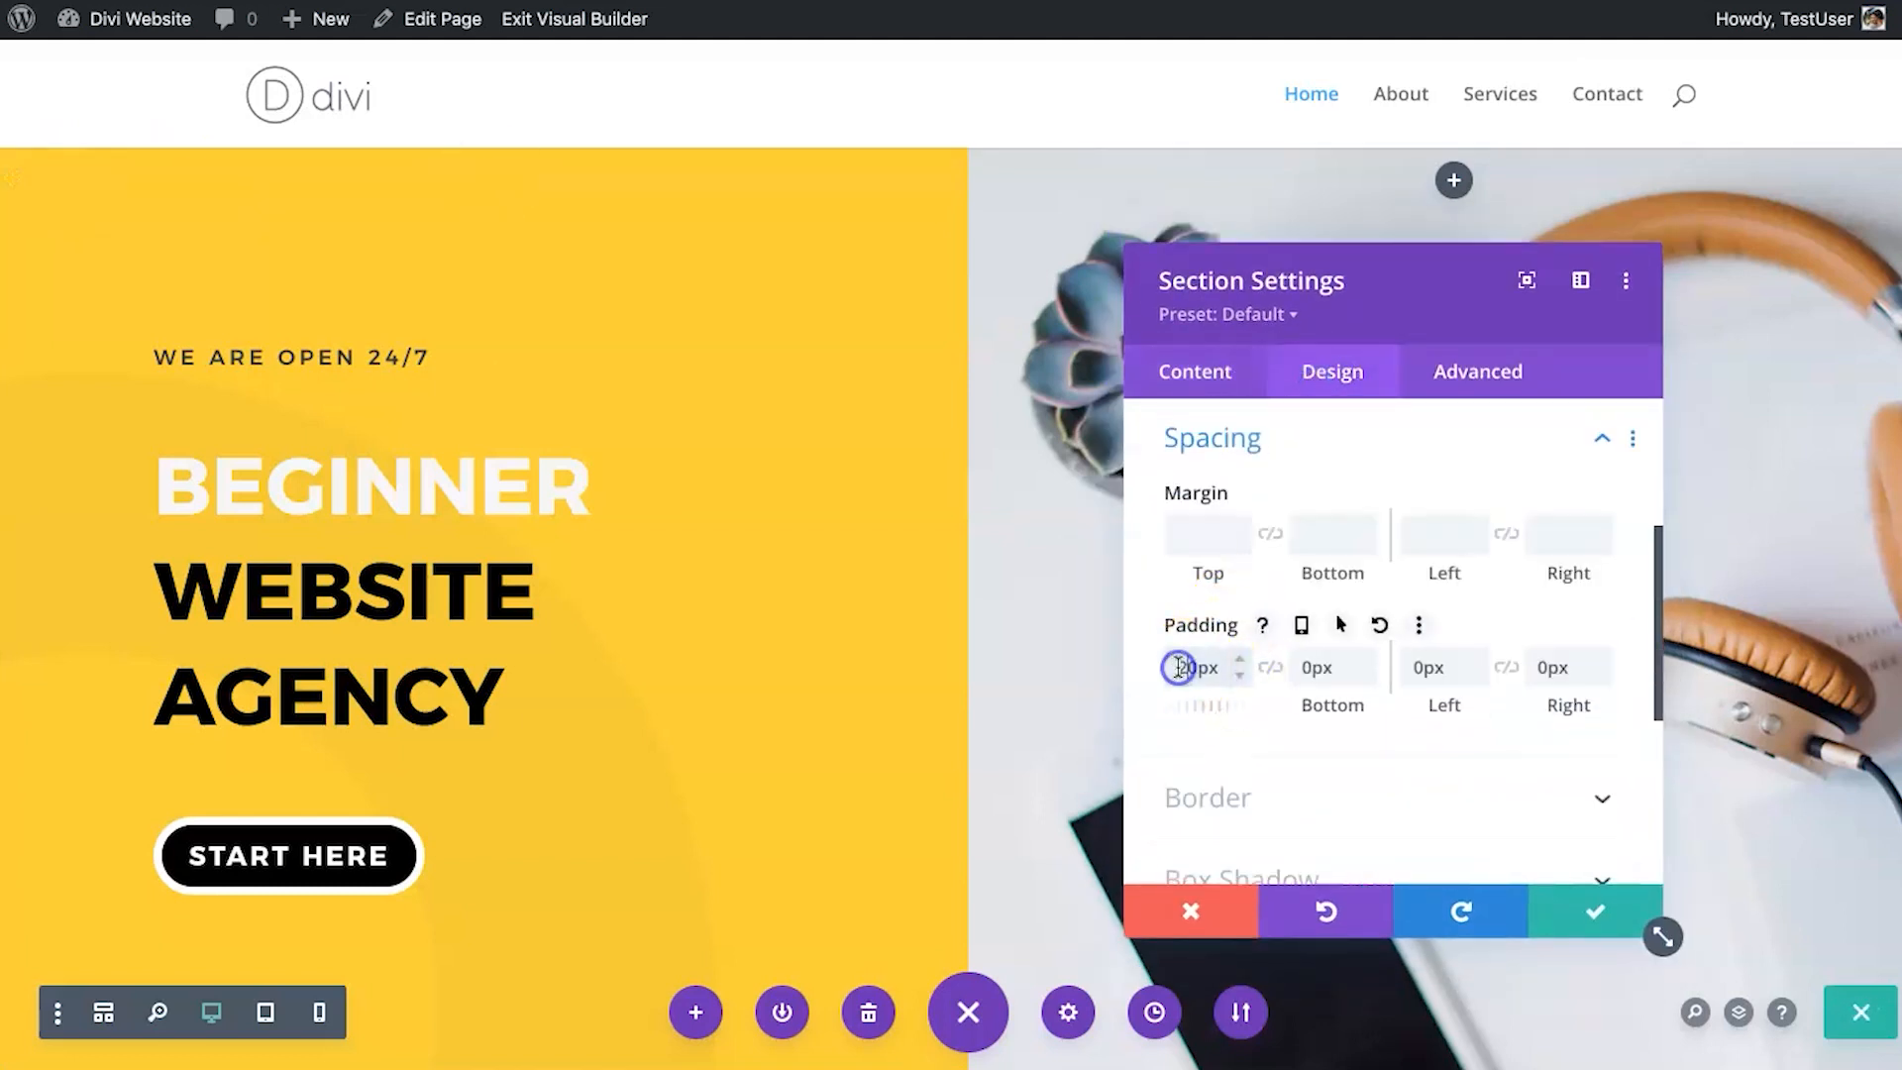
{"action": "left_click", "coordinate": [1415, 667]}
{"action": "type", "text": "2"}
{"action": "left_click", "coordinate": [1240, 682]}
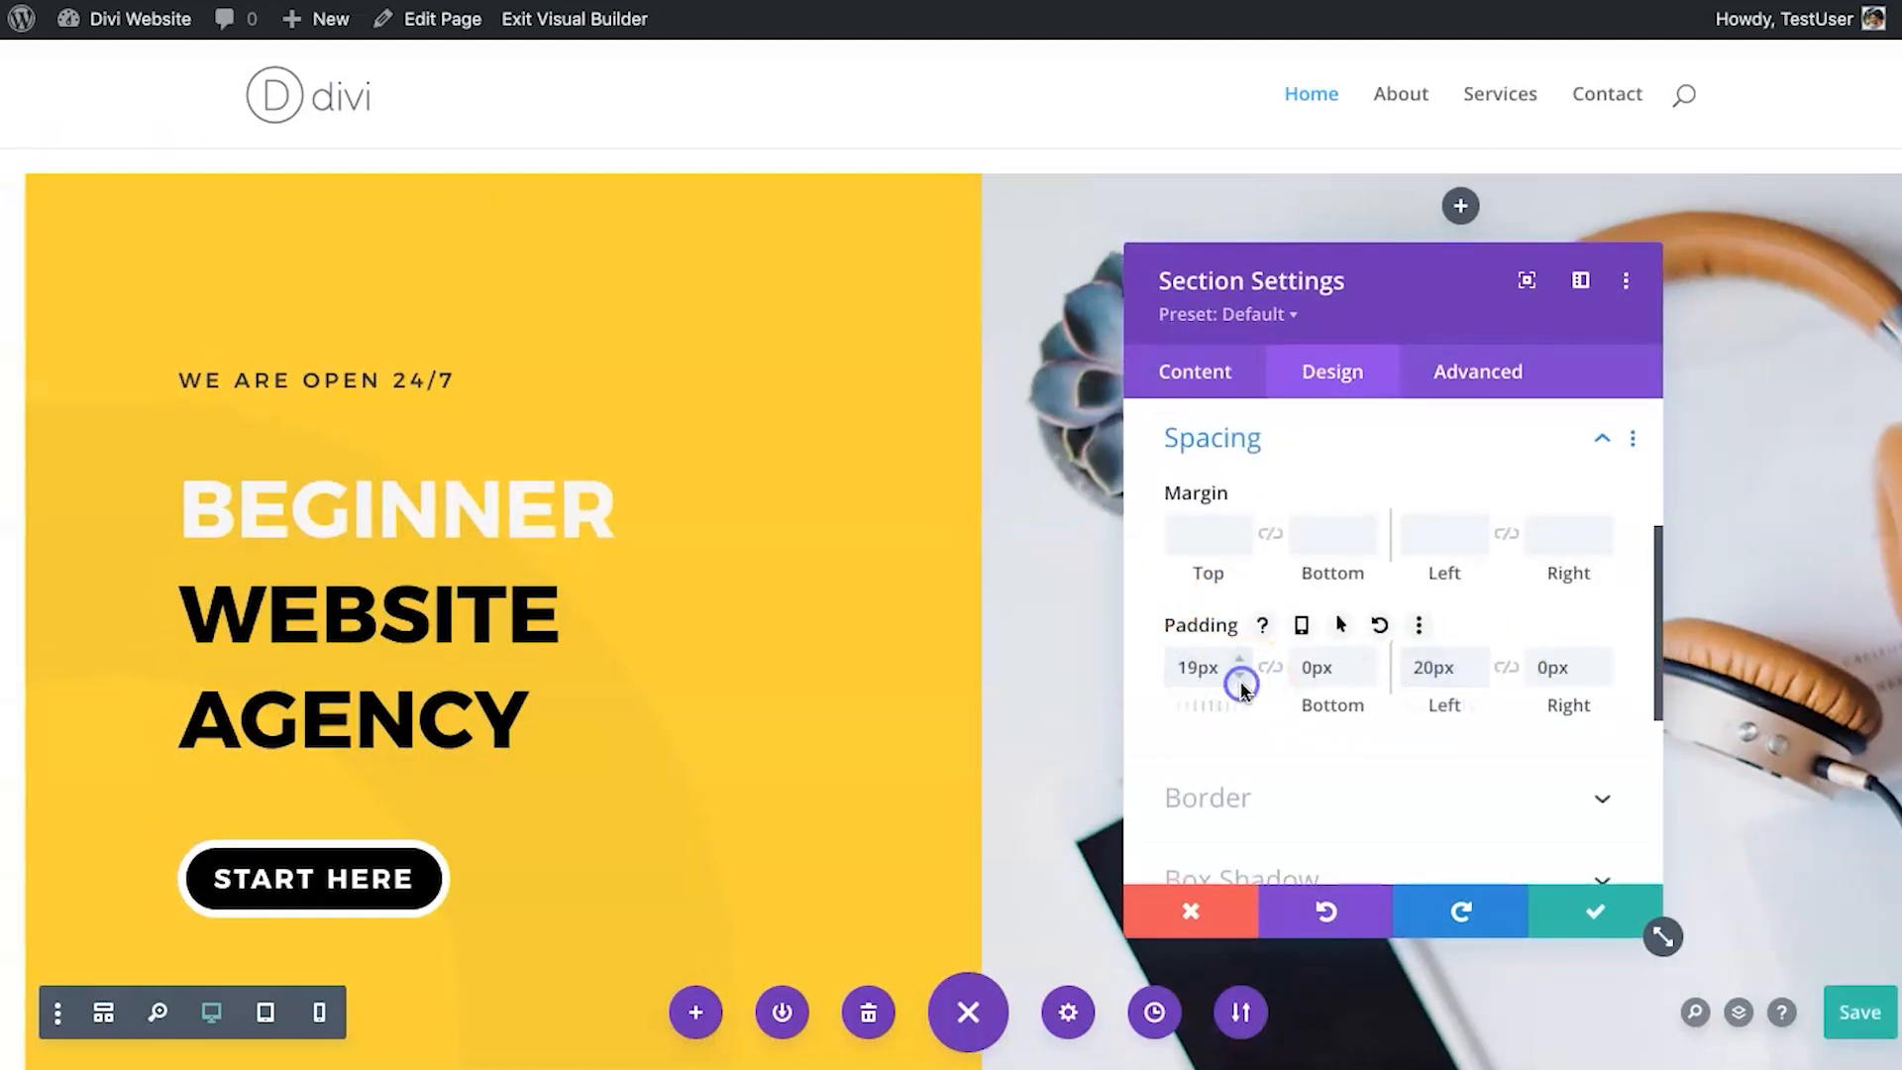
{"action": "left_click", "coordinate": [1240, 656]}
{"action": "left_click", "coordinate": [1506, 666]}
{"action": "left_click", "coordinate": [1574, 911]}
Try a soft all-around box shadow with 1px horizontal position and a solid outline shadow on the hero row, then remove the shadow.
{"action": "left_click", "coordinate": [303, 199]}
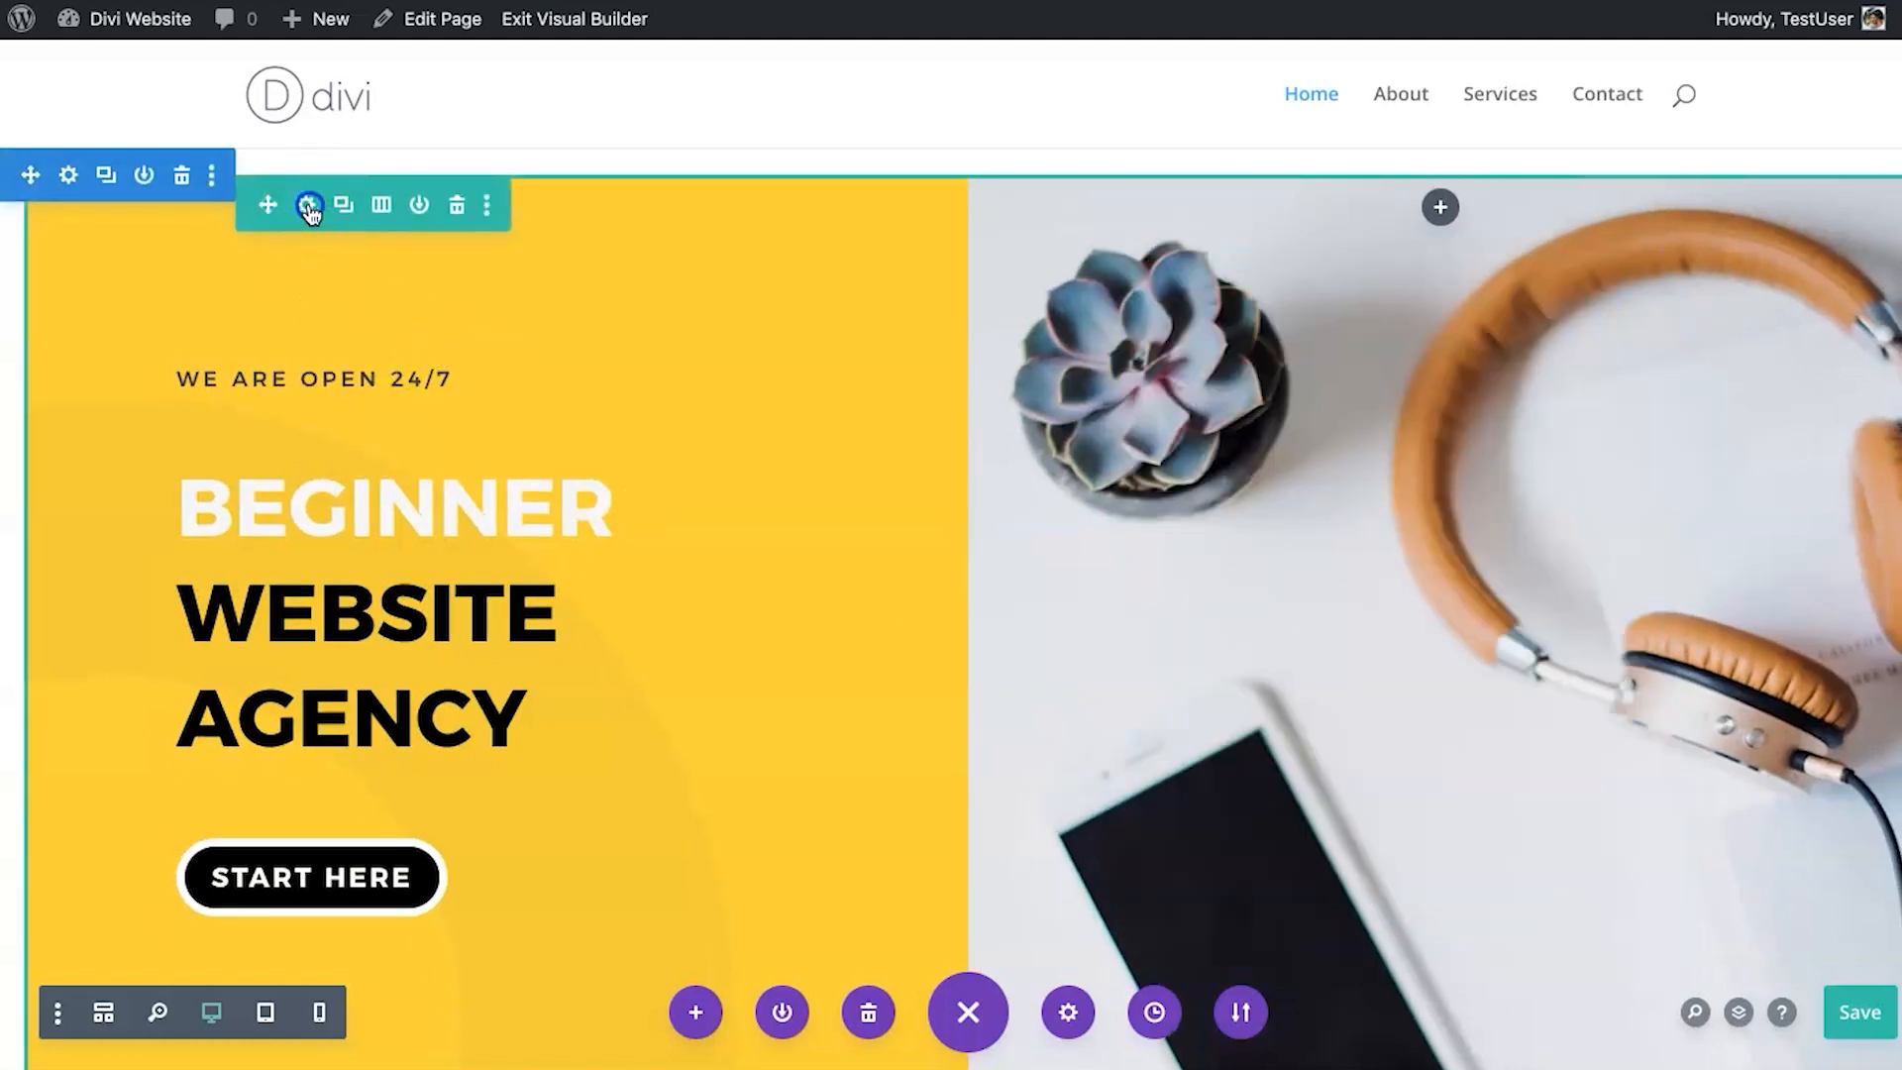
{"action": "left_click", "coordinate": [1333, 361]}
{"action": "left_click", "coordinate": [1307, 763]}
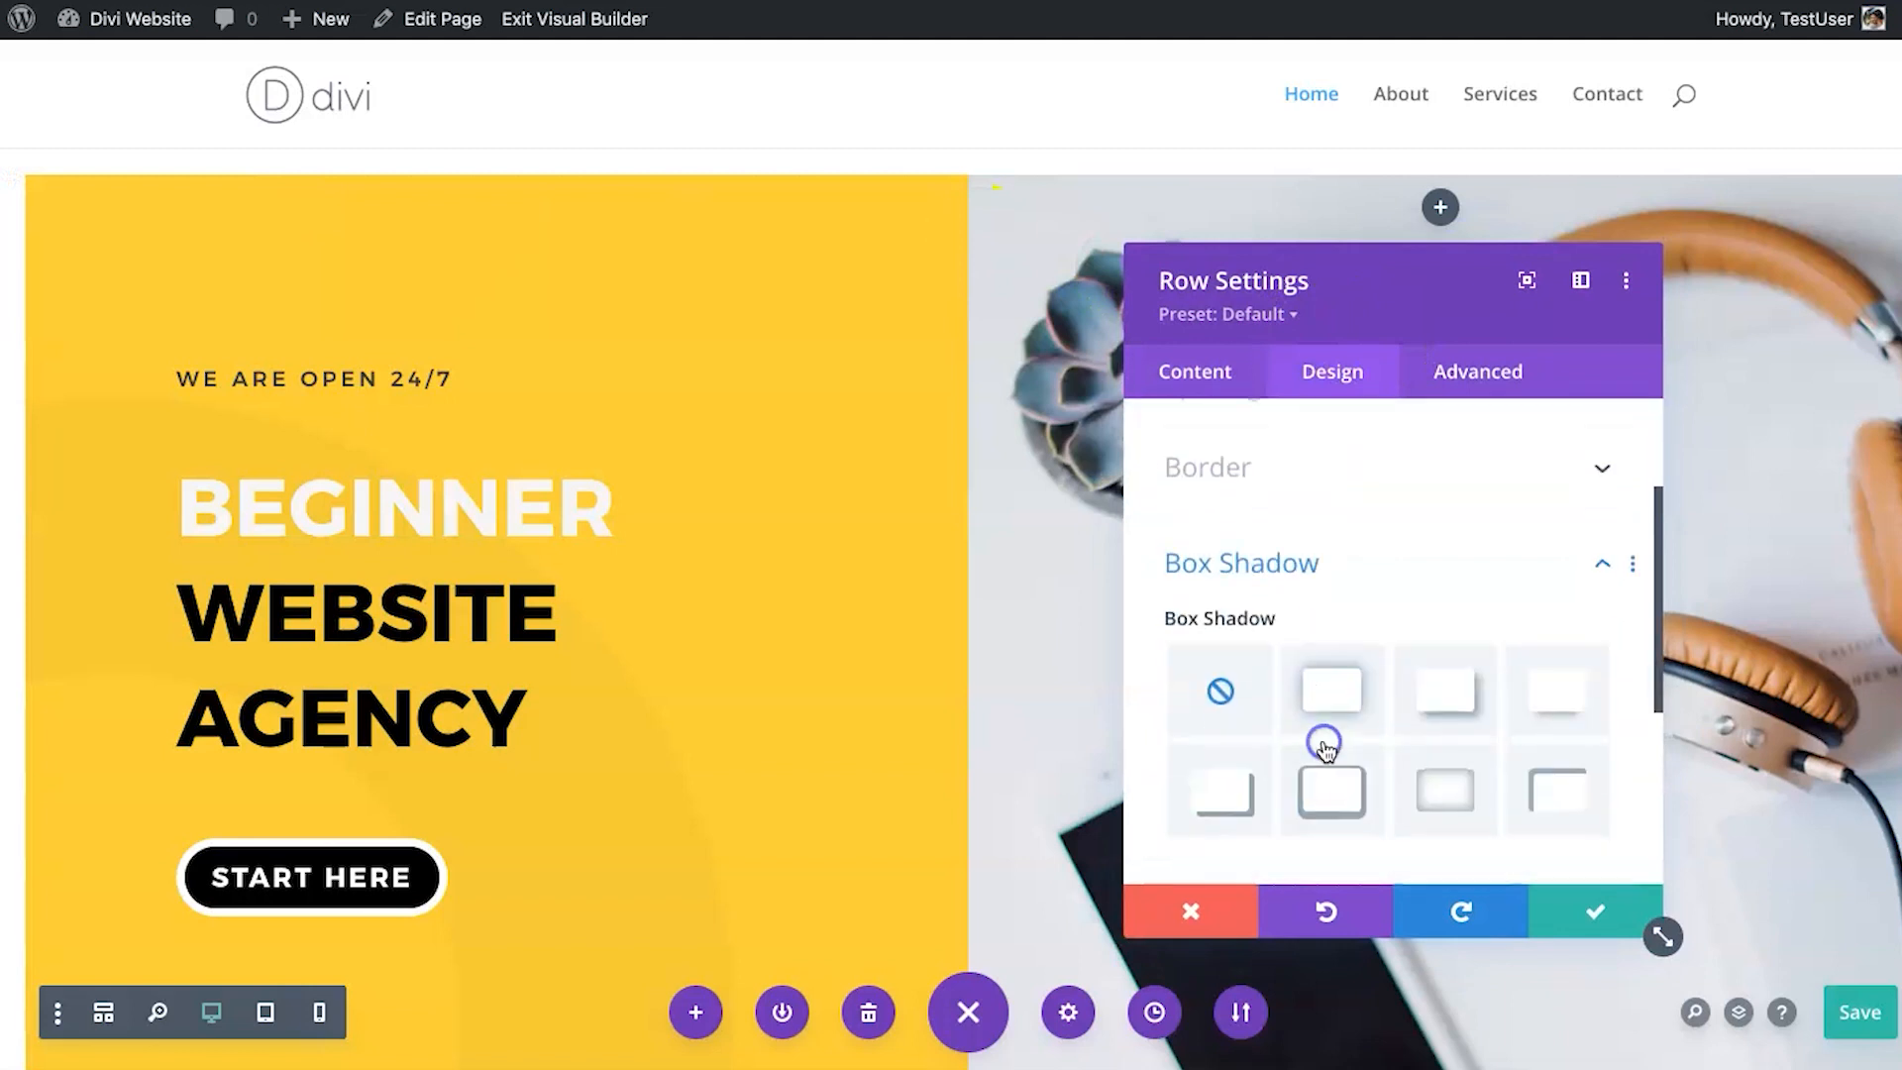
{"action": "left_click", "coordinate": [1308, 588]}
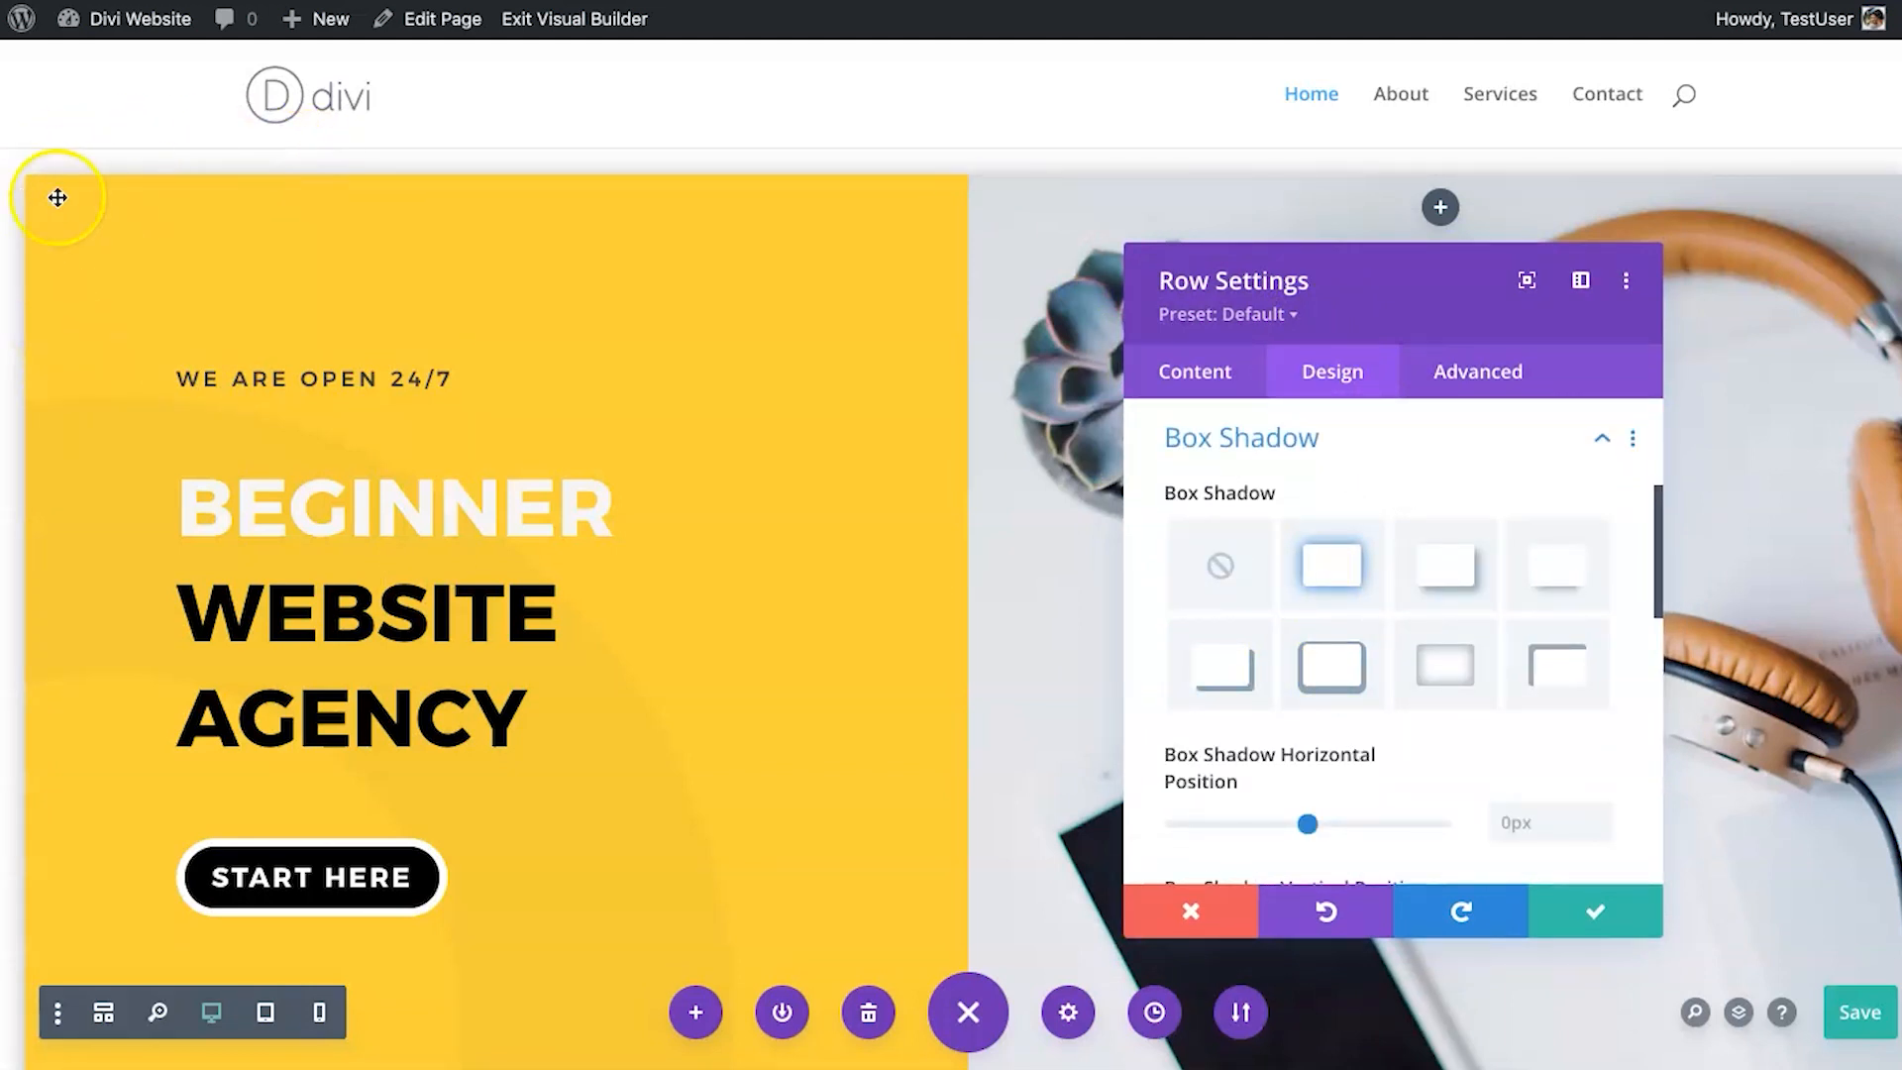
{"action": "scroll", "coordinate": [1385, 751], "scroll_direction": "down", "scroll_amount": 2}
{"action": "mouse_move", "coordinate": [1307, 709]}
{"action": "left_mouse_down"}
{"action": "mouse_move", "coordinate": [1248, 701]}
{"action": "mouse_move", "coordinate": [1510, 699]}
{"action": "mouse_move", "coordinate": [1309, 703]}
{"action": "left_mouse_up"}
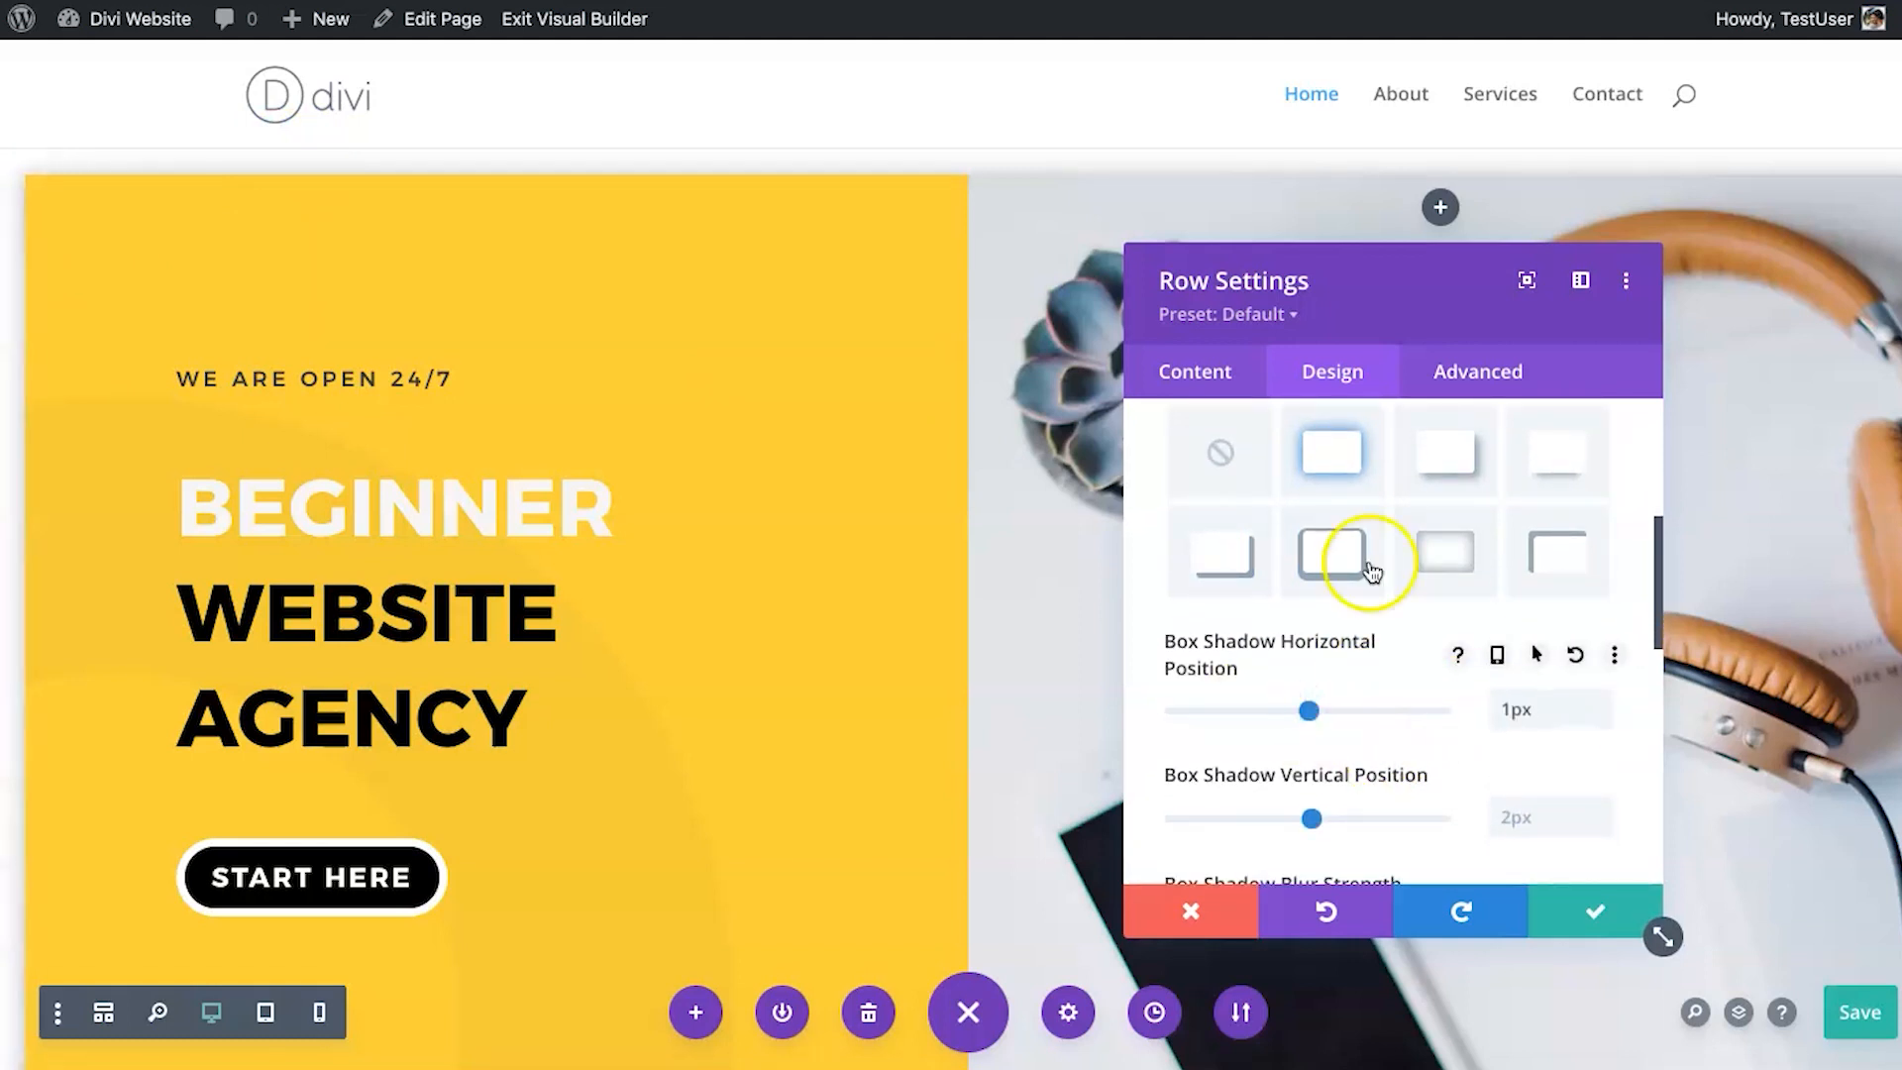
{"action": "left_click", "coordinate": [1332, 552]}
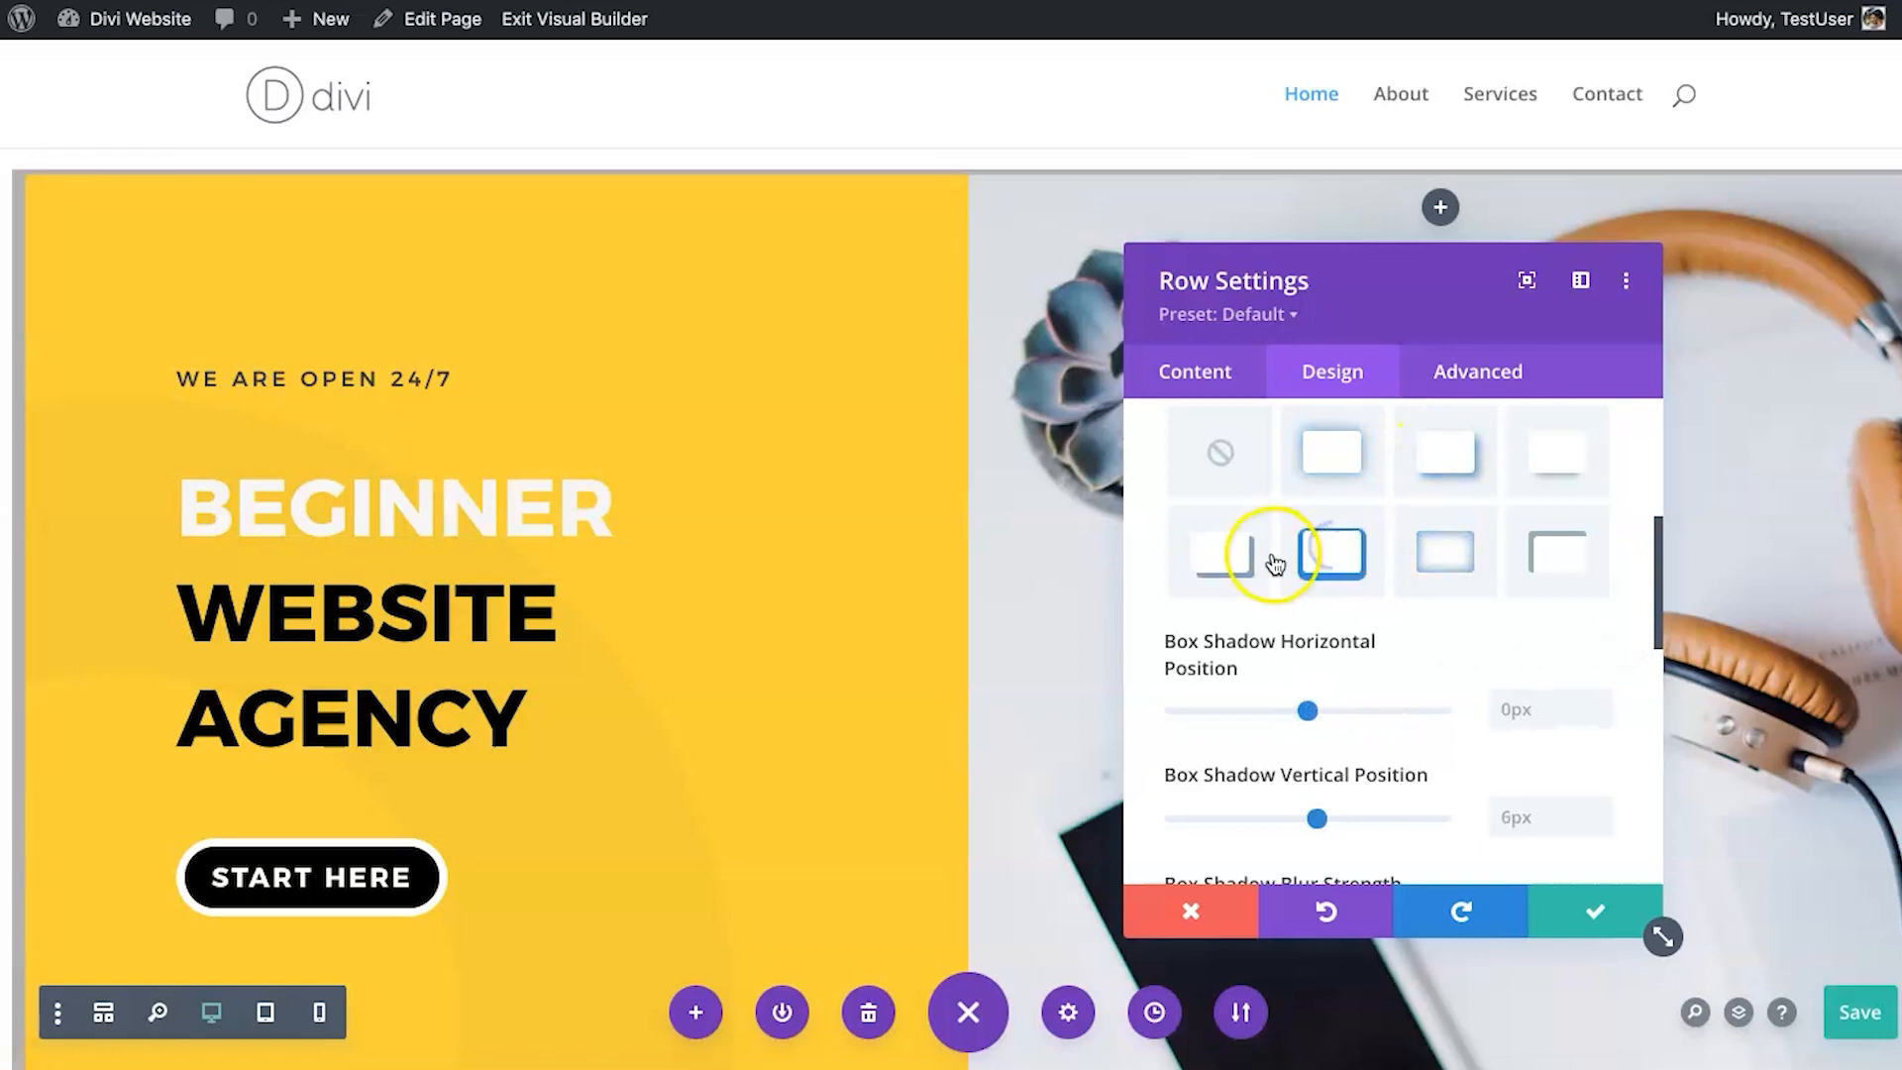
{"action": "left_click", "coordinate": [1244, 461]}
Try shifting the hero row's hue filter through the colour range and return it to 0deg.
{"action": "scroll", "coordinate": [1247, 473], "scroll_direction": "up", "scroll_amount": 1}
{"action": "left_click", "coordinate": [1245, 471]}
{"action": "left_click", "coordinate": [1420, 556]}
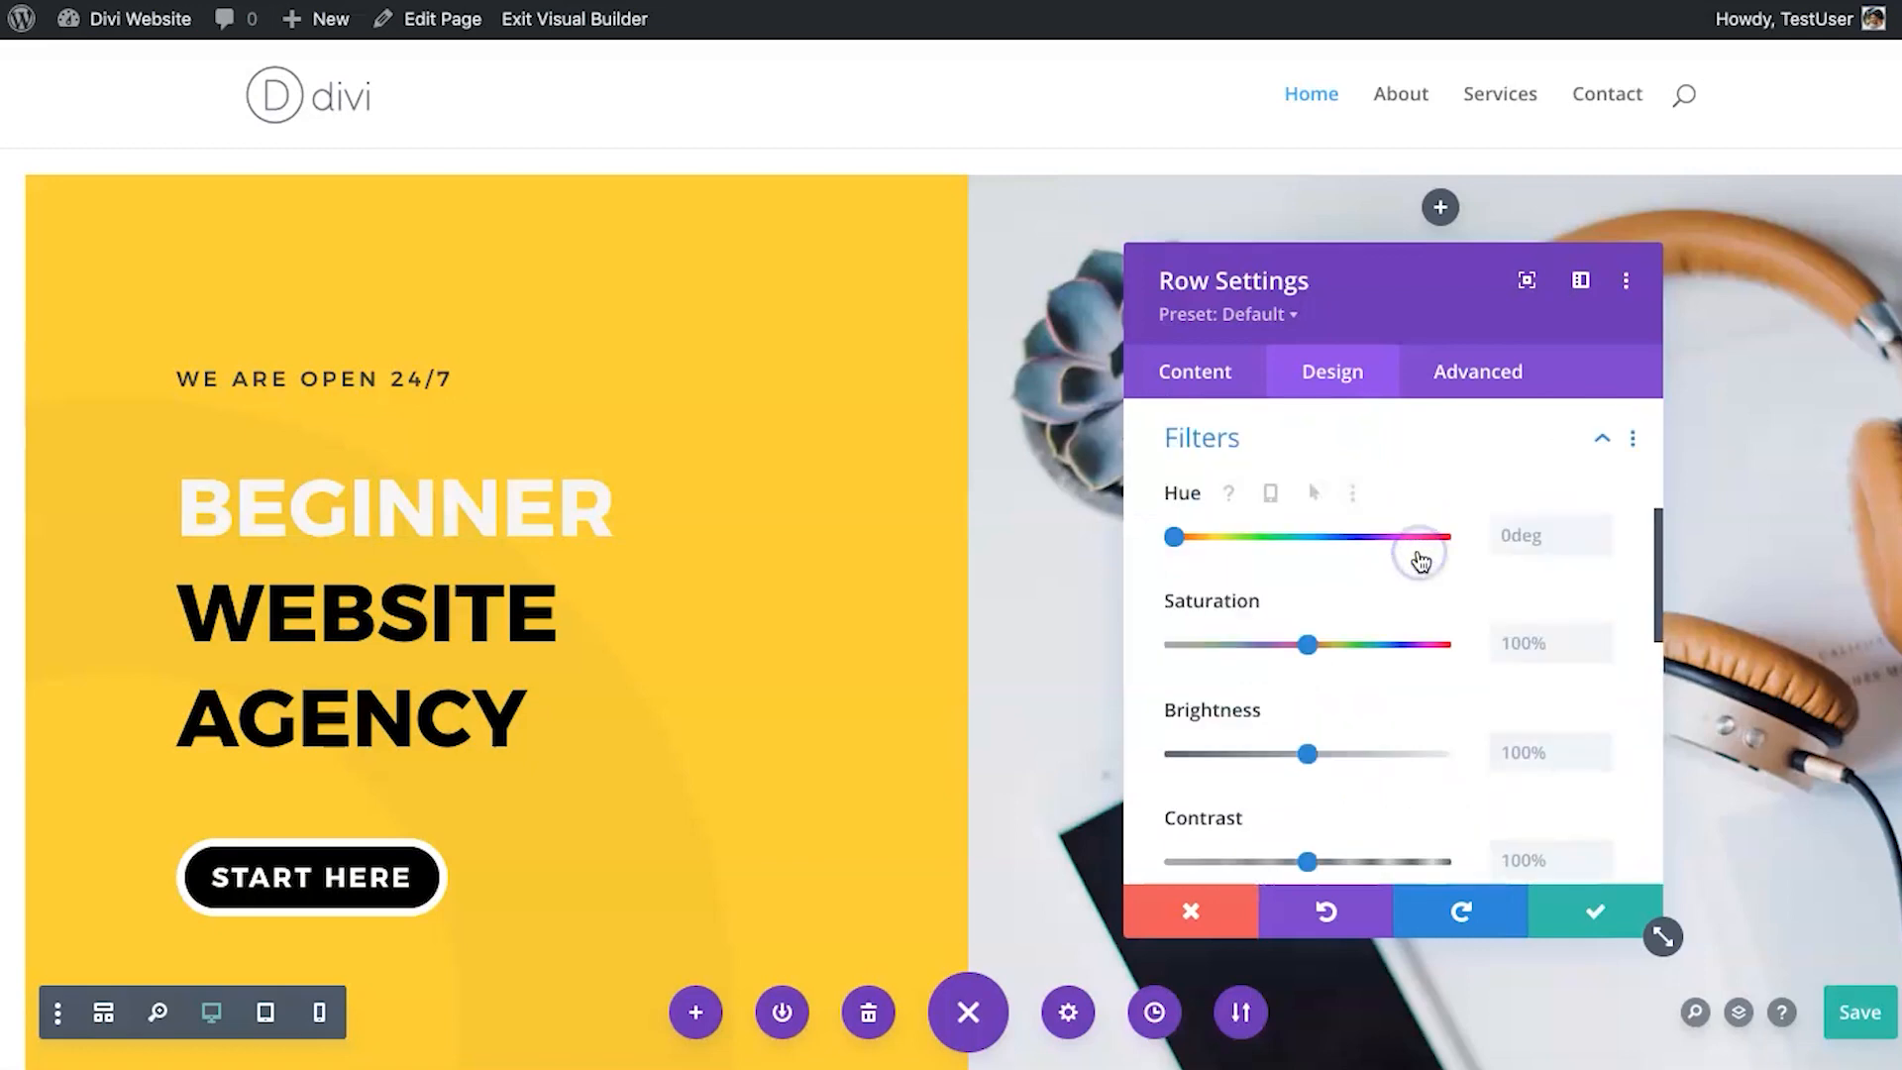
{"action": "left_click_drag", "start_coordinate": [1387, 535], "coordinate": [1051, 551]}
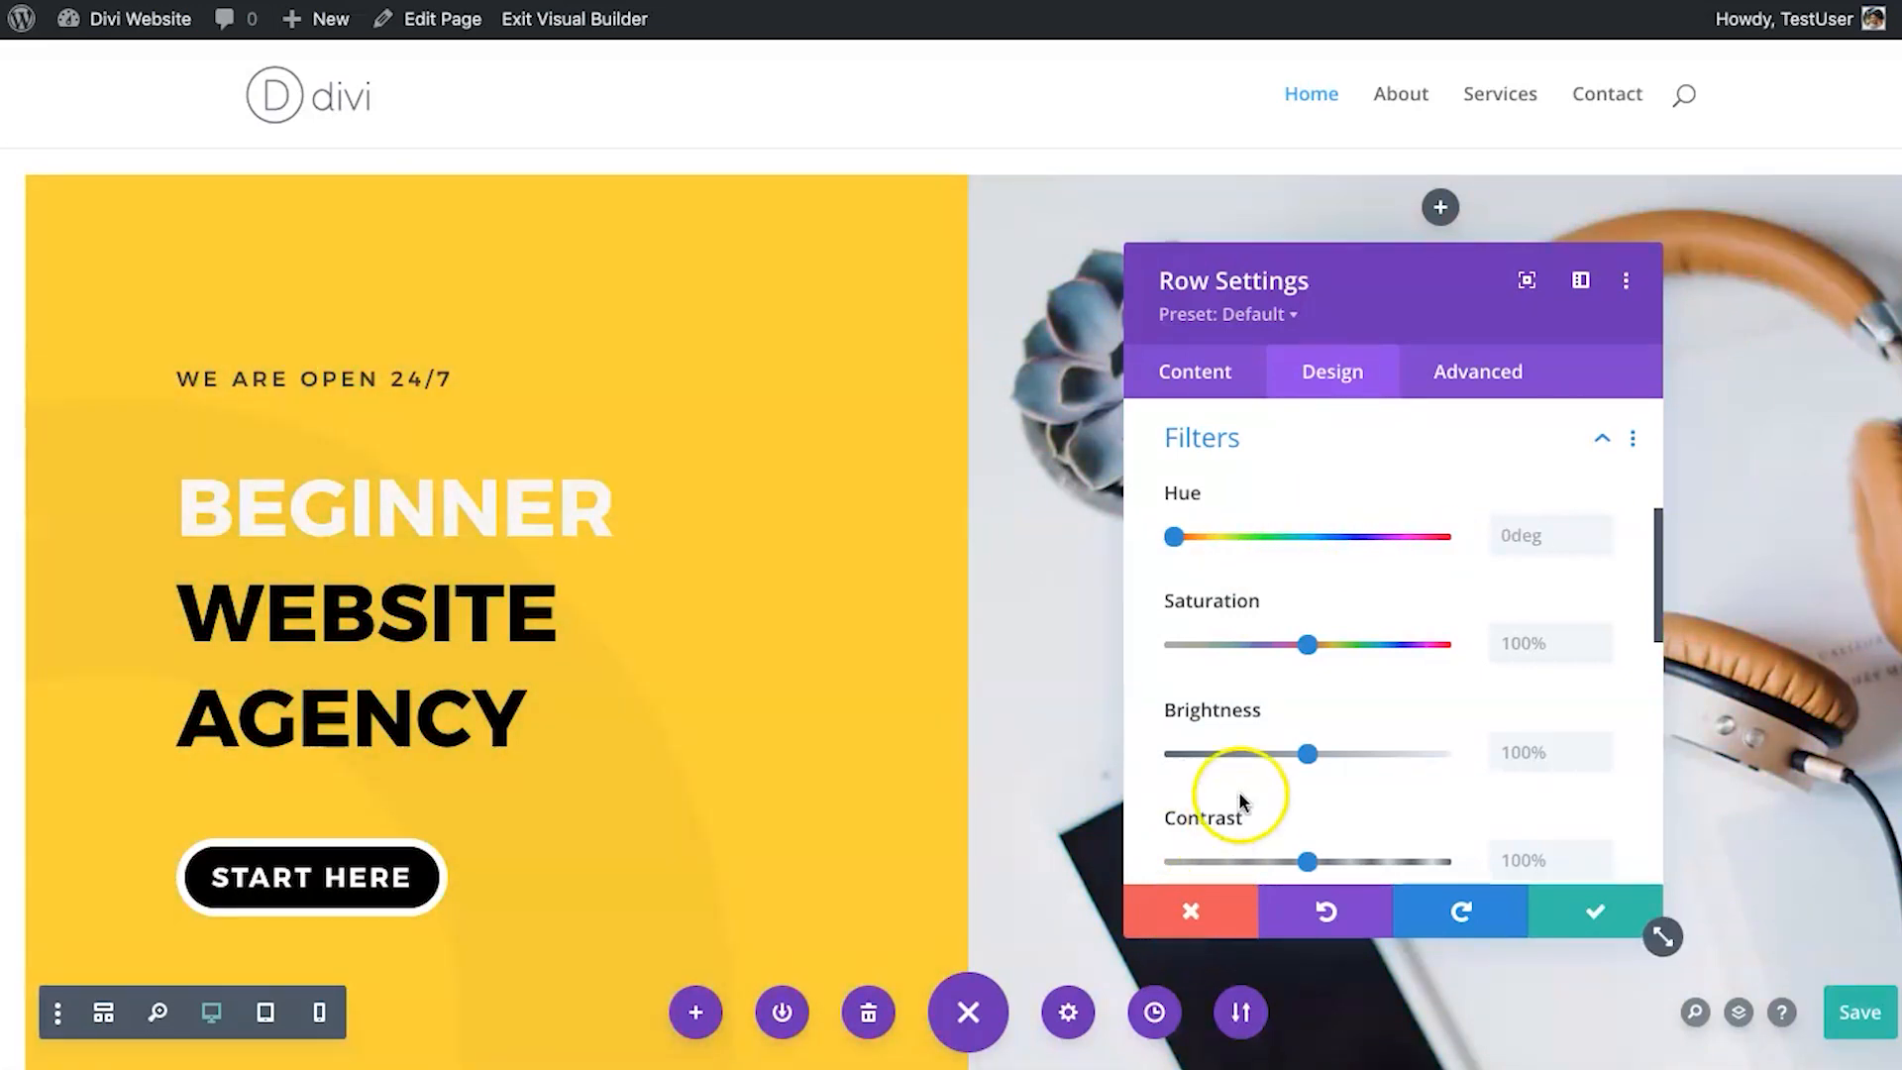
Try the row's Invert filter and review the remaining filter options down to Blend Mode.
{"action": "scroll", "coordinate": [1238, 792], "scroll_direction": "down", "scroll_amount": 2}
{"action": "scroll", "coordinate": [1206, 851], "scroll_direction": "down", "scroll_amount": 1}
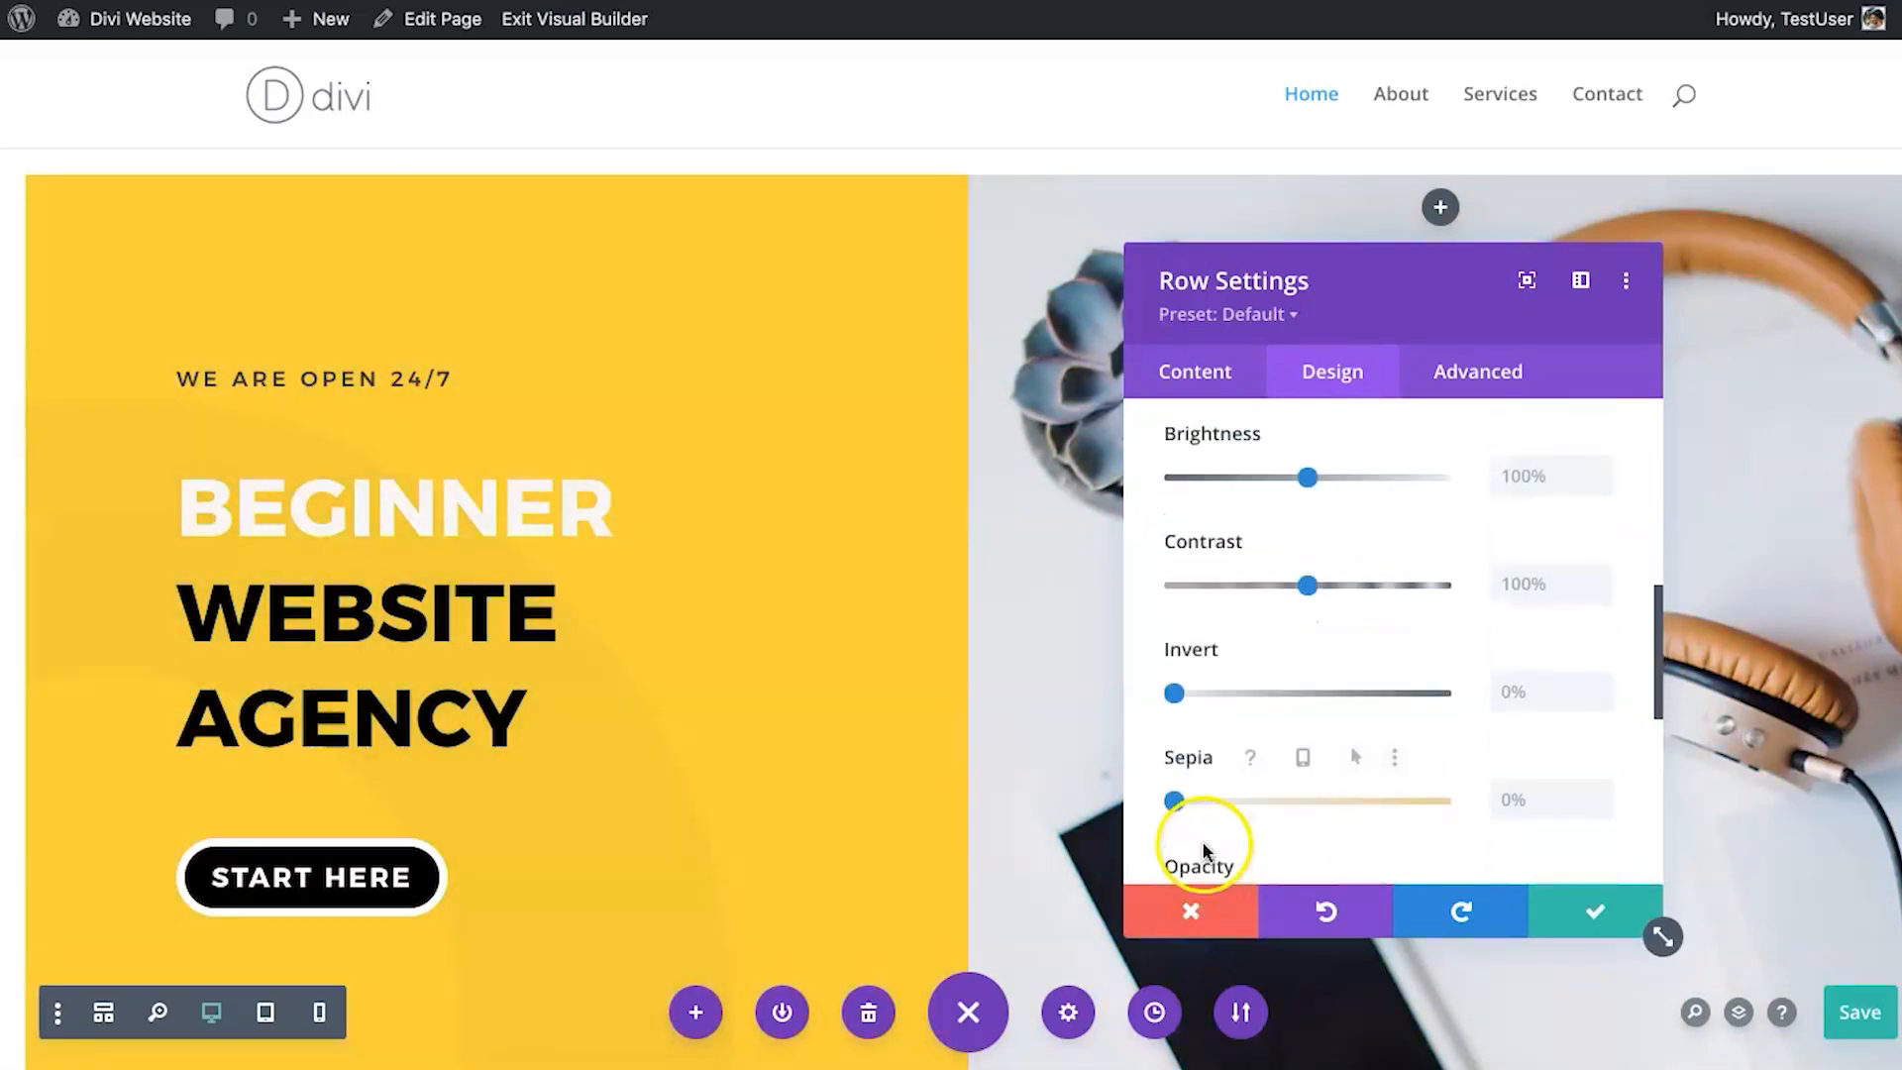
{"action": "left_click_drag", "start_coordinate": [1178, 695], "coordinate": [1047, 692]}
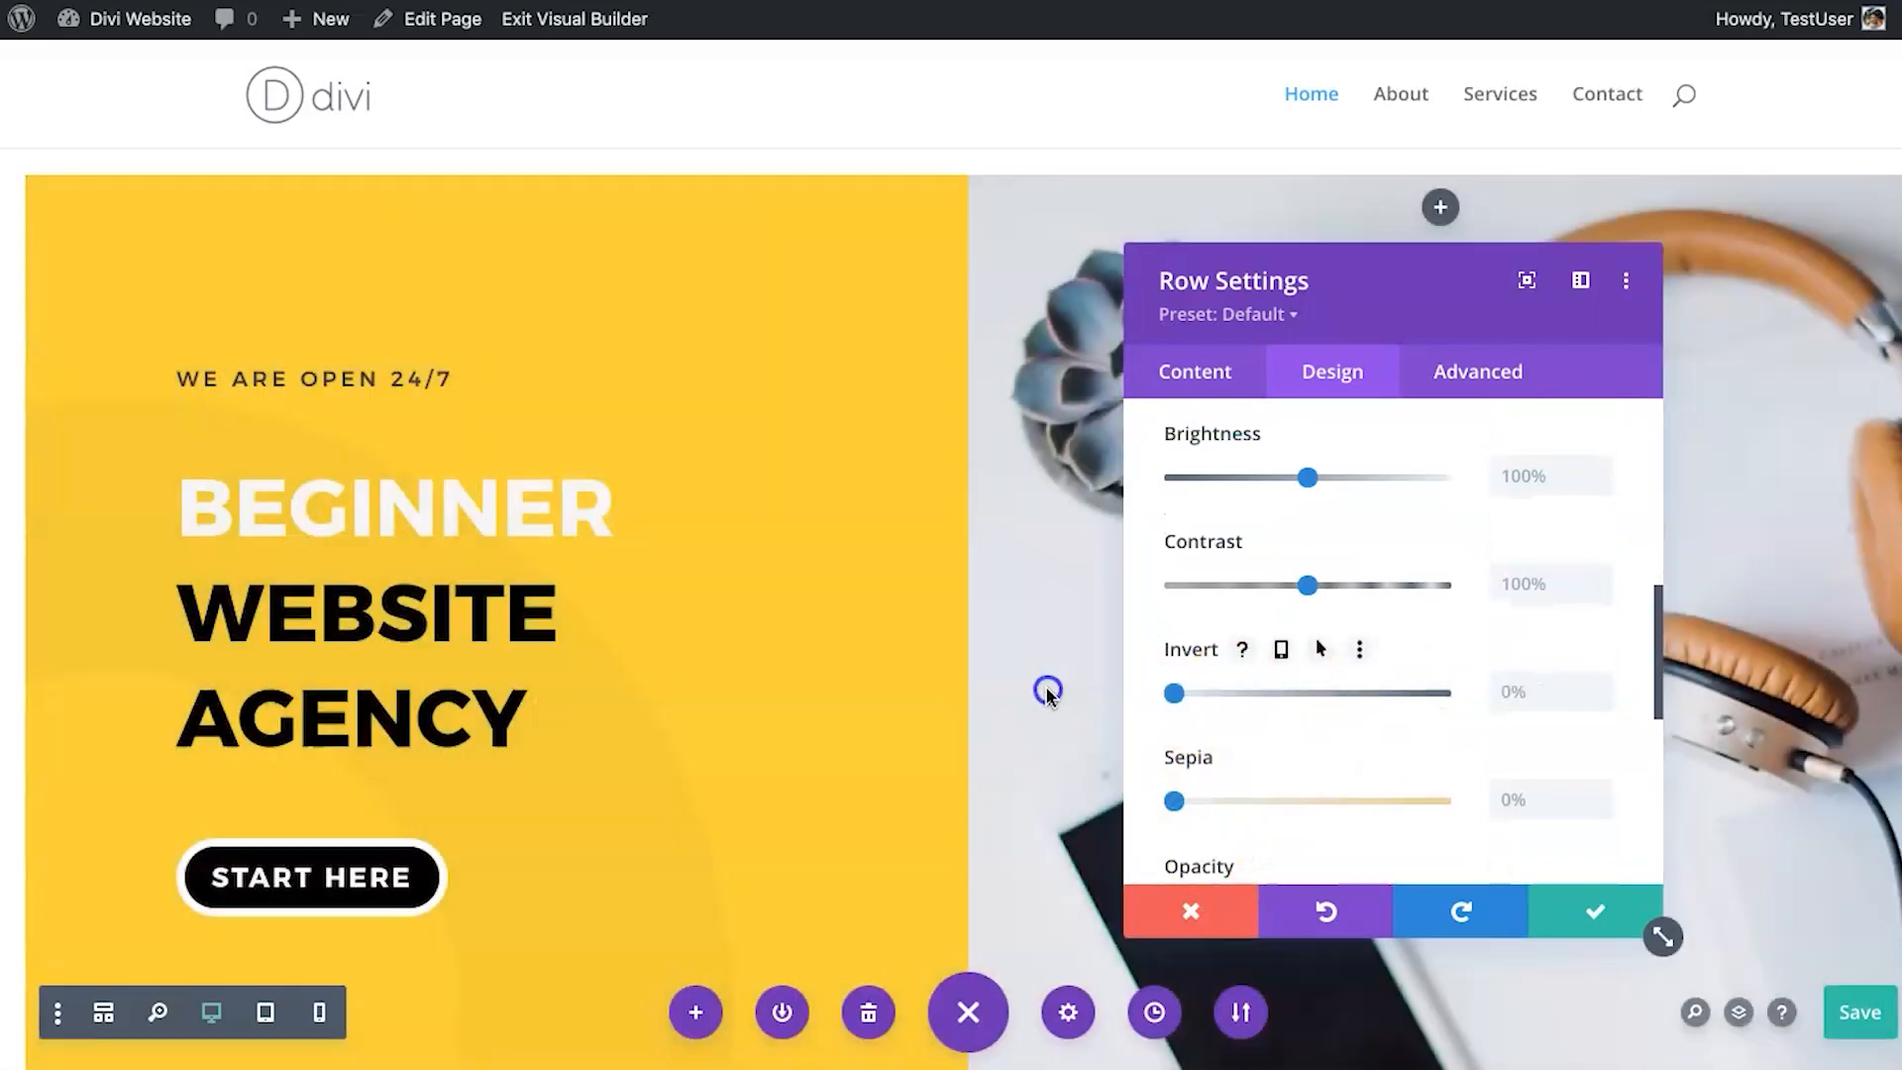
{"action": "scroll", "coordinate": [1238, 768], "scroll_direction": "down", "scroll_amount": 5}
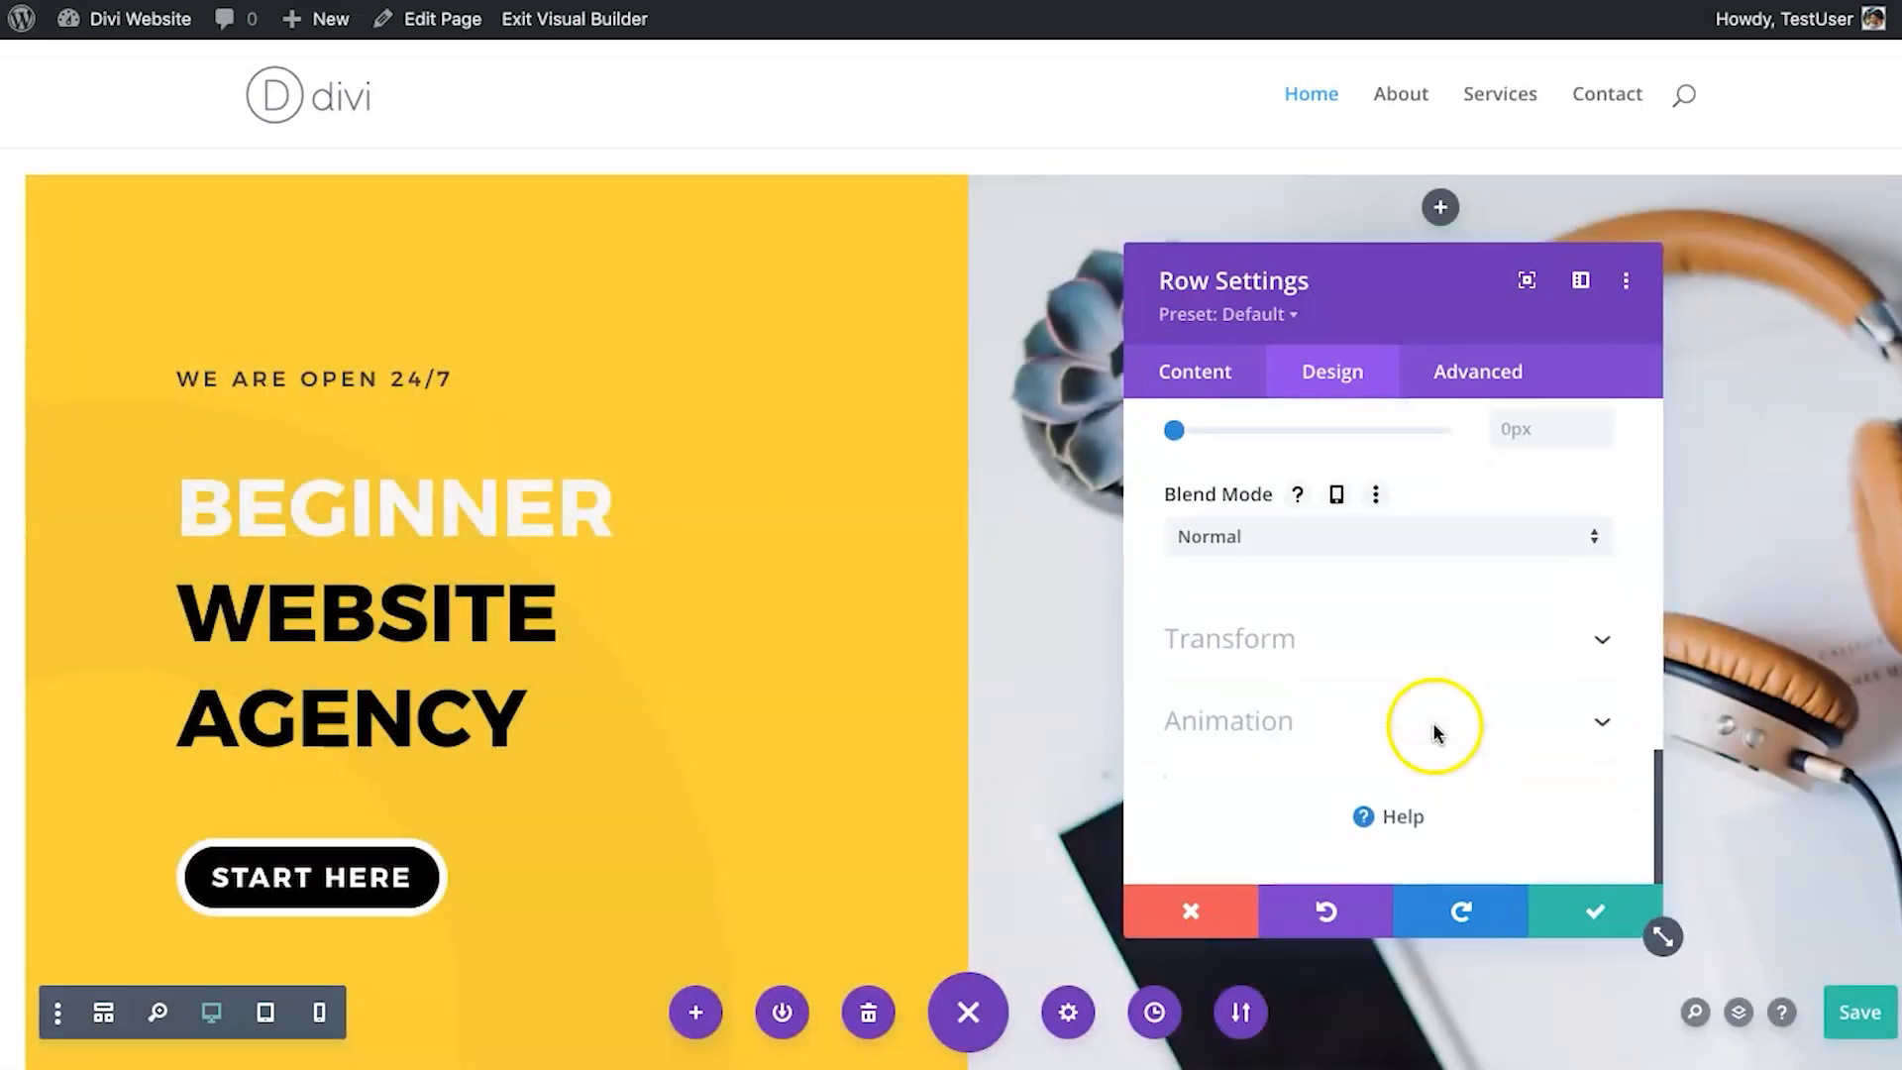
Try the row's Transform controls by scaling it and rotating it on the middle rotation axis.
{"action": "left_click", "coordinate": [1418, 626]}
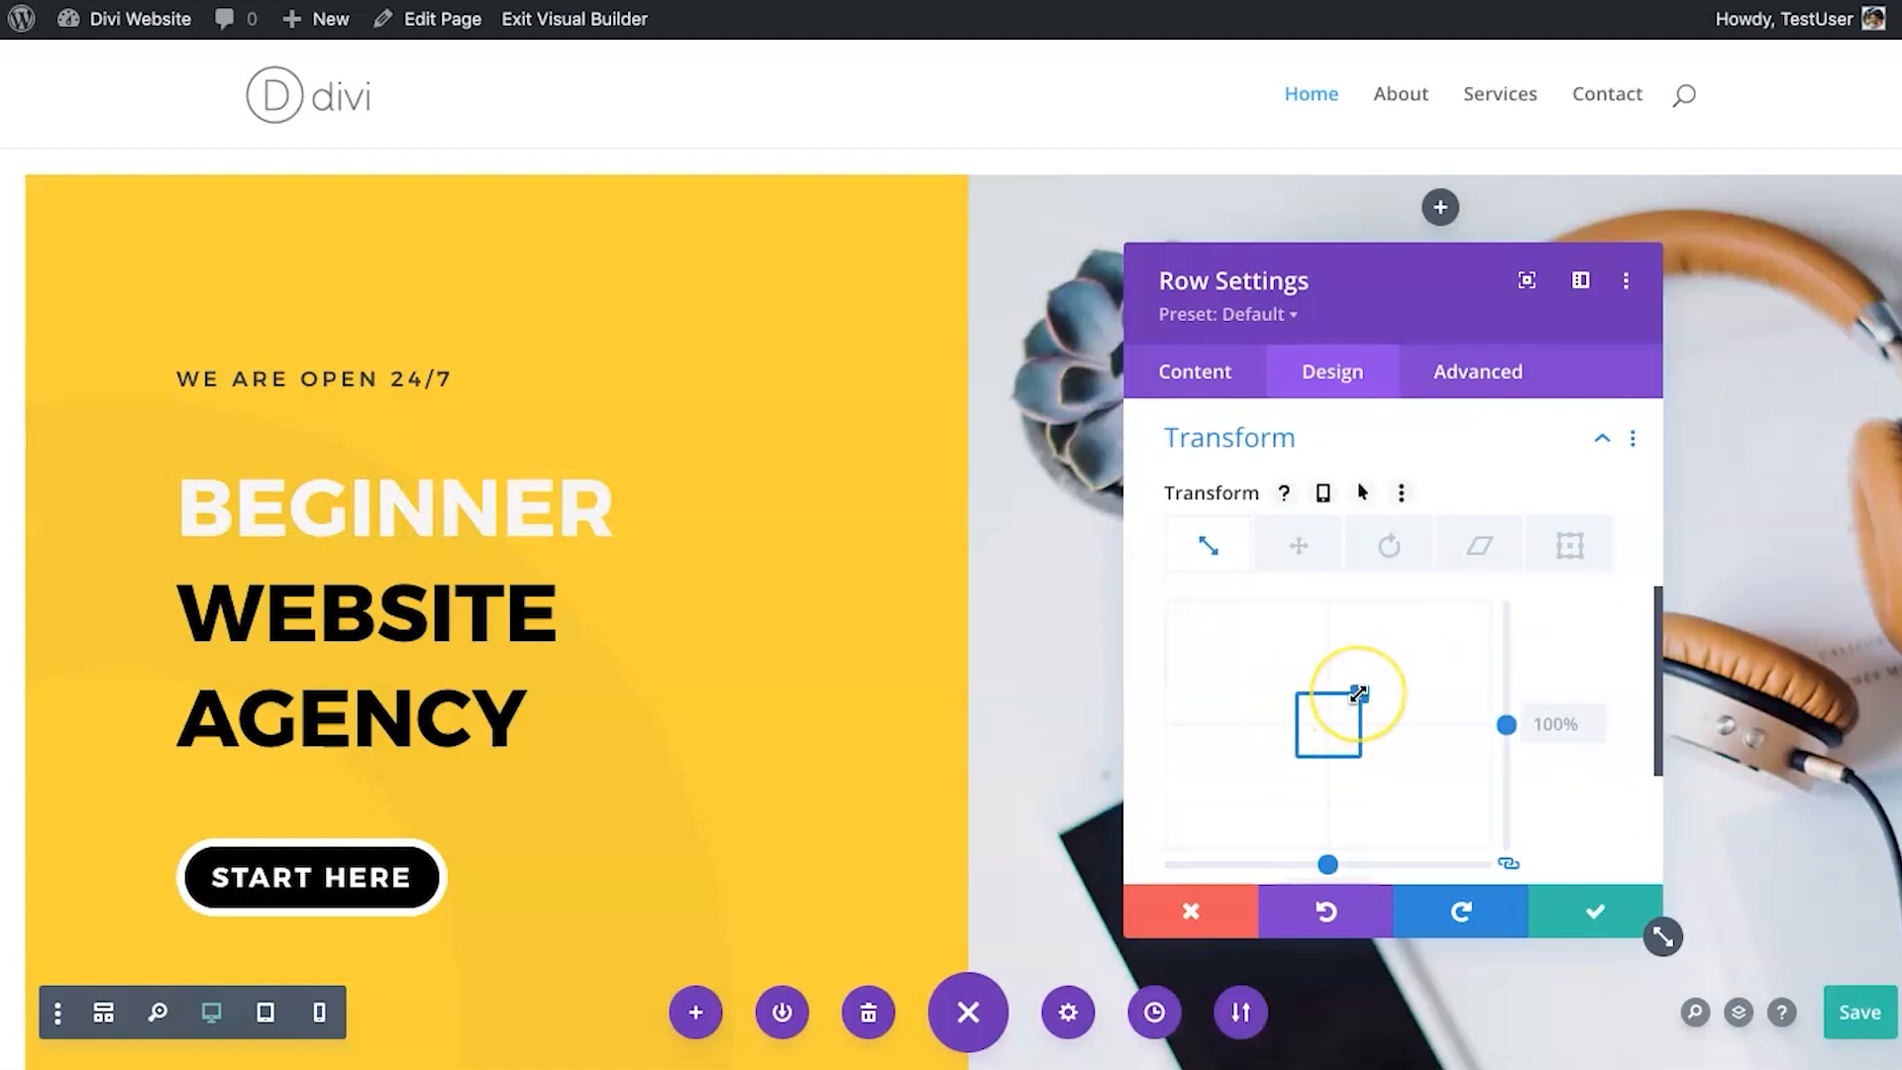
{"action": "mouse_move", "coordinate": [1357, 693]}
{"action": "left_mouse_down"}
{"action": "mouse_move", "coordinate": [1392, 661]}
{"action": "mouse_move", "coordinate": [1353, 687]}
{"action": "left_mouse_up"}
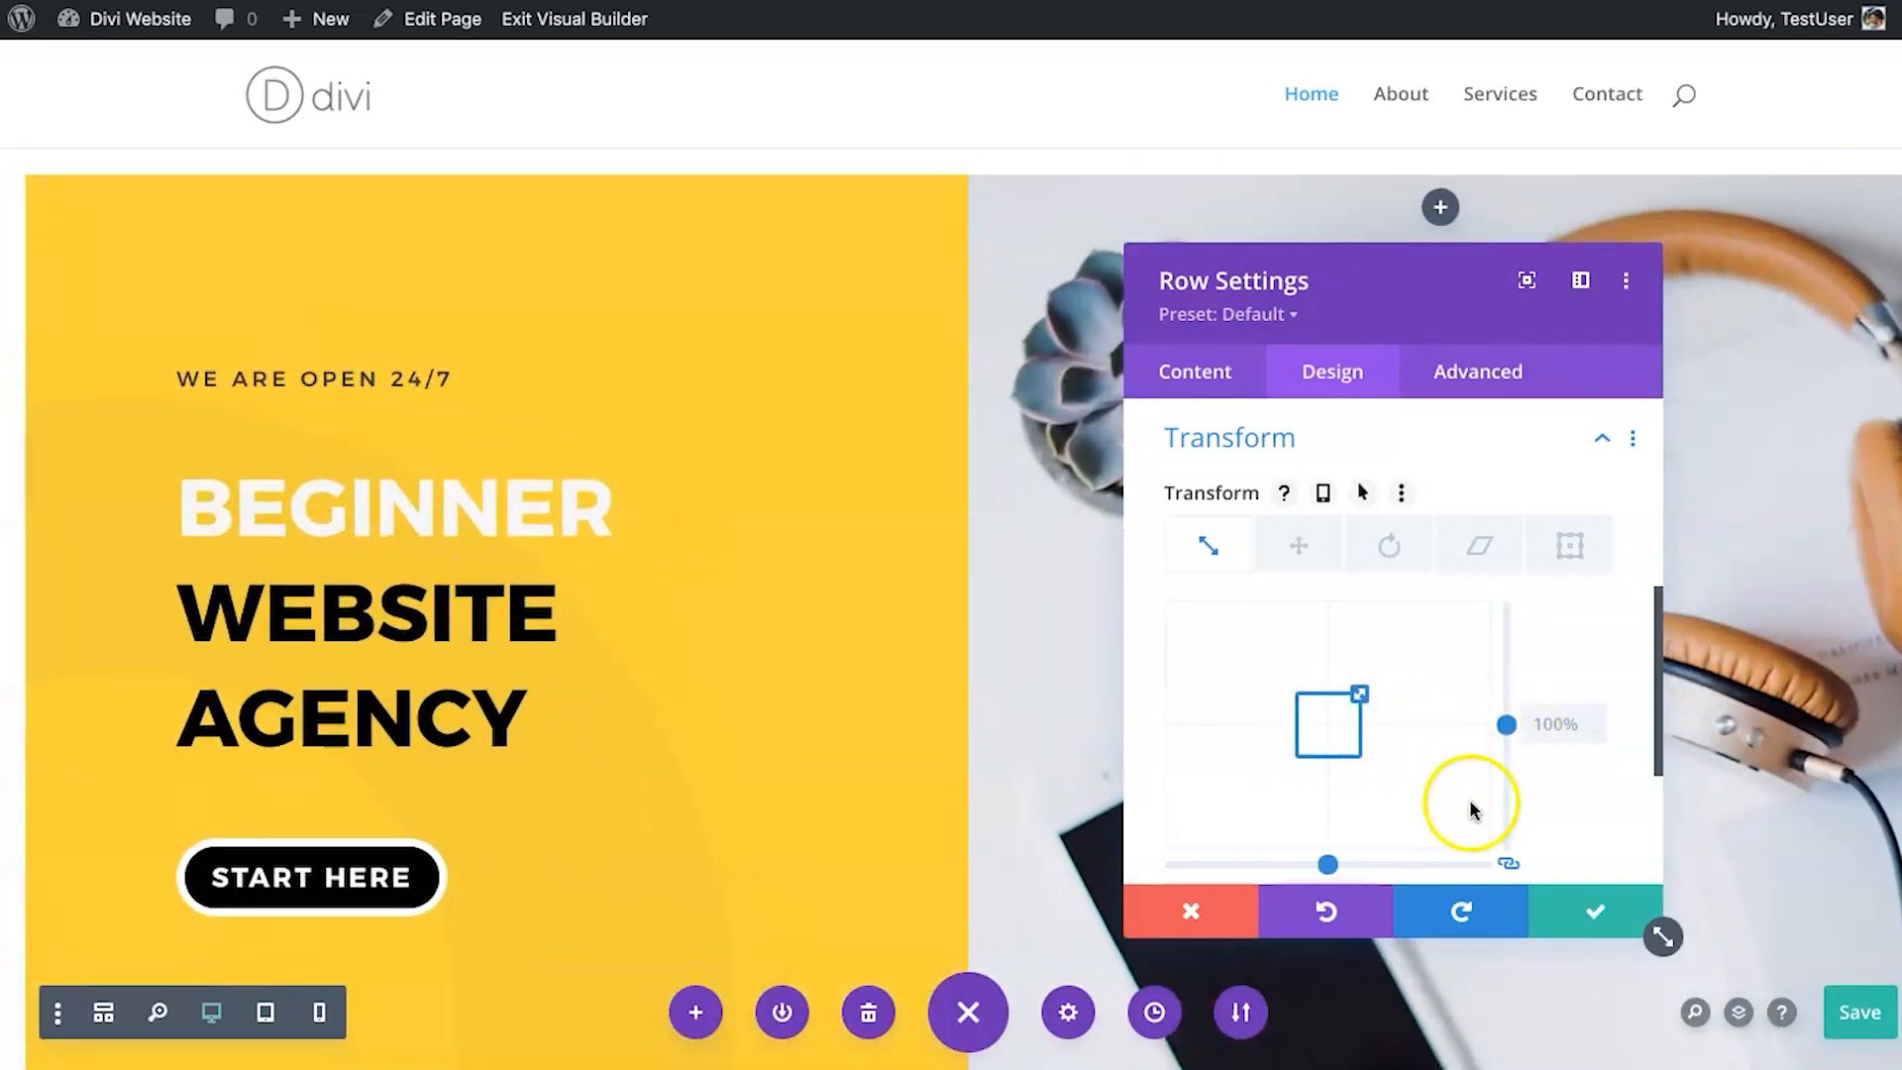
{"action": "left_click", "coordinate": [1390, 545]}
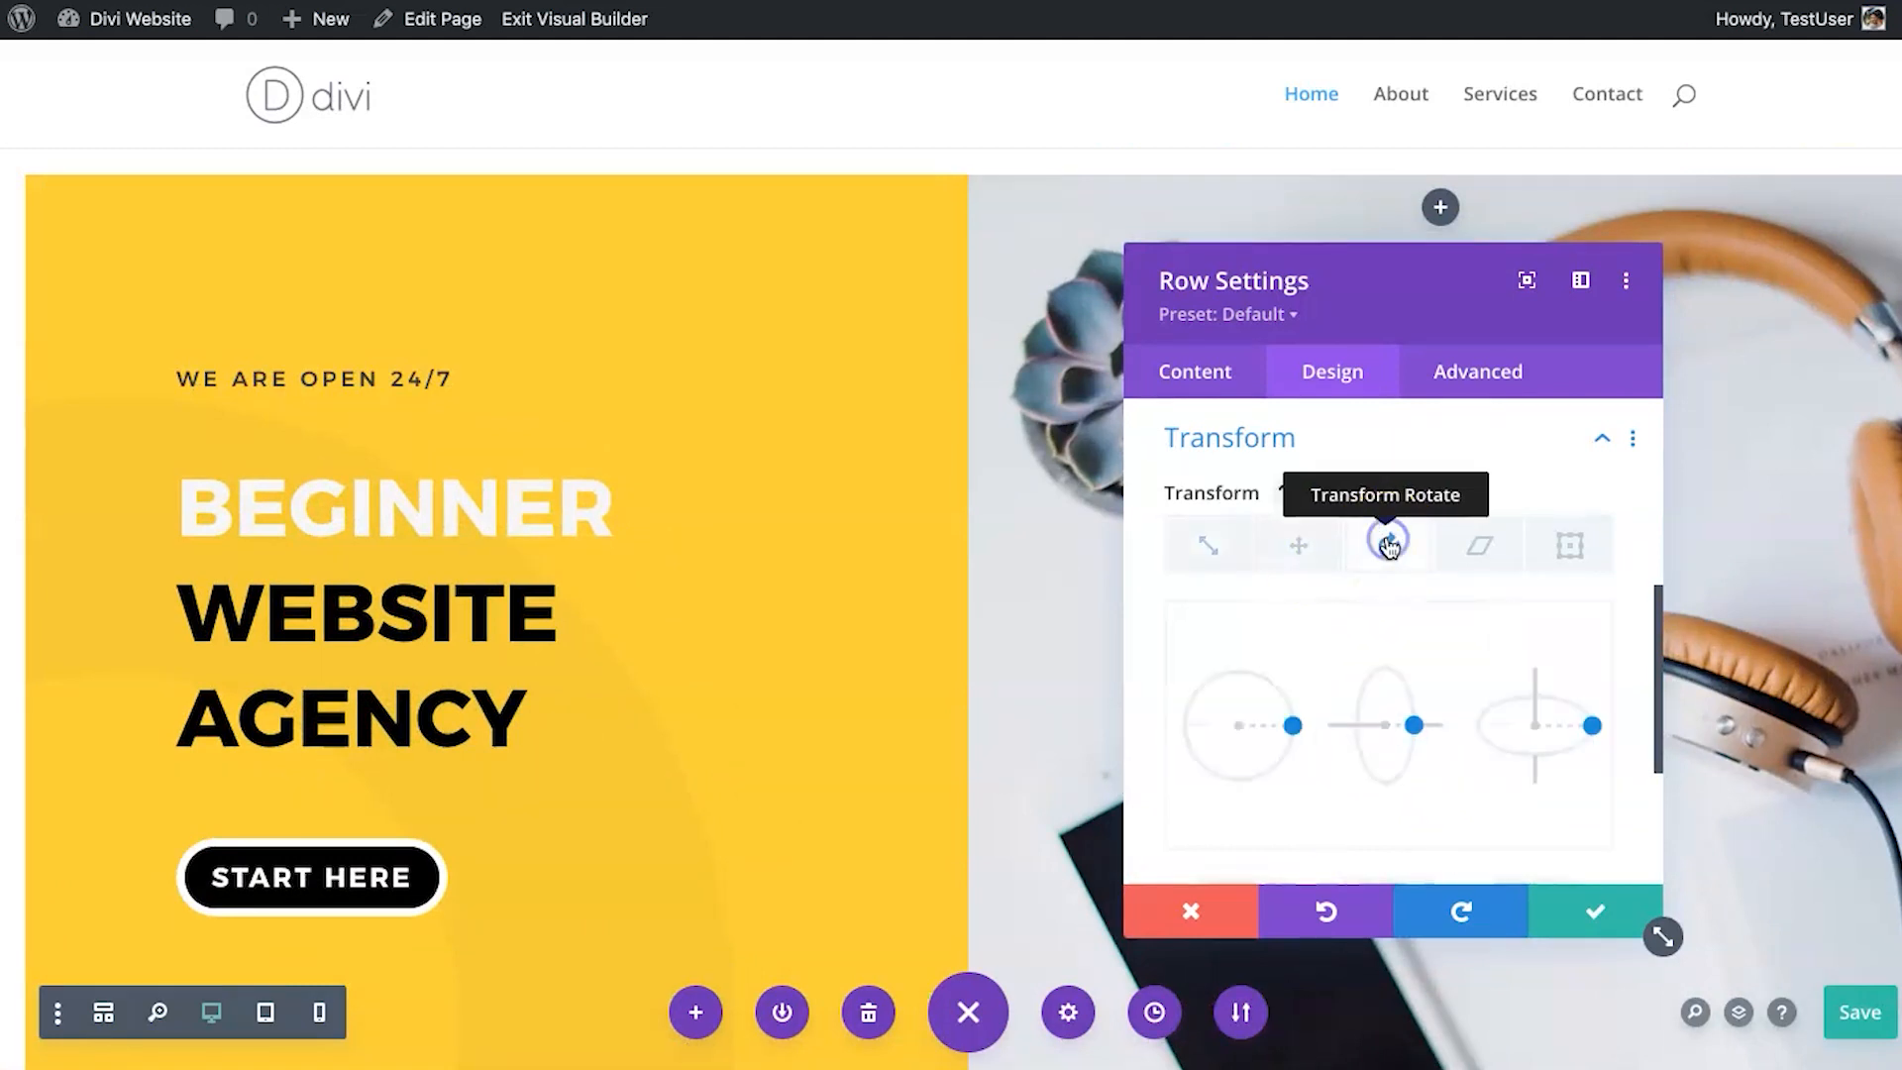
{"action": "left_click_drag", "start_coordinate": [1414, 723], "coordinate": [1407, 729]}
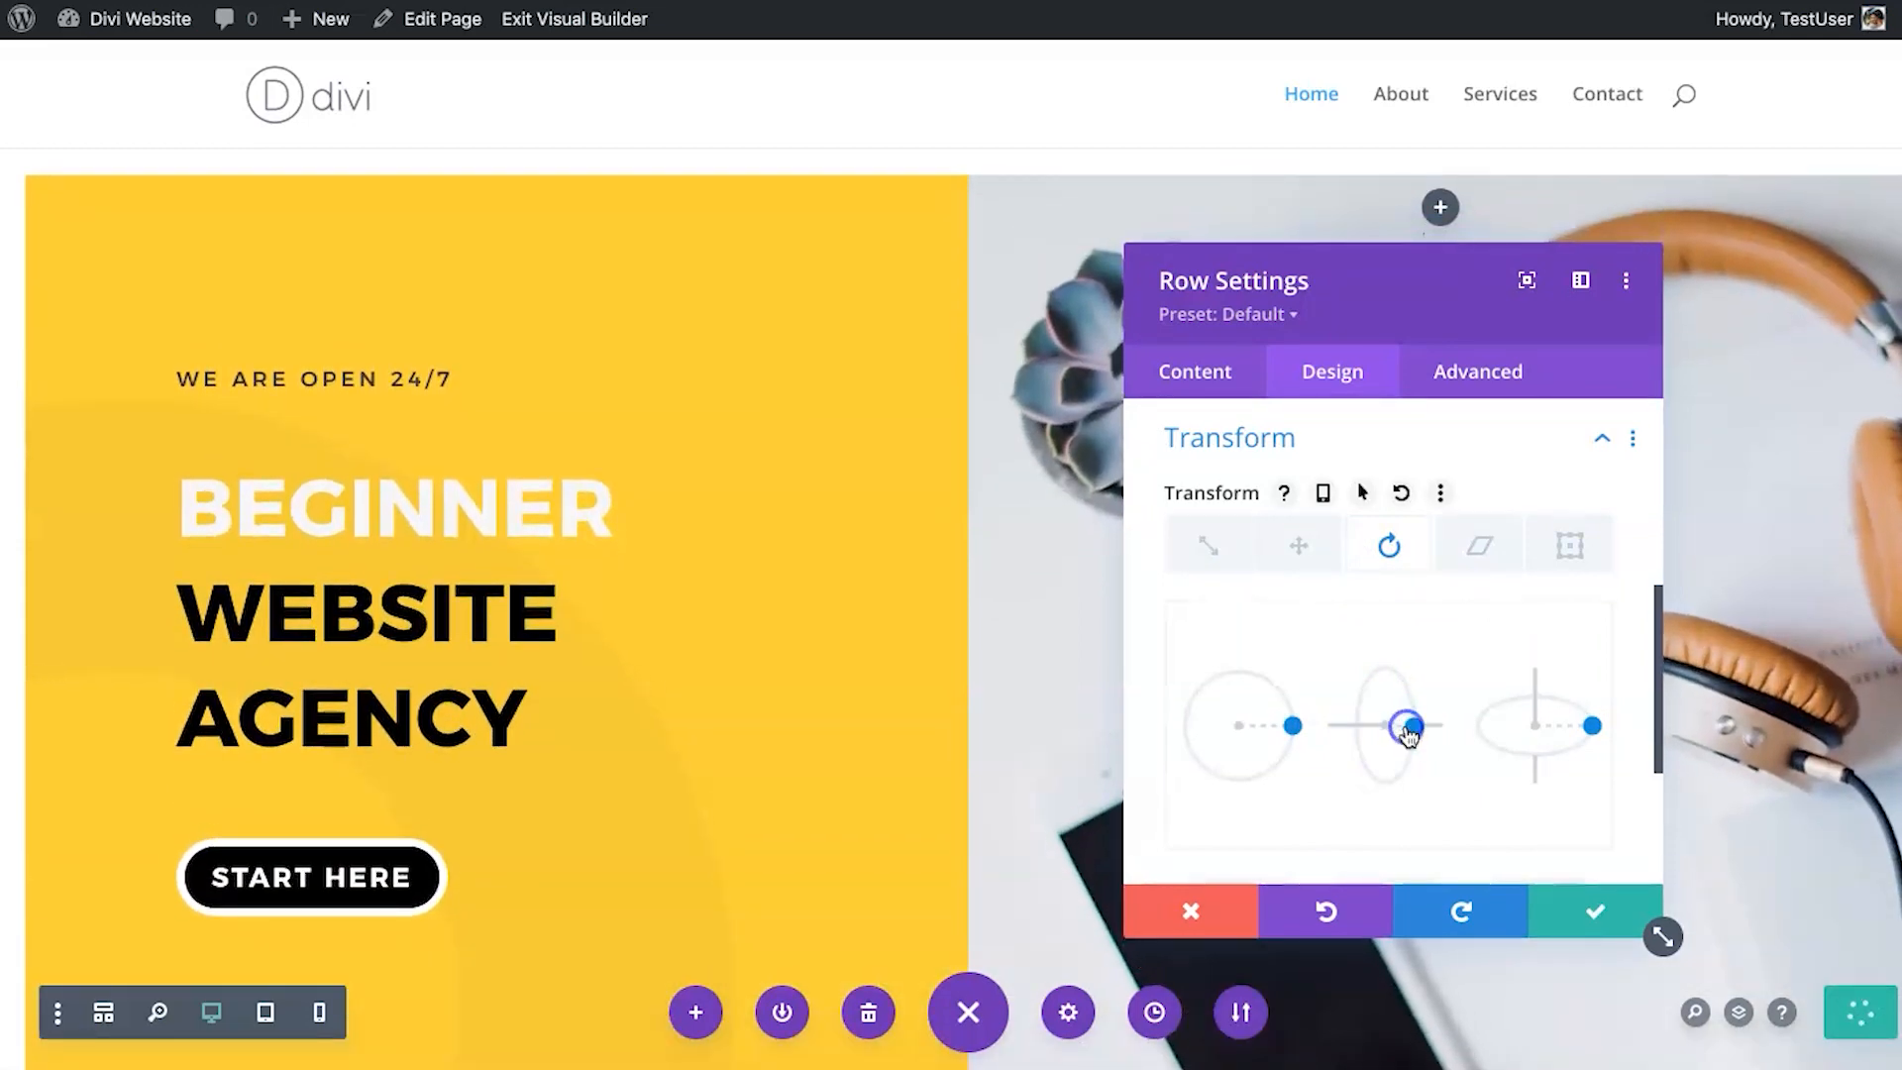
Try a strong clockwise rotation of the row and a rotation around the third axis.
{"action": "mouse_move", "coordinate": [1292, 728]}
{"action": "left_mouse_down"}
{"action": "mouse_move", "coordinate": [1277, 693]}
{"action": "mouse_move", "coordinate": [1295, 750]}
{"action": "left_mouse_up"}
{"action": "left_click", "coordinate": [1583, 723]}
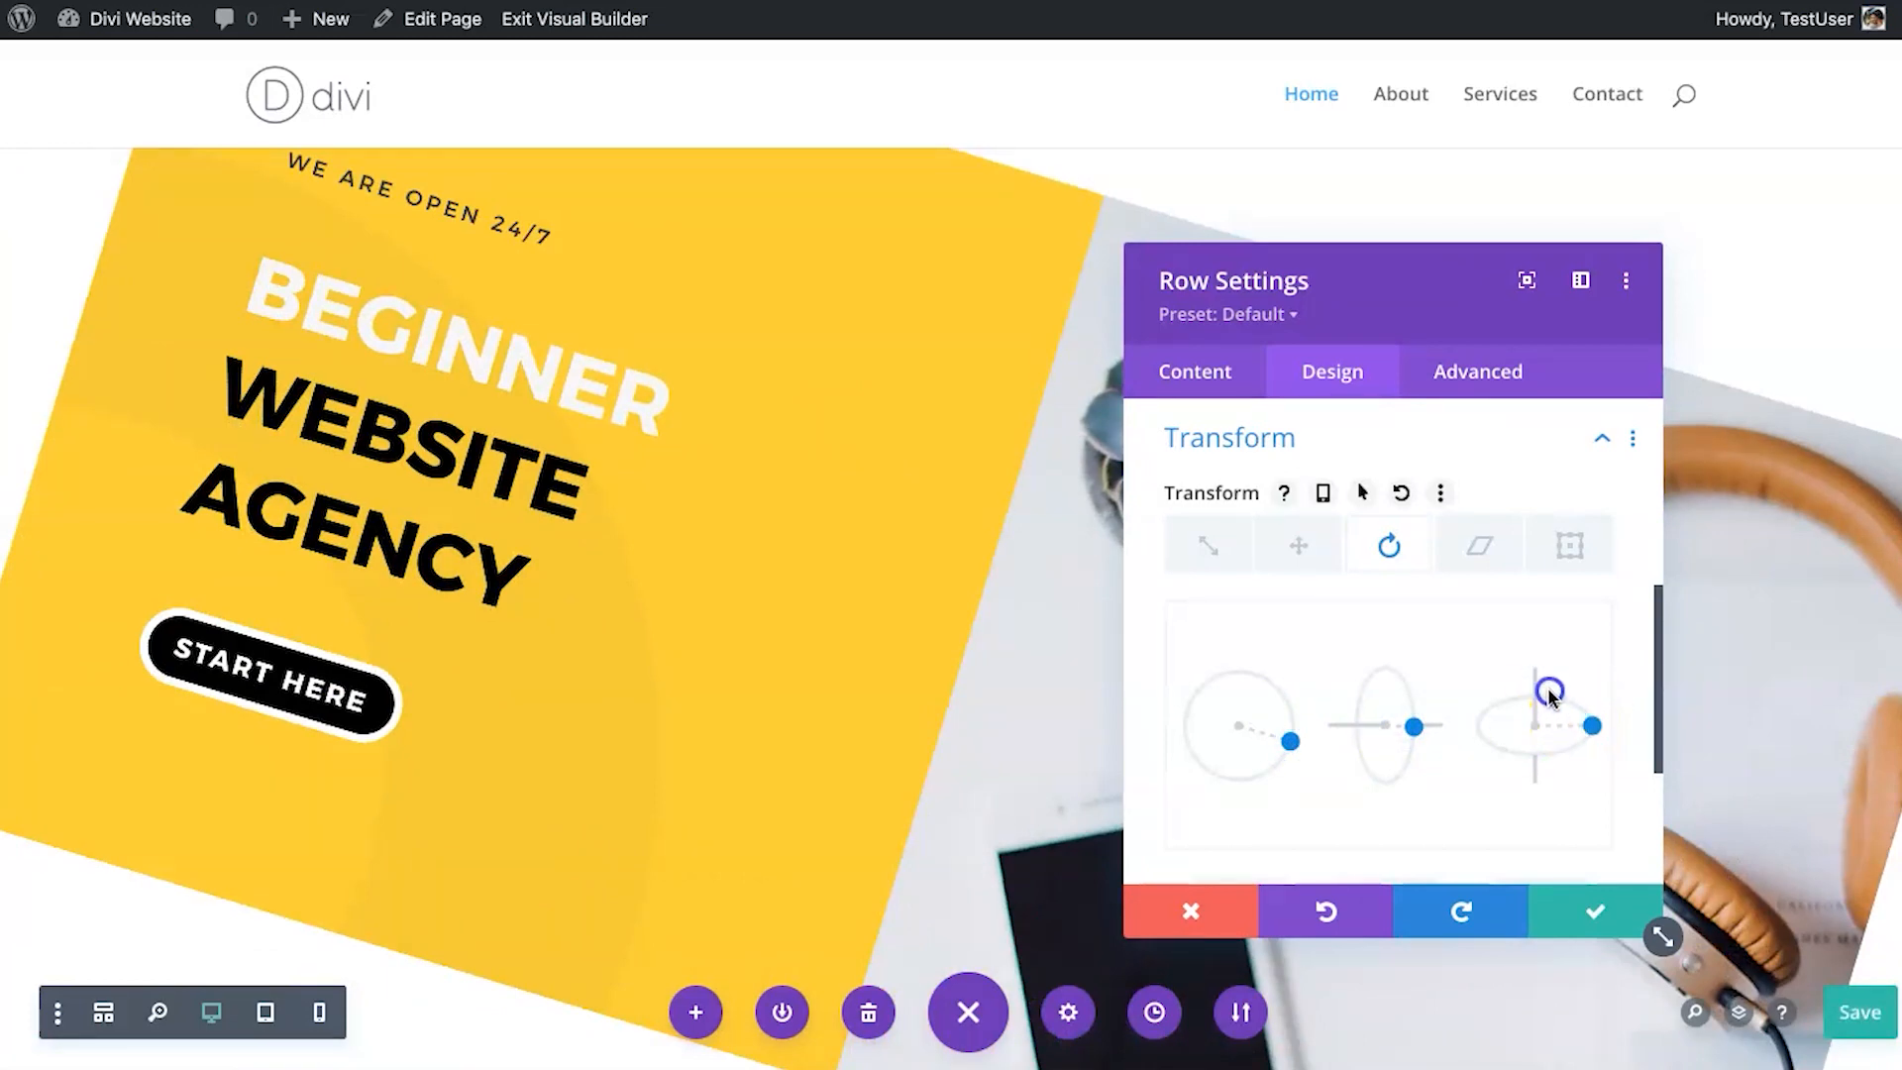
{"action": "mouse_move", "coordinate": [1589, 730]}
{"action": "left_mouse_down"}
{"action": "mouse_move", "coordinate": [1554, 746]}
{"action": "mouse_move", "coordinate": [1577, 724]}
{"action": "left_mouse_up"}
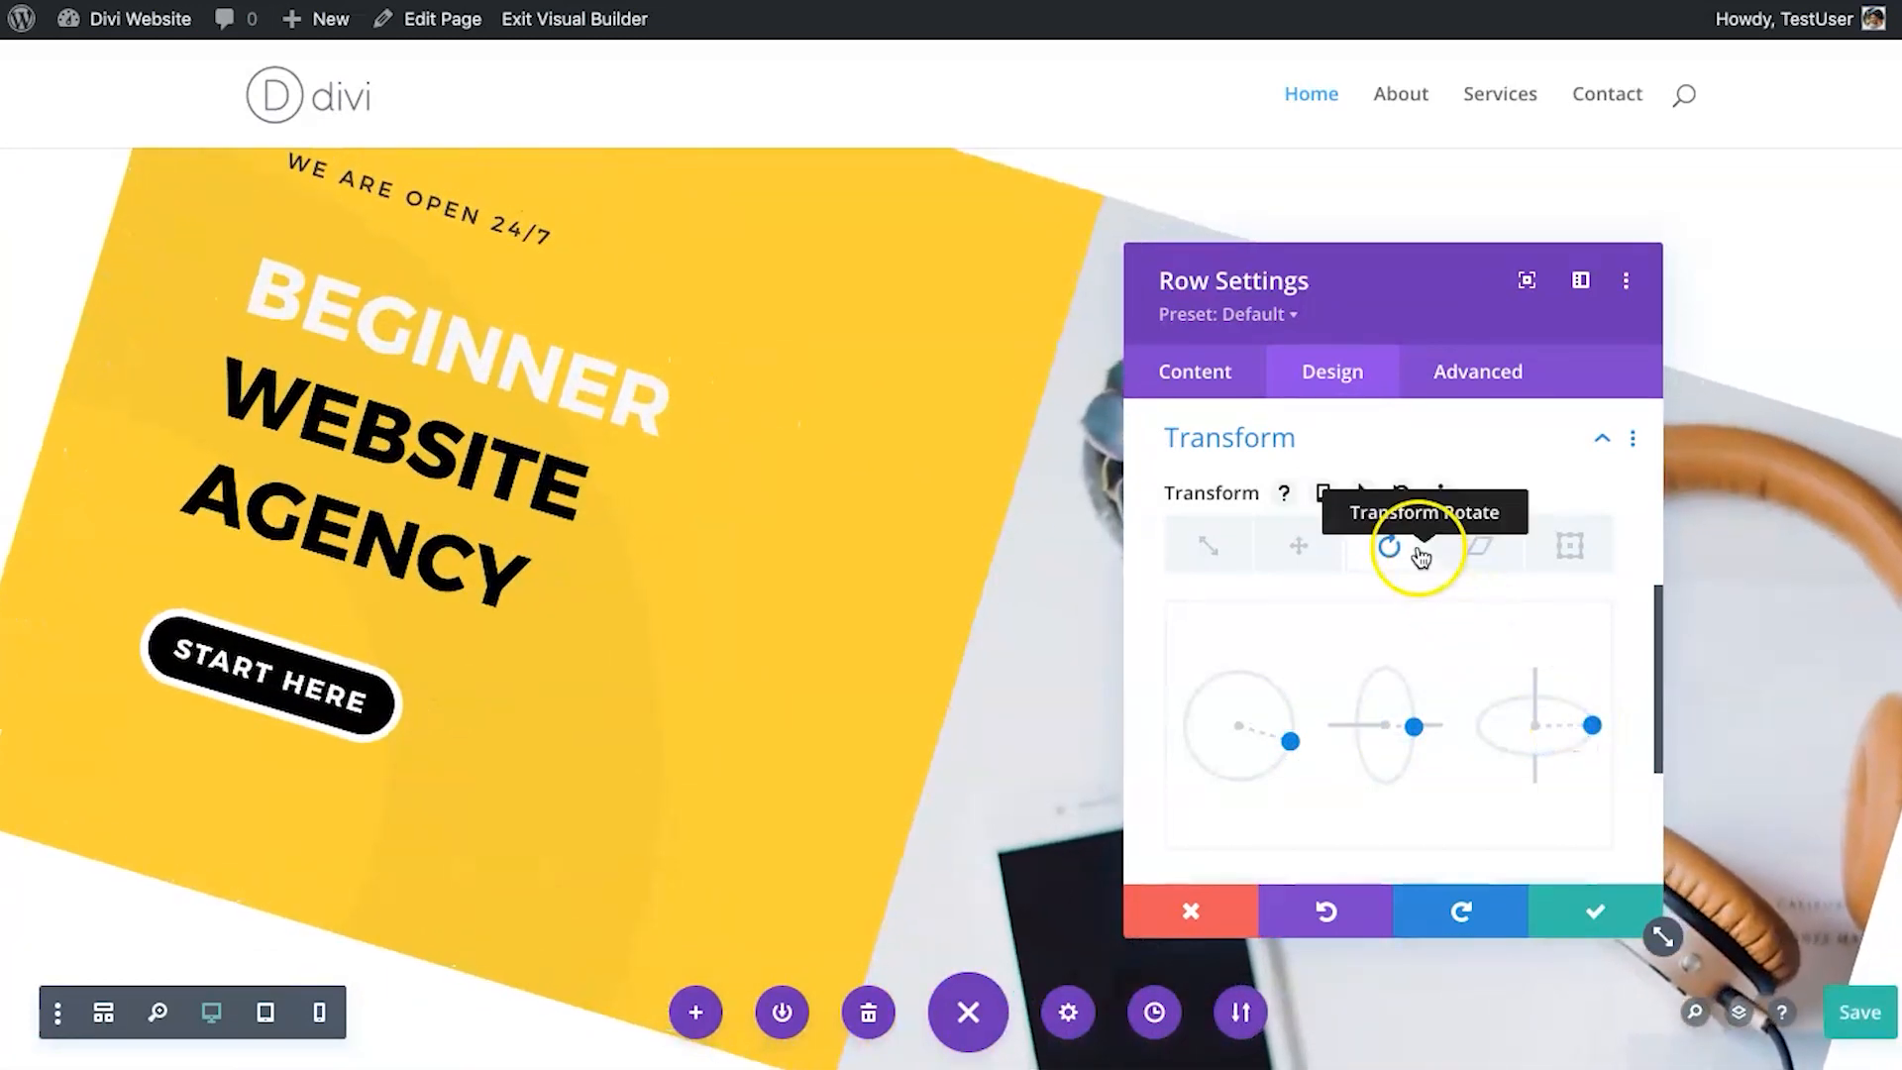
Enable hover options for the row's Transform and give its desktop state a slight counterclockwise rotation.
{"action": "left_click_drag", "start_coordinate": [1291, 741], "coordinate": [1294, 735]}
{"action": "left_click", "coordinate": [1368, 496]}
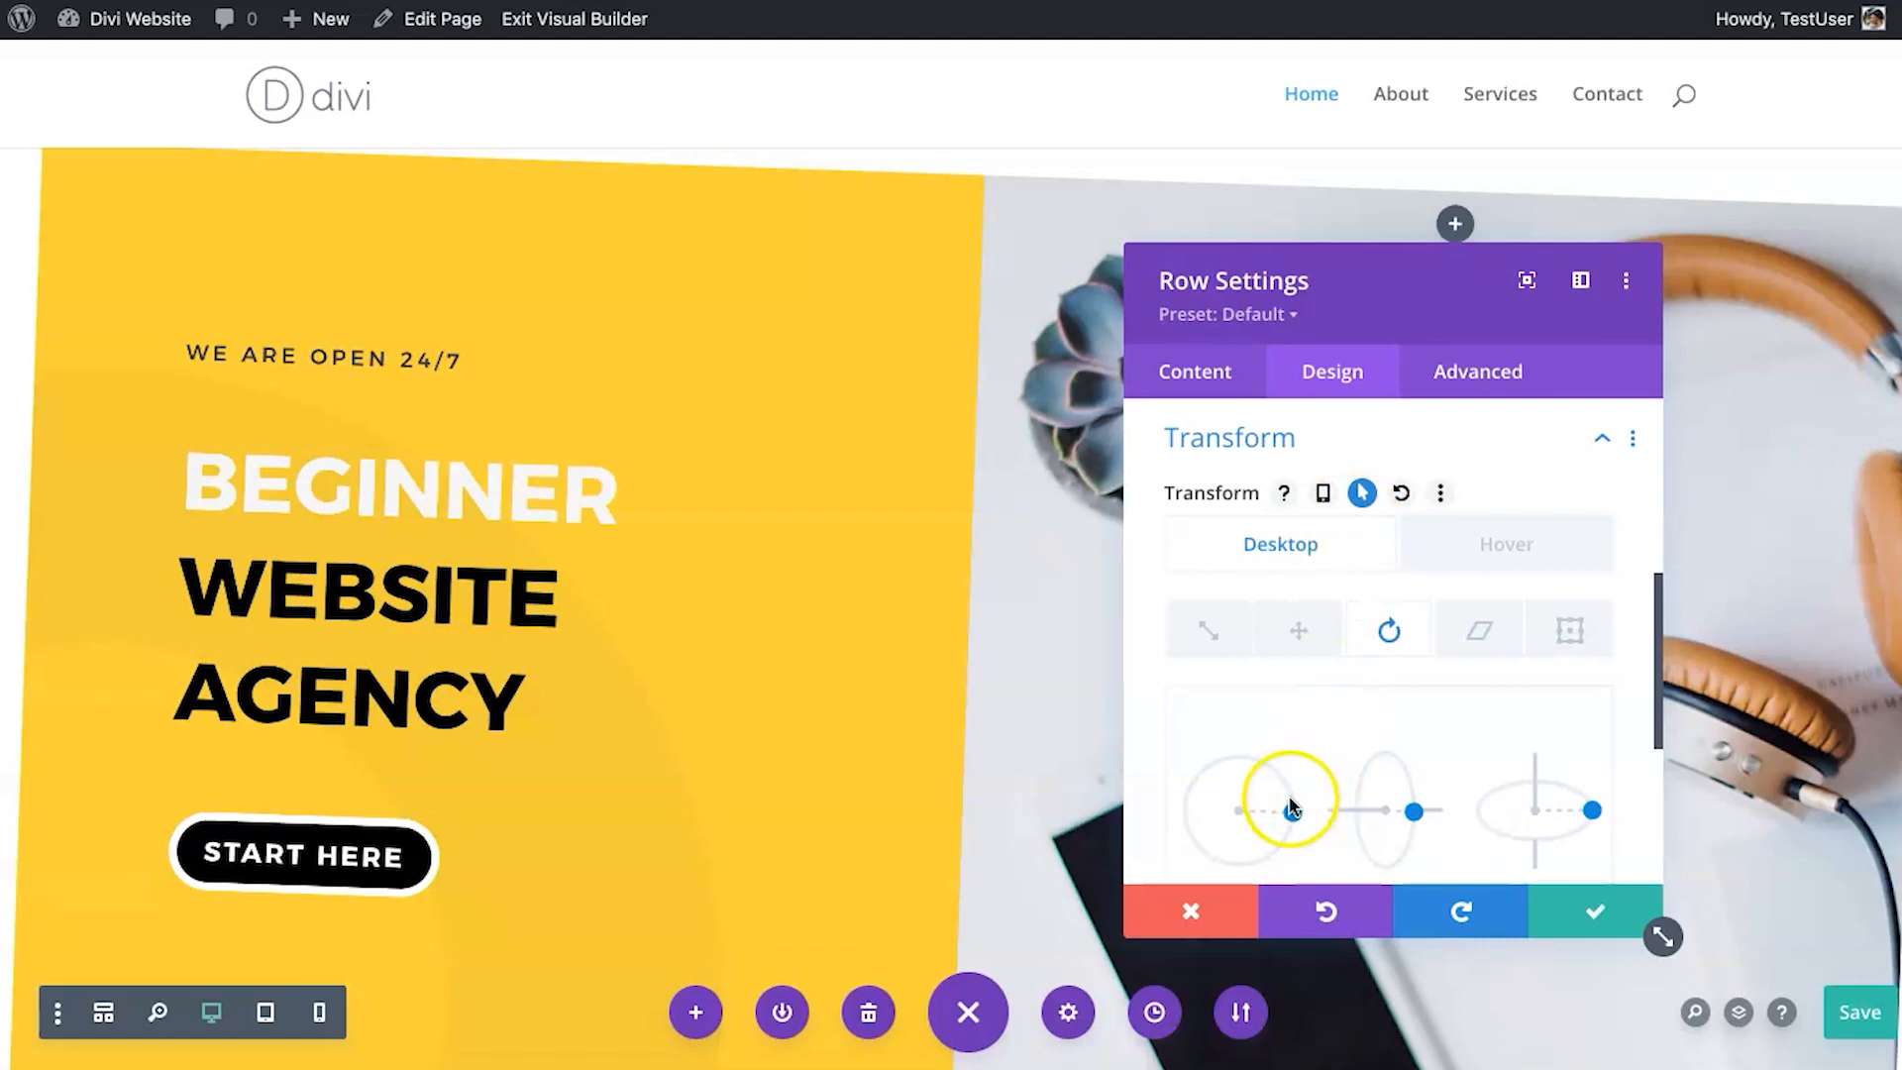
{"action": "left_click_drag", "start_coordinate": [1288, 818], "coordinate": [1288, 812]}
Rotate the row back to level for the hover state, save the row settings and preview the effect.
{"action": "left_click", "coordinate": [1460, 545]}
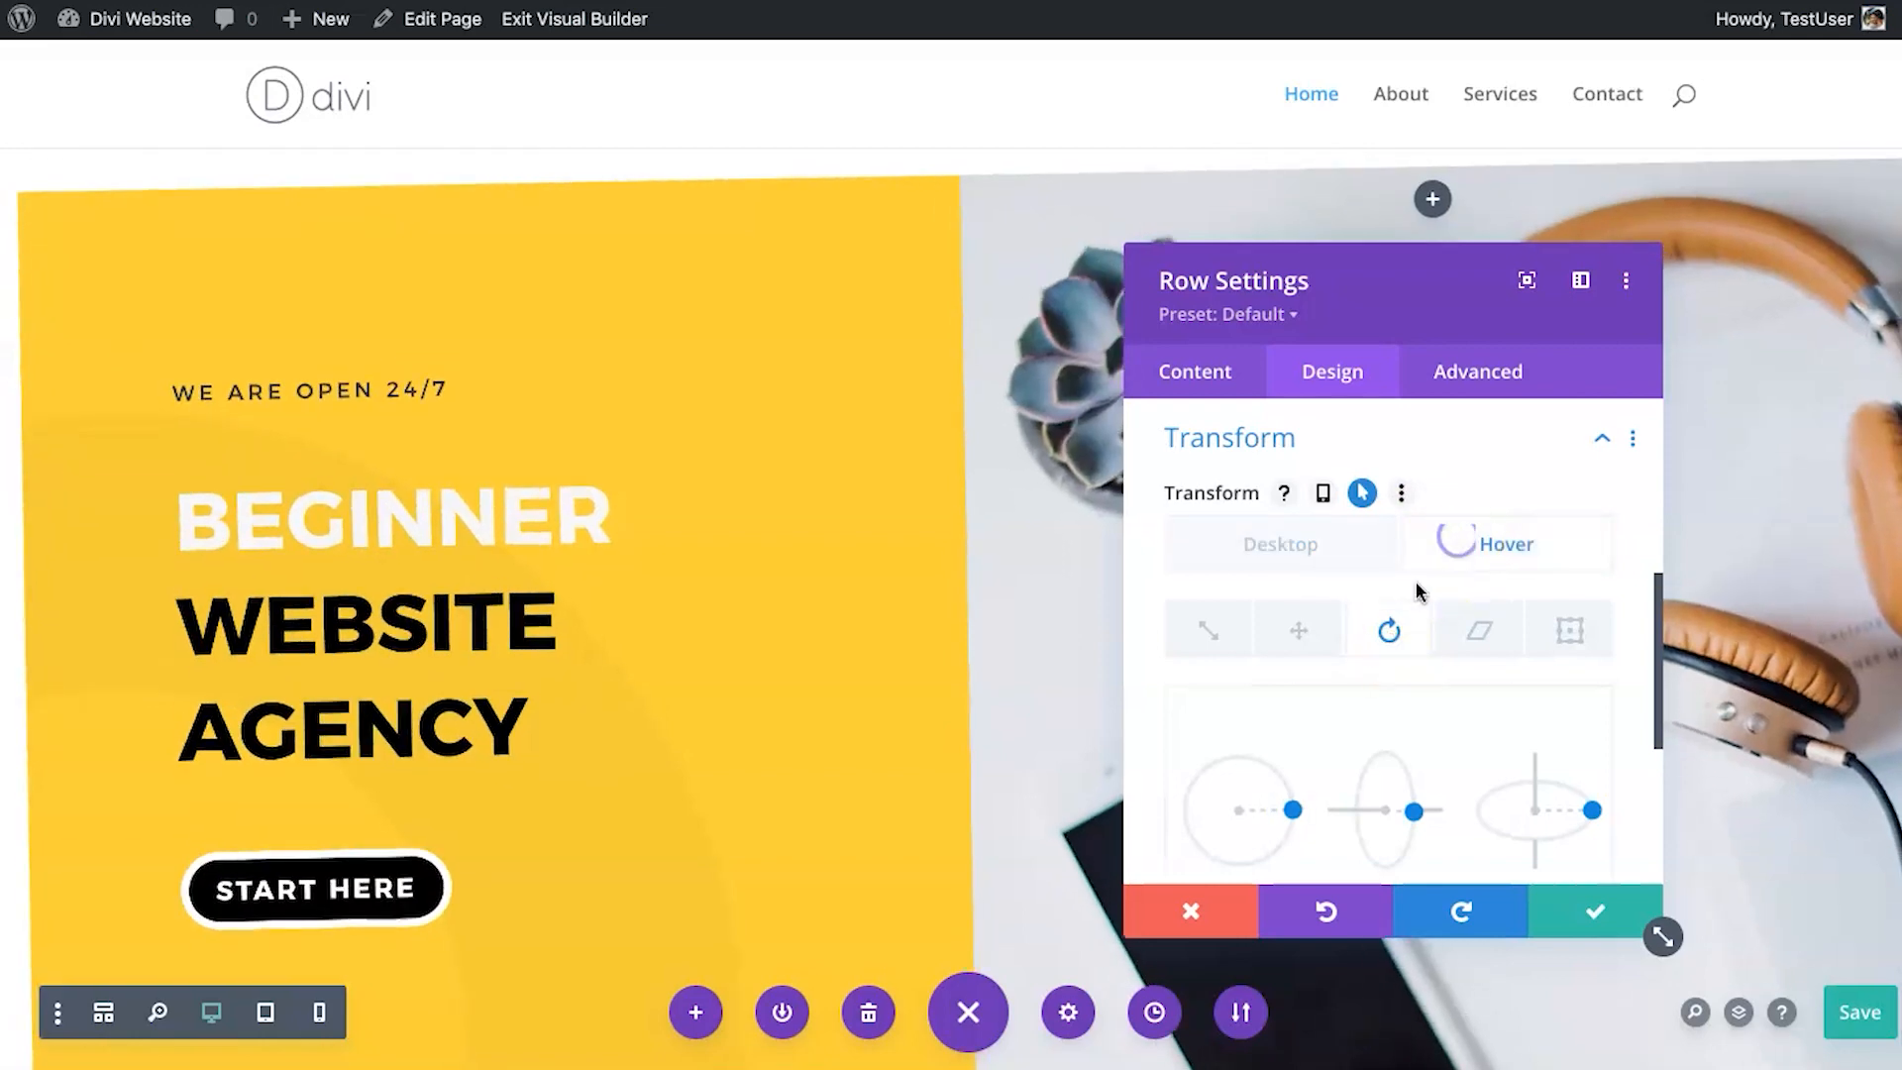
{"action": "left_click_drag", "start_coordinate": [1293, 810], "coordinate": [1295, 824]}
{"action": "left_click", "coordinate": [1341, 540]}
{"action": "left_click", "coordinate": [1478, 545]}
{"action": "left_click", "coordinate": [1585, 919]}
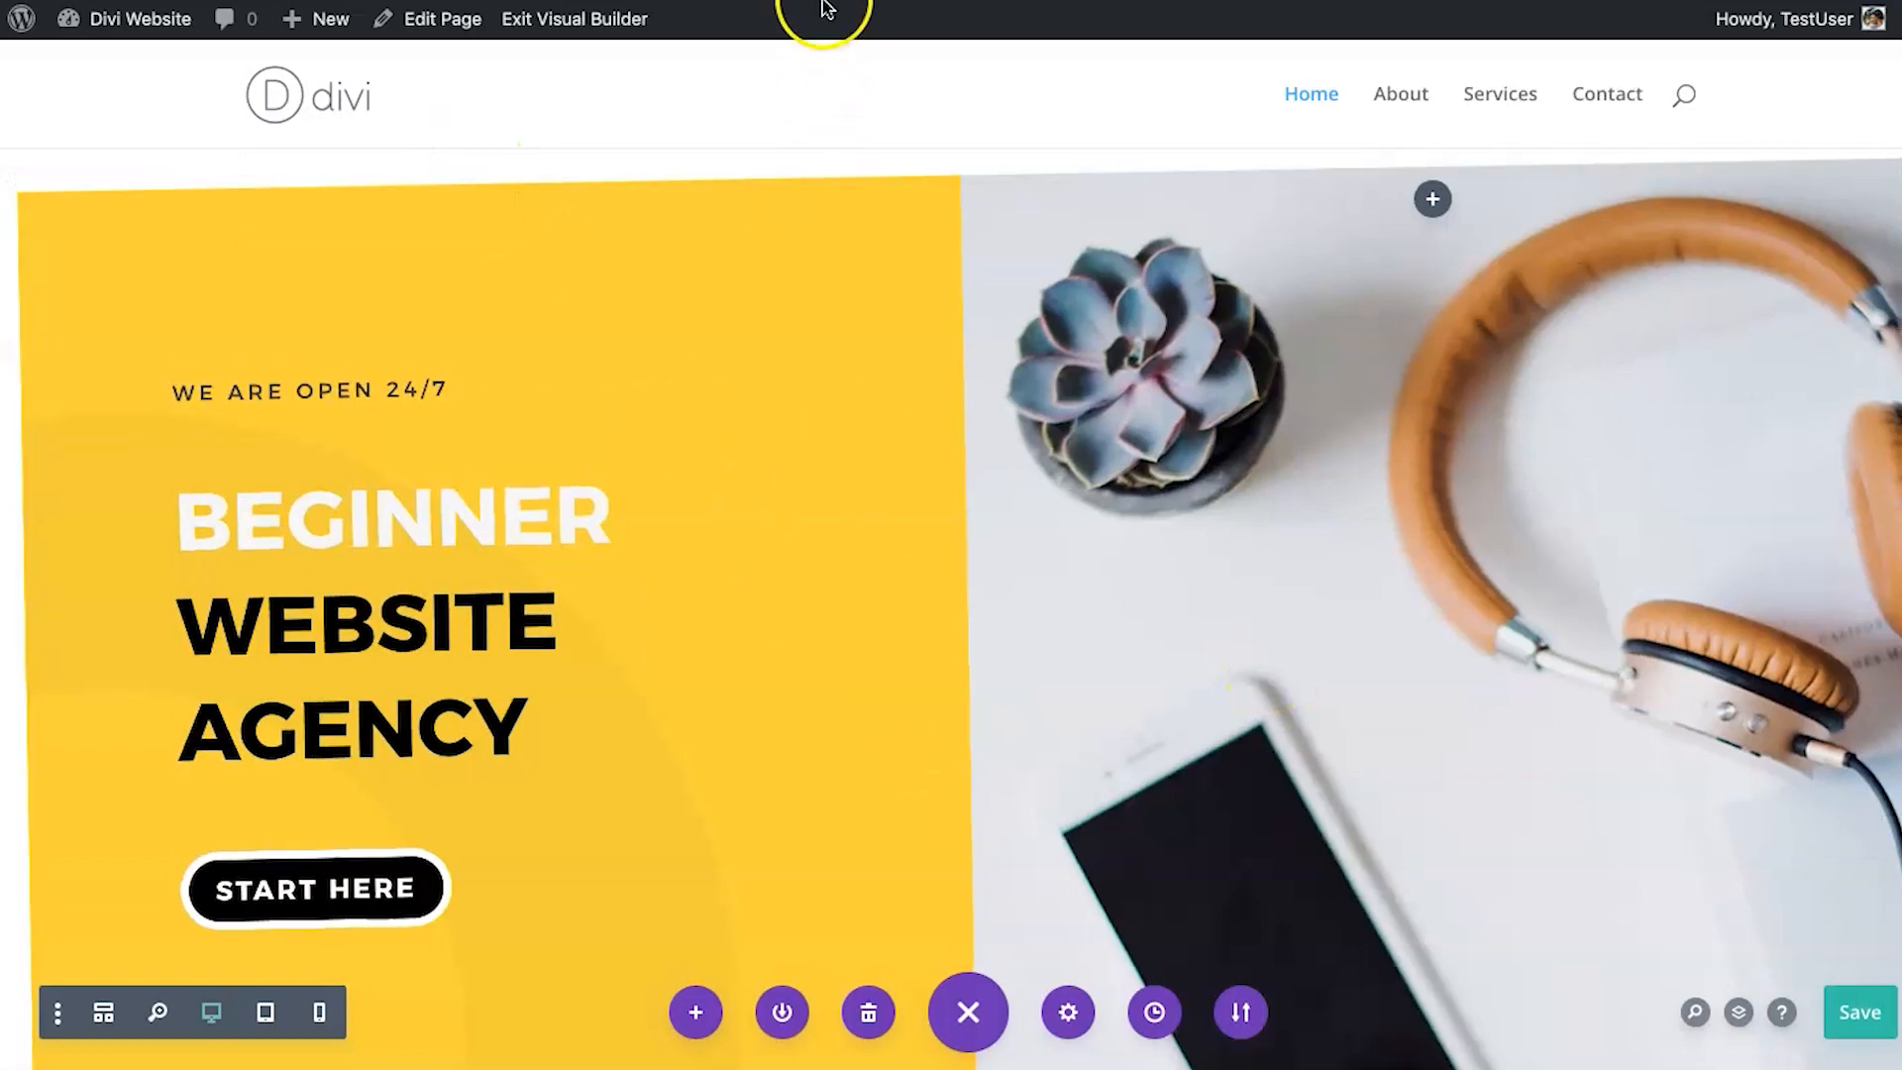
{"action": "scroll", "coordinate": [713, 792], "scroll_direction": "down", "scroll_amount": 3}
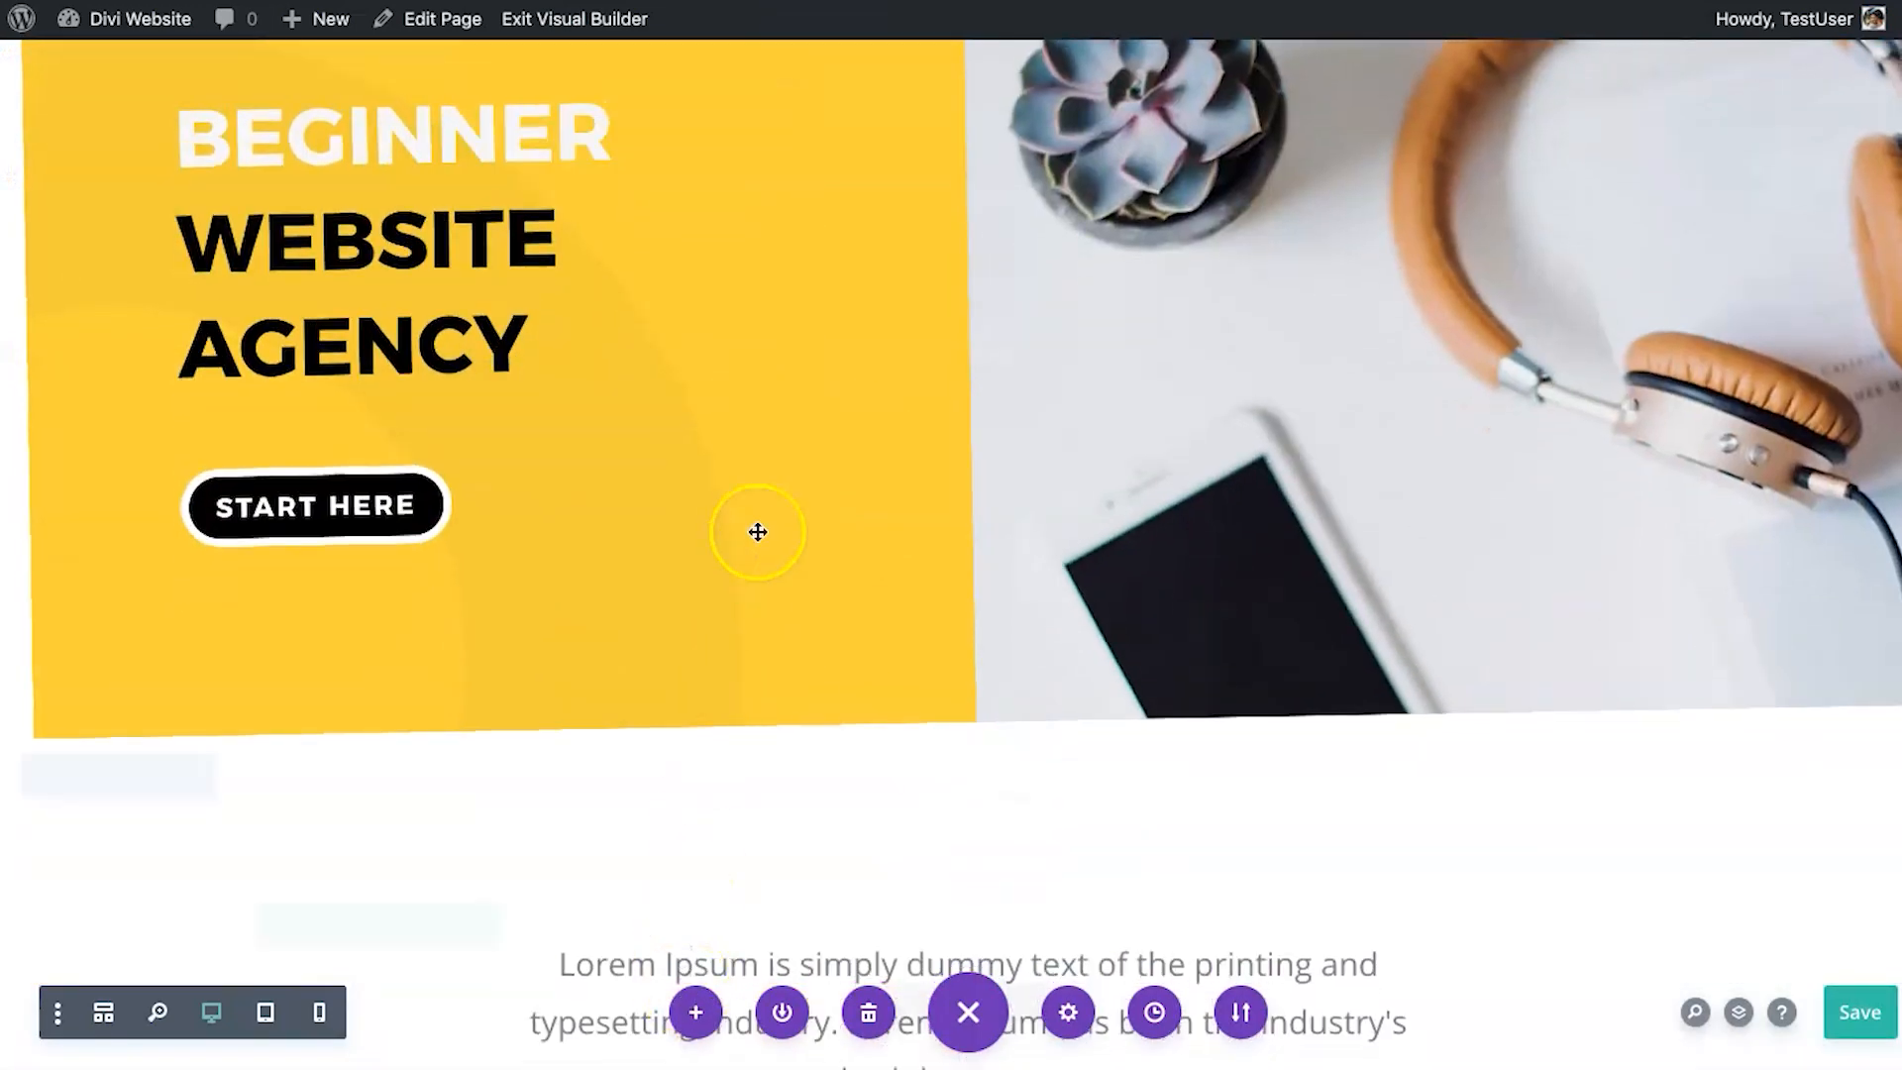
{"action": "scroll", "coordinate": [769, 506], "scroll_direction": "up", "scroll_amount": 3}
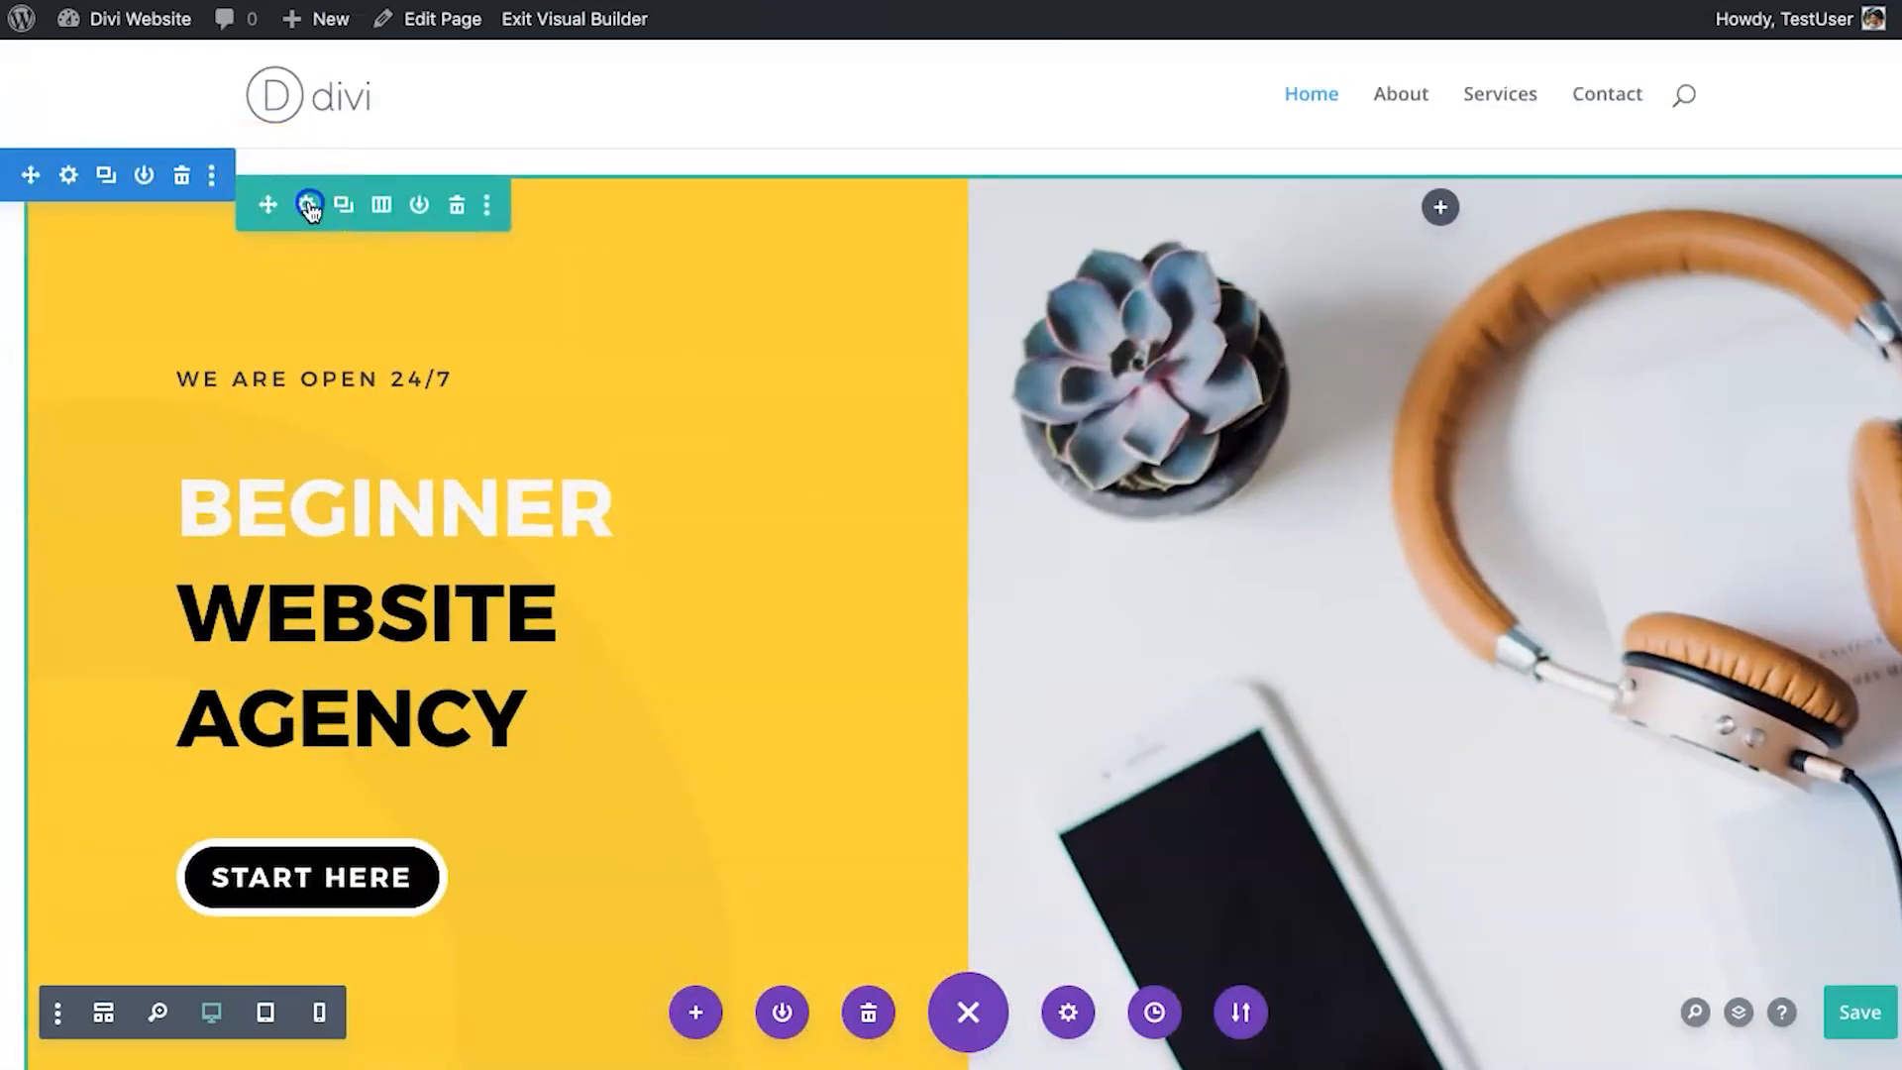
Reopen the hero row's design settings, check its Transform options and expand the Animation options.
{"action": "left_click", "coordinate": [307, 204]}
{"action": "left_click", "coordinate": [1349, 355]}
{"action": "scroll", "coordinate": [1339, 634], "scroll_direction": "down", "scroll_amount": 3}
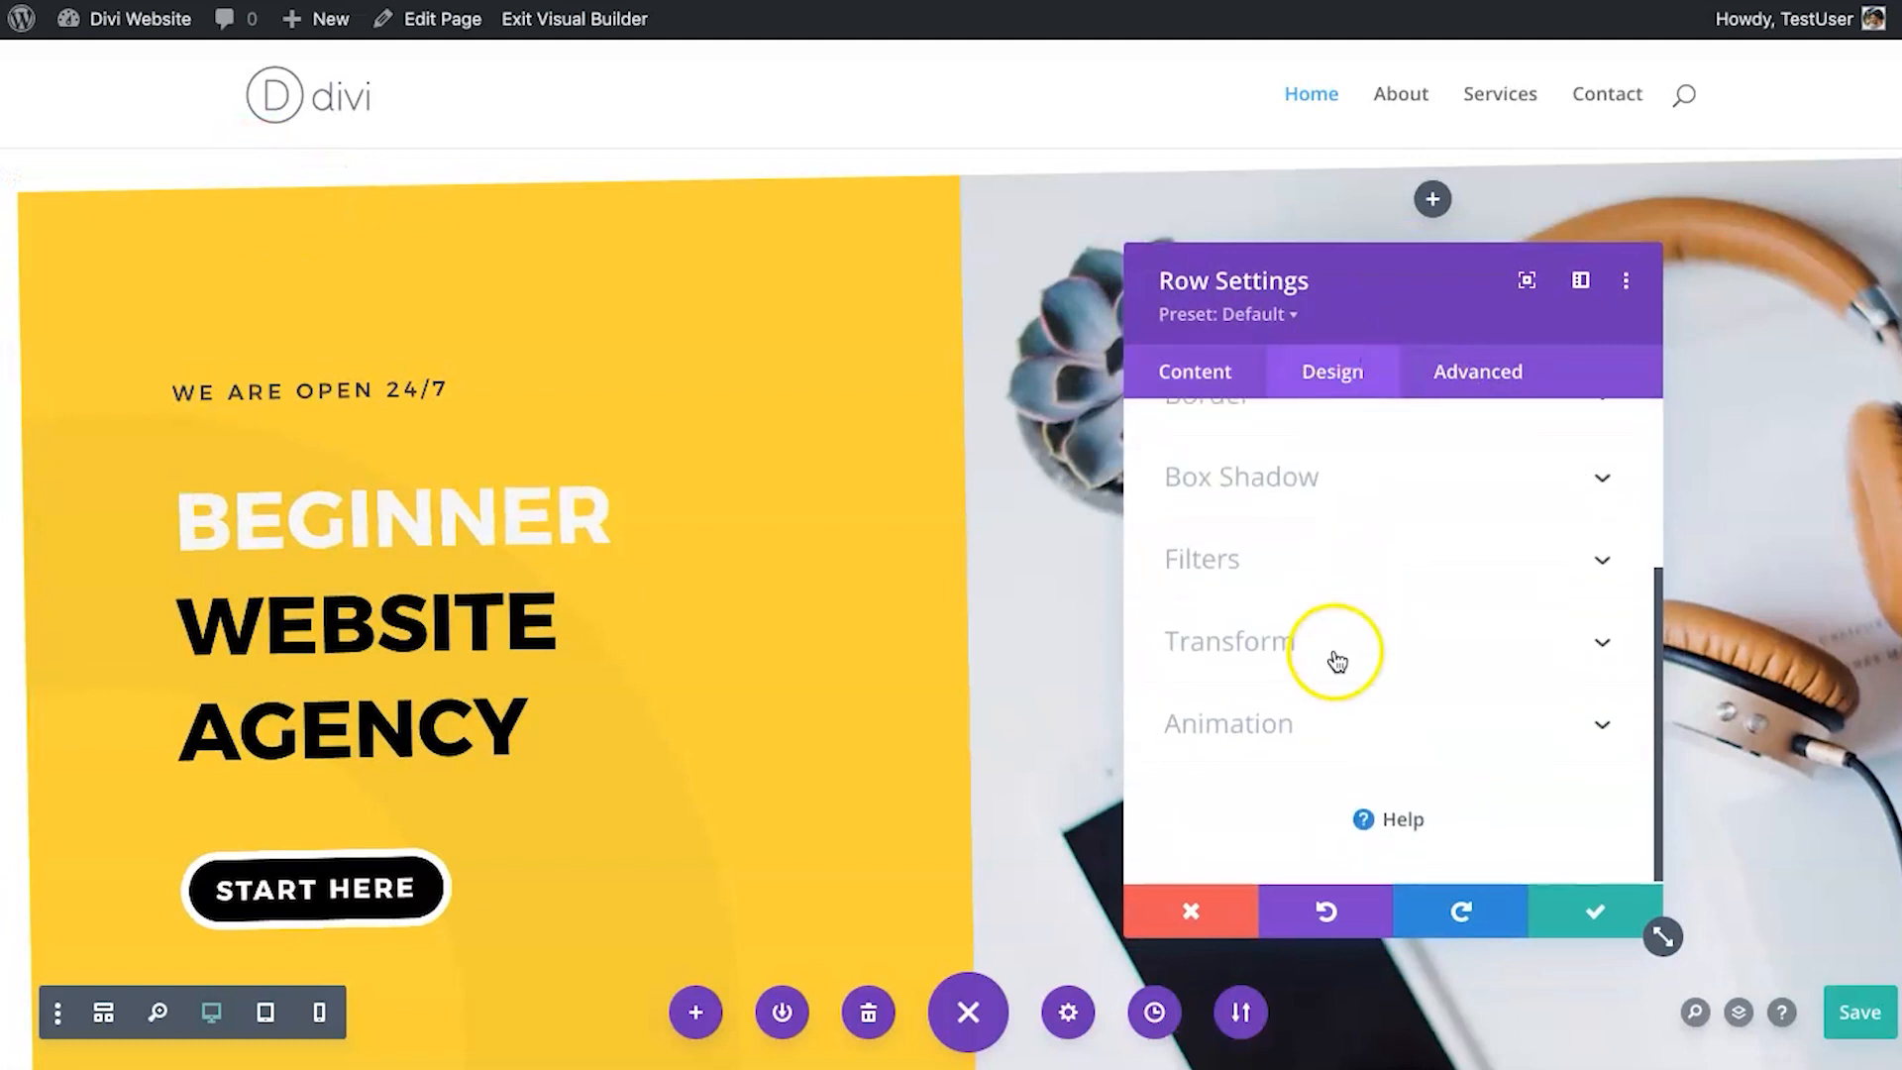
{"action": "left_click", "coordinate": [1344, 645]}
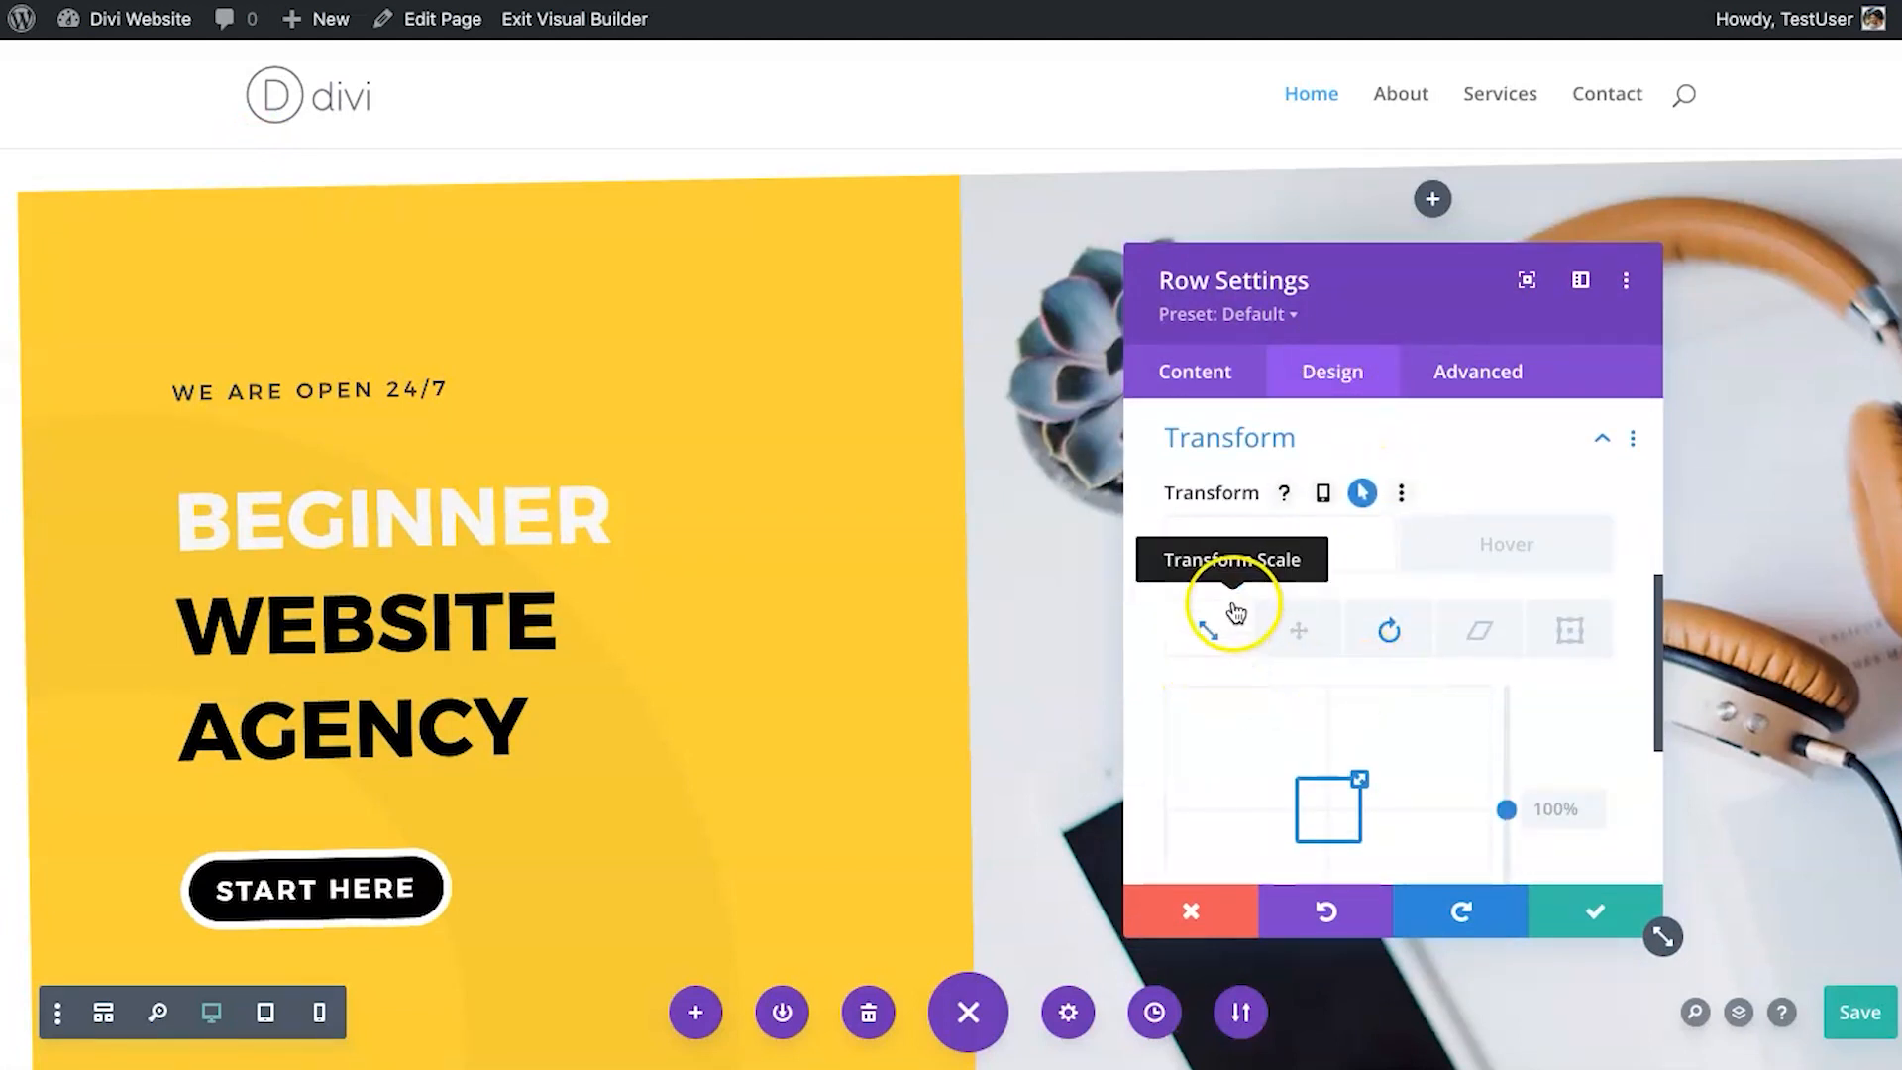
{"action": "scroll", "coordinate": [1211, 635], "scroll_direction": "down", "scroll_amount": 3}
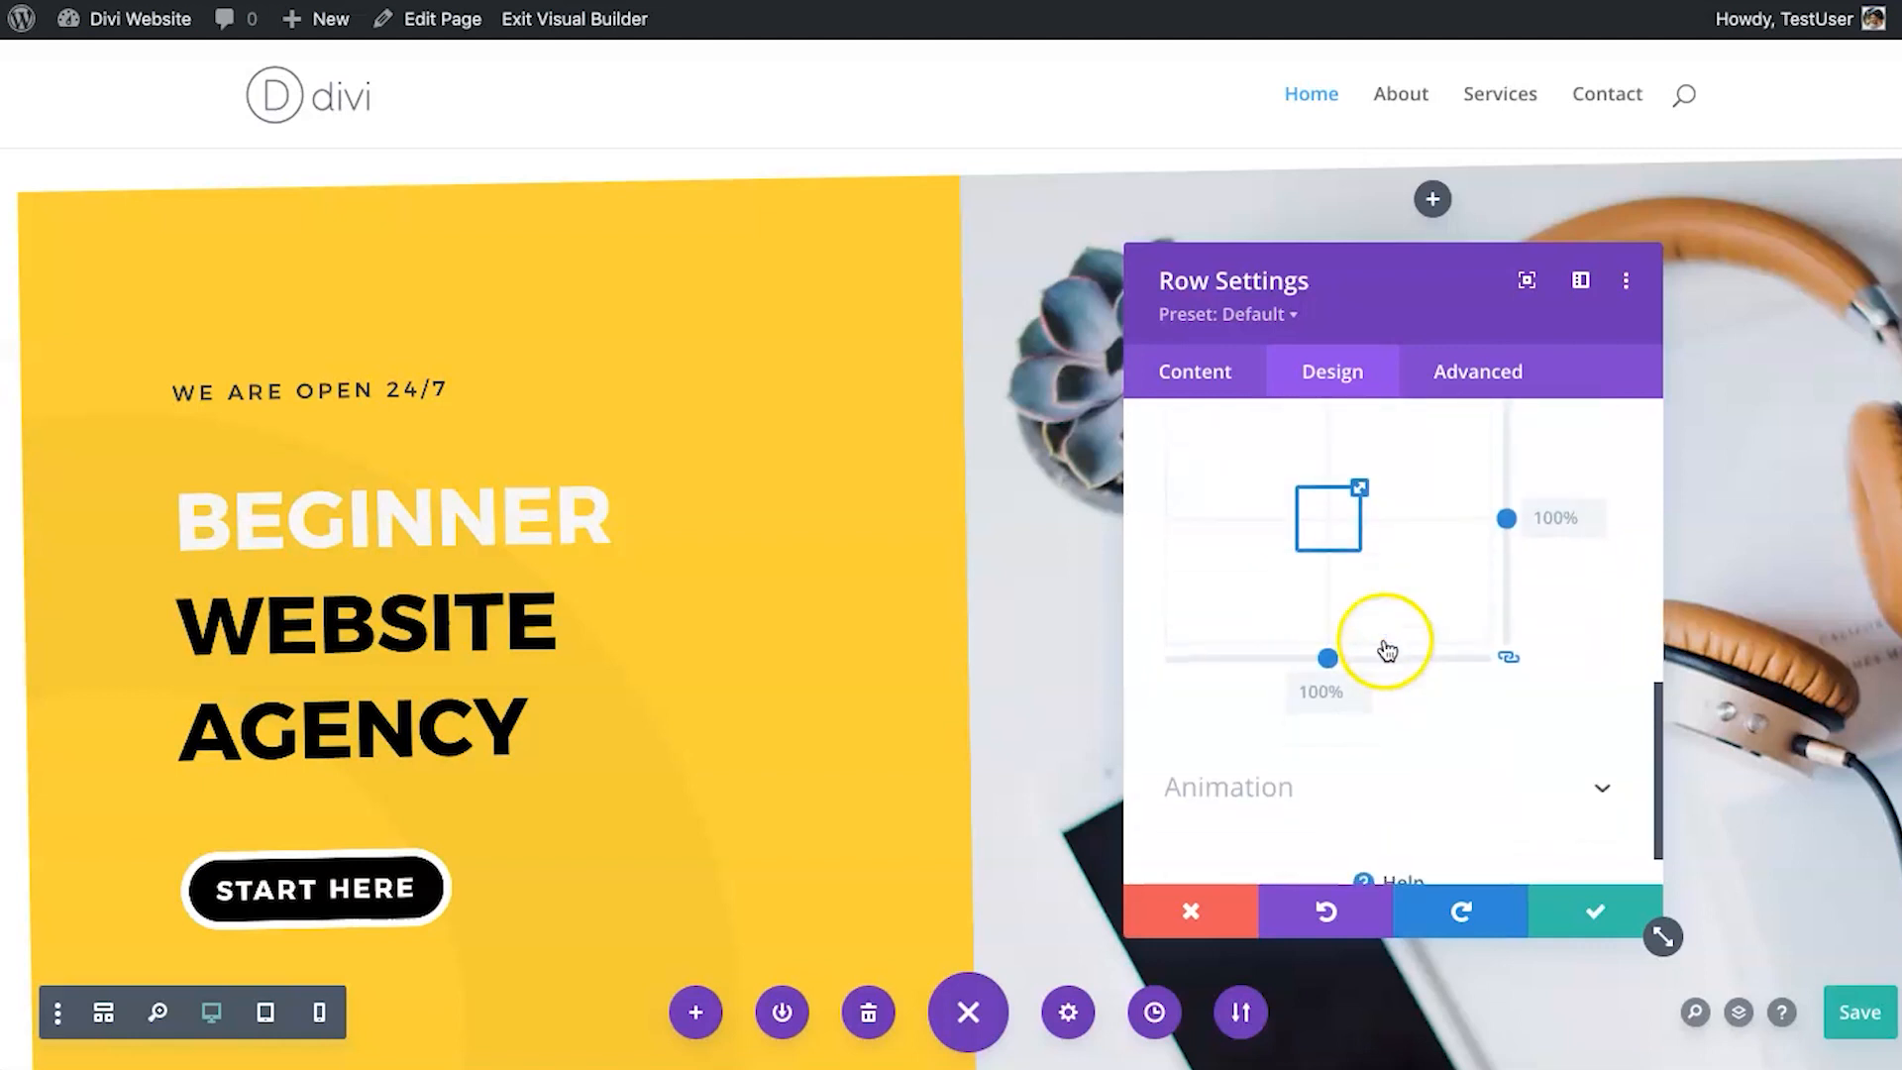
{"action": "scroll", "coordinate": [1332, 745], "scroll_direction": "down", "scroll_amount": 1}
{"action": "left_click", "coordinate": [1333, 738]}
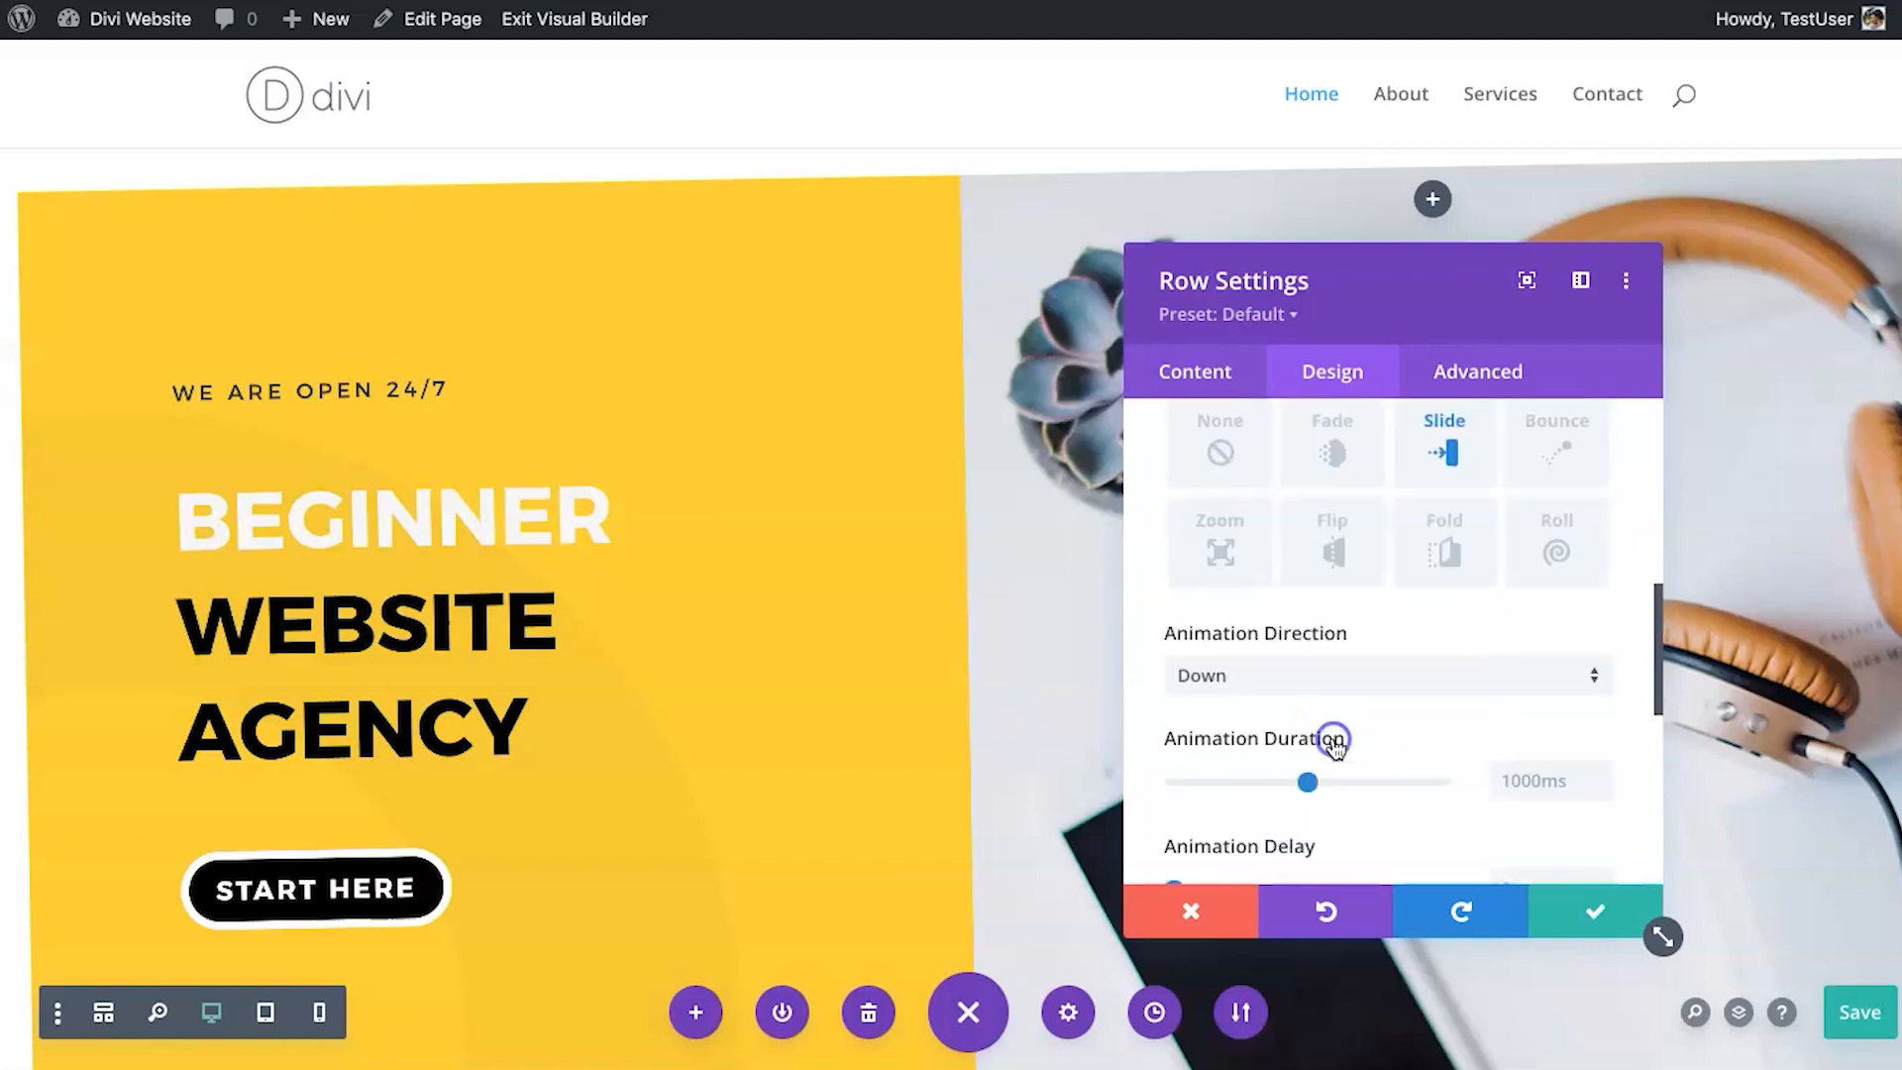
Try the Fade, Zoom, Flip, Fold, Roll, Bounce and Slide animation styles on the row.
{"action": "left_click", "coordinate": [1258, 592]}
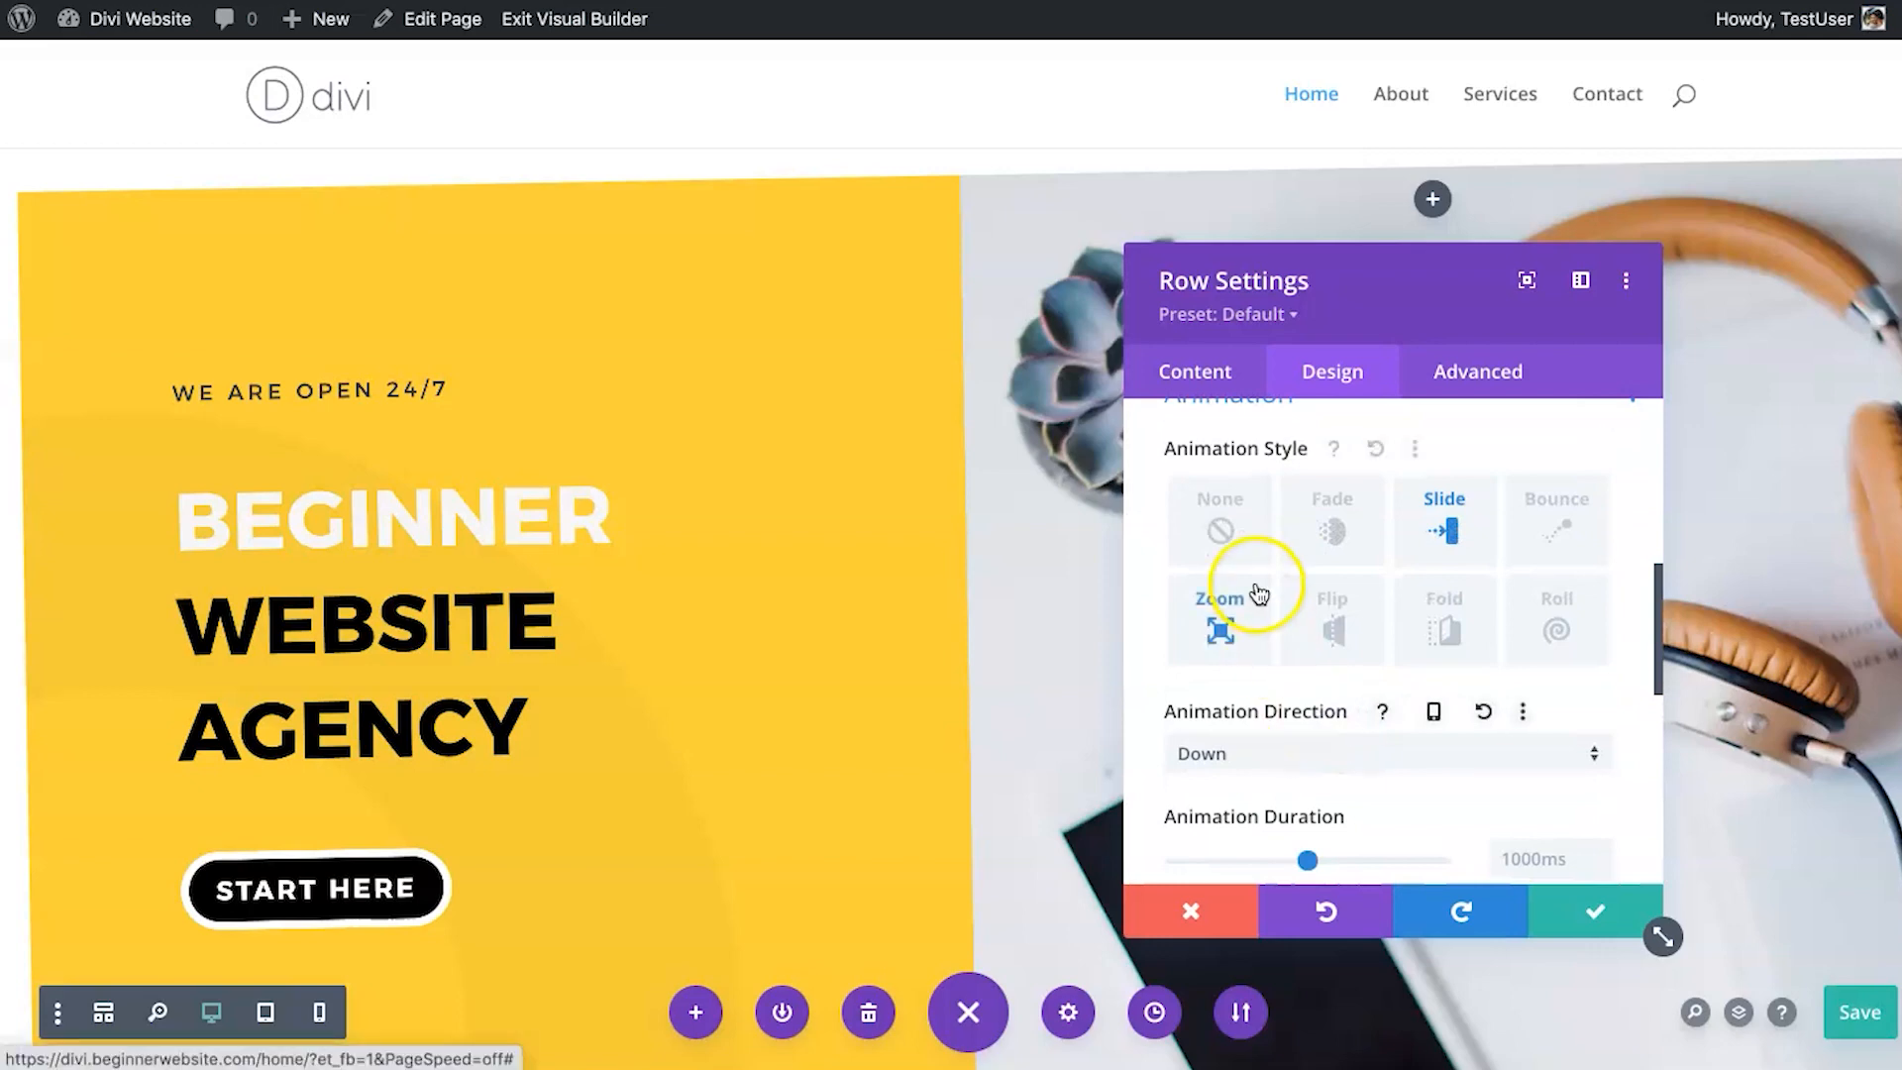
{"action": "left_click", "coordinate": [1337, 511]}
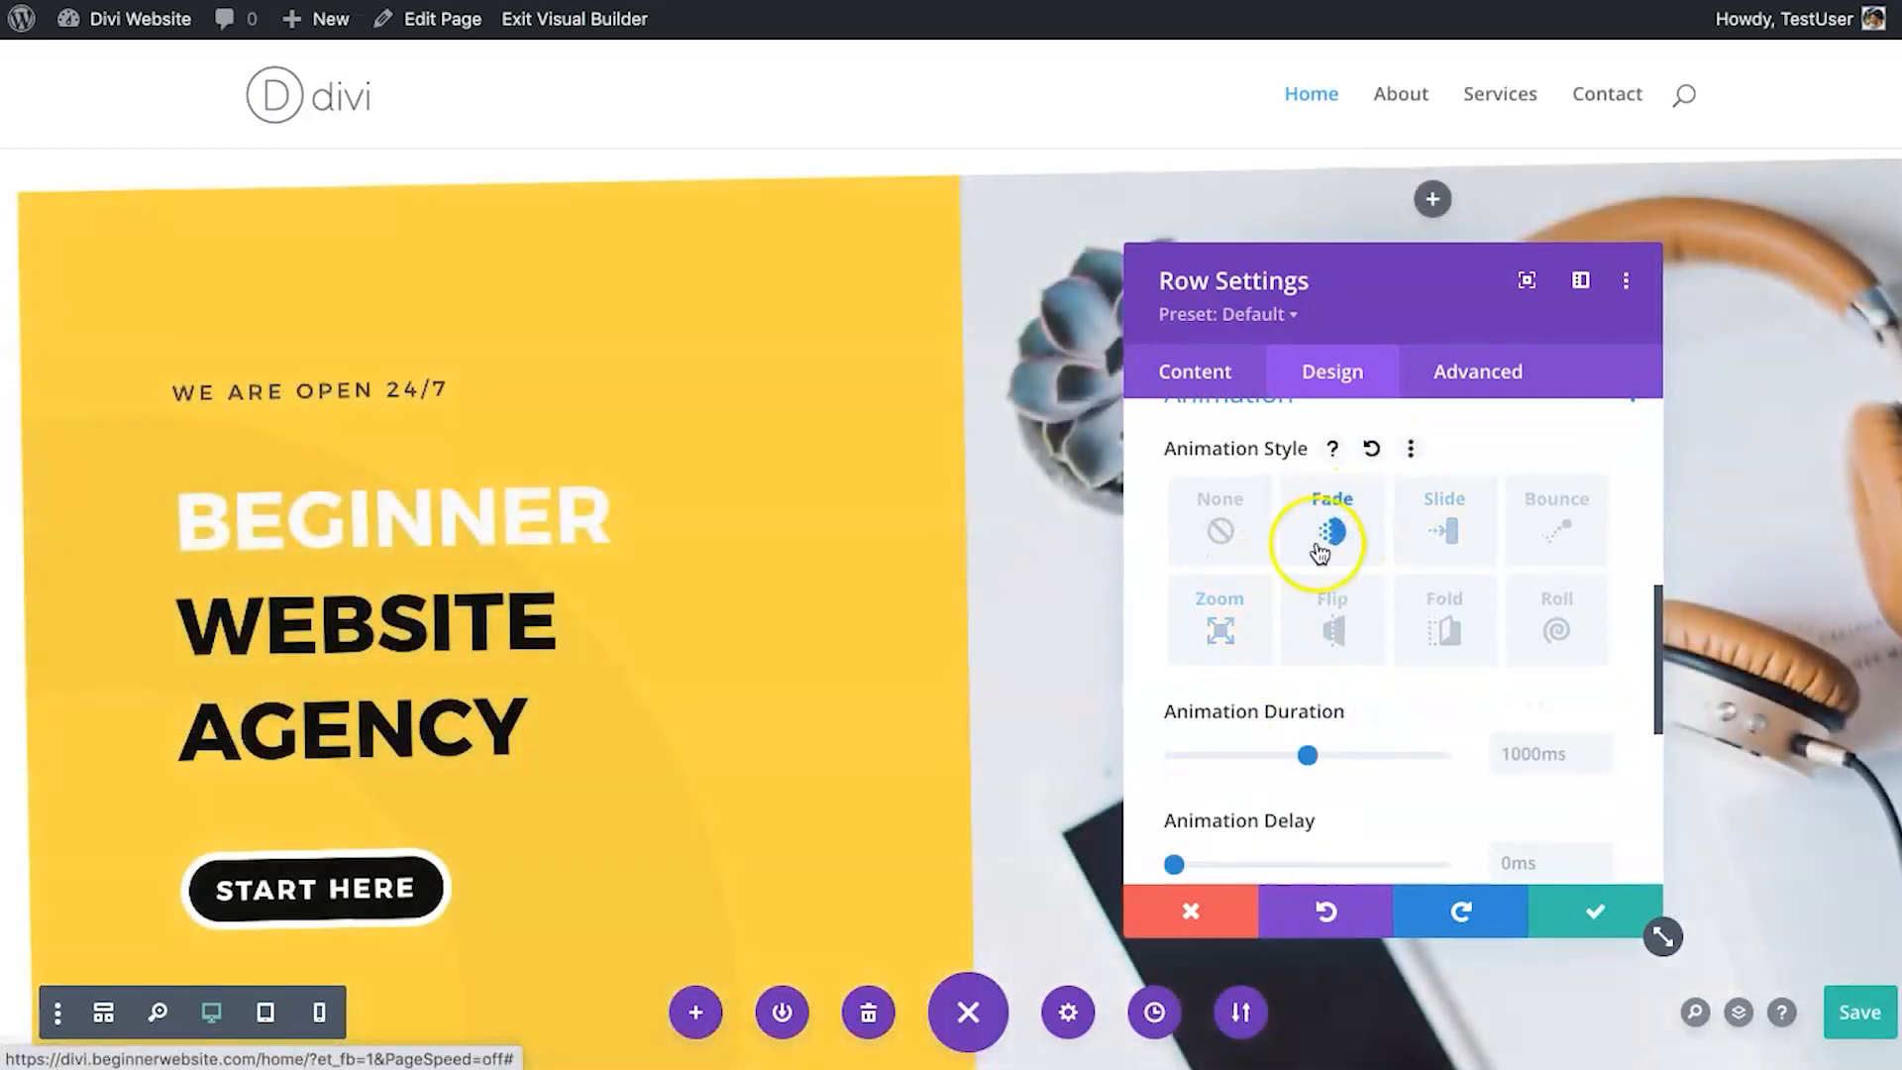
{"action": "left_click", "coordinate": [1226, 611]}
{"action": "left_click", "coordinate": [1298, 614]}
{"action": "left_click", "coordinate": [1444, 619]}
{"action": "left_click", "coordinate": [1556, 619]}
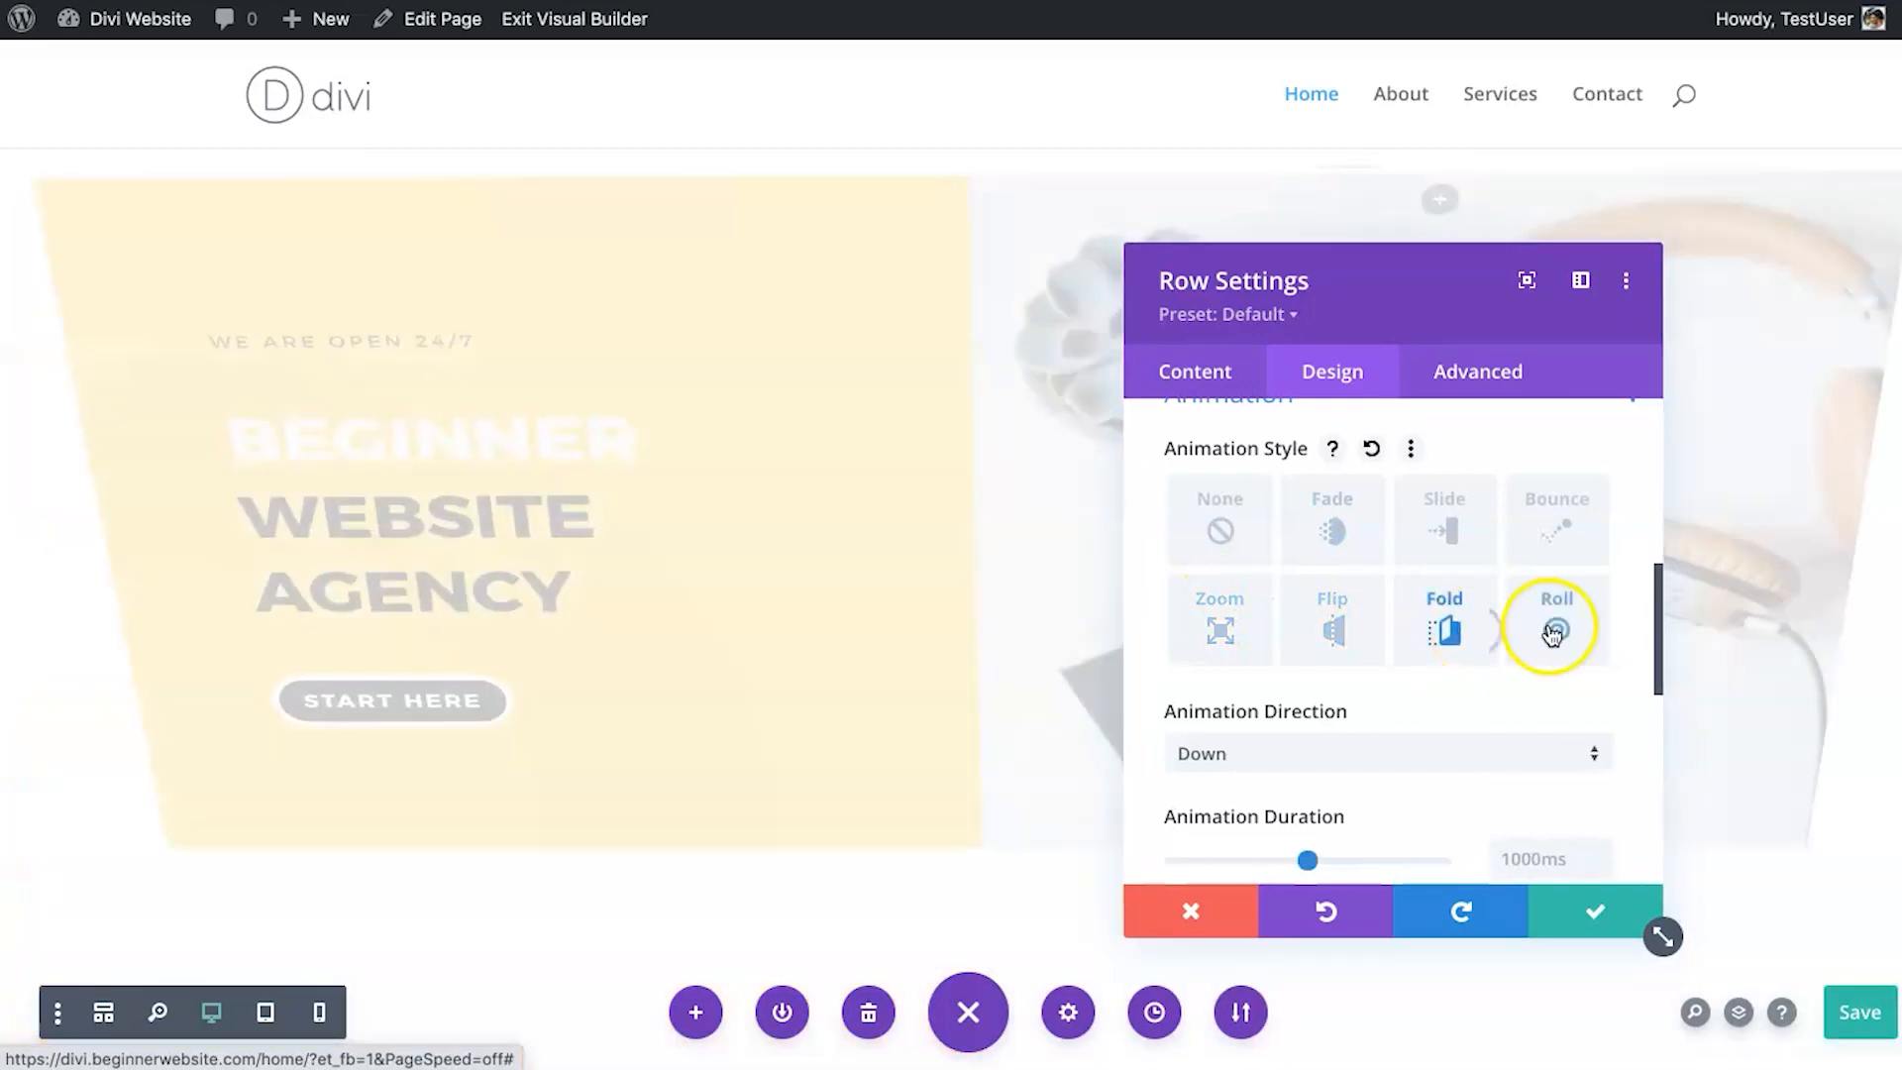
{"action": "left_click", "coordinate": [1563, 513]}
{"action": "left_click", "coordinate": [1434, 523]}
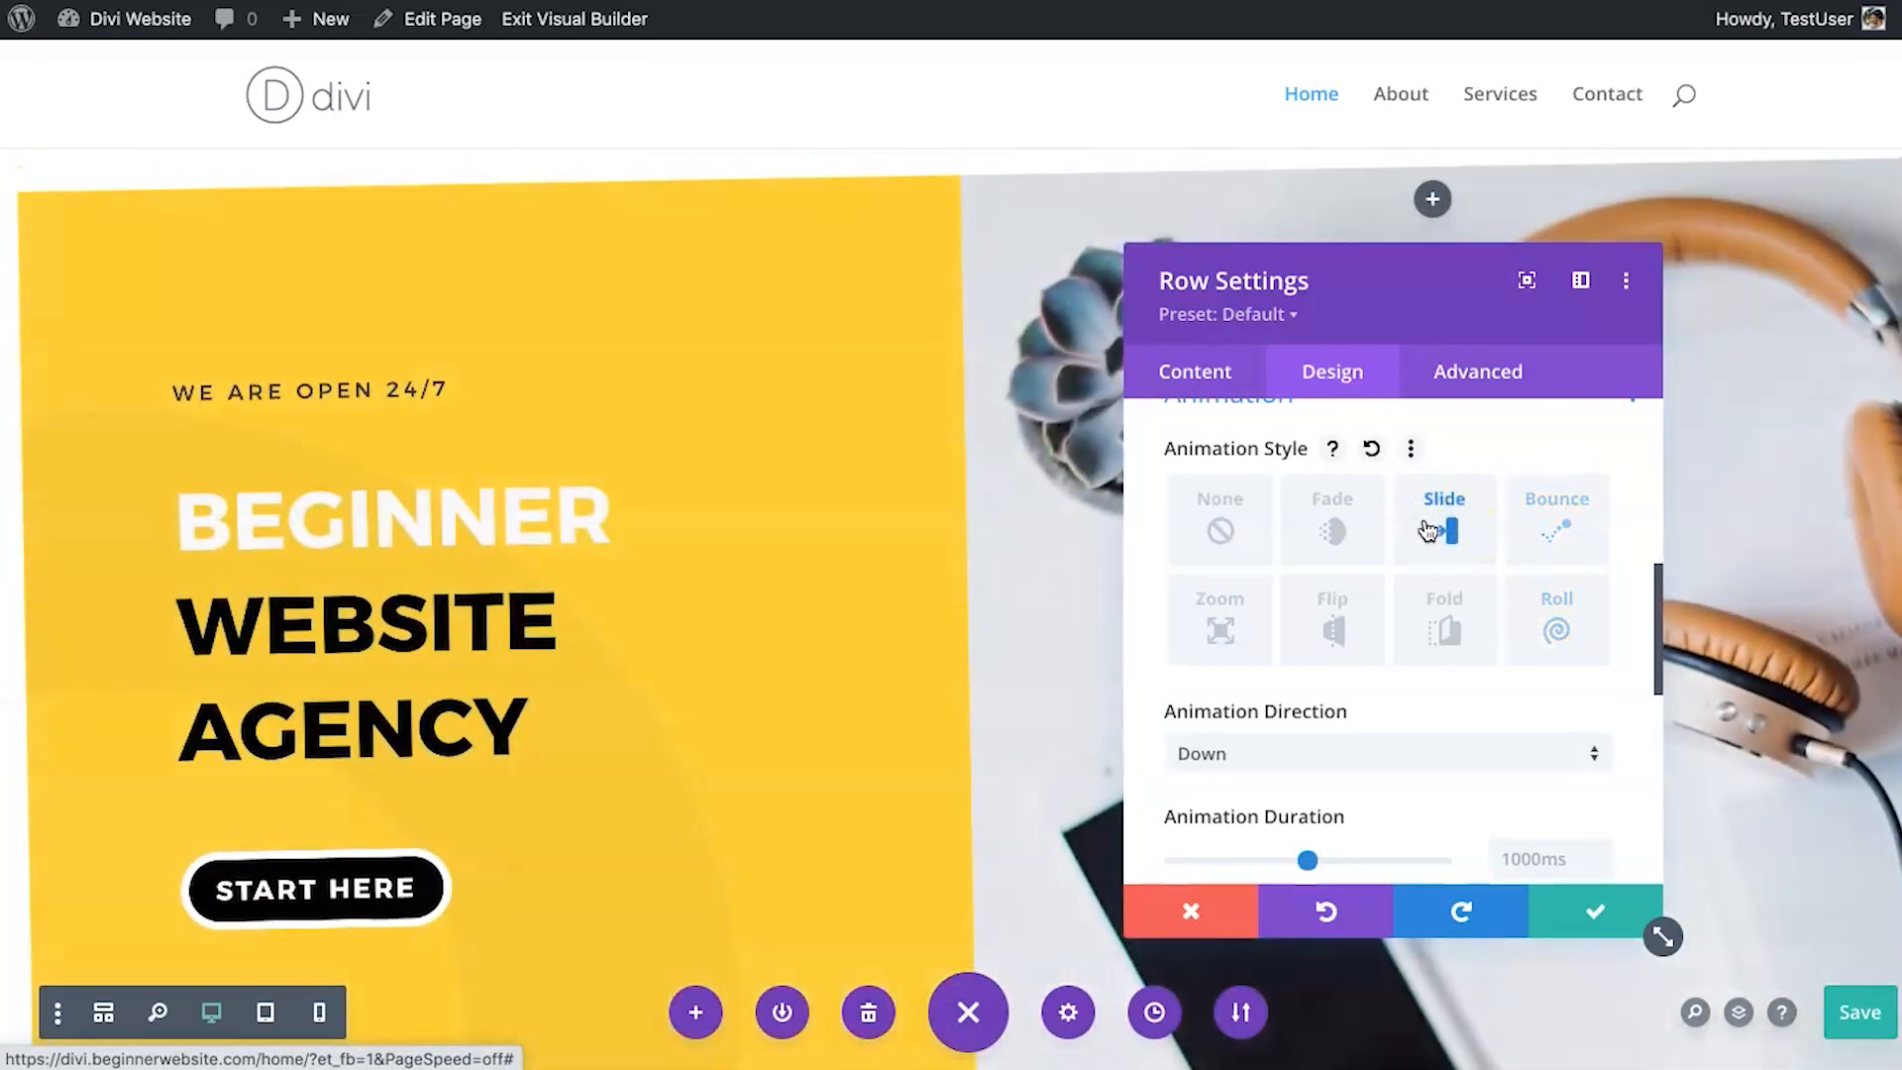
{"action": "left_click", "coordinate": [1307, 567]}
Set the row's animation style to None and save the row settings.
{"action": "left_click", "coordinate": [1271, 528]}
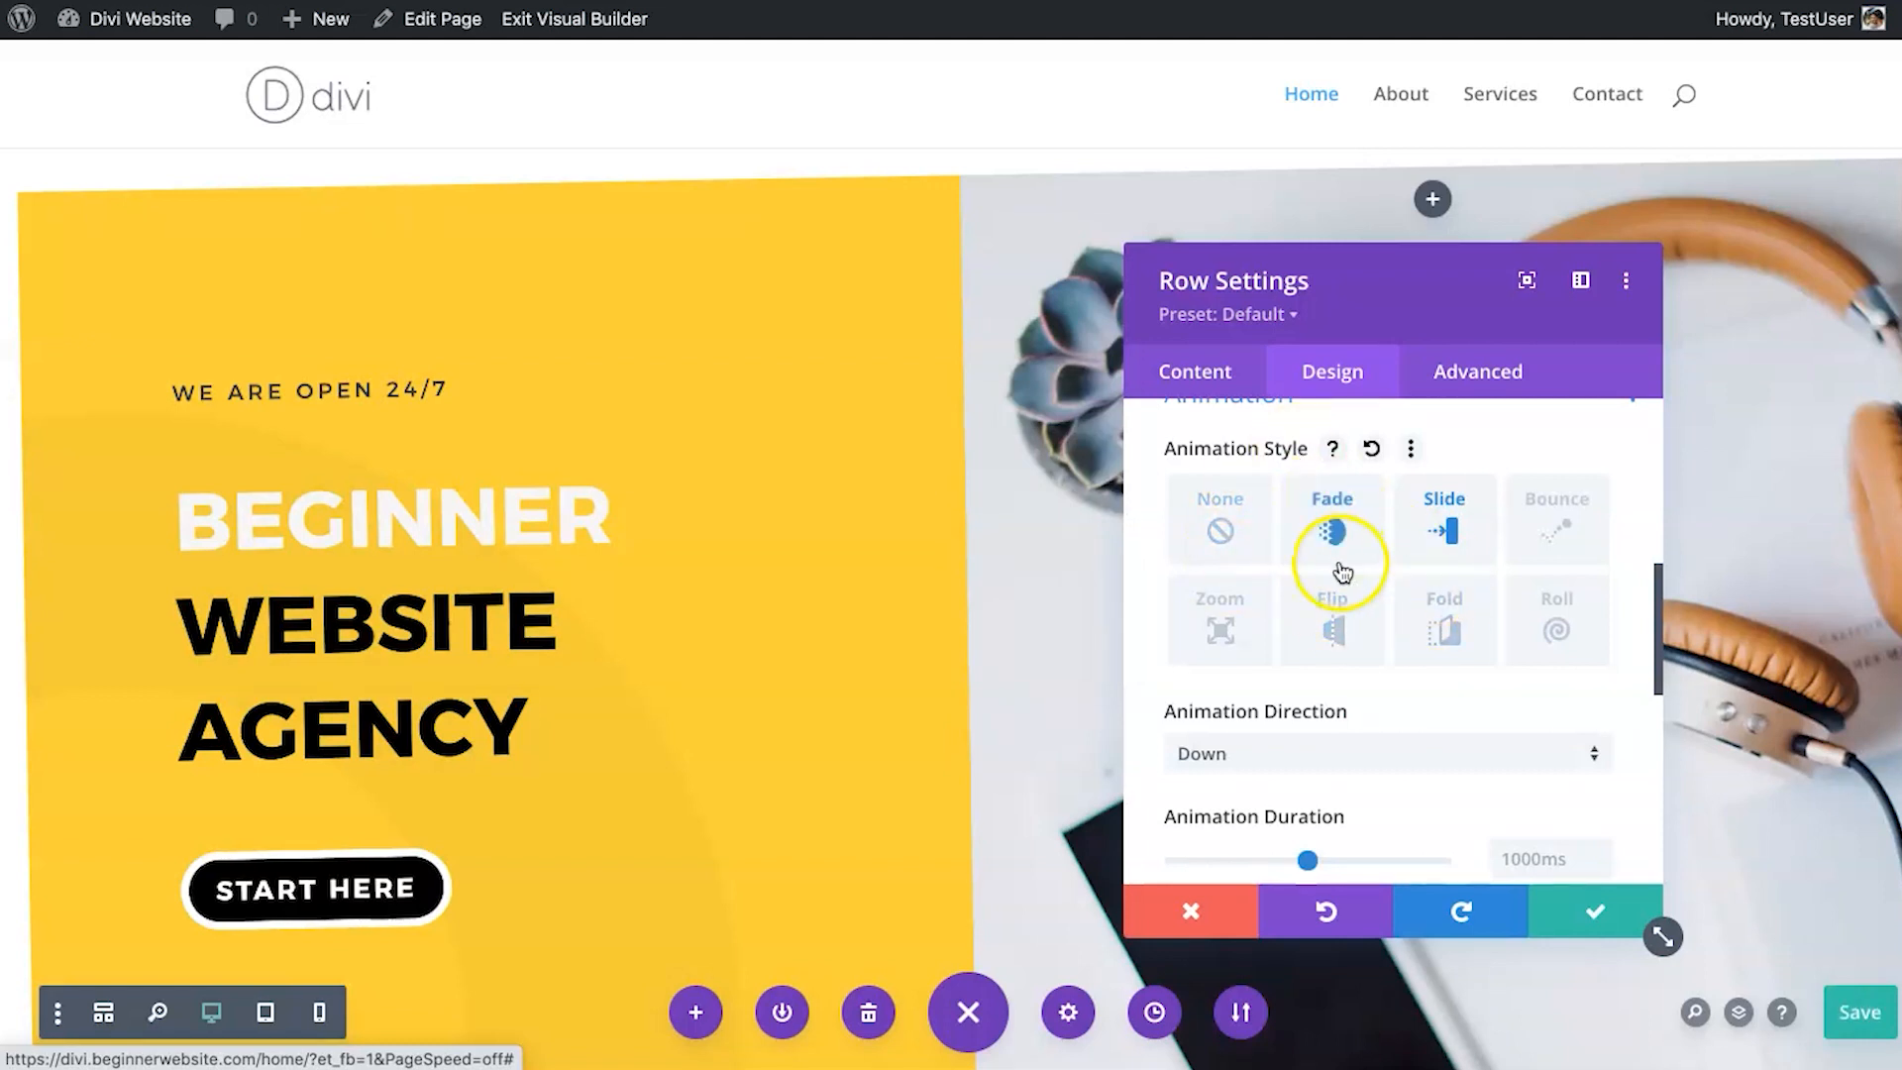
{"action": "left_click", "coordinate": [1253, 548]}
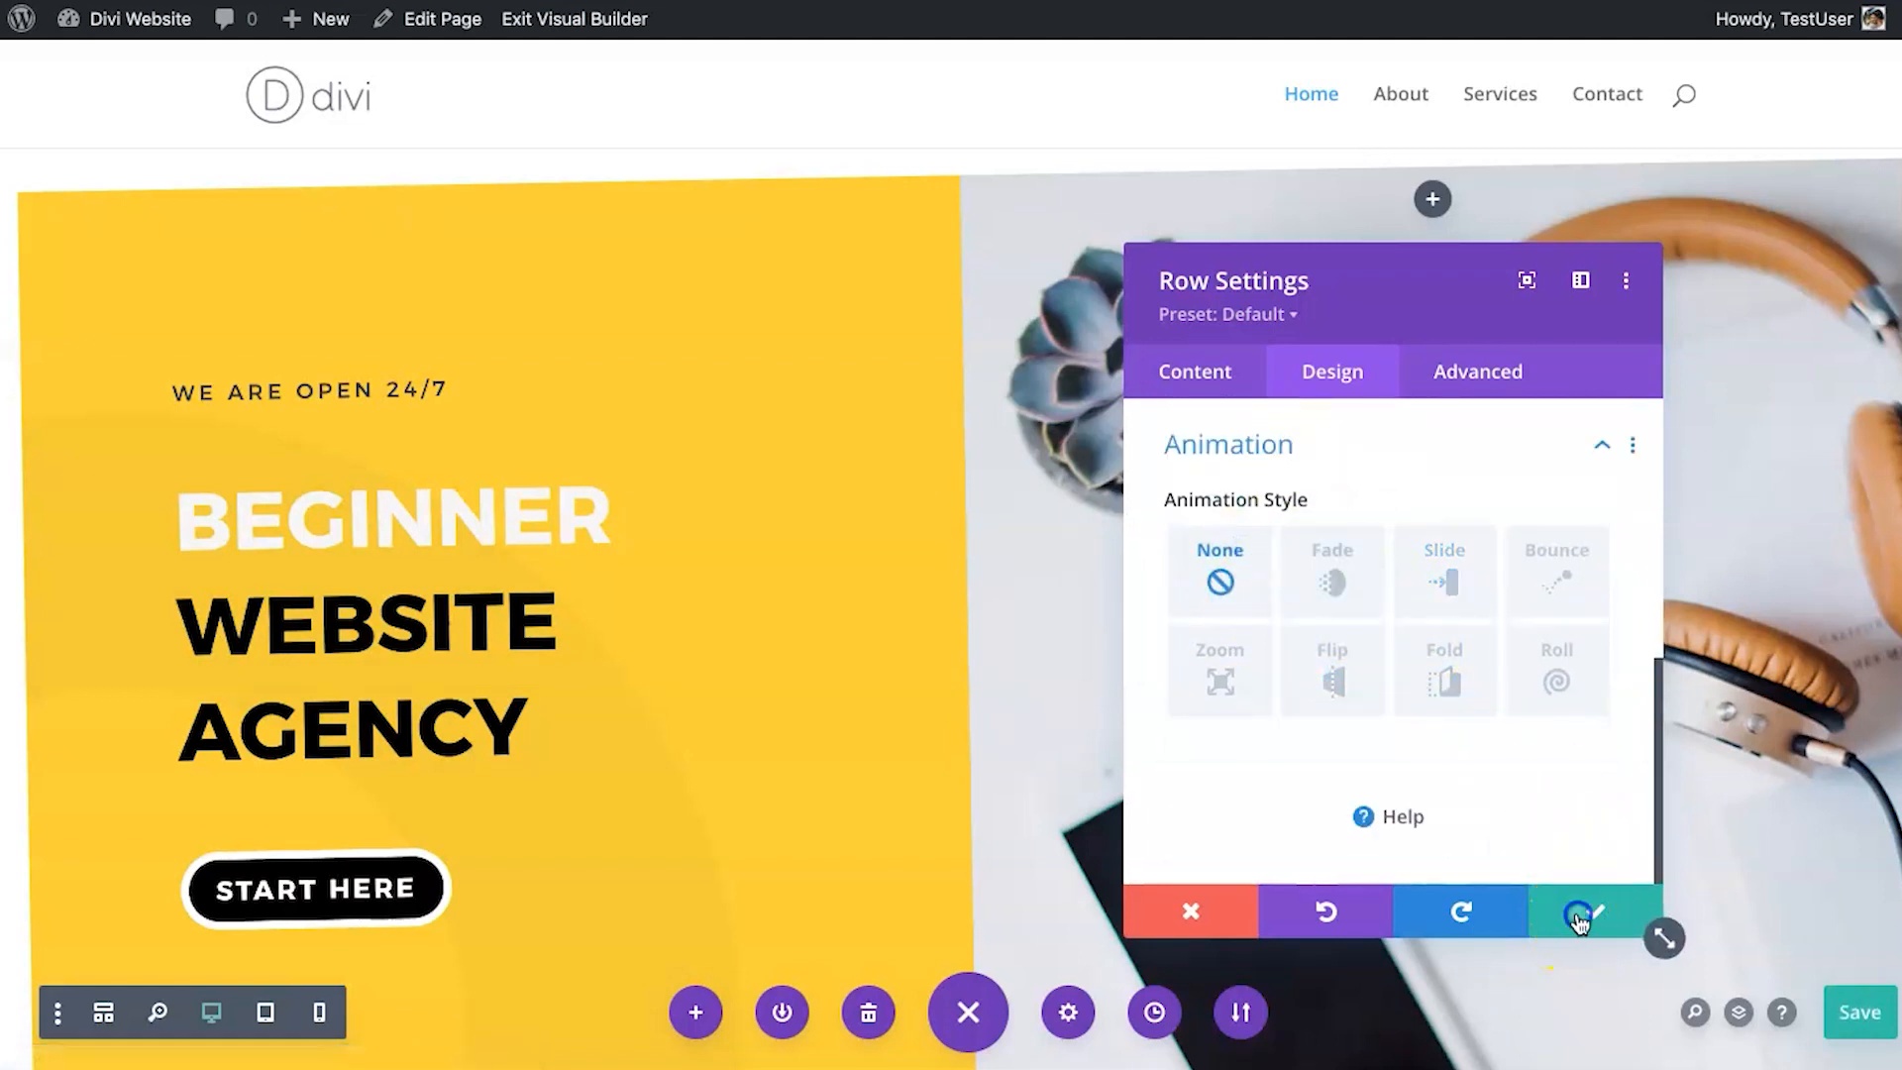
{"action": "left_click", "coordinate": [1585, 911]}
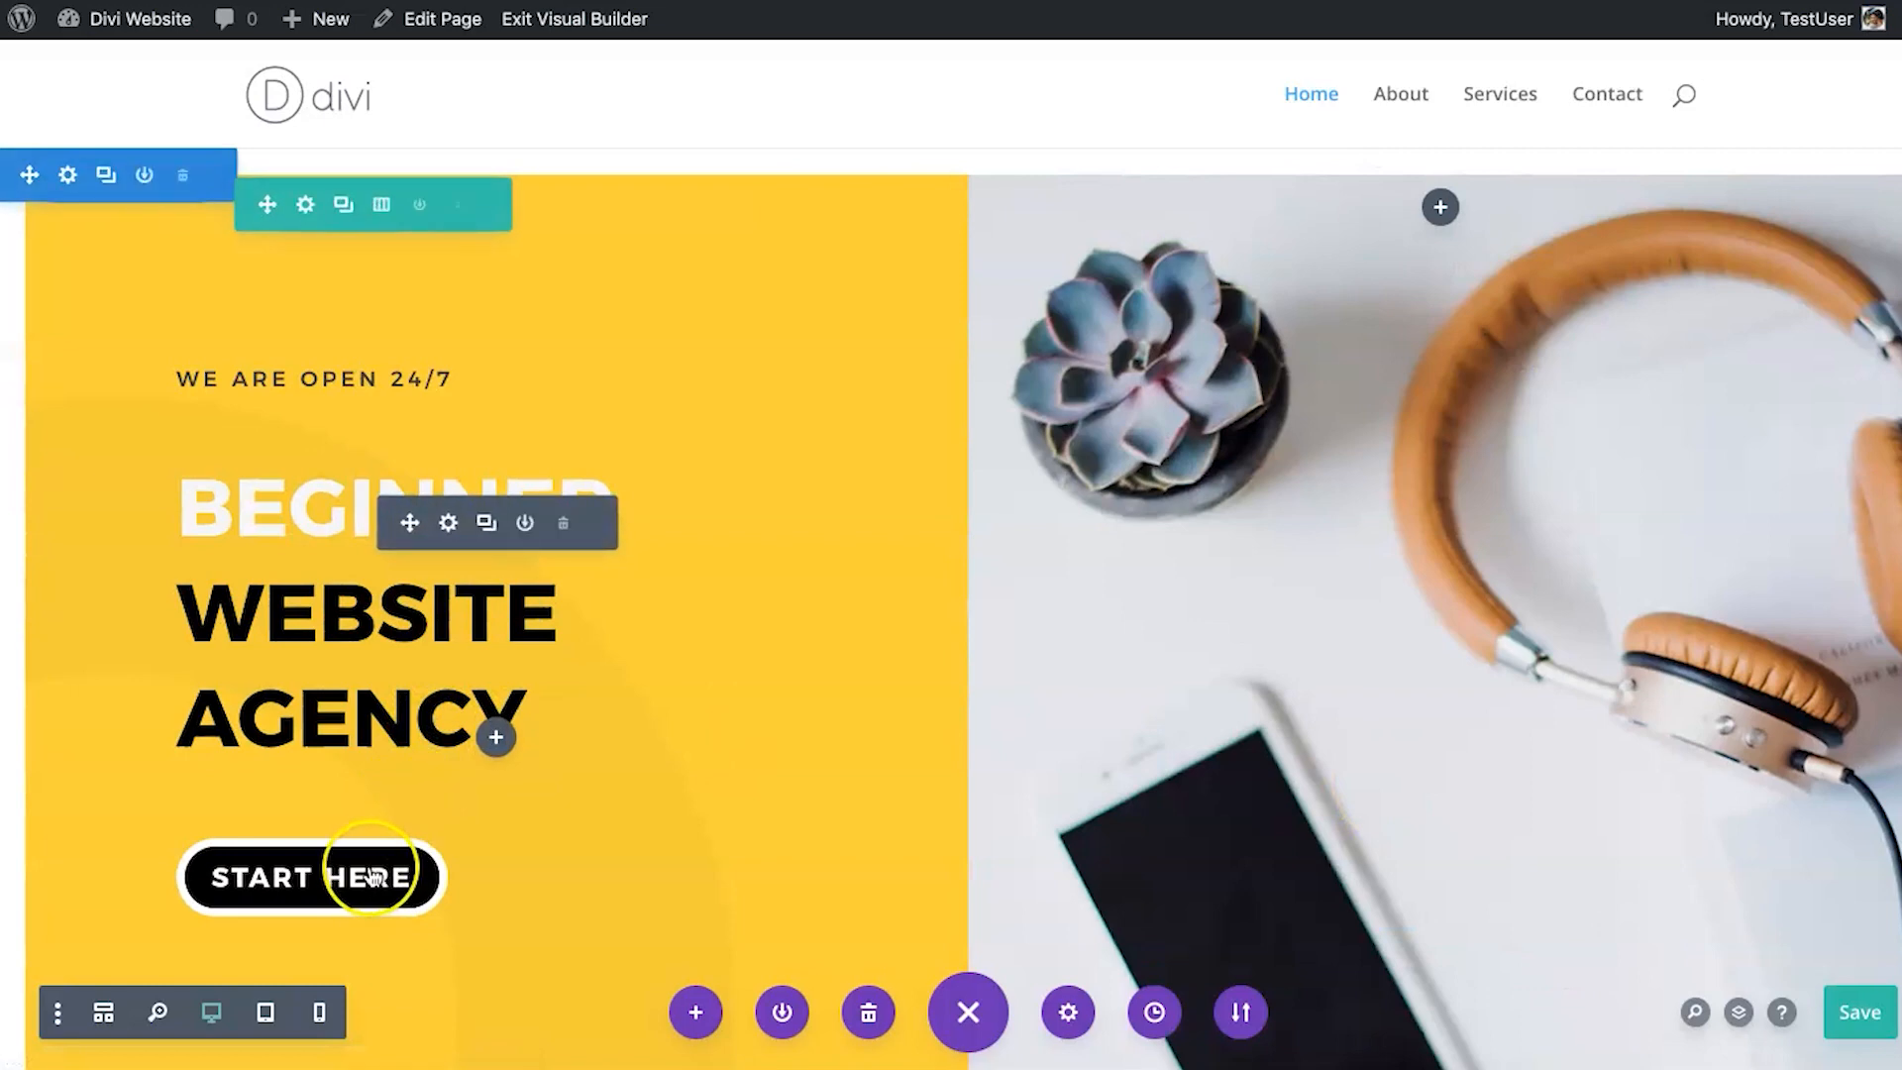
{"action": "left_click", "coordinate": [447, 522]}
{"action": "left_click", "coordinate": [1352, 367]}
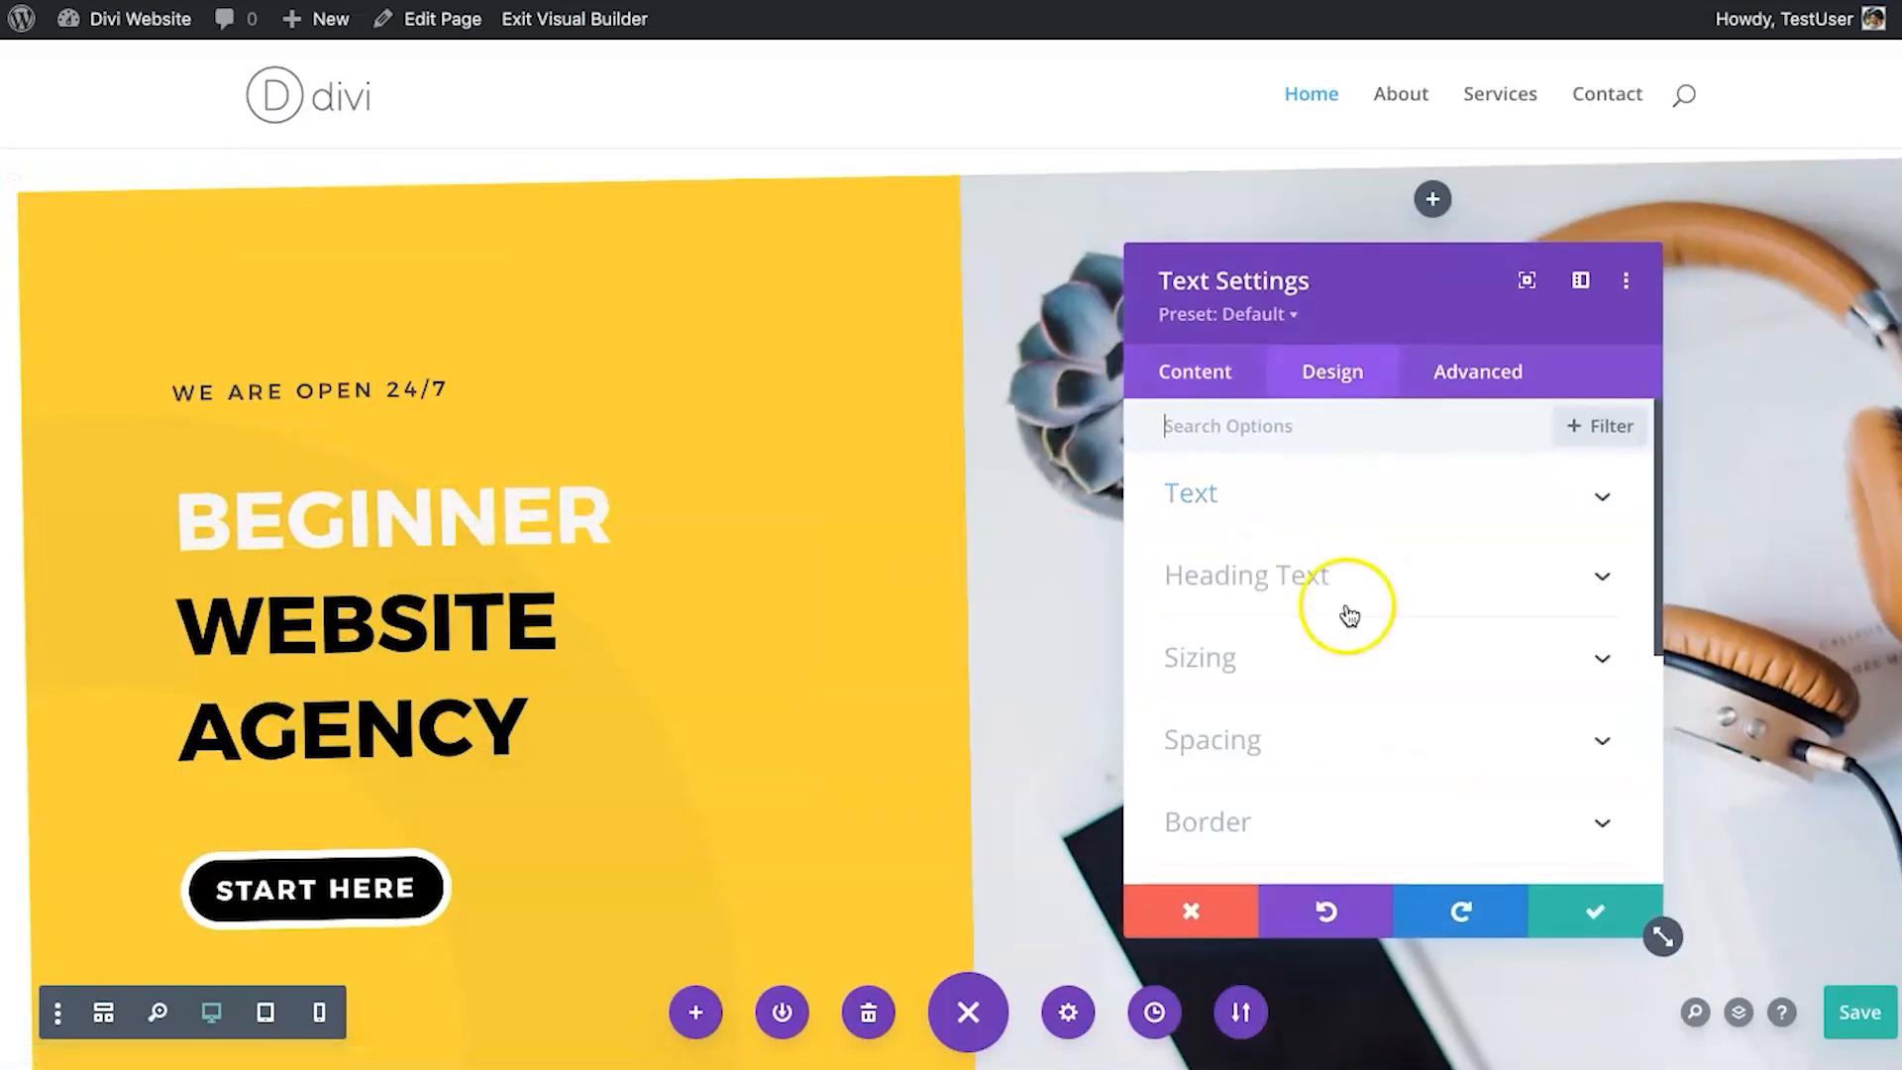
{"action": "left_click", "coordinate": [1595, 912]}
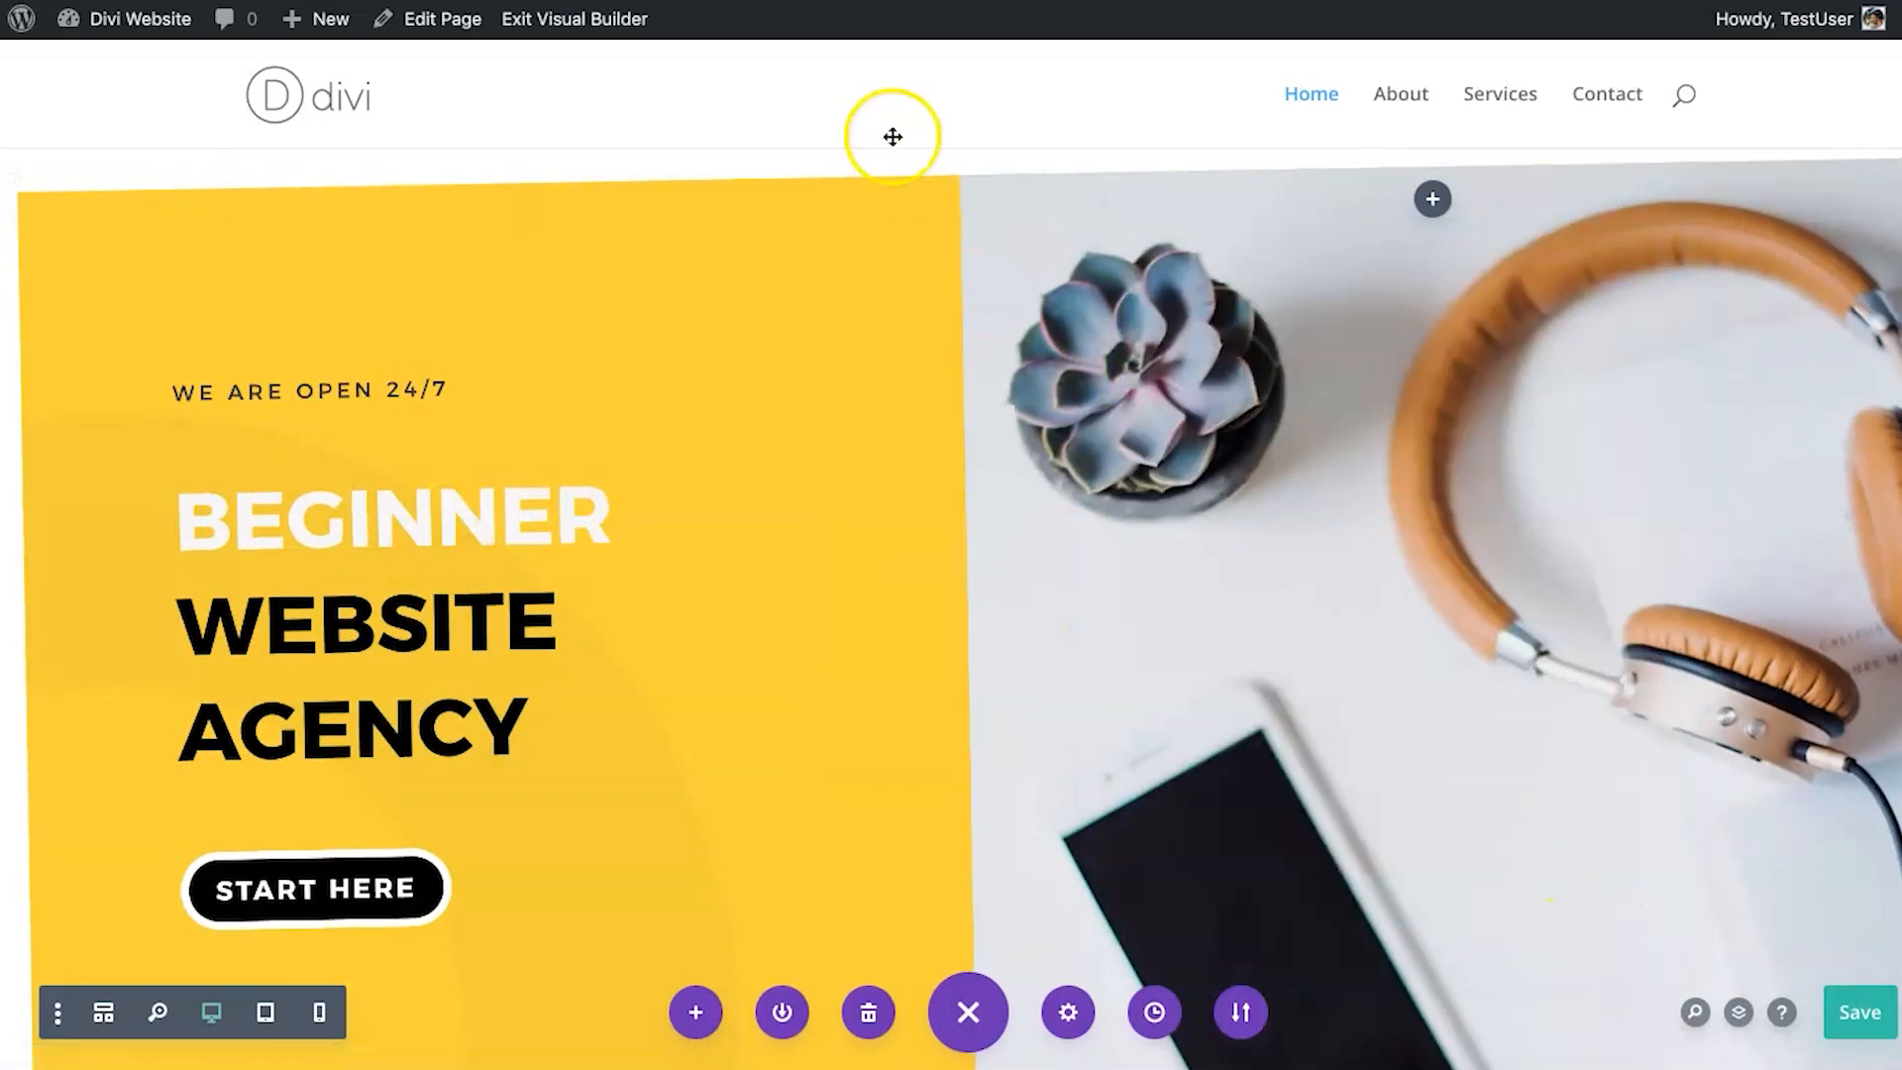
Set the animation style of the "Beginner Website Agency" heading text to Slide.
{"action": "left_click", "coordinate": [448, 525]}
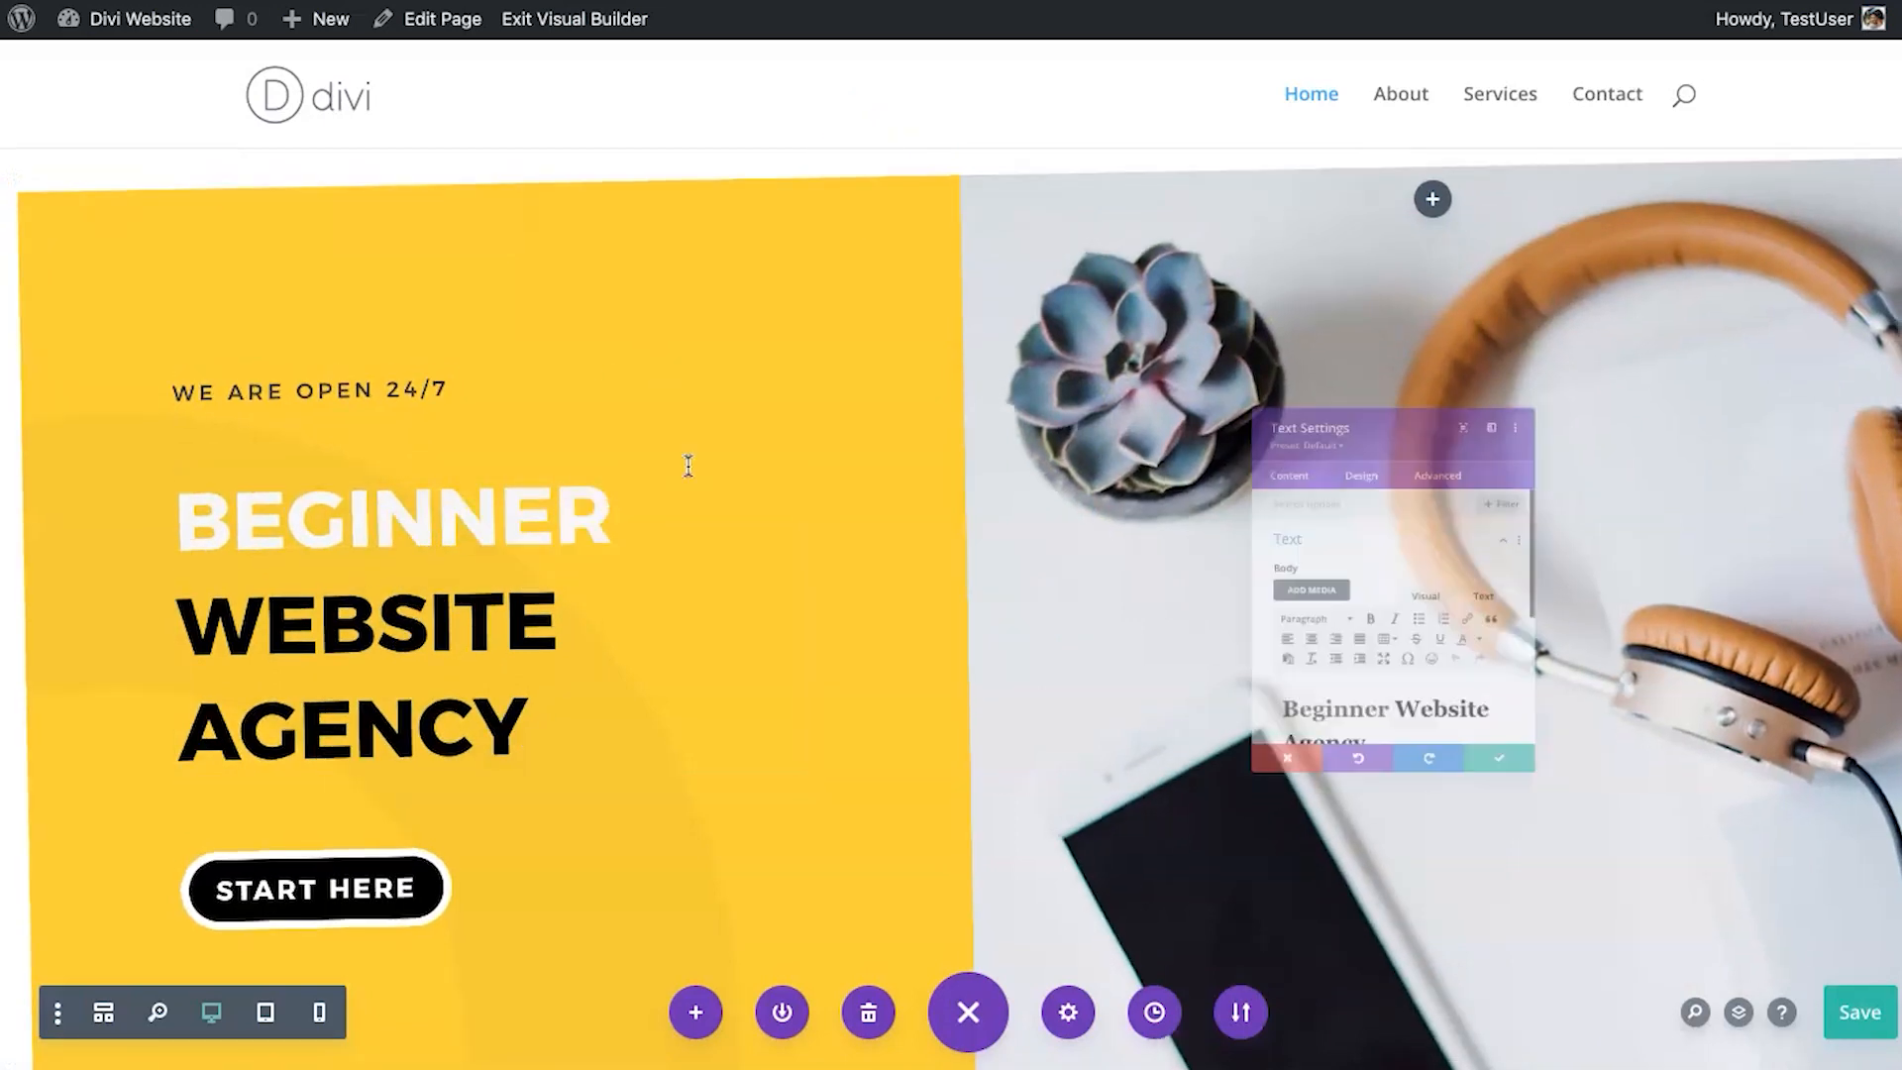
{"action": "left_click", "coordinate": [1357, 377]}
{"action": "scroll", "coordinate": [1343, 584], "scroll_direction": "down", "scroll_amount": 5}
{"action": "left_click", "coordinate": [1346, 719]}
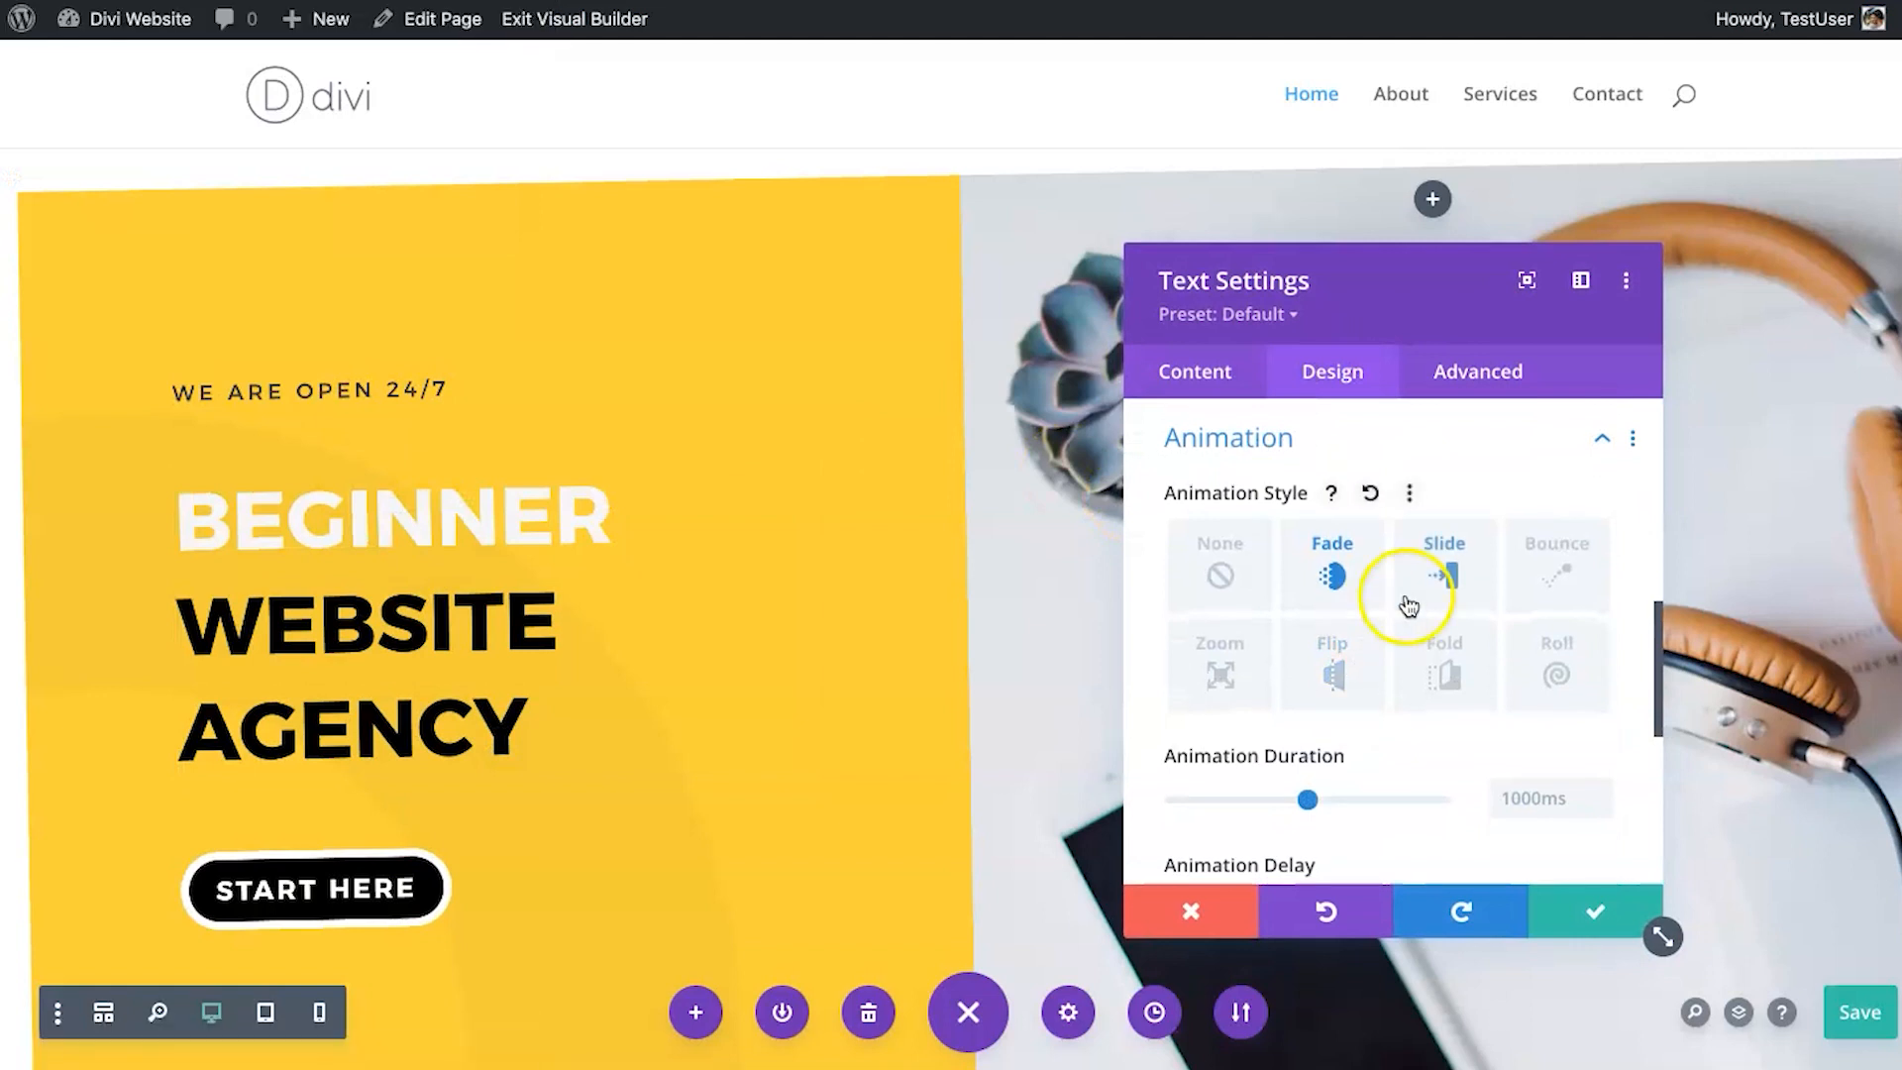
{"action": "left_click", "coordinate": [1436, 580]}
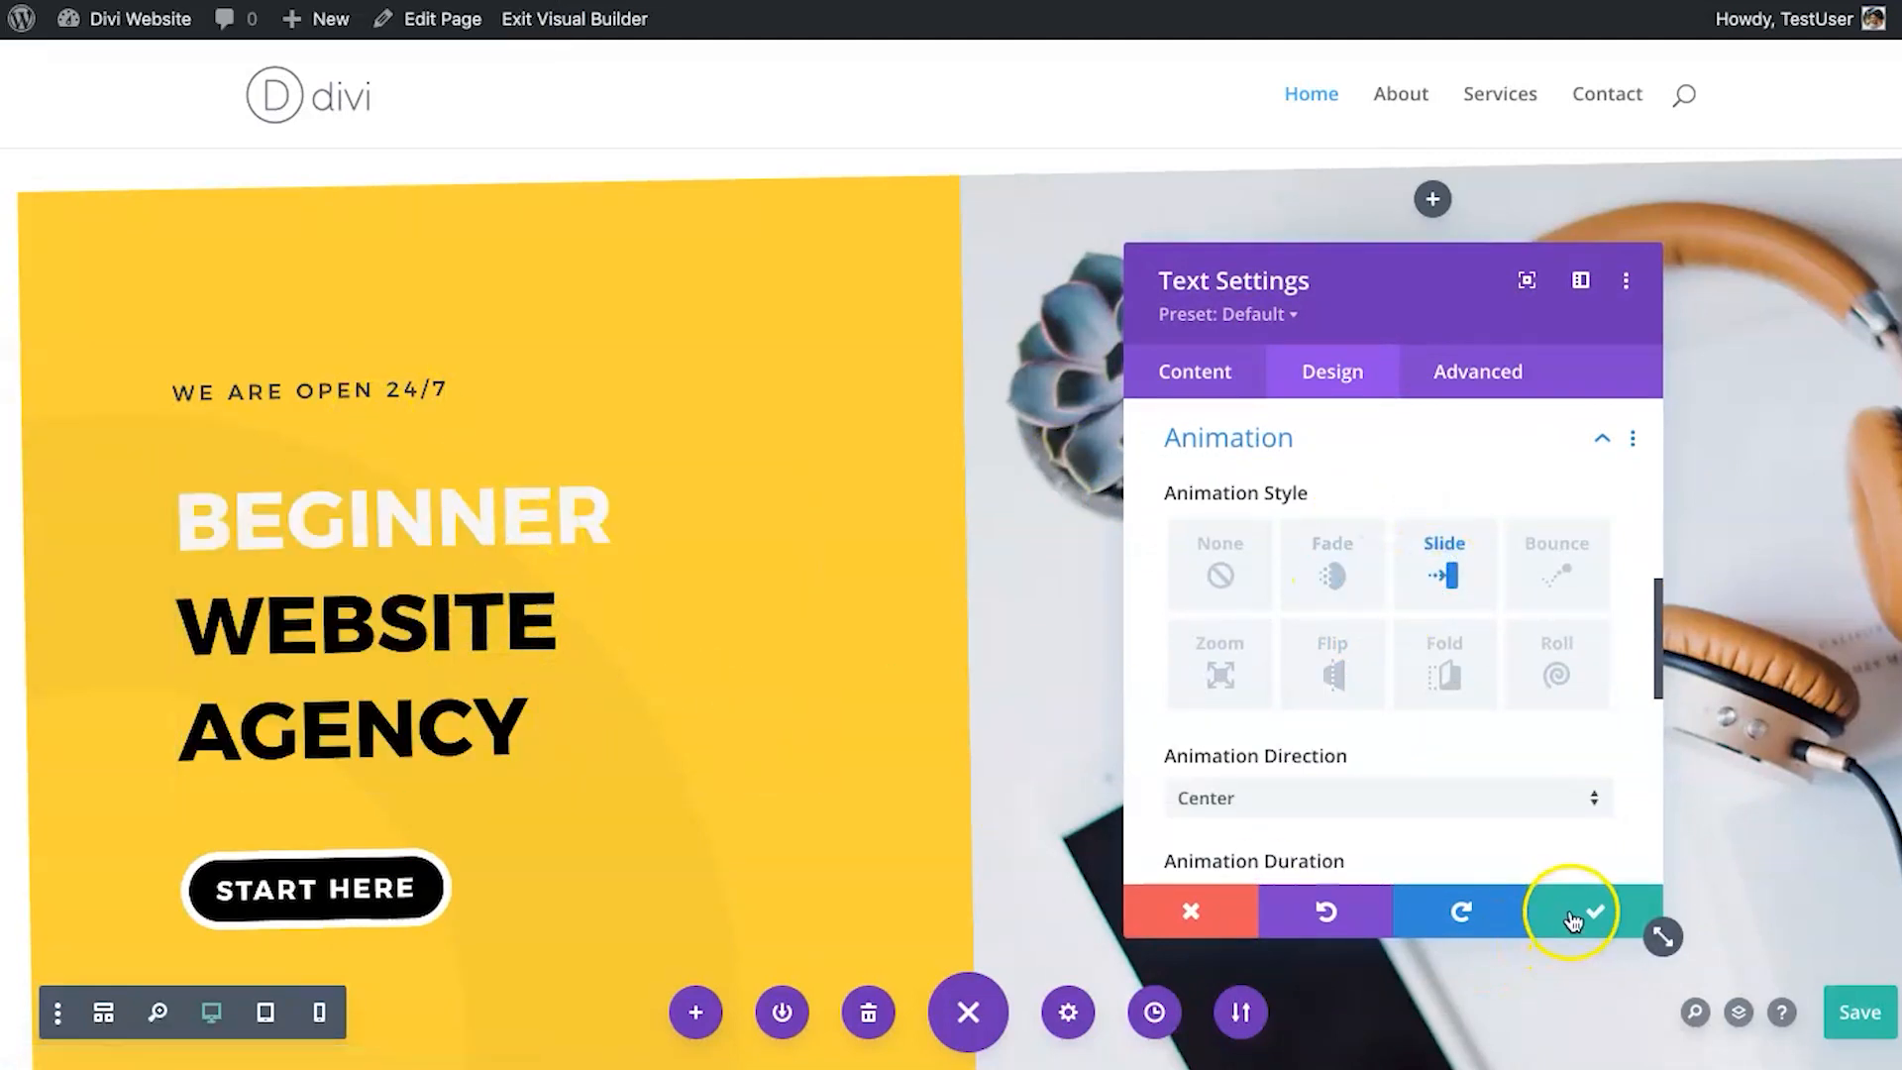
Examine the heading's animation delay, intensity, starting opacity, speed curve and repeat options, and collapse the Animation section.
{"action": "scroll", "coordinate": [1575, 800], "scroll_direction": "down", "scroll_amount": 4}
{"action": "scroll", "coordinate": [1568, 800], "scroll_direction": "down", "scroll_amount": 3}
{"action": "scroll", "coordinate": [1566, 798], "scroll_direction": "up", "scroll_amount": 3}
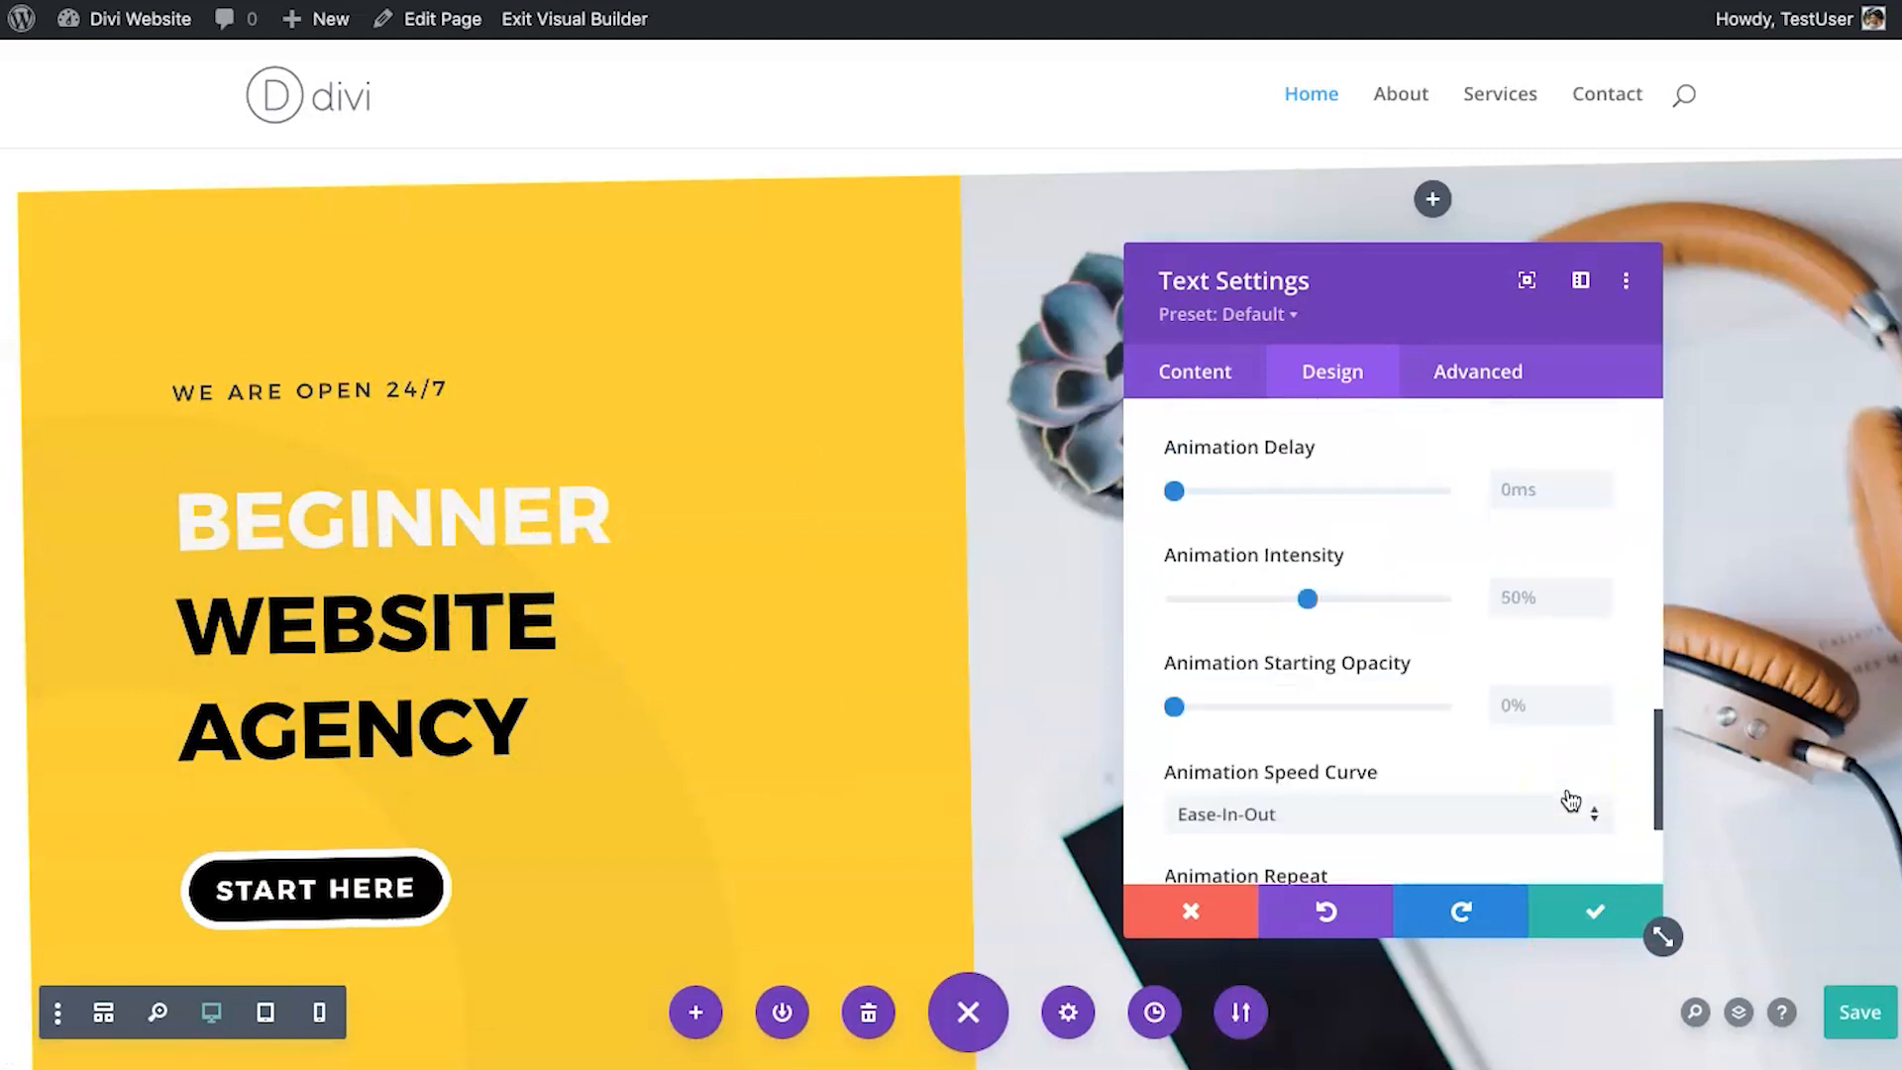
{"action": "scroll", "coordinate": [1427, 753], "scroll_direction": "down", "scroll_amount": 1}
{"action": "scroll", "coordinate": [1394, 739], "scroll_direction": "down", "scroll_amount": 2}
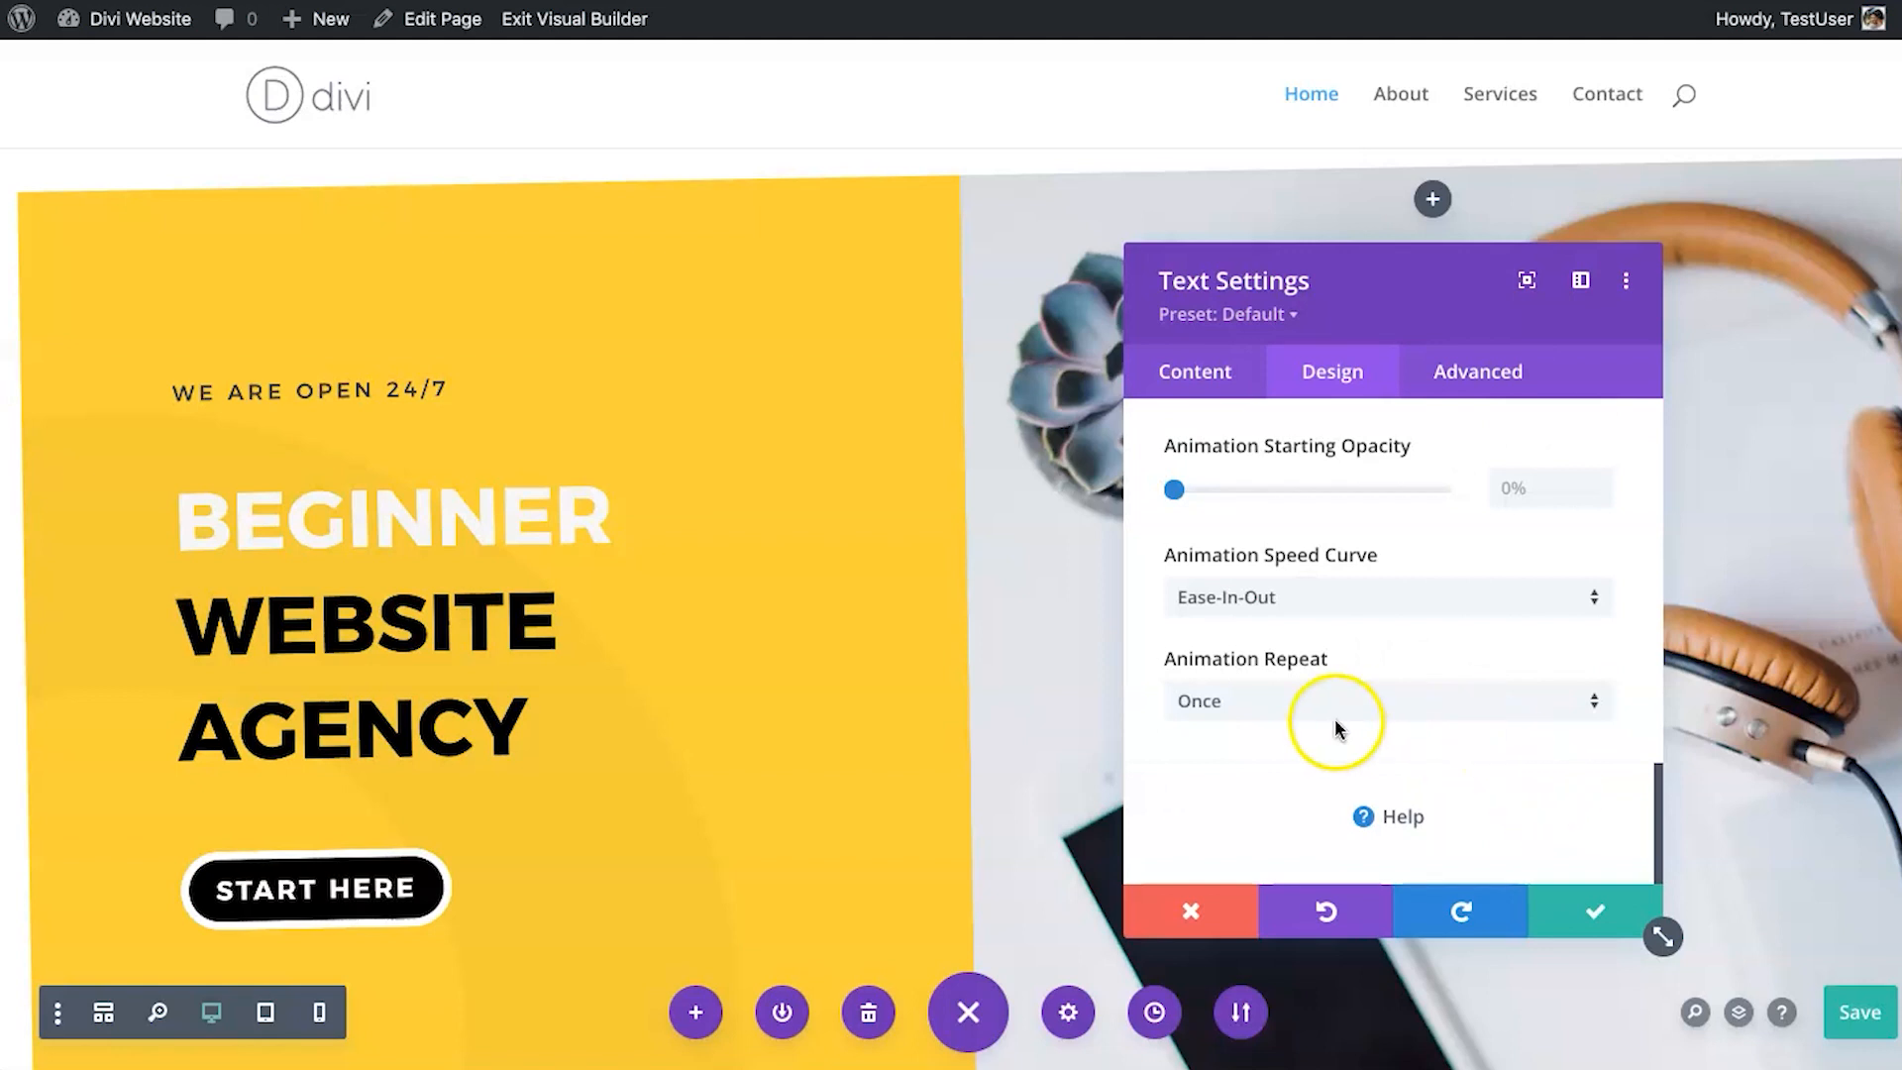
{"action": "scroll", "coordinate": [1376, 539], "scroll_direction": "up", "scroll_amount": 10}
{"action": "scroll", "coordinate": [1377, 763], "scroll_direction": "down", "scroll_amount": 4}
{"action": "left_click", "coordinate": [1383, 771]}
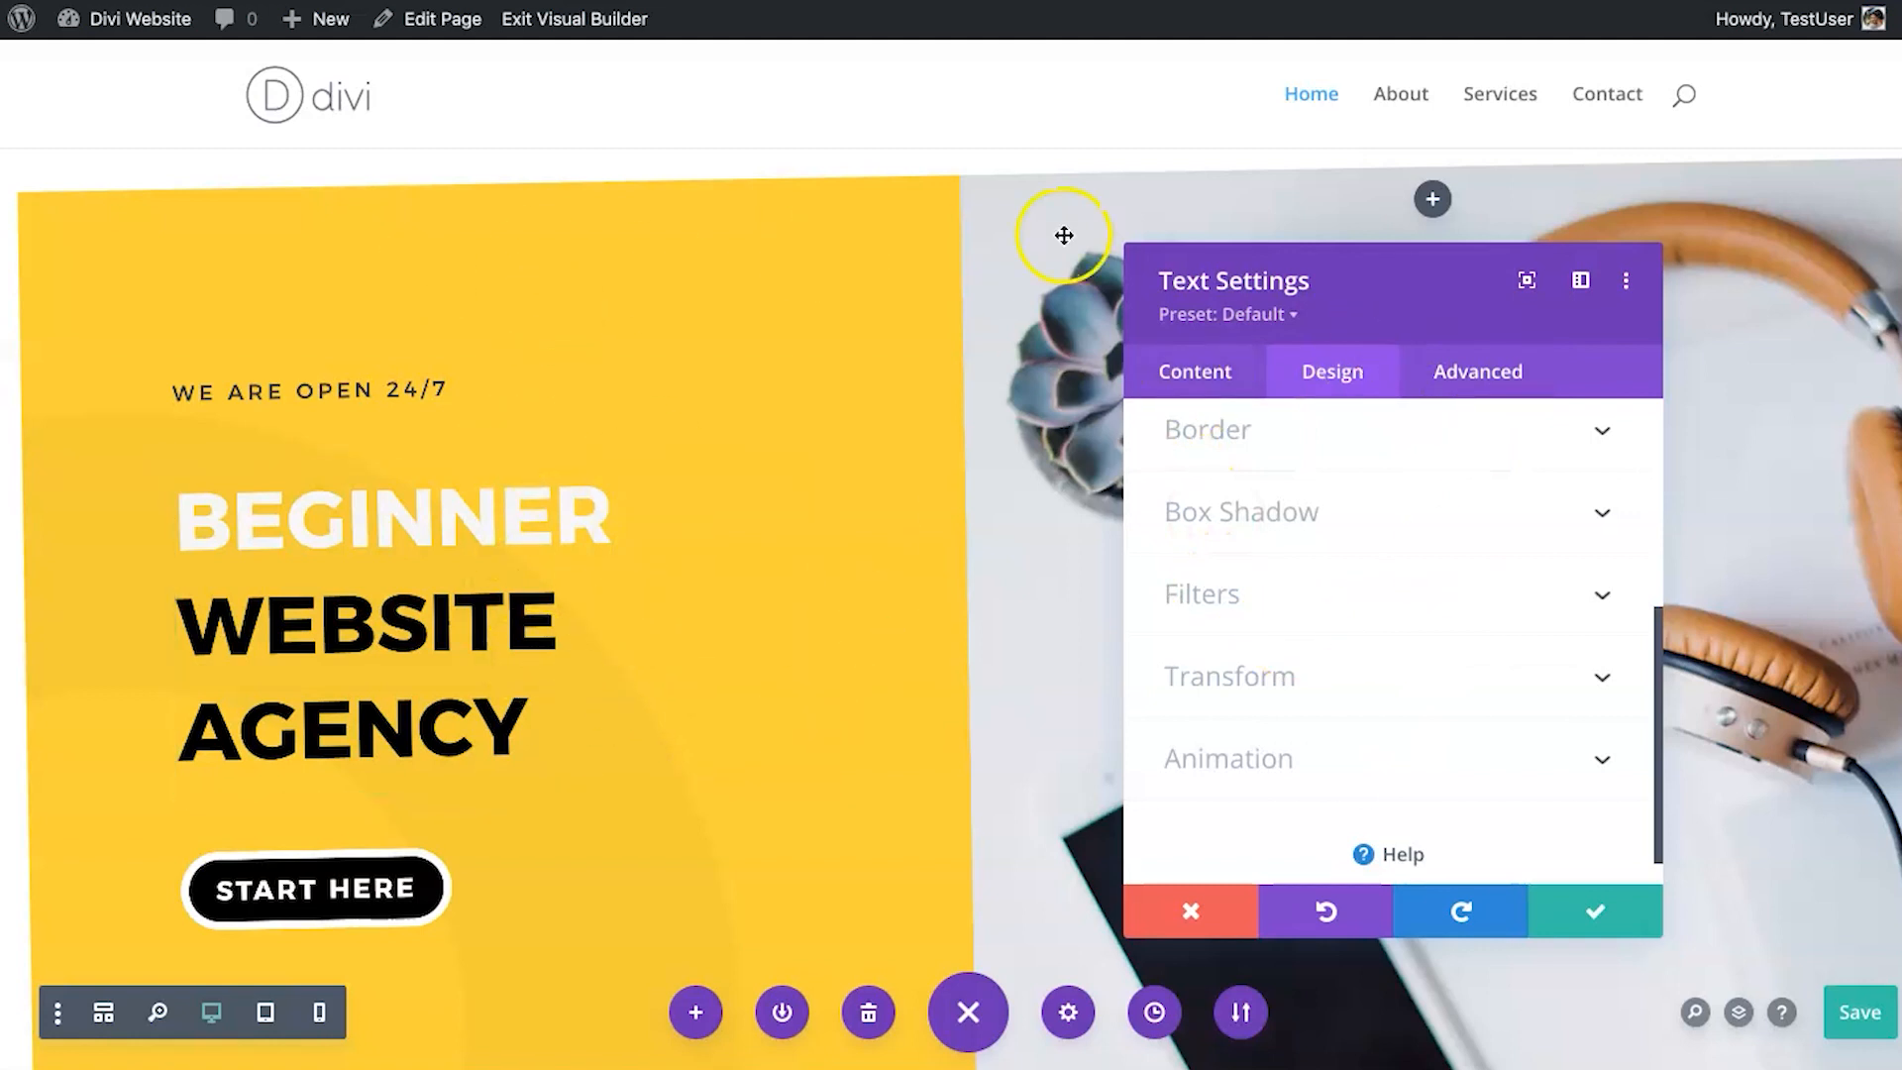
Examine the CSS ID and CSS Class fields in the advanced settings of the "Start Here" button.
{"action": "left_click", "coordinate": [1500, 372]}
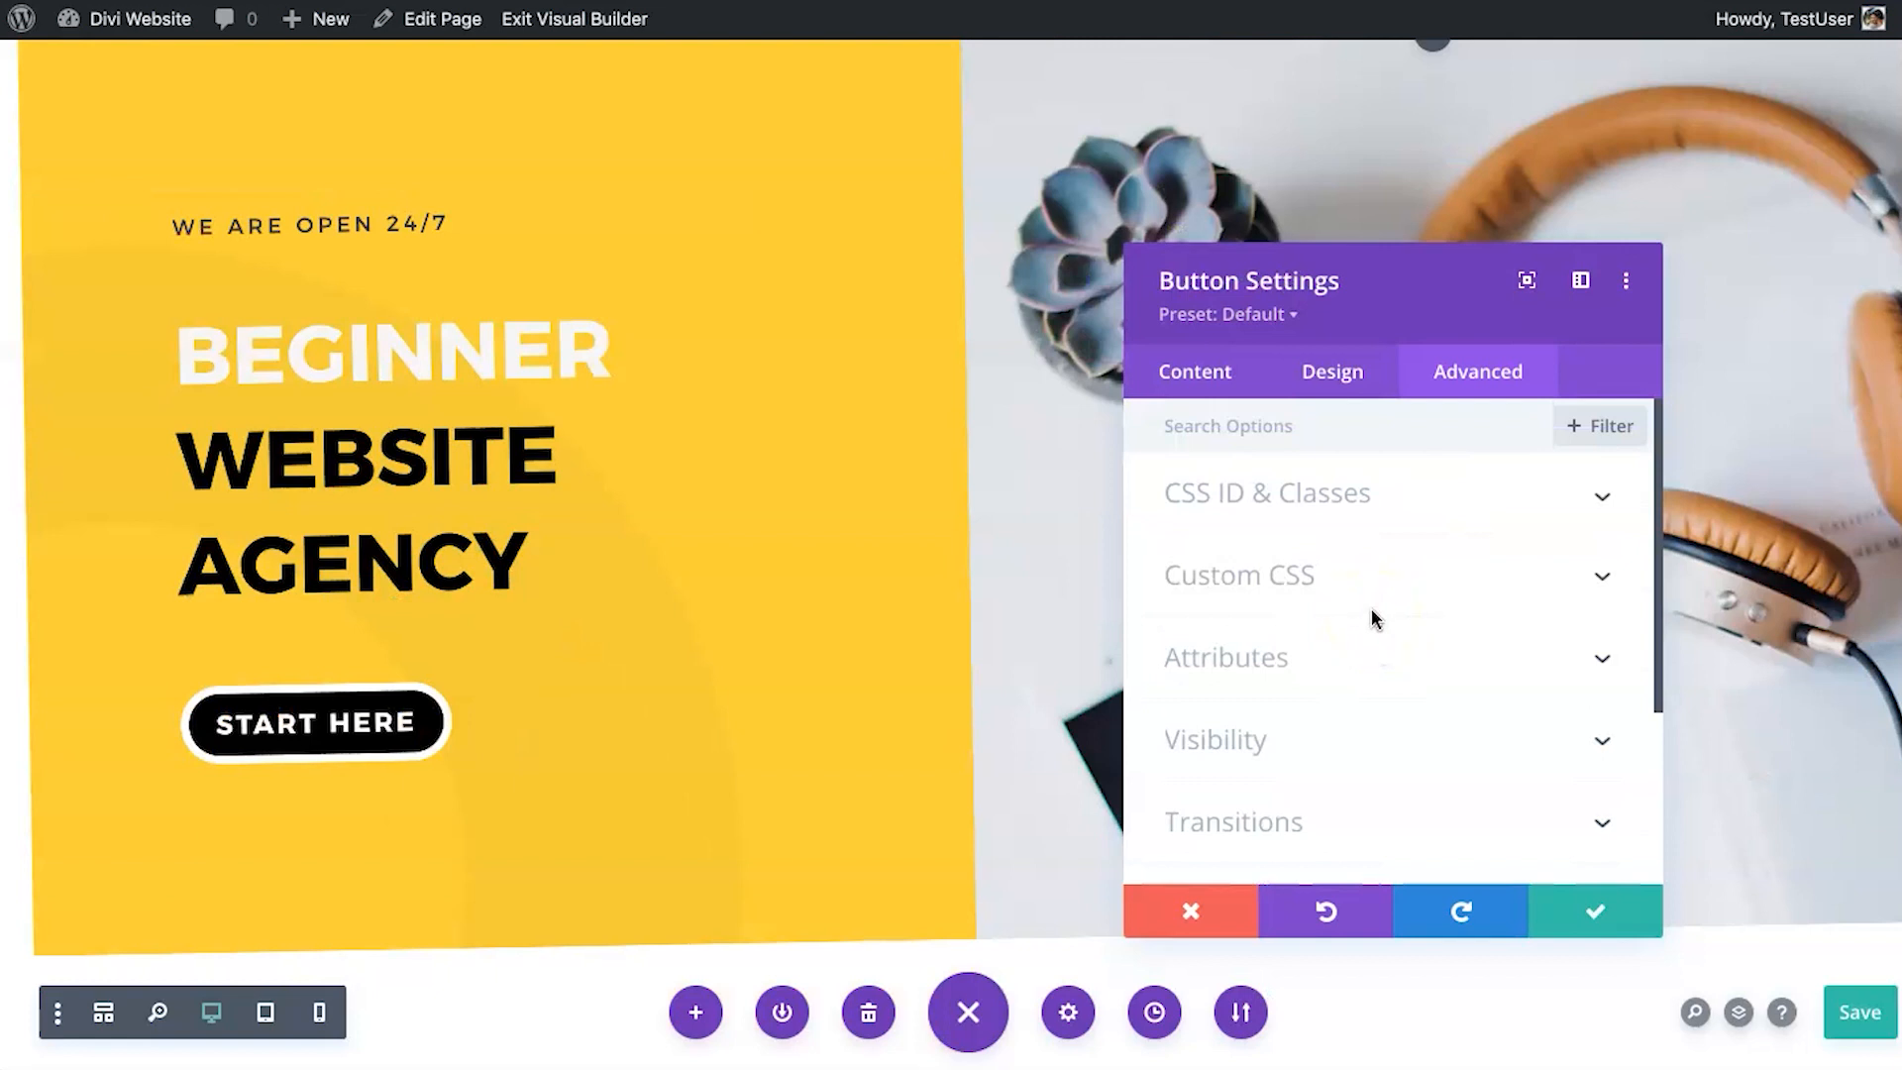
{"action": "left_click", "coordinate": [1297, 500]}
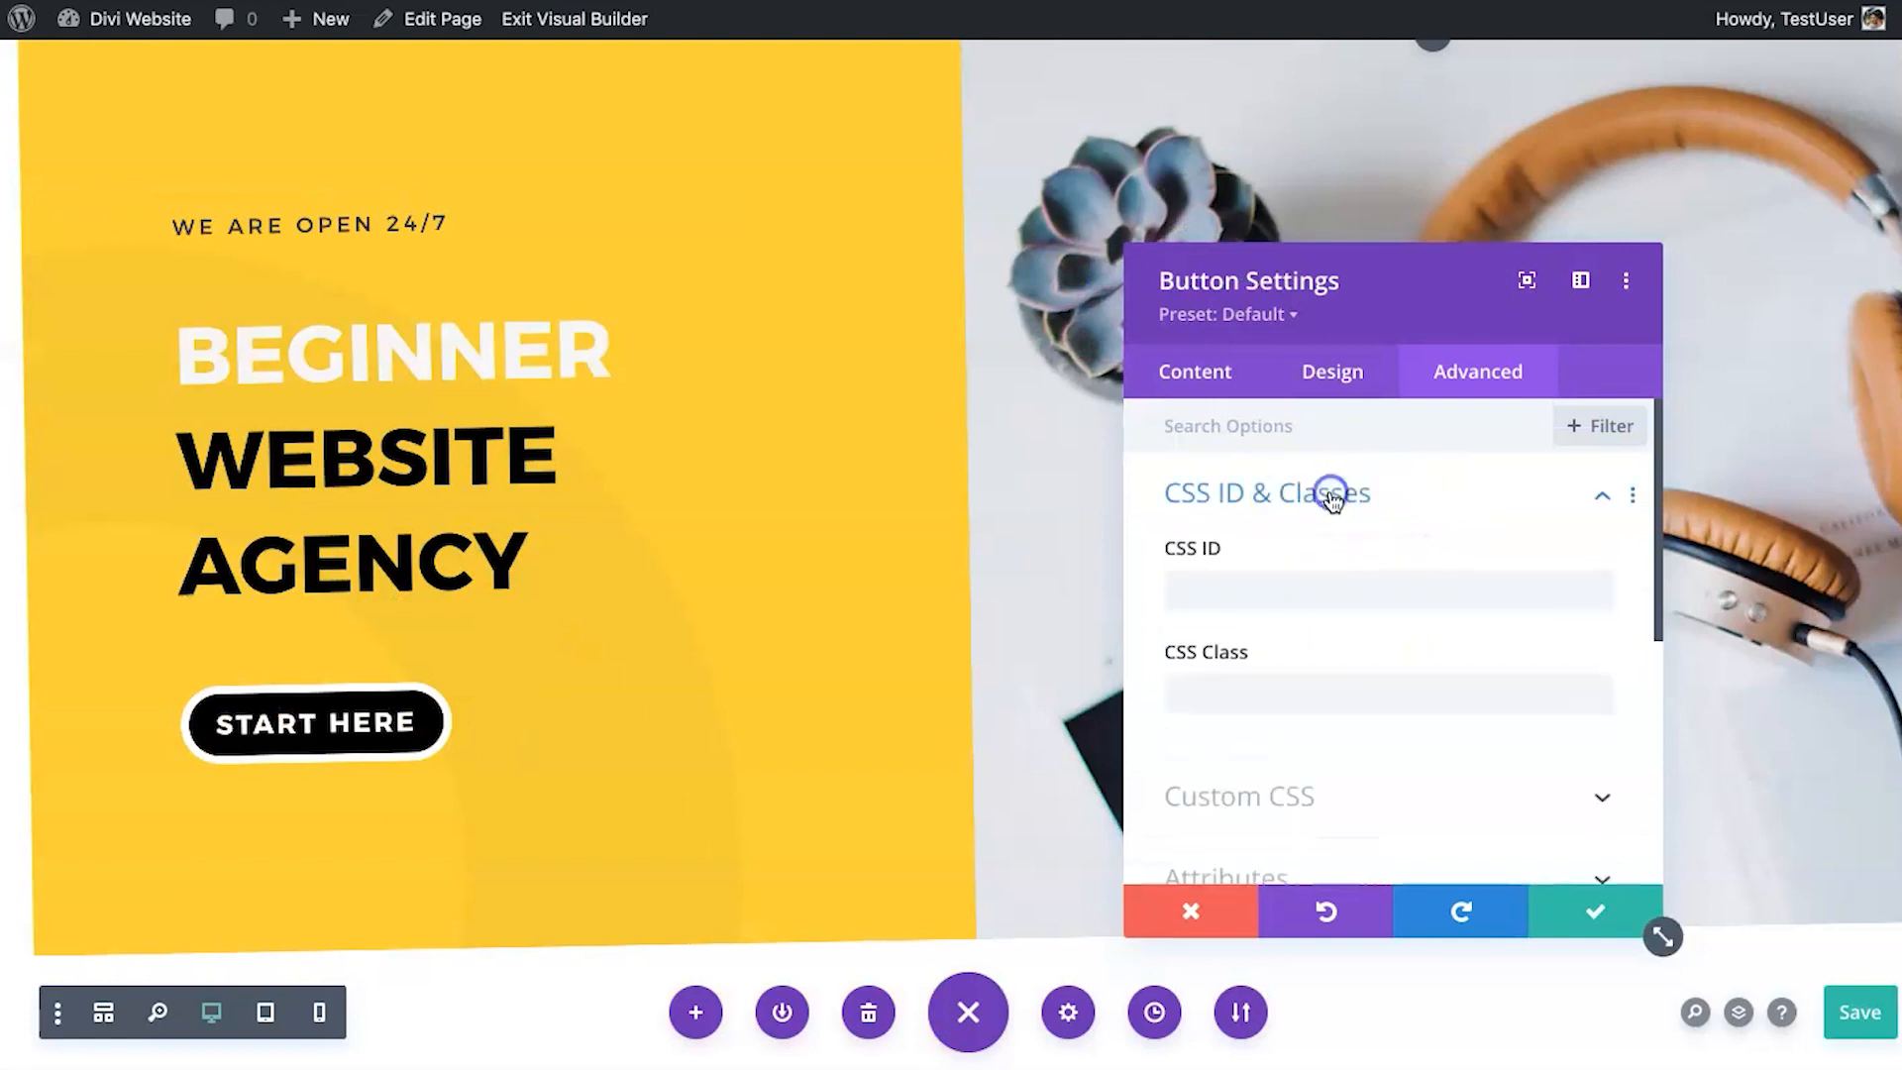
{"action": "left_click", "coordinate": [1241, 693]}
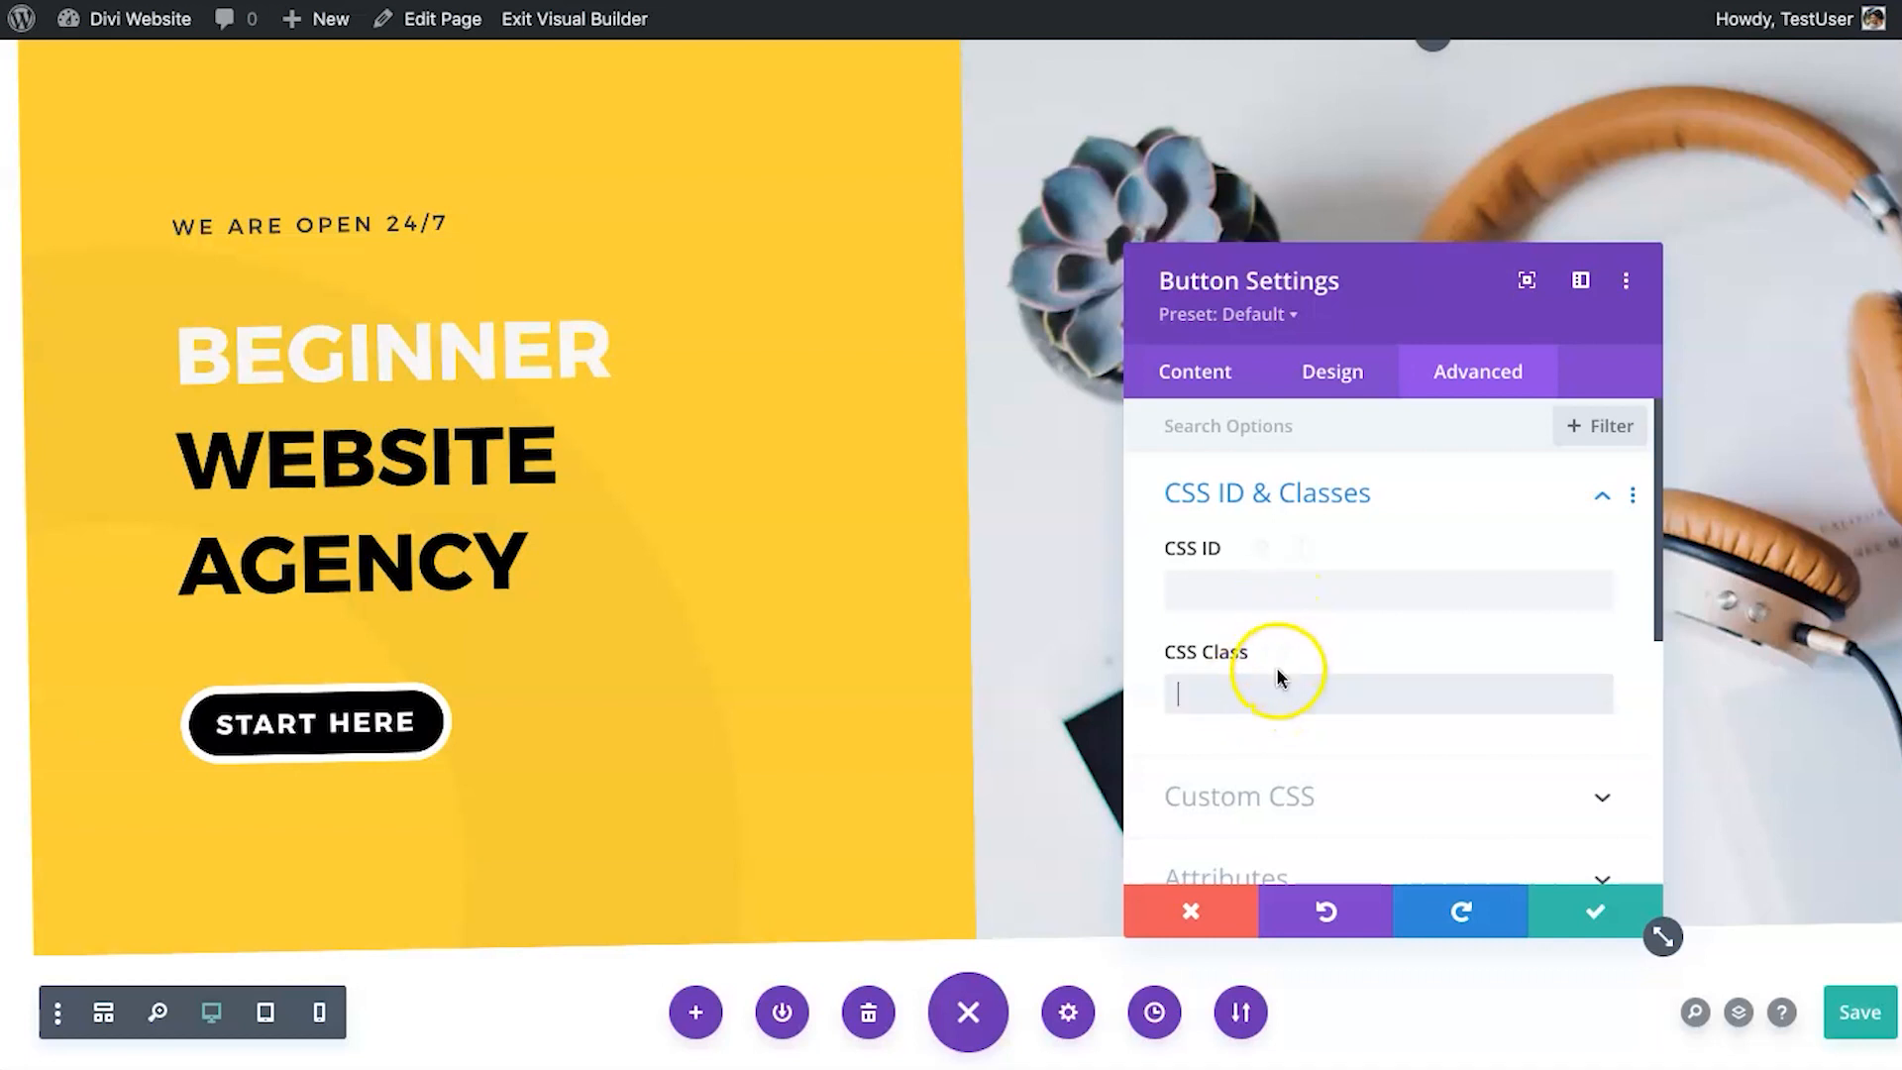
{"action": "left_click", "coordinate": [1185, 586]}
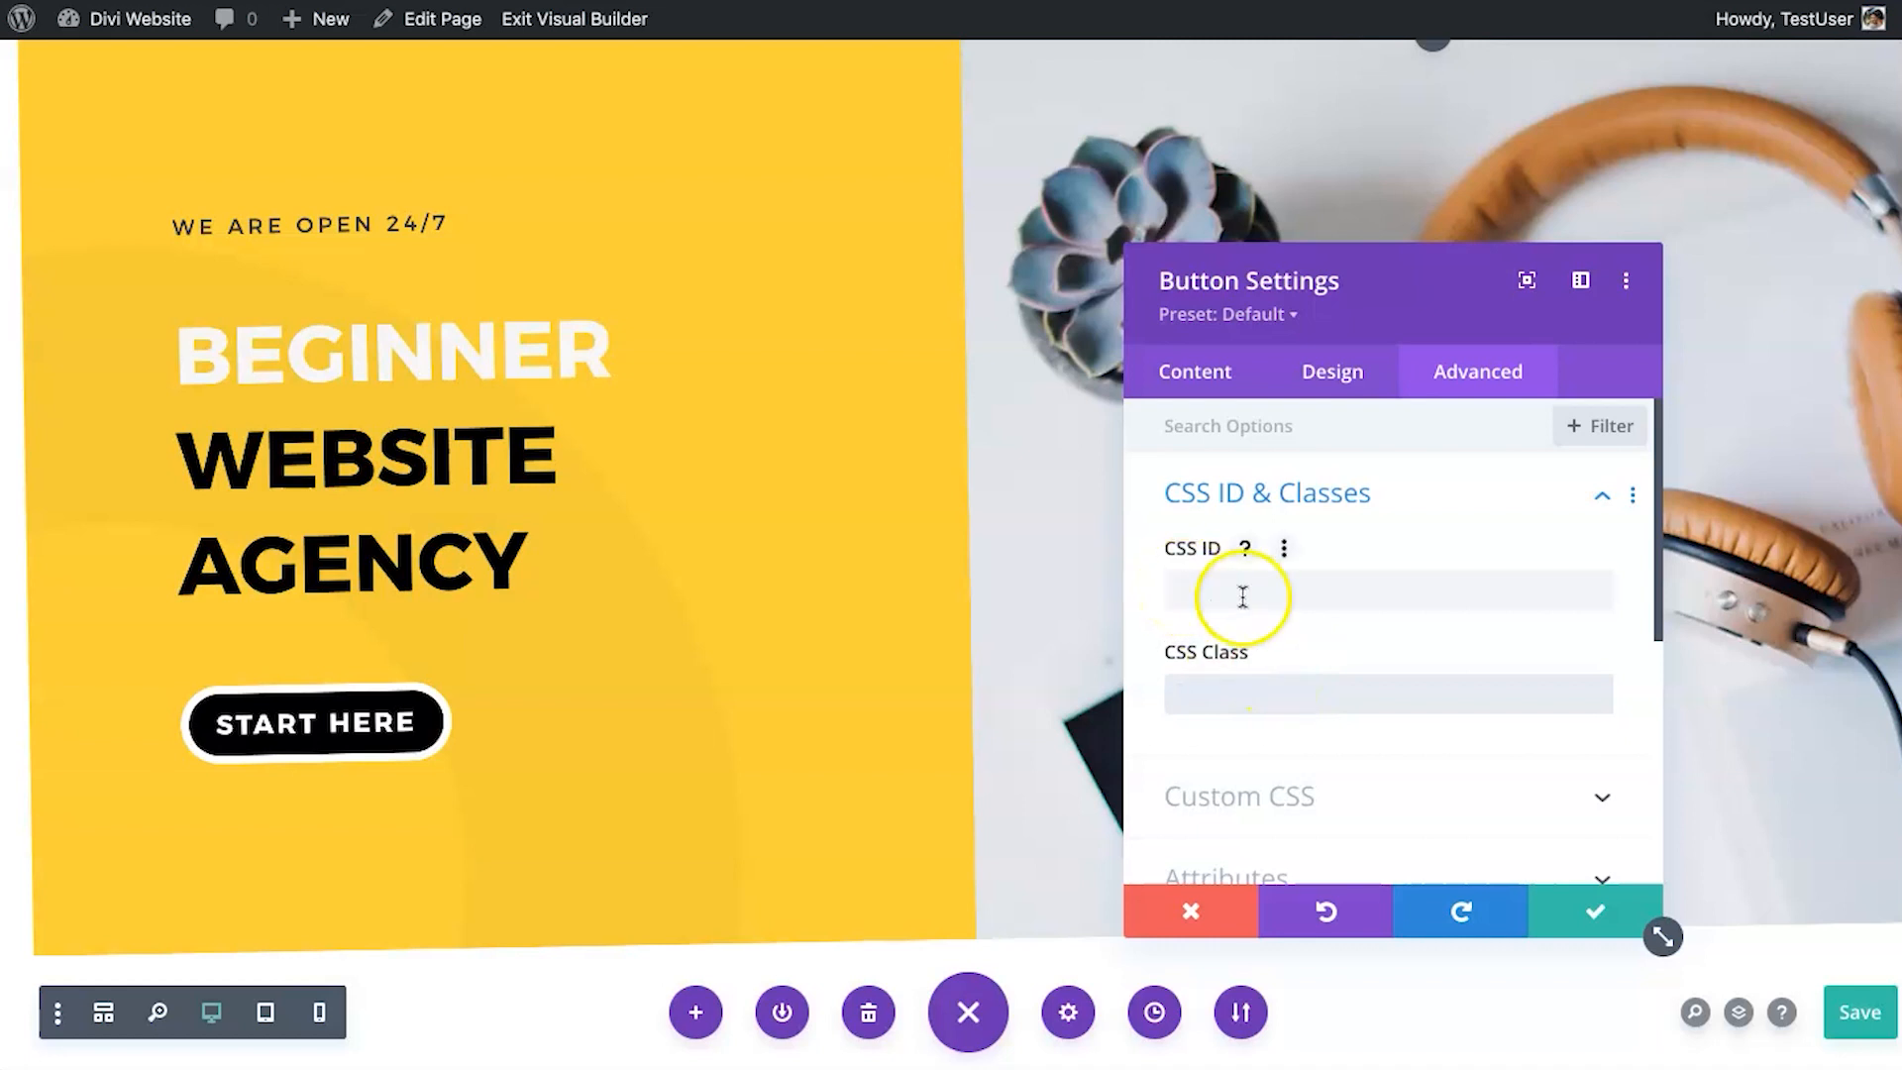
{"action": "left_click", "coordinate": [1338, 506]}
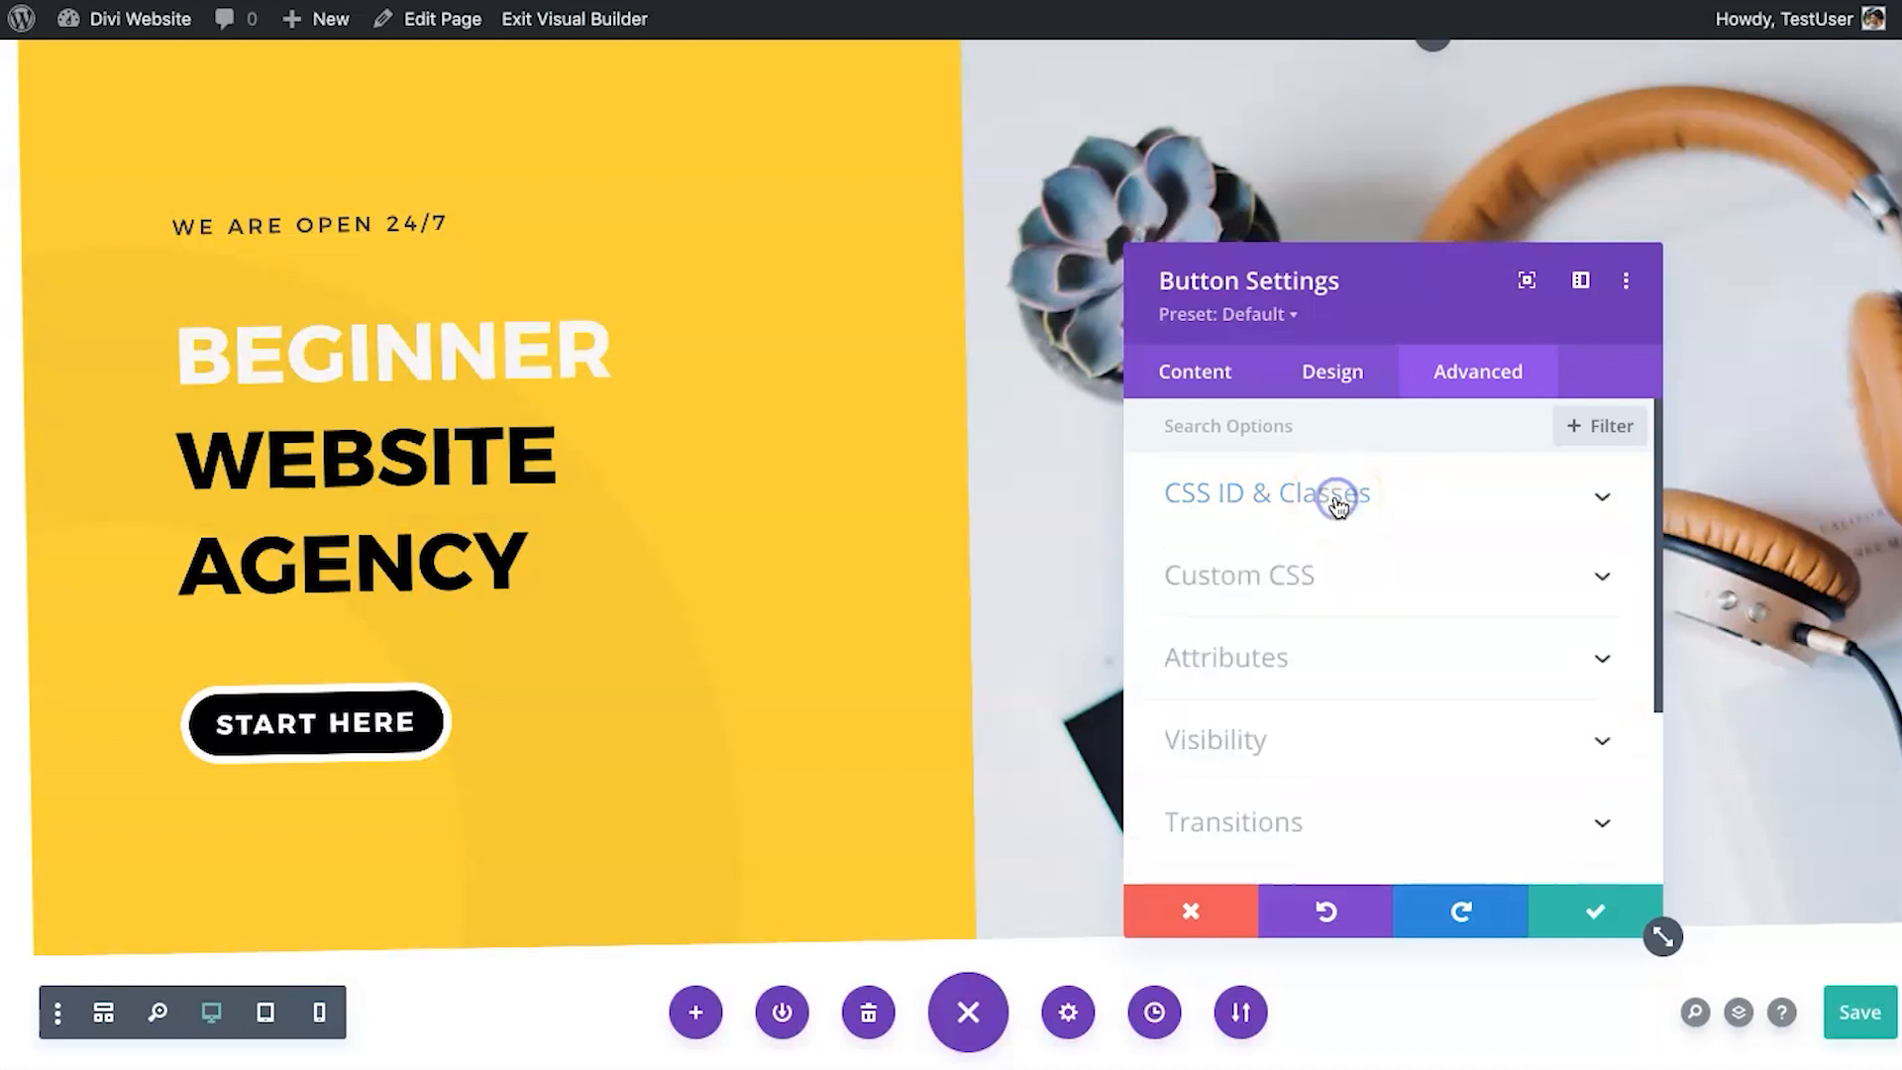
Examine the button's Custom CSS boxes, including Before, Main Element and After, and collapse the section.
{"action": "left_click", "coordinate": [1389, 578]}
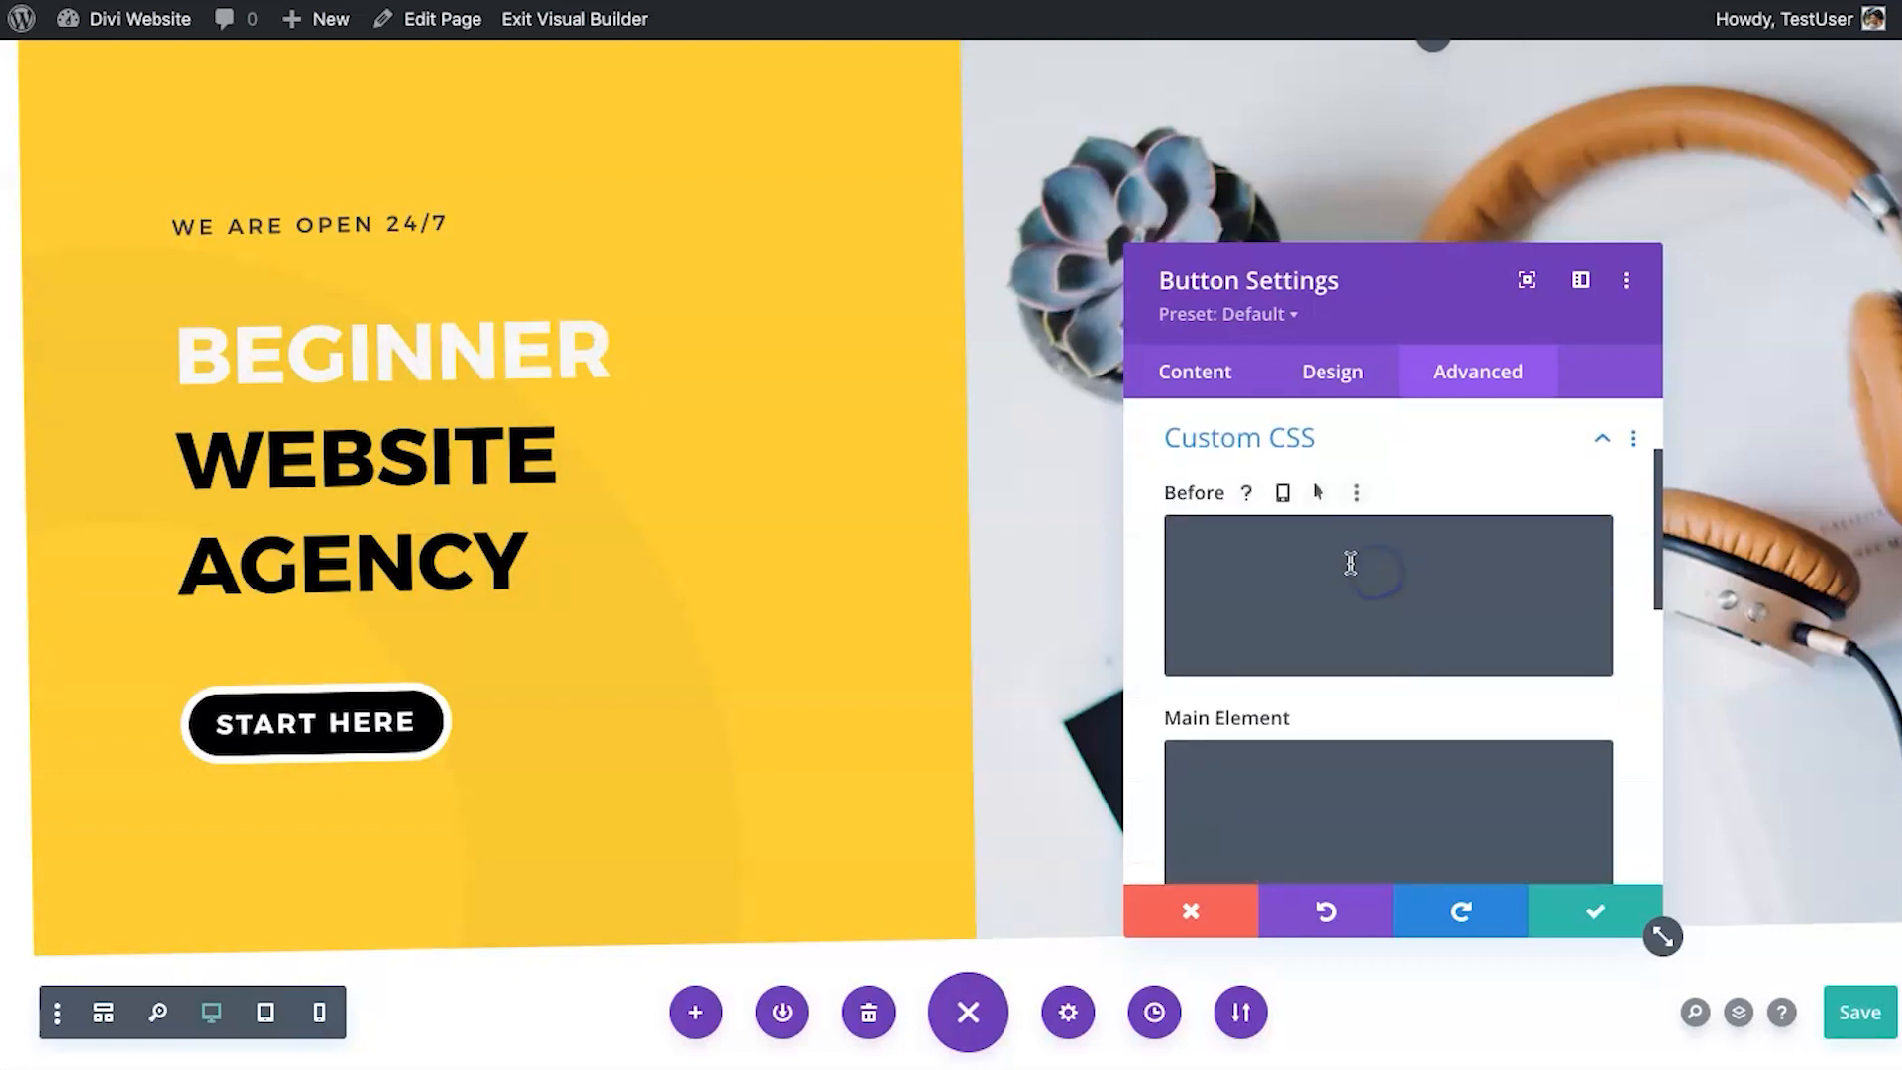
{"action": "scroll", "coordinate": [1473, 637], "scroll_direction": "down", "scroll_amount": 1}
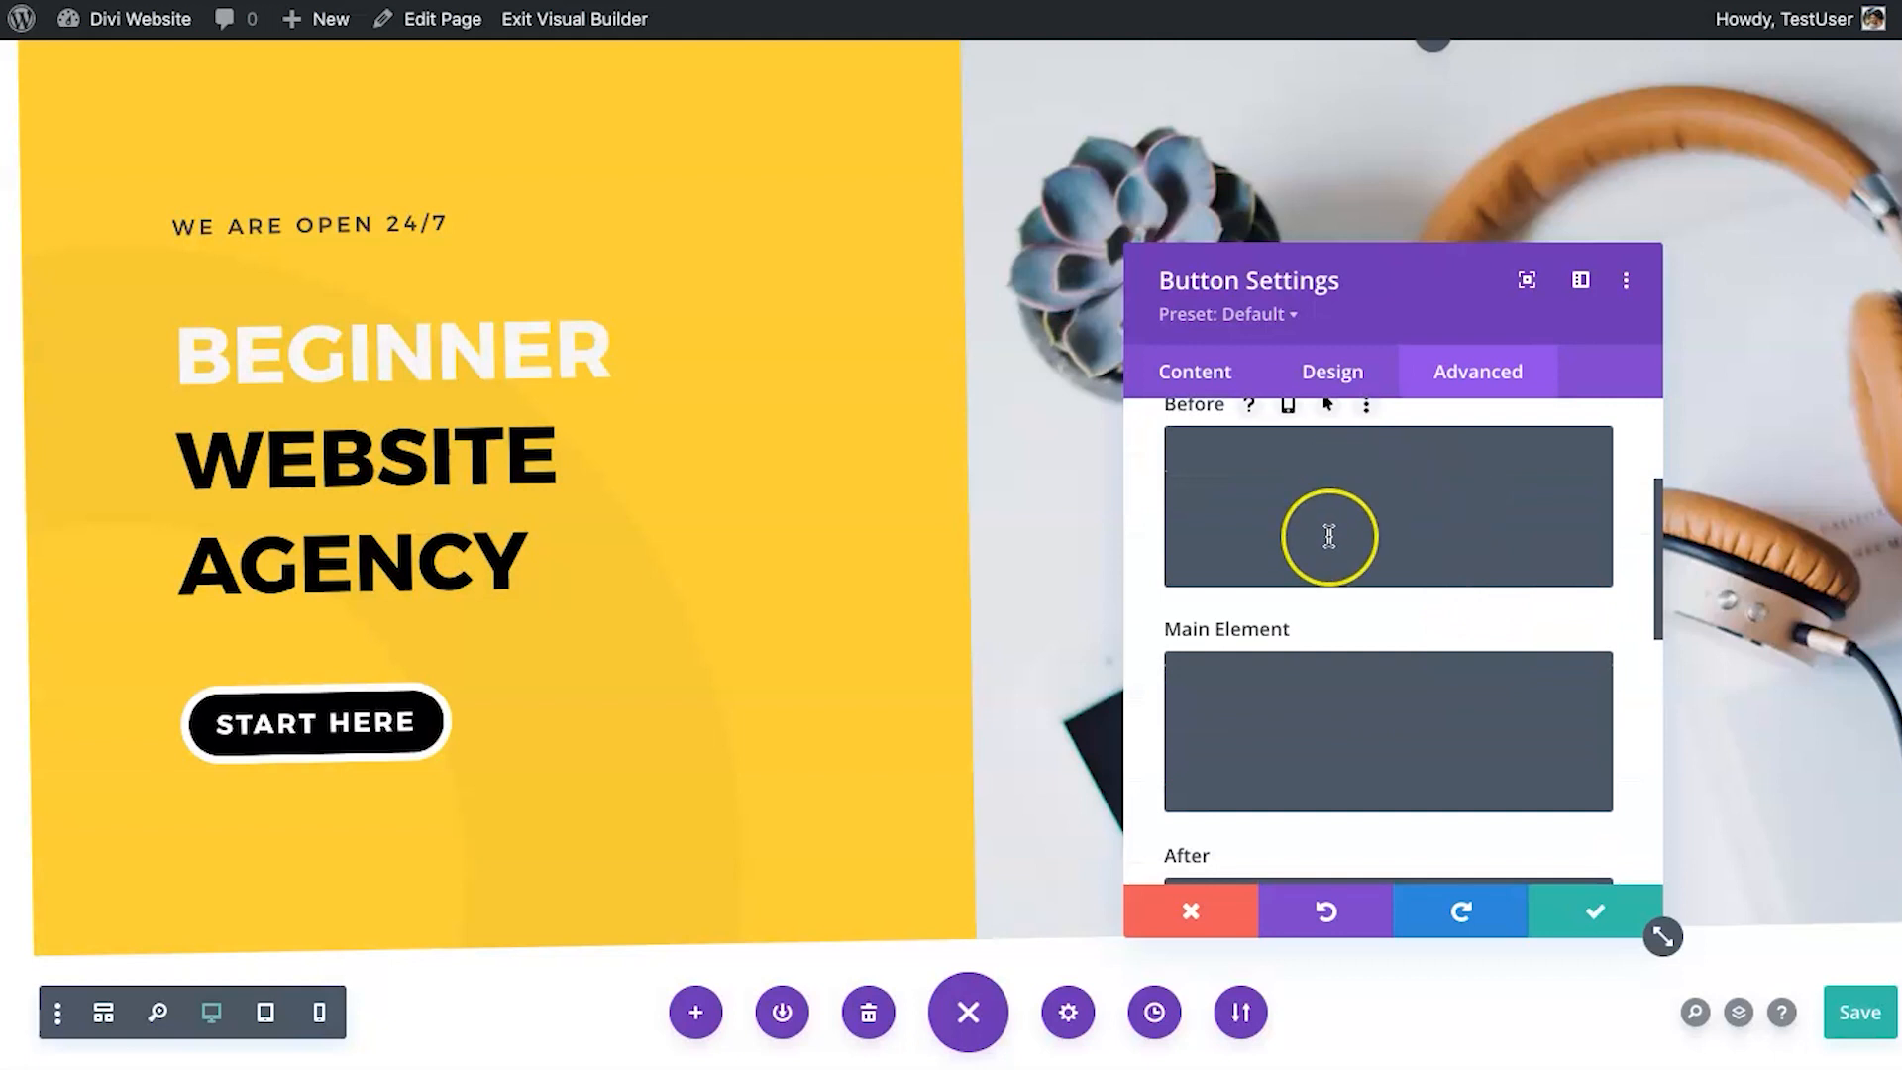
{"action": "scroll", "coordinate": [1329, 535], "scroll_direction": "down", "scroll_amount": 3}
{"action": "scroll", "coordinate": [1328, 535], "scroll_direction": "up", "scroll_amount": 2}
{"action": "scroll", "coordinate": [1330, 535], "scroll_direction": "up", "scroll_amount": 2}
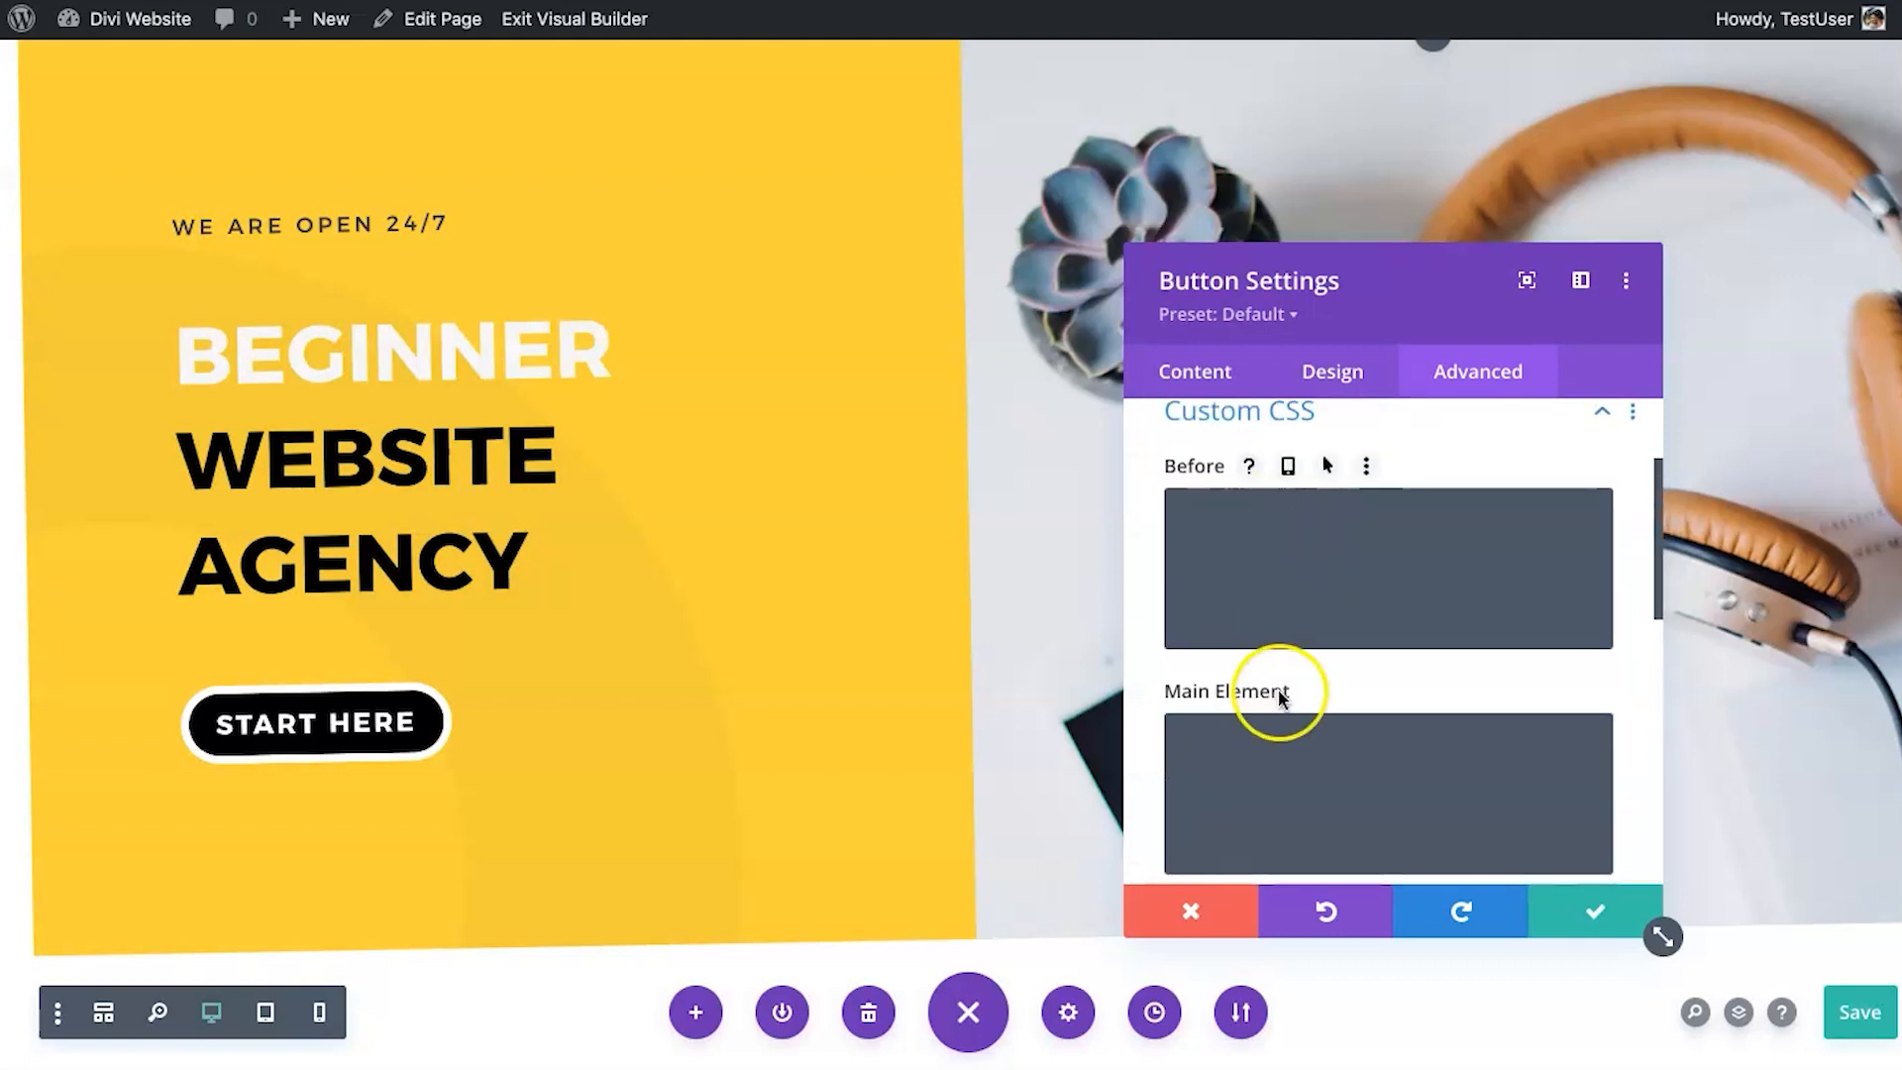
{"action": "scroll", "coordinate": [1287, 713], "scroll_direction": "down", "scroll_amount": 7}
{"action": "scroll", "coordinate": [1363, 776], "scroll_direction": "up", "scroll_amount": 6}
{"action": "scroll", "coordinate": [1460, 526], "scroll_direction": "up", "scroll_amount": 5}
{"action": "left_click", "coordinate": [1359, 546]}
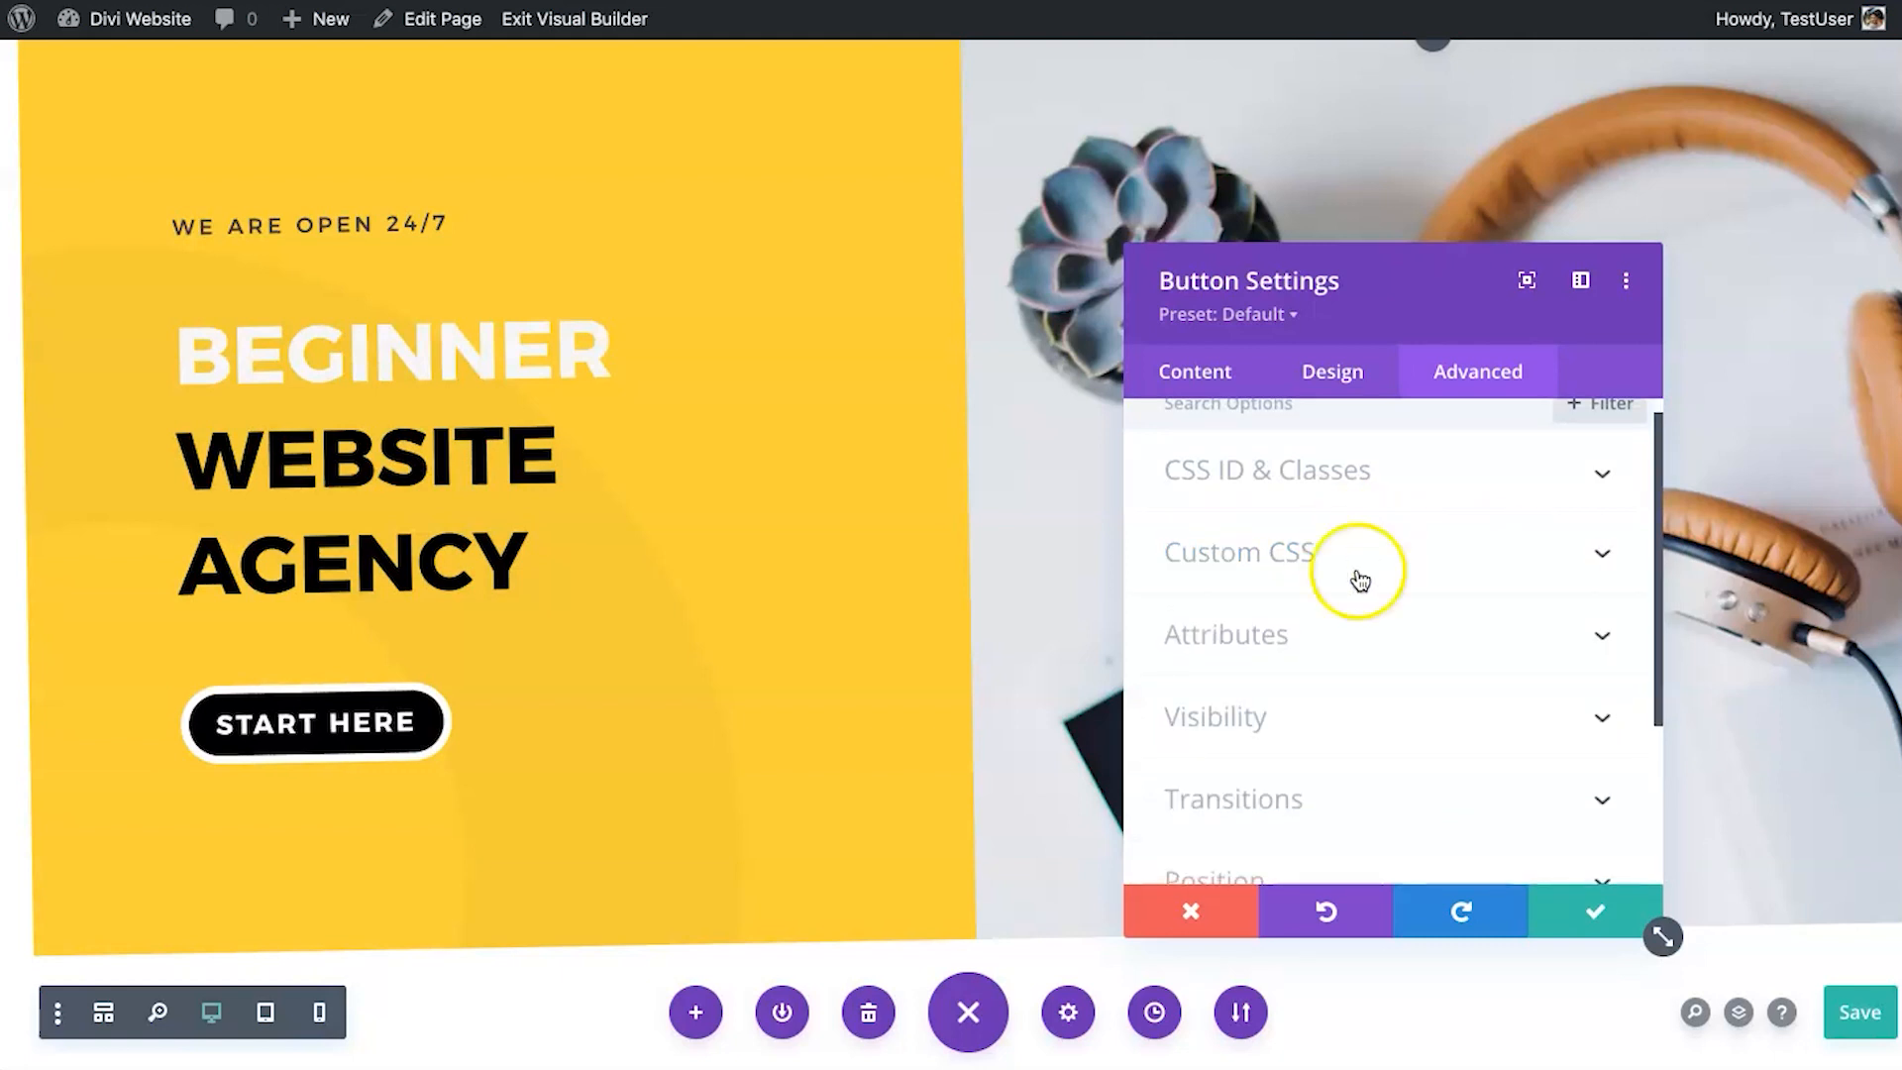
Examine the button's relationship attributes, device visibility and overflow options, and transition duration, delay and speed curve.
{"action": "left_click", "coordinate": [1327, 632]}
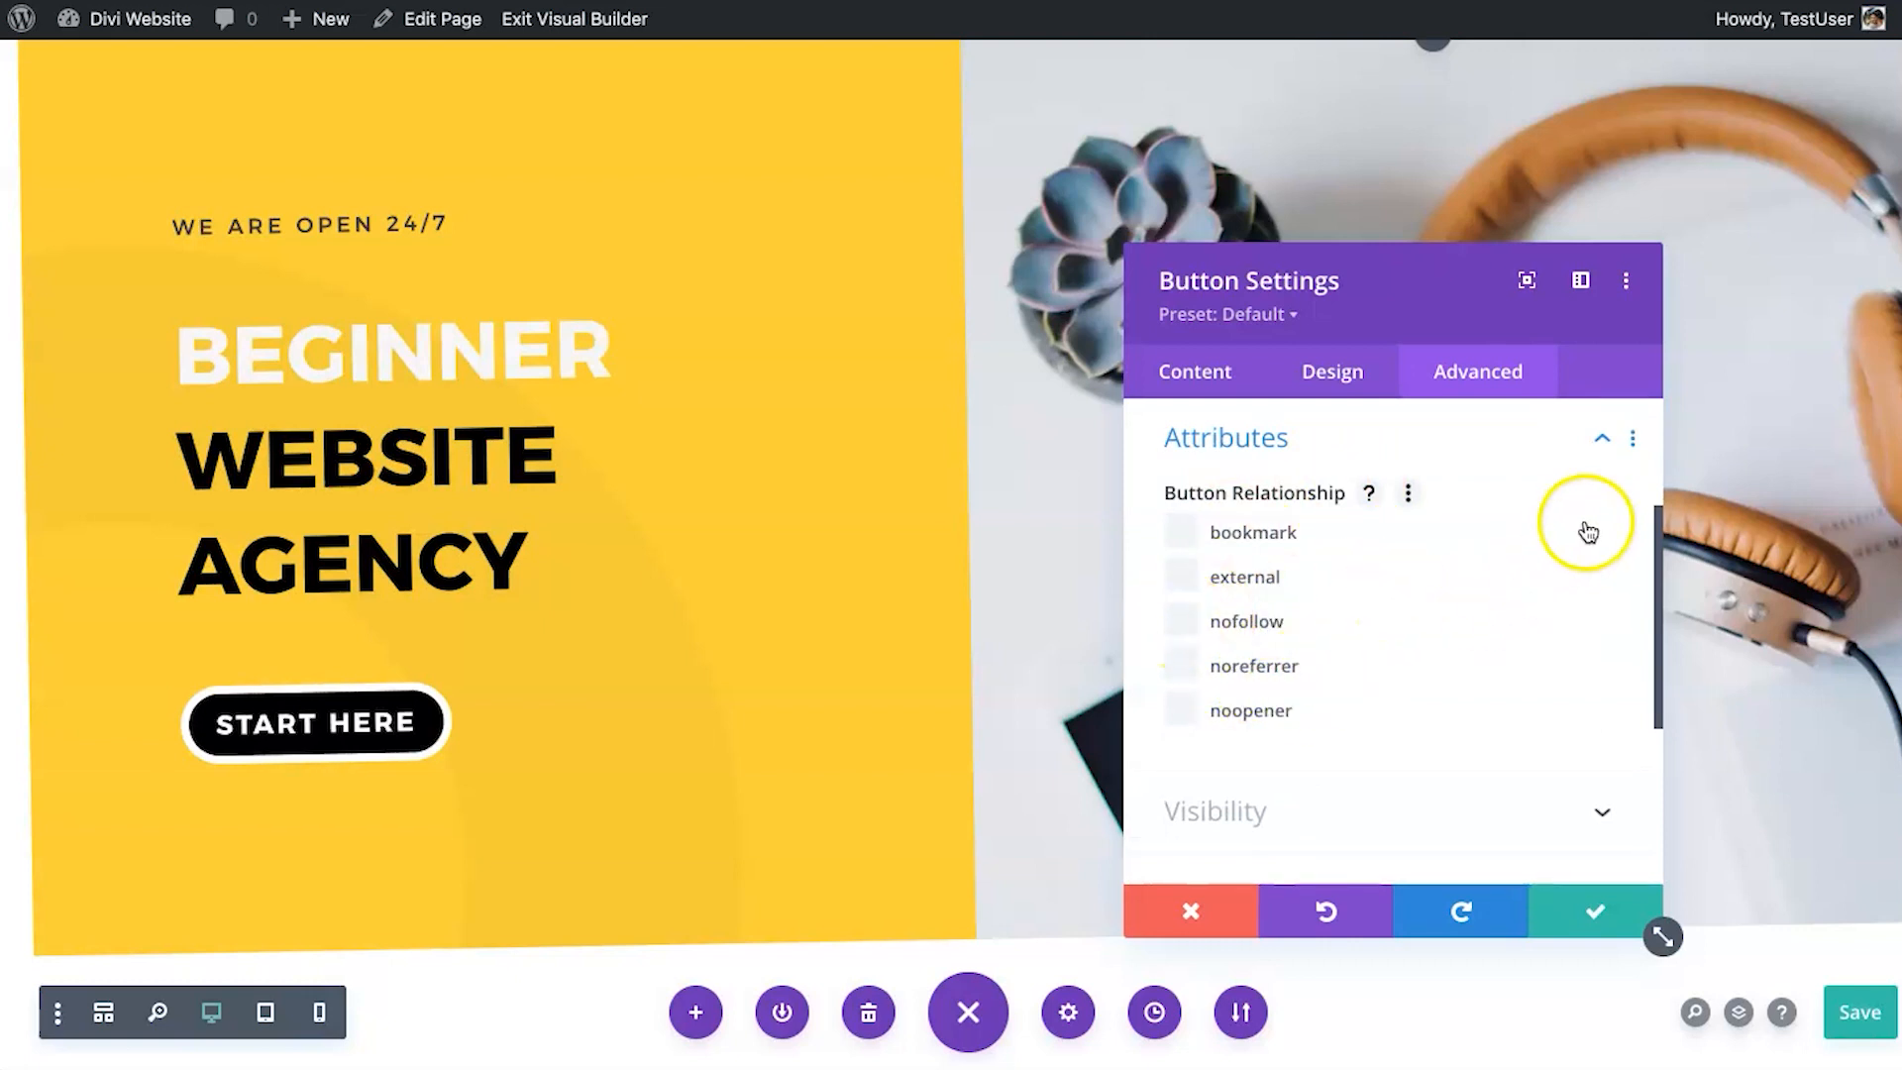
{"action": "left_click", "coordinate": [1540, 454]}
{"action": "left_click", "coordinate": [1454, 525]}
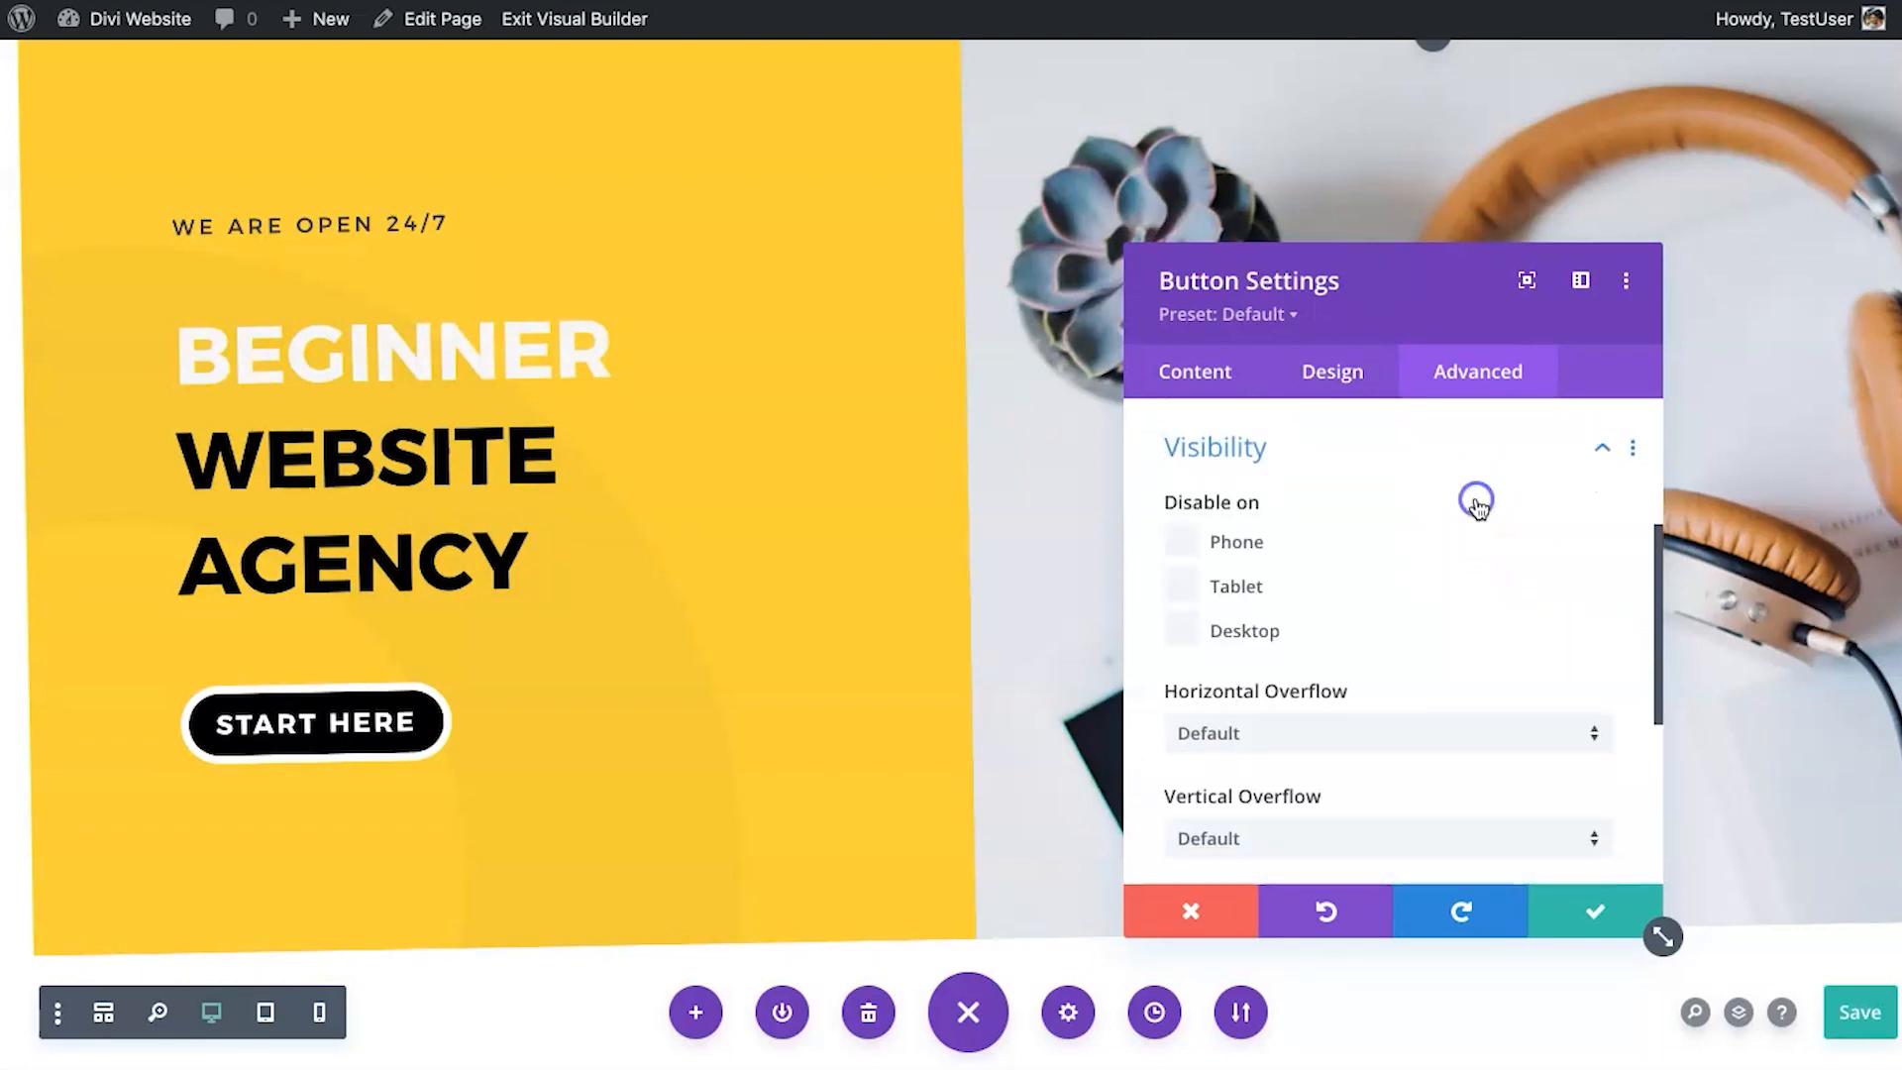
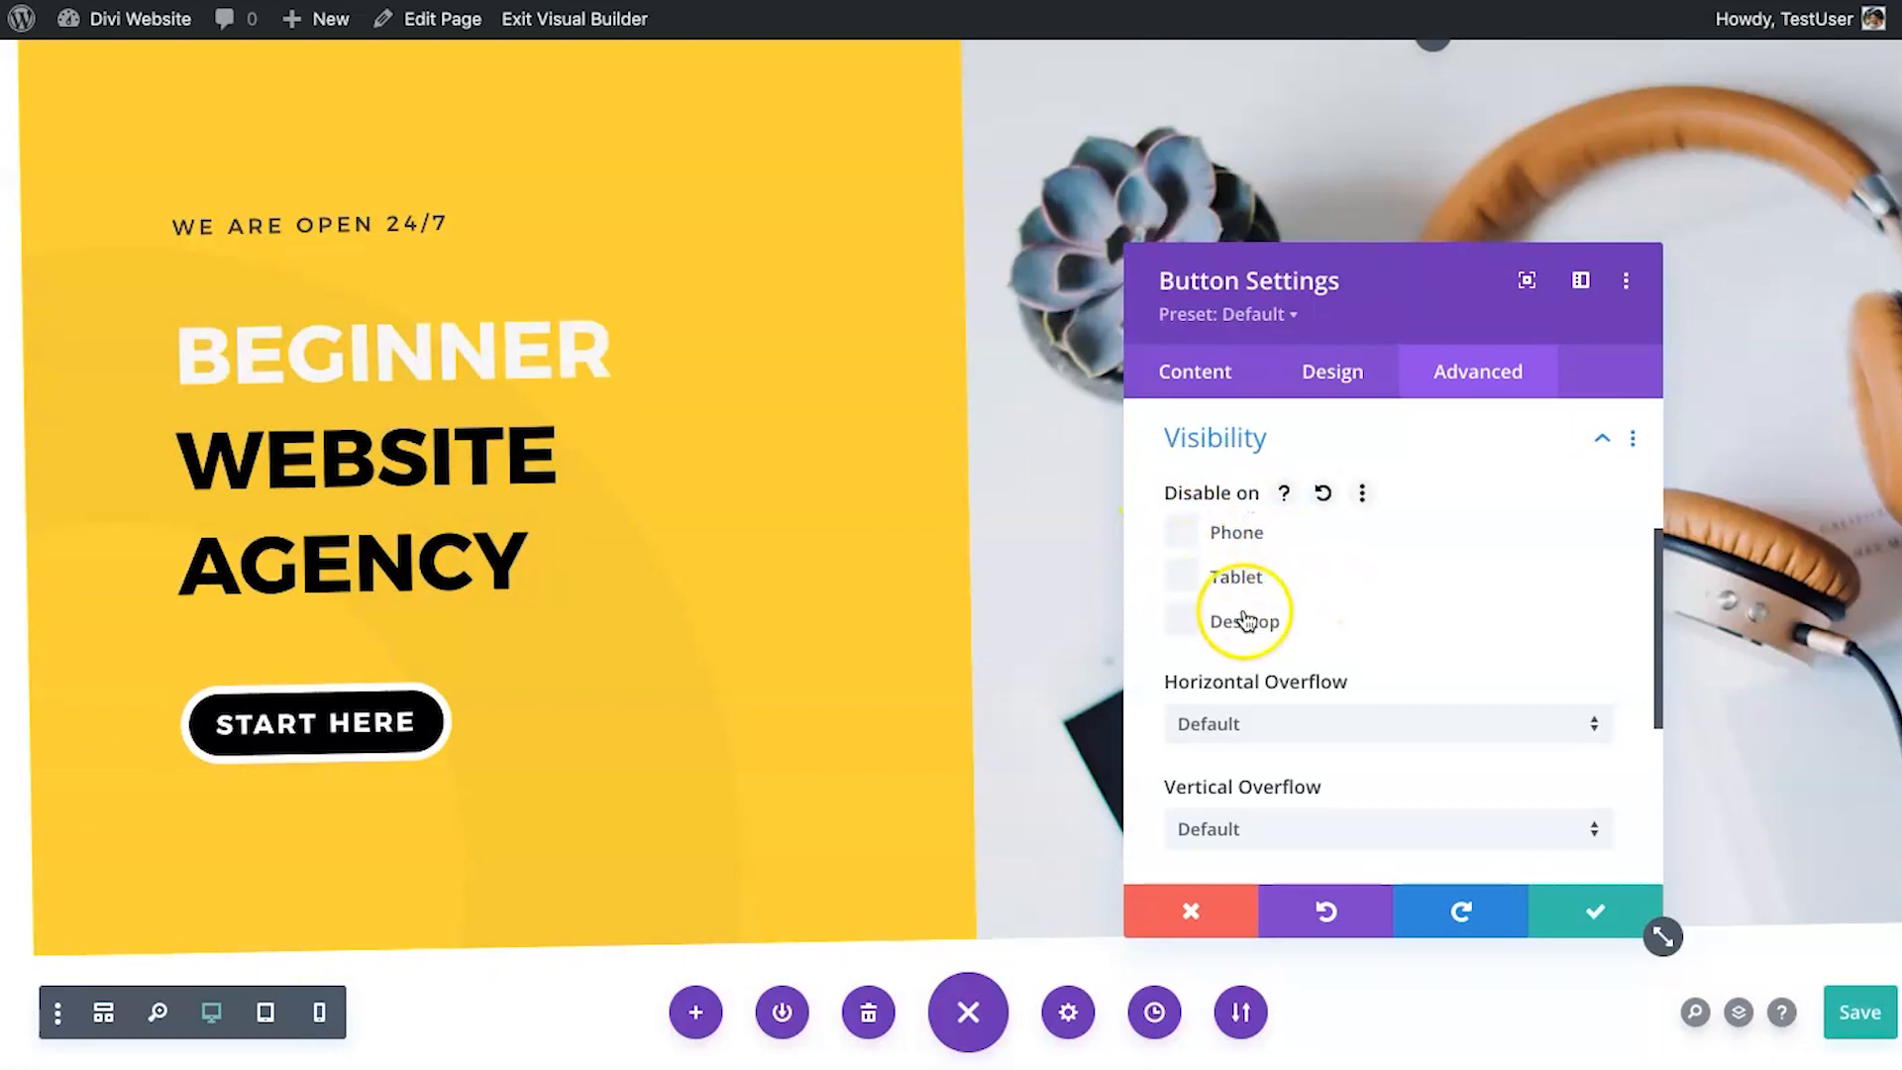
{"action": "scroll", "coordinate": [1382, 667], "scroll_direction": "down", "scroll_amount": 3}
{"action": "left_click", "coordinate": [1383, 670]}
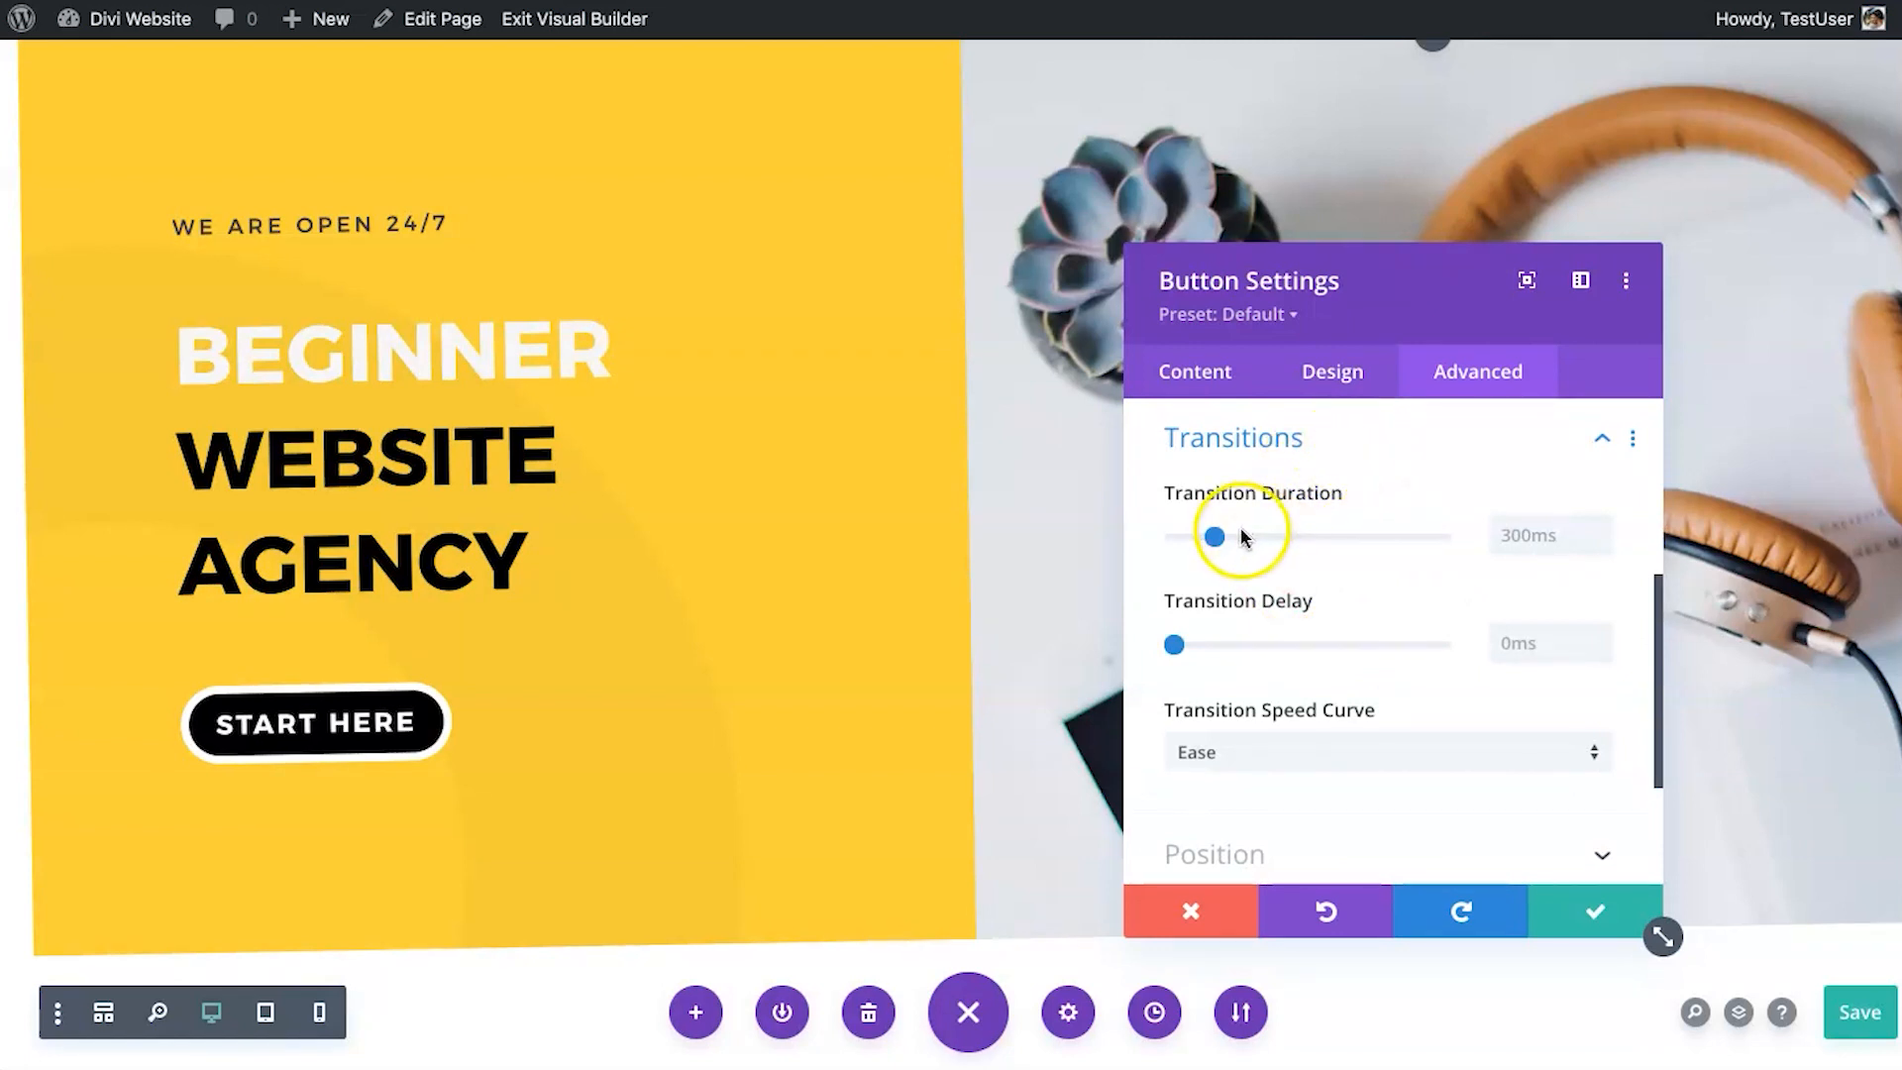
{"action": "left_click", "coordinate": [1368, 460]}
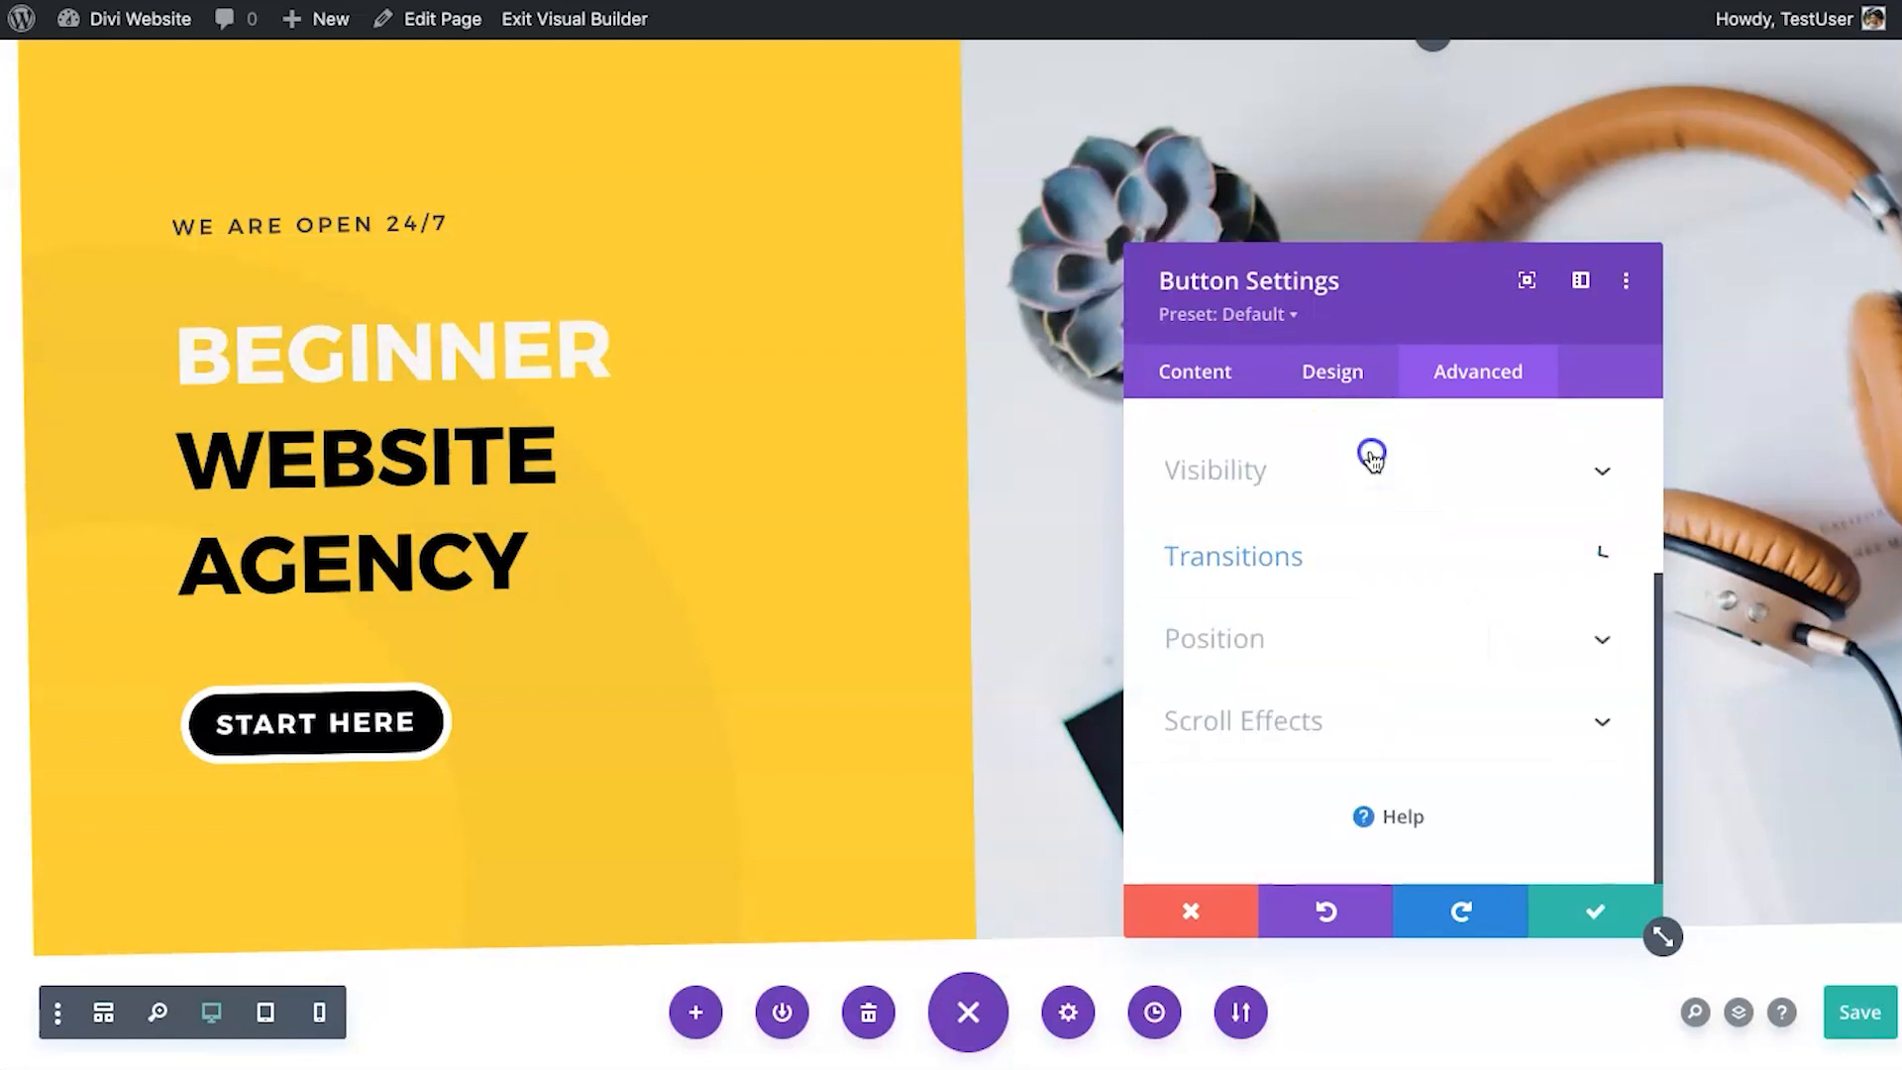
Try adjusting the button's Z Index, clear the entered value and collapse the Position section.
{"action": "left_click", "coordinate": [1369, 642]}
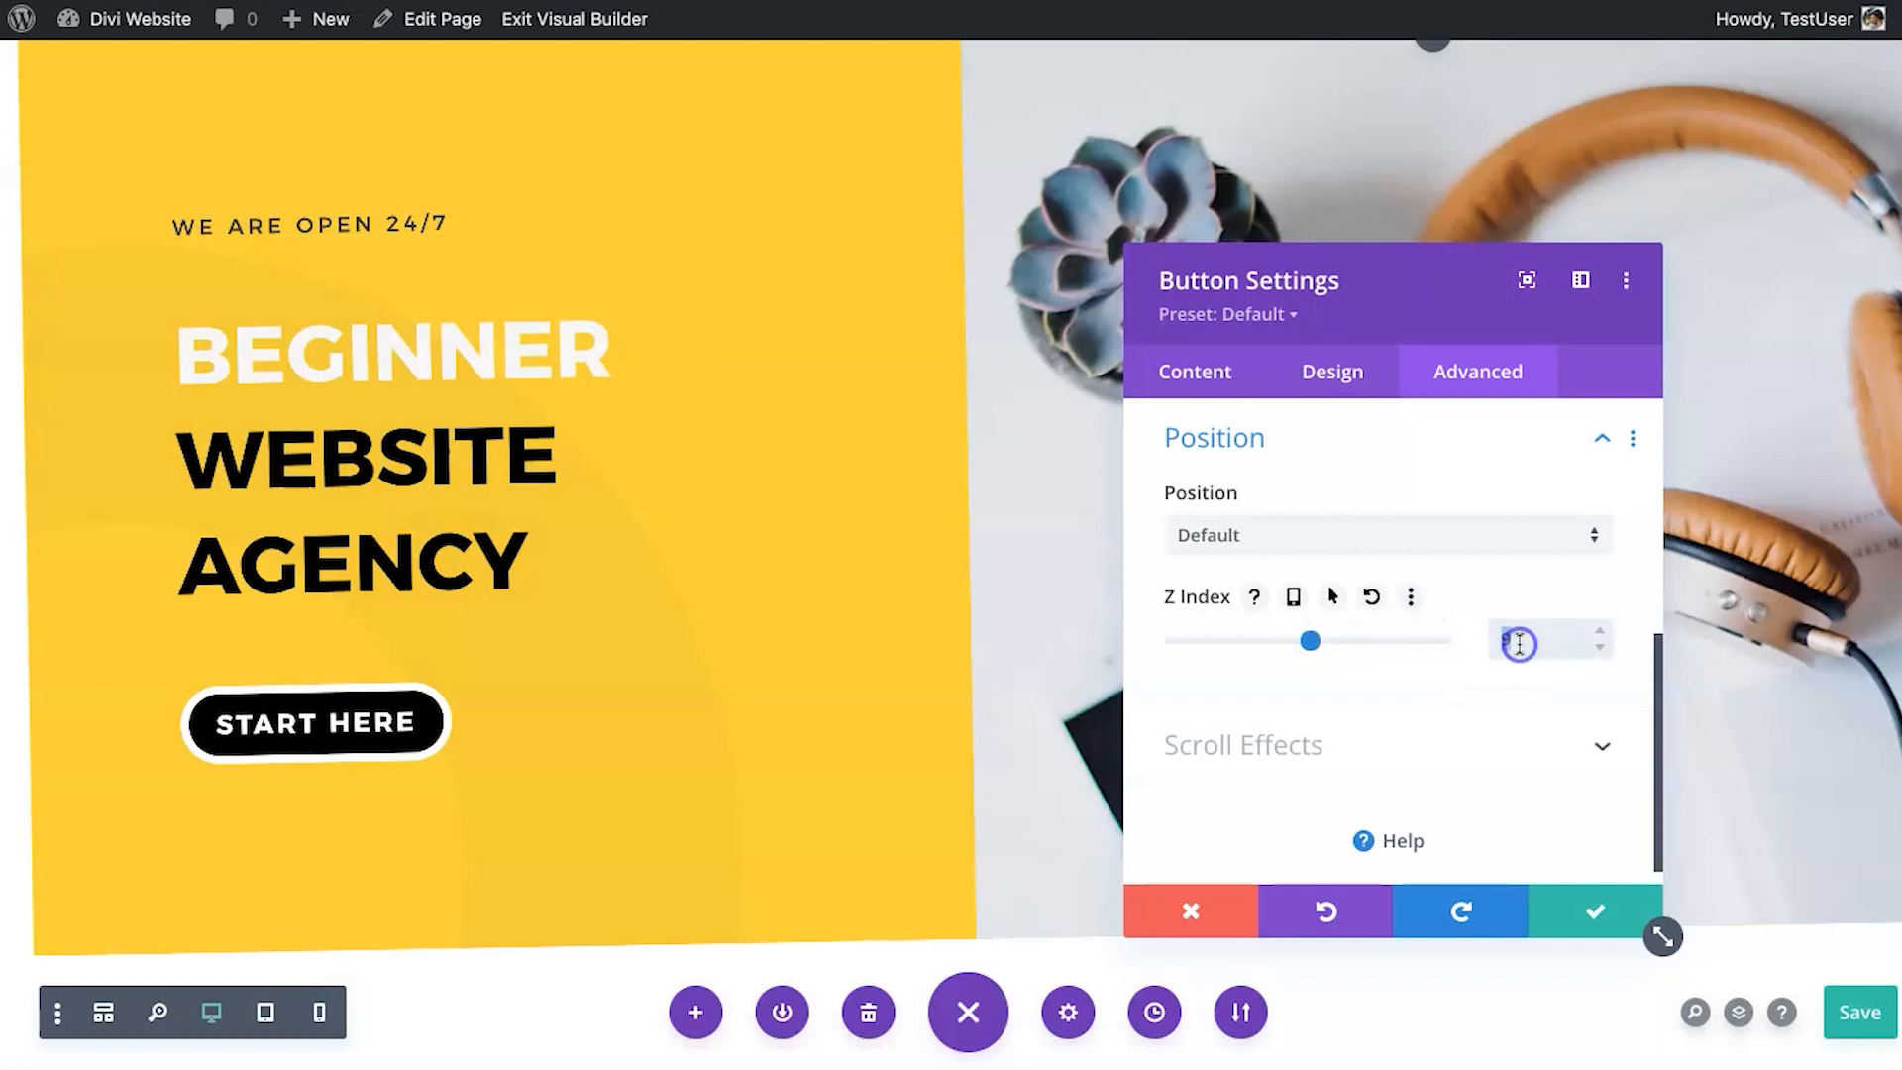
{"action": "key", "text": "BackSpace"}
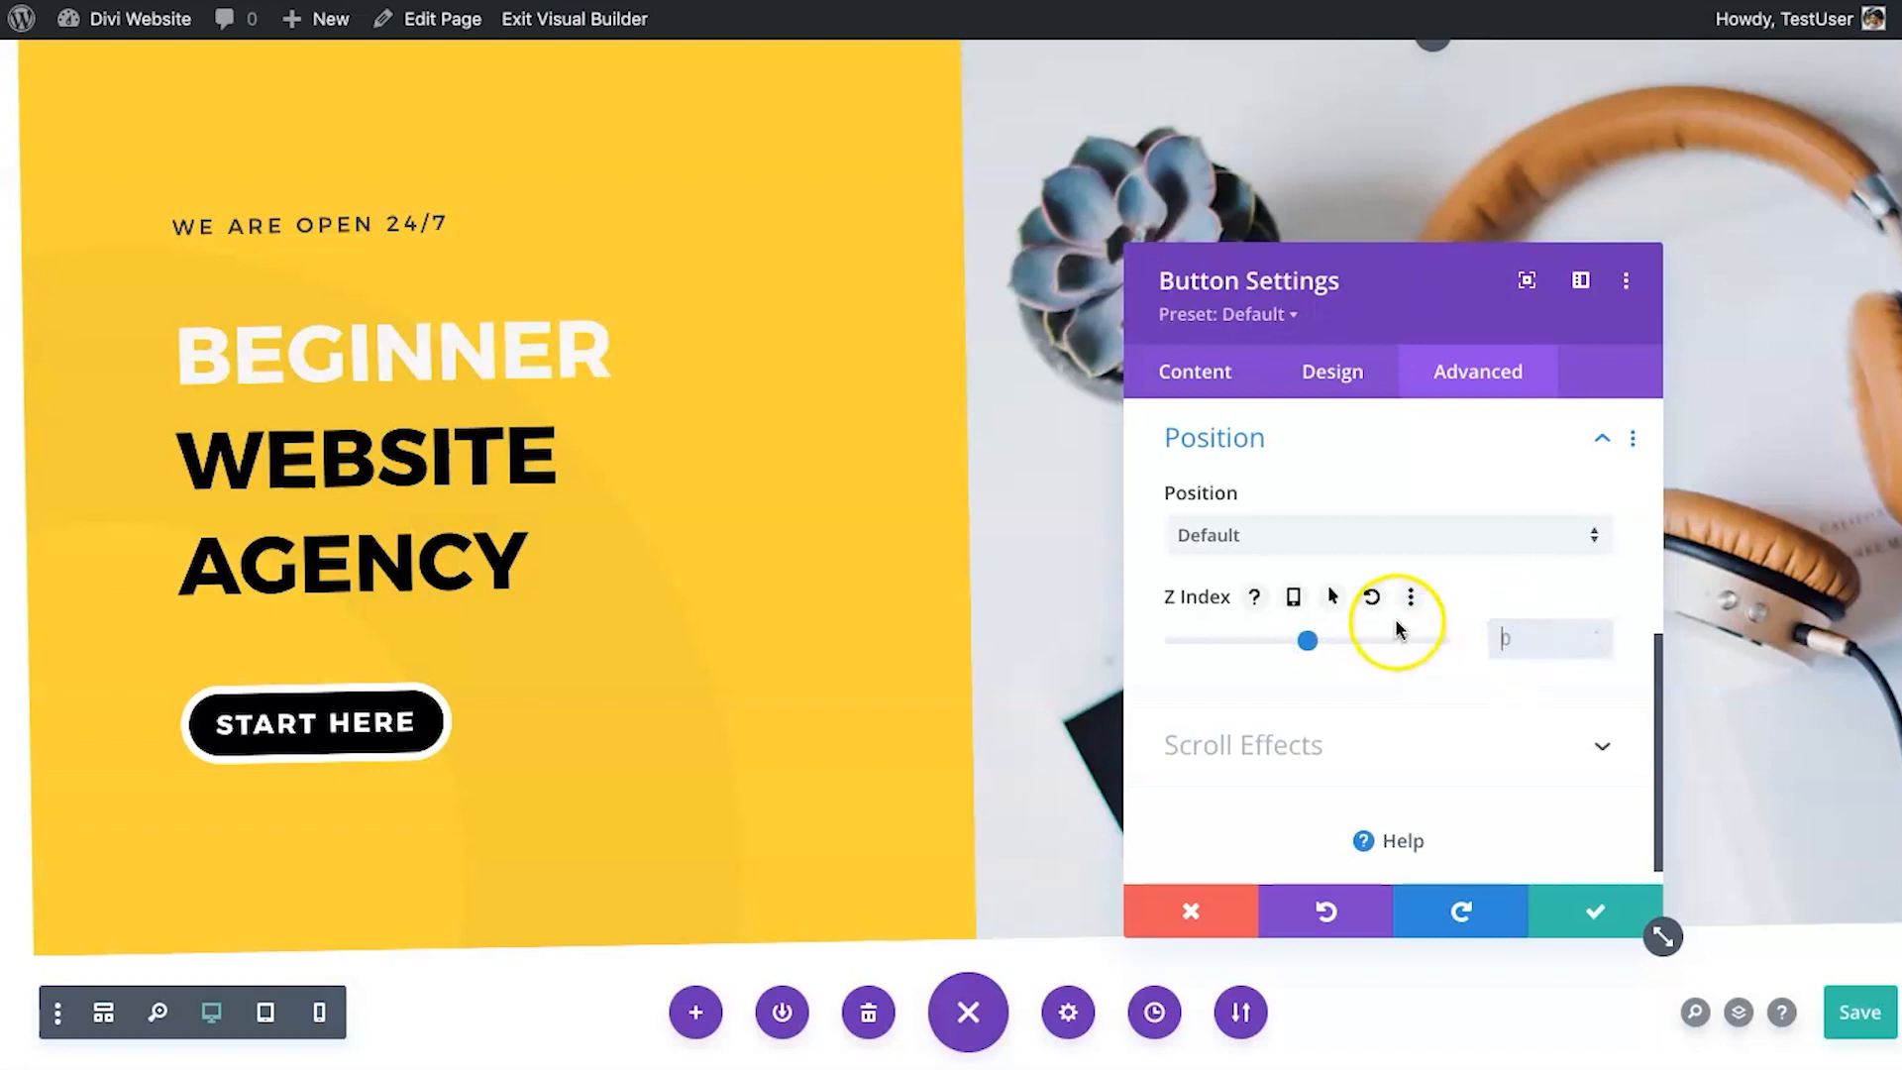
{"action": "left_click", "coordinate": [1414, 462]}
Examine the button's scroll transform effects and motion effect trigger, and save the button settings.
{"action": "left_click", "coordinate": [1412, 761]}
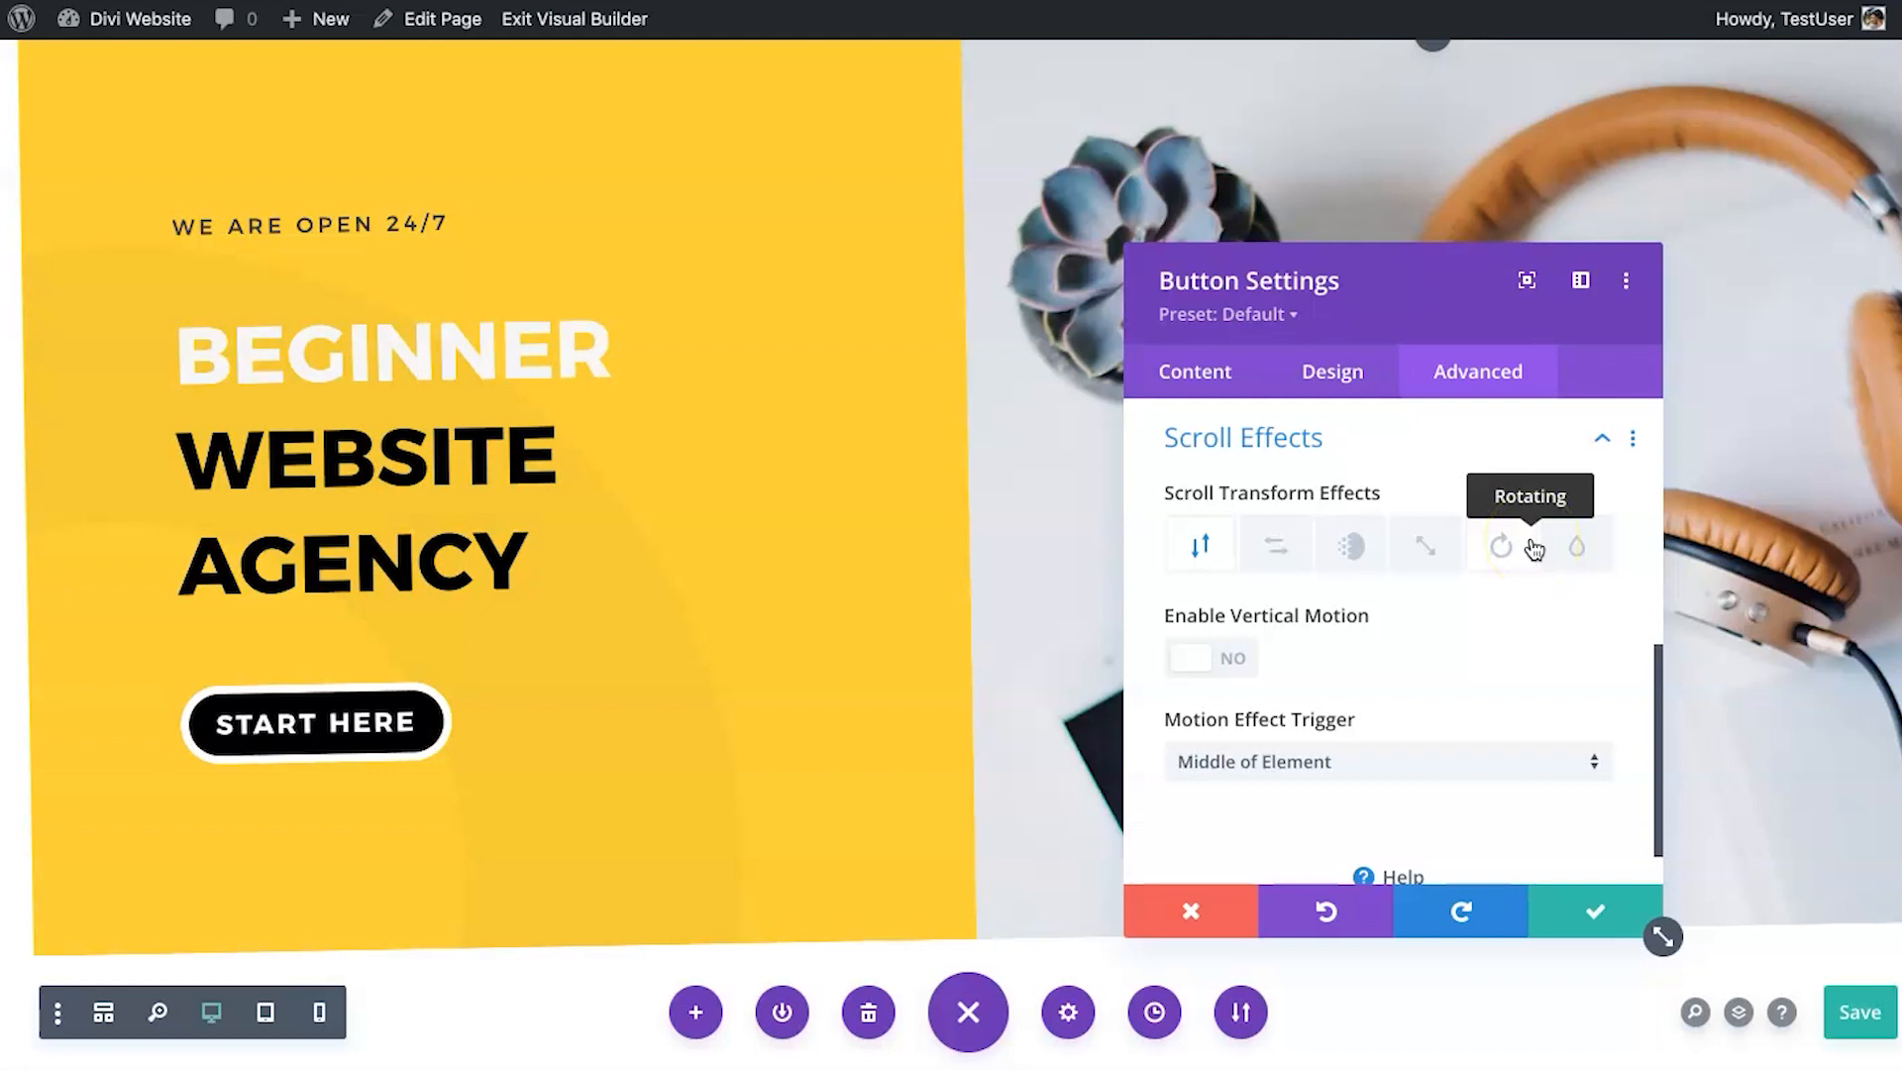
{"action": "scroll", "coordinate": [1482, 715], "scroll_direction": "down", "scroll_amount": 1}
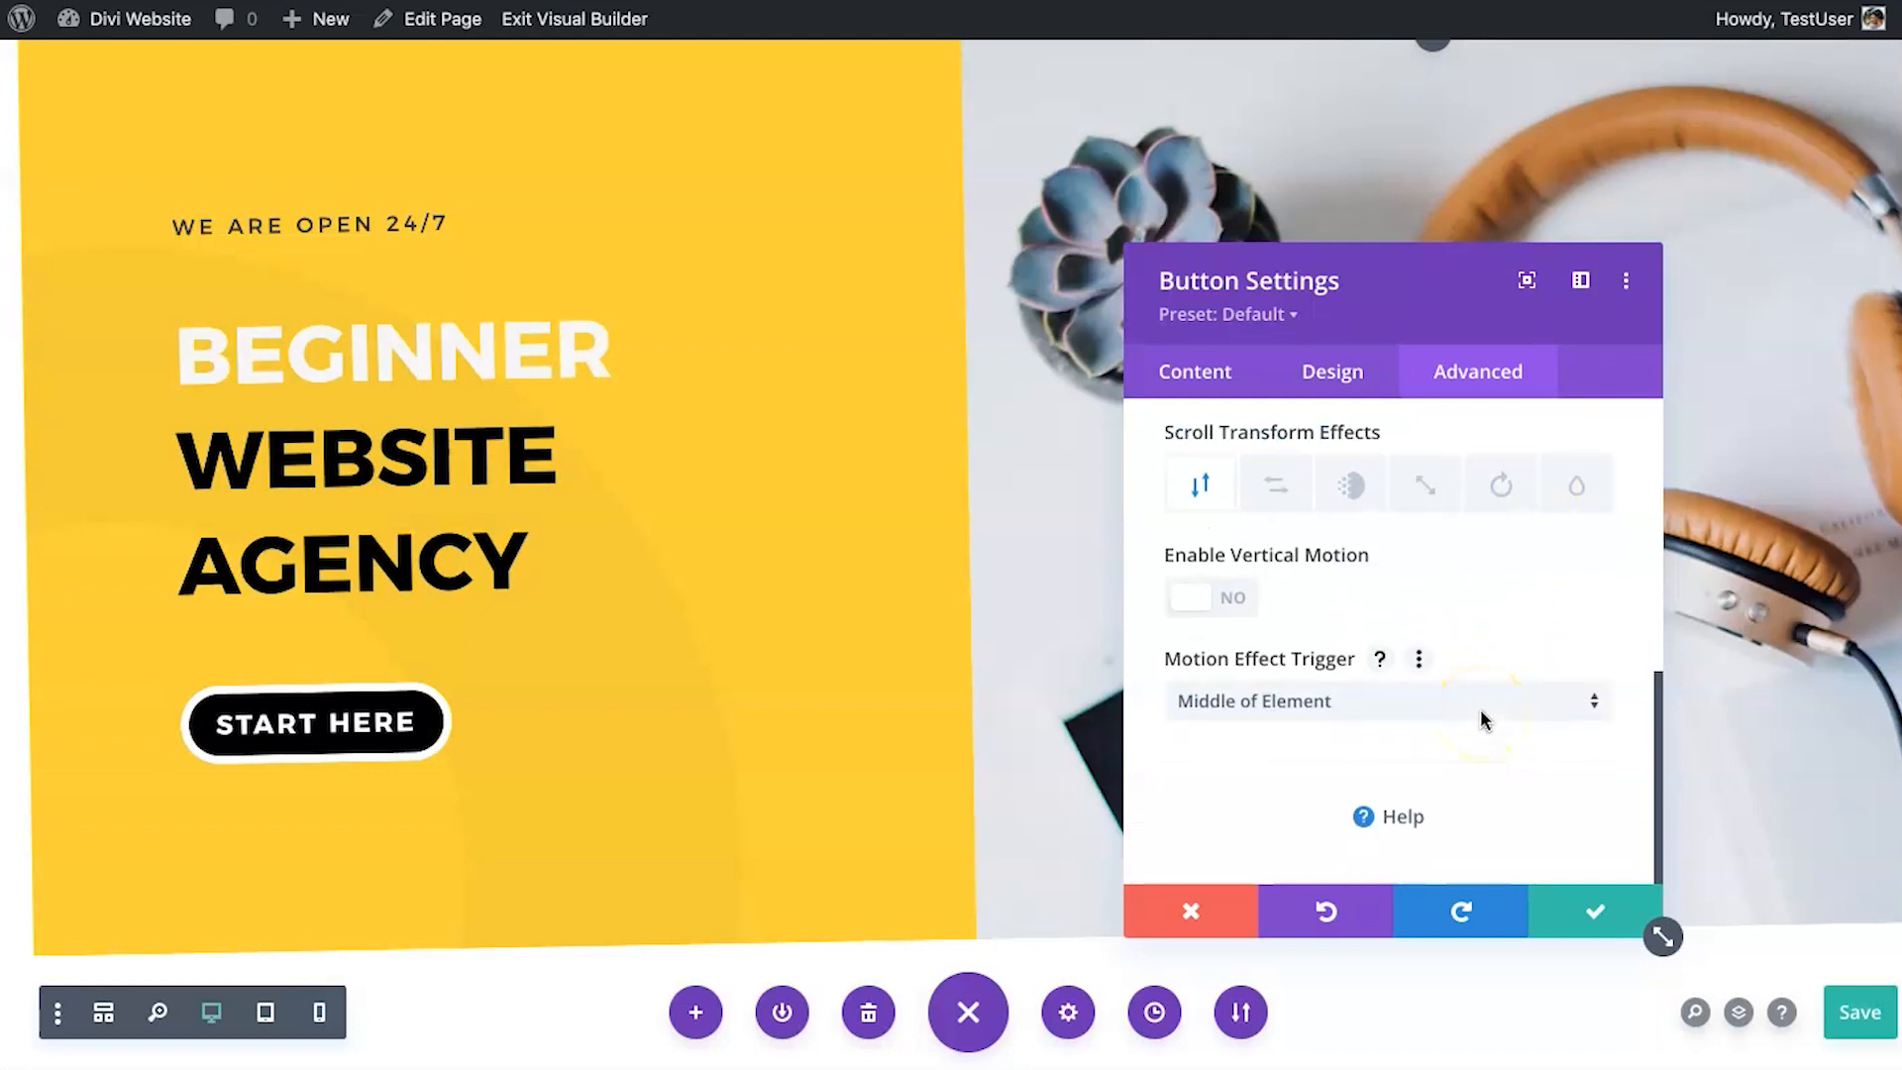
{"action": "scroll", "coordinate": [1480, 709], "scroll_direction": "up", "scroll_amount": 10}
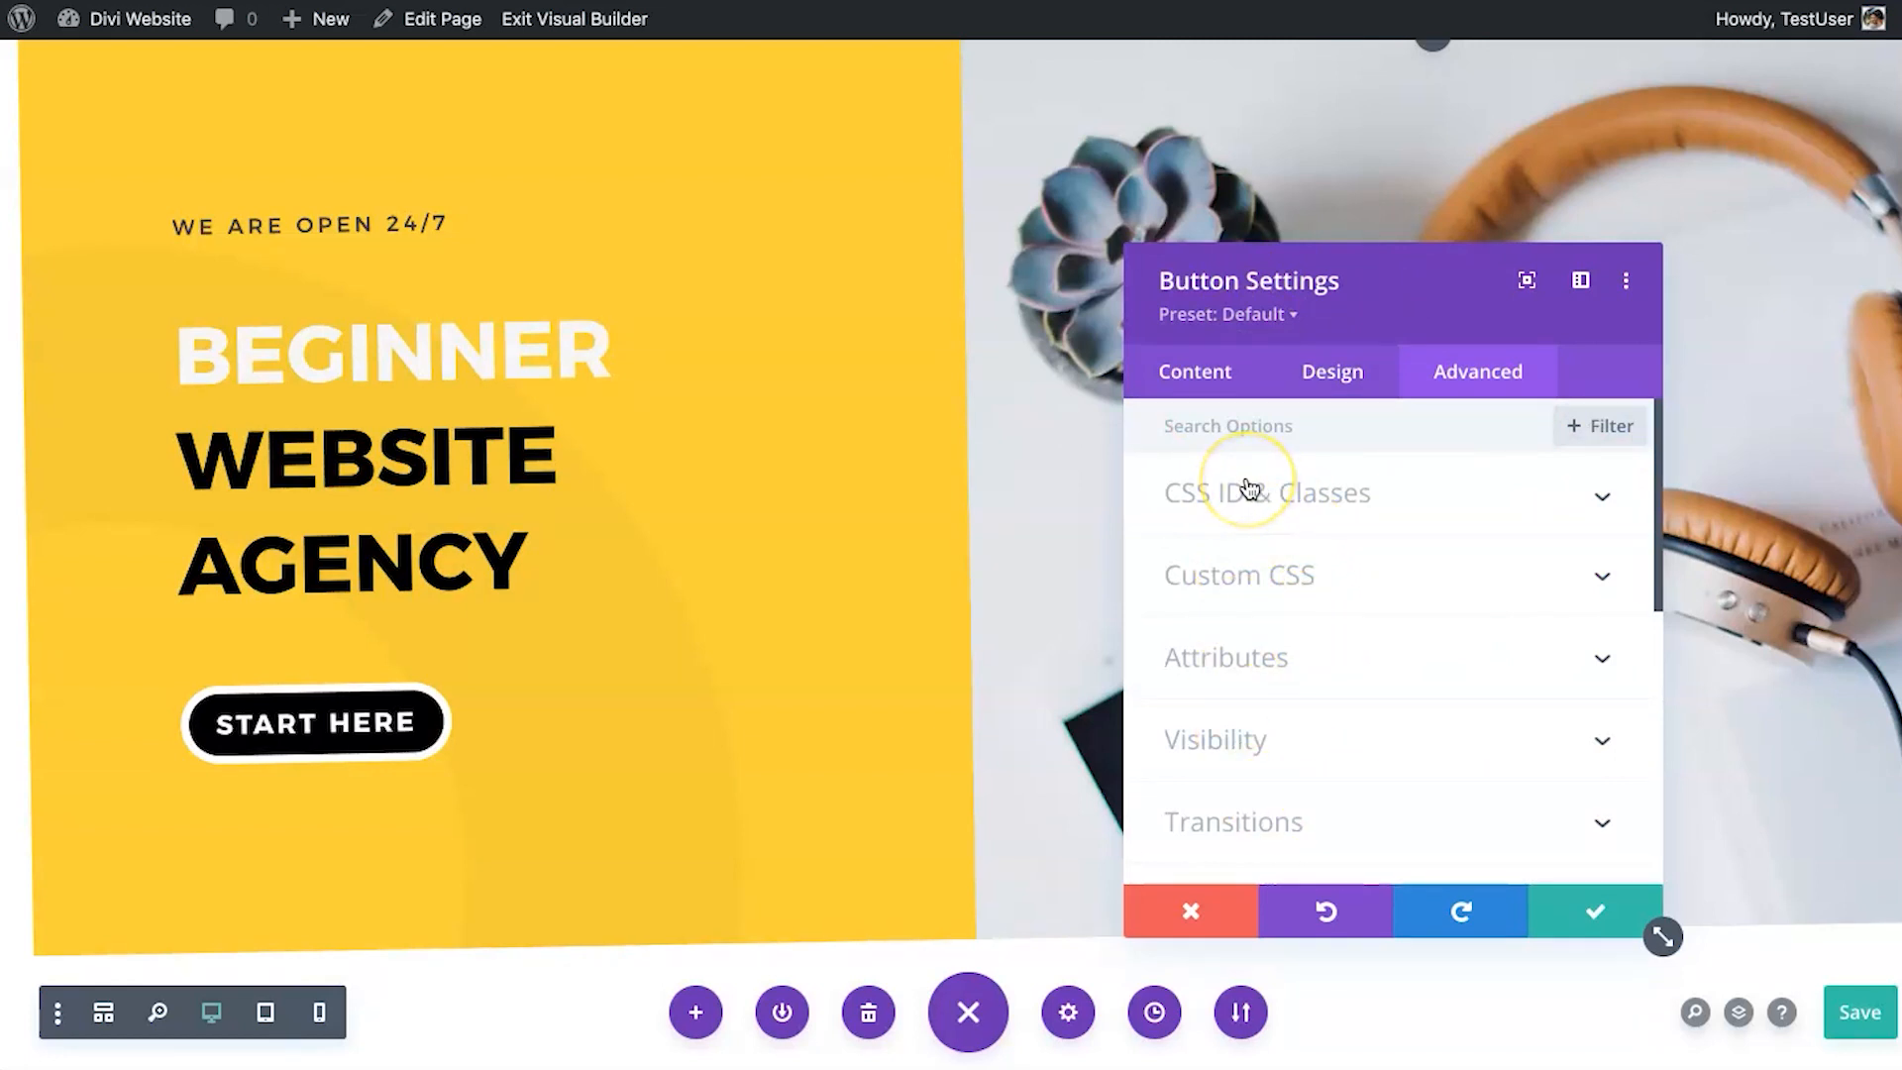
{"action": "left_click", "coordinate": [1219, 373]}
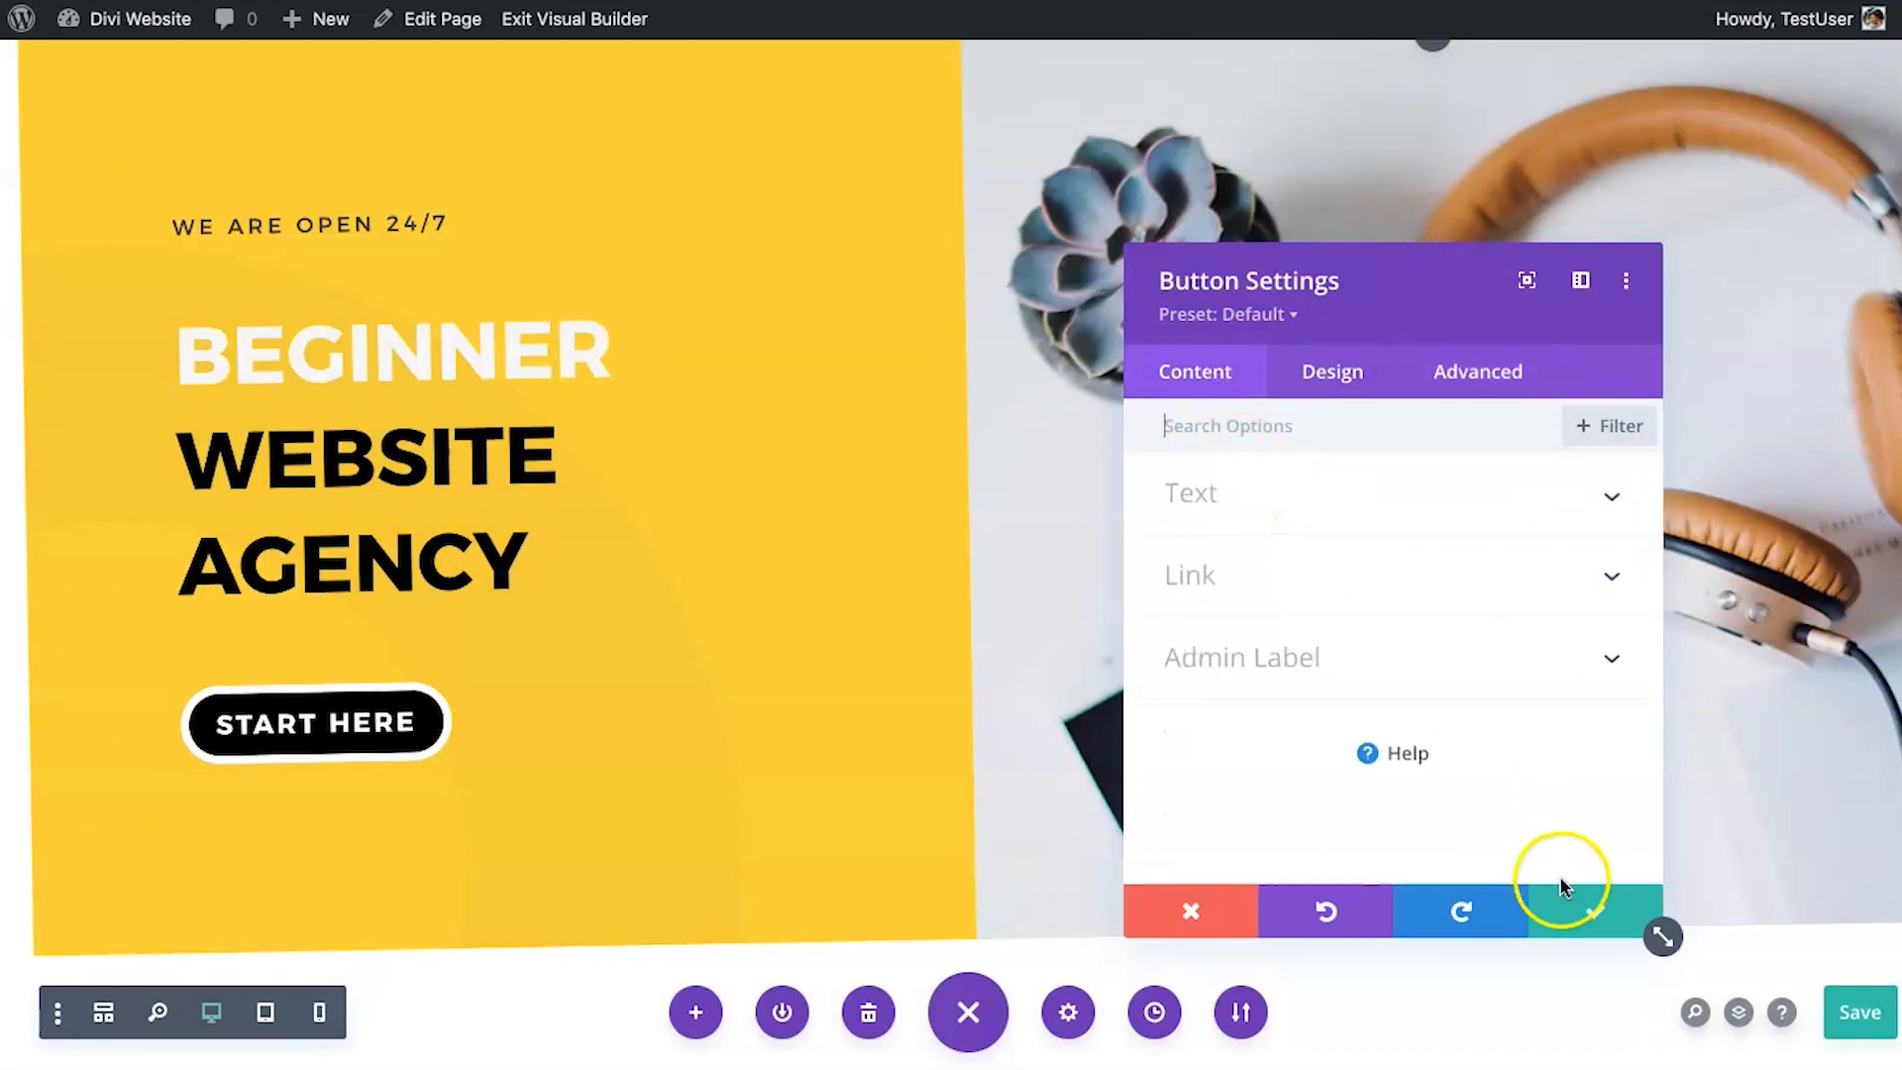
{"action": "left_click", "coordinate": [1562, 906]}
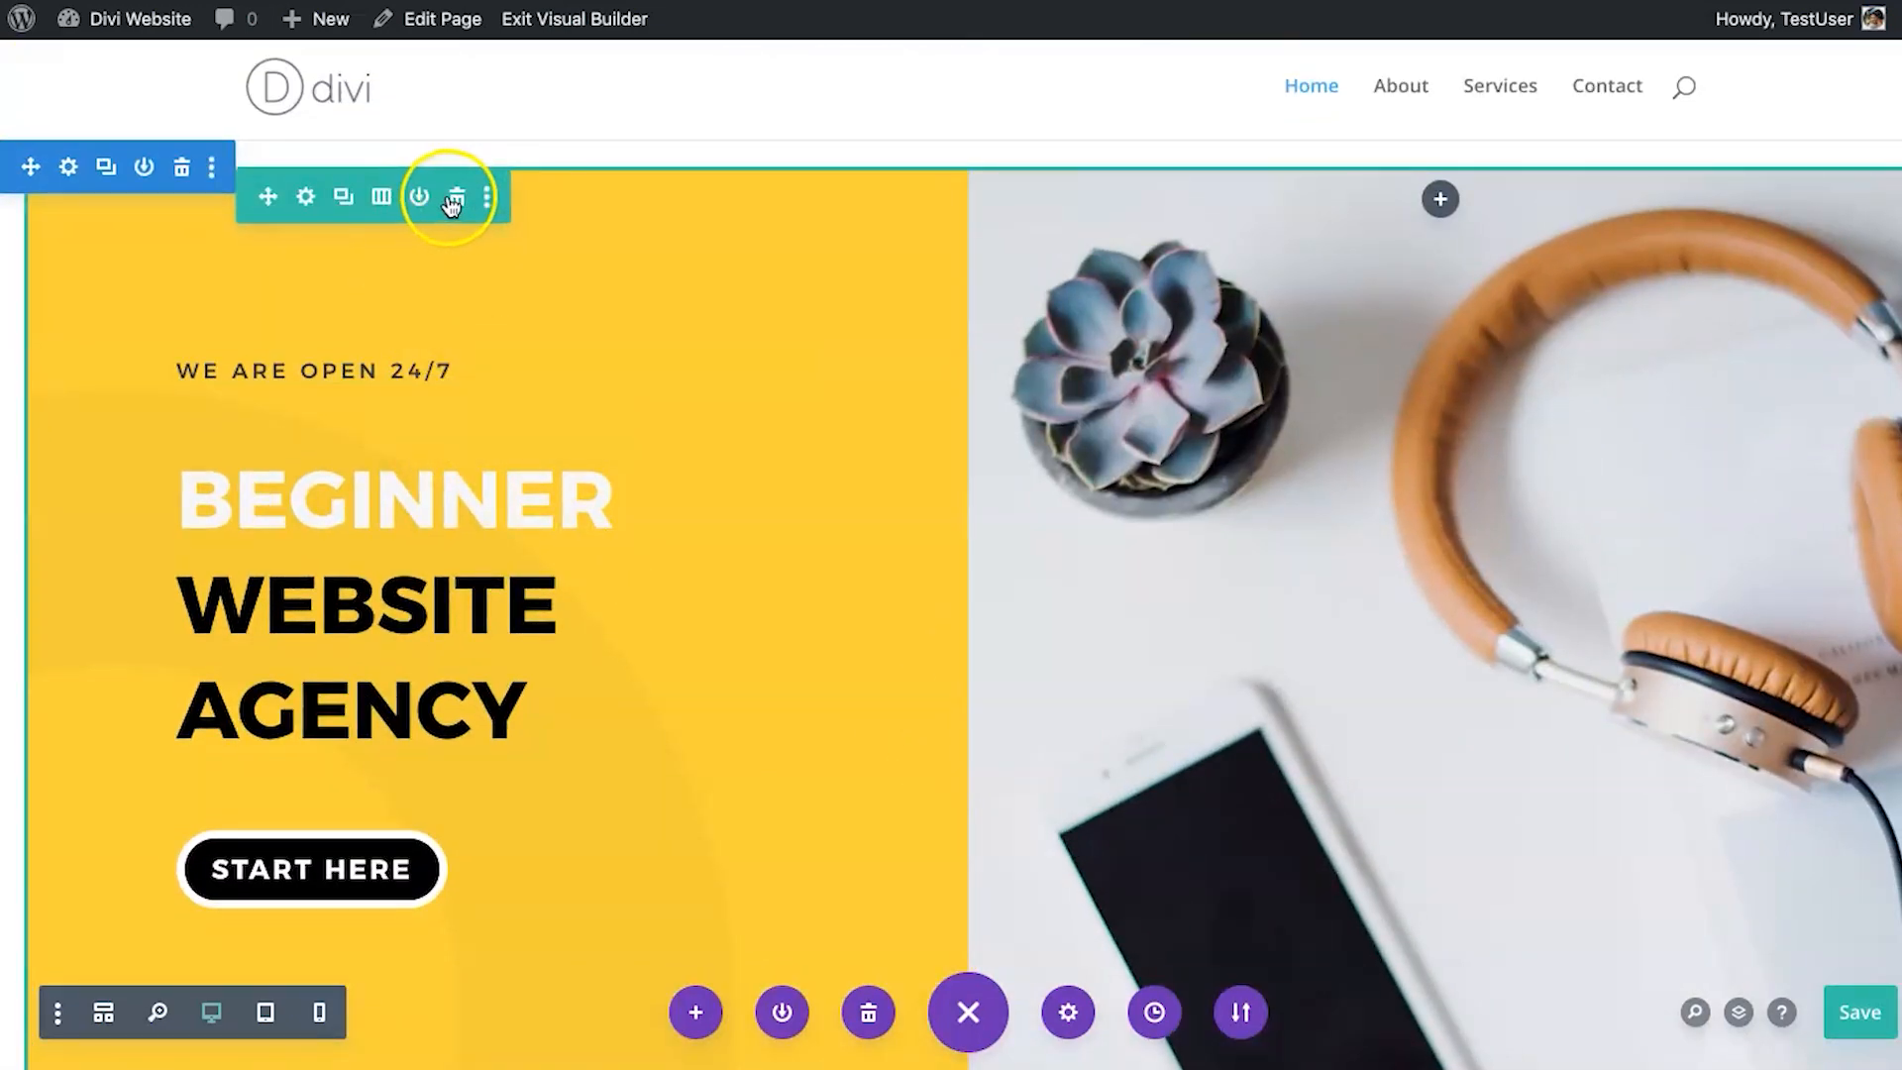
Reload the page without restoring the browser backup and choose to start from a premade layout.
{"action": "key", "text": "super+r"}
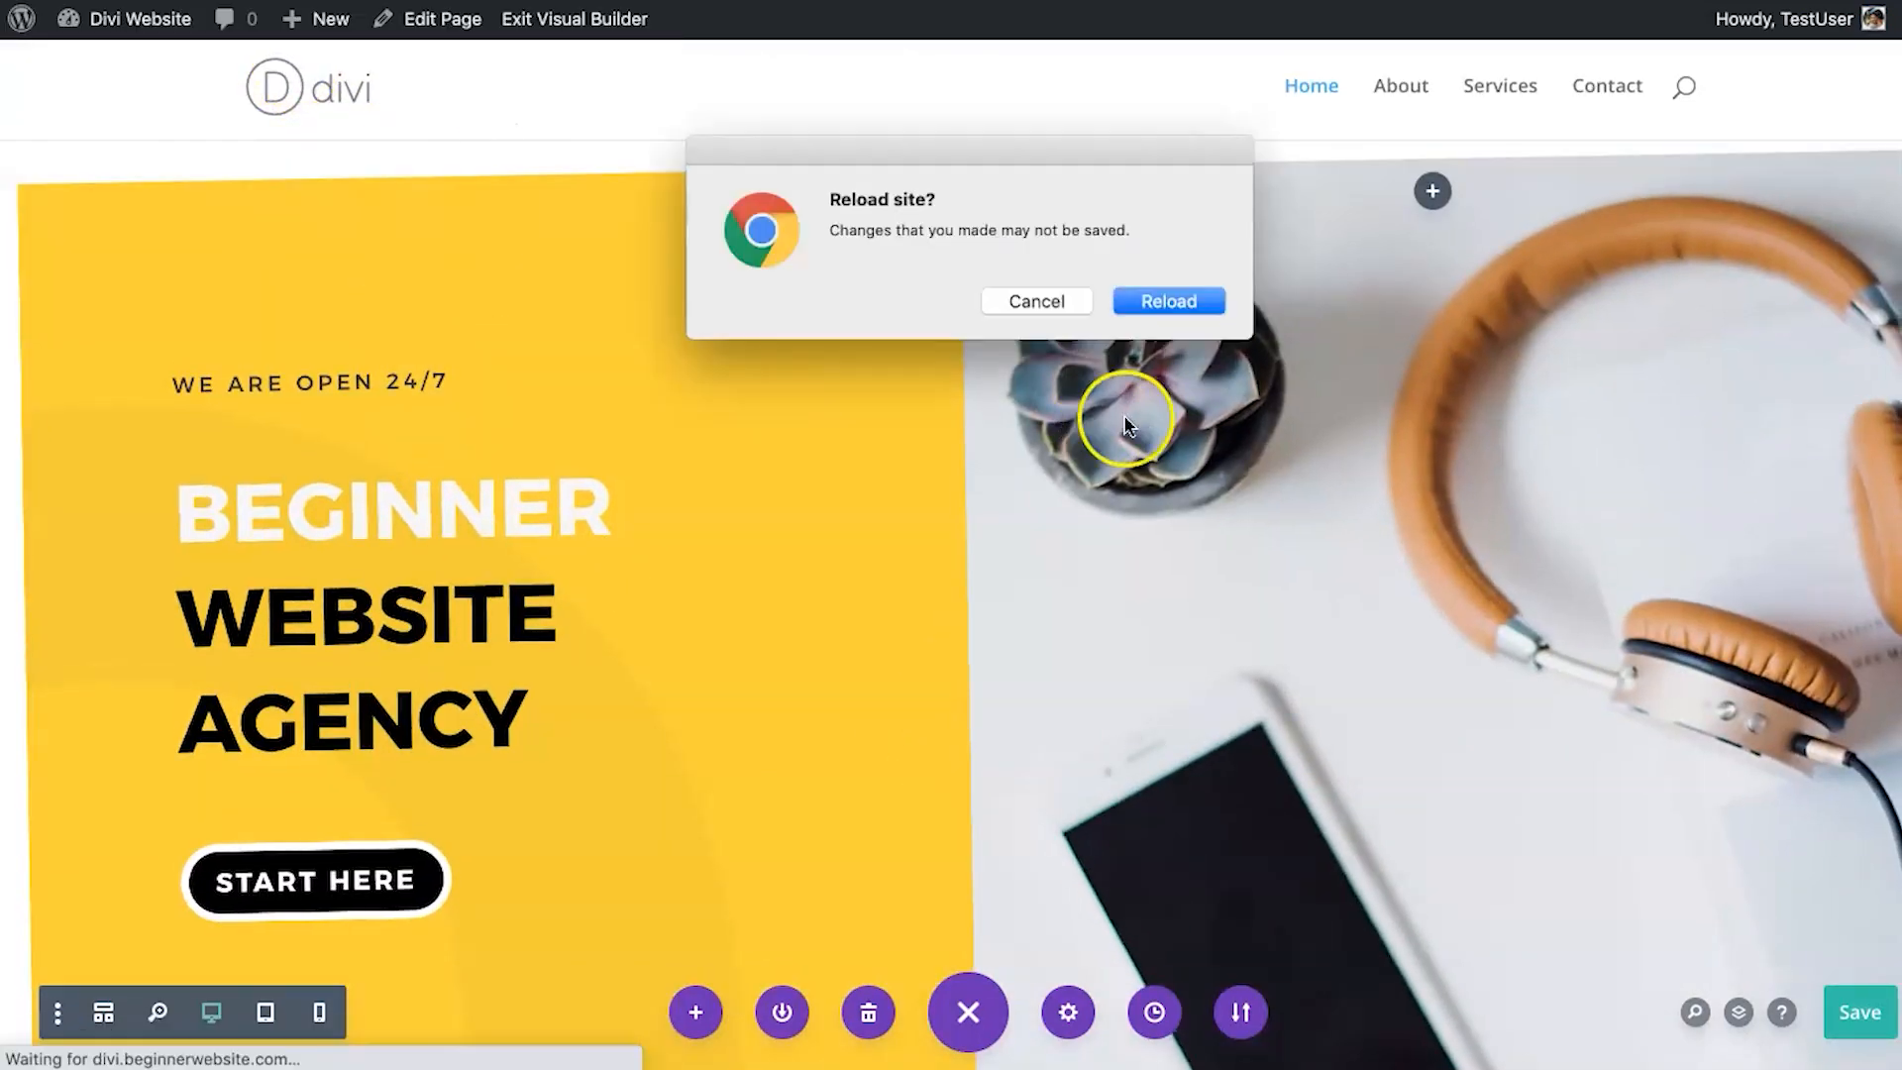
{"action": "left_click", "coordinate": [1183, 300]}
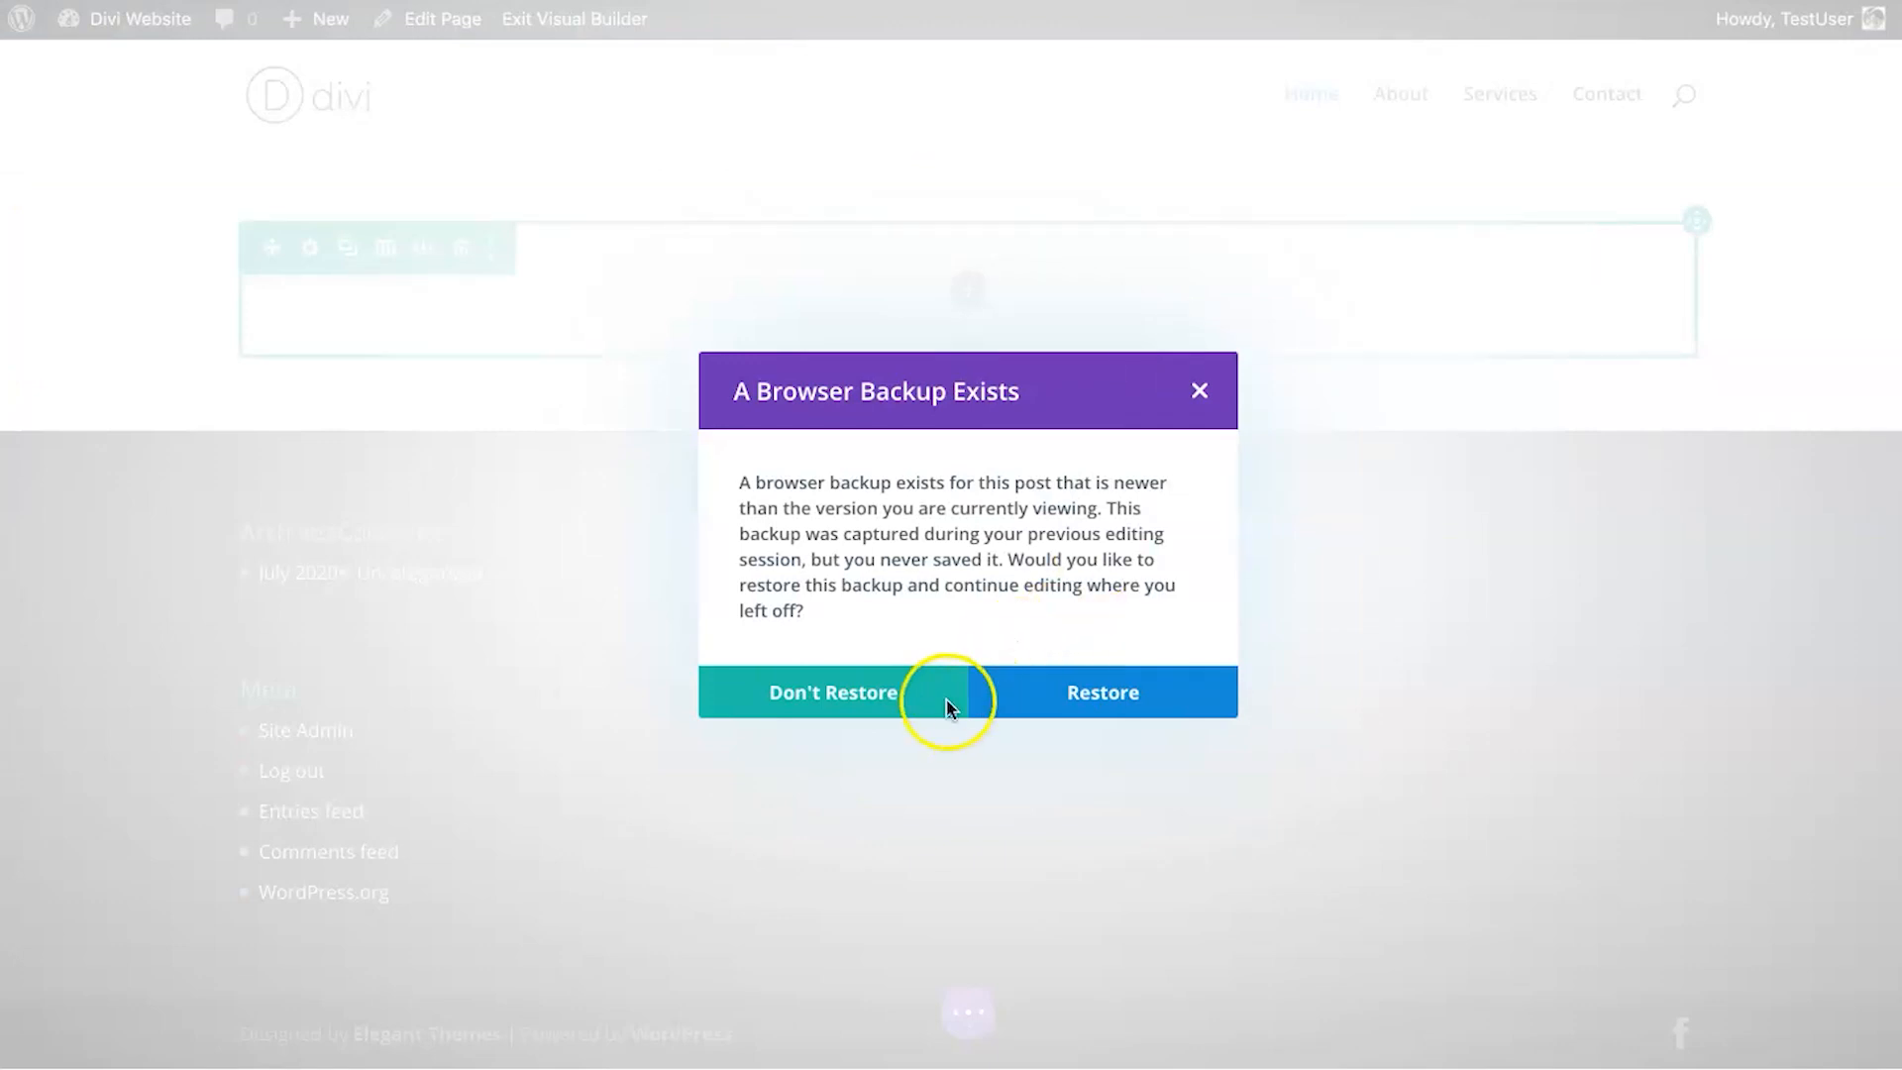
{"action": "left_click", "coordinate": [855, 686]}
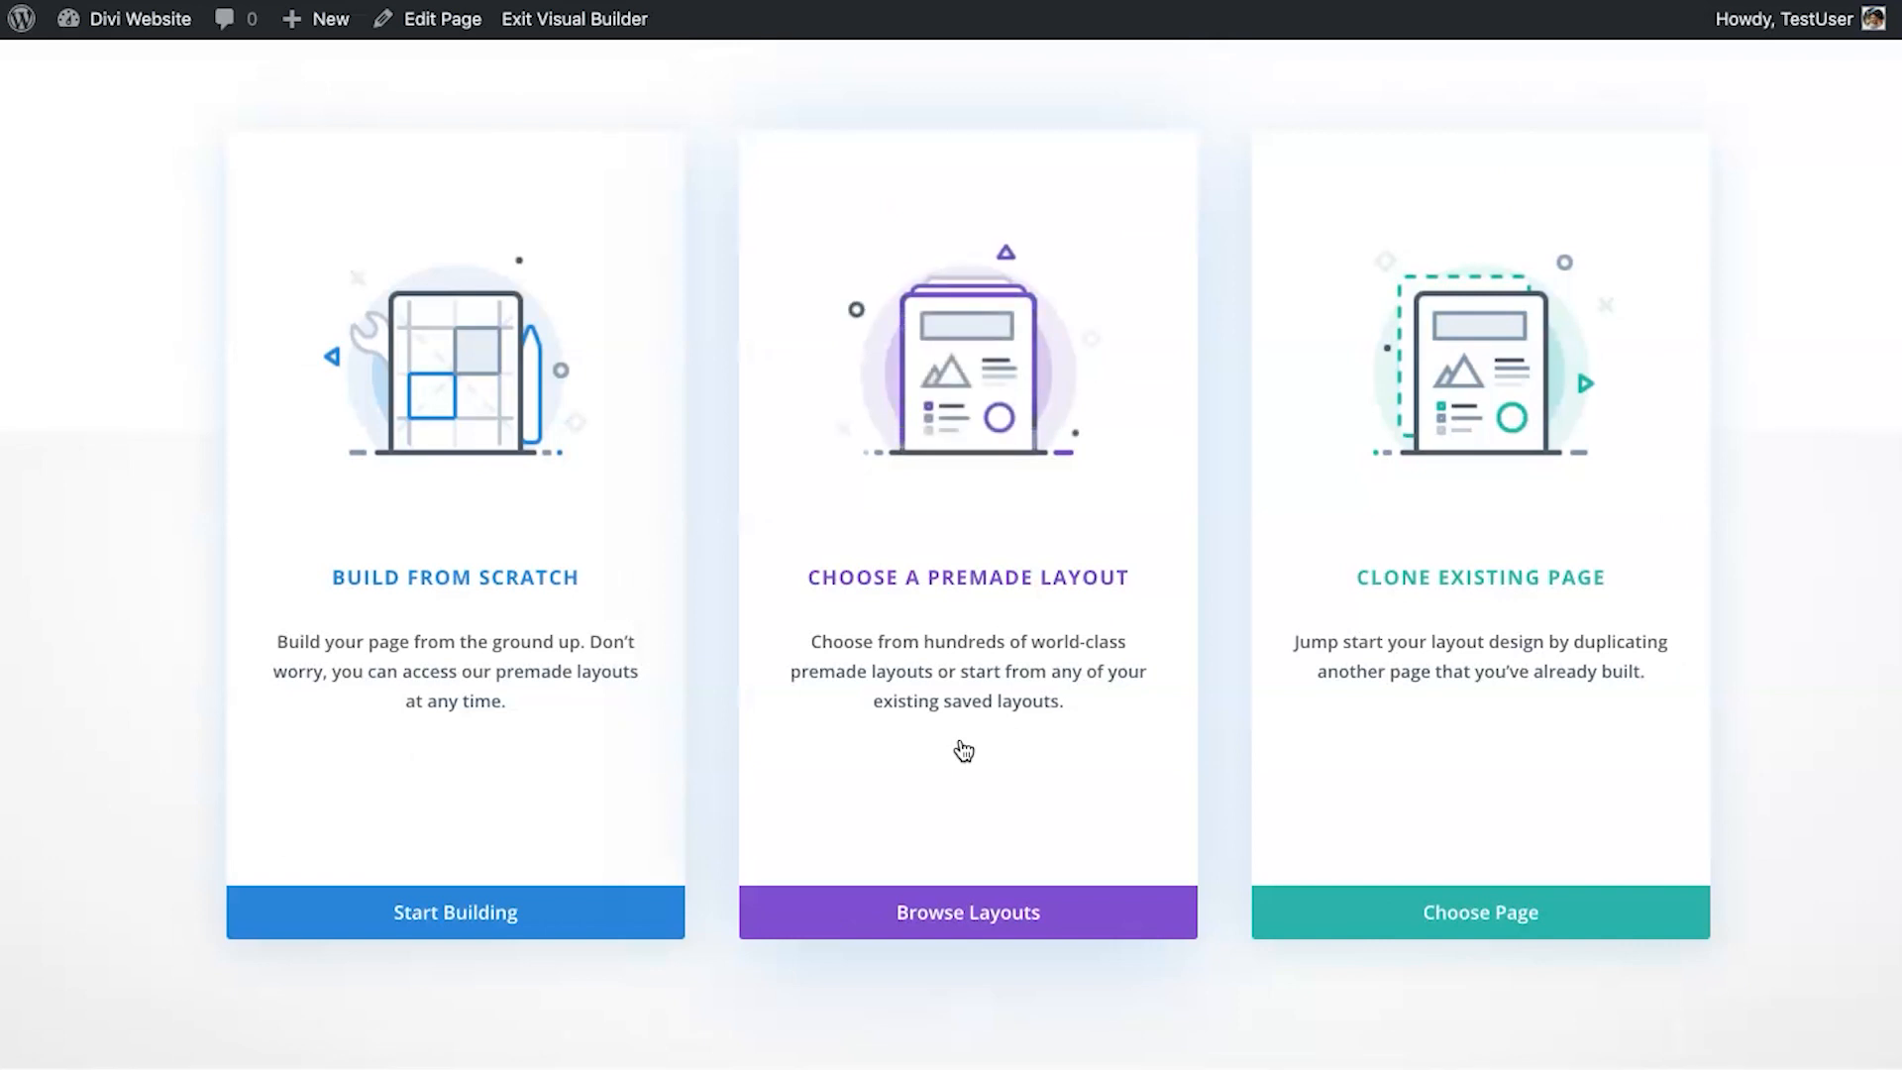
{"action": "left_click", "coordinate": [996, 906]}
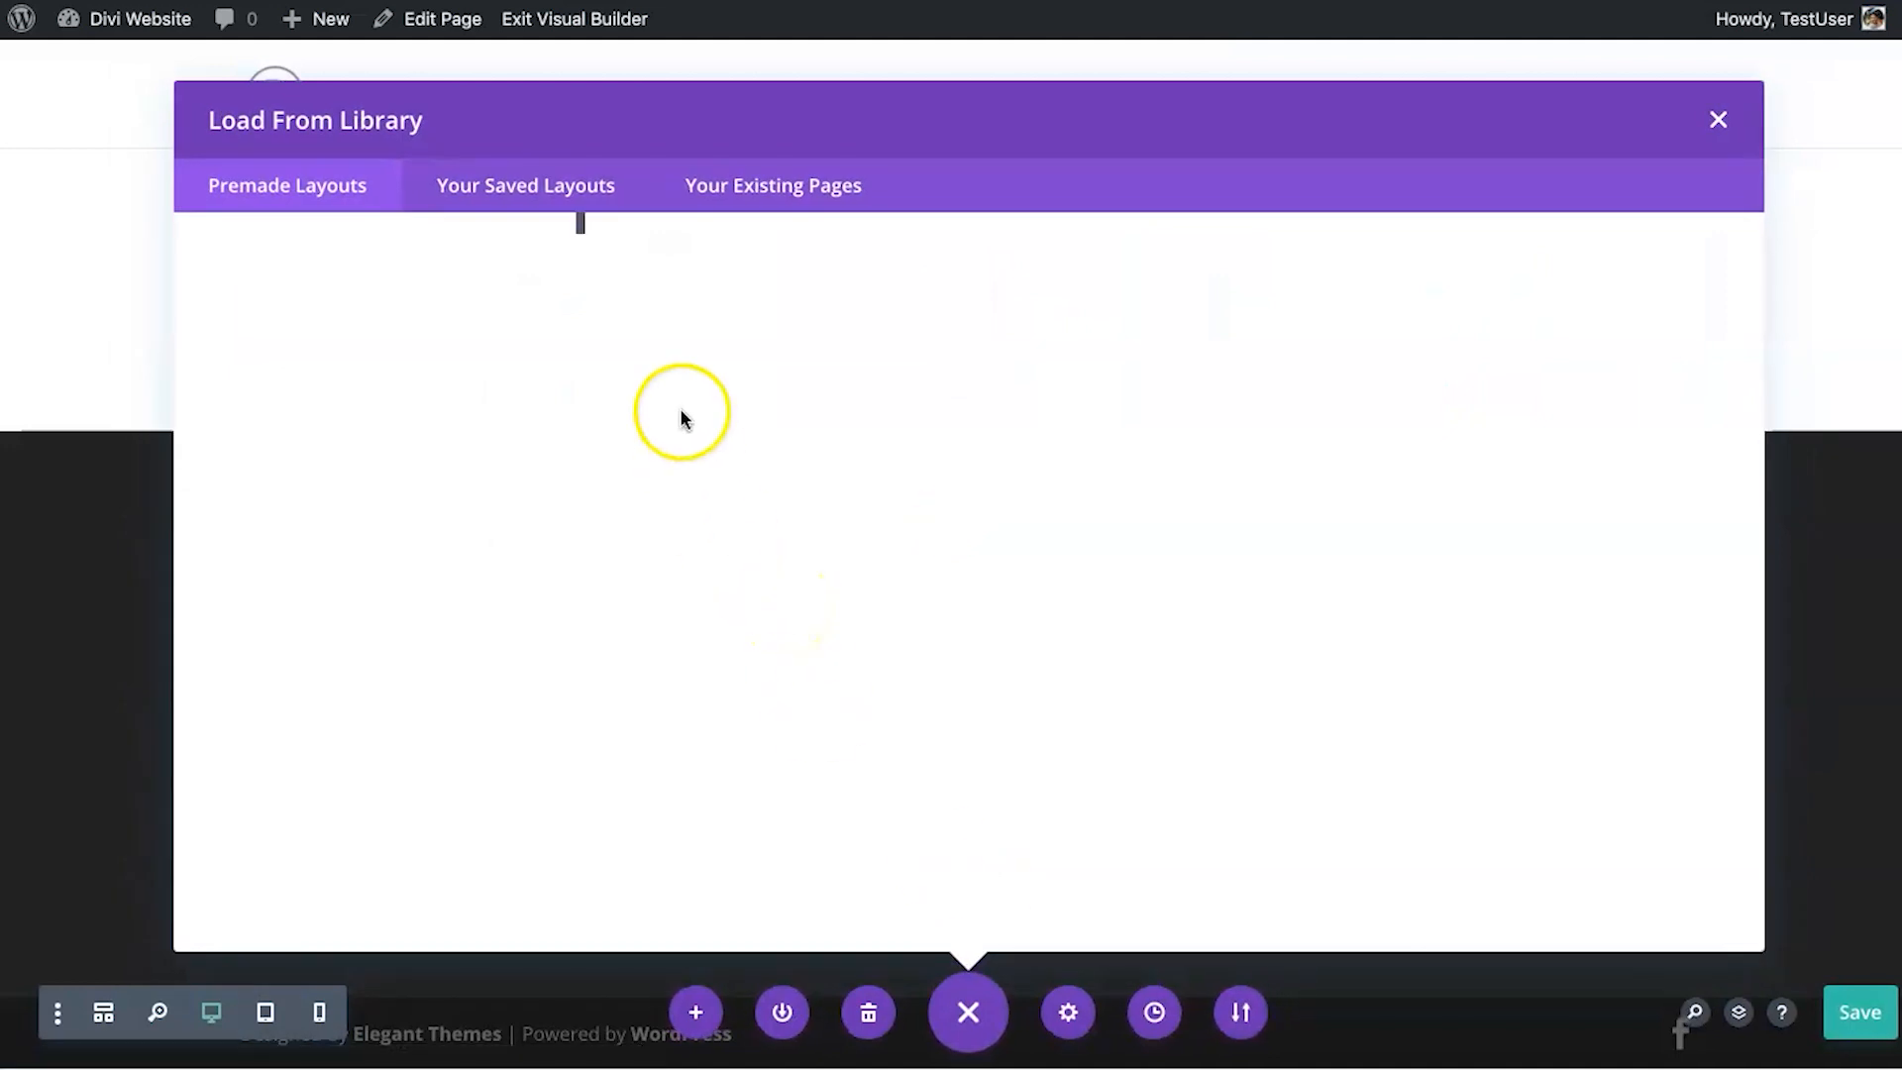
Browse the premade layout packs in the library to examine the available designs.
{"action": "scroll", "coordinate": [790, 572], "scroll_direction": "down", "scroll_amount": 3}
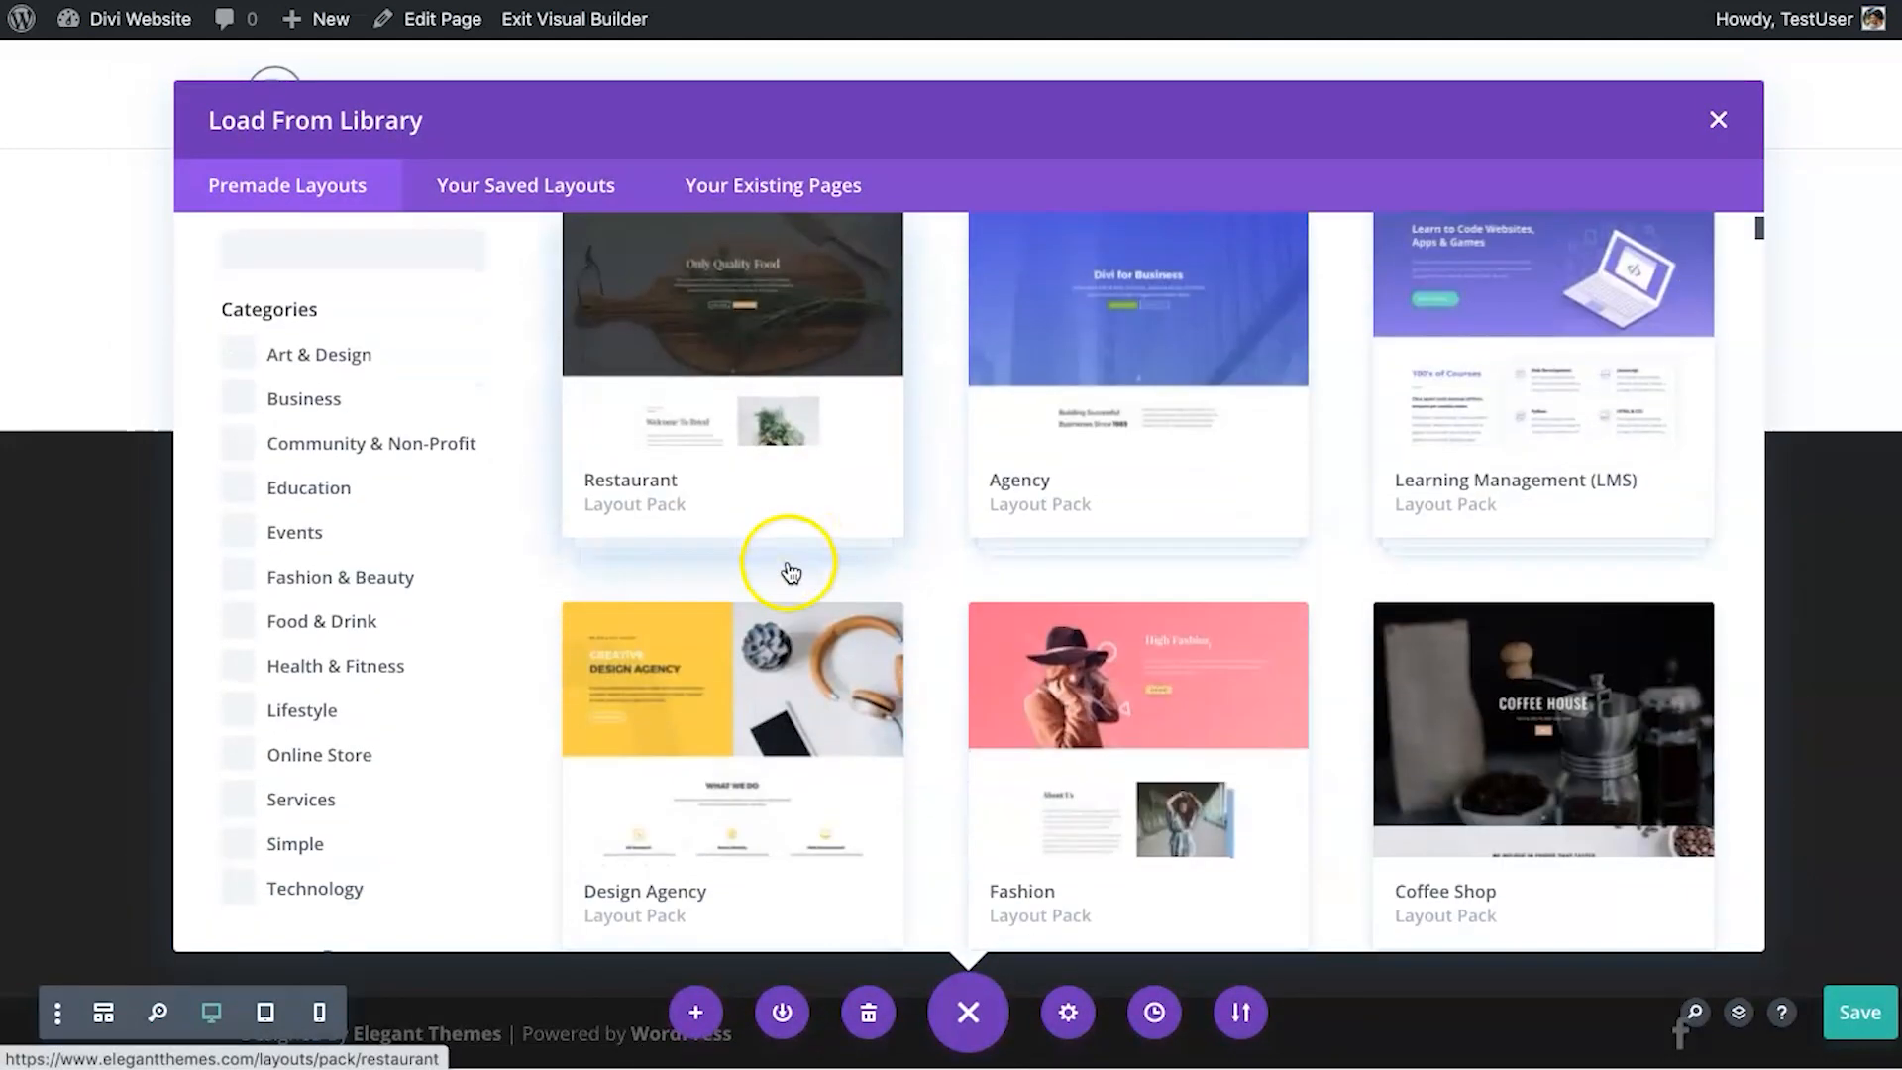
{"action": "scroll", "coordinate": [1009, 535], "scroll_direction": "down", "scroll_amount": 2}
{"action": "scroll", "coordinate": [733, 693], "scroll_direction": "down", "scroll_amount": 10}
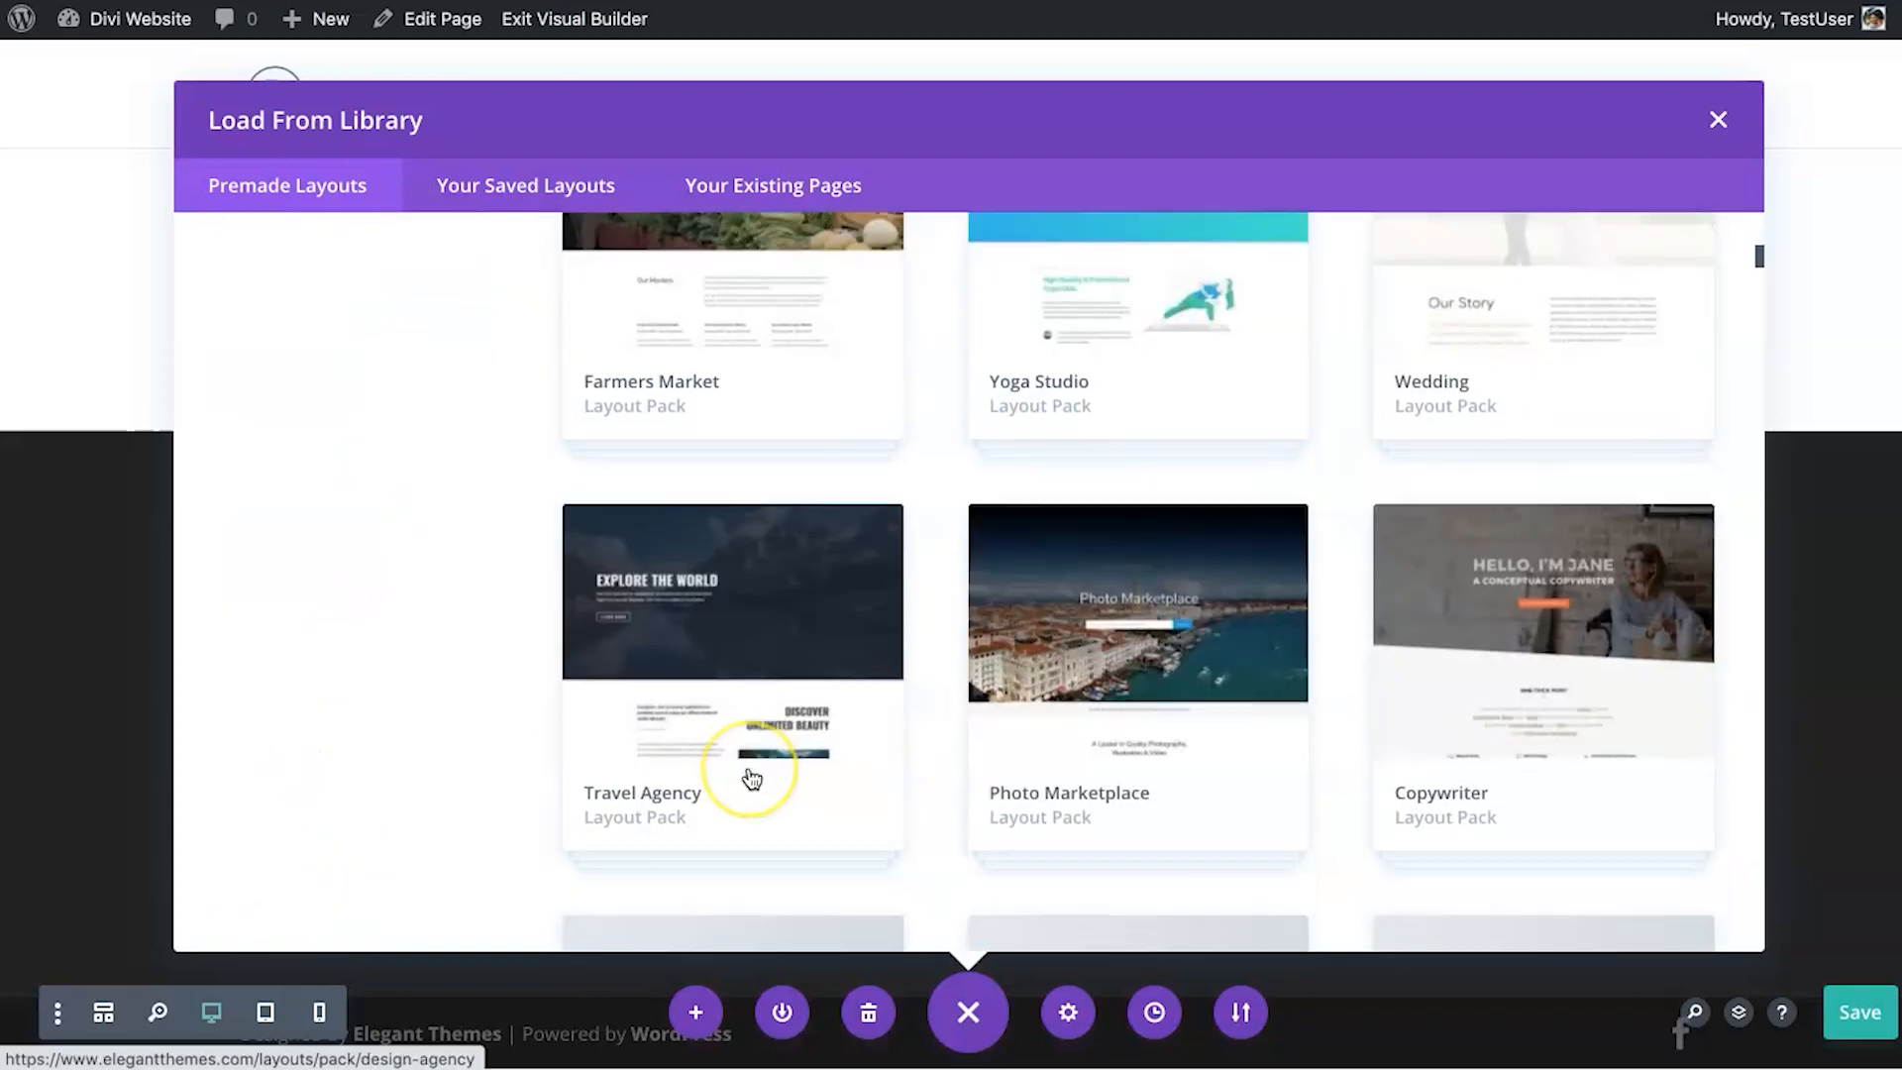
{"action": "scroll", "coordinate": [752, 778], "scroll_direction": "down", "scroll_amount": 15}
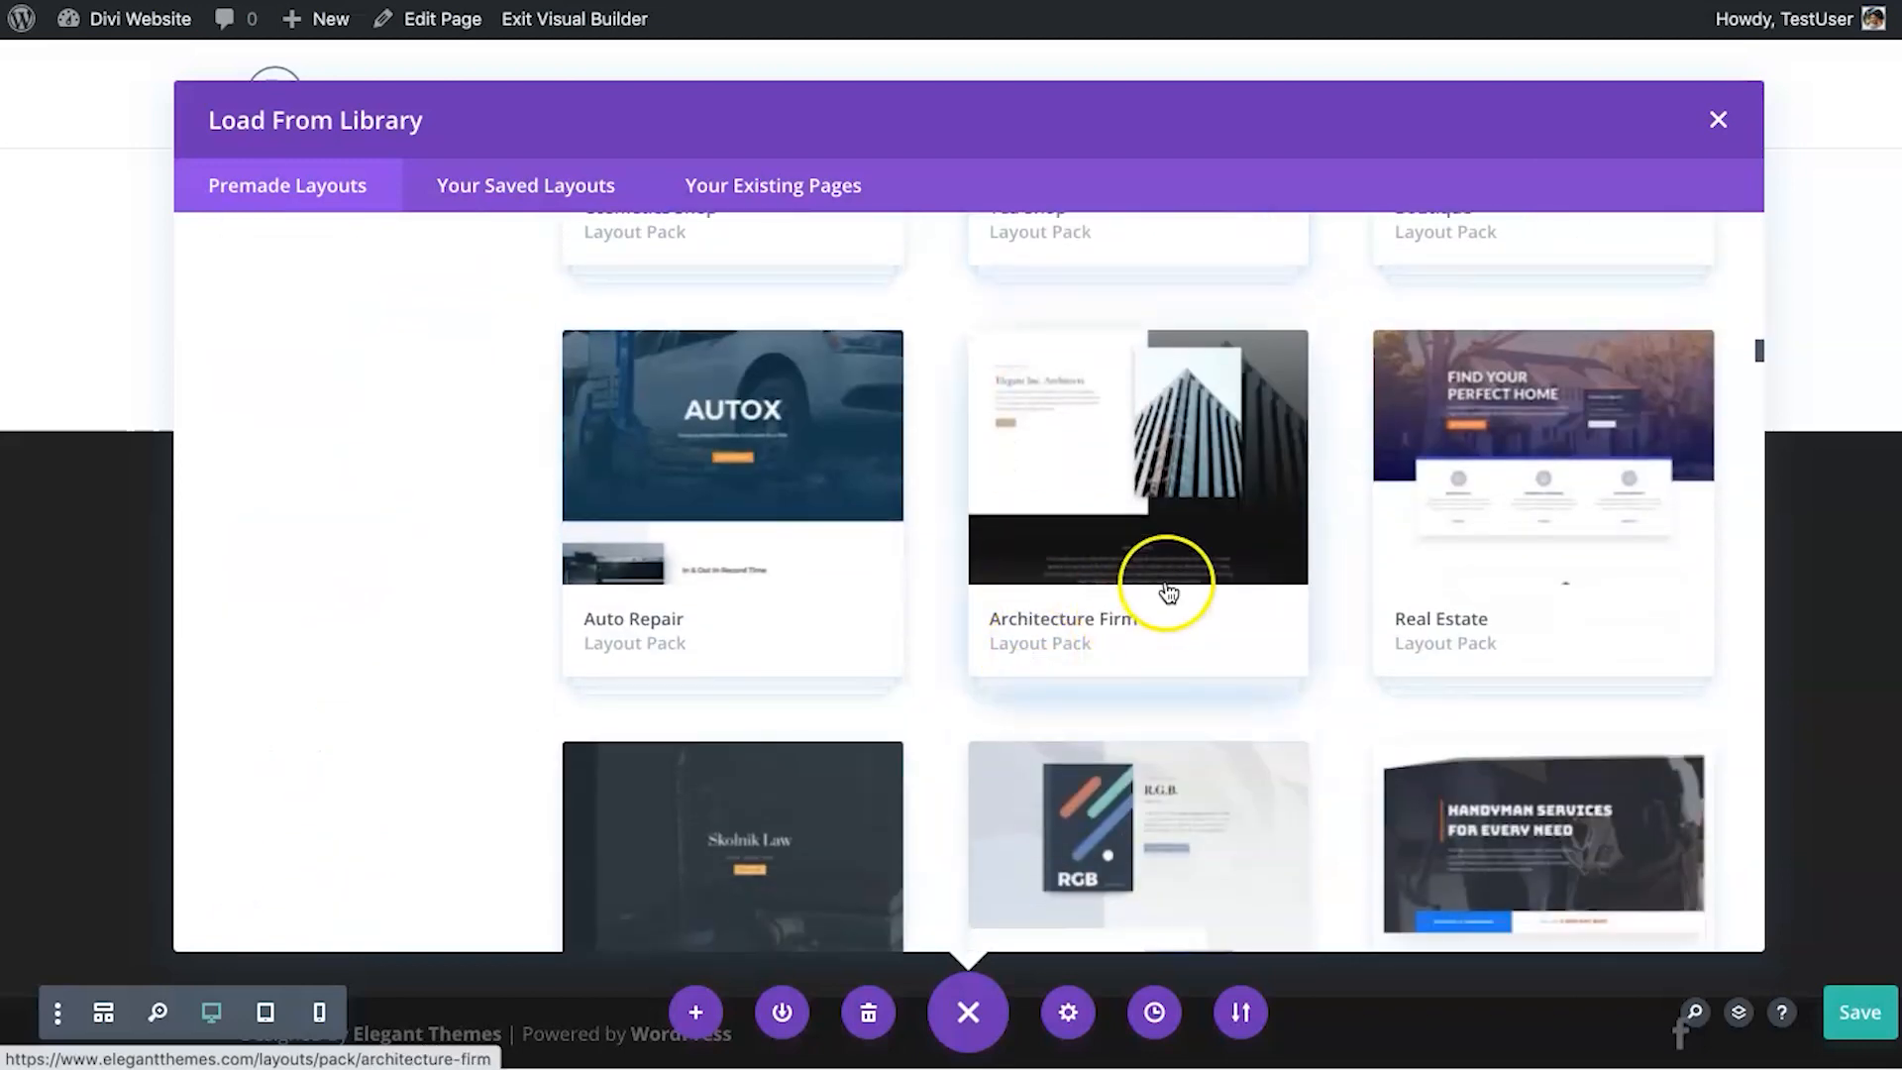
{"action": "scroll", "coordinate": [1159, 535], "scroll_direction": "down", "scroll_amount": 3}
{"action": "scroll", "coordinate": [919, 694], "scroll_direction": "down", "scroll_amount": 4}
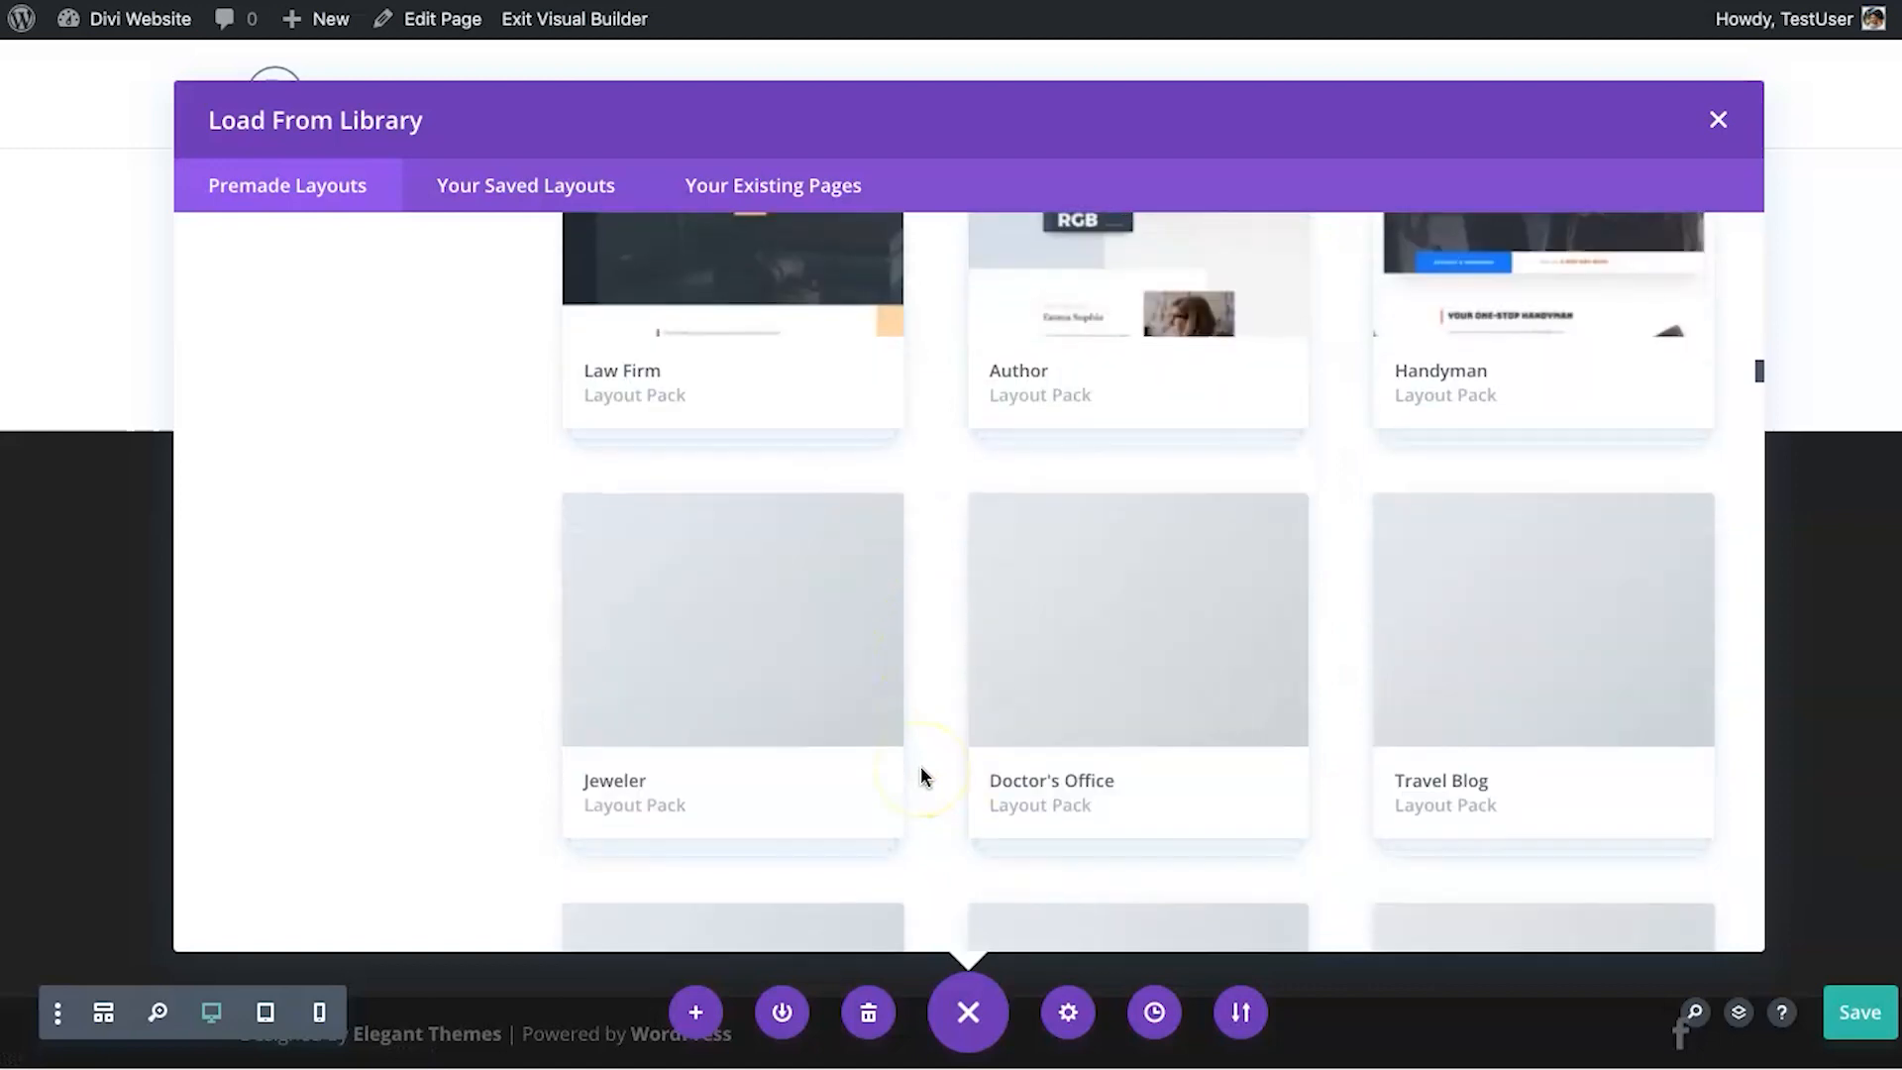
{"action": "scroll", "coordinate": [921, 777], "scroll_direction": "up", "scroll_amount": 3}
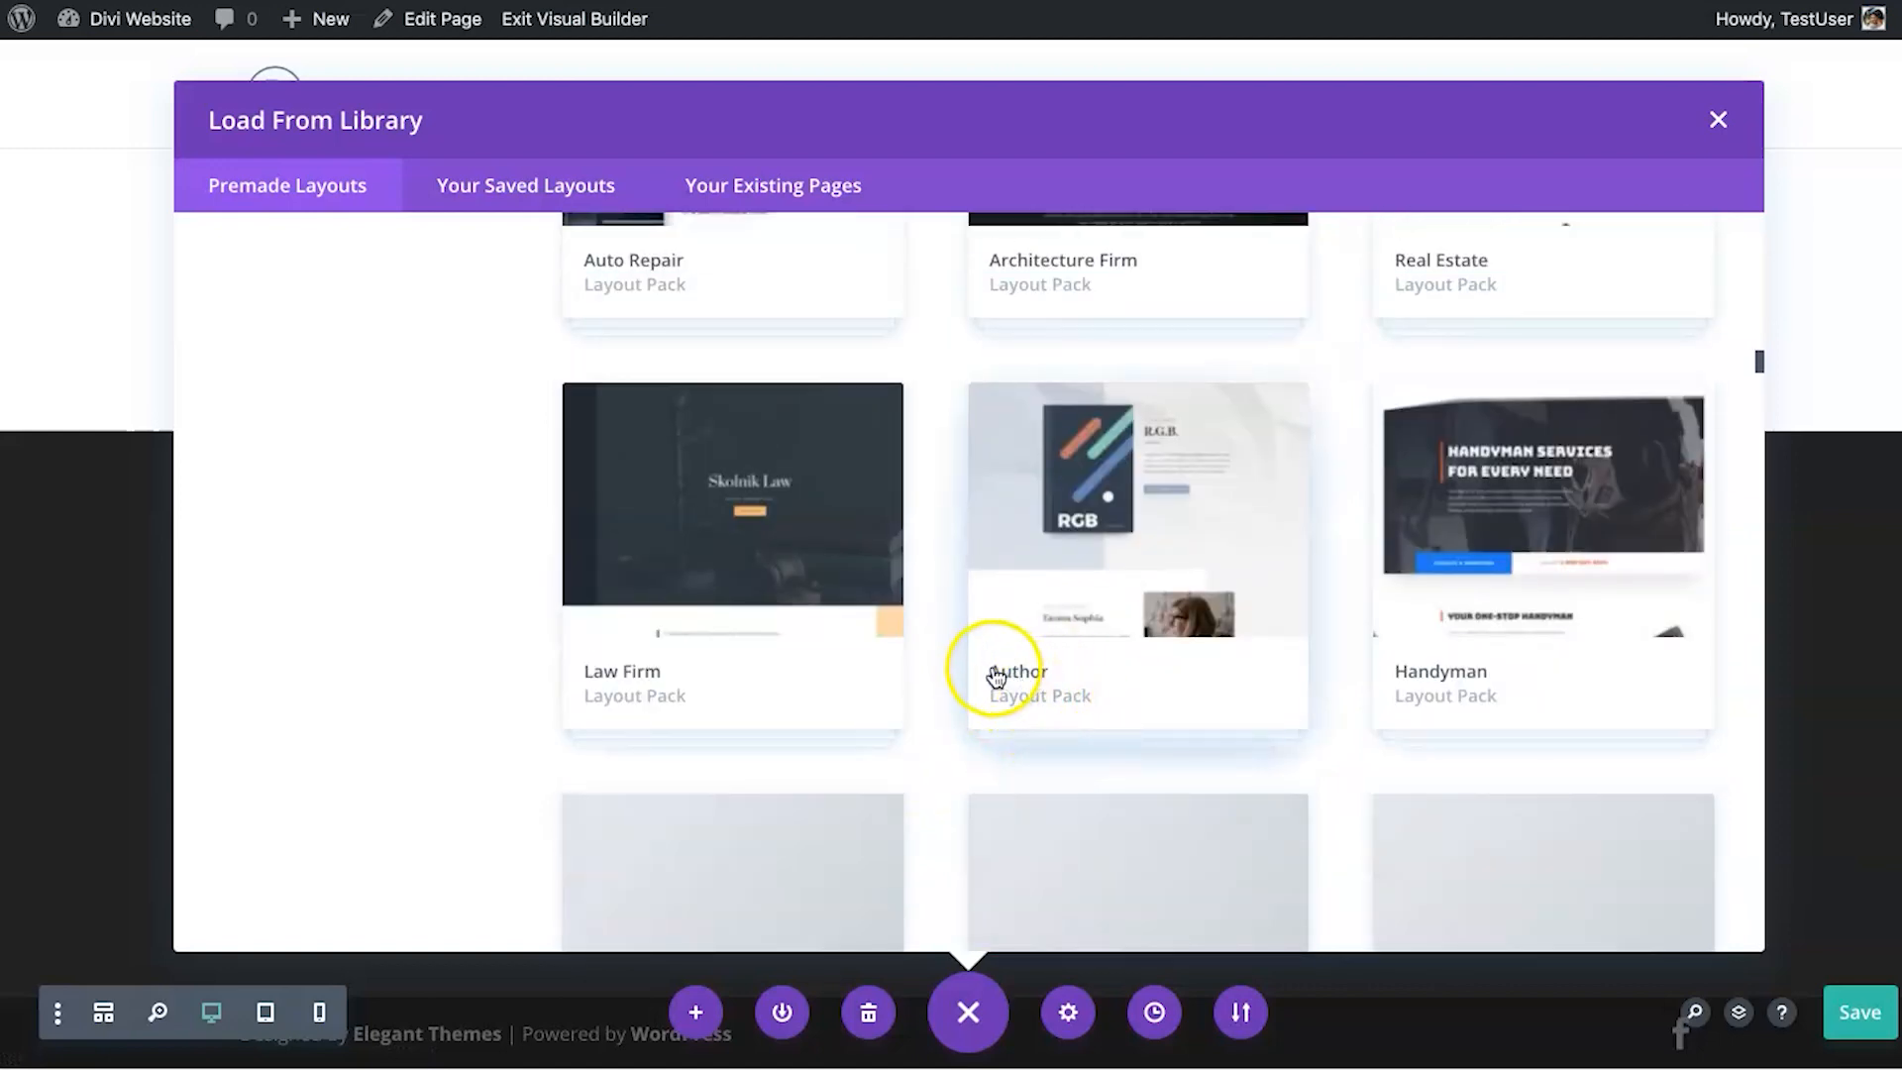
{"action": "scroll", "coordinate": [1031, 688], "scroll_direction": "up", "scroll_amount": 20}
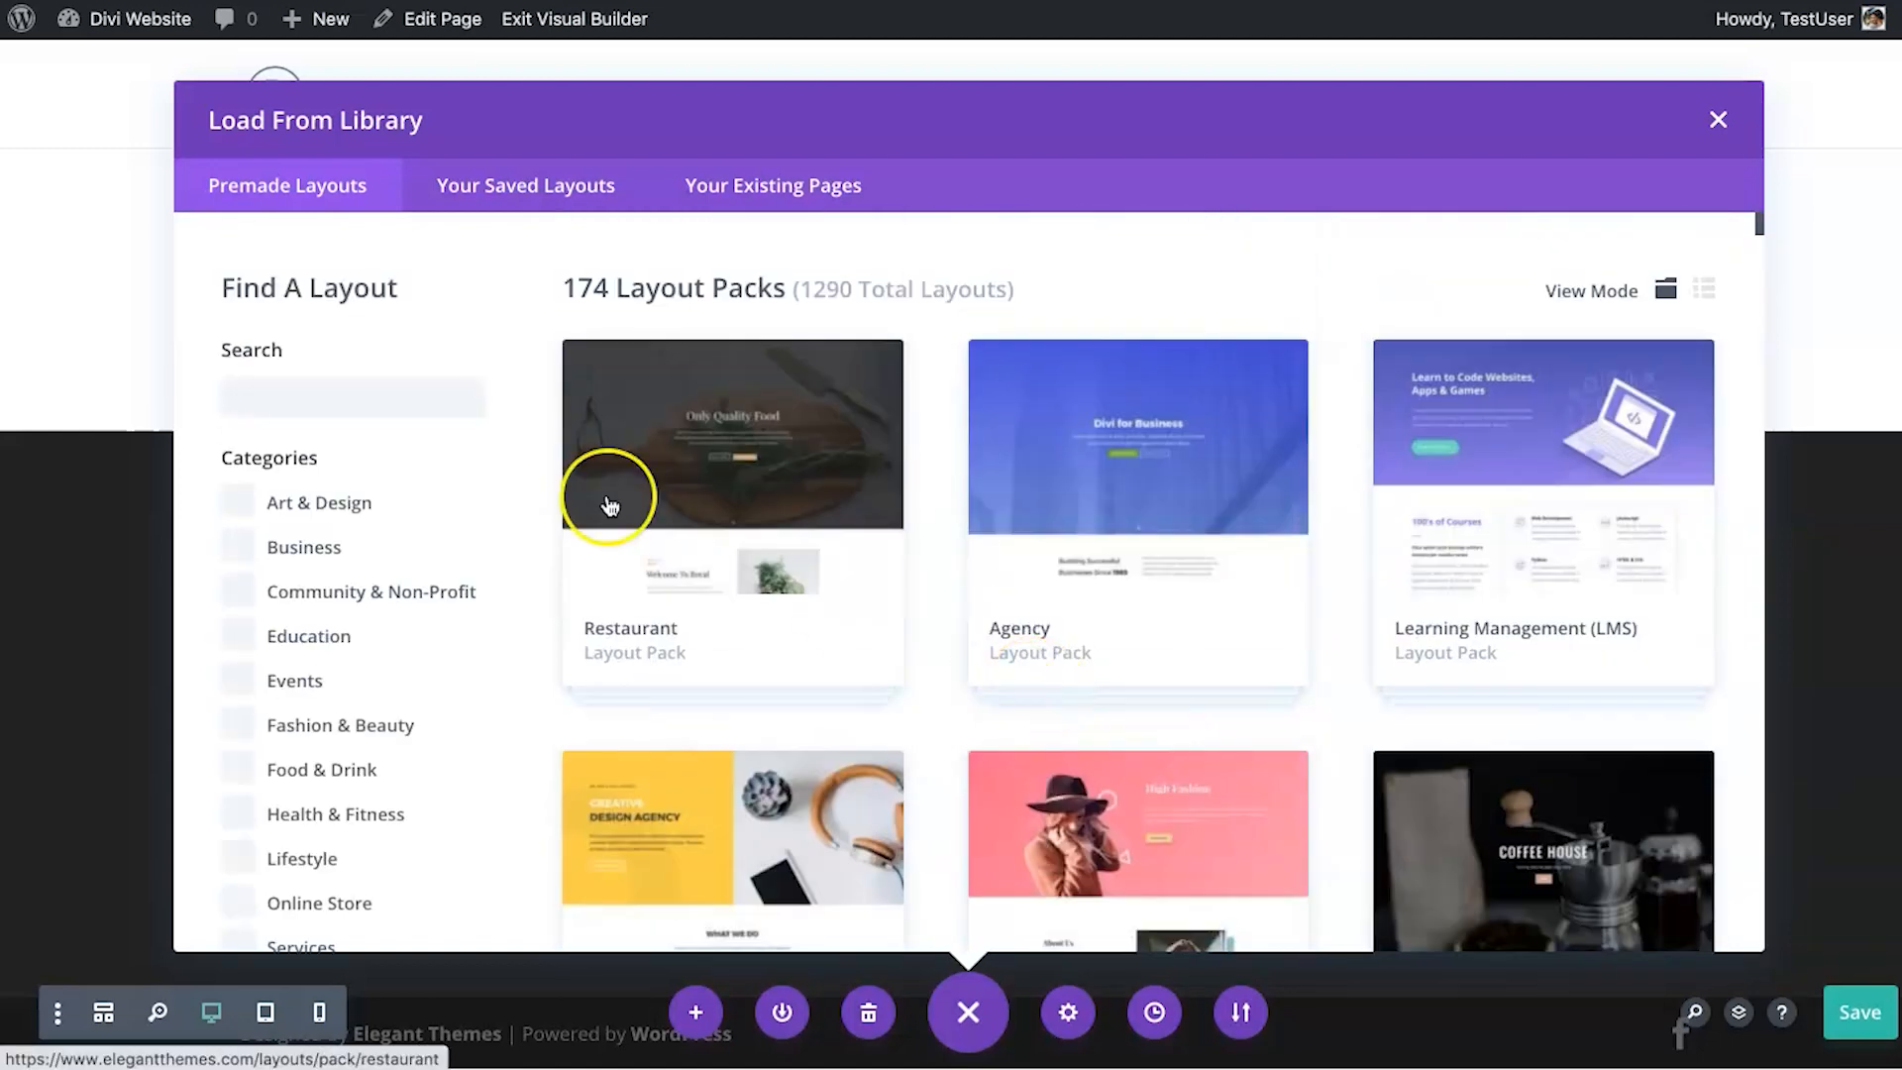
Search the premade layouts for "author", look through the matching pages, and clear the search to view all layout packs.
{"action": "left_click", "coordinate": [390, 392]}
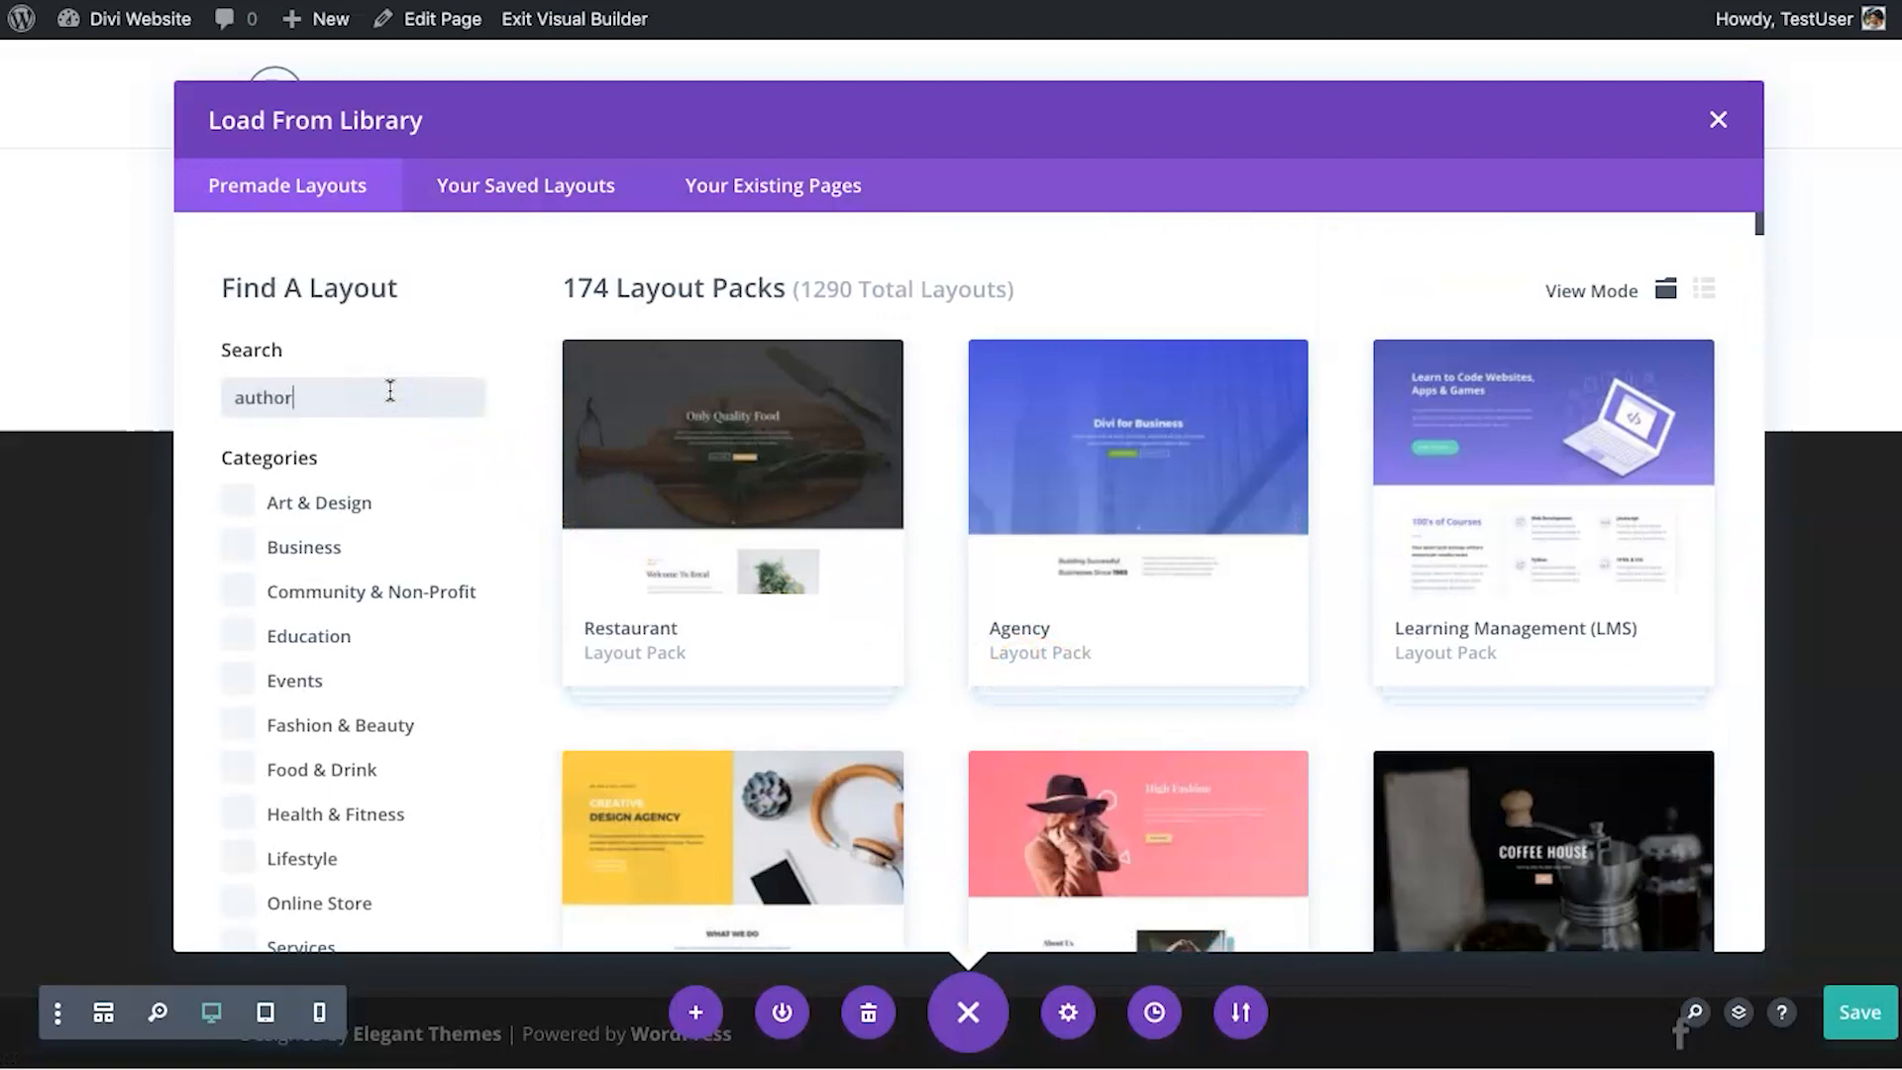
{"action": "scroll", "coordinate": [942, 700], "scroll_direction": "down", "scroll_amount": 5}
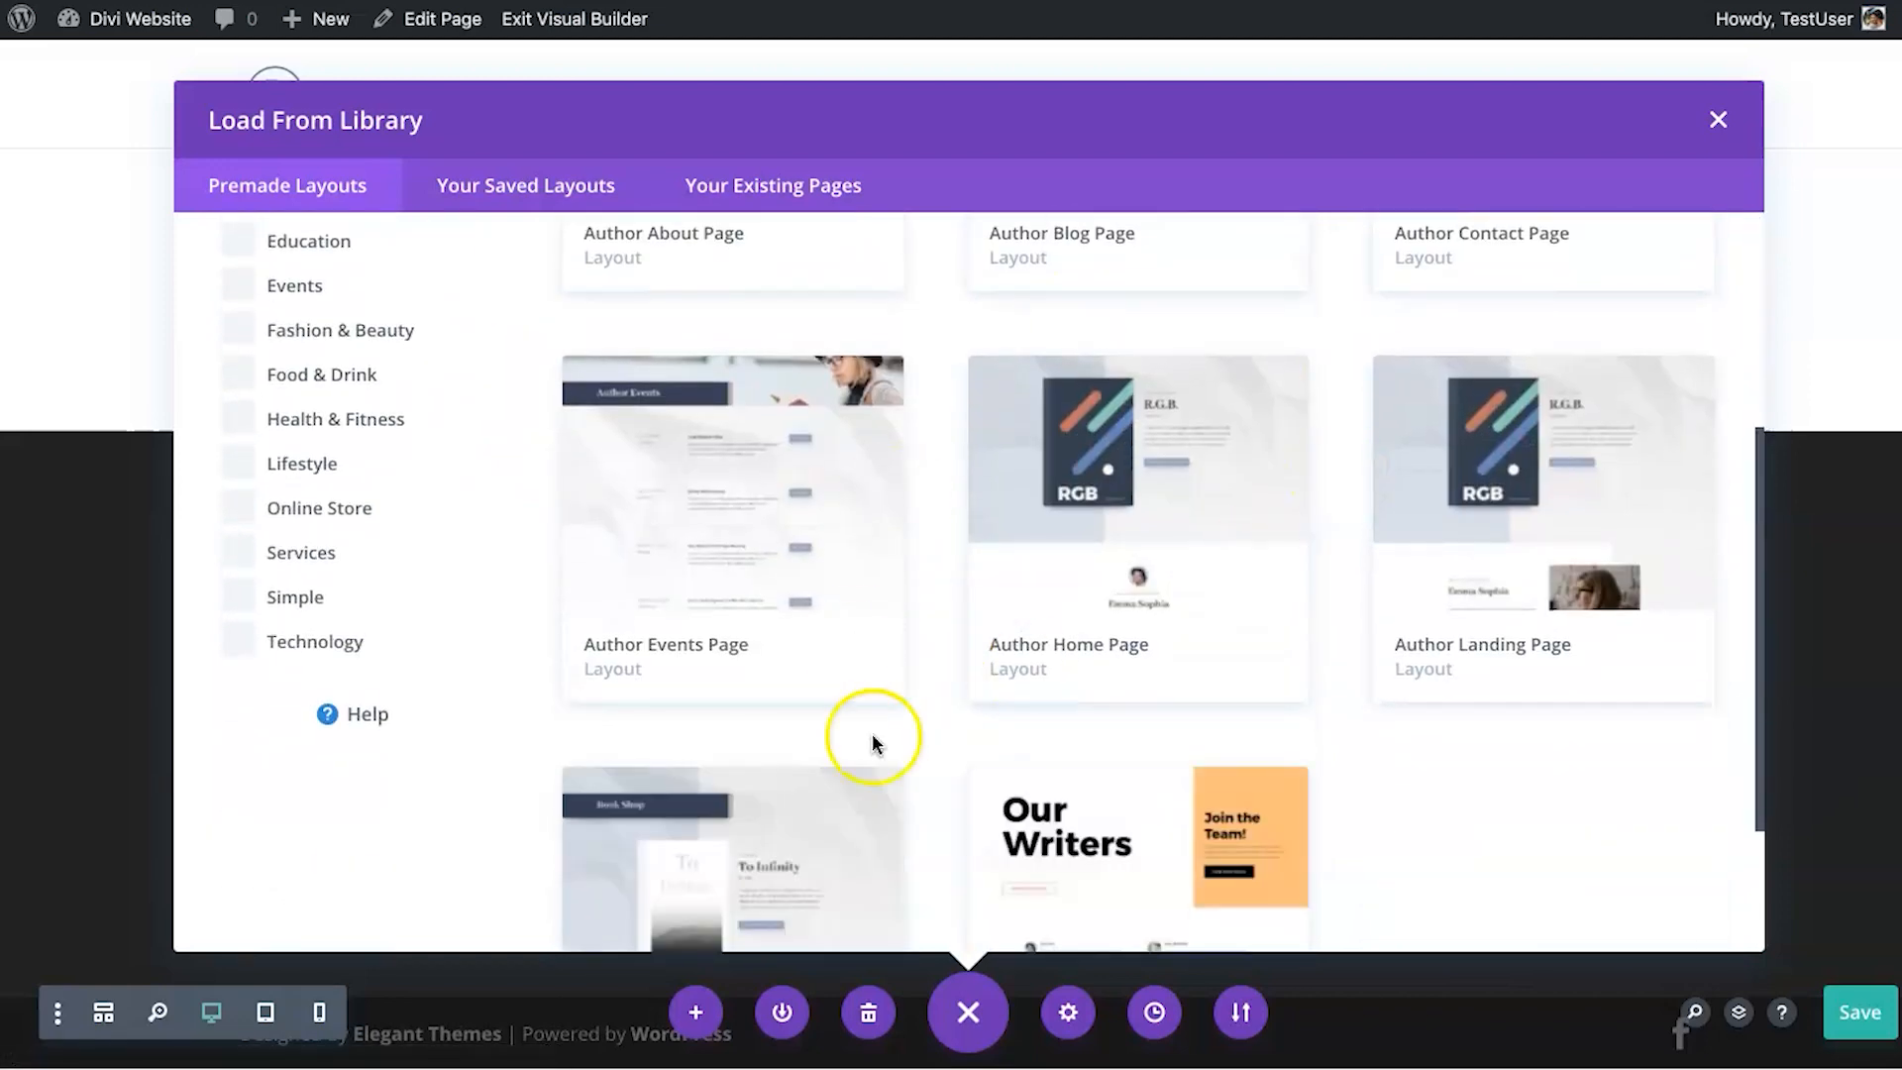
{"action": "scroll", "coordinate": [871, 743], "scroll_direction": "up", "scroll_amount": 5}
{"action": "double_click", "coordinate": [380, 396]}
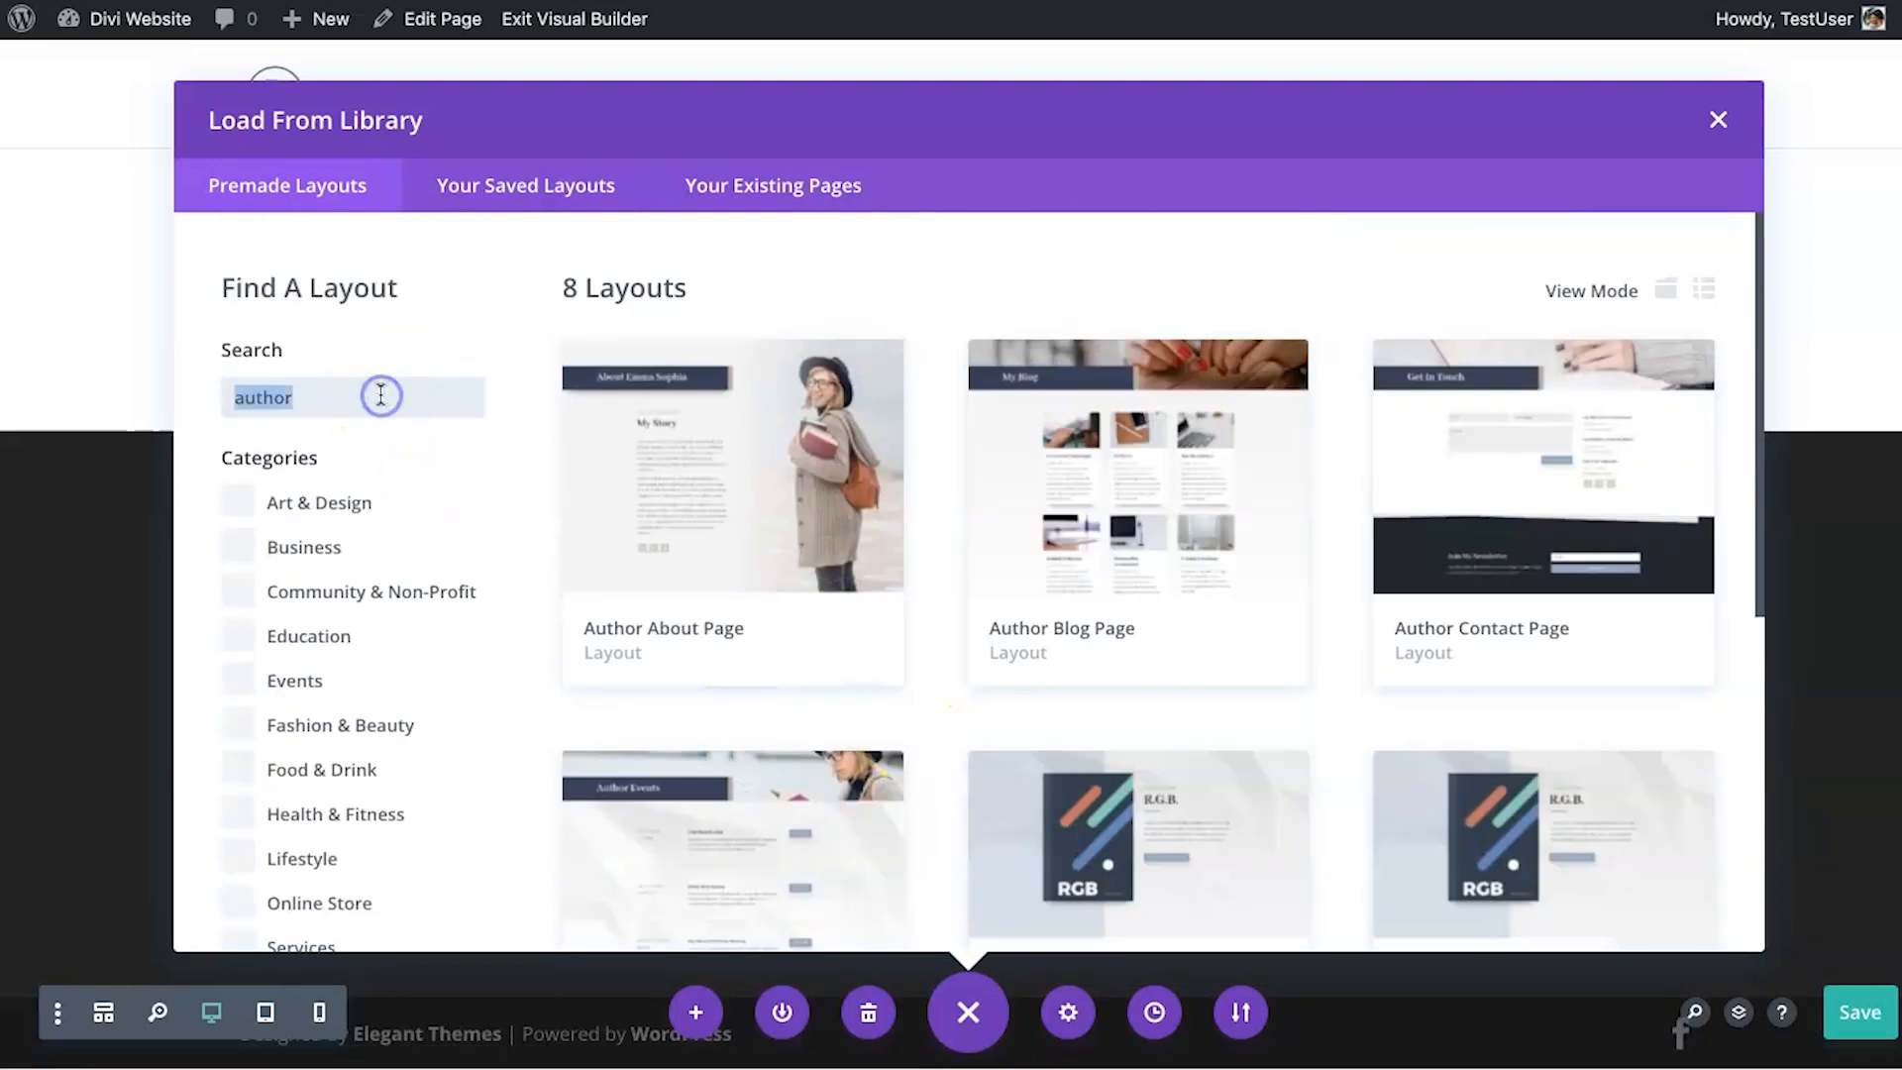
{"action": "scroll", "coordinate": [703, 728], "scroll_direction": "down", "scroll_amount": 3}
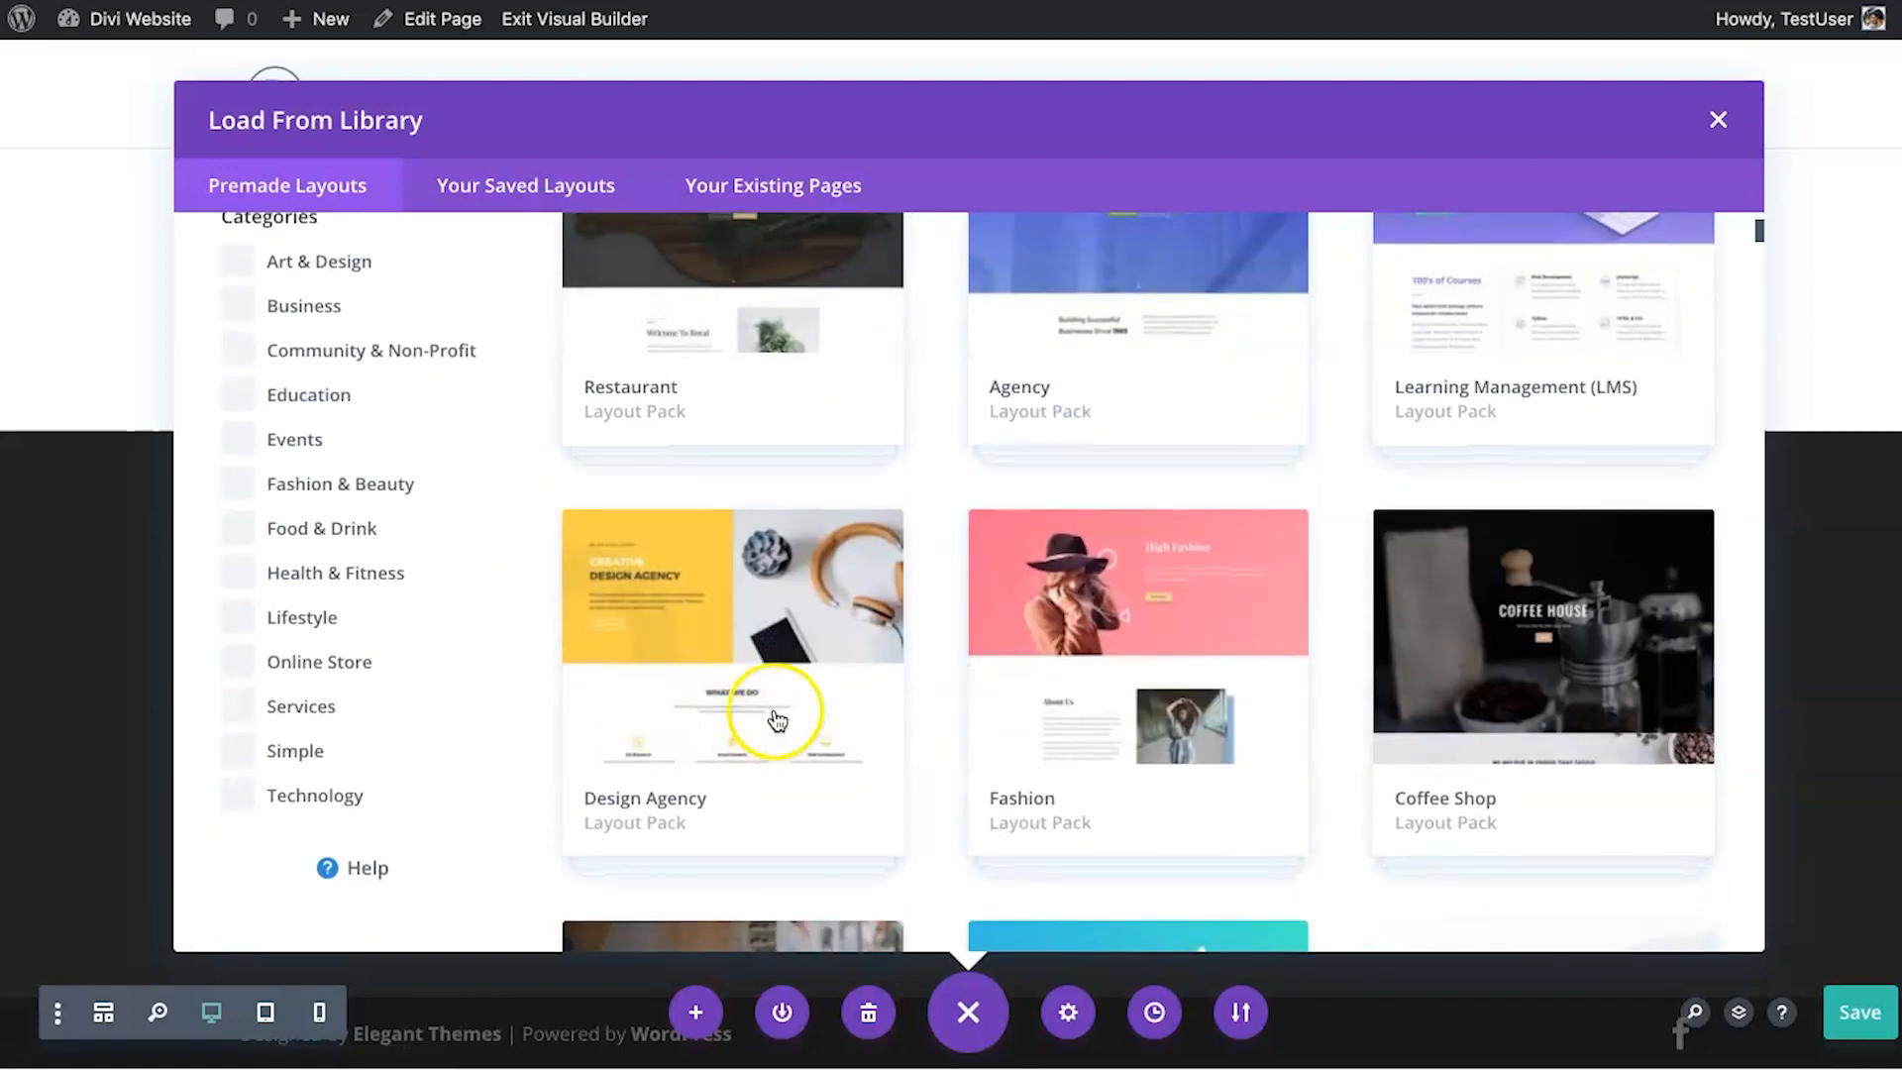
Load the Home layout from the Design Agency pack onto the home page.
{"action": "left_click", "coordinate": [645, 737]}
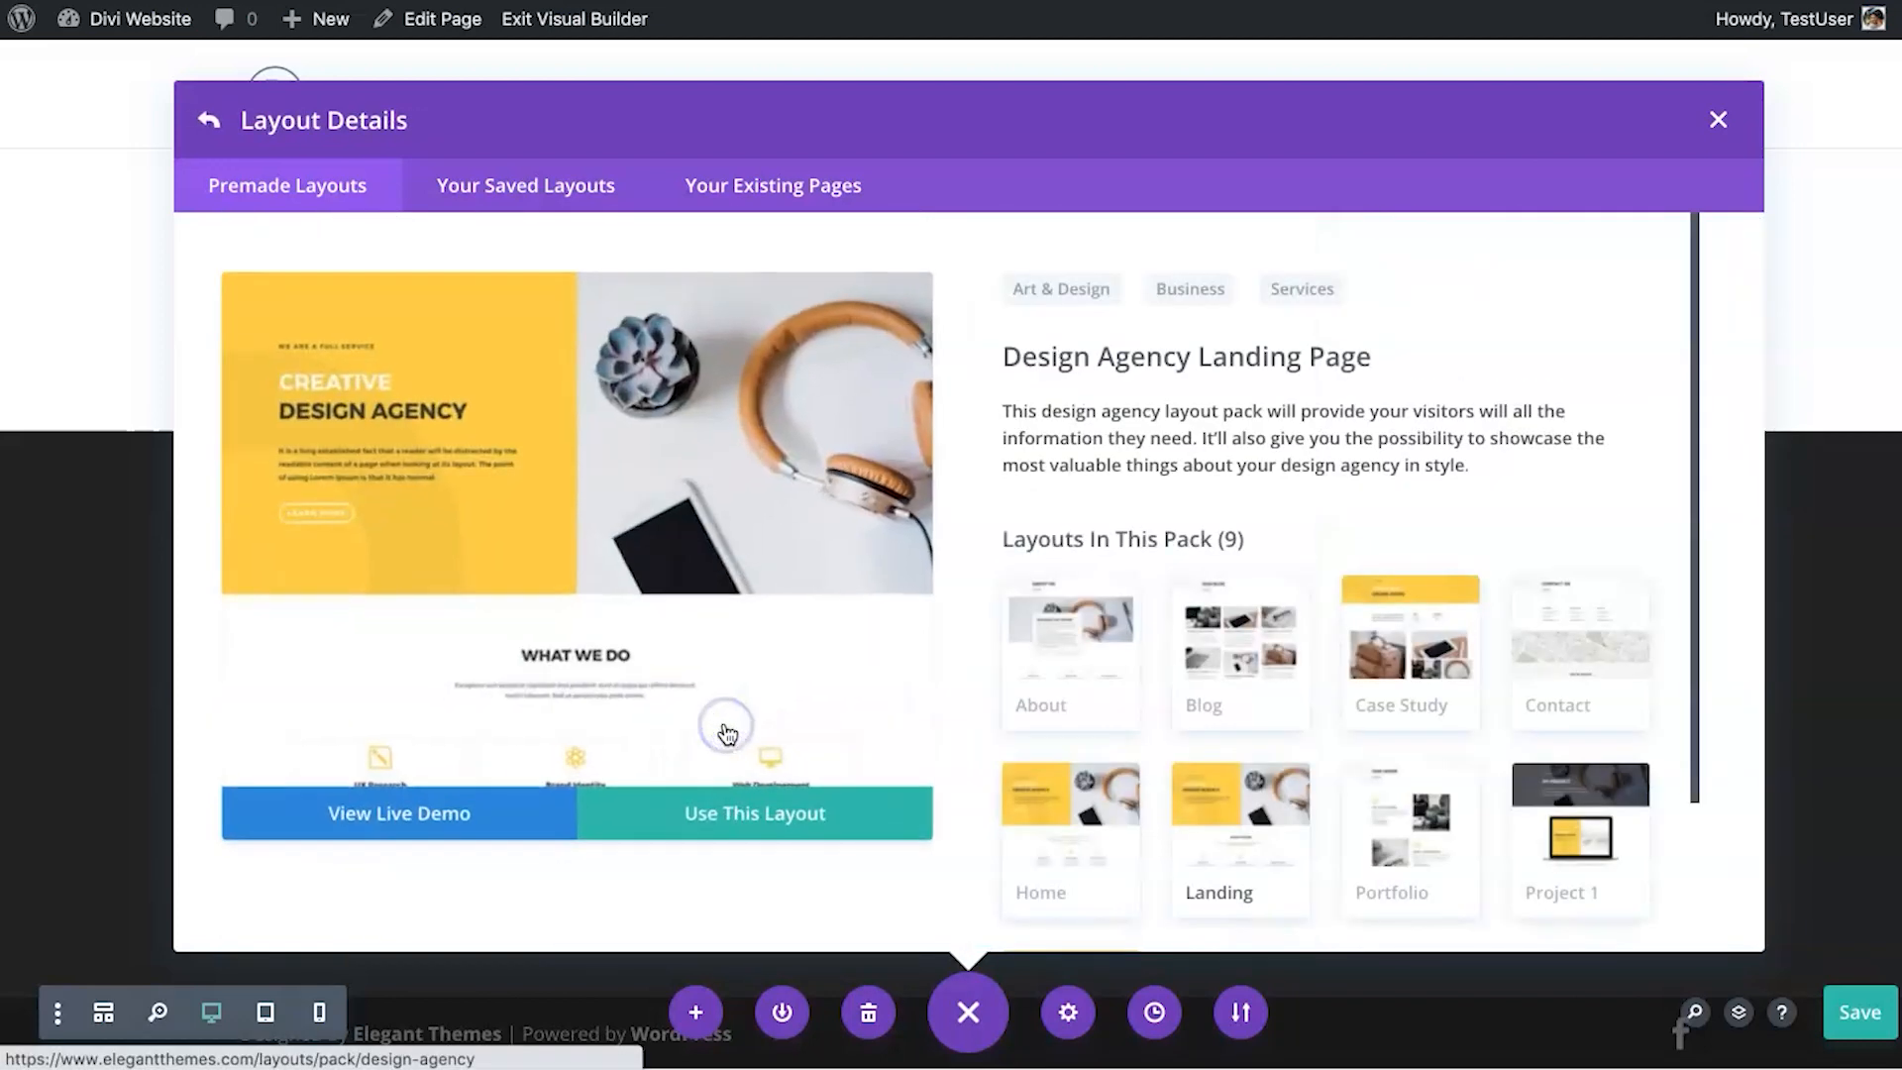
{"action": "left_click", "coordinate": [1042, 840]}
{"action": "left_click", "coordinate": [856, 820]}
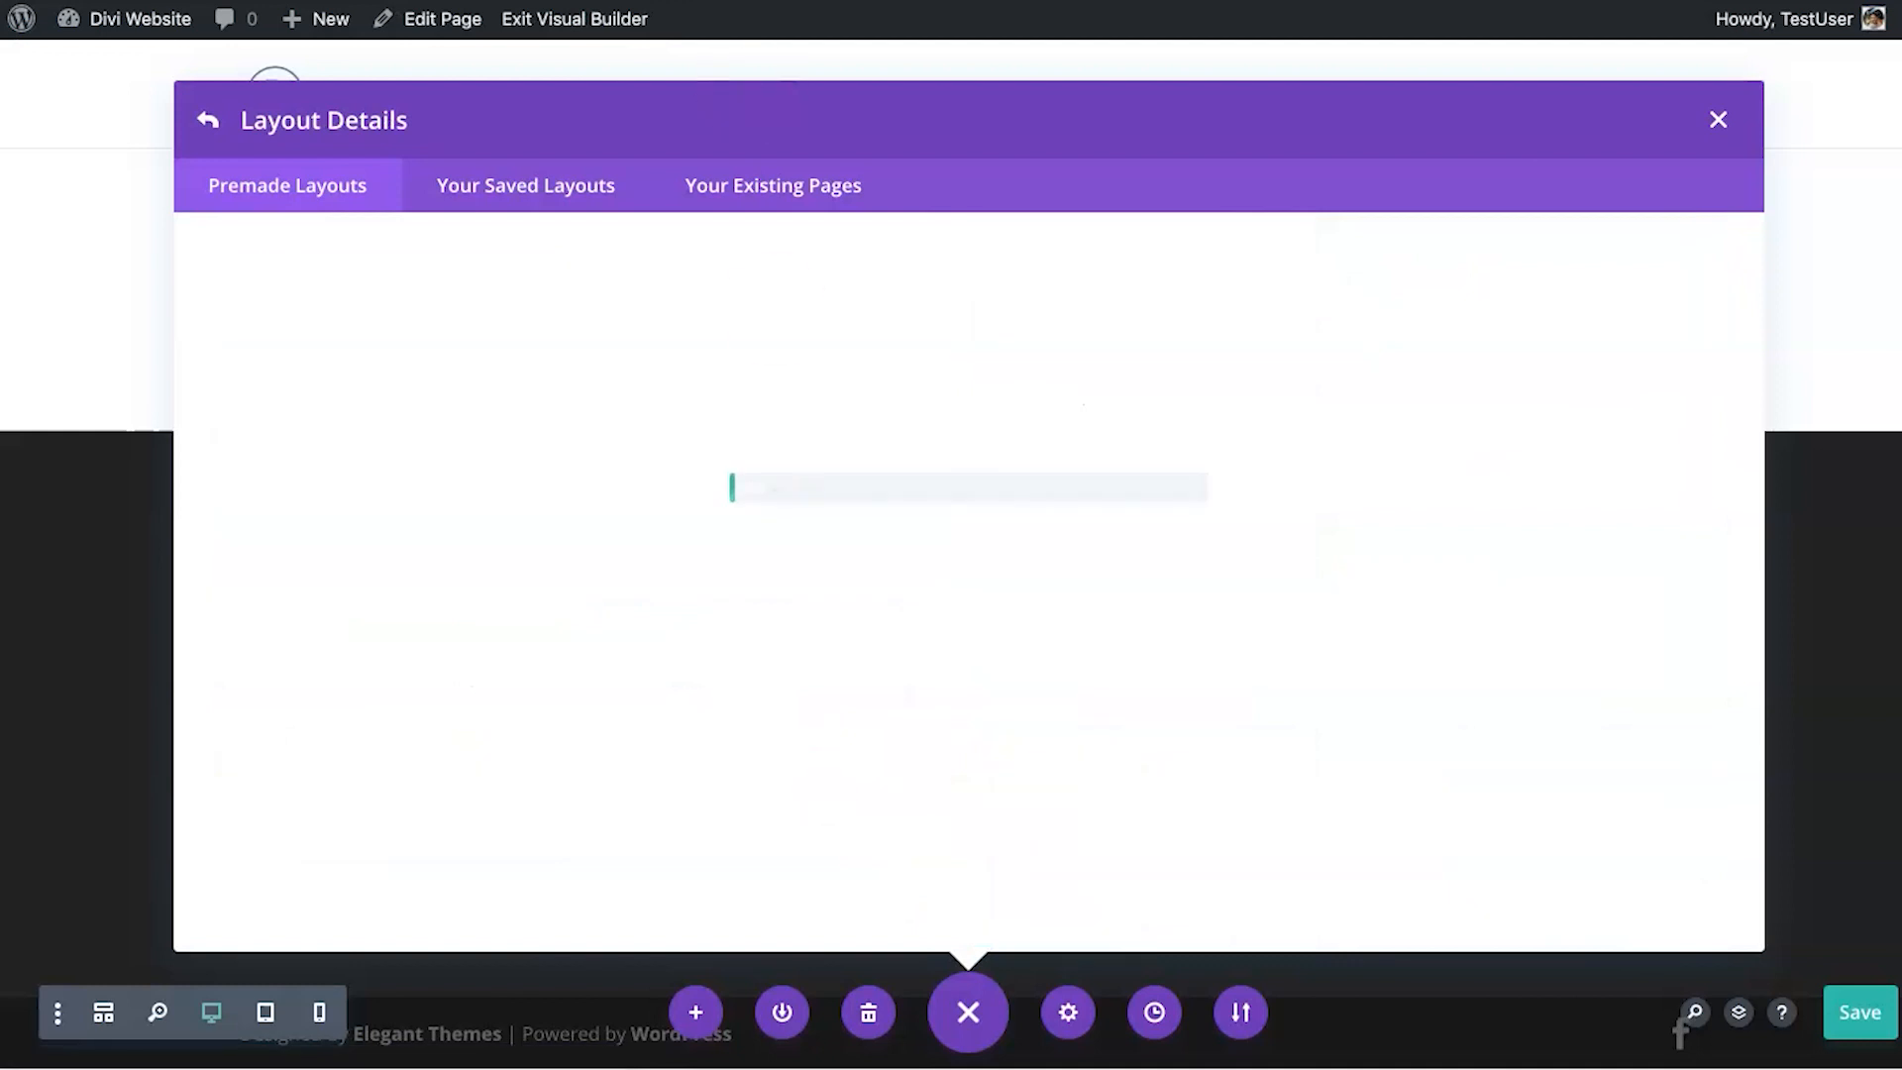
From the live home page, open the About, Services and Contact pages in separate browser tabs.
{"action": "left_click", "coordinate": [575, 19]}
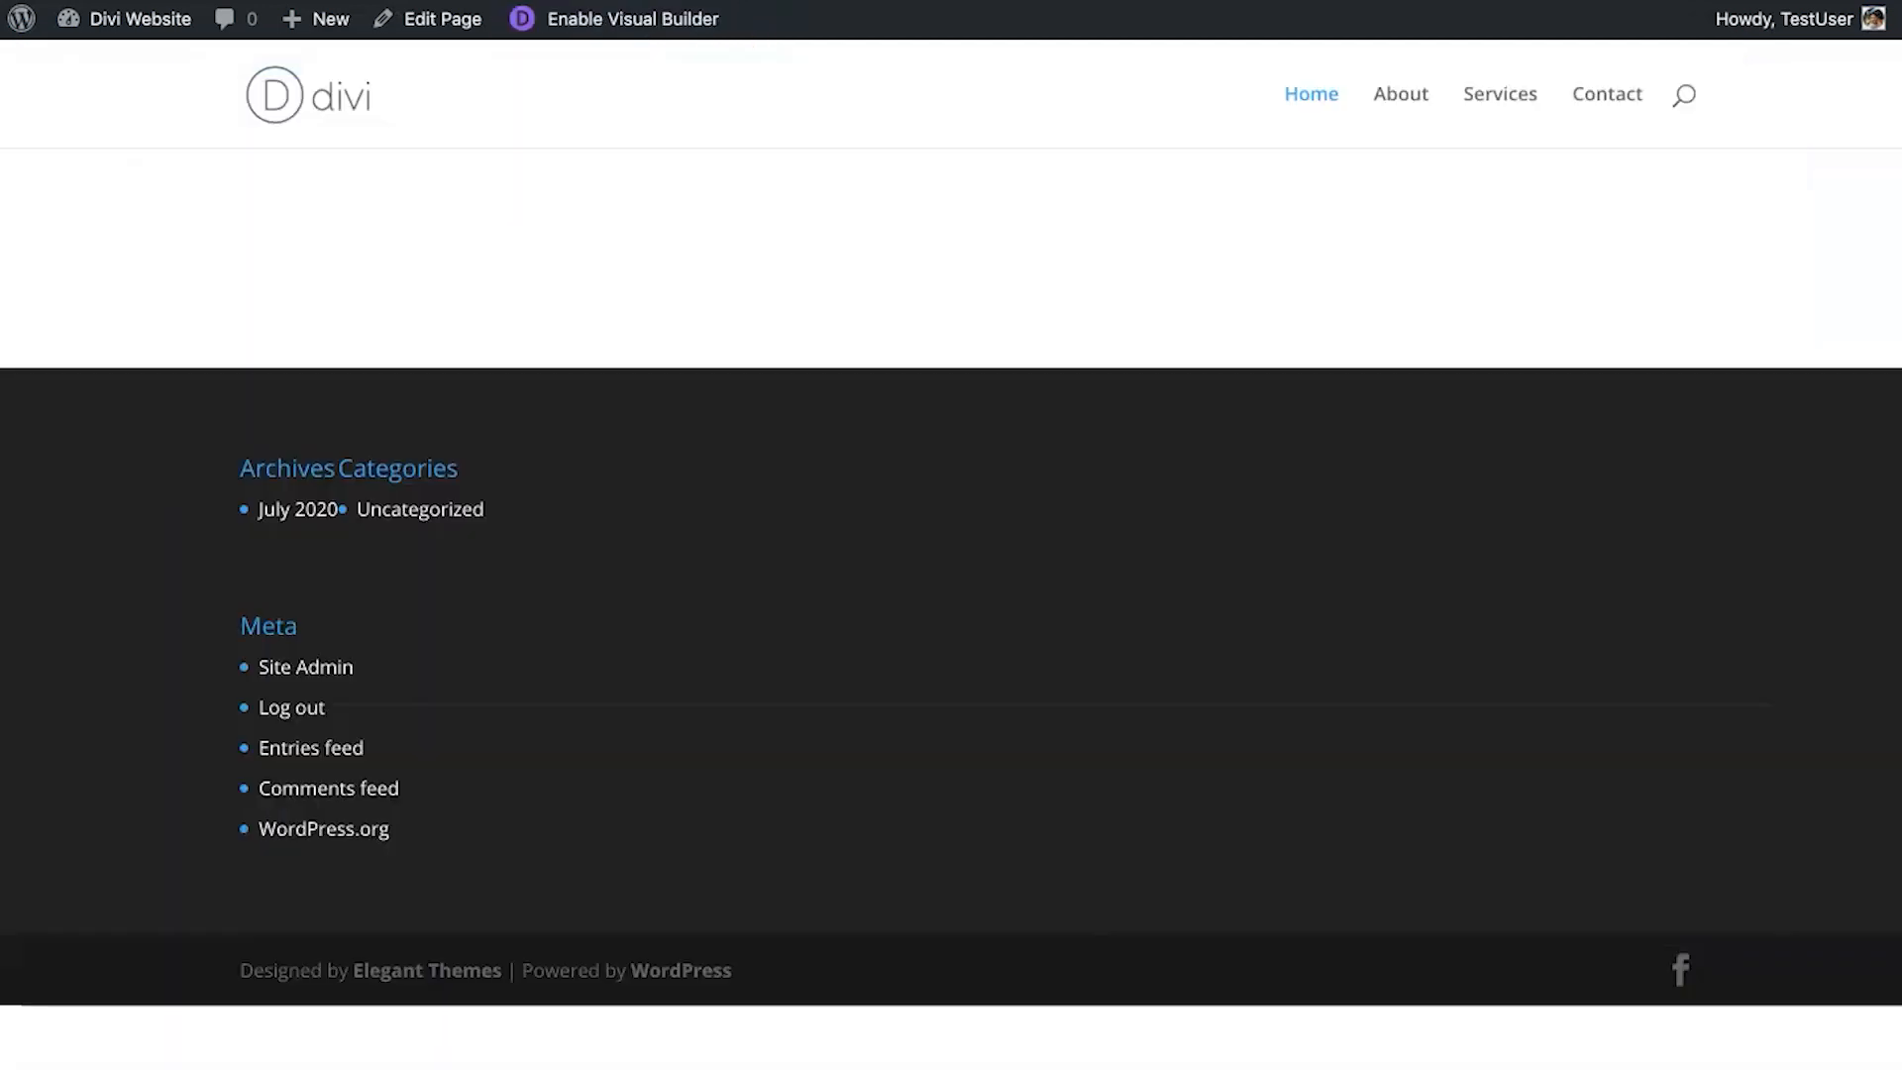
{"action": "right_click", "coordinate": [1401, 95]}
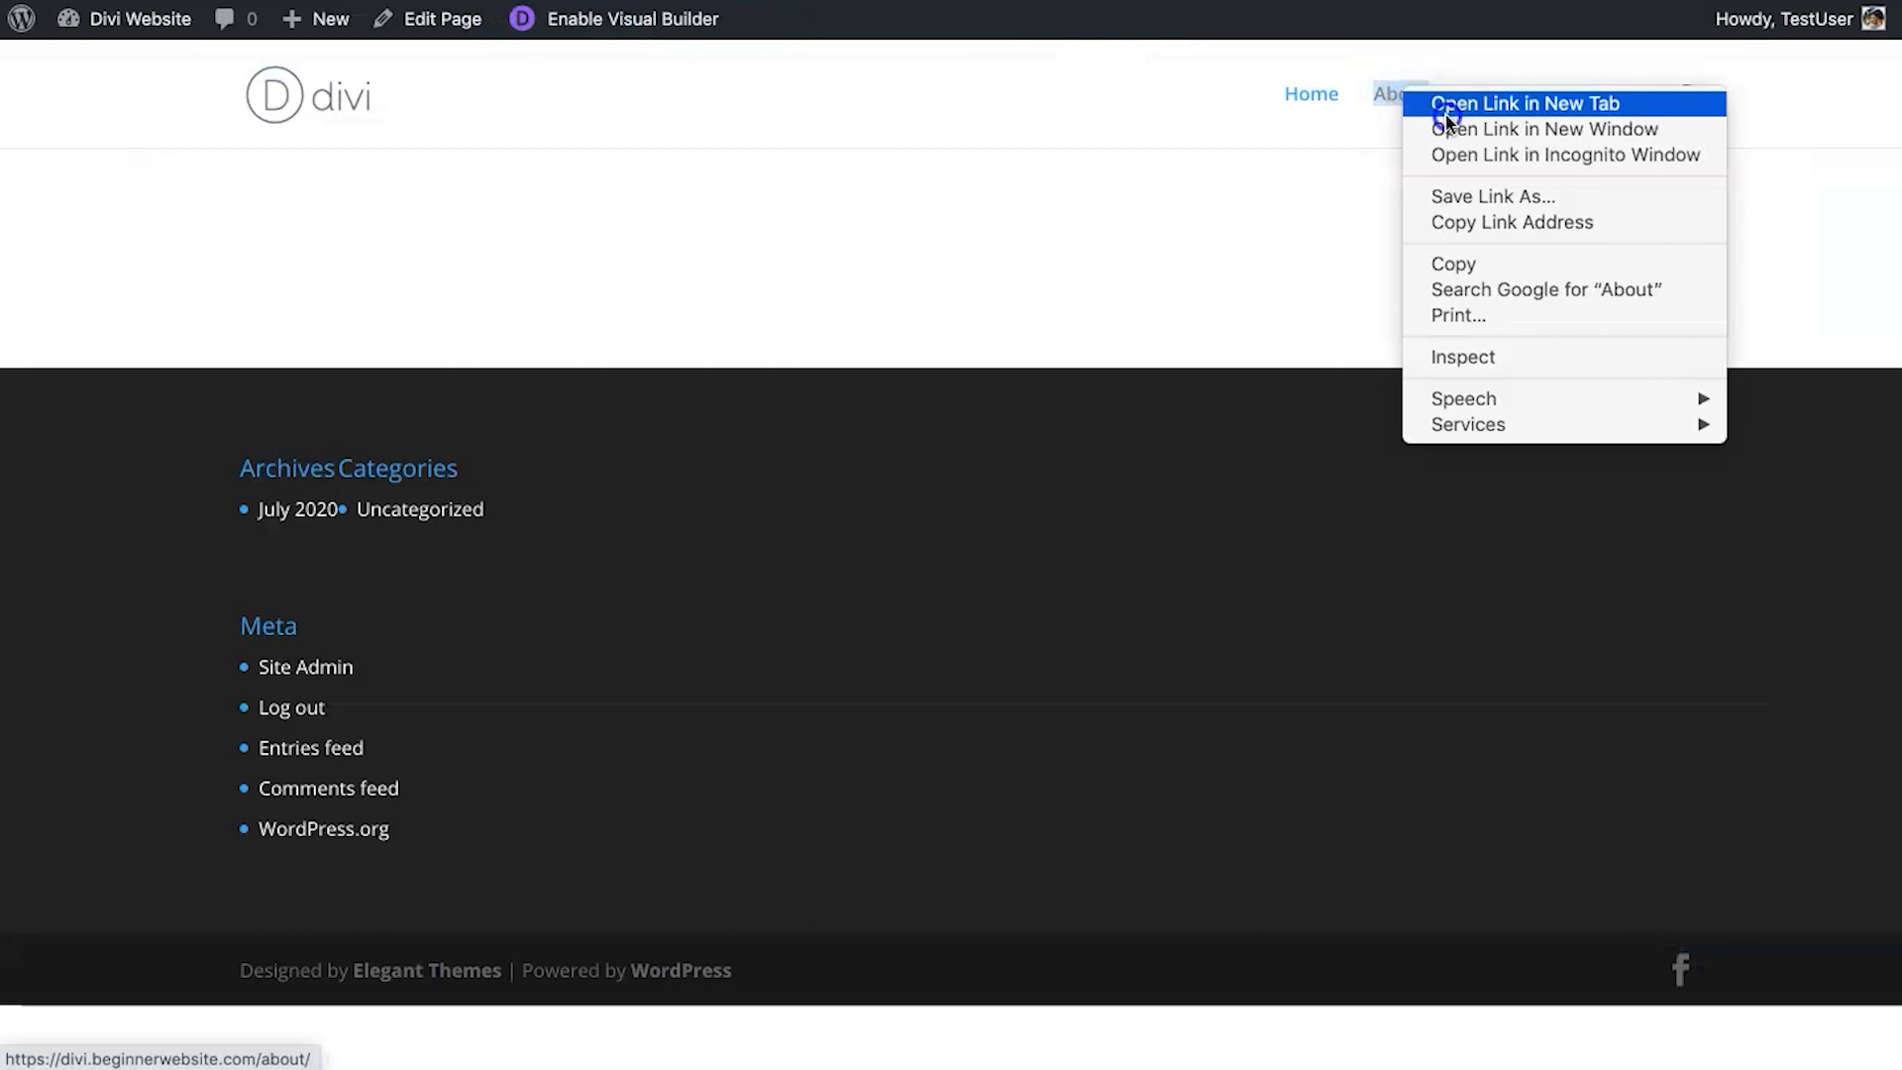
{"action": "left_click", "coordinate": [1439, 104]}
{"action": "right_click", "coordinate": [1504, 94]}
{"action": "left_click", "coordinate": [1520, 105]}
{"action": "right_click", "coordinate": [1598, 91]}
{"action": "left_click", "coordinate": [1637, 103]}
Enable the Visual Builder on the About, Services and Contact pages.
{"action": "left_click", "coordinate": [575, 2]}
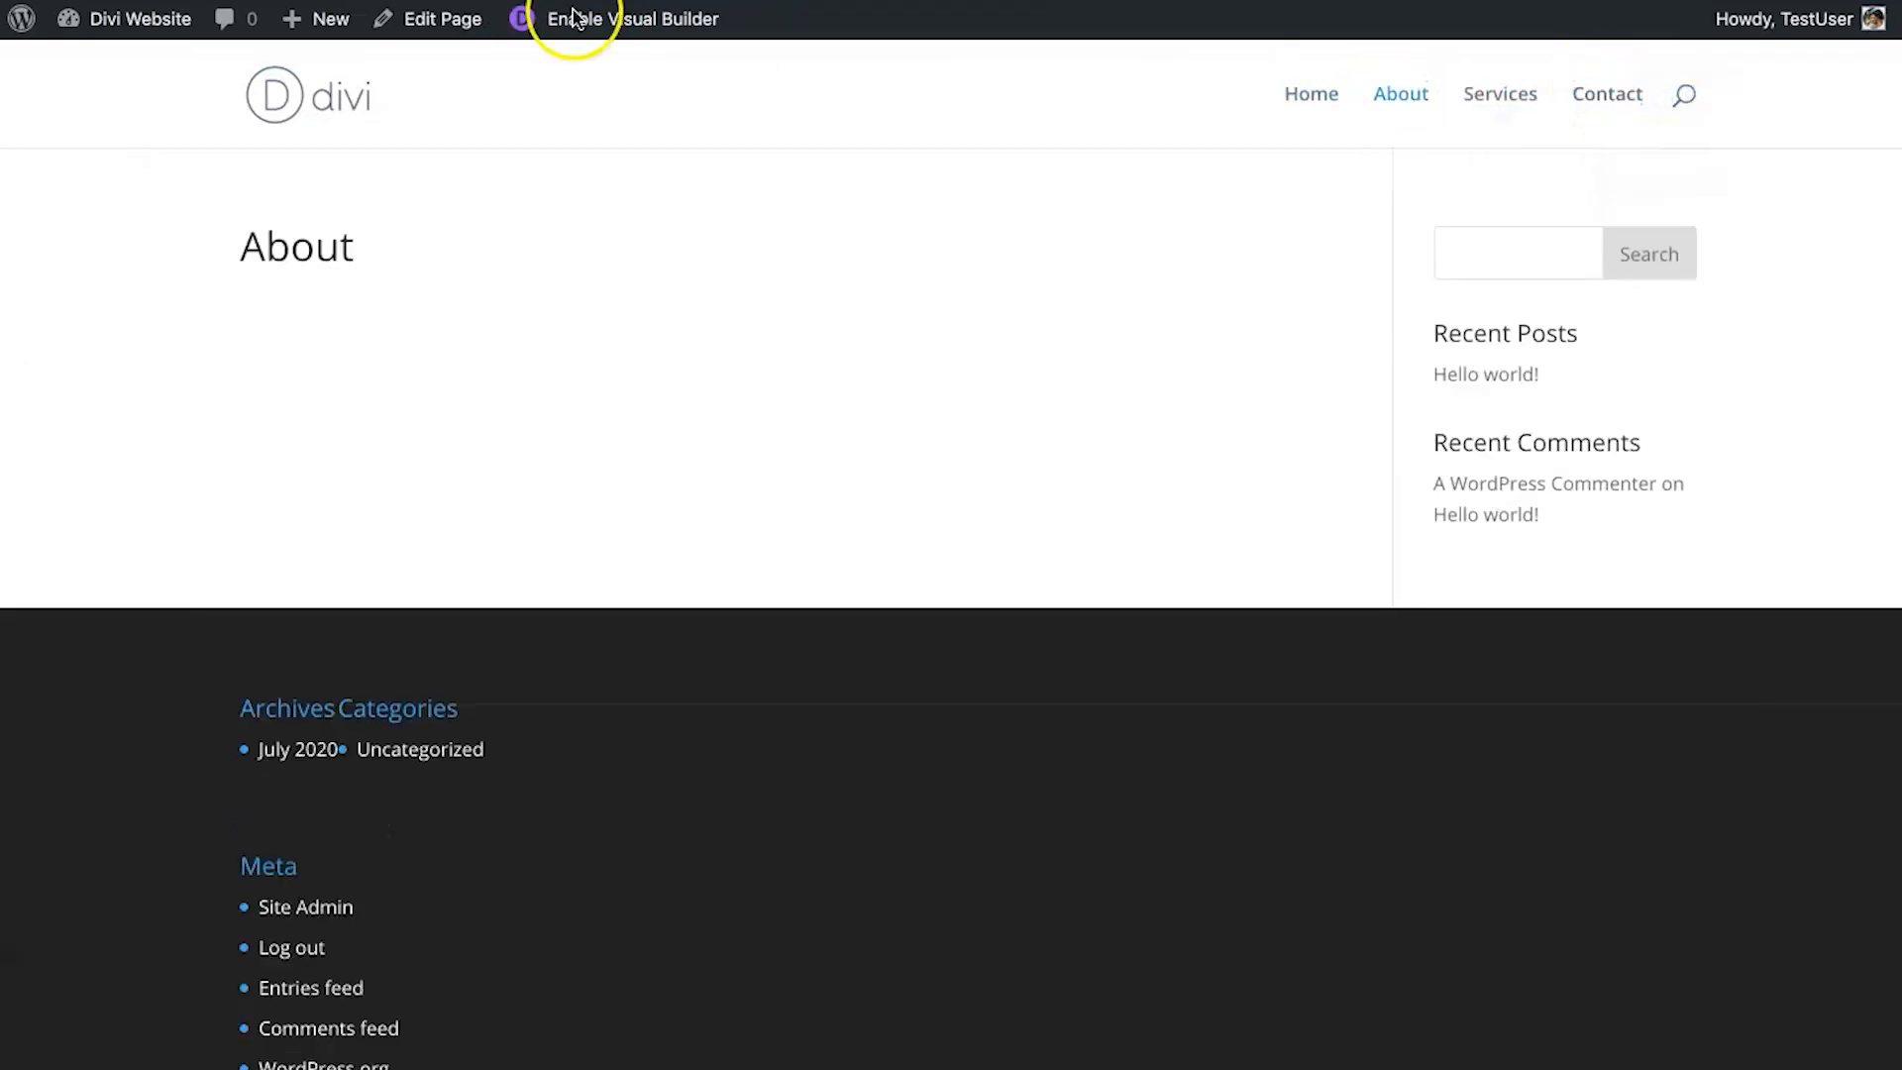
{"action": "left_click", "coordinate": [628, 25]}
{"action": "left_click", "coordinate": [792, 2]}
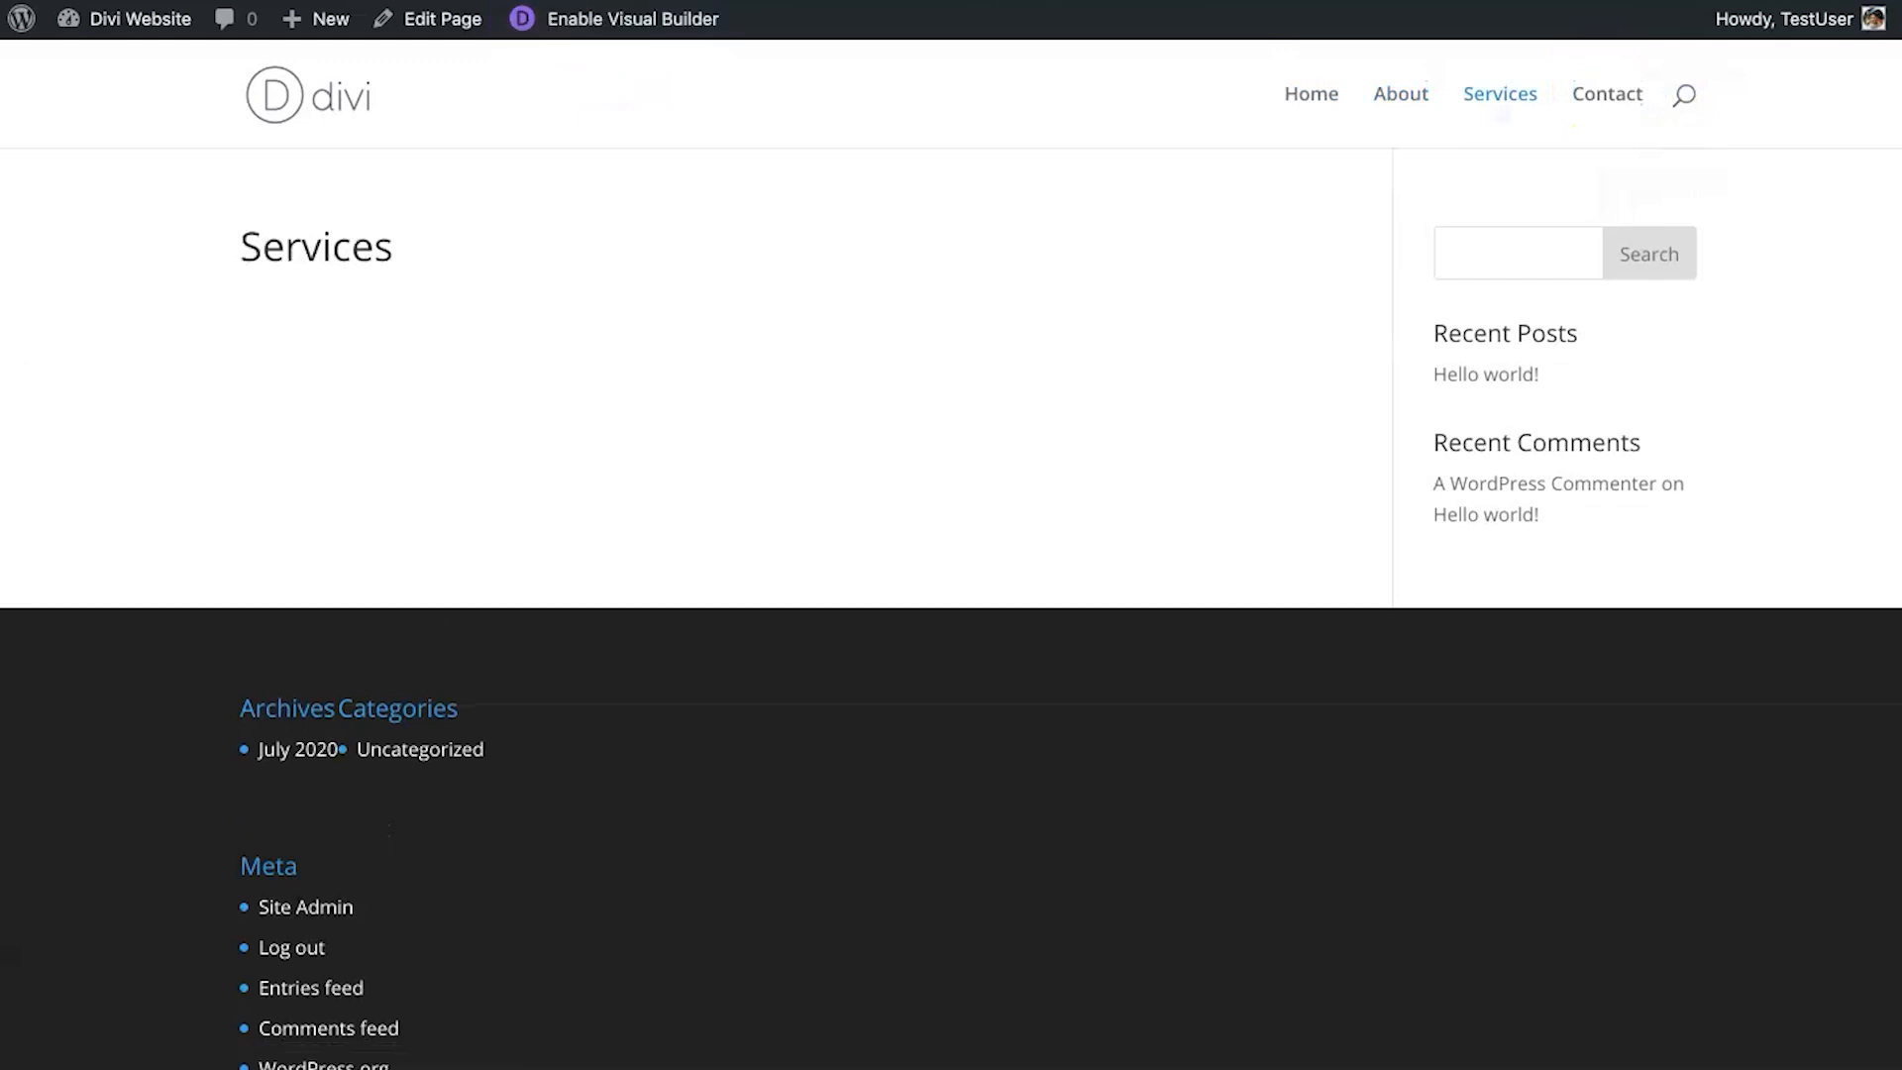
{"action": "left_click", "coordinate": [655, 26]}
{"action": "left_click", "coordinate": [1030, 2]}
{"action": "left_click", "coordinate": [628, 19]}
Start the About page from a premade layout, using the Design Agency pack's About layout.
{"action": "left_click", "coordinate": [574, 2]}
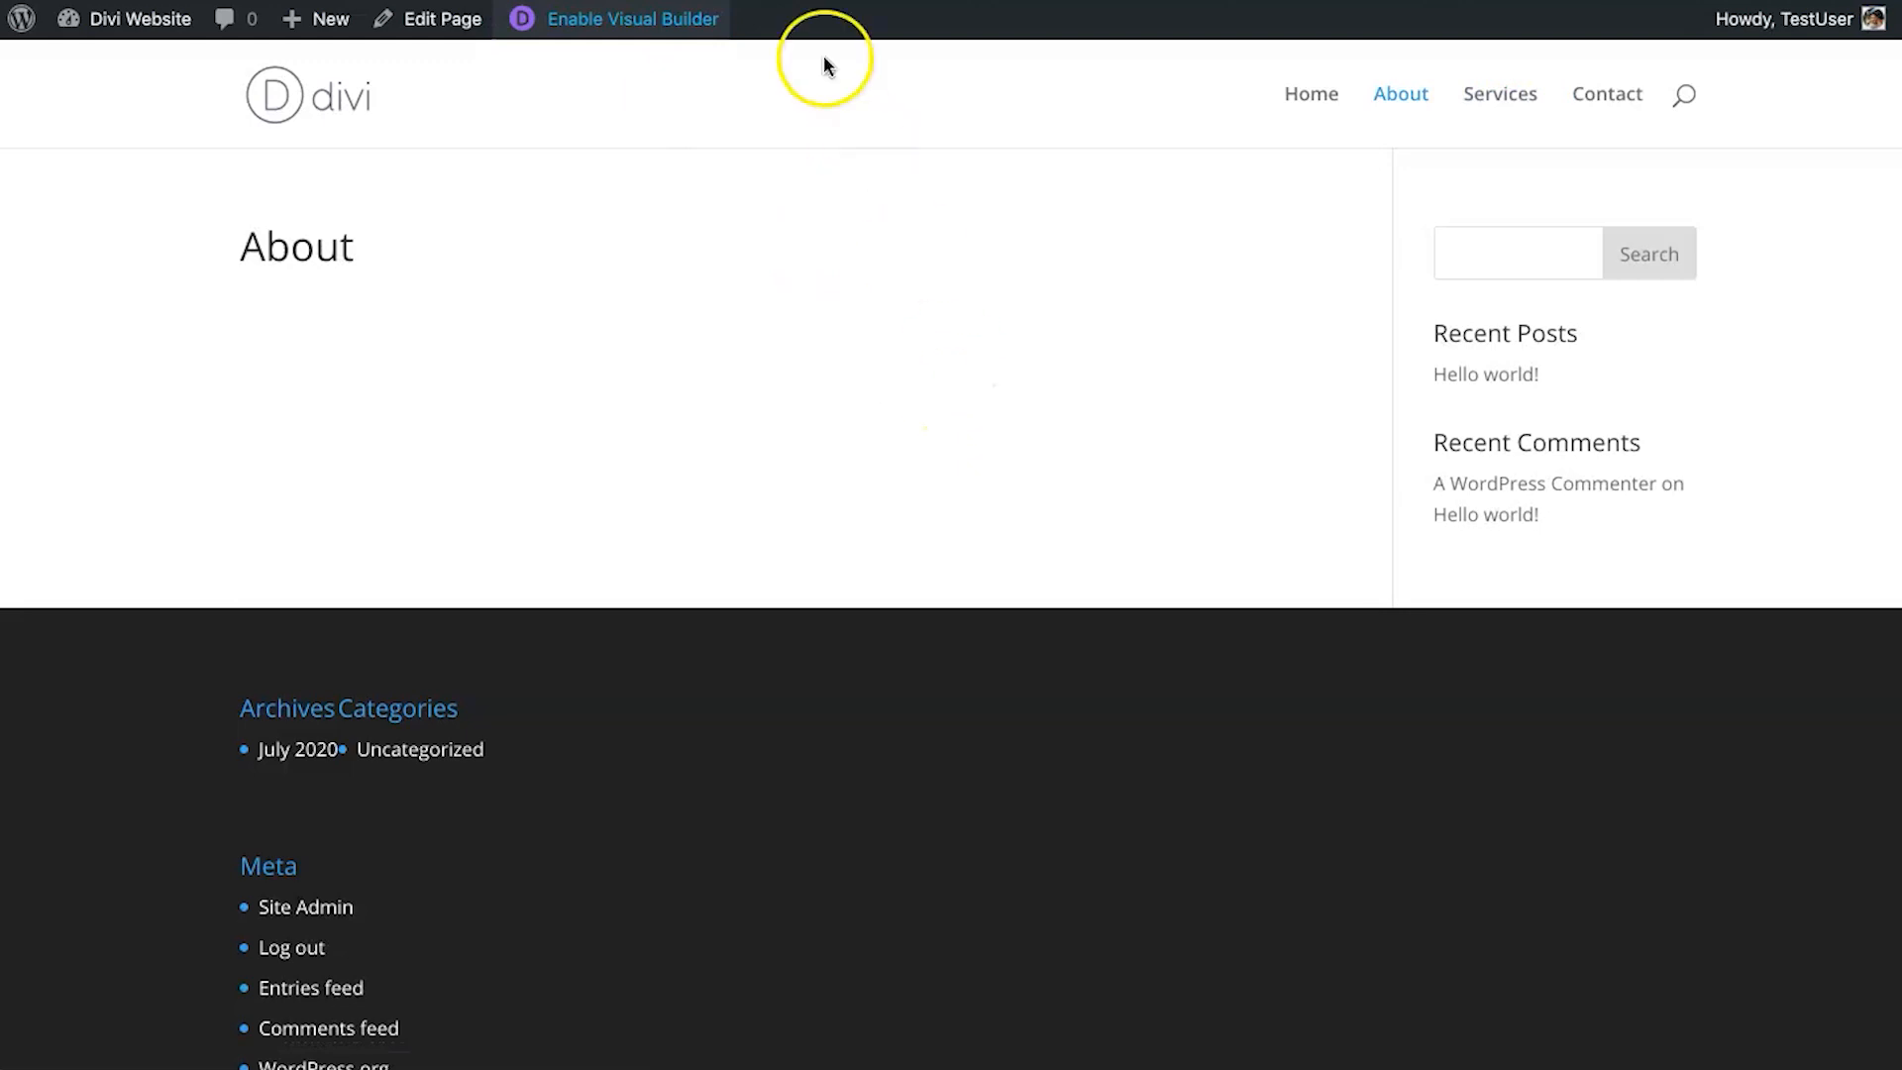
{"action": "left_click", "coordinate": [799, 2]}
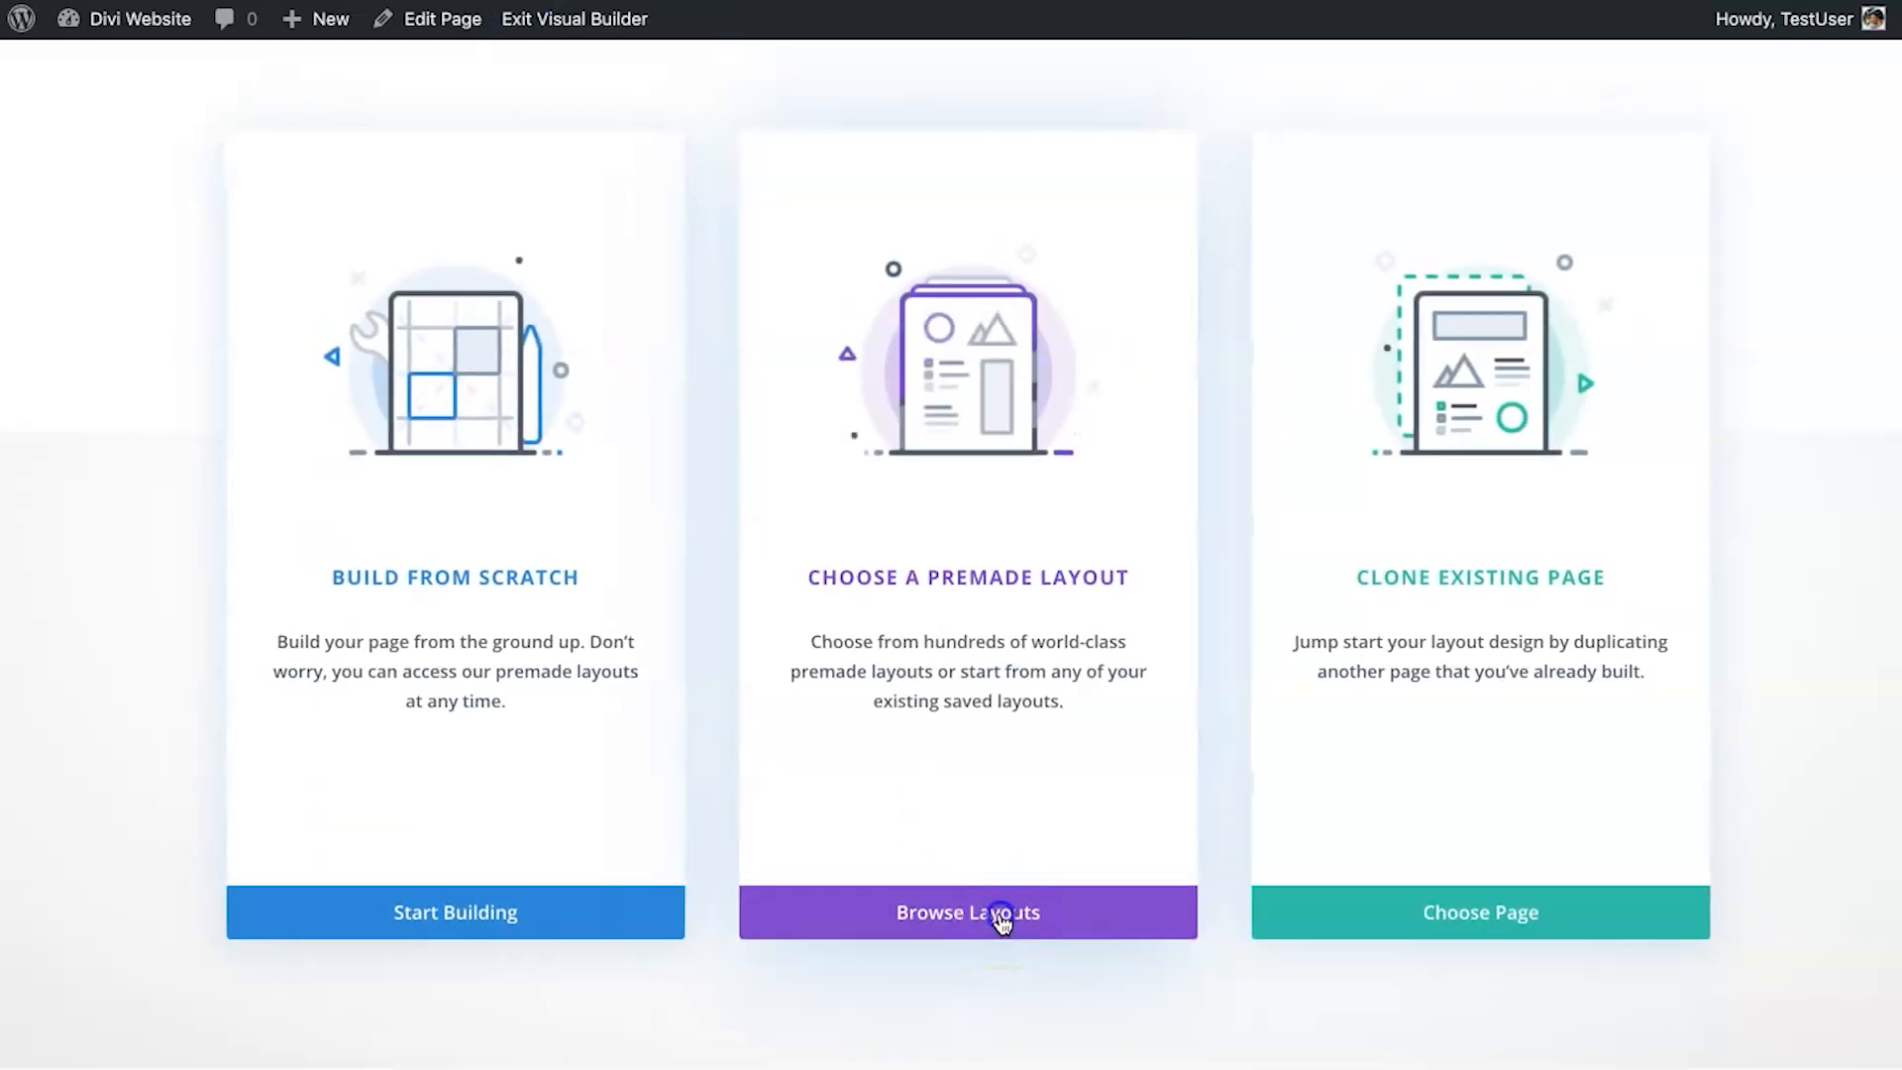
{"action": "left_click", "coordinate": [1001, 913]}
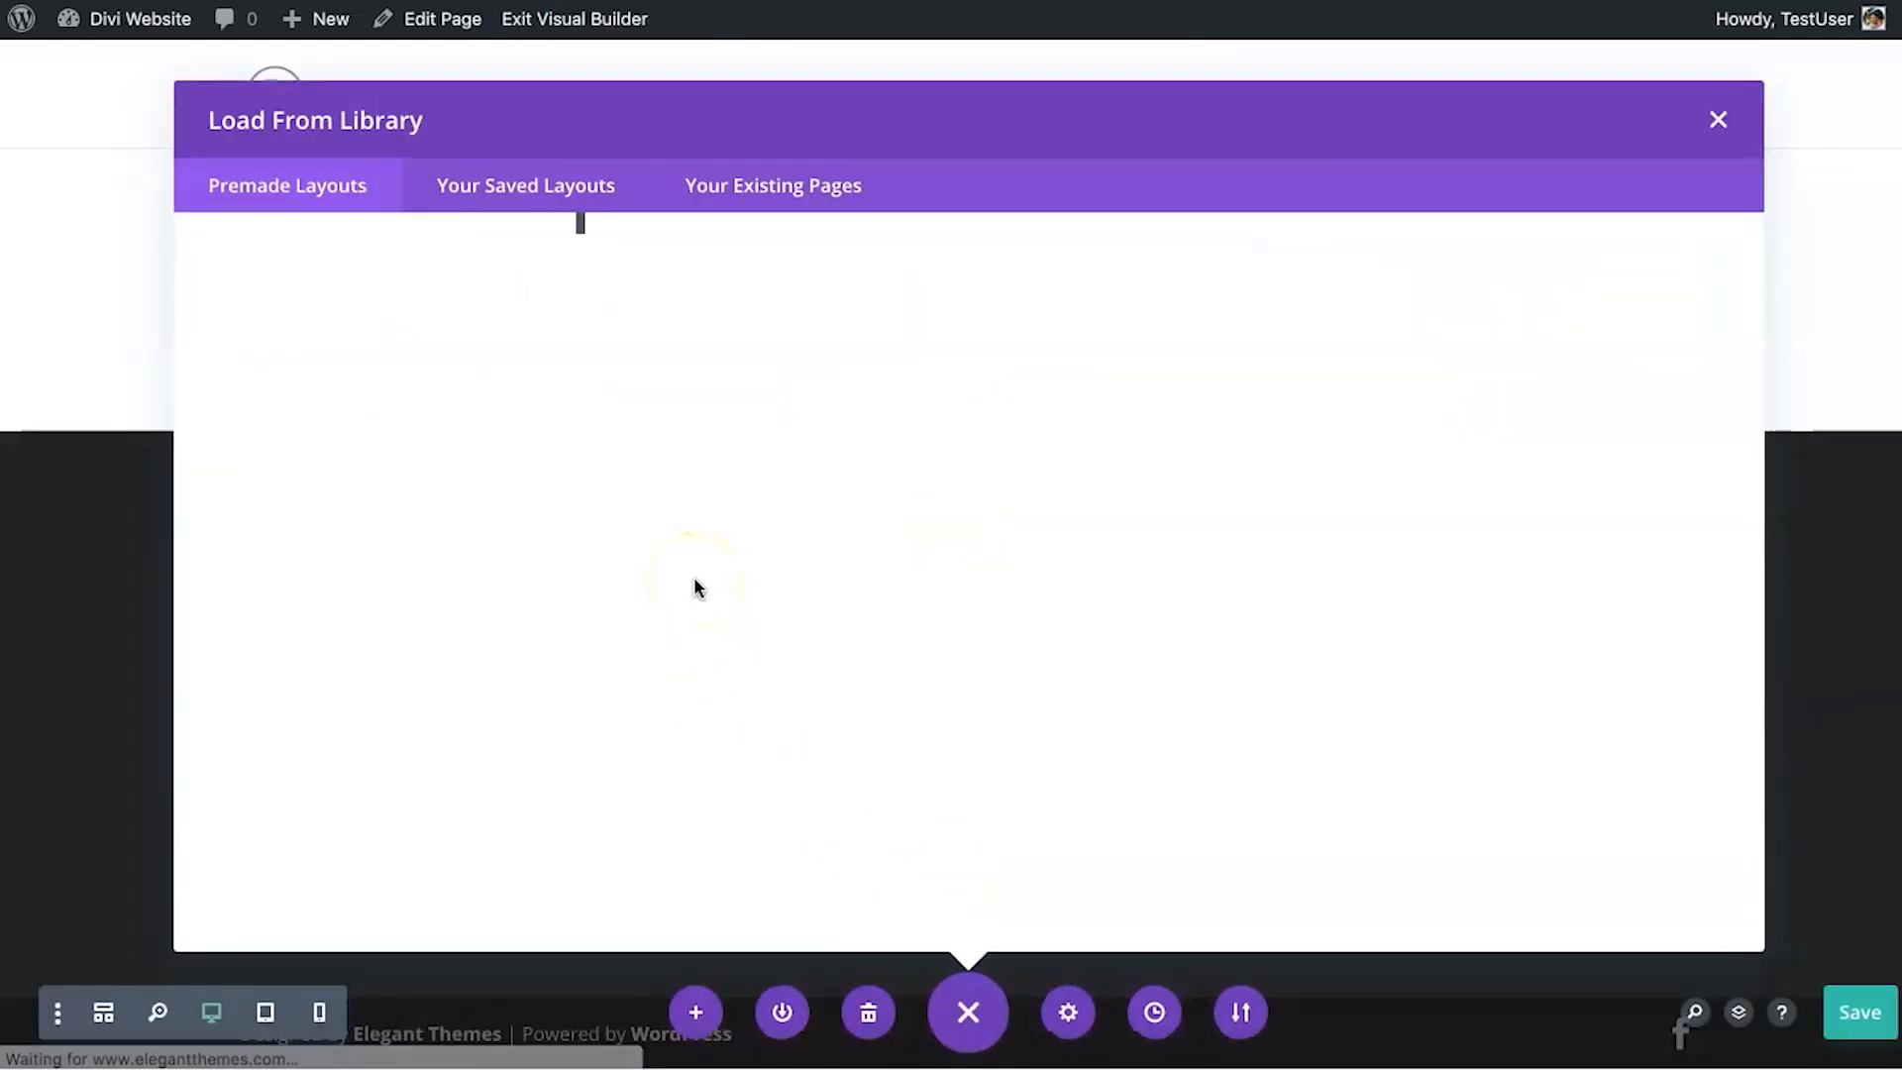
{"action": "left_click", "coordinate": [699, 789]}
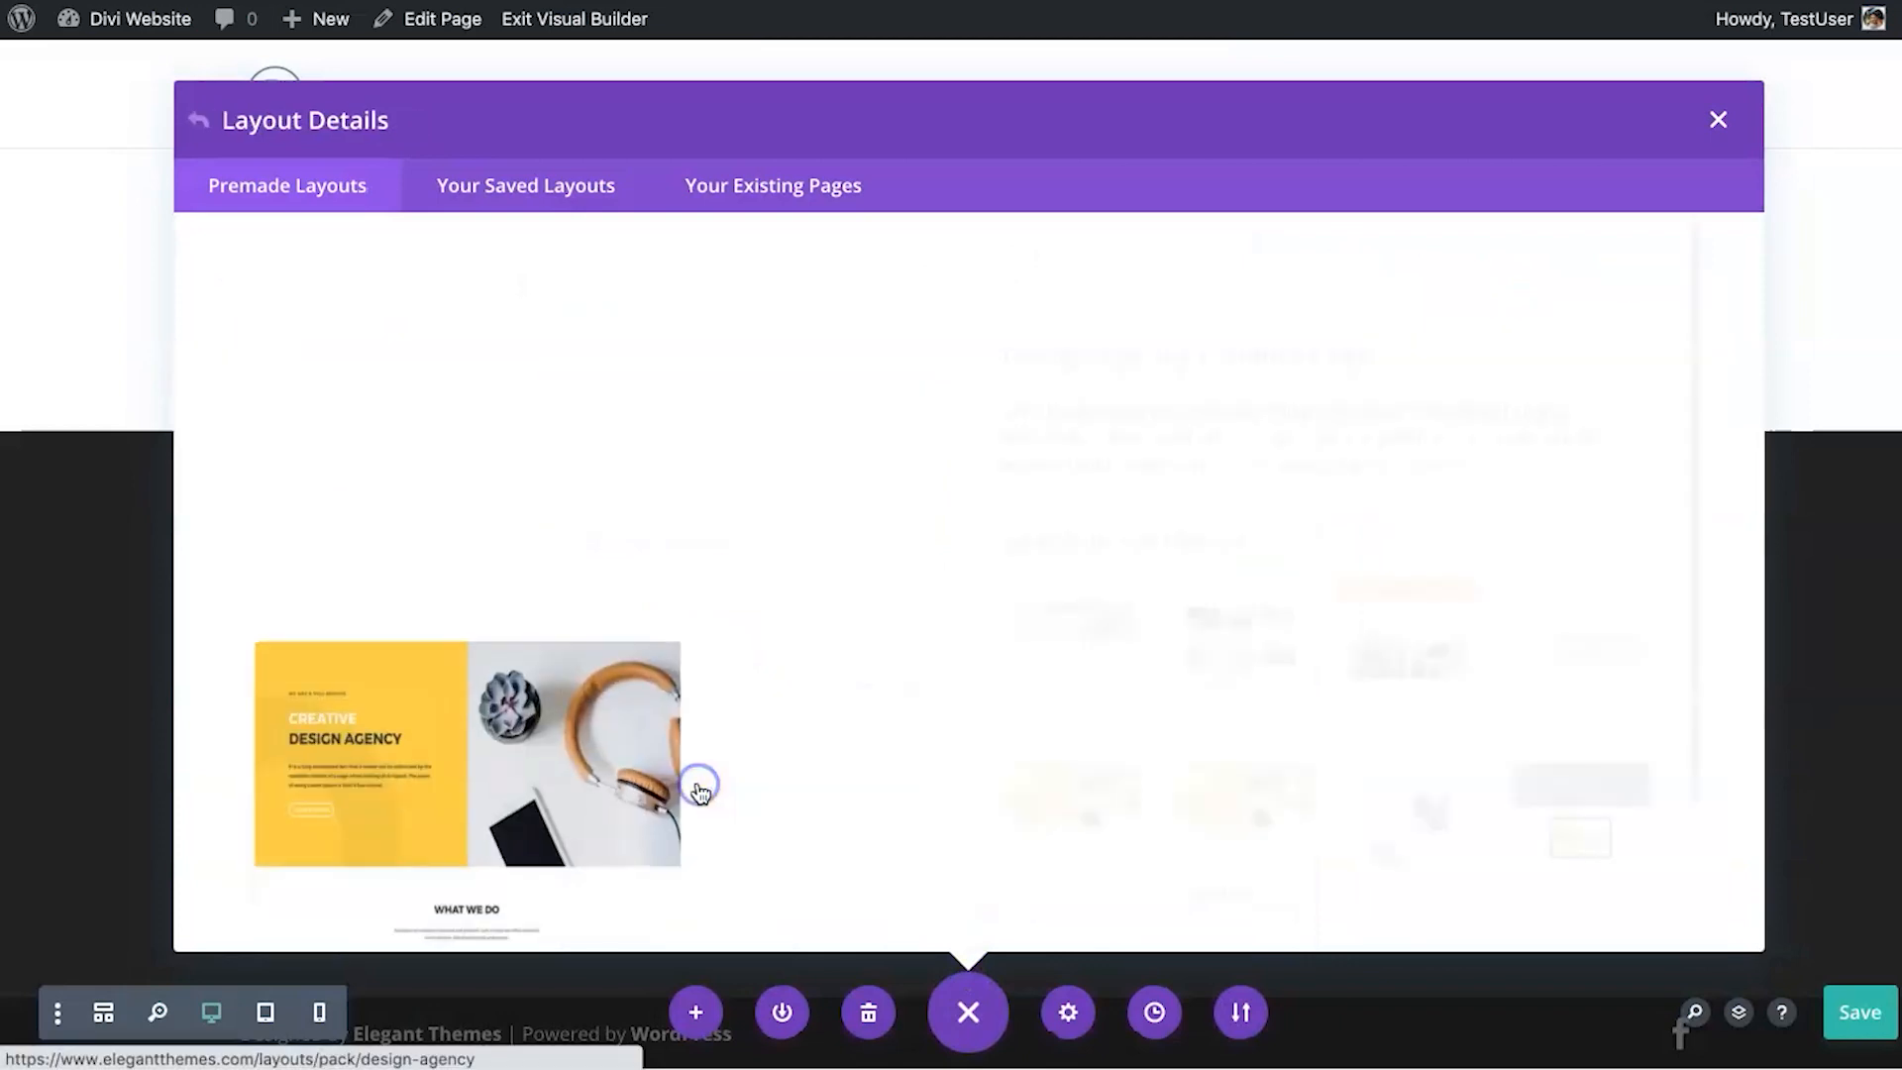
{"action": "left_click", "coordinate": [1075, 695]}
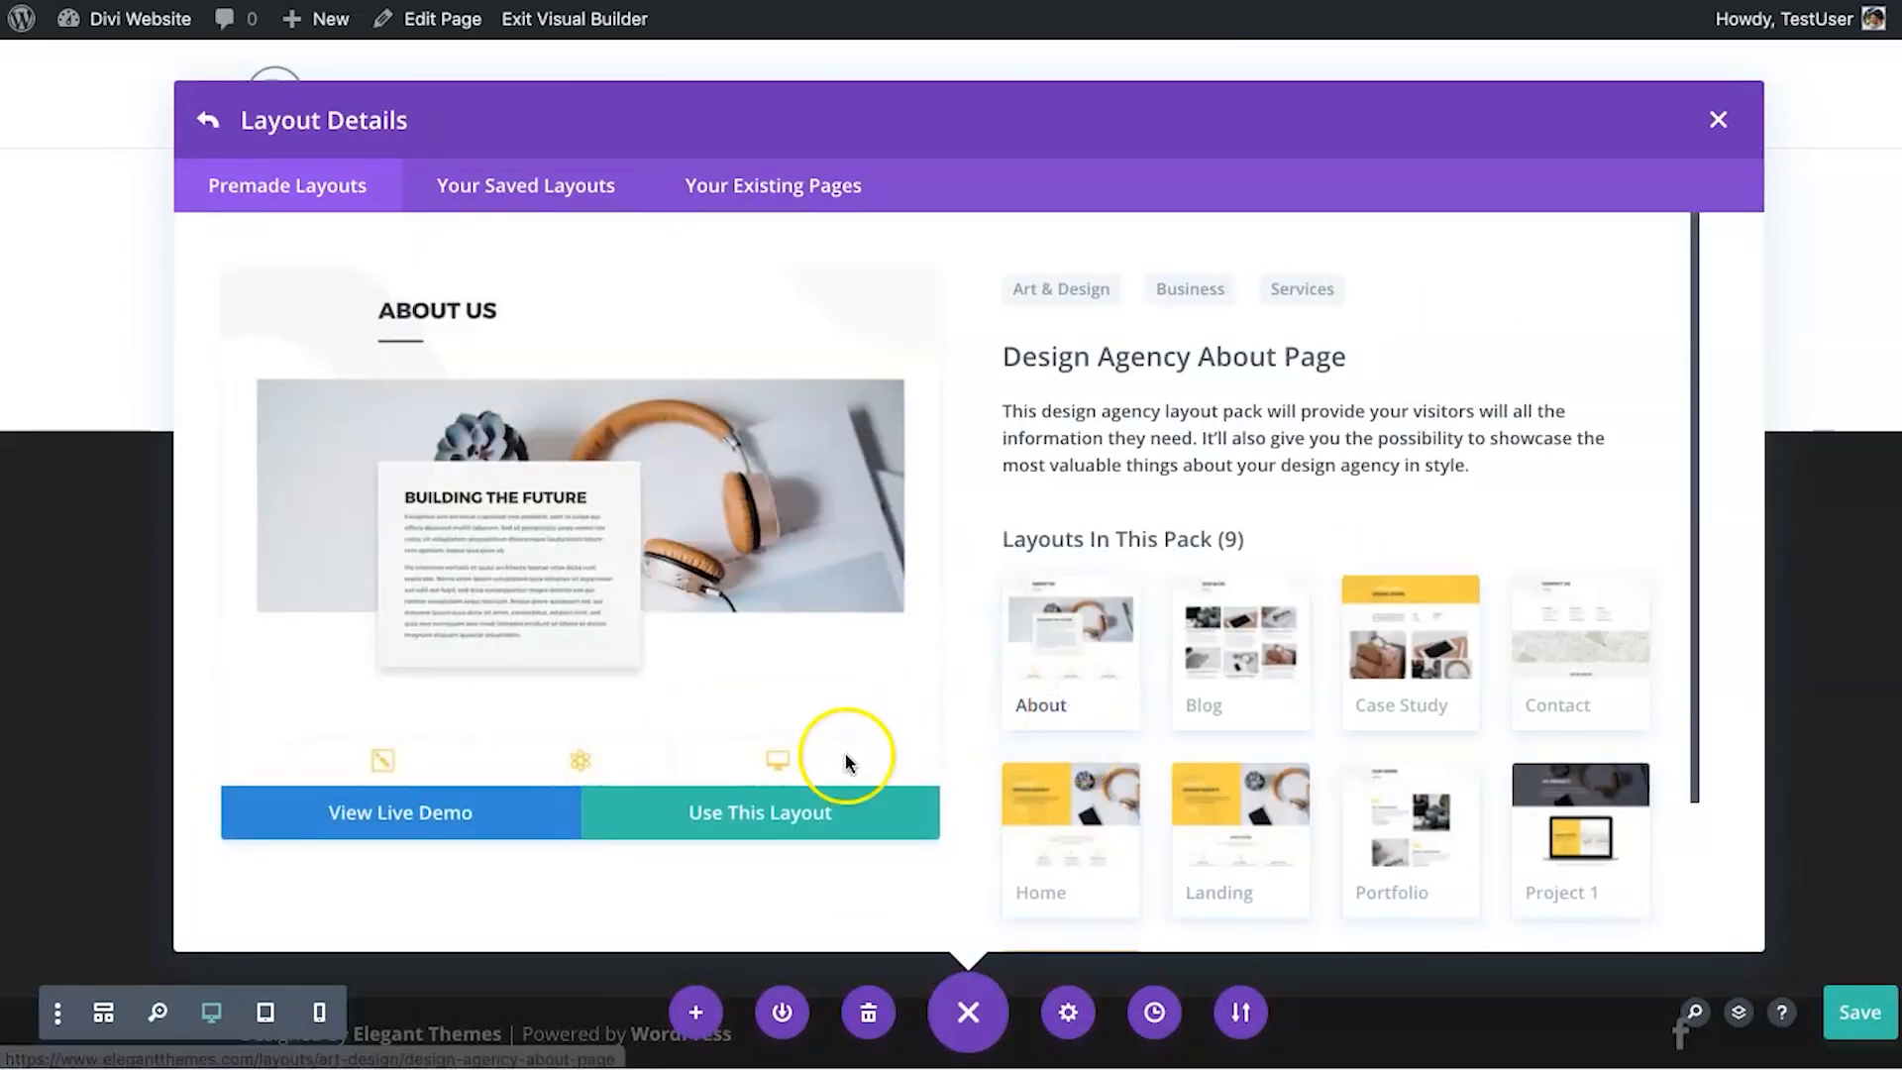
{"action": "left_click", "coordinate": [746, 818]}
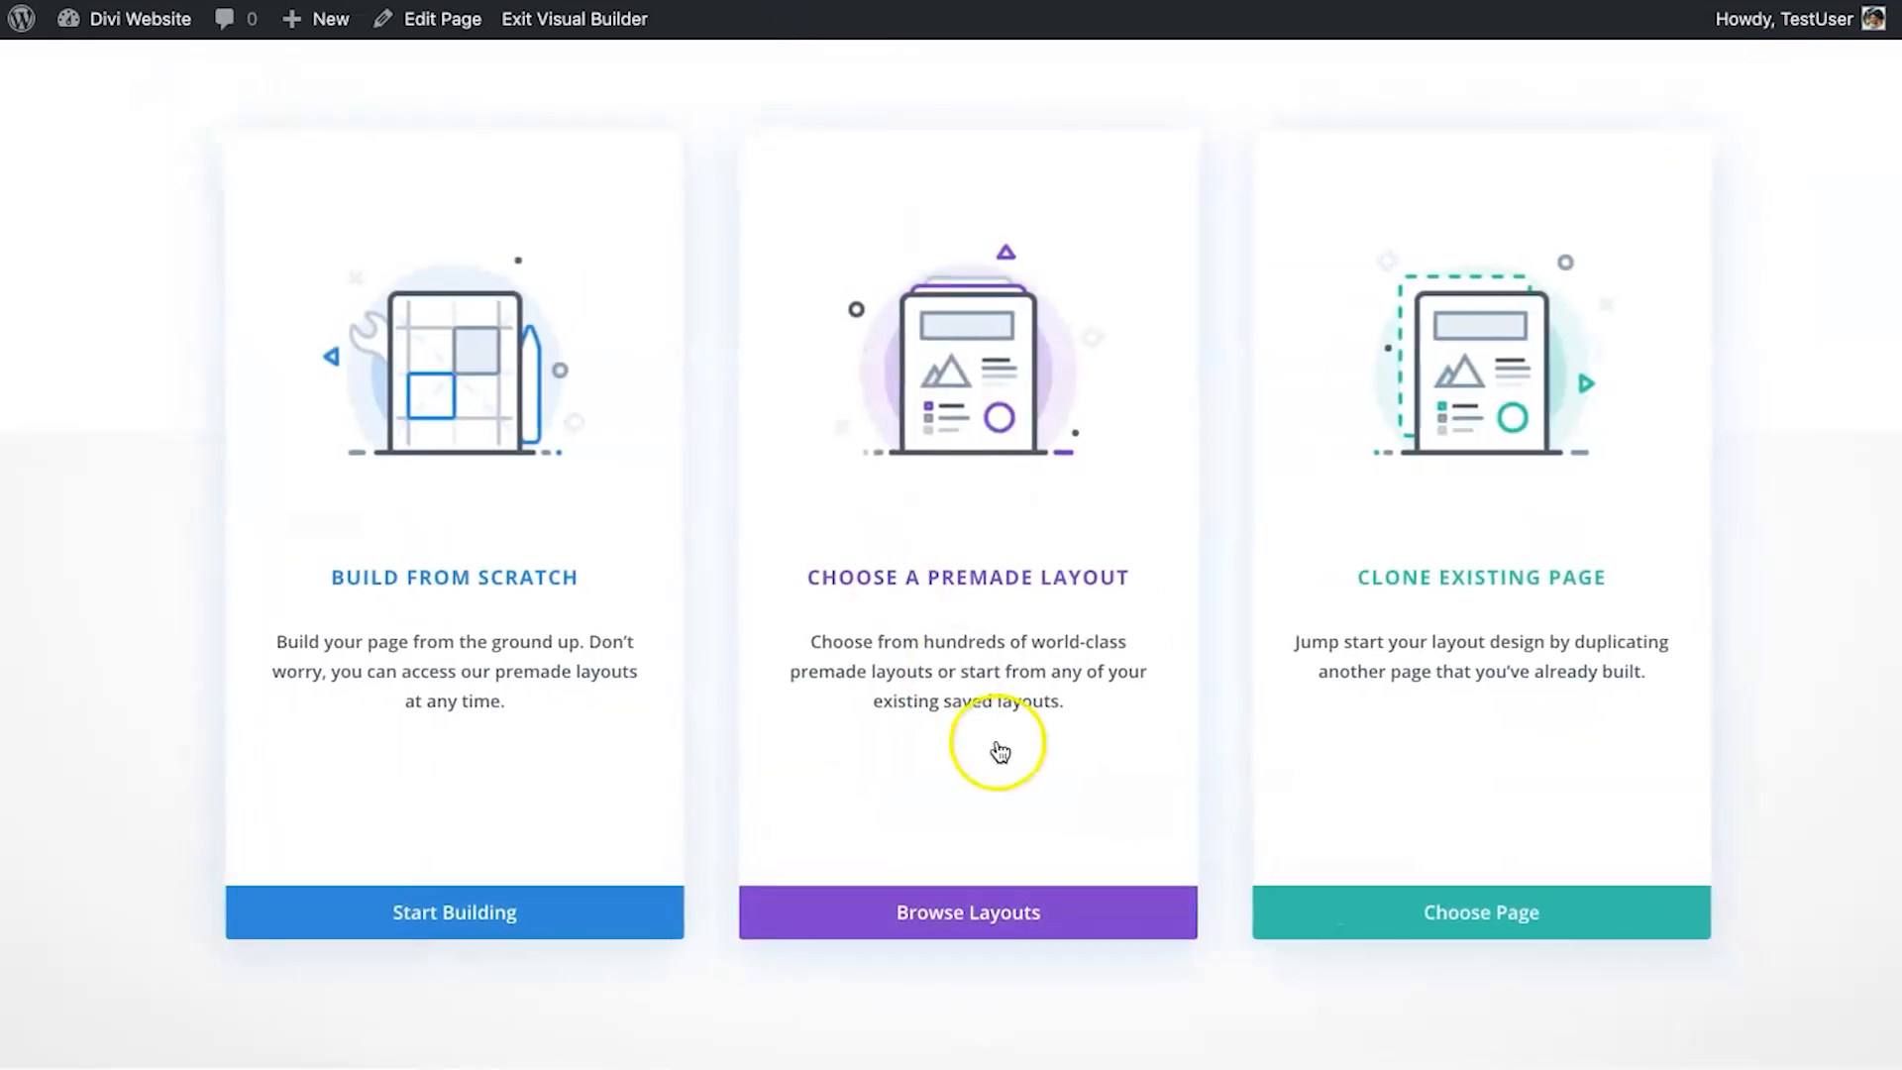
Start the Services page from a premade layout, using the Design Agency pack's Portfolio layout.
{"action": "left_click", "coordinate": [975, 900]}
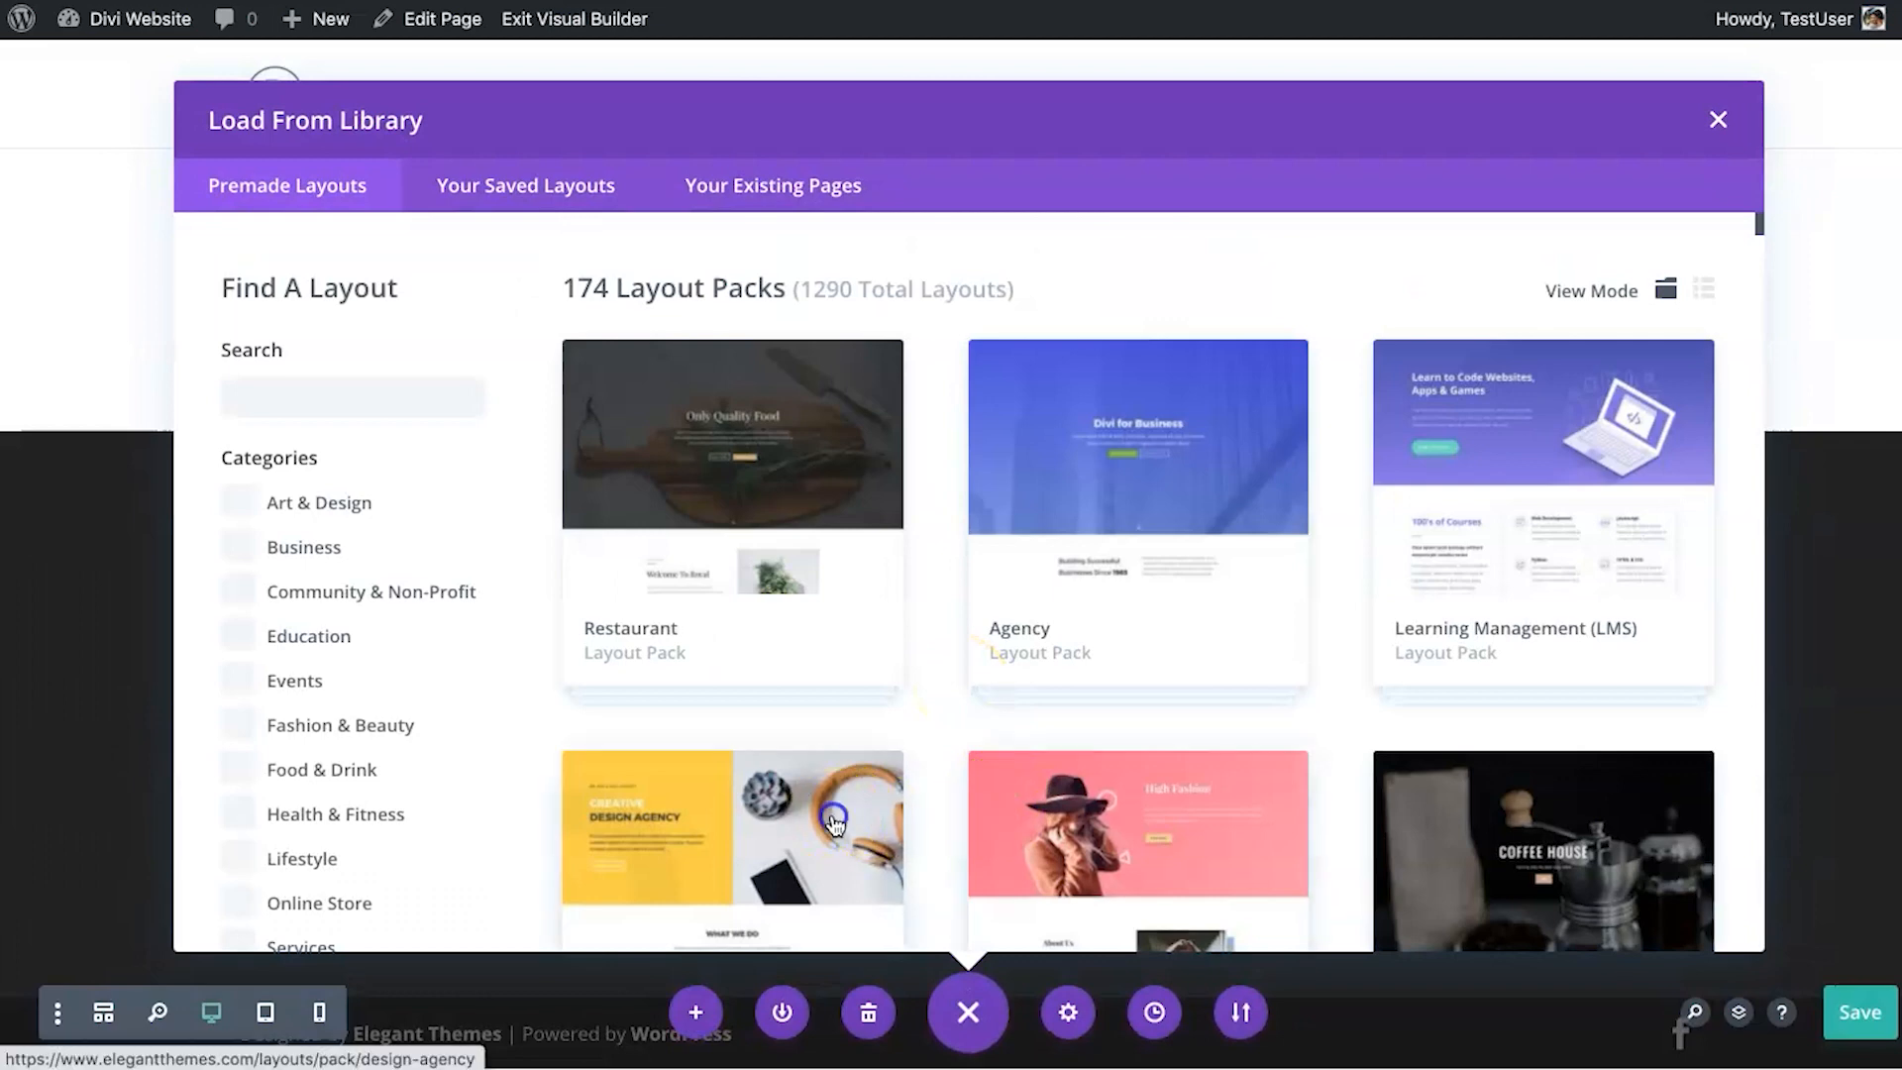
{"action": "left_click", "coordinate": [961, 673]}
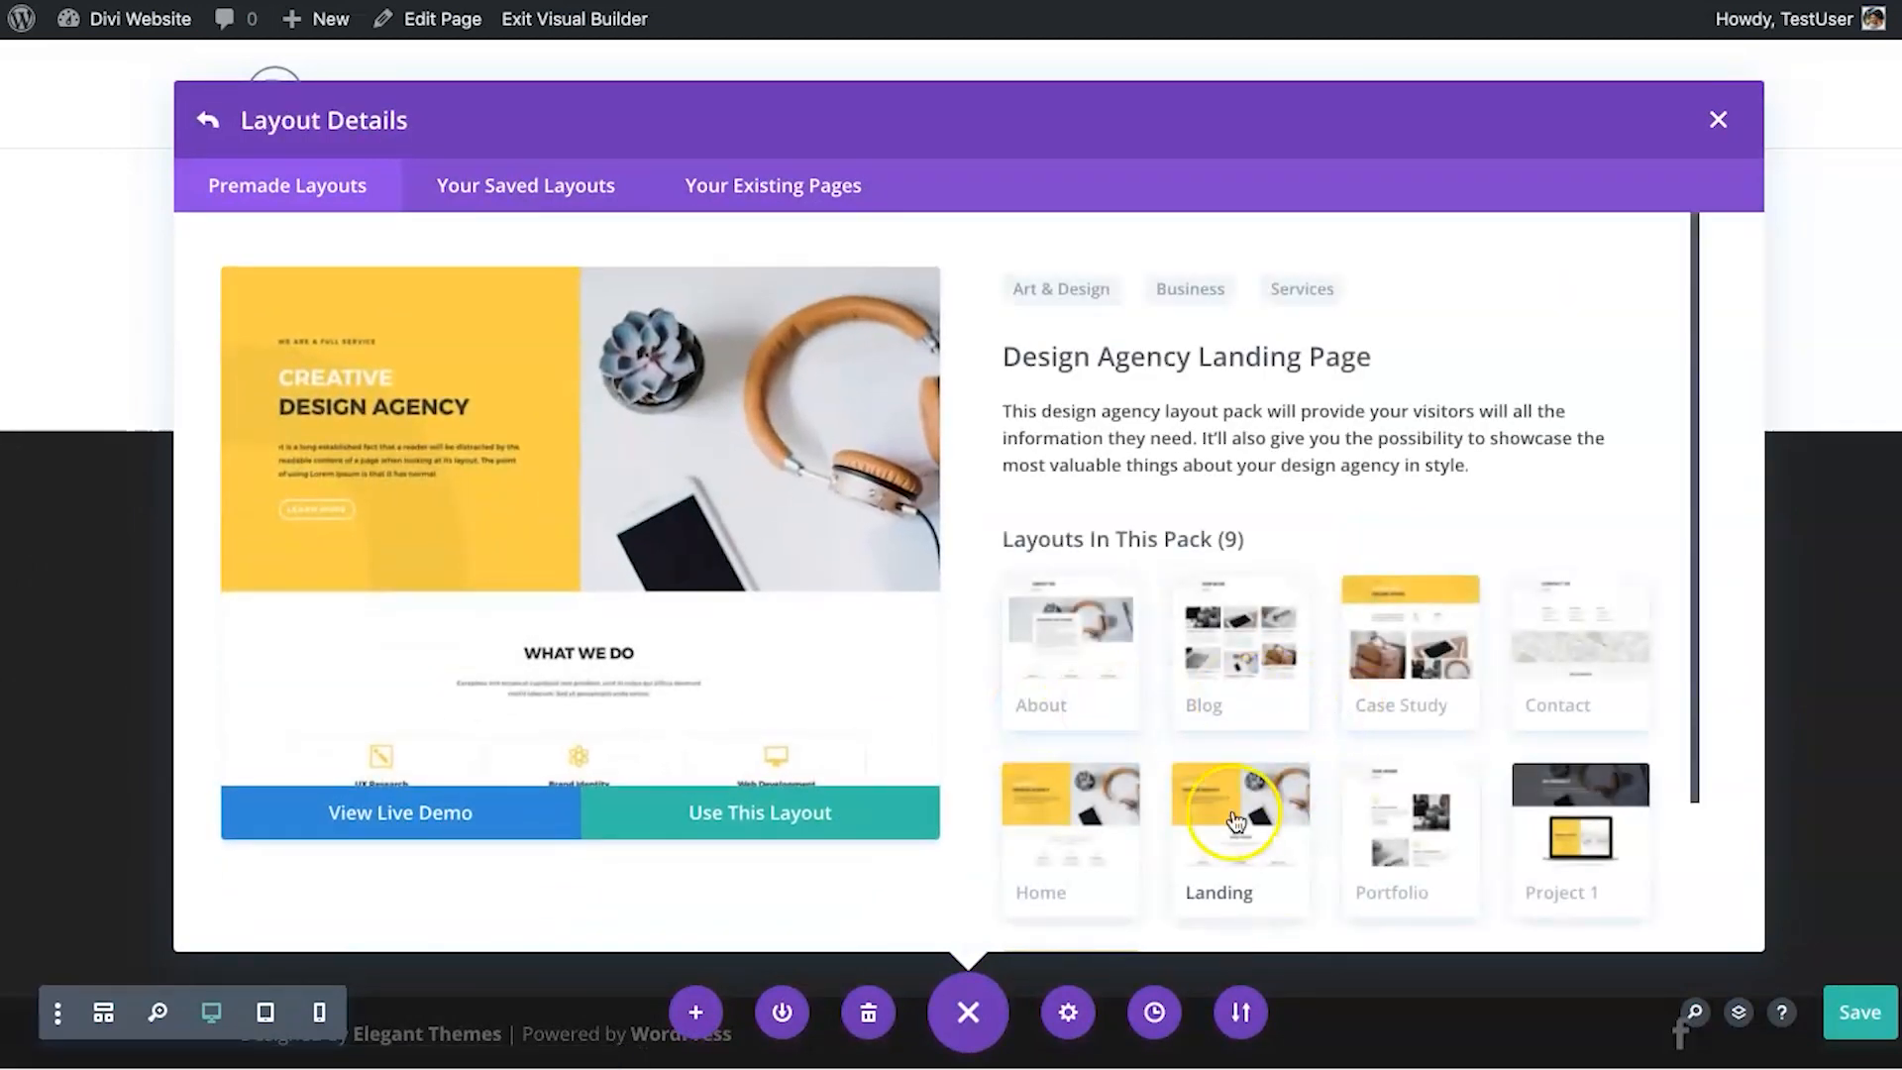
{"action": "left_click", "coordinate": [1425, 852]}
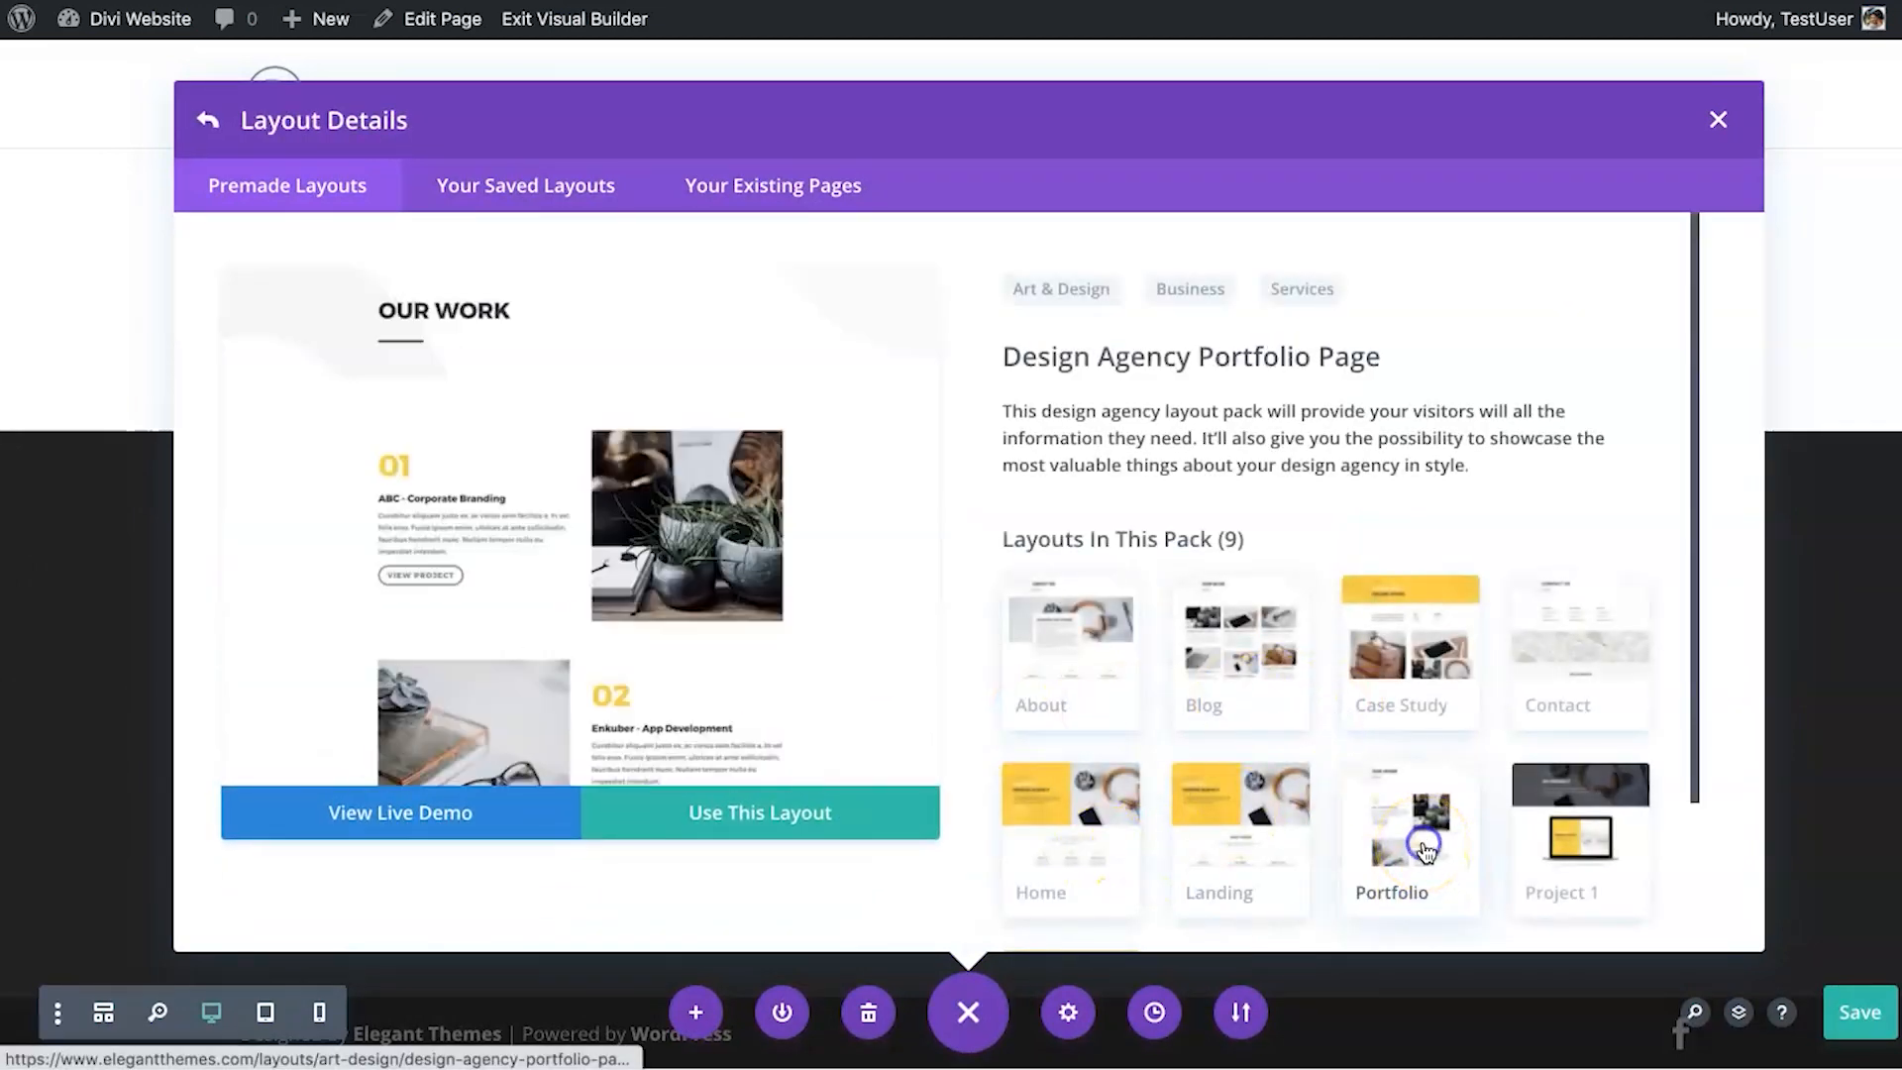
{"action": "left_click", "coordinate": [738, 821]}
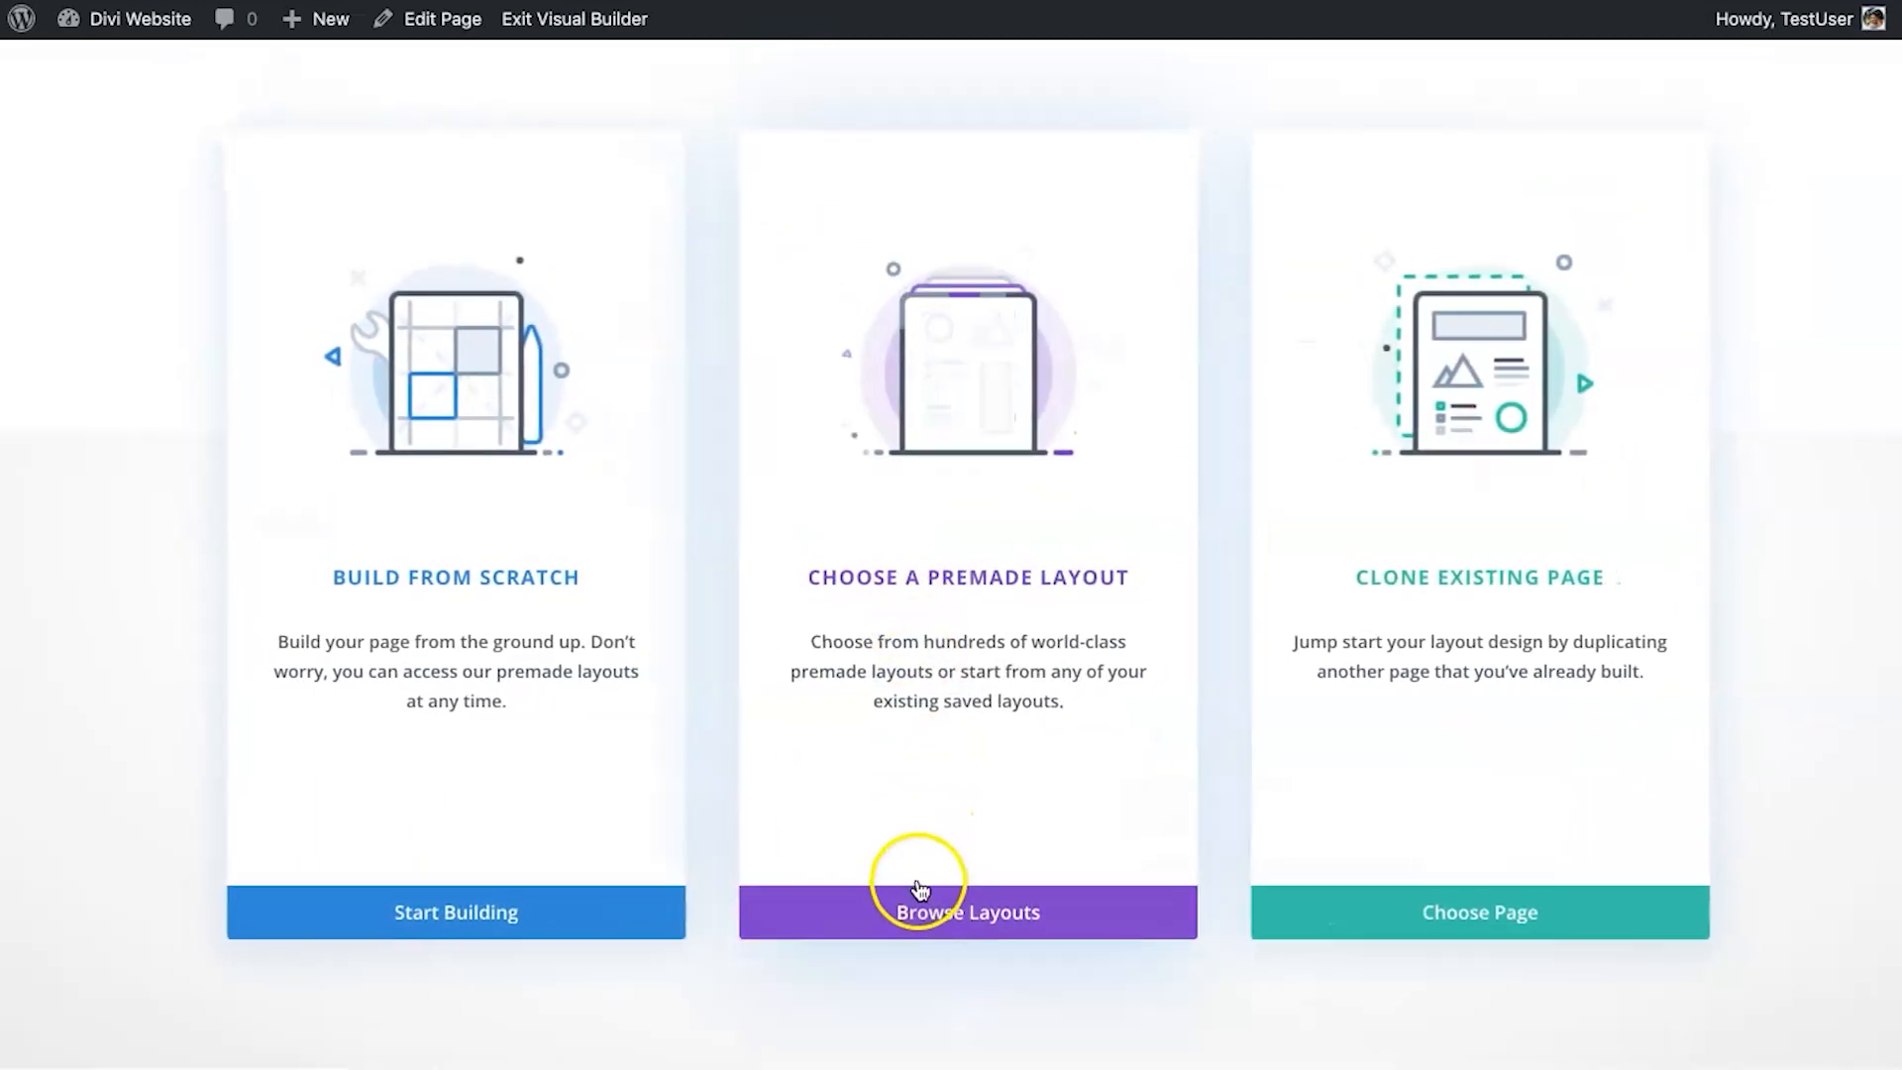
Start the Contact page from a premade layout, using the Design Agency pack's Contact layout.
{"action": "left_click", "coordinate": [905, 891]}
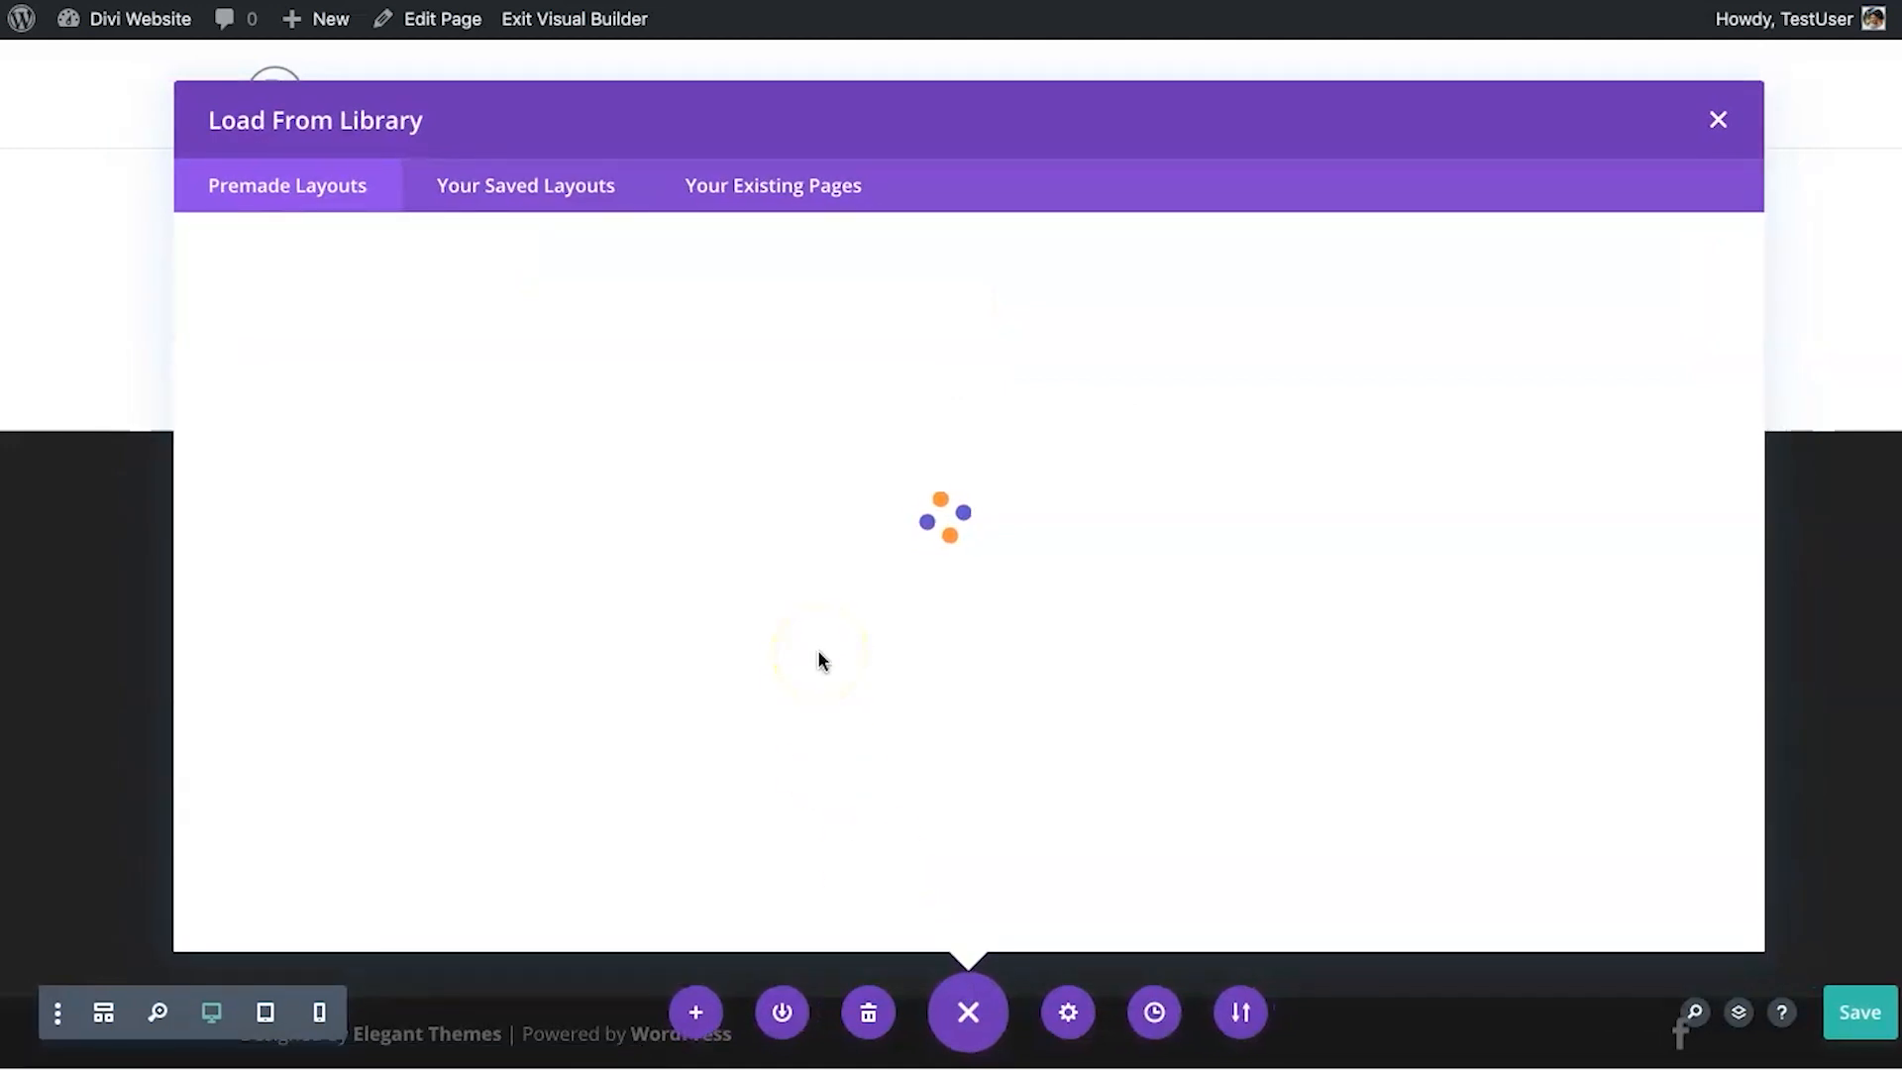
{"action": "scroll", "coordinate": [817, 657], "scroll_direction": "down", "scroll_amount": 2}
{"action": "left_click", "coordinate": [817, 654]}
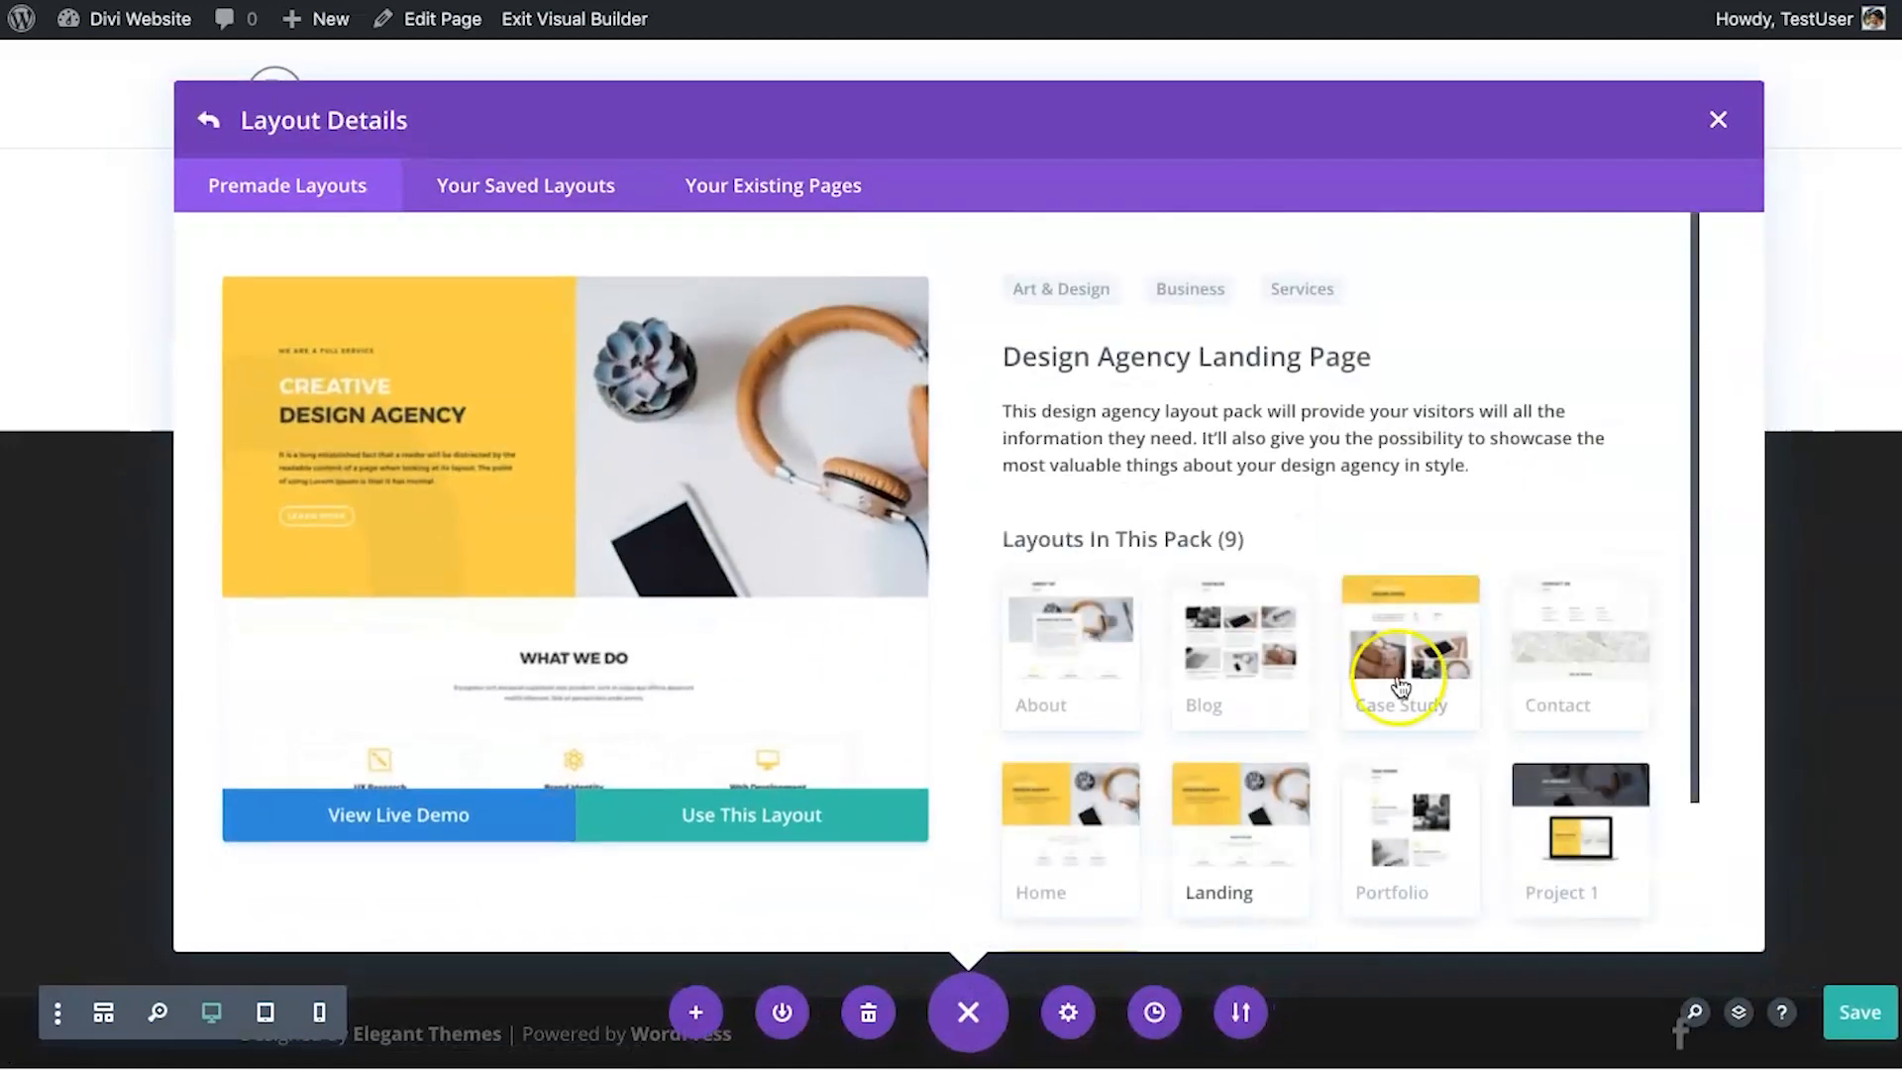
{"action": "left_click", "coordinate": [1589, 668]}
{"action": "left_click", "coordinate": [778, 818]}
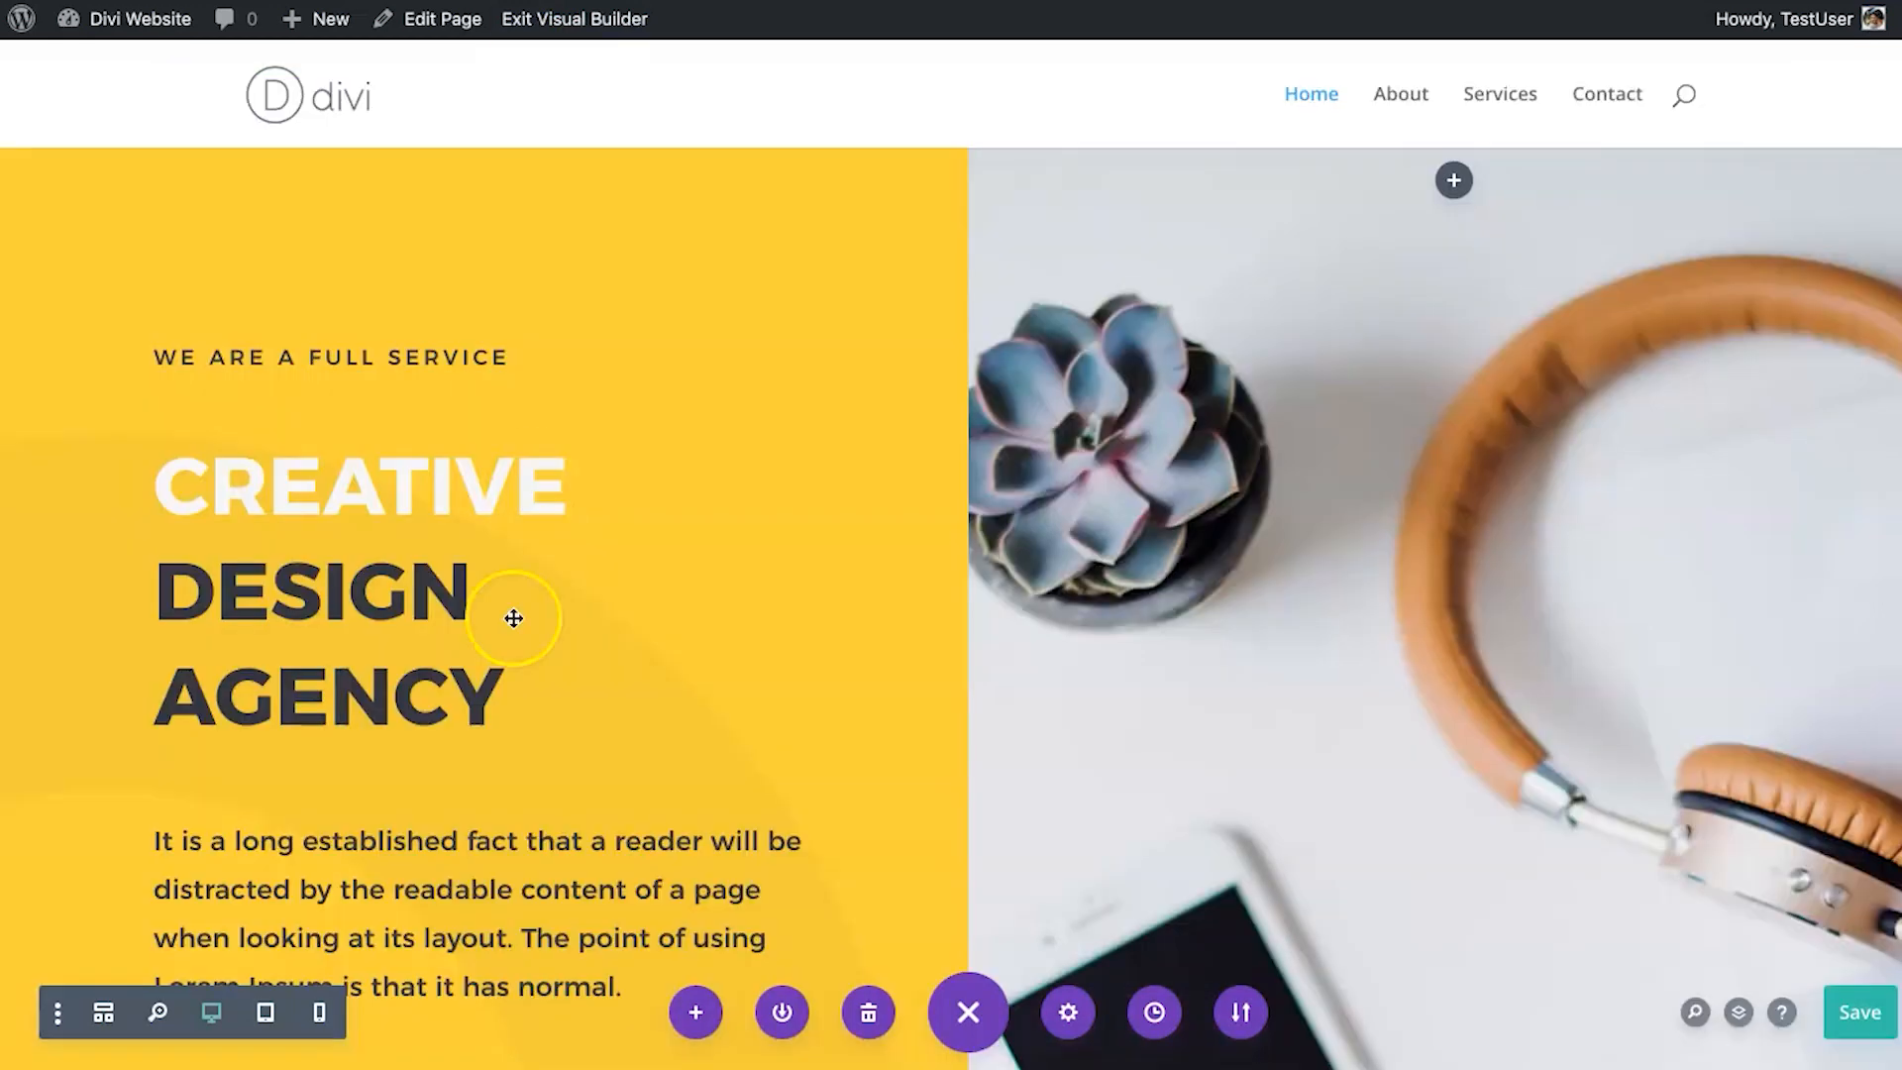
Review the home page's imported layout and delete its "Our Latest Work" section.
{"action": "scroll", "coordinate": [556, 632], "scroll_direction": "down", "scroll_amount": 2}
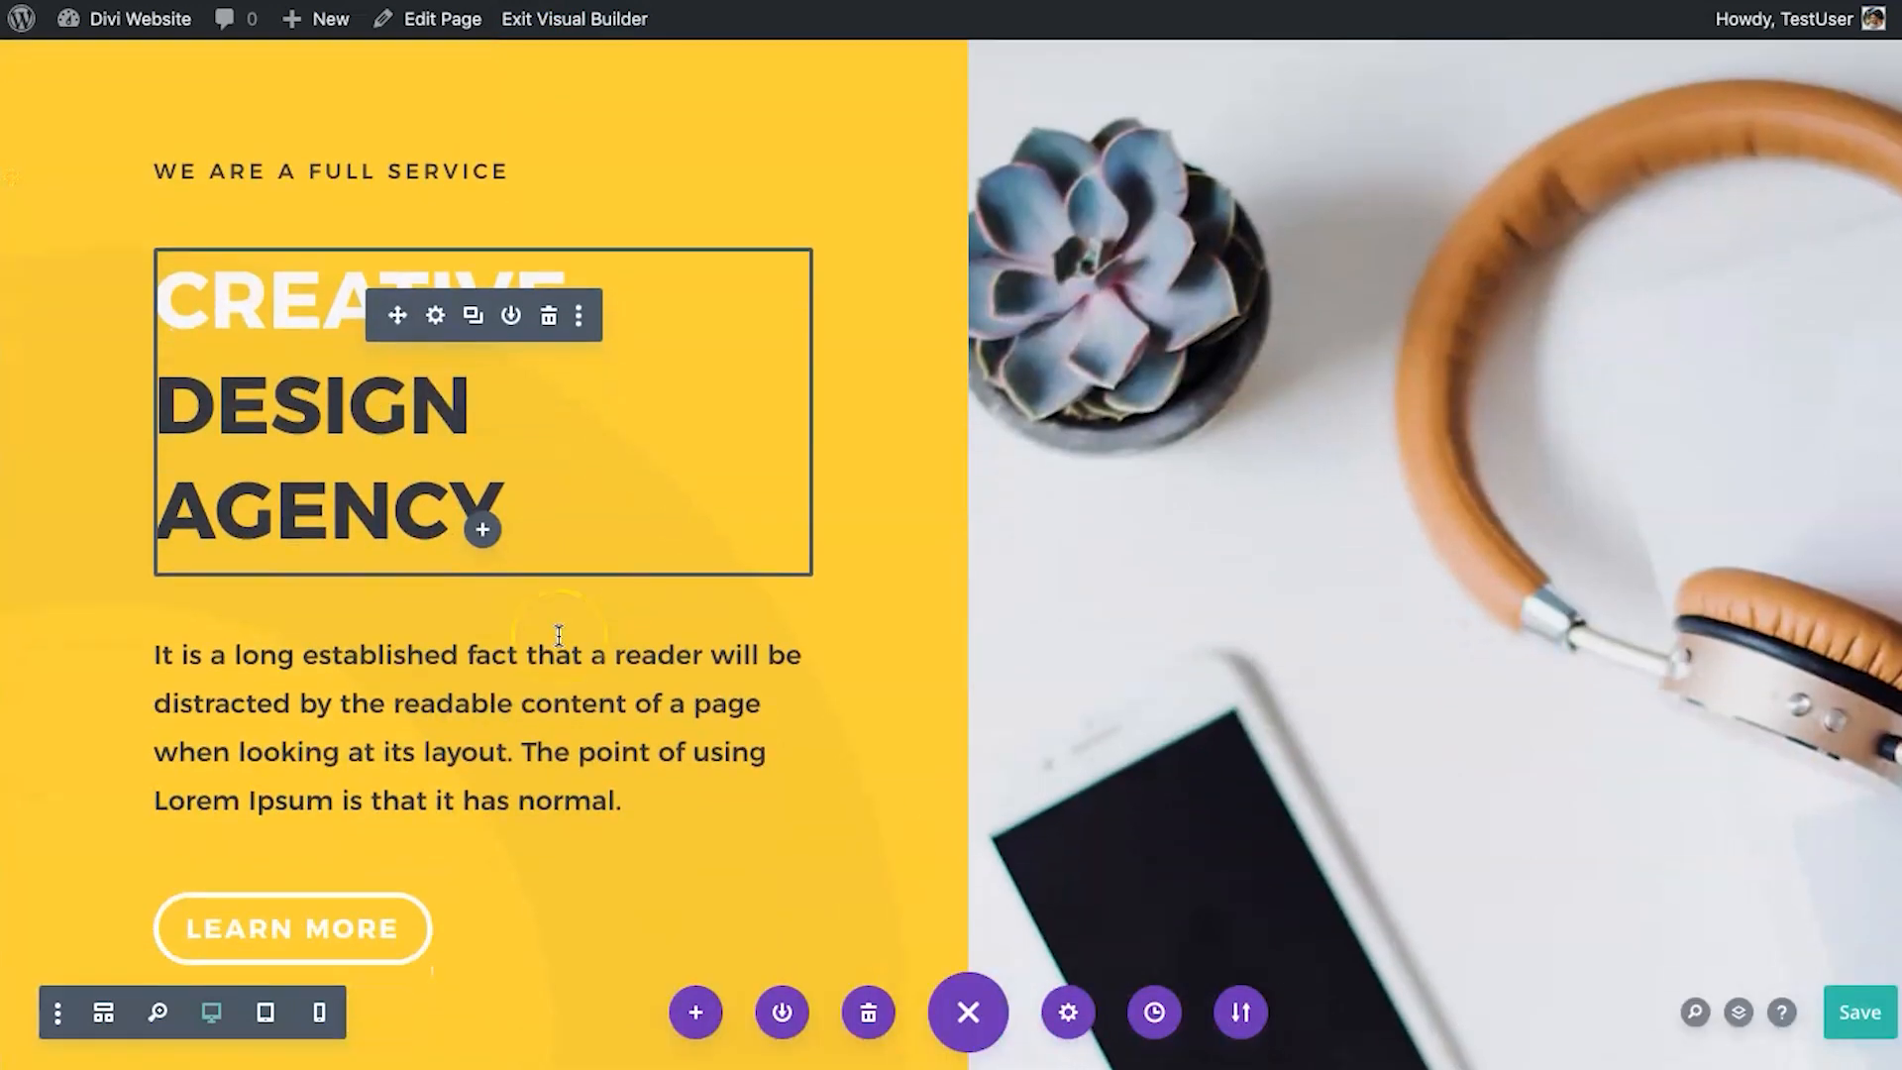
{"action": "scroll", "coordinate": [559, 634], "scroll_direction": "down", "scroll_amount": 2}
{"action": "scroll", "coordinate": [679, 584], "scroll_direction": "down", "scroll_amount": 9}
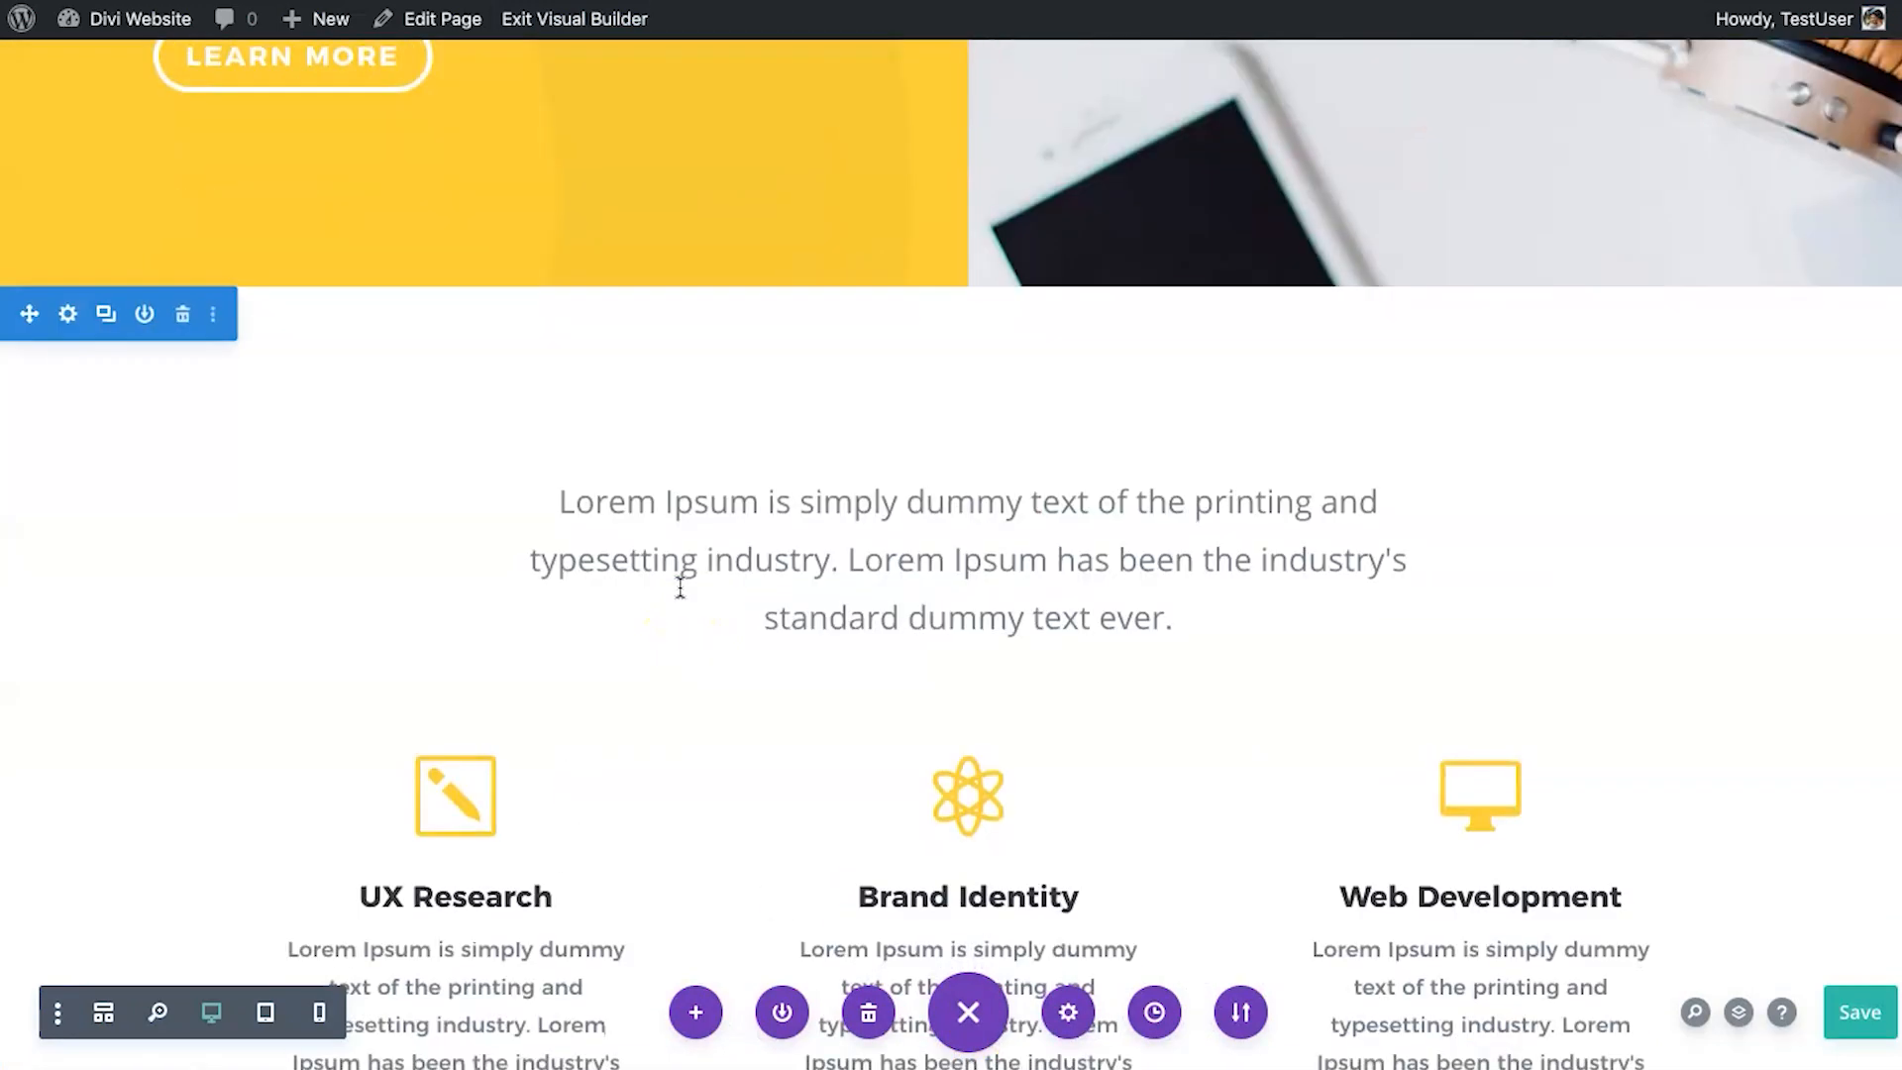
{"action": "scroll", "coordinate": [680, 587], "scroll_direction": "down", "scroll_amount": 14}
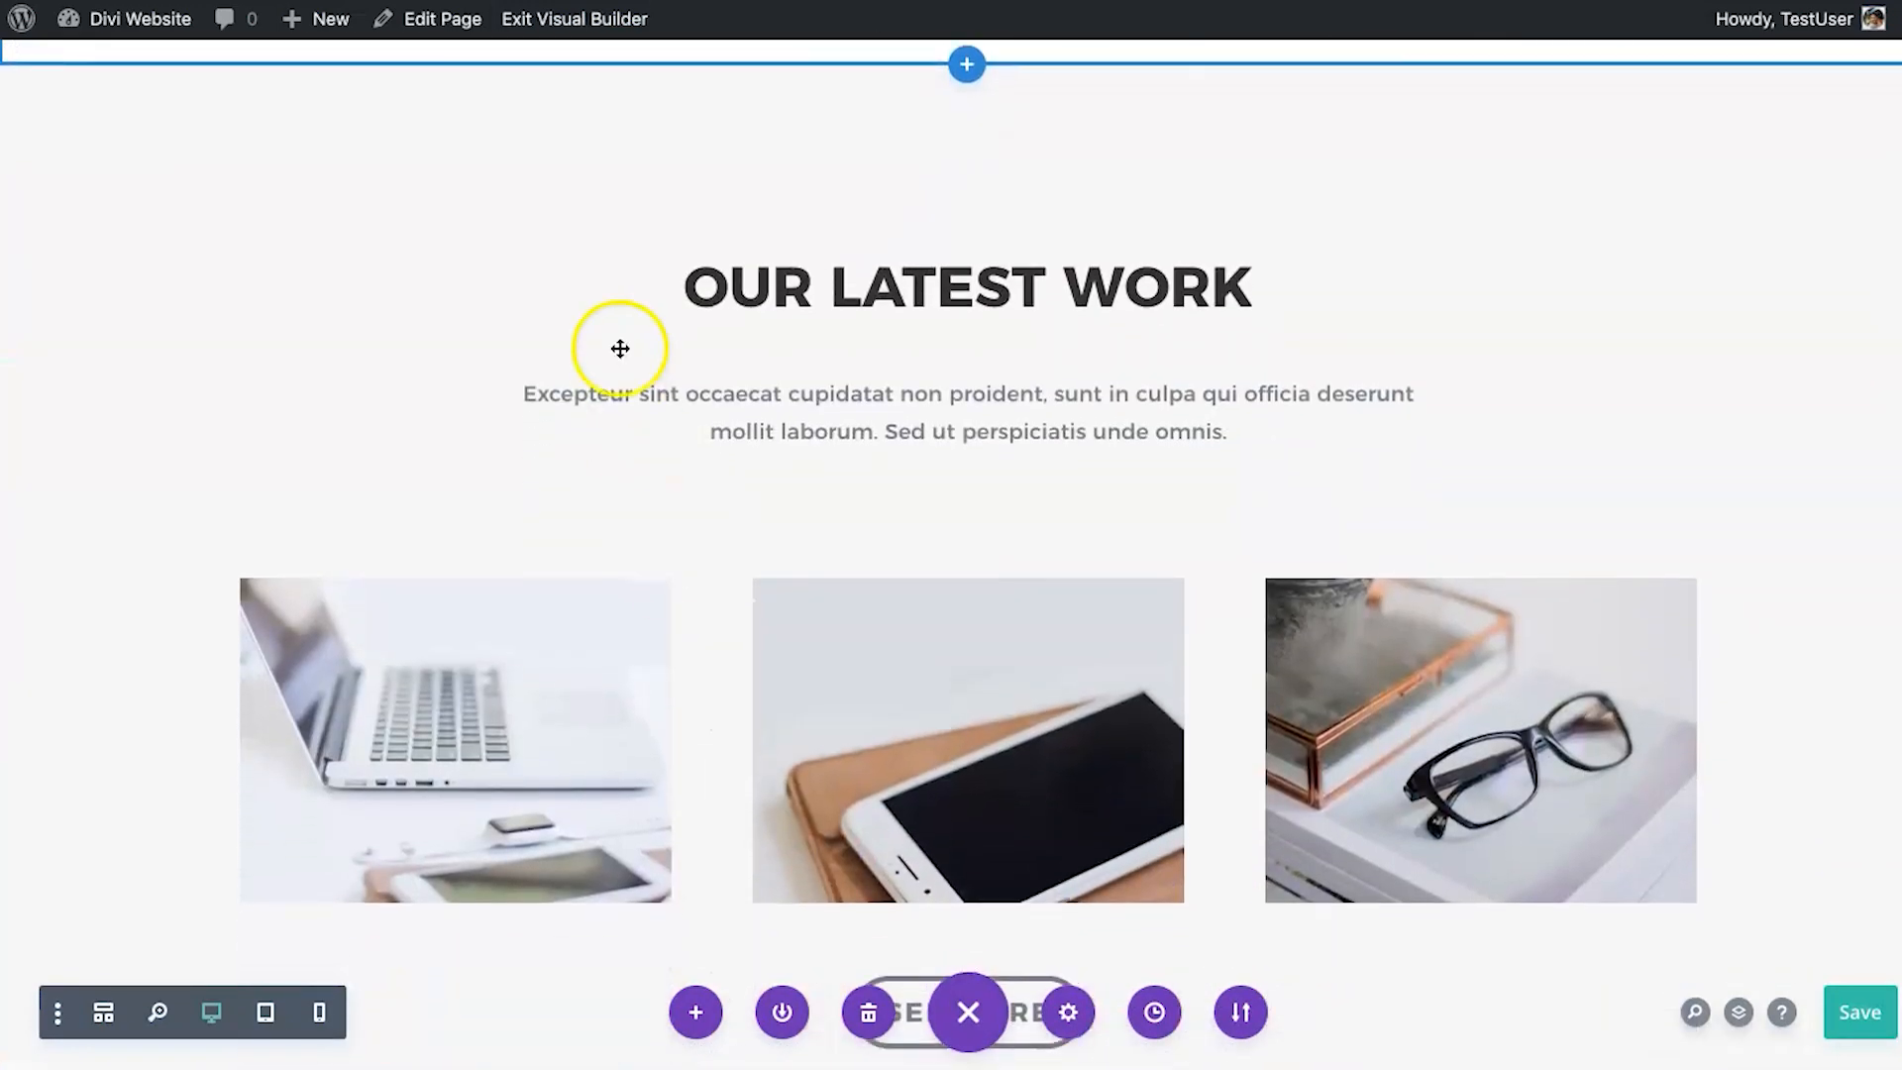
{"action": "scroll", "coordinate": [634, 356], "scroll_direction": "down", "scroll_amount": 3}
{"action": "scroll", "coordinate": [693, 456], "scroll_direction": "up", "scroll_amount": 4}
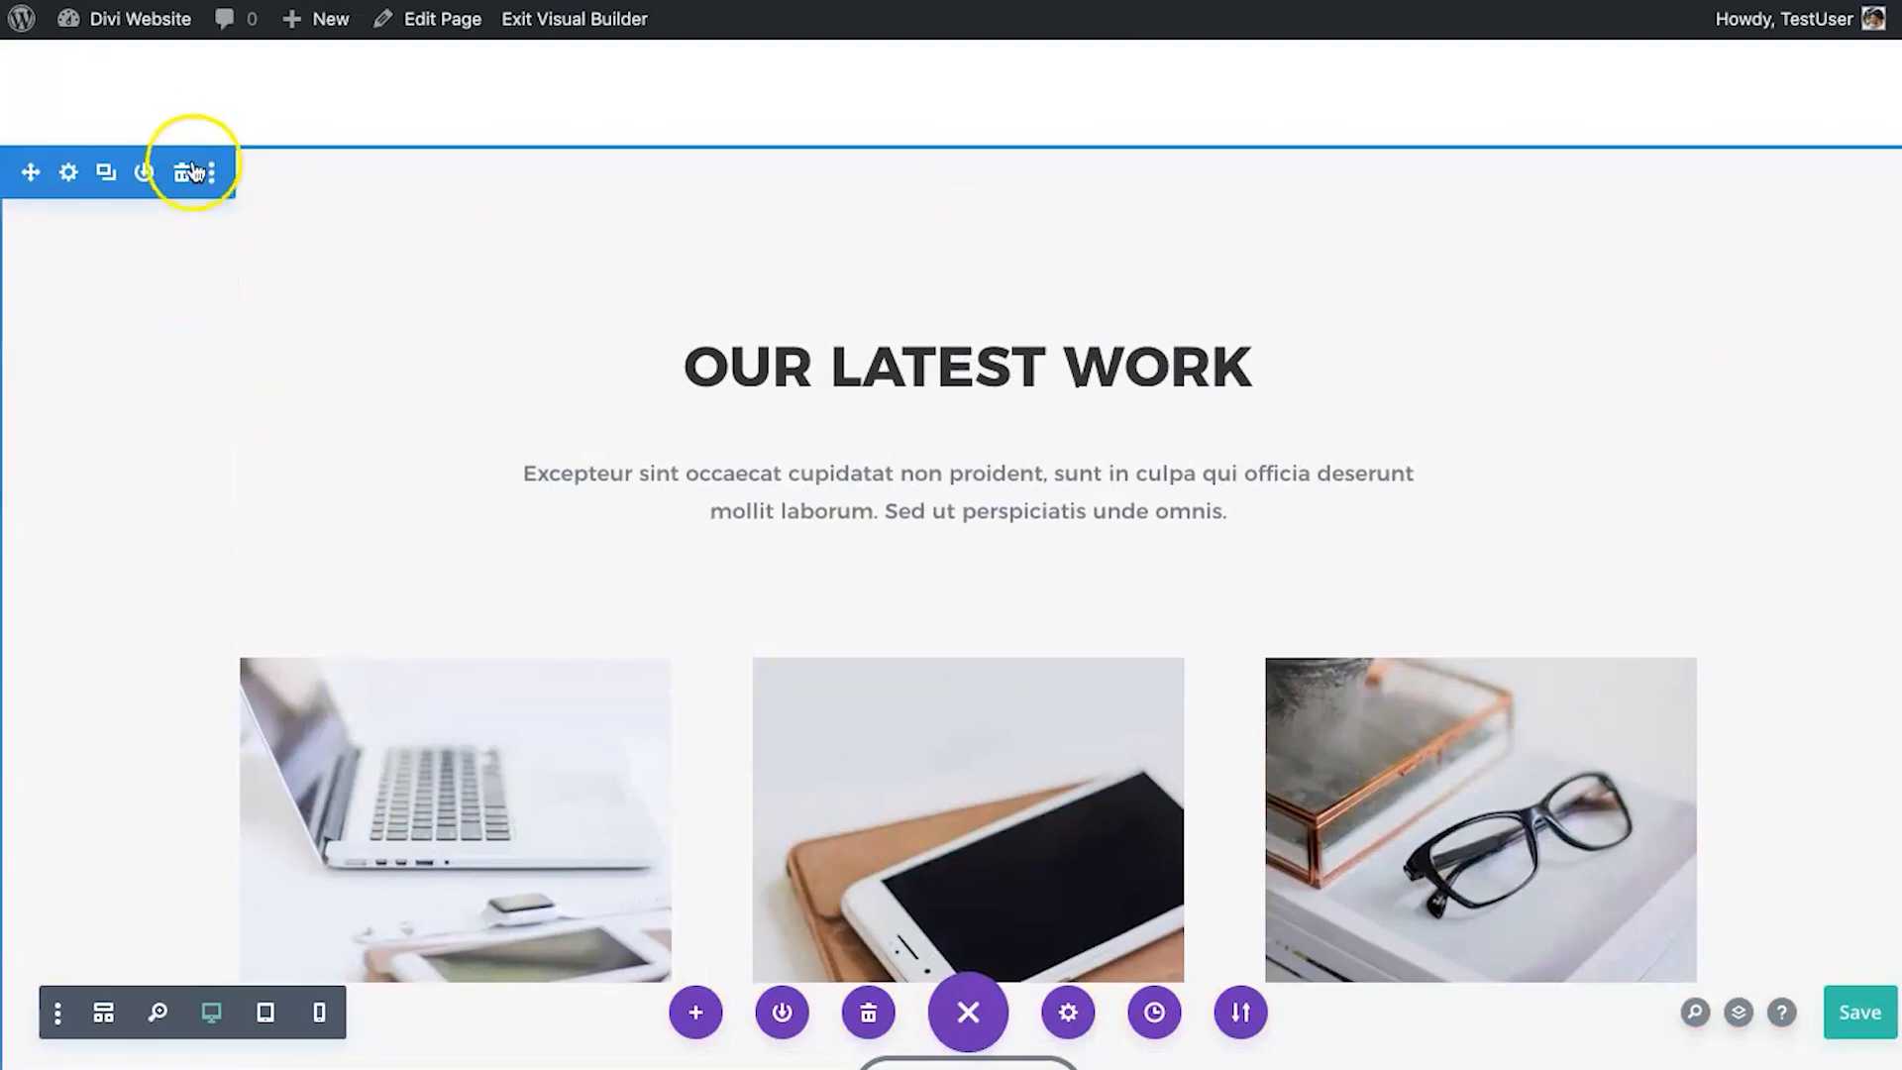
{"action": "left_click", "coordinate": [182, 174]}
{"action": "scroll", "coordinate": [282, 468], "scroll_direction": "down", "scroll_amount": 5}
{"action": "scroll", "coordinate": [281, 469], "scroll_direction": "up", "scroll_amount": 20}
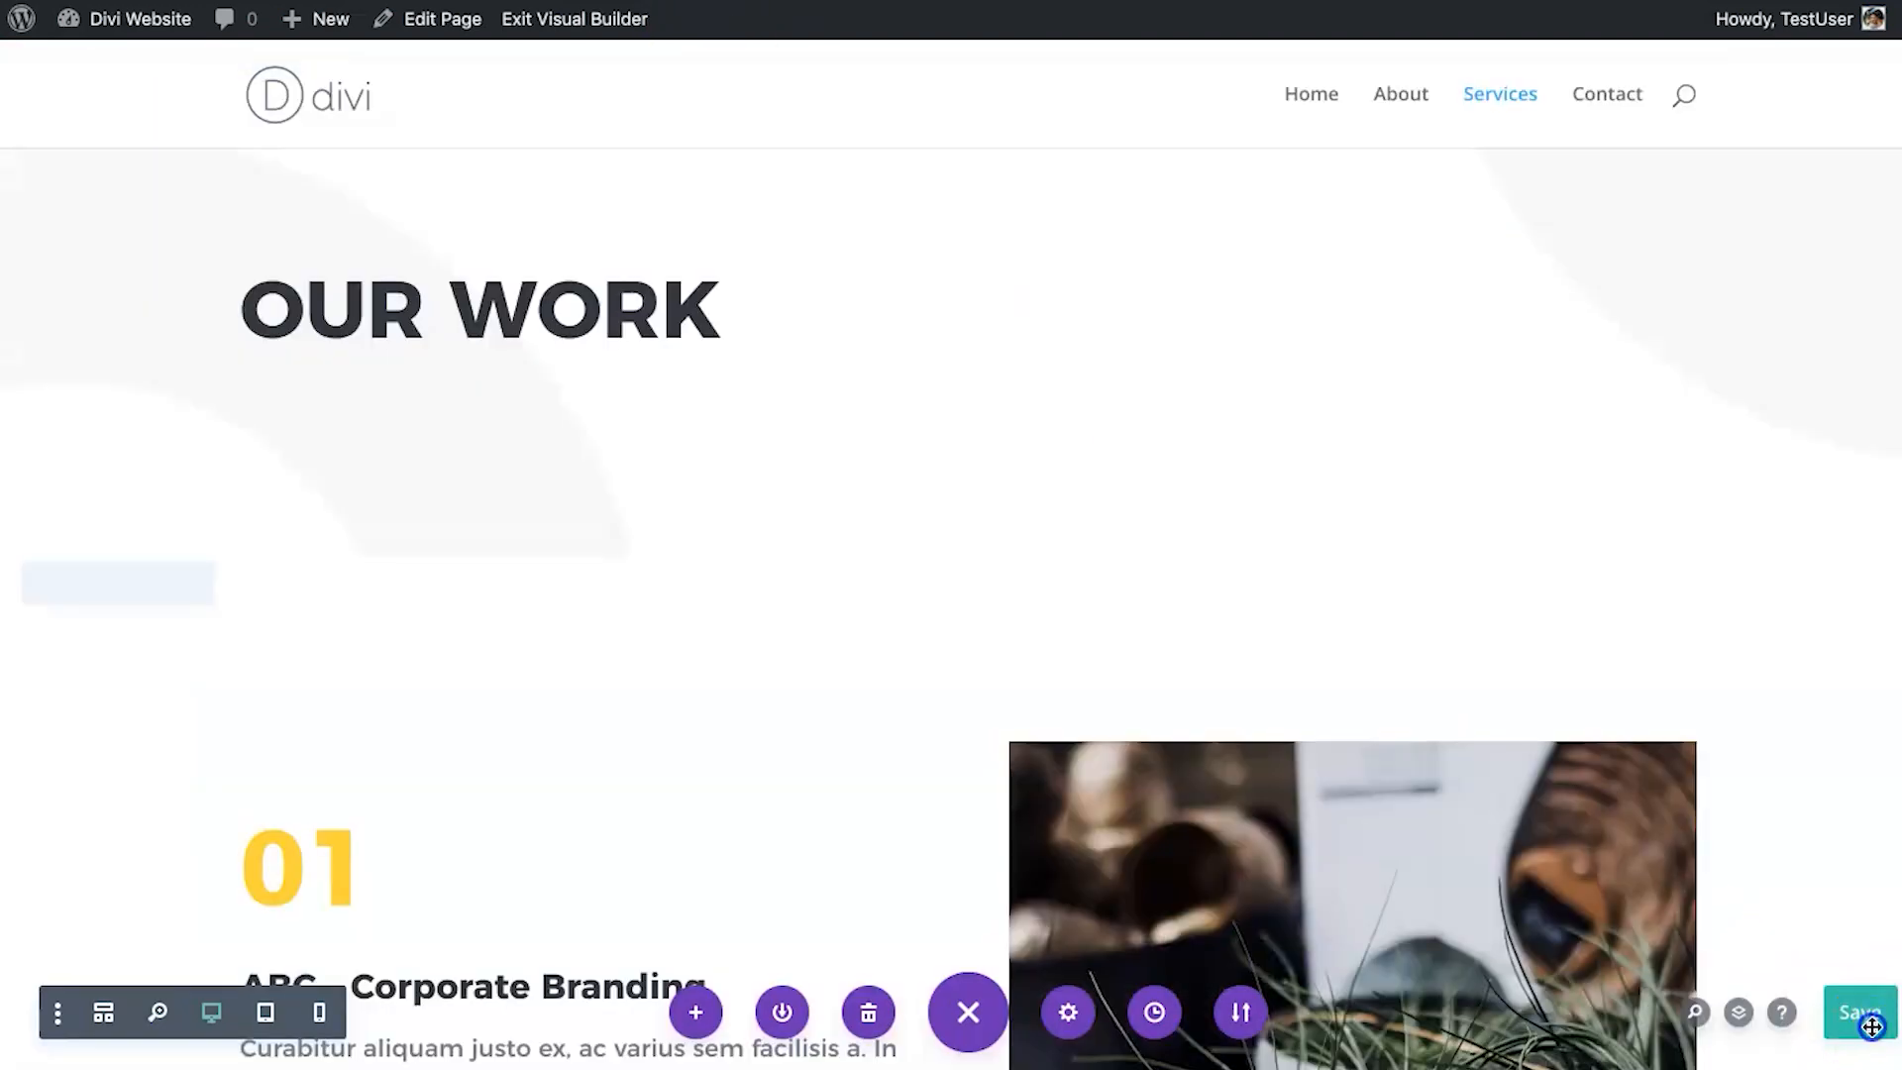
Save the Services and Contact pages in the Visual Builder.
{"action": "left_click", "coordinate": [1398, 464]}
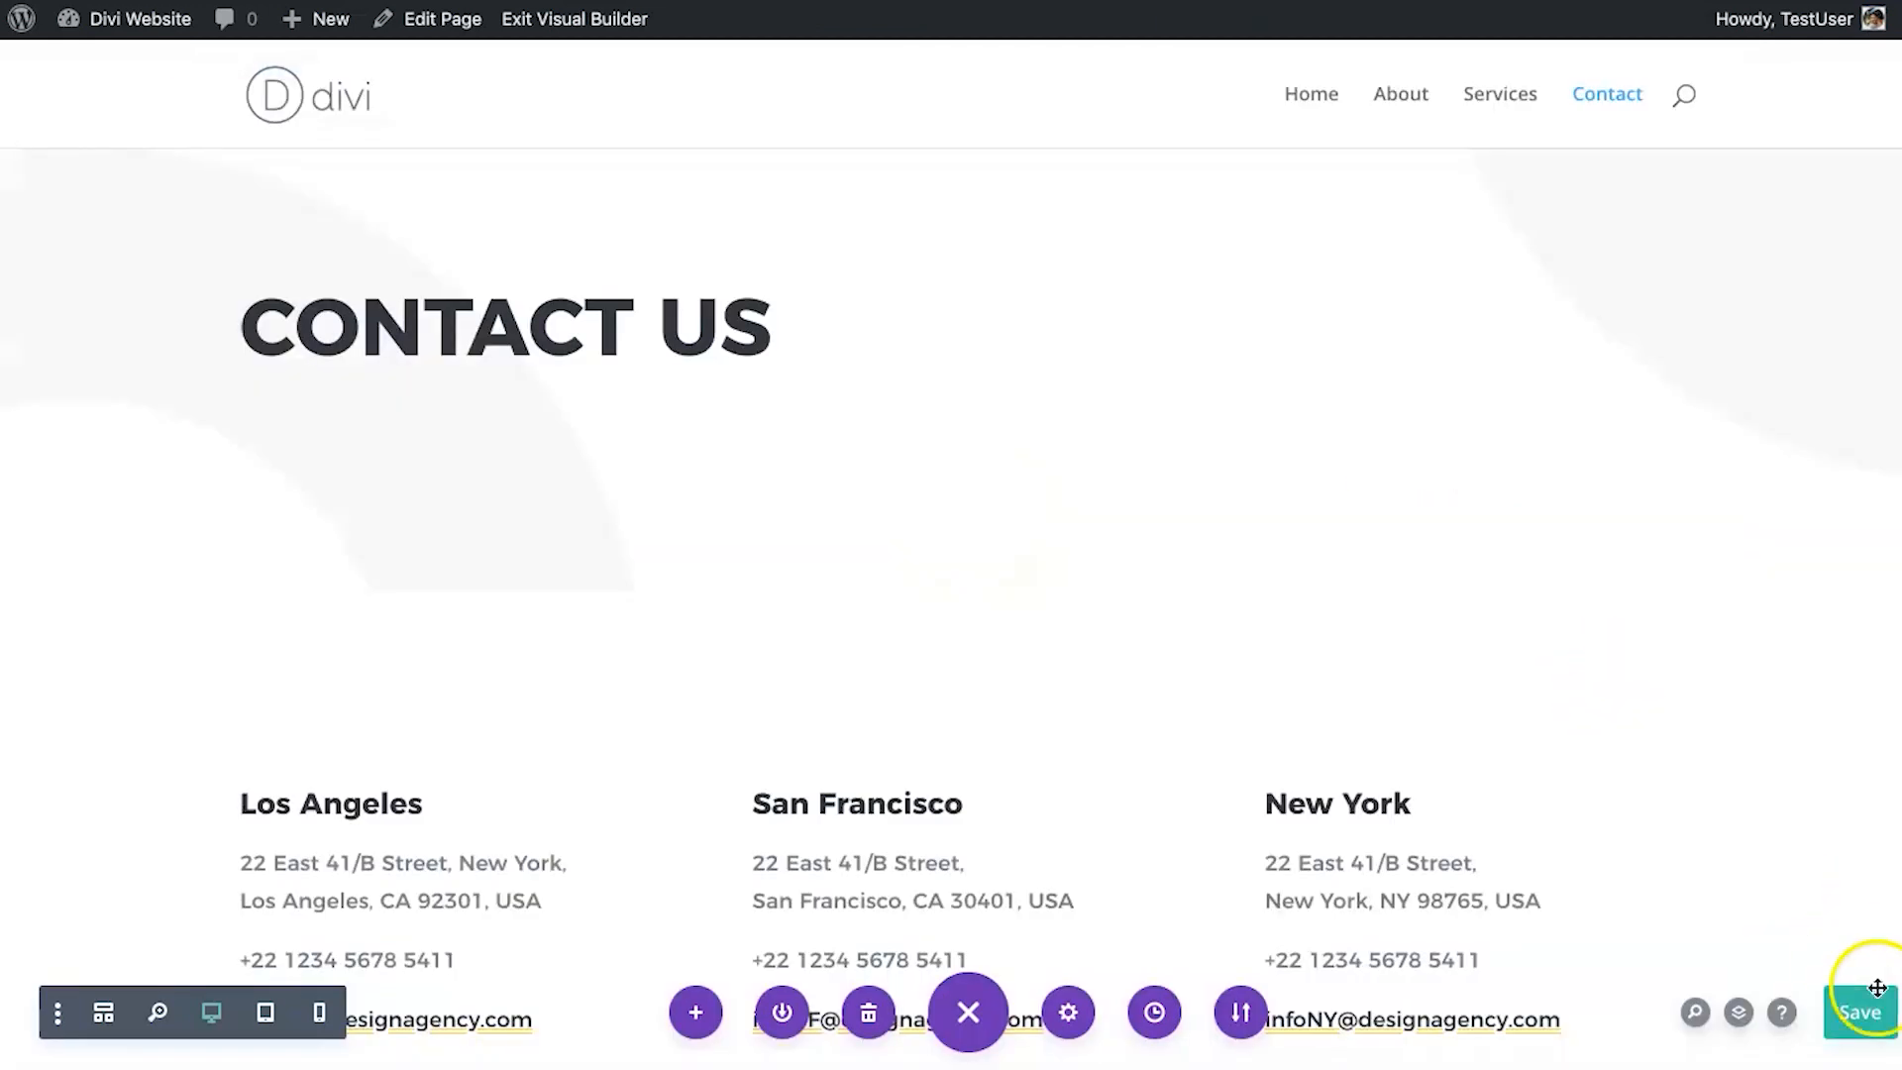
{"action": "left_click", "coordinate": [1860, 1014]}
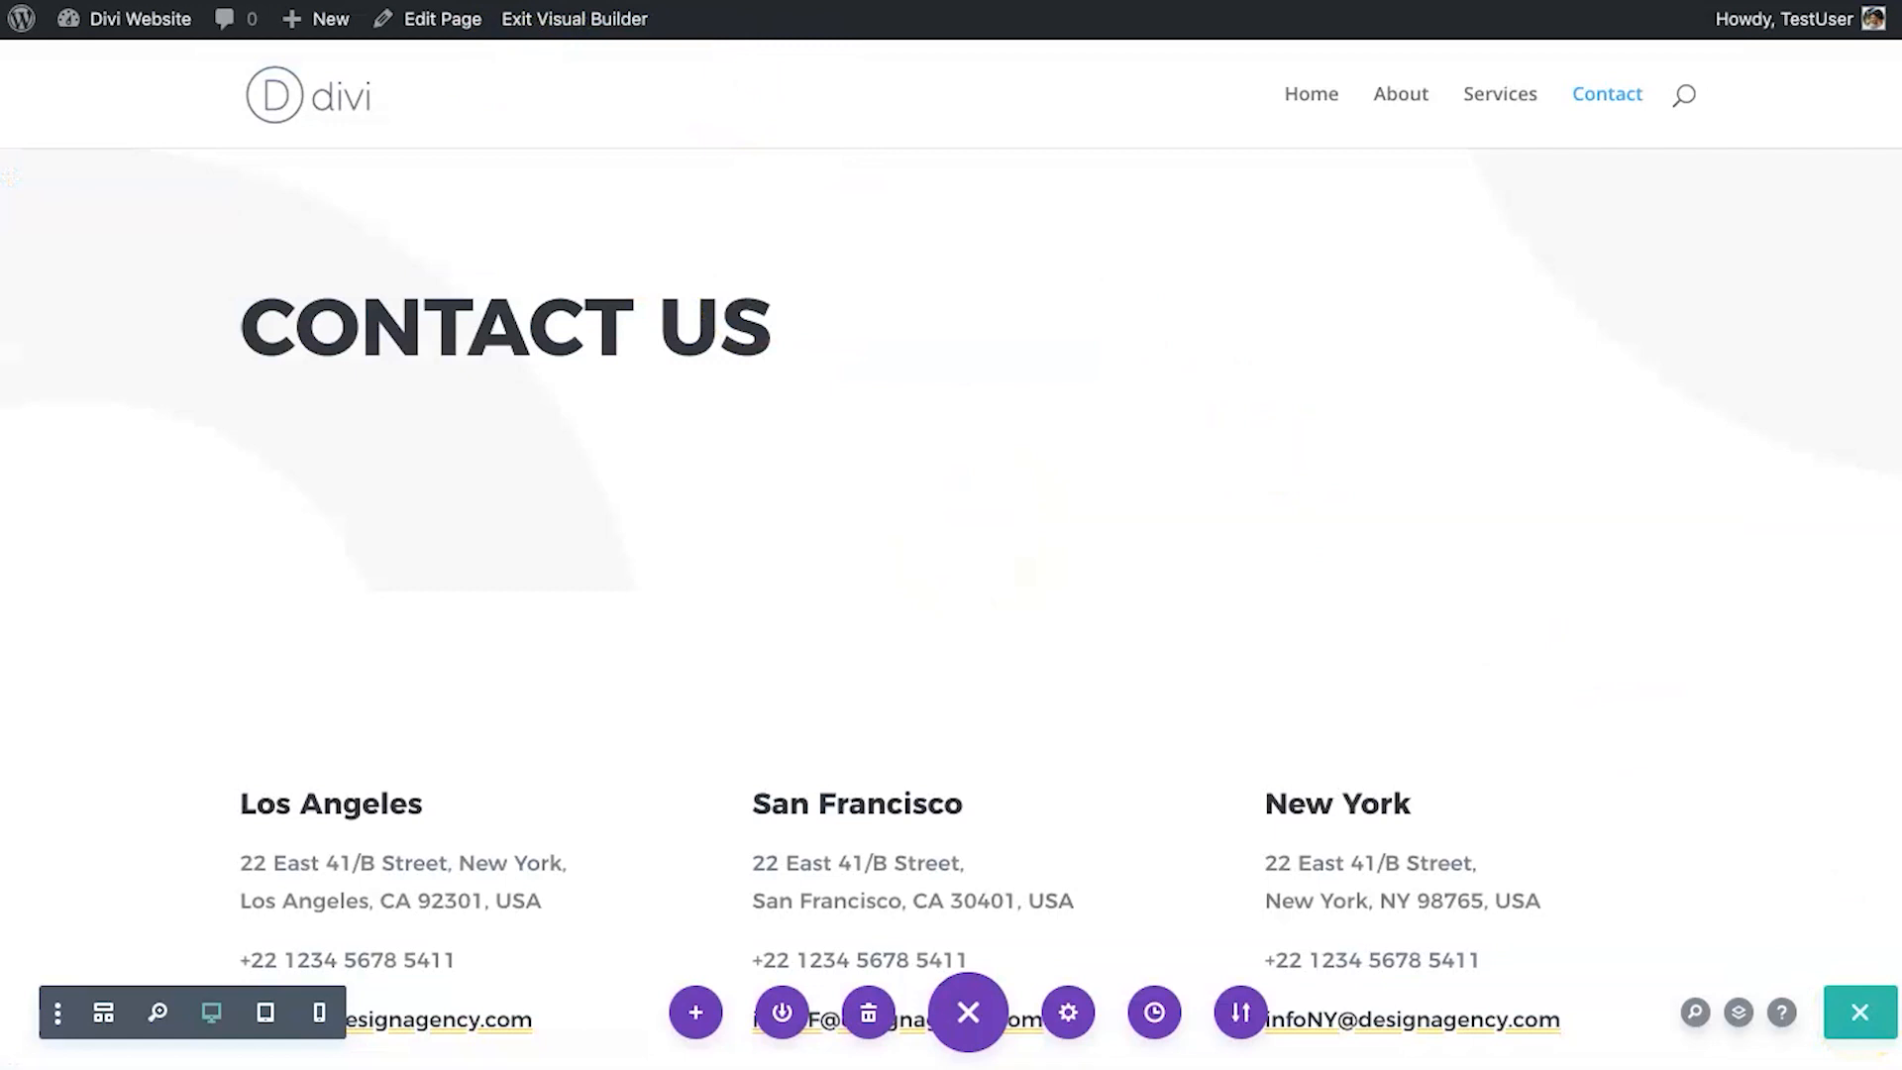
Load the published home page and look through its sections from the hero down to the contact form.
{"action": "key", "text": "ctrl+Tab"}
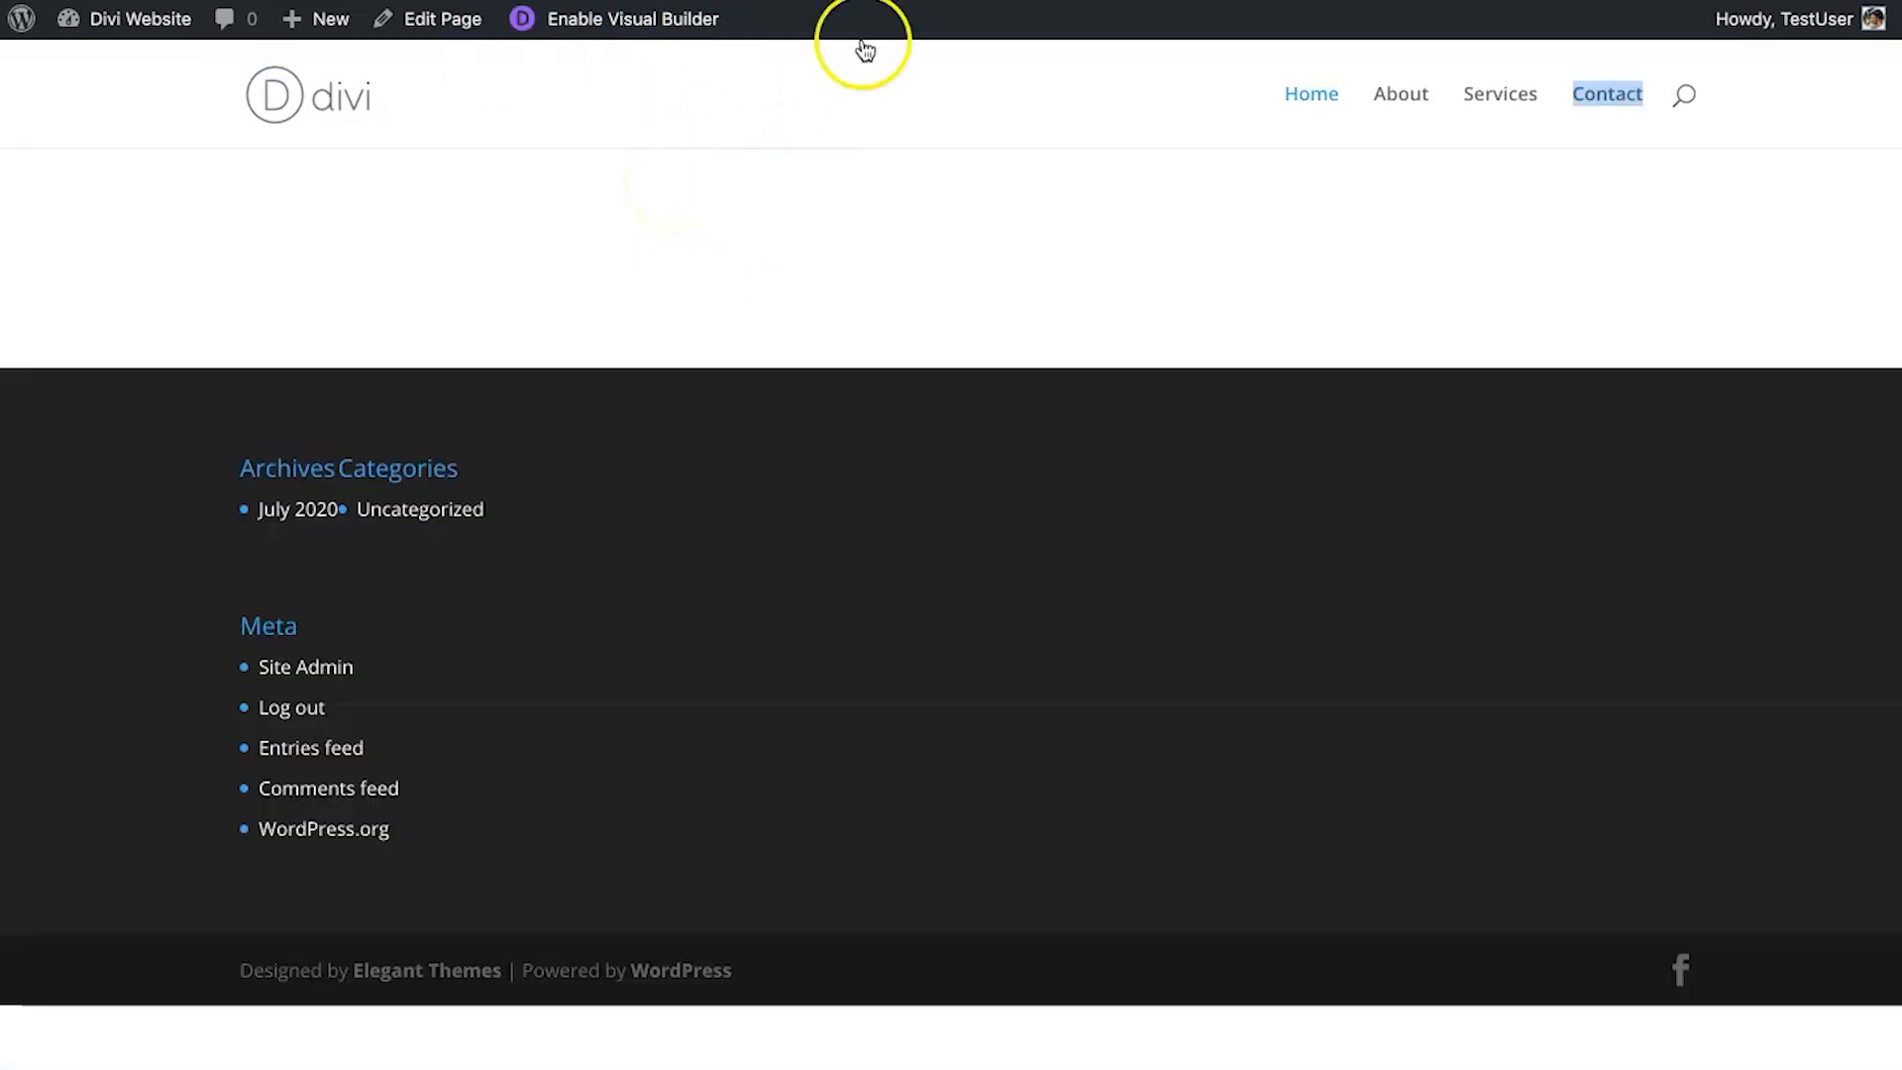
{"action": "left_click", "coordinate": [1324, 107]}
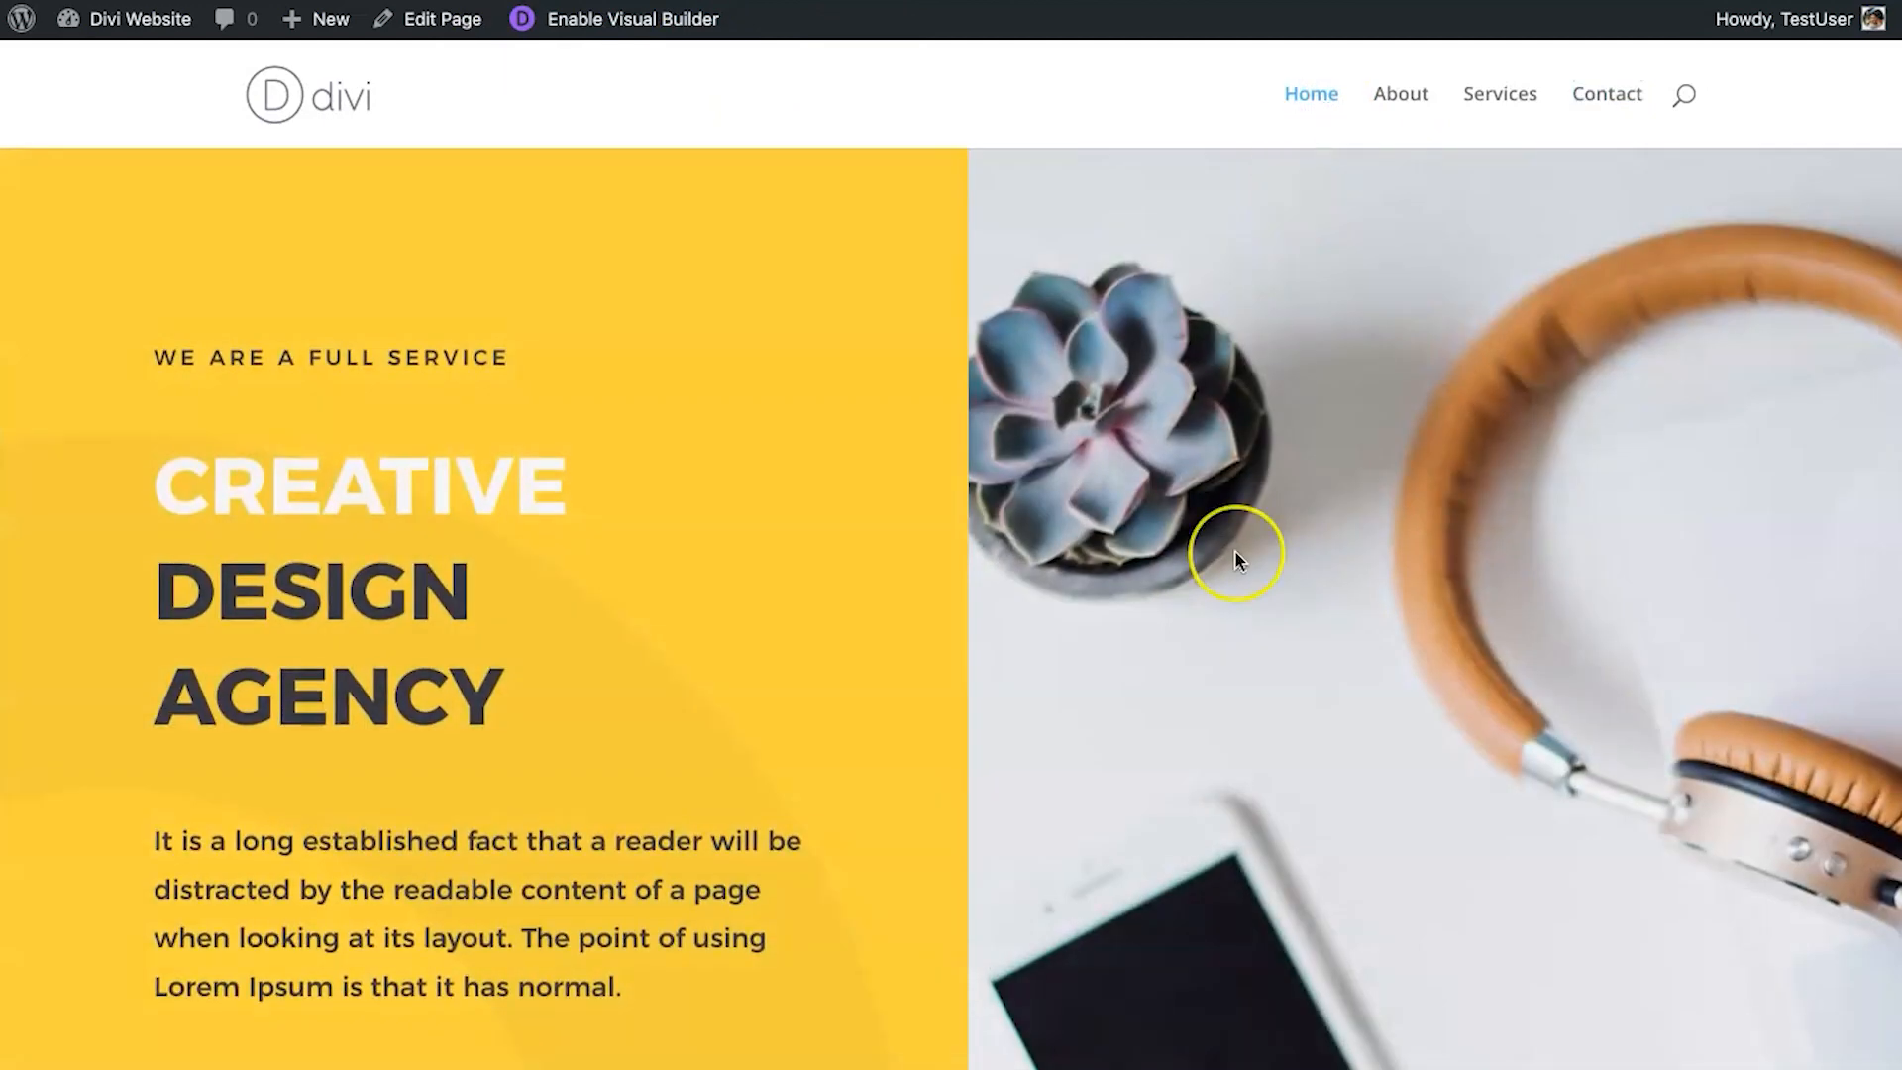
{"action": "scroll", "coordinate": [1236, 555], "scroll_direction": "down", "scroll_amount": 2}
{"action": "scroll", "coordinate": [1234, 549], "scroll_direction": "down", "scroll_amount": 7}
{"action": "scroll", "coordinate": [1065, 758], "scroll_direction": "down", "scroll_amount": 7}
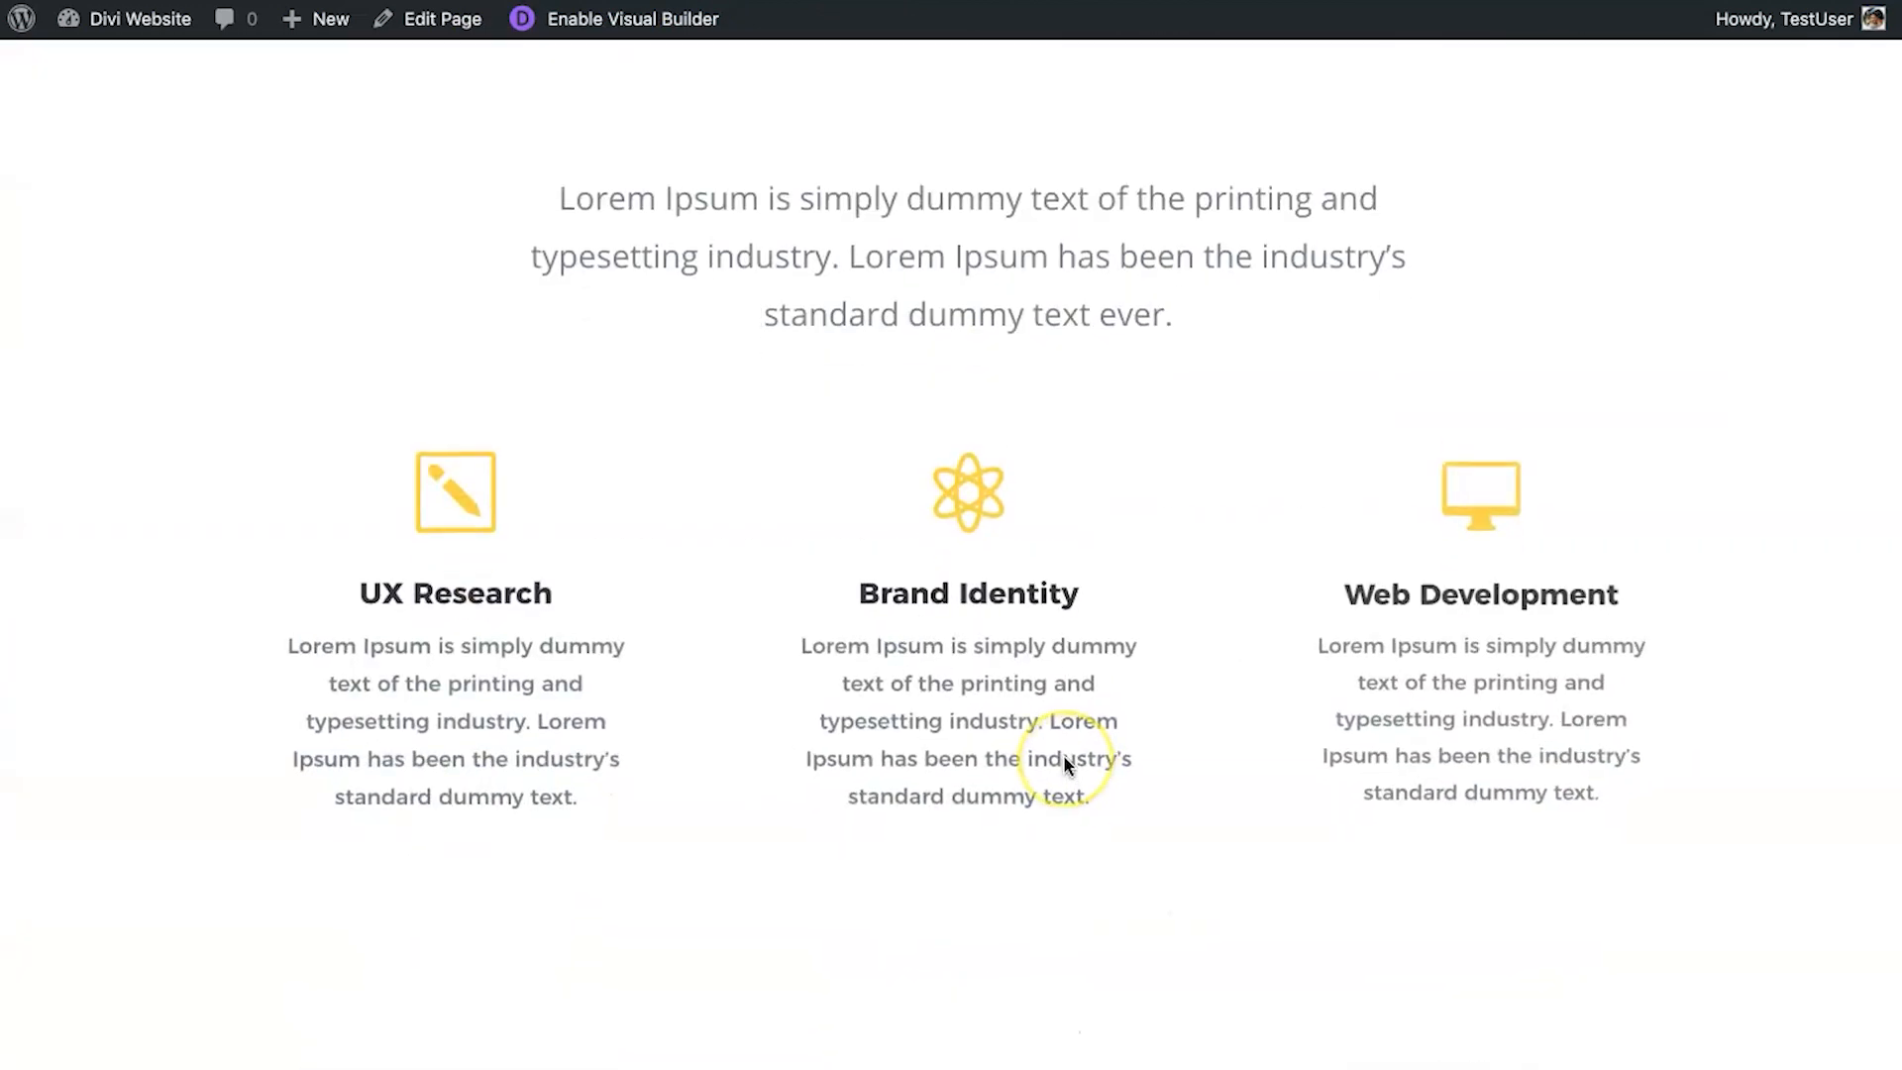
{"action": "scroll", "coordinate": [1066, 763], "scroll_direction": "down", "scroll_amount": 8}
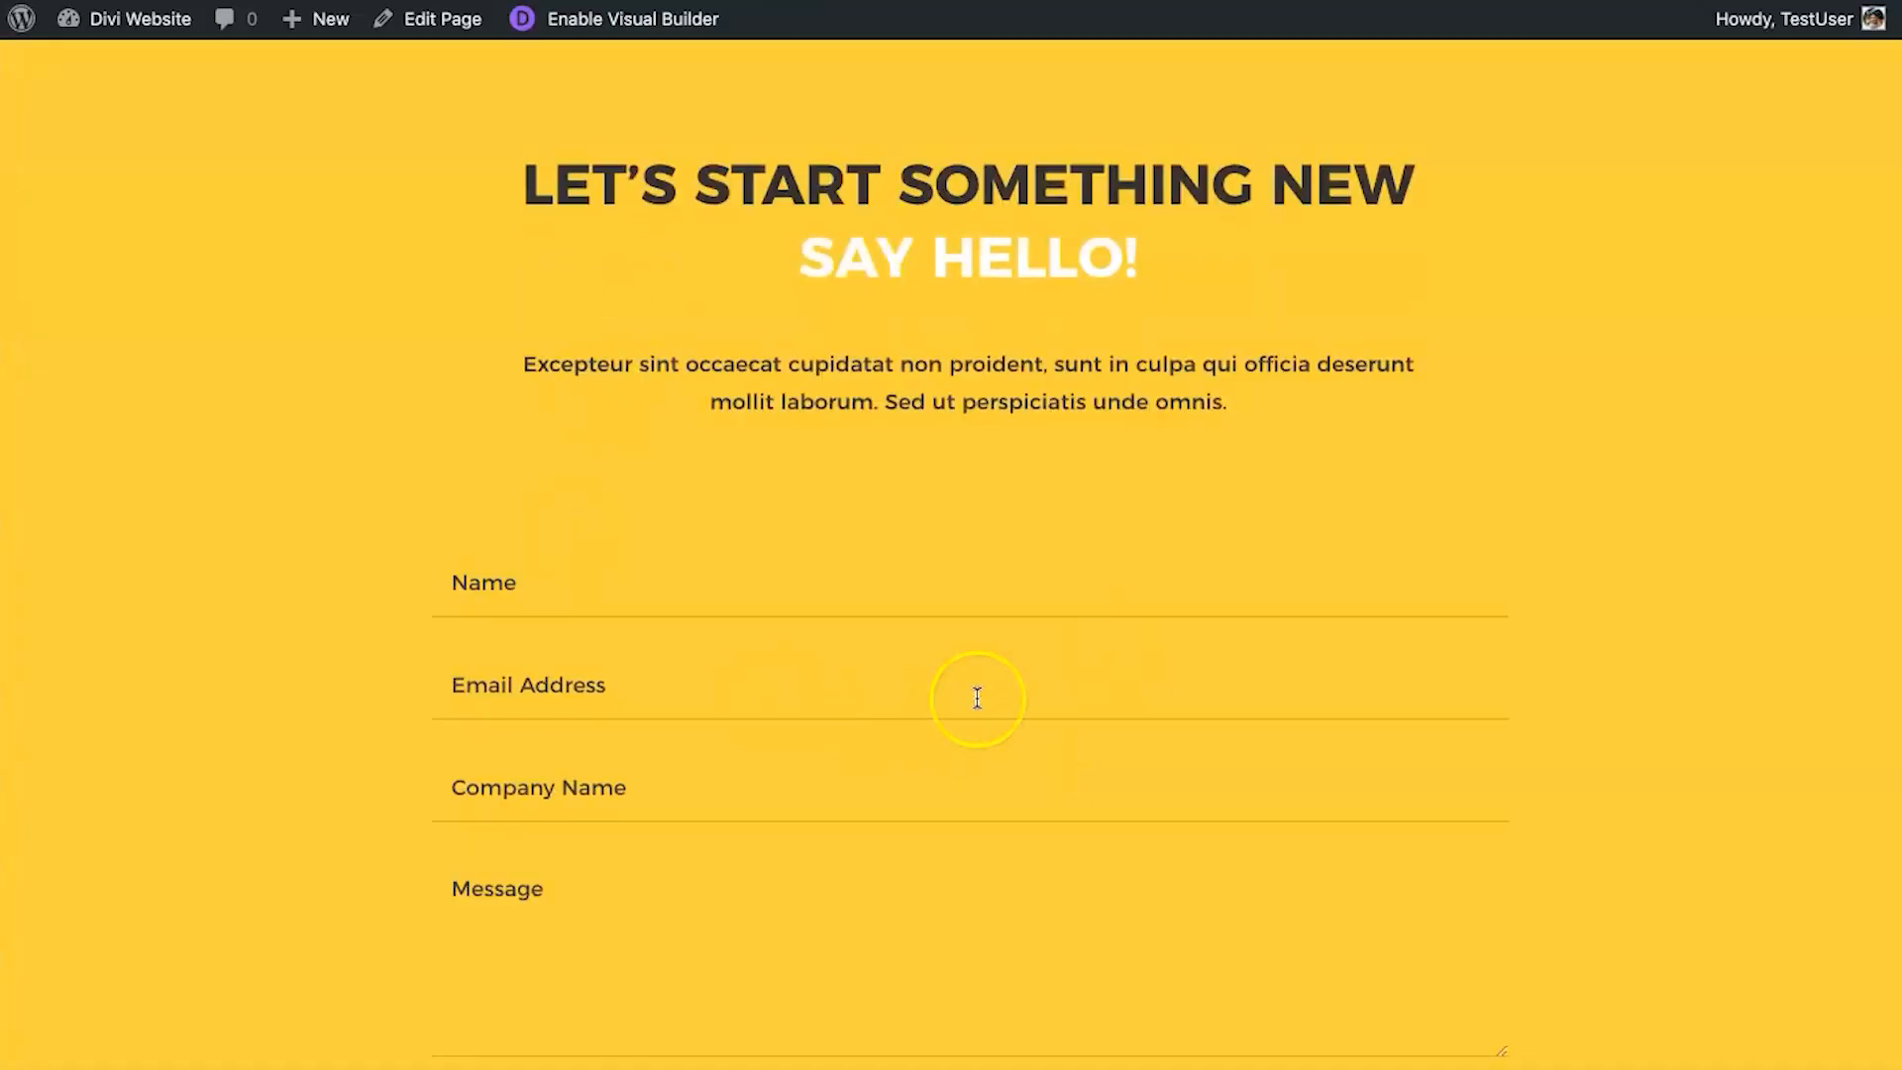
{"action": "scroll", "coordinate": [977, 701], "scroll_direction": "down", "scroll_amount": 5}
{"action": "scroll", "coordinate": [977, 698], "scroll_direction": "up", "scroll_amount": 20}
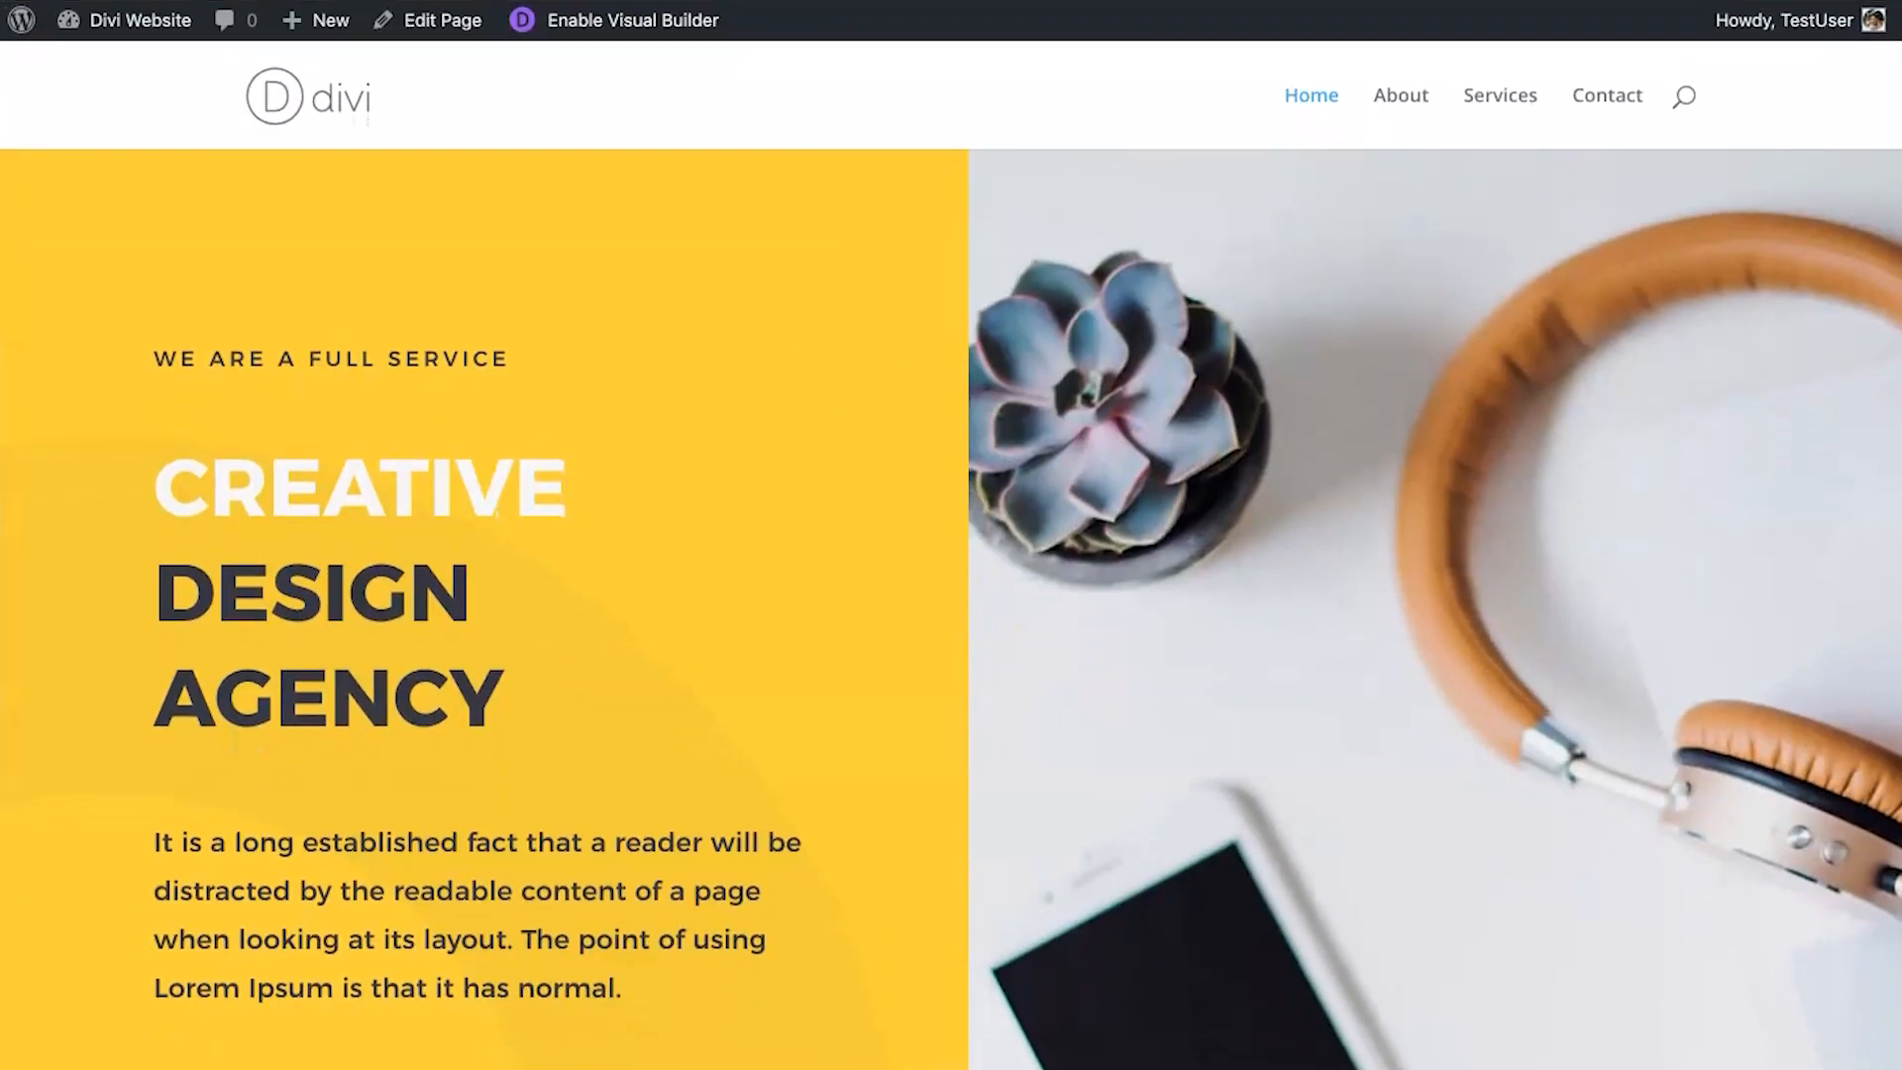
Open the published About page and look through its sections, and examine the project sections on the Services page.
{"action": "left_click", "coordinate": [1393, 104]}
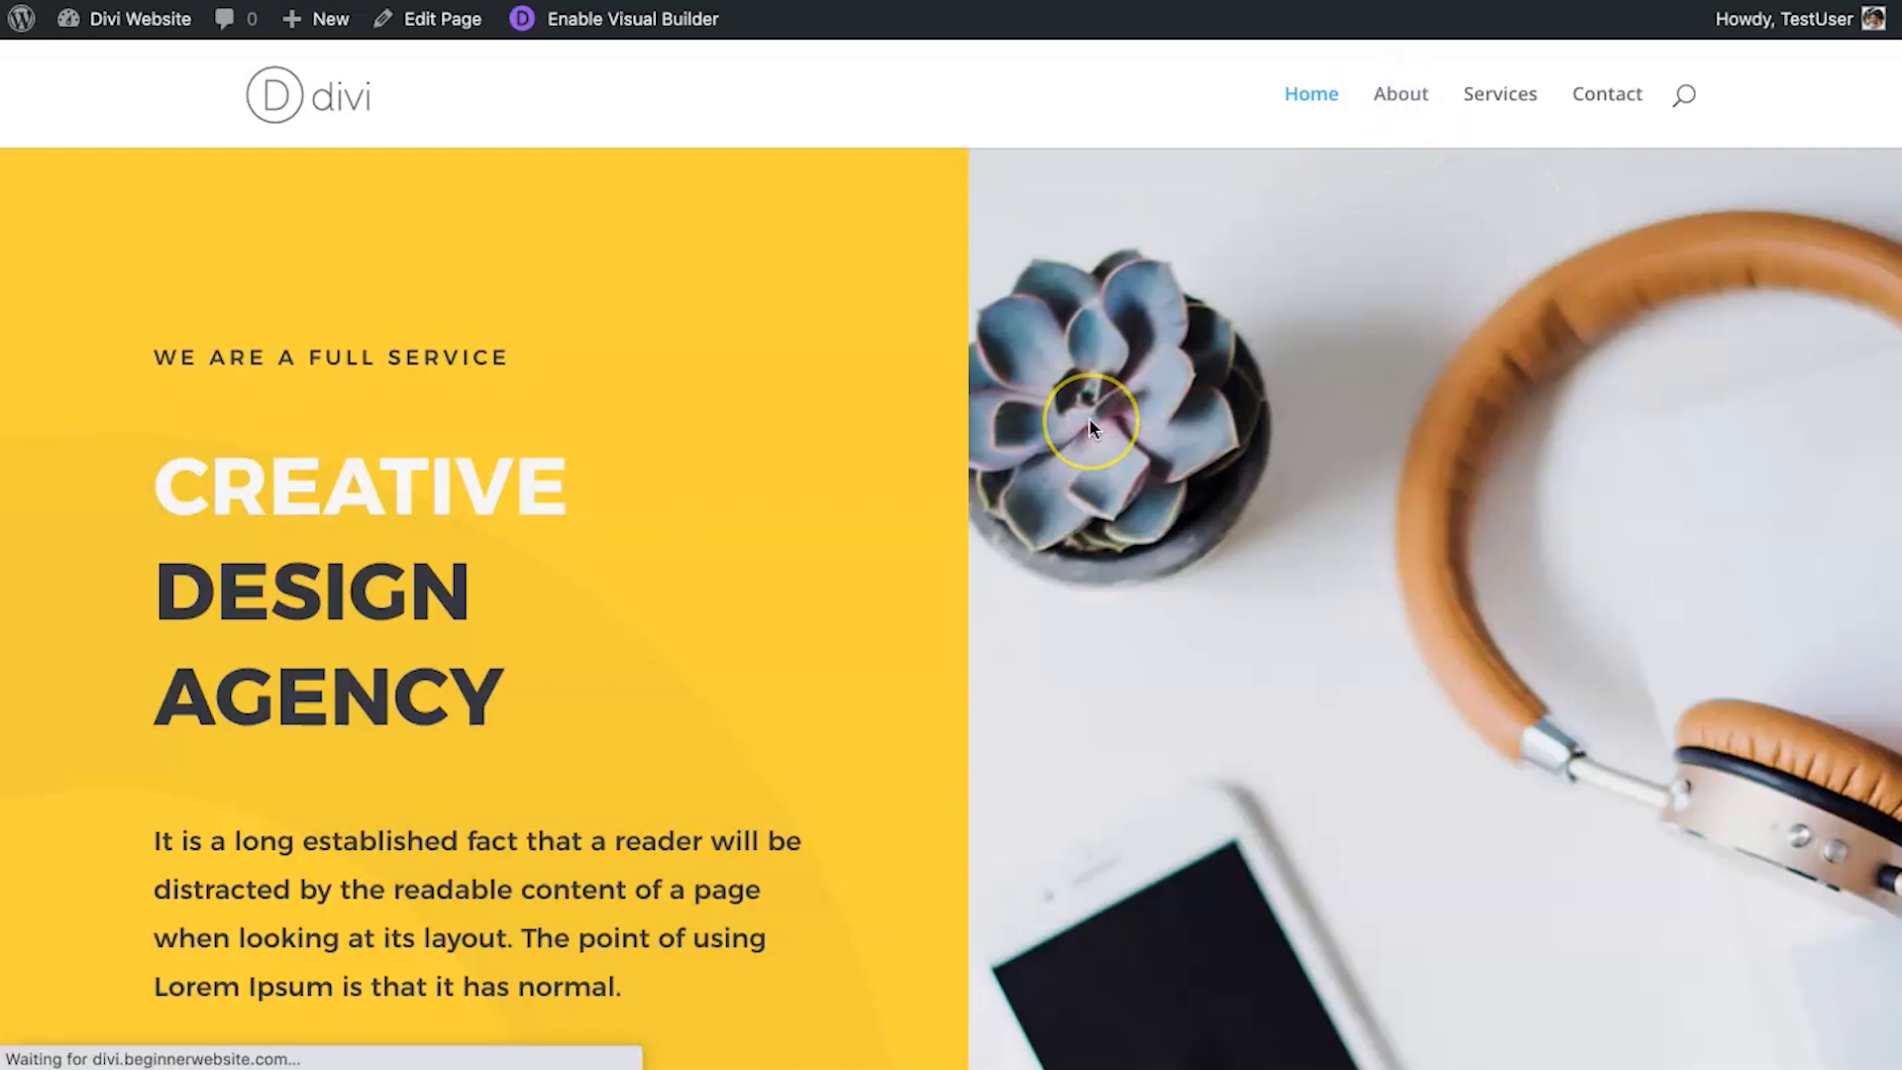
{"action": "scroll", "coordinate": [1021, 646], "scroll_direction": "down", "scroll_amount": 20}
{"action": "scroll", "coordinate": [1023, 644], "scroll_direction": "down", "scroll_amount": 12}
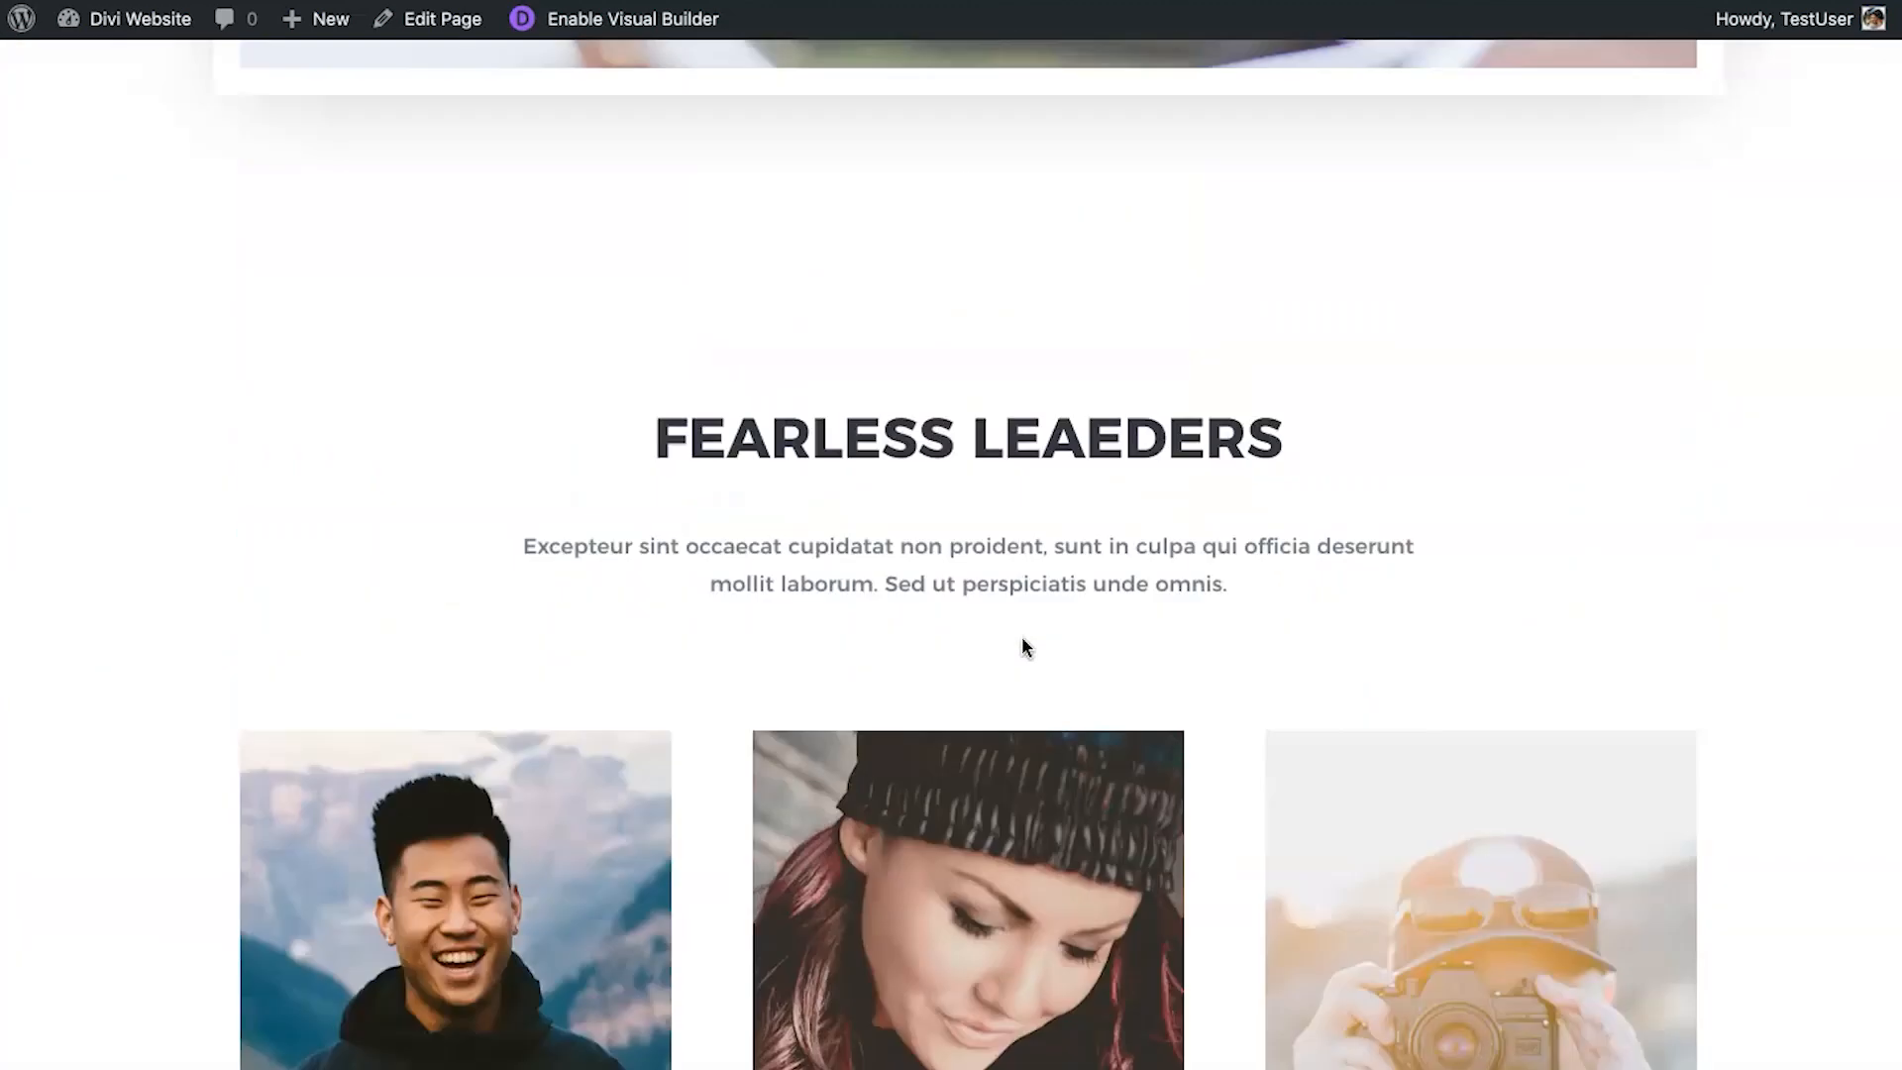
{"action": "scroll", "coordinate": [1023, 646], "scroll_direction": "up", "scroll_amount": 10}
{"action": "left_click", "coordinate": [810, 308]}
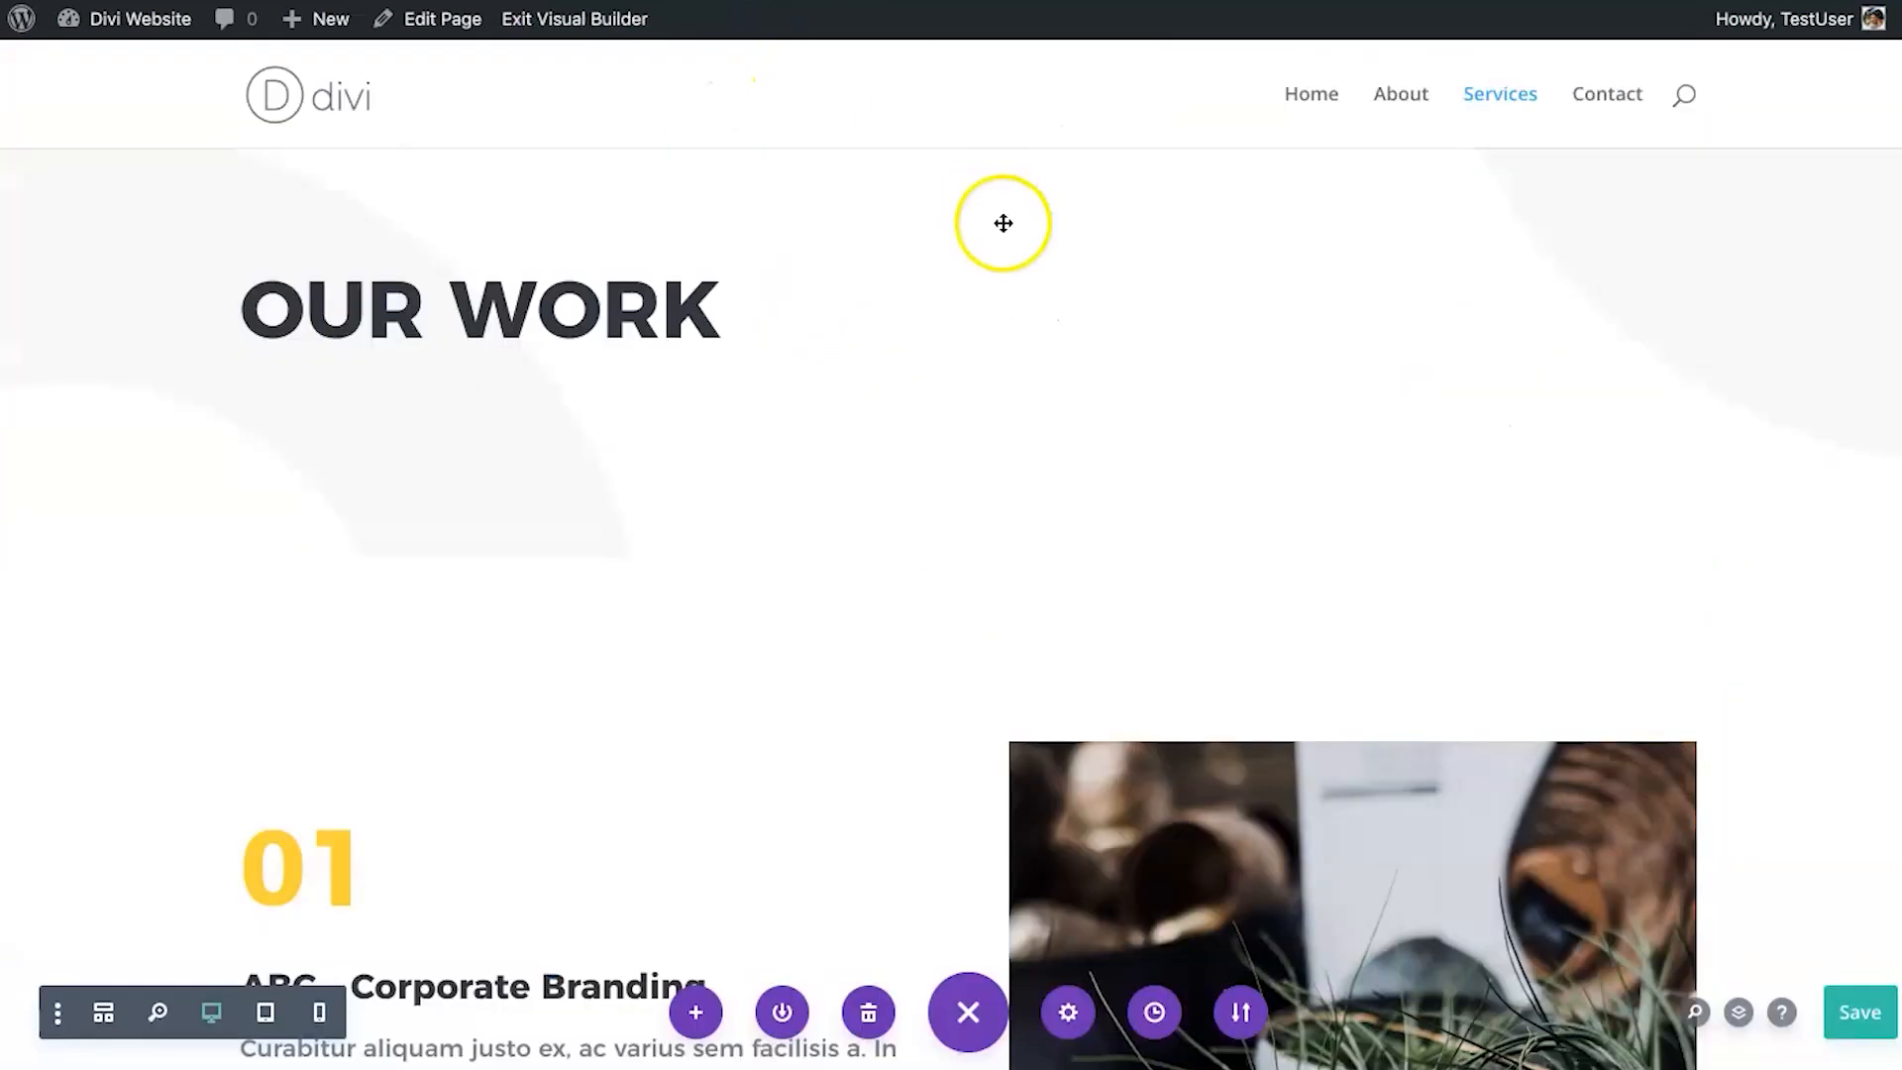
{"action": "scroll", "coordinate": [1060, 611], "scroll_direction": "down", "scroll_amount": 8}
{"action": "scroll", "coordinate": [1061, 611], "scroll_direction": "down", "scroll_amount": 15}
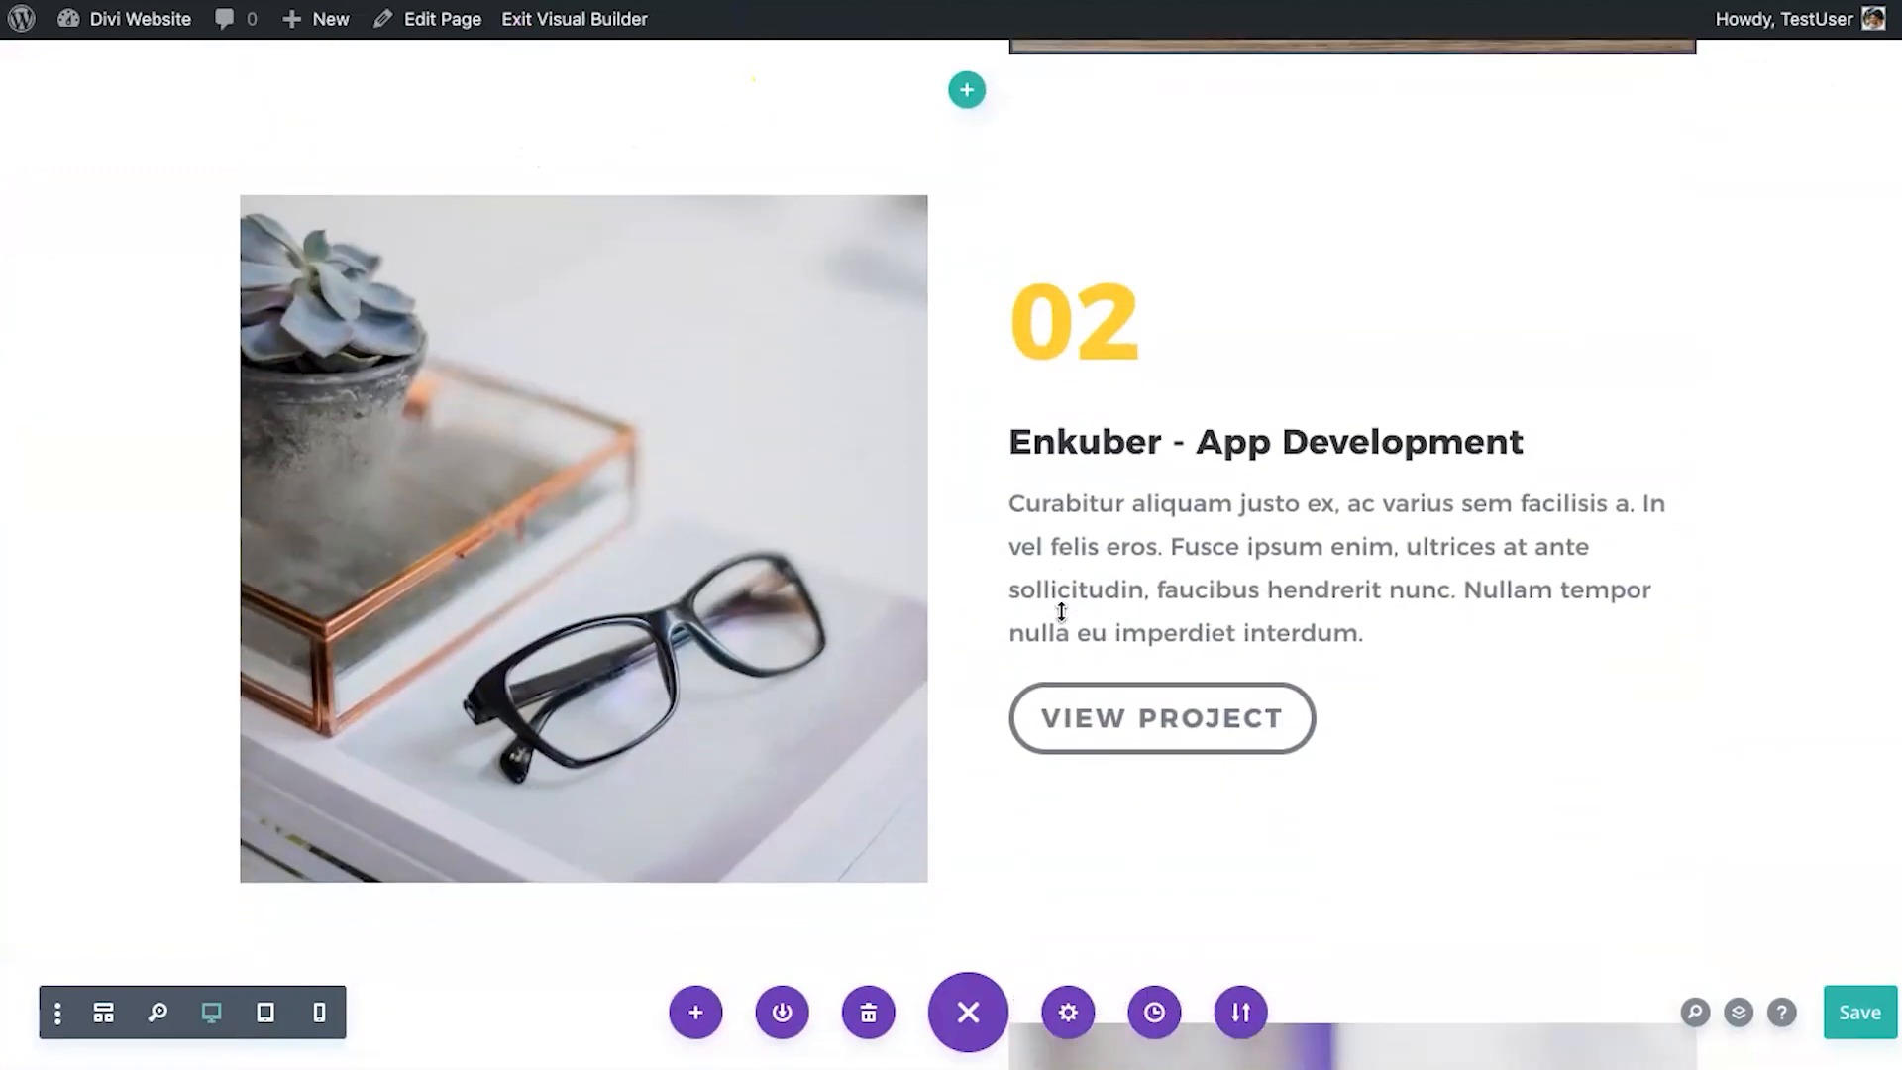
Look through the remaining sections of the Services page and the whole Contact page in the Visual Builder.
{"action": "scroll", "coordinate": [1061, 611], "scroll_direction": "down", "scroll_amount": 20}
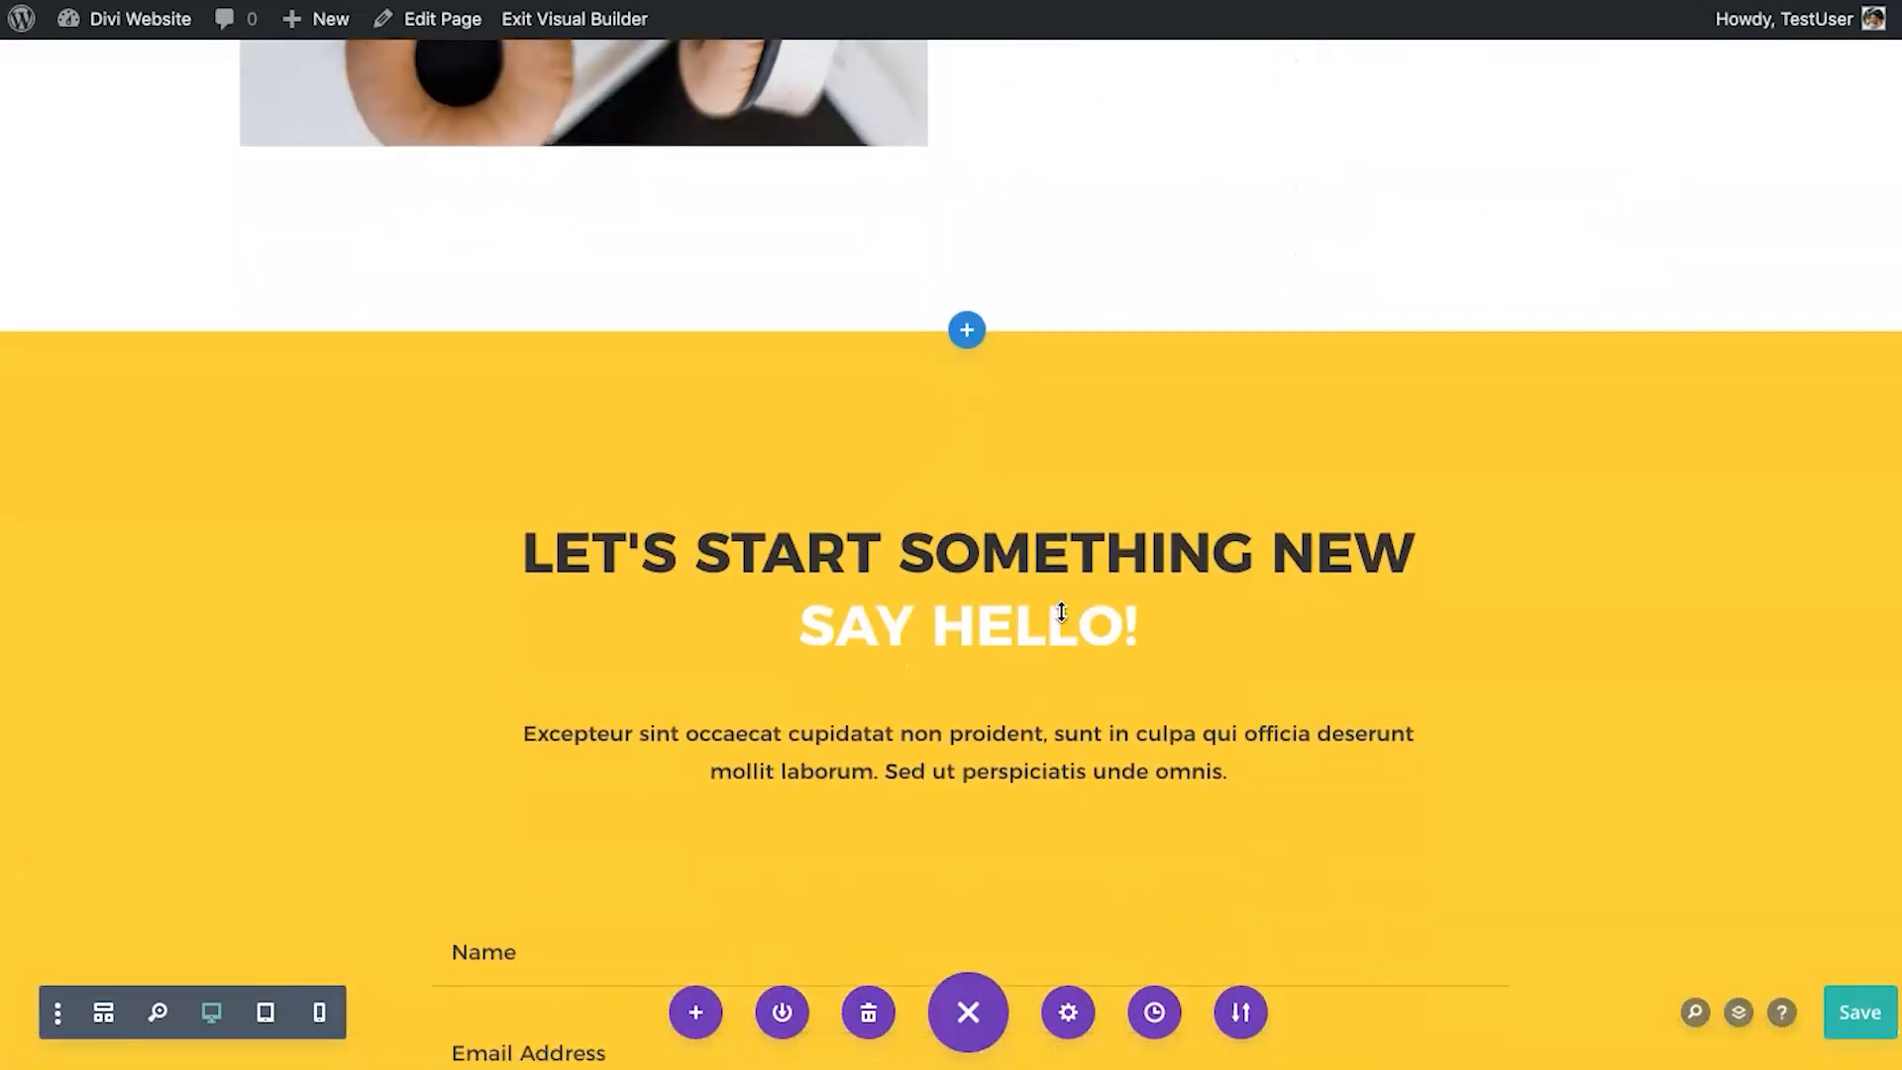
{"action": "scroll", "coordinate": [1061, 612], "scroll_direction": "up", "scroll_amount": 20}
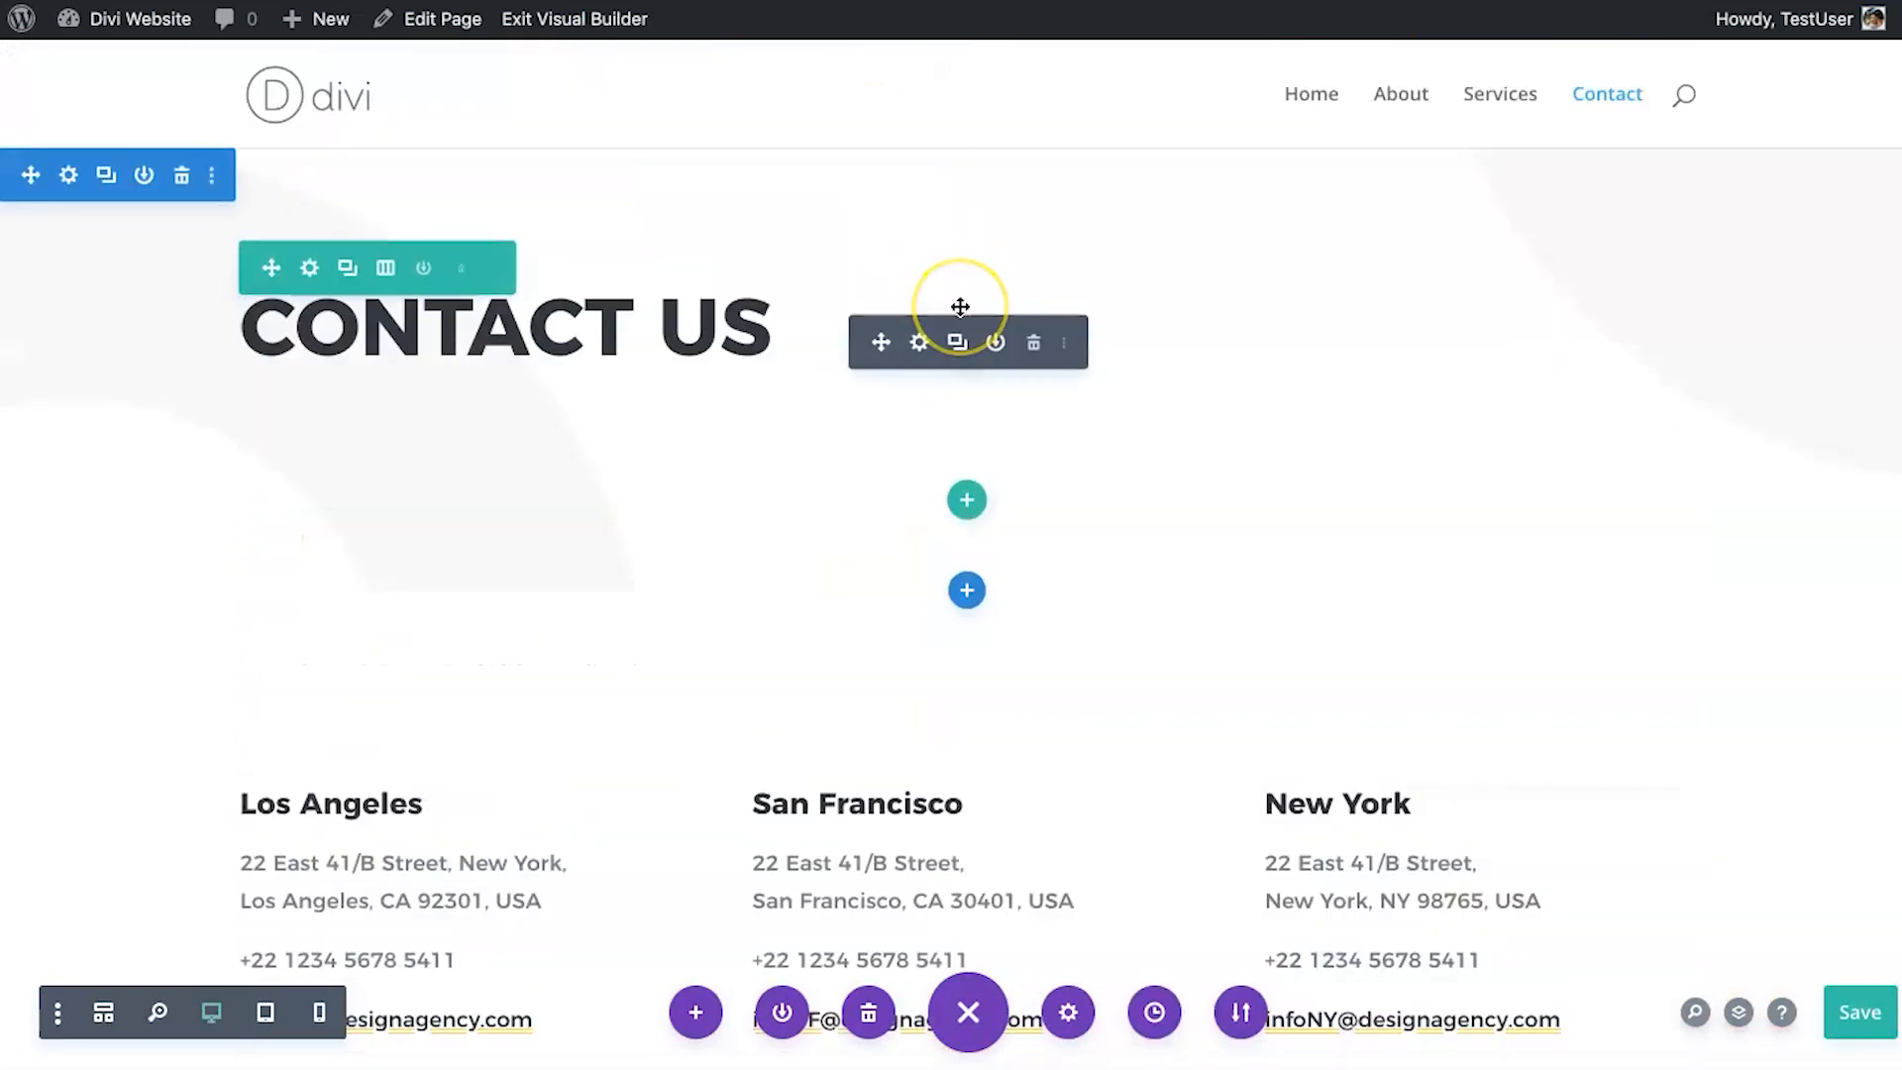
{"action": "scroll", "coordinate": [960, 306], "scroll_direction": "down", "scroll_amount": 12}
{"action": "scroll", "coordinate": [960, 306], "scroll_direction": "down", "scroll_amount": 10}
{"action": "scroll", "coordinate": [960, 306], "scroll_direction": "up", "scroll_amount": 20}
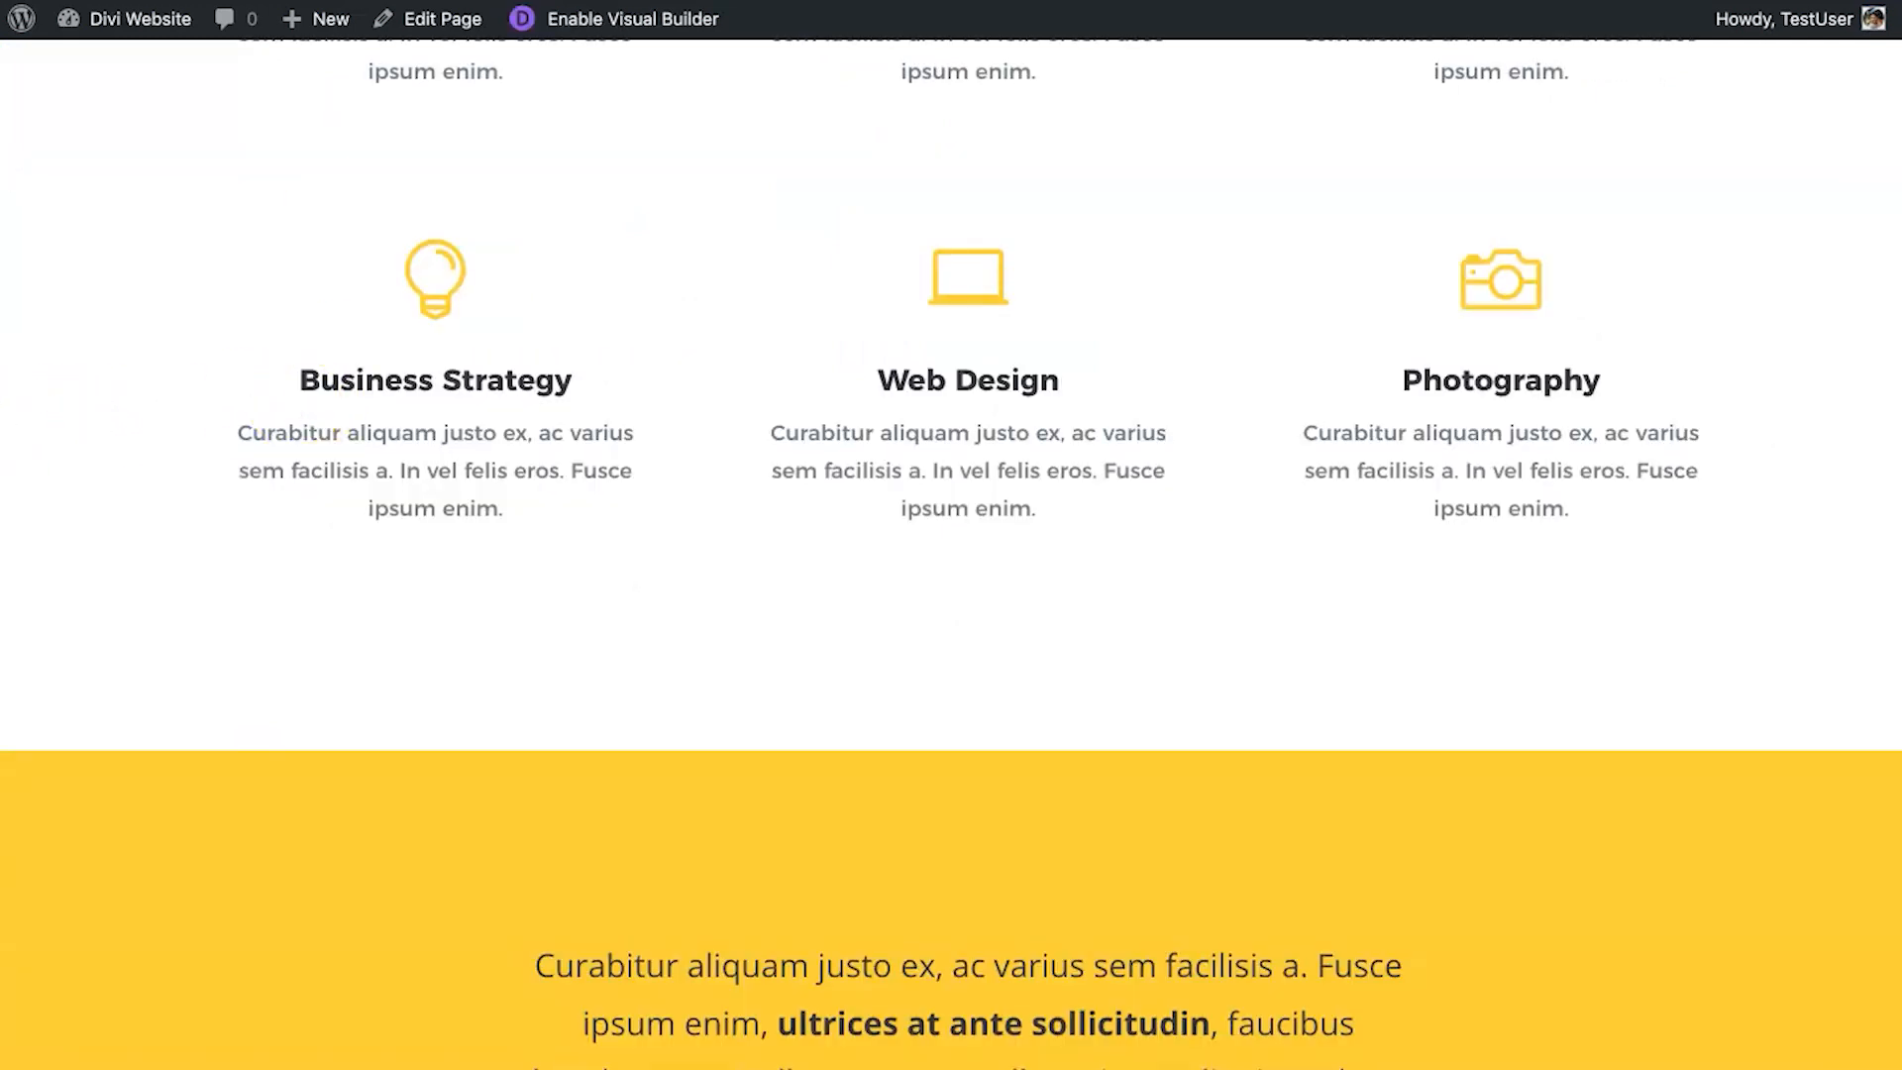
Inspect the published About page with the developer tools and resize its responsive viewport.
{"action": "right_click", "coordinate": [575, 616]}
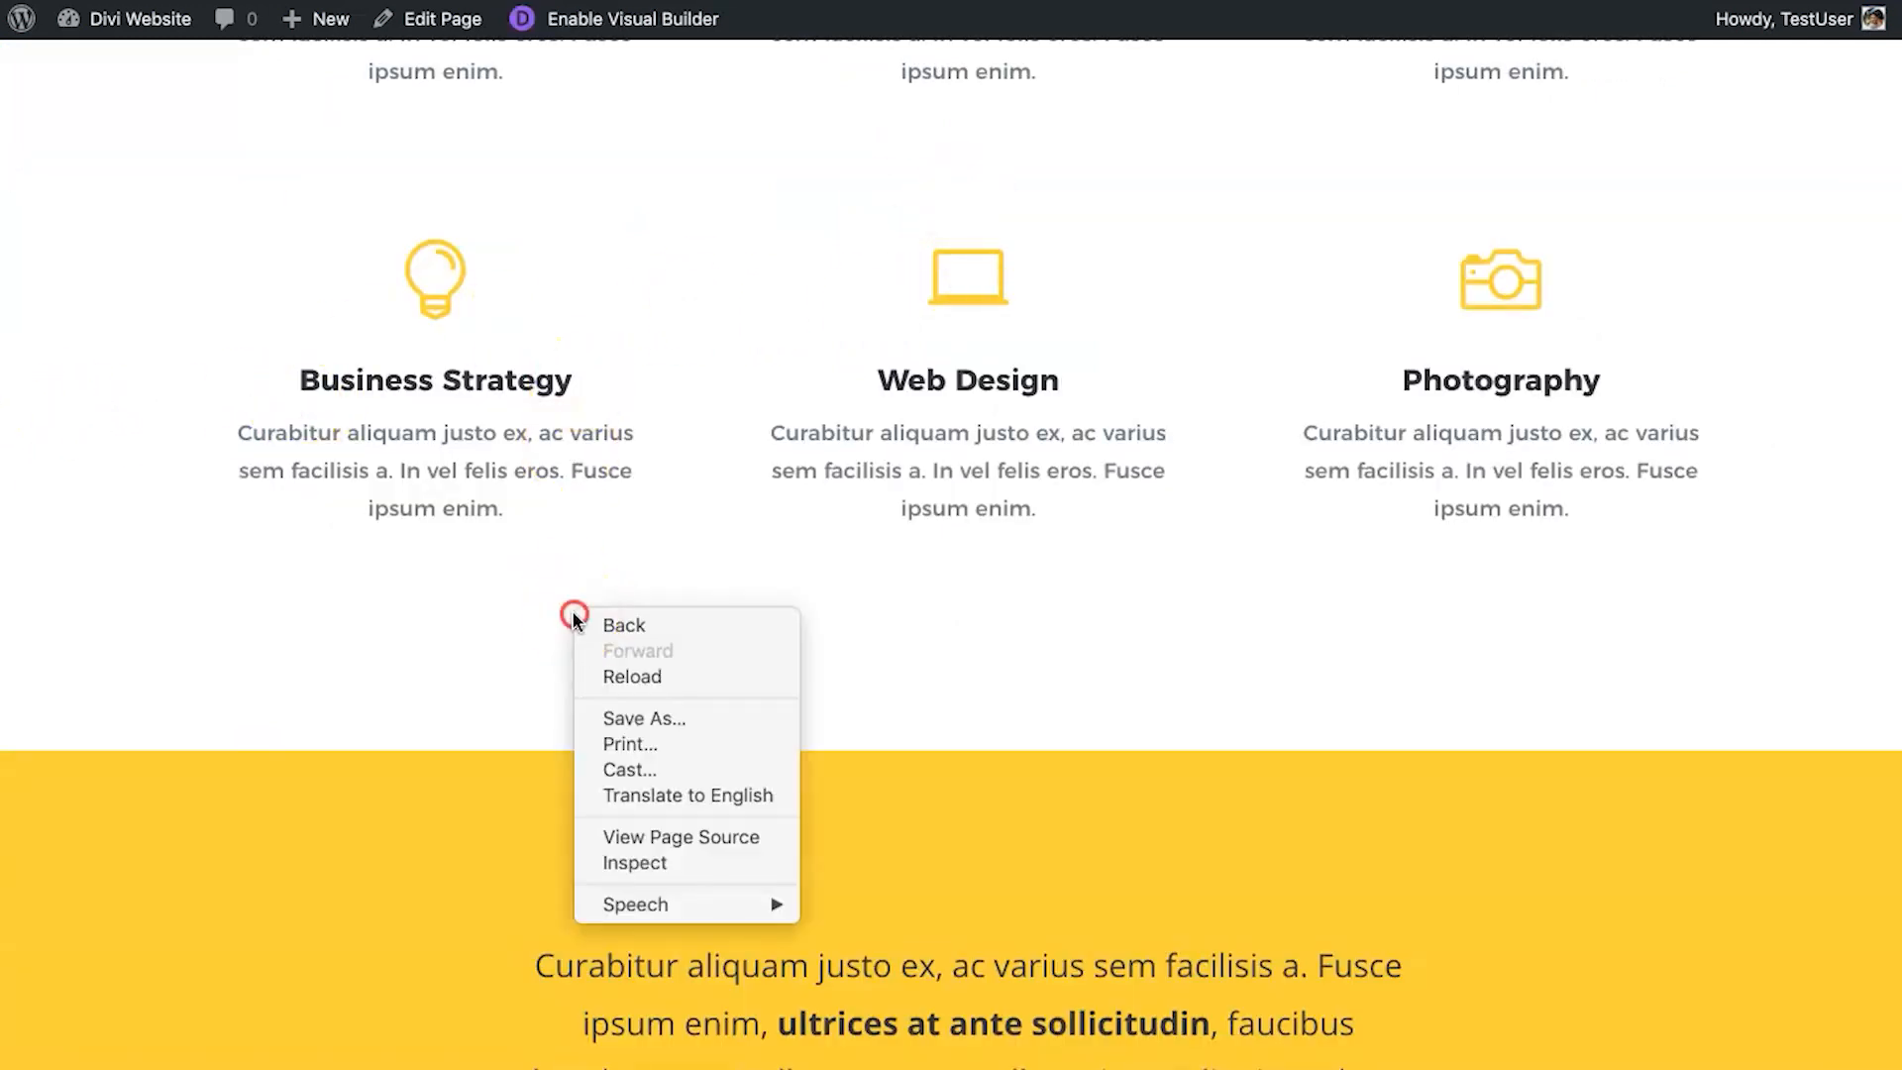
{"action": "left_click", "coordinate": [669, 864]}
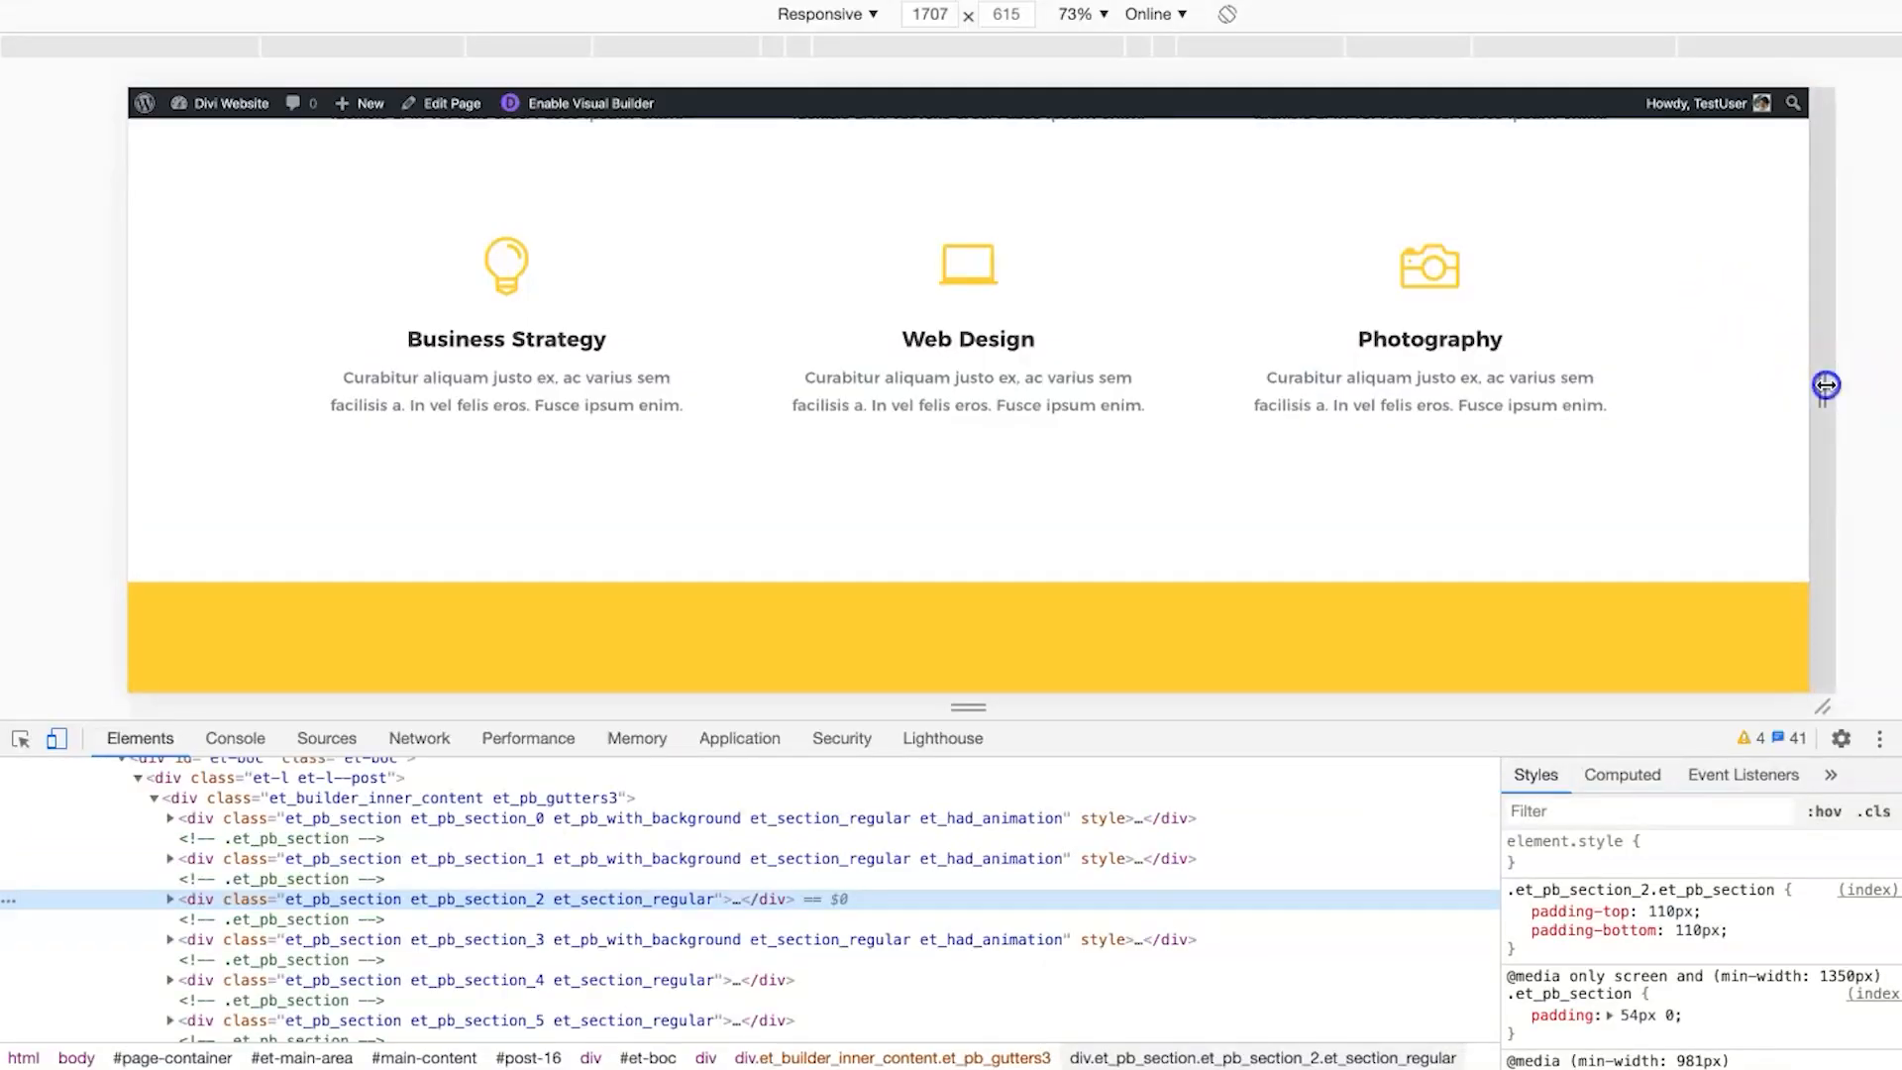
{"action": "left_click_drag", "start_coordinate": [1820, 390], "coordinate": [1897, 741]}
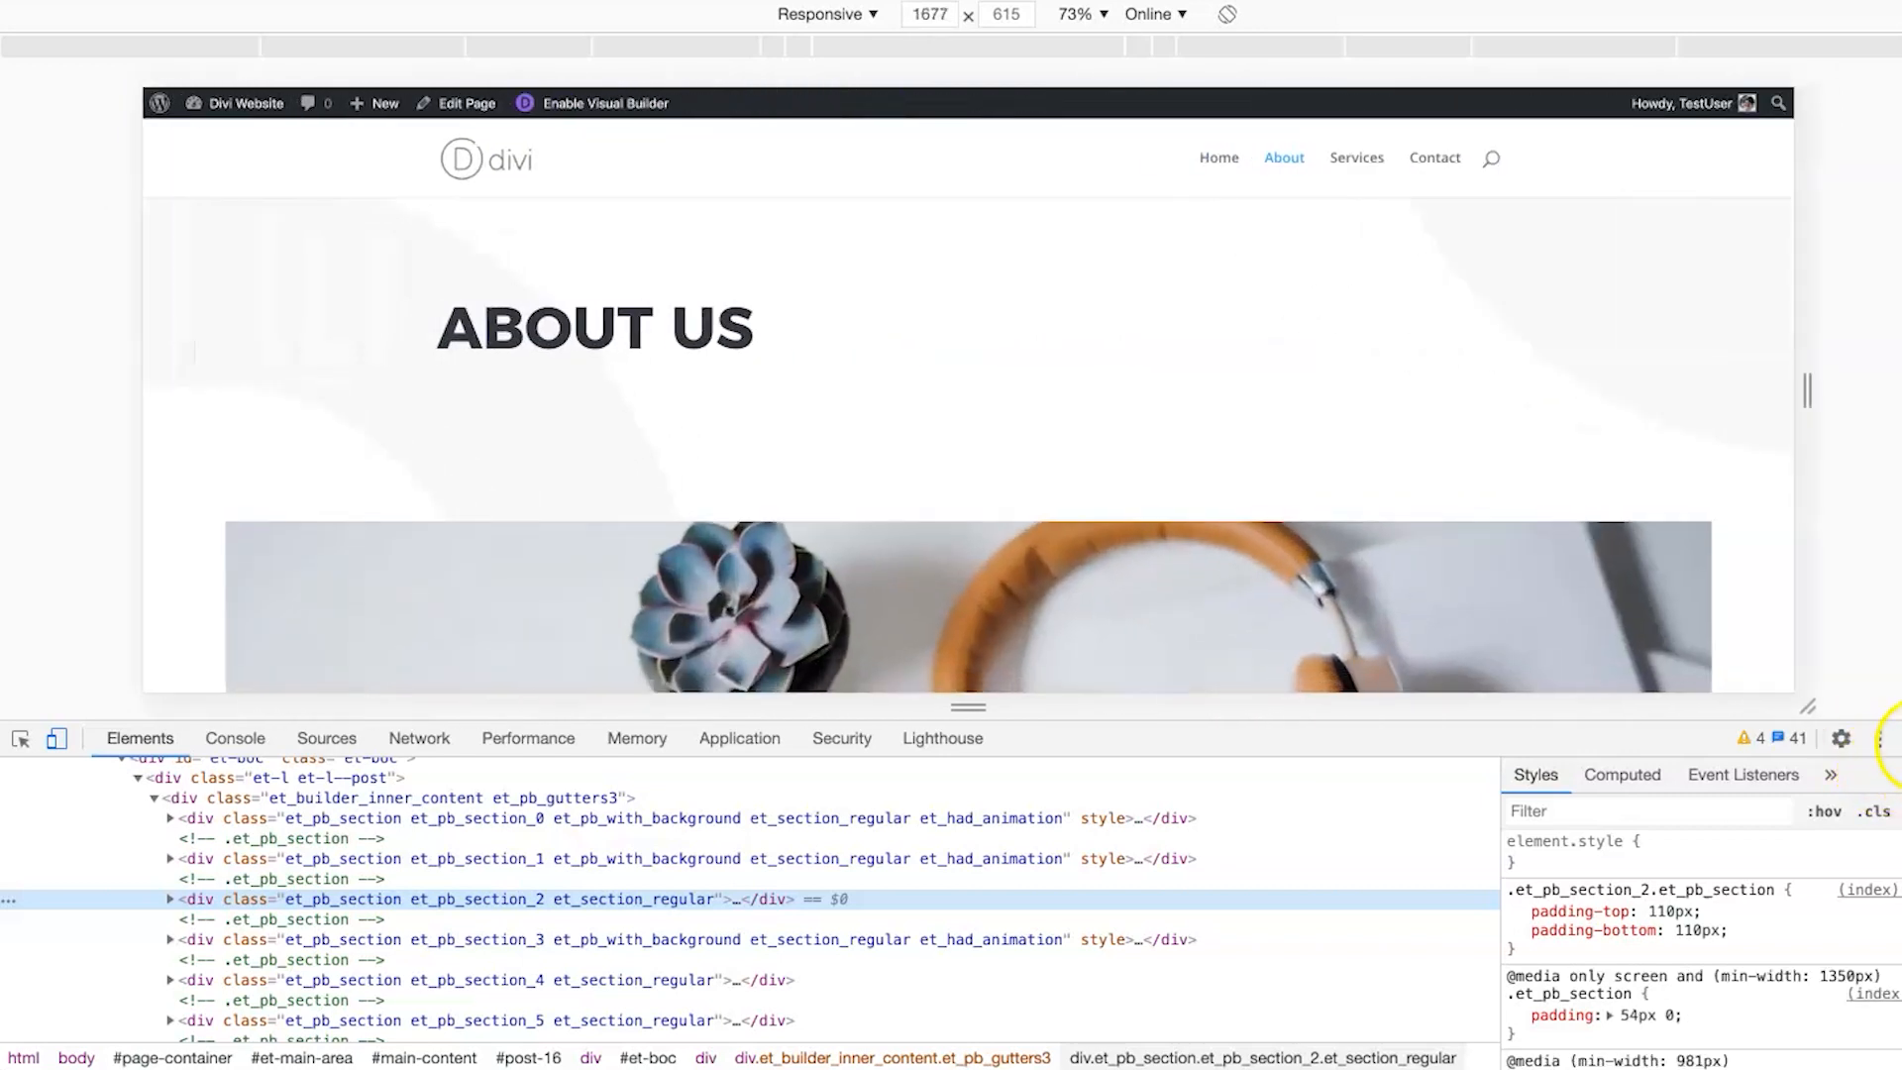
Check the About page's mobile layout on the iPhone X device preset and close the developer tools.
{"action": "left_click", "coordinate": [862, 12]}
{"action": "left_click", "coordinate": [854, 254]}
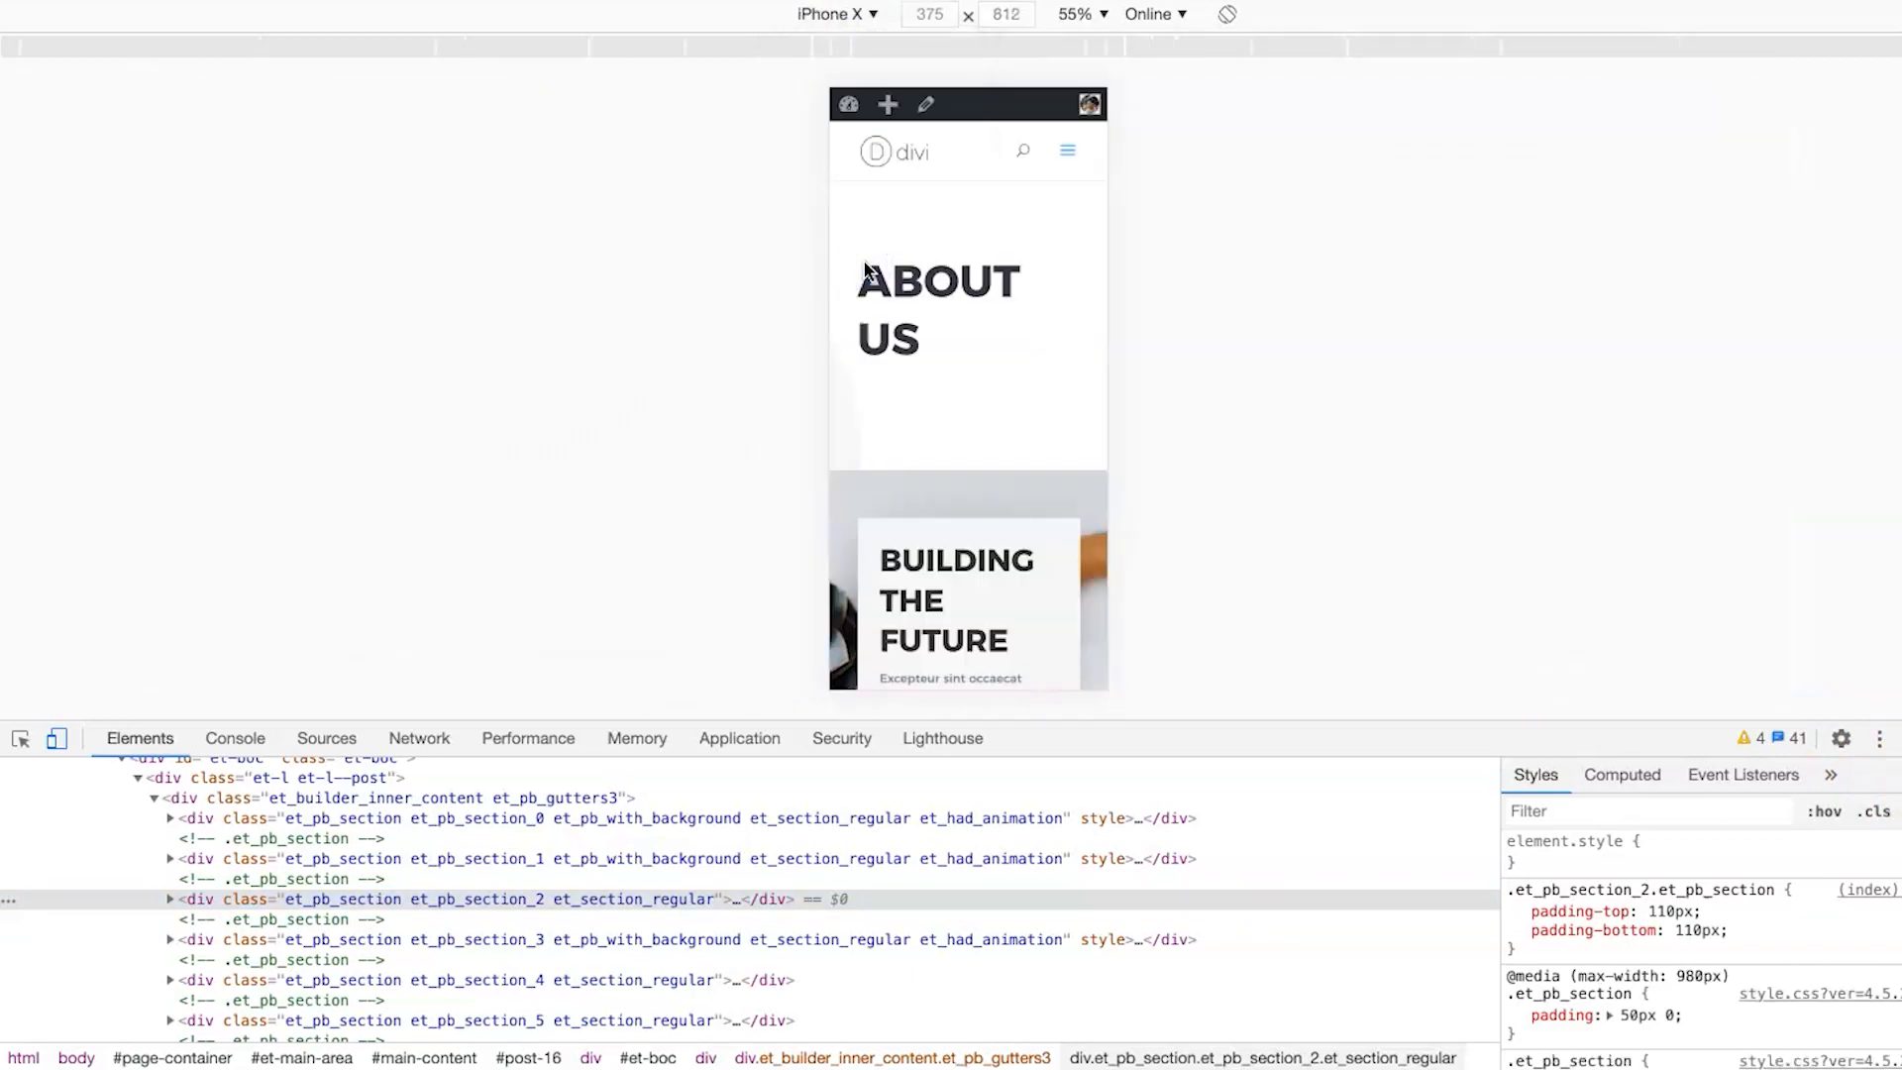
{"action": "scroll", "coordinate": [961, 433], "scroll_direction": "down", "scroll_amount": 10}
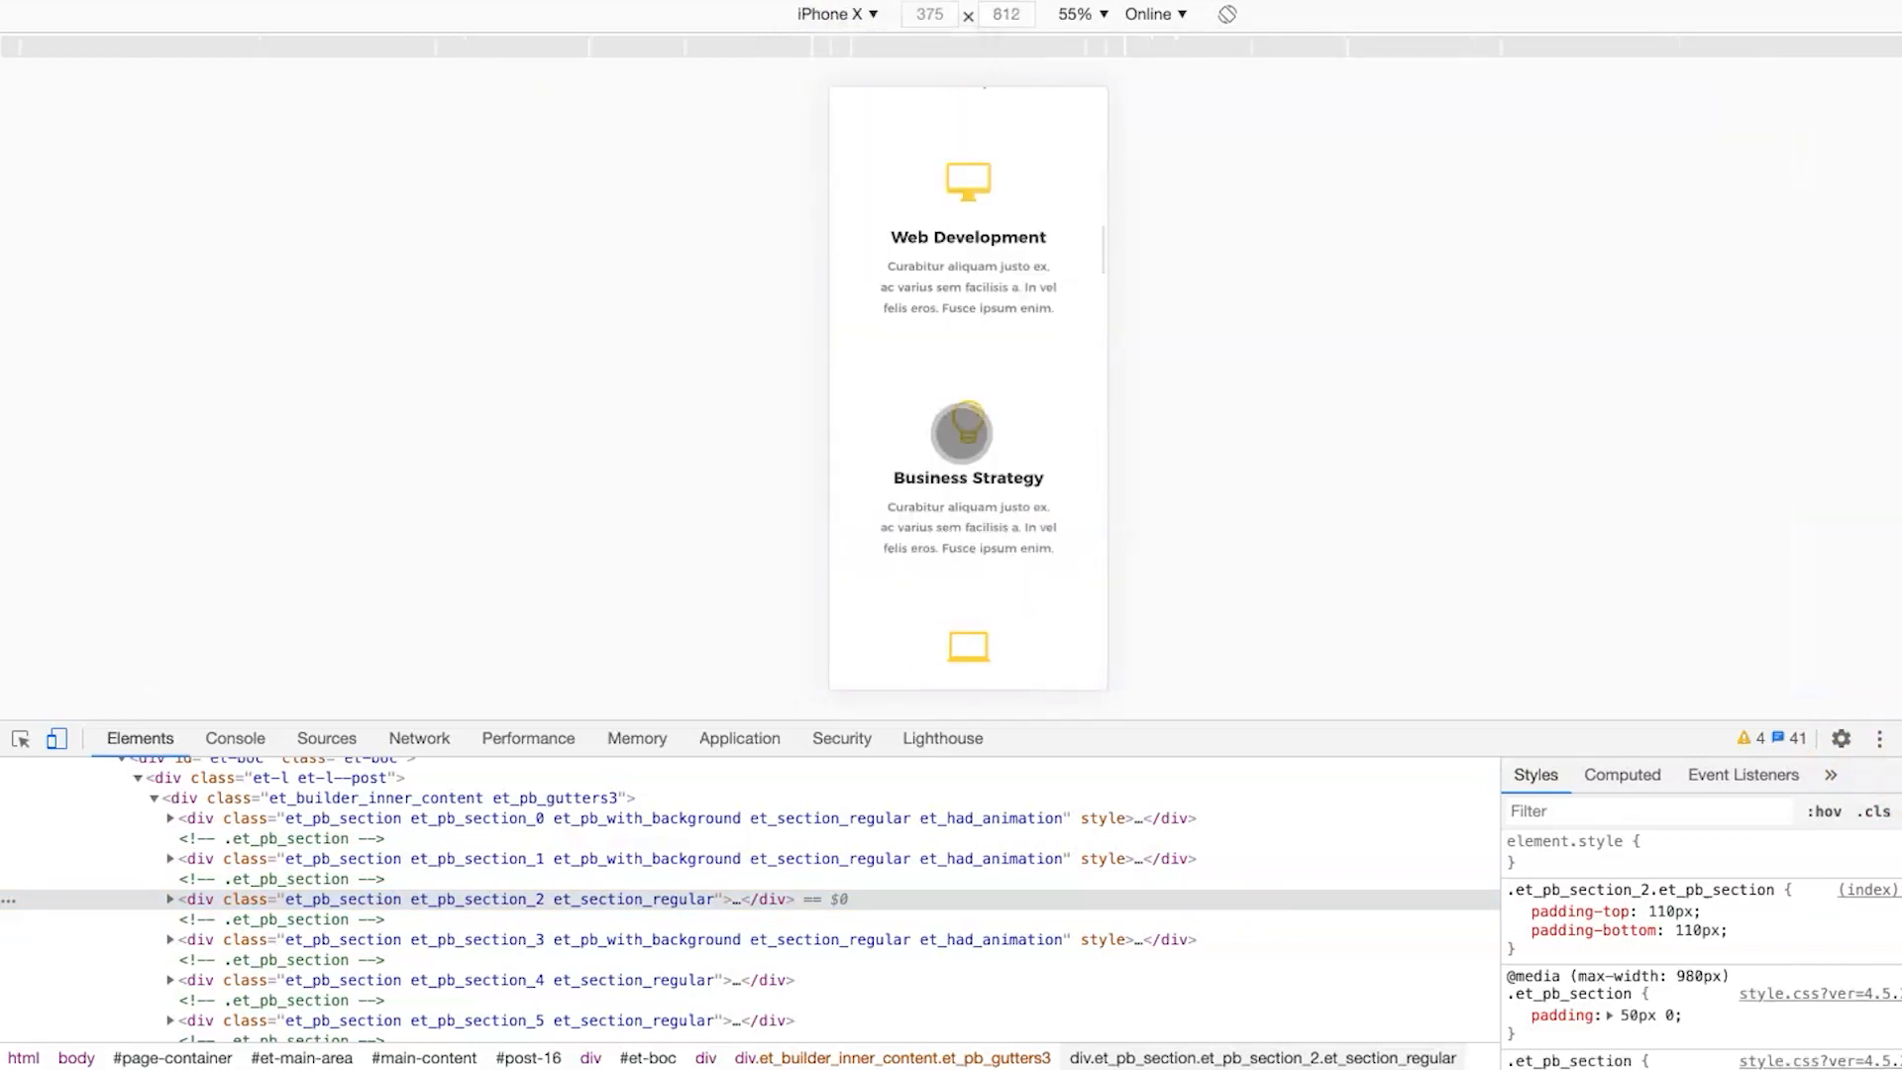
{"action": "scroll", "coordinate": [961, 433], "scroll_direction": "up", "scroll_amount": 10}
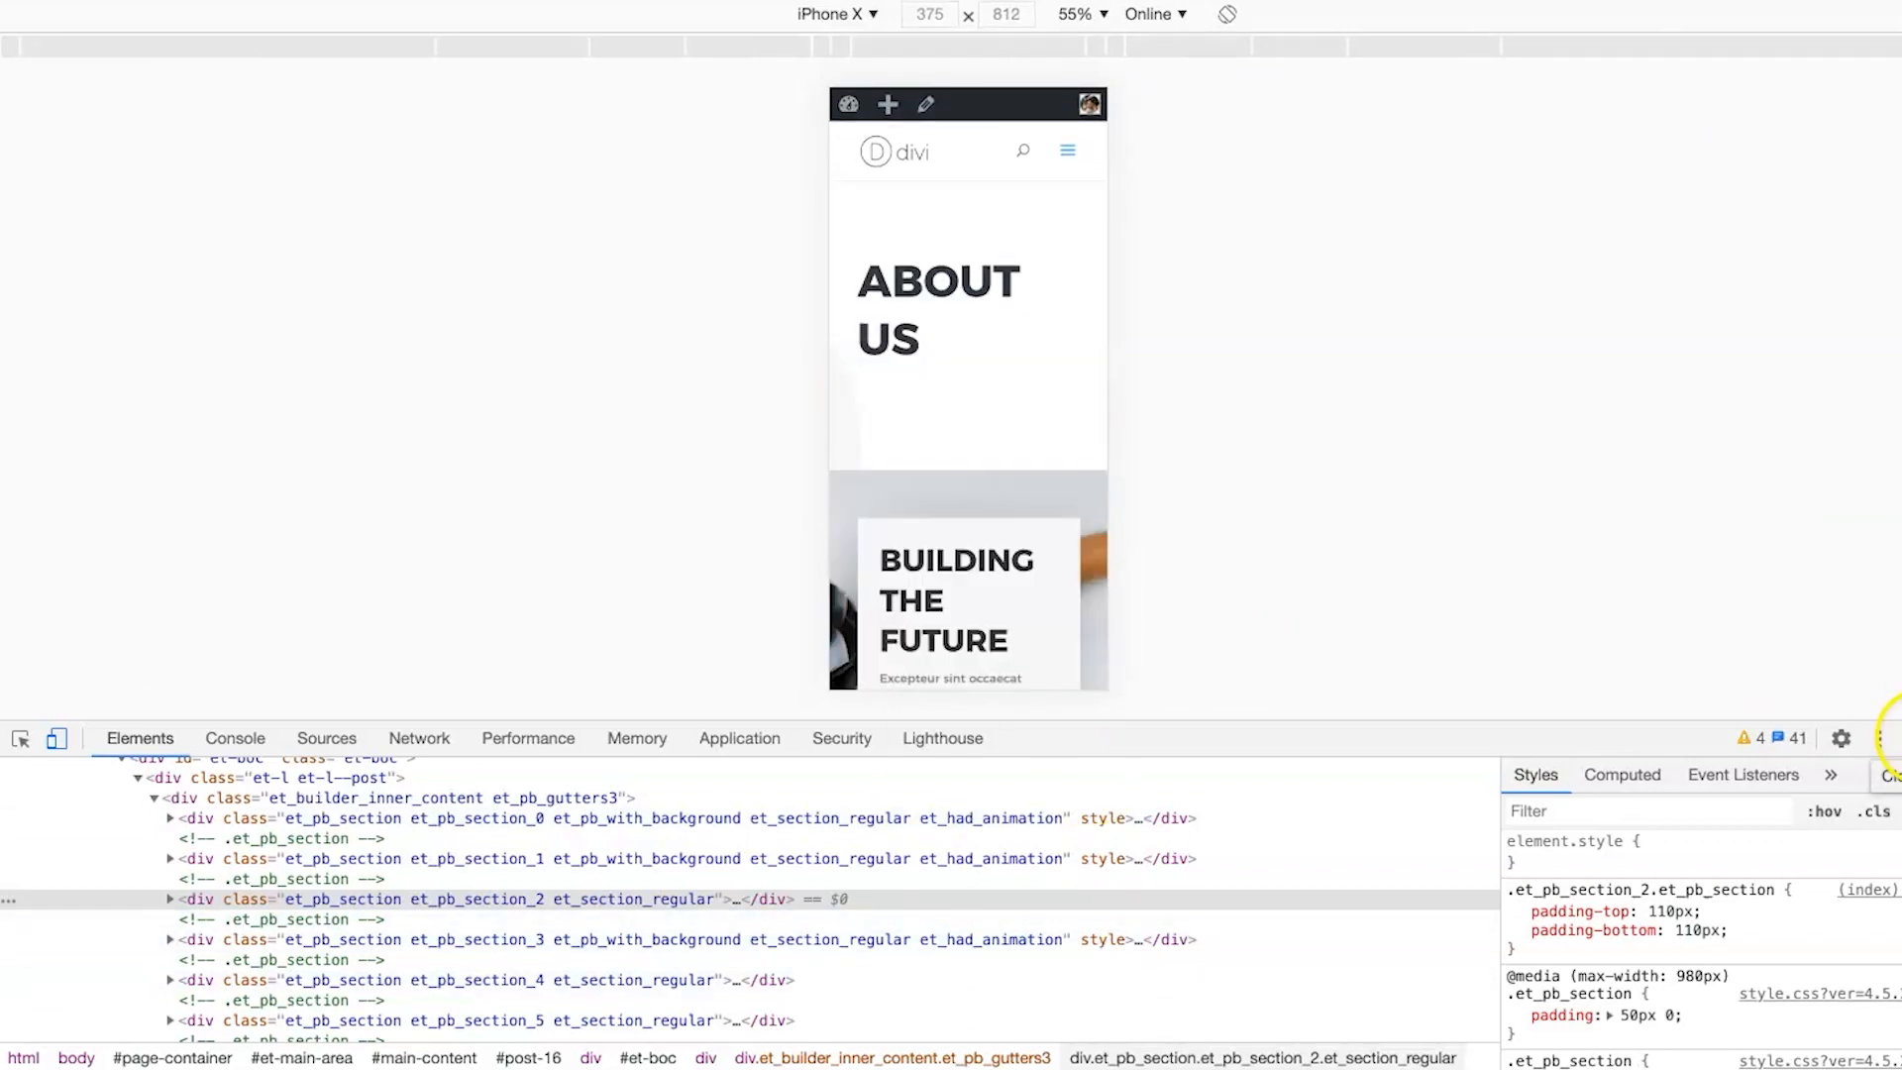
{"action": "left_click", "coordinate": [1889, 738]}
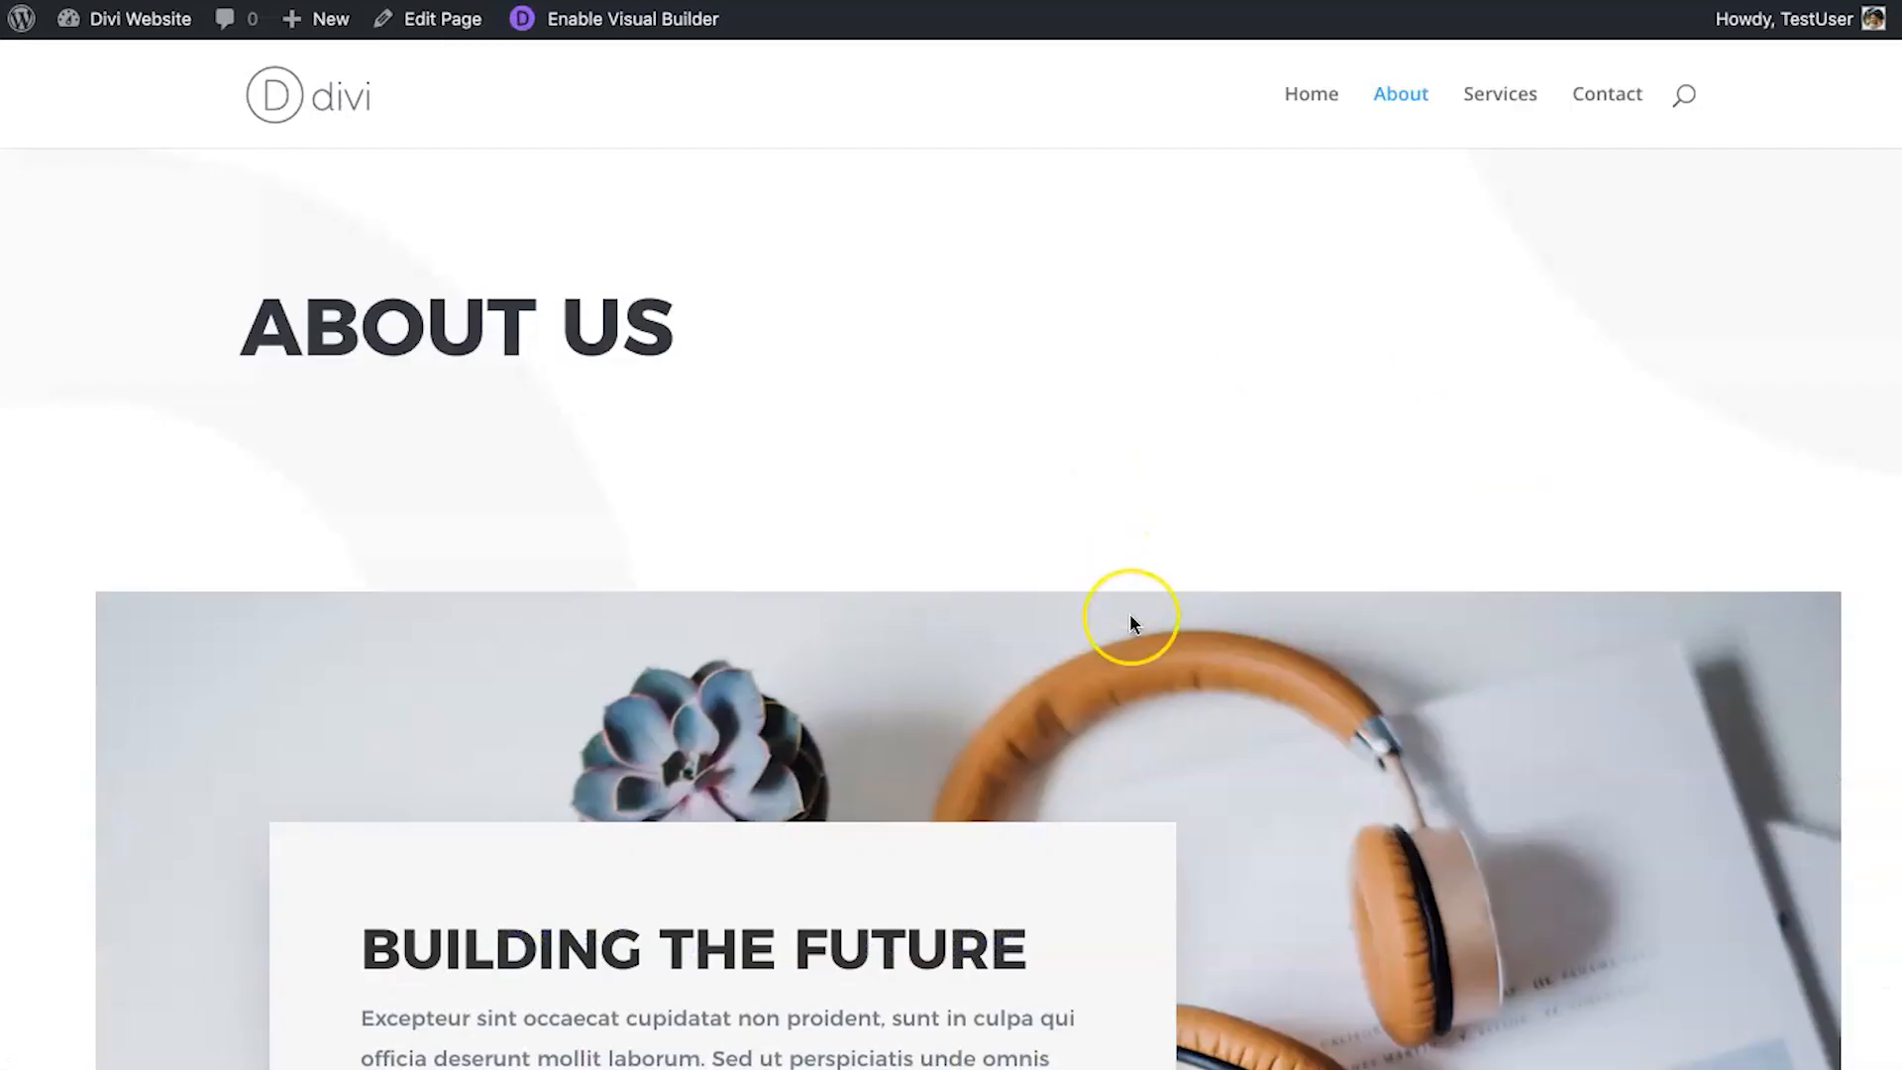
{"action": "scroll", "coordinate": [1129, 619], "scroll_direction": "down", "scroll_amount": 6}
{"action": "scroll", "coordinate": [1129, 619], "scroll_direction": "up", "scroll_amount": 6}
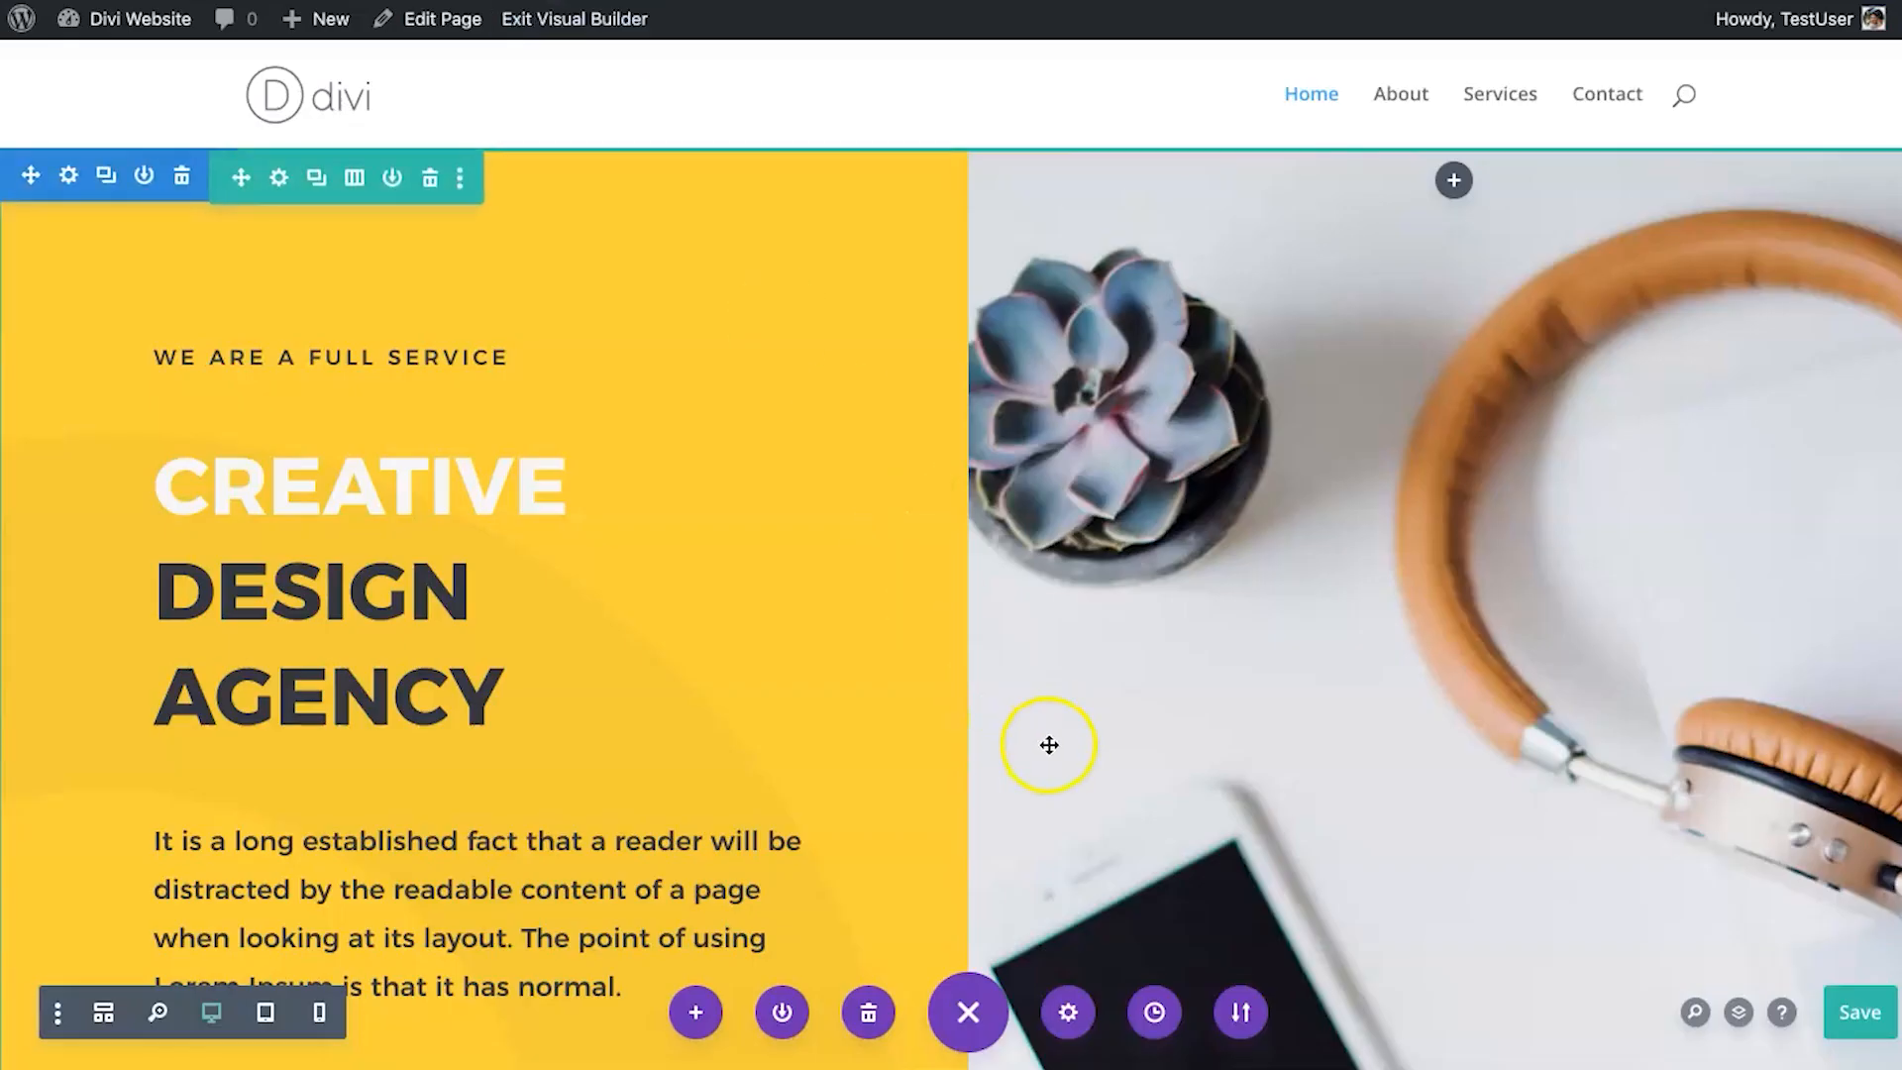
Bring up the builder's page controls on the home page and look over the whole layout in zoomed-out view.
{"action": "left_click", "coordinate": [959, 1010]}
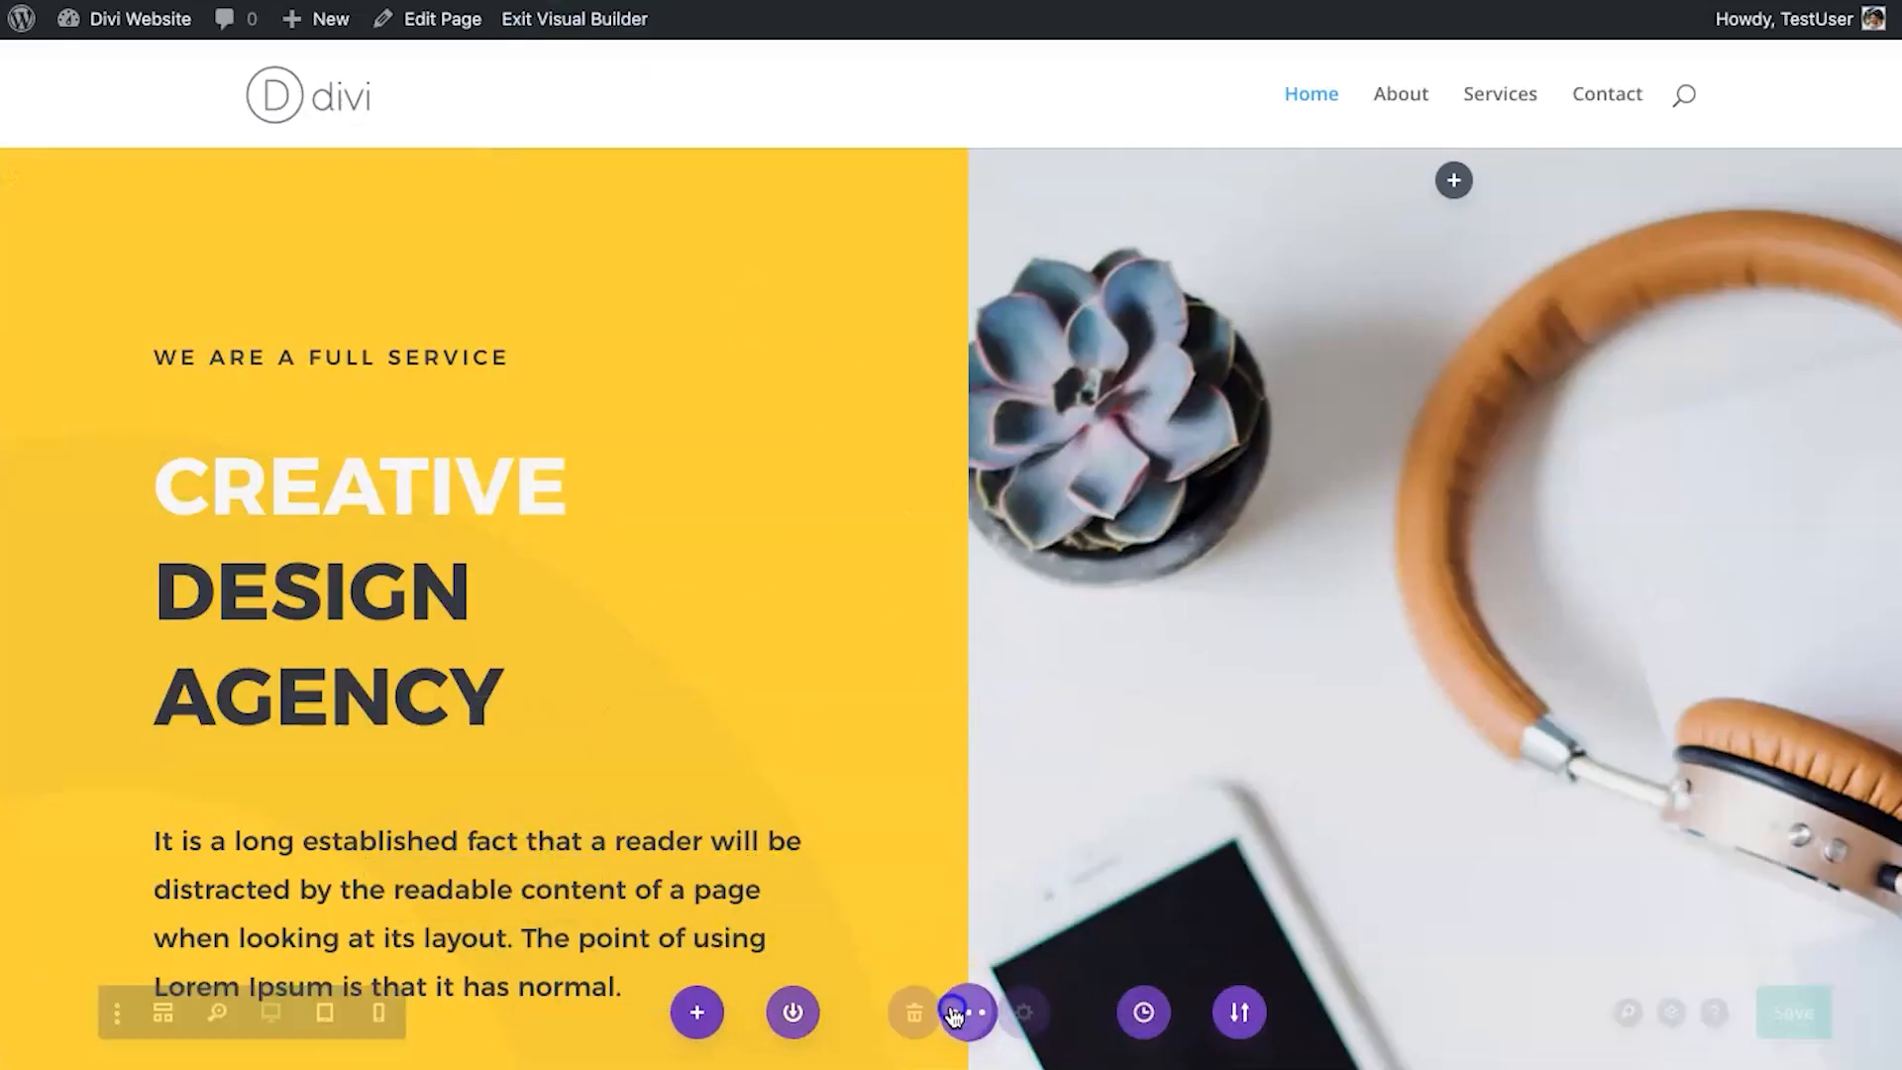
{"action": "left_click", "coordinate": [962, 1015]}
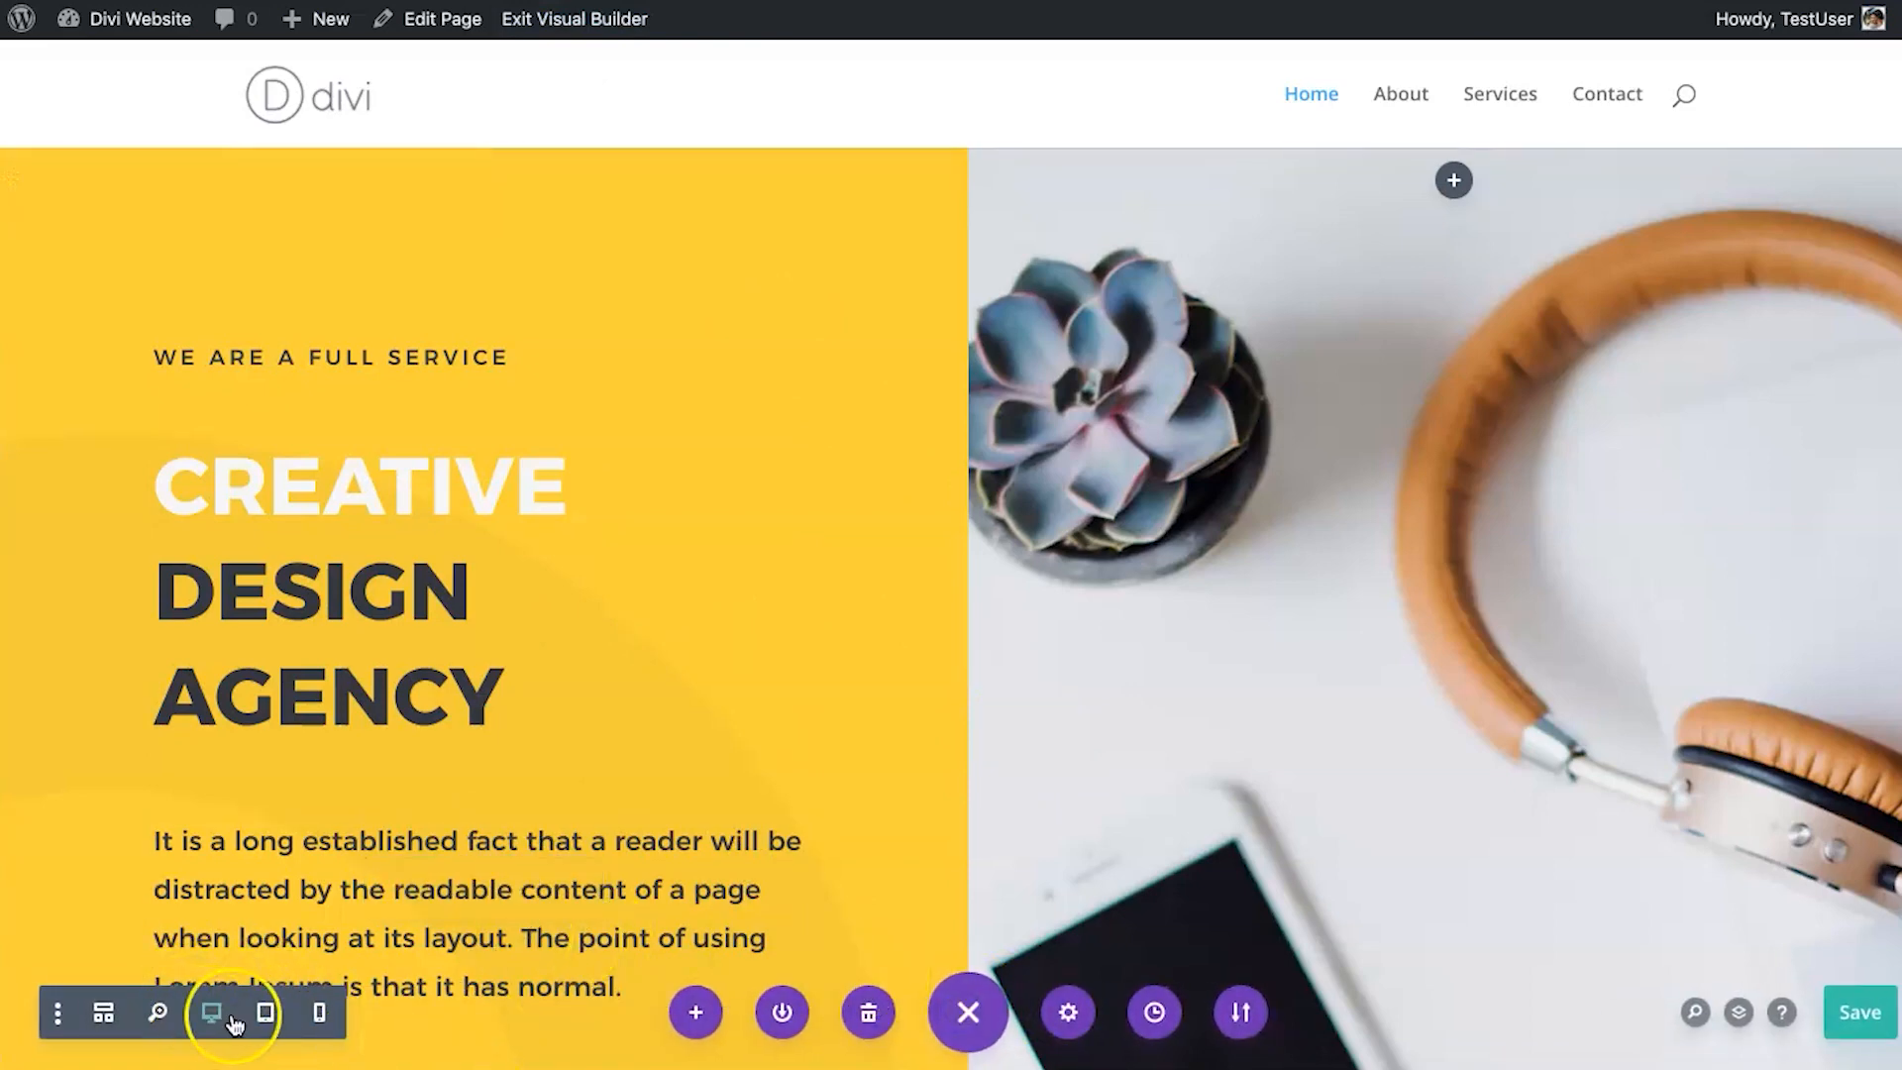
{"action": "left_click", "coordinate": [158, 1015]}
{"action": "scroll", "coordinate": [923, 675], "scroll_direction": "down", "scroll_amount": 10}
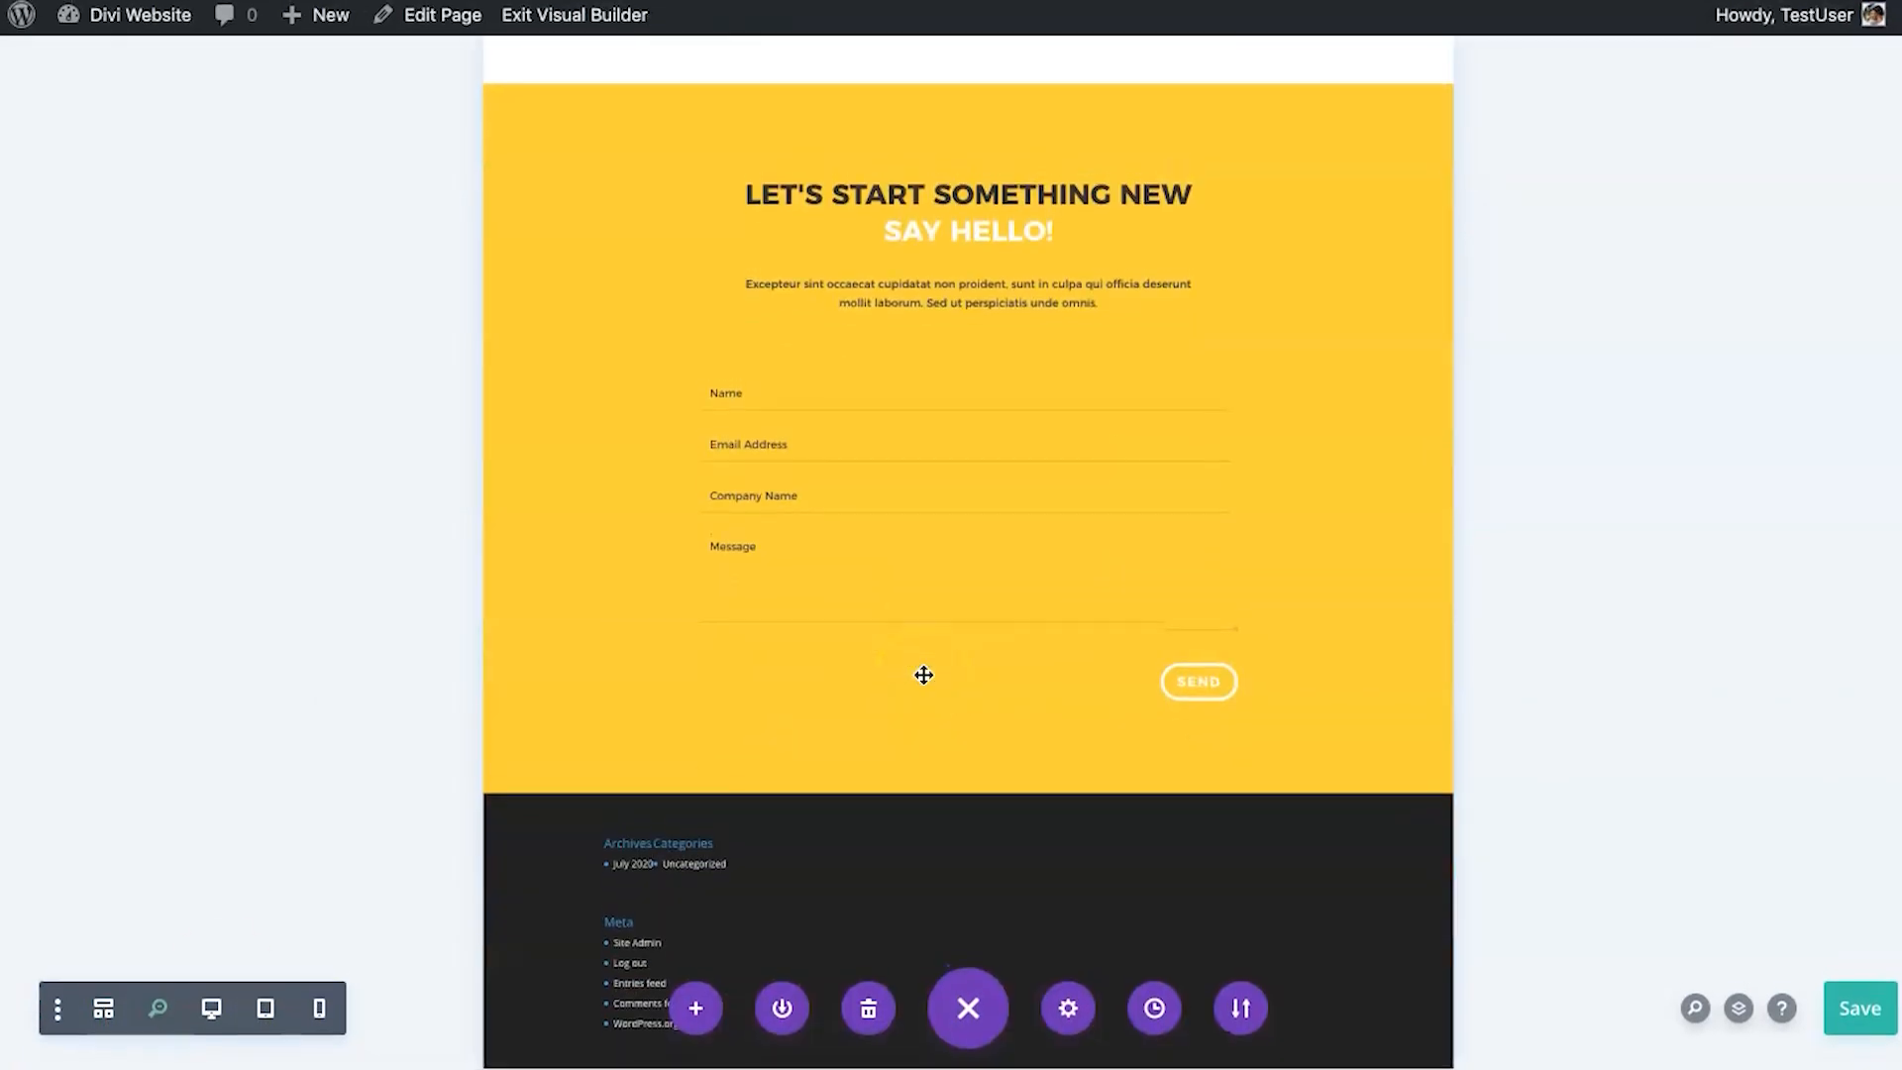
{"action": "scroll", "coordinate": [922, 790], "scroll_direction": "up", "scroll_amount": 10}
Preview the home page in desktop, tablet and phone views and return to the zoomed-out view.
{"action": "left_click", "coordinate": [214, 1012]}
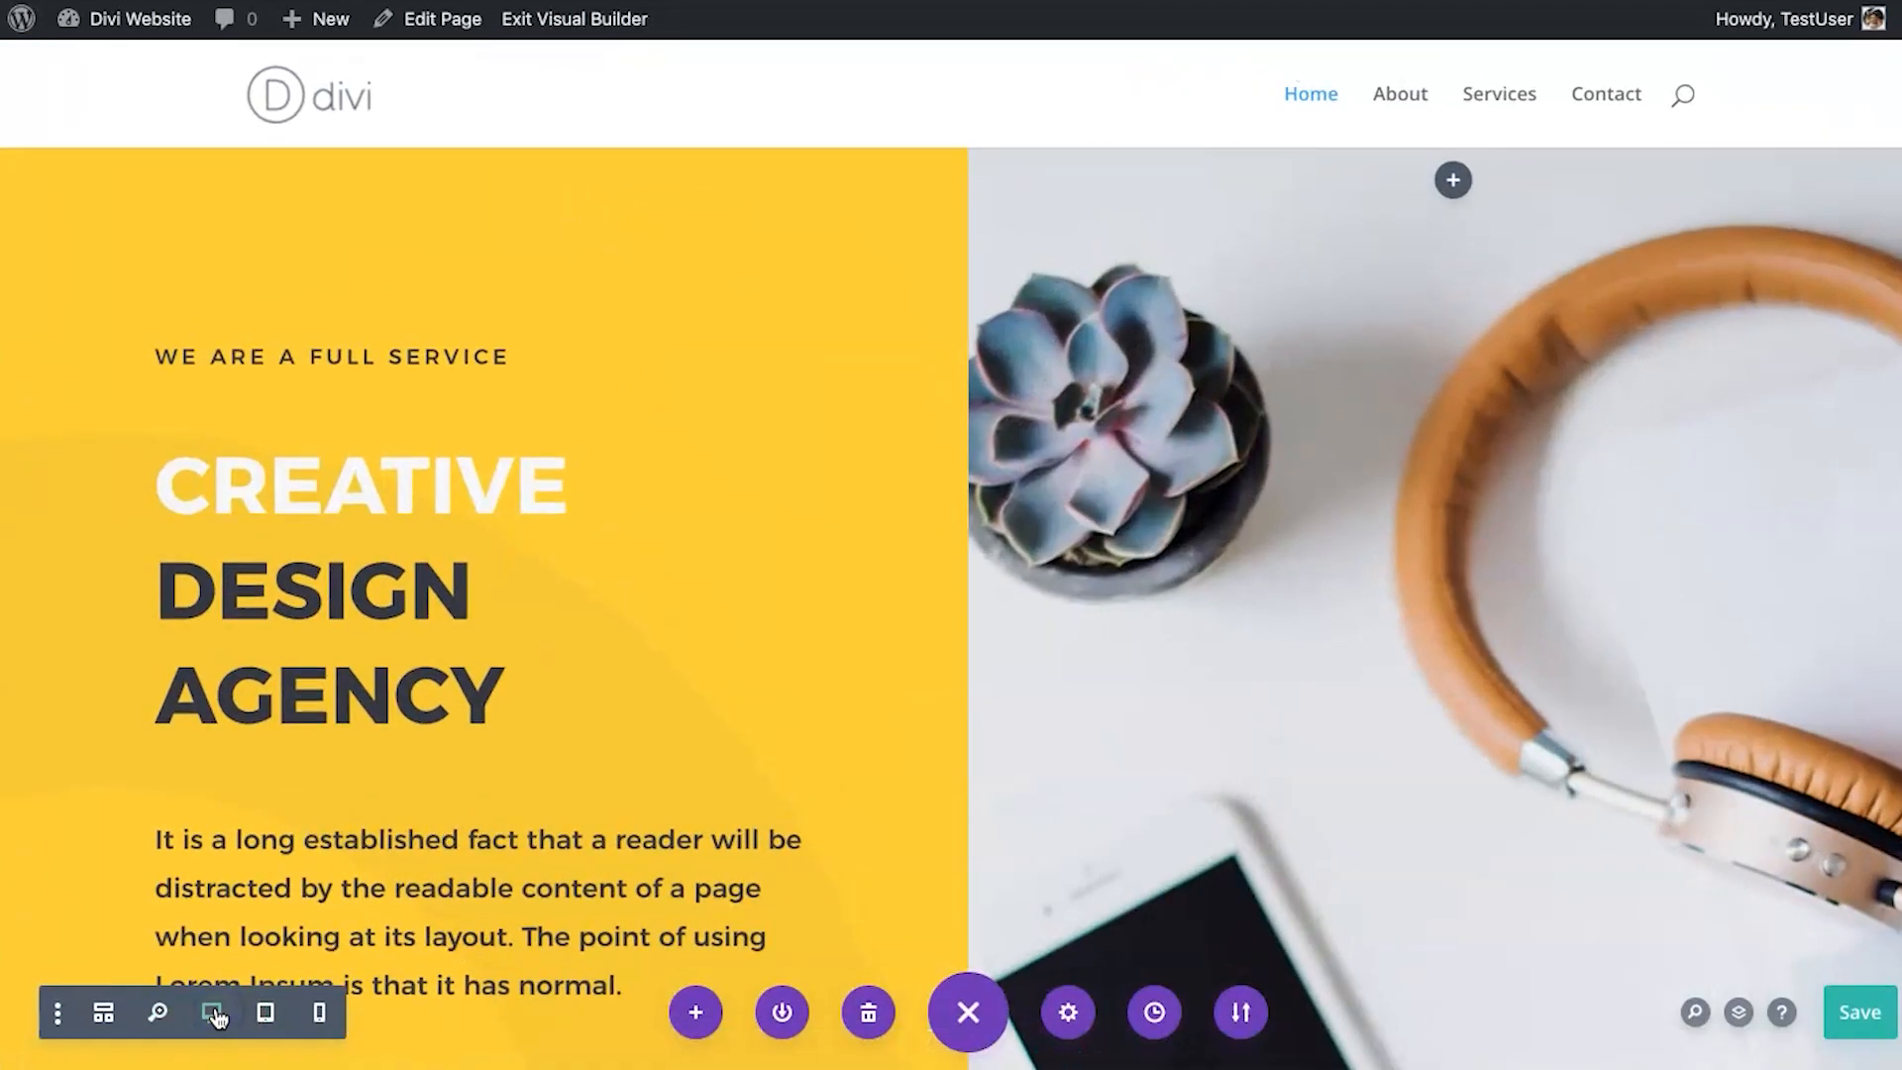
{"action": "left_click", "coordinate": [270, 1012]}
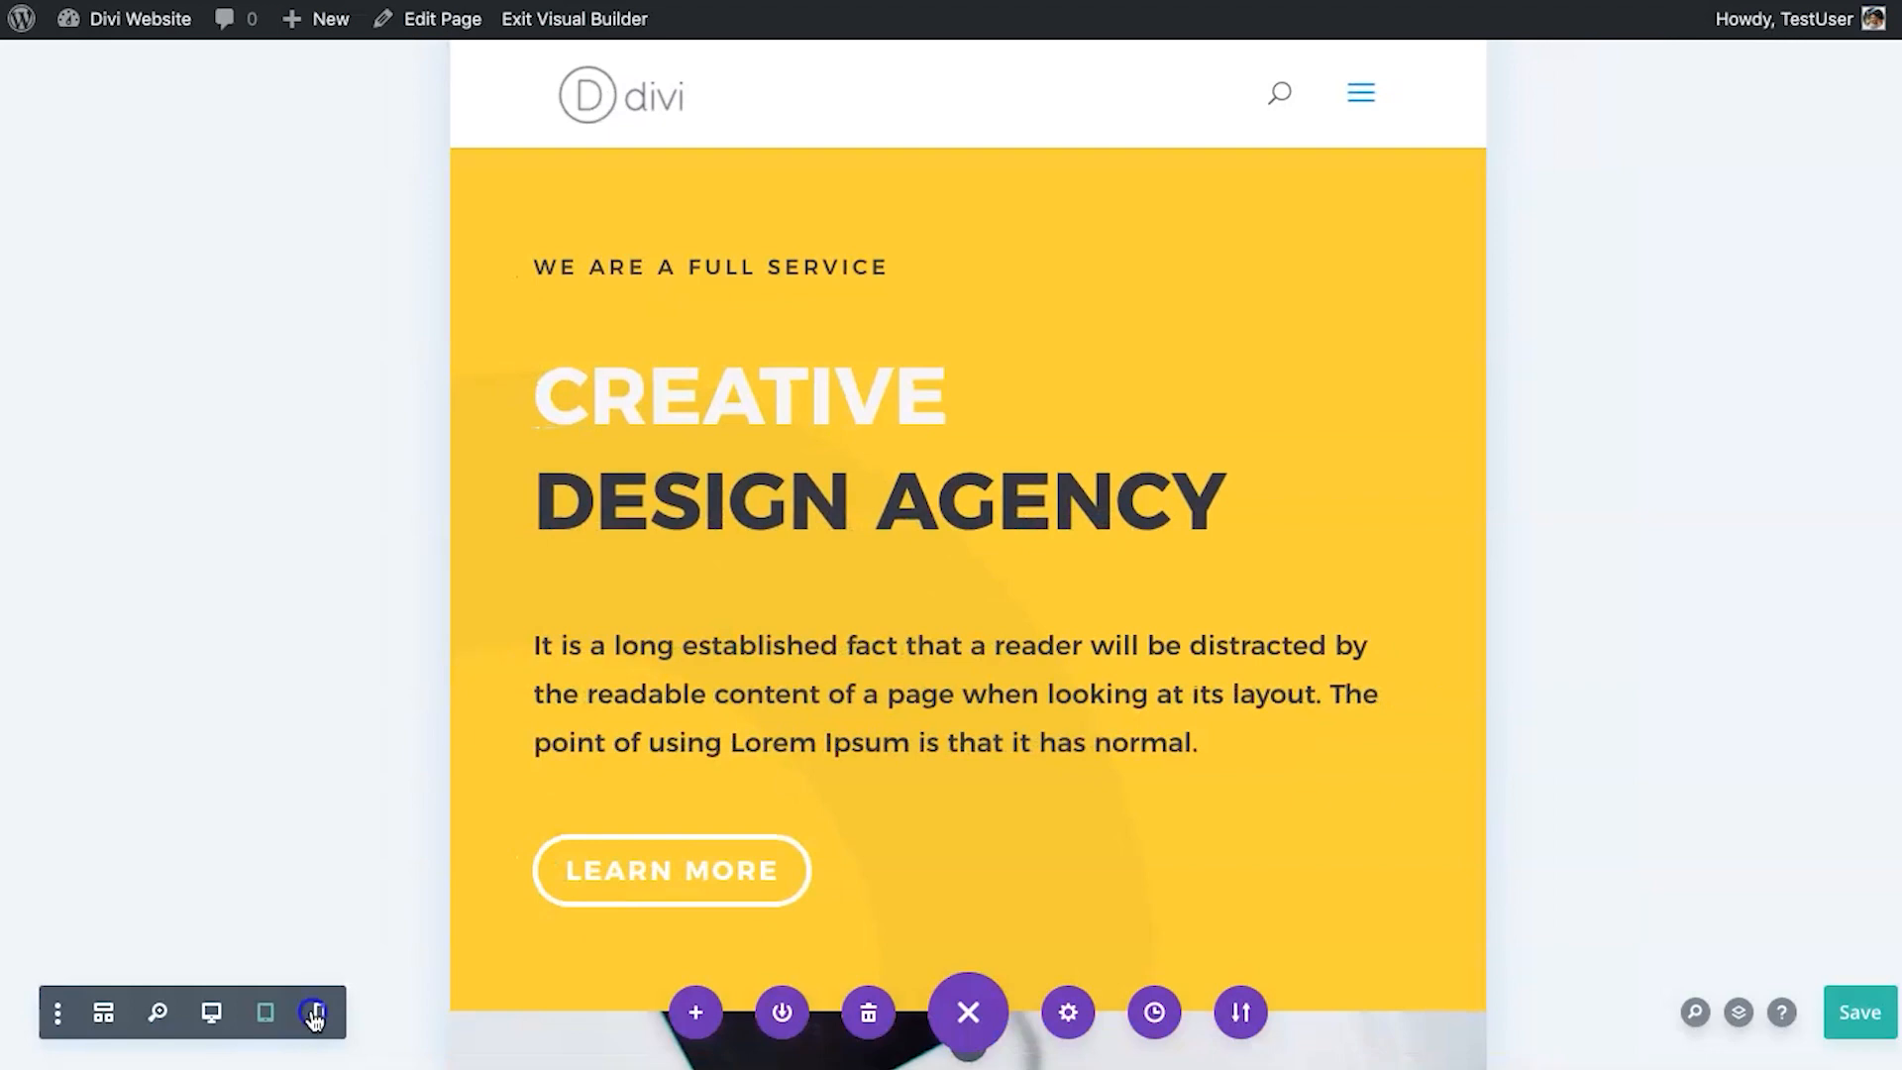
{"action": "left_click", "coordinate": [317, 1014]}
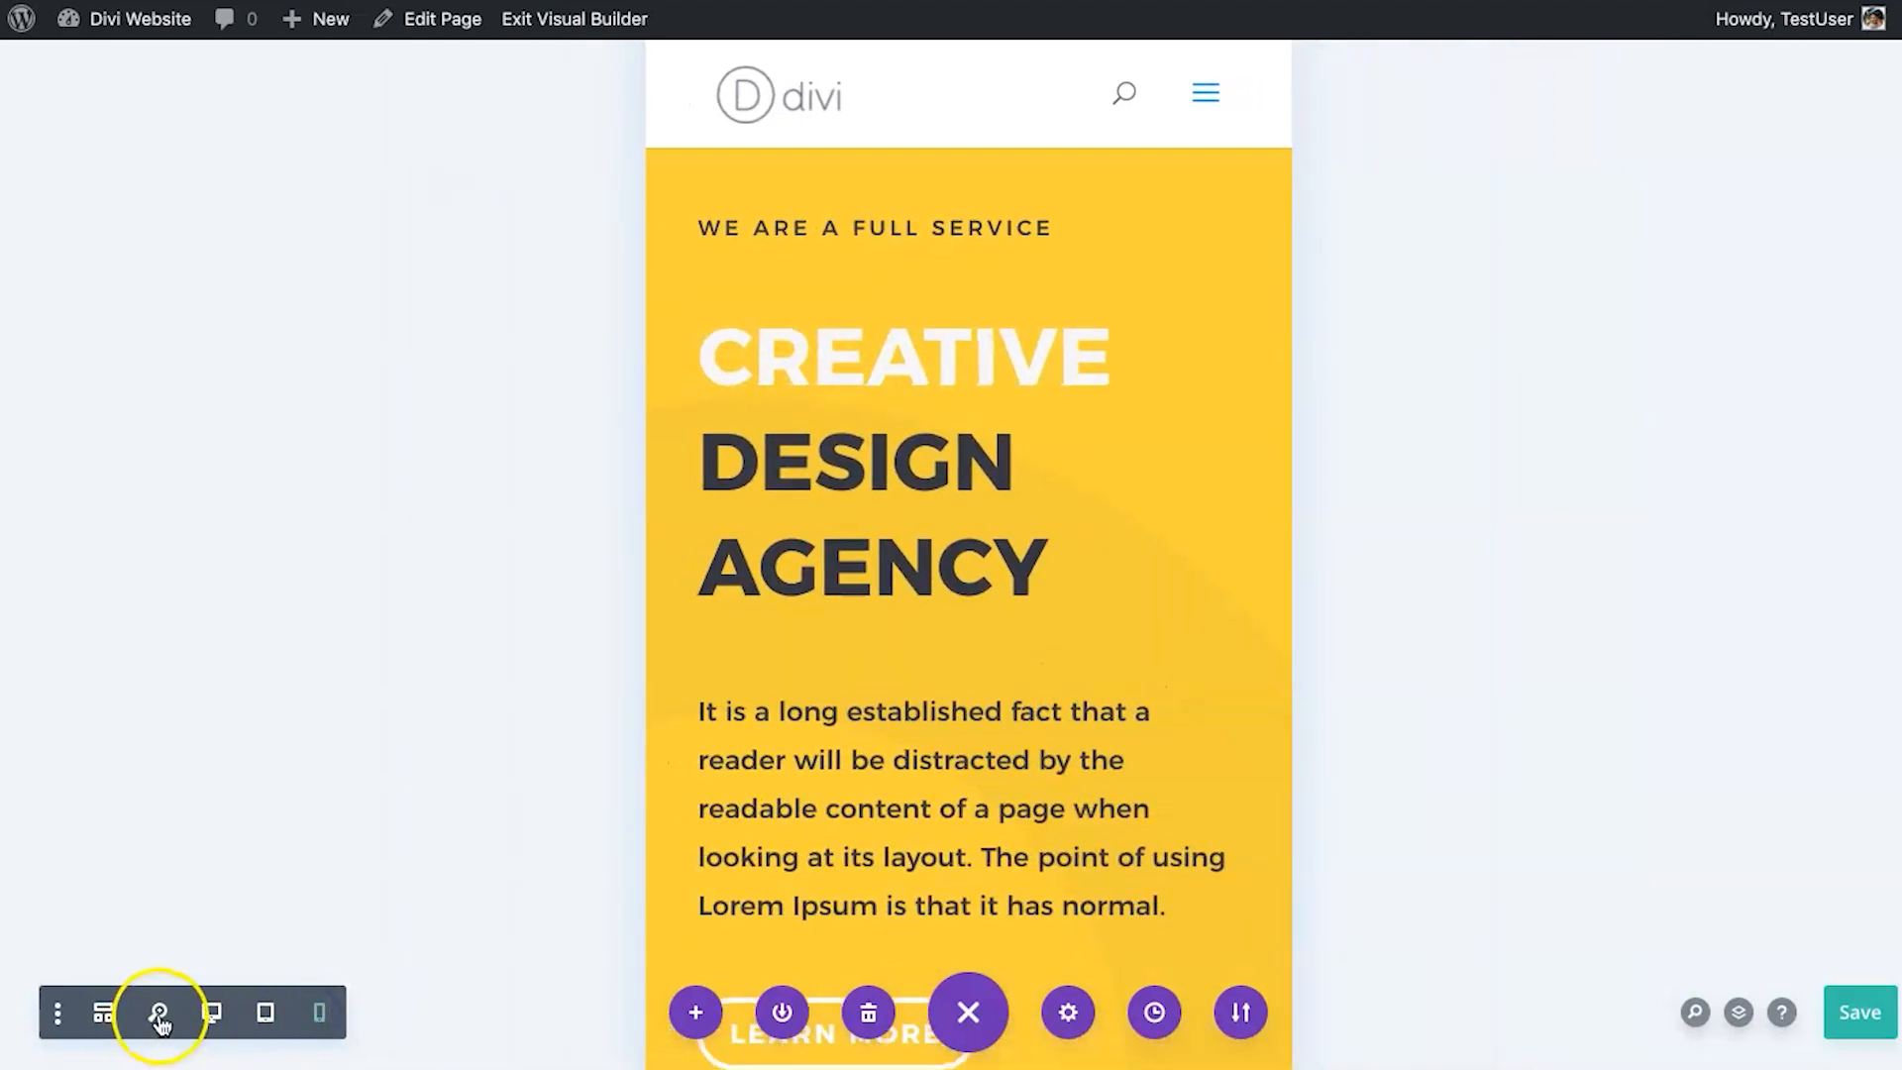
{"action": "left_click", "coordinate": [158, 1013]}
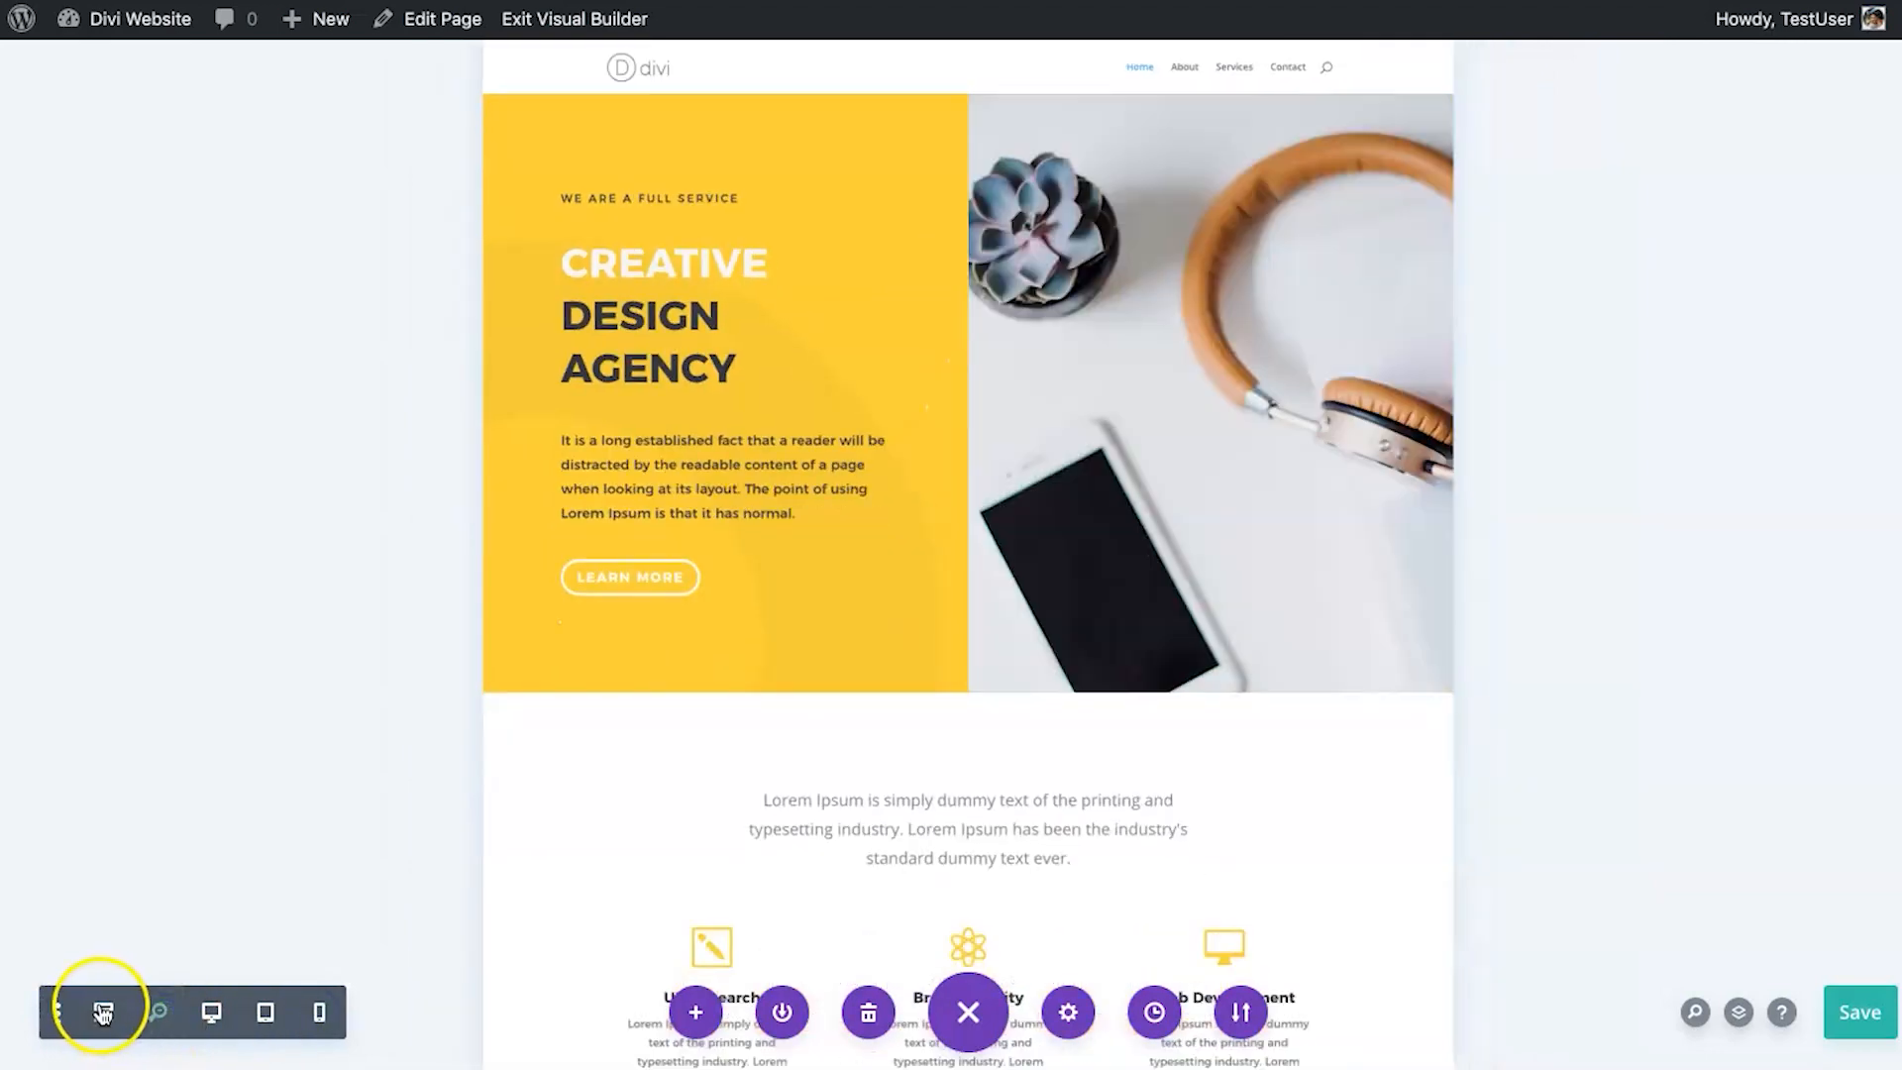
Examine the home page's section, row and module structure in wireframe view and return to desktop view.
{"action": "left_click", "coordinate": [103, 1012]}
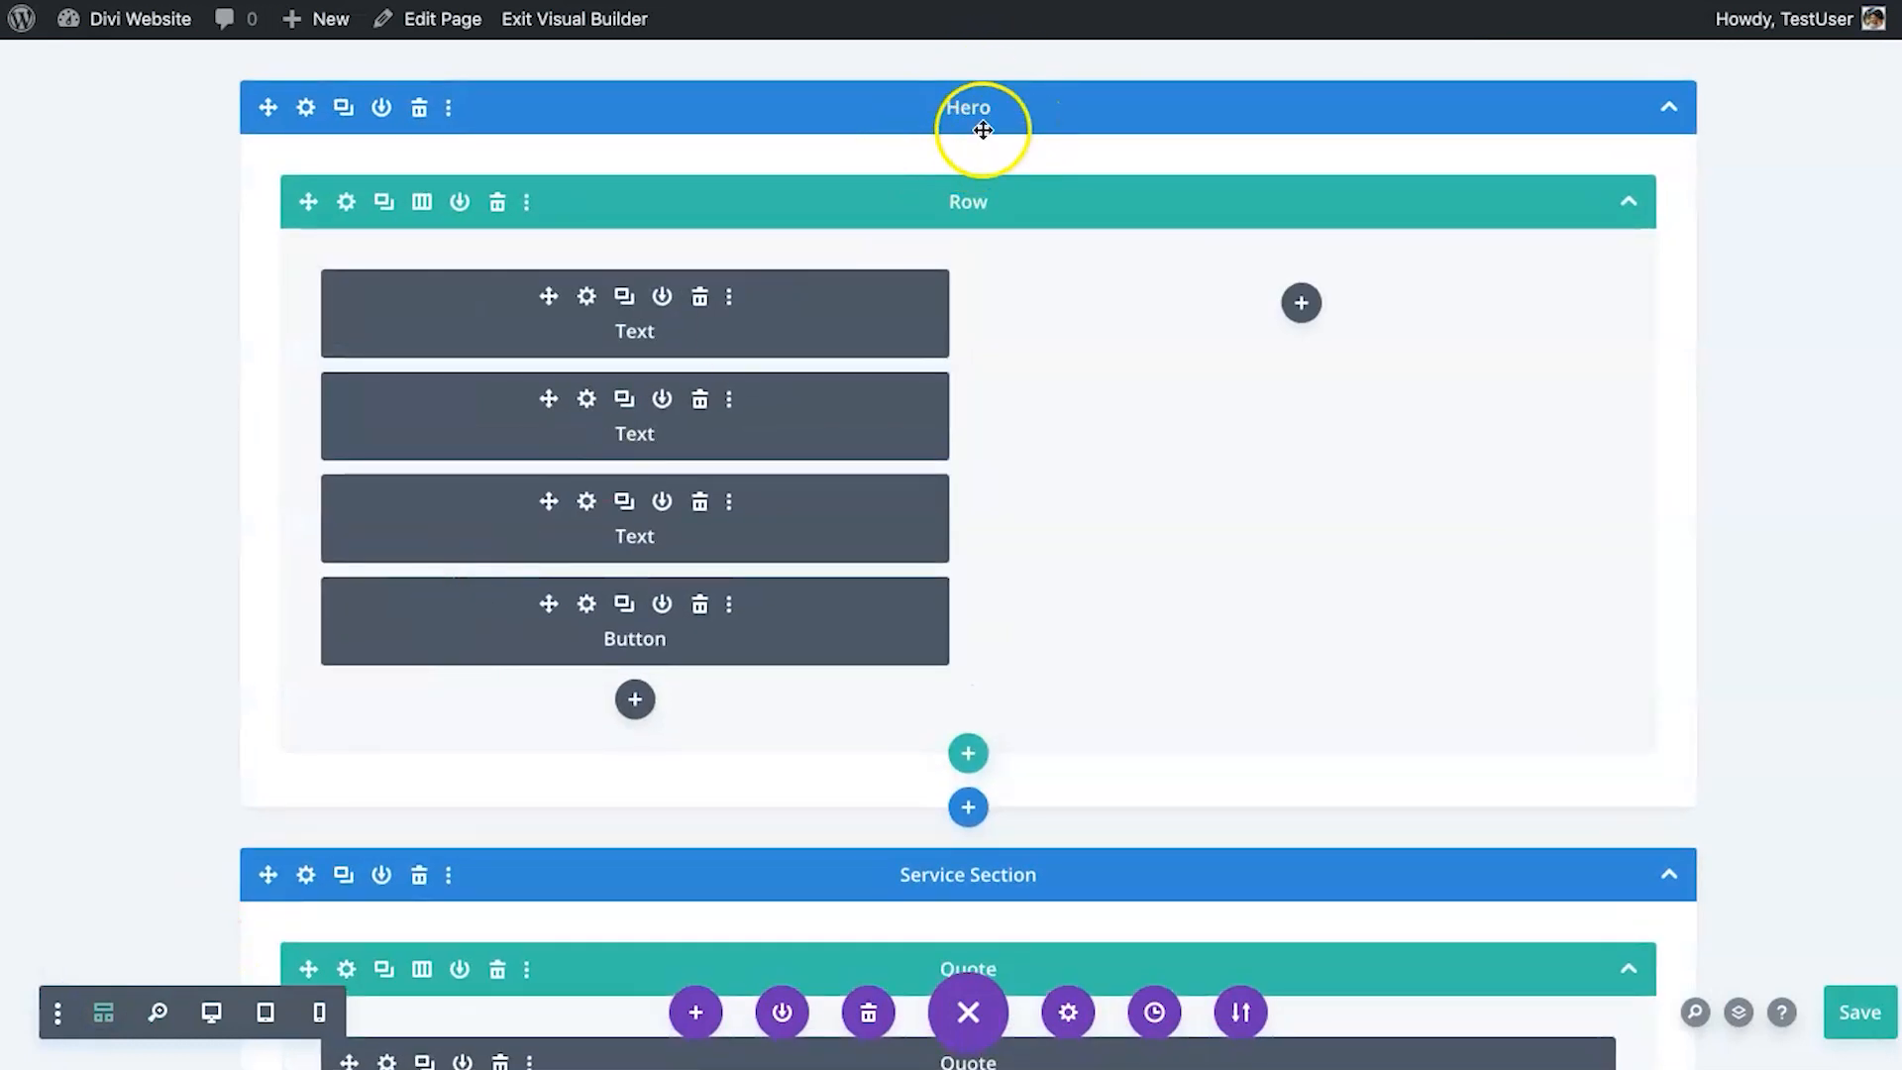
{"action": "scroll", "coordinate": [997, 317], "scroll_direction": "down", "scroll_amount": 6}
{"action": "scroll", "coordinate": [972, 390], "scroll_direction": "up", "scroll_amount": 6}
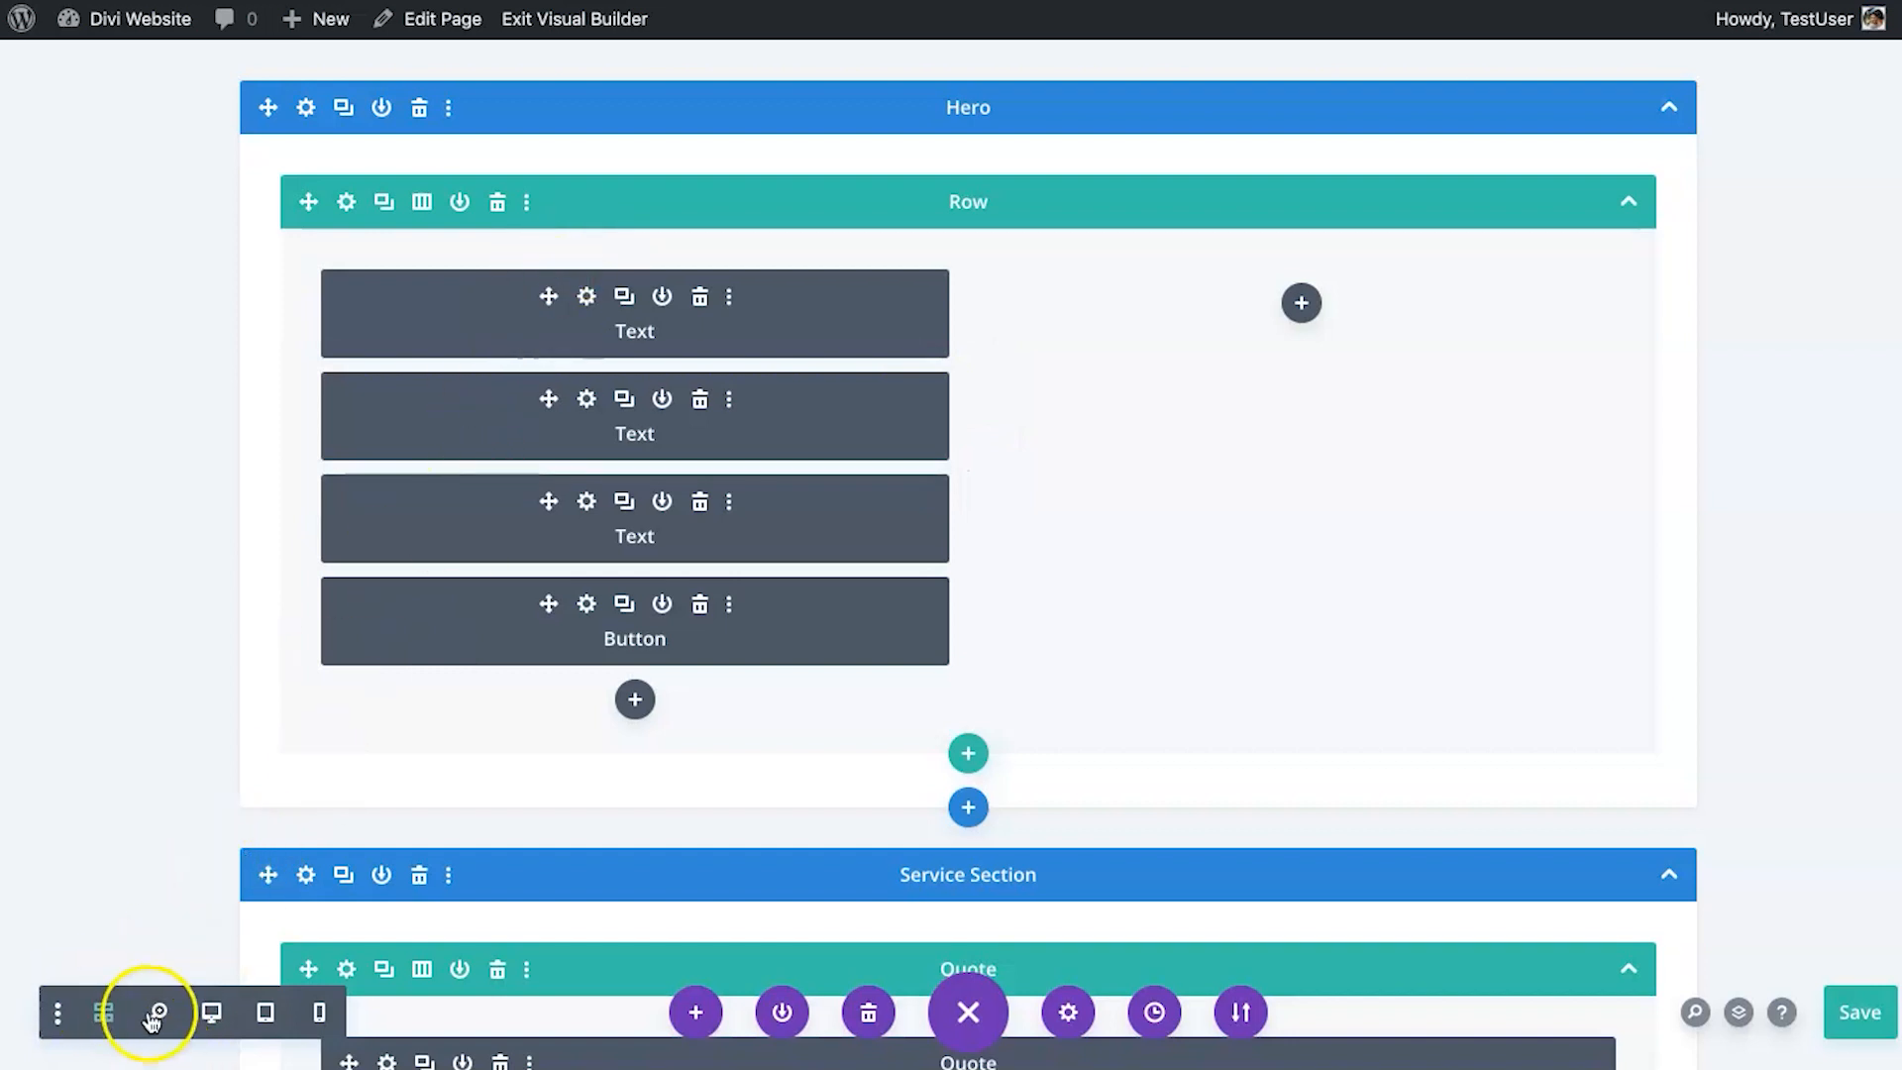
{"action": "left_click", "coordinate": [209, 1015]}
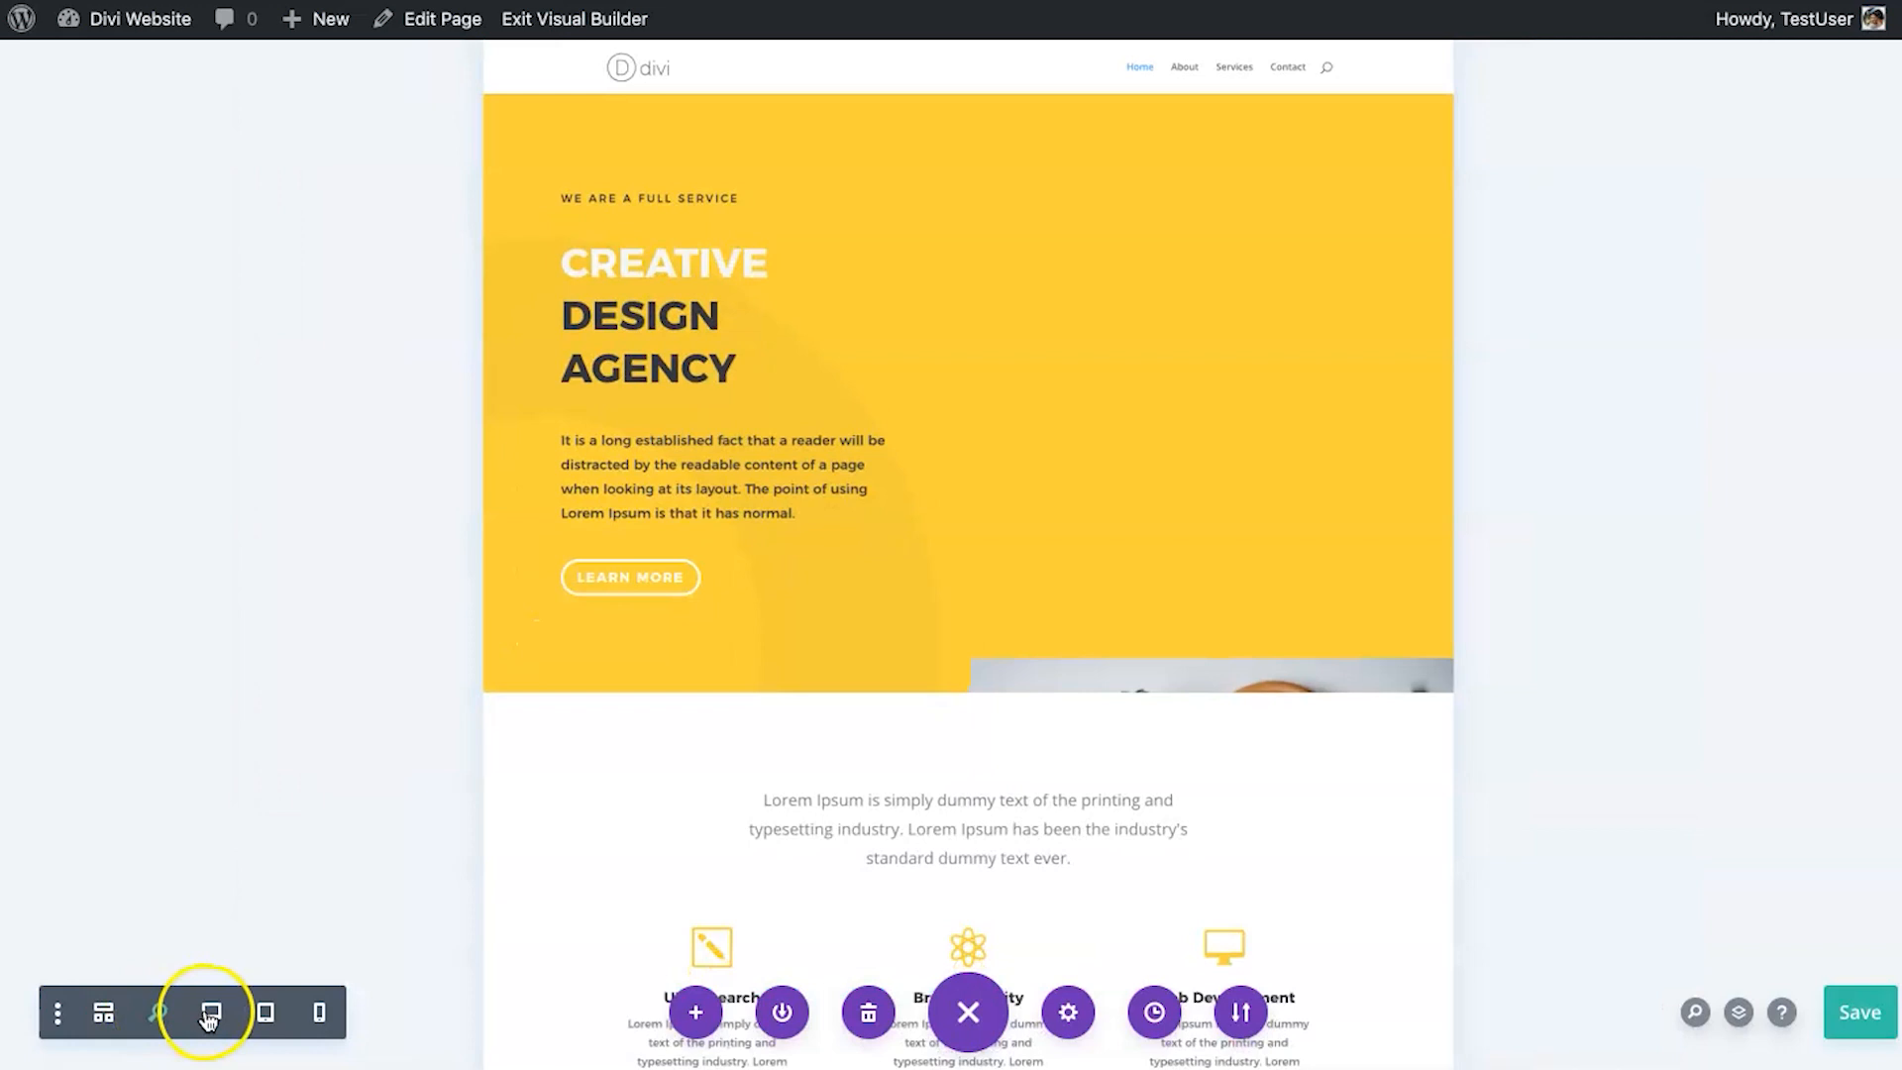
{"action": "scroll", "coordinate": [979, 556], "scroll_direction": "down", "scroll_amount": 2}
{"action": "left_click", "coordinate": [220, 1010]}
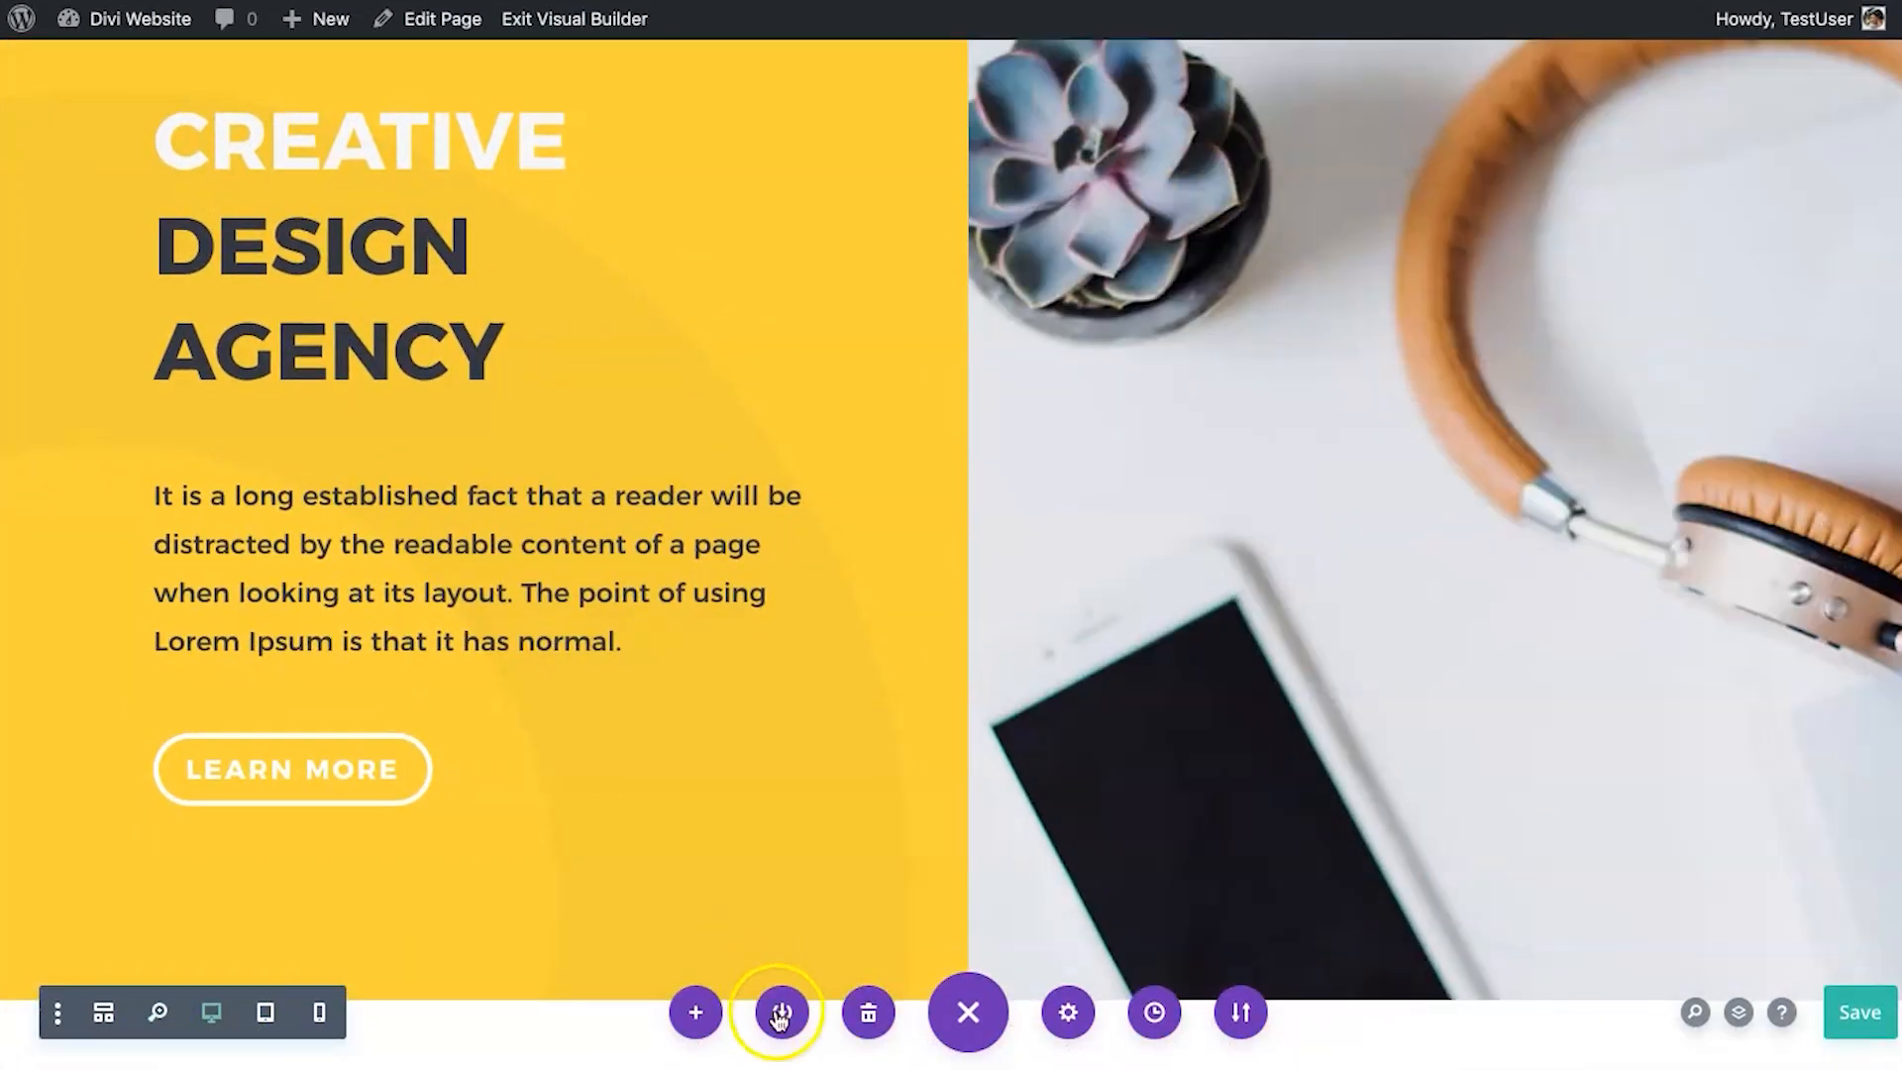
Browse the premade layout packs in the library and look through the About page's sections, leaving the library without loading anything.
{"action": "left_click", "coordinate": [697, 1010]}
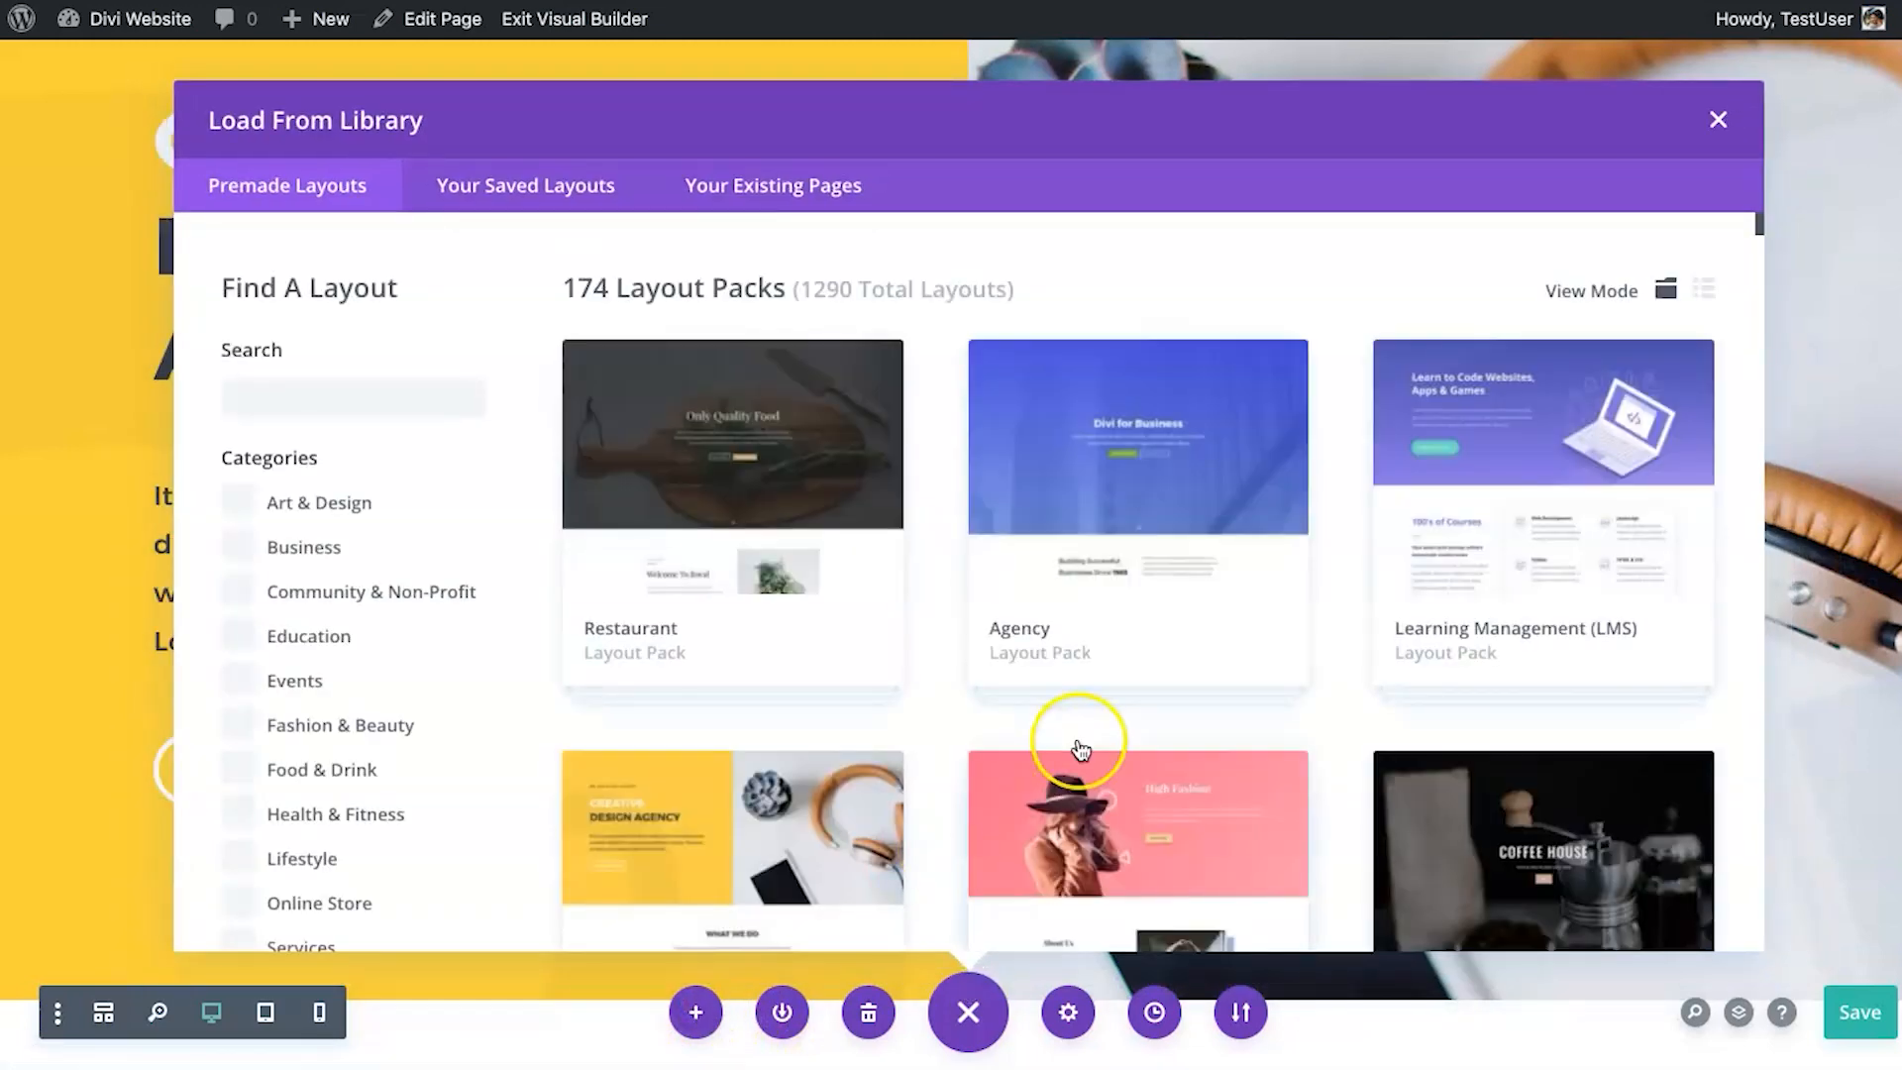
{"action": "scroll", "coordinate": [1080, 750], "scroll_direction": "down", "scroll_amount": 5}
{"action": "scroll", "coordinate": [1080, 750], "scroll_direction": "up", "scroll_amount": 5}
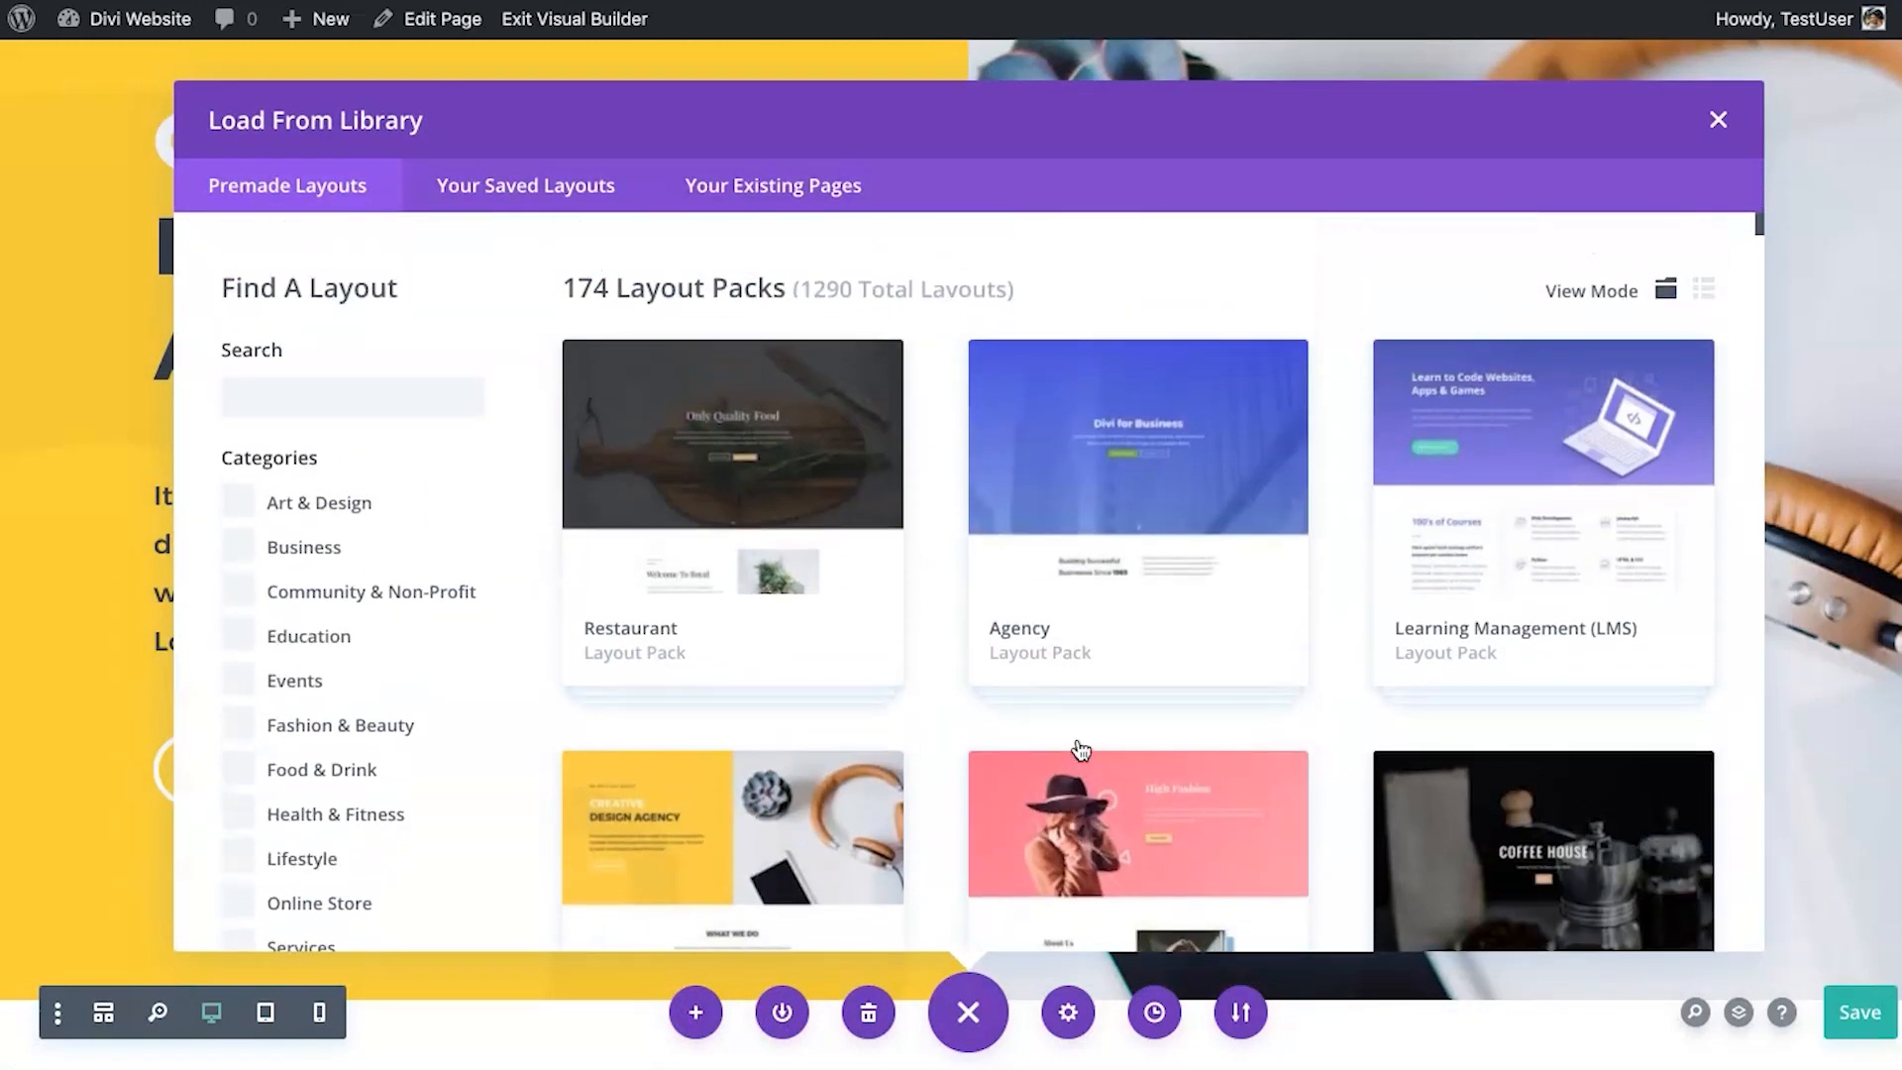
{"action": "scroll", "coordinate": [892, 704], "scroll_direction": "down", "scroll_amount": 4}
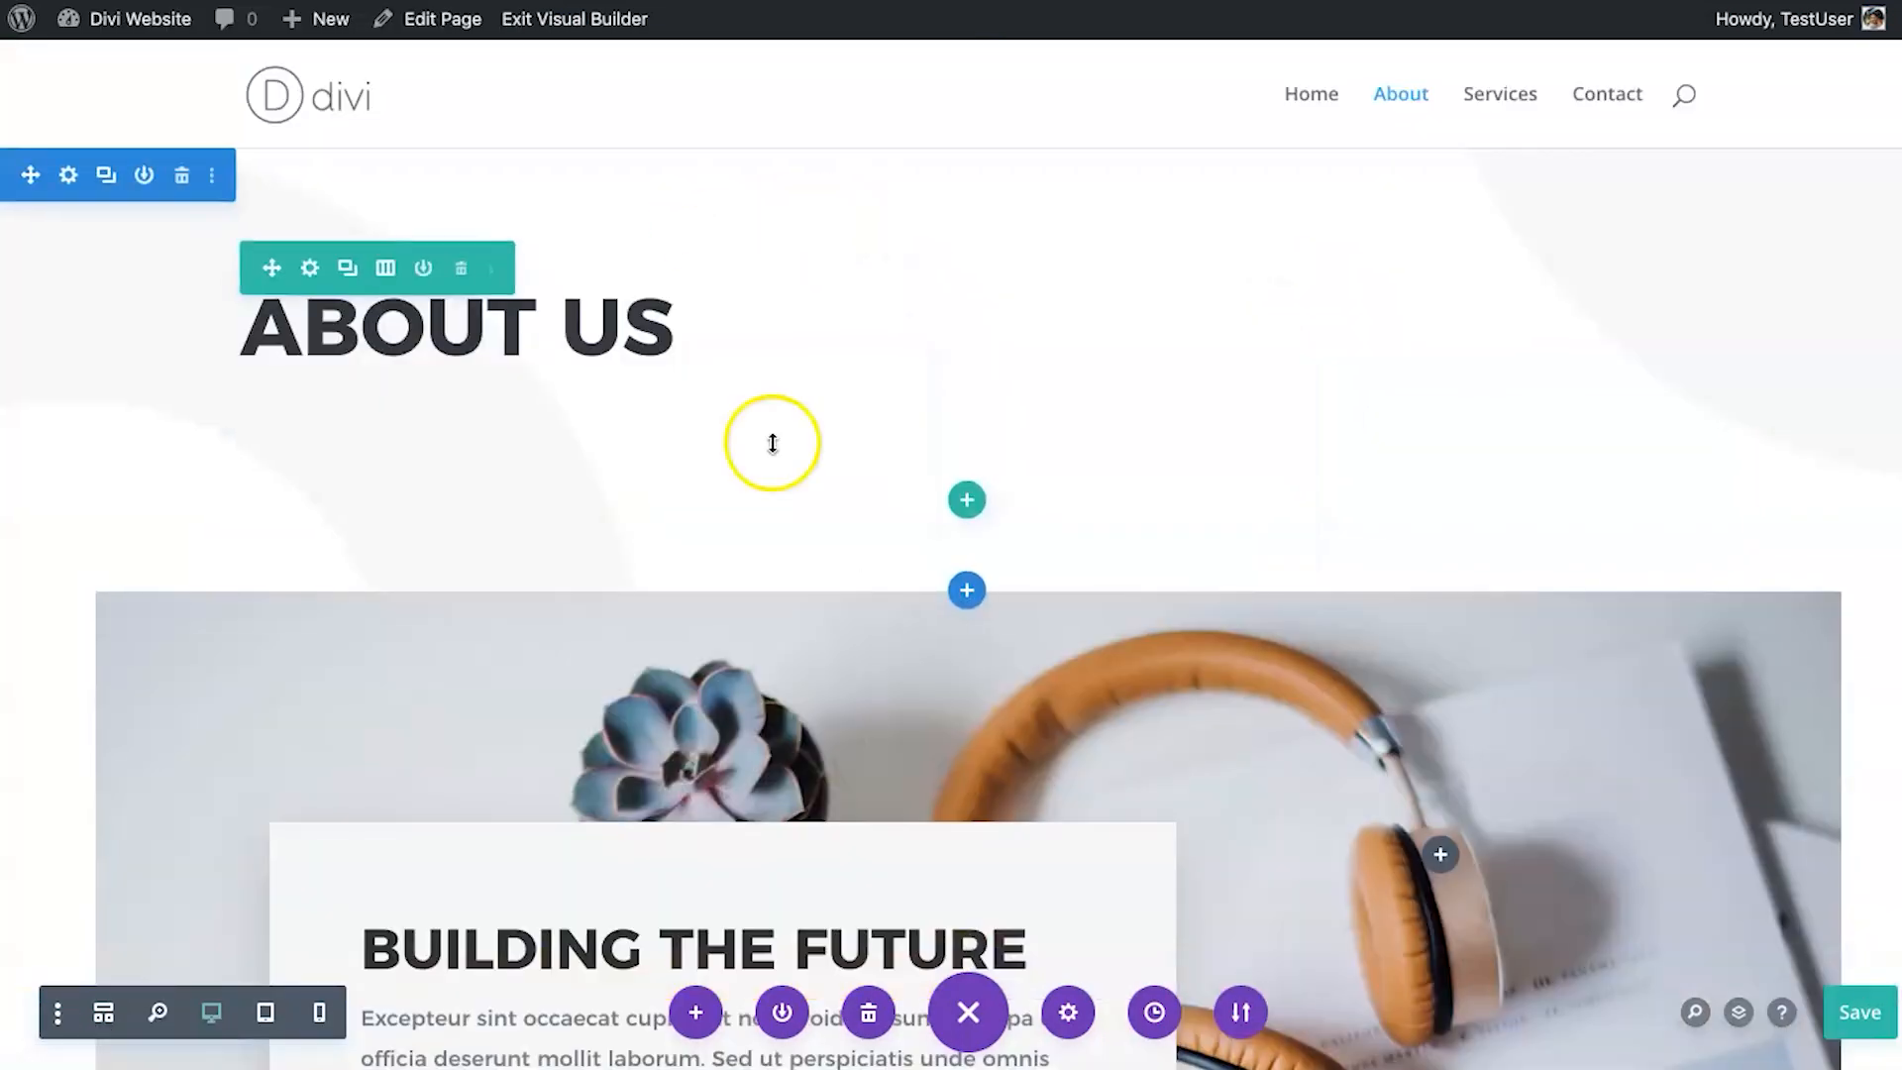
{"action": "scroll", "coordinate": [845, 523], "scroll_direction": "down", "scroll_amount": 20}
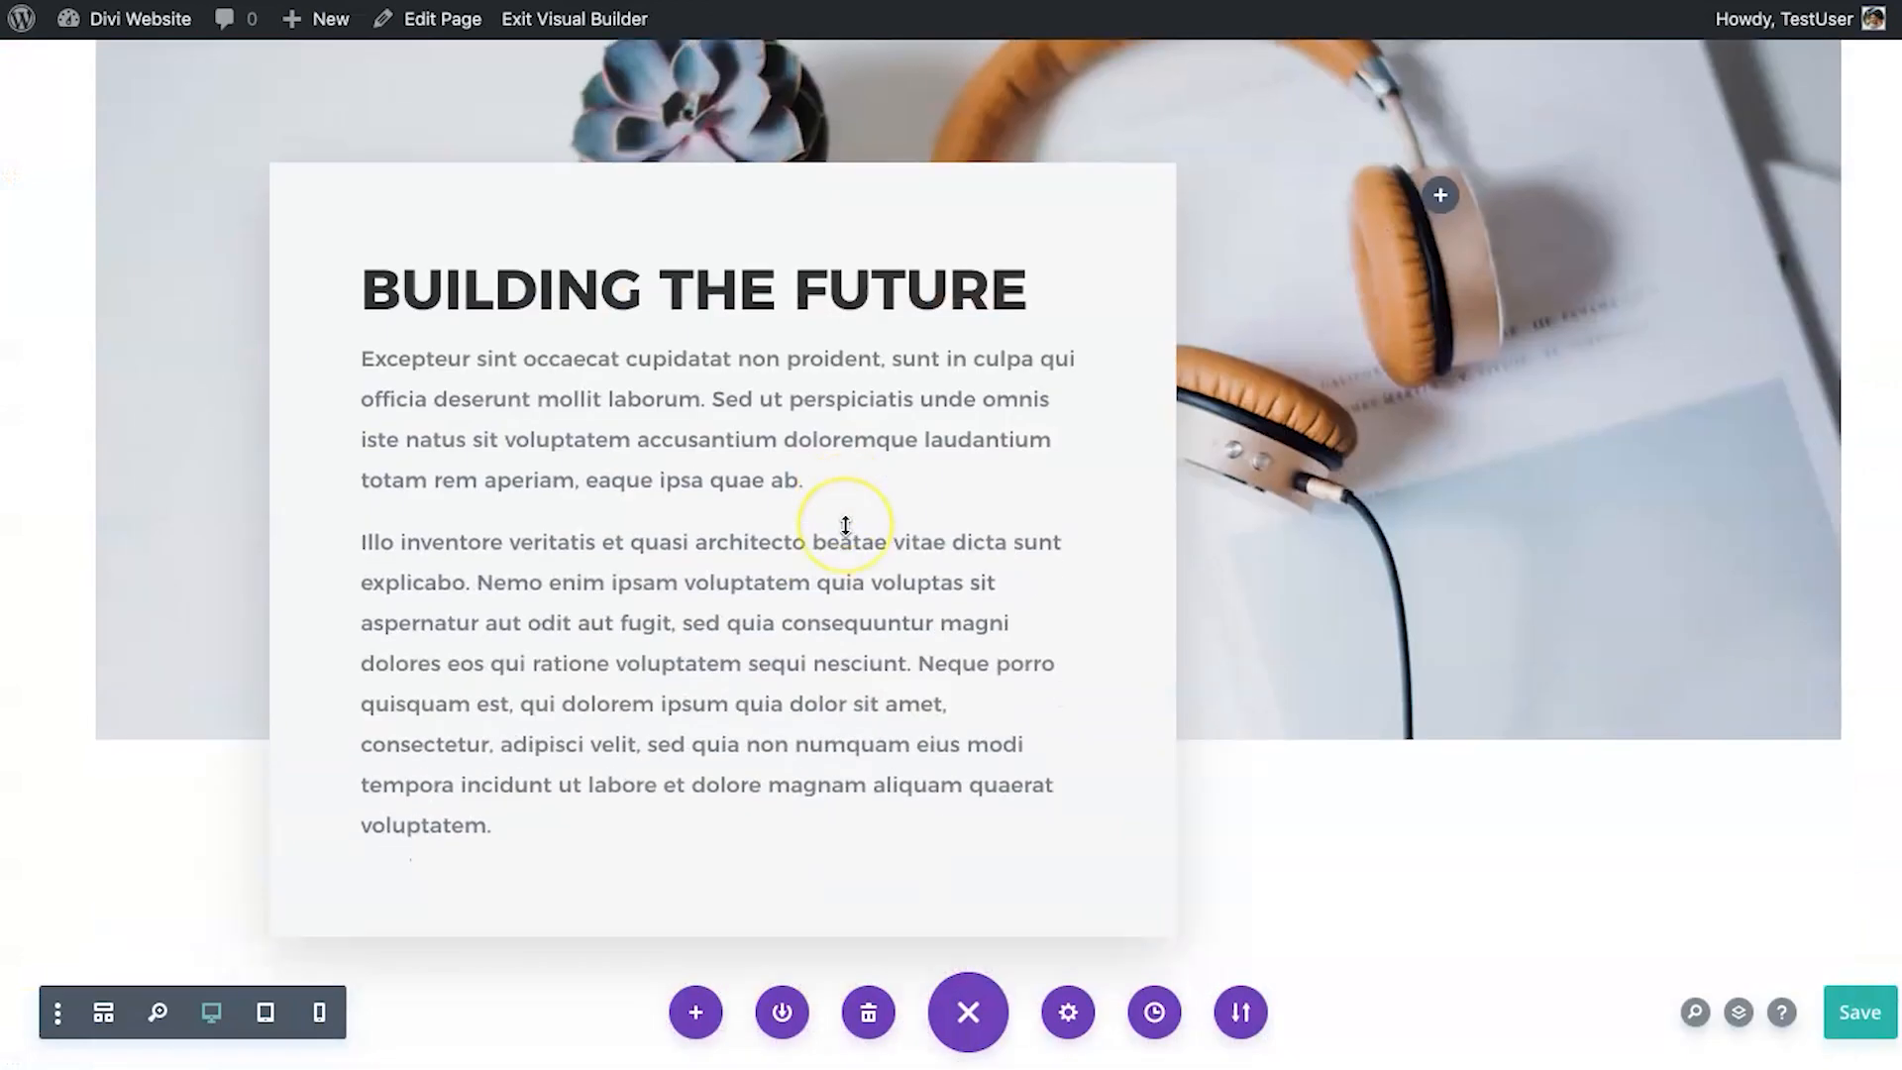
{"action": "scroll", "coordinate": [845, 524], "scroll_direction": "down", "scroll_amount": 20}
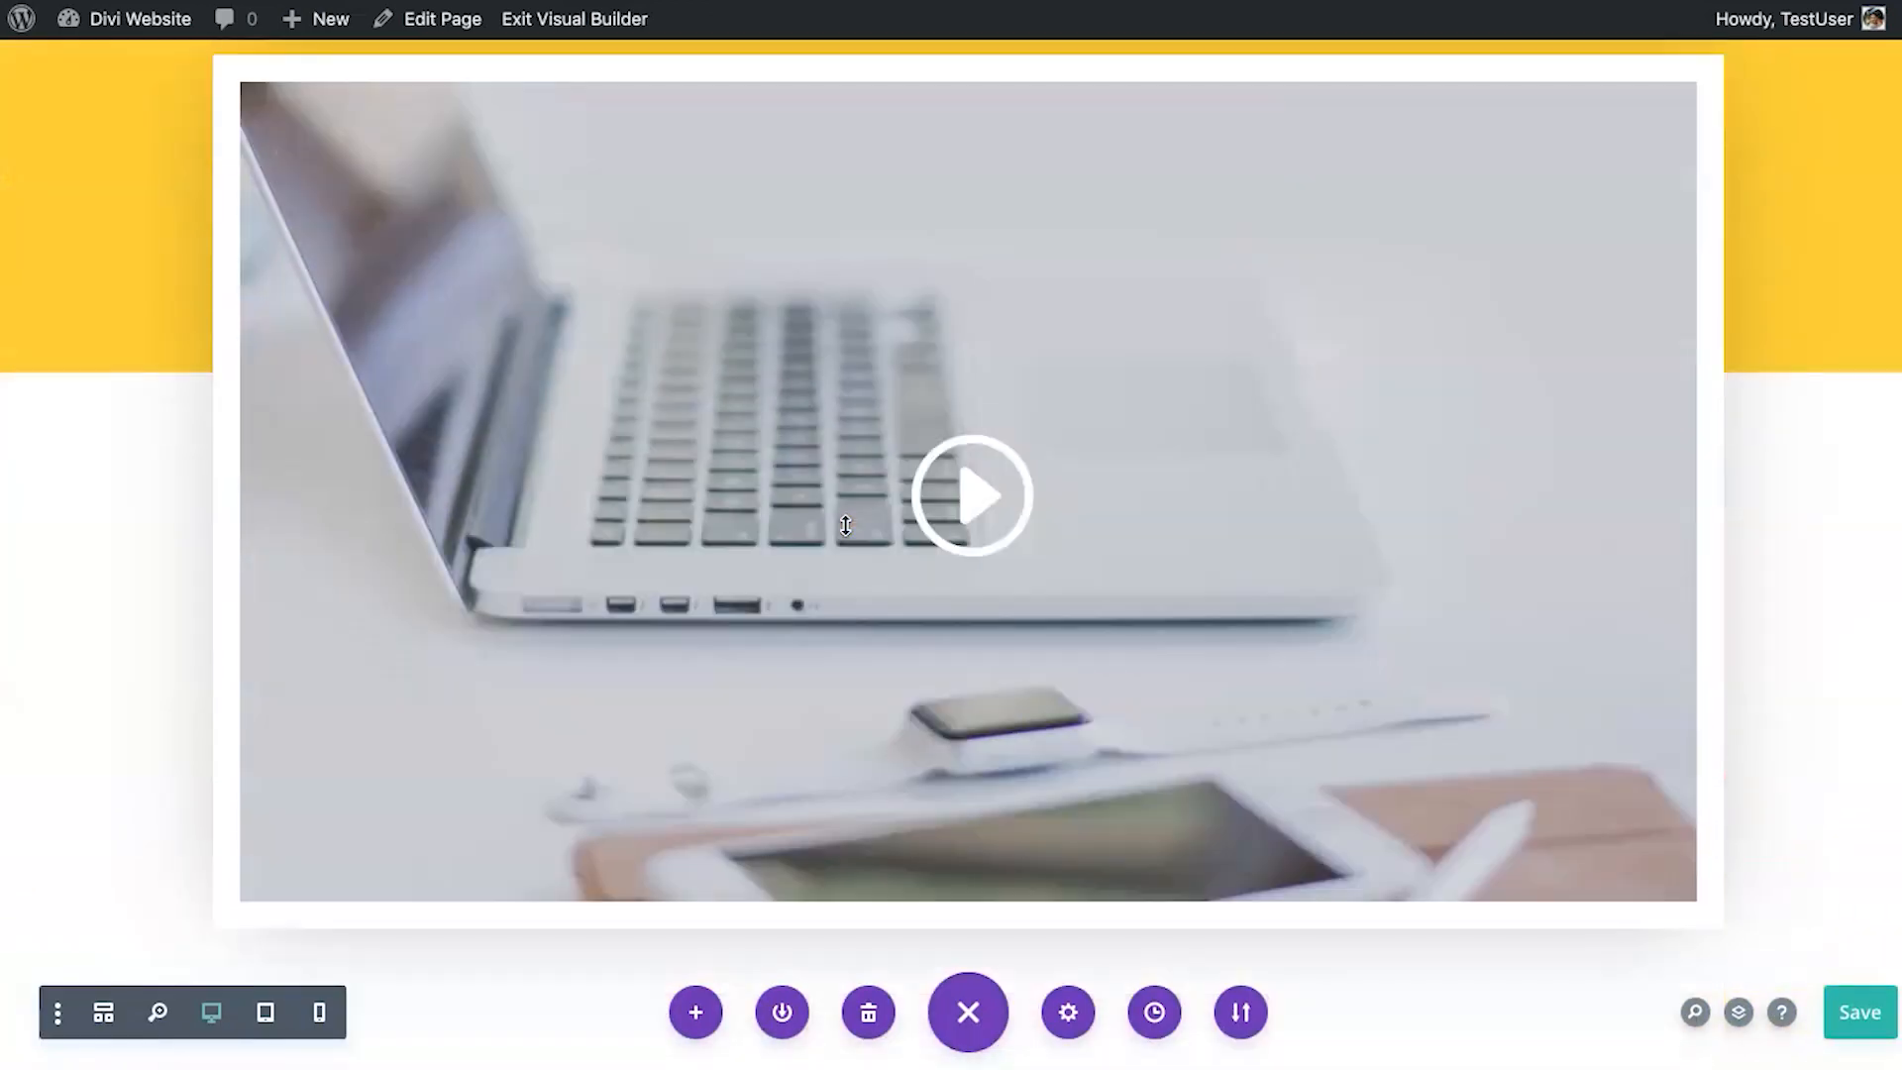
{"action": "scroll", "coordinate": [845, 524], "scroll_direction": "up", "scroll_amount": 12}
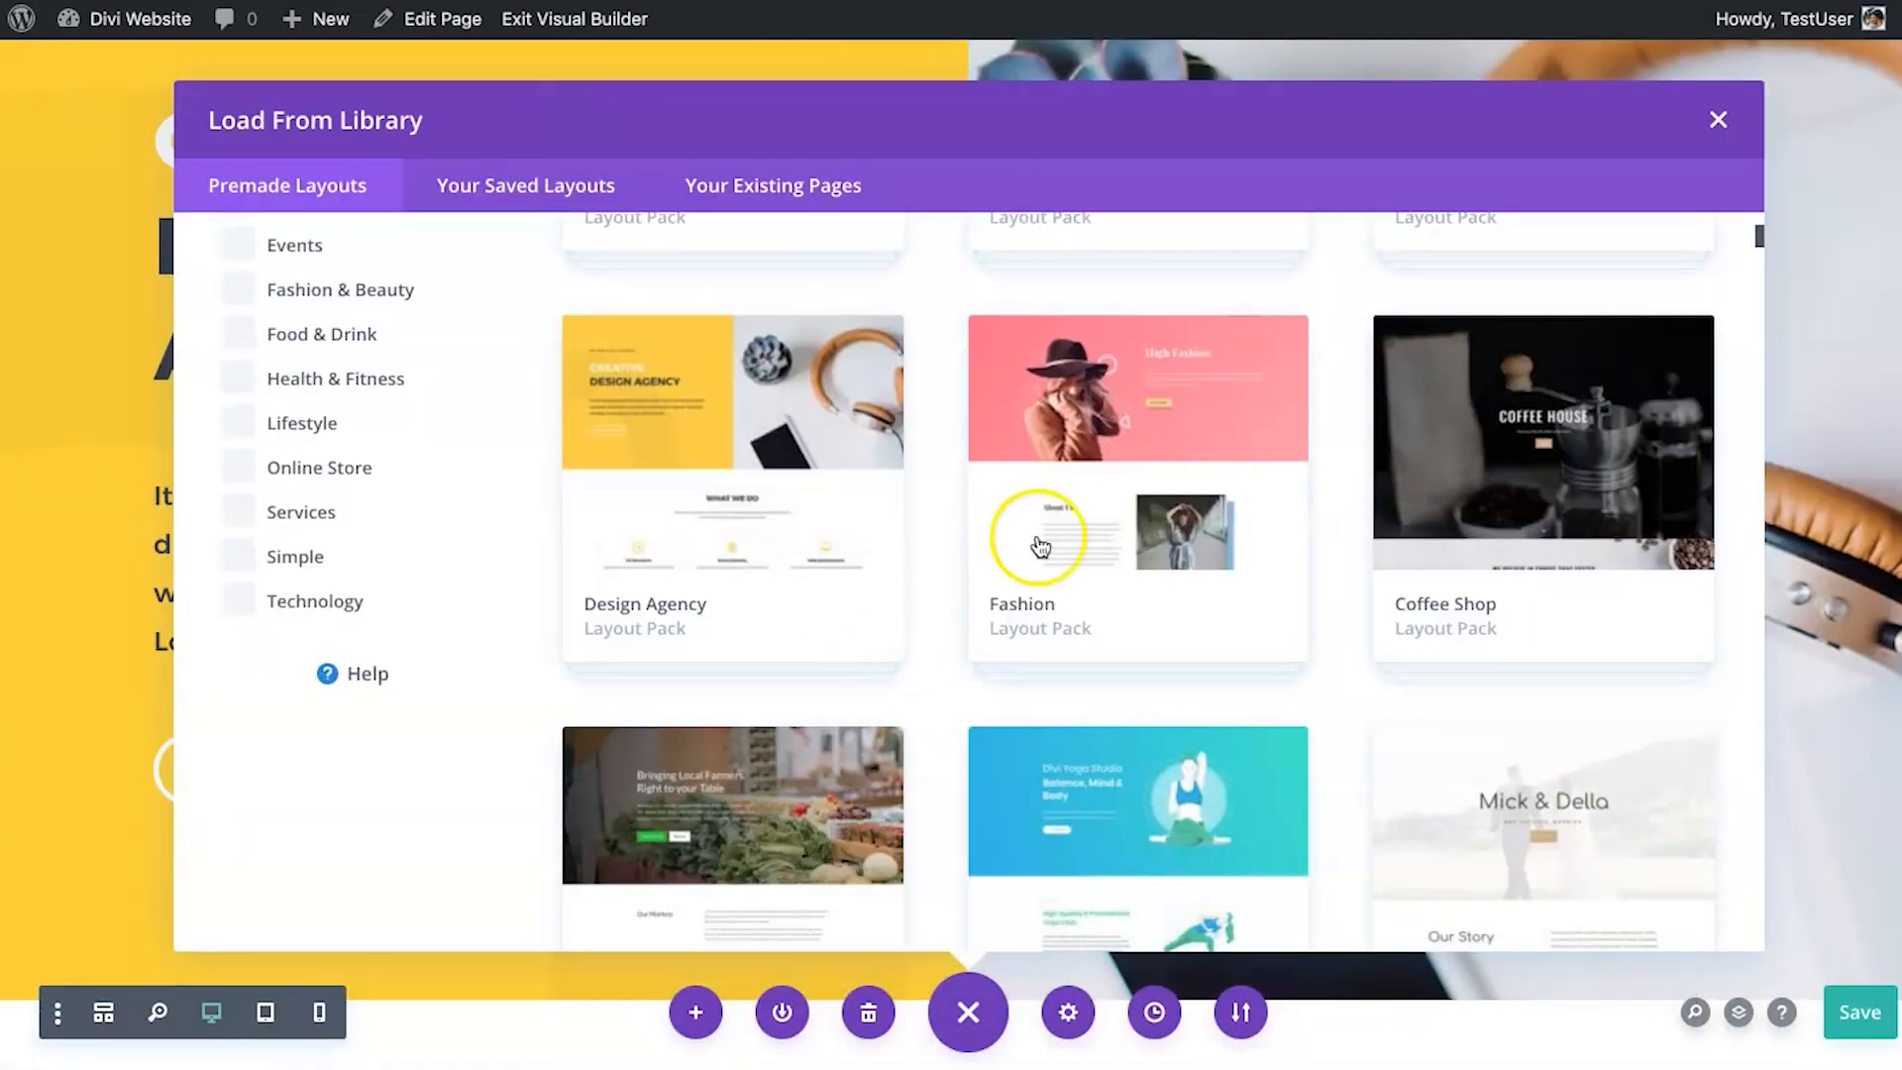
{"action": "left_click", "coordinate": [1719, 119]}
Try a Video module below the home page's contact form, discard its settings and delete the module.
{"action": "scroll", "coordinate": [1109, 564], "scroll_direction": "down", "scroll_amount": 8}
{"action": "scroll", "coordinate": [1109, 564], "scroll_direction": "down", "scroll_amount": 15}
{"action": "scroll", "coordinate": [931, 502], "scroll_direction": "up", "scroll_amount": 3}
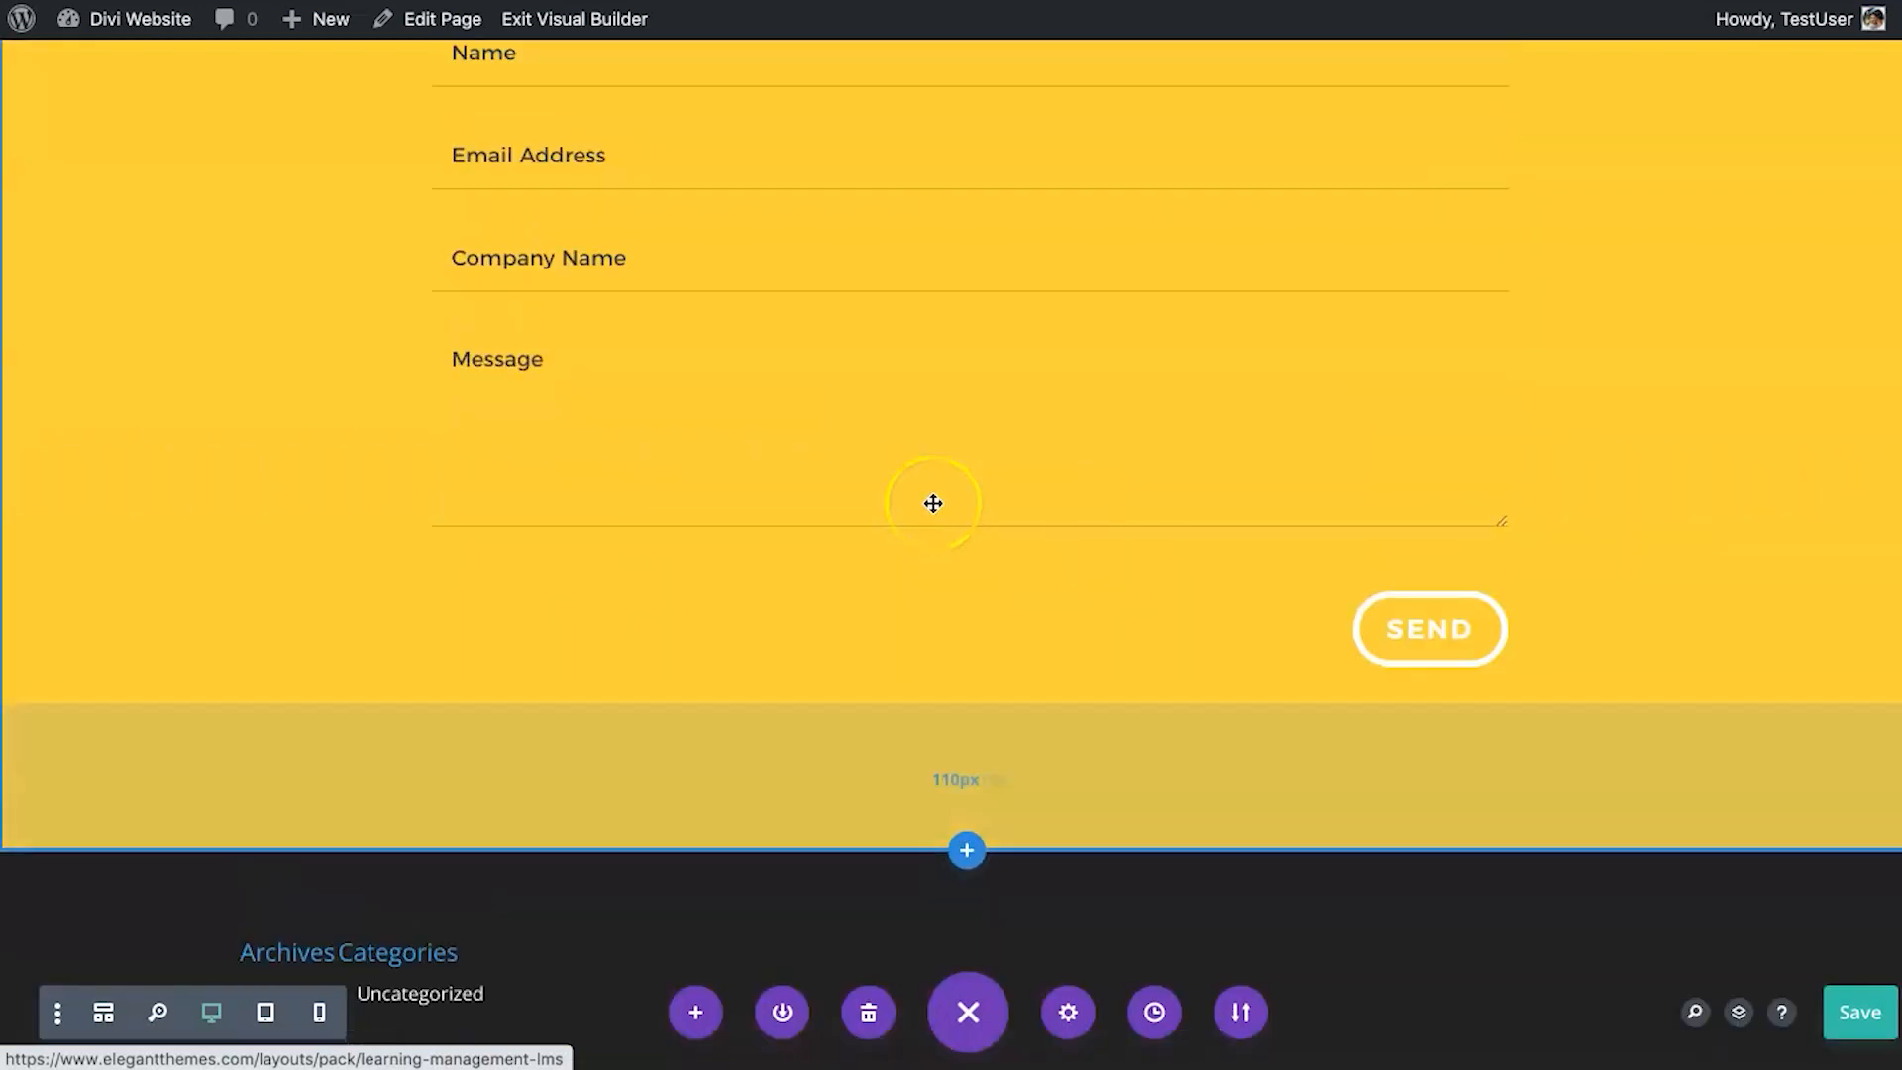
{"action": "scroll", "coordinate": [933, 503], "scroll_direction": "up", "scroll_amount": 2}
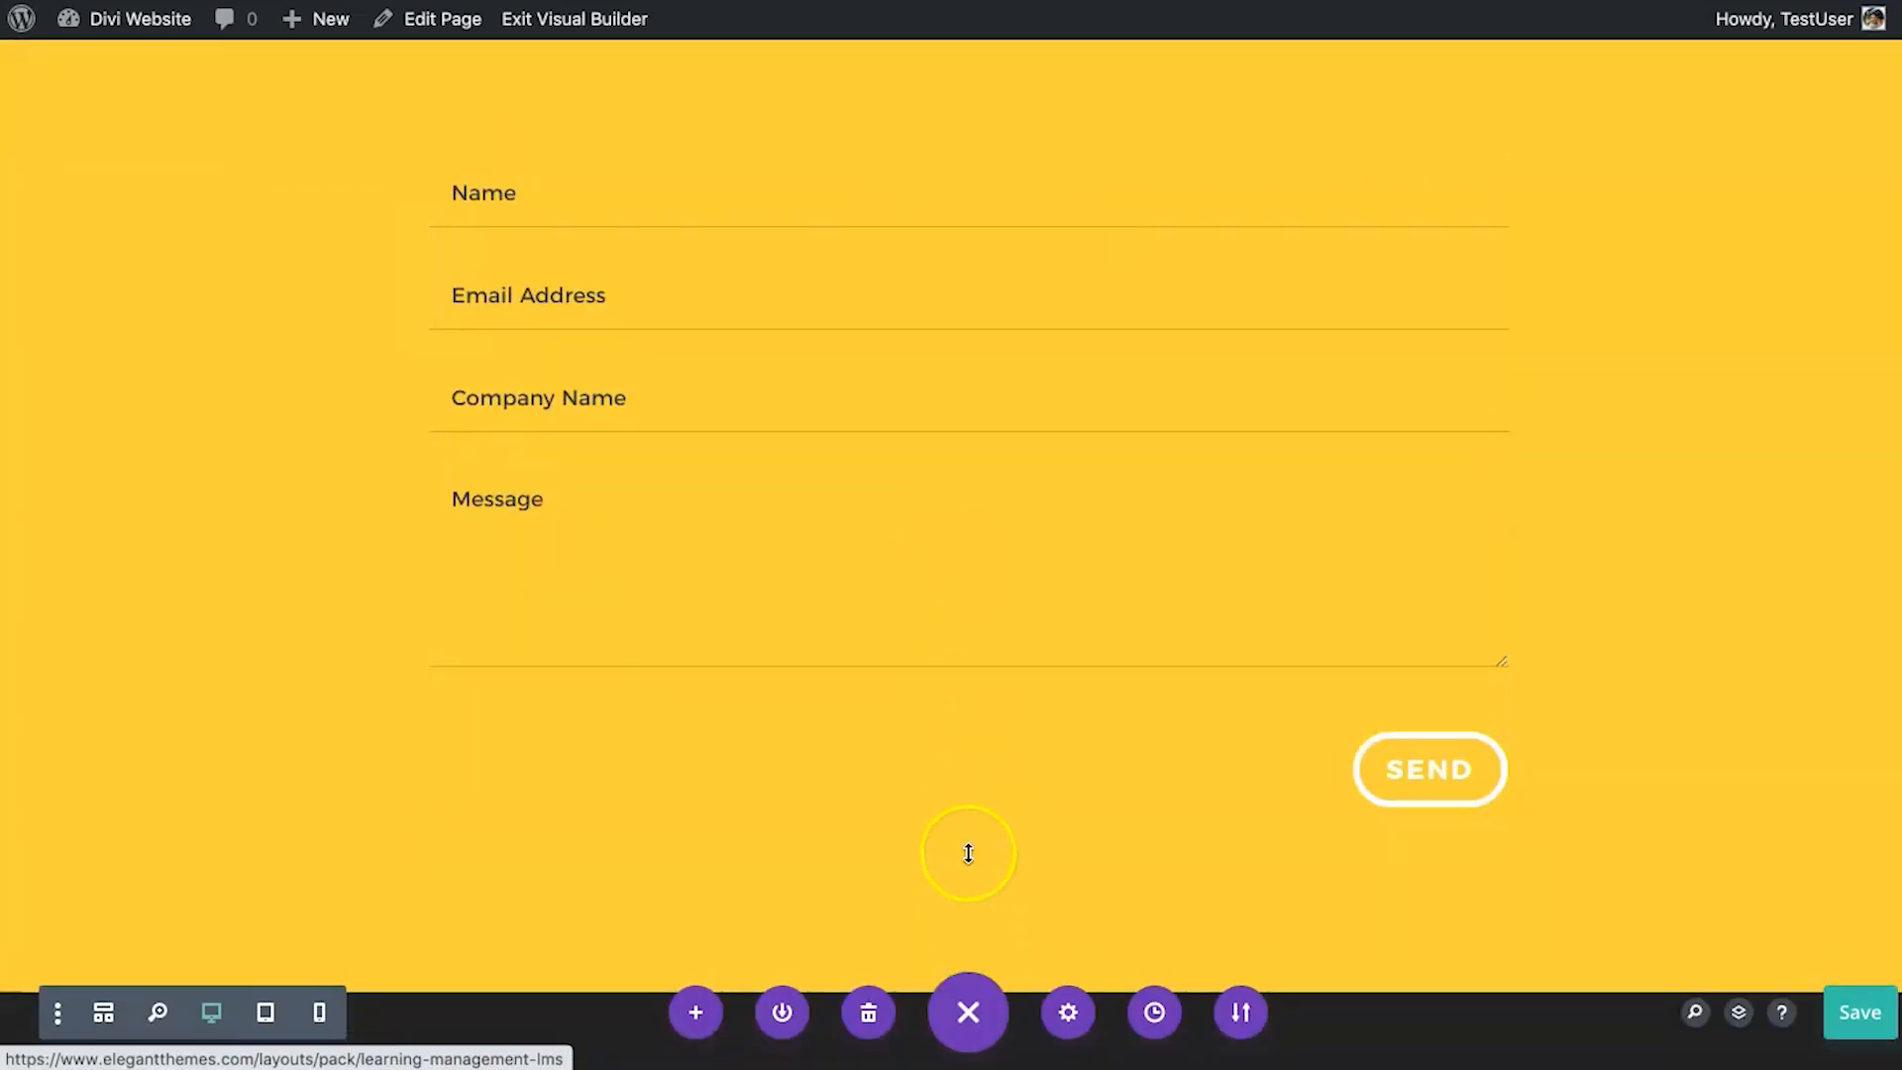
{"action": "left_click", "coordinate": [967, 763]}
{"action": "scroll", "coordinate": [919, 614], "scroll_direction": "down", "scroll_amount": 5}
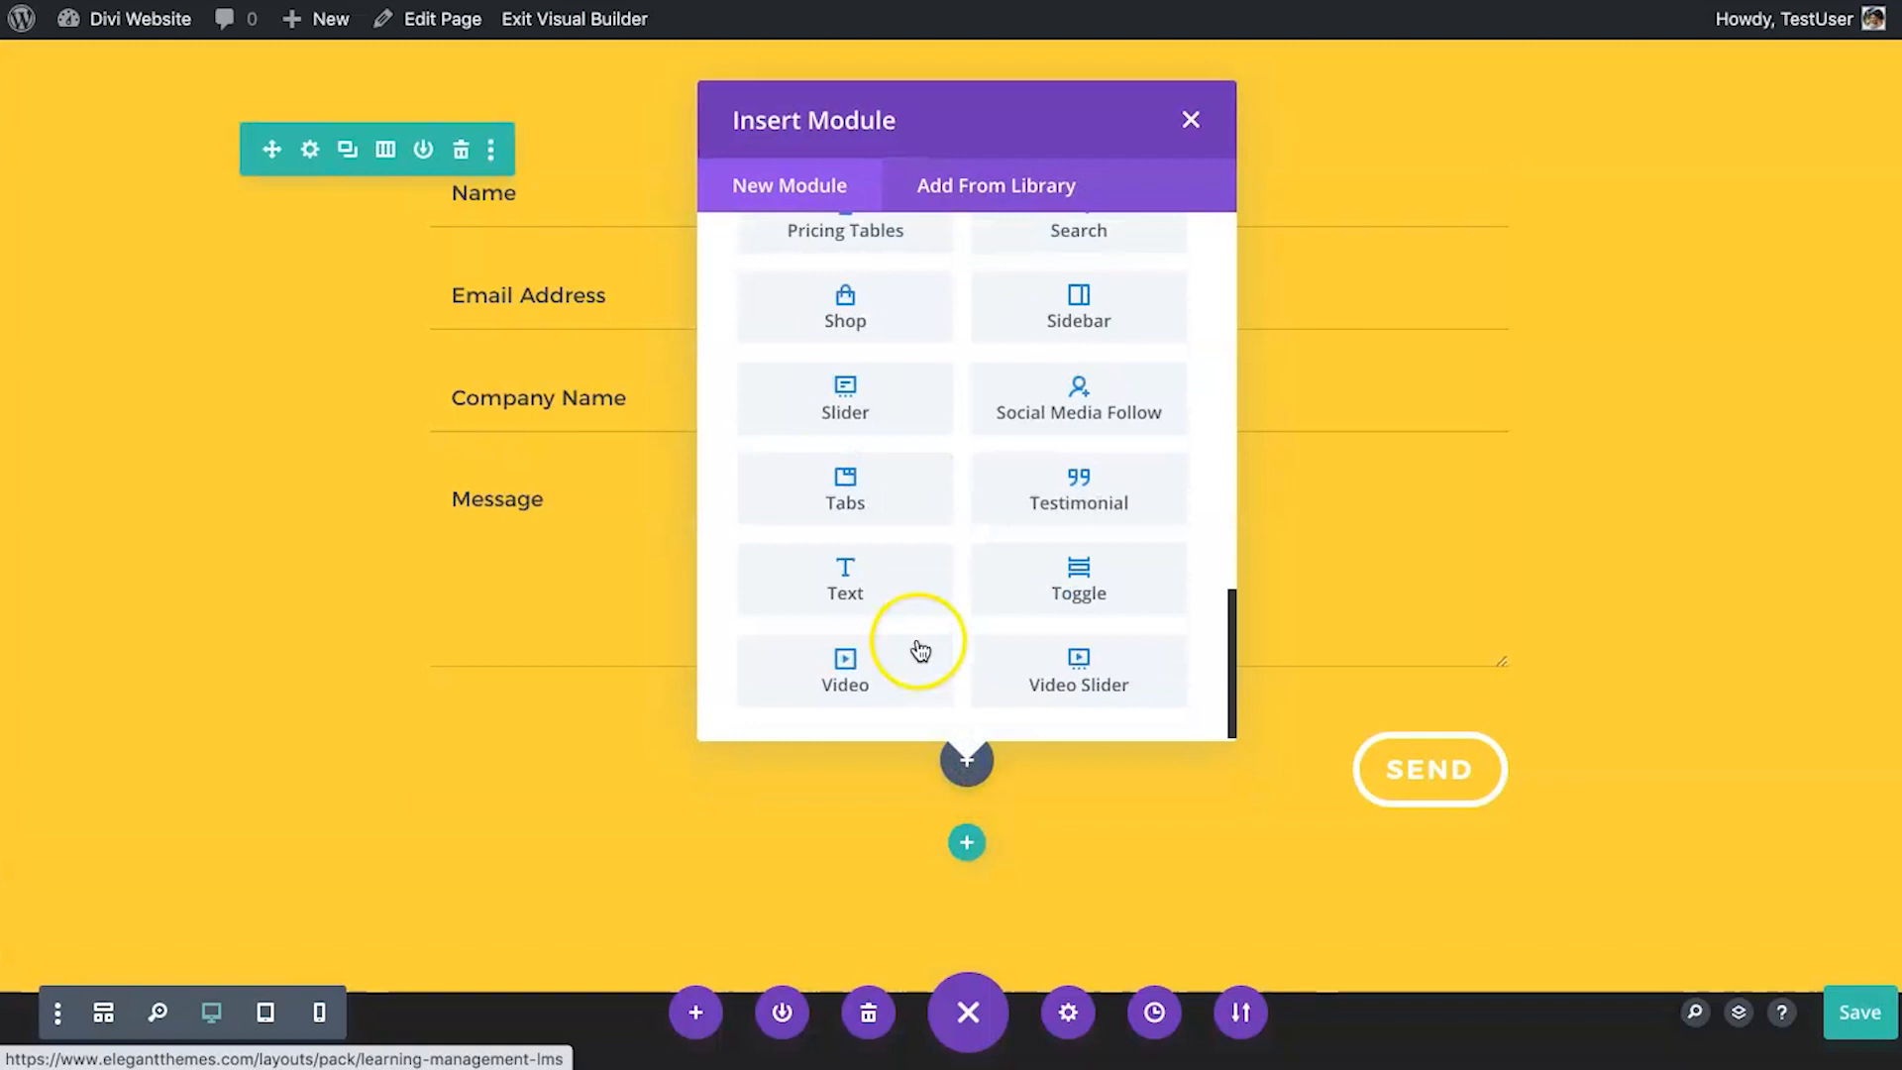
{"action": "left_click", "coordinate": [883, 657]}
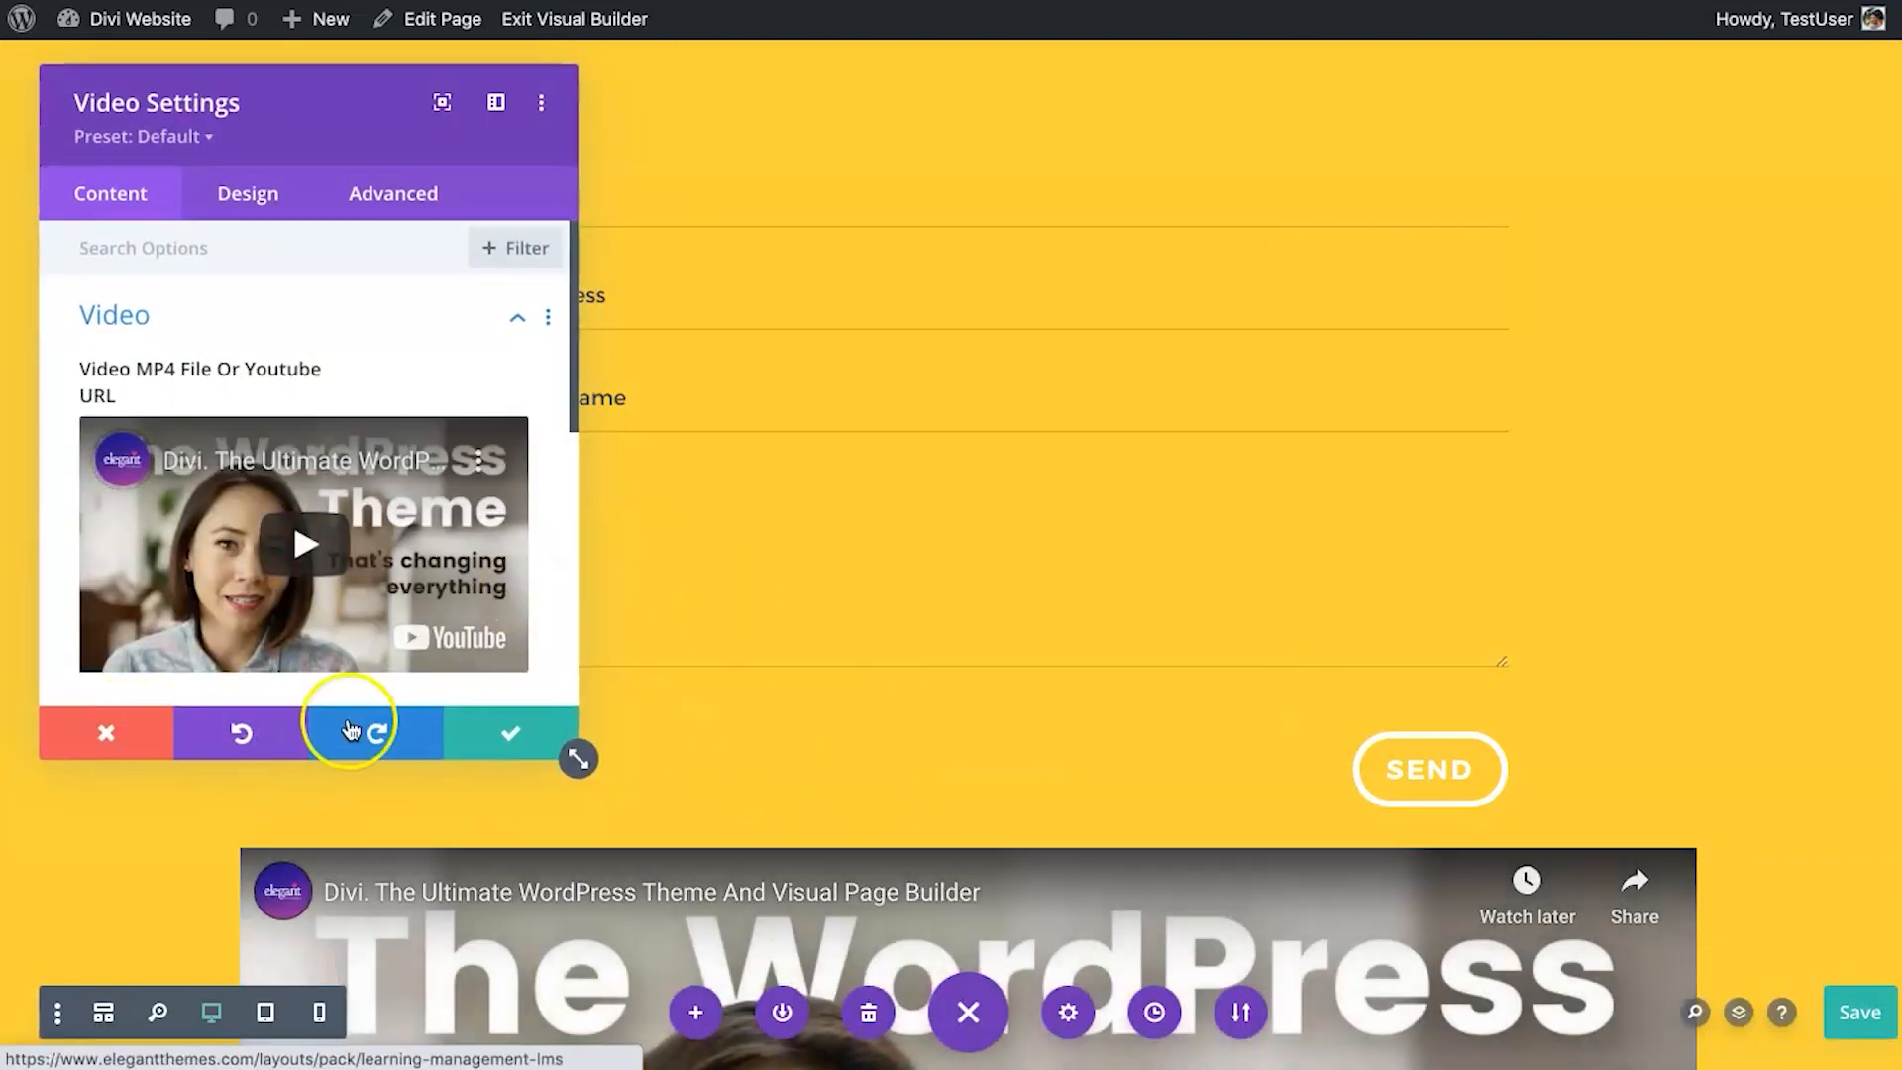
{"action": "left_click", "coordinate": [95, 732]}
{"action": "scroll", "coordinate": [662, 837], "scroll_direction": "down", "scroll_amount": 3}
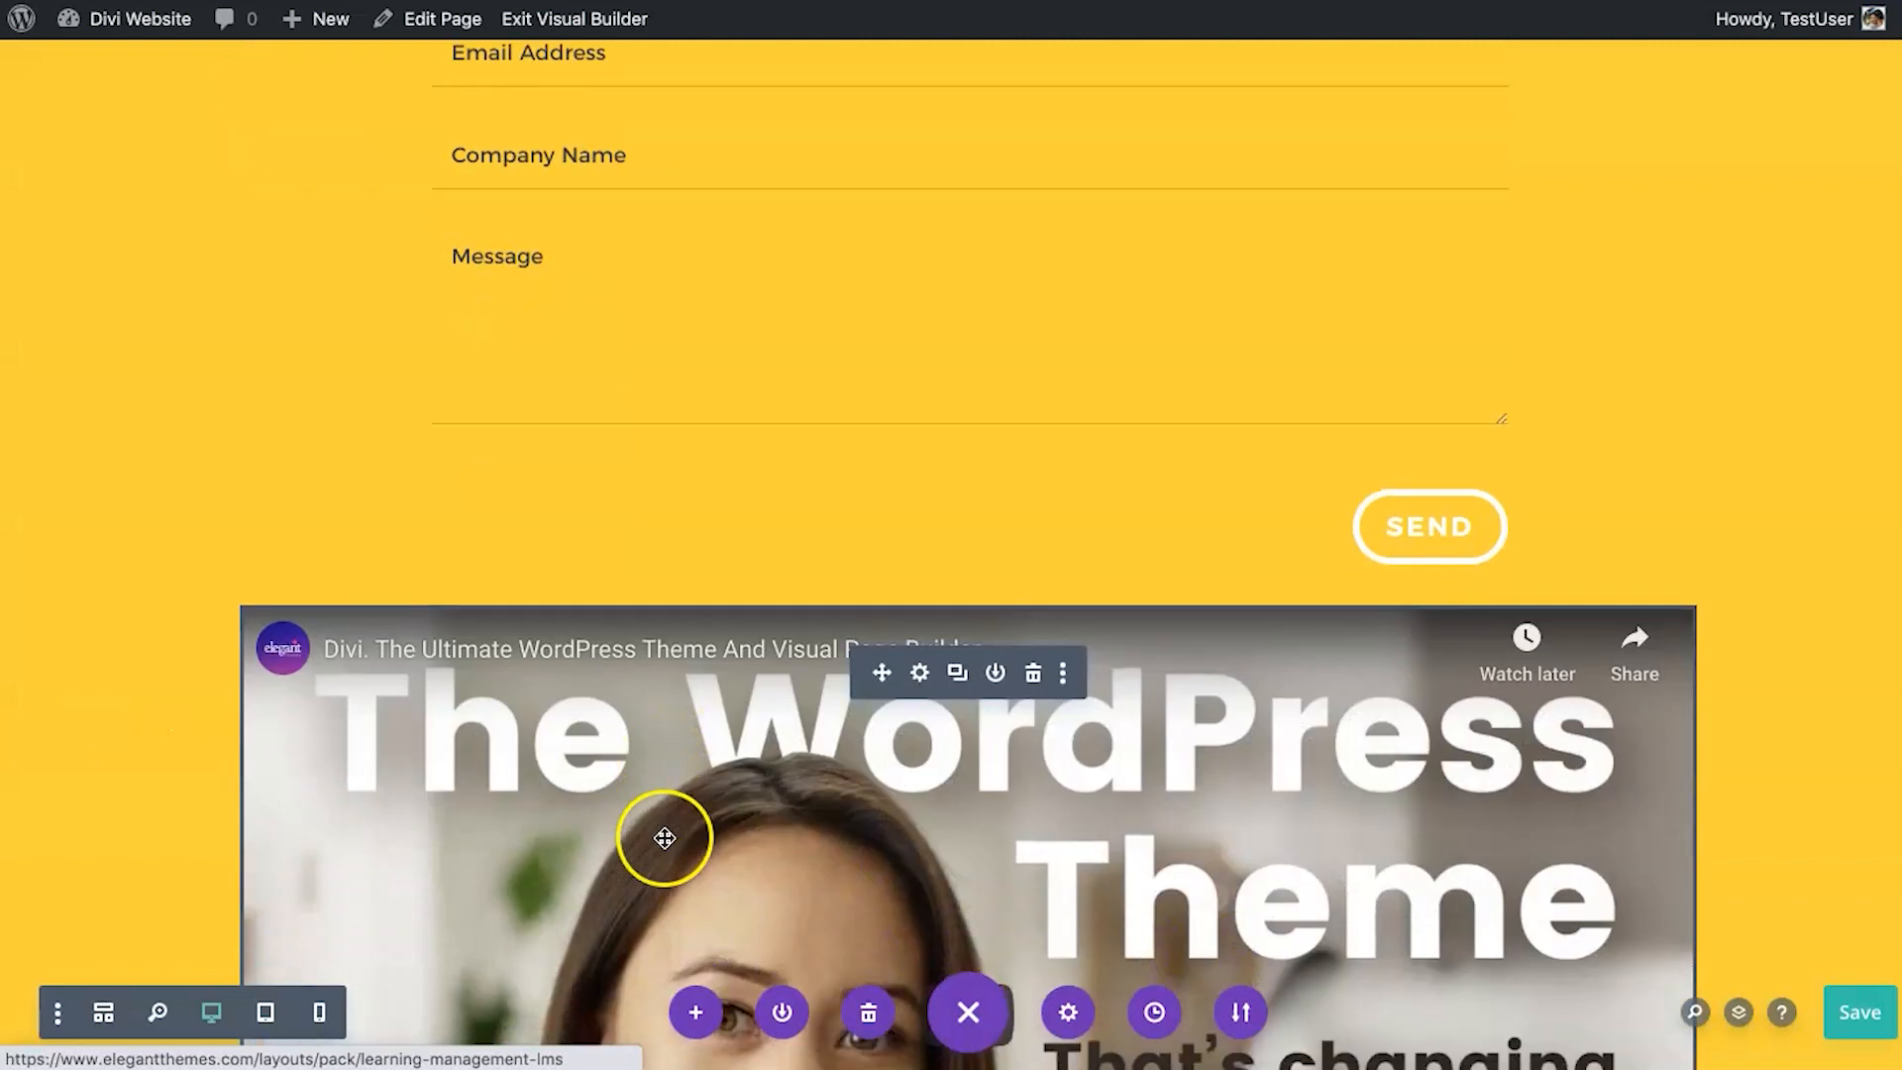
{"action": "left_click", "coordinate": [1035, 677]}
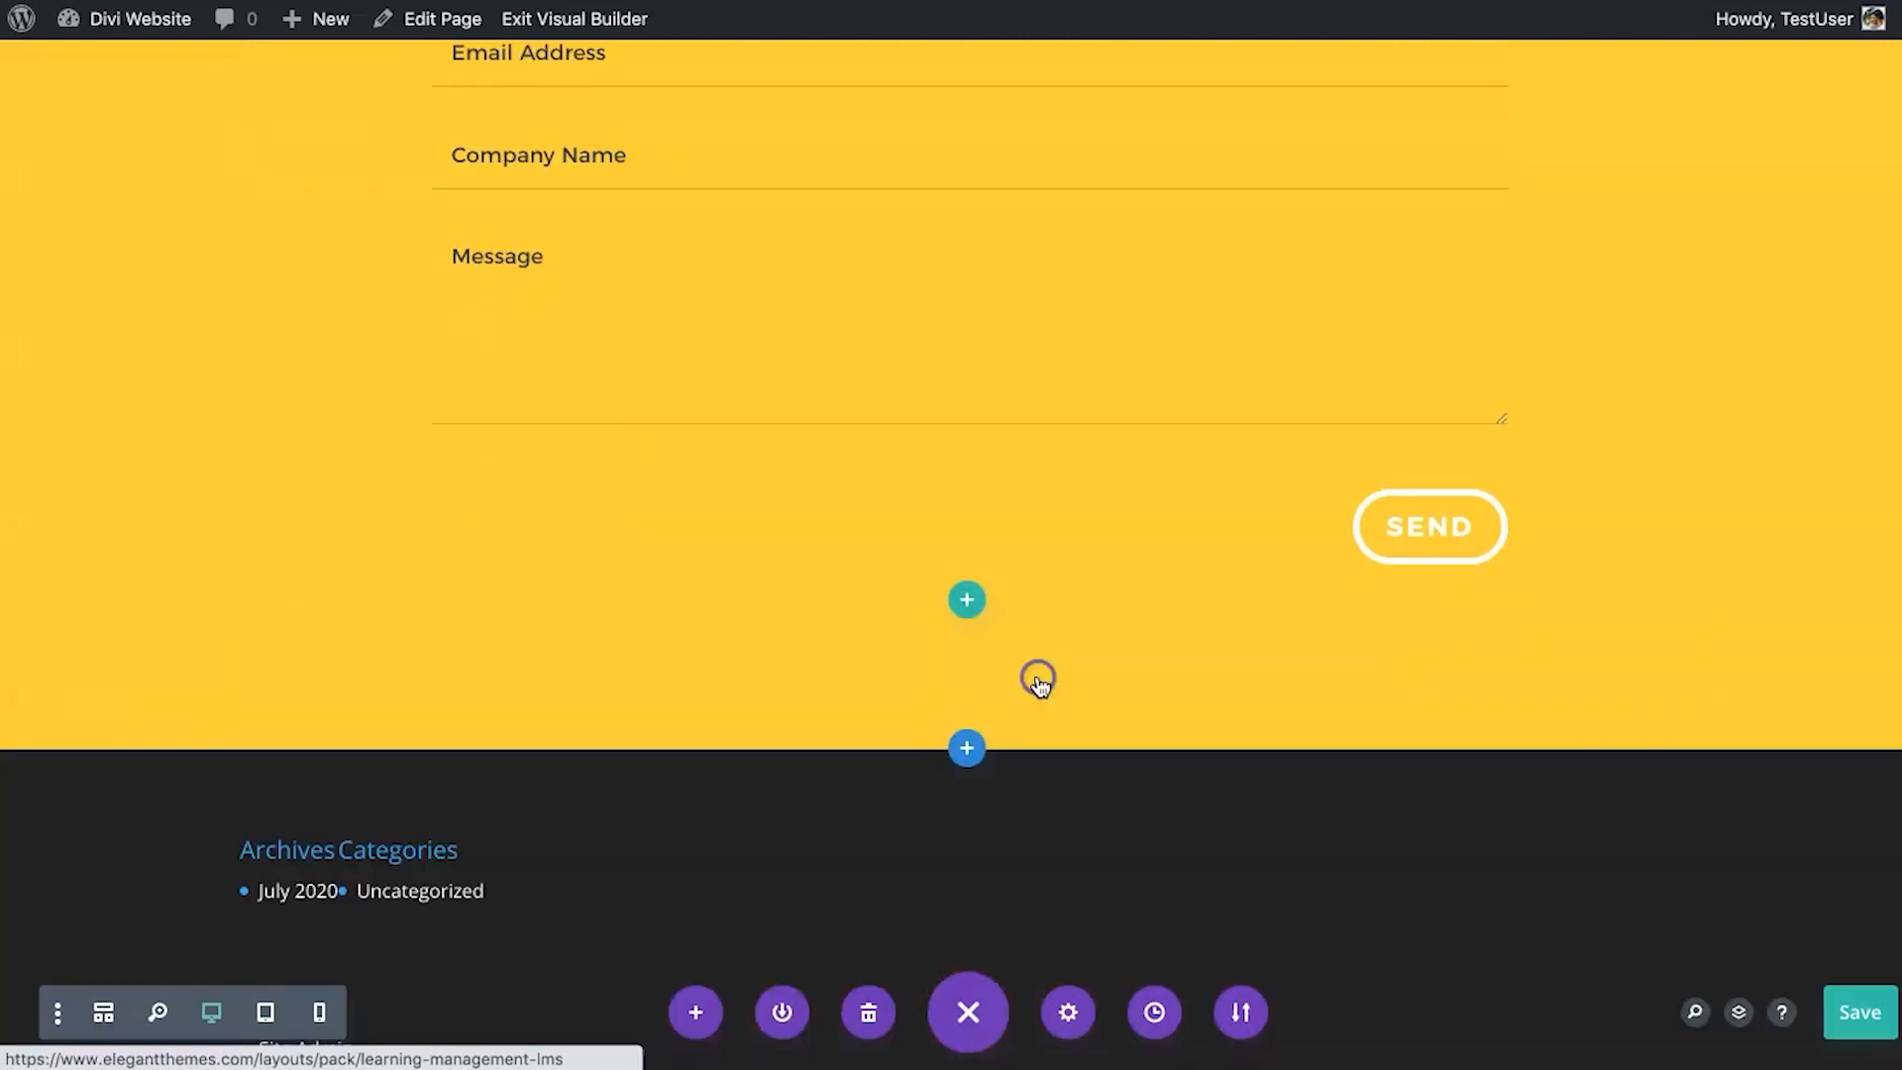
Add the Design Agency About layout from the premade library to the home page without replacing the existing content.
{"action": "left_click", "coordinate": [694, 1012]}
{"action": "left_click", "coordinate": [518, 741]}
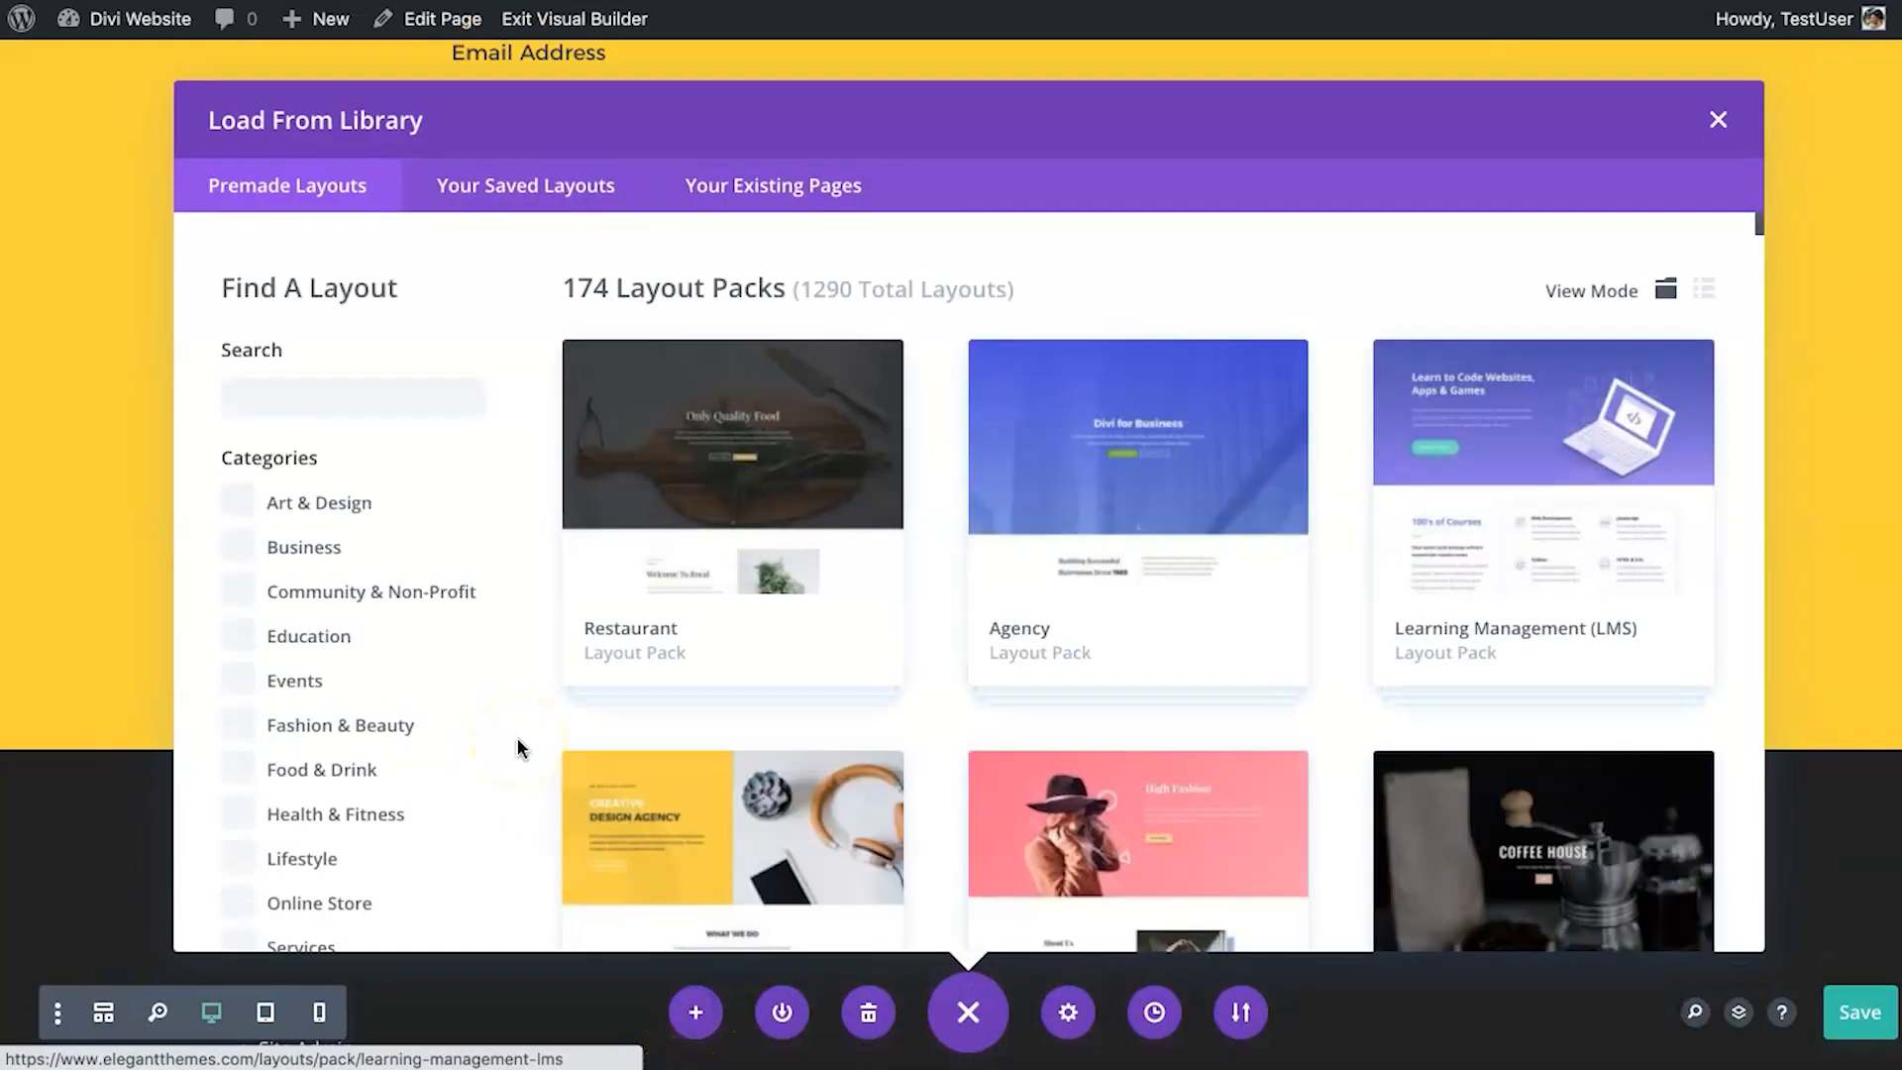
{"action": "scroll", "coordinate": [693, 594], "scroll_direction": "down", "scroll_amount": 5}
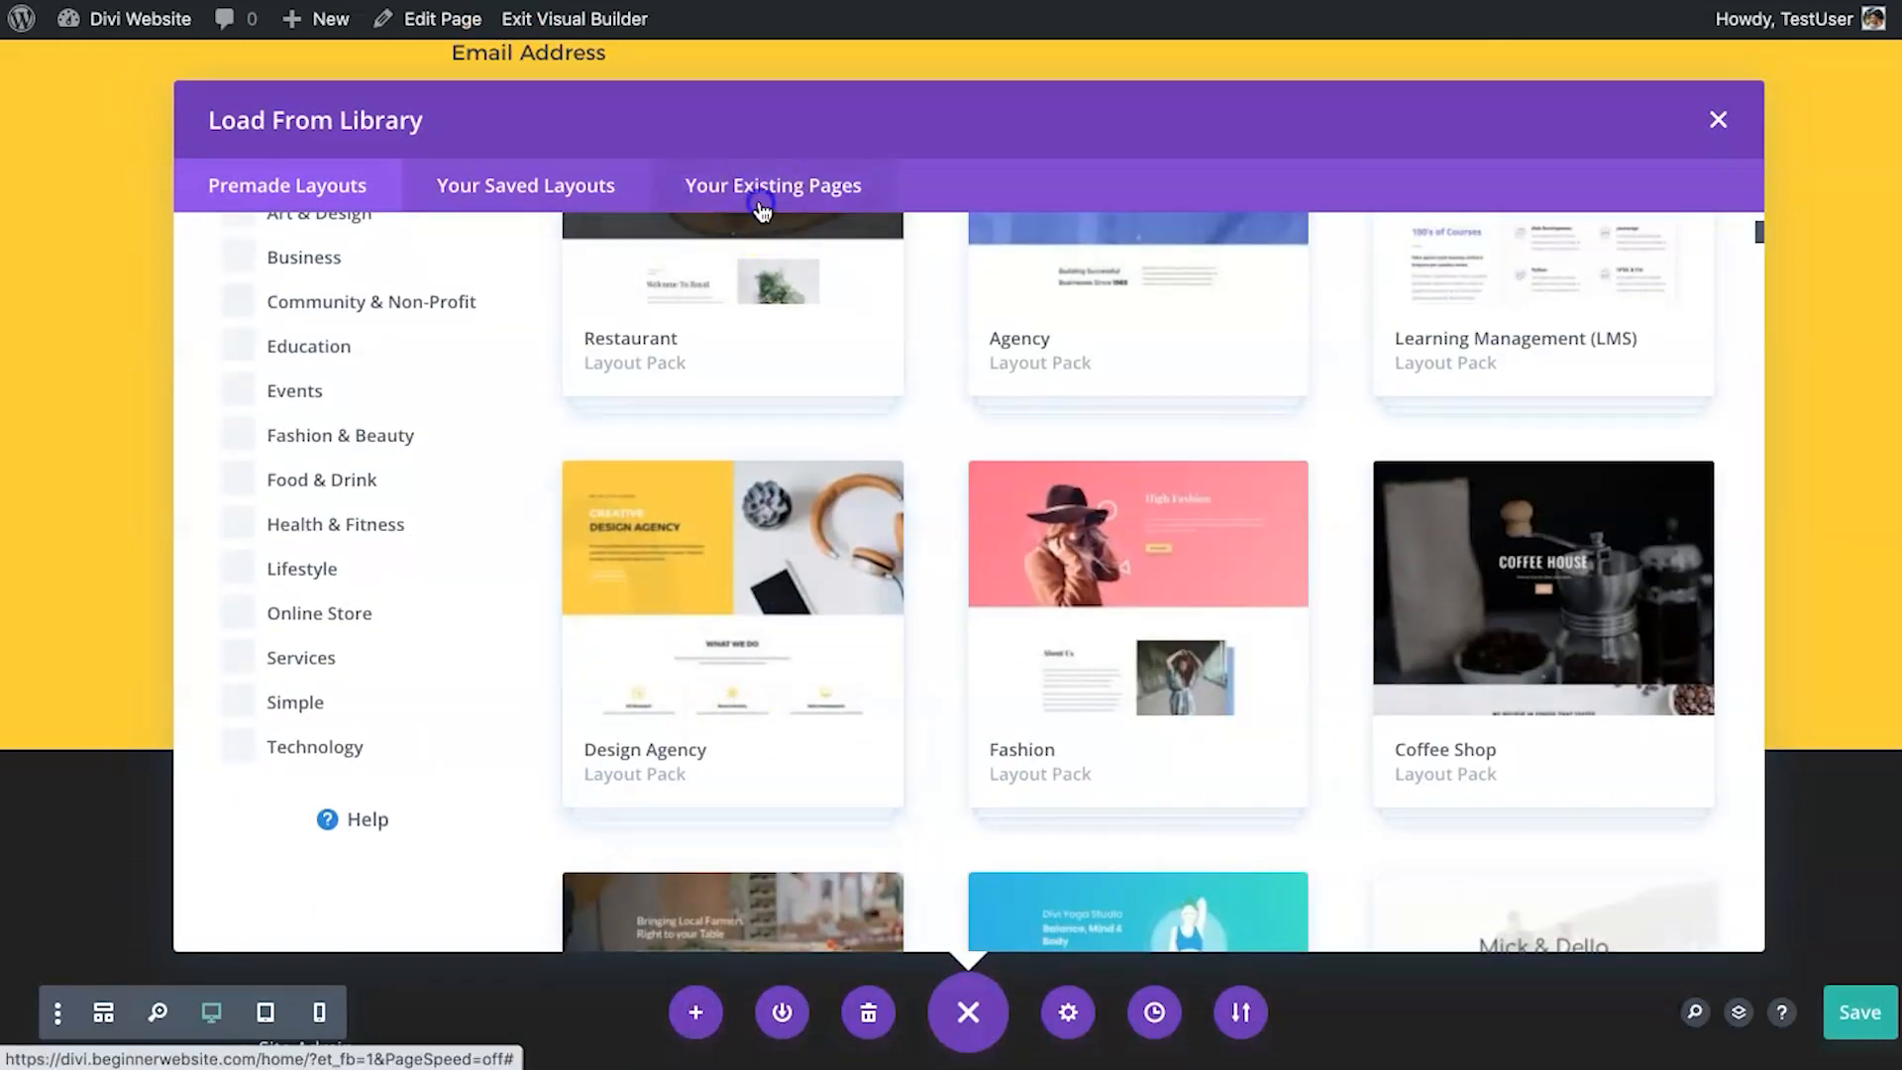
{"action": "left_click", "coordinate": [761, 198]}
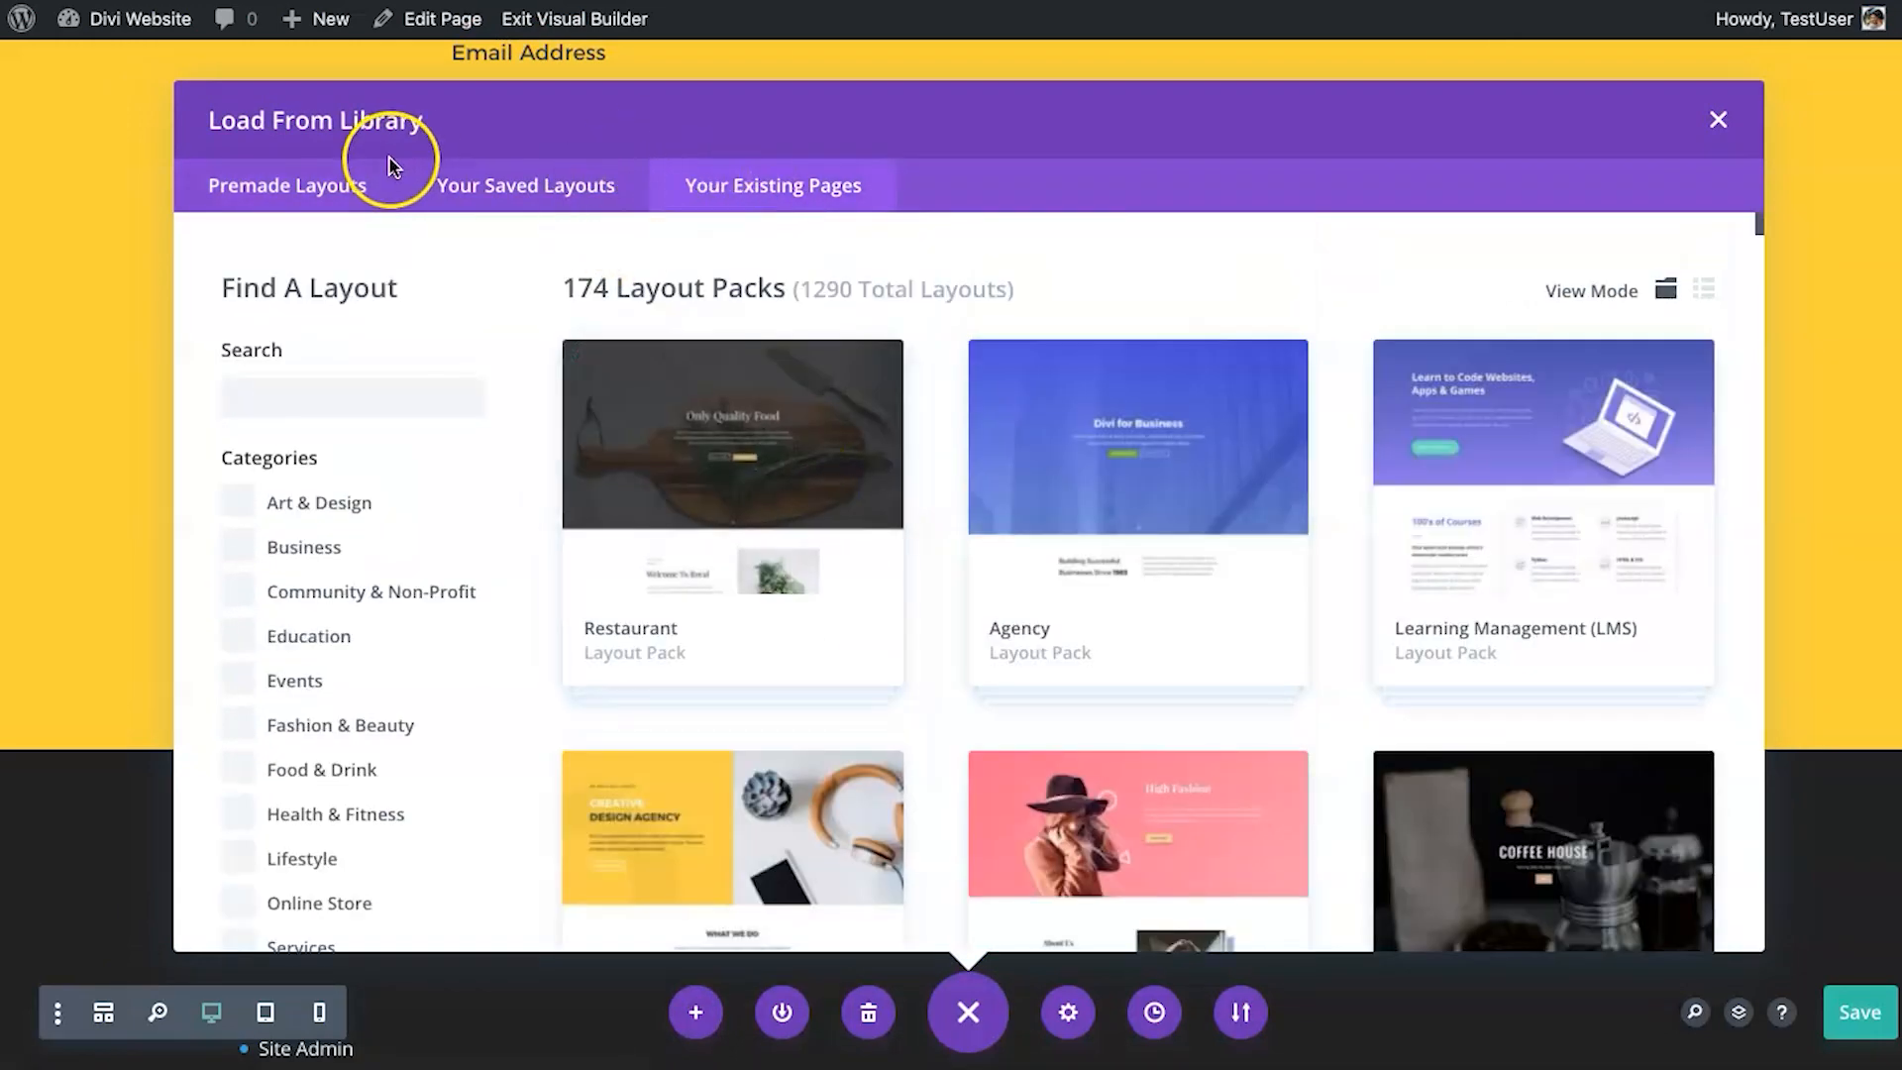
{"action": "left_click", "coordinate": [362, 185]}
{"action": "left_click", "coordinate": [691, 193]}
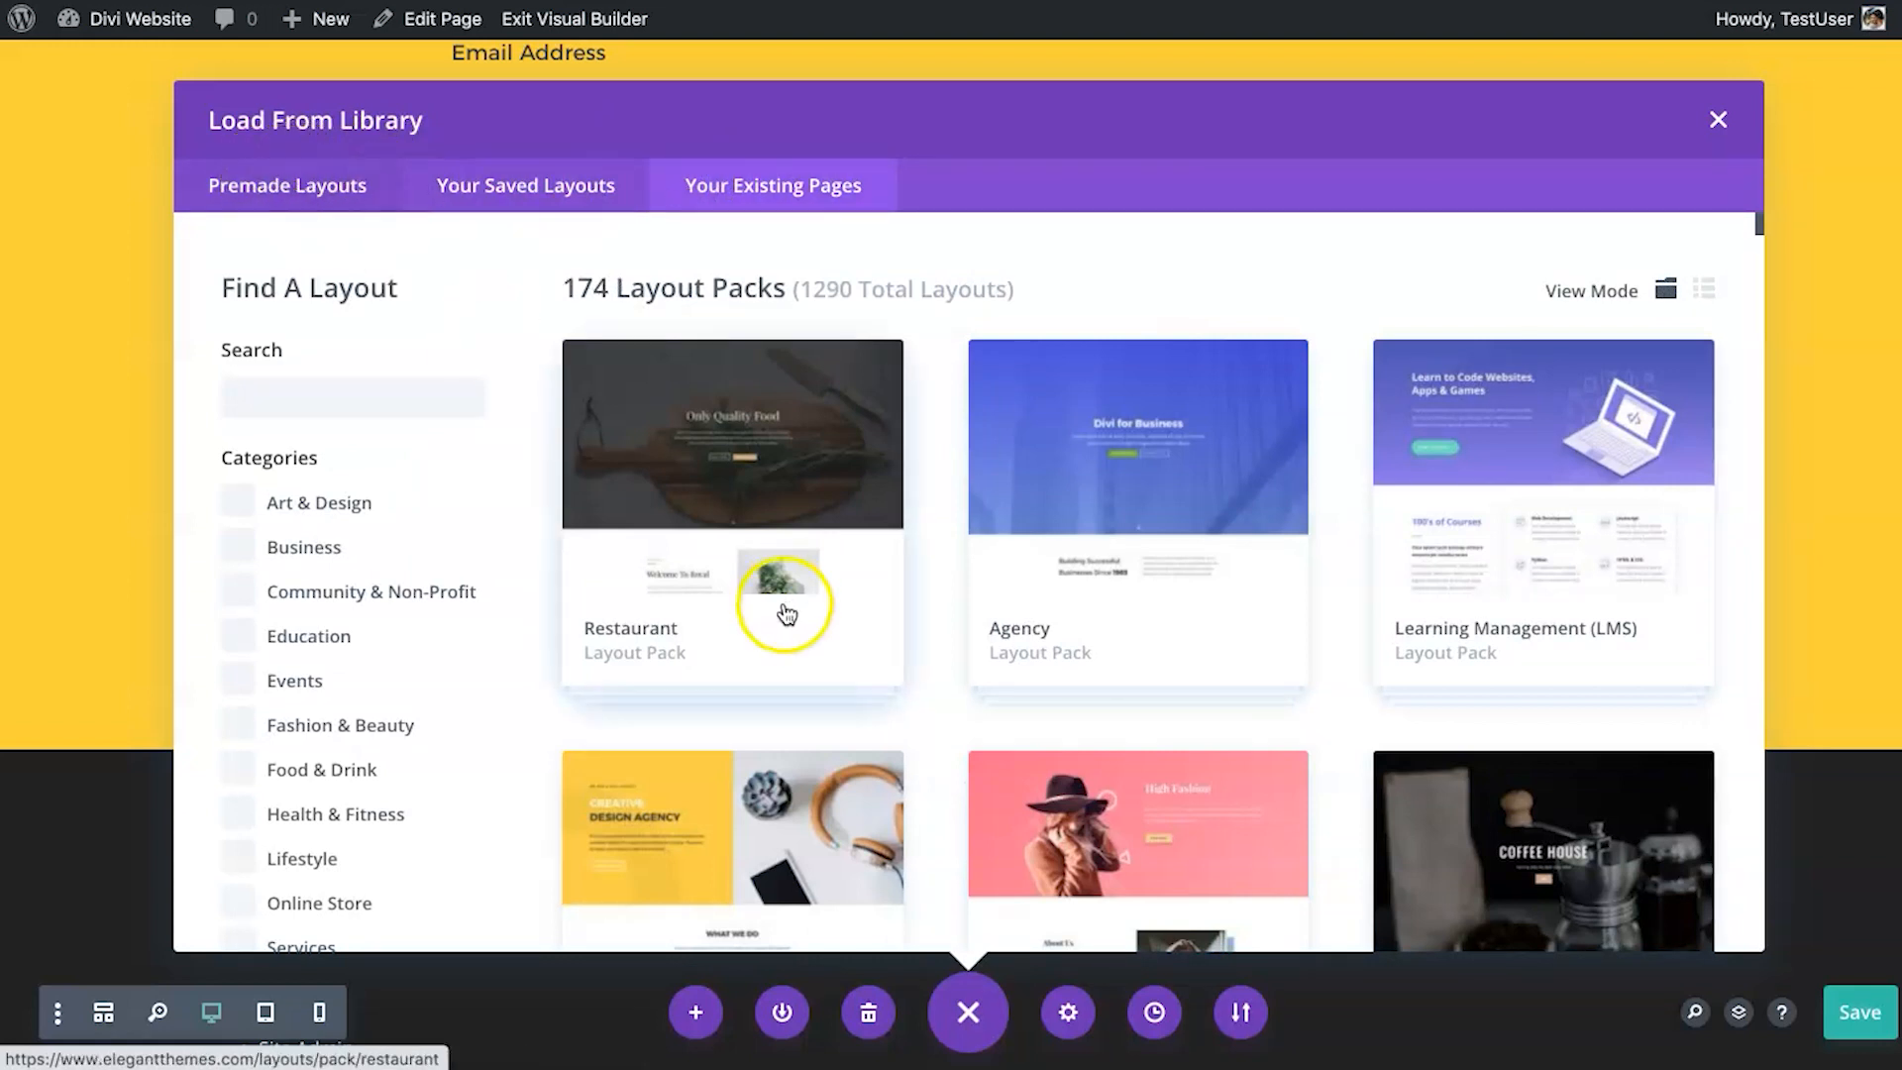
{"action": "left_click", "coordinate": [324, 187]}
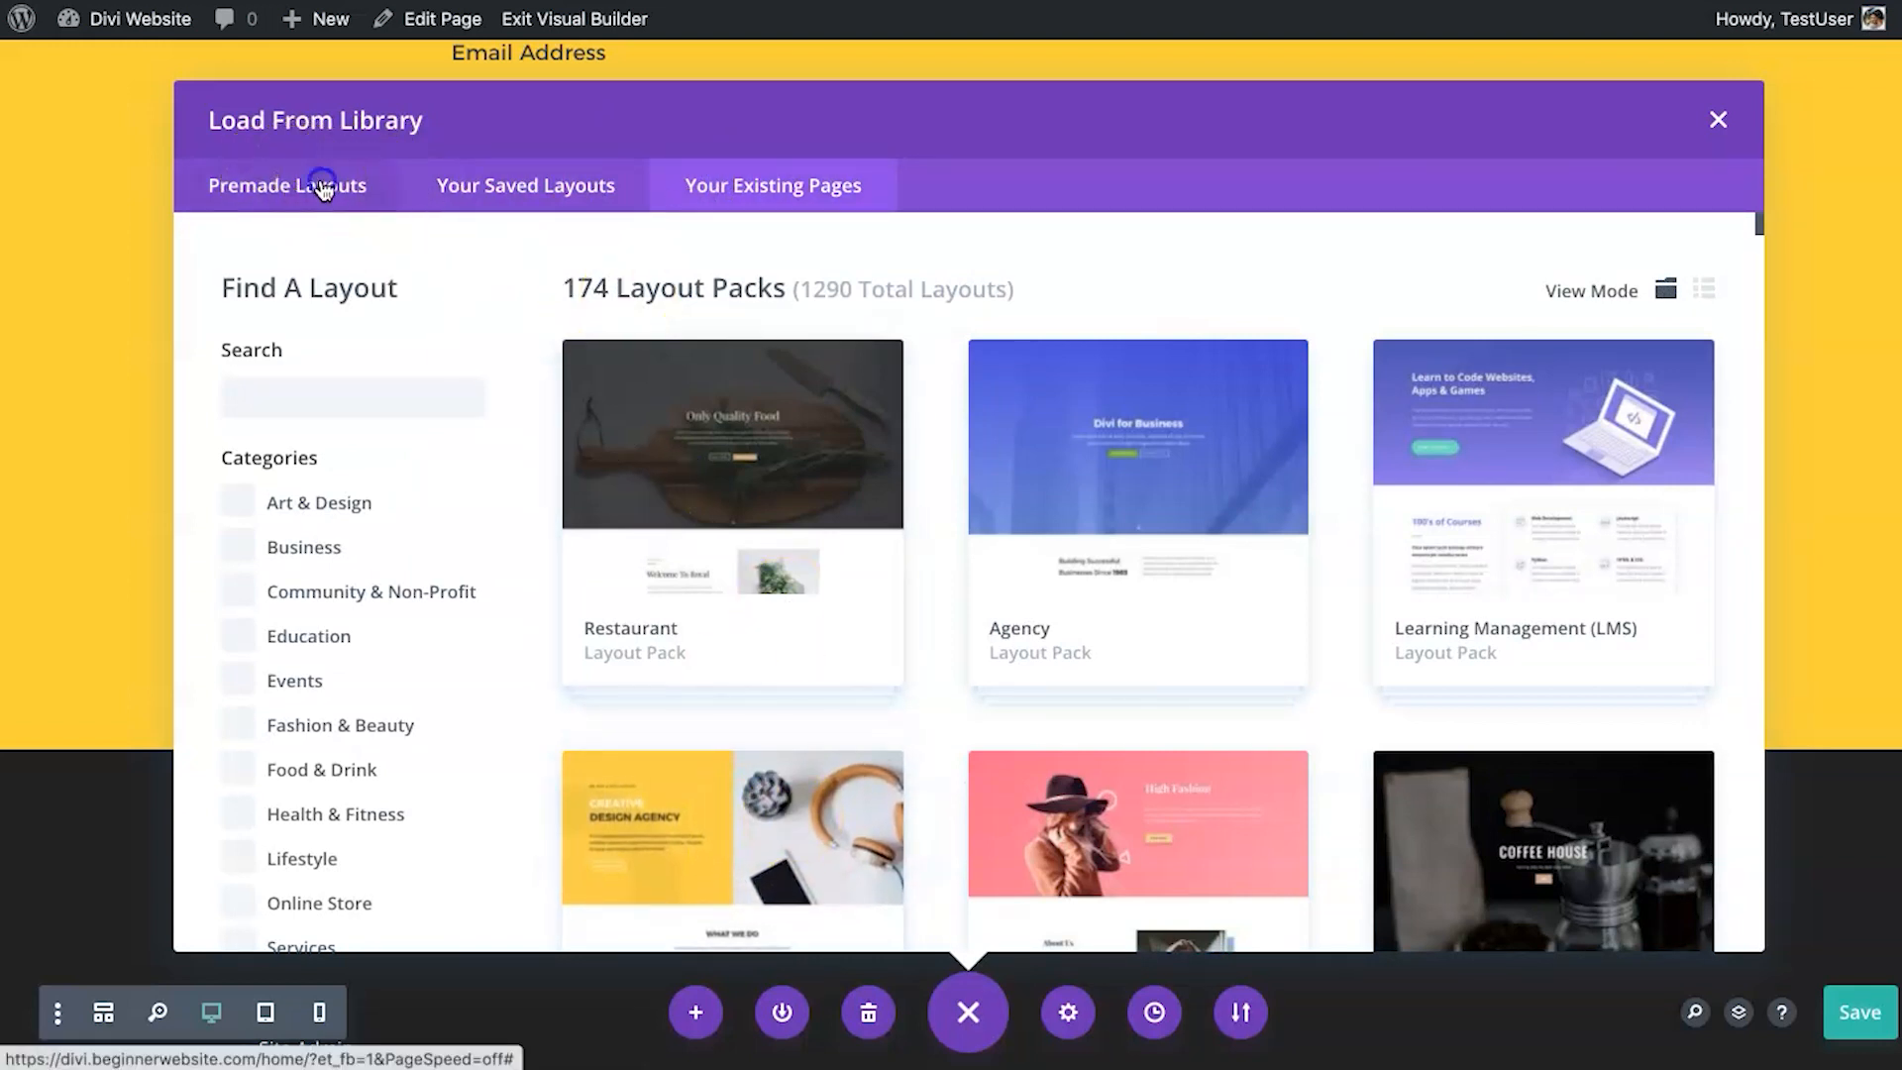
{"action": "scroll", "coordinate": [680, 832], "scroll_direction": "down", "scroll_amount": 3}
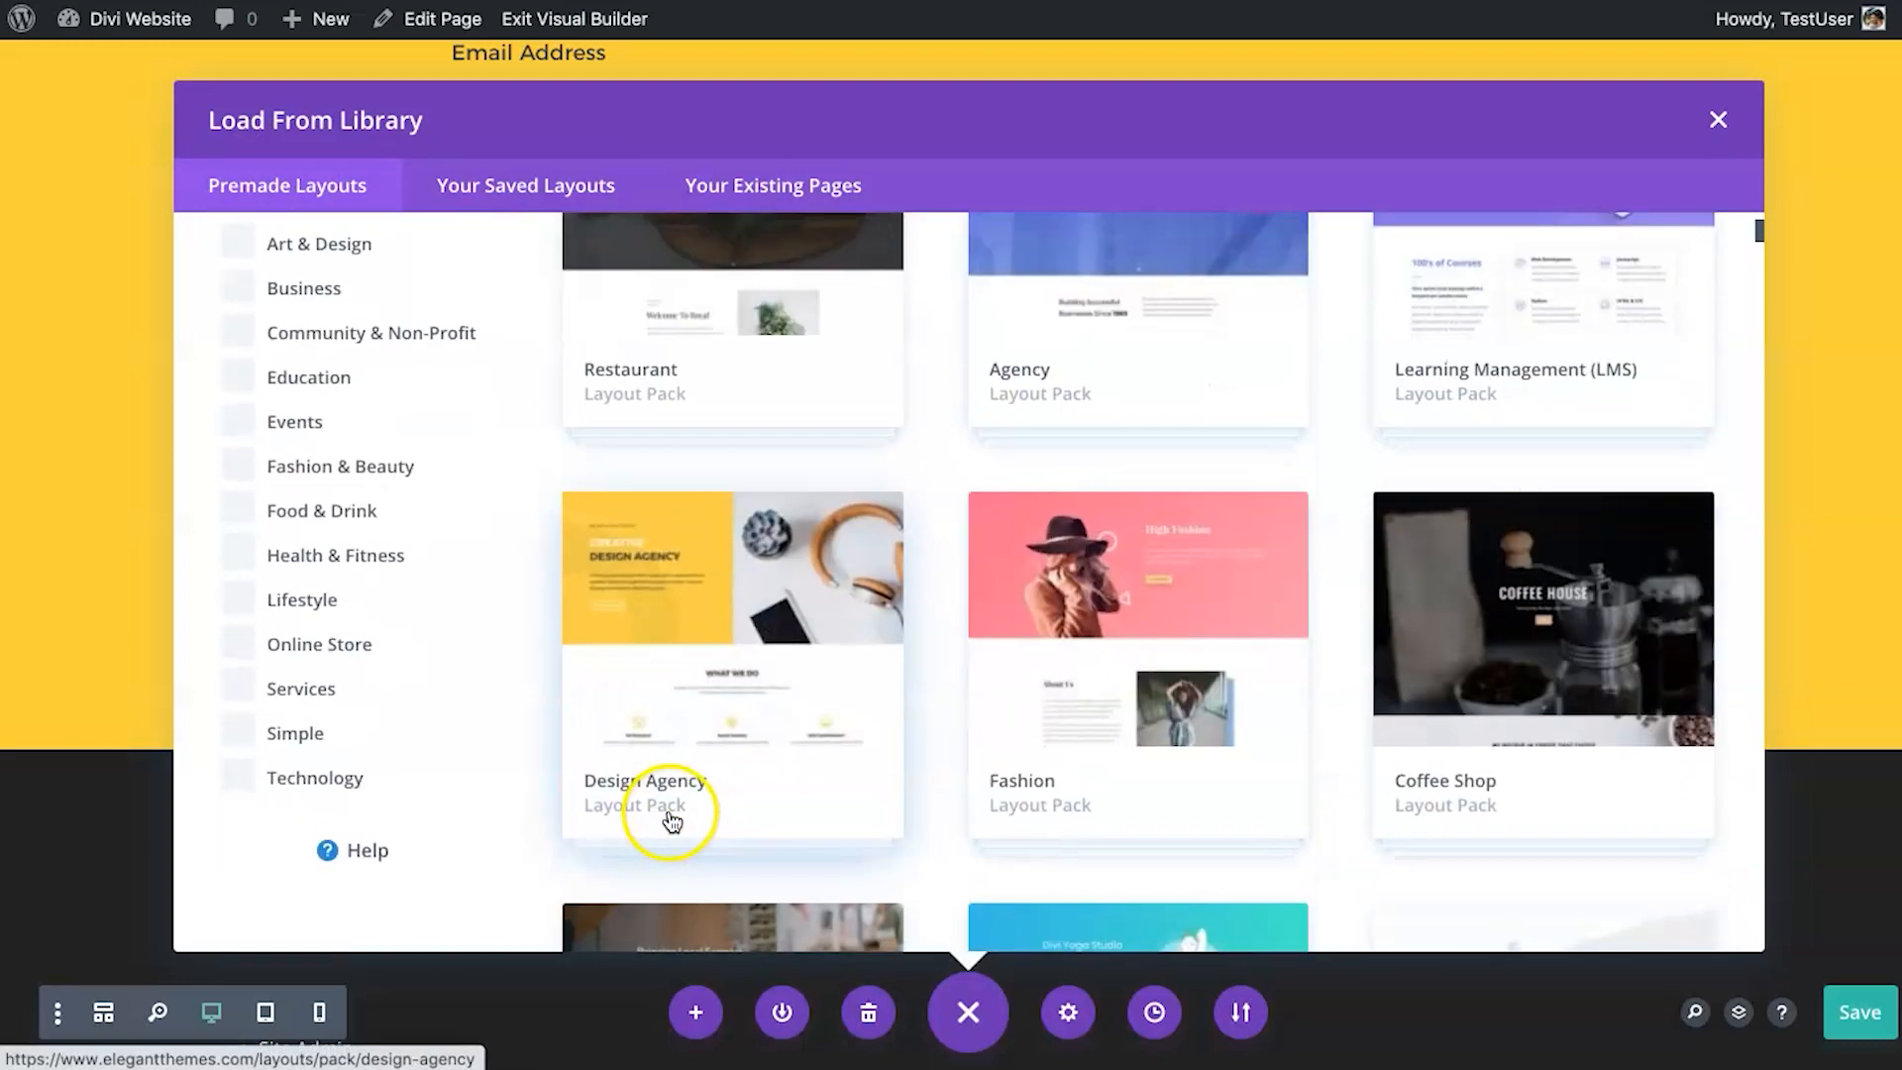
{"action": "left_click", "coordinate": [674, 798]}
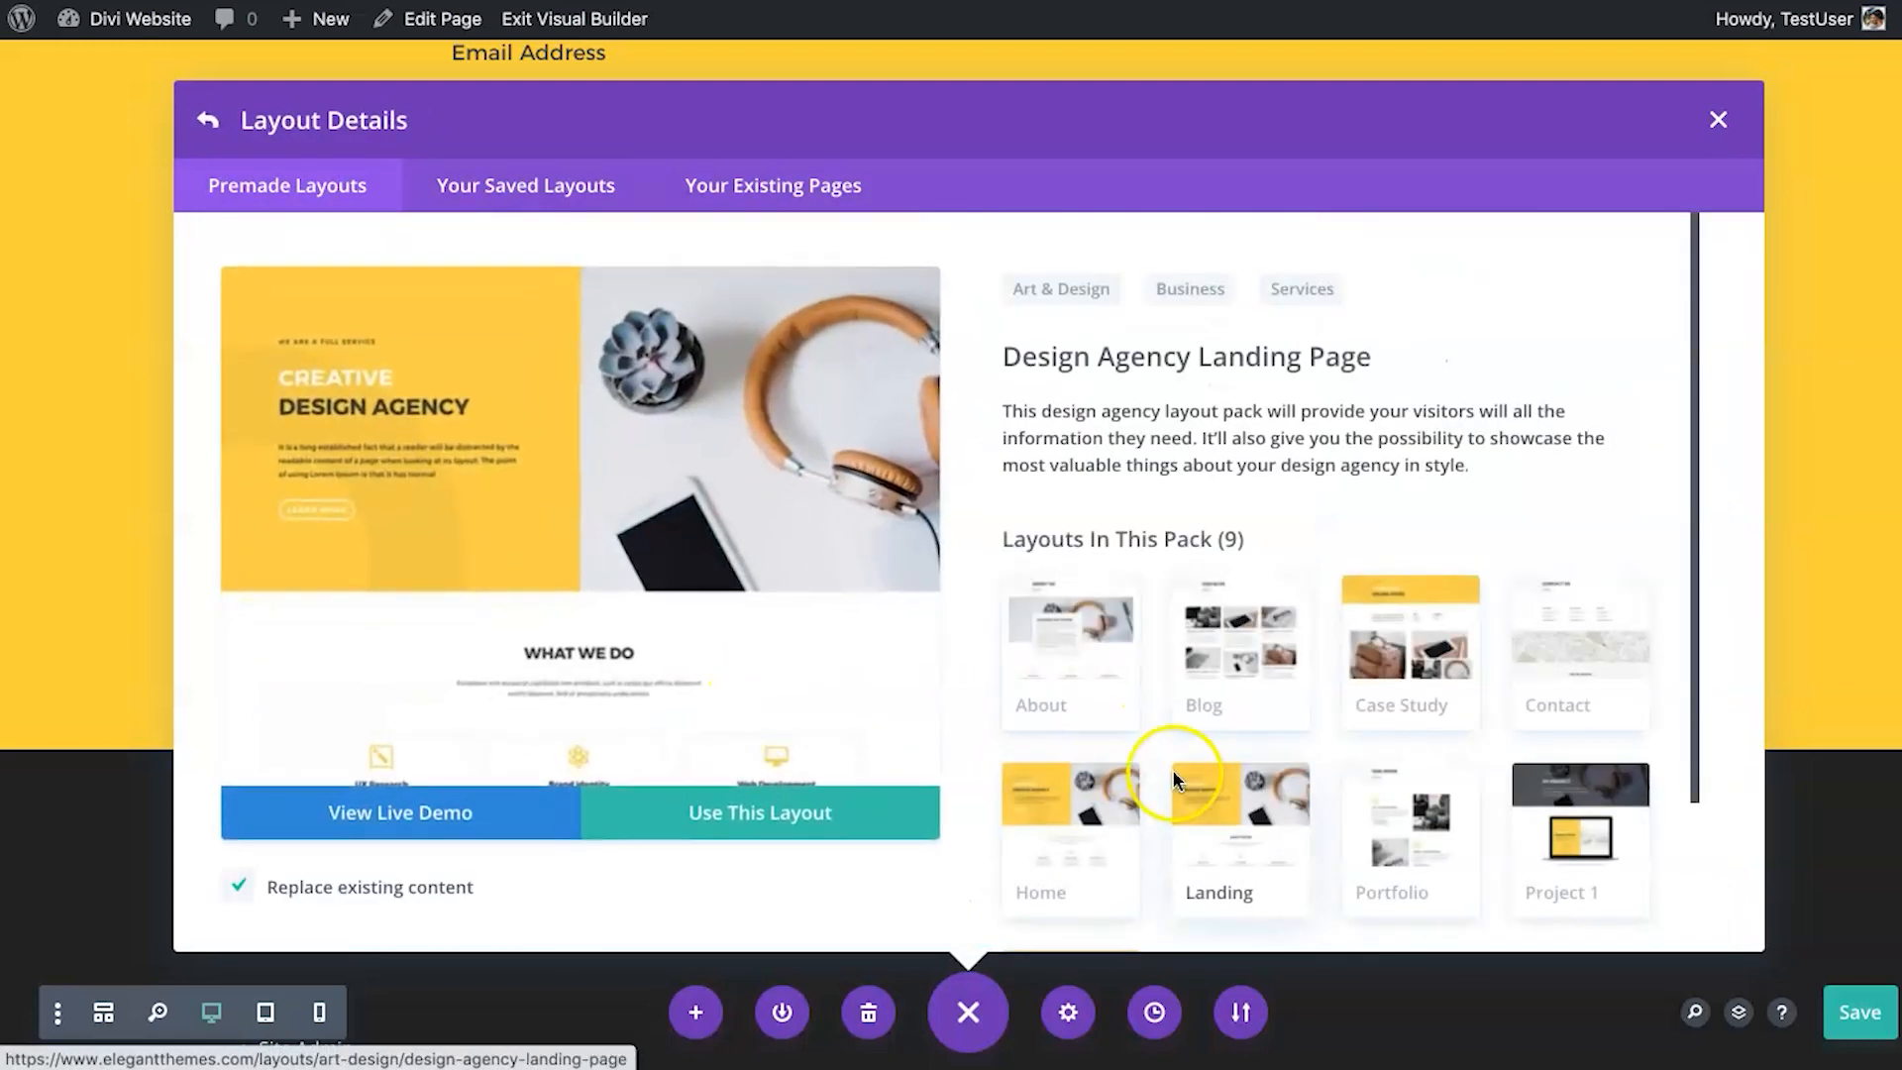
{"action": "left_click", "coordinate": [1070, 664]}
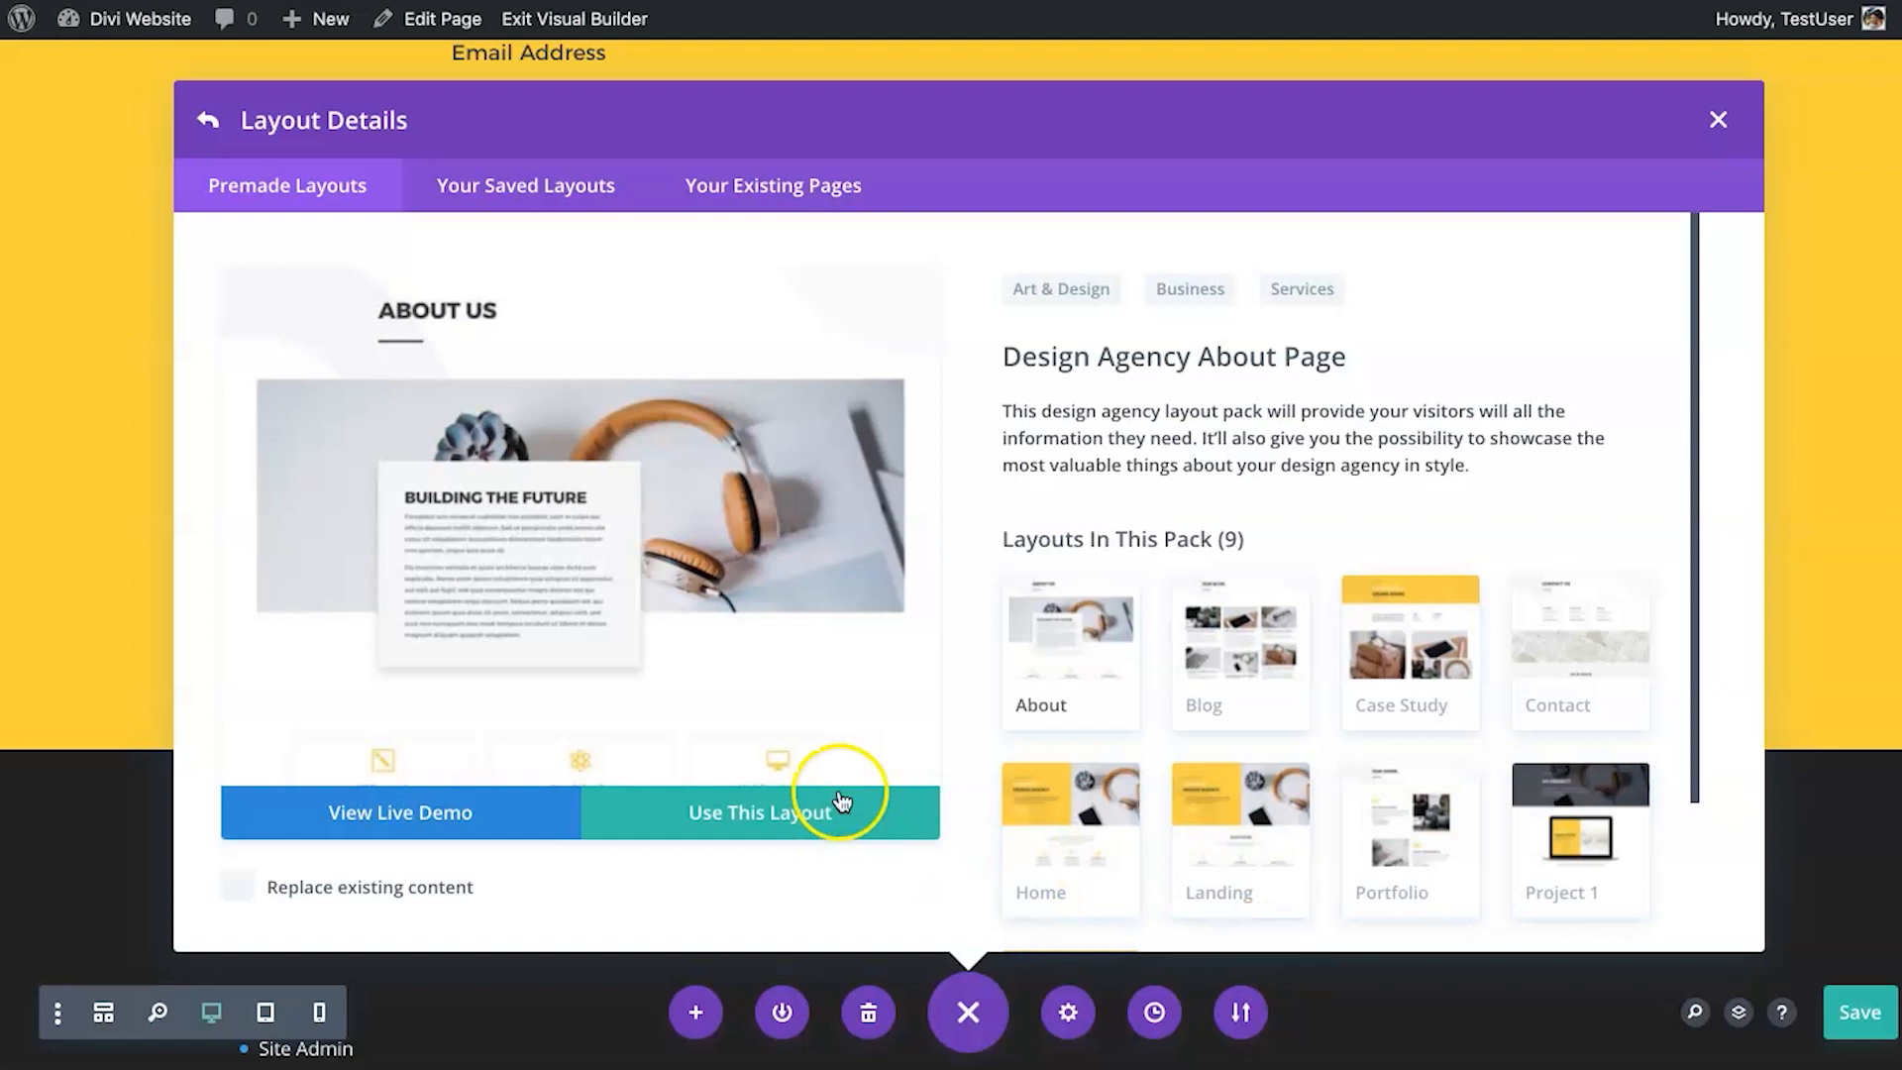
{"action": "left_click", "coordinate": [783, 802]}
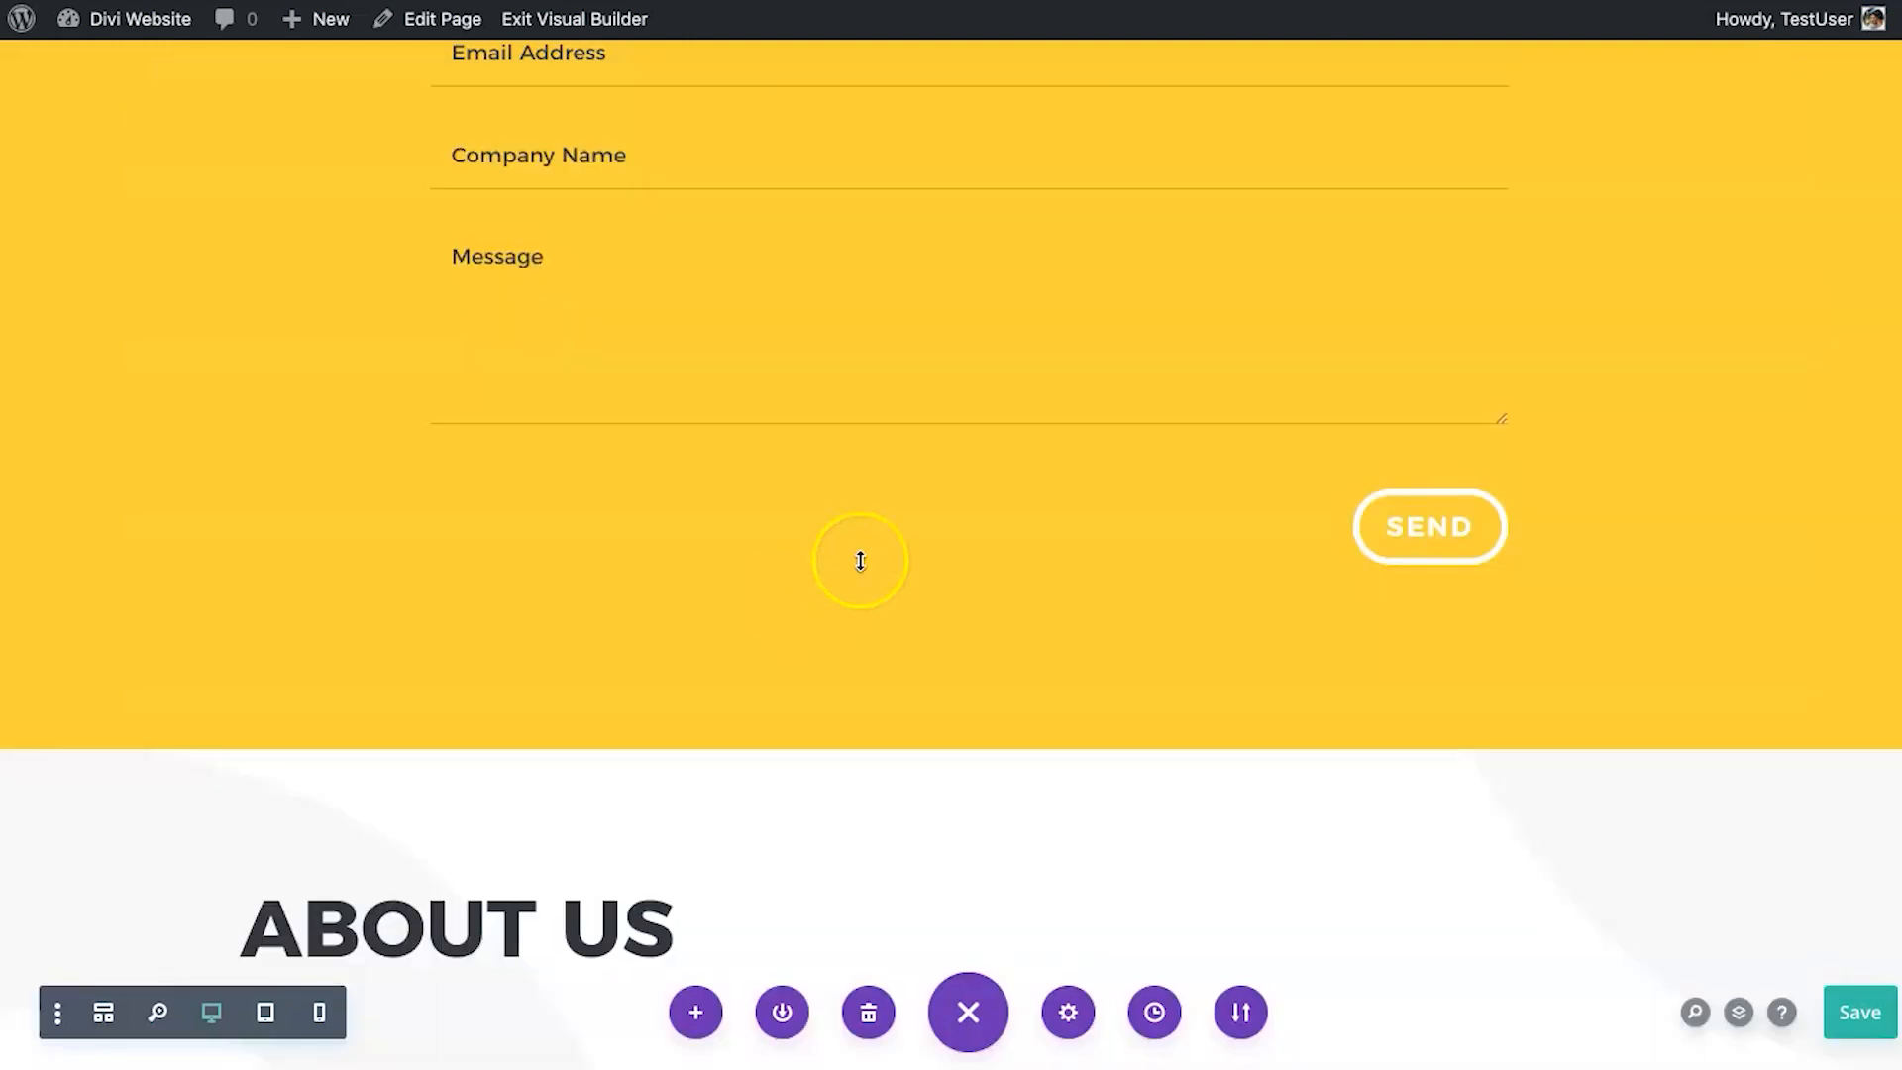
Move the imported About layout's video module to above the "Let's start something new" heading in the home page's contact section.
{"action": "scroll", "coordinate": [857, 555], "scroll_direction": "down", "scroll_amount": 15}
{"action": "scroll", "coordinate": [860, 561], "scroll_direction": "down", "scroll_amount": 10}
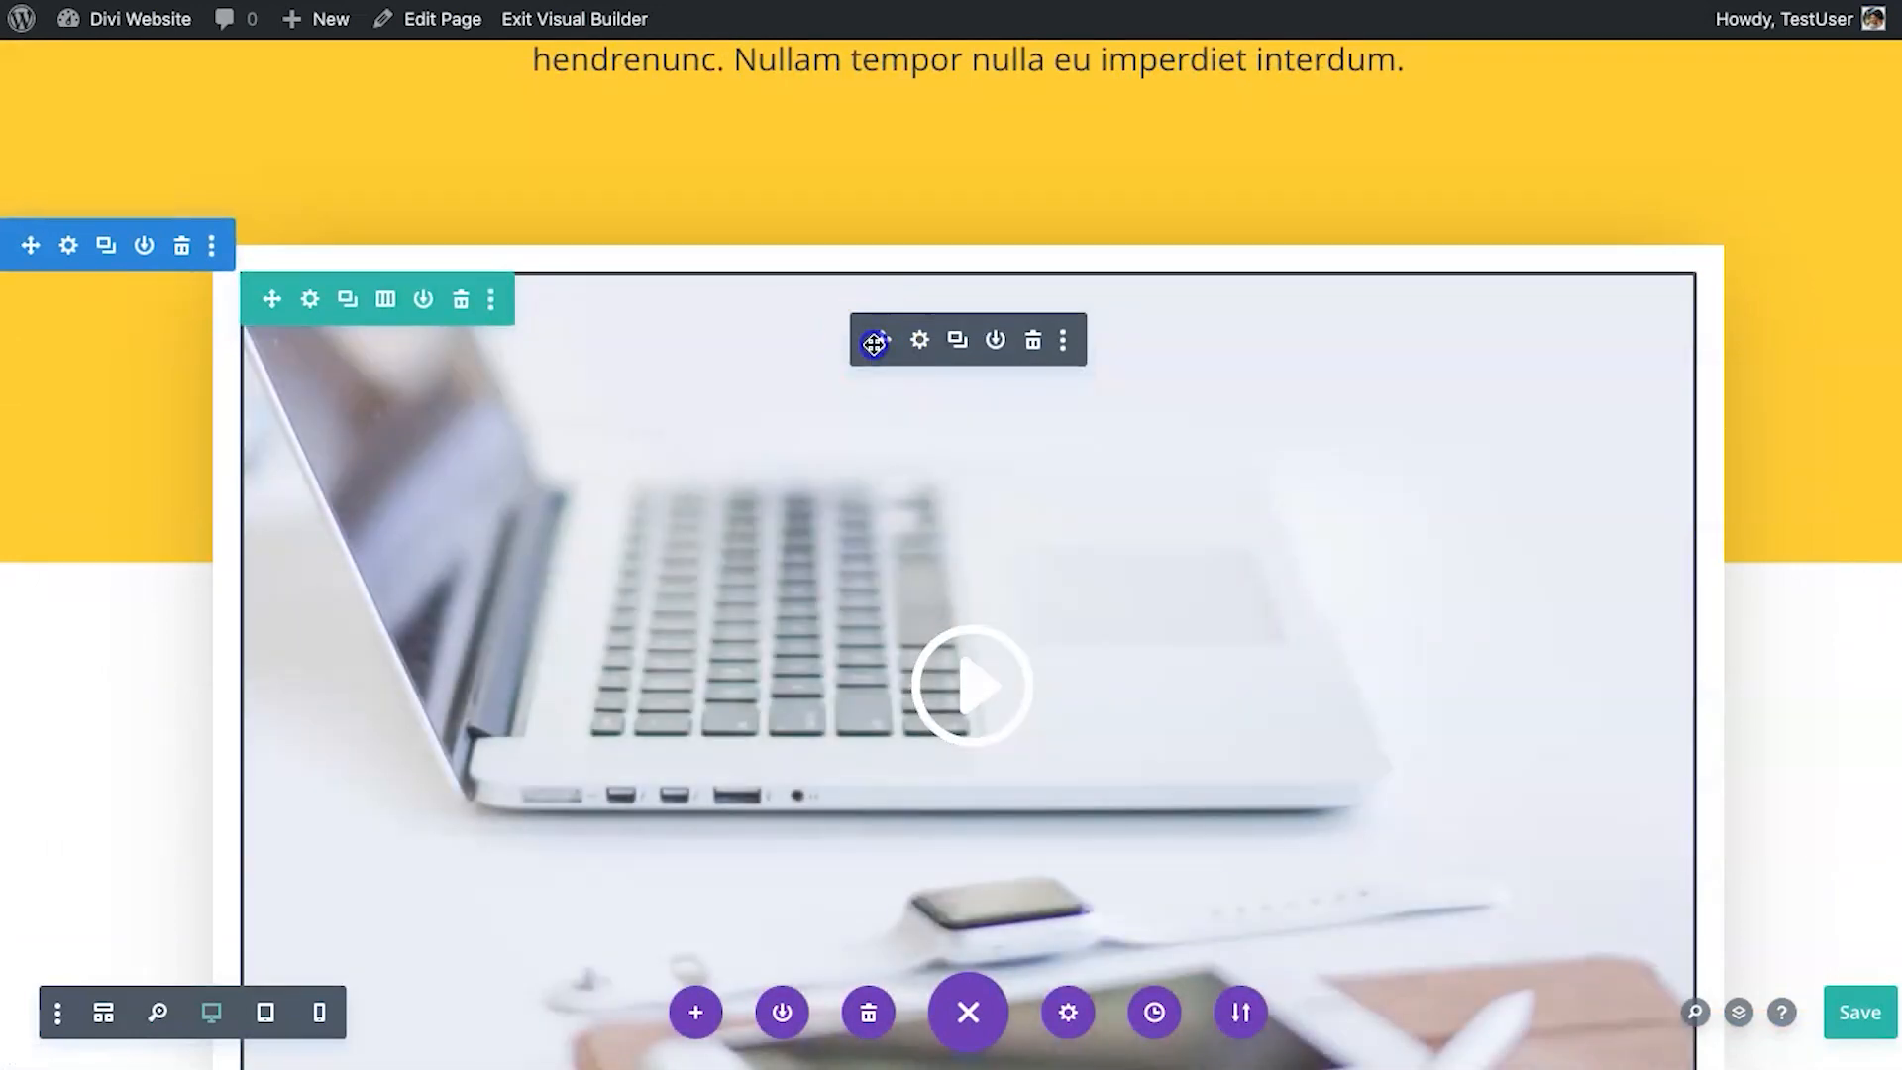
{"action": "left_click_drag", "start_coordinate": [871, 340], "coordinate": [931, 210]}
{"action": "scroll", "coordinate": [872, 341], "scroll_direction": "down", "scroll_amount": 15}
{"action": "scroll", "coordinate": [871, 342], "scroll_direction": "up", "scroll_amount": 3}
{"action": "scroll", "coordinate": [961, 389], "scroll_direction": "down", "scroll_amount": 7}
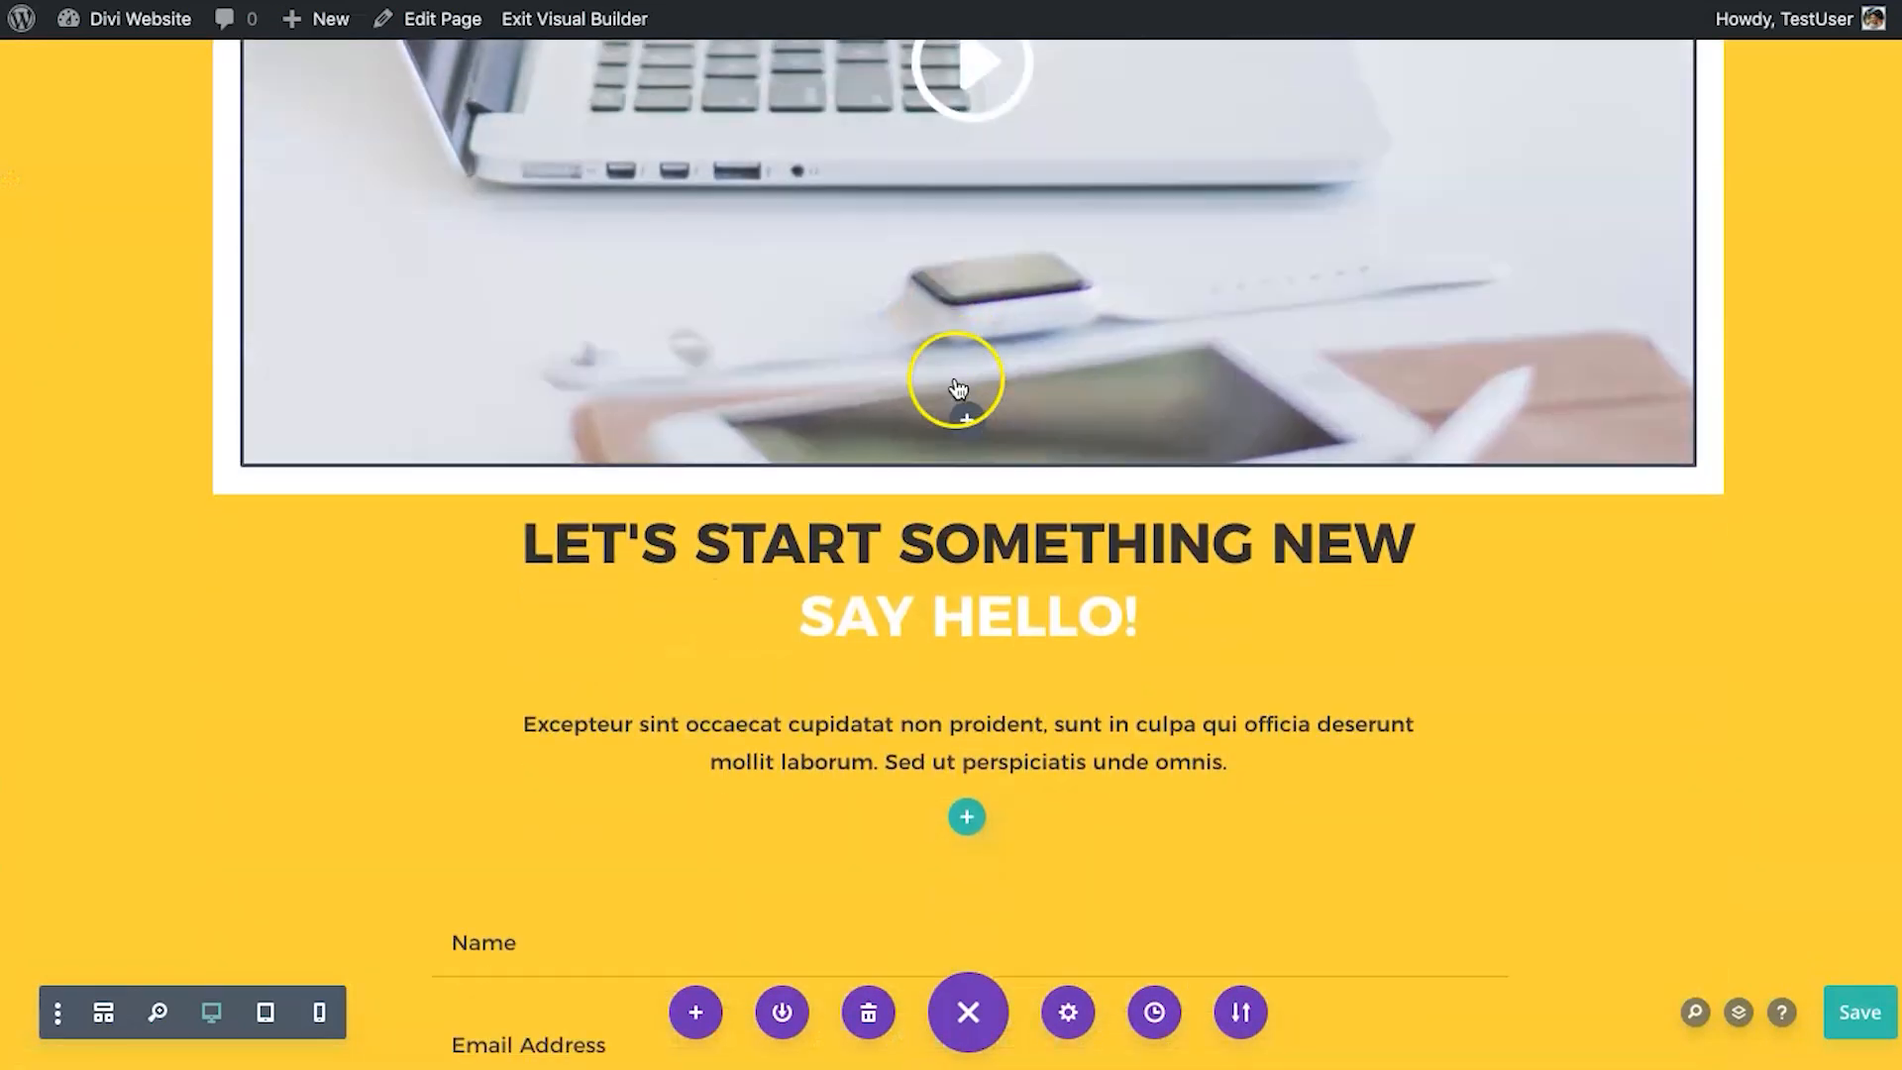
{"action": "scroll", "coordinate": [824, 329], "scroll_direction": "up", "scroll_amount": 6}
Delete all the remaining imported About sections below the home page's original contact form.
{"action": "scroll", "coordinate": [824, 329], "scroll_direction": "down", "scroll_amount": 20}
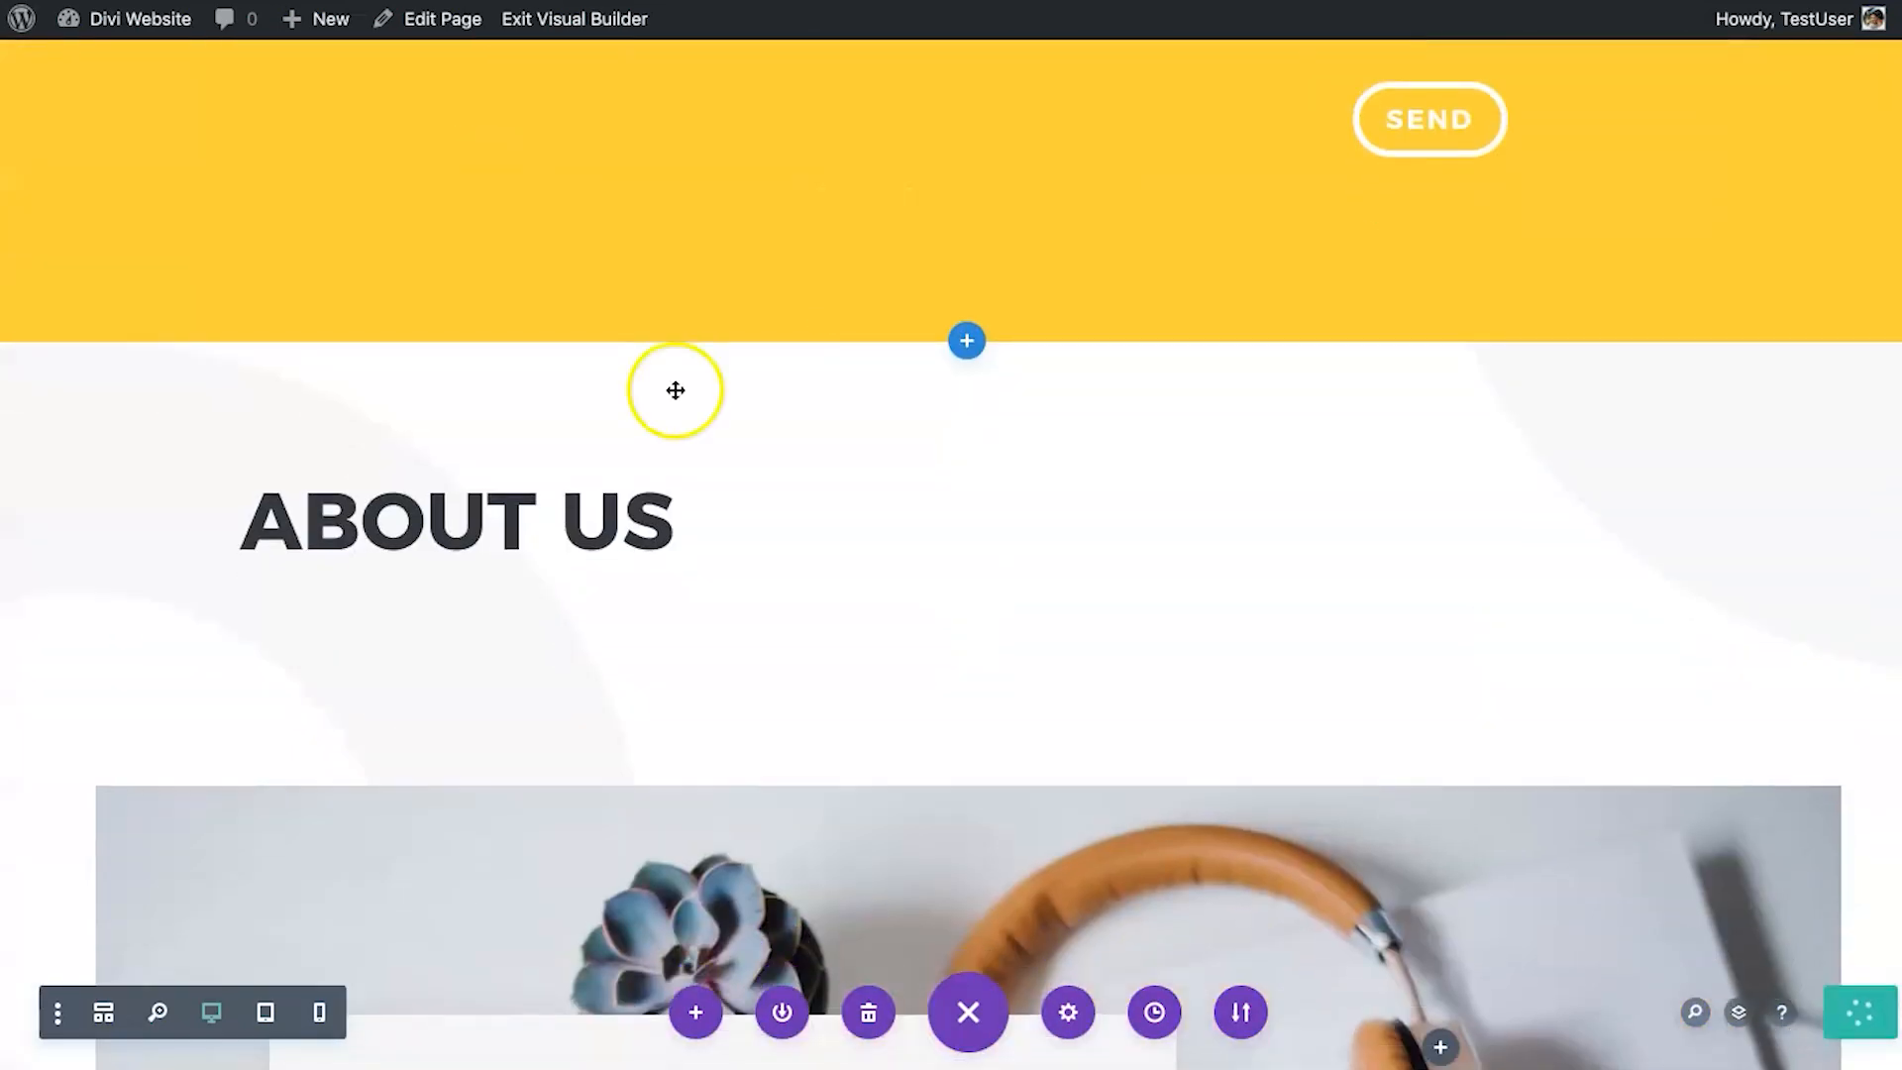
{"action": "left_click", "coordinate": [184, 368]}
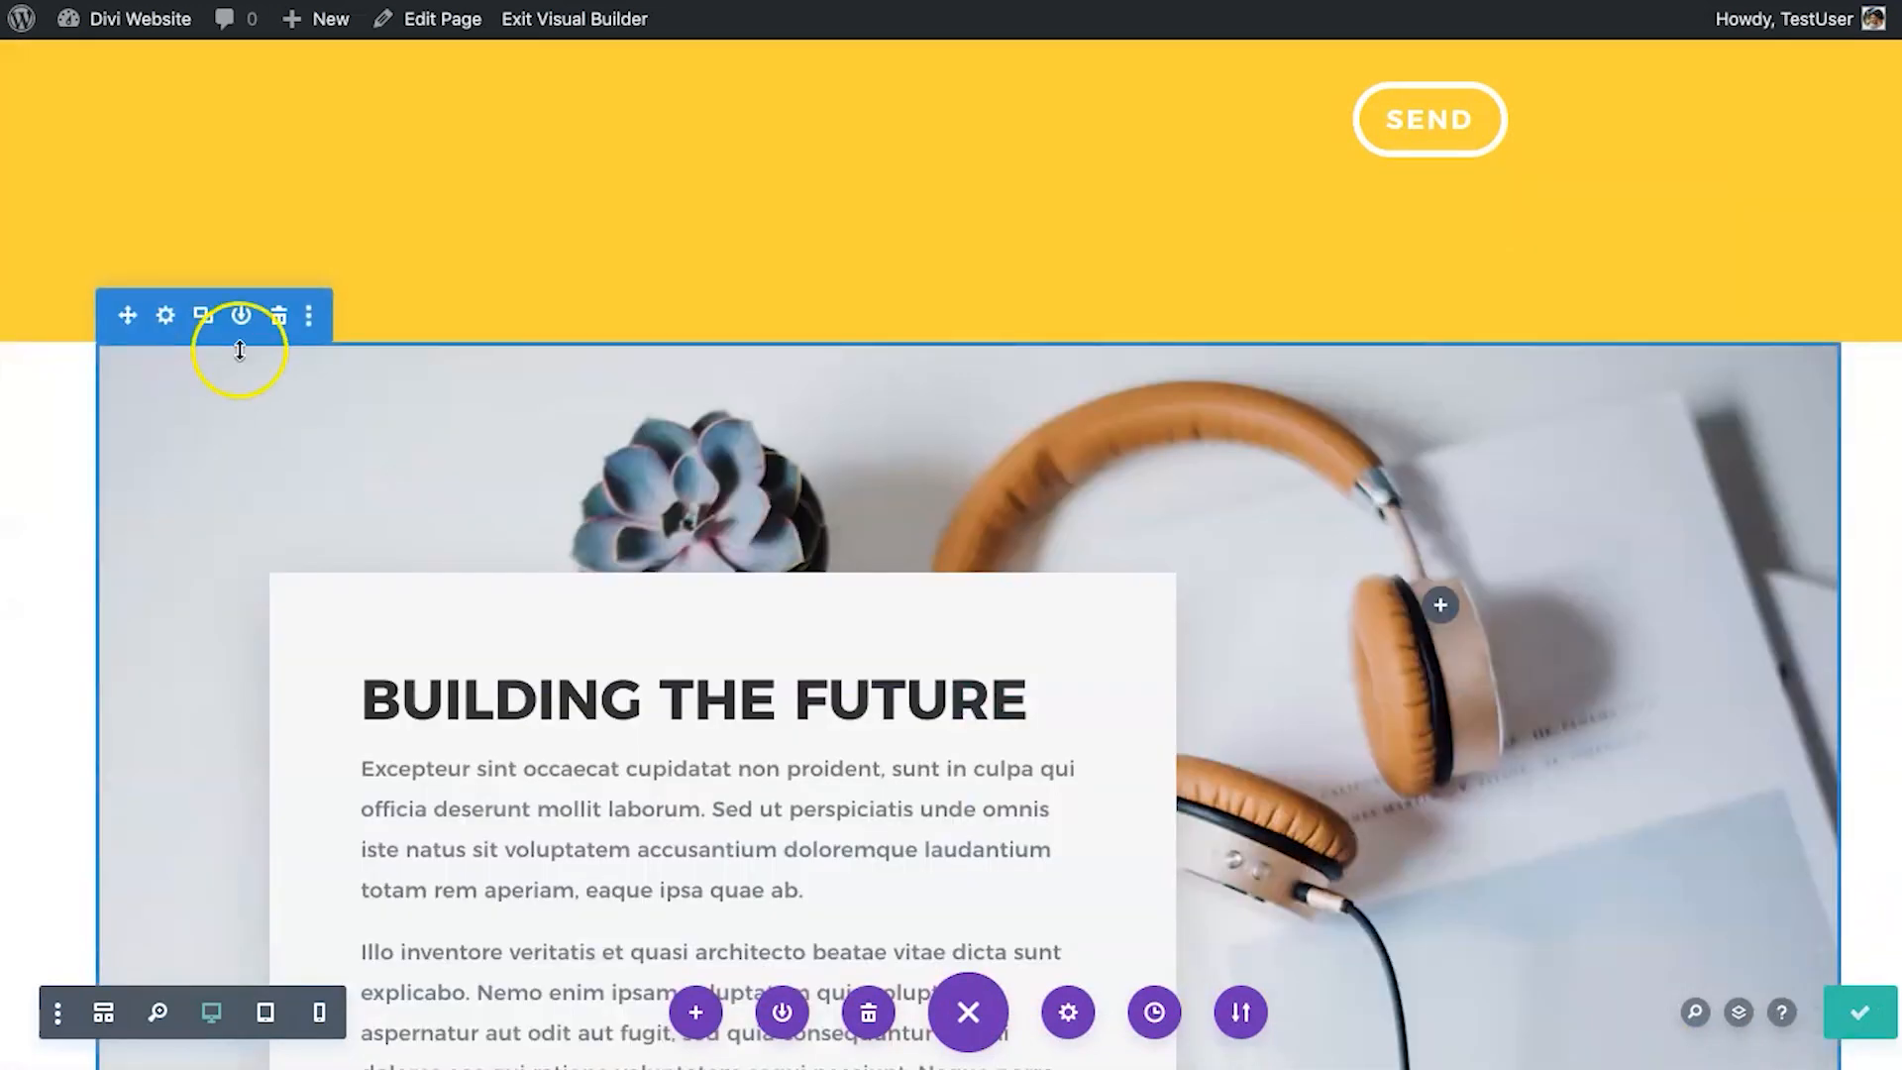
{"action": "left_click", "coordinate": [280, 319]}
{"action": "left_click", "coordinate": [181, 368]}
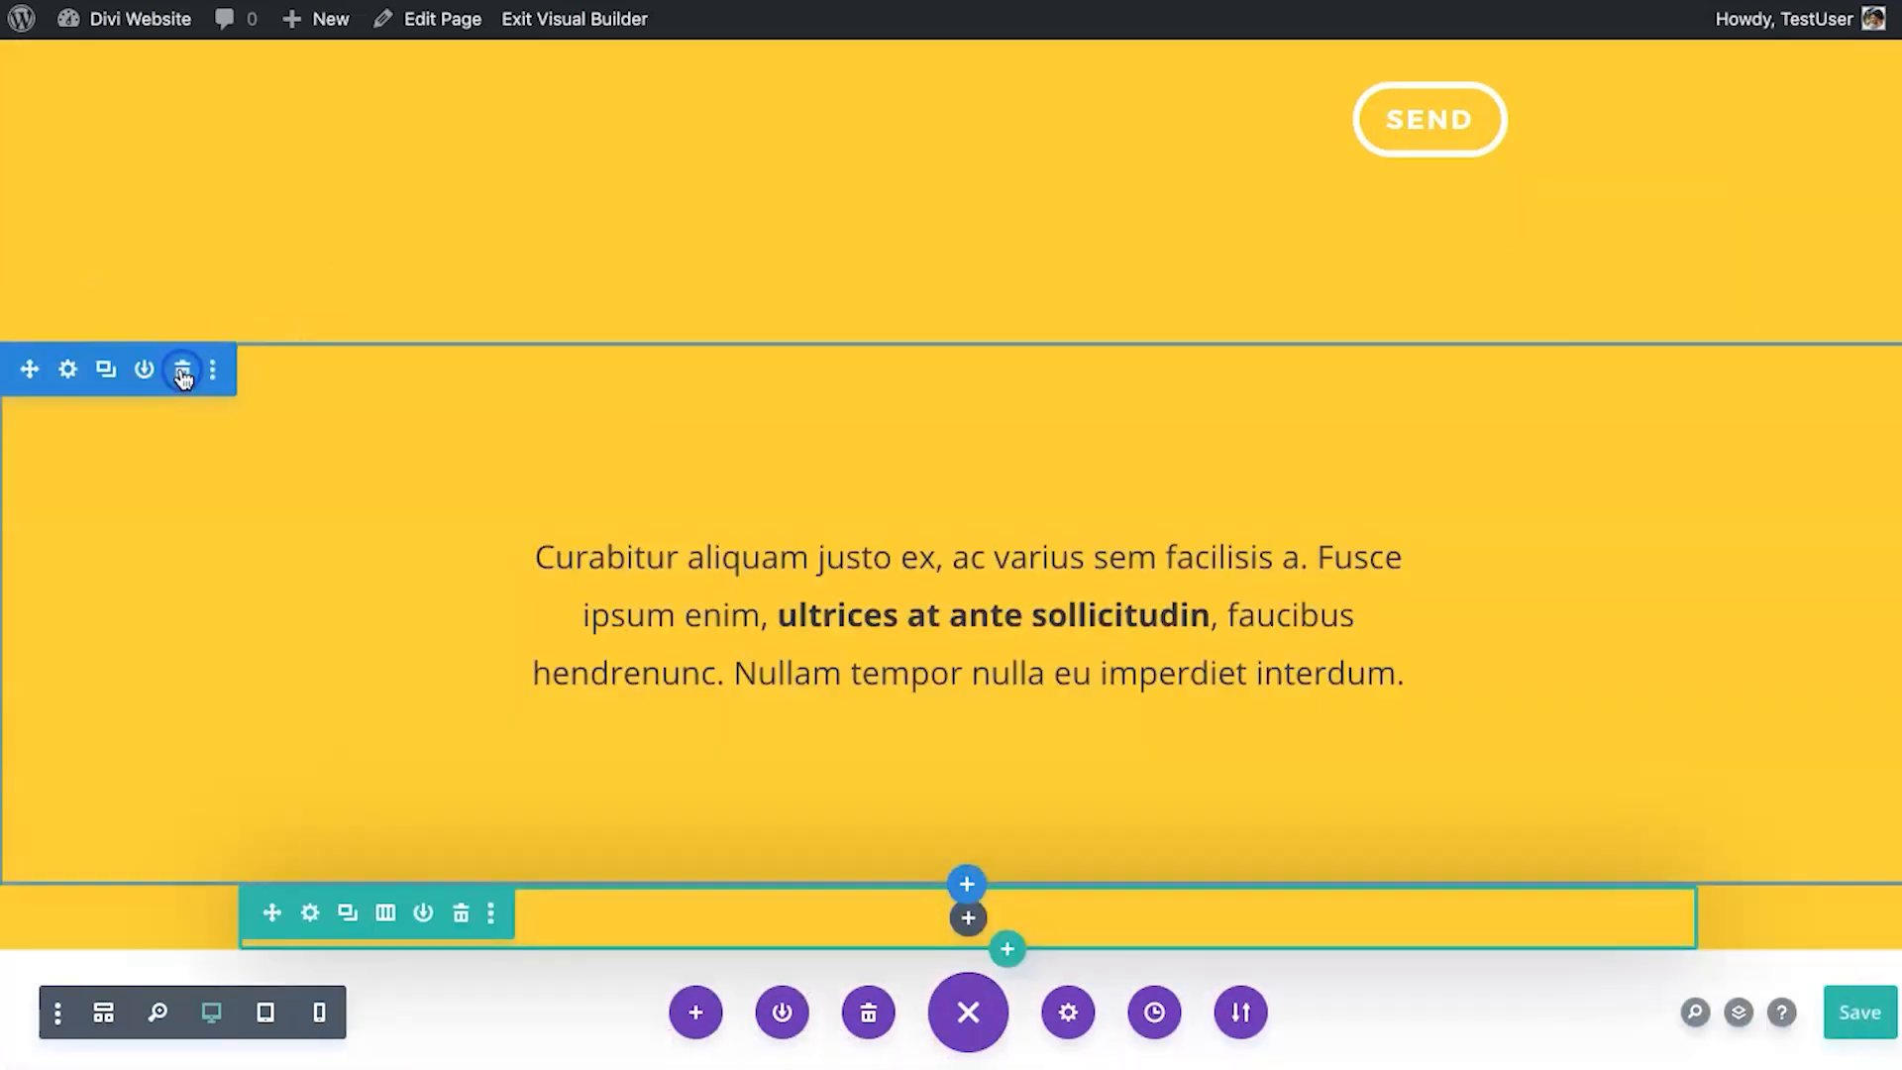
{"action": "scroll", "coordinate": [242, 517], "scroll_direction": "down", "scroll_amount": 5}
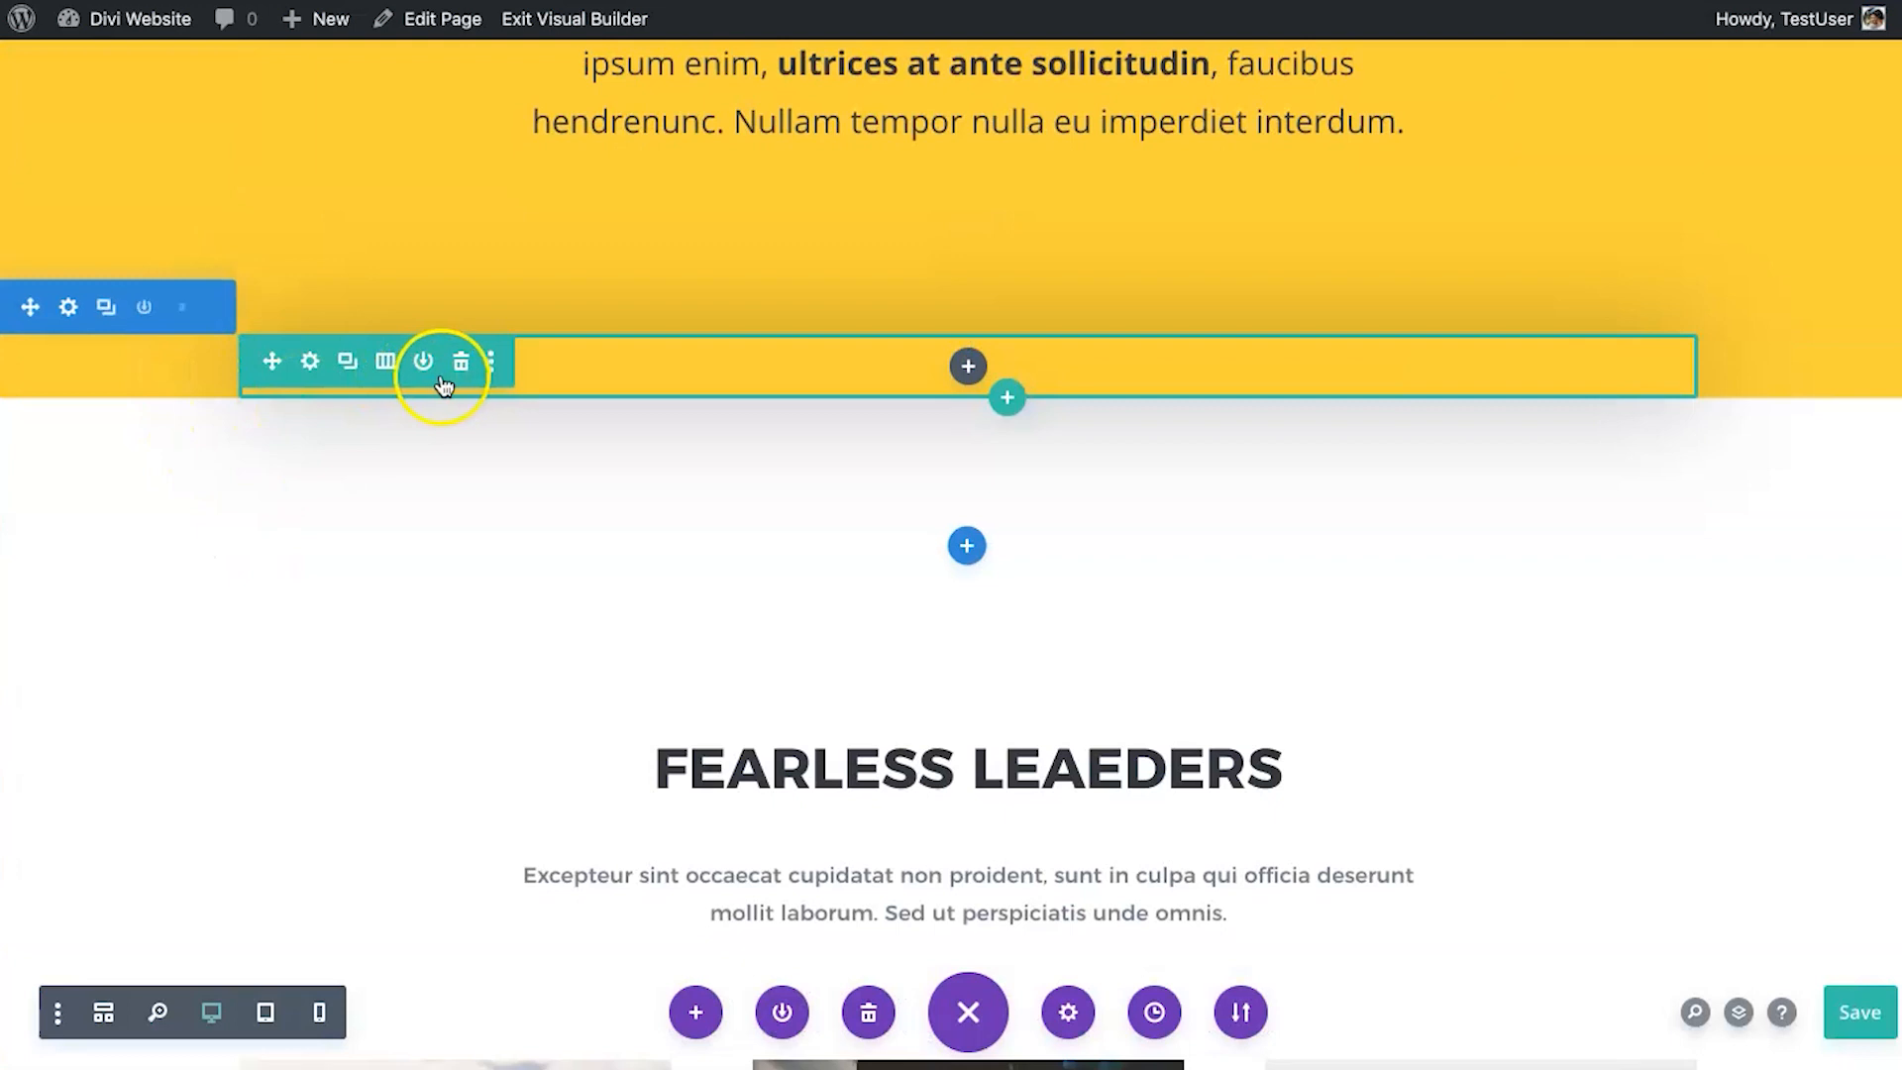
{"action": "left_click", "coordinate": [451, 374]}
{"action": "left_click", "coordinate": [180, 308]}
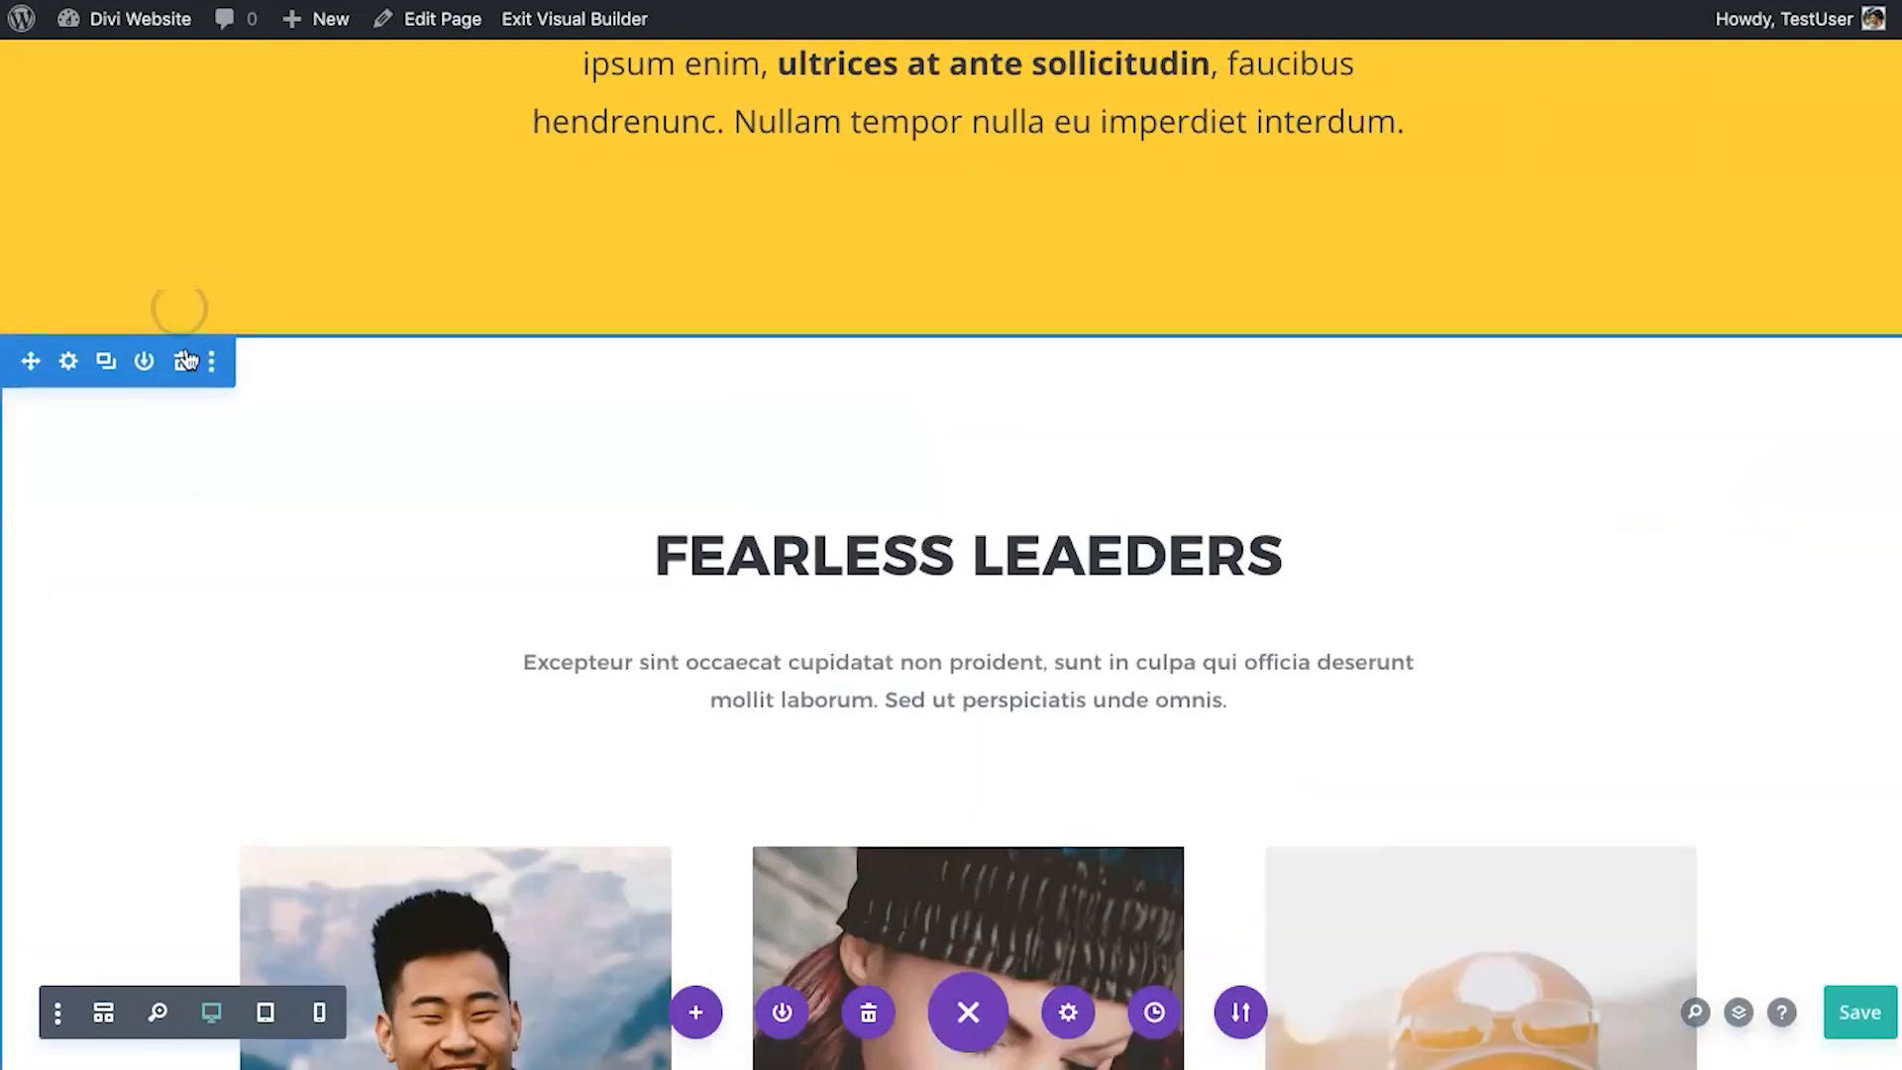
{"action": "left_click", "coordinate": [186, 363]}
{"action": "left_click", "coordinate": [187, 363]}
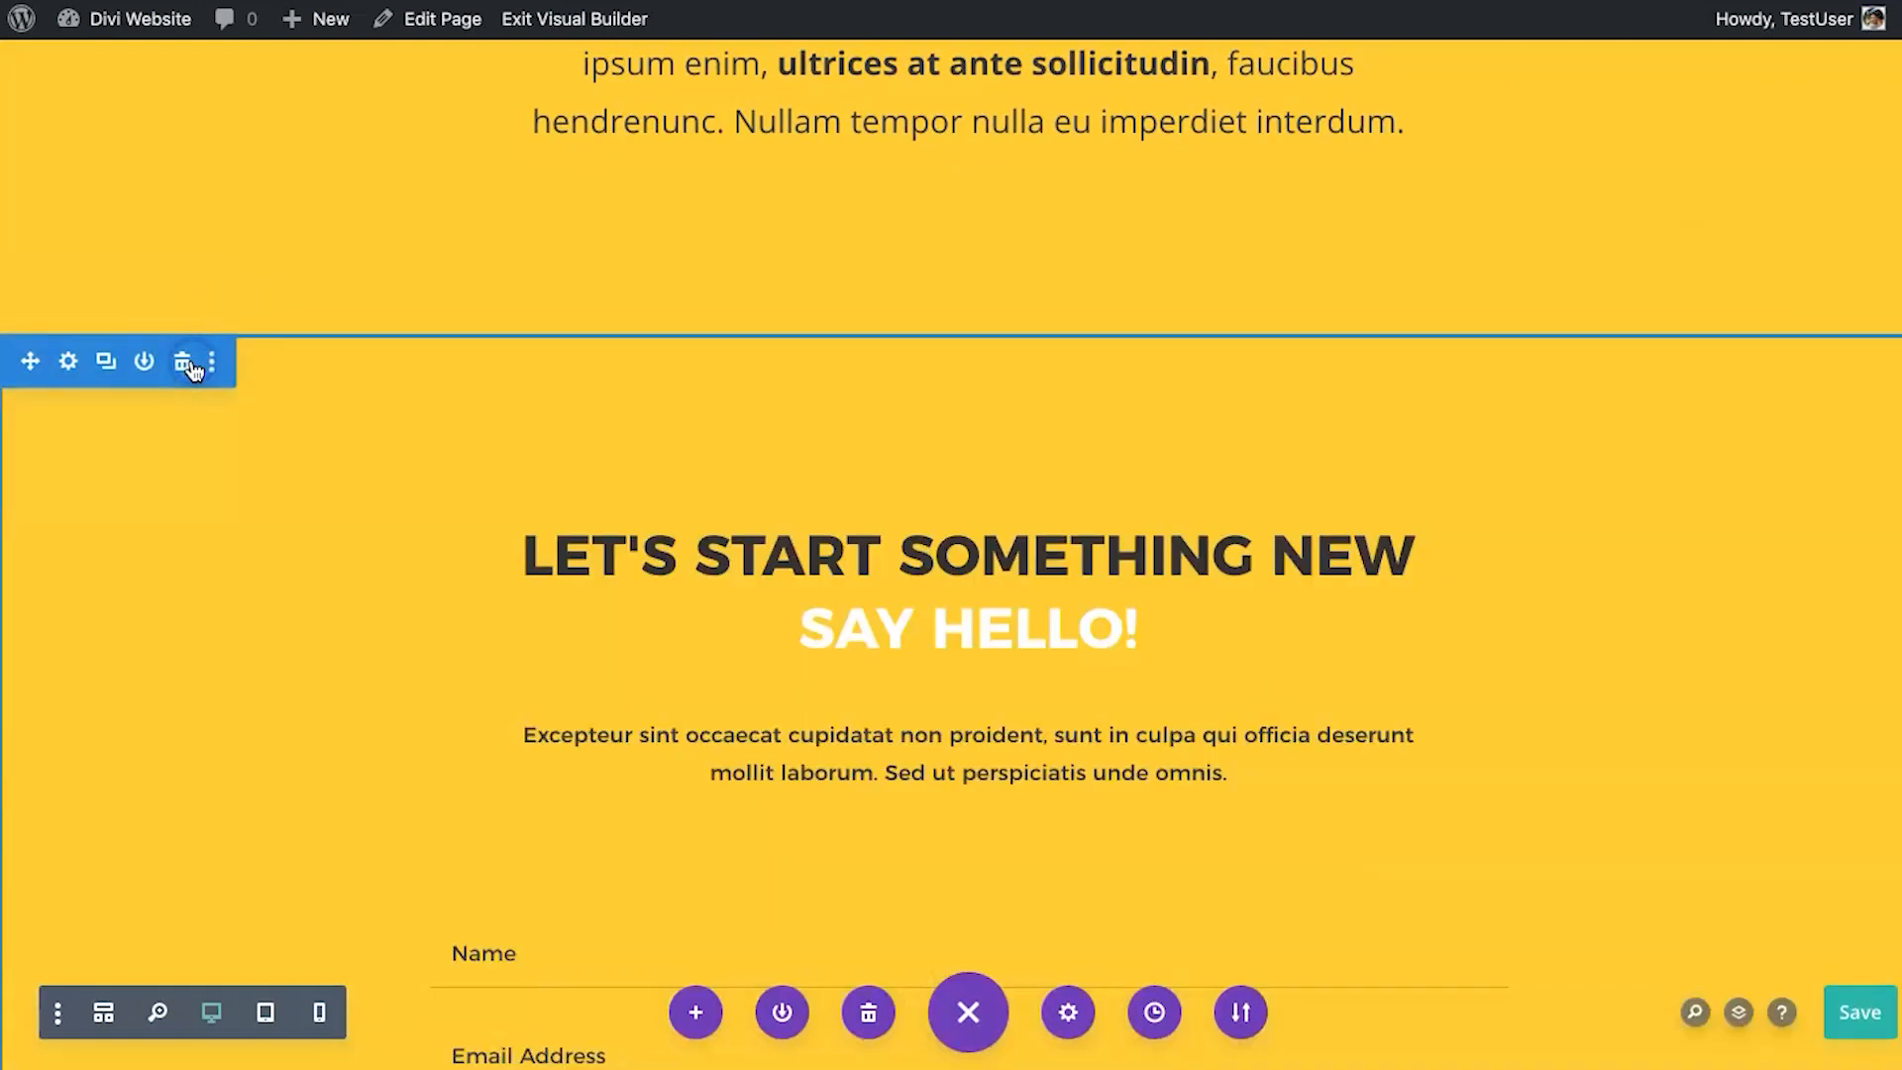
{"action": "left_click", "coordinate": [186, 363]}
Check the relocated video module in its place above the contact form and save the home page.
{"action": "scroll", "coordinate": [891, 681], "scroll_direction": "up", "scroll_amount": 20}
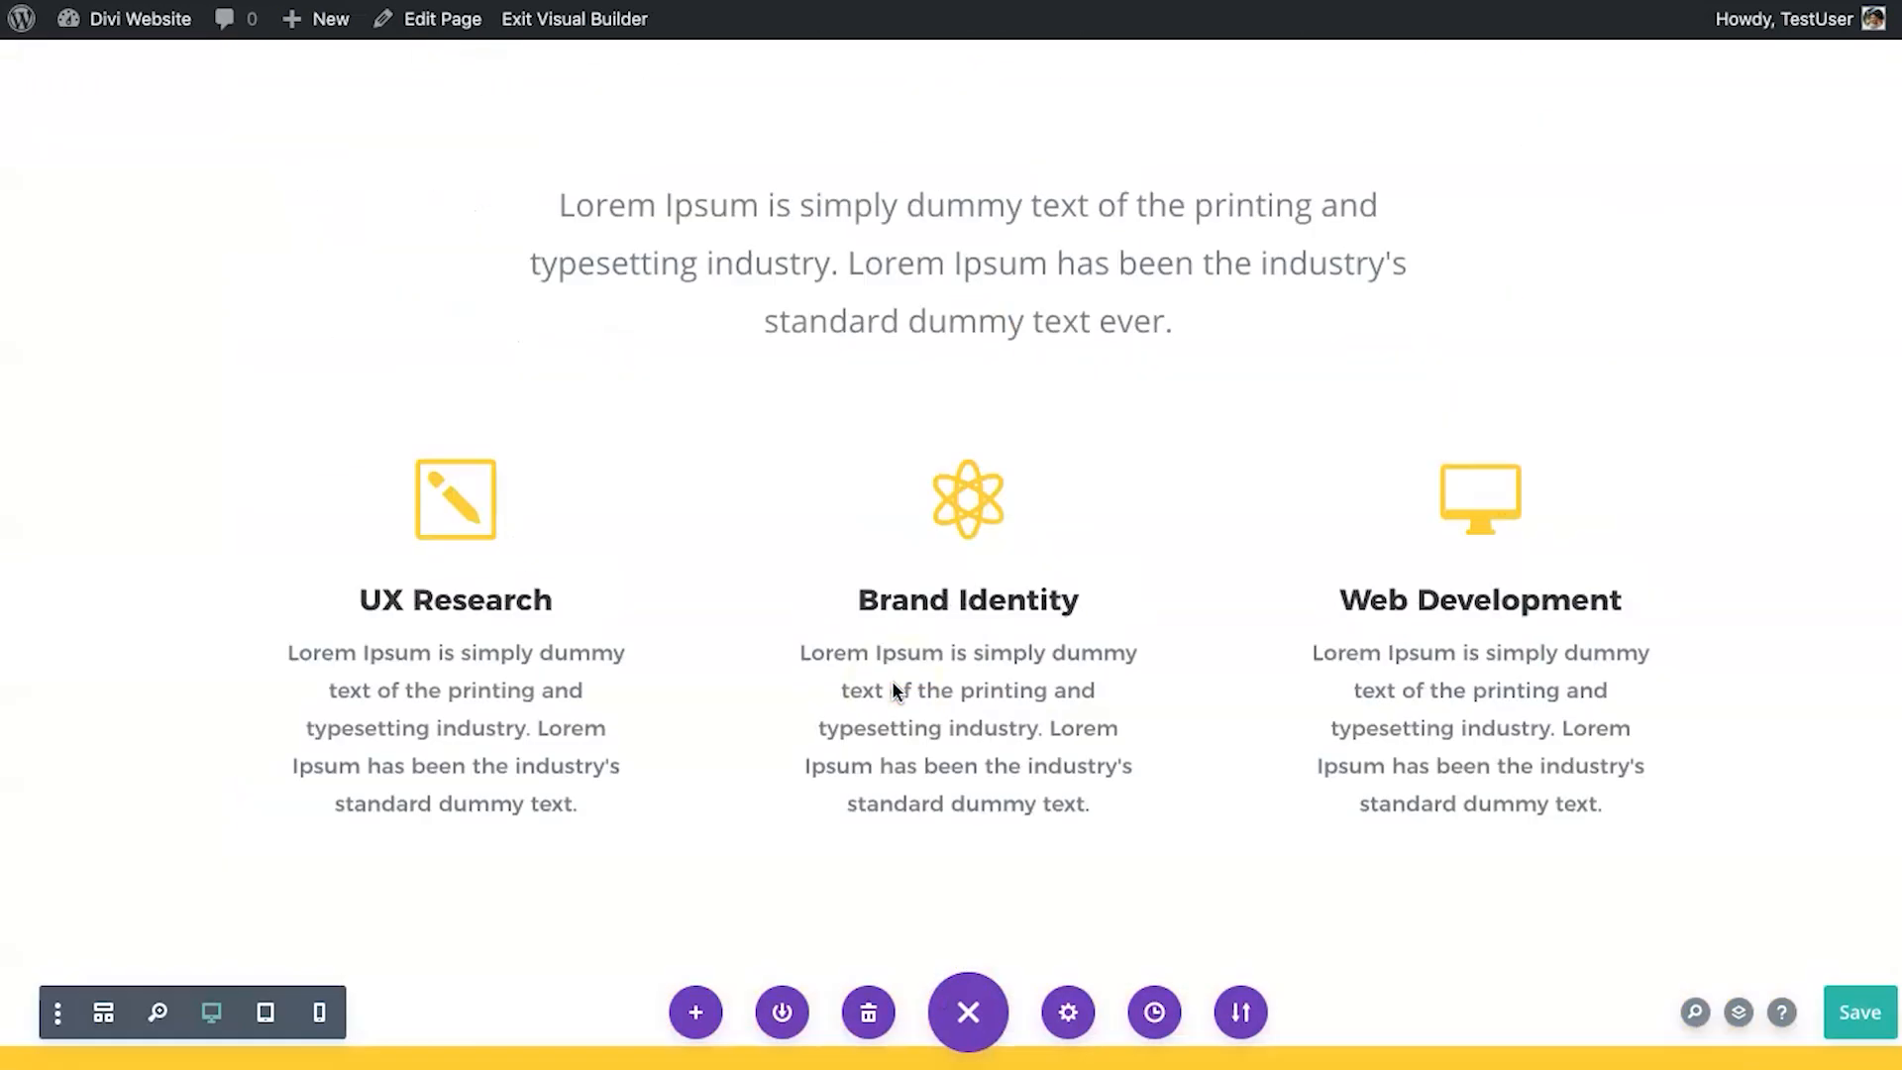
{"action": "scroll", "coordinate": [891, 680], "scroll_direction": "down", "scroll_amount": 15}
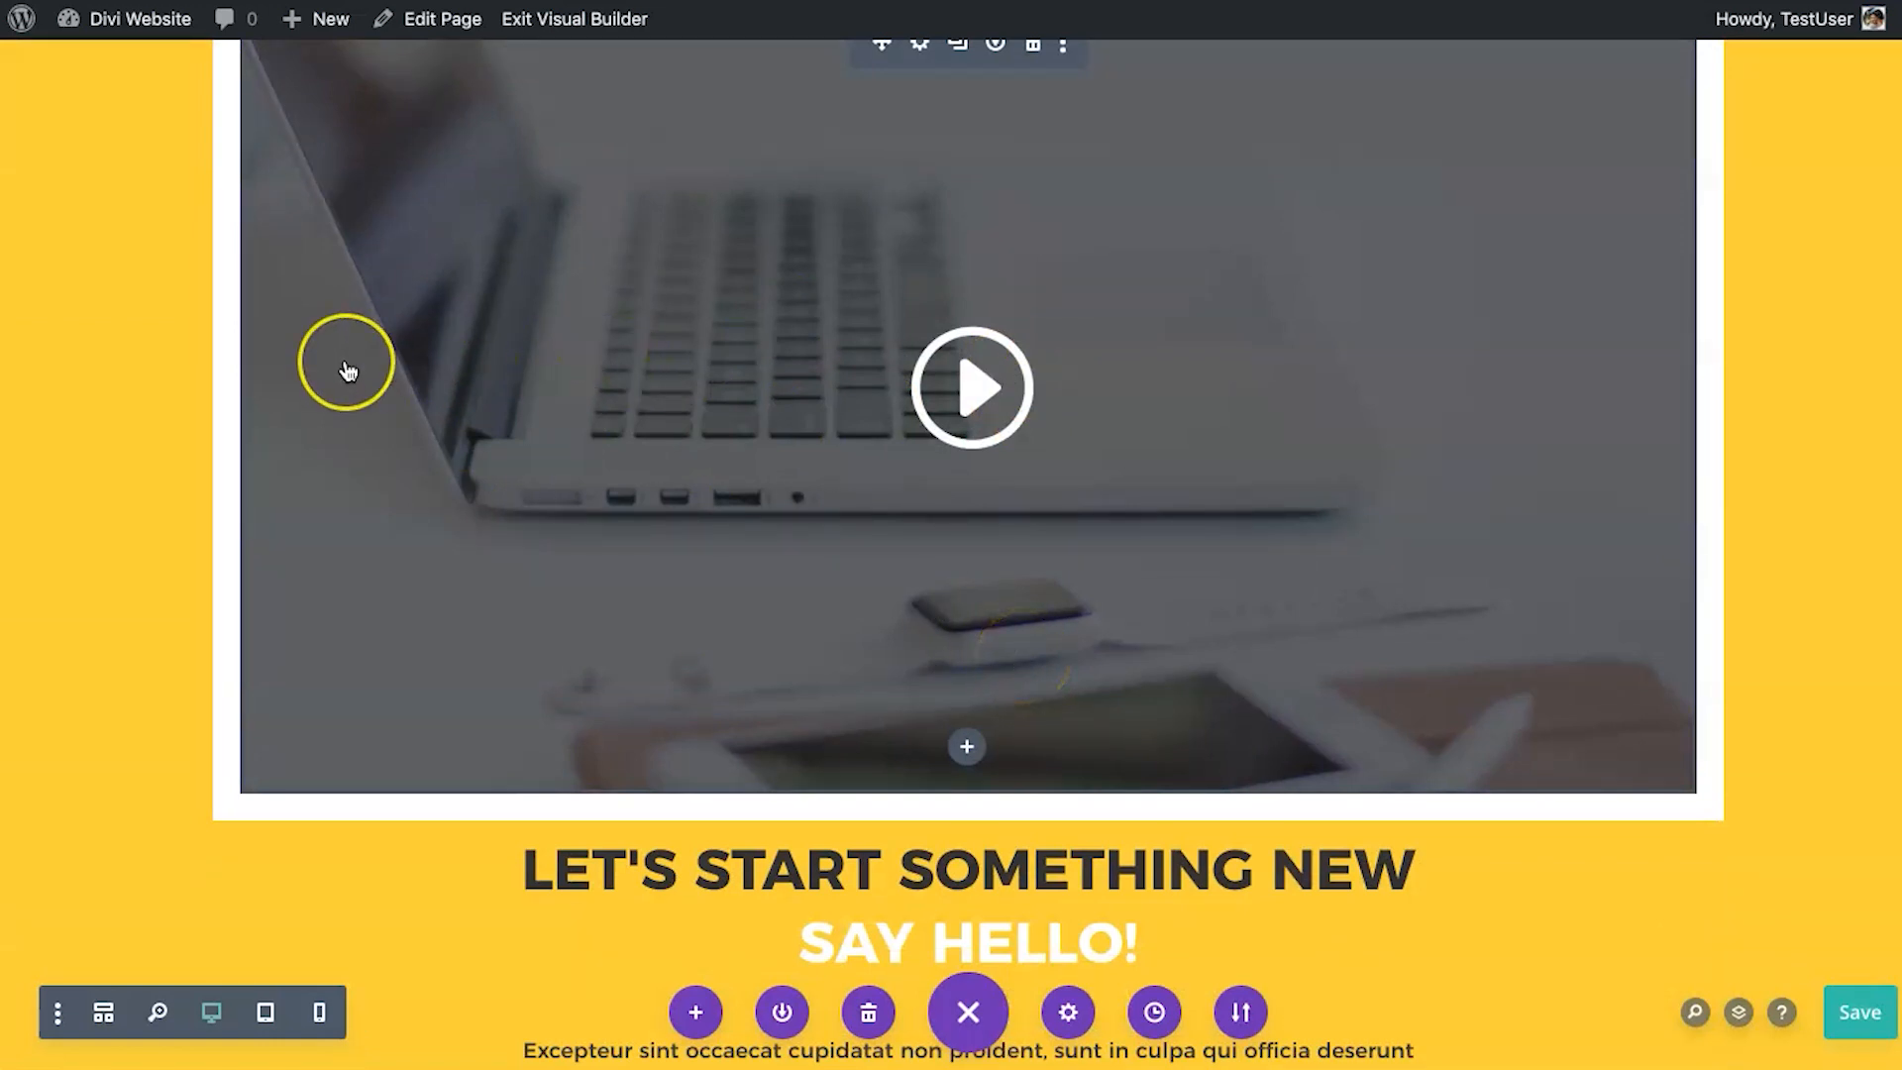
{"action": "scroll", "coordinate": [349, 372], "scroll_direction": "up", "scroll_amount": 5}
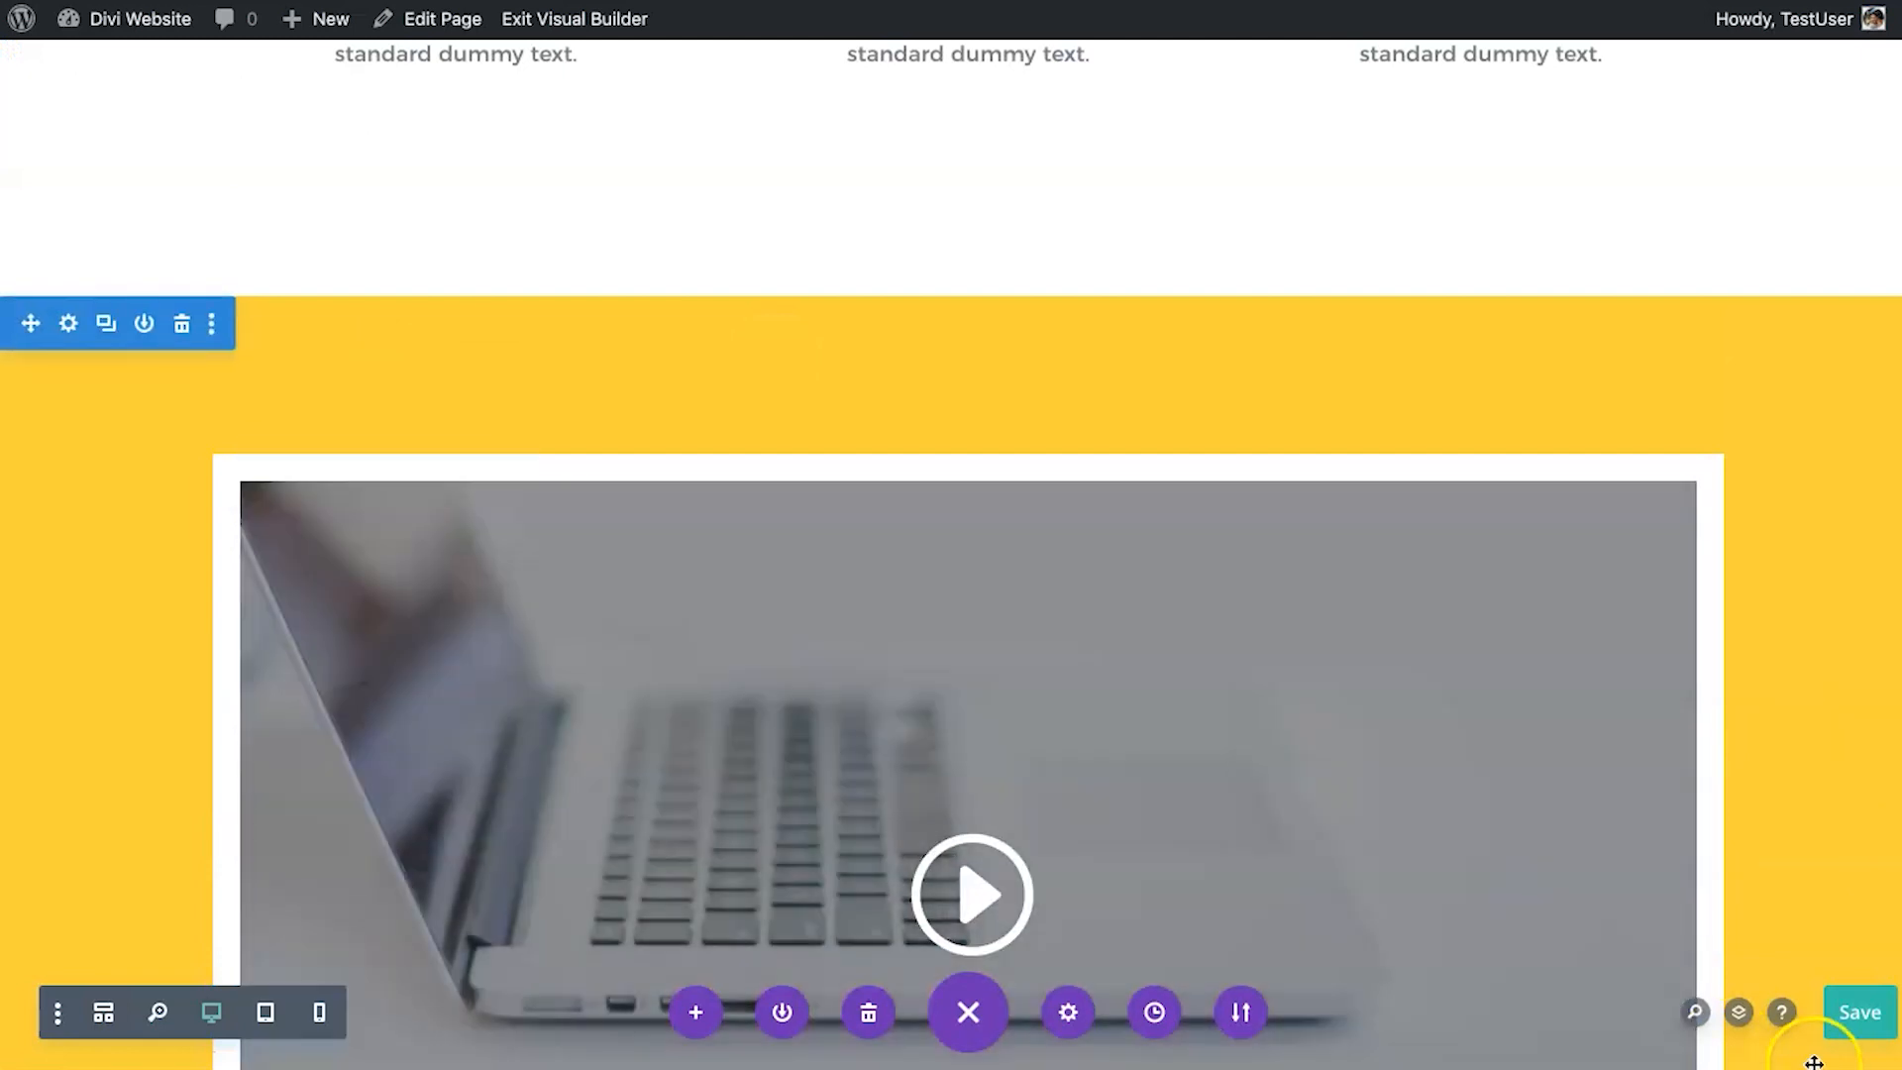
{"action": "left_click", "coordinate": [1860, 1017]}
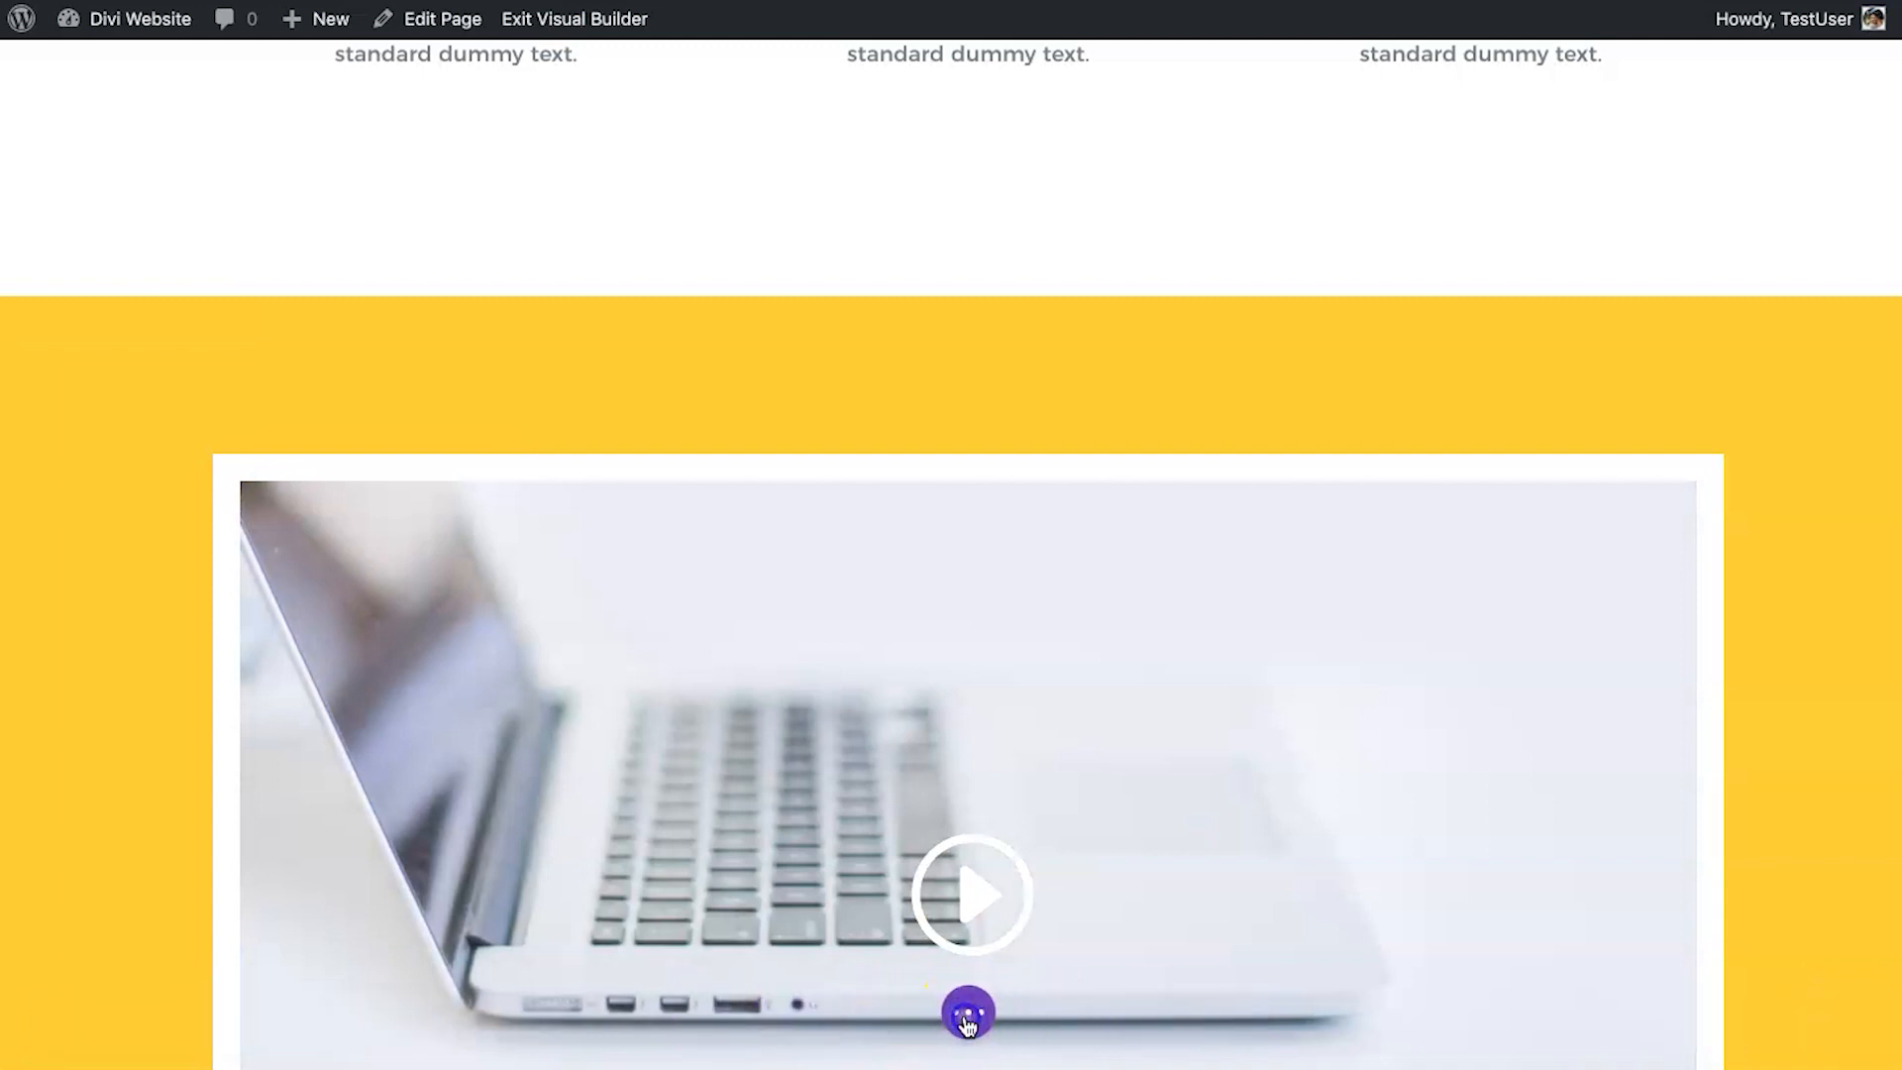
Examine the title, excerpt and featured image options in the home page's settings.
{"action": "left_click", "coordinate": [968, 1014]}
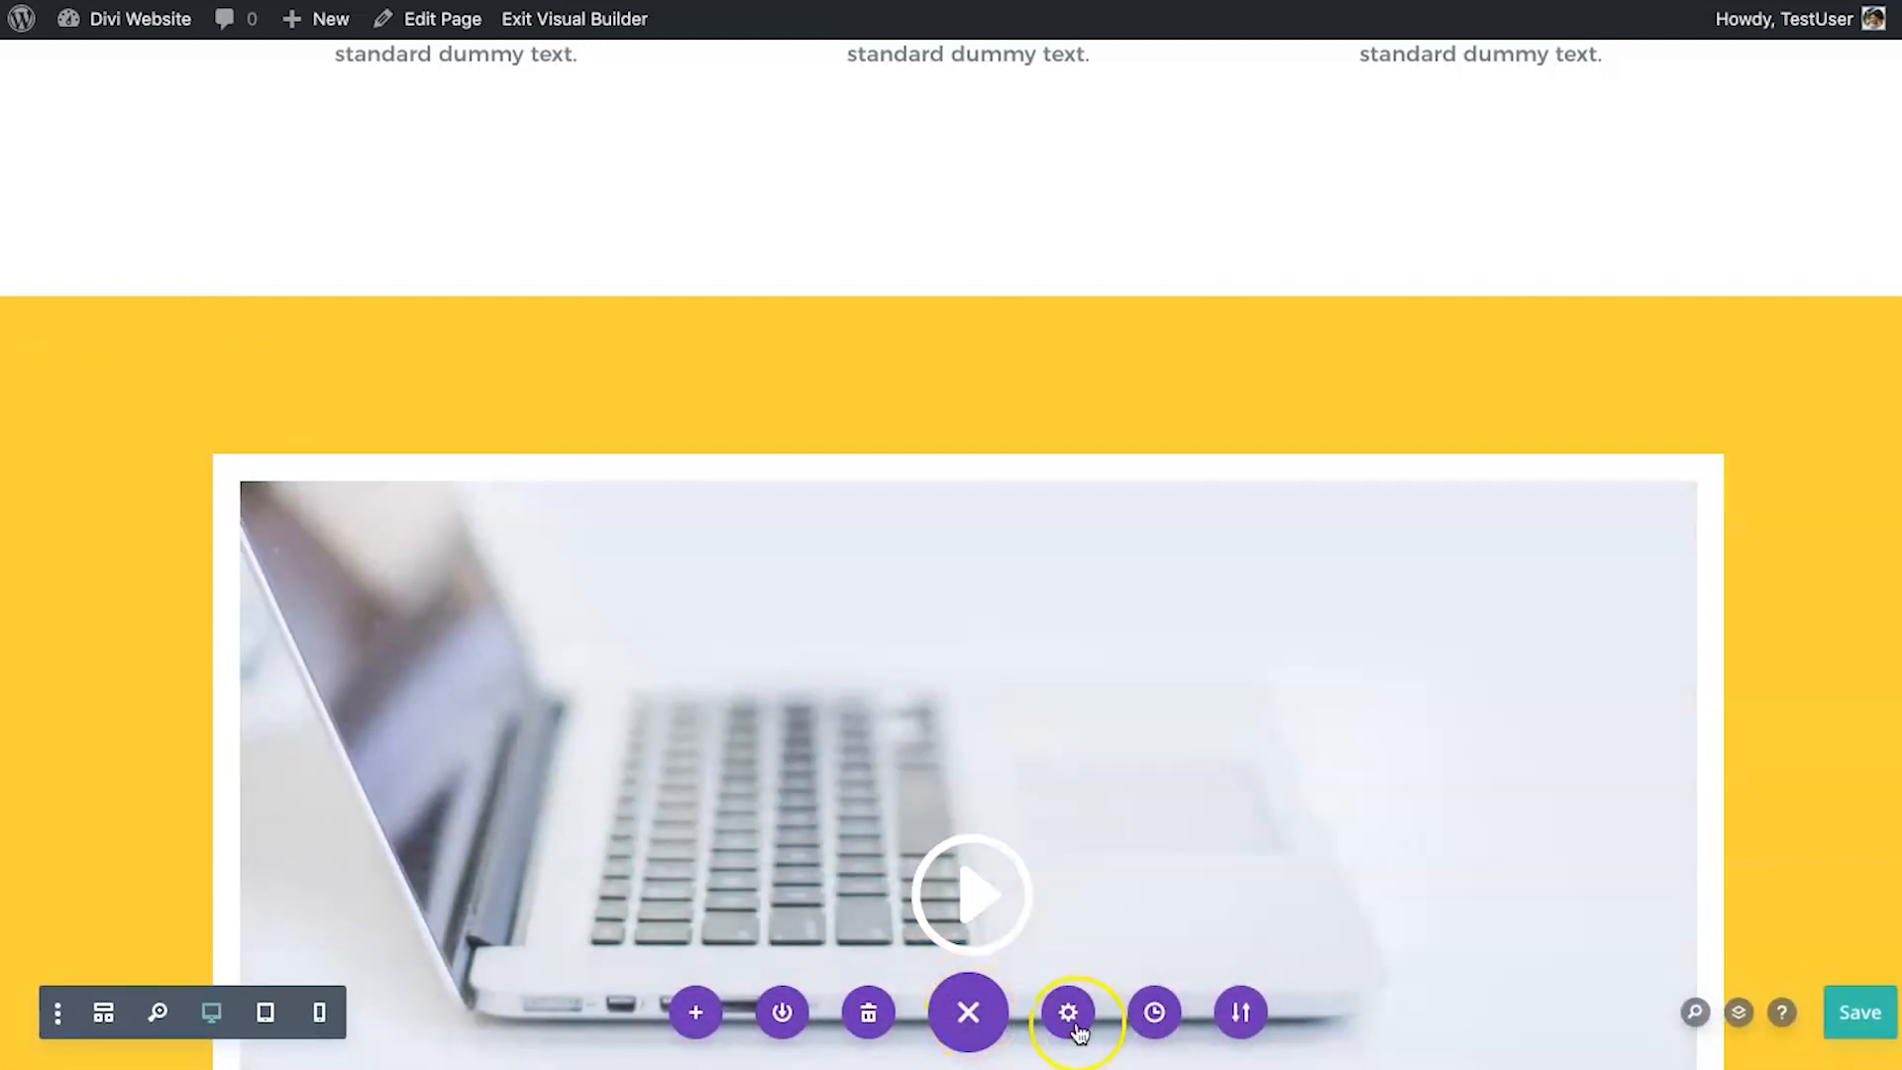
{"action": "left_click", "coordinate": [1089, 1030]}
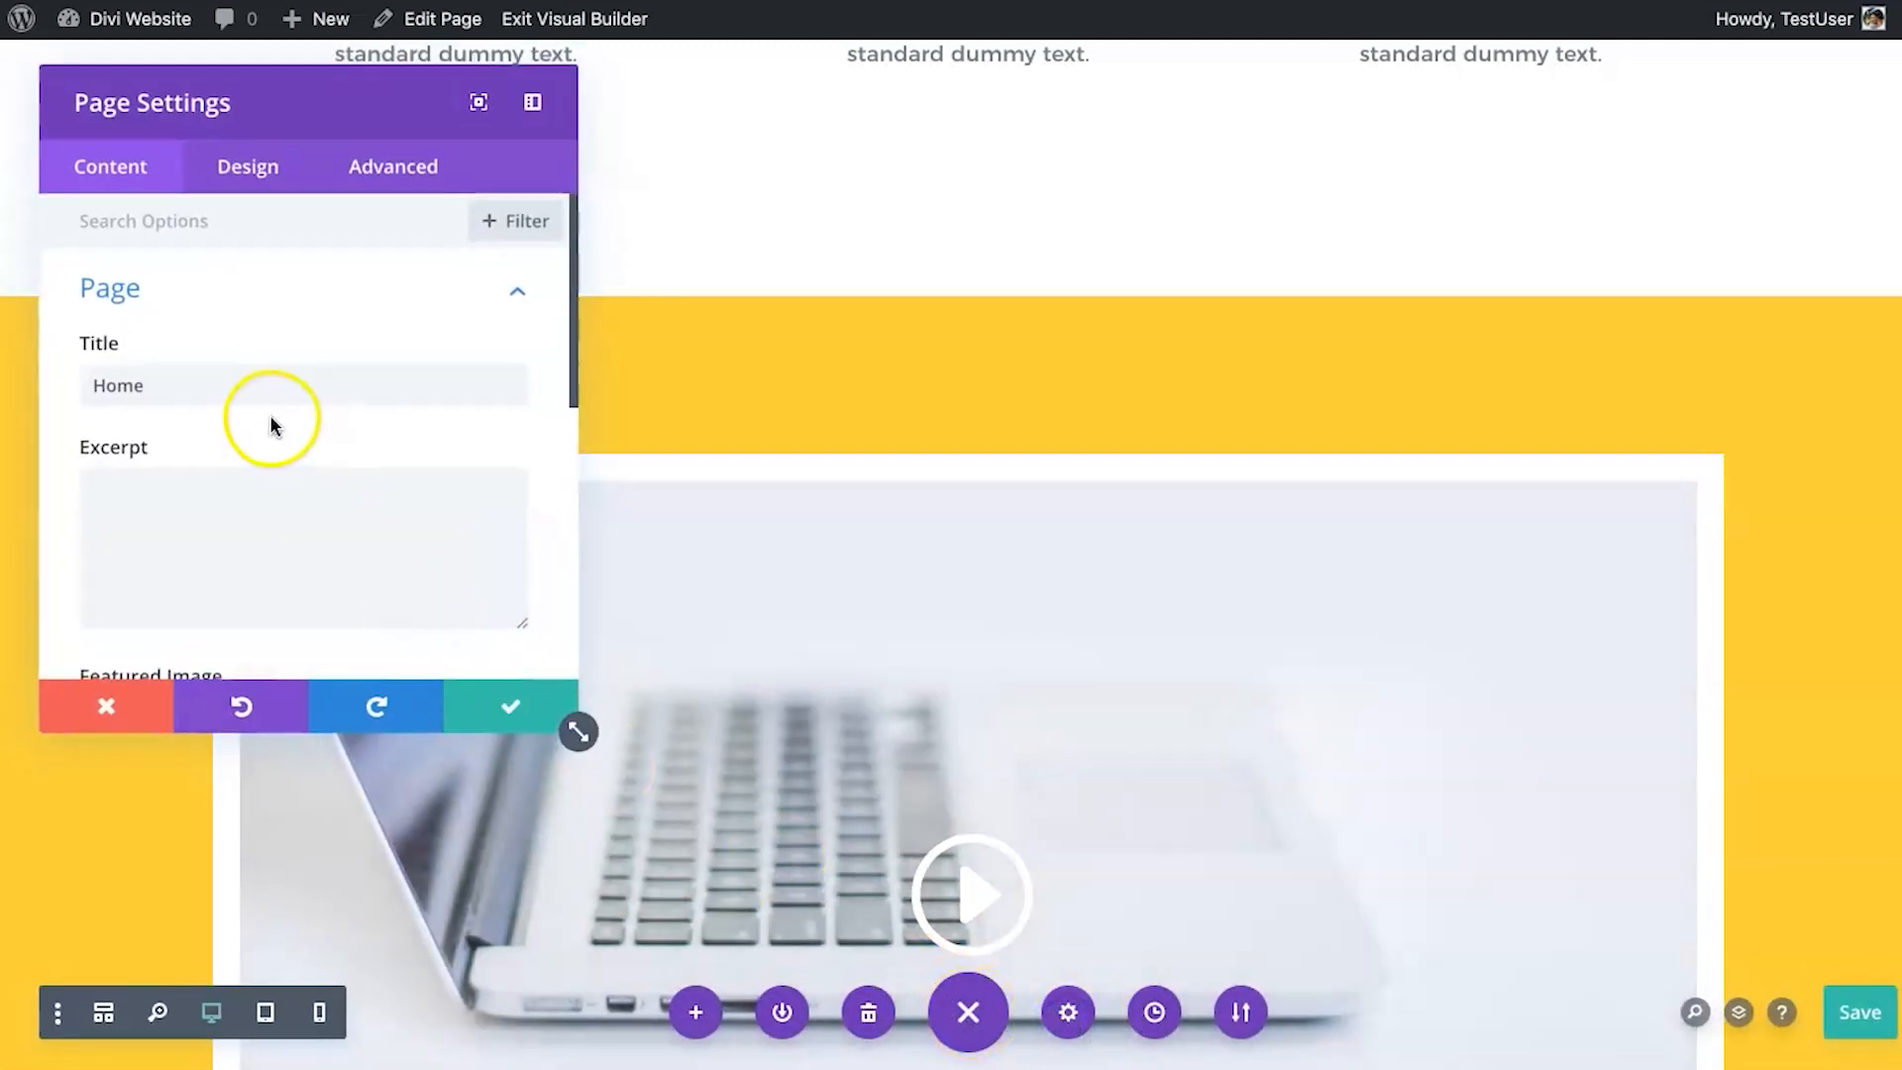
{"action": "left_click", "coordinate": [160, 388]}
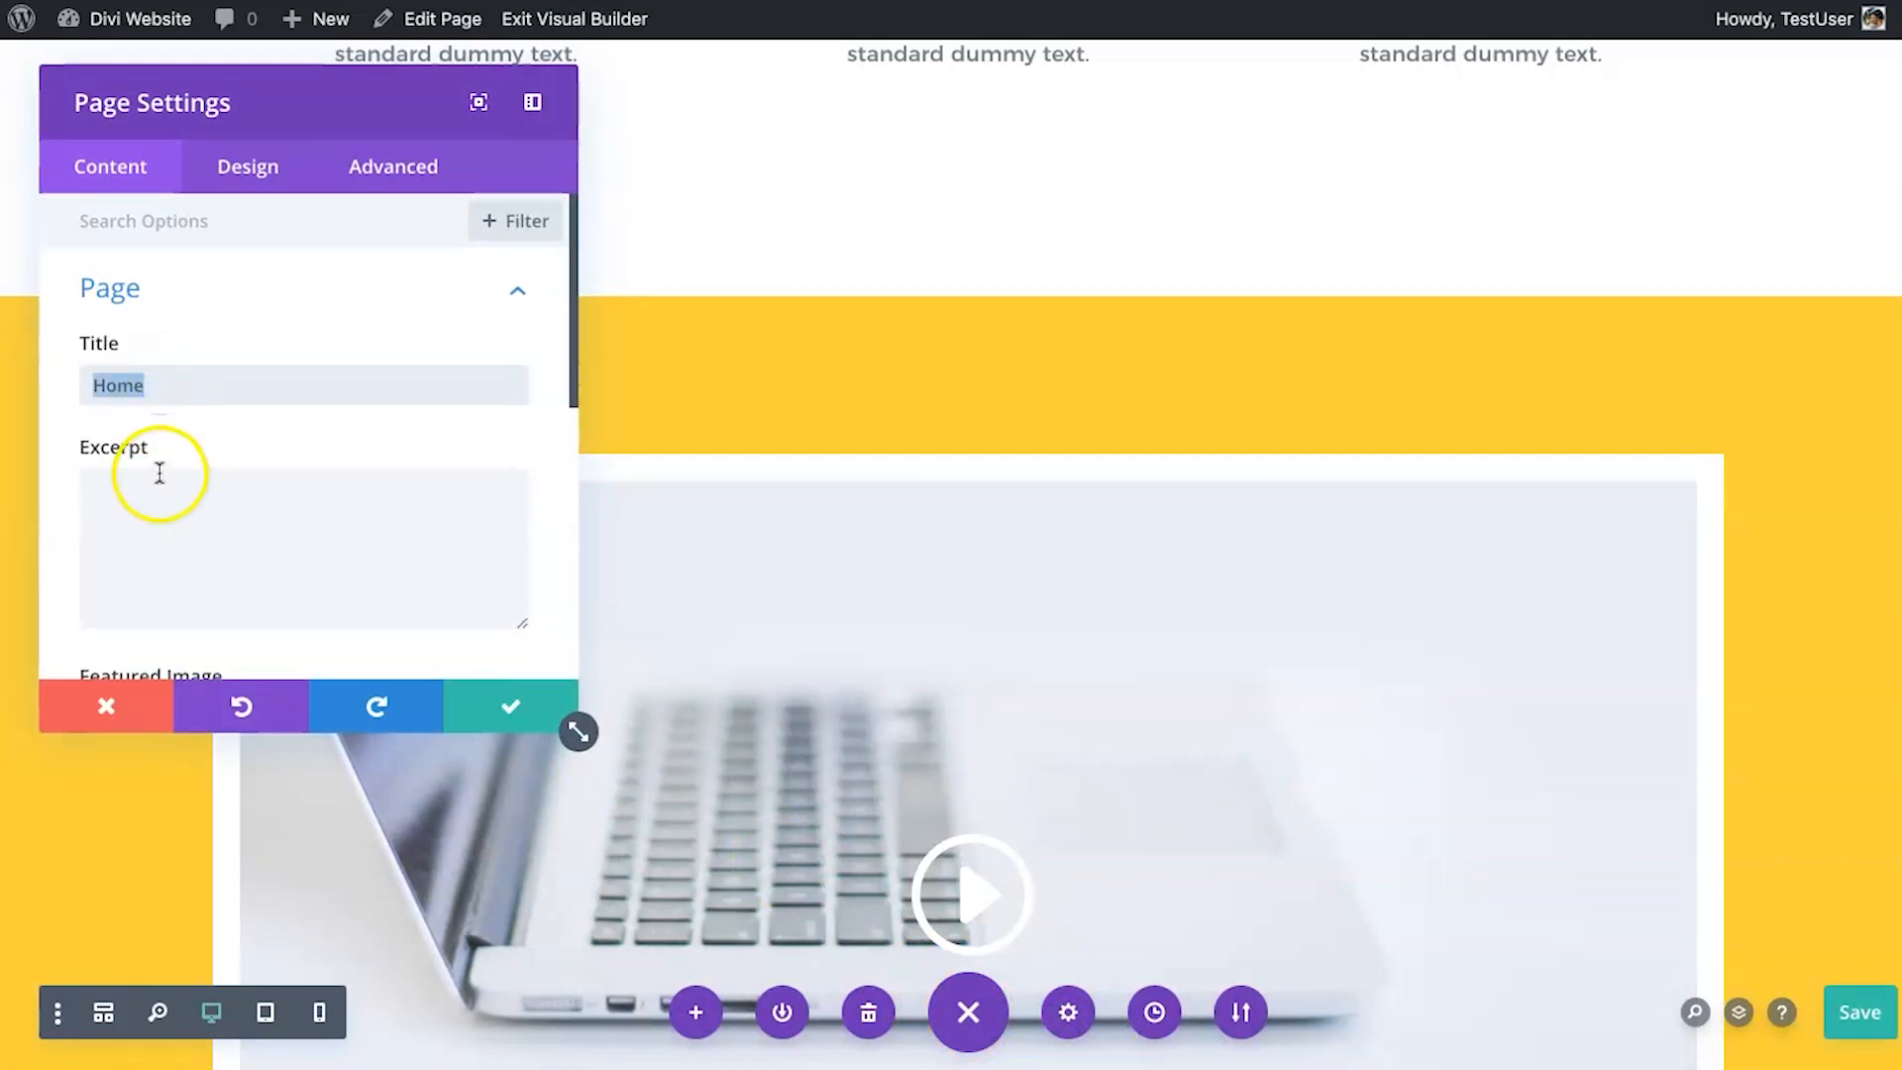
{"action": "scroll", "coordinate": [159, 474], "scroll_direction": "down", "scroll_amount": 2}
{"action": "left_click", "coordinate": [195, 403]}
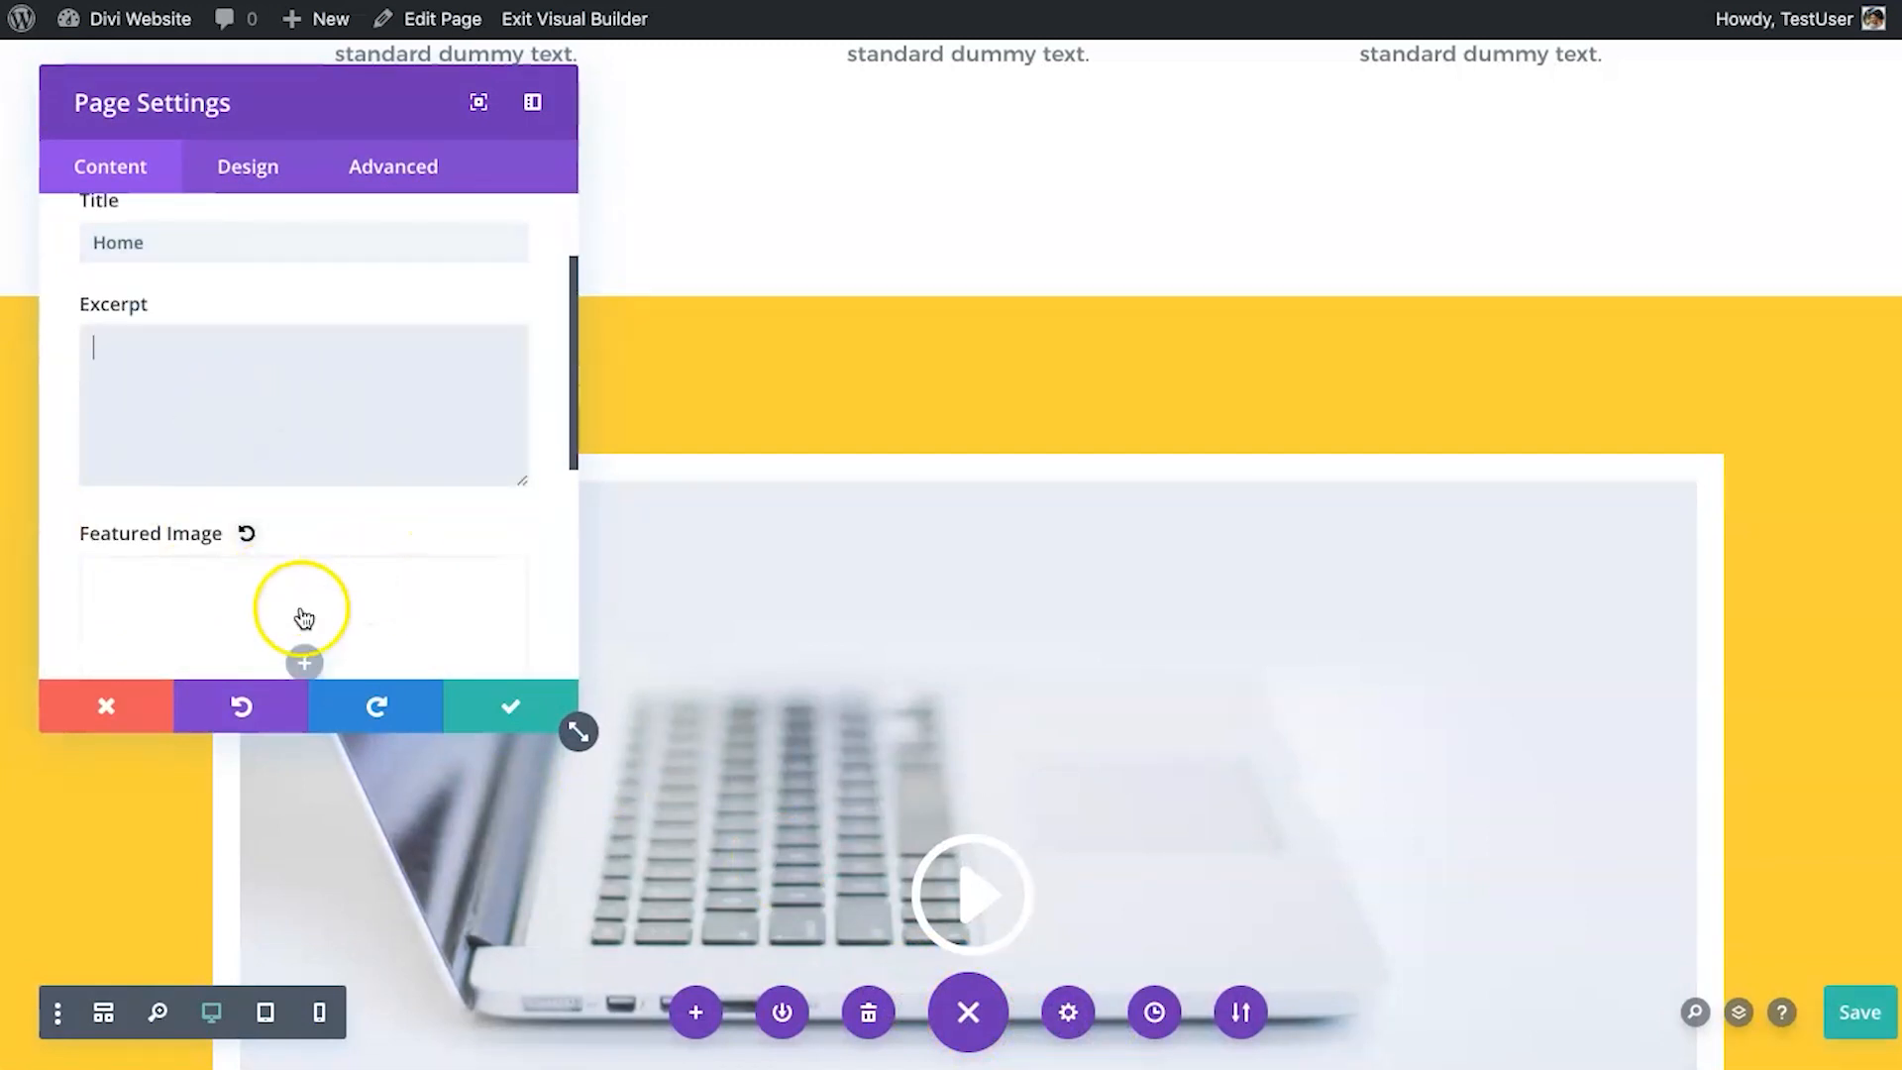
{"action": "scroll", "coordinate": [302, 616], "scroll_direction": "down", "scroll_amount": 5}
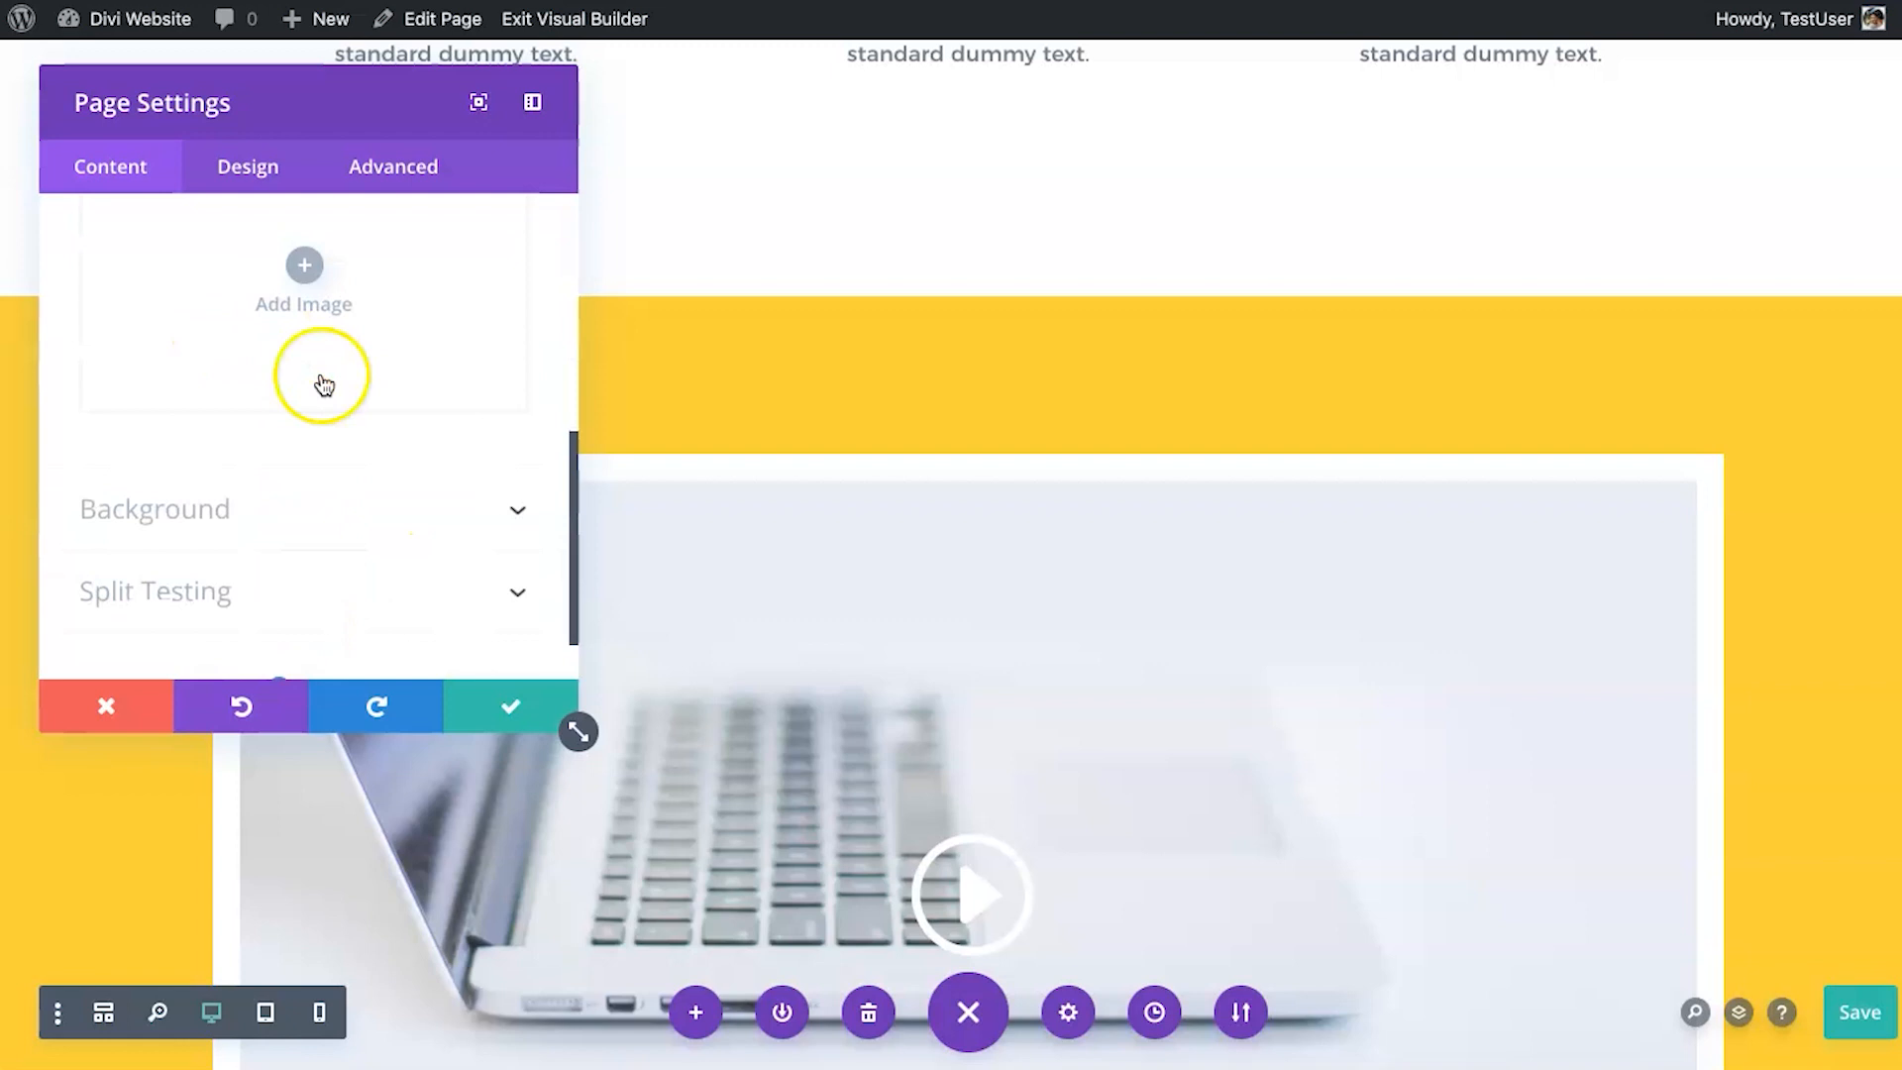
{"action": "scroll", "coordinate": [297, 367], "scroll_direction": "up", "scroll_amount": 2}
{"action": "scroll", "coordinate": [285, 337], "scroll_direction": "down", "scroll_amount": 3}
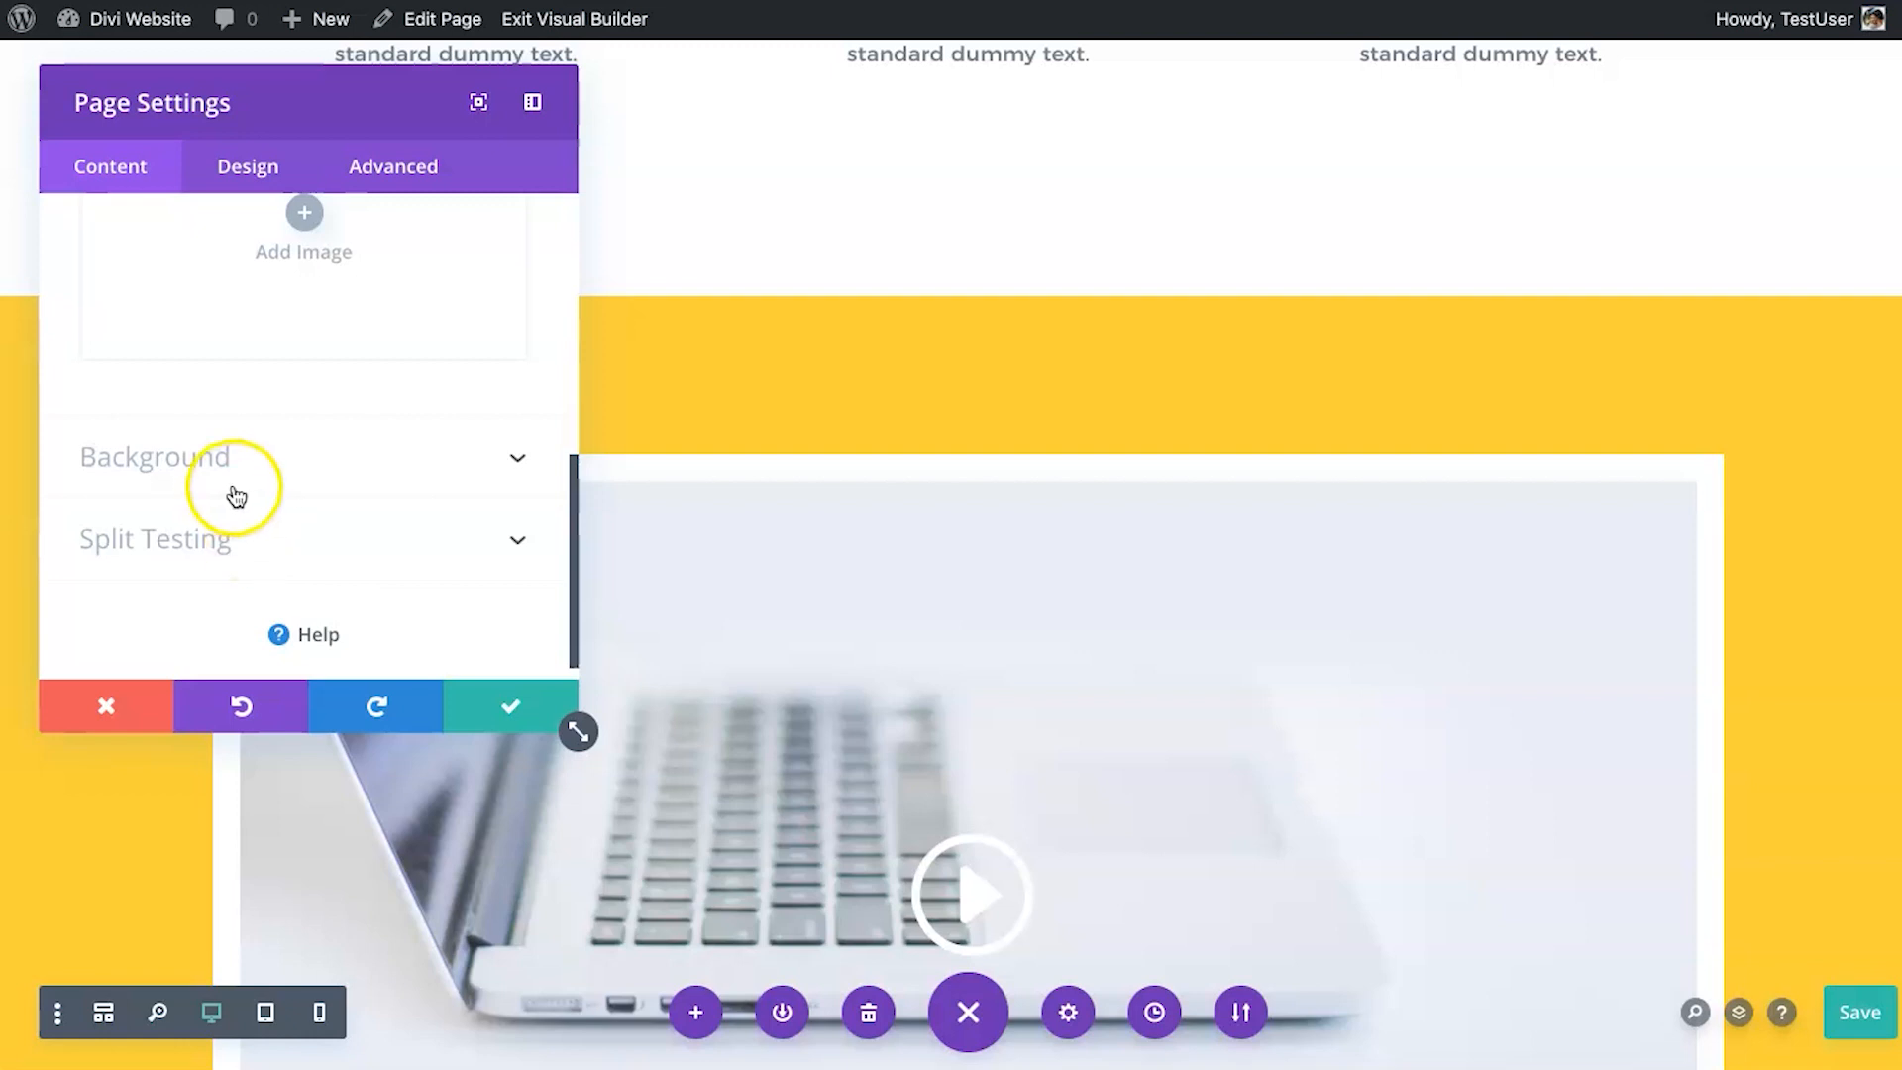
Try enabling split testing in the page settings, apply the change and dismiss the prompt for choosing a test subject.
{"action": "left_click", "coordinate": [246, 533]}
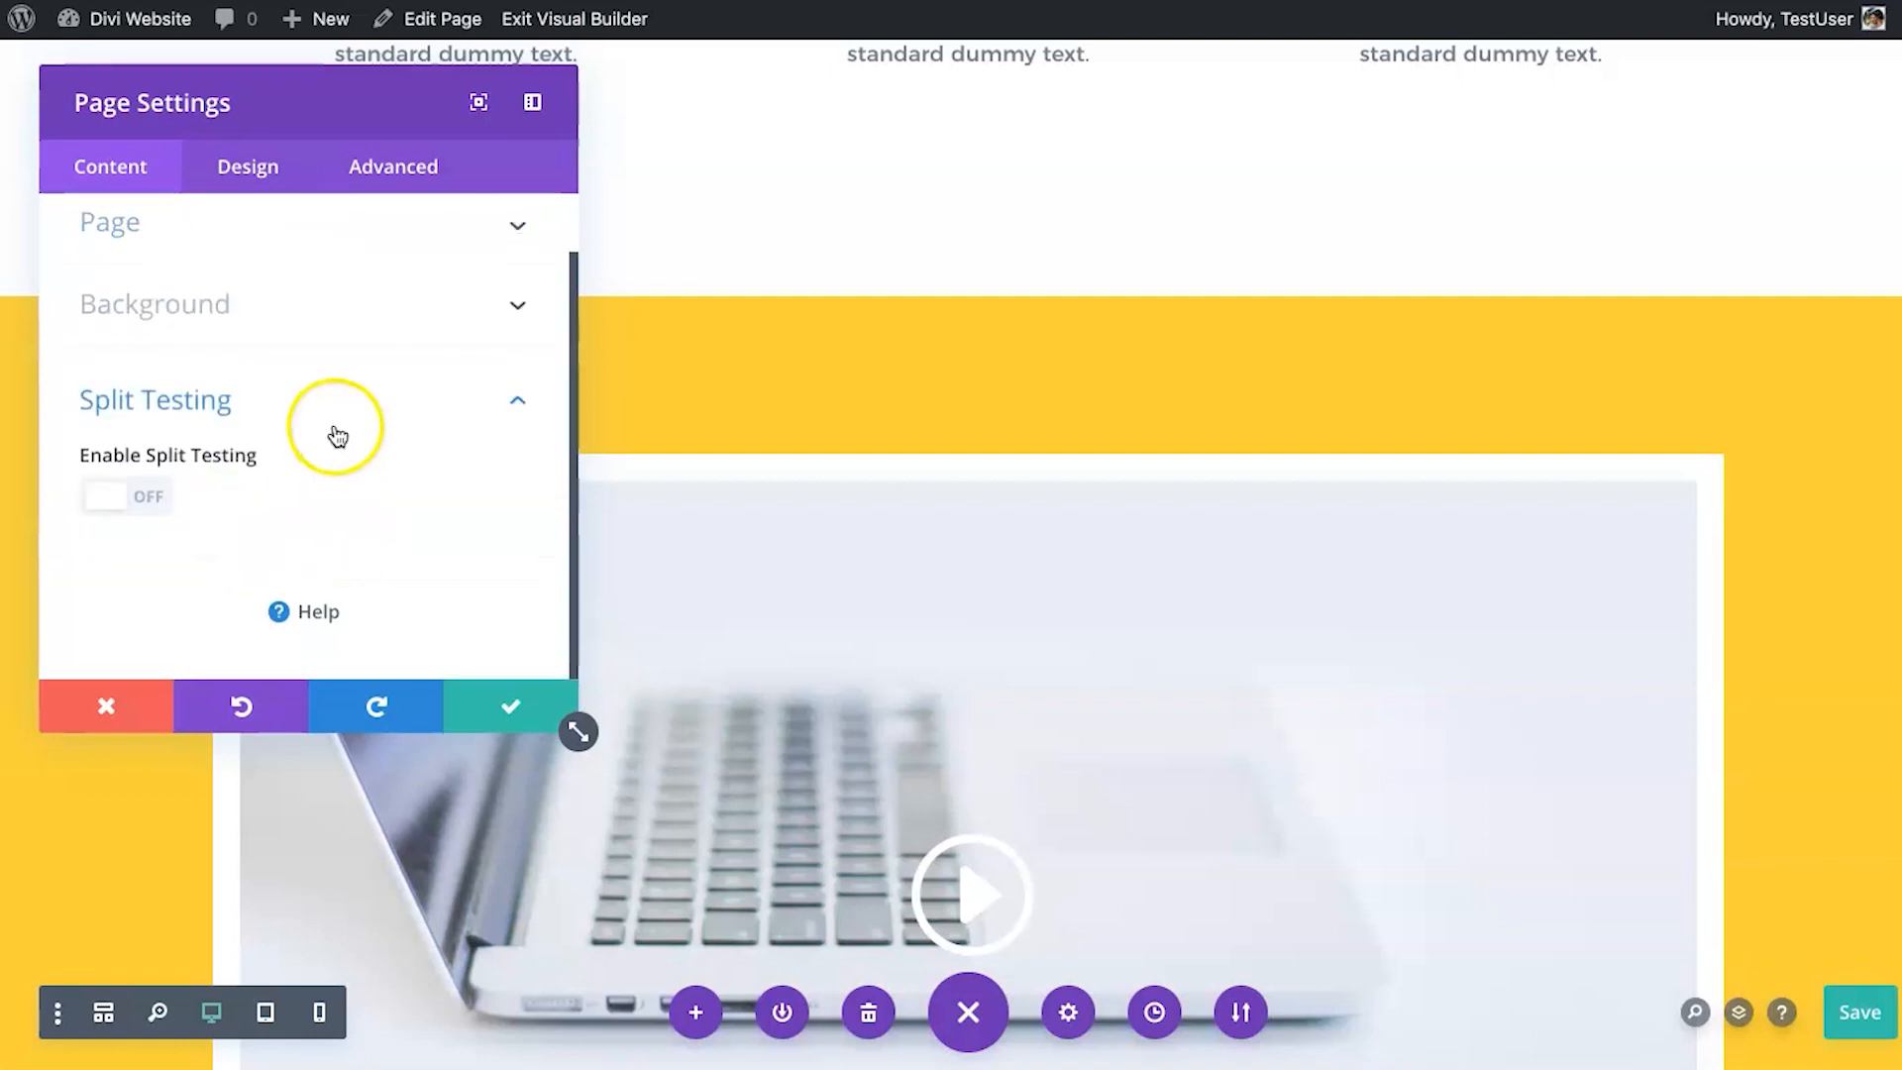
{"action": "left_click", "coordinate": [159, 496]}
{"action": "scroll", "coordinate": [330, 555], "scroll_direction": "down", "scroll_amount": 3}
{"action": "scroll", "coordinate": [322, 575], "scroll_direction": "up", "scroll_amount": 3}
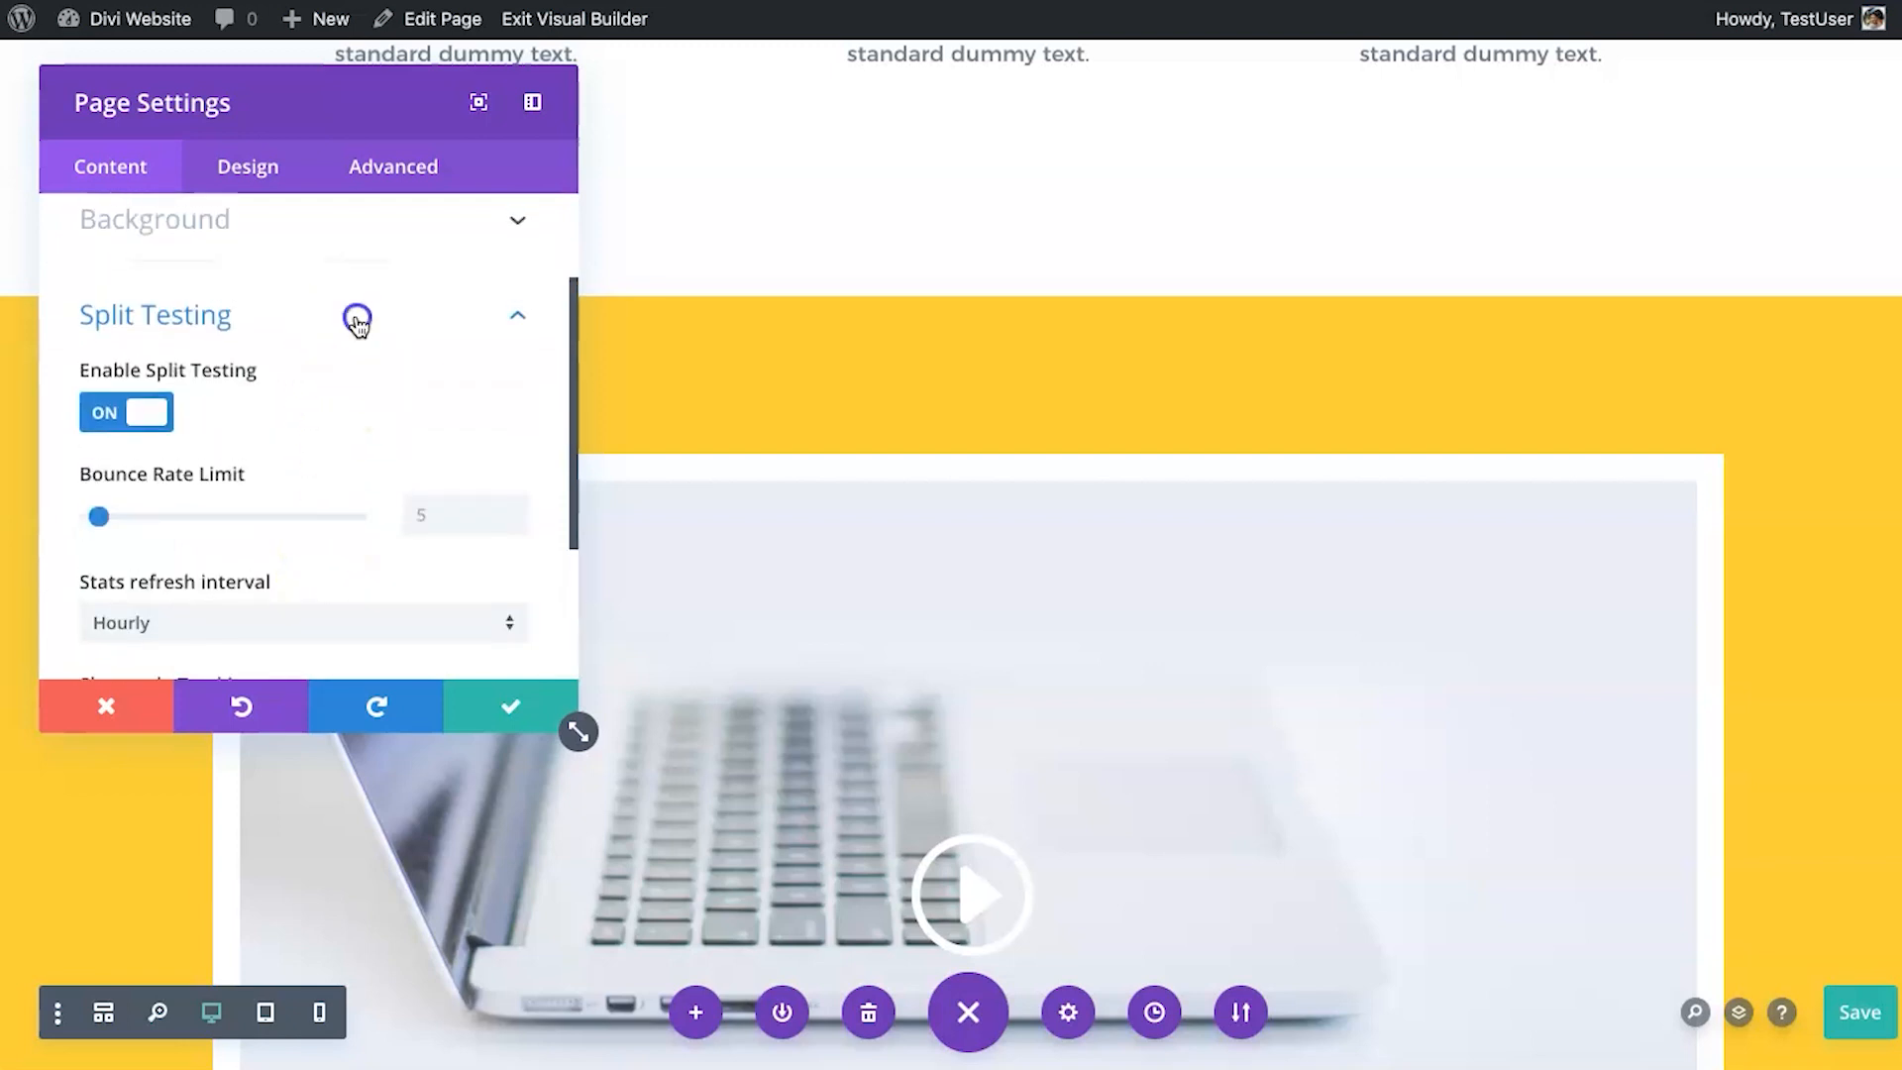
{"action": "left_click", "coordinate": [357, 319]}
{"action": "left_click", "coordinate": [508, 711]}
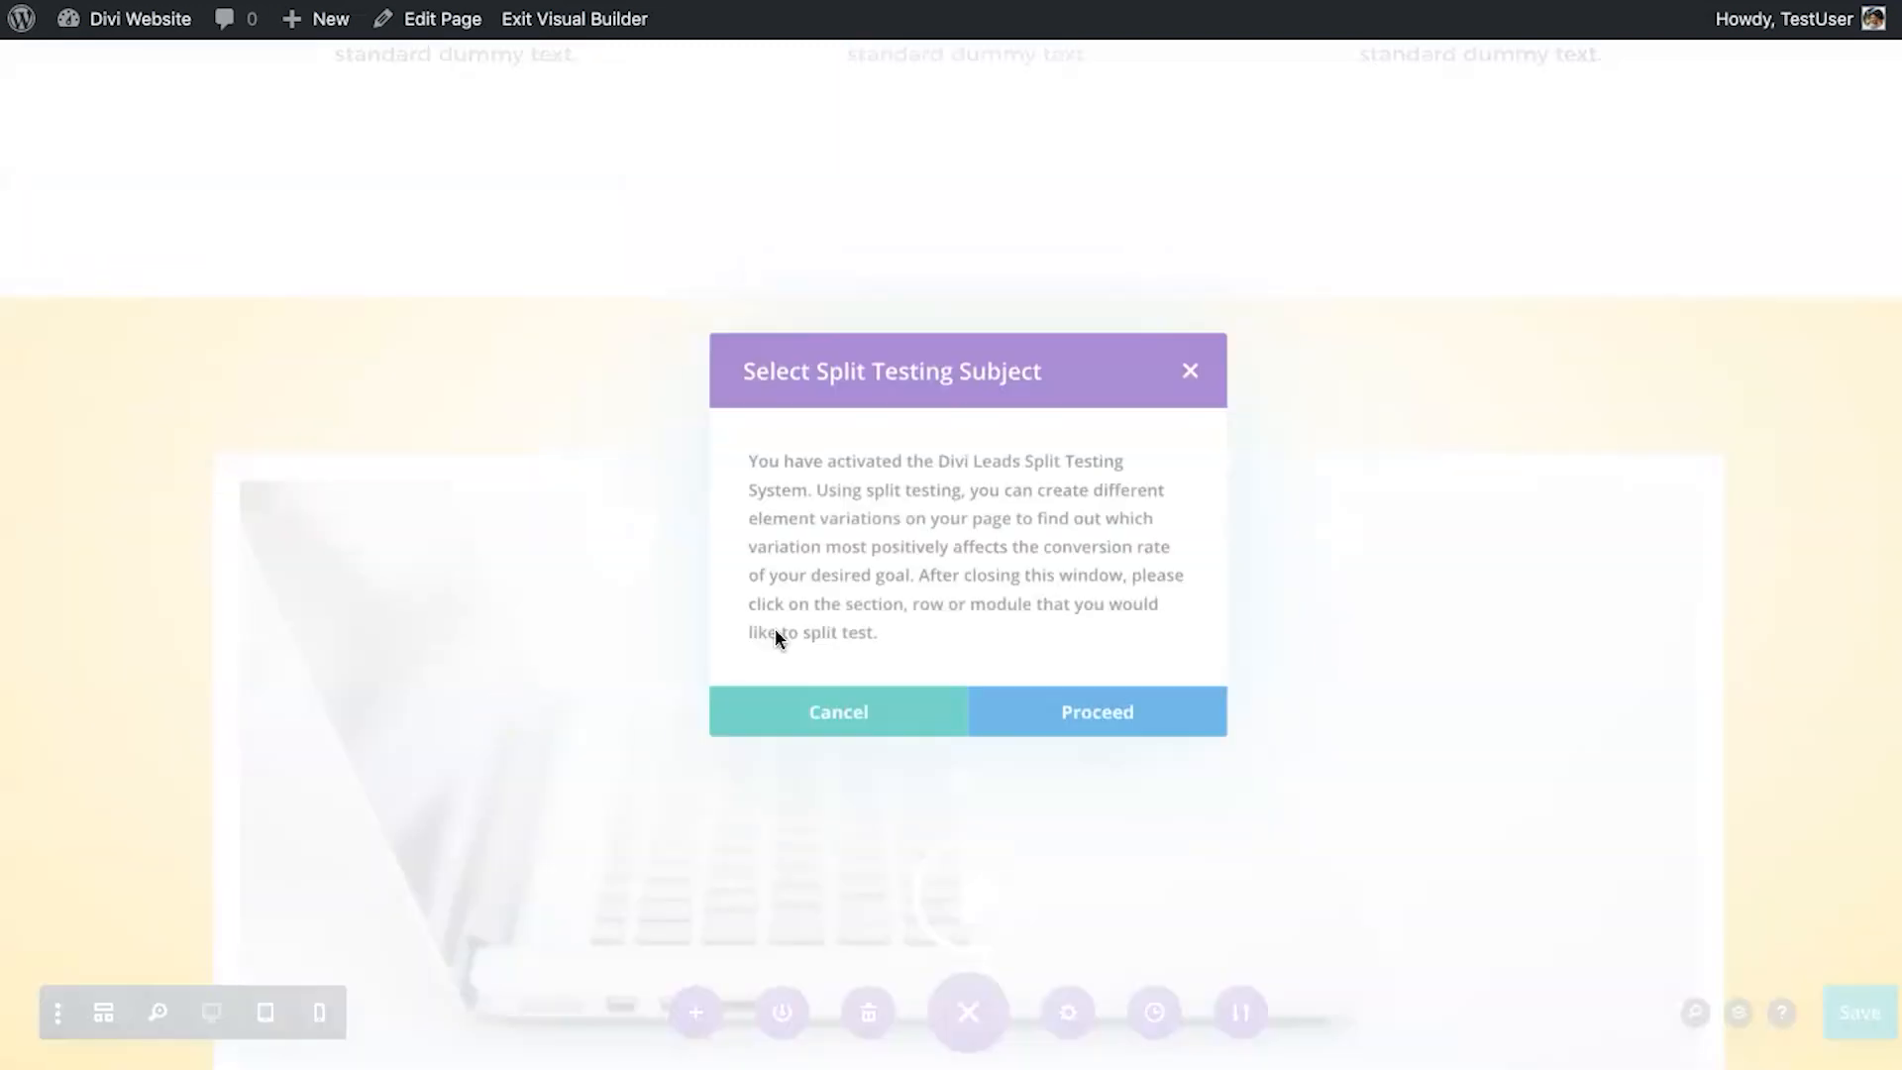
{"action": "left_click", "coordinate": [895, 840]}
Examine the home page's editing history states, close the history and look over the hero section.
{"action": "scroll", "coordinate": [868, 505], "scroll_direction": "up", "scroll_amount": 10}
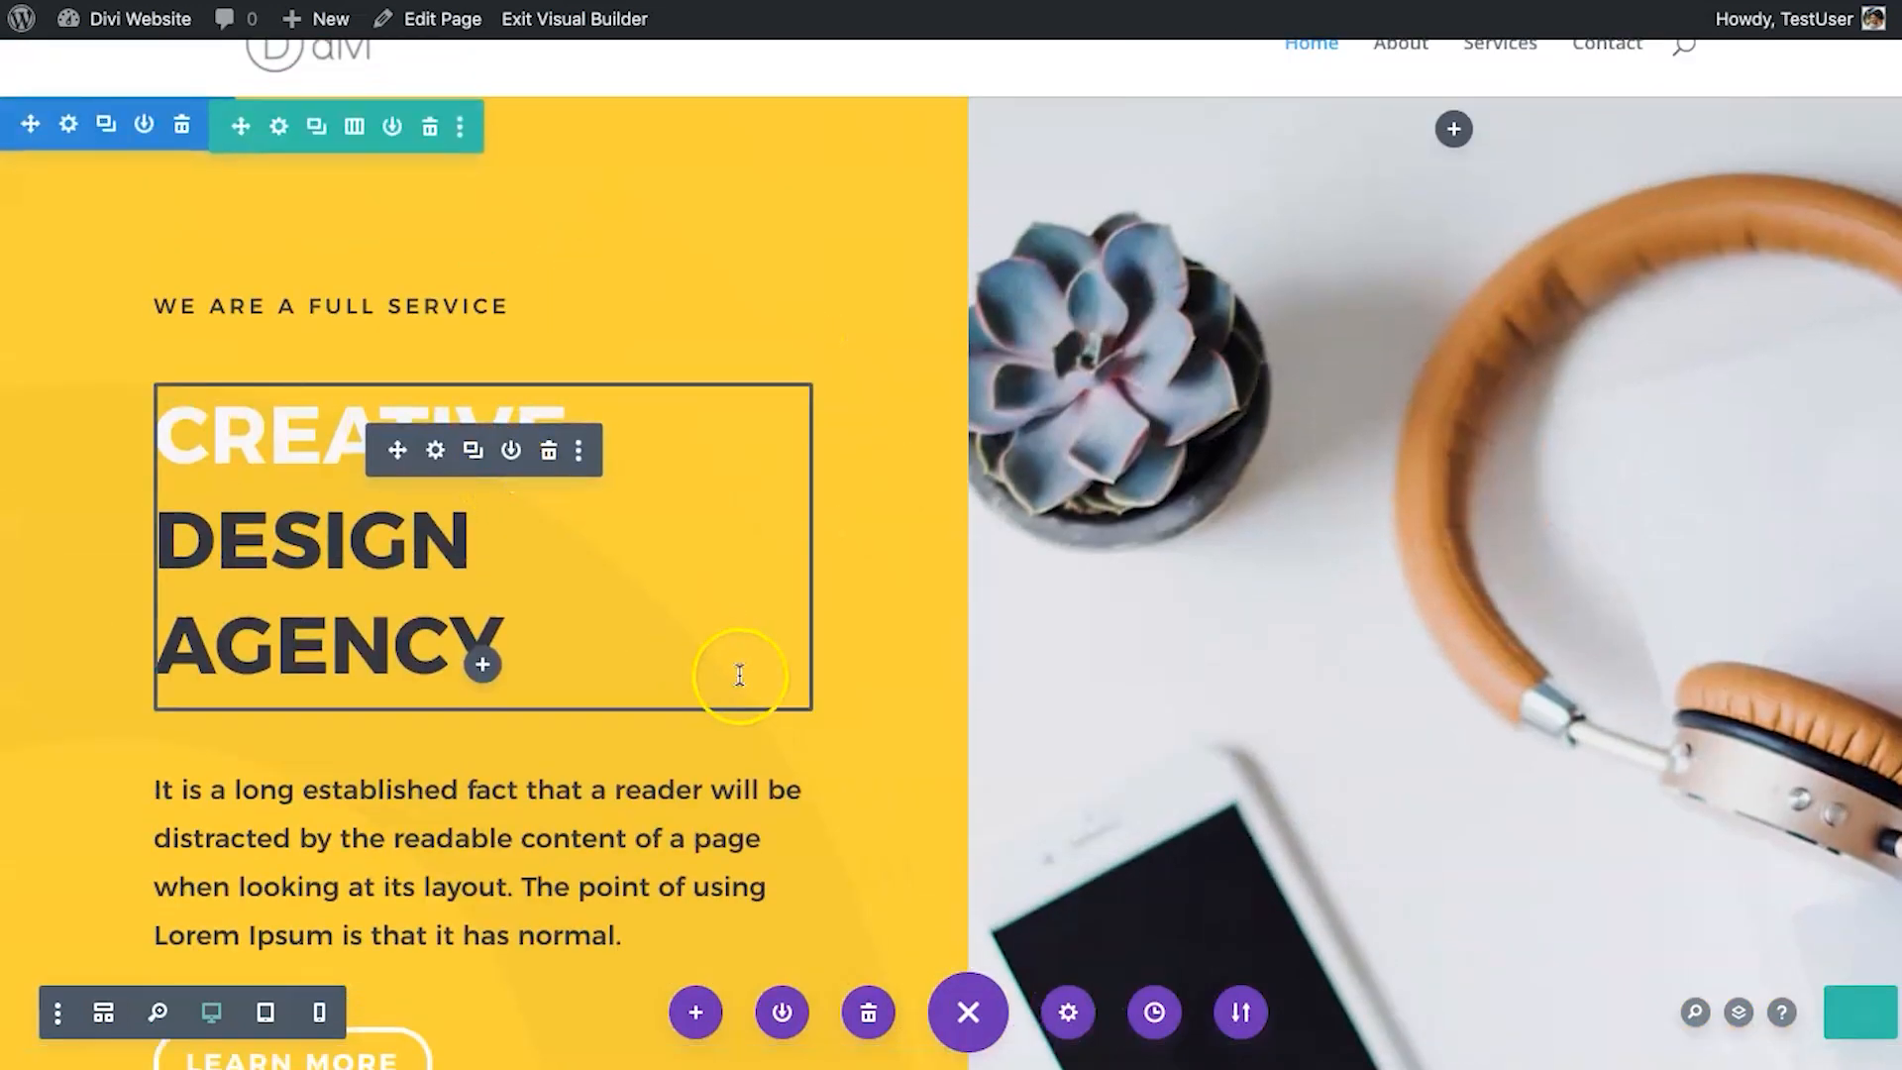
{"action": "scroll", "coordinate": [829, 634], "scroll_direction": "down", "scroll_amount": 7}
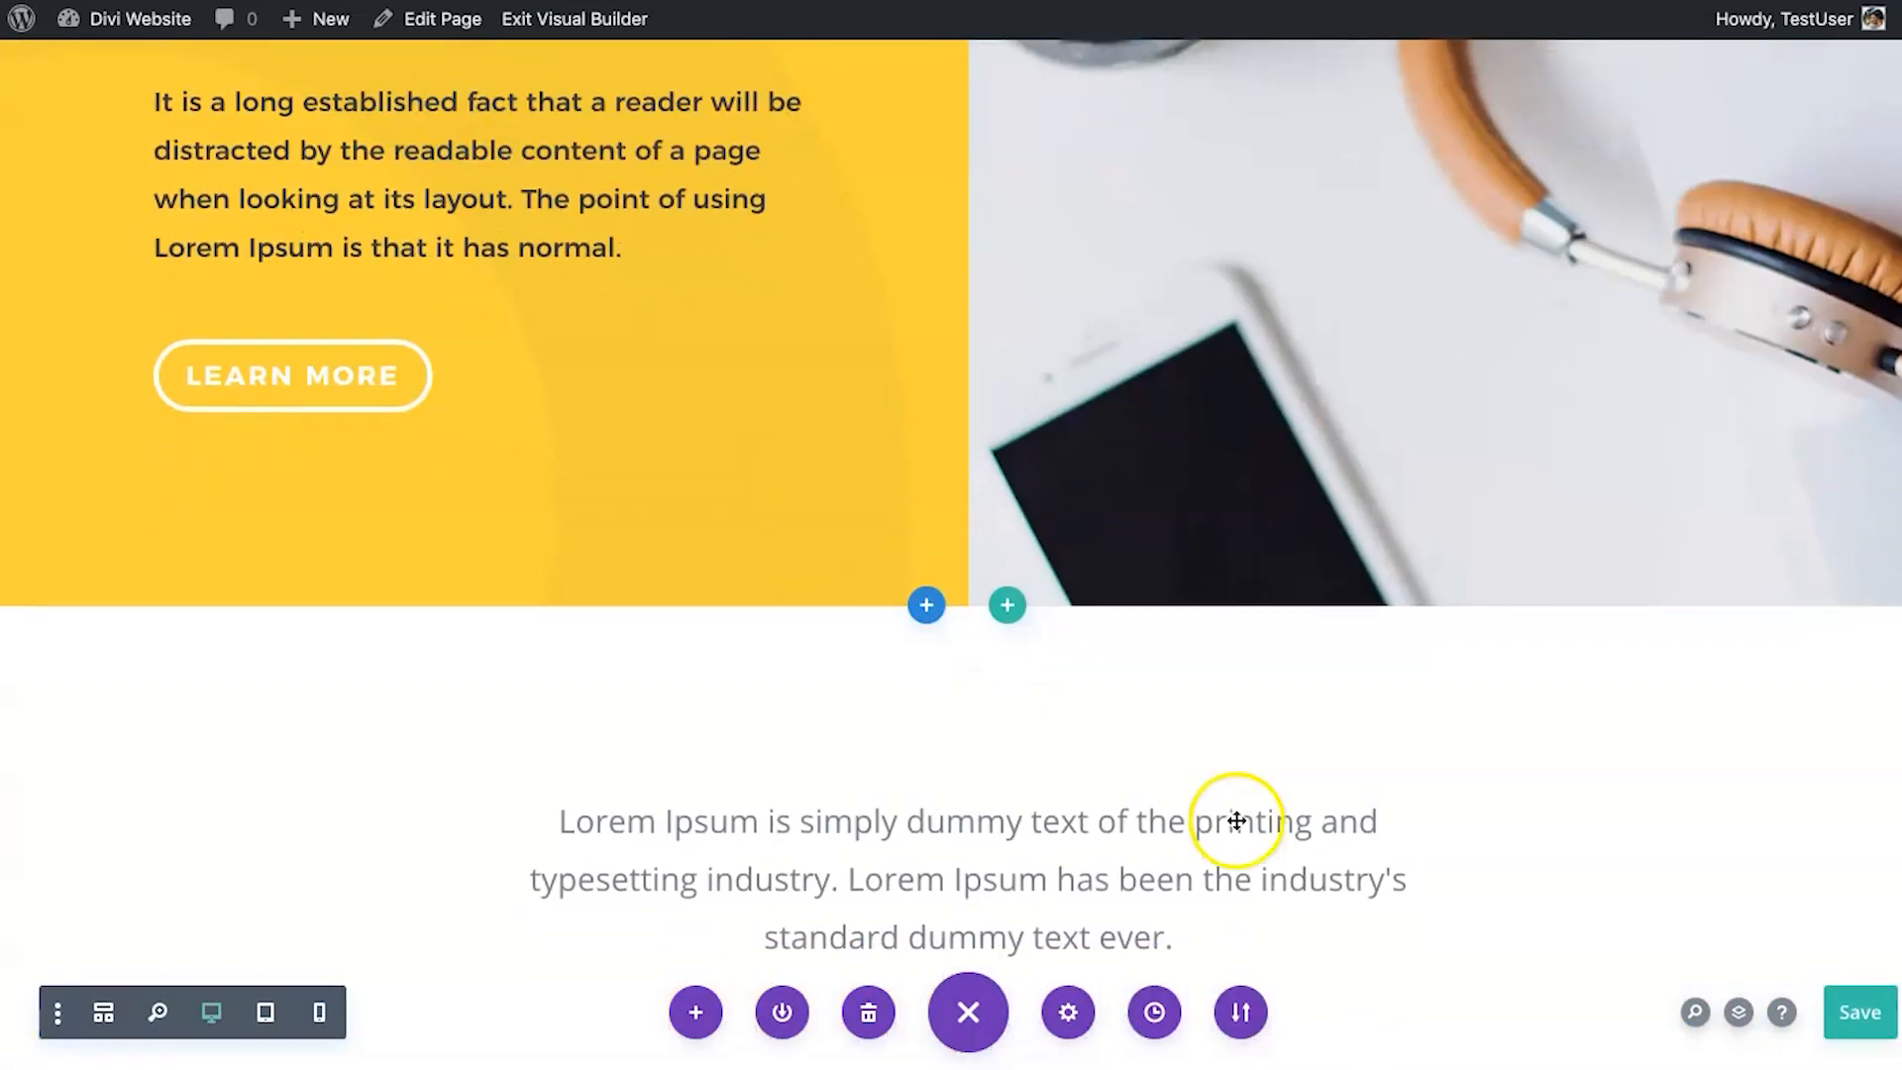
{"action": "left_click", "coordinate": [1154, 1012]}
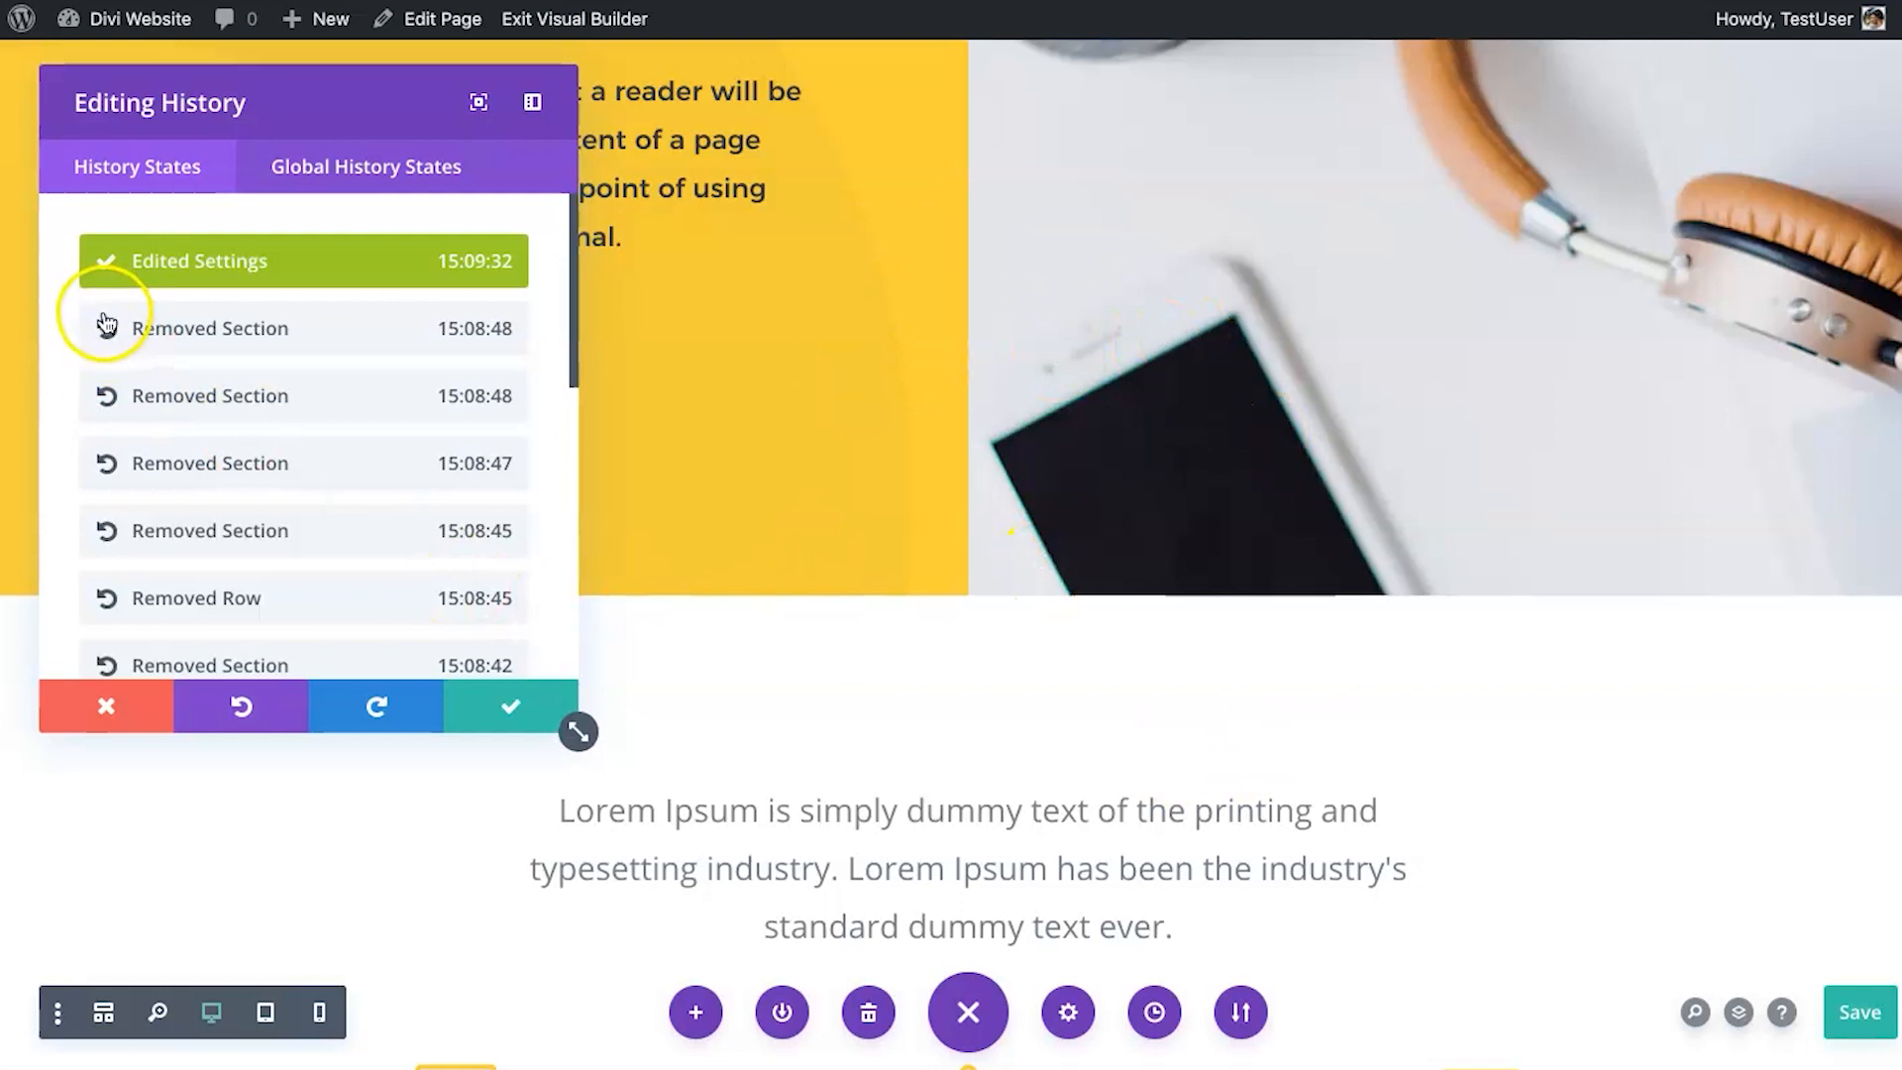
{"action": "left_click", "coordinate": [462, 713]}
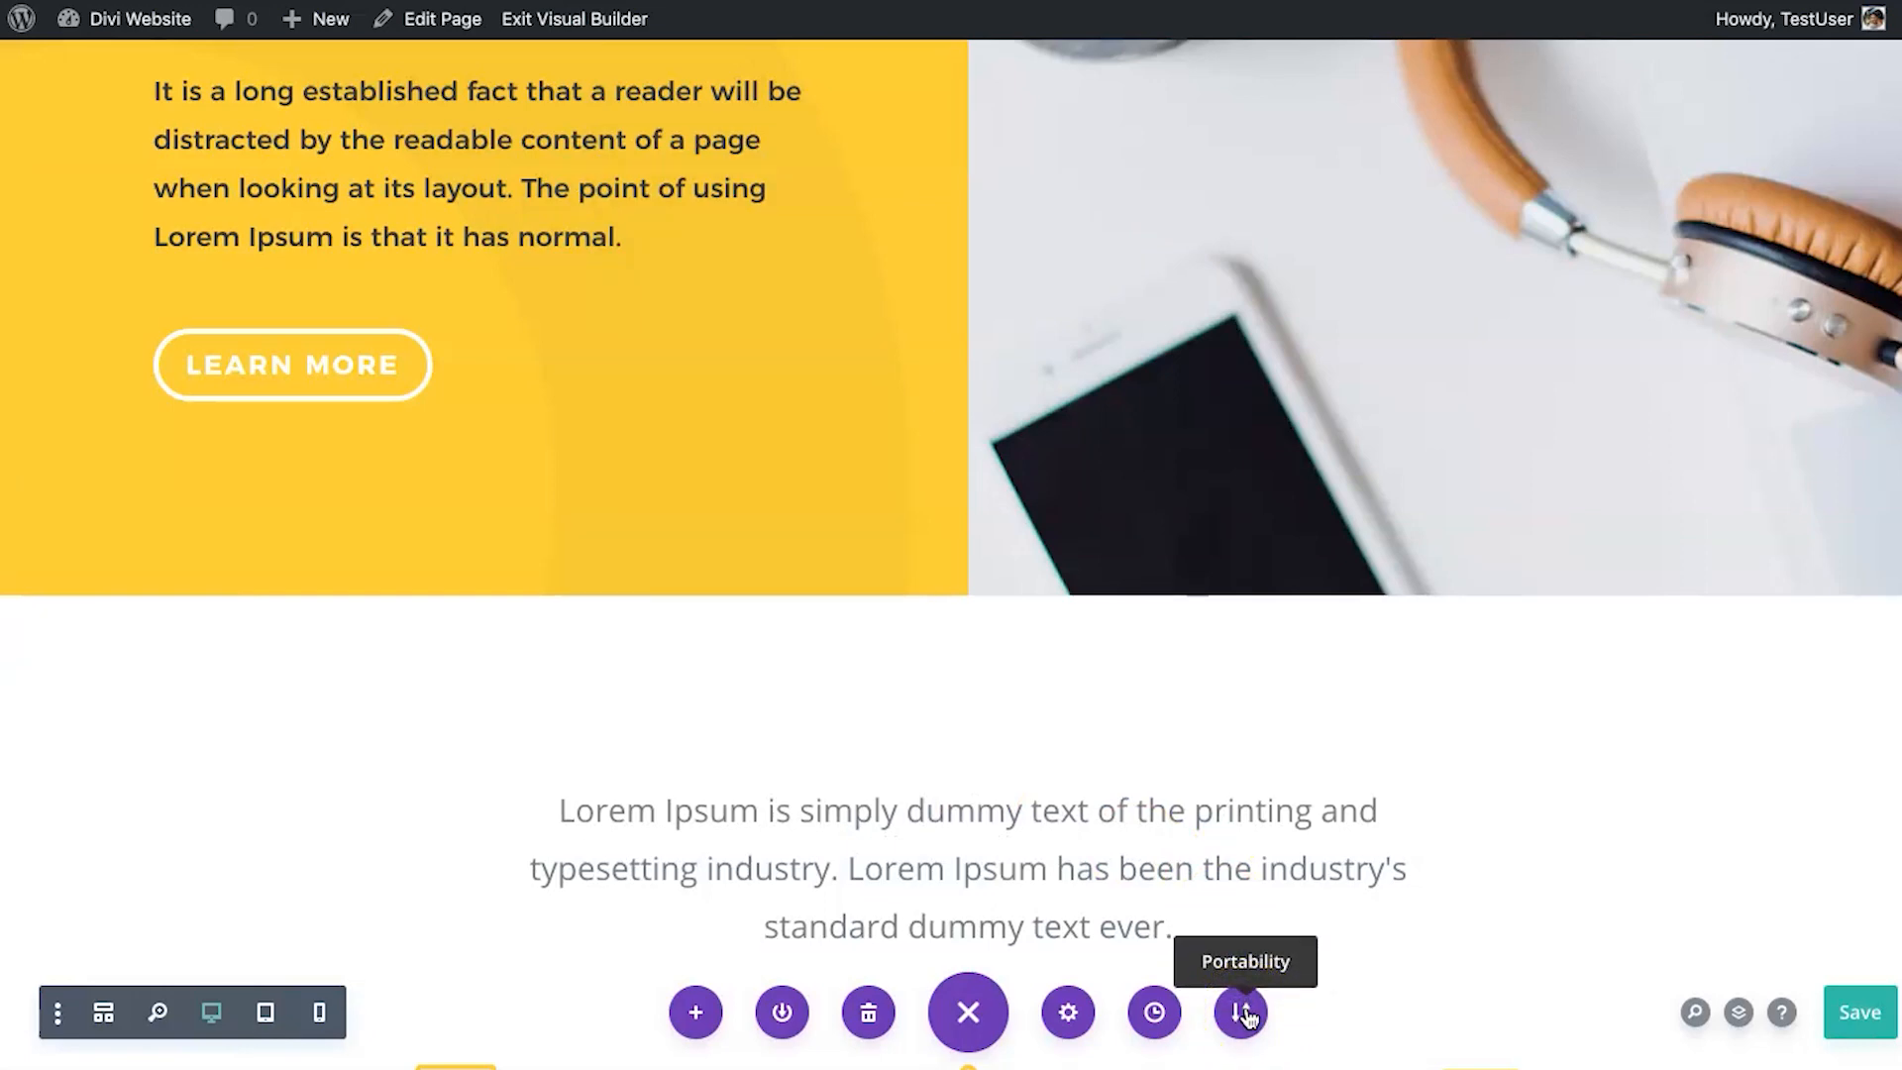
{"action": "scroll", "coordinate": [1040, 539], "scroll_direction": "up", "scroll_amount": 5}
{"action": "scroll", "coordinate": [892, 810], "scroll_direction": "down", "scroll_amount": 3}
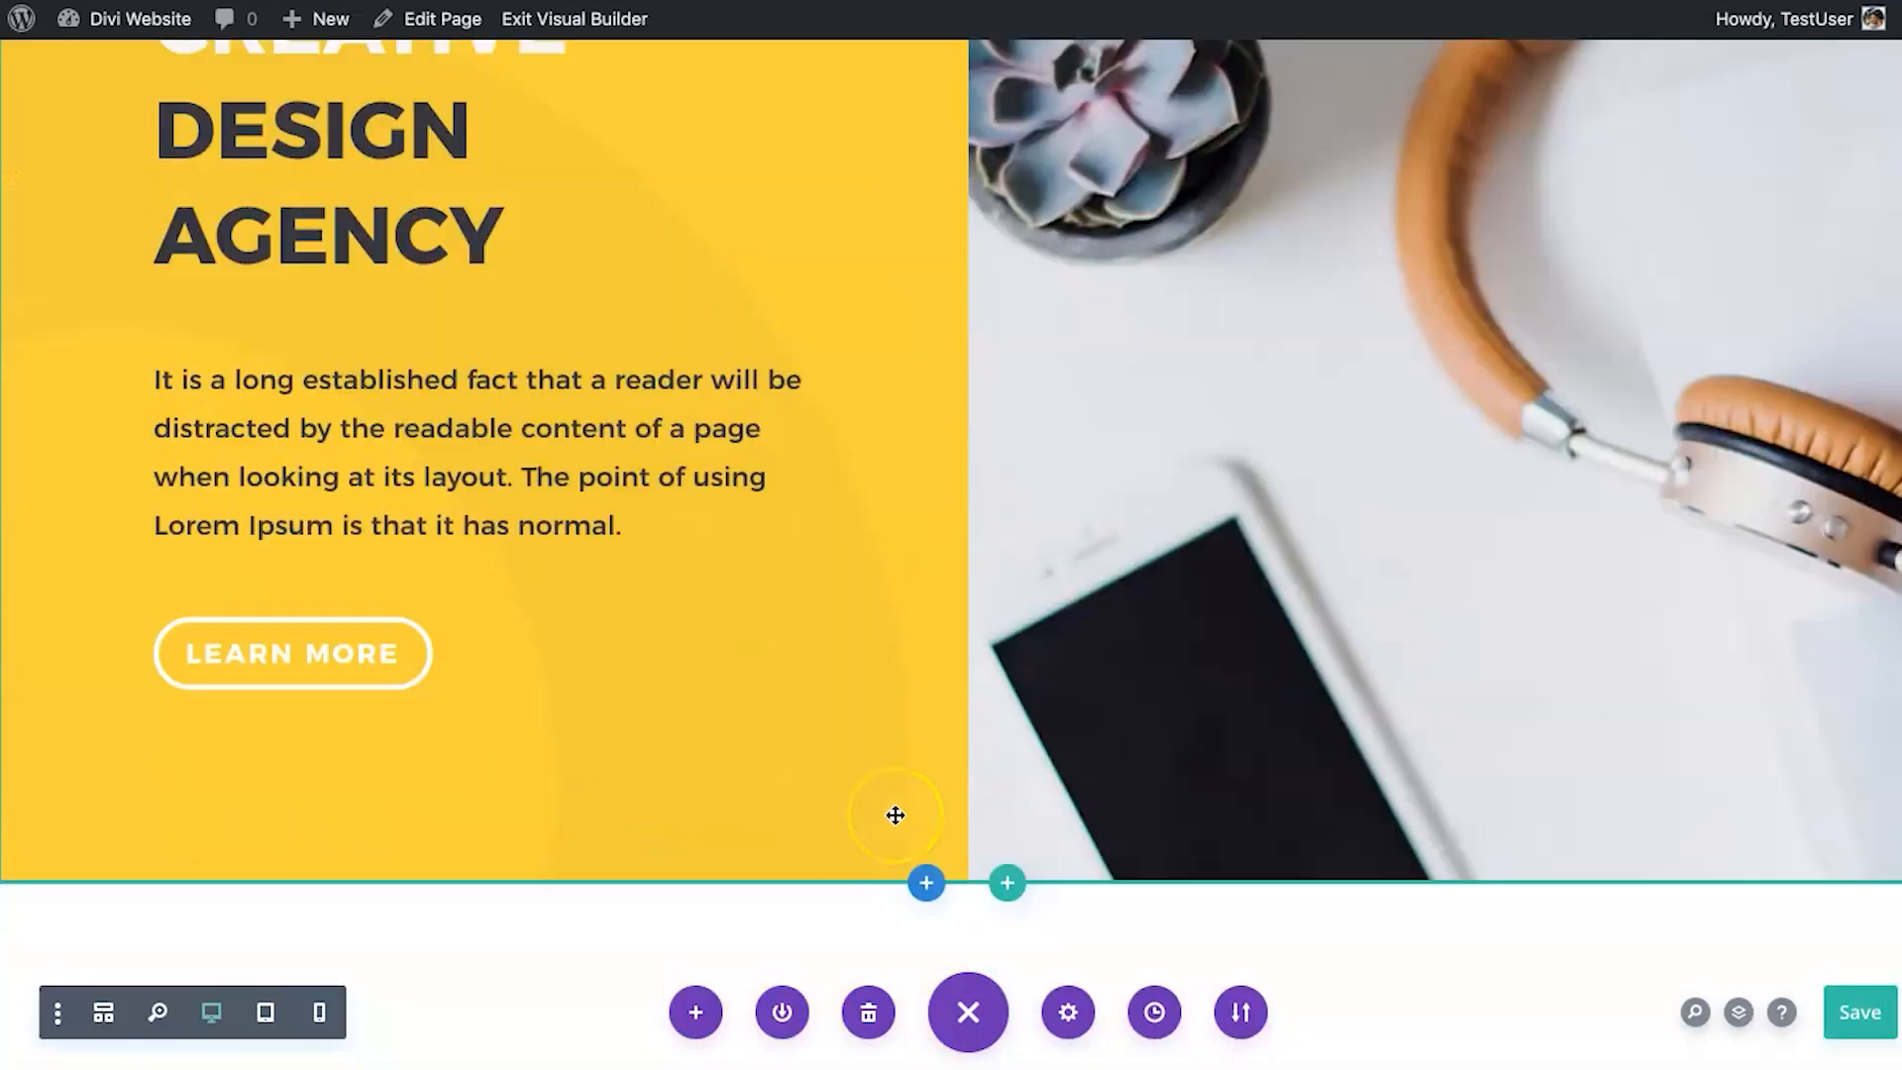
Examine the export and import options for the home page's layout portability and close them.
{"action": "scroll", "coordinate": [895, 815], "scroll_direction": "down", "scroll_amount": 2}
{"action": "scroll", "coordinate": [891, 815], "scroll_direction": "up", "scroll_amount": 5}
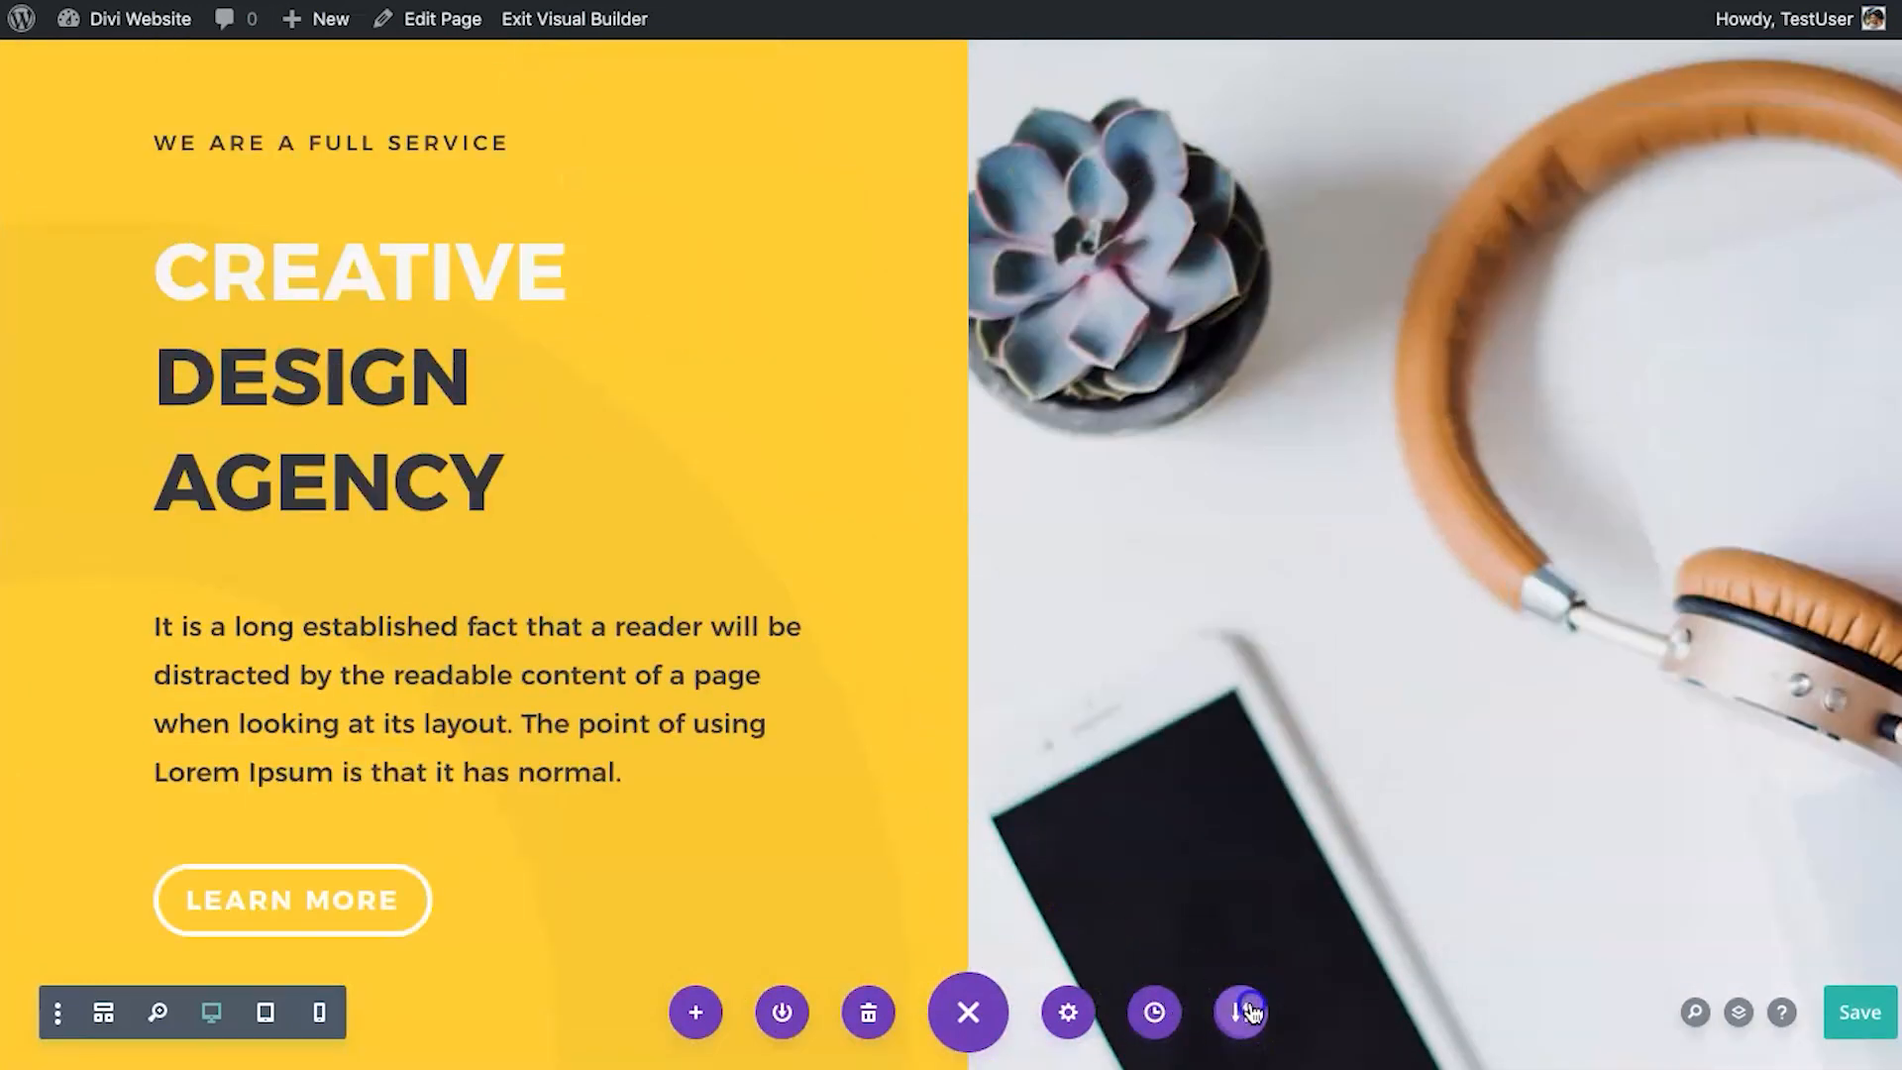
{"action": "left_click", "coordinate": [1242, 1012]}
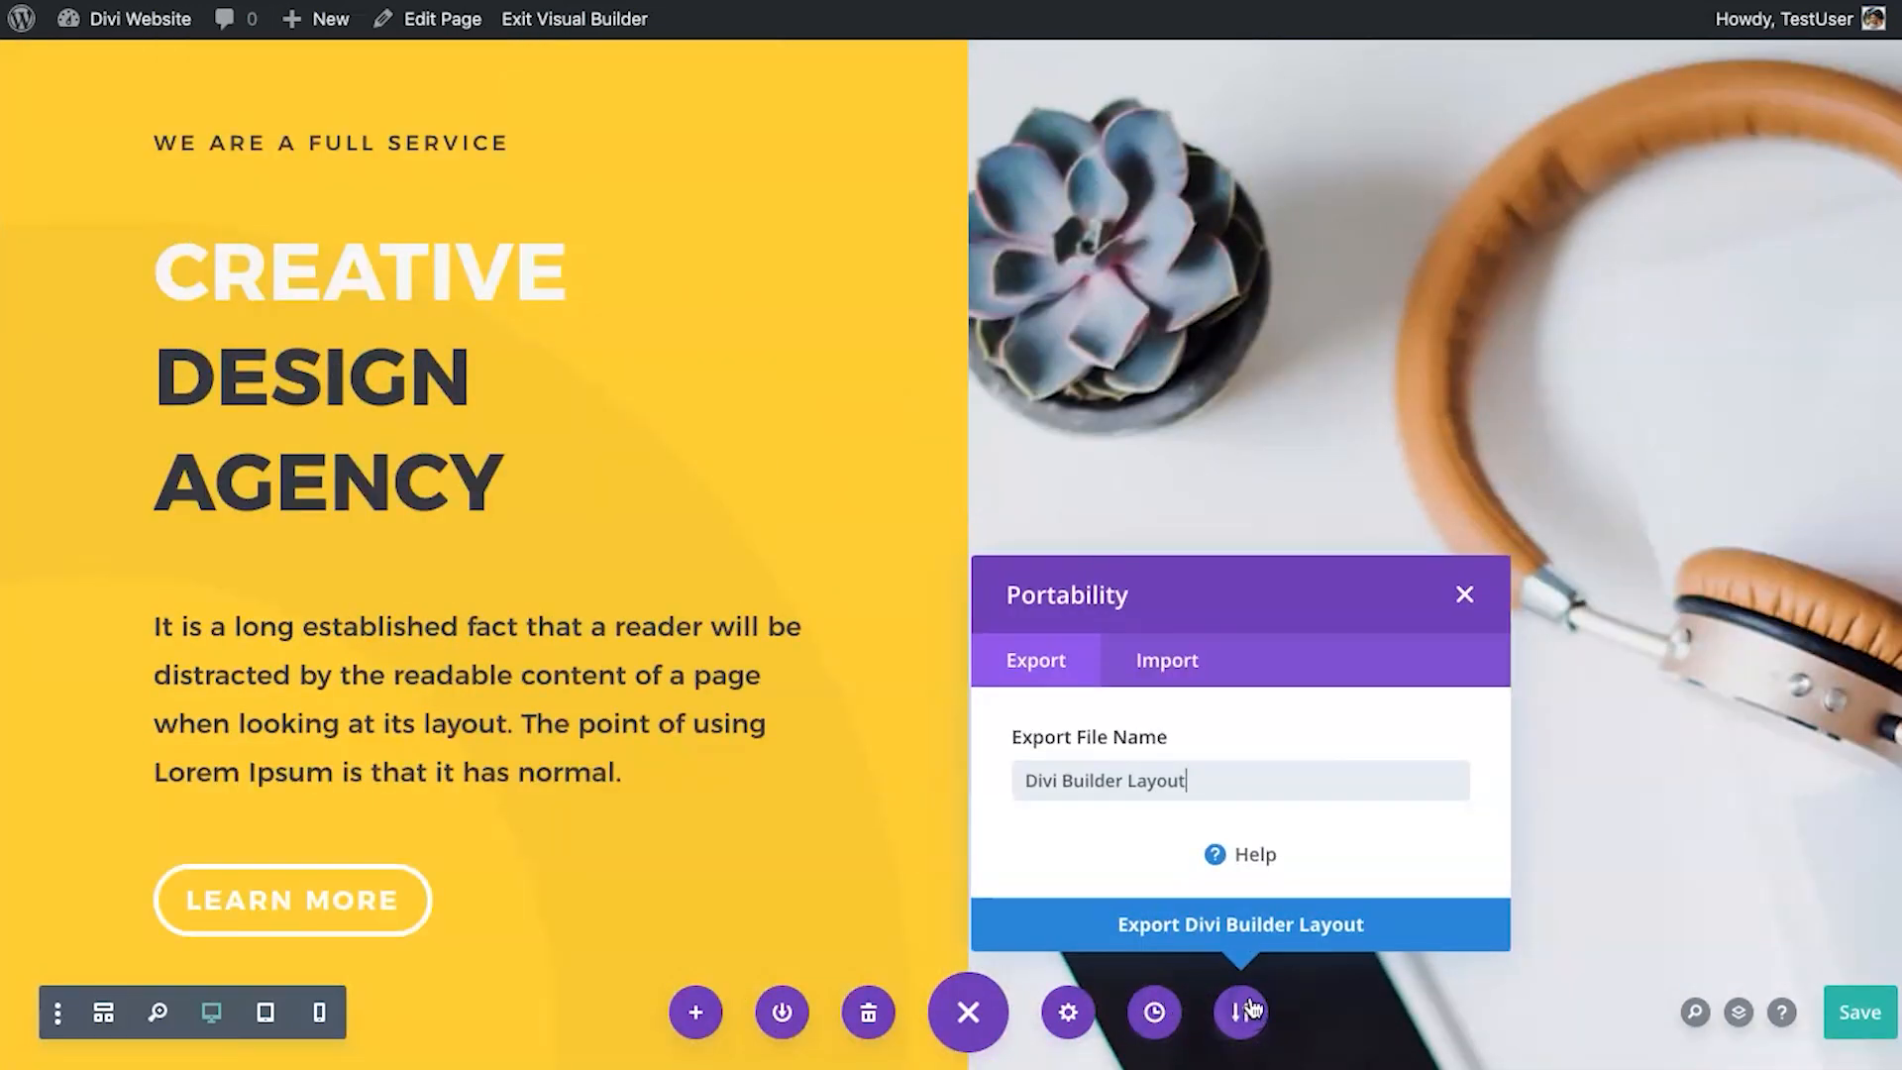
{"action": "left_click", "coordinate": [1167, 661]}
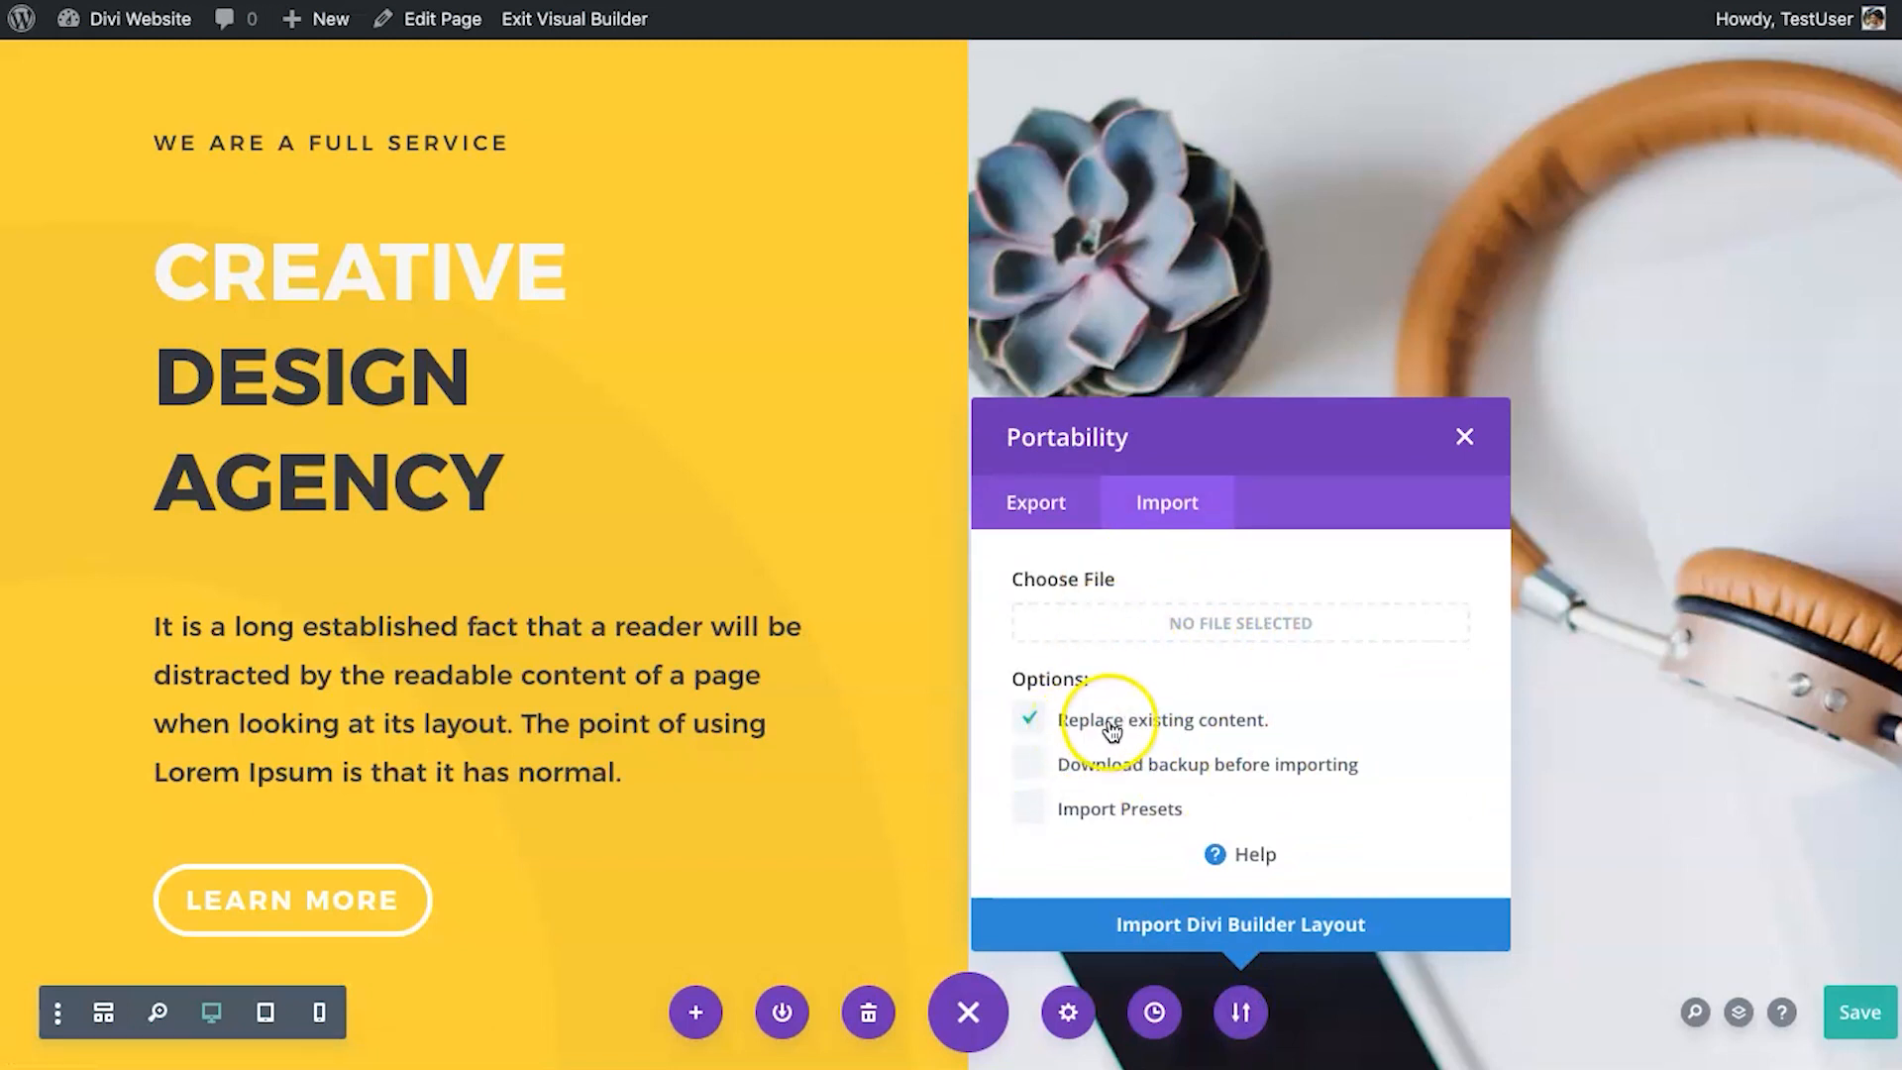
{"action": "left_click", "coordinate": [1065, 505]}
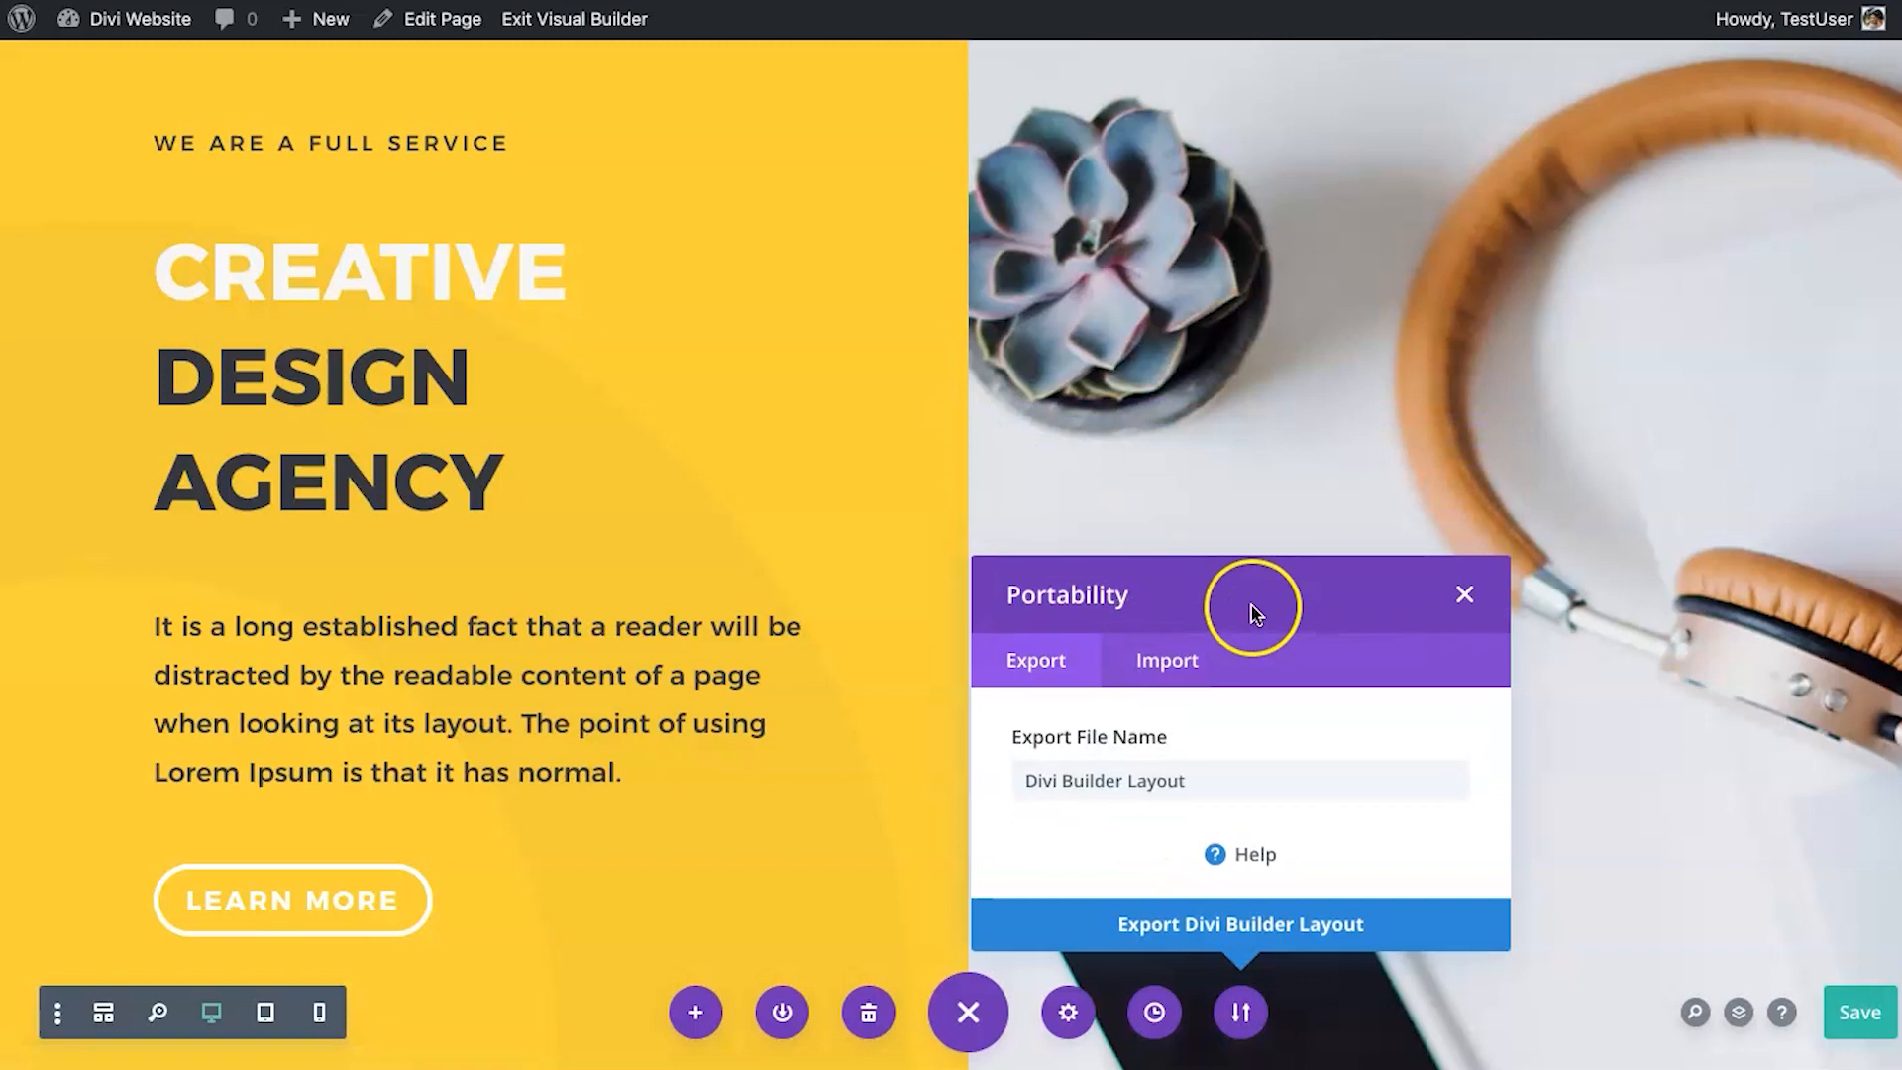
{"action": "left_click", "coordinate": [1464, 596]}
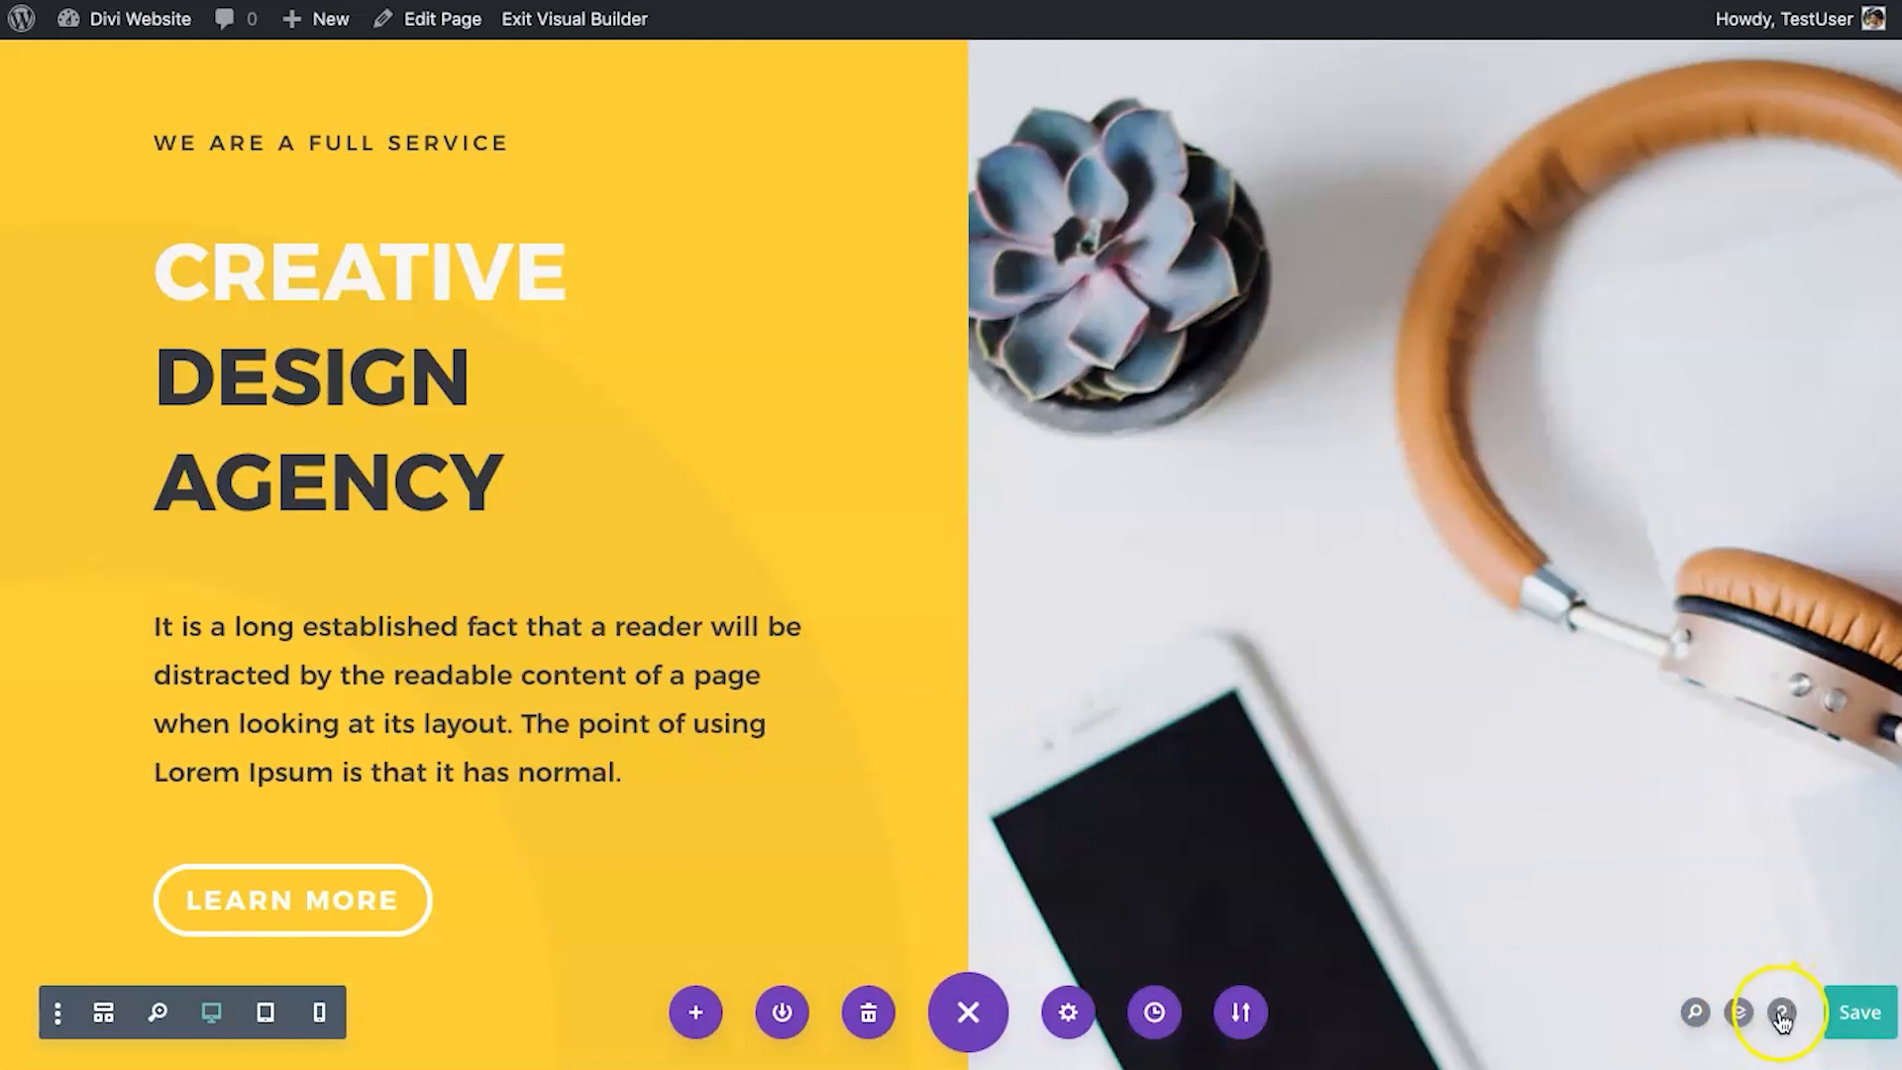
Save the home page and look over it from the header menu down to the footer widgets.
{"action": "left_click", "coordinate": [1838, 1018]}
{"action": "scroll", "coordinate": [725, 144], "scroll_direction": "up", "scroll_amount": 2}
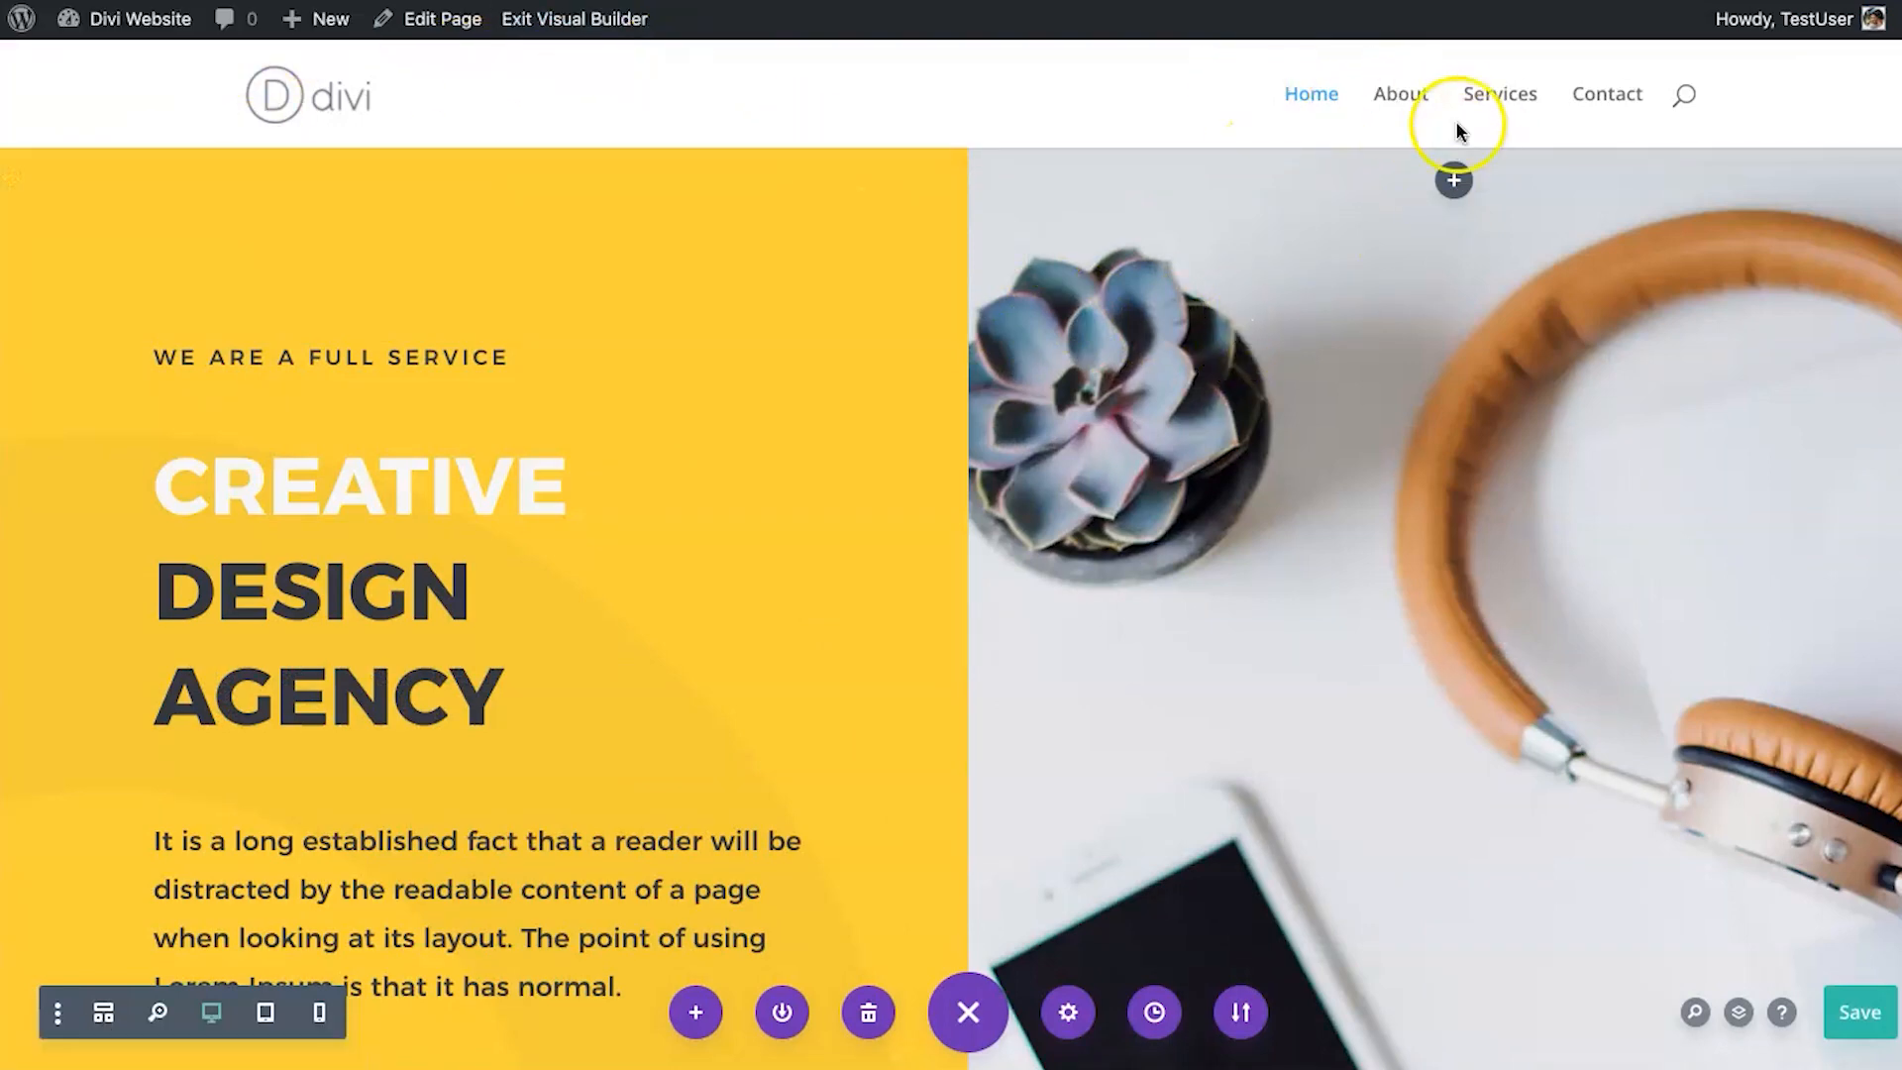
{"action": "scroll", "coordinate": [868, 170], "scroll_direction": "down", "scroll_amount": 20}
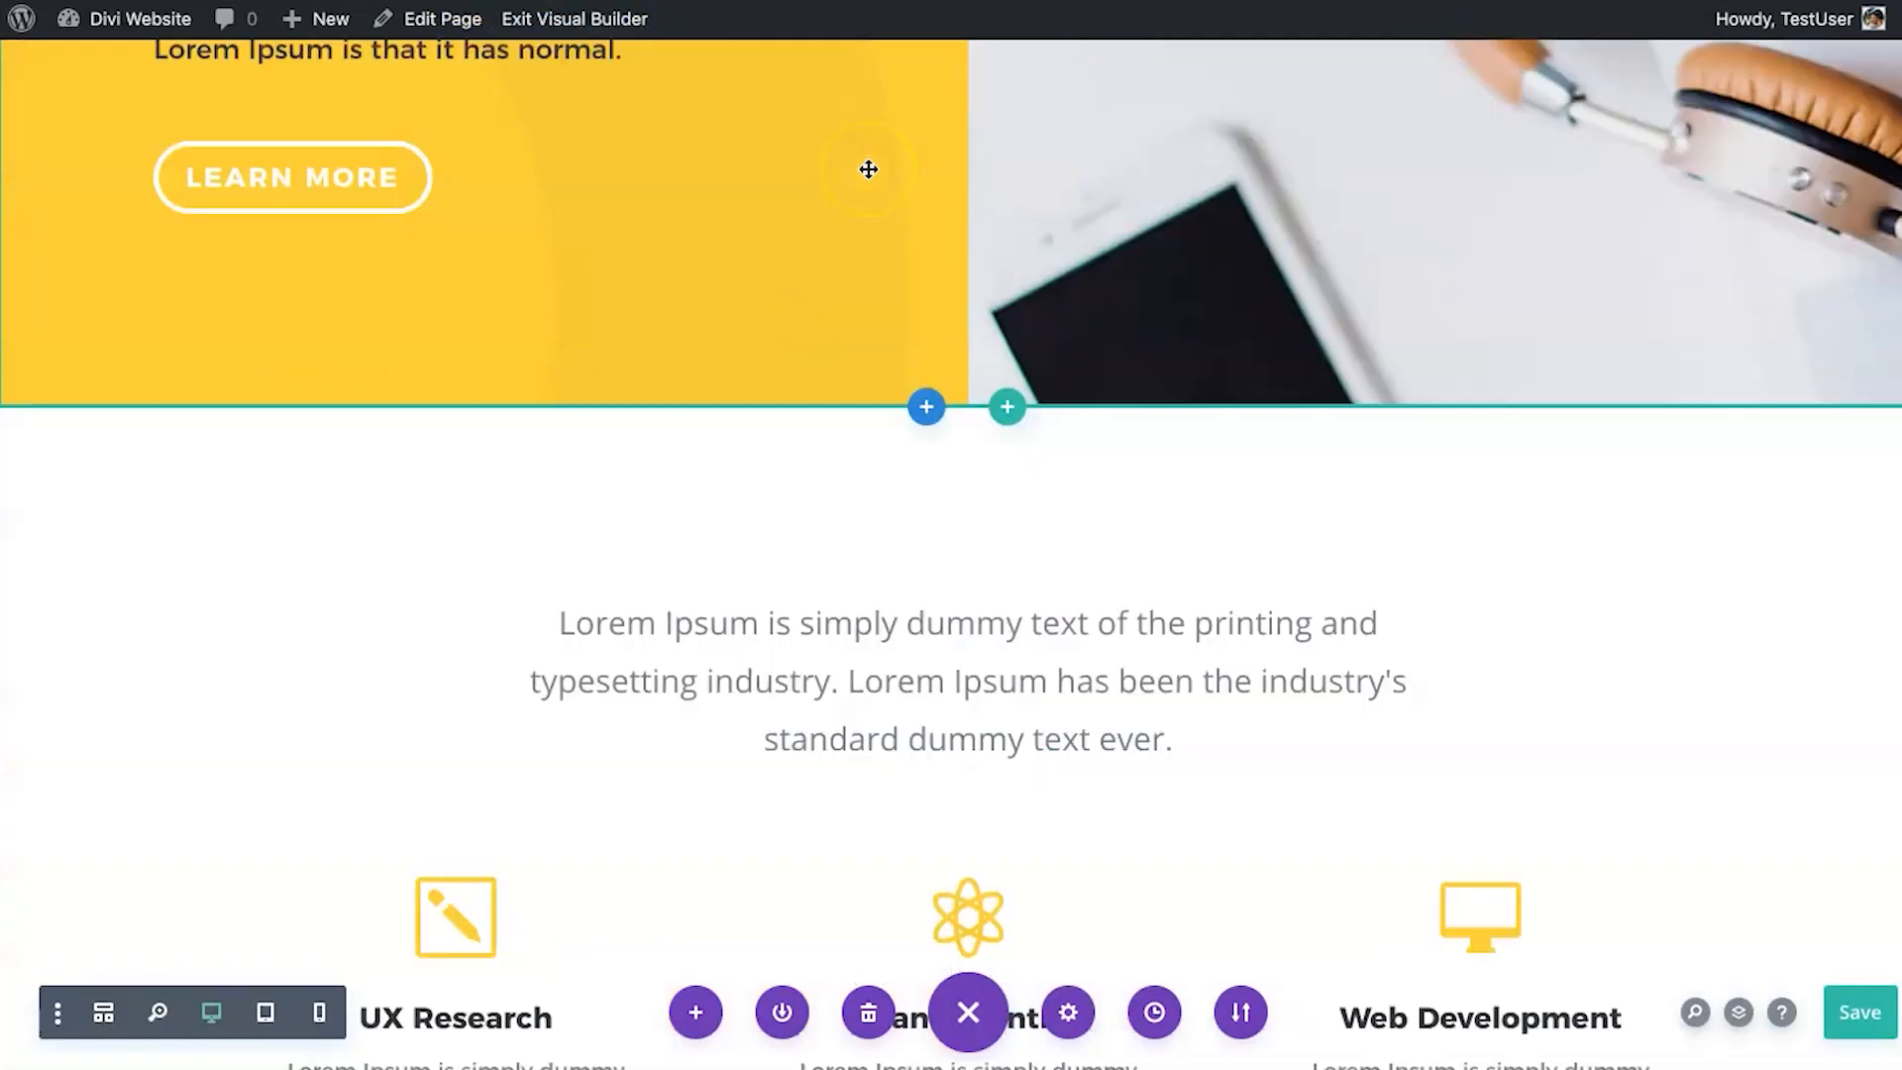
{"action": "scroll", "coordinate": [868, 169], "scroll_direction": "down", "scroll_amount": 3}
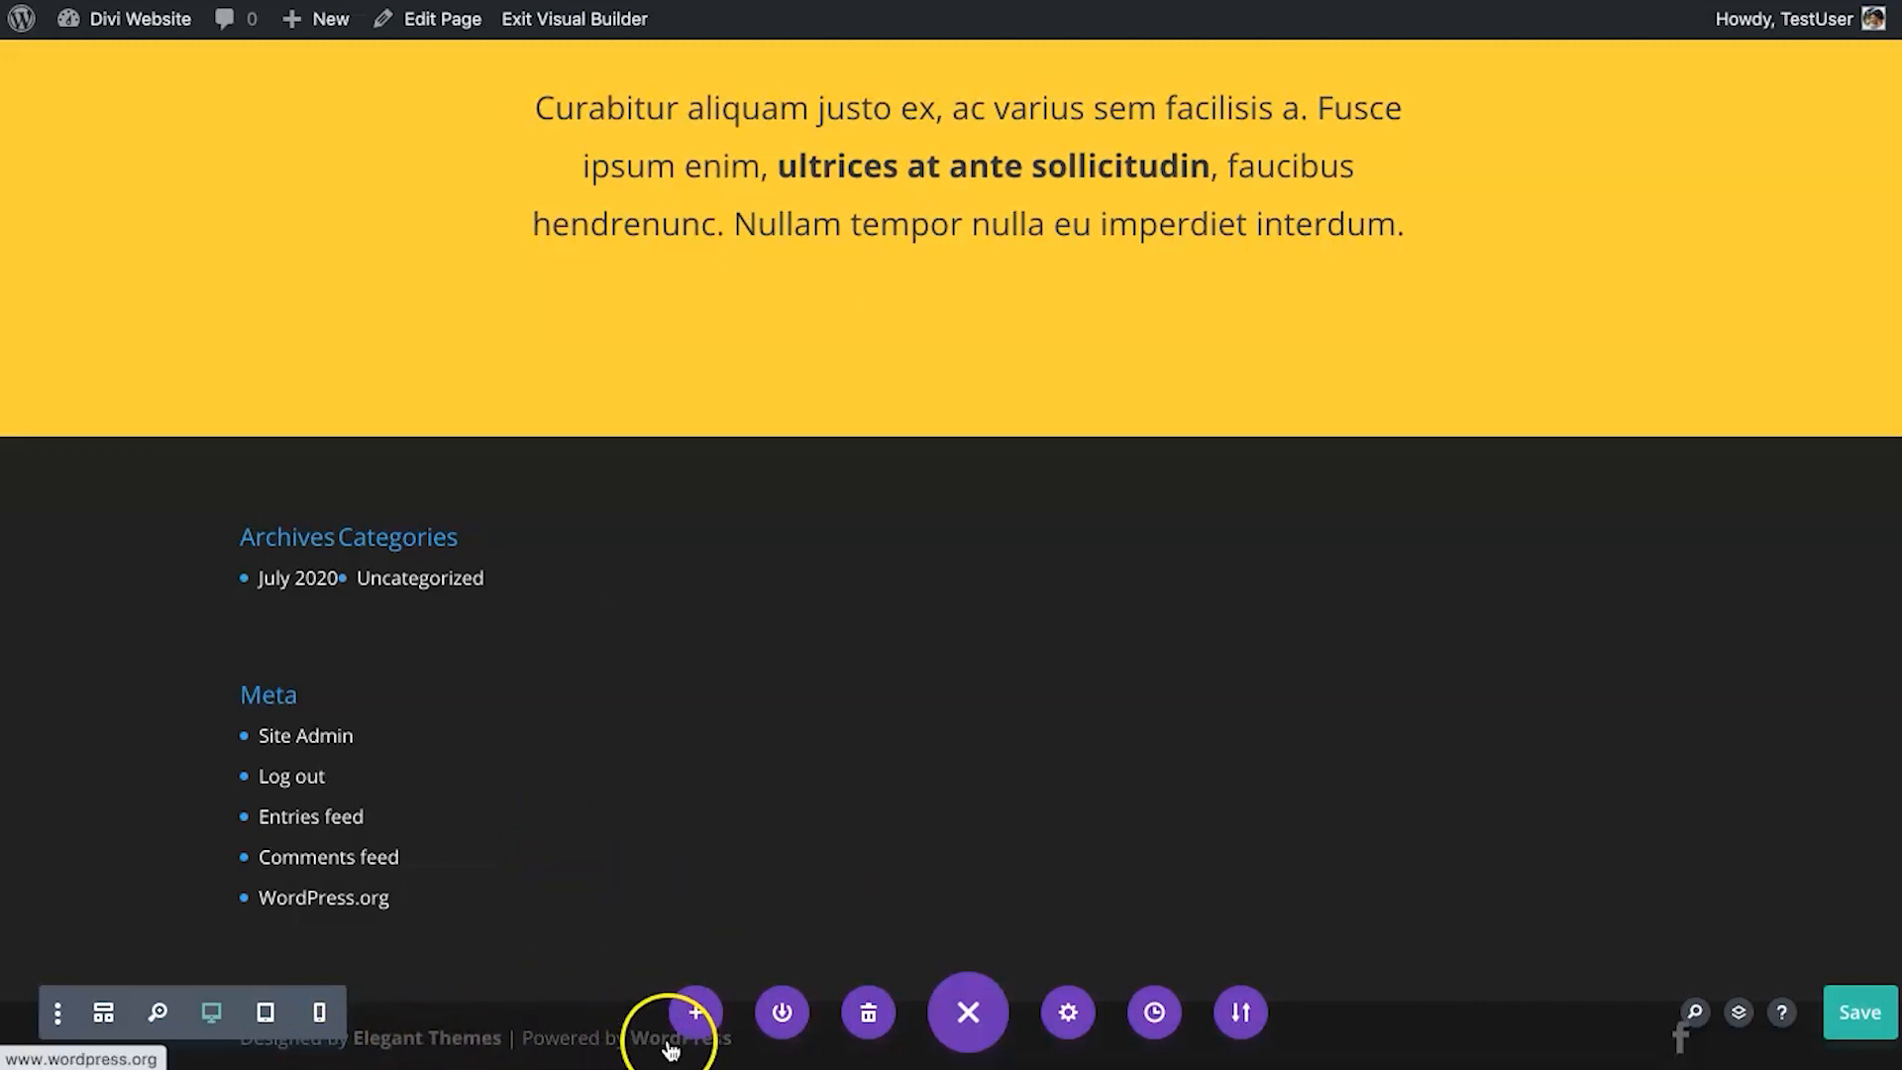
{"action": "mouse_move", "coordinate": [393, 345]}
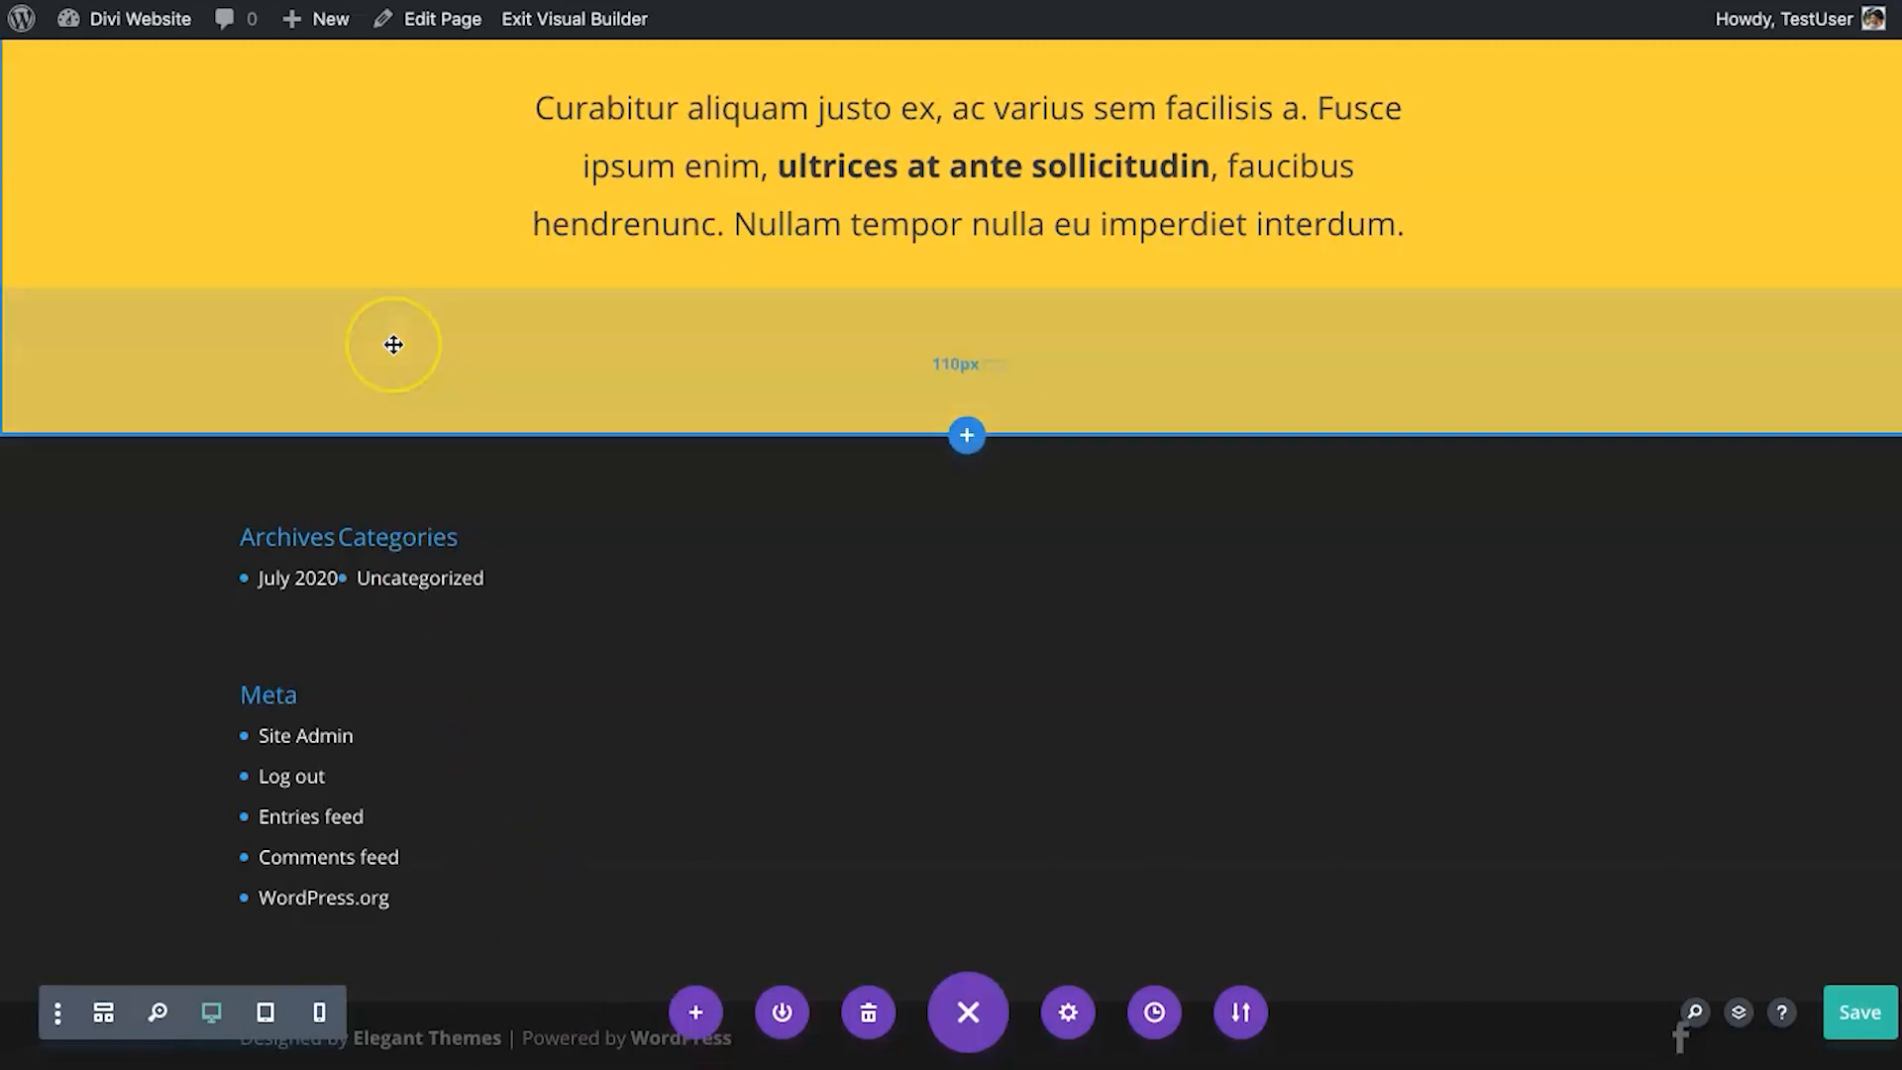
{"action": "scroll", "coordinate": [394, 345], "scroll_direction": "up", "scroll_amount": 15}
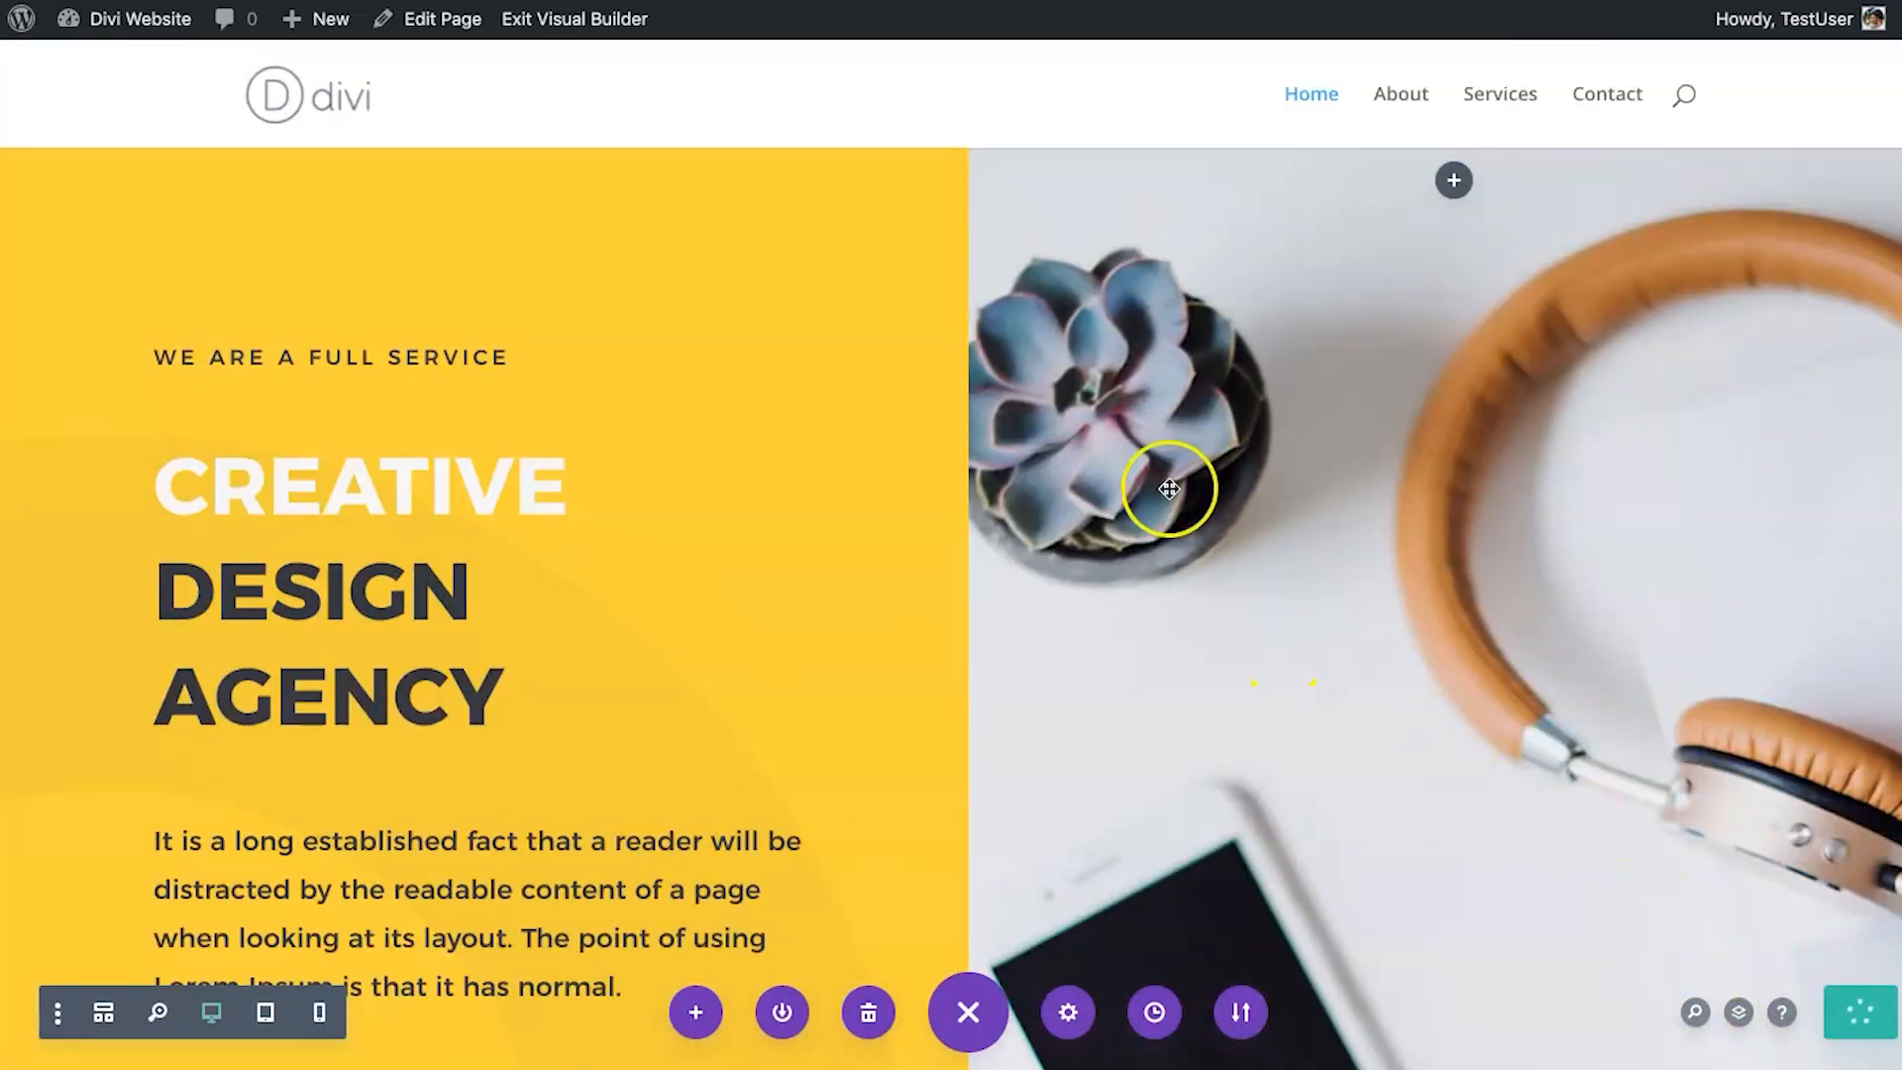
Collapse the builder's page tools and open the Theme Customizer for the site.
{"action": "mouse_move", "coordinate": [477, 336]}
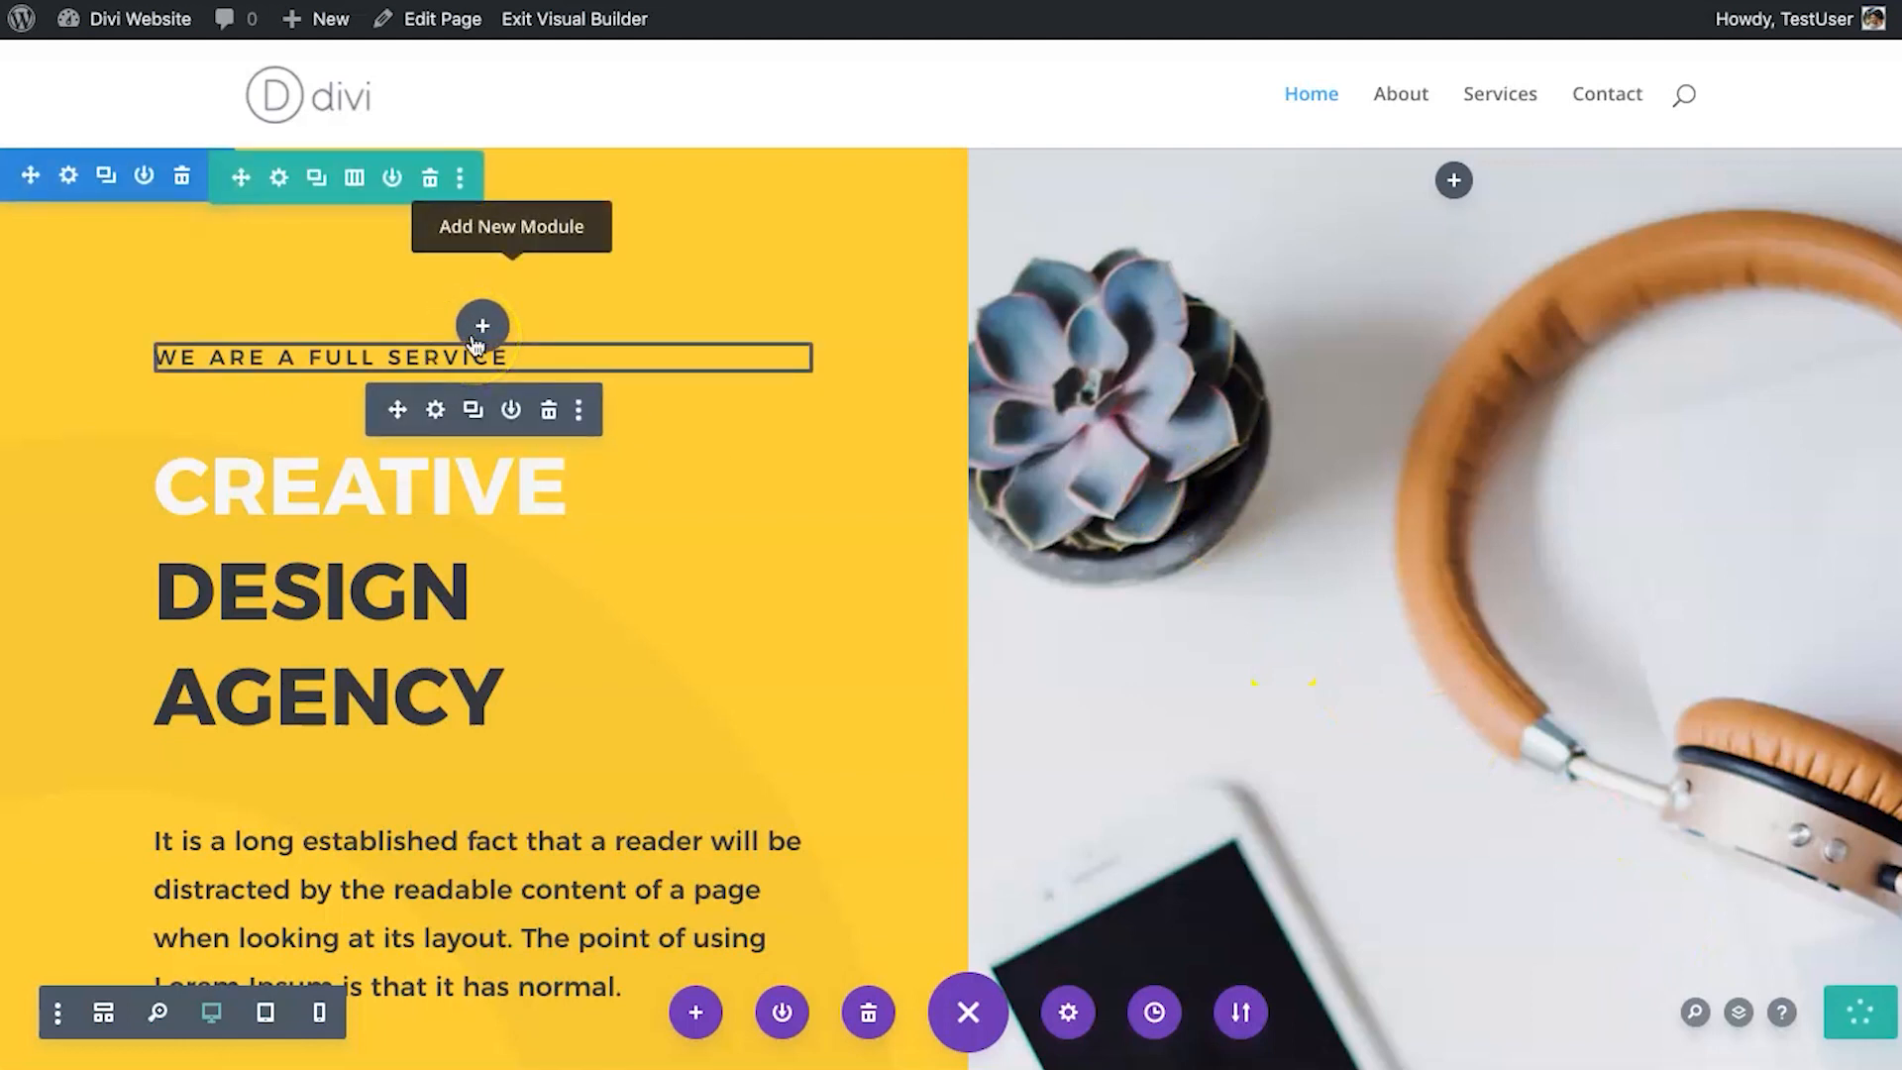
{"action": "mouse_move", "coordinate": [132, 41]}
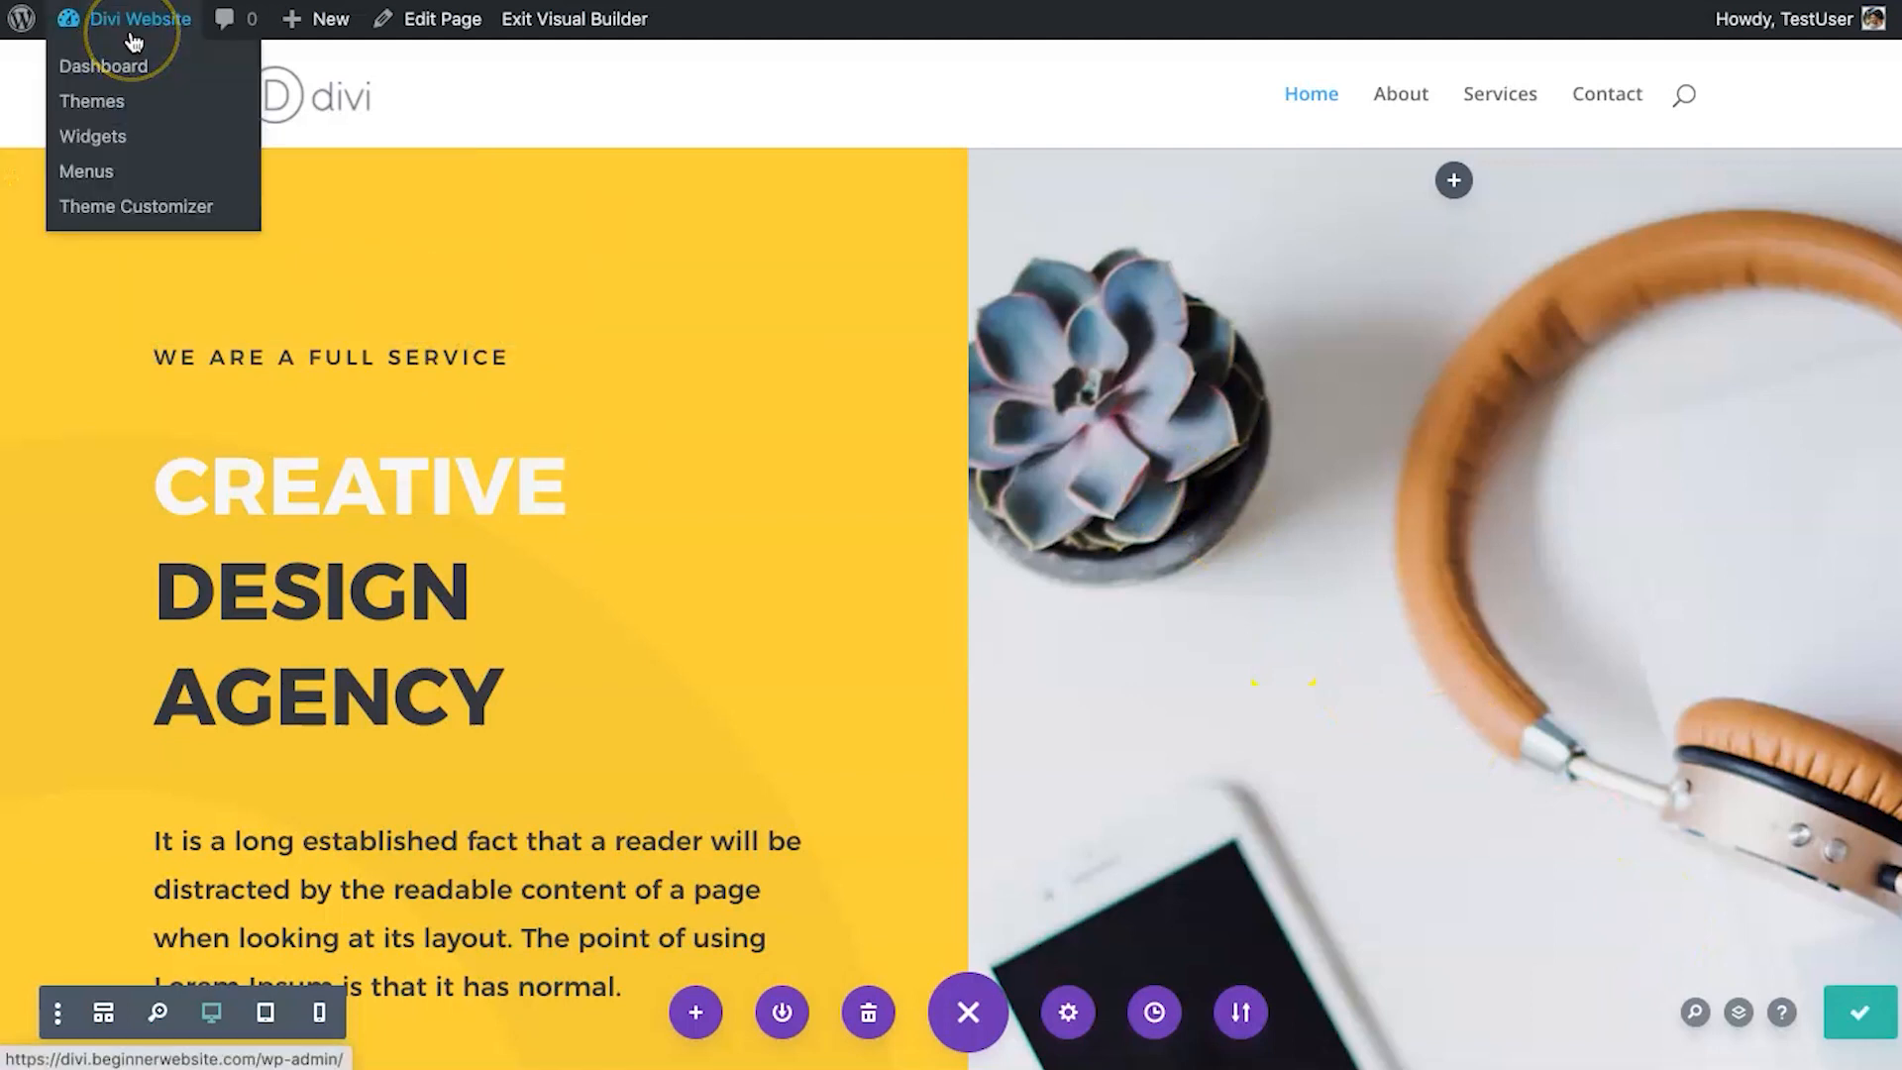
{"action": "left_click", "coordinate": [333, 234]}
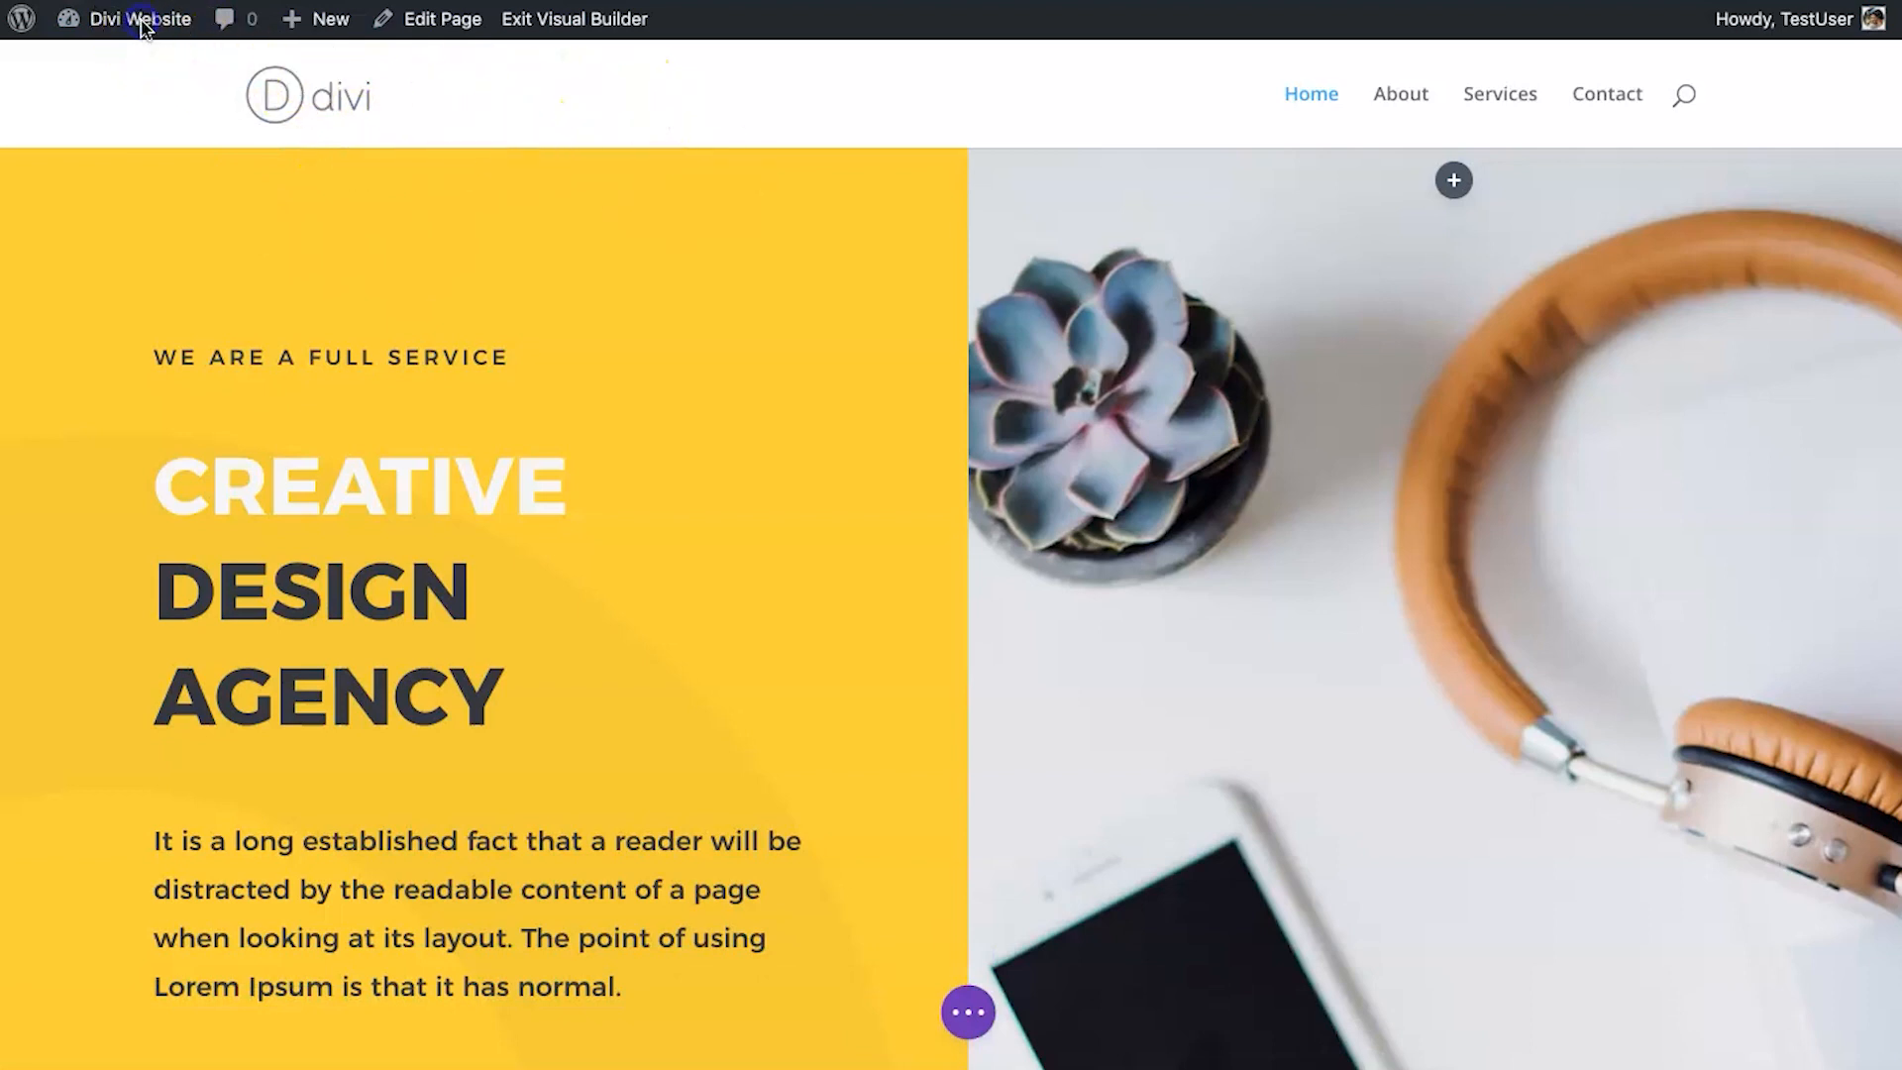
{"action": "mouse_move", "coordinate": [139, 24]}
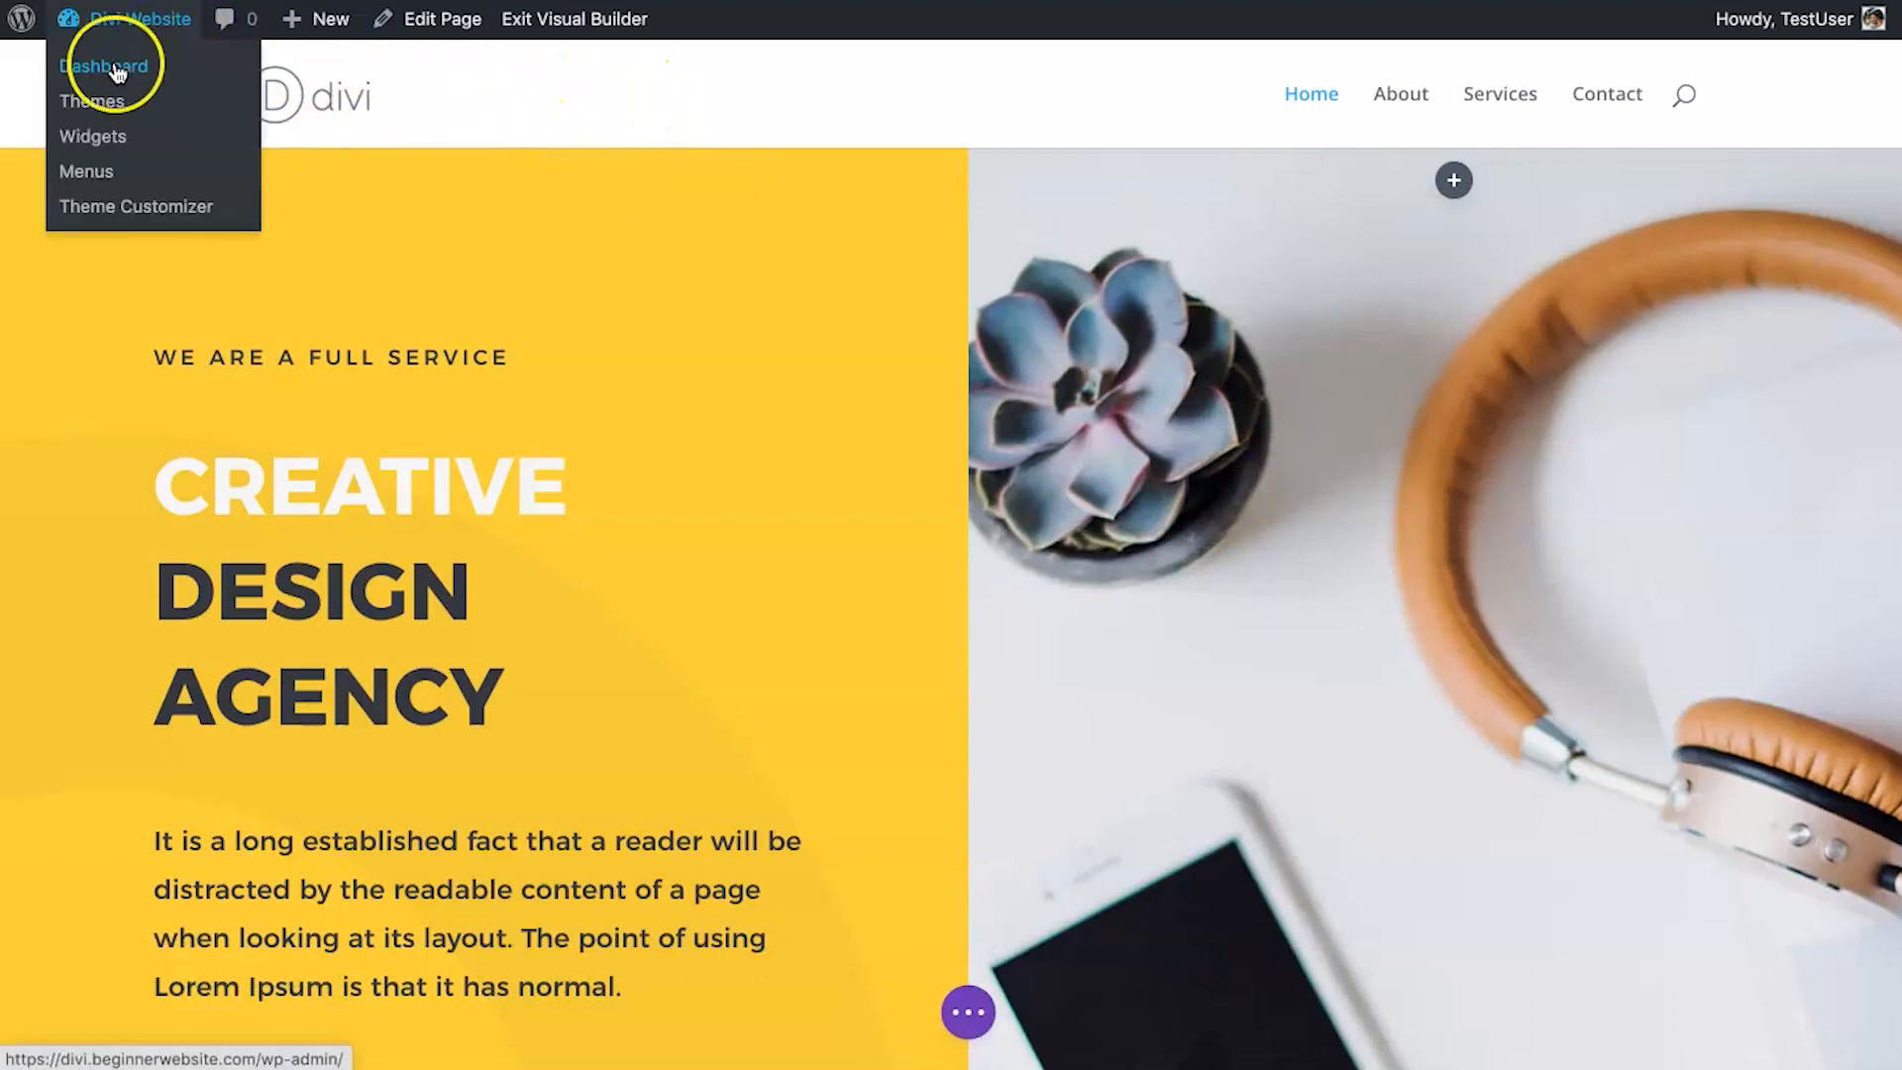
{"action": "left_click", "coordinate": [129, 210]}
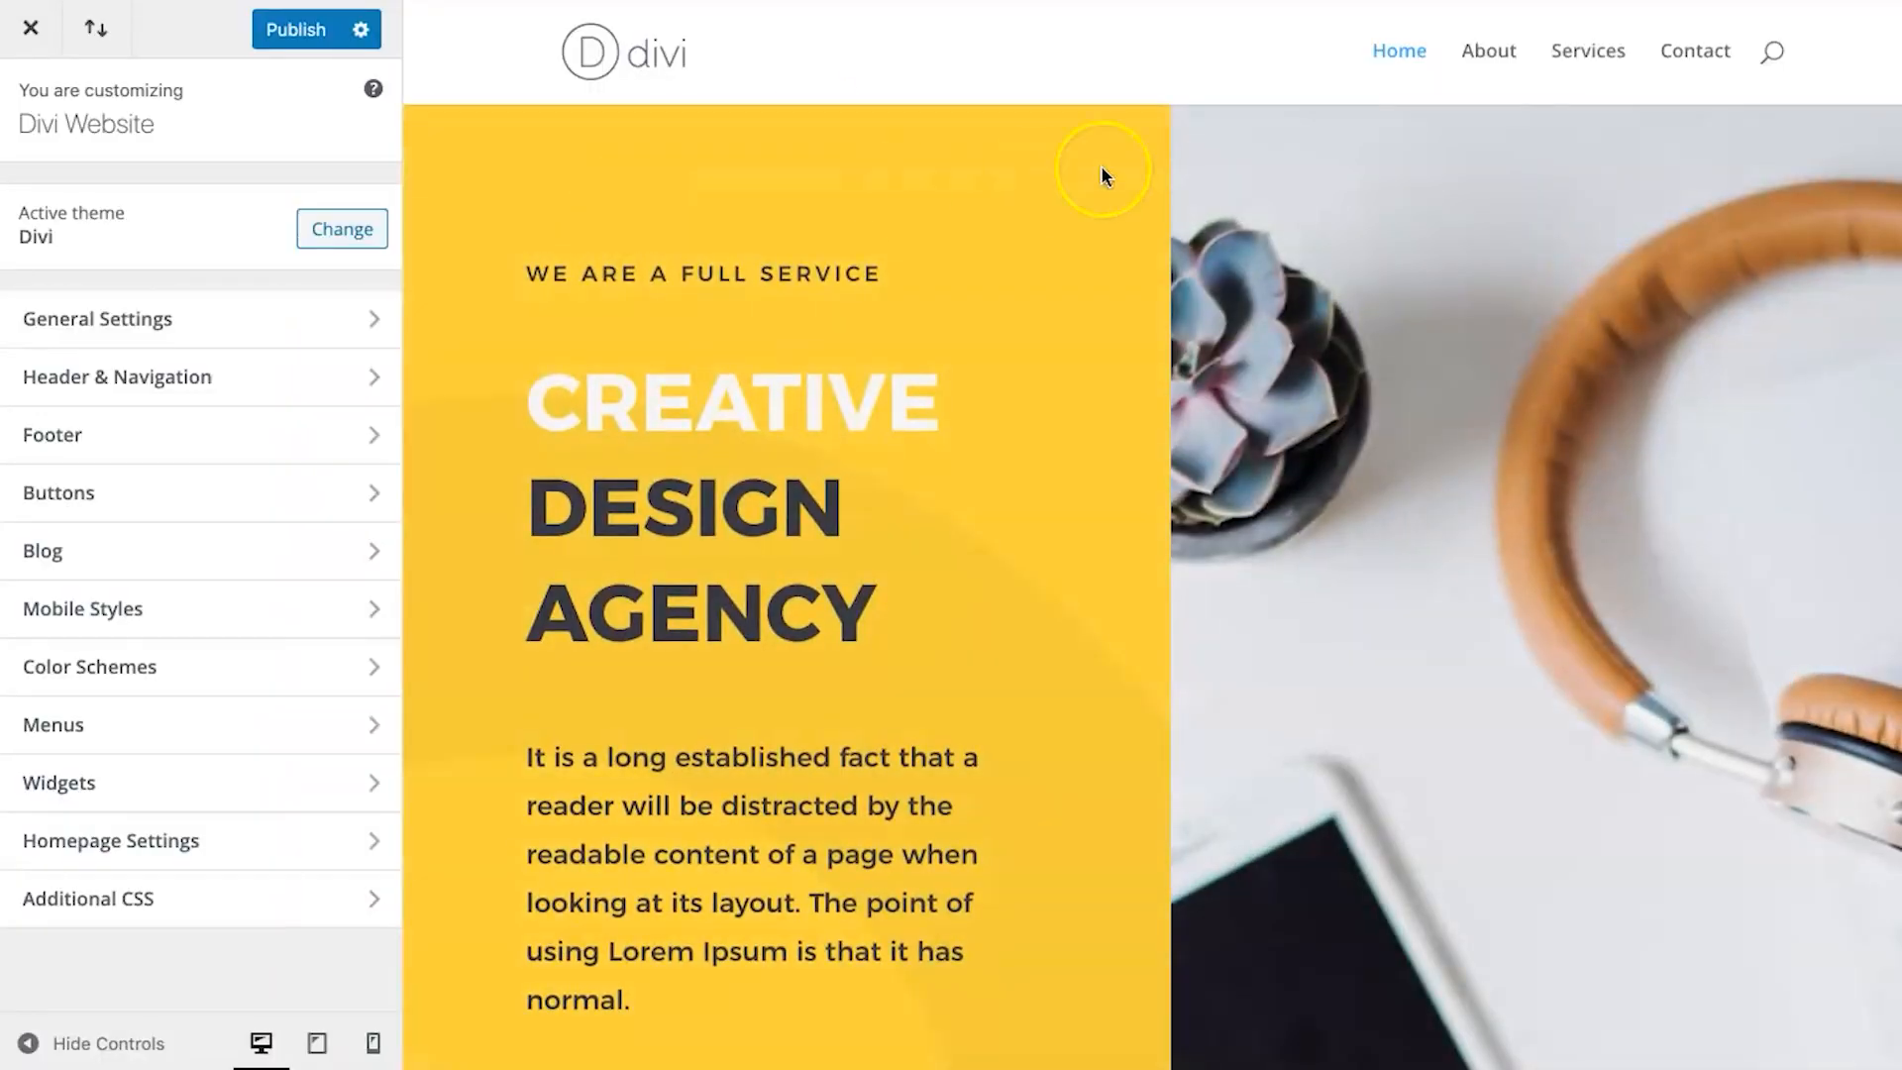
Remove the Archives, Categories and Meta widgets from Footer Area #1.
{"action": "scroll", "coordinate": [757, 620], "scroll_direction": "down", "scroll_amount": 20}
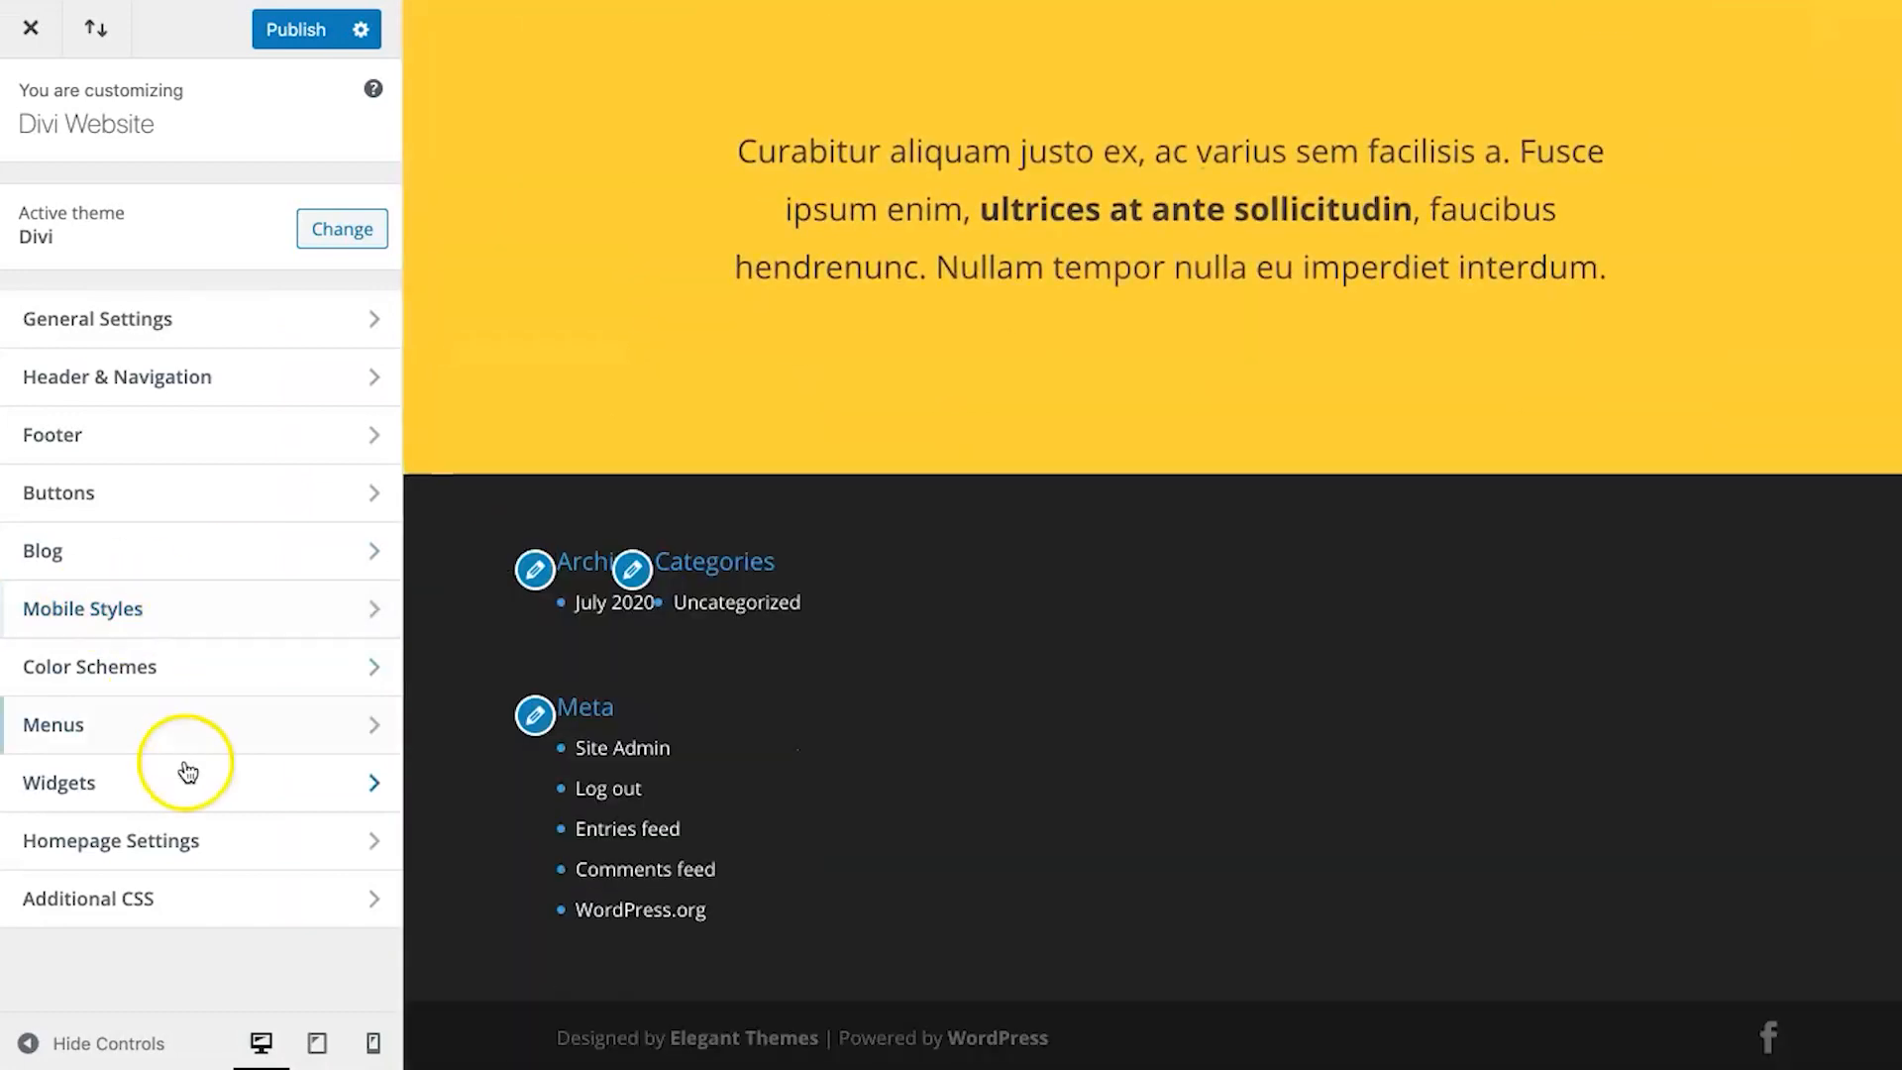
{"action": "left_click", "coordinate": [199, 784]}
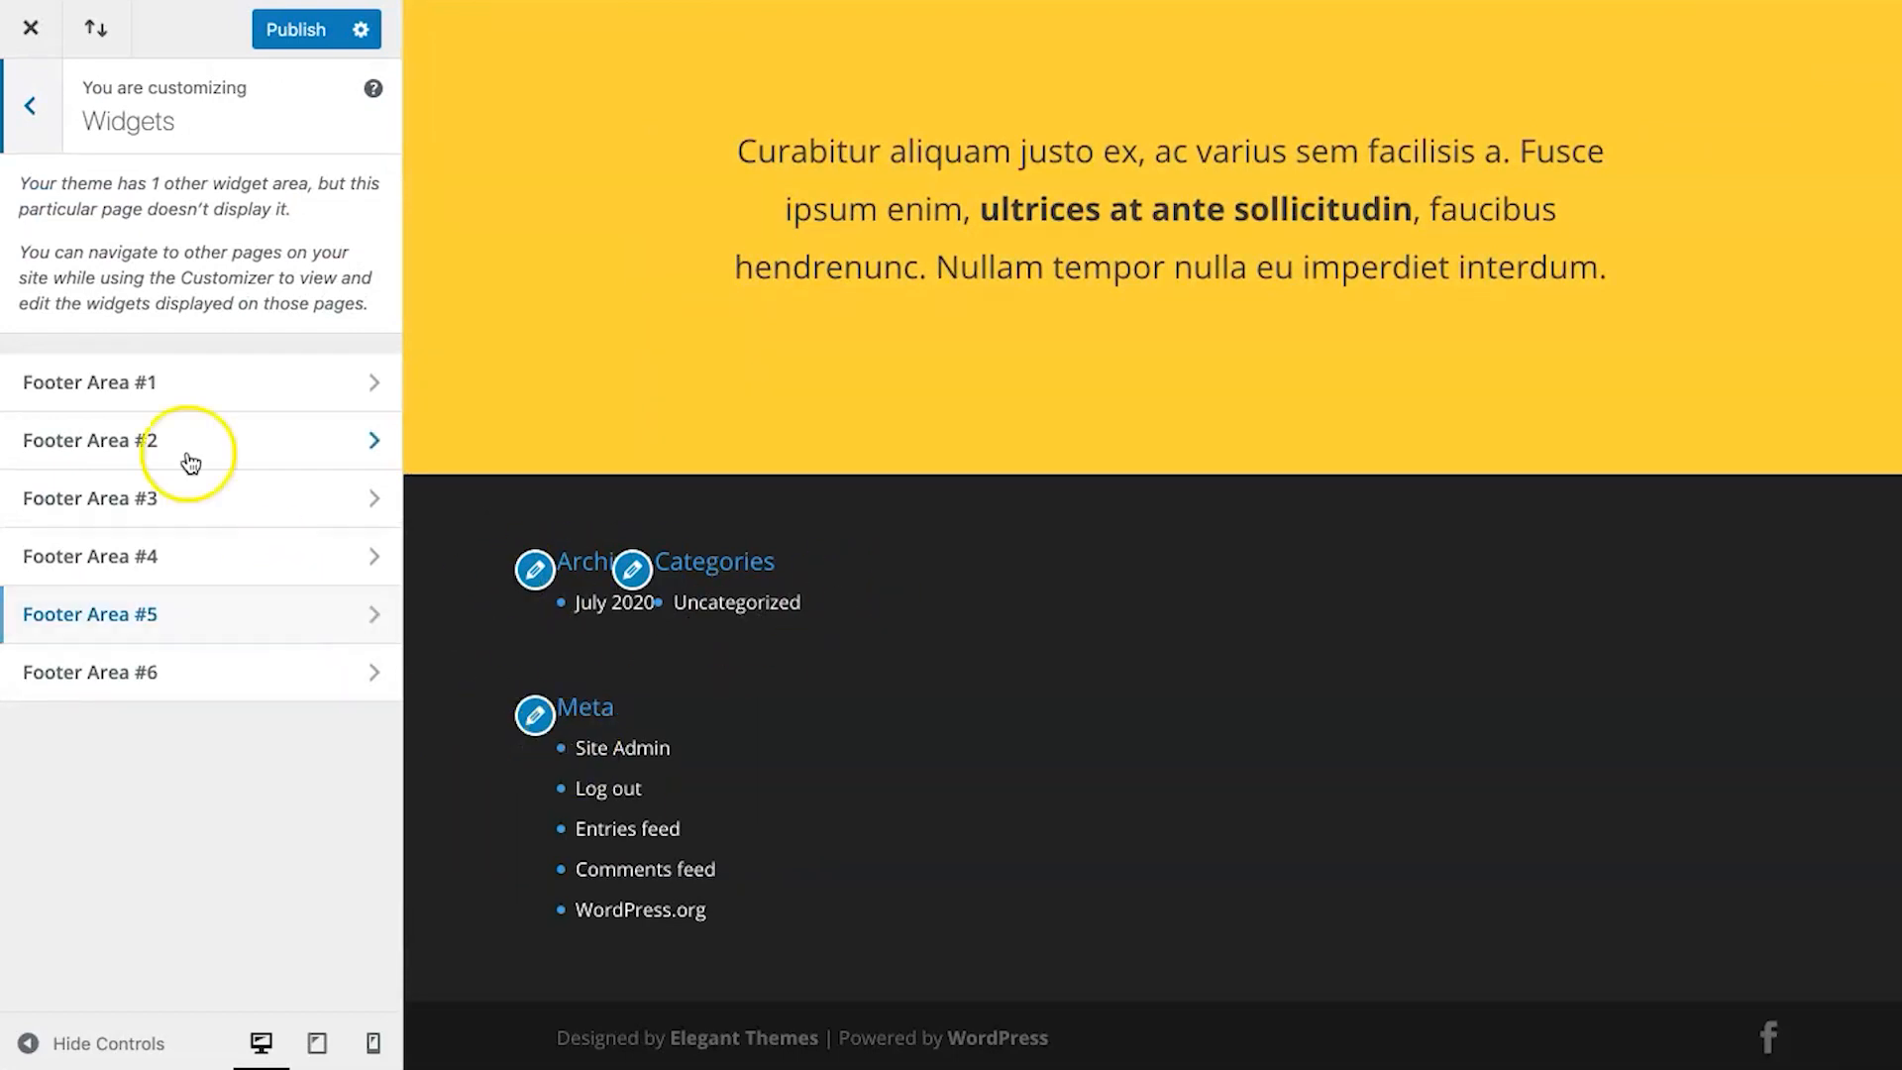
{"action": "left_click", "coordinate": [145, 386]}
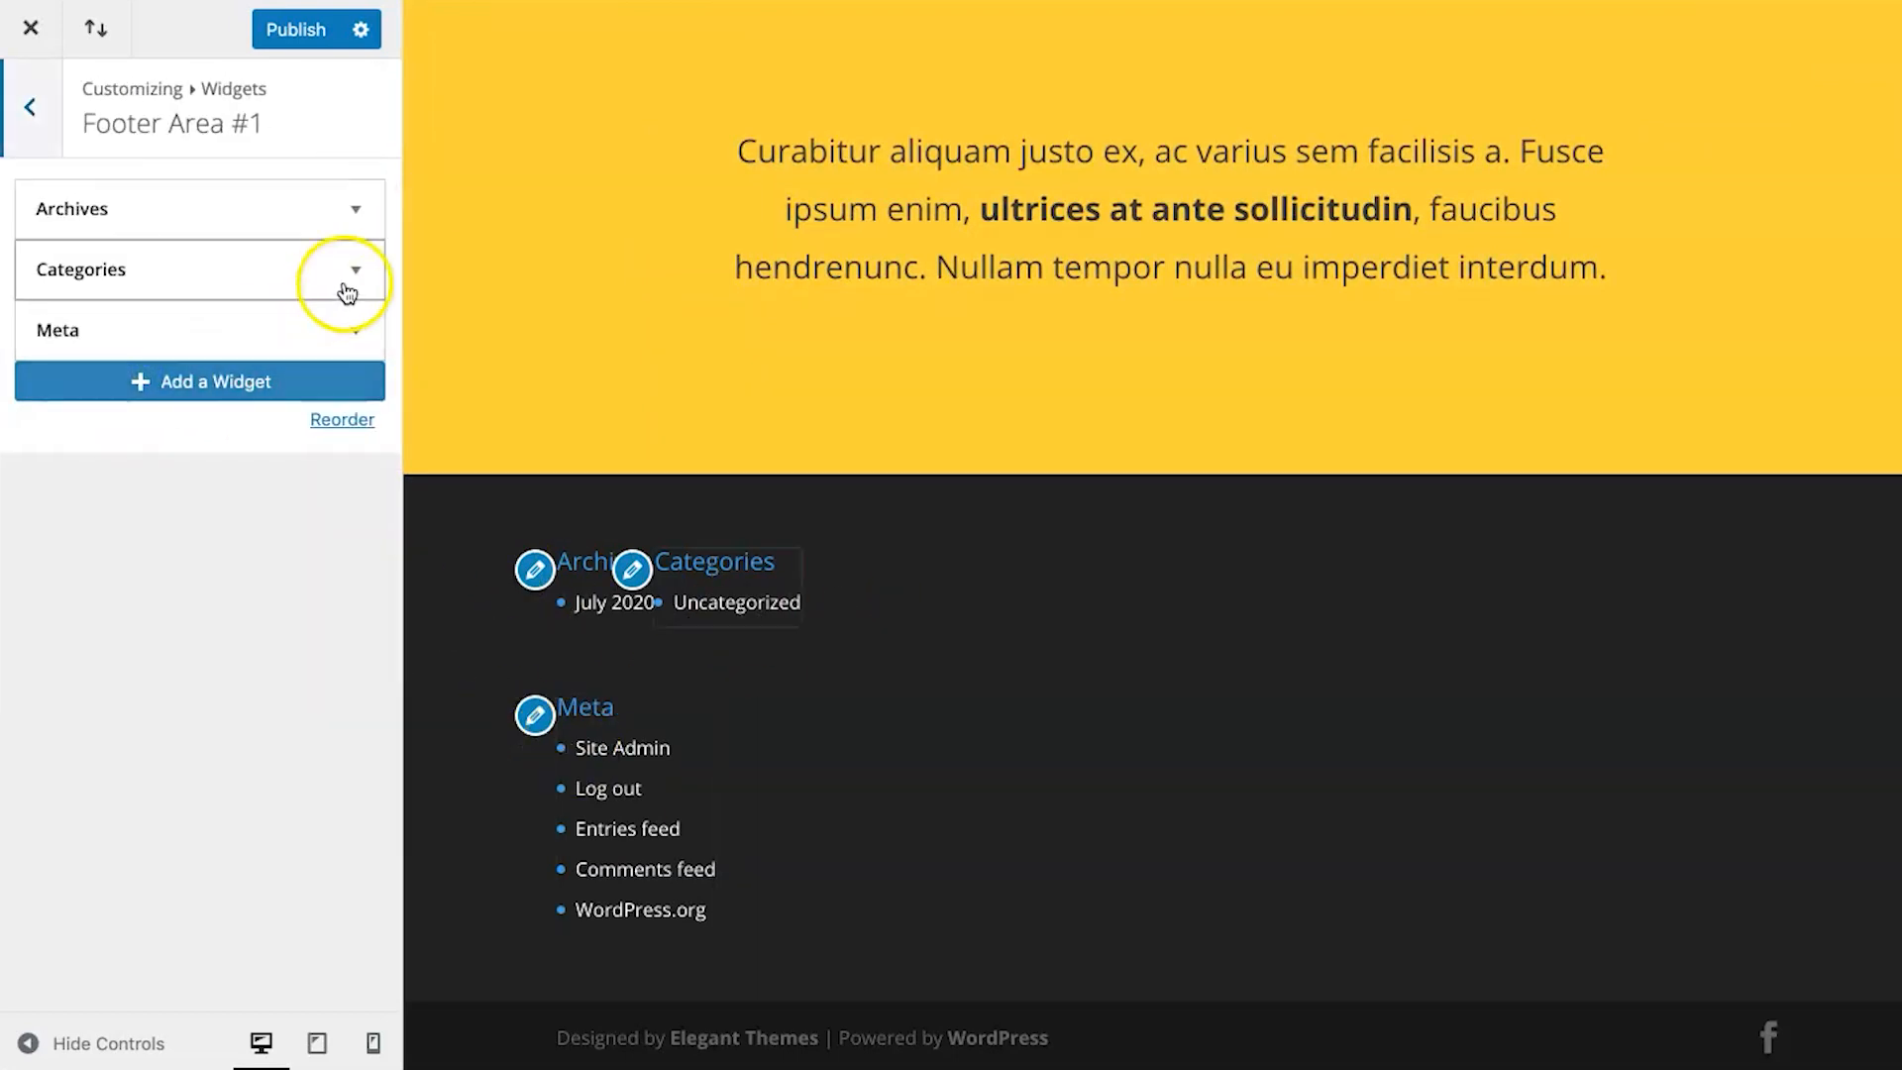
{"action": "left_click", "coordinate": [354, 206]}
{"action": "left_click", "coordinate": [50, 449]}
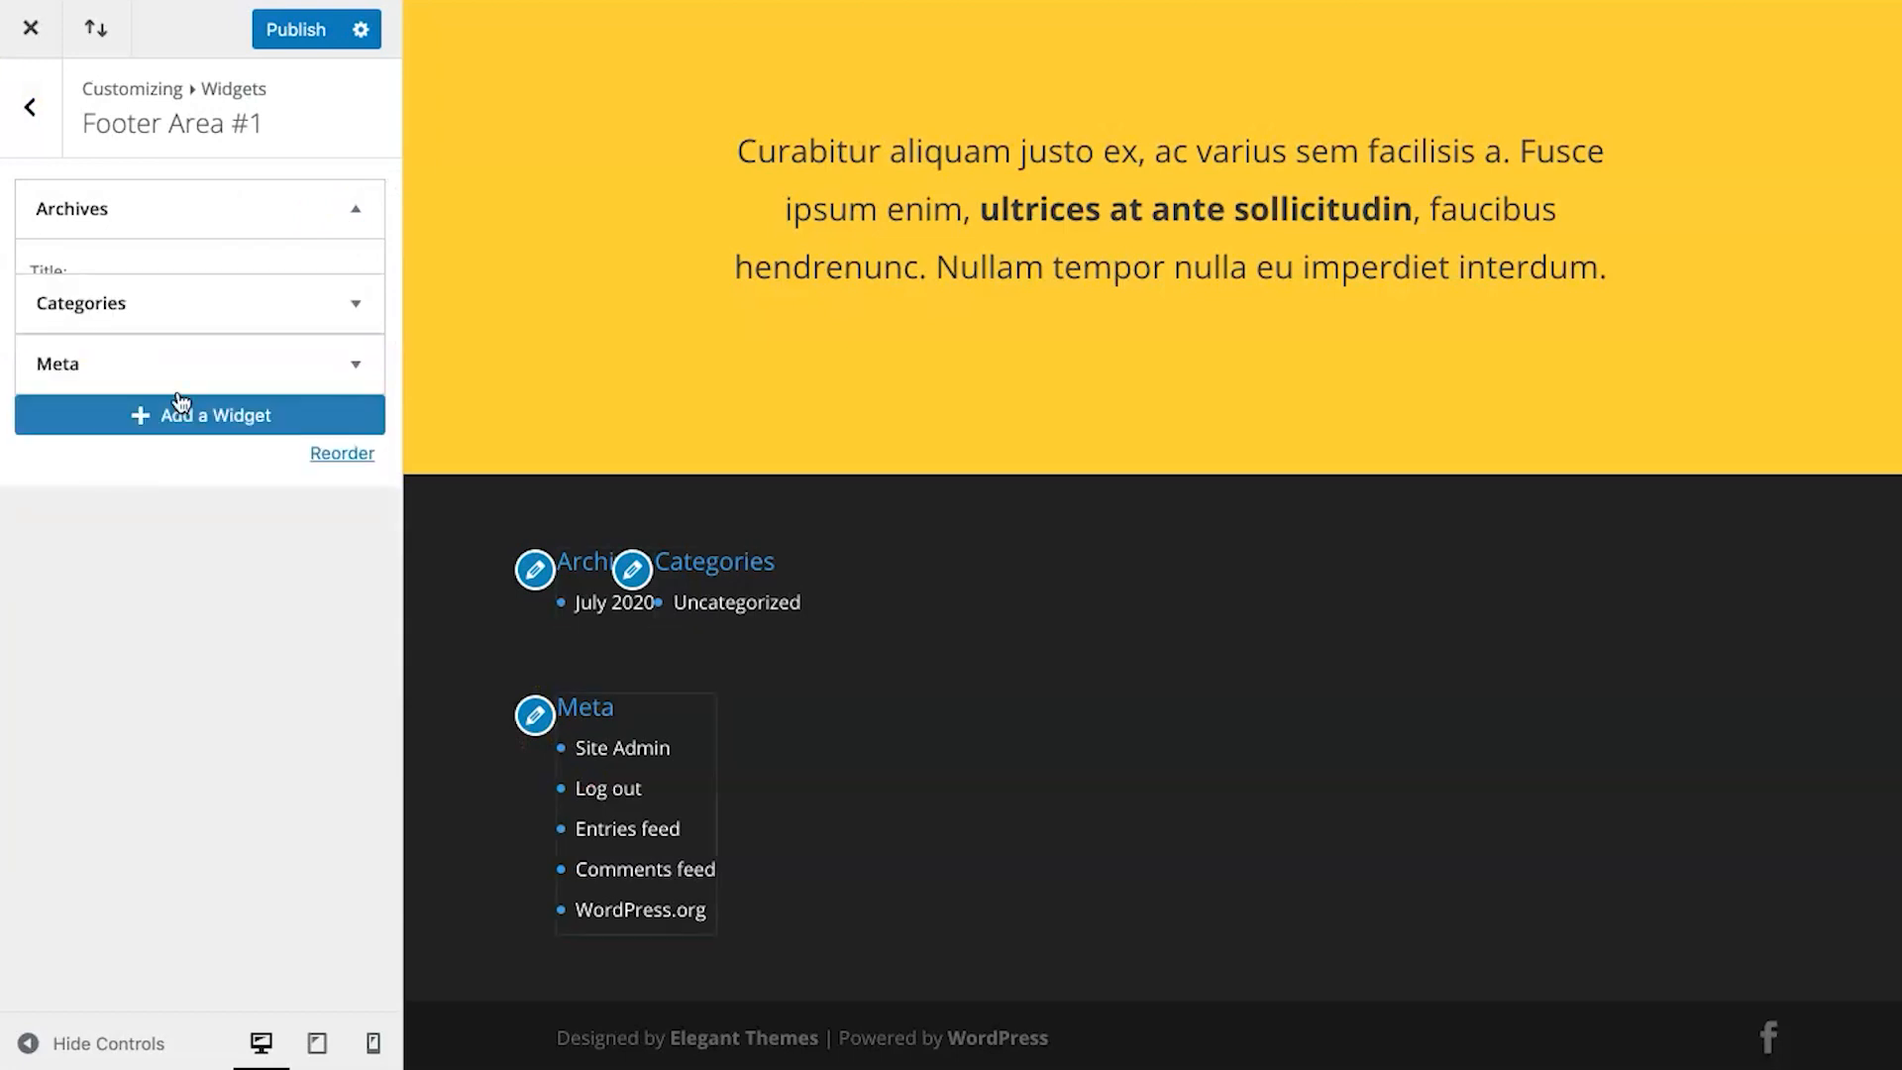
{"action": "left_click", "coordinate": [355, 210]}
{"action": "left_click", "coordinate": [63, 474]}
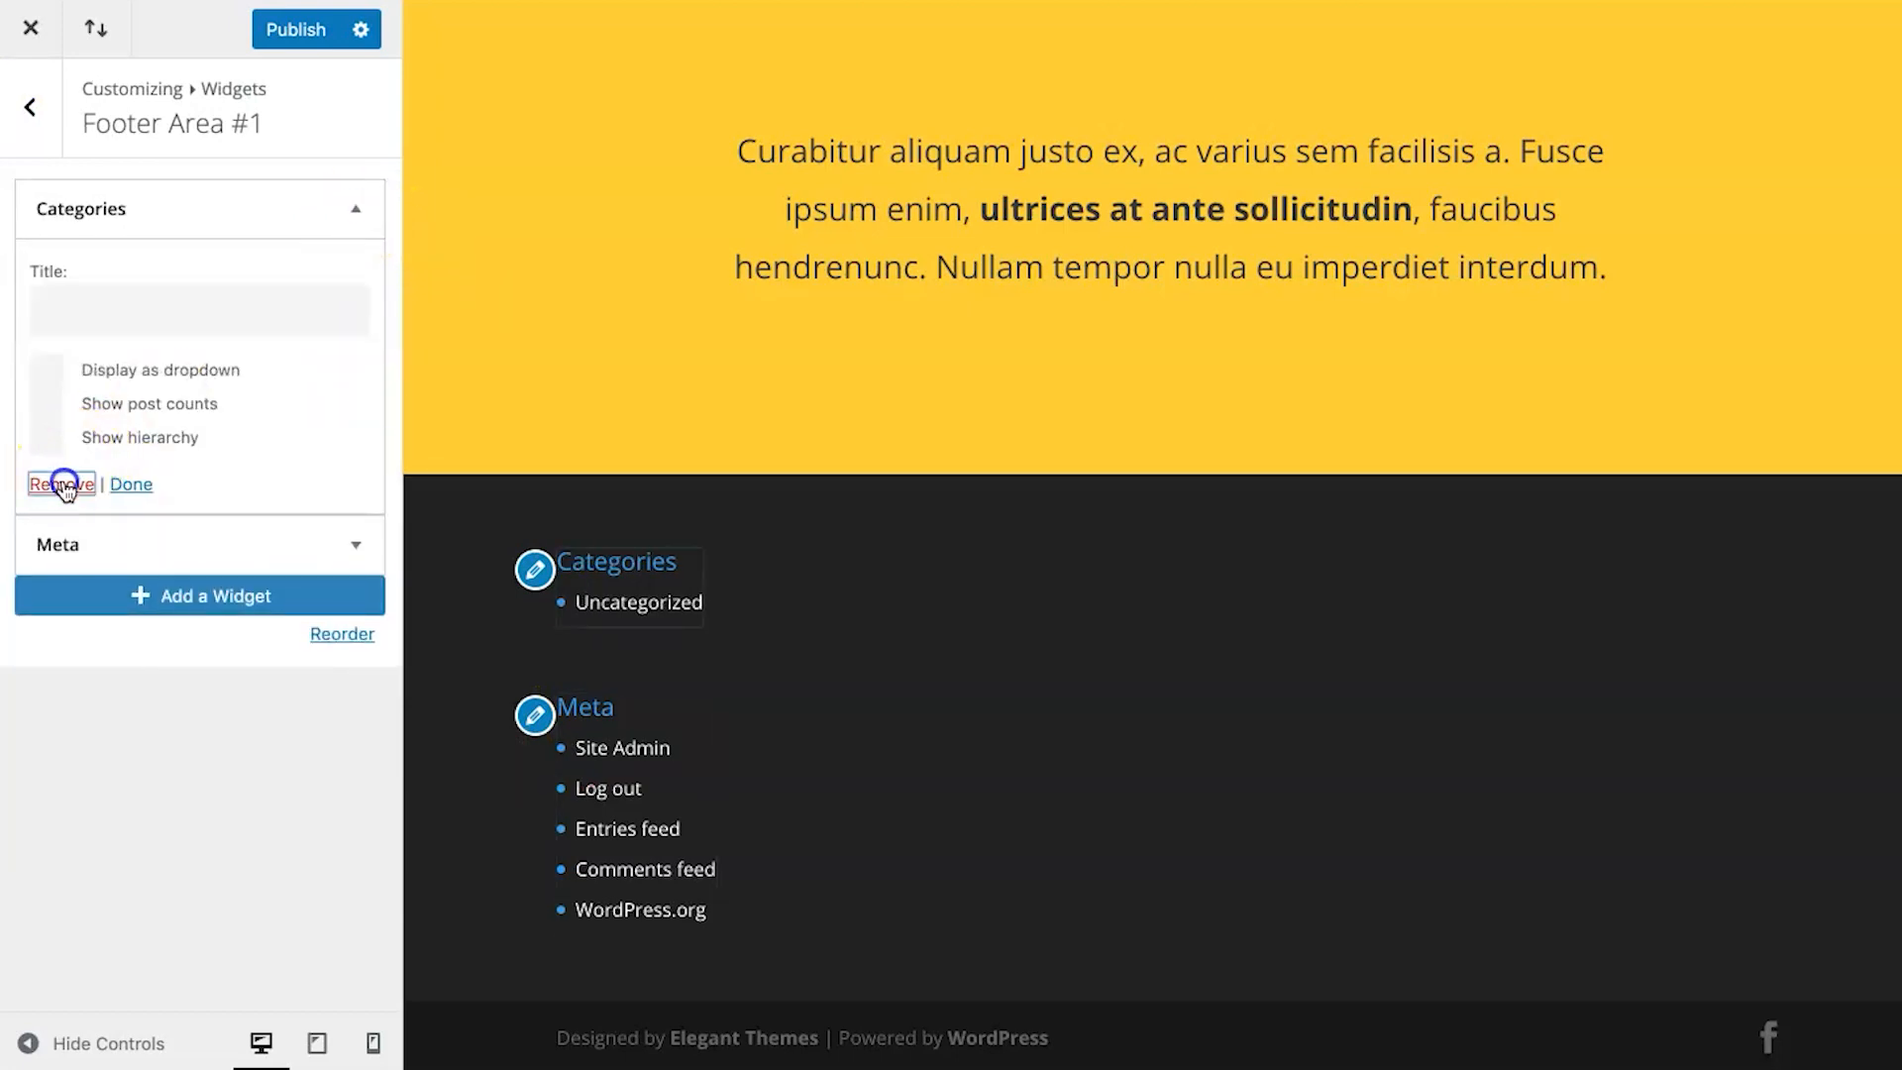
{"action": "left_click", "coordinate": [354, 210]}
{"action": "left_click", "coordinate": [56, 366]}
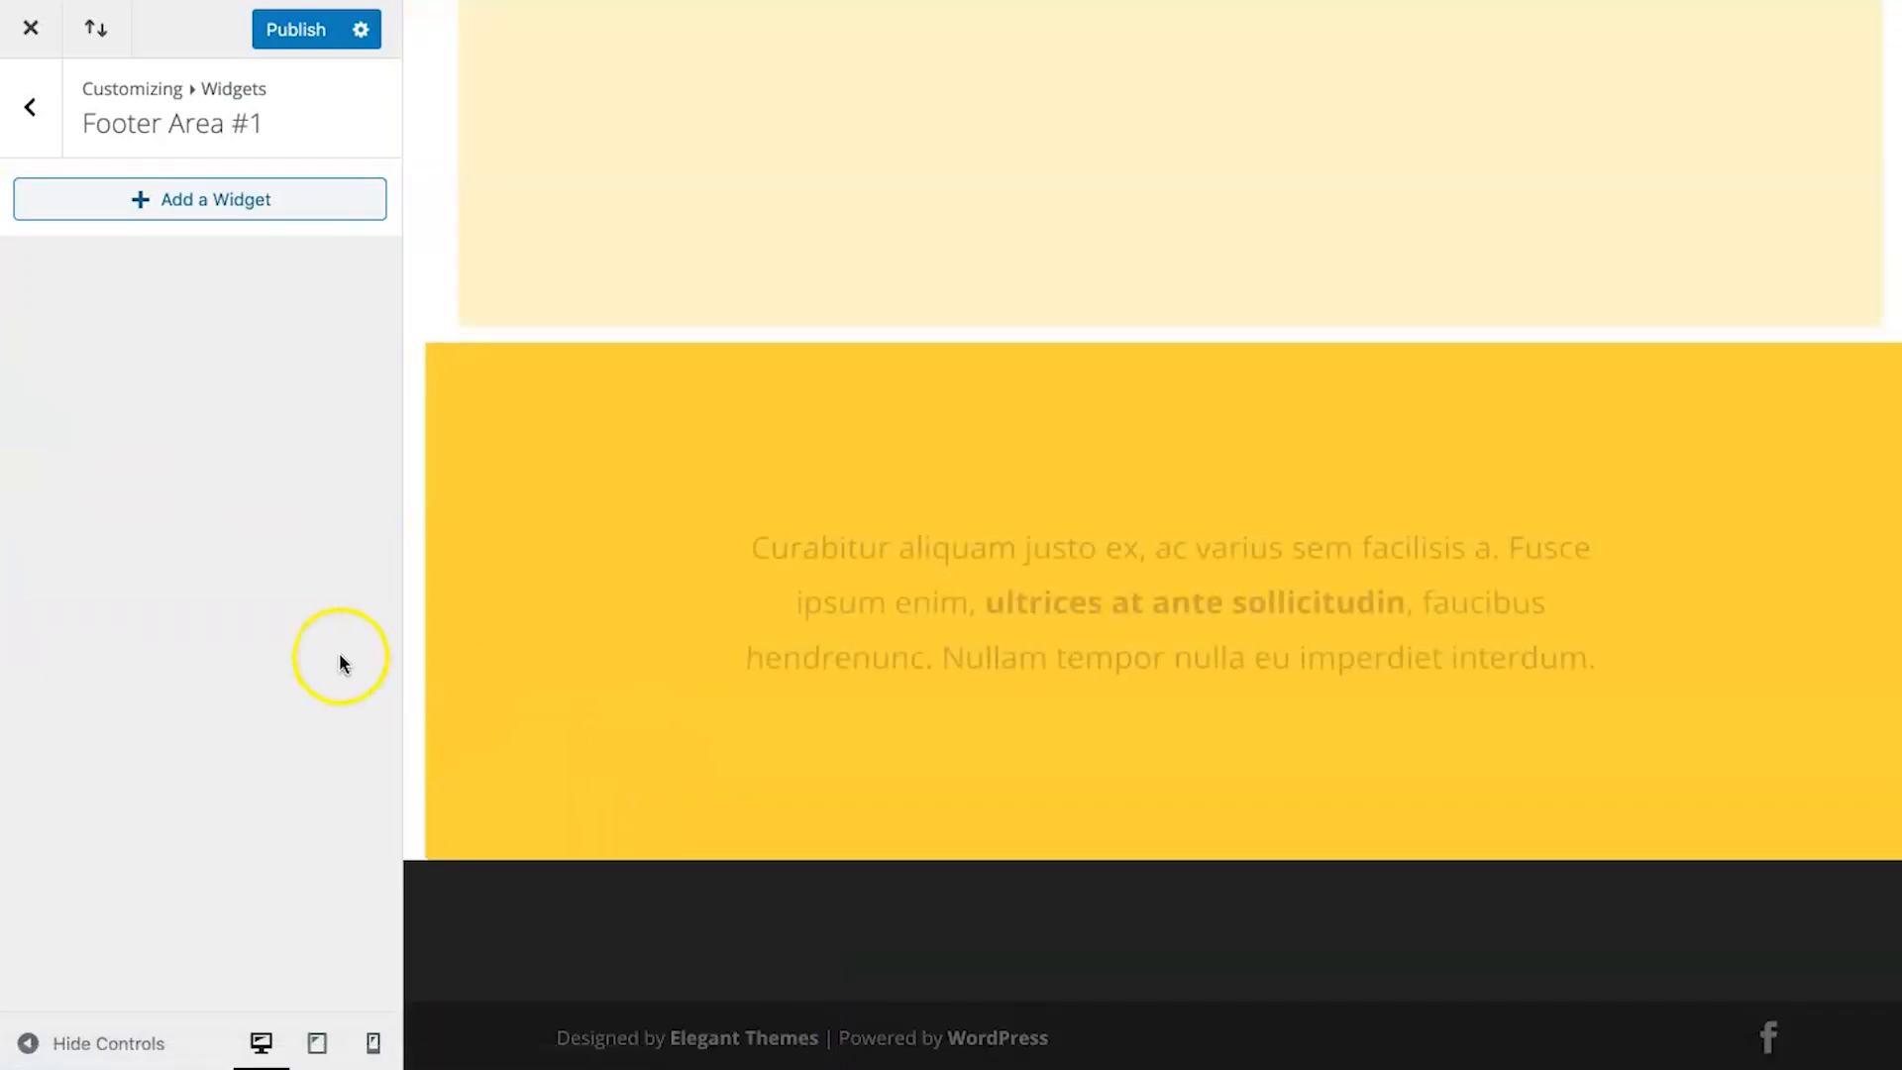
Browse the widgets available for Footer Area #1 without adding any, and look over the whole page preview.
{"action": "left_click", "coordinate": [46, 199]}
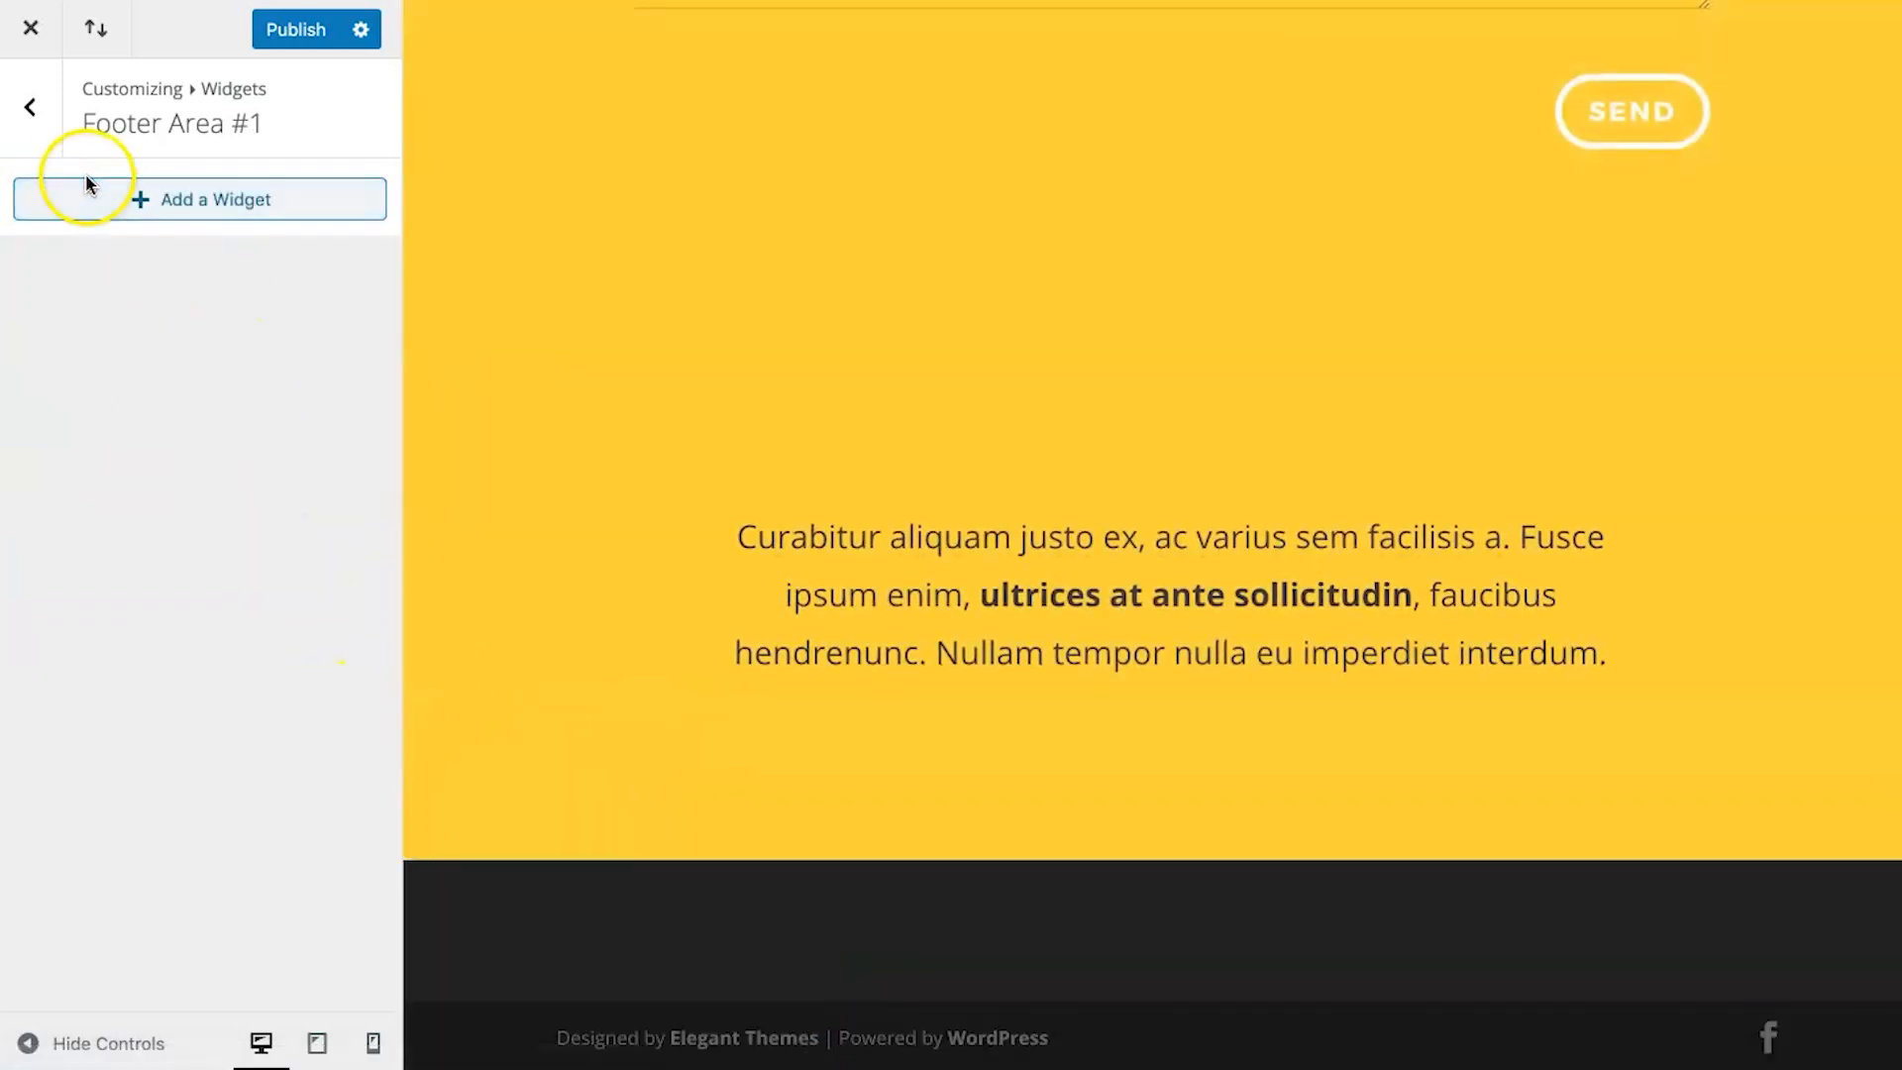
{"action": "left_click", "coordinate": [32, 140]}
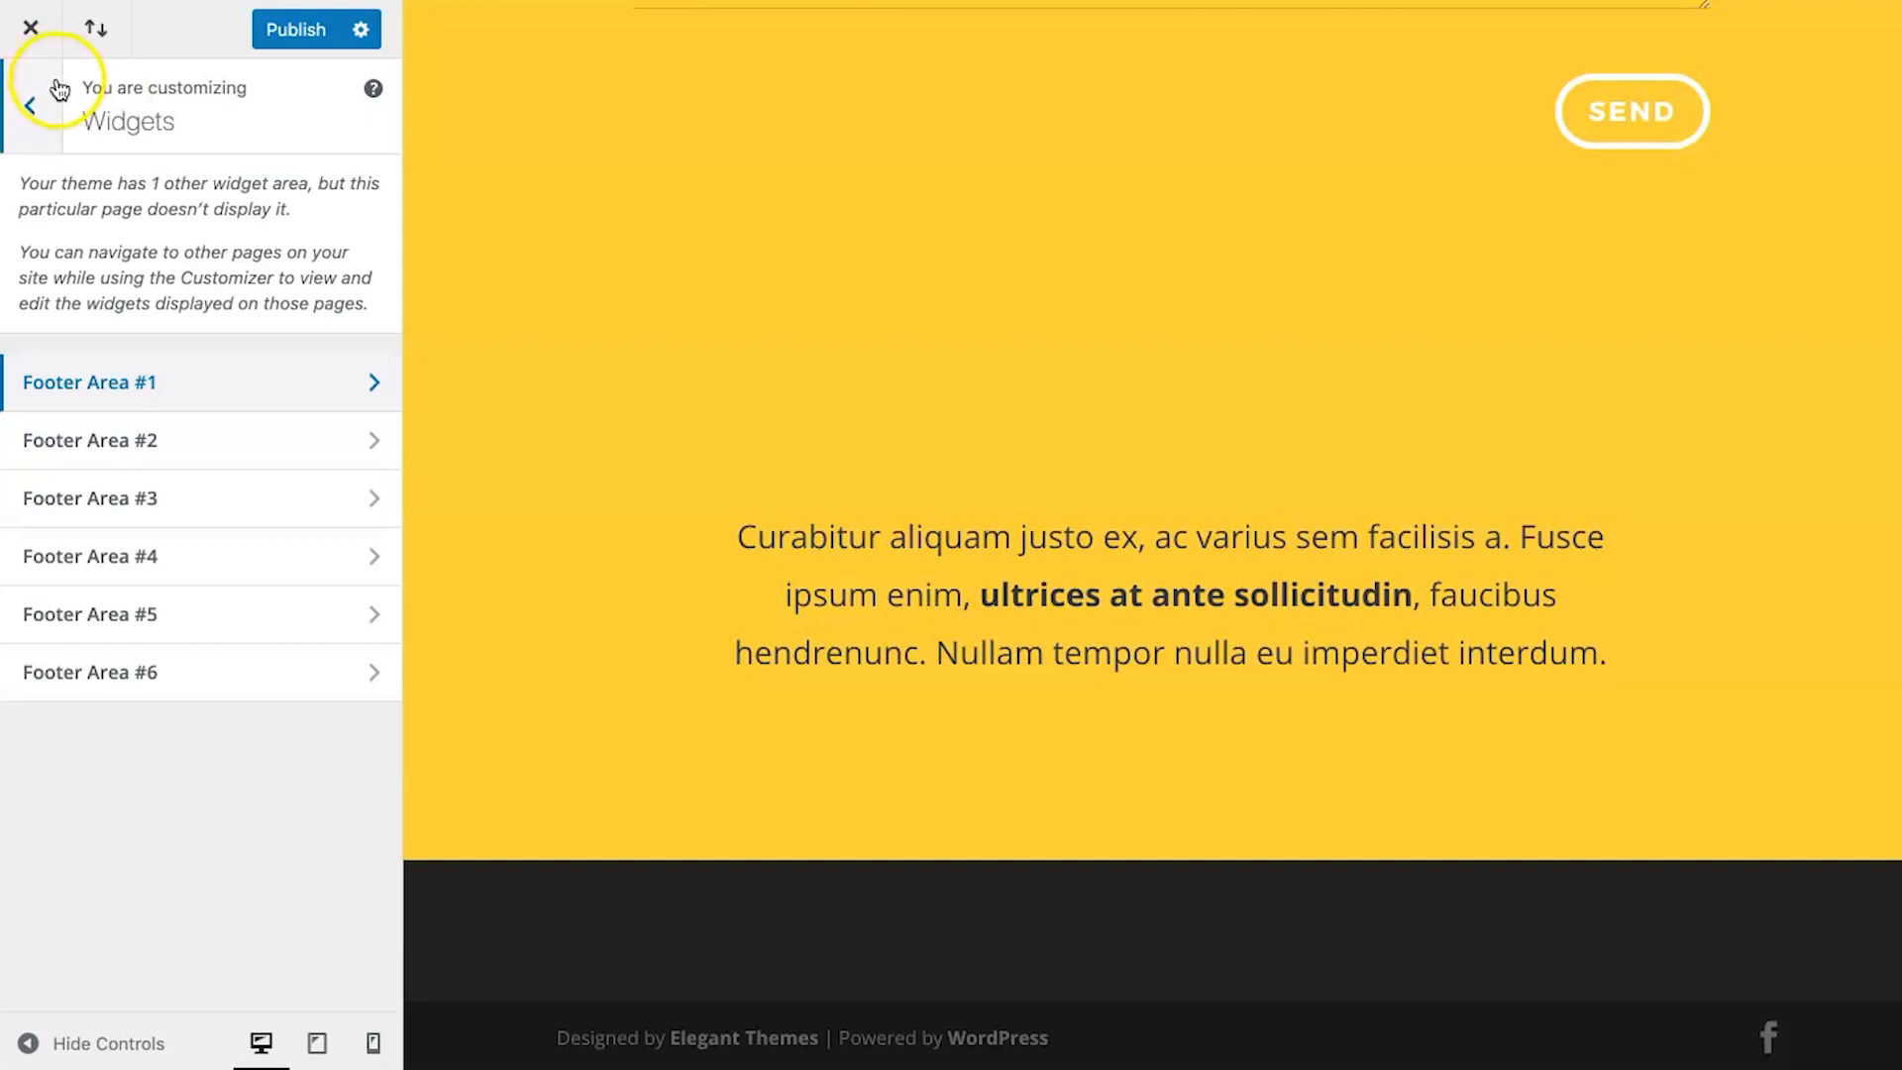
{"action": "left_click", "coordinate": [169, 384]}
{"action": "left_click", "coordinate": [174, 199]}
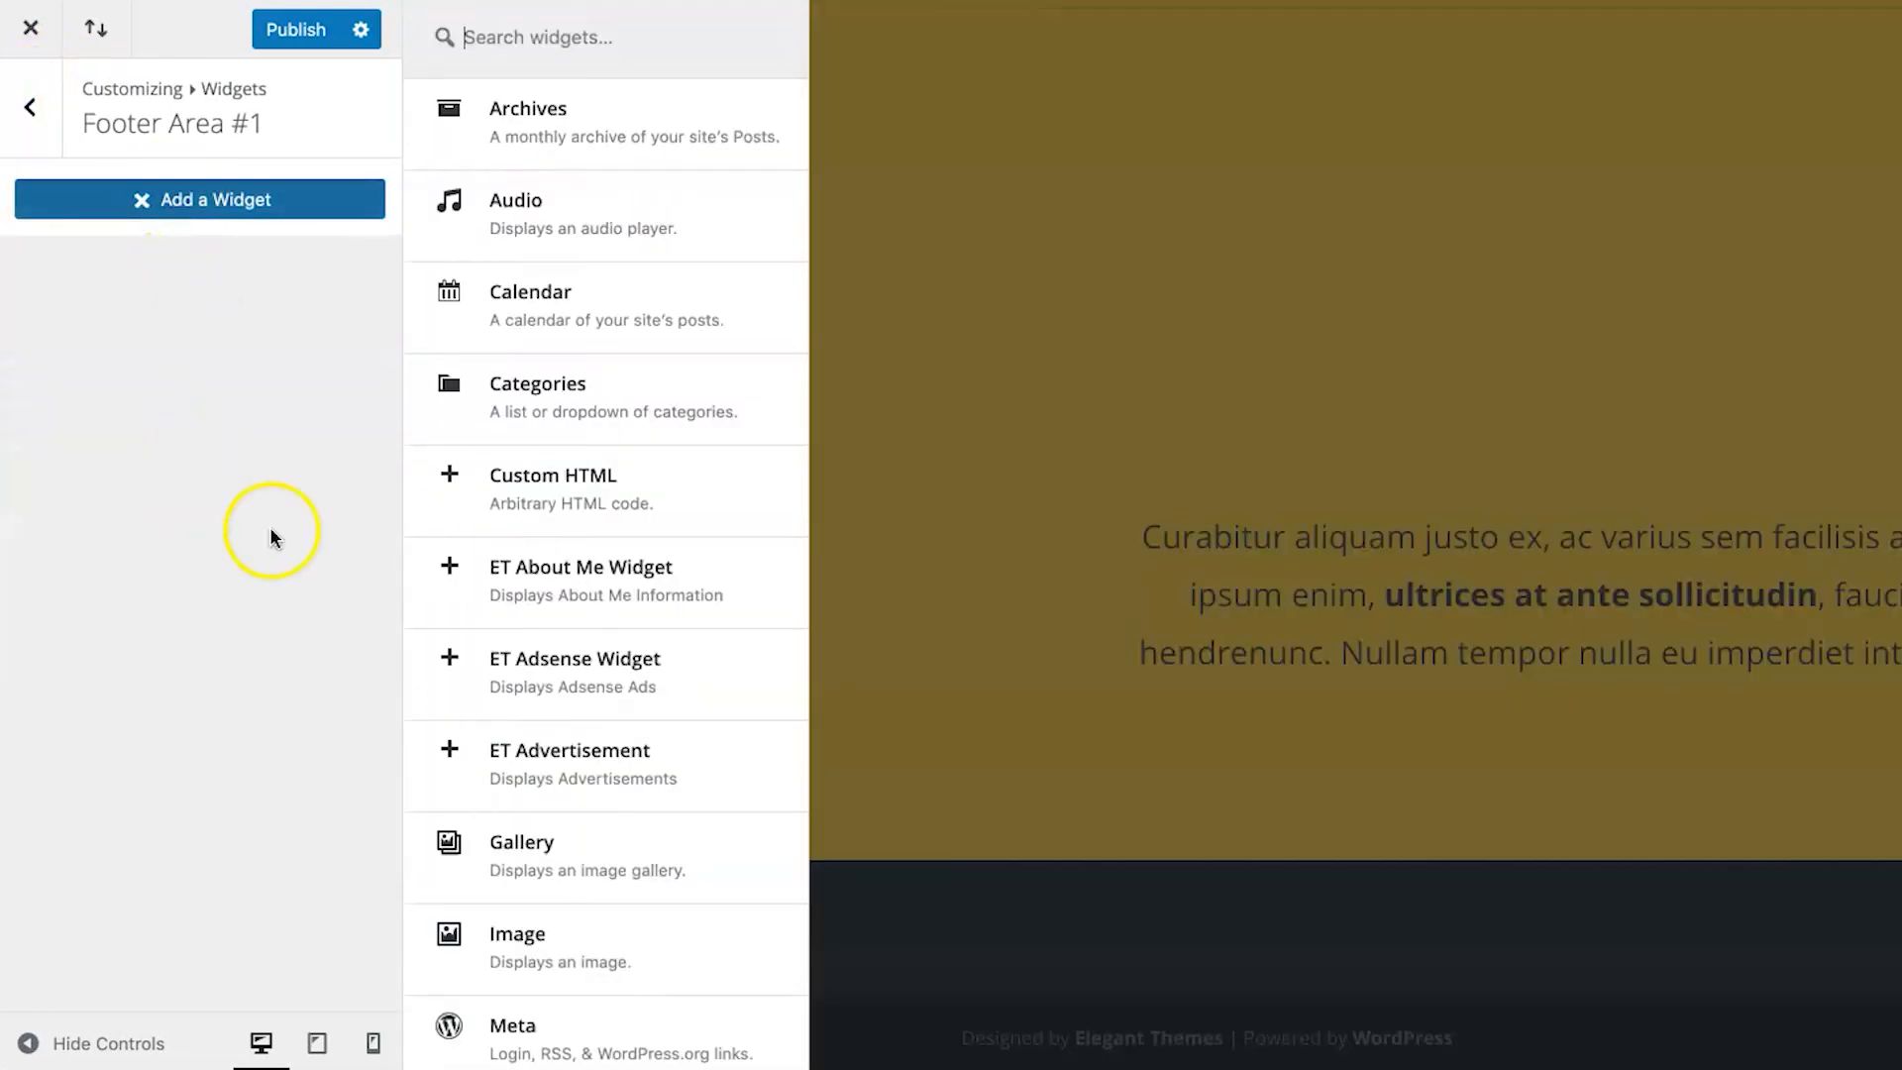
{"action": "scroll", "coordinate": [506, 594], "scroll_direction": "down", "scroll_amount": 7}
{"action": "scroll", "coordinate": [465, 535], "scroll_direction": "up", "scroll_amount": 7}
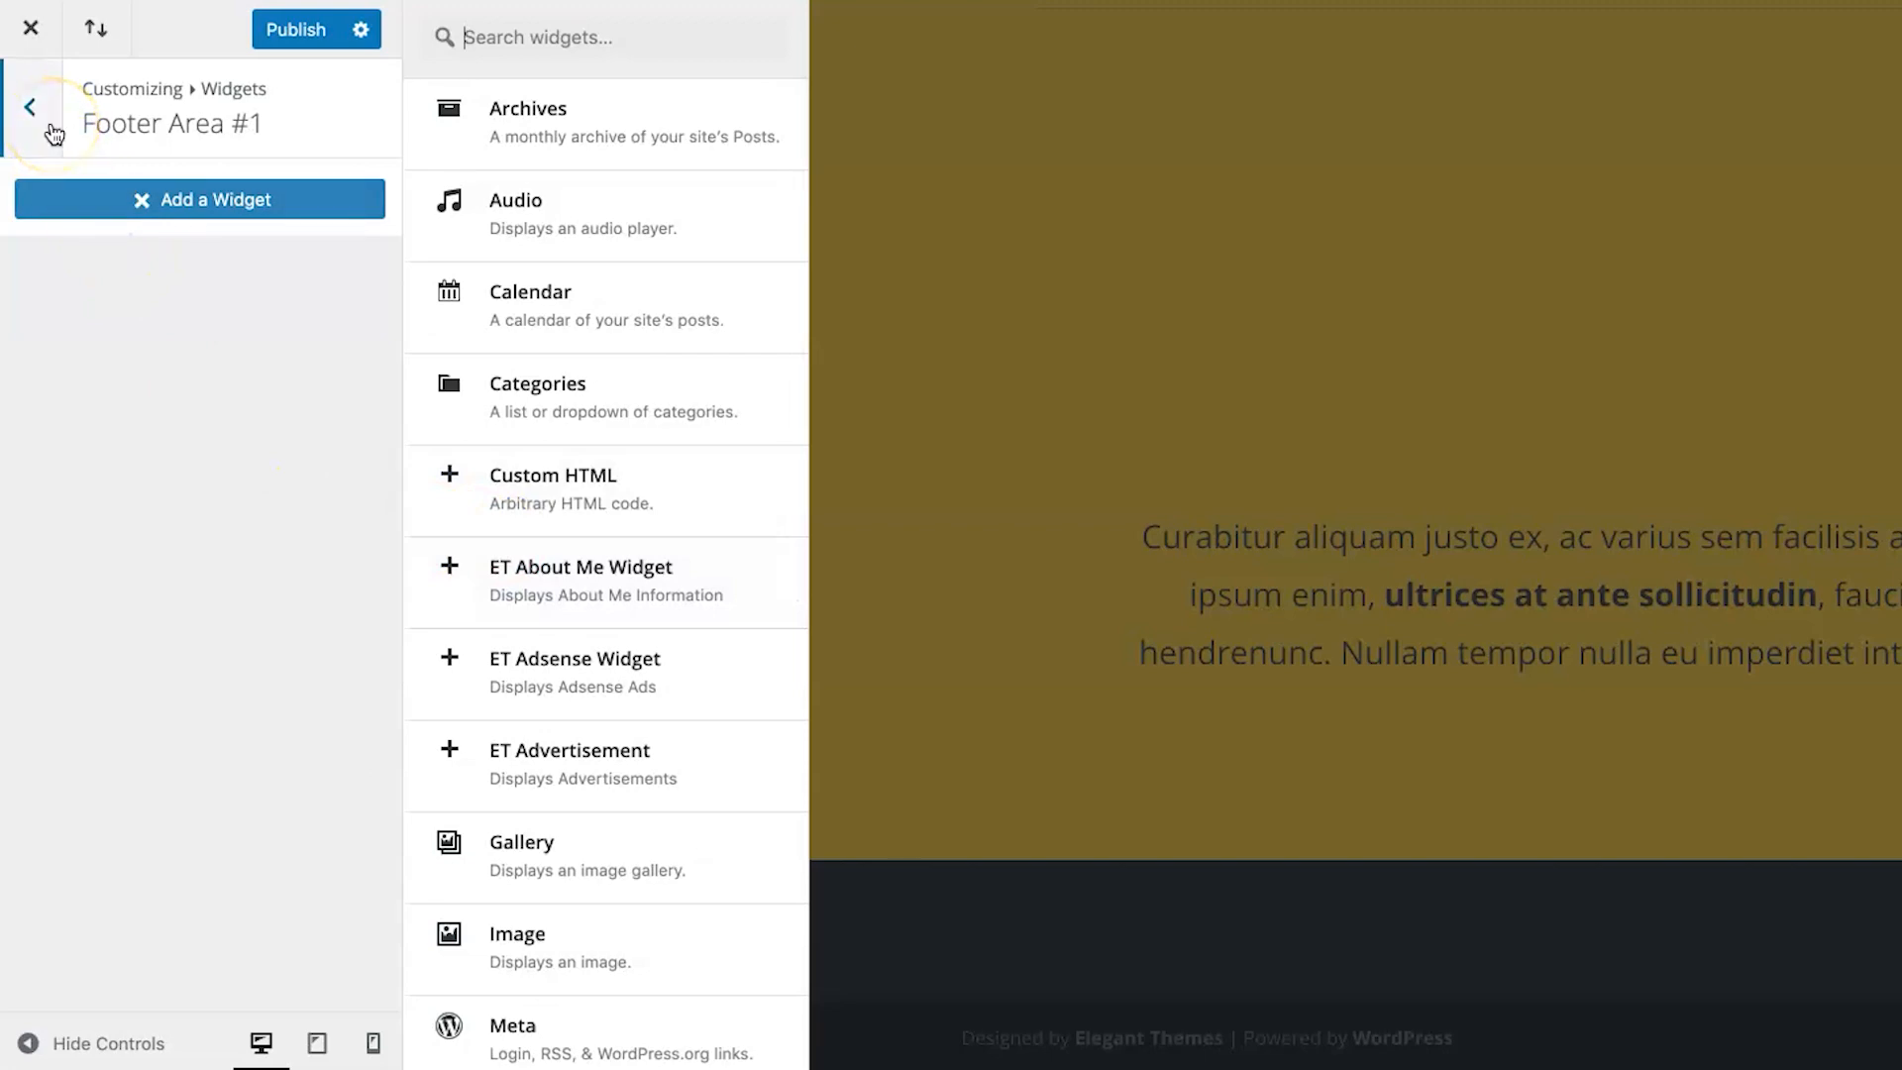
{"action": "left_click", "coordinate": [31, 107]}
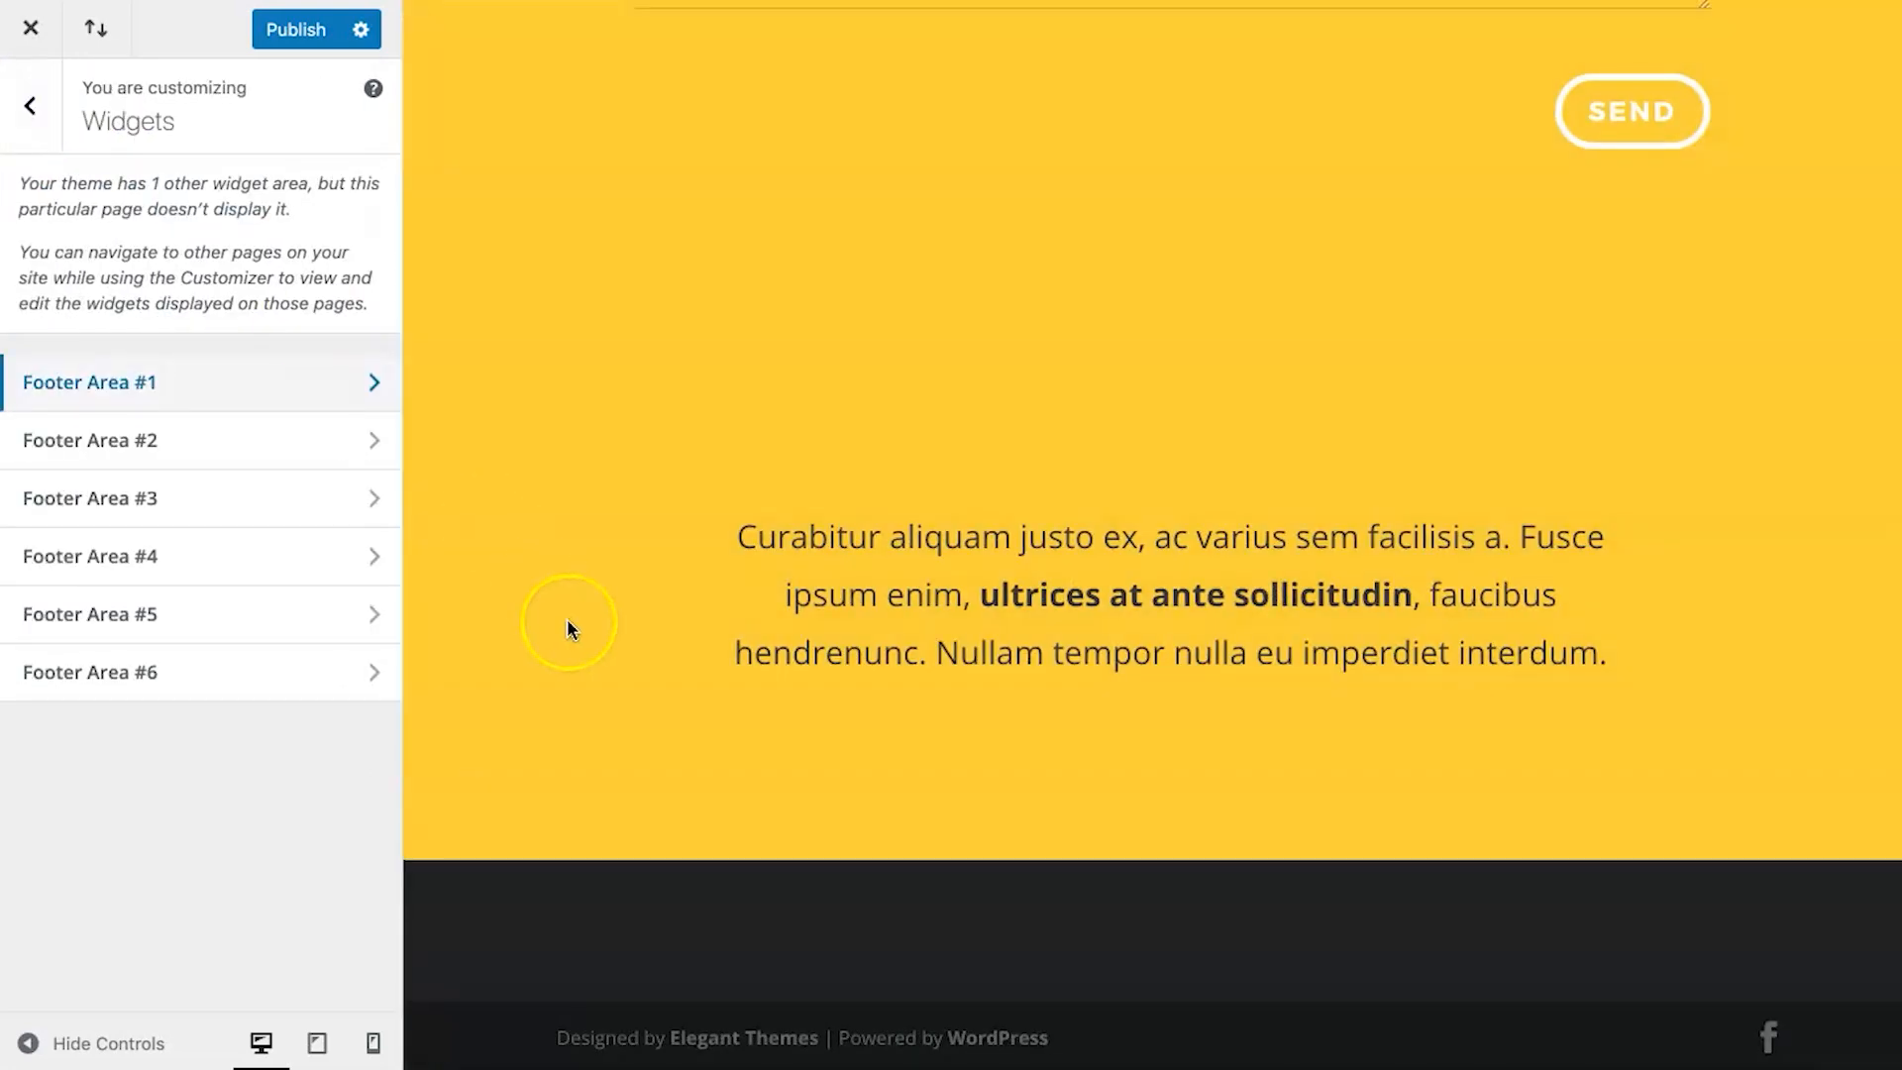
{"action": "scroll", "coordinate": [968, 834], "scroll_direction": "up", "scroll_amount": 20}
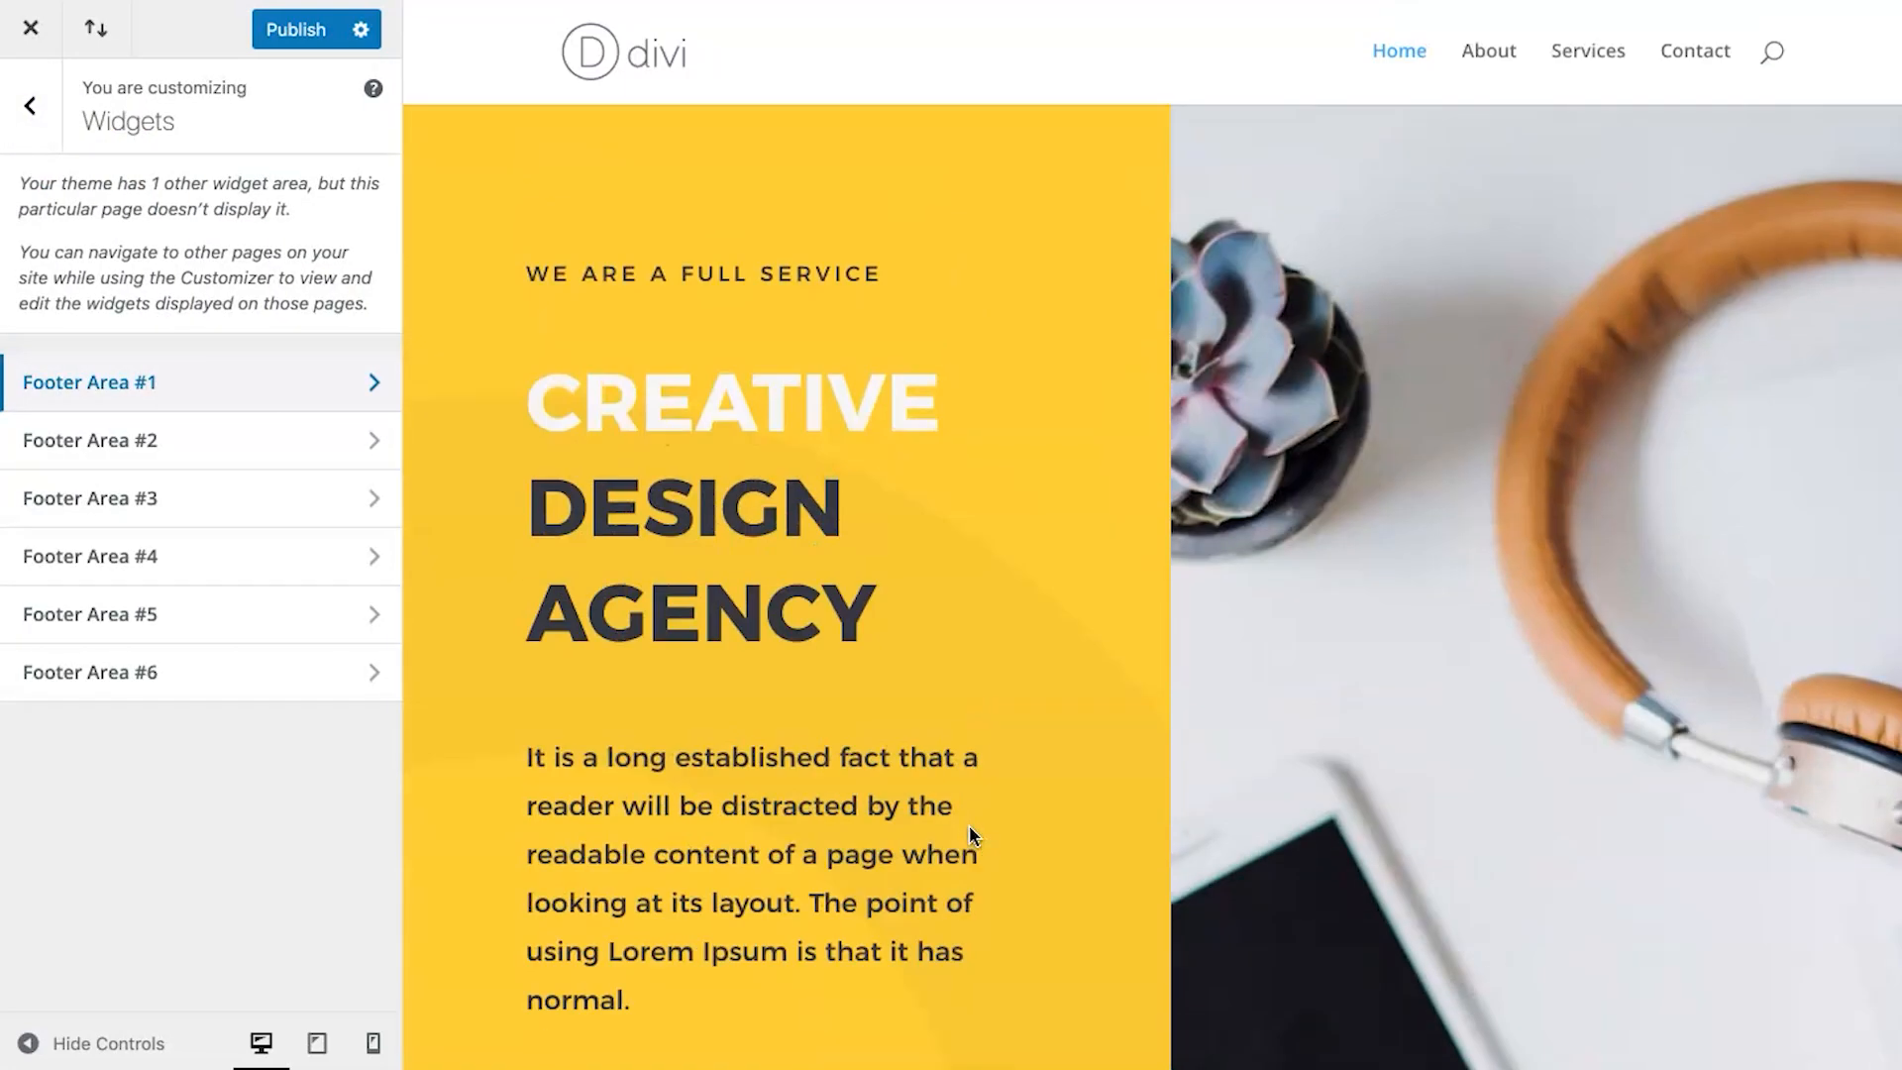
{"action": "scroll", "coordinate": [969, 834], "scroll_direction": "down", "scroll_amount": 20}
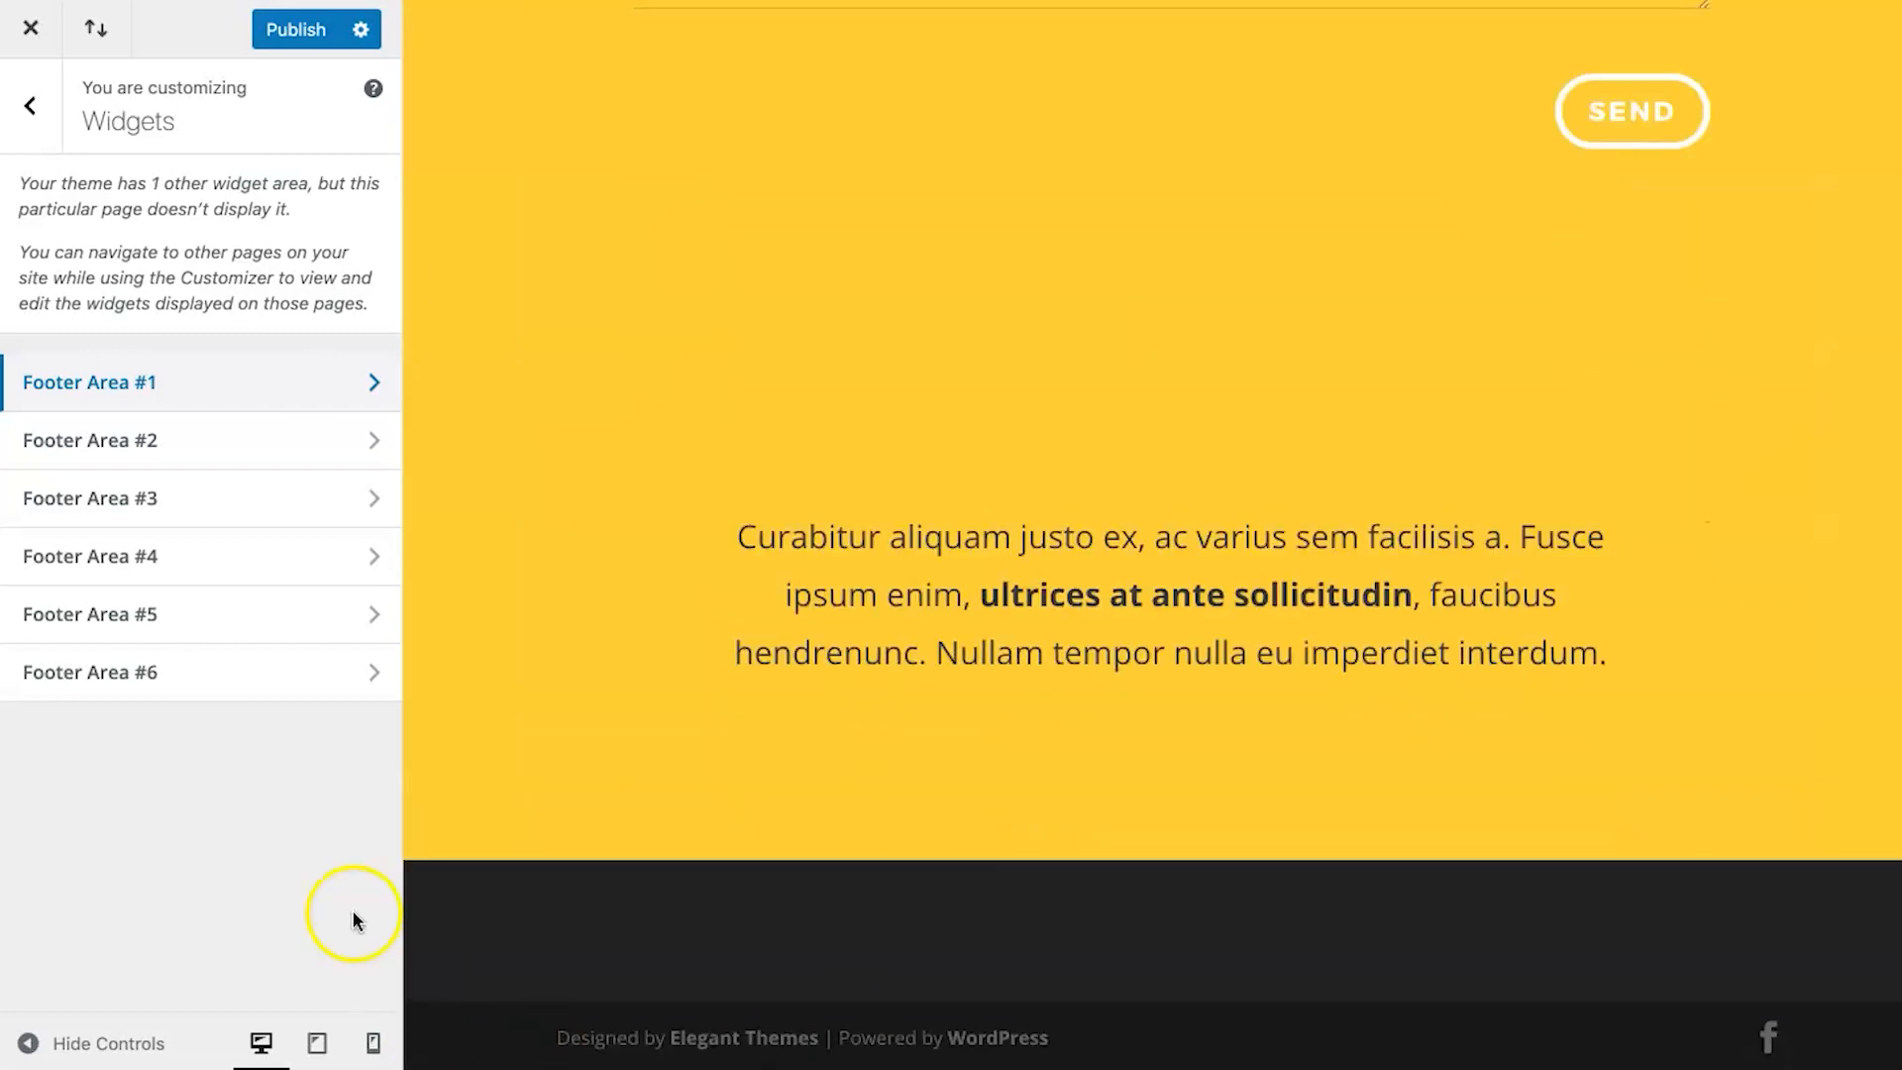
Open the footer's bottom bar settings, try disabling the footer credits and switch them back on.
{"action": "left_click", "coordinate": [6, 79]}
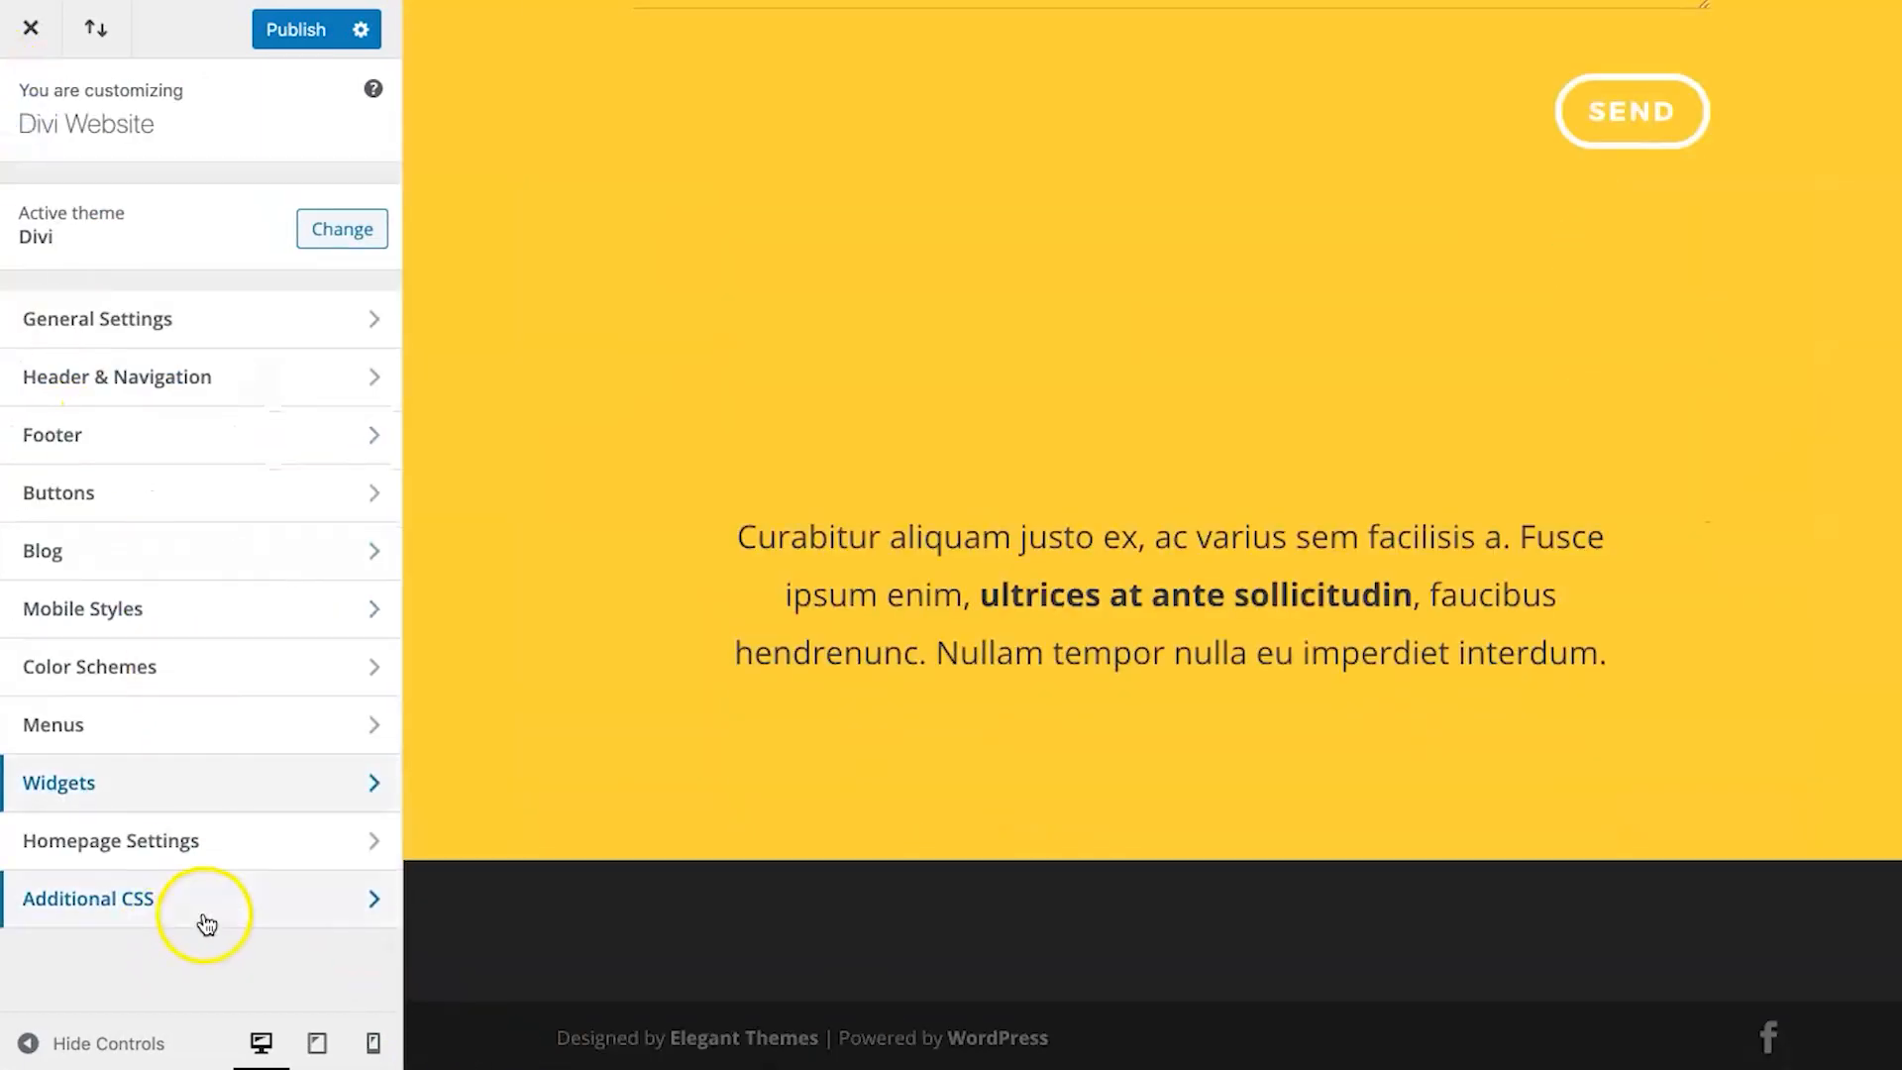
{"action": "left_click", "coordinate": [183, 439]}
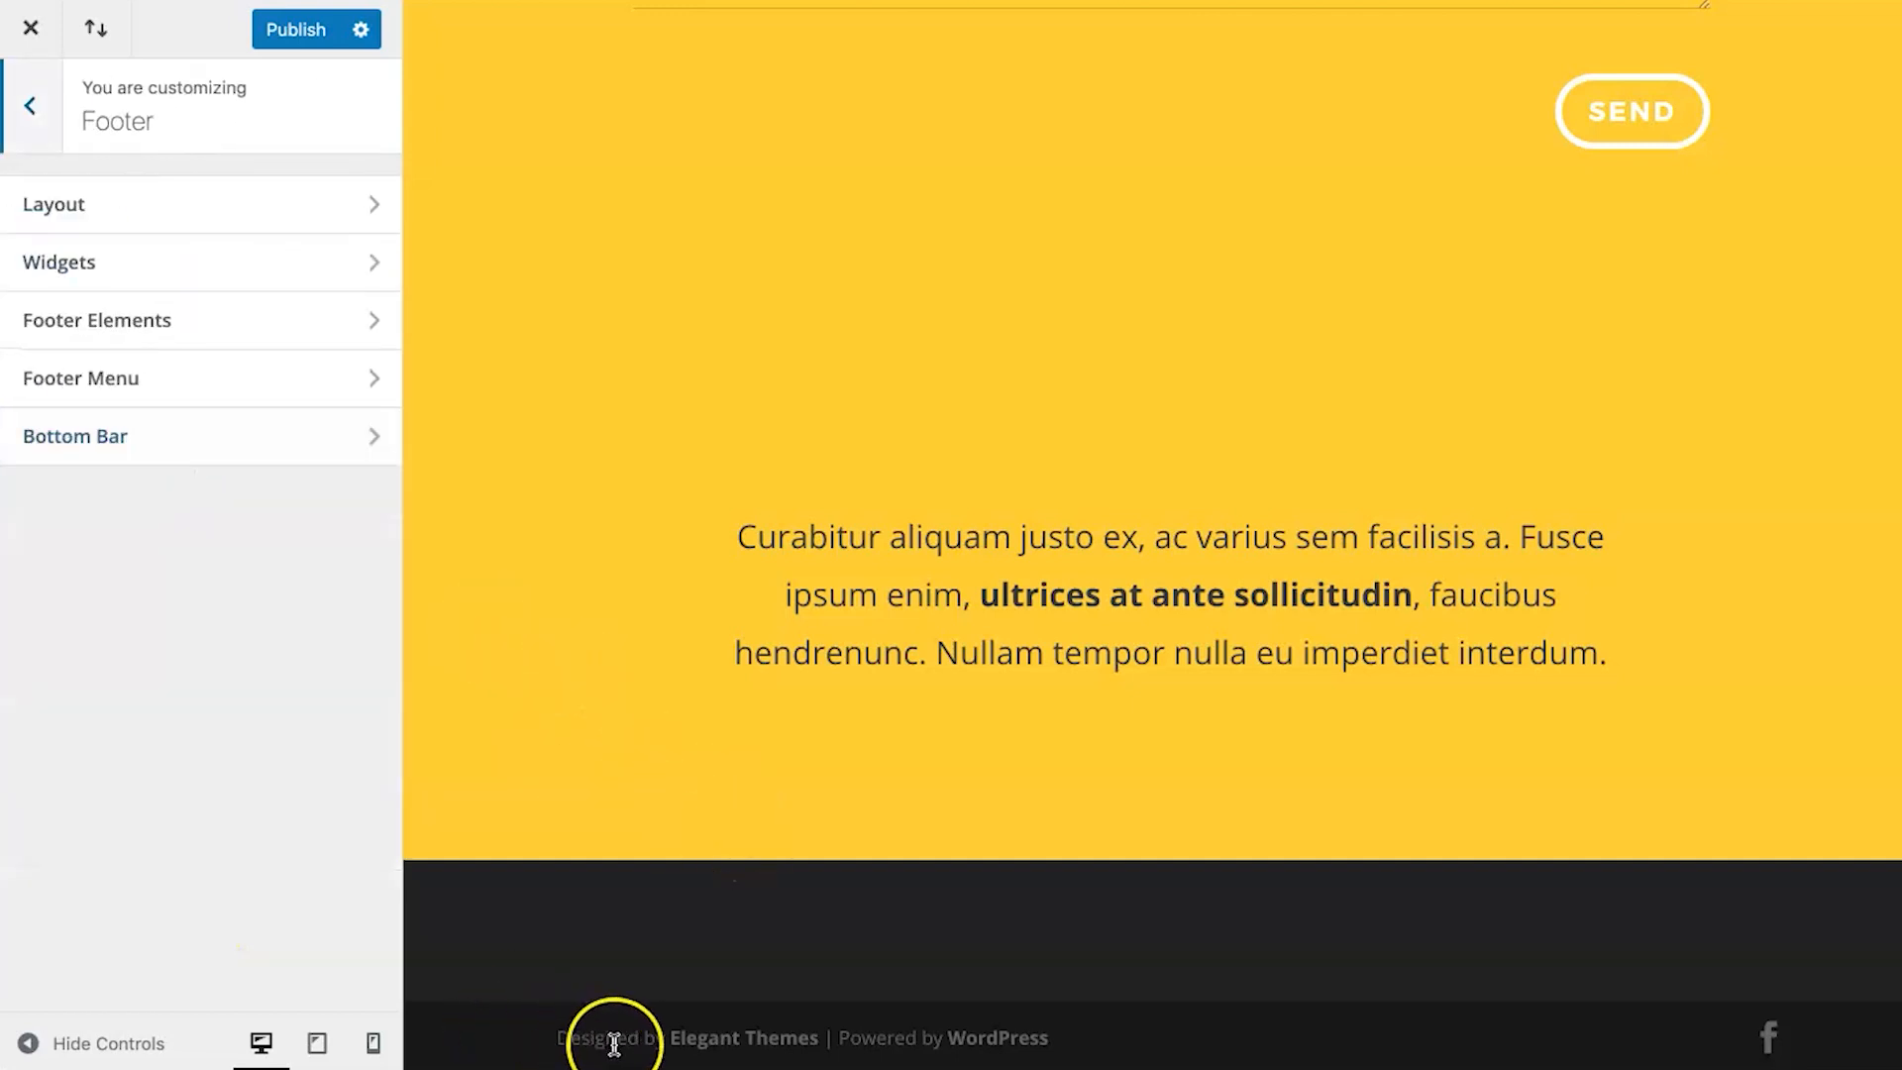
{"action": "left_click", "coordinate": [188, 458]}
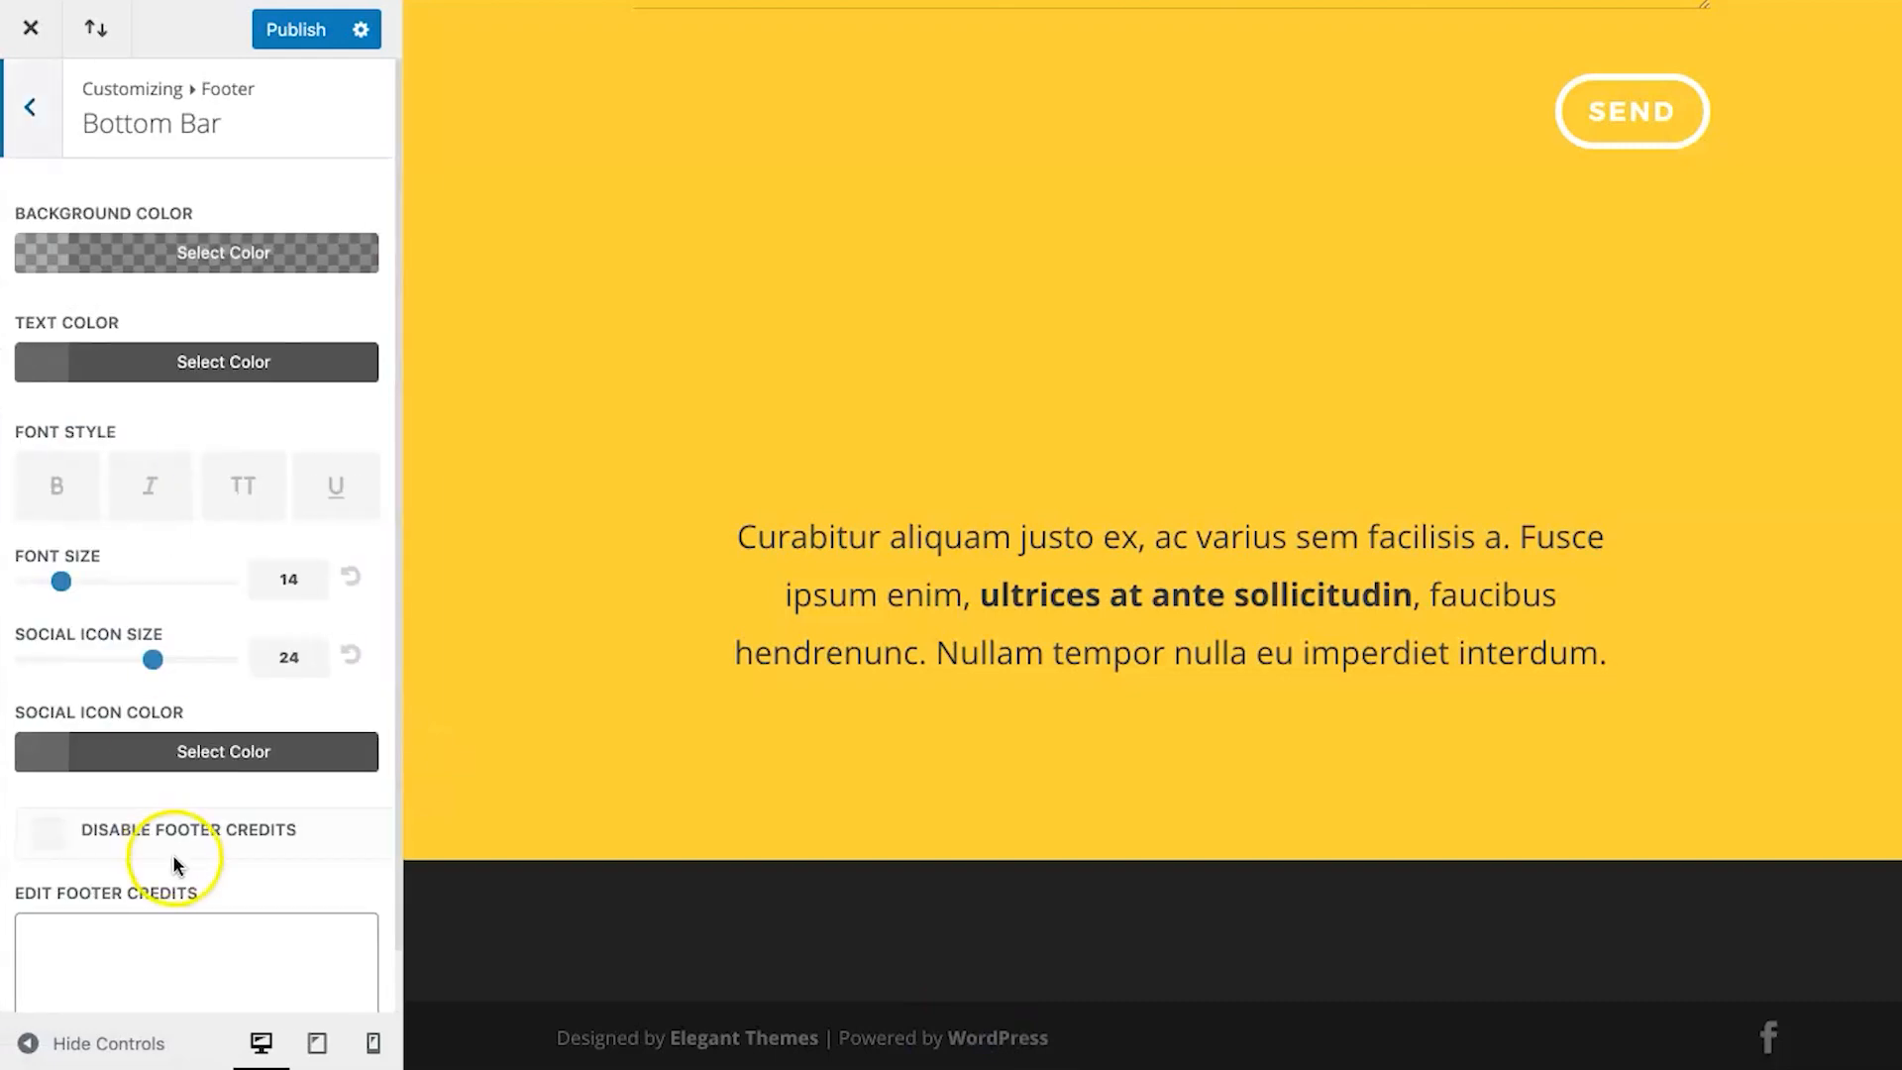
{"action": "scroll", "coordinate": [173, 864], "scroll_direction": "down", "scroll_amount": 1}
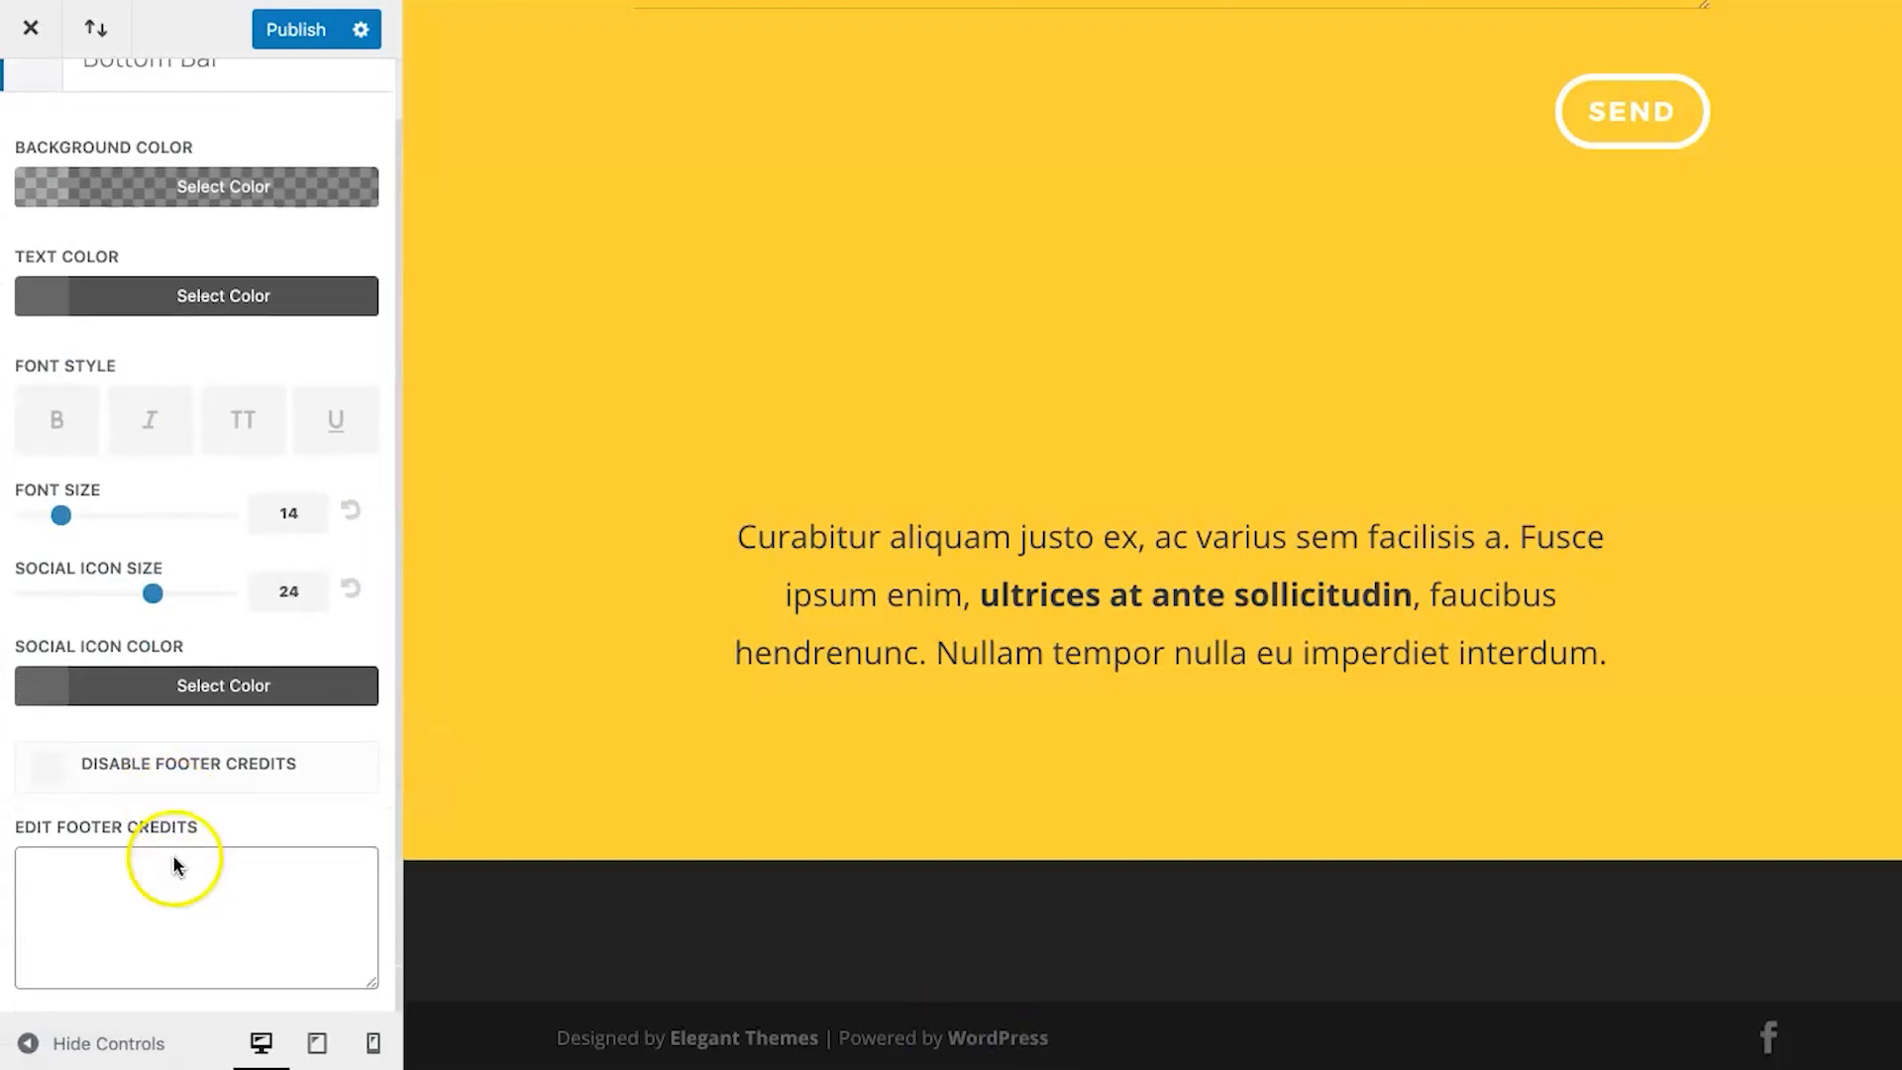
{"action": "left_click", "coordinate": [176, 768]}
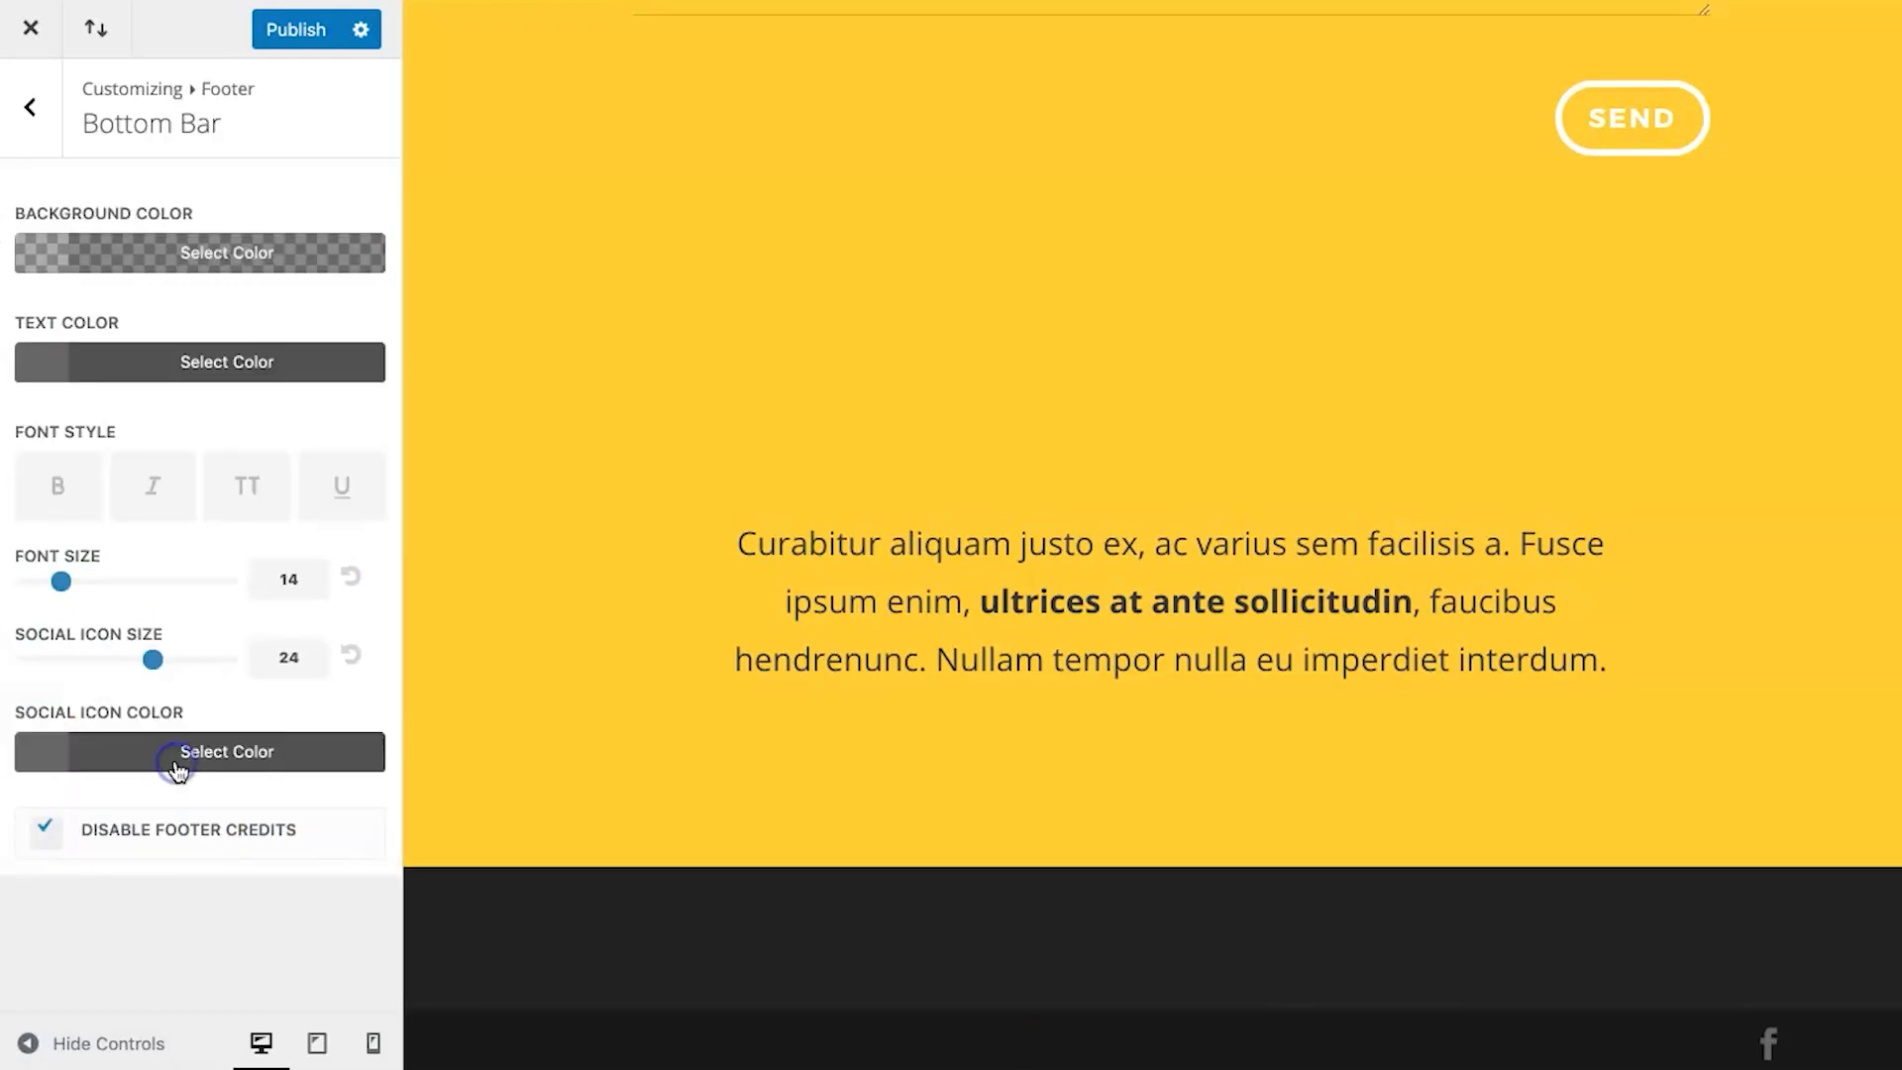
{"action": "left_click", "coordinate": [202, 837]}
Set the footer credits text to "Copyright 2020 Beginner Website".
{"action": "left_click", "coordinate": [215, 941]}
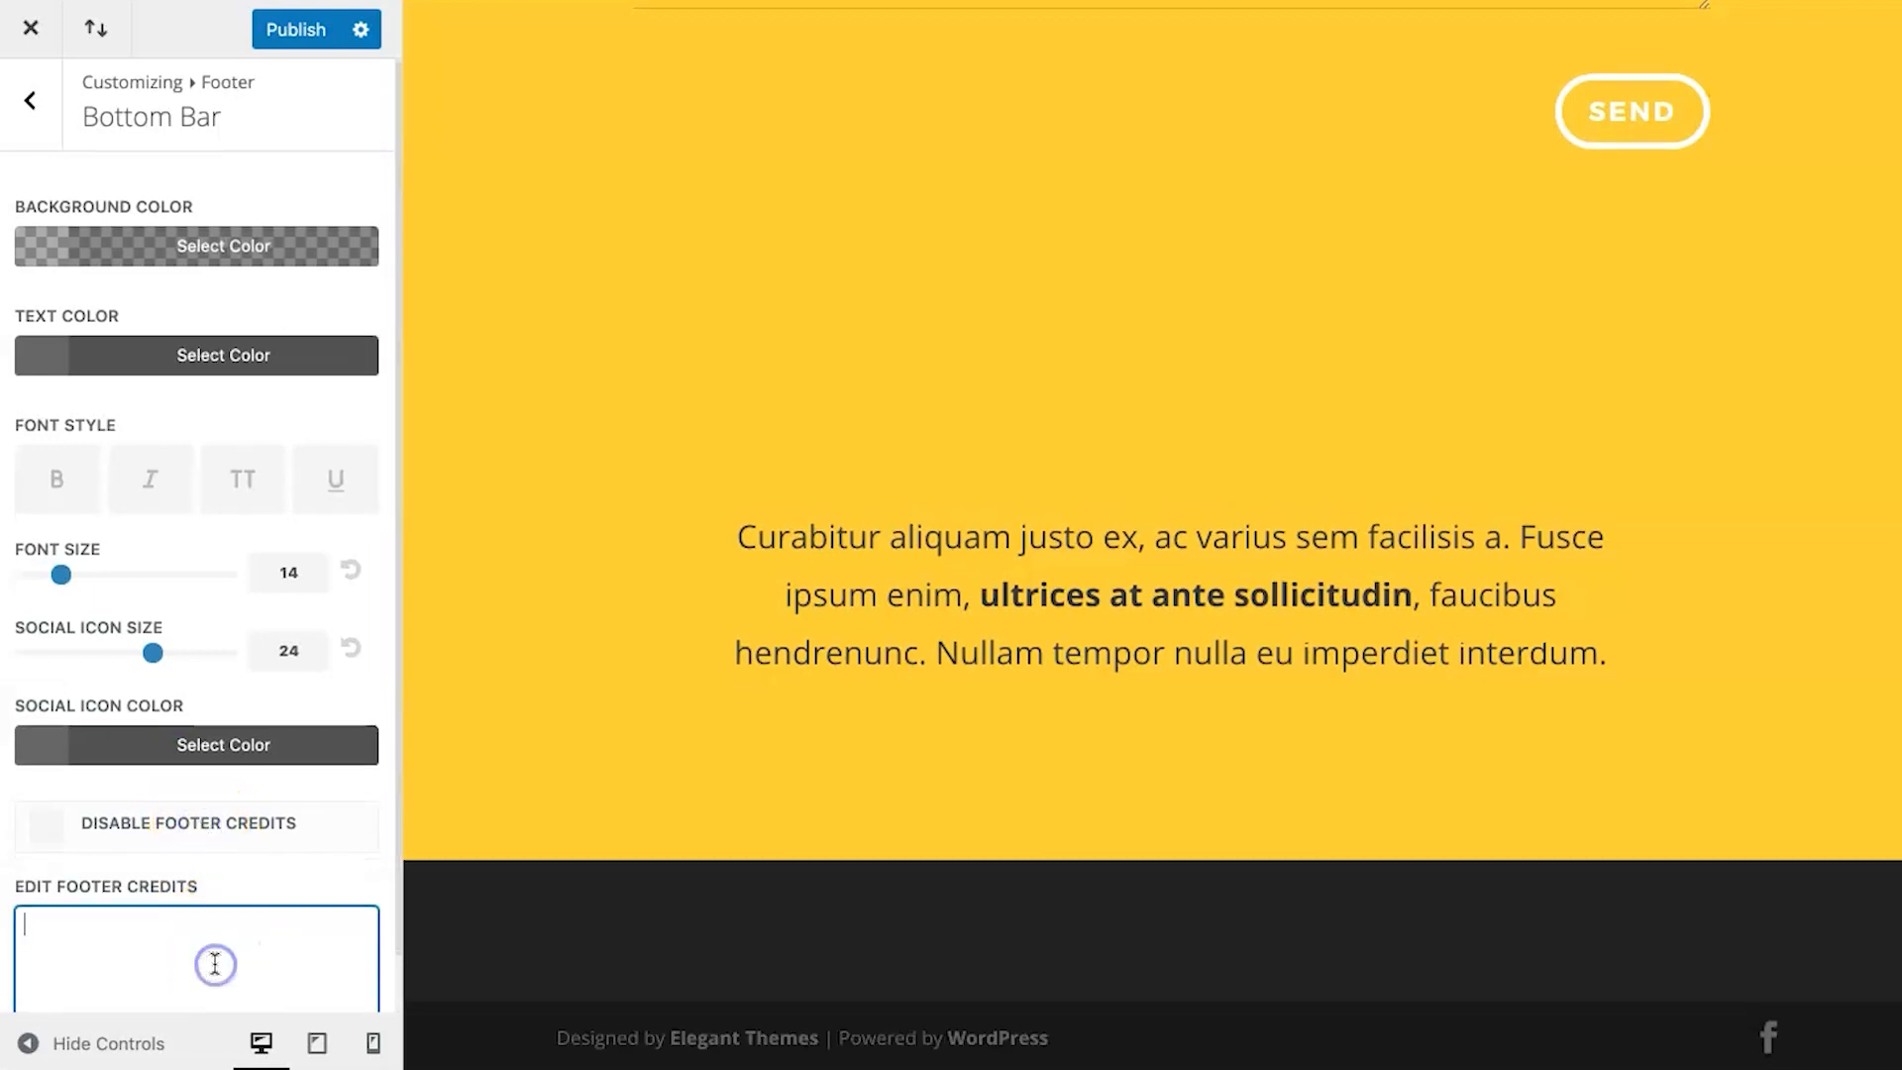
{"action": "scroll", "coordinate": [215, 951], "scroll_direction": "down", "scroll_amount": 1}
{"action": "type", "text": "Copyright 2020 Beginner Website"}
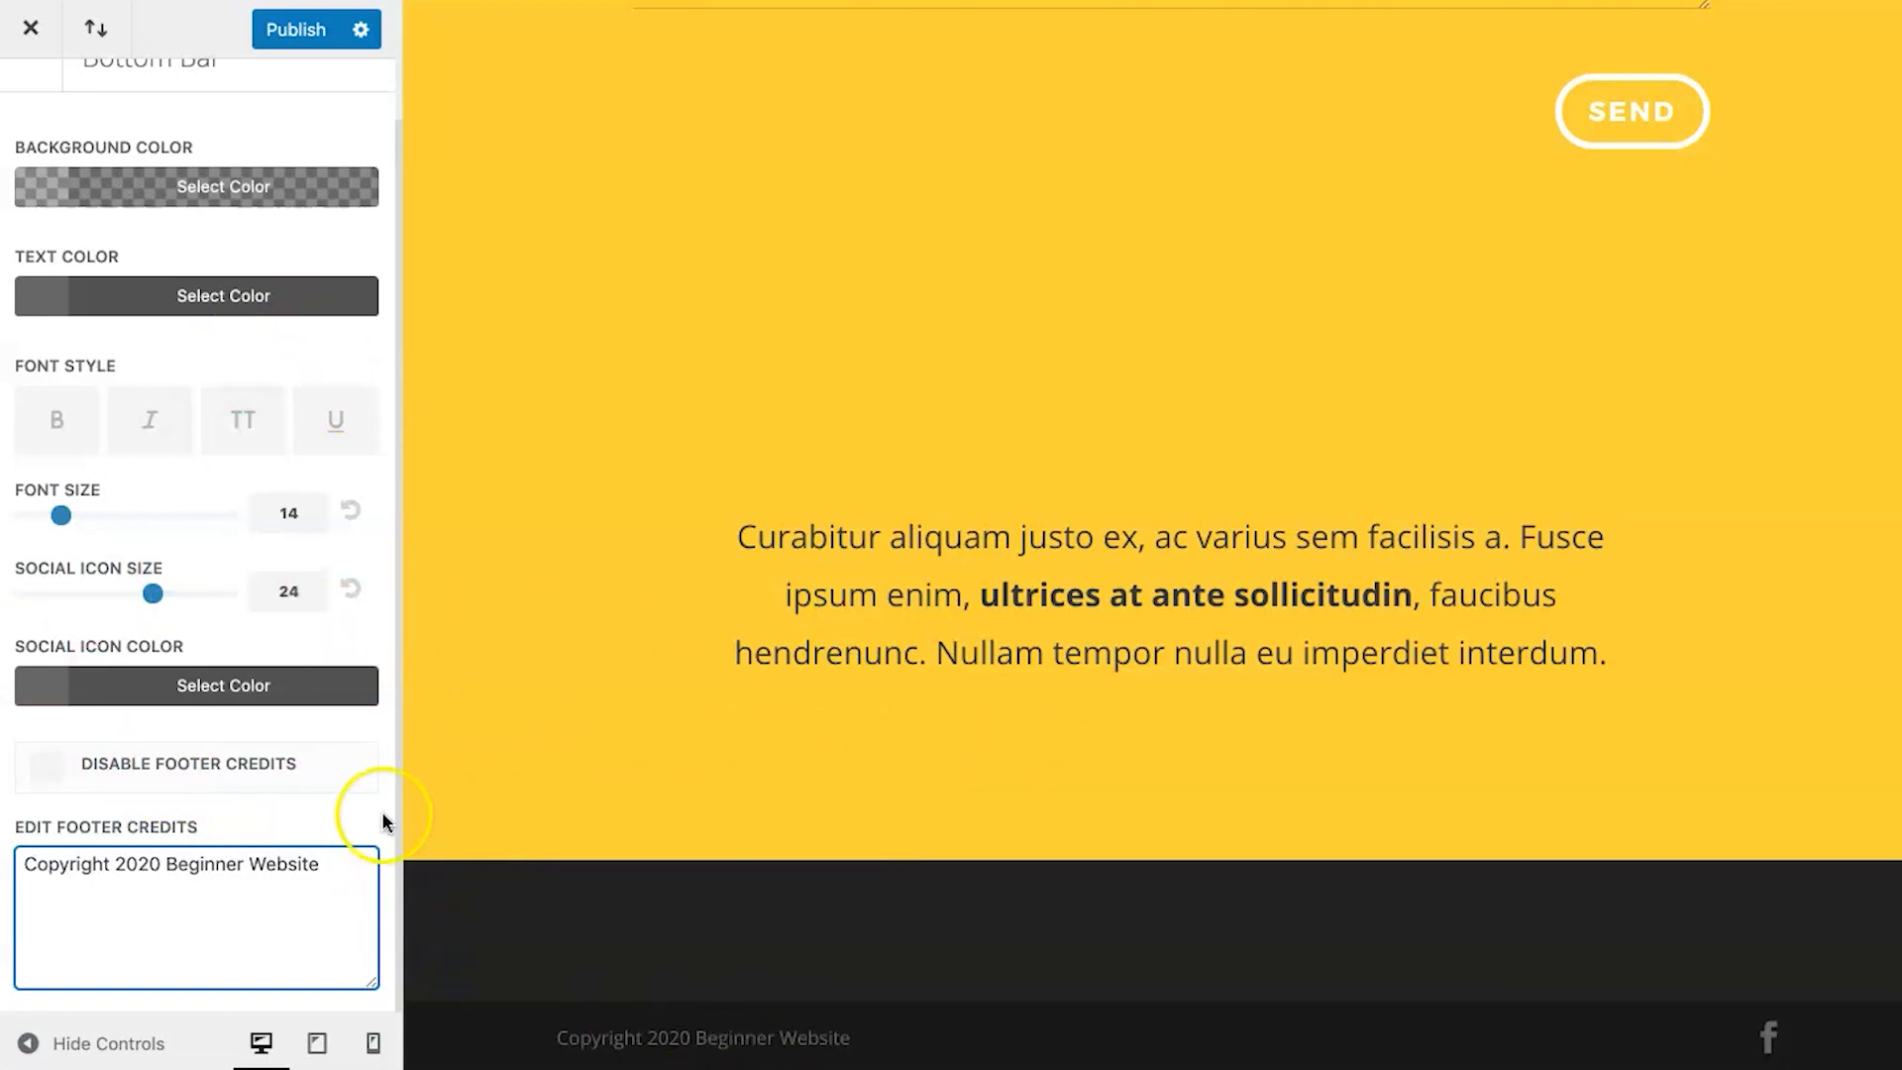
{"action": "scroll", "coordinate": [260, 591], "scroll_direction": "up", "scroll_amount": 1}
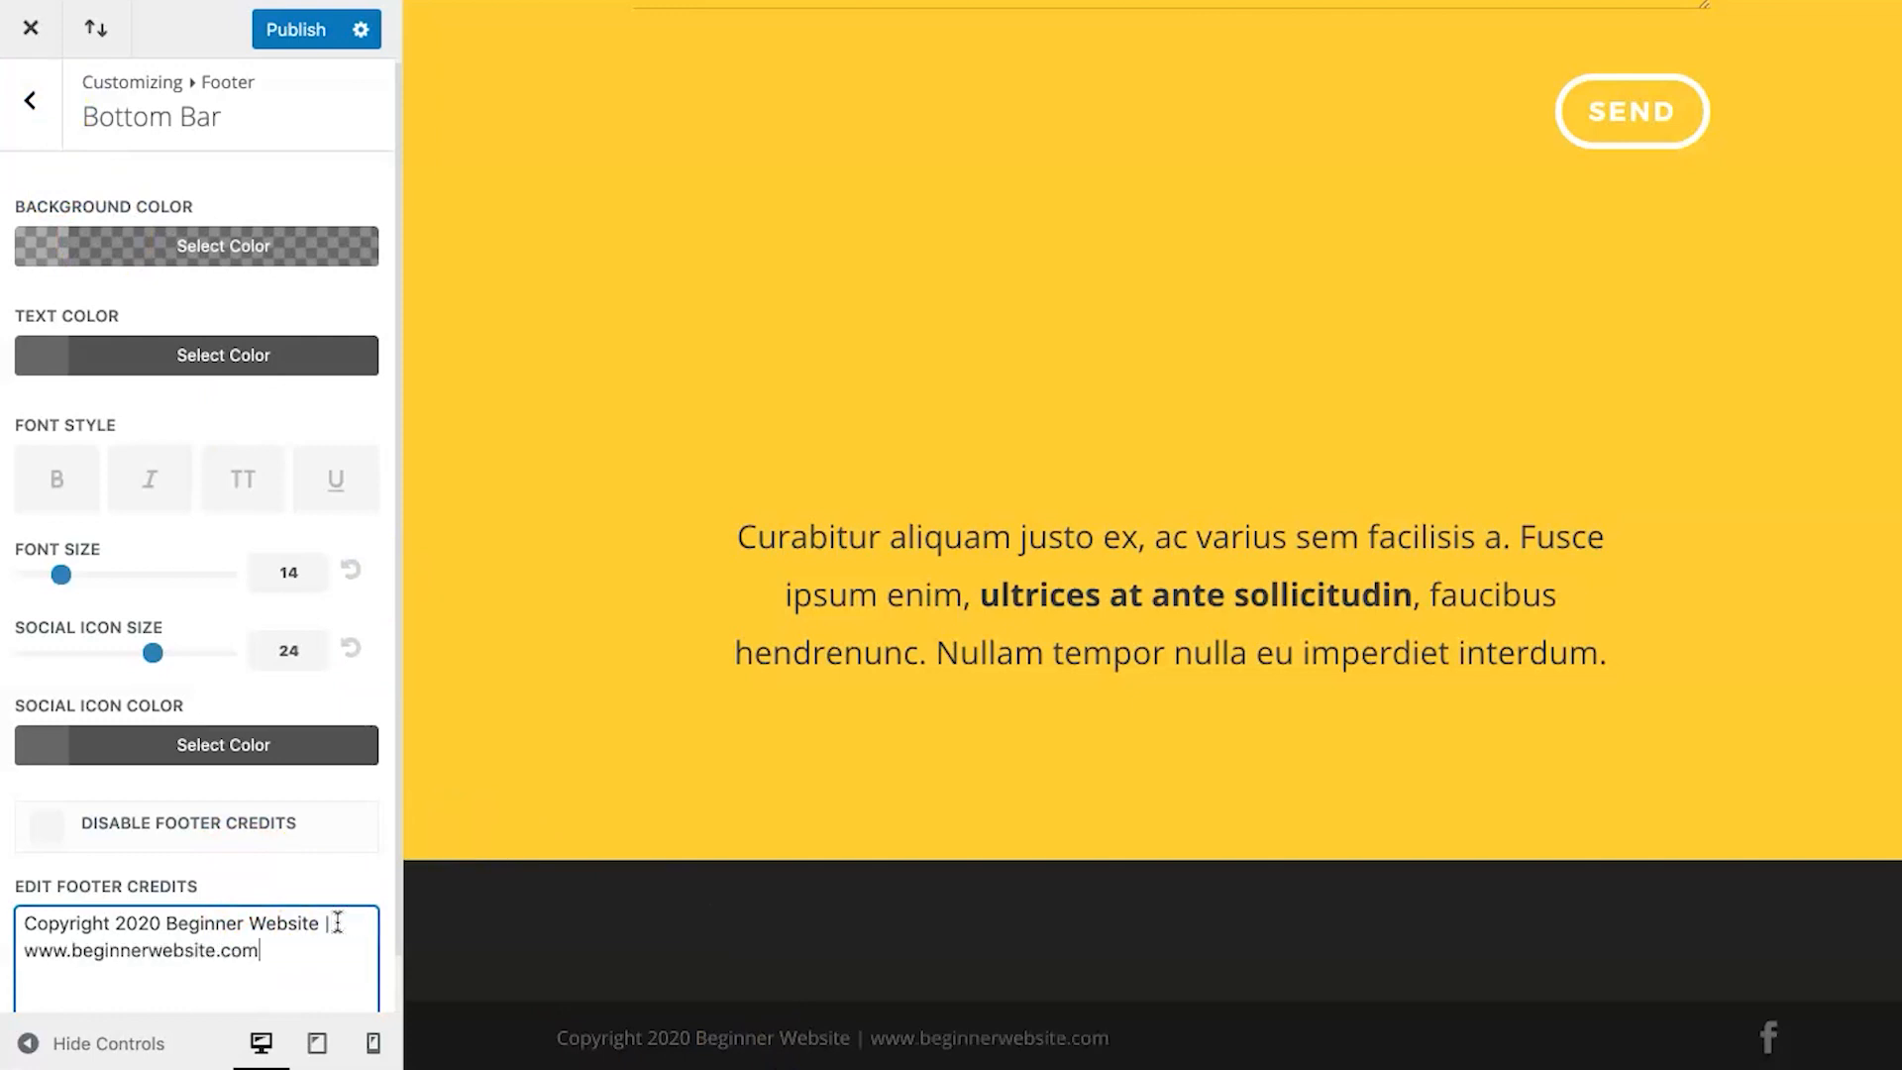
{"action": "left_click", "coordinate": [310, 35]}
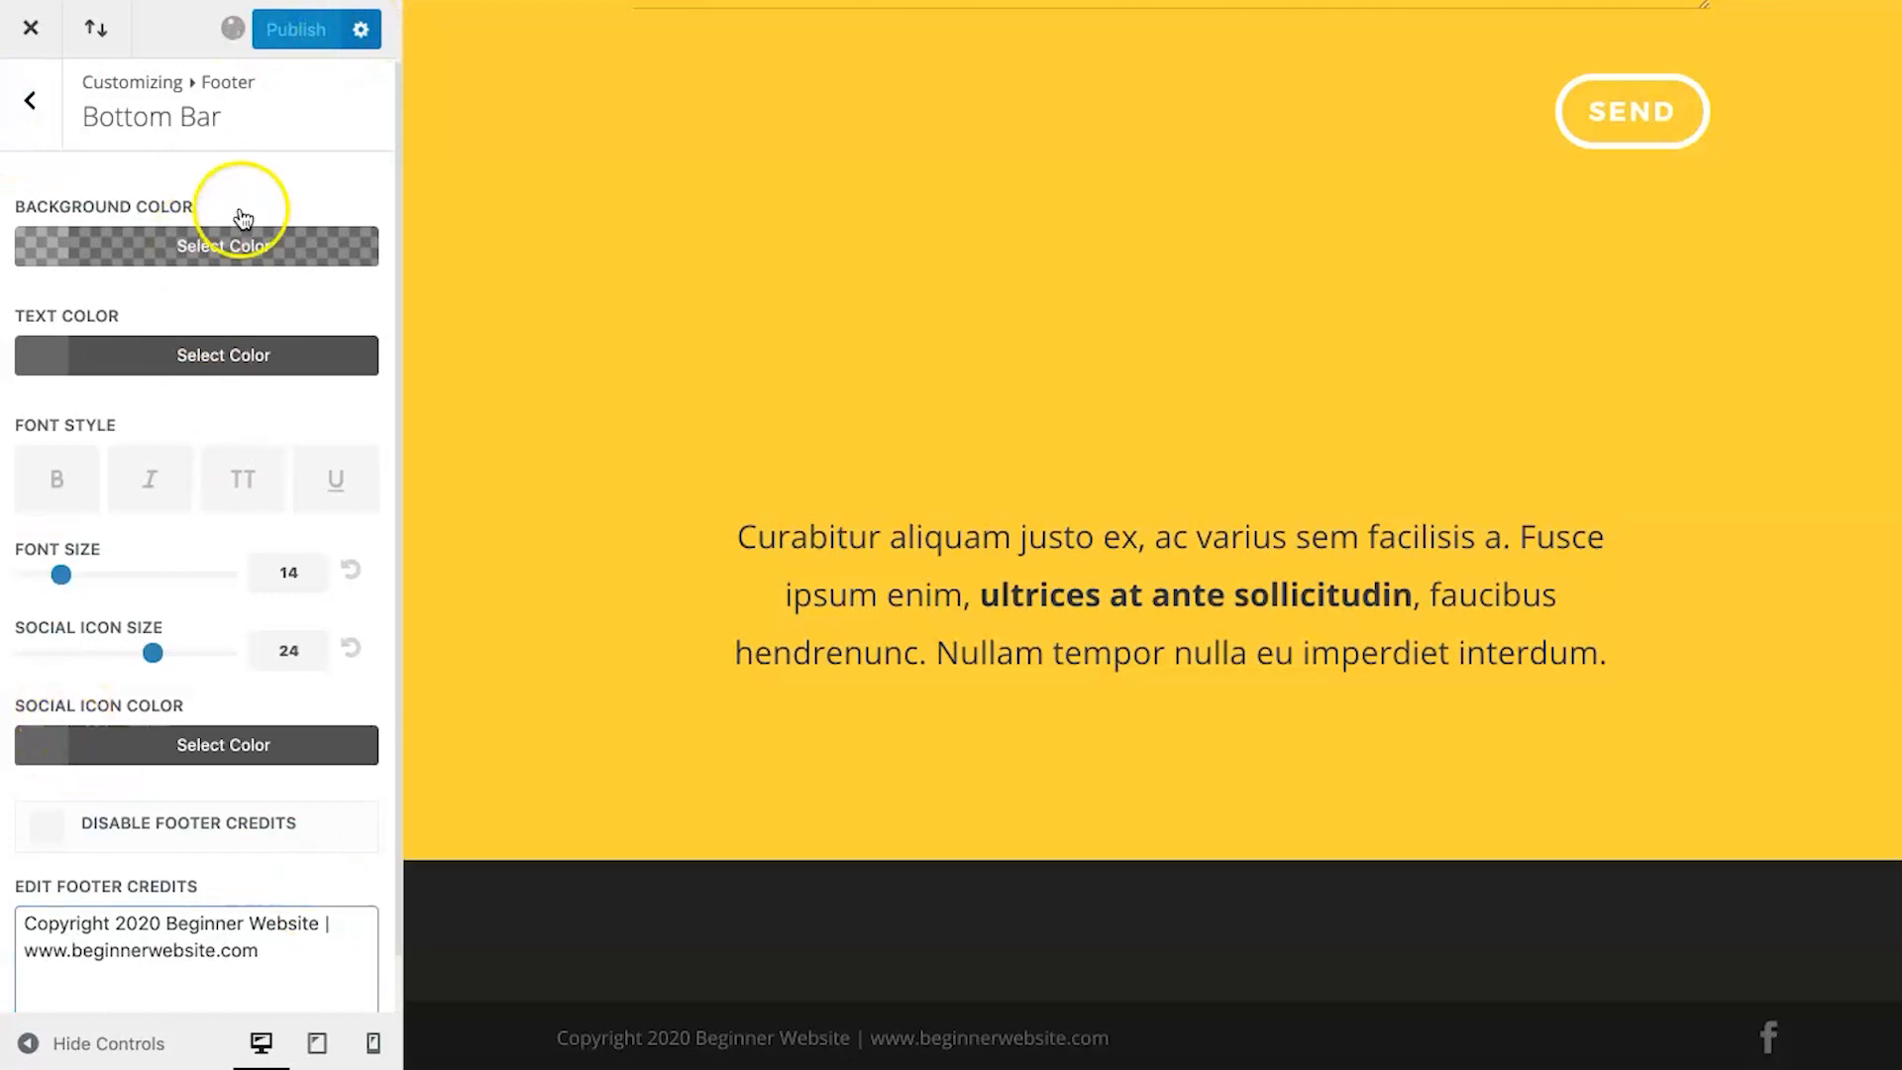
{"action": "left_click", "coordinate": [33, 128]}
{"action": "left_click", "coordinate": [14, 85]}
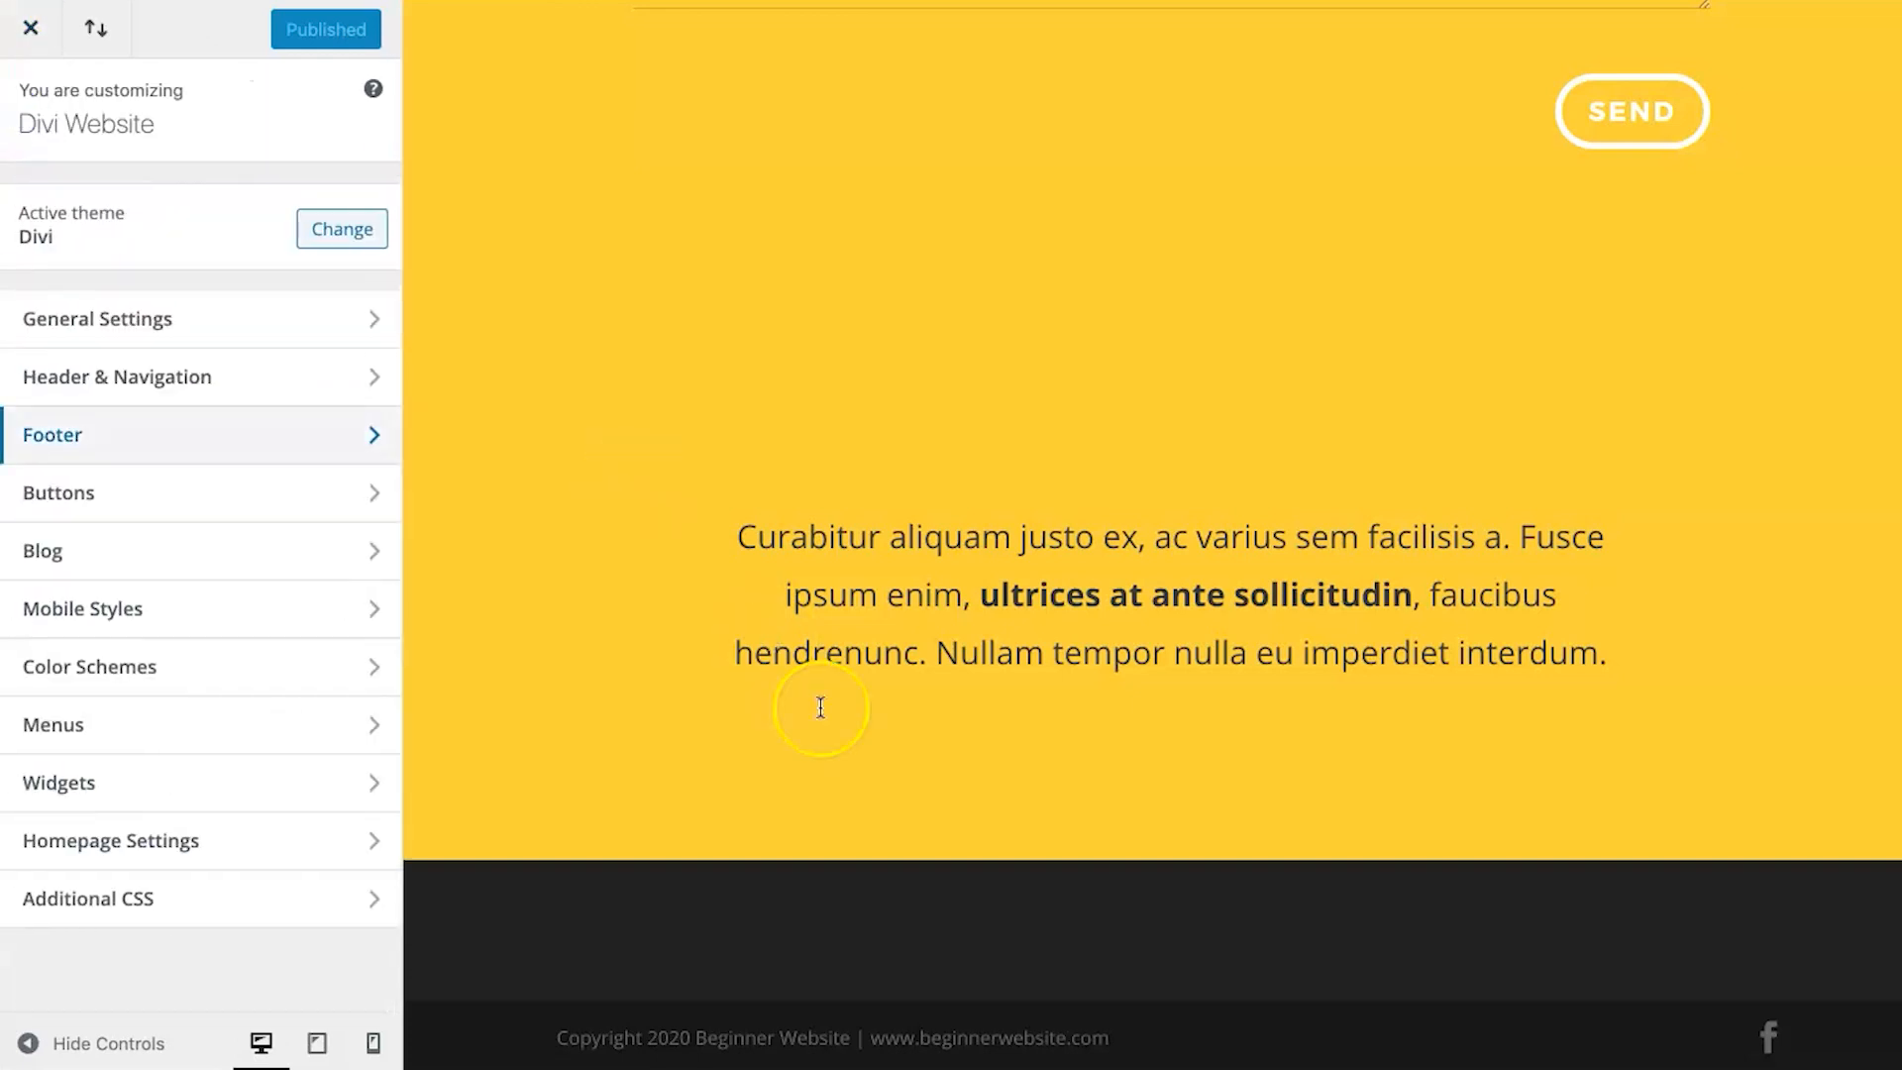
Open the header format settings, try the Centered Inline Logo and Centered header styles, and set the style back to Default.
{"action": "scroll", "coordinate": [1115, 980], "scroll_direction": "up", "scroll_amount": 20}
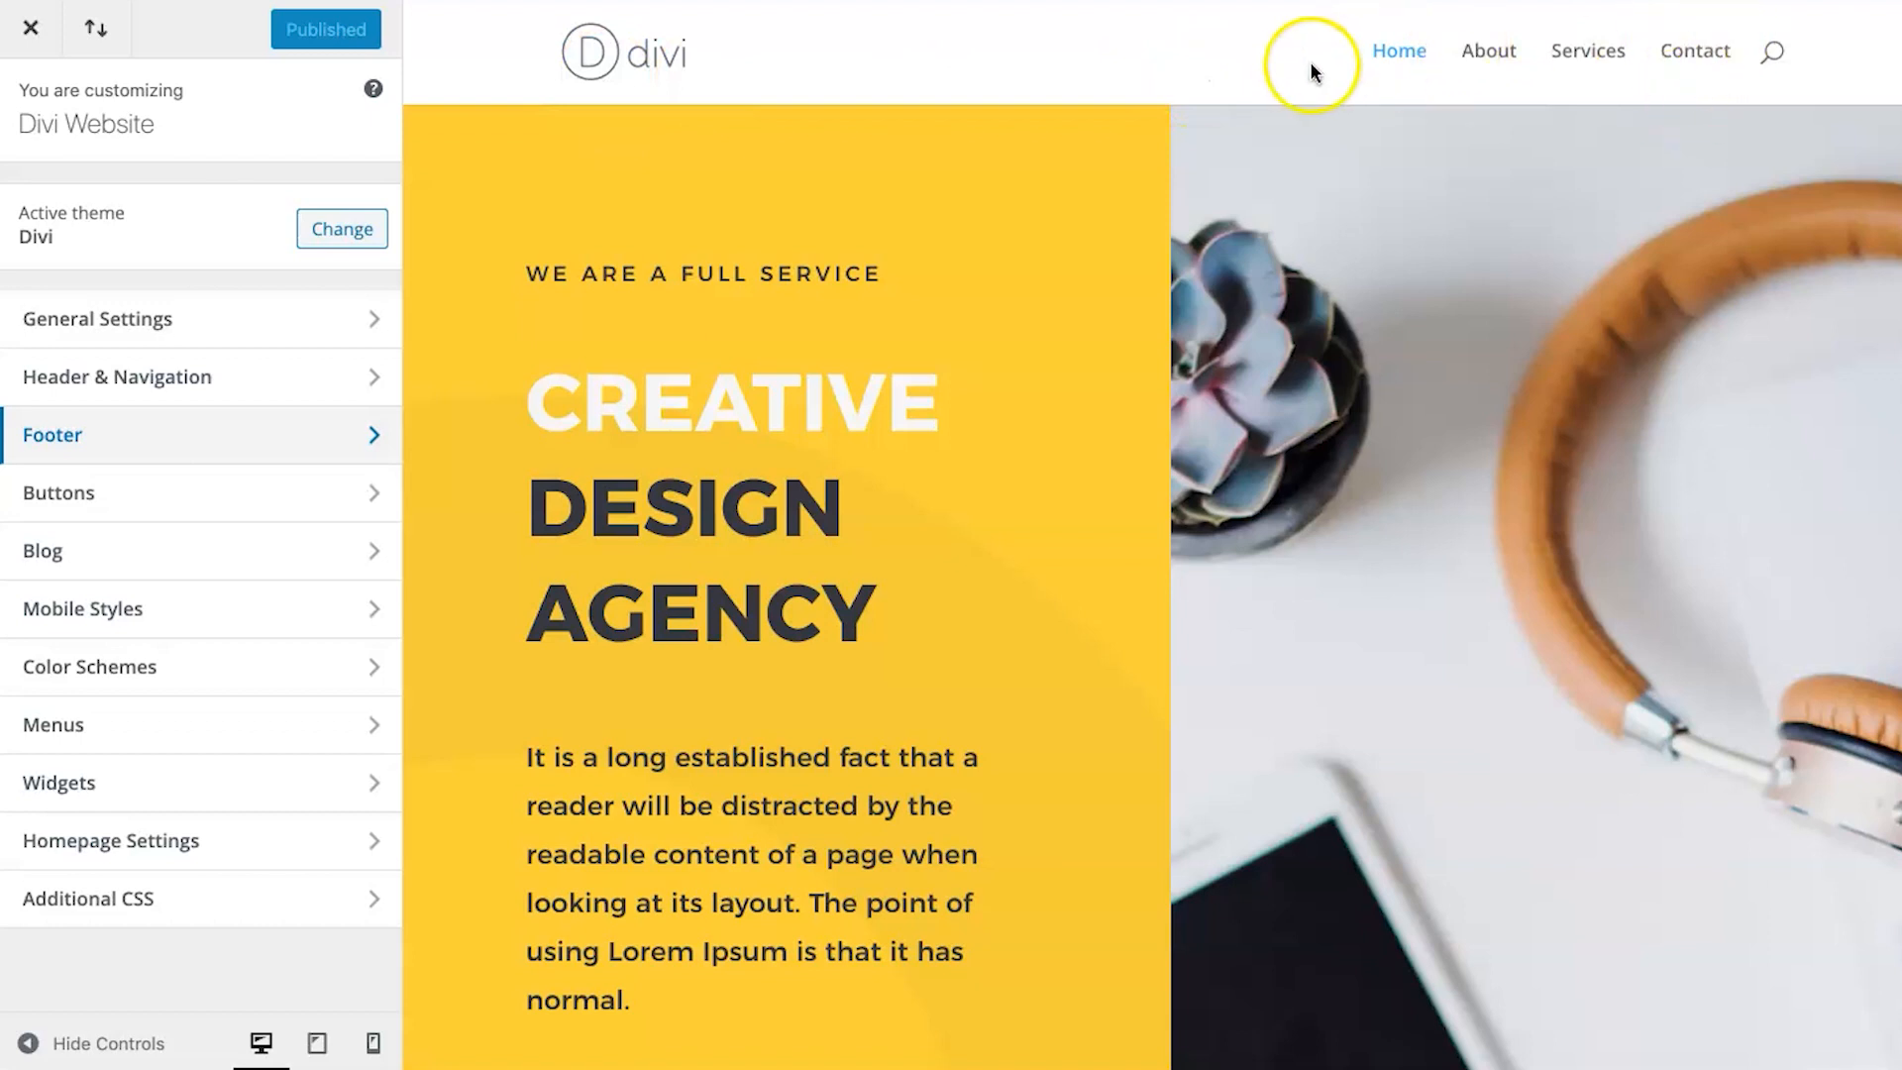
{"action": "left_click", "coordinate": [228, 364]}
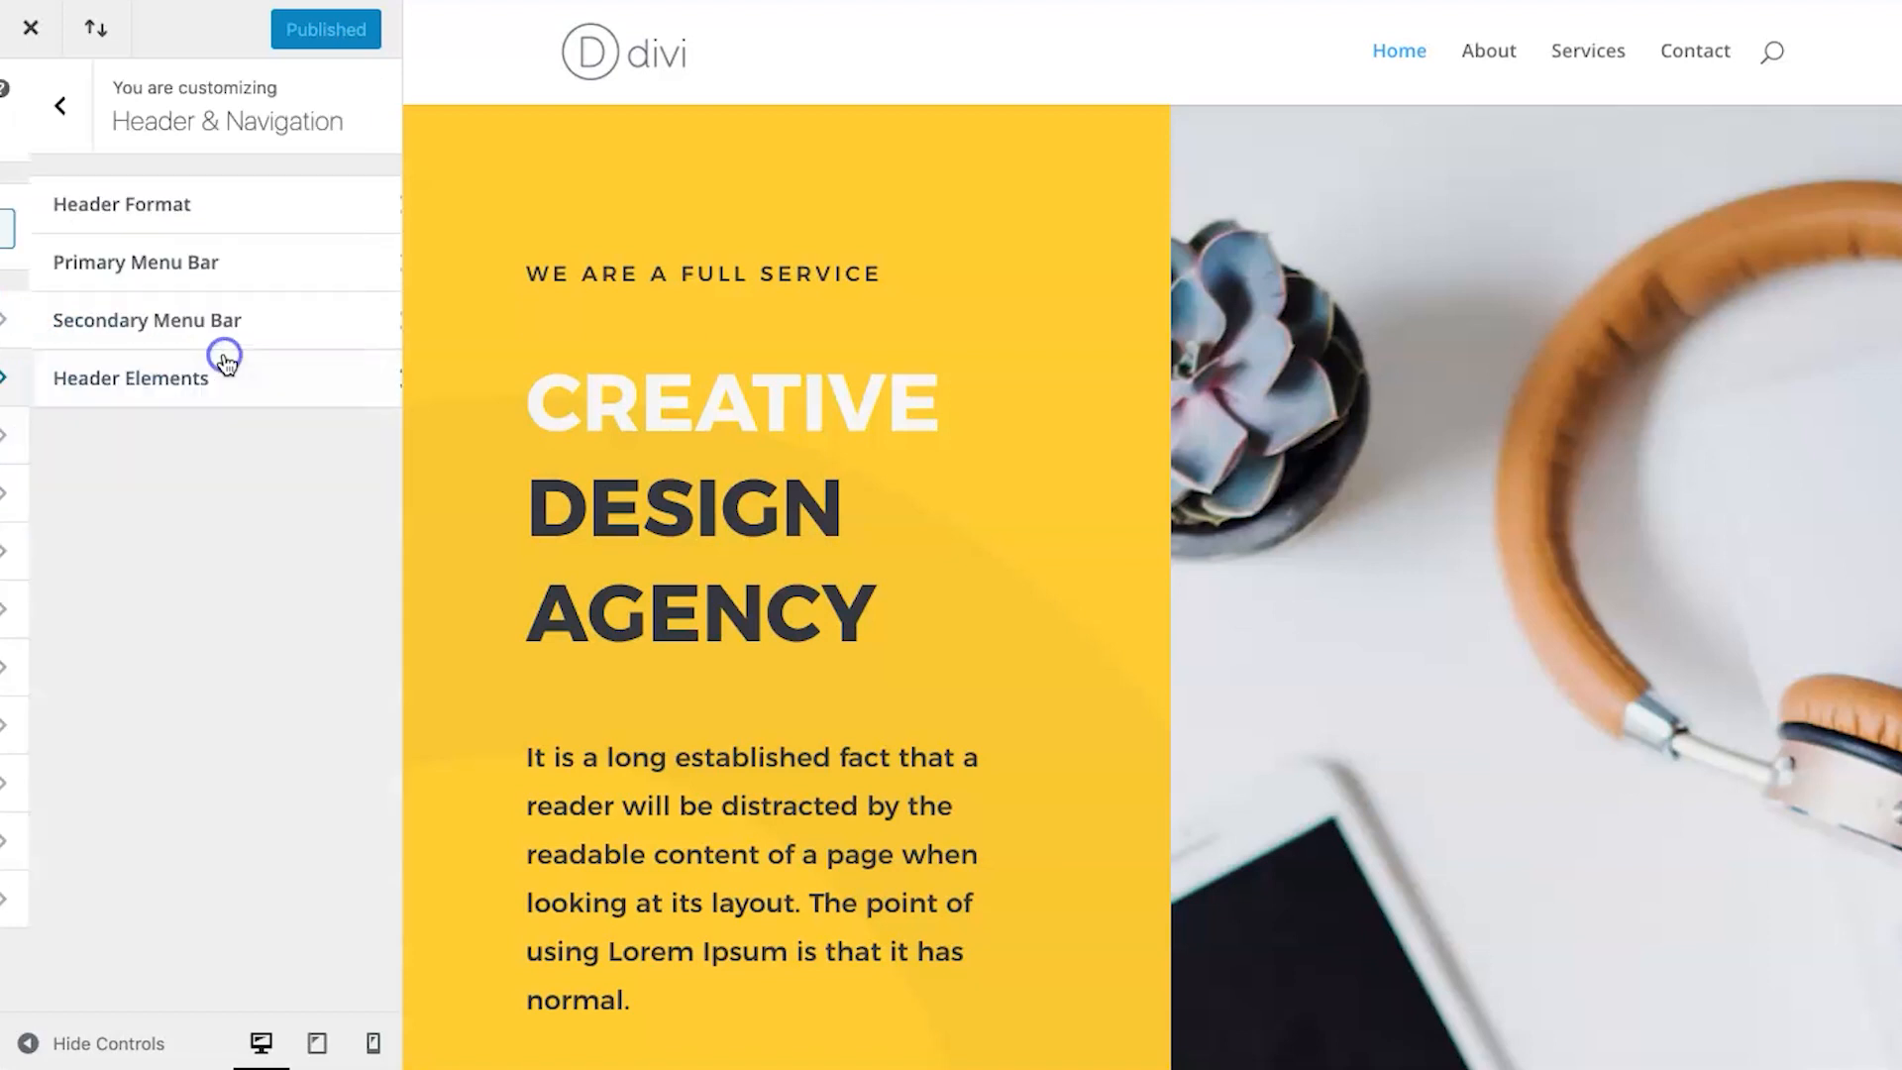
{"action": "left_click", "coordinate": [206, 232]}
{"action": "left_click", "coordinate": [161, 241]}
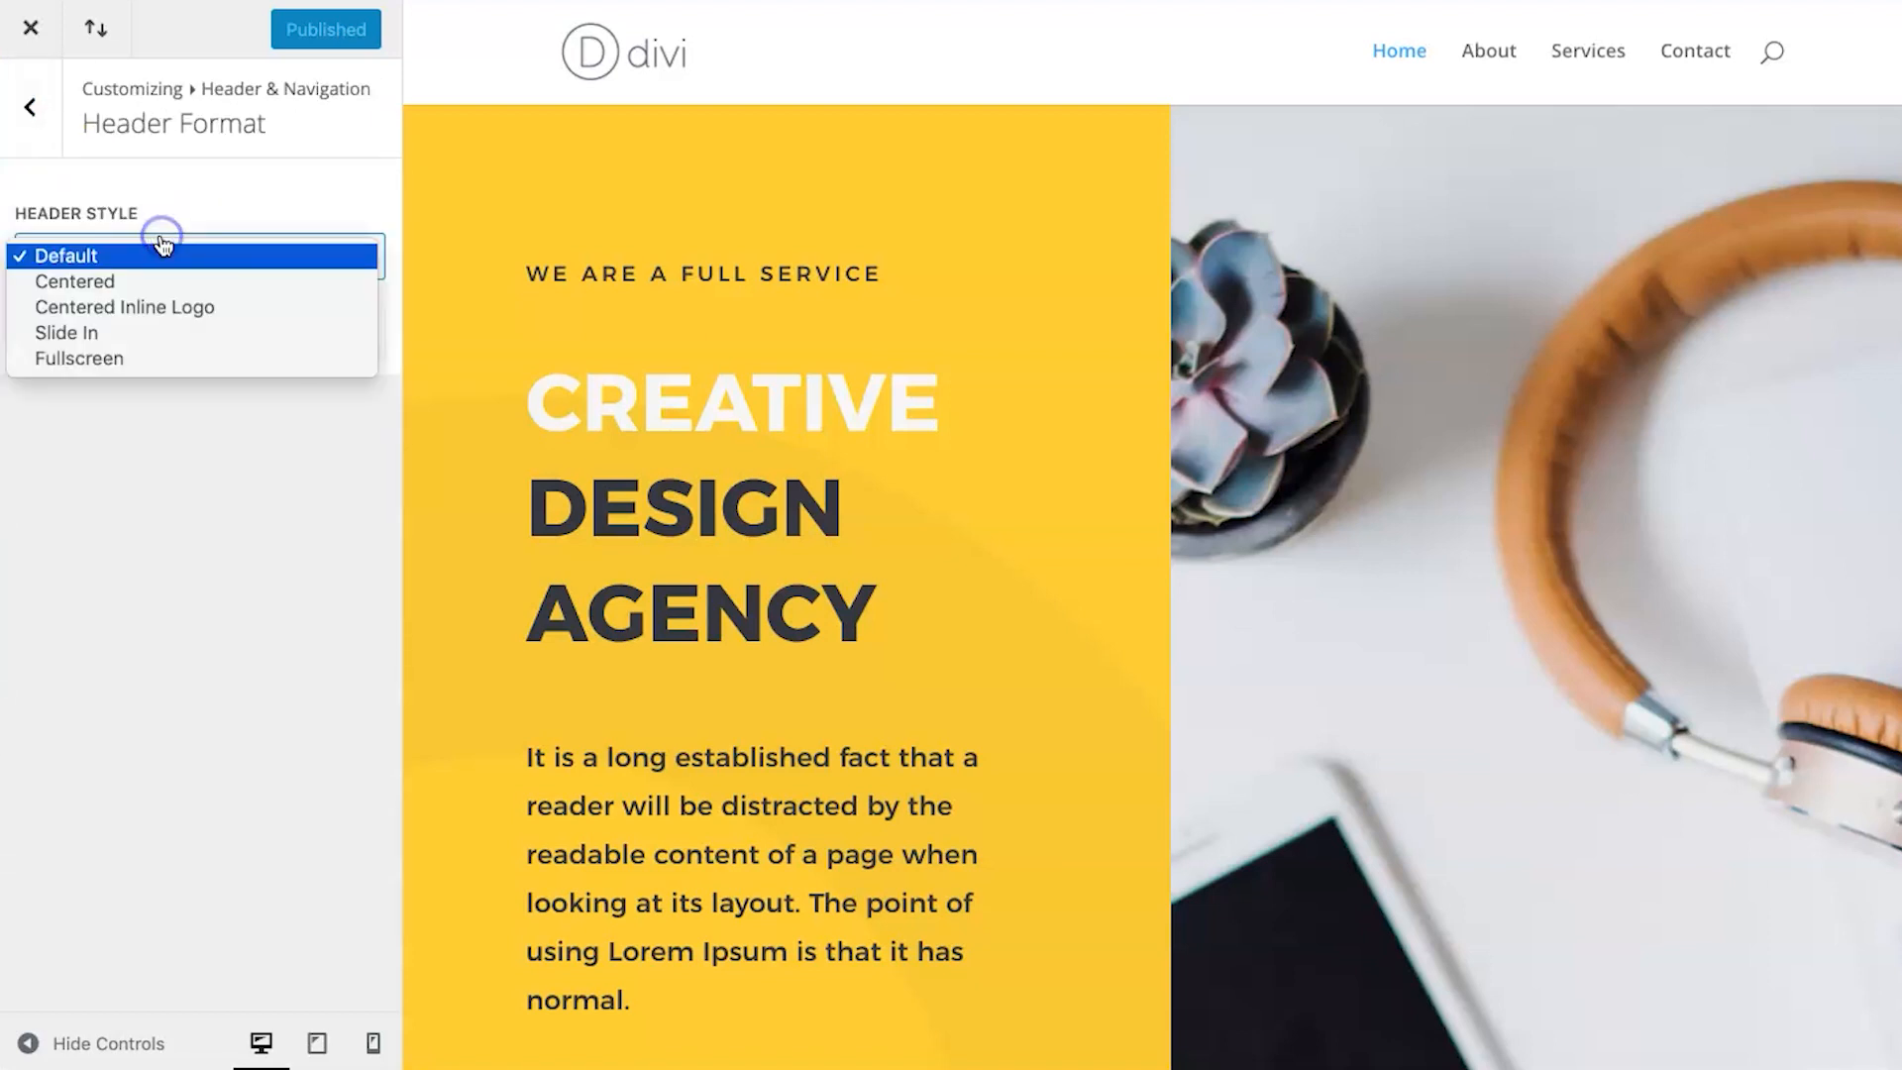
{"action": "left_click", "coordinate": [144, 308]}
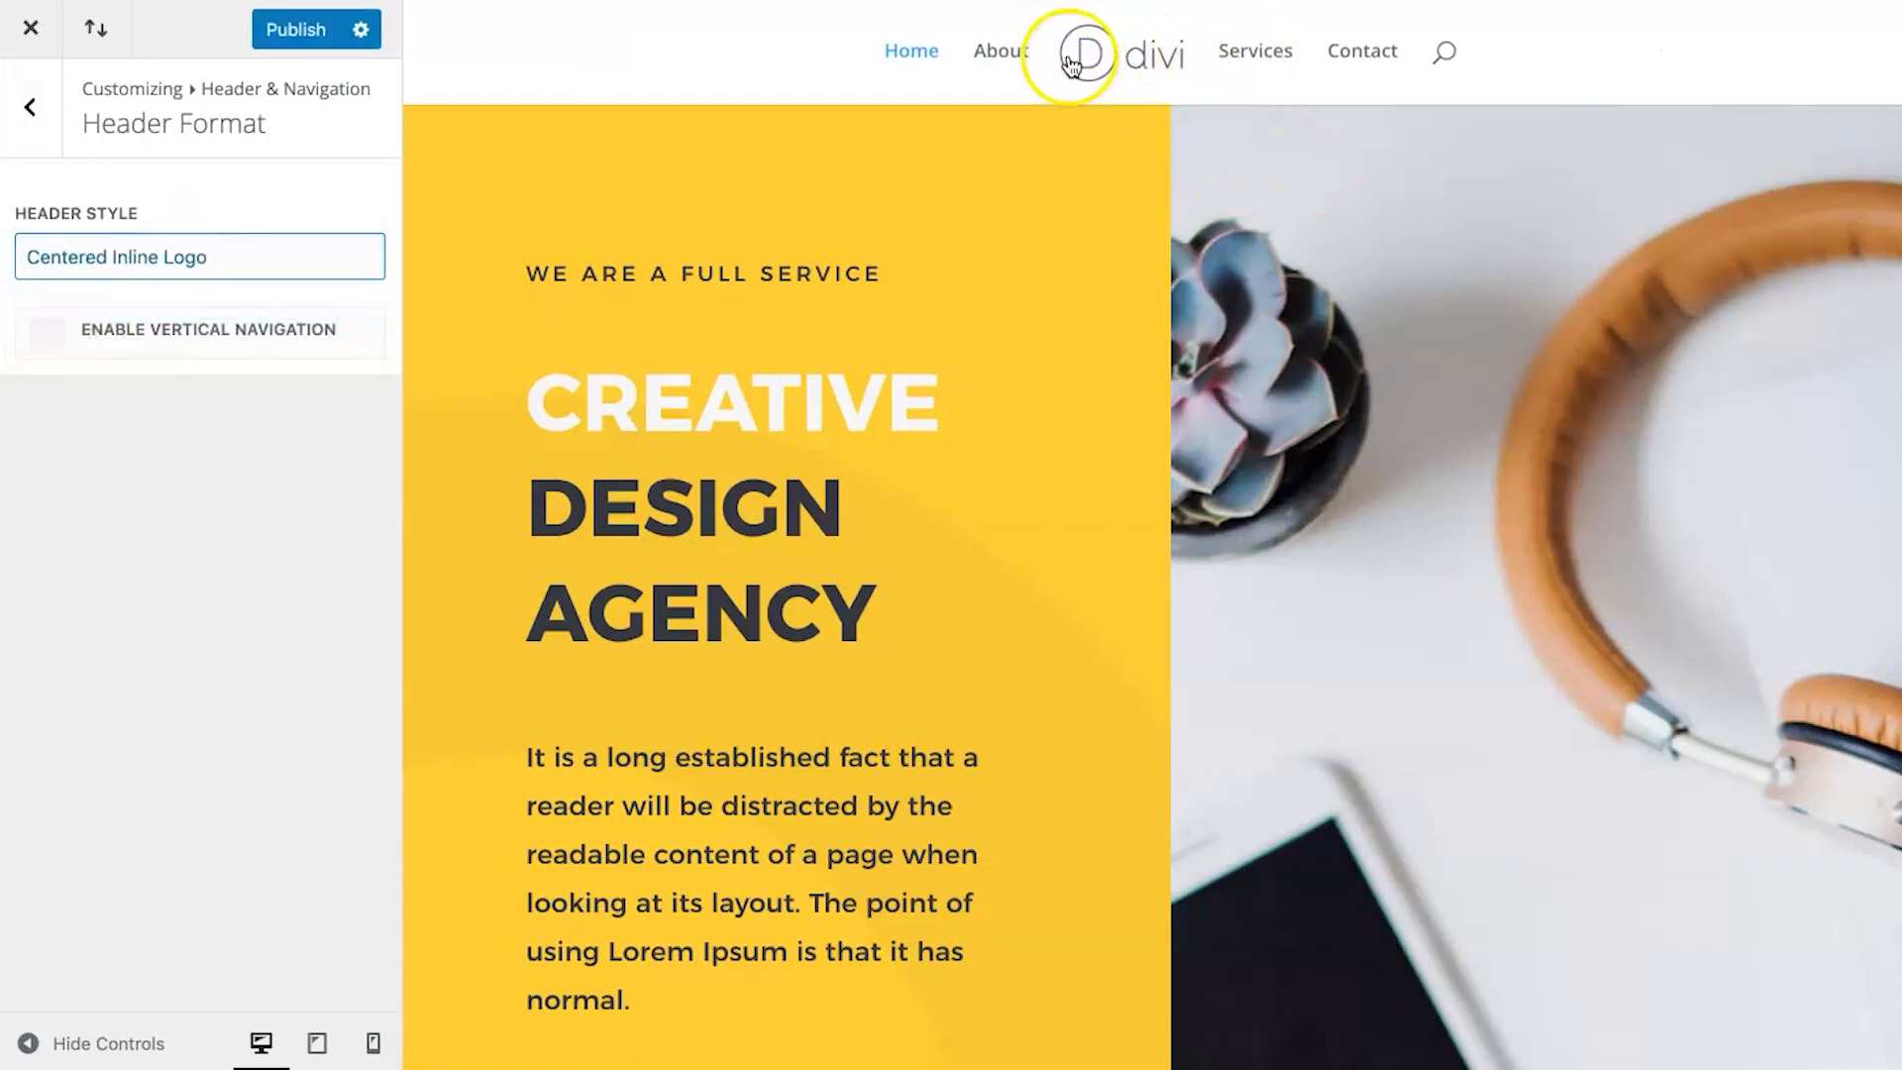
{"action": "left_click", "coordinate": [84, 253]}
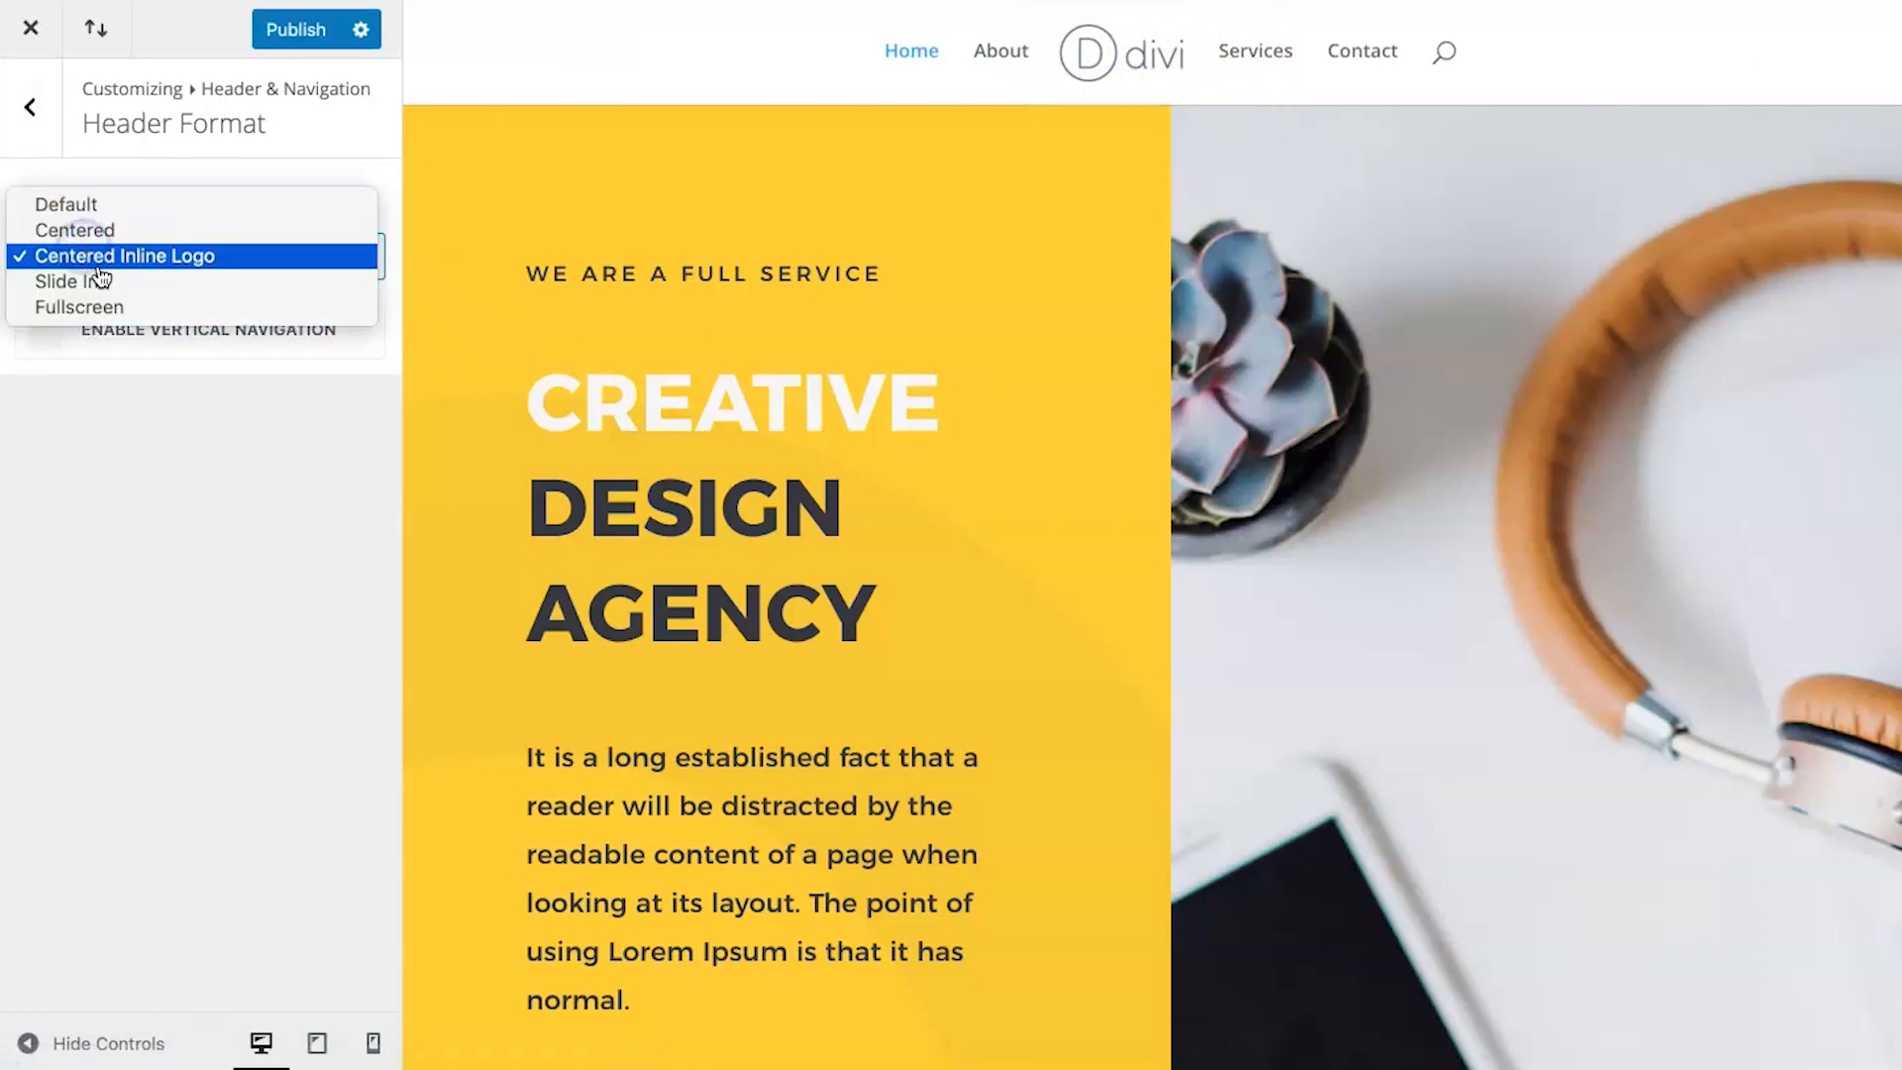
{"action": "left_click", "coordinate": [99, 232]}
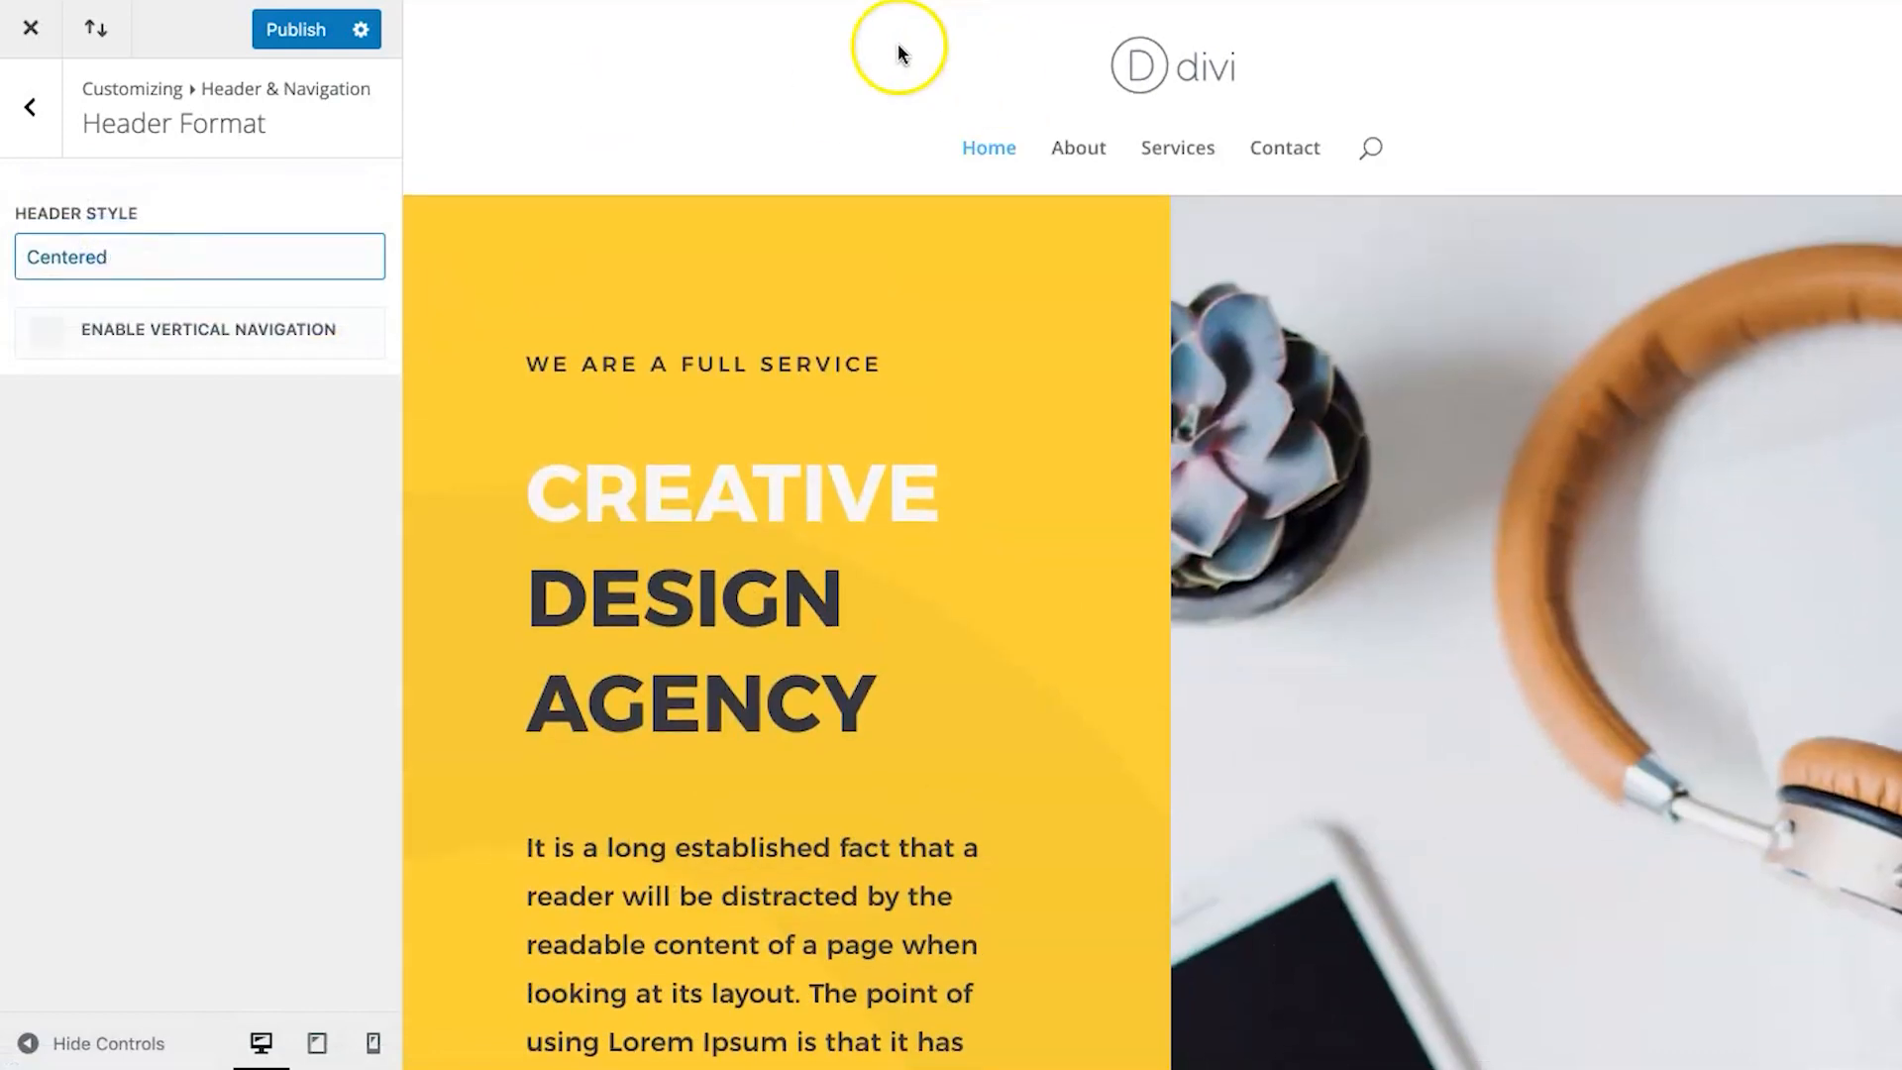
{"action": "left_click", "coordinate": [258, 260]}
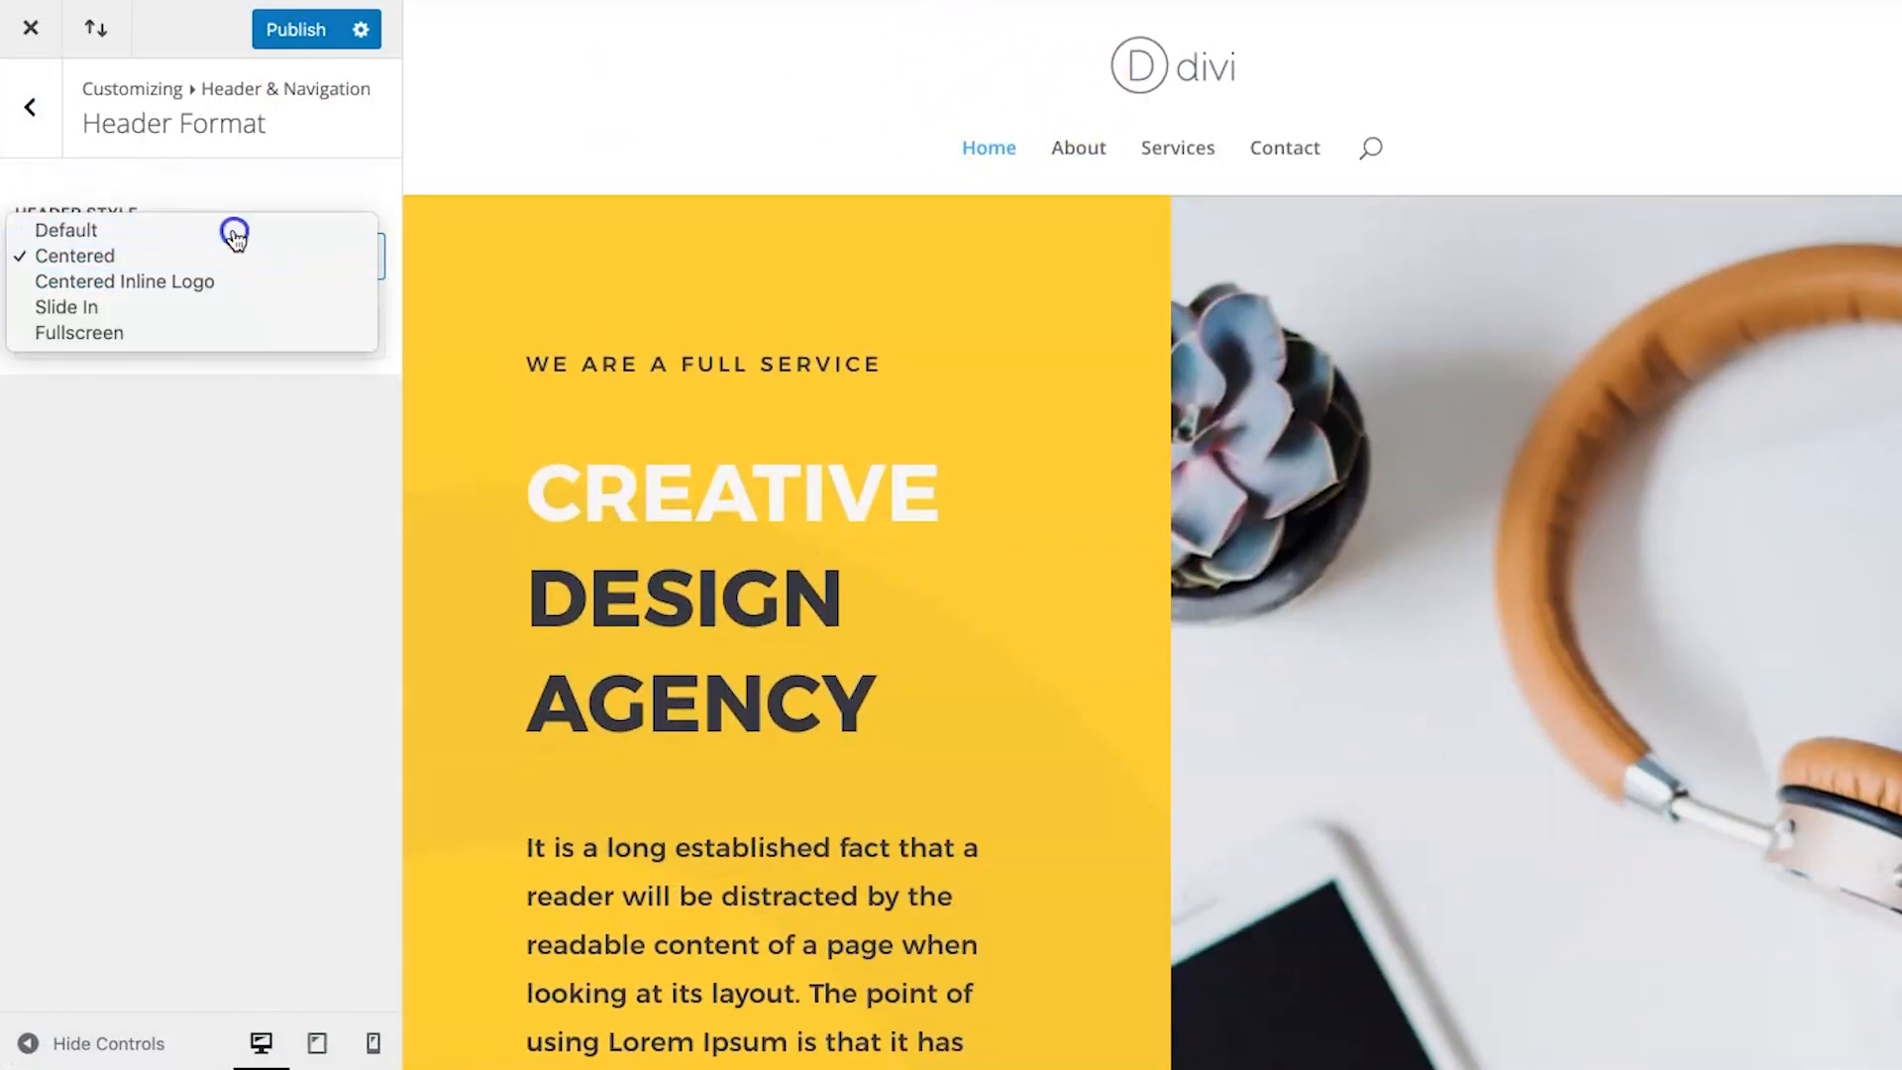
{"action": "left_click", "coordinate": [234, 234]}
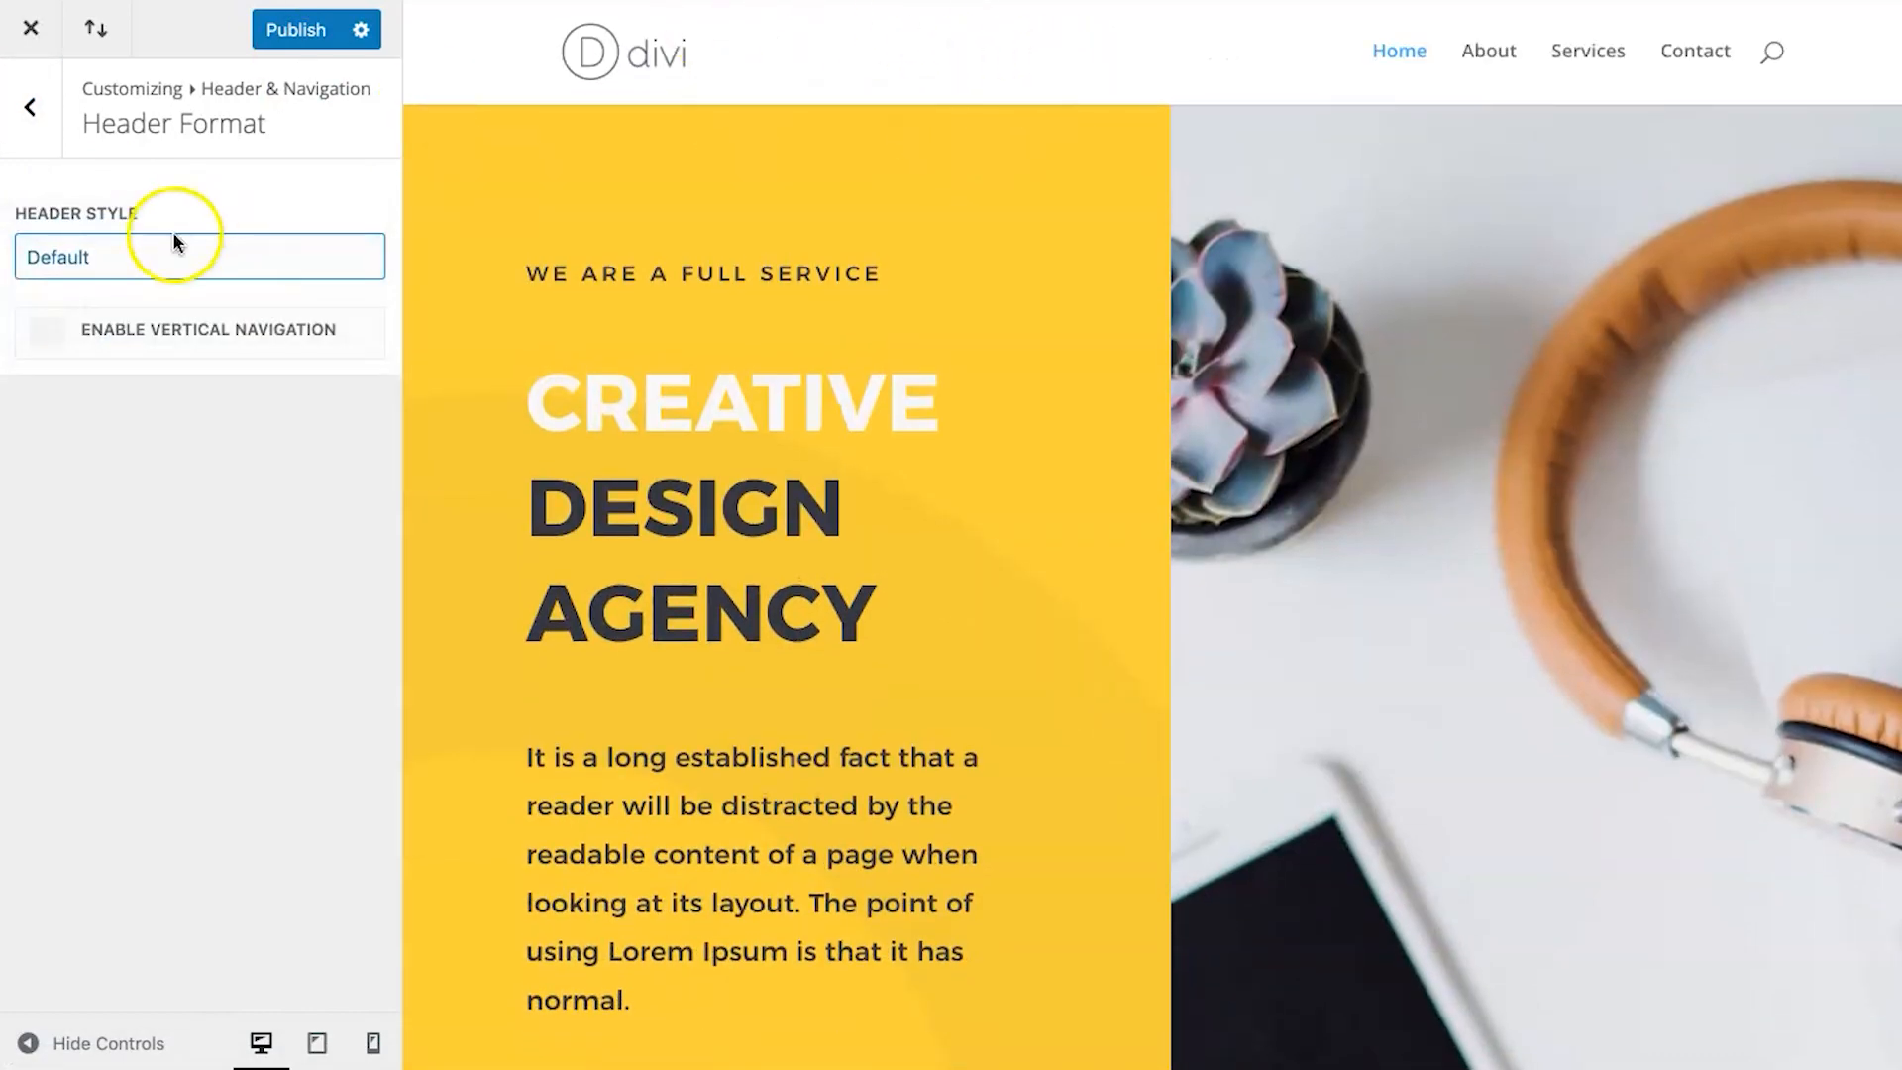
Hide the search icon in the header elements settings, leaving the phone number and email empty.
{"action": "left_click", "coordinate": [30, 107]}
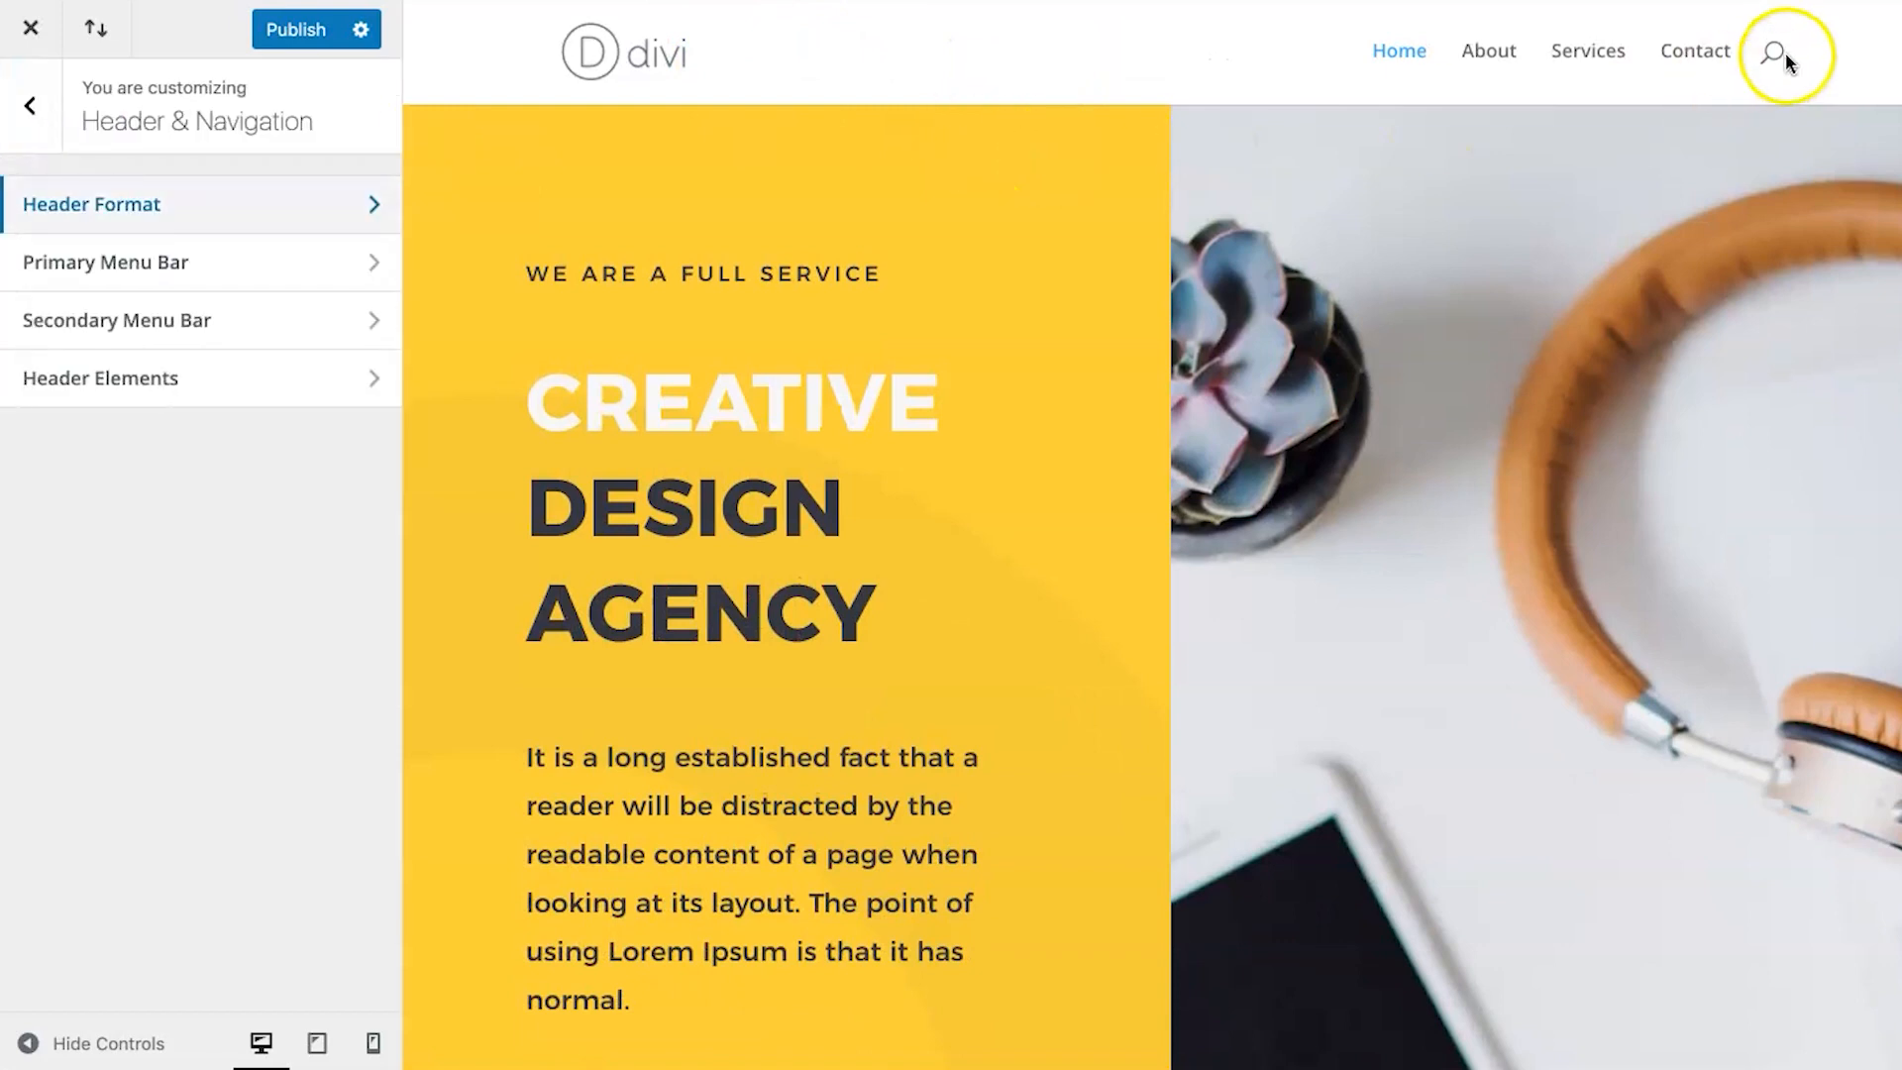
{"action": "left_click", "coordinate": [268, 407]}
{"action": "left_click", "coordinate": [85, 259]}
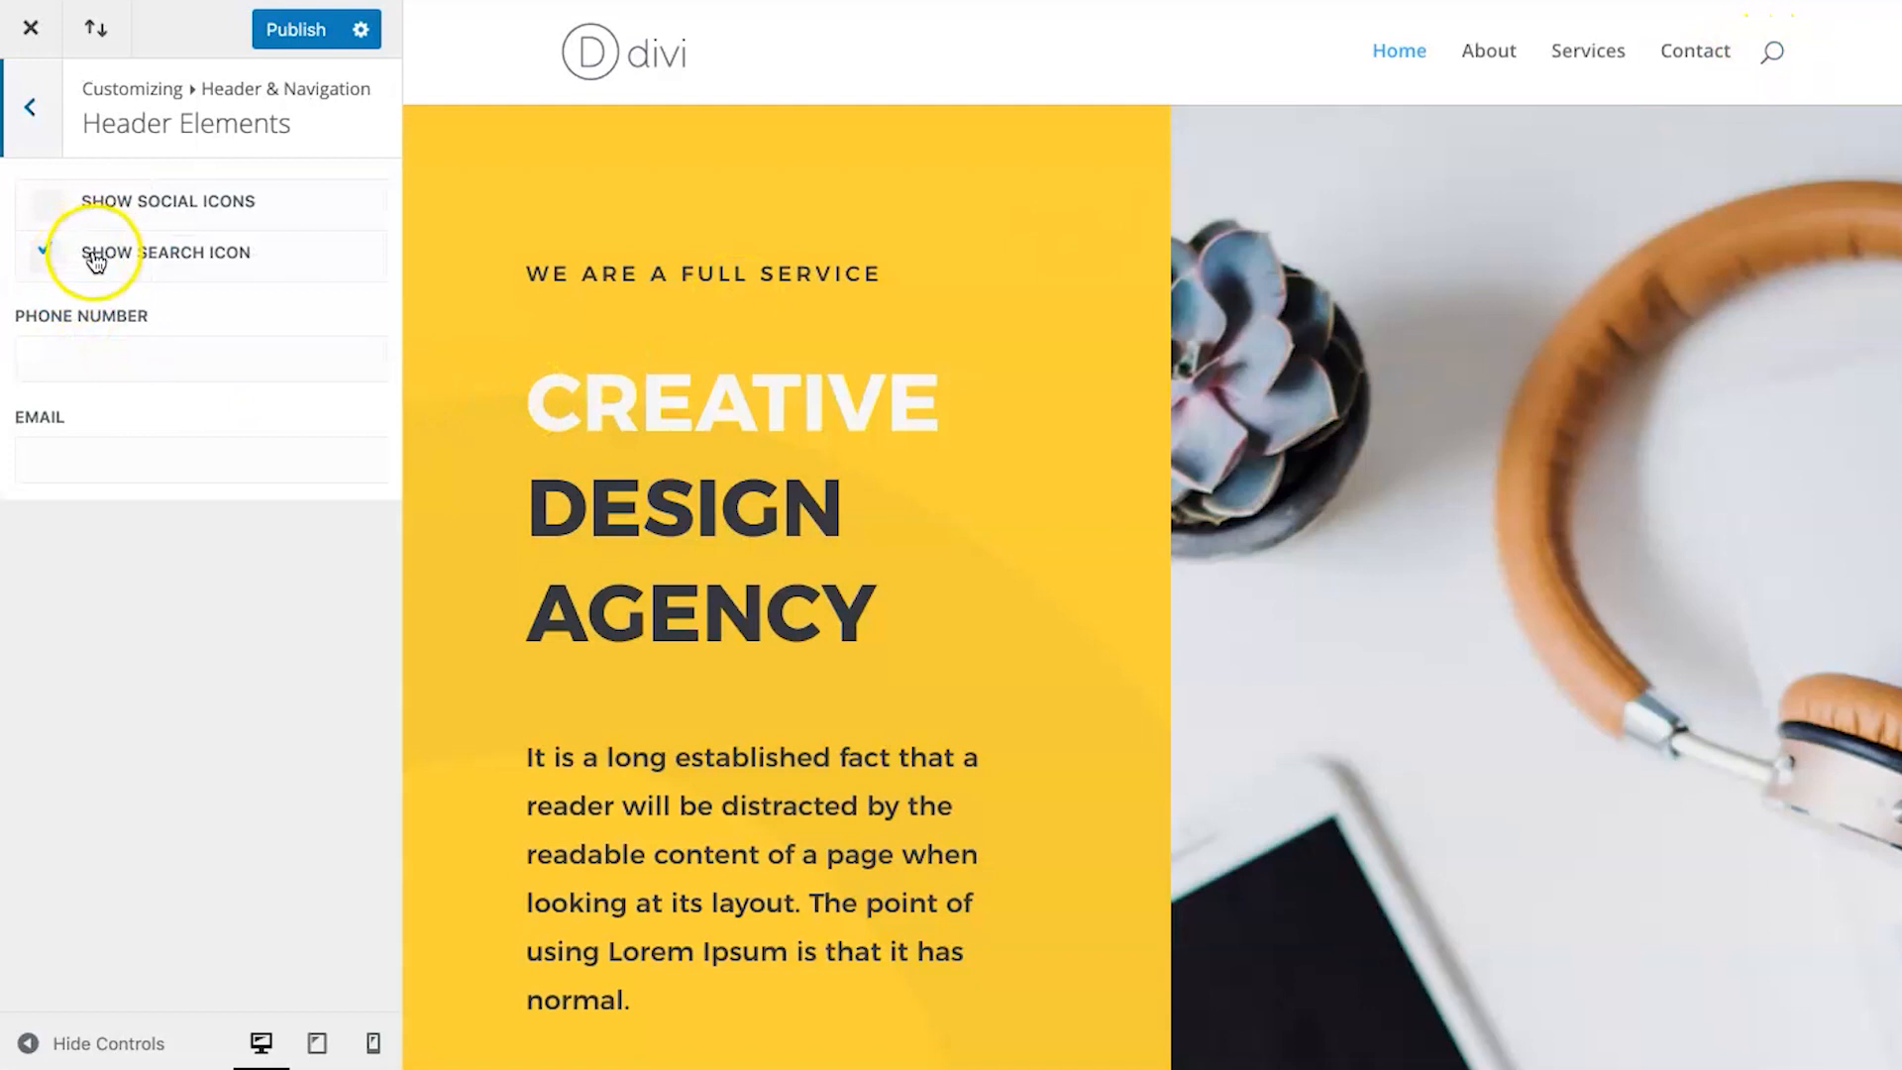
{"action": "left_click", "coordinate": [112, 372]}
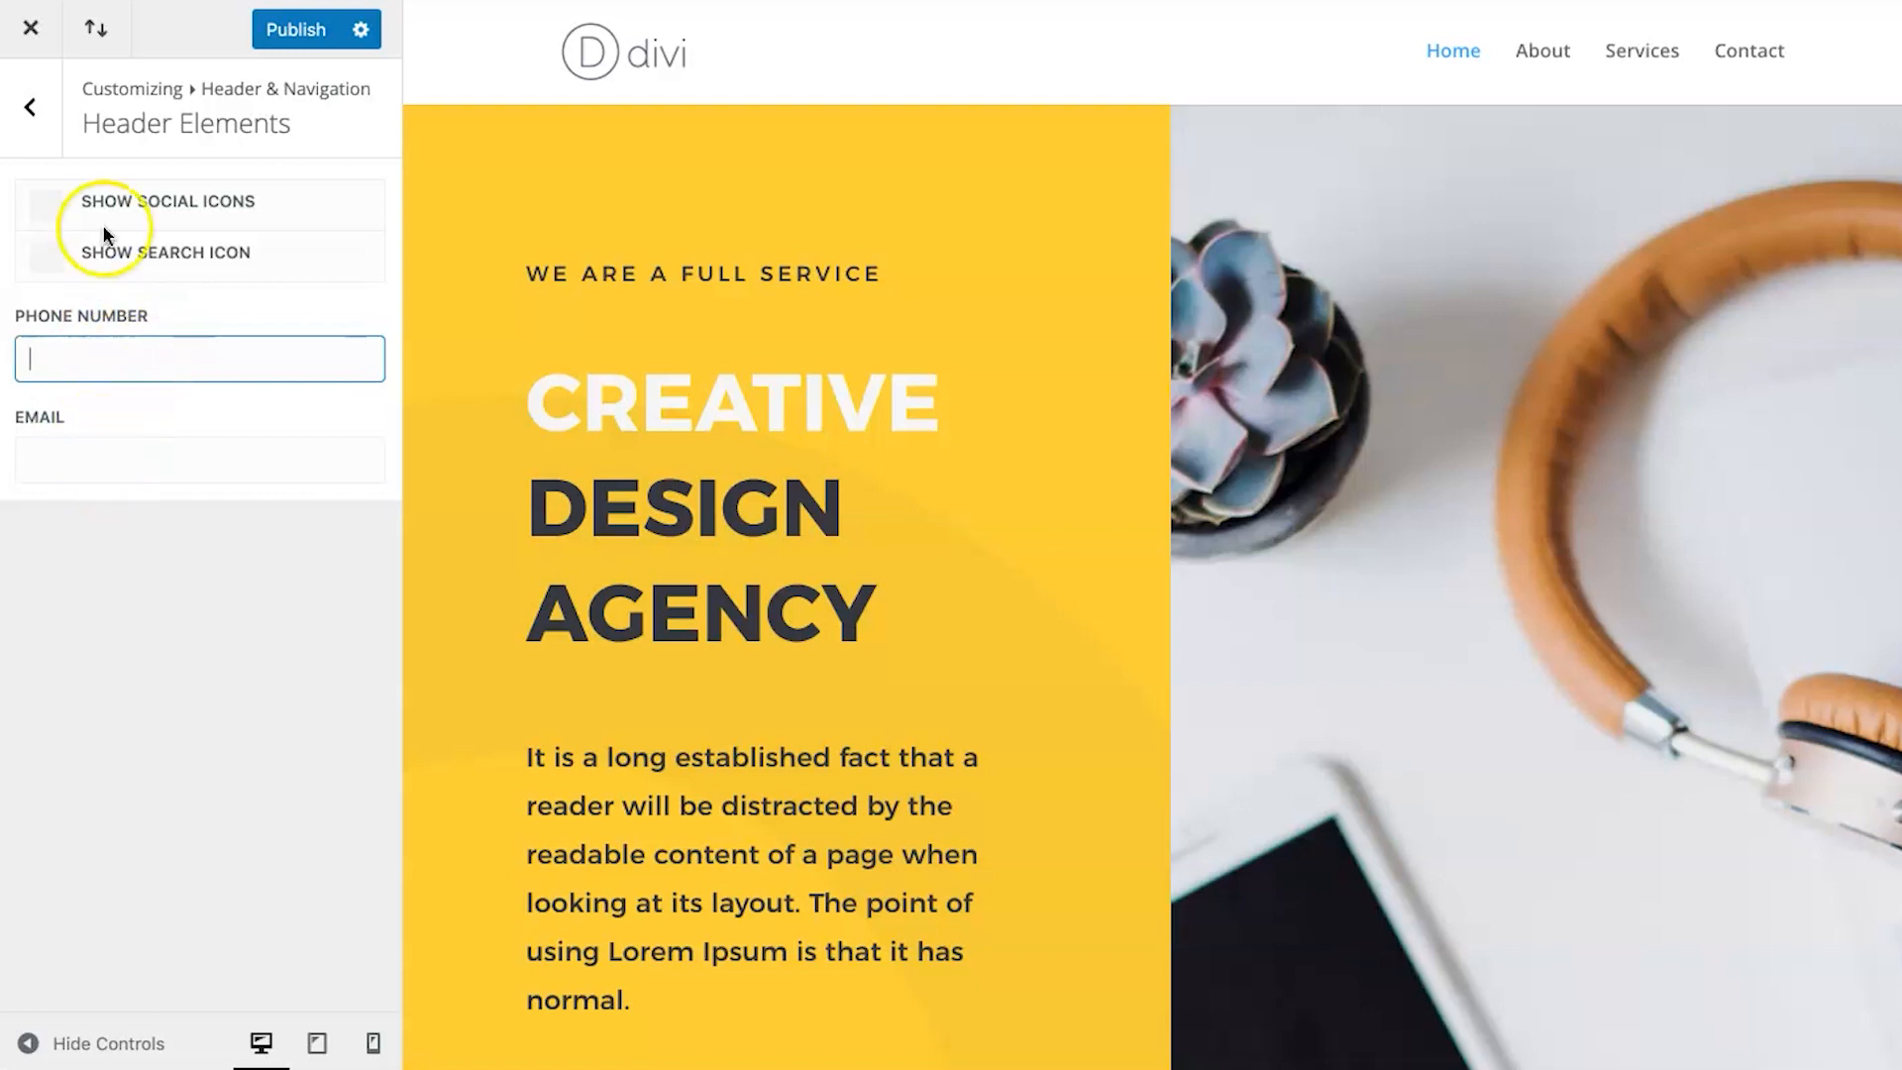
{"action": "left_click", "coordinate": [30, 106]}
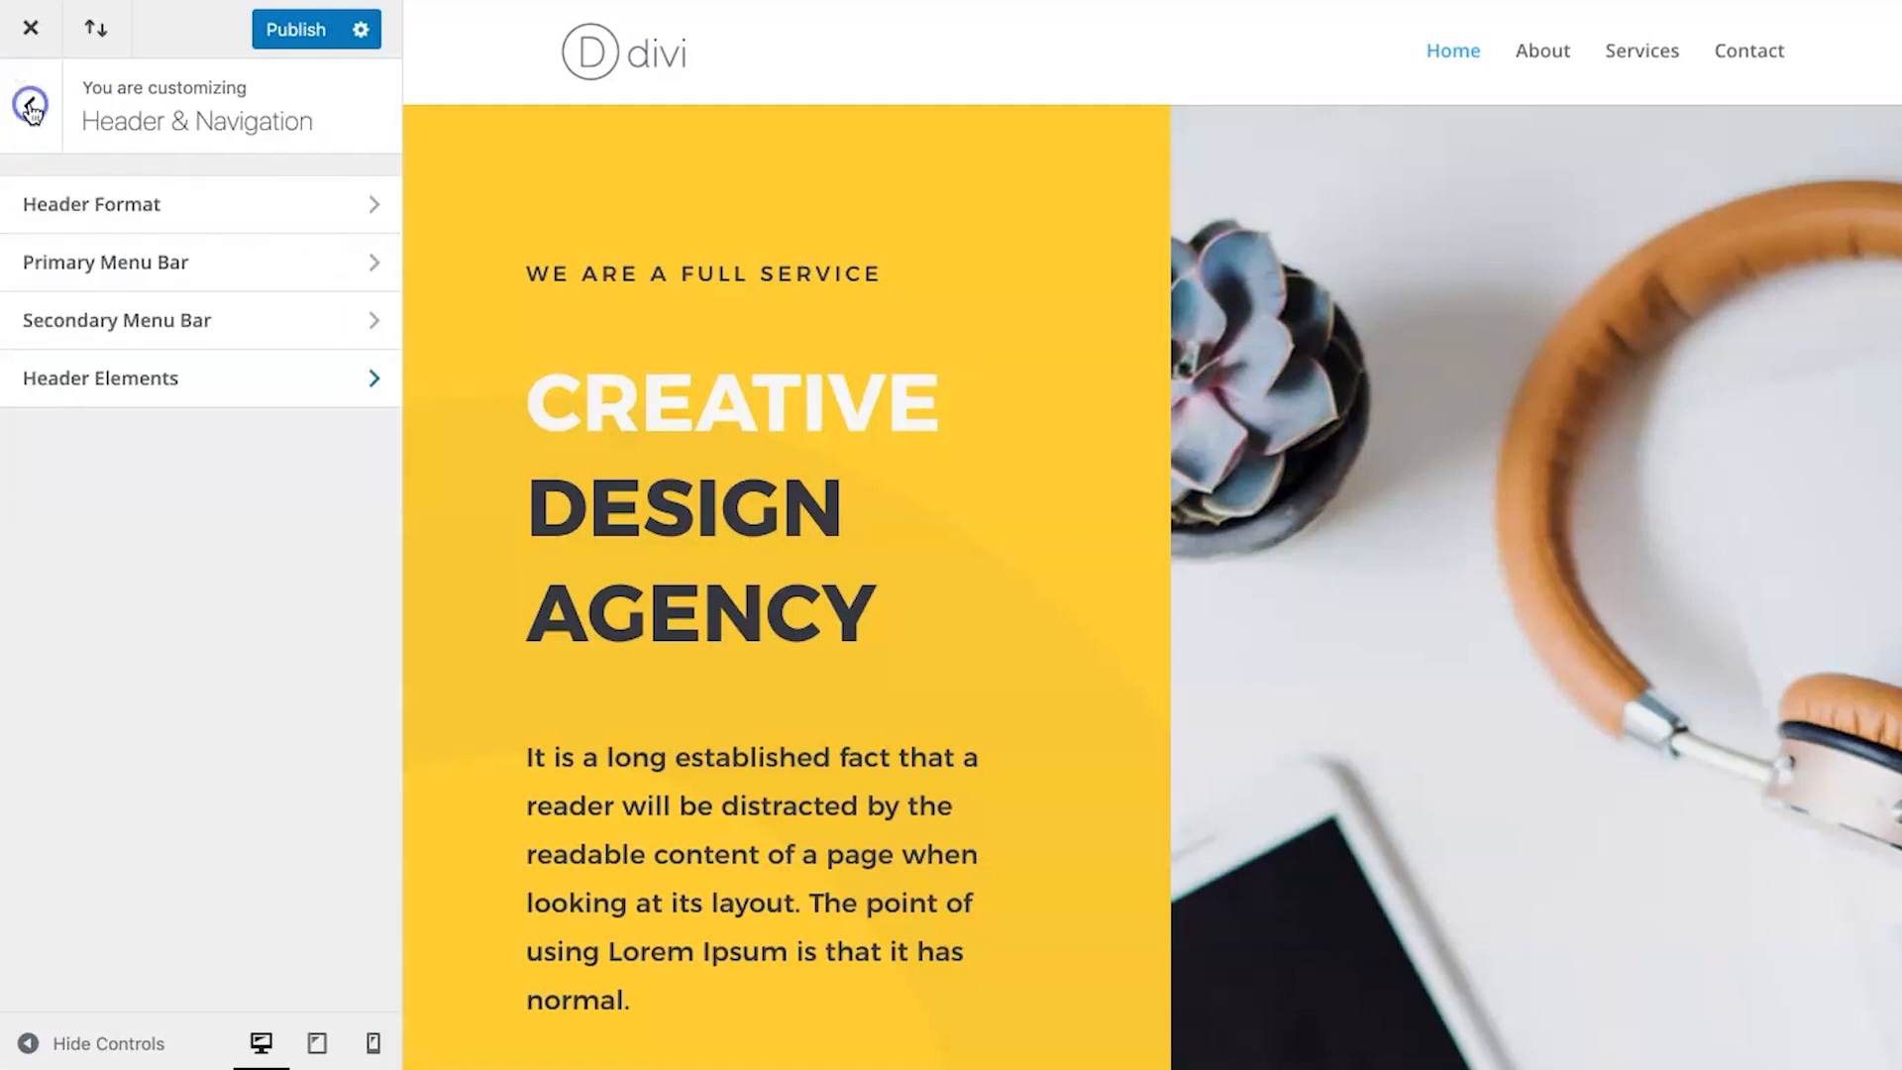
Look over the secondary menu bar settings, make the primary menu bar's text bold at size 15, and publish the changes.
{"action": "left_click", "coordinate": [185, 329]}
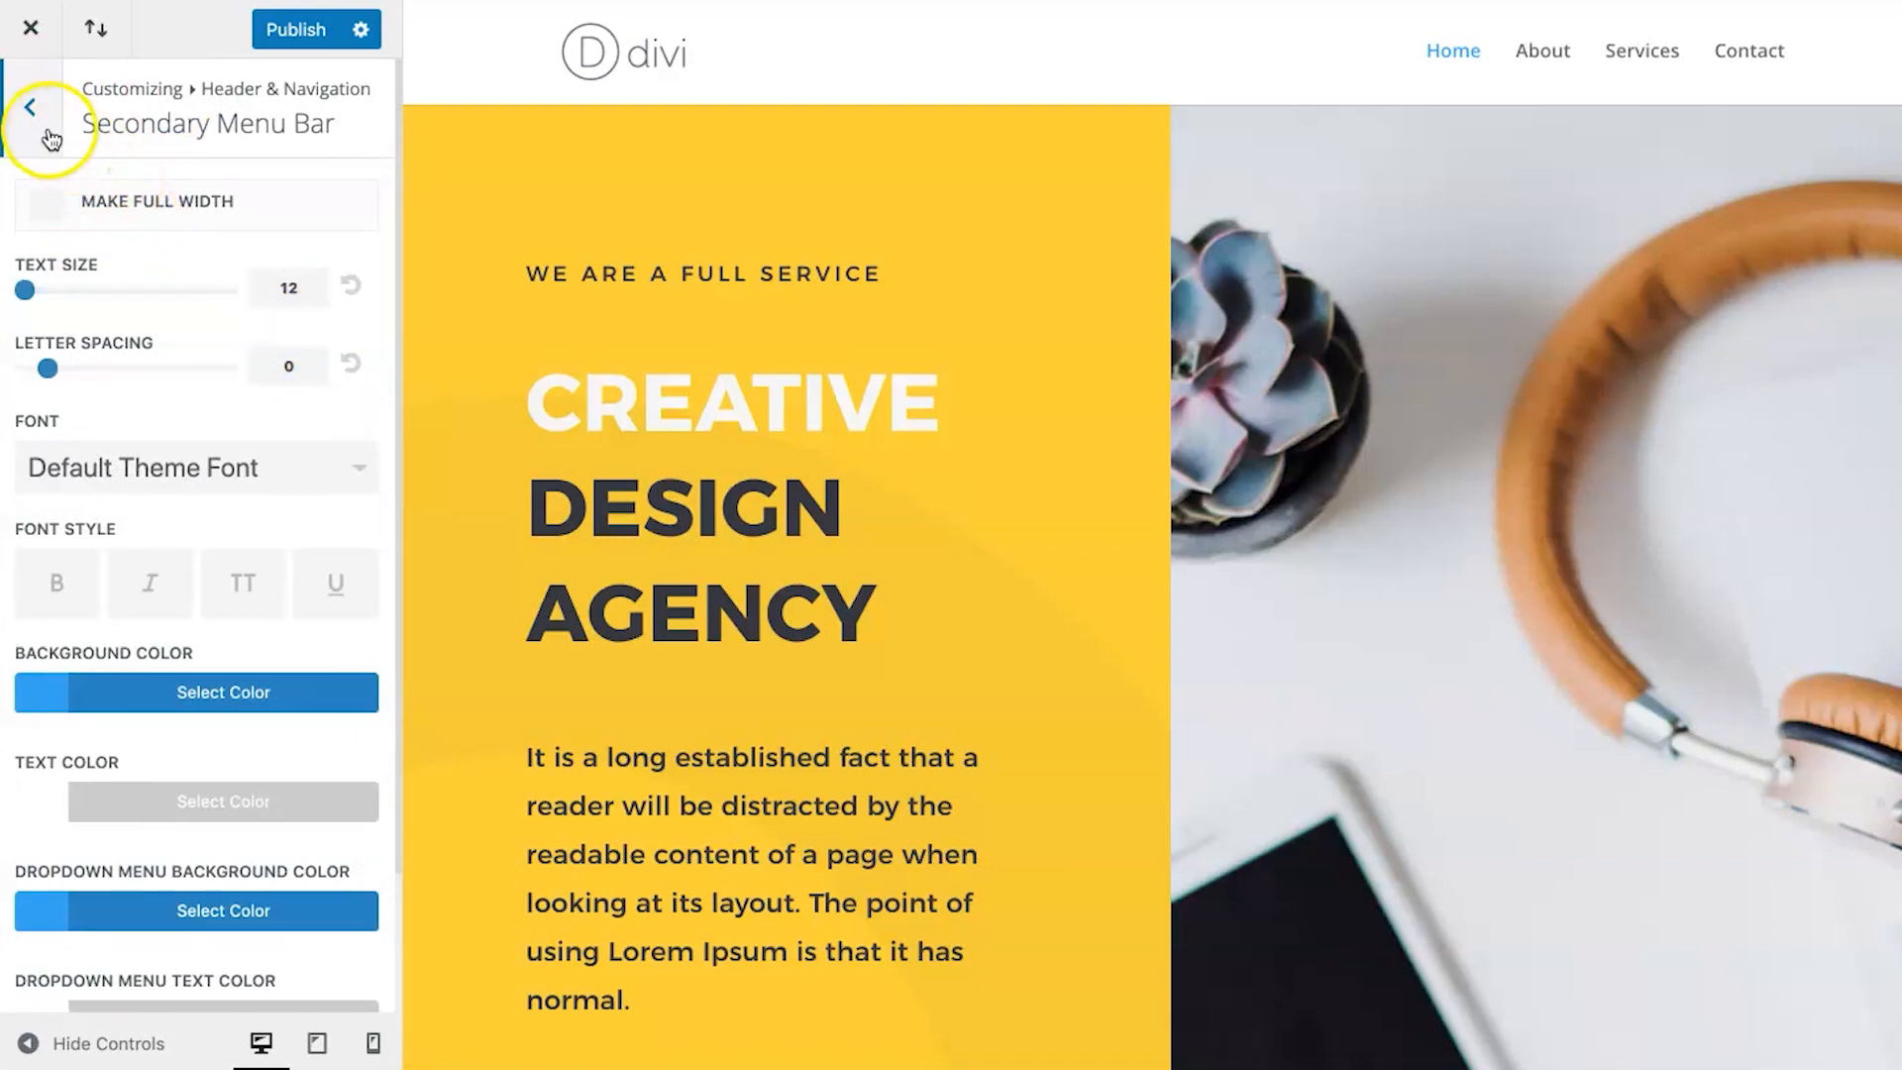
{"action": "left_click", "coordinate": [29, 107]}
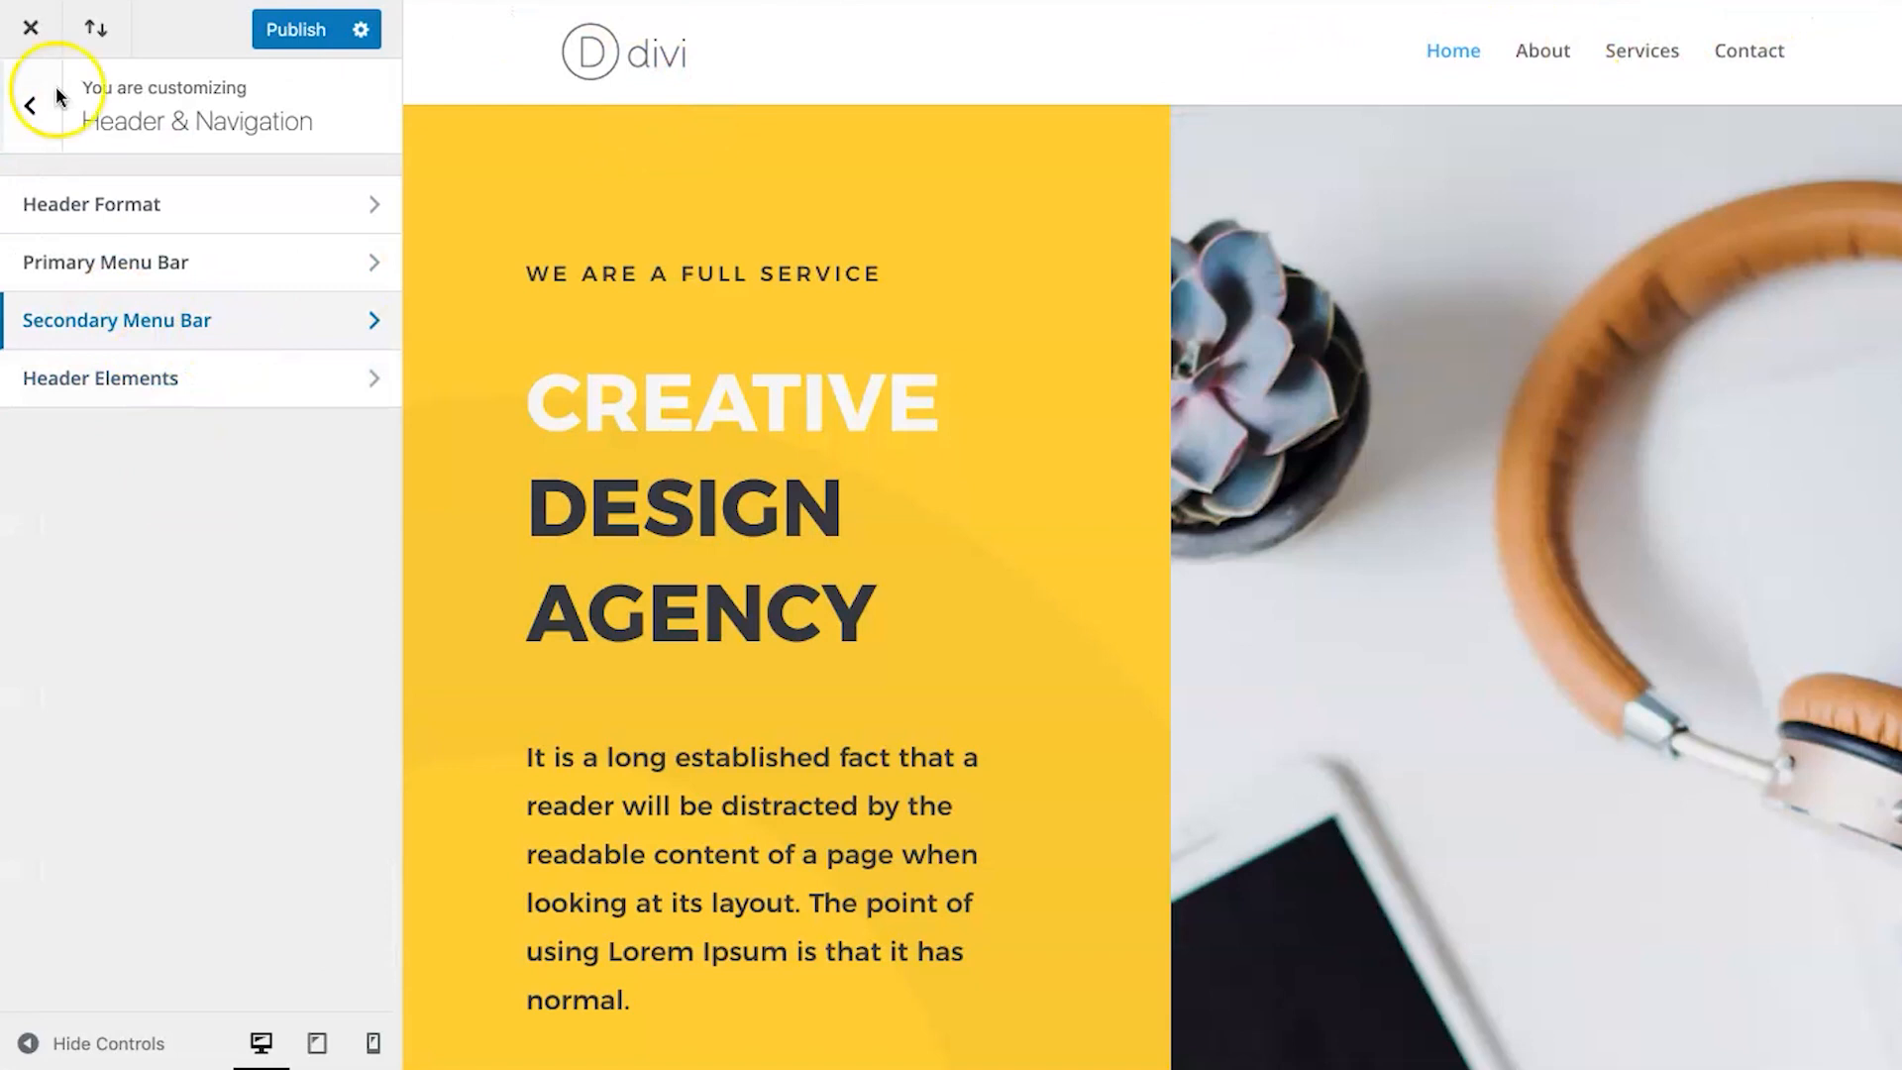
{"action": "left_click", "coordinate": [85, 259]}
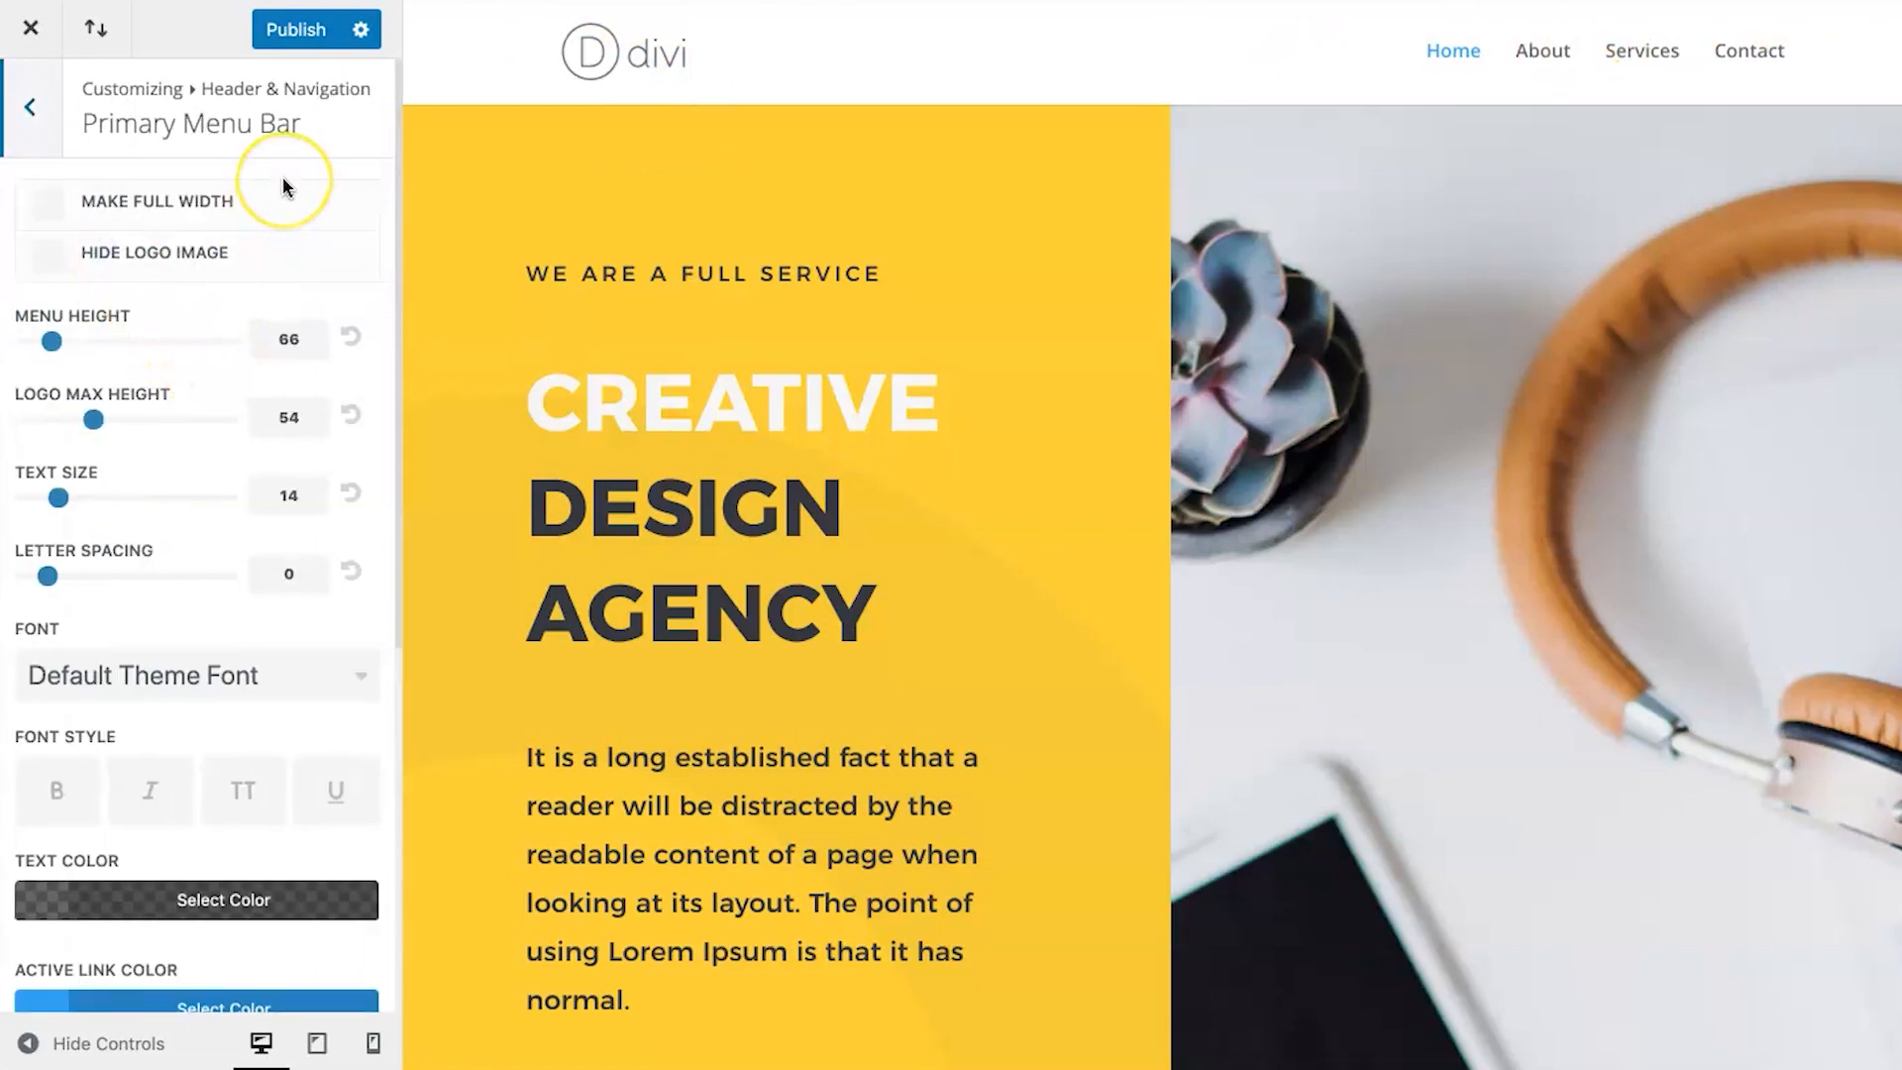
{"action": "left_click", "coordinate": [60, 798]}
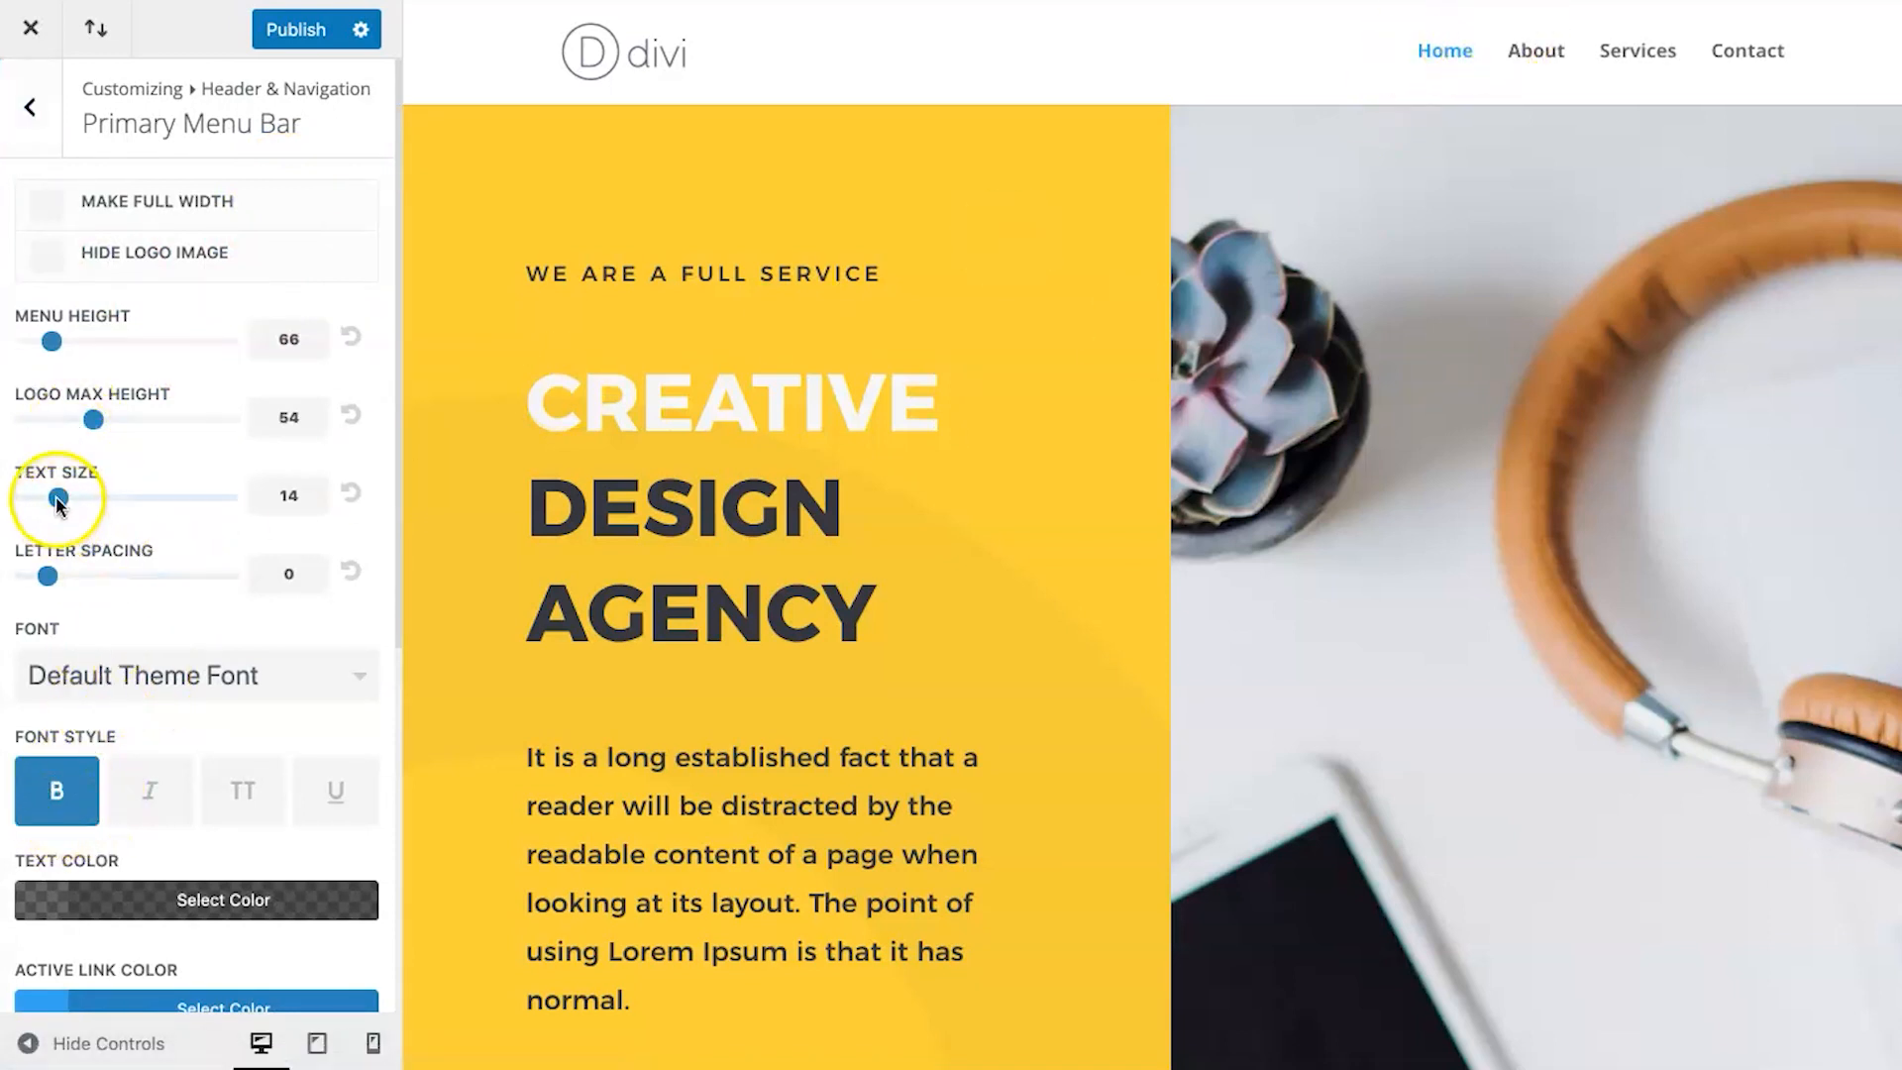
{"action": "left_click_drag", "start_coordinate": [65, 502], "coordinate": [72, 502]}
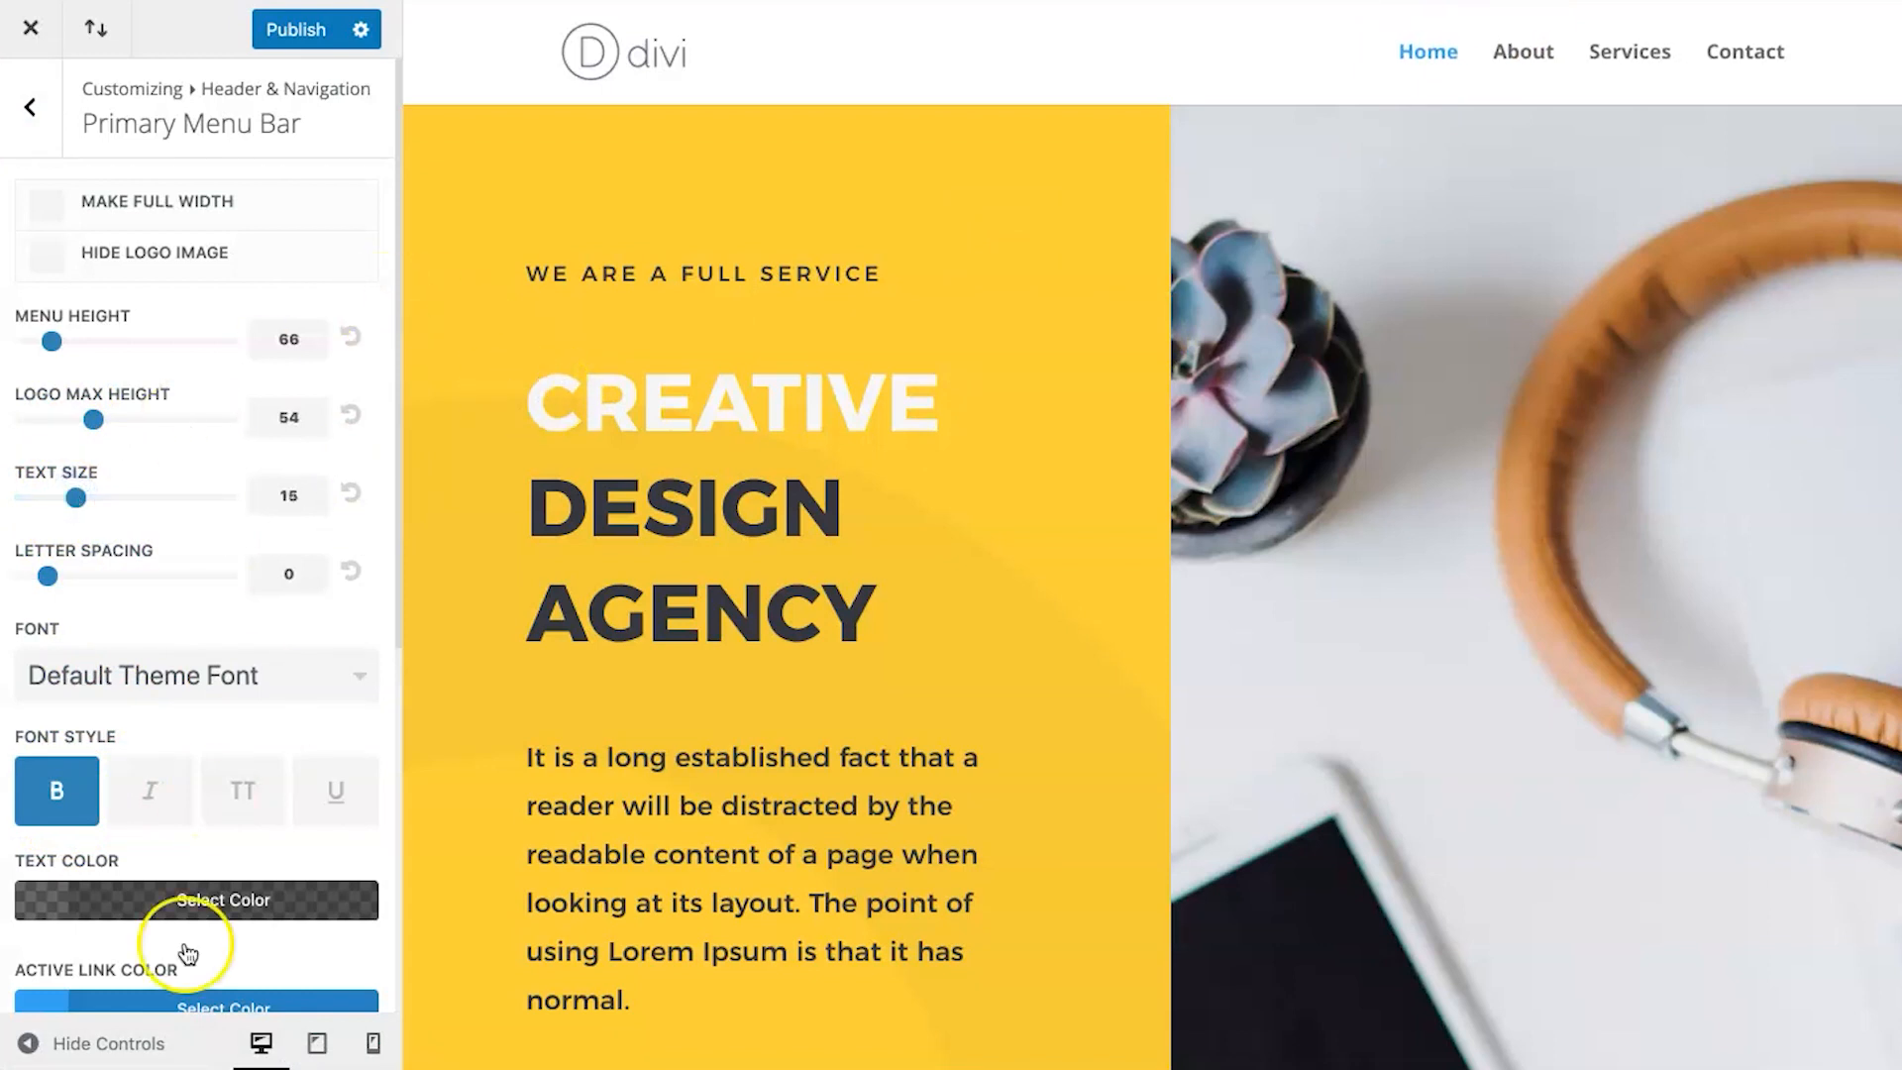
{"action": "scroll", "coordinate": [179, 951], "scroll_direction": "down", "scroll_amount": 3}
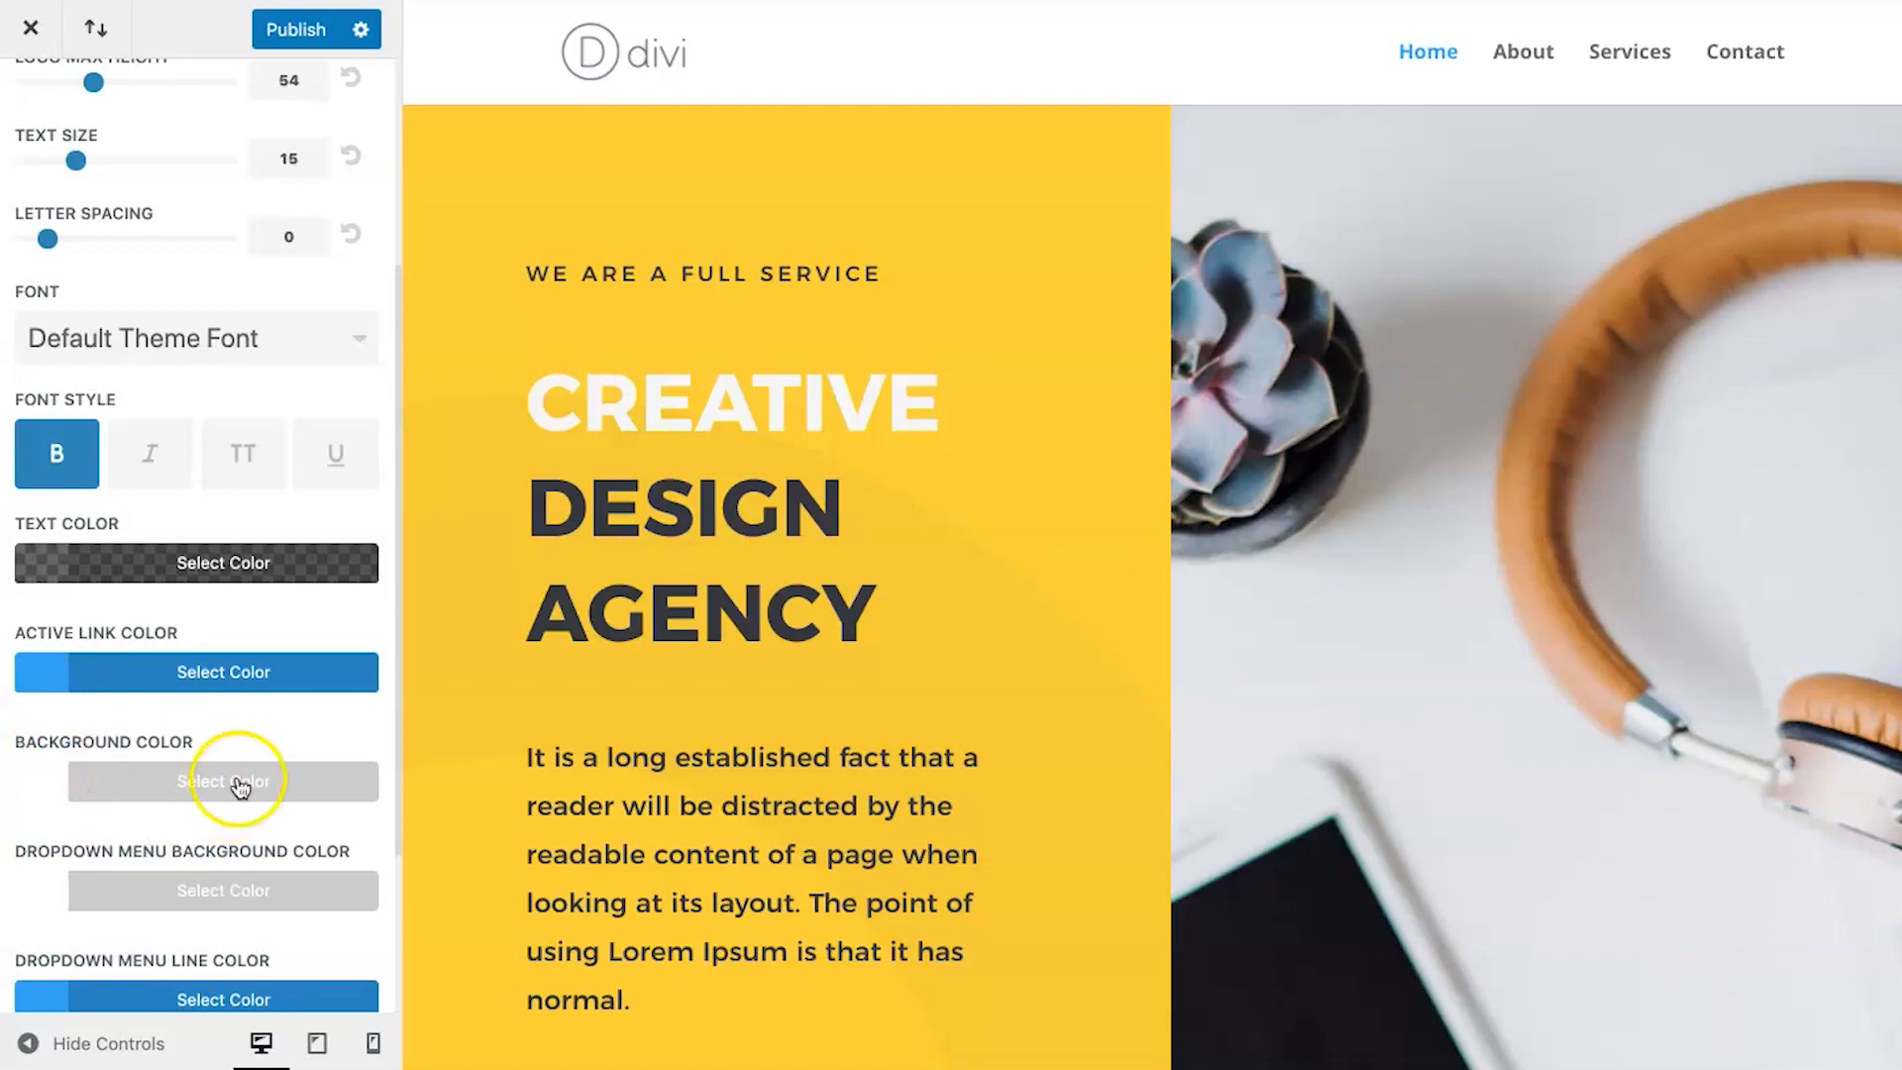
{"action": "left_click", "coordinate": [305, 46]}
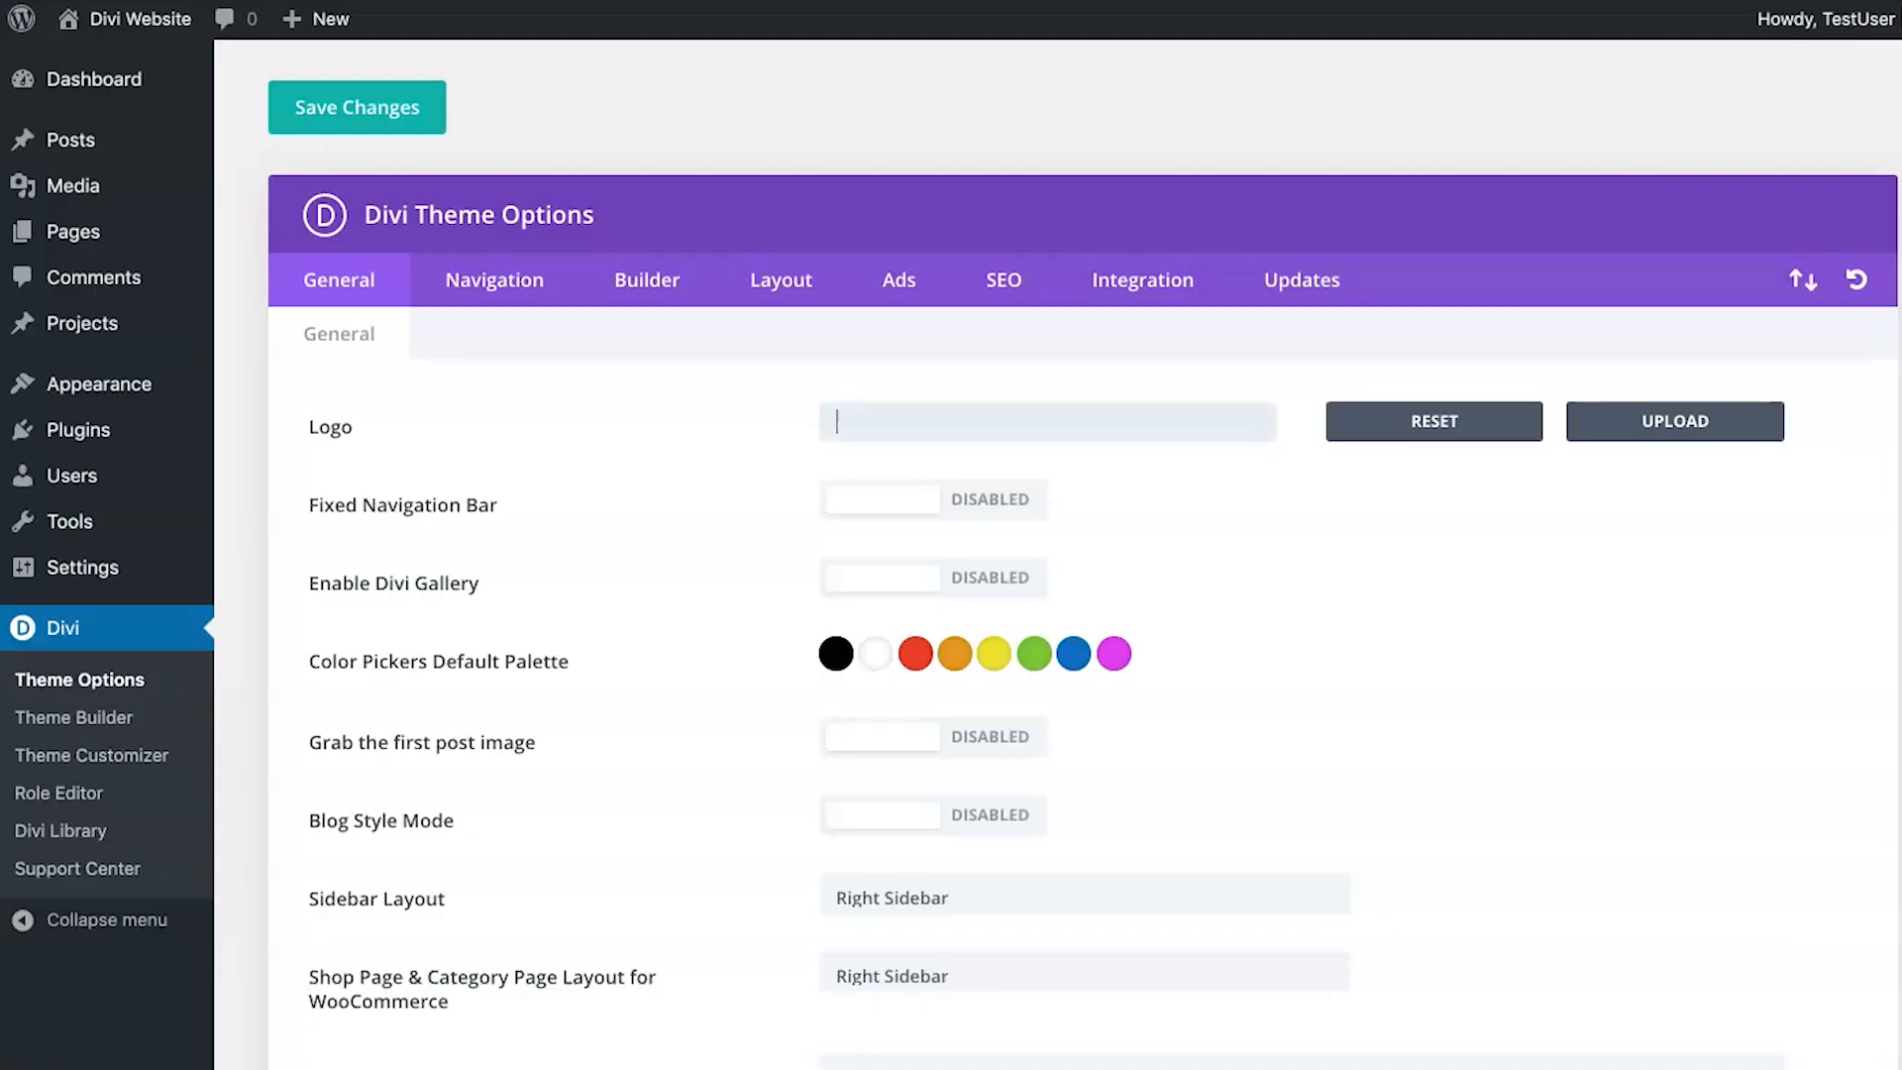
Upload Beginner-Website-Inline-Logo-White.png, set it as the site logo in the Divi Theme Options, and save the changes.
{"action": "left_click", "coordinate": [1085, 424]}
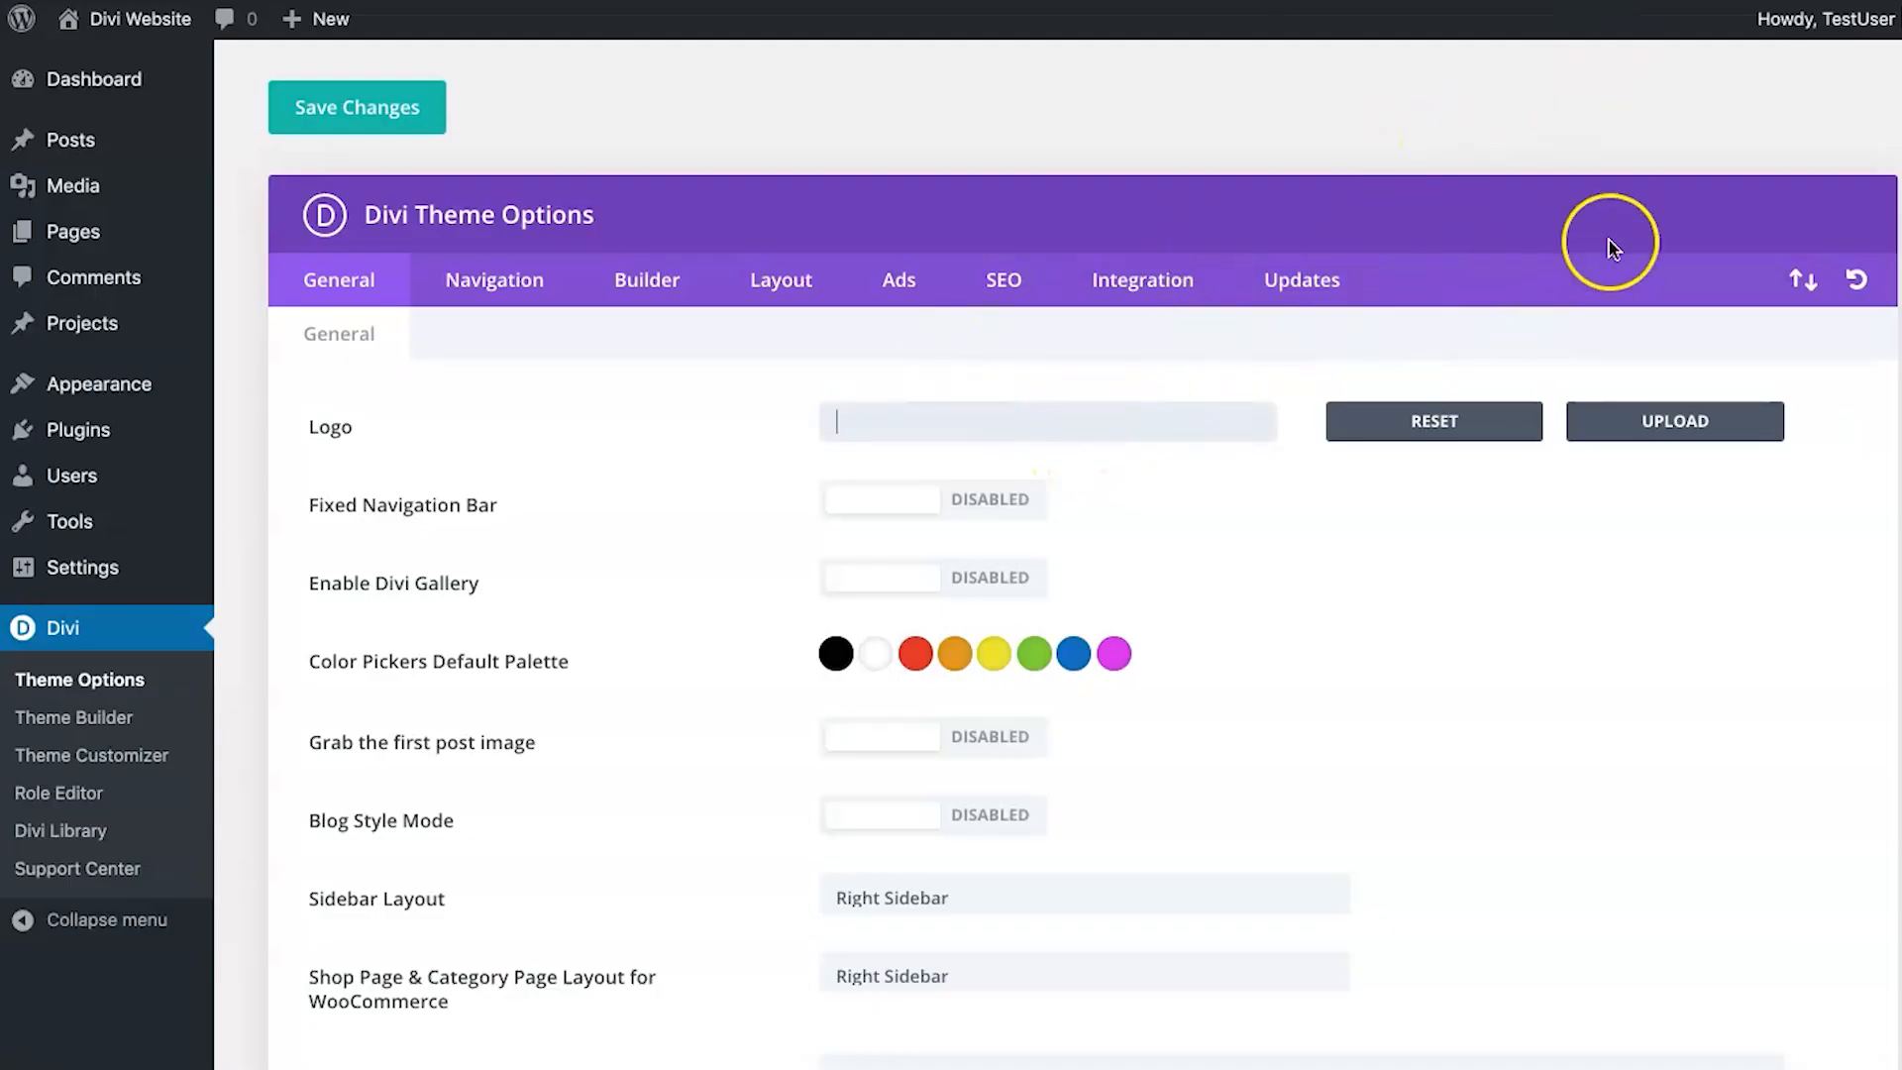
{"action": "left_click", "coordinate": [1642, 424]}
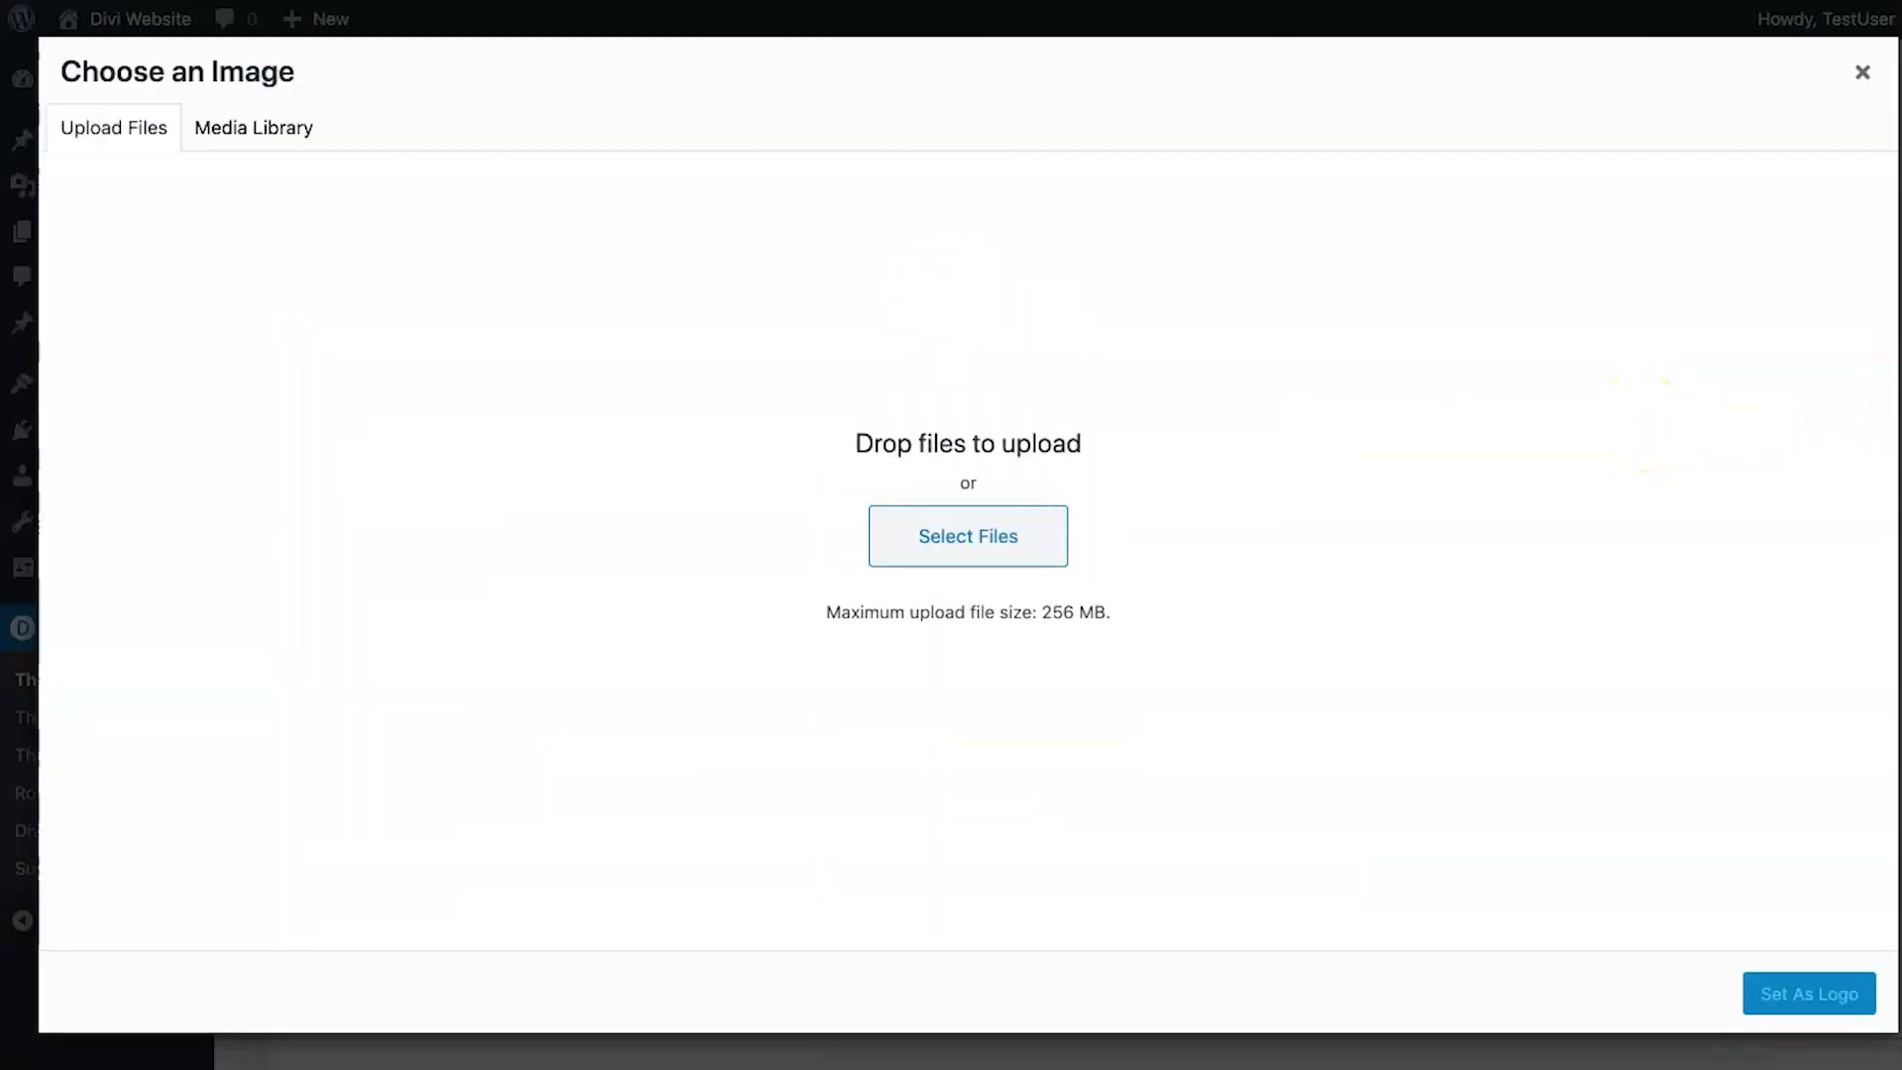
{"action": "left_click_drag", "start_coordinate": [659, 10], "coordinate": [734, 503]}
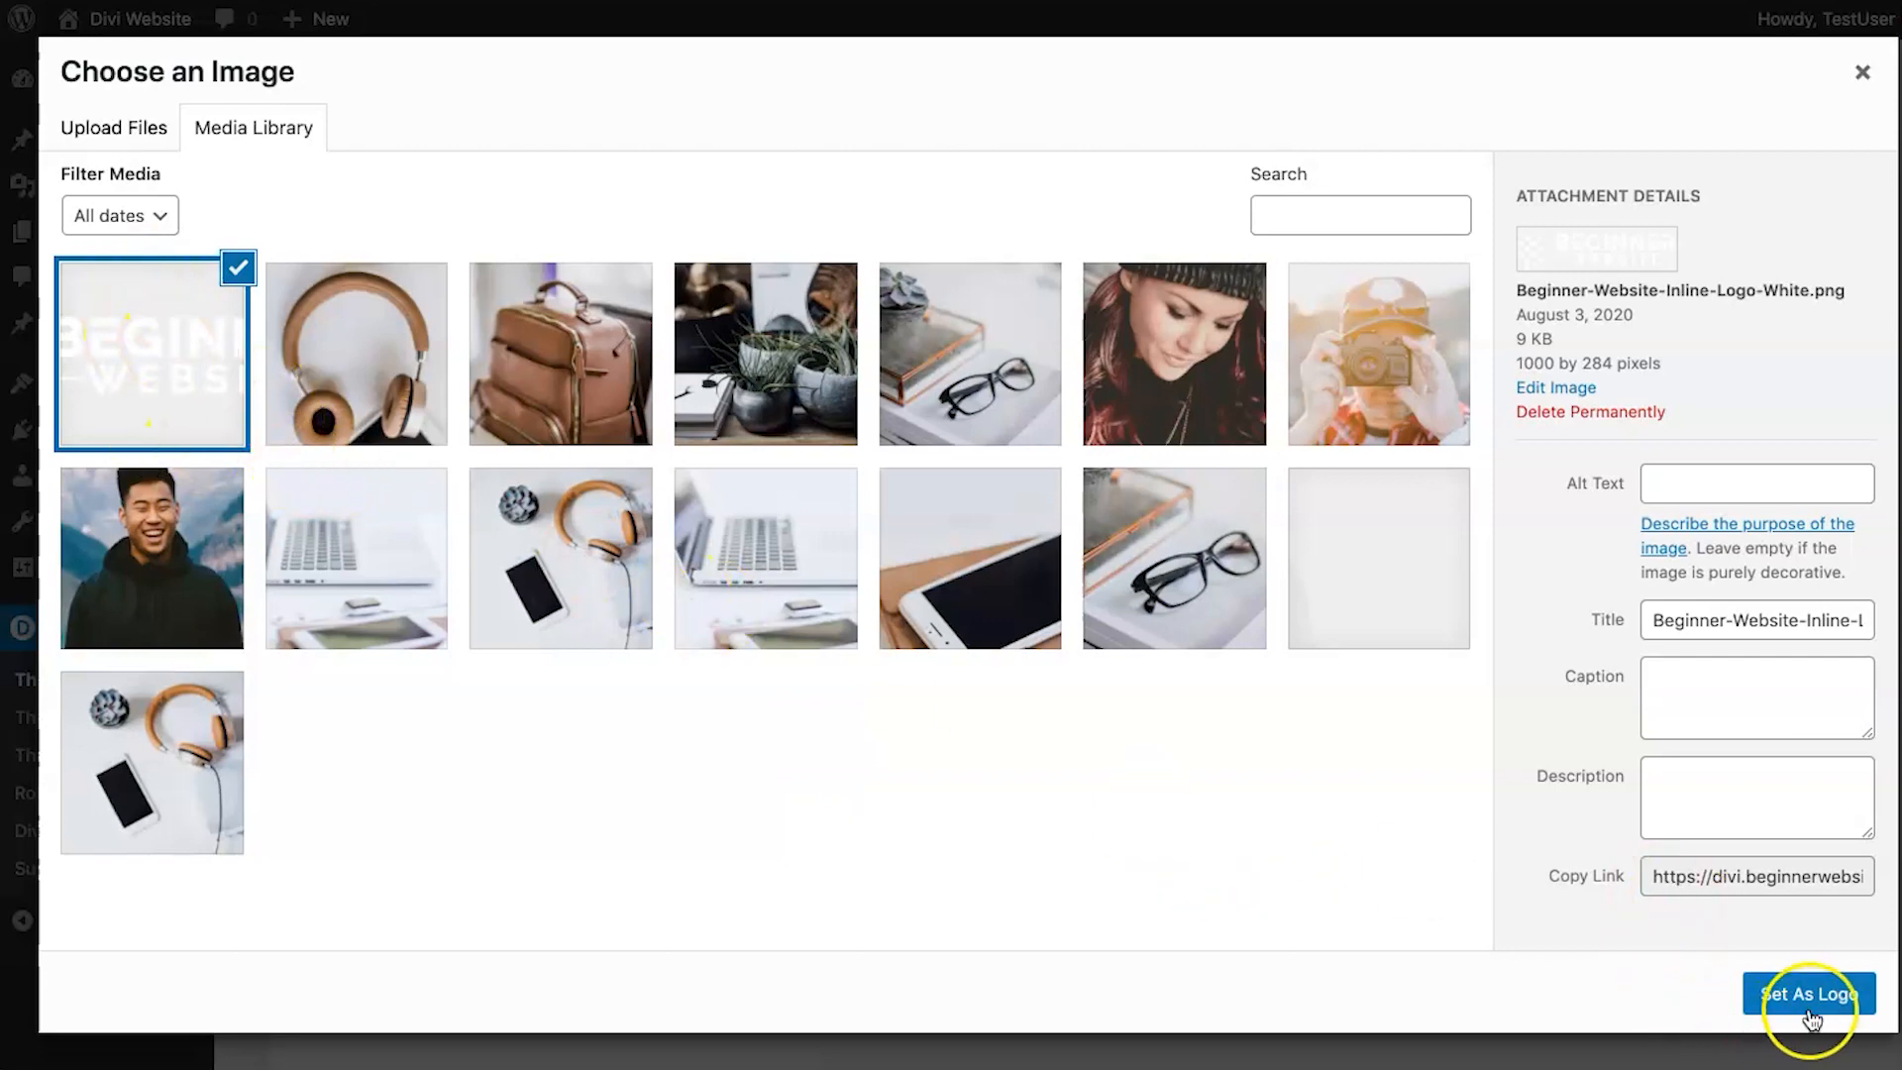
{"action": "left_click", "coordinate": [1812, 996]}
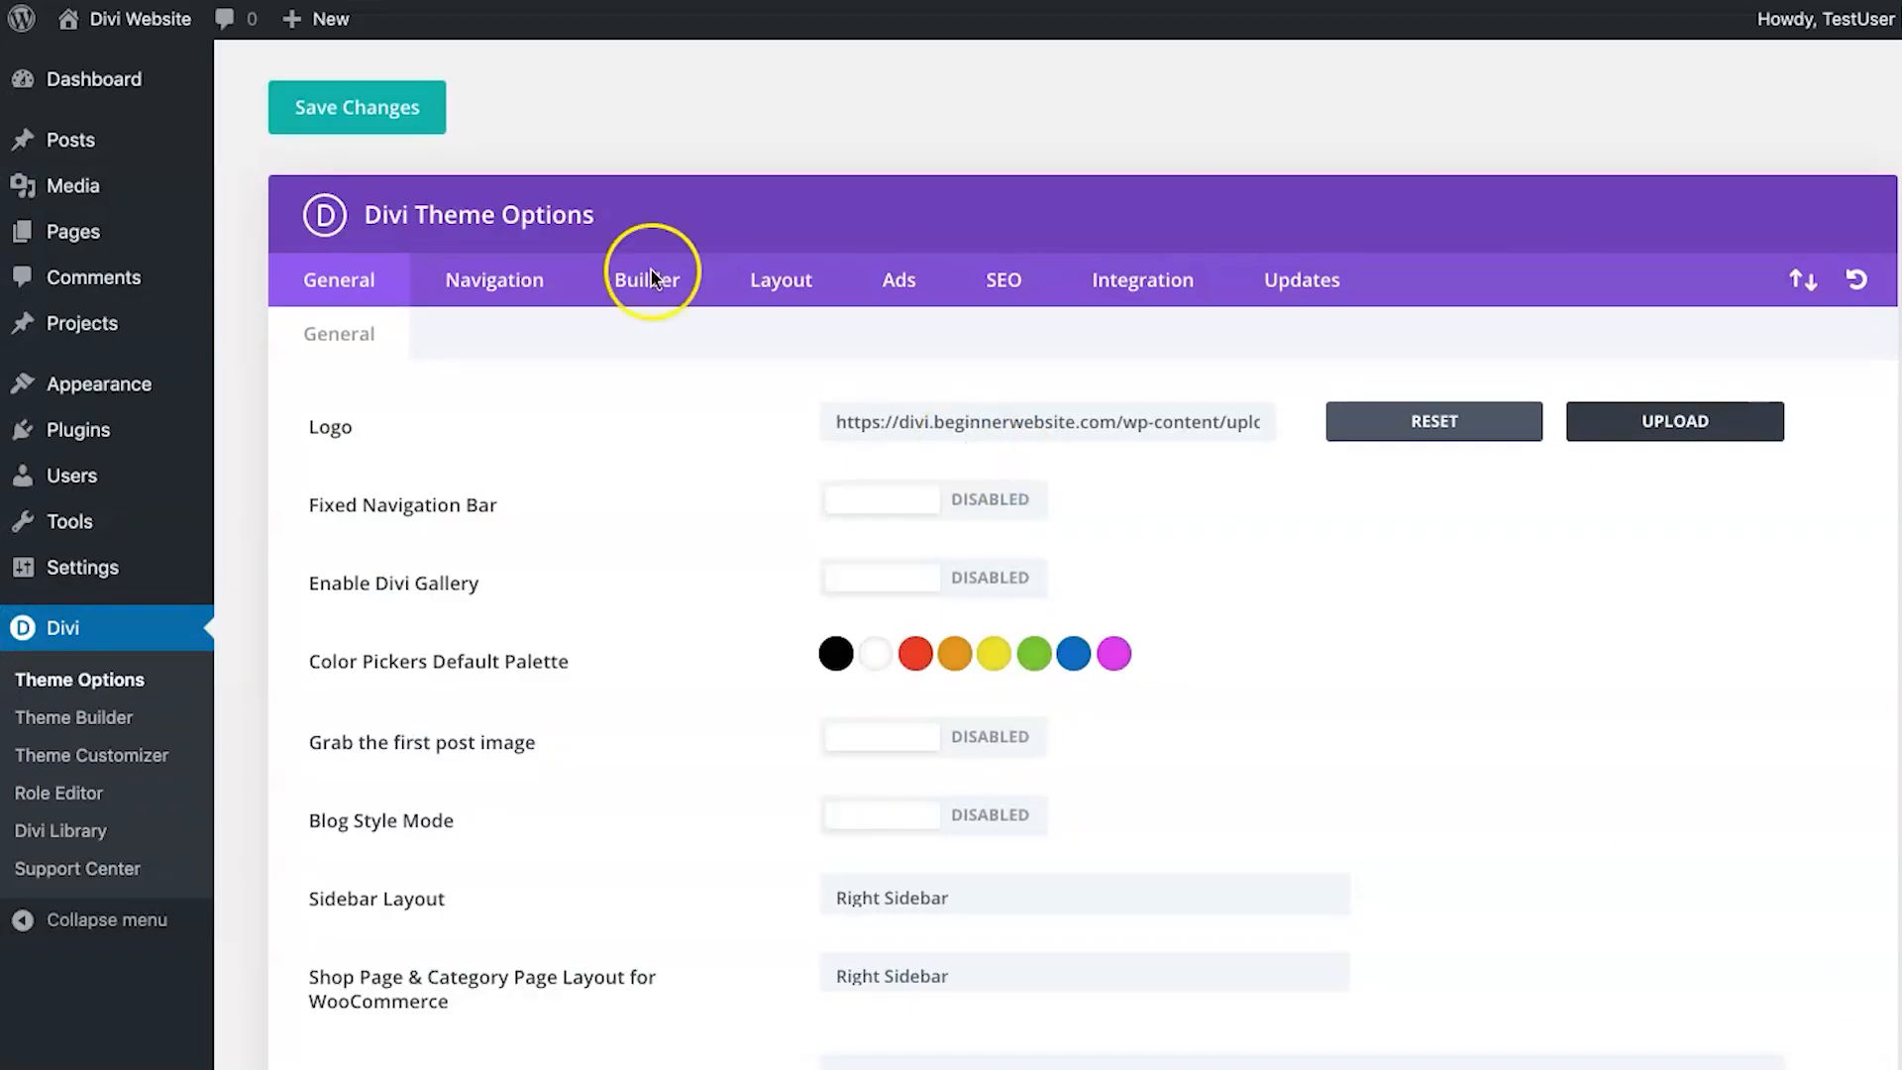
{"action": "left_click", "coordinate": [349, 109]}
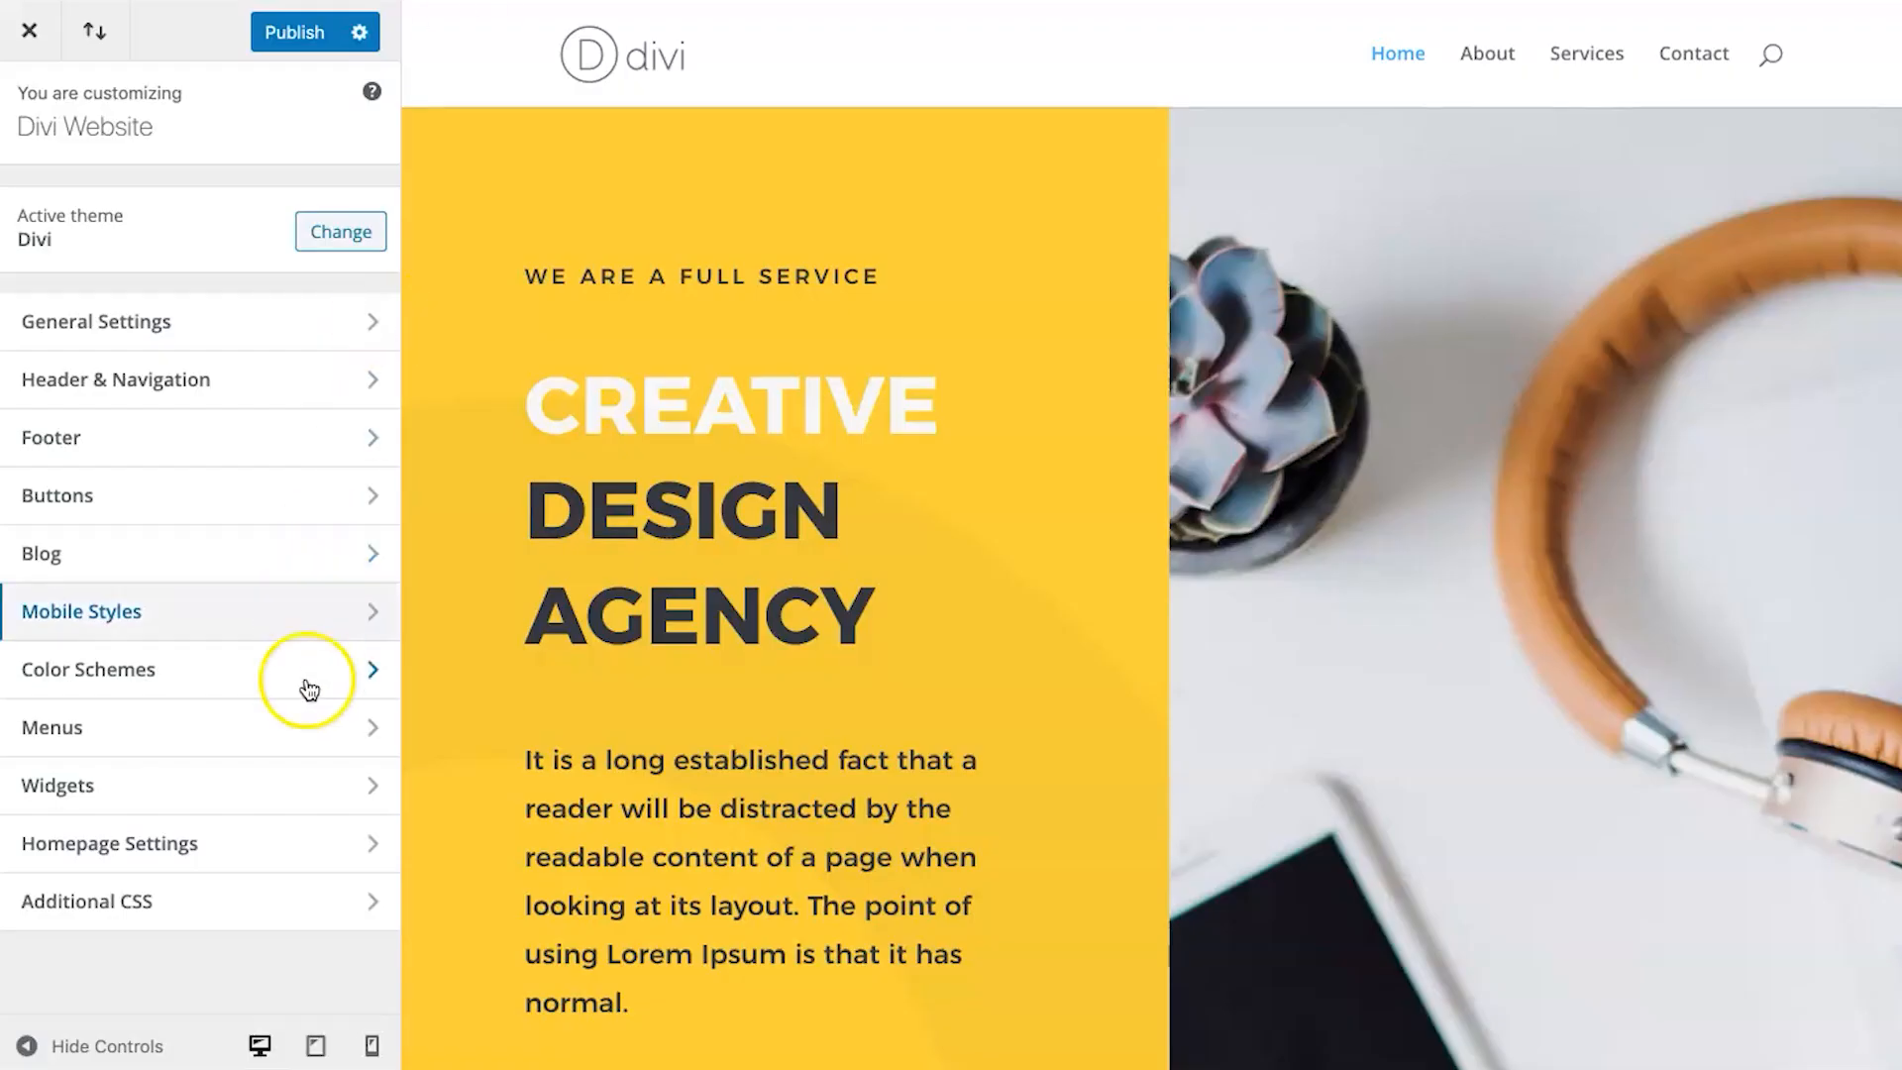
Set the site's homepage to the static page Home, publish the setting, and load the homepage on the live site.
{"action": "left_click", "coordinate": [139, 843]}
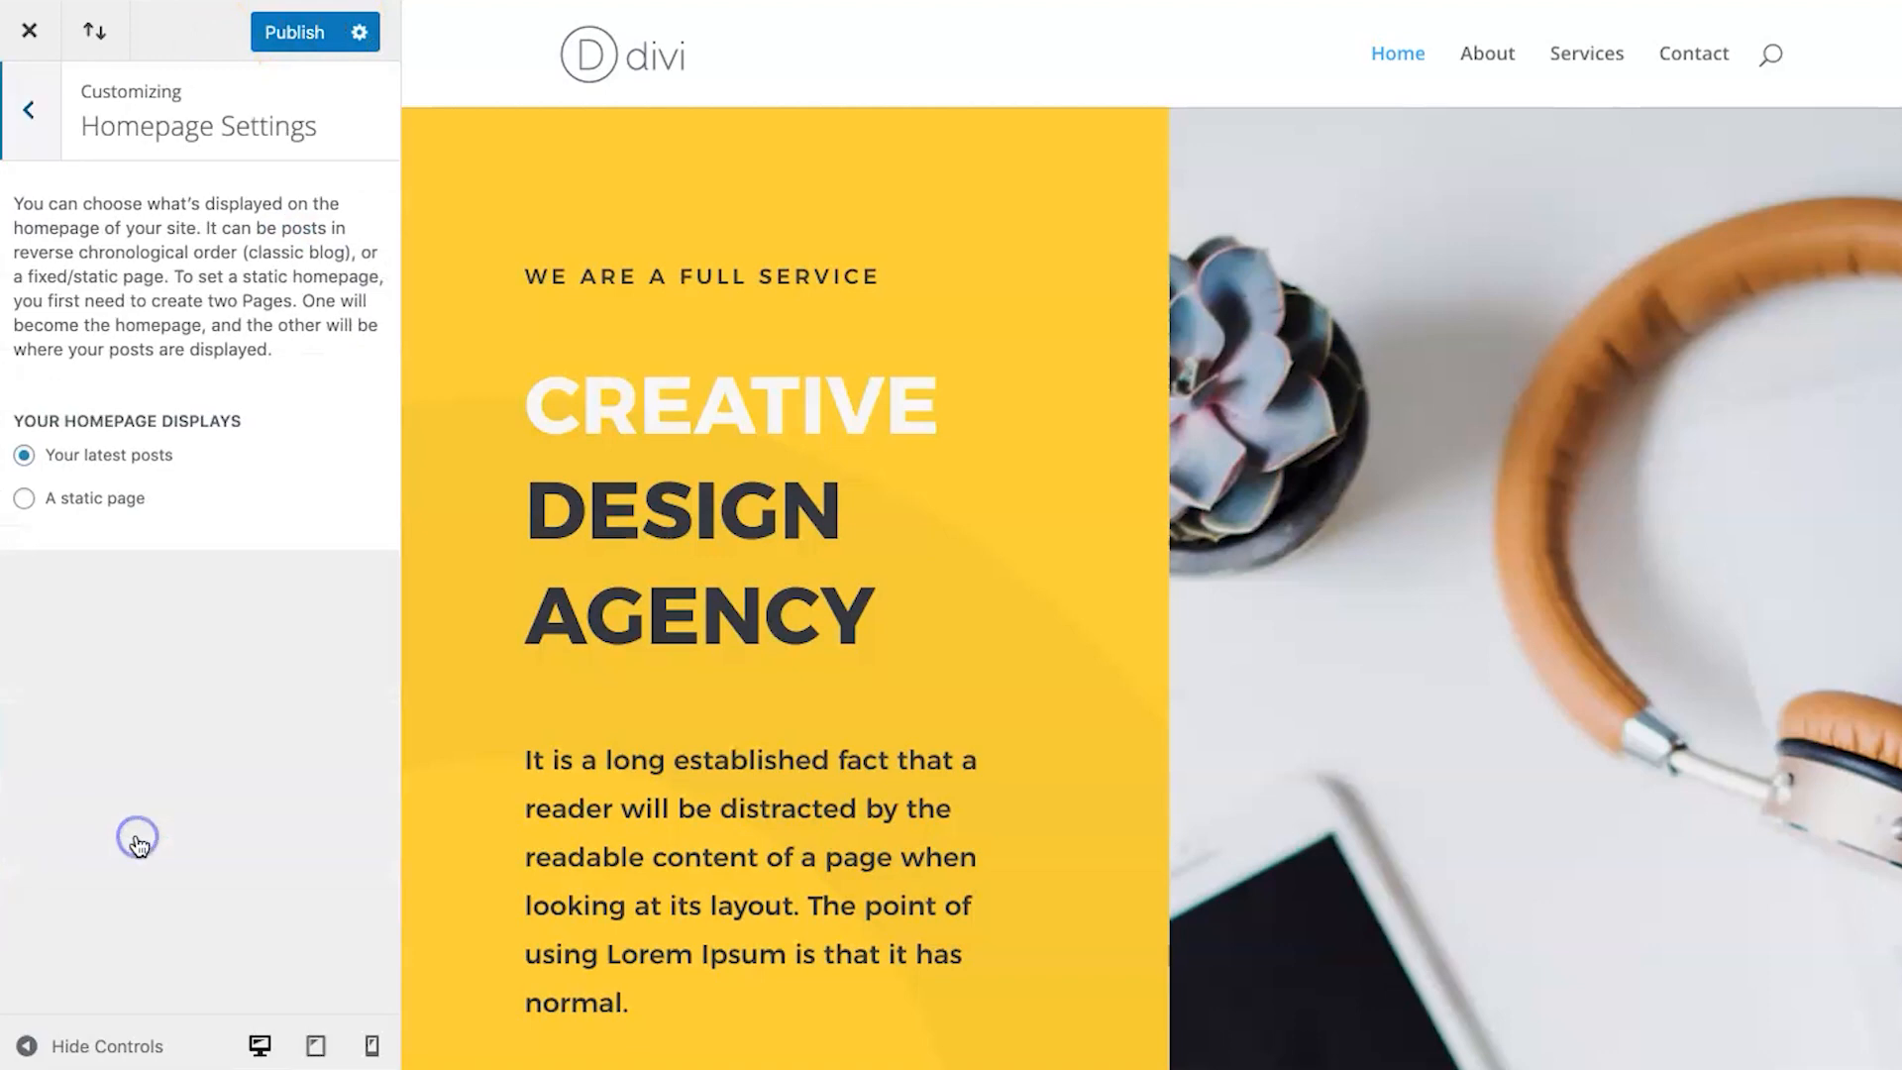
{"action": "left_click", "coordinate": [109, 501]}
{"action": "left_click", "coordinate": [150, 608]}
{"action": "left_click", "coordinate": [147, 691]}
{"action": "left_click", "coordinate": [285, 34]}
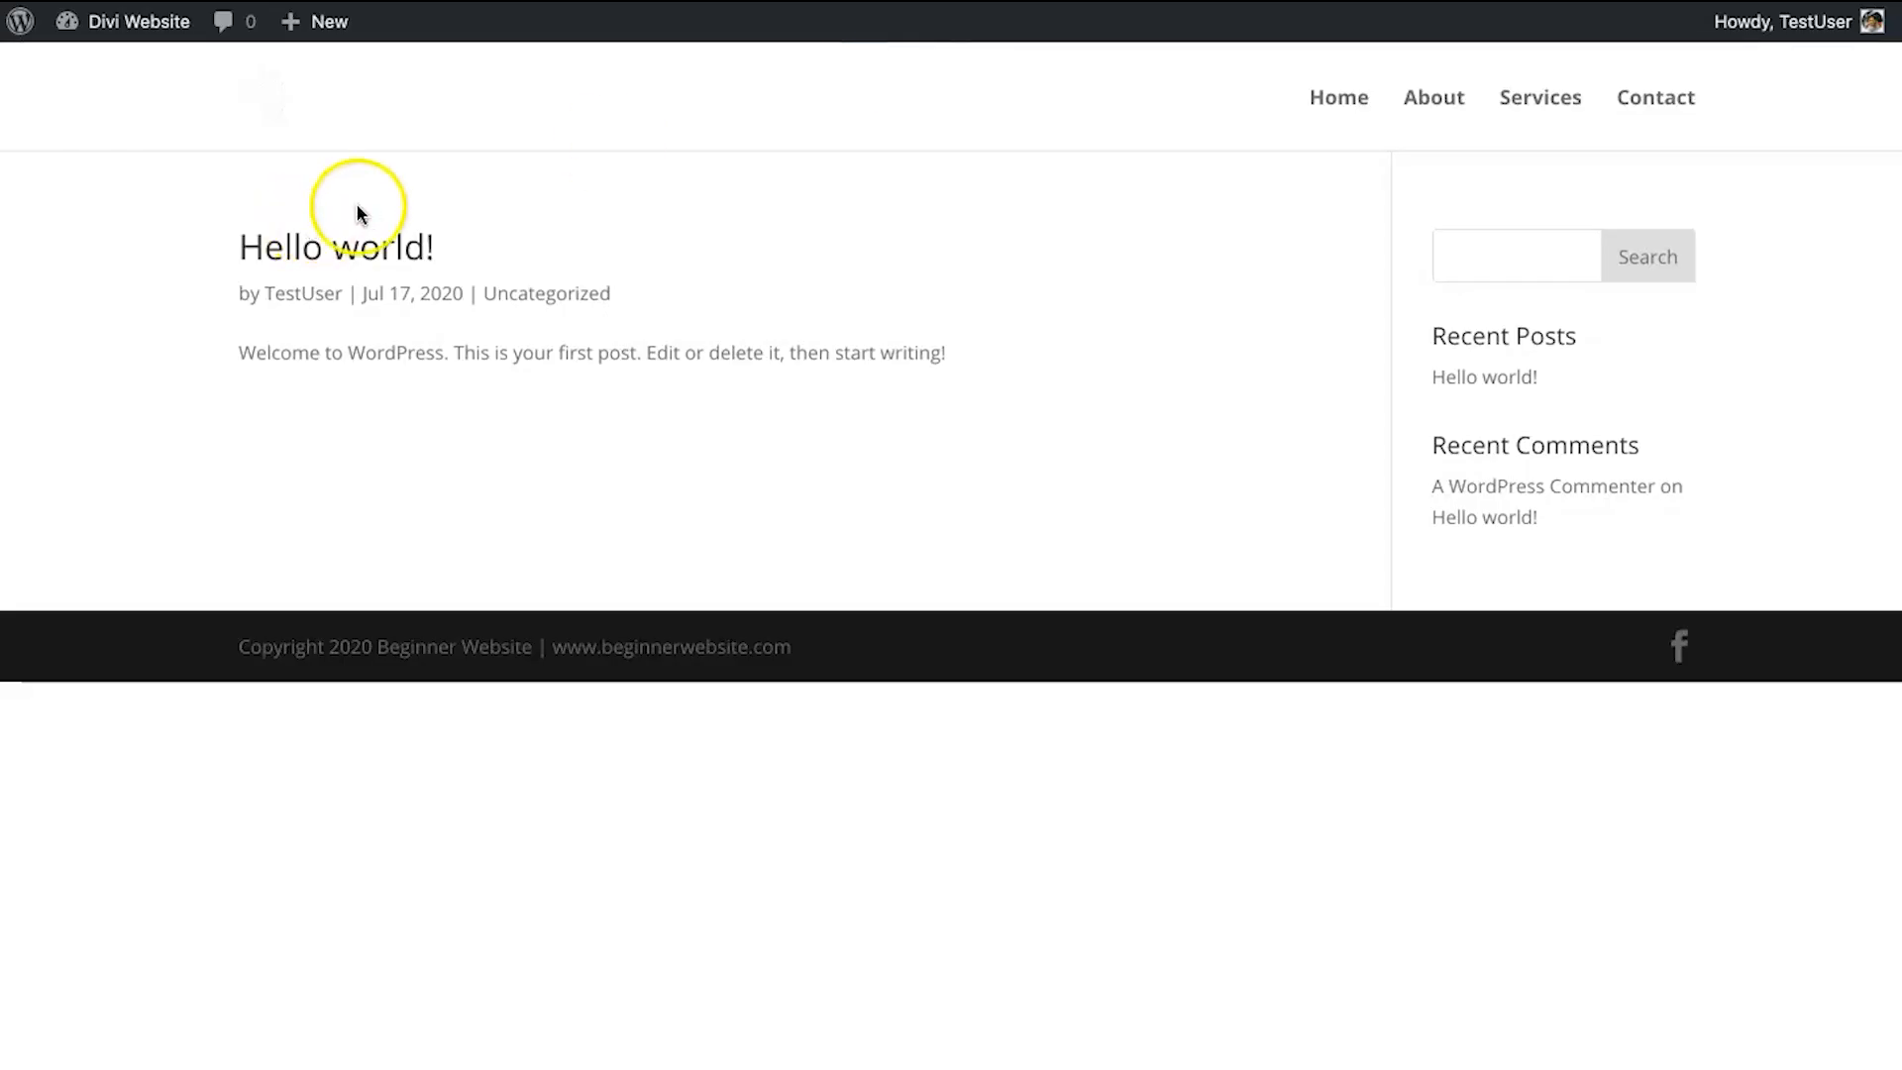
{"action": "left_click", "coordinate": [289, 119]}
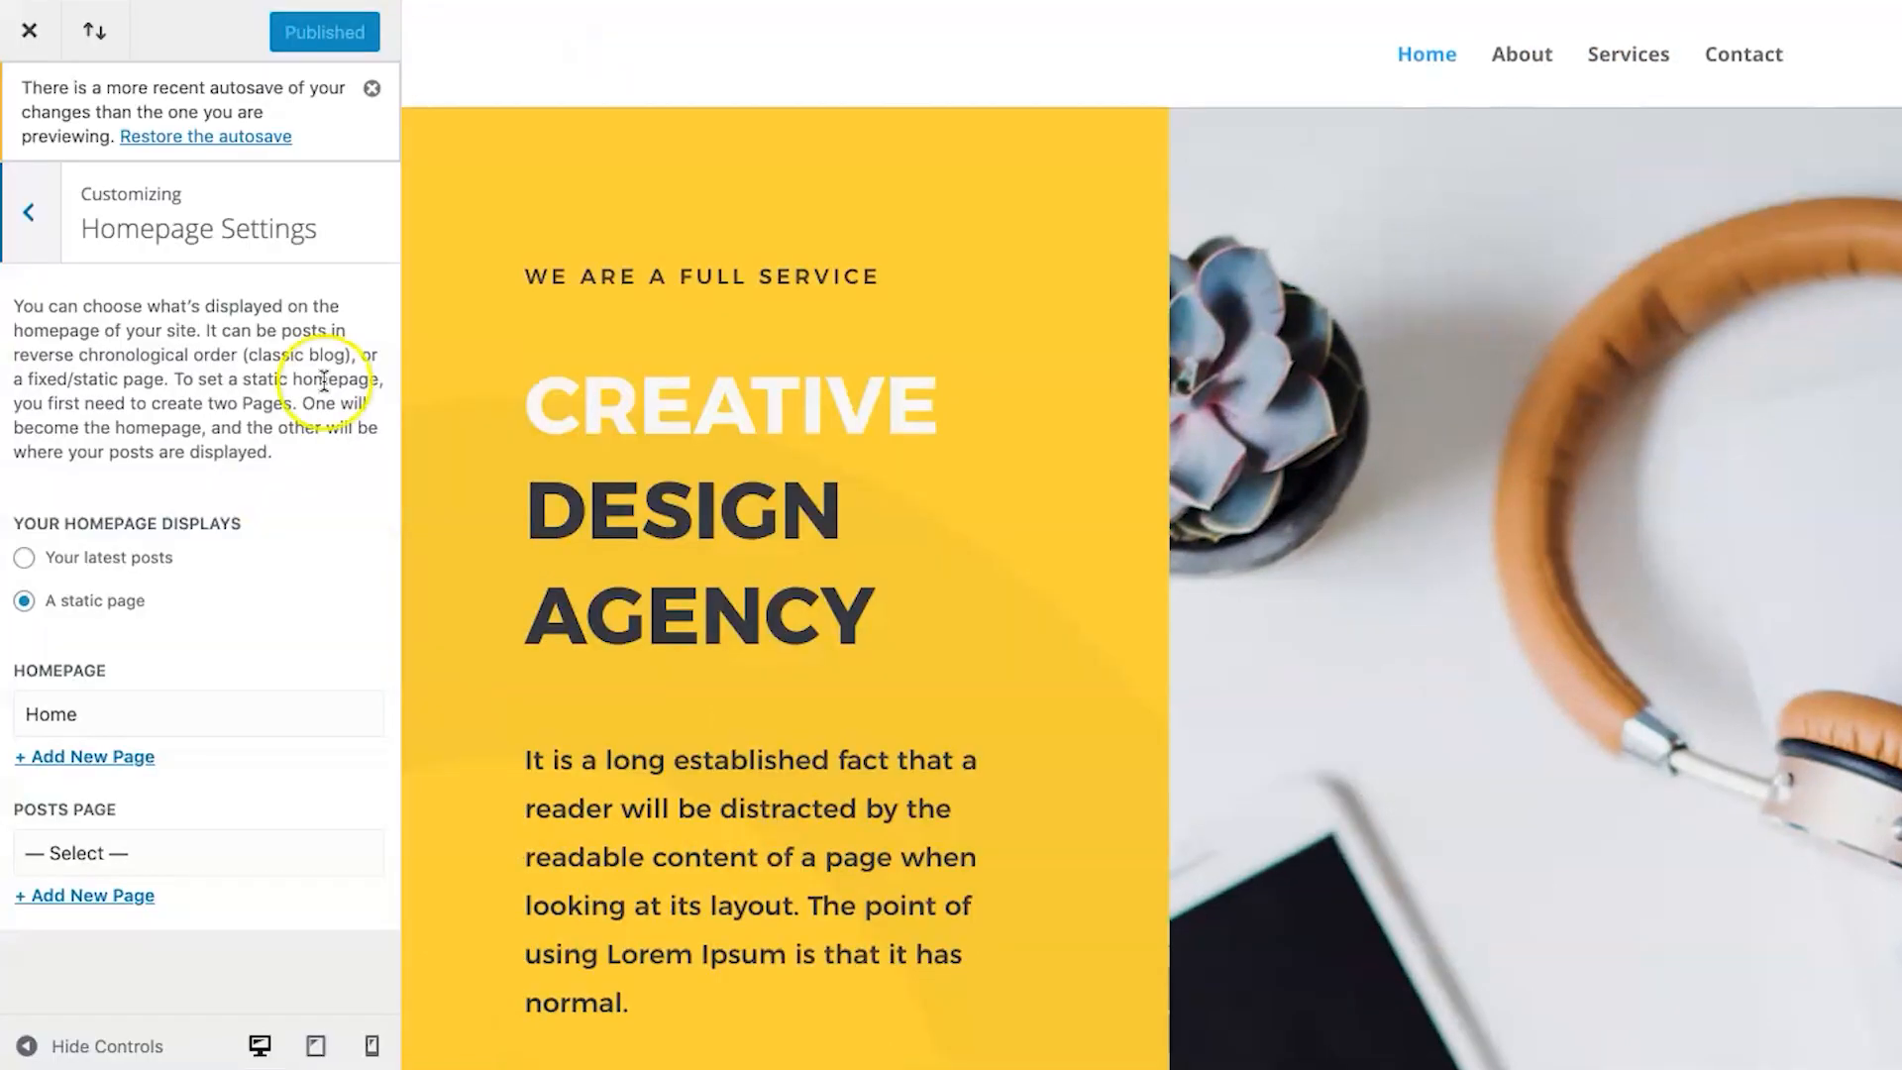
Open the primary menu bar settings under header and navigation and set the menu's text color to white.
{"action": "left_click", "coordinate": [29, 199]}
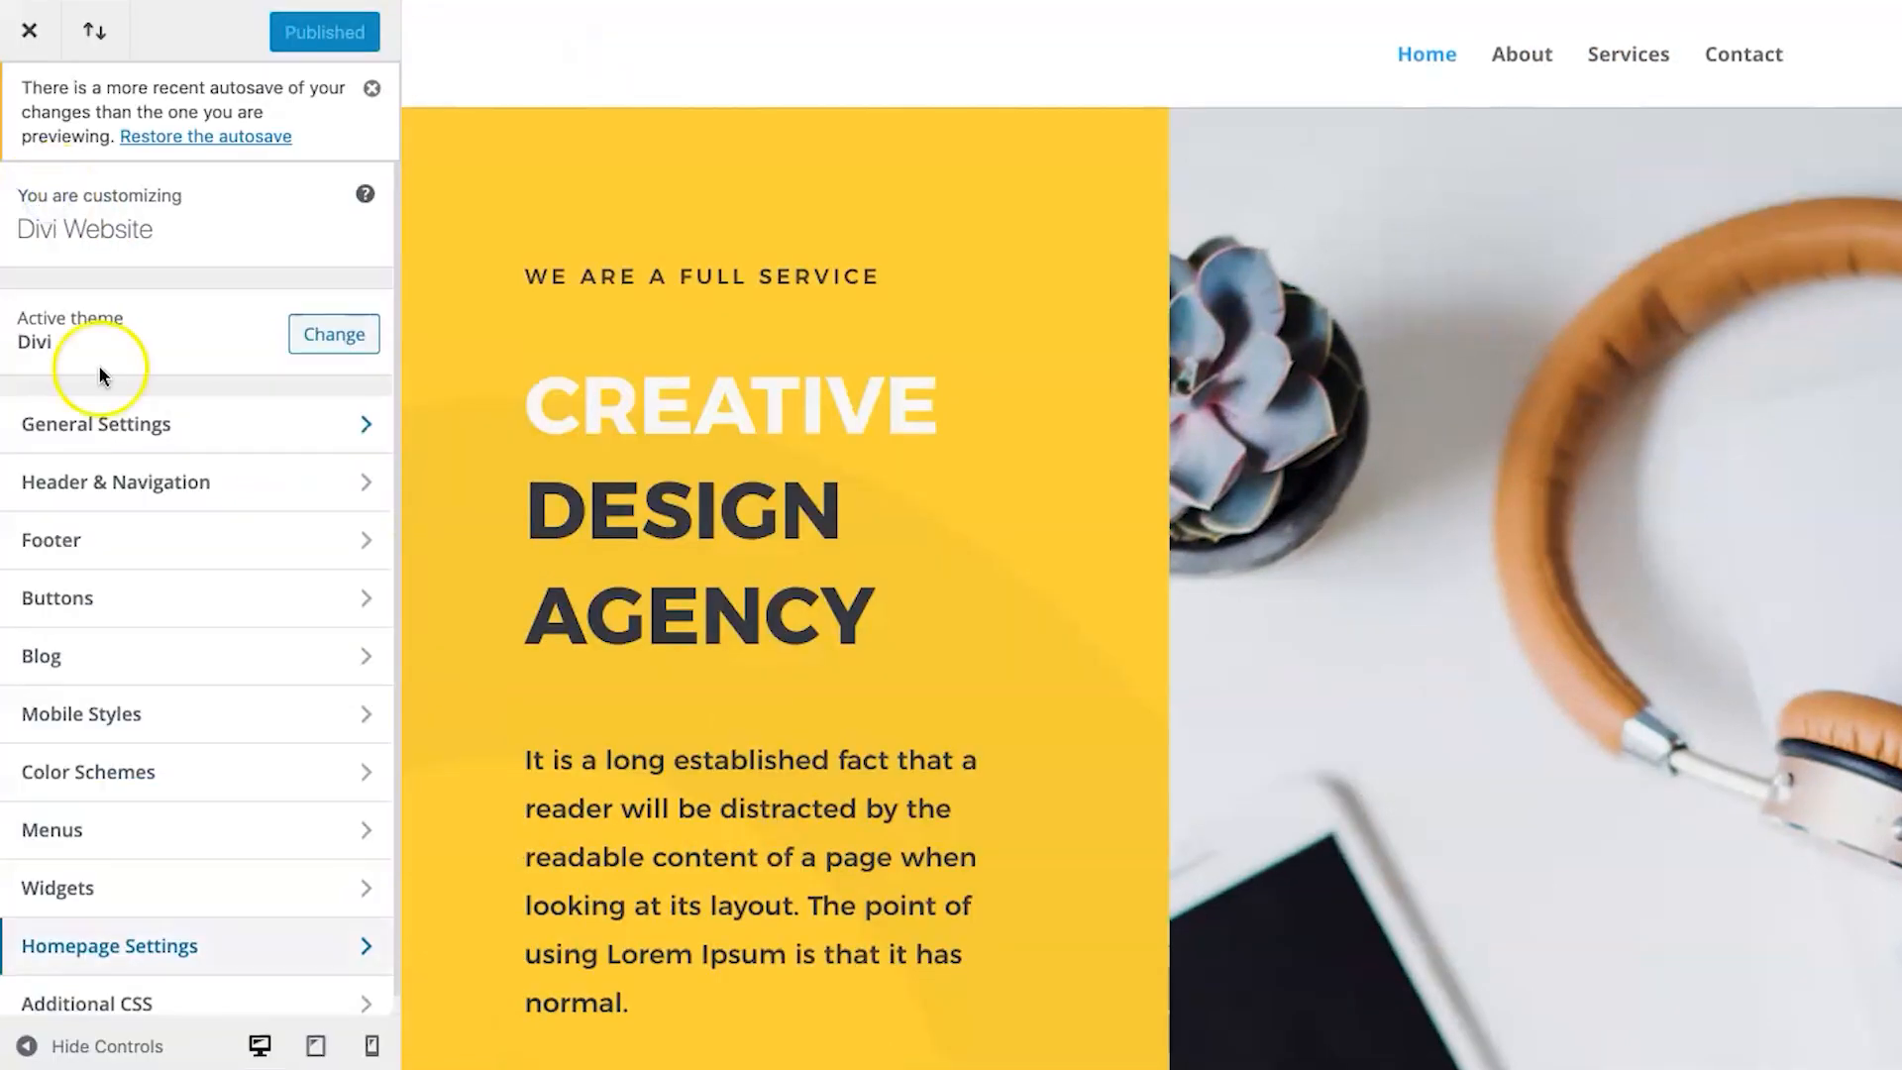
{"action": "left_click", "coordinate": [114, 486]}
{"action": "left_click", "coordinate": [151, 370]}
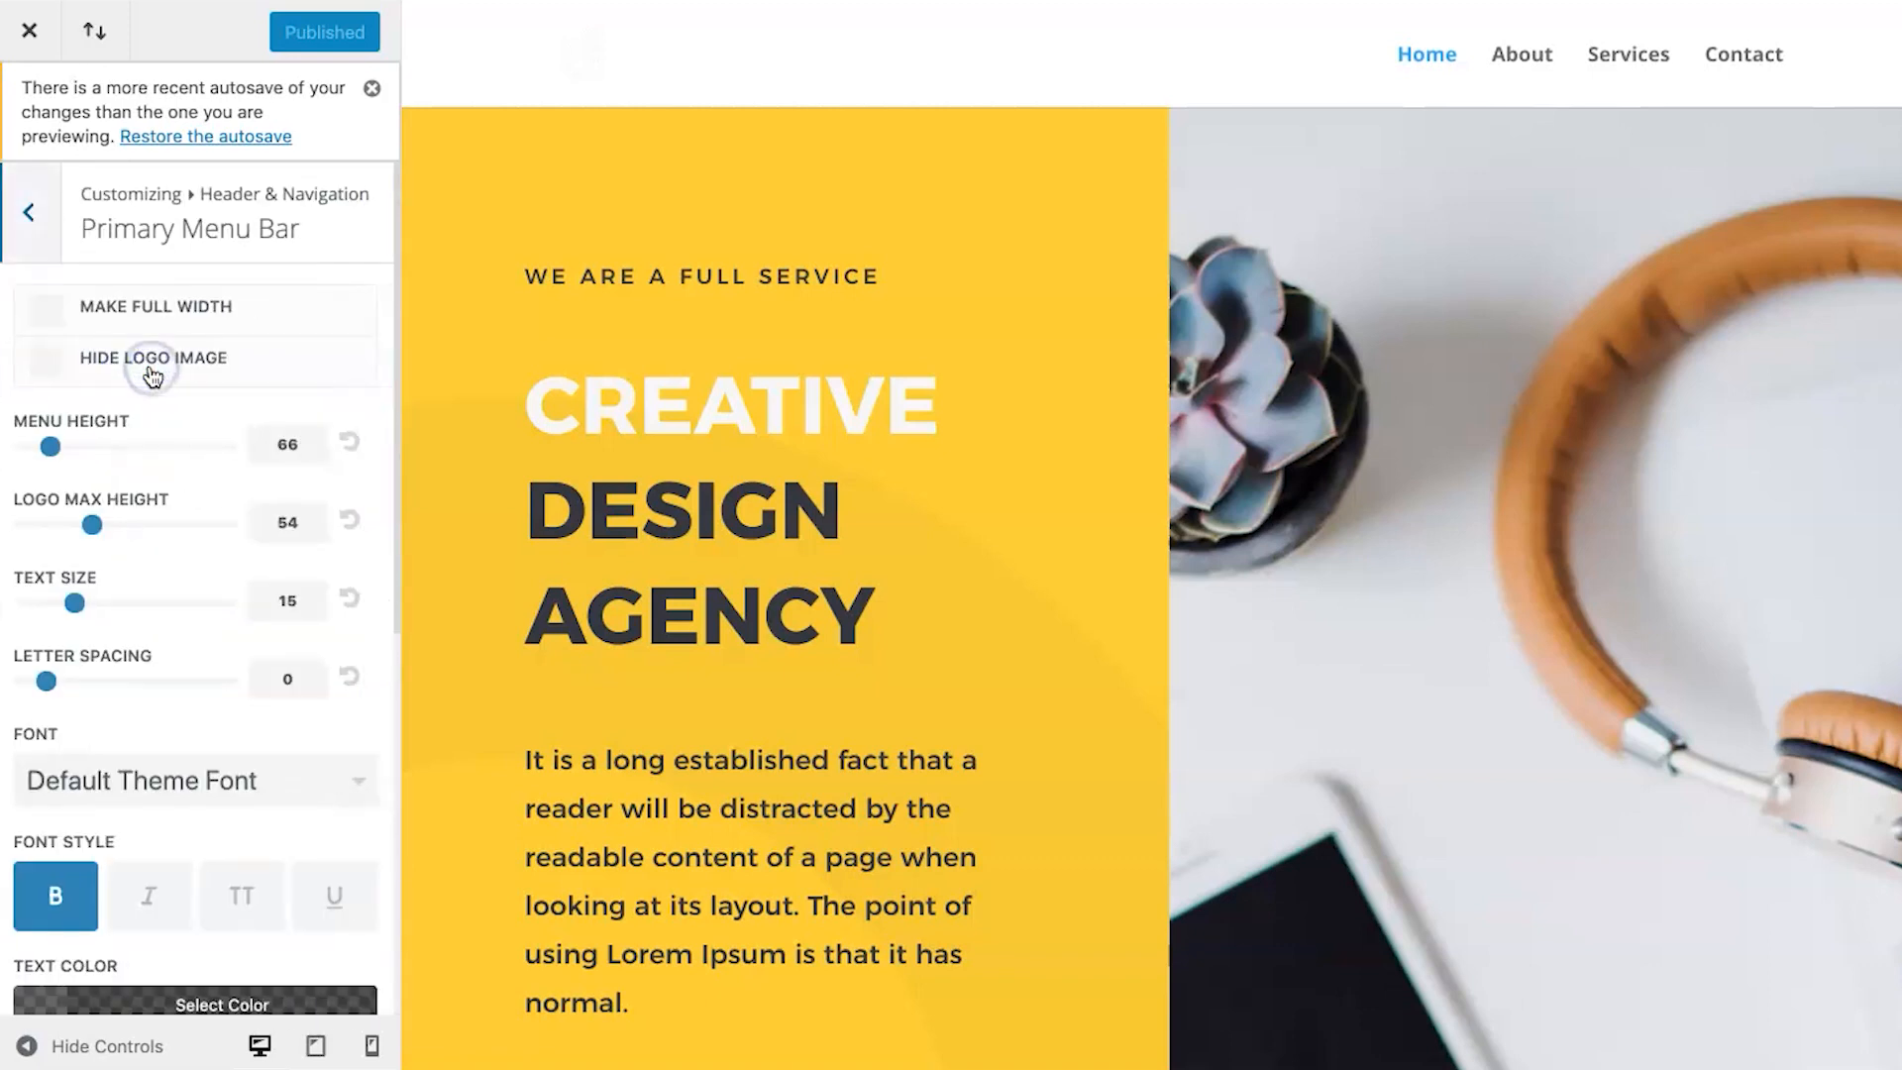
{"action": "scroll", "coordinate": [126, 639], "scroll_direction": "down", "scroll_amount": 6}
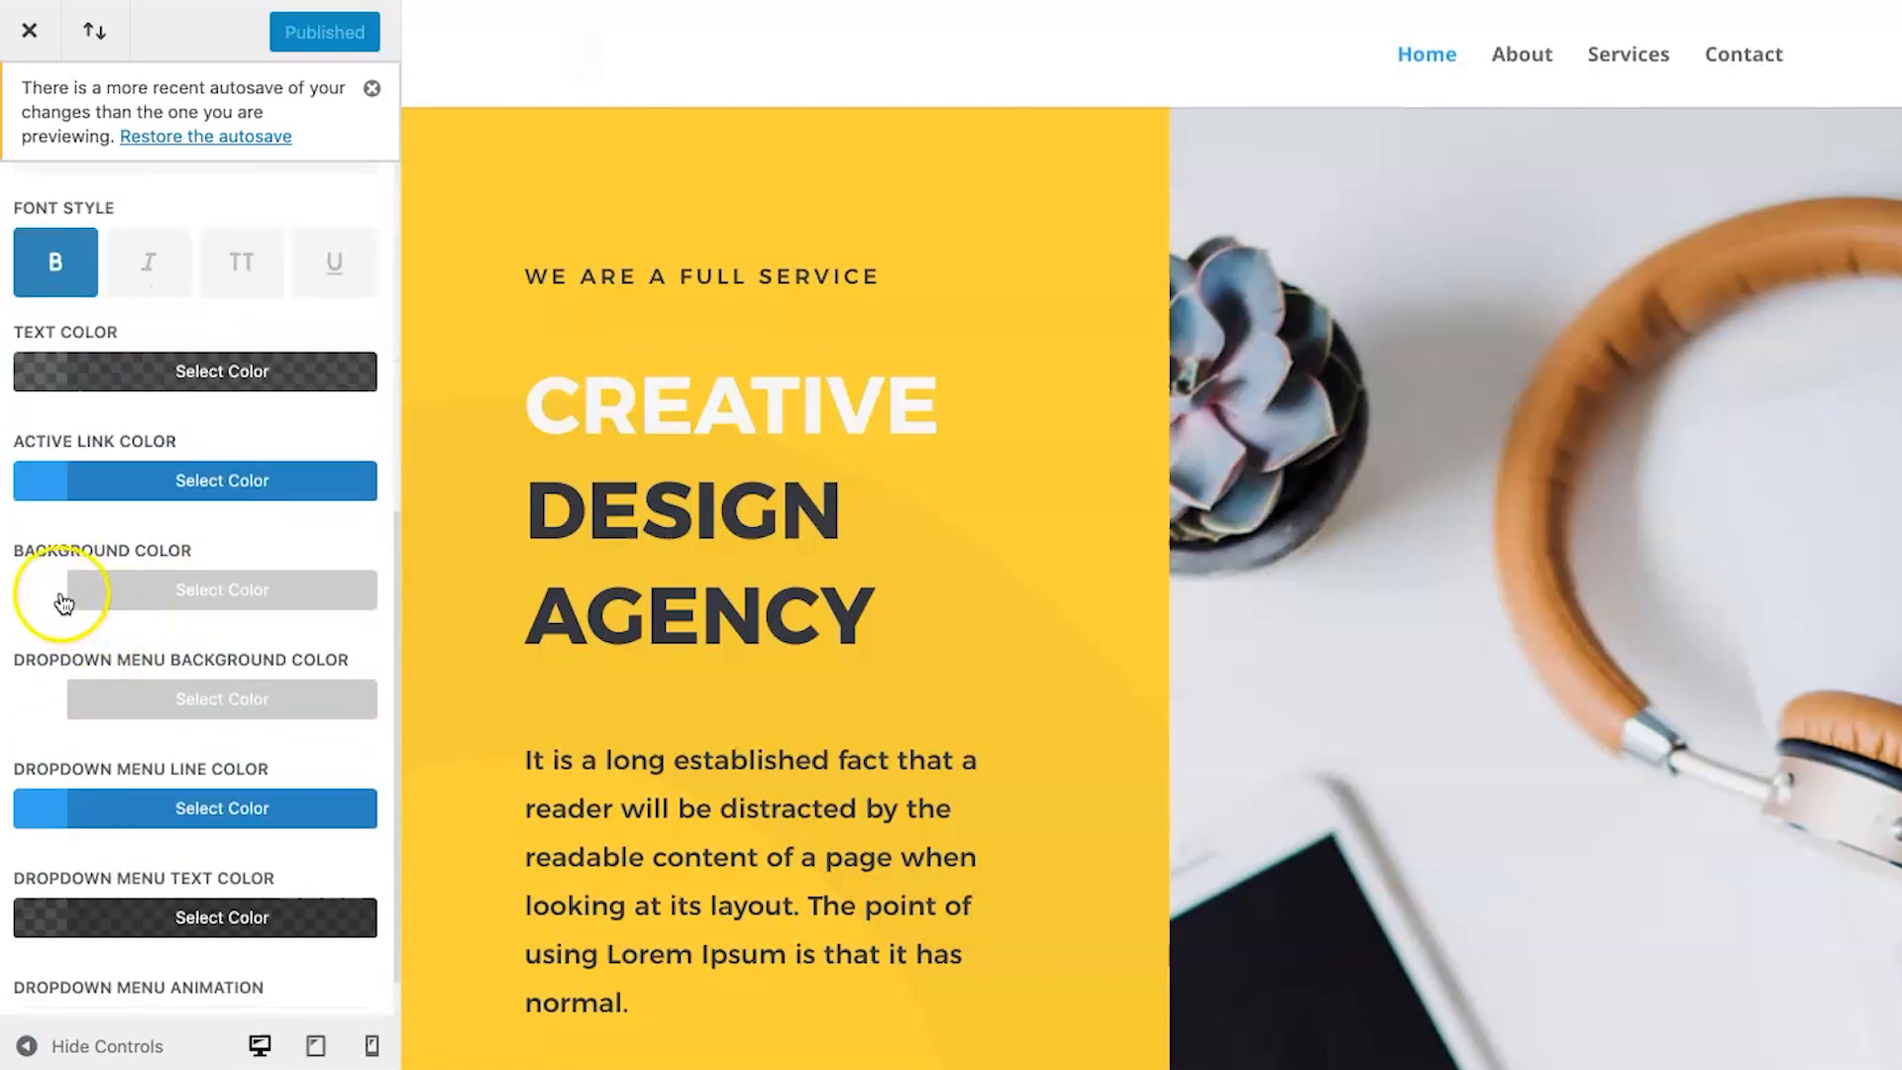
{"action": "left_click", "coordinate": [59, 371]}
{"action": "left_click_drag", "start_coordinate": [140, 551], "coordinate": [15, 406]}
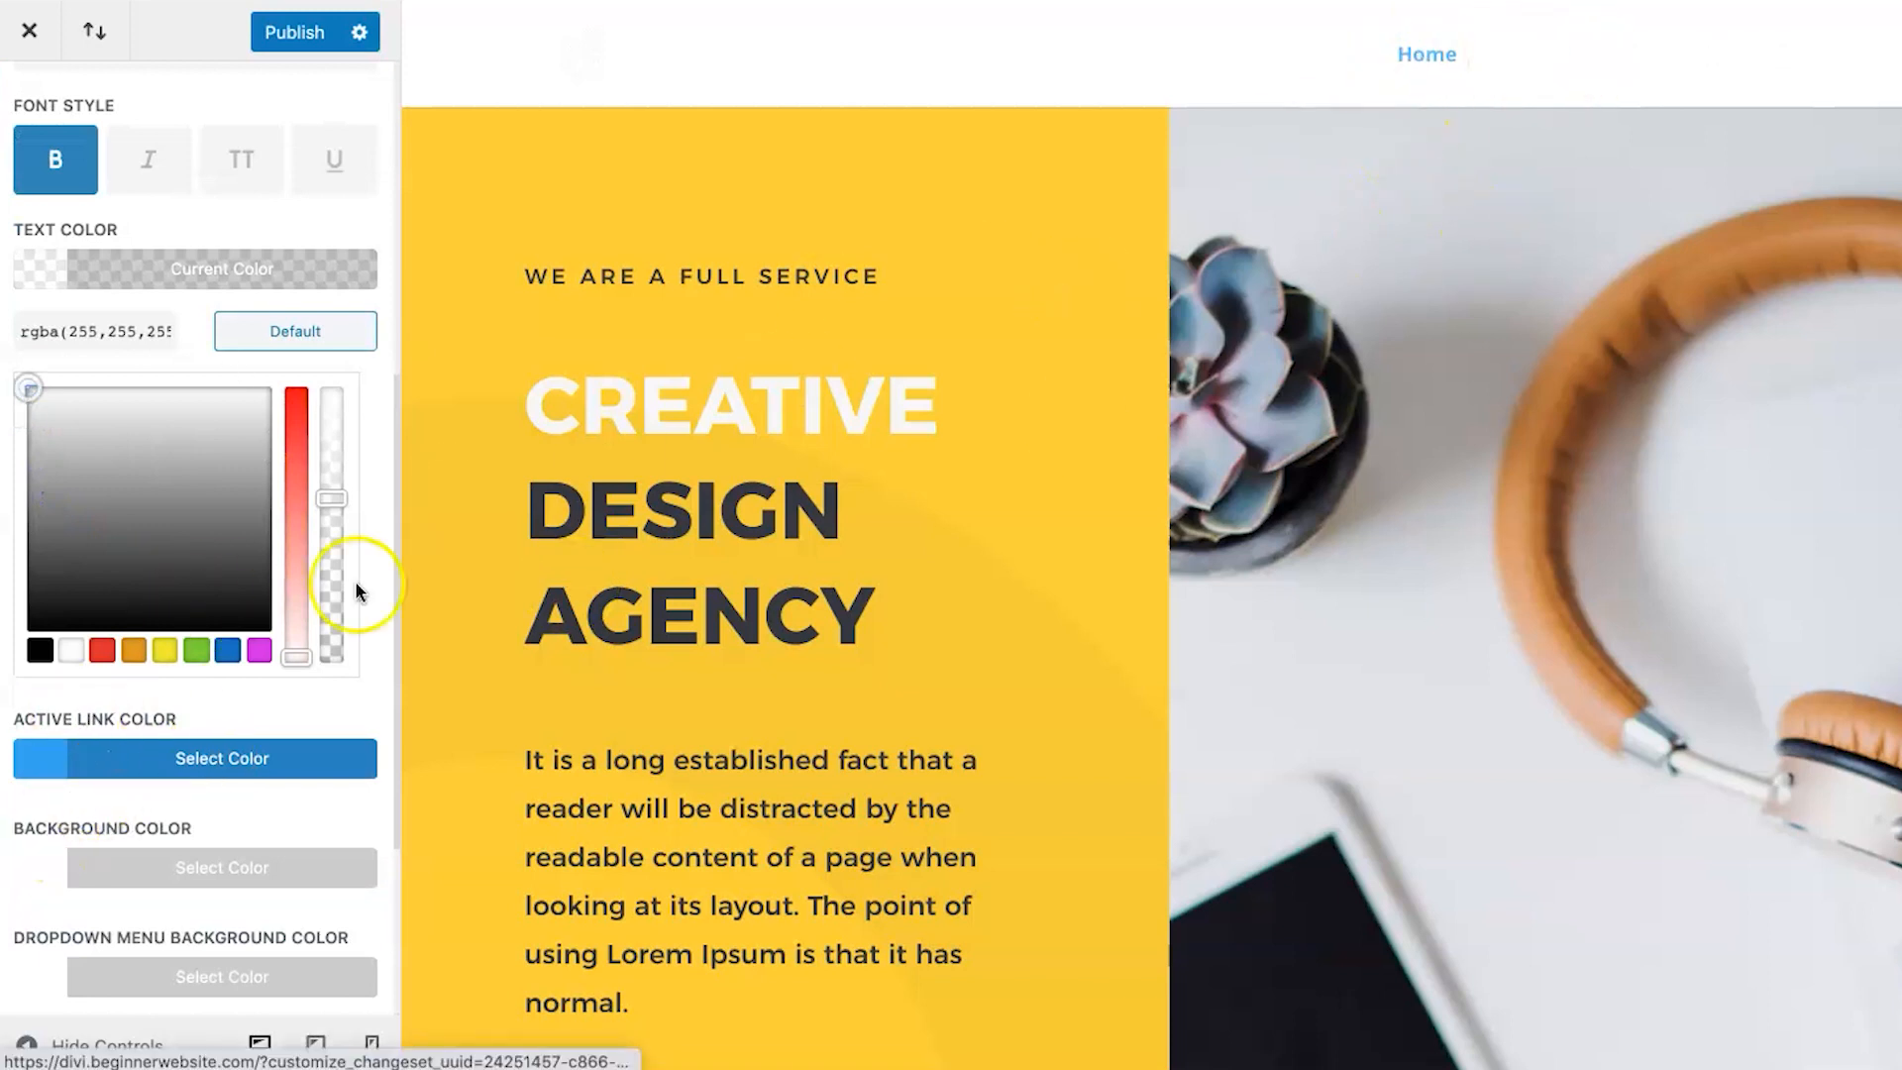
Set the primary menu bar's active link color to white, #ffffff.
{"action": "left_click", "coordinate": [35, 763]}
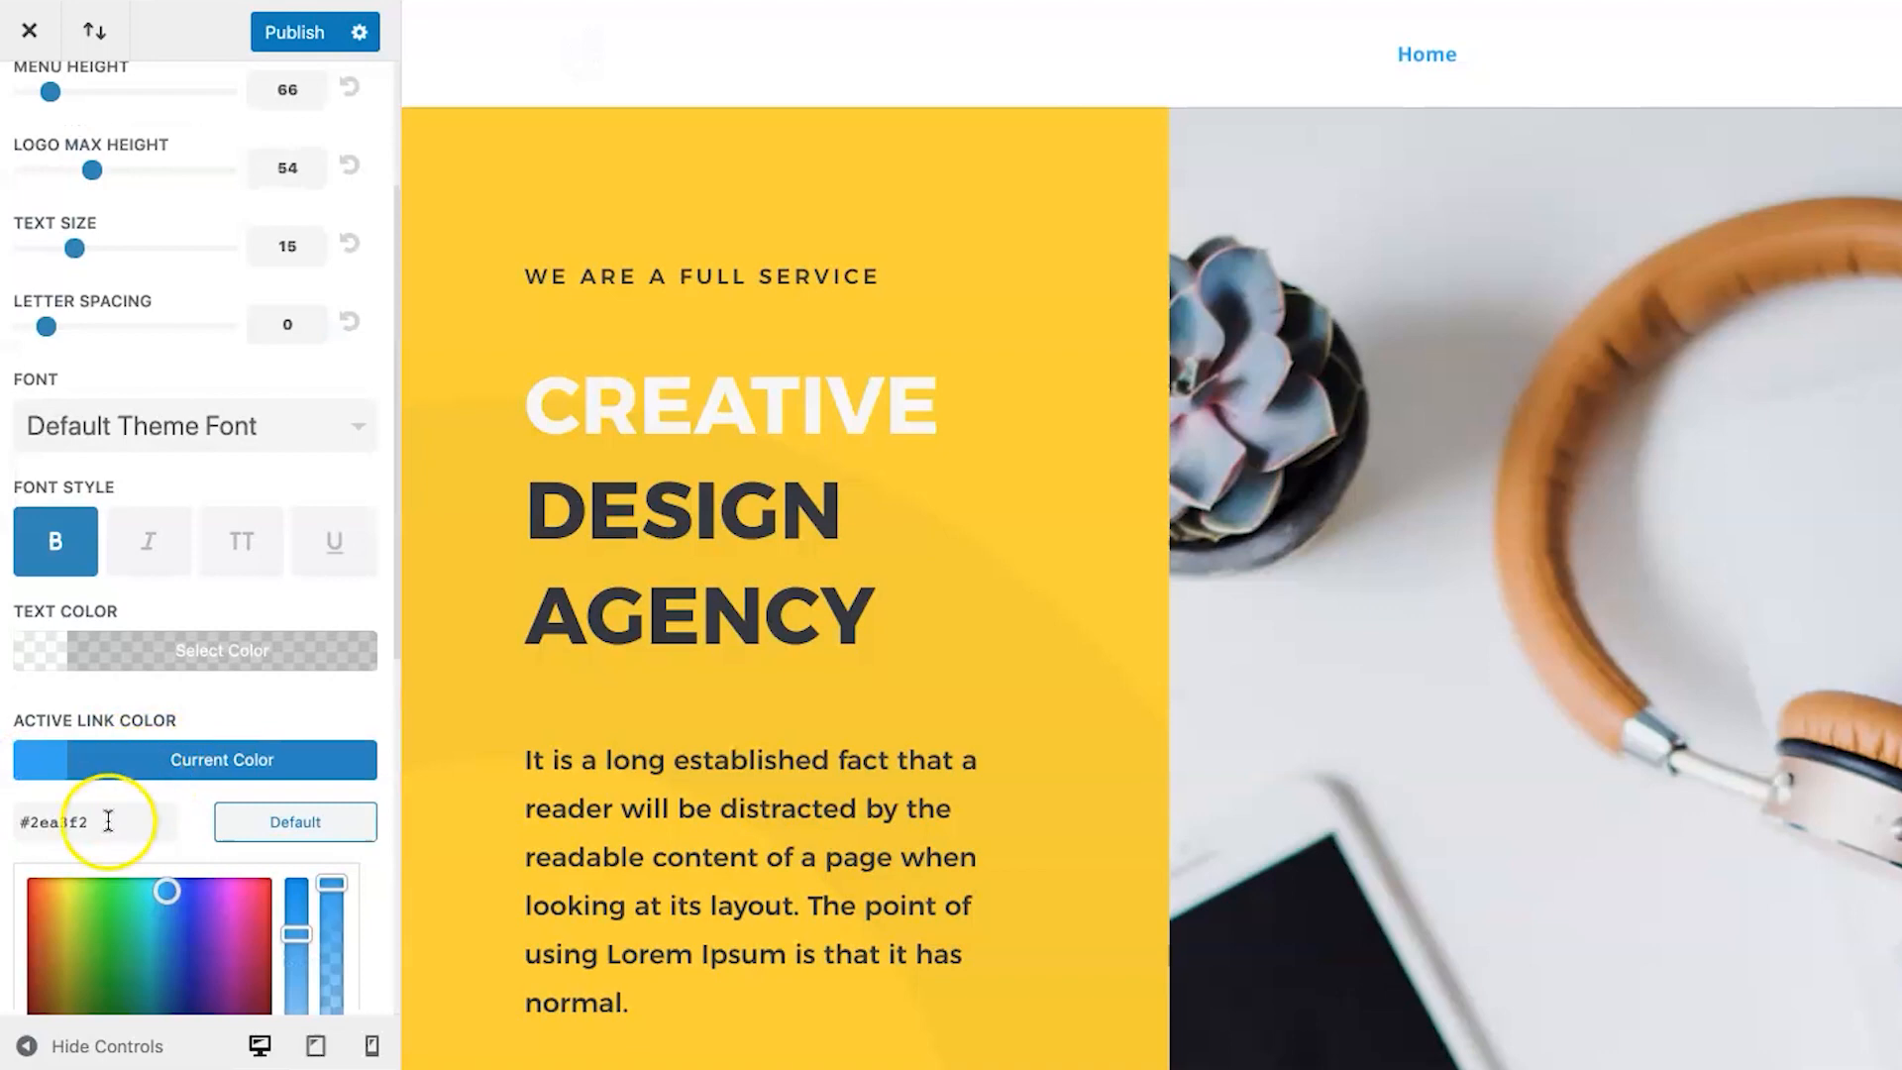
{"action": "scroll", "coordinate": [93, 812], "scroll_direction": "down", "scroll_amount": 3}
{"action": "left_click", "coordinate": [74, 902]}
{"action": "scroll", "coordinate": [84, 881], "scroll_direction": "down", "scroll_amount": 3}
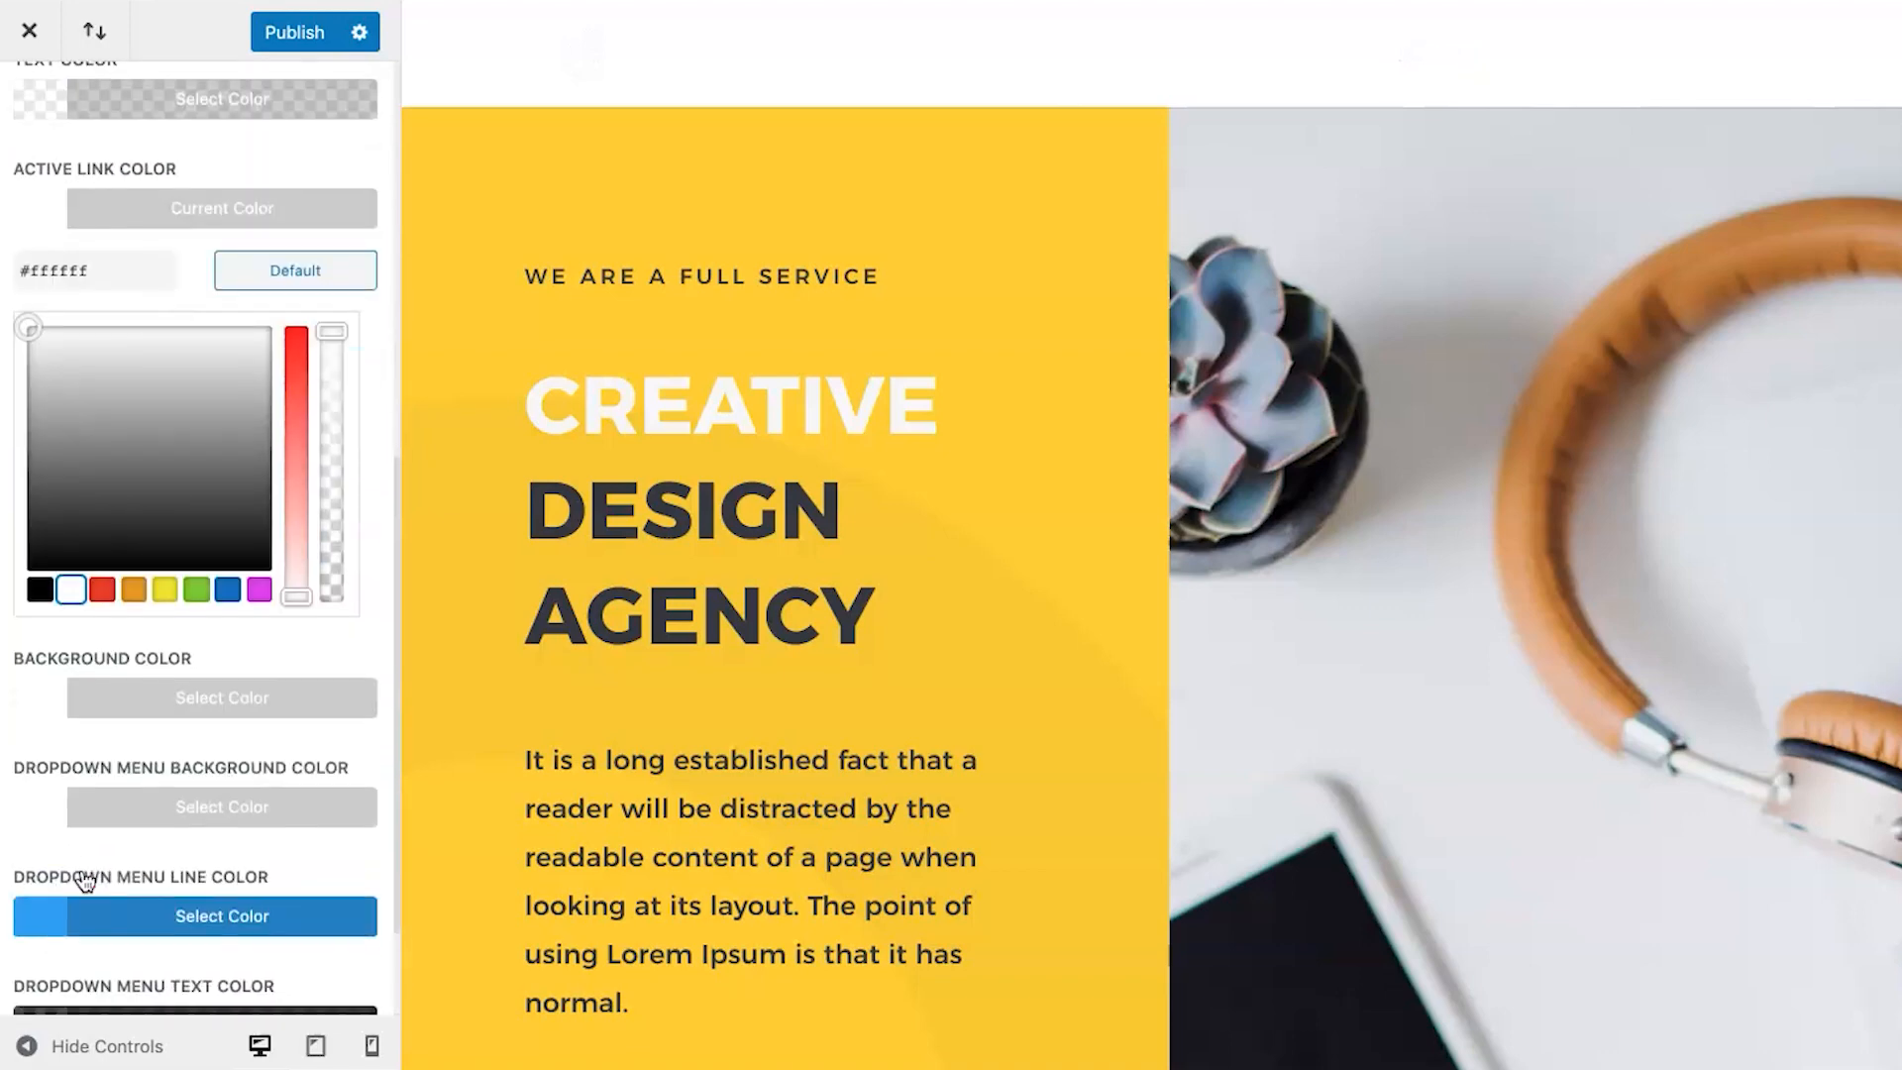
Set the primary menu bar's background color to black, check the header in the page preview, and try the background's opacity.
{"action": "left_click", "coordinate": [49, 703]}
{"action": "scroll", "coordinate": [109, 889], "scroll_direction": "down", "scroll_amount": 2}
{"action": "left_click_drag", "start_coordinate": [135, 784], "coordinate": [29, 897]}
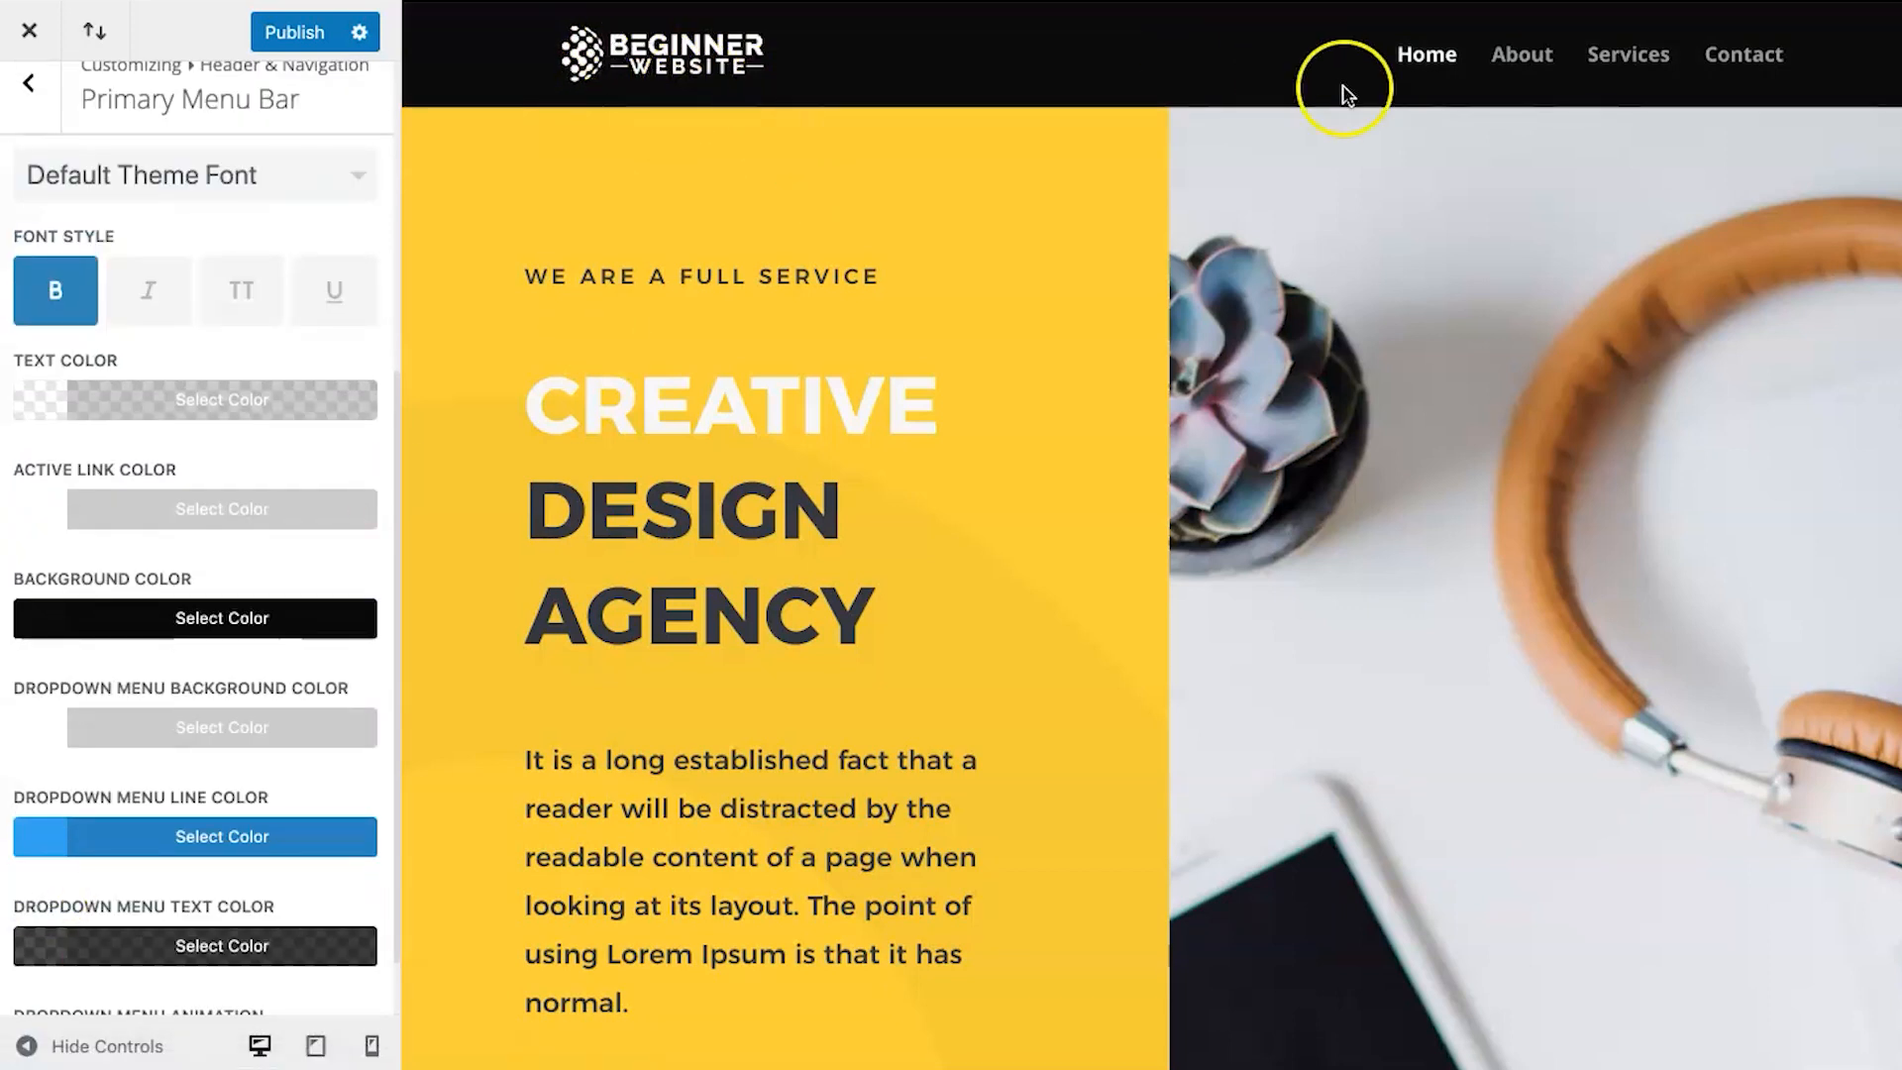
{"action": "scroll", "coordinate": [1251, 203], "scroll_direction": "down", "scroll_amount": 3}
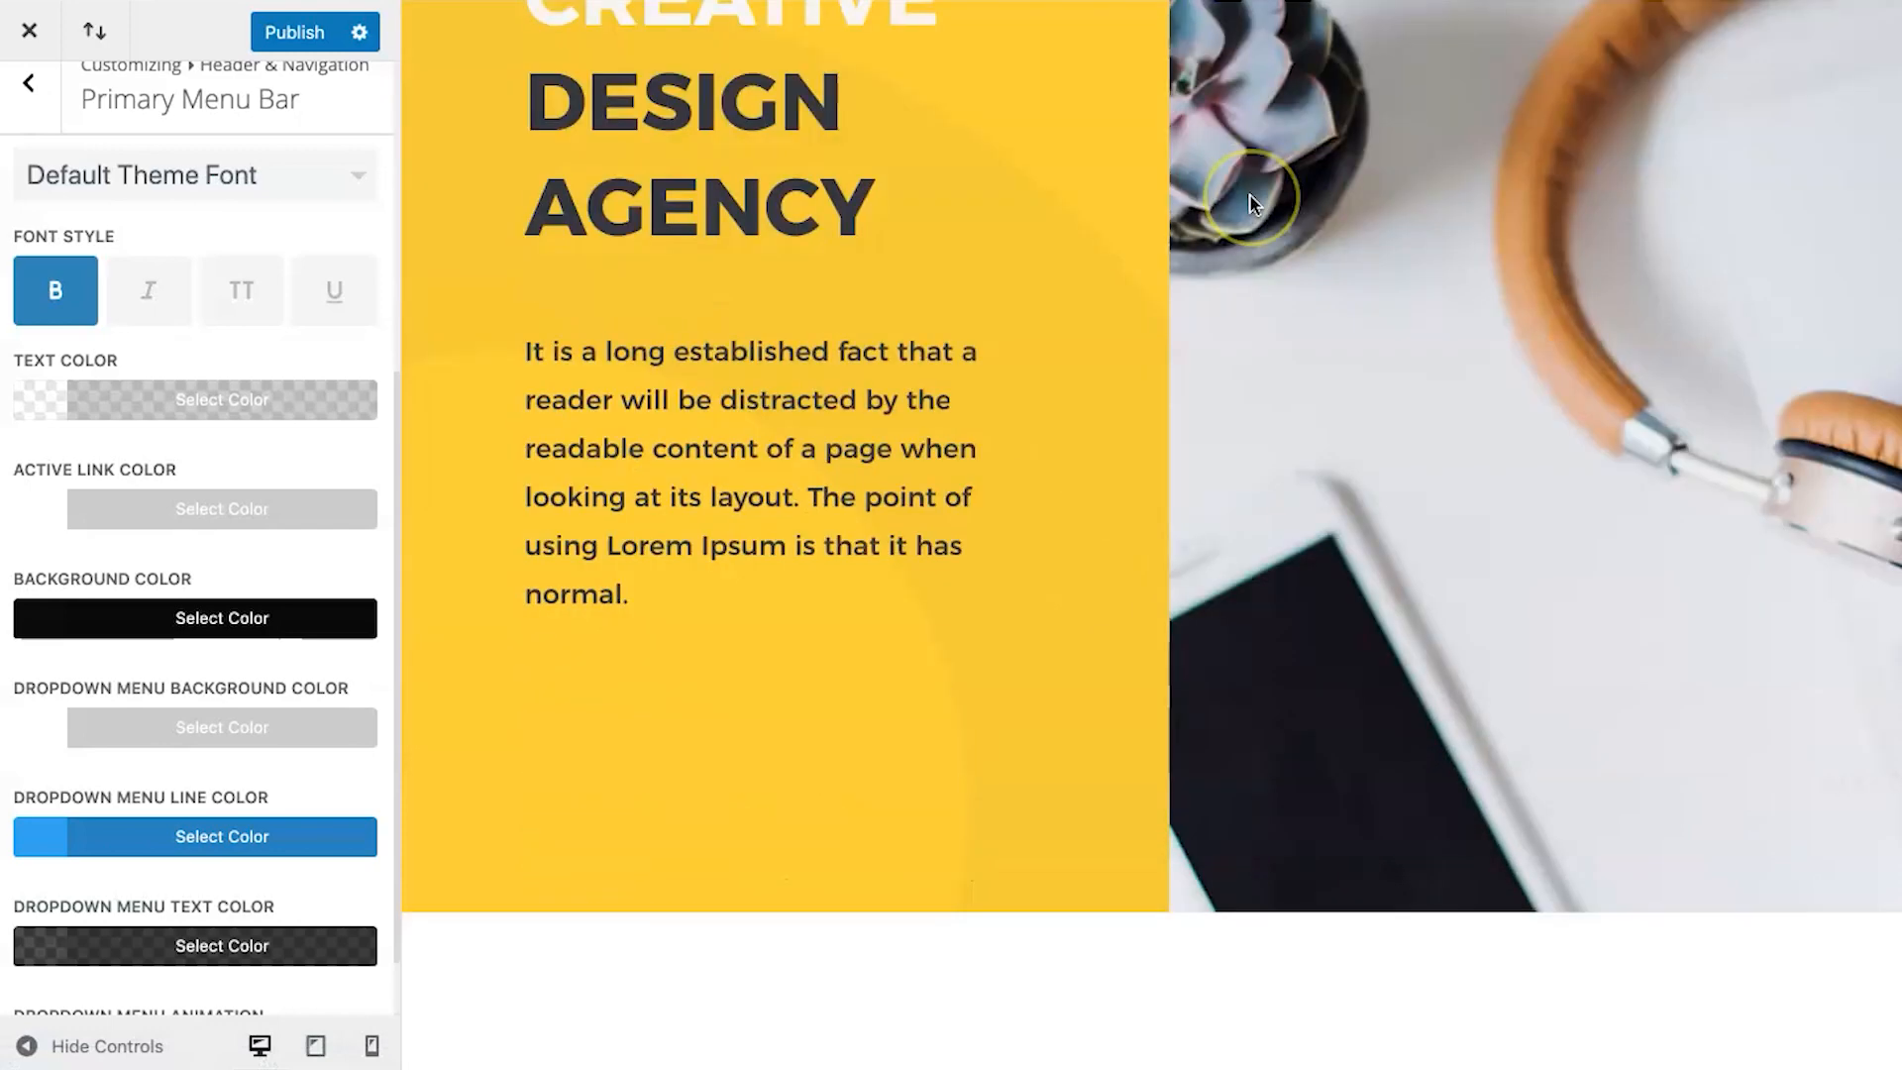
{"action": "scroll", "coordinate": [1251, 203], "scroll_direction": "up", "scroll_amount": 3}
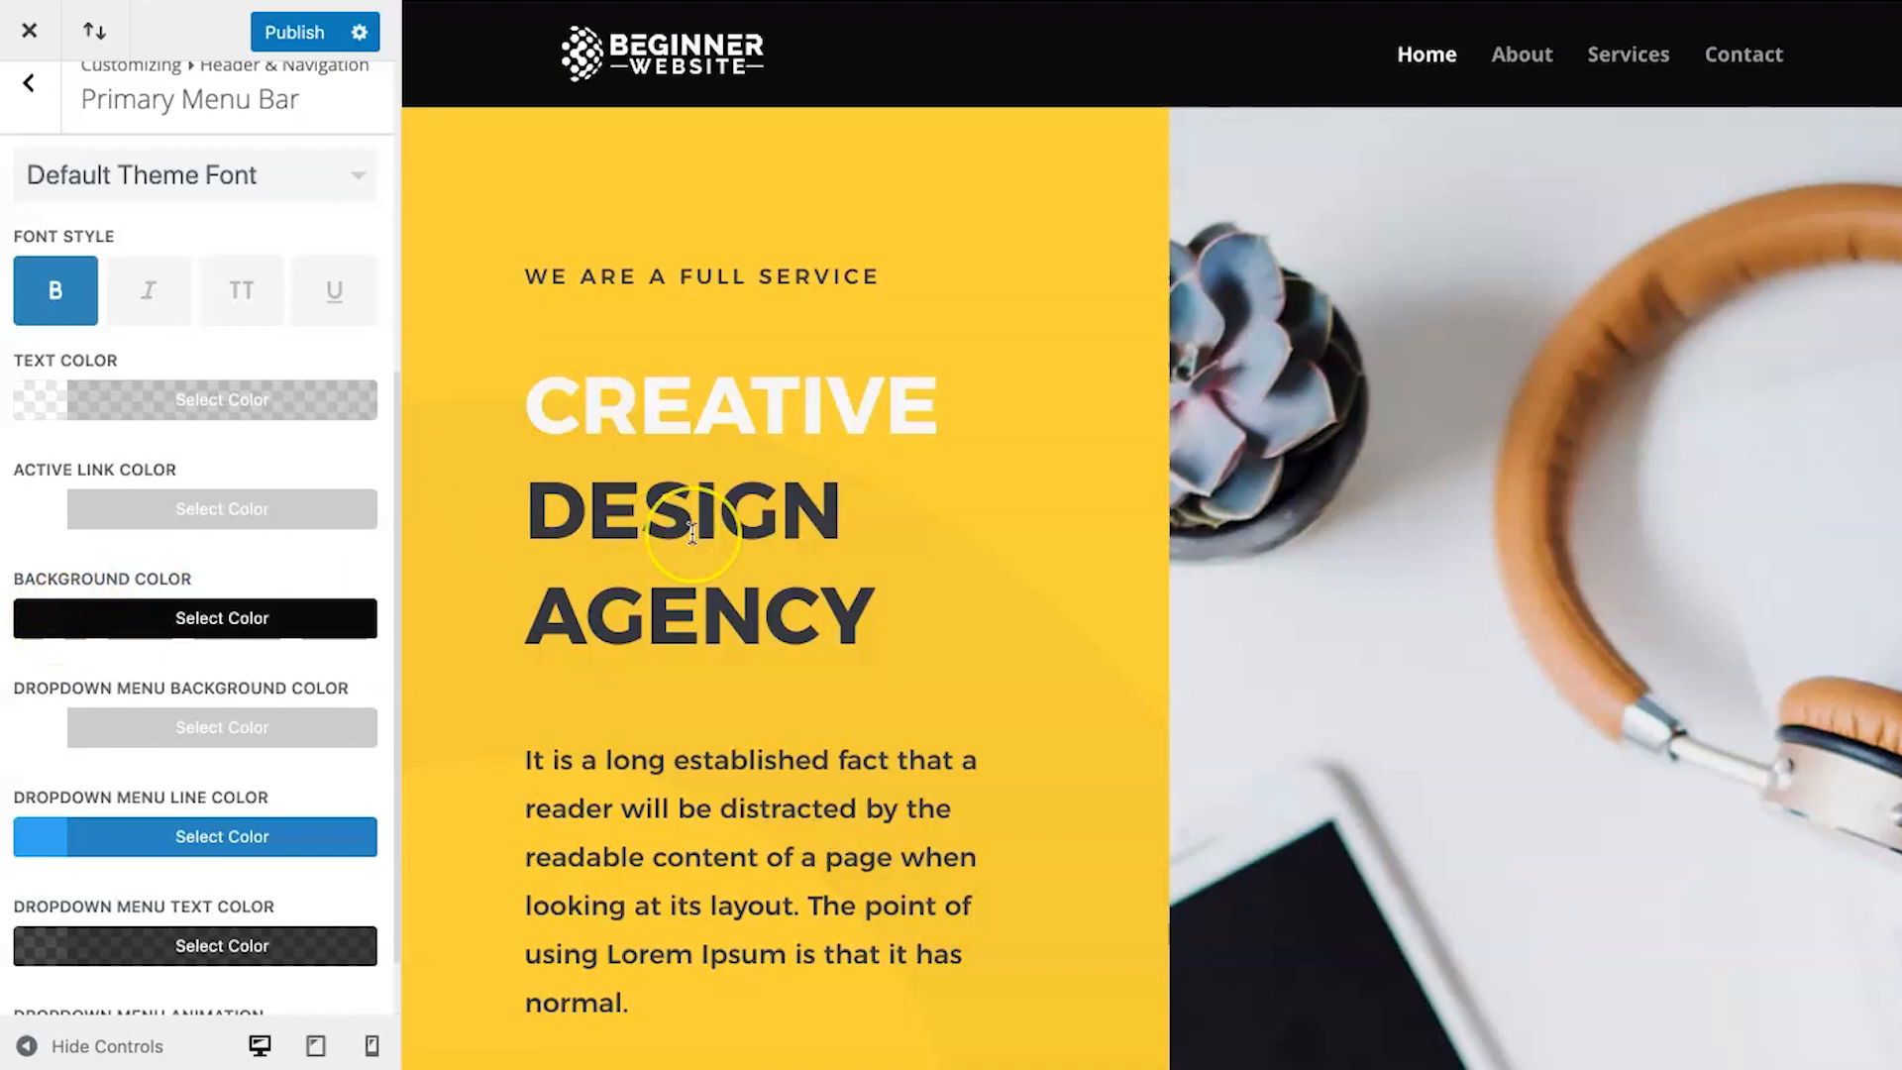
{"action": "scroll", "coordinate": [679, 501], "scroll_direction": "down", "scroll_amount": 10}
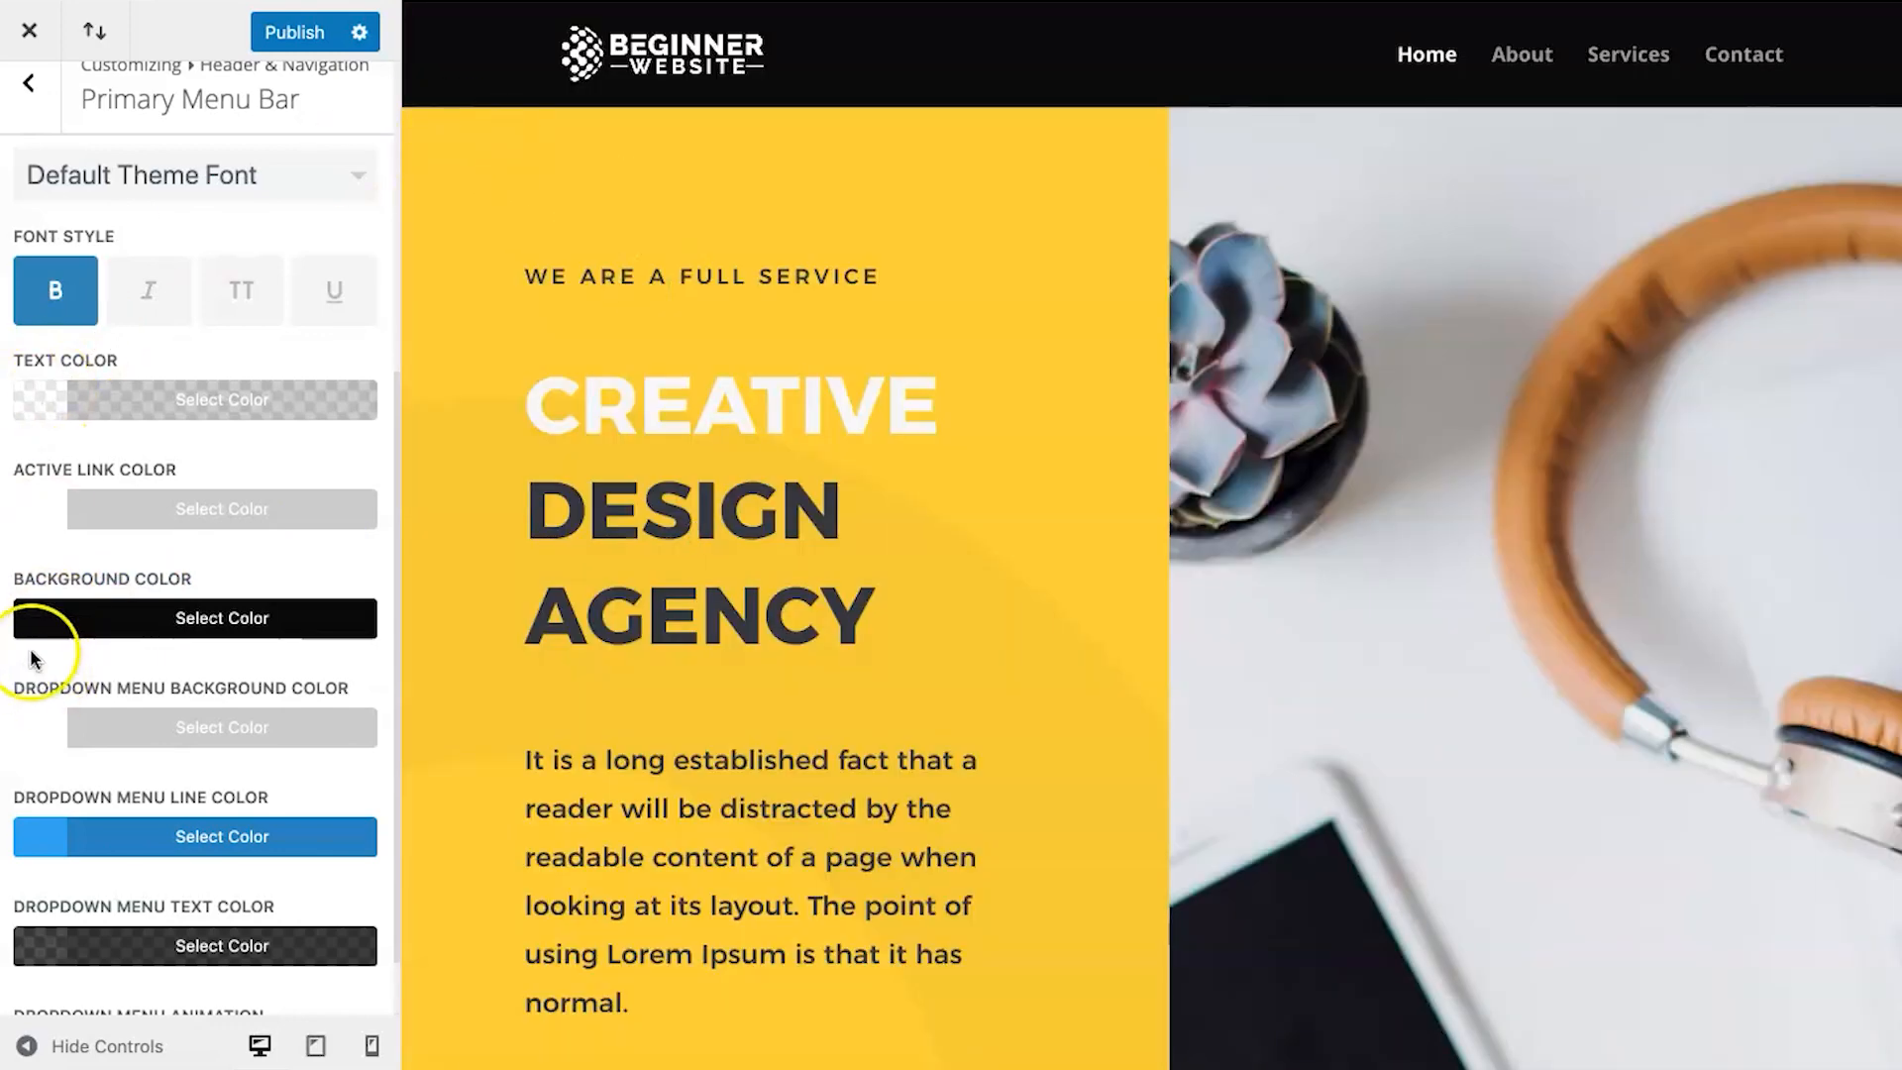
{"action": "left_click", "coordinate": [36, 619]}
{"action": "left_click_drag", "start_coordinate": [328, 741], "coordinate": [339, 533]}
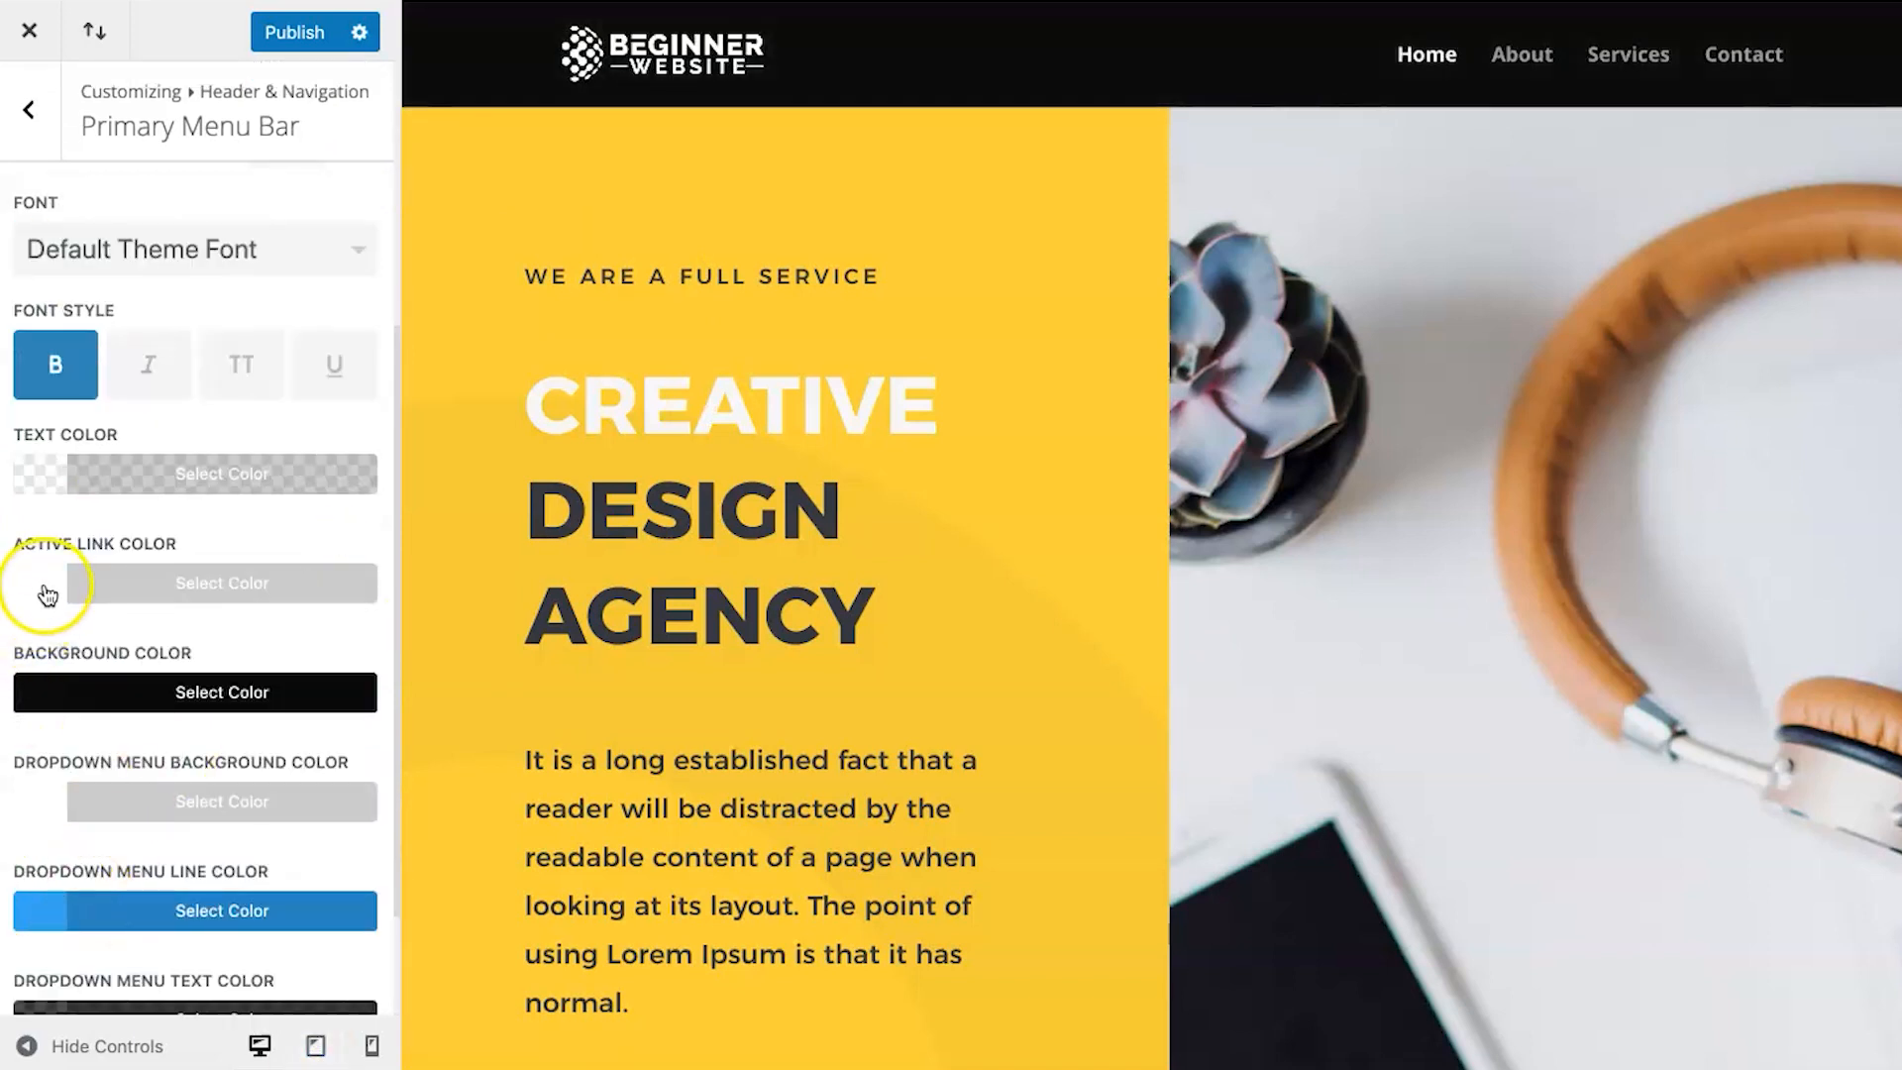
Make the primary menu bar's text uppercase in addition to bold.
{"action": "scroll", "coordinate": [188, 564], "scroll_direction": "up", "scroll_amount": 5}
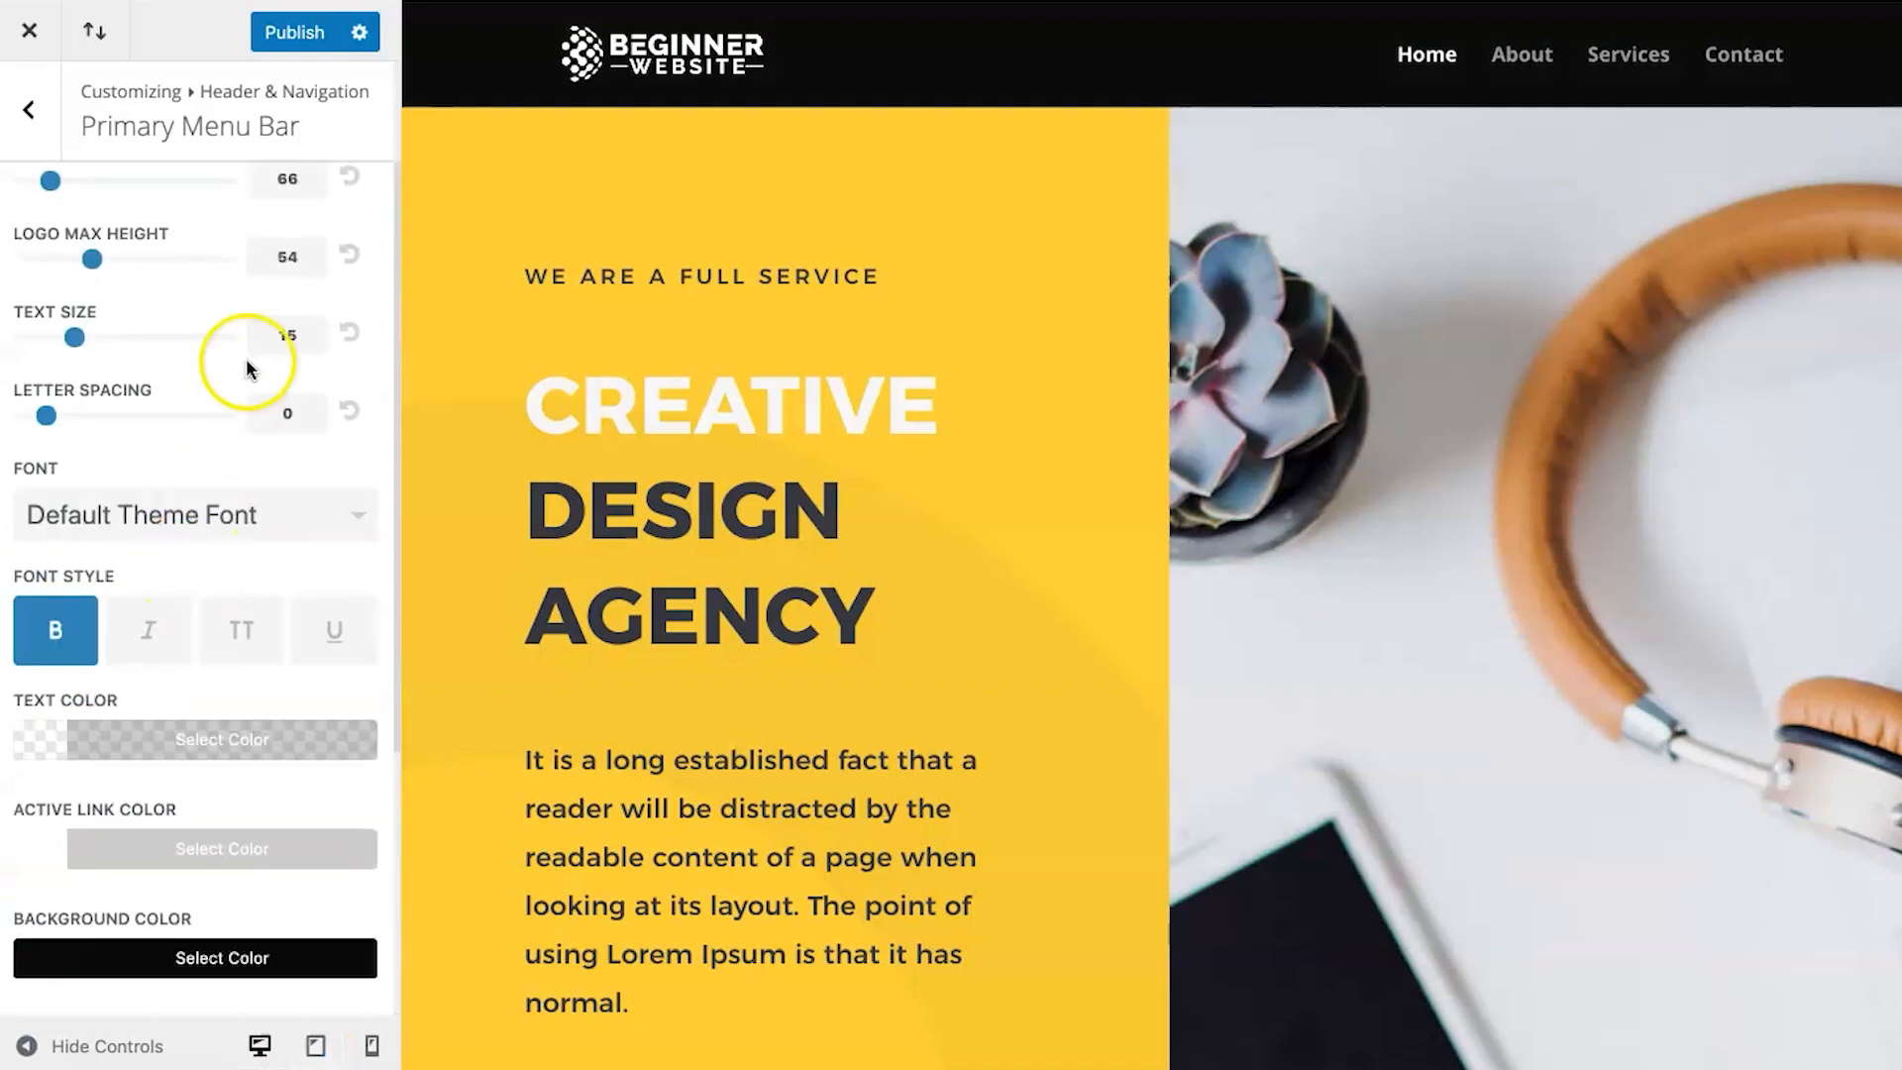
{"action": "left_click", "coordinate": [228, 805]}
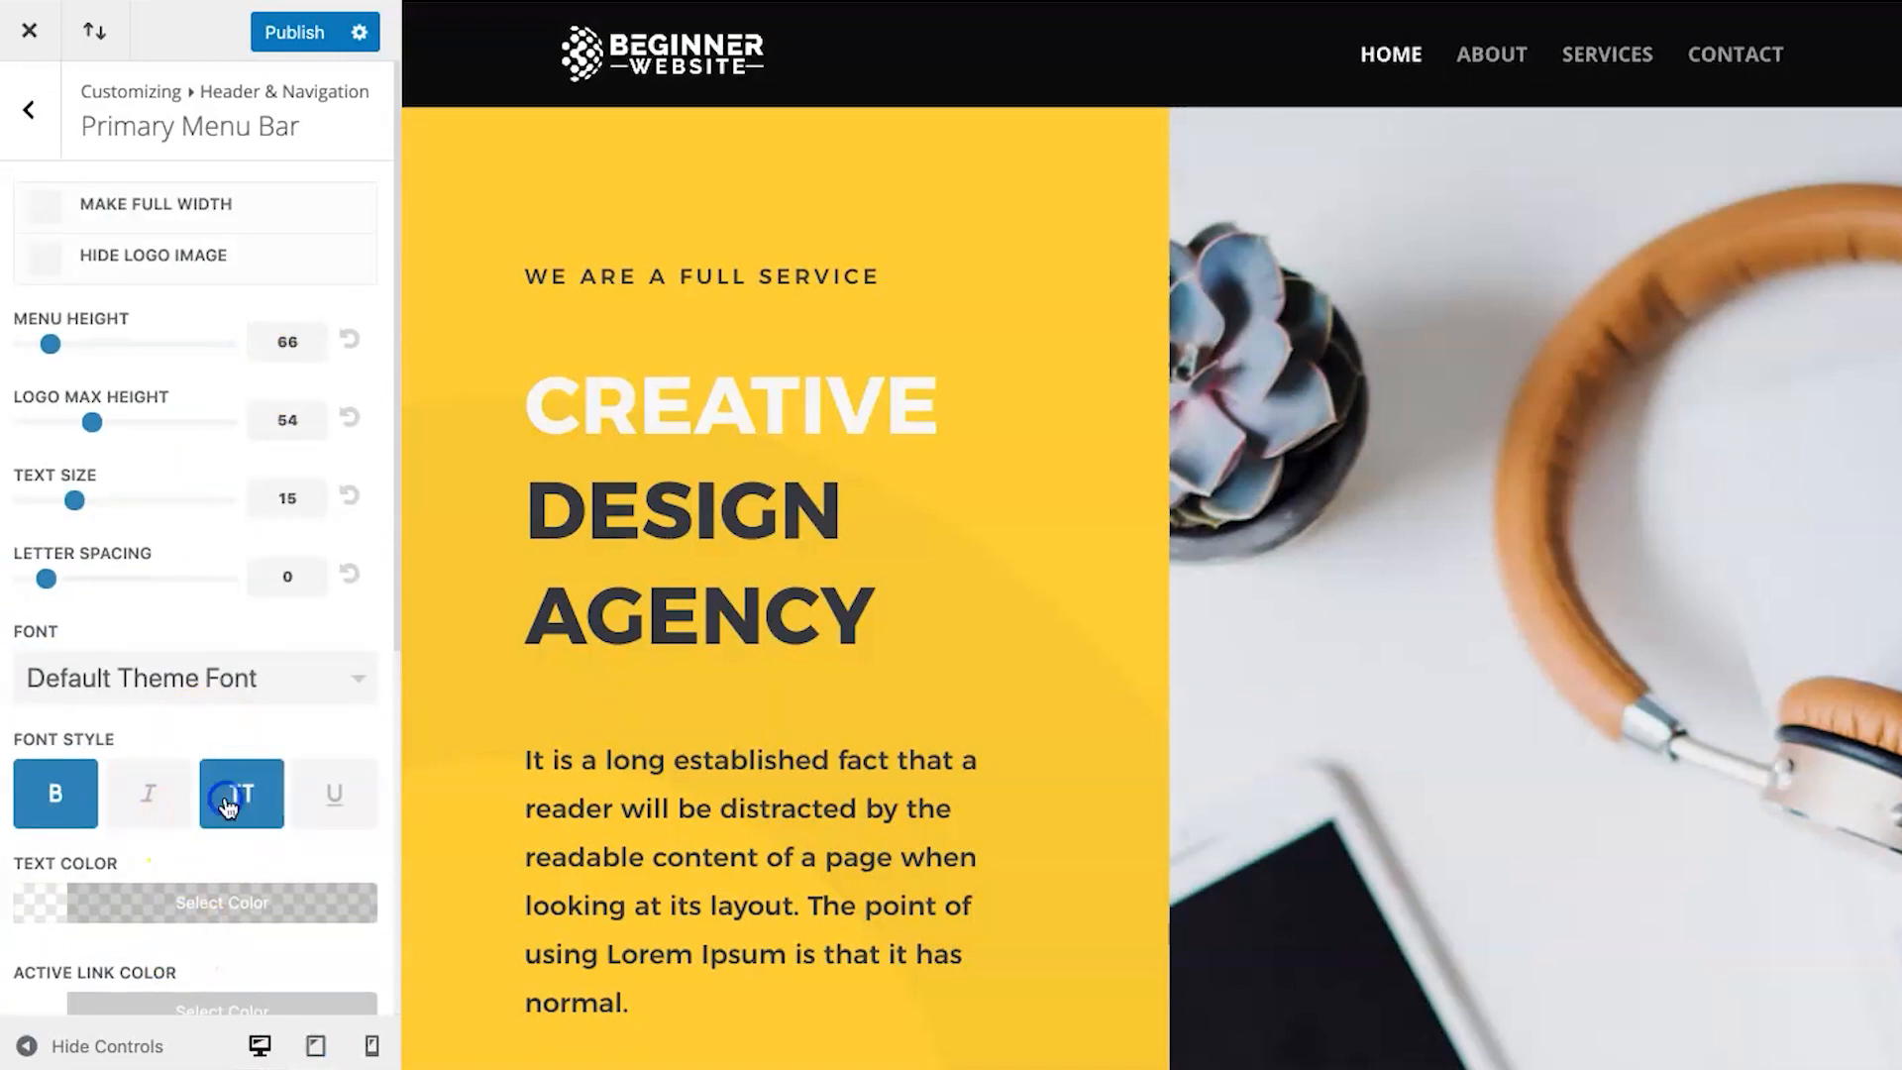